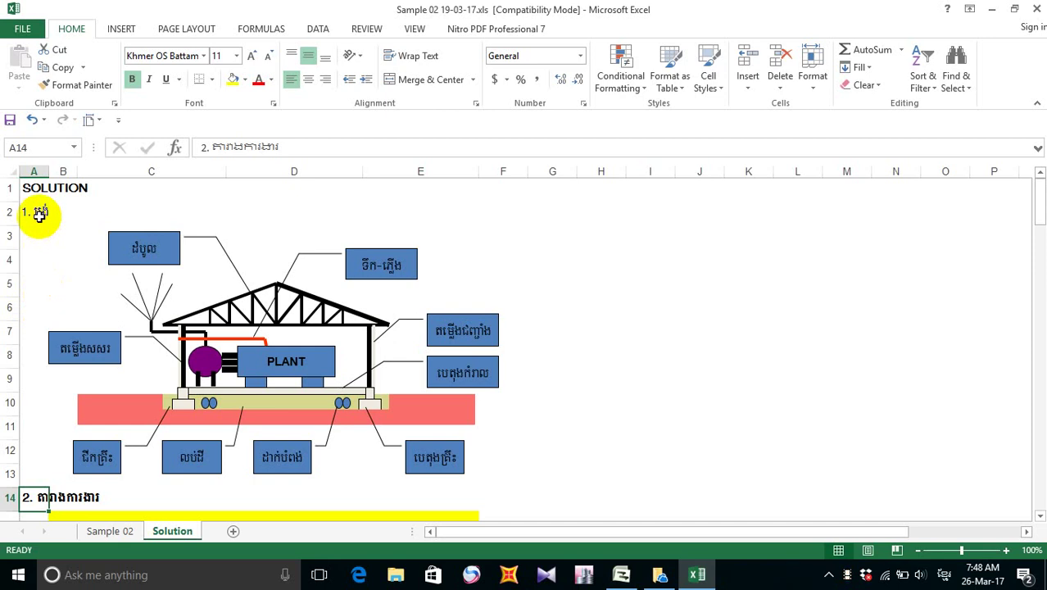
# - Make the section 1 heading in cell A2 of the Solution sheet bold
pyautogui.click(24, 212)
pyautogui.click(133, 79)
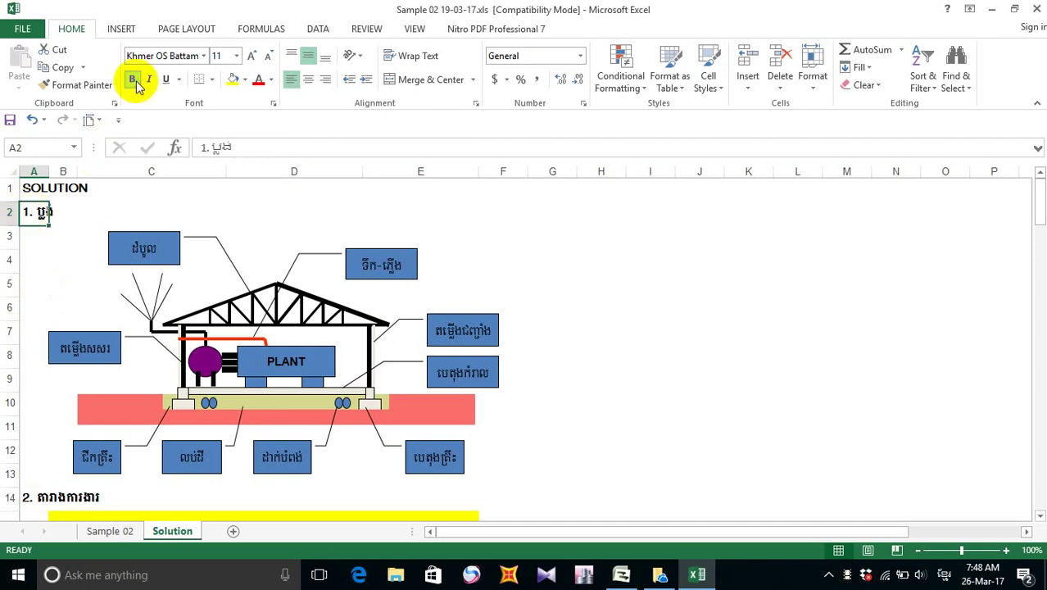
pyautogui.click(695, 313)
# - Select cell C102 below the section 7 CPM Network heading and save the workbook
pyautogui.scroll(-4, 439, 322)
pyautogui.scroll(-20, 209, 366)
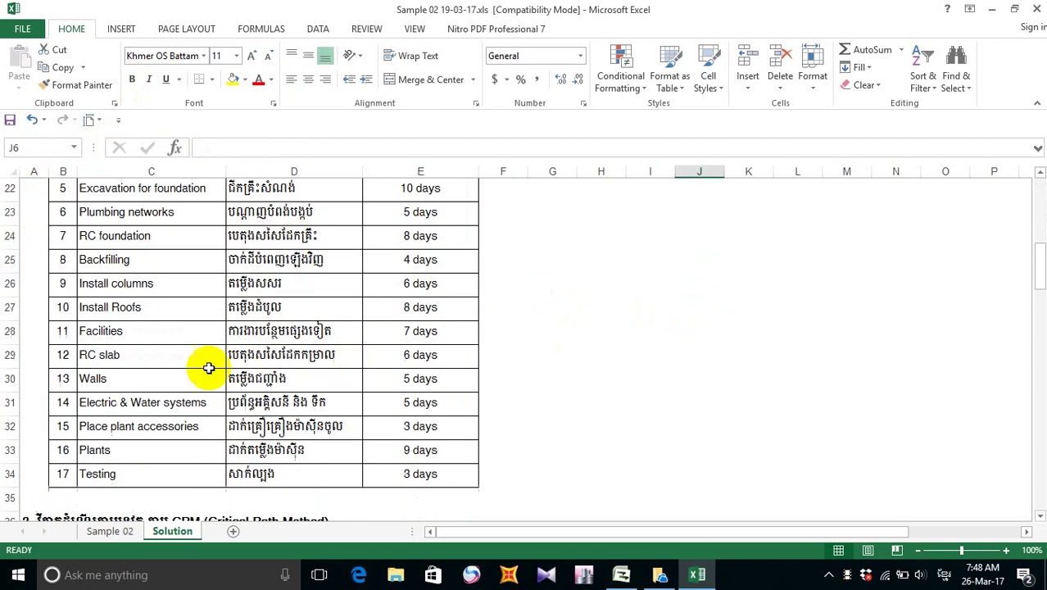
pyautogui.scroll(-4, 223, 366)
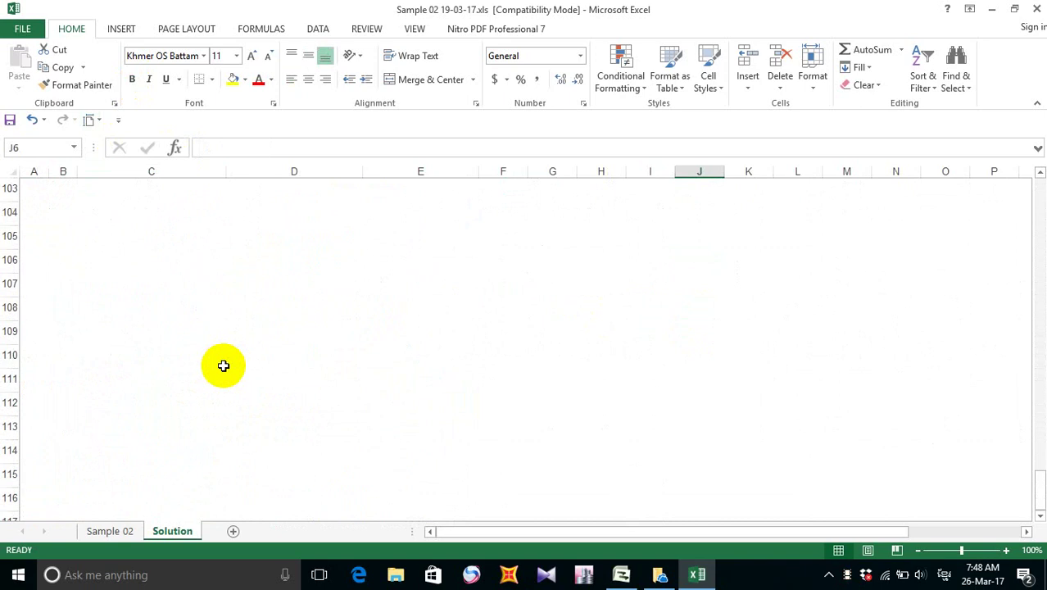
pyautogui.scroll(4, 225, 356)
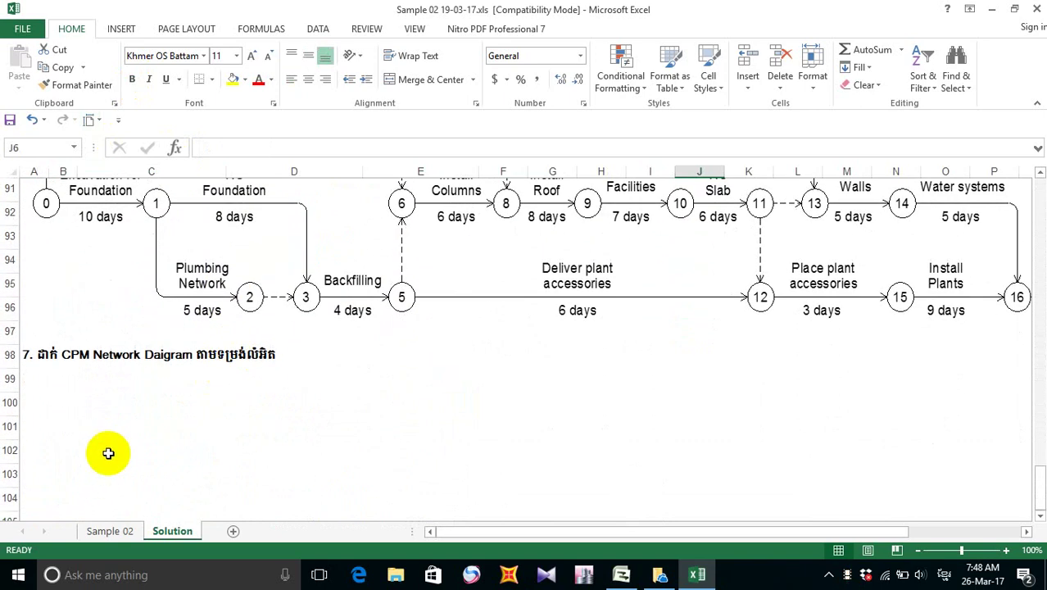
pyautogui.click(112, 446)
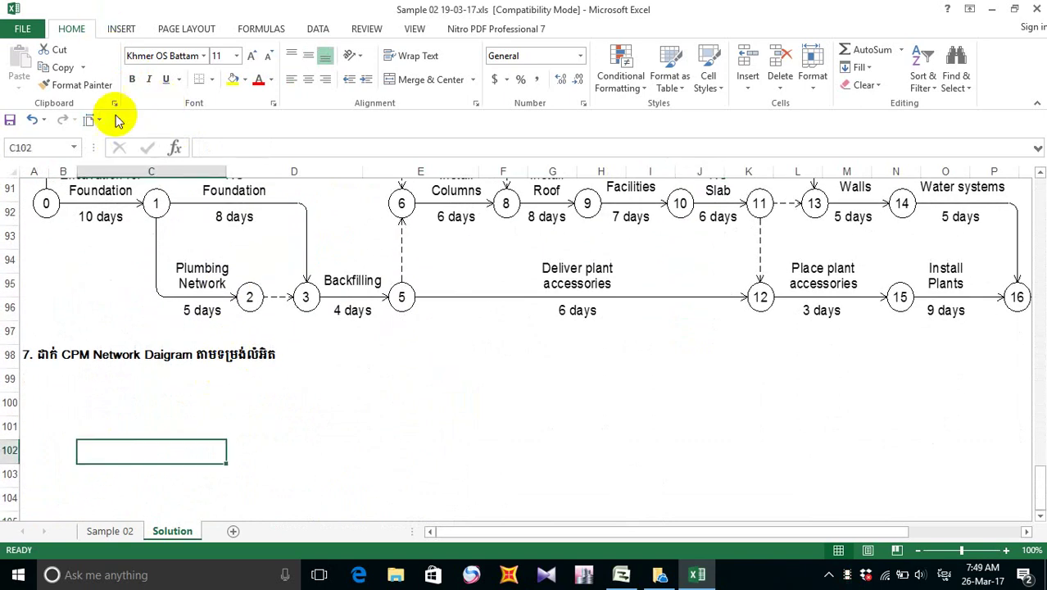
pyautogui.click(8, 118)
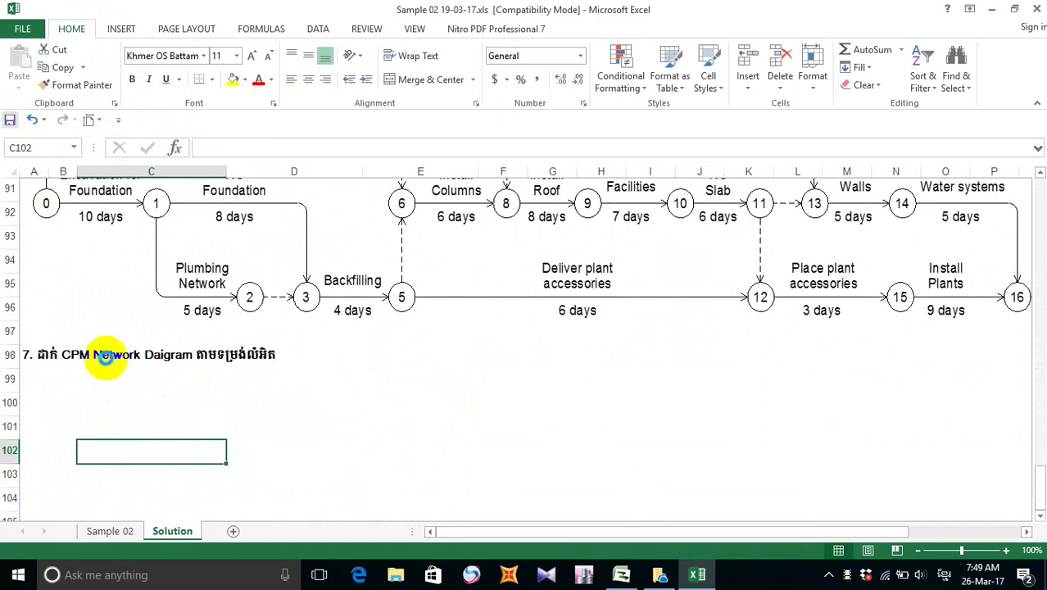
pyautogui.click(396, 296)
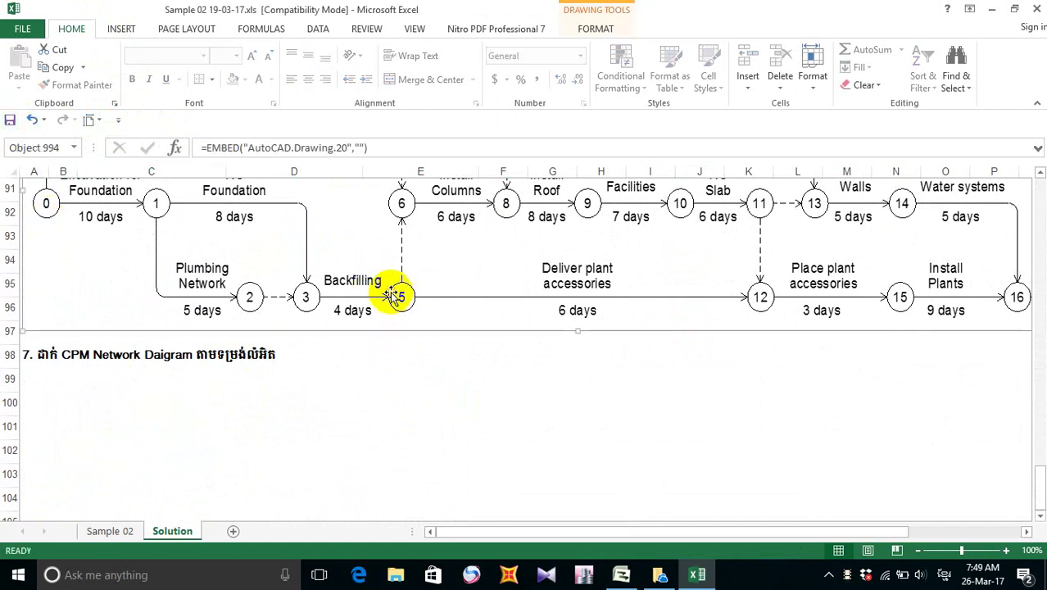
pyautogui.moveTo(394, 354); pyautogui.dragTo(400, 434)
pyautogui.click(598, 380)
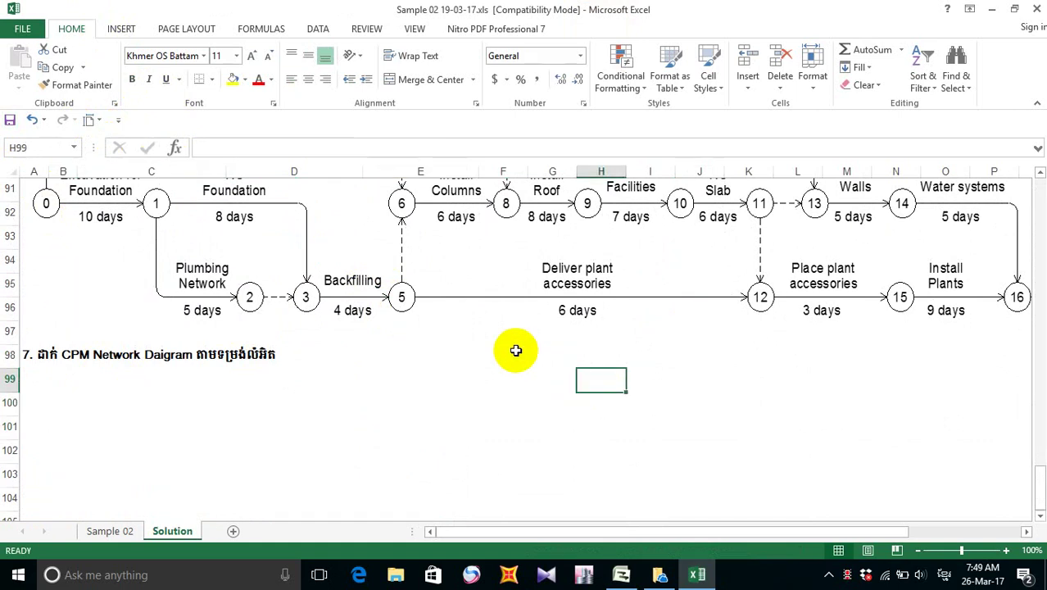
# - Open the embedded I-J CPM diagram of section 6 in AutoCAD, close it and deselect the diagram
pyautogui.click(422, 297)
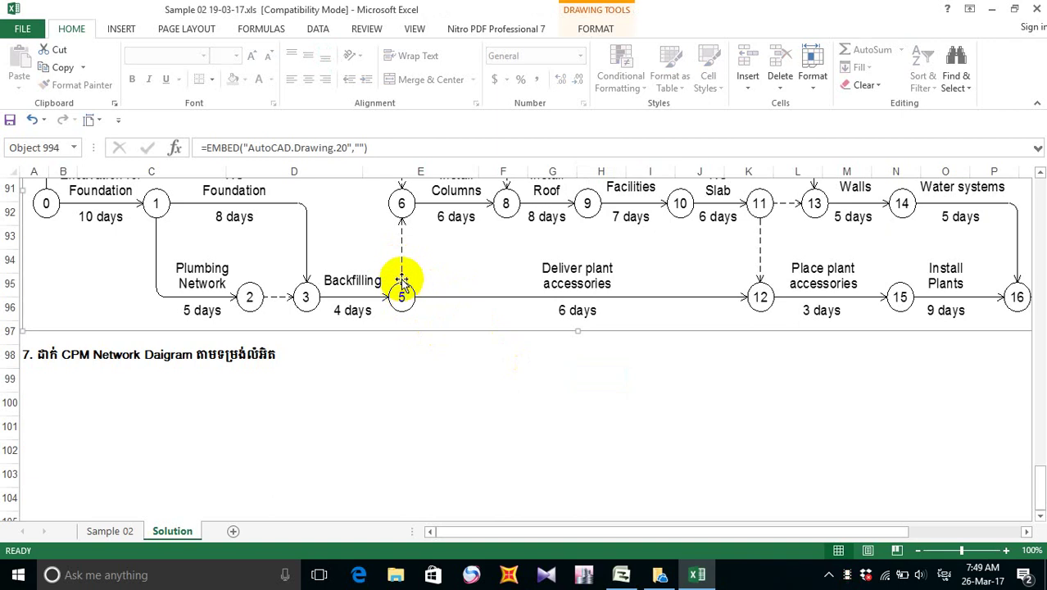
pyautogui.scroll(3, 401, 262)
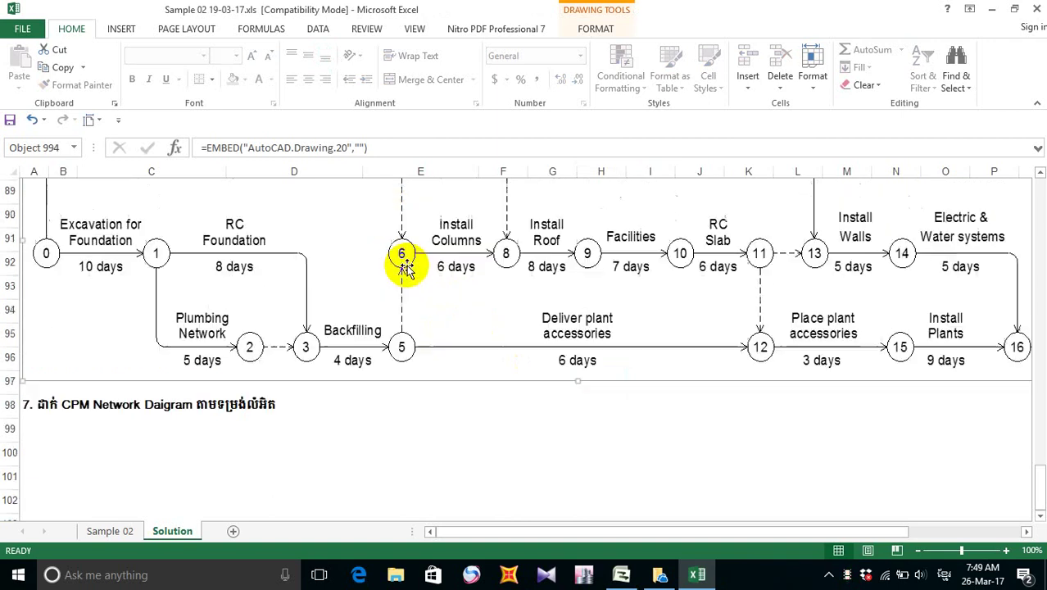
pyautogui.scroll(-1, 414, 284)
pyautogui.keyDown('ctrl'); pyautogui.scroll(-3, 413, 295); pyautogui.keyUp('ctrl')
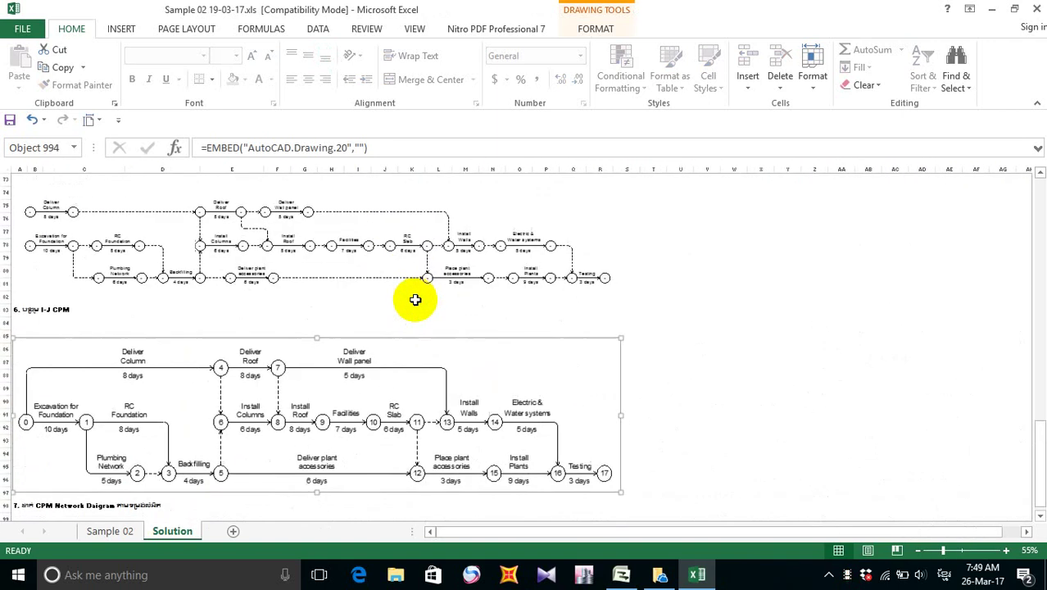
pyautogui.scroll(-2, 251, 361)
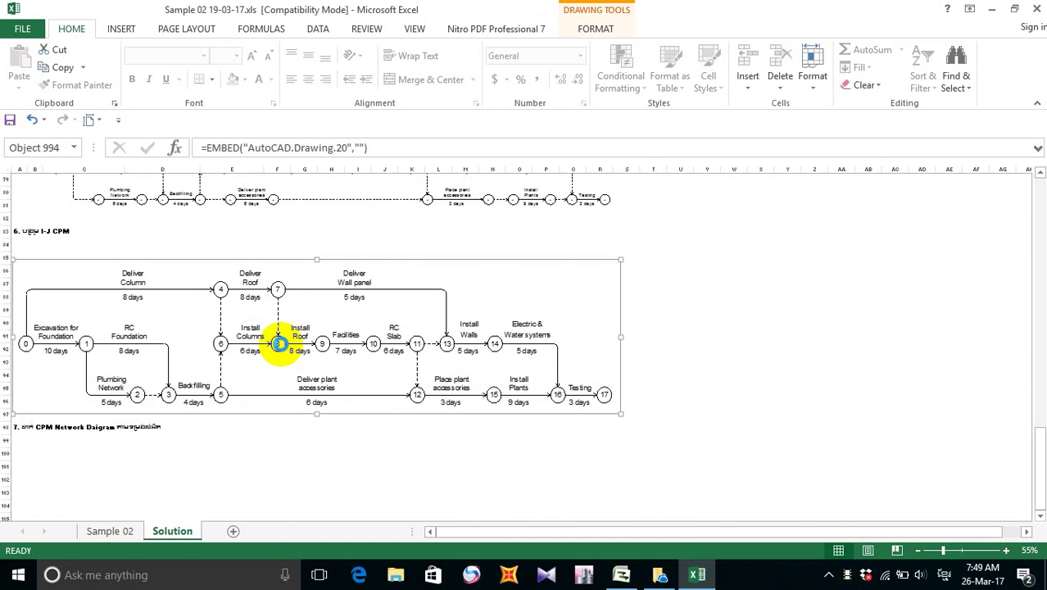
pyautogui.click(280, 344)
pyautogui.click(313, 347)
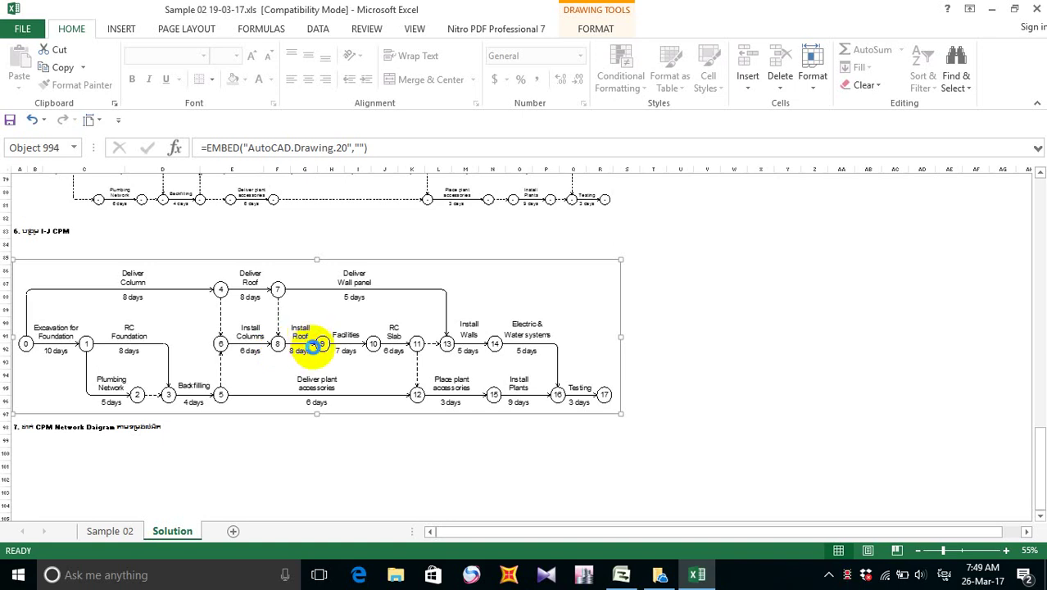
pyautogui.doubleClick(313, 348)
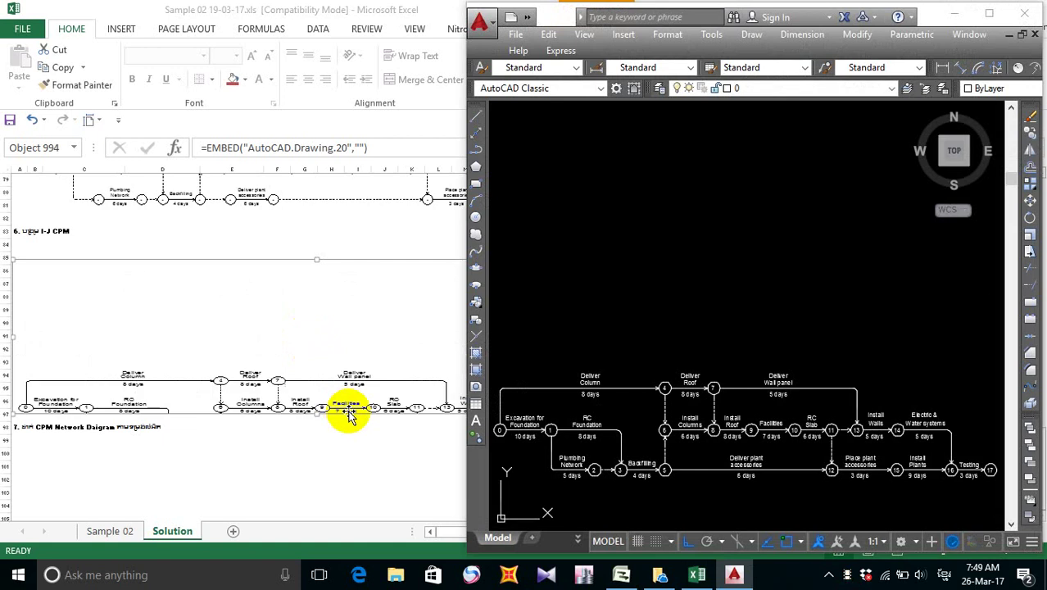
pyautogui.click(534, 407)
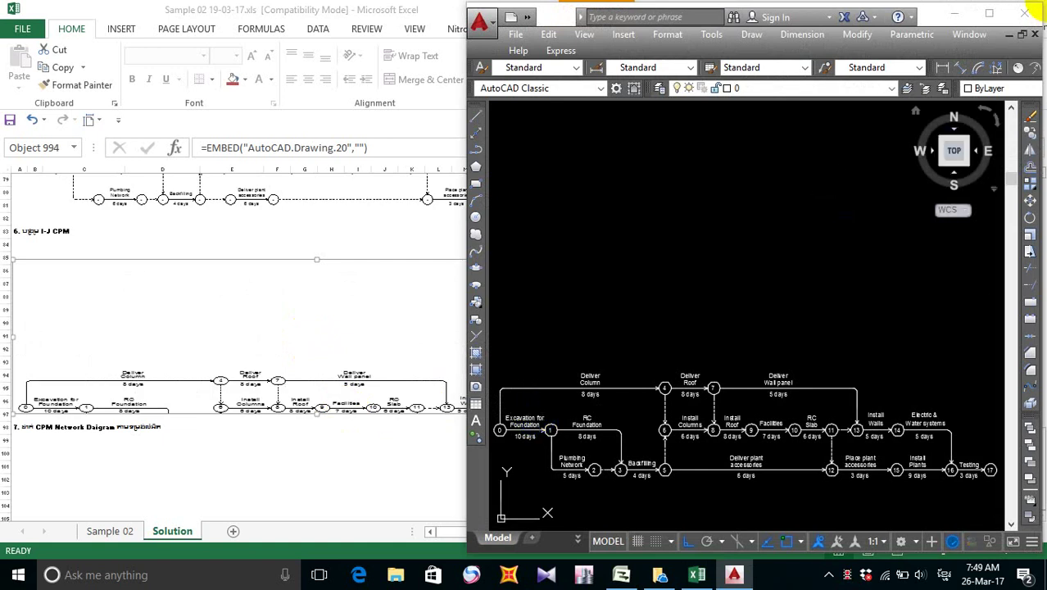
pyautogui.click(1025, 14)
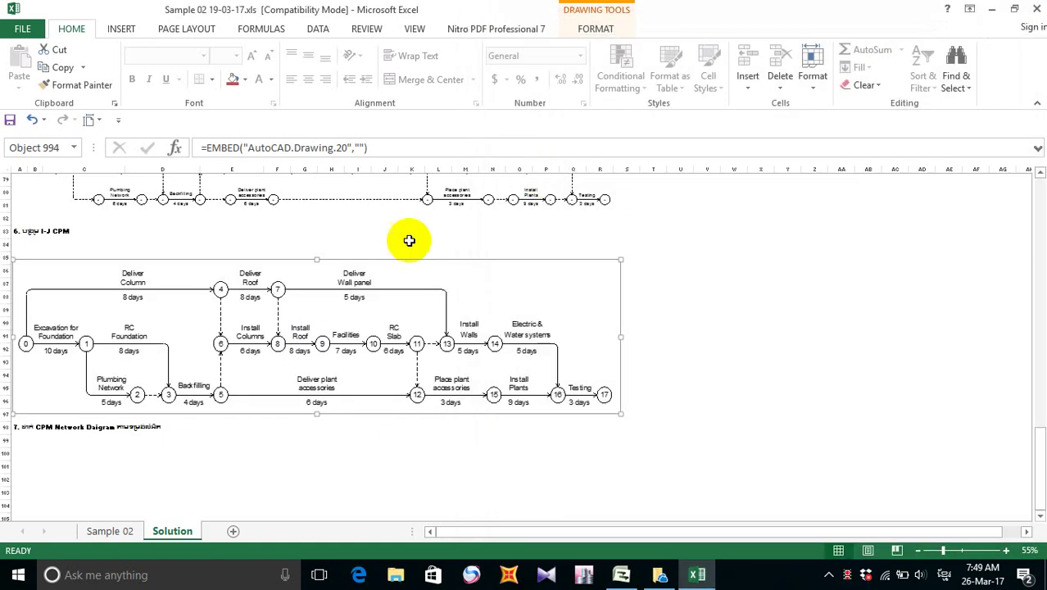
pyautogui.click(285, 492)
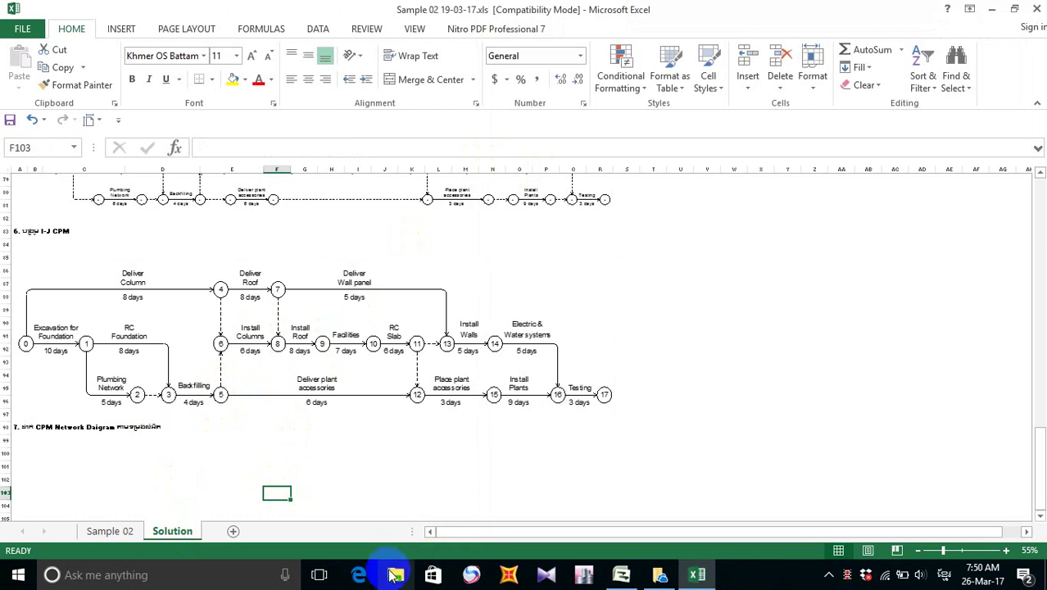
# - Switch to File Explorer and browse drive D to the personal folder that contains the Project folder
pyautogui.click(390, 573)
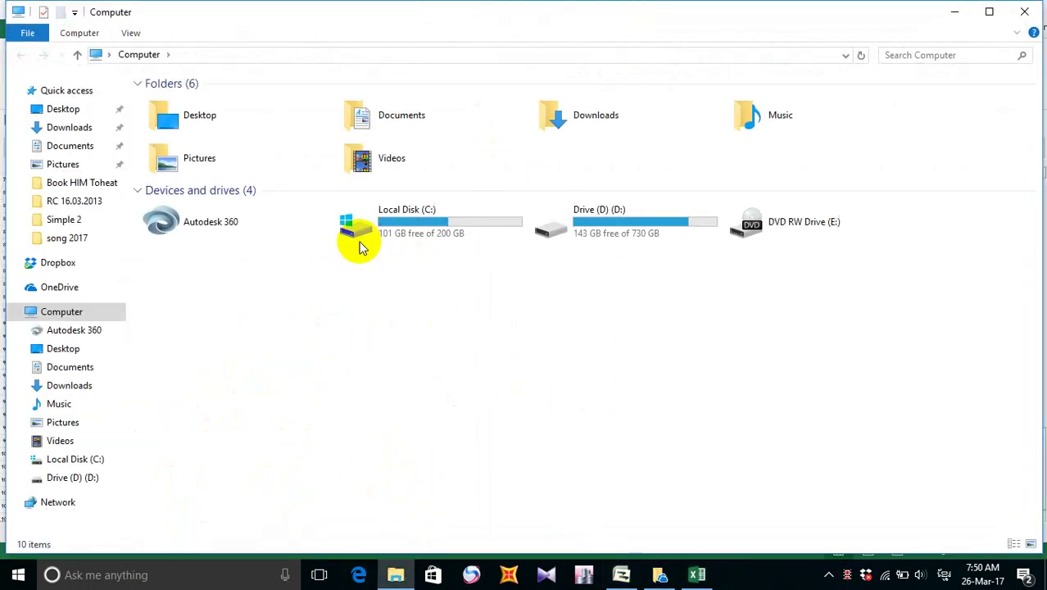
pyautogui.doubleClick(675, 222)
pyautogui.doubleClick(187, 339)
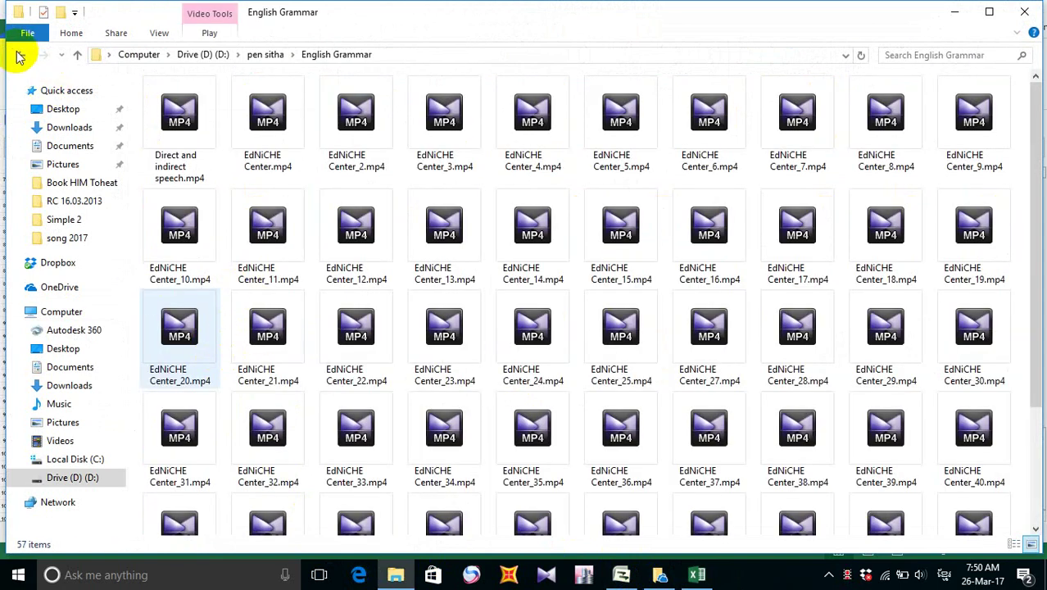
pyautogui.click(23, 57)
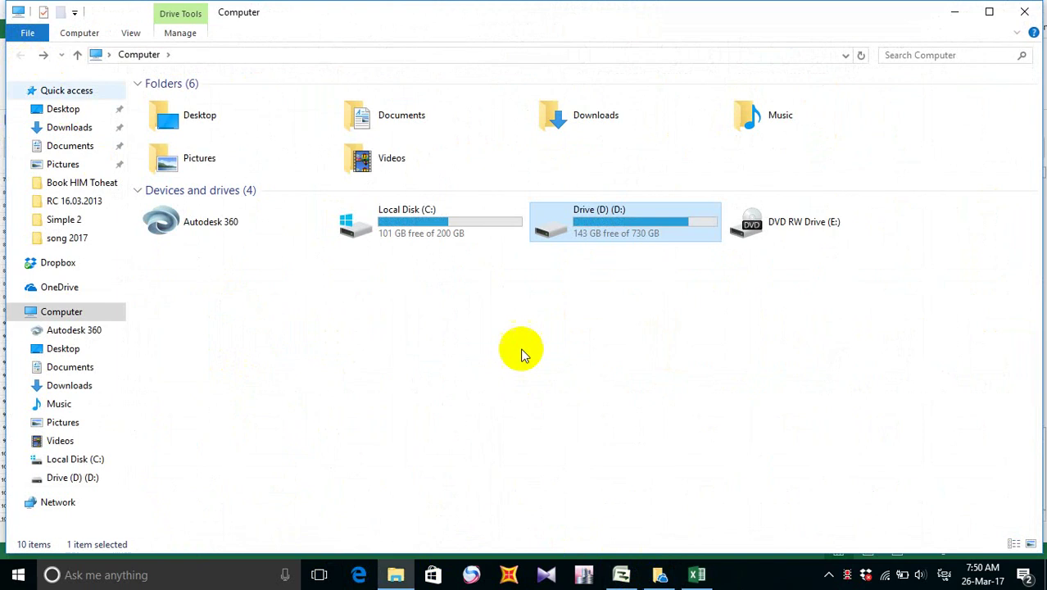
pyautogui.doubleClick(678, 240)
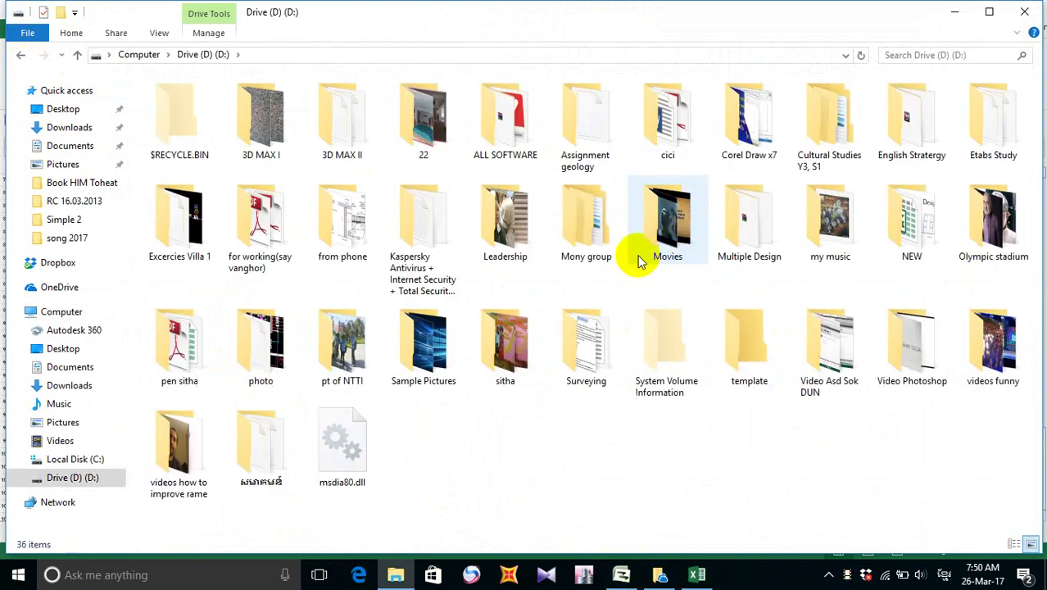
pyautogui.doubleClick(185, 361)
pyautogui.doubleClick(180, 354)
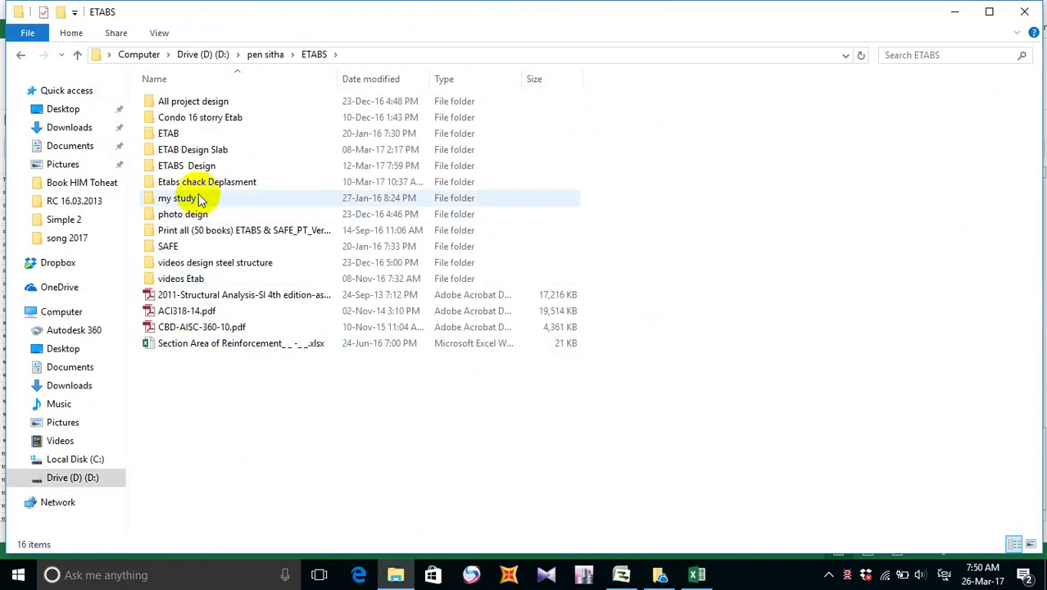
pyautogui.click(17, 57)
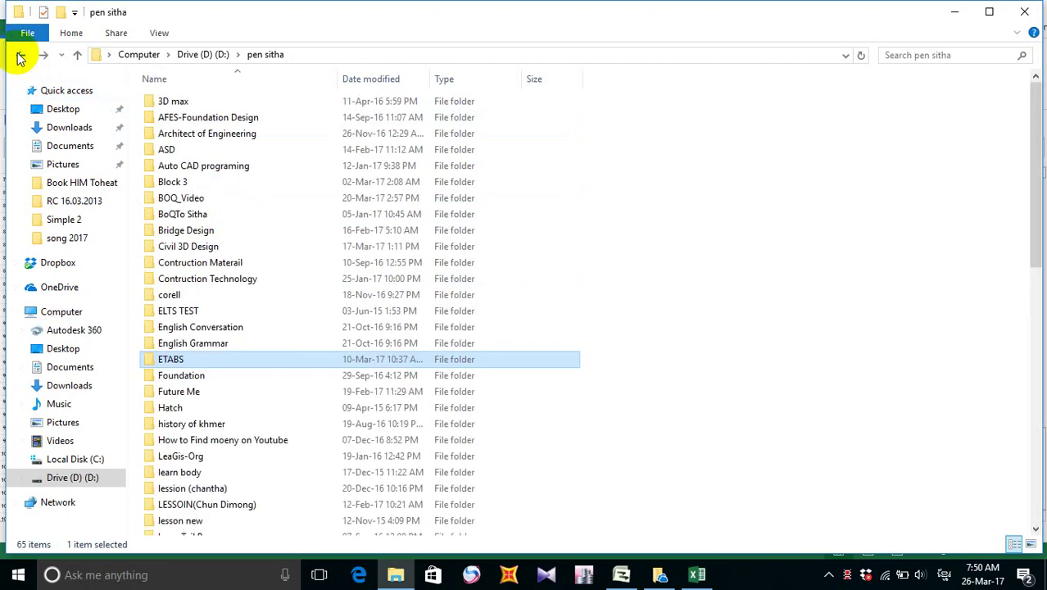
# - Open Sample 1 17 01 17.xls from the CPM folder inside the Project folder's "Project" subfolder named after a person
pyautogui.scroll(-1, 266, 392)
pyautogui.scroll(-4, 271, 398)
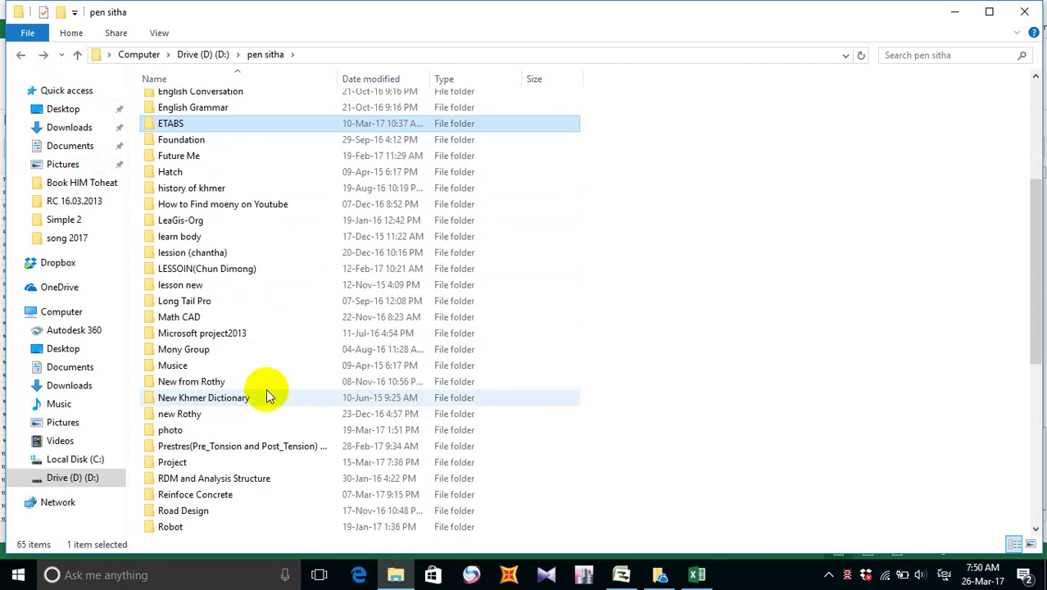
pyautogui.doubleClick(181, 460)
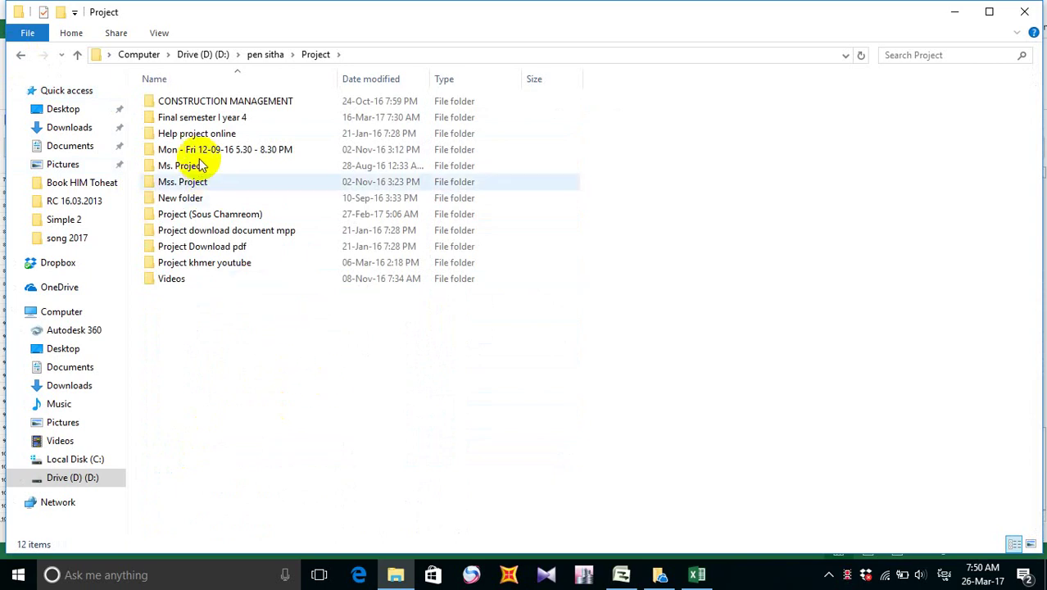
pyautogui.doubleClick(231, 215)
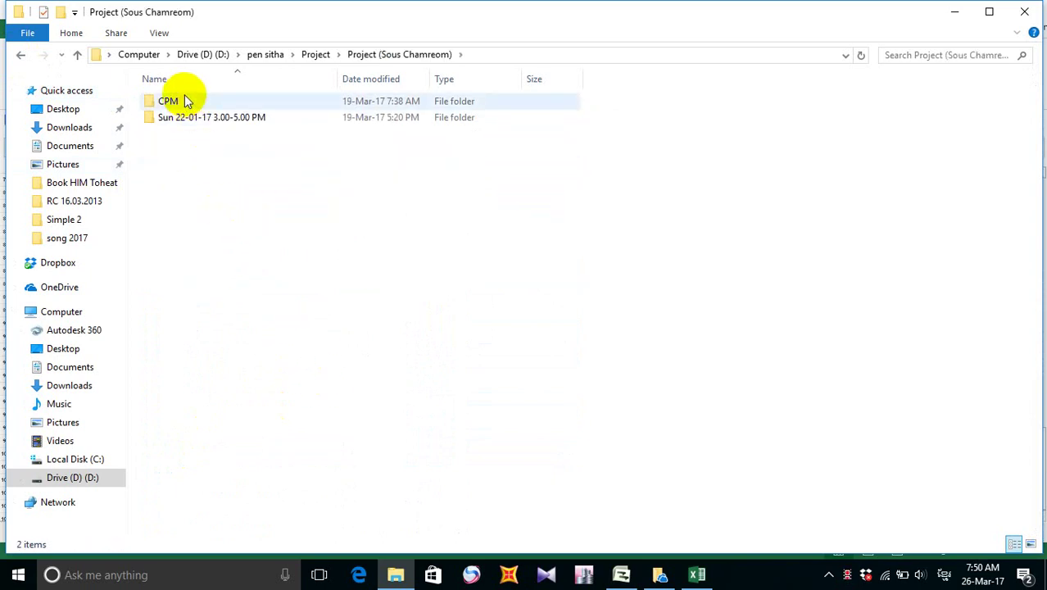
pyautogui.doubleClick(185, 100)
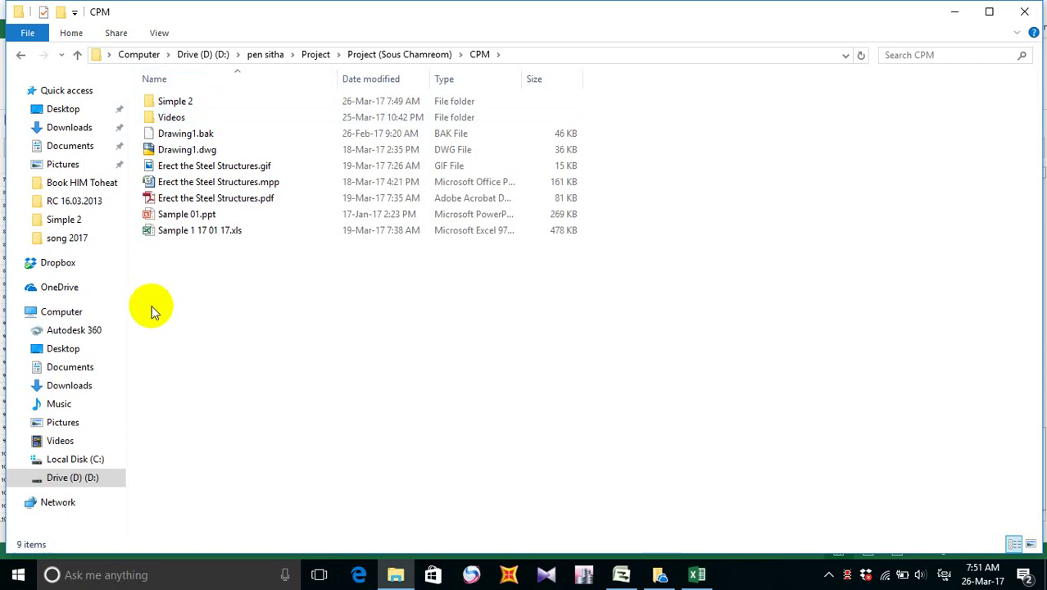
pyautogui.doubleClick(191, 232)
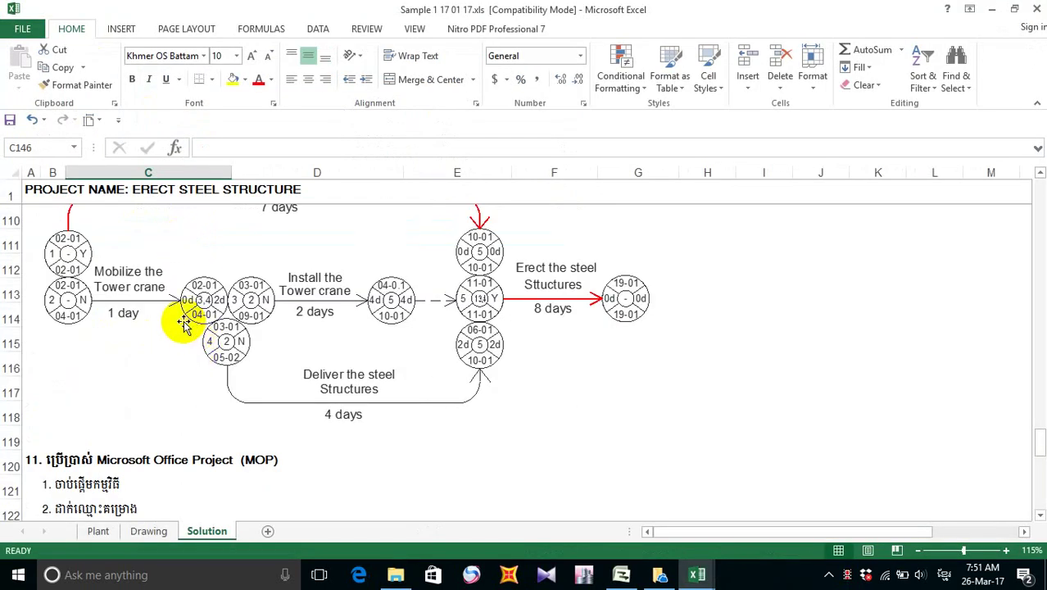
# - Examine the node notation and abbreviation legend in section 10, the detailed CPM analysis
pyautogui.scroll(4, 282, 352)
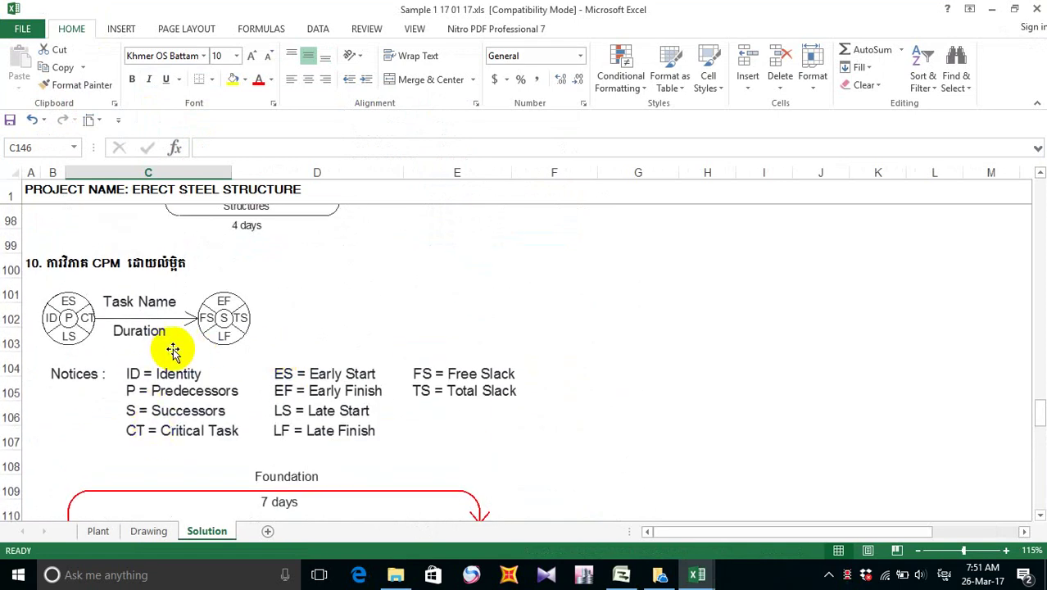
pyautogui.click(169, 381)
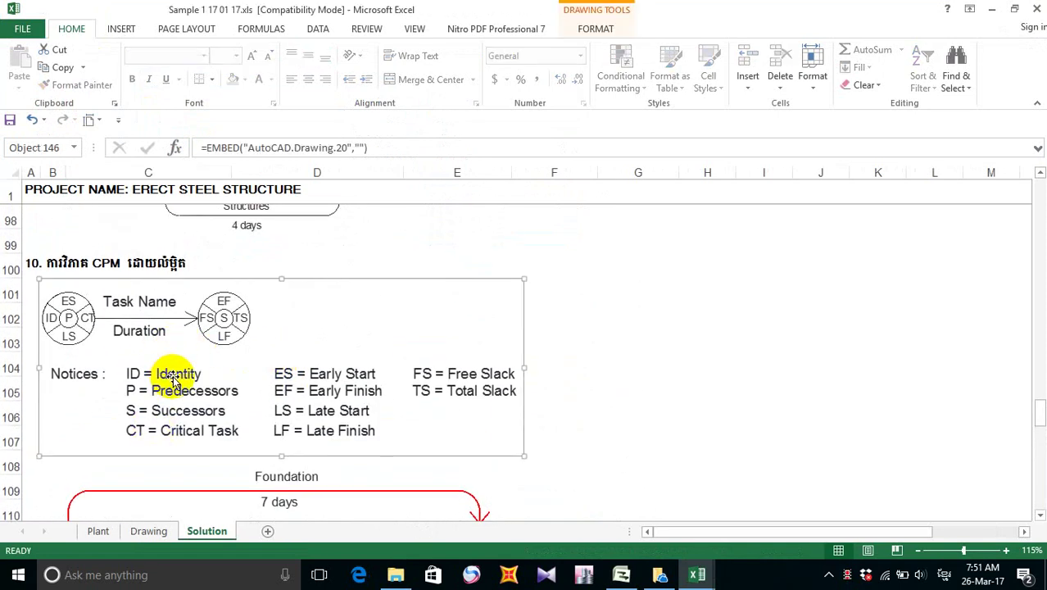
pyautogui.scroll(-1, 234, 375)
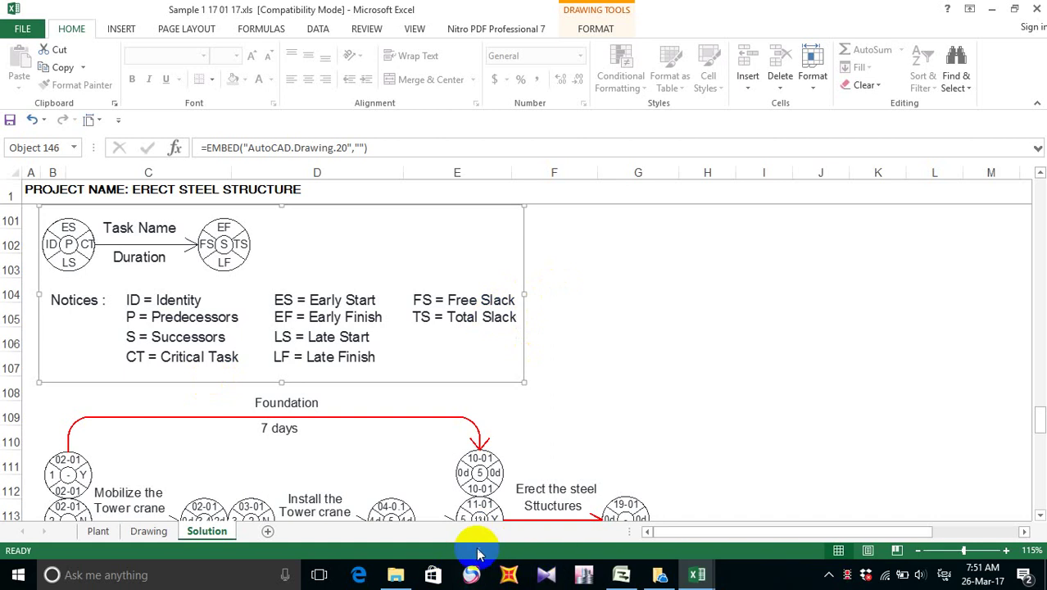
# - Switch to File Explorer and copy Sample 1 17 01 17.xls from the CPM folder to drive F:
pyautogui.click(395, 575)
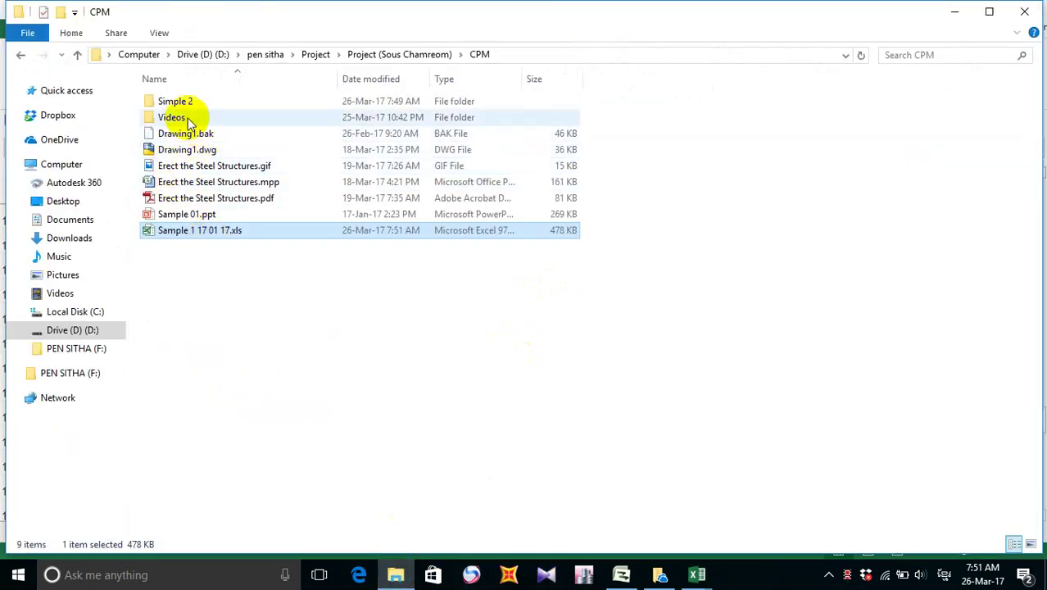
pyautogui.rightClick(181, 234)
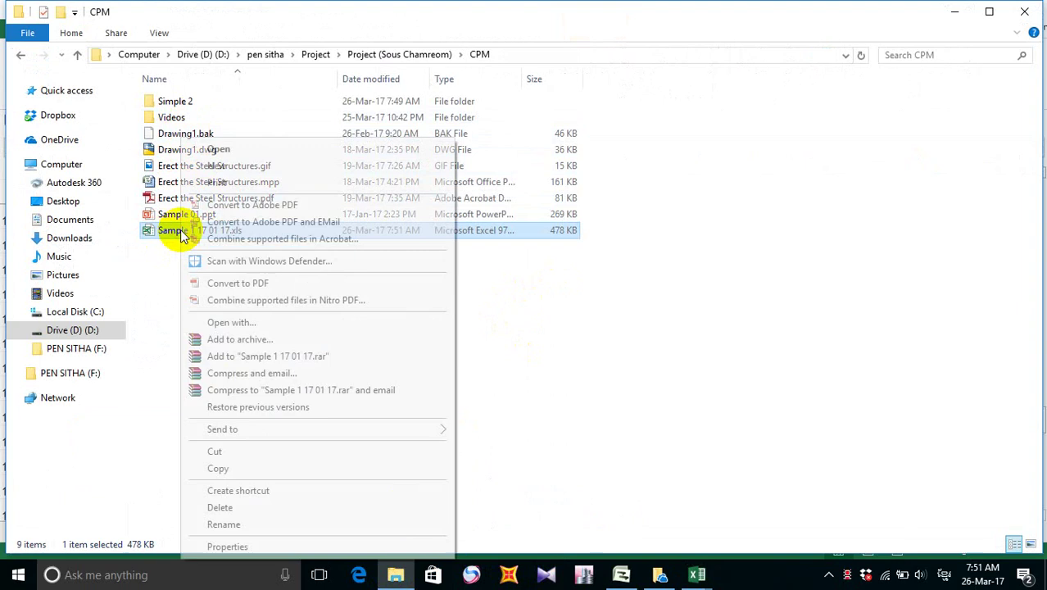
pyautogui.click(217, 467)
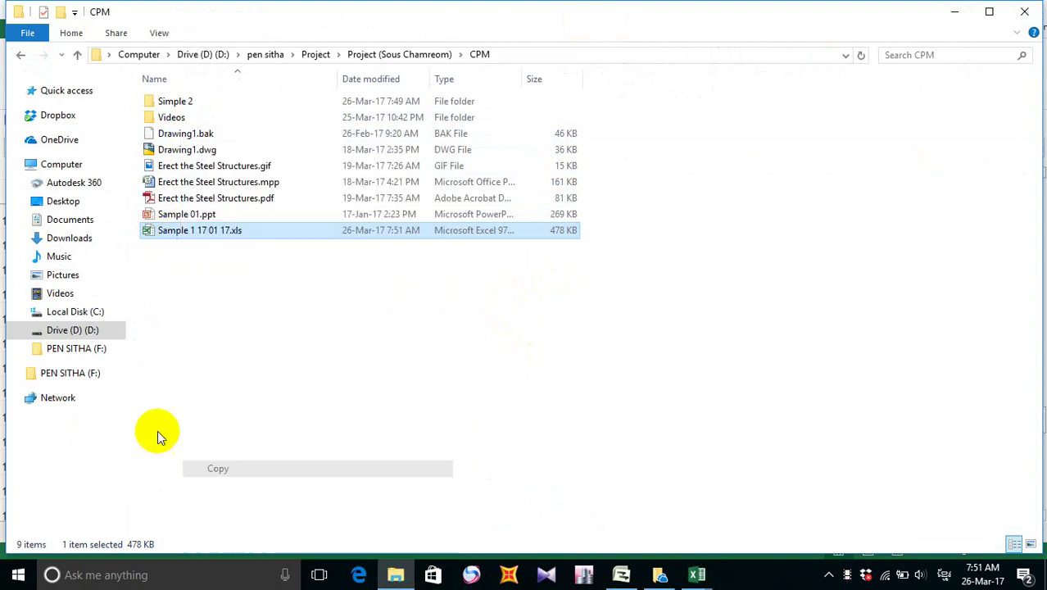
pyautogui.click(80, 350)
pyautogui.rightClick(377, 223)
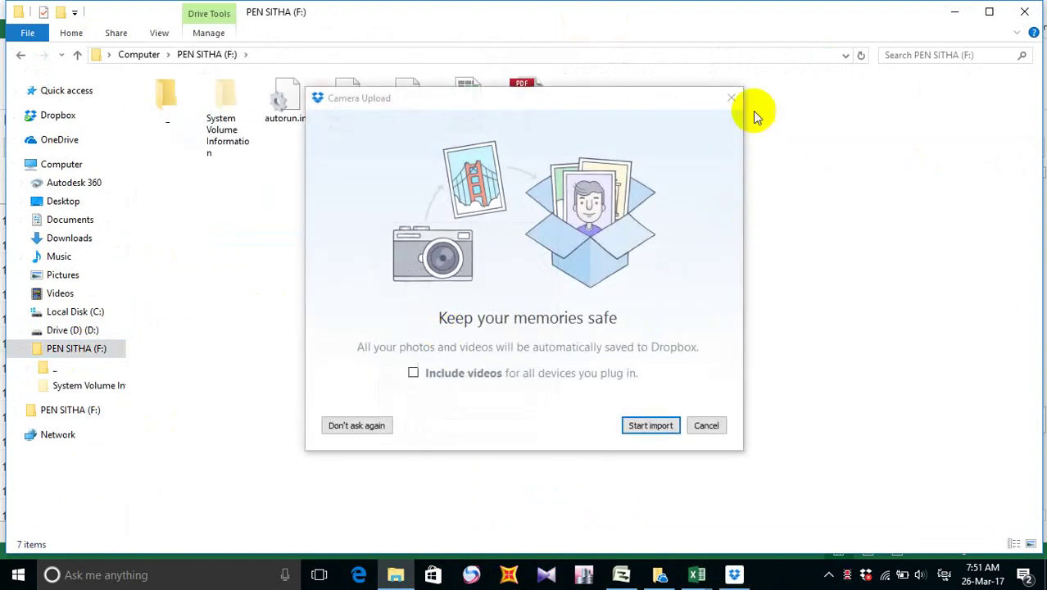
pyautogui.click(732, 99)
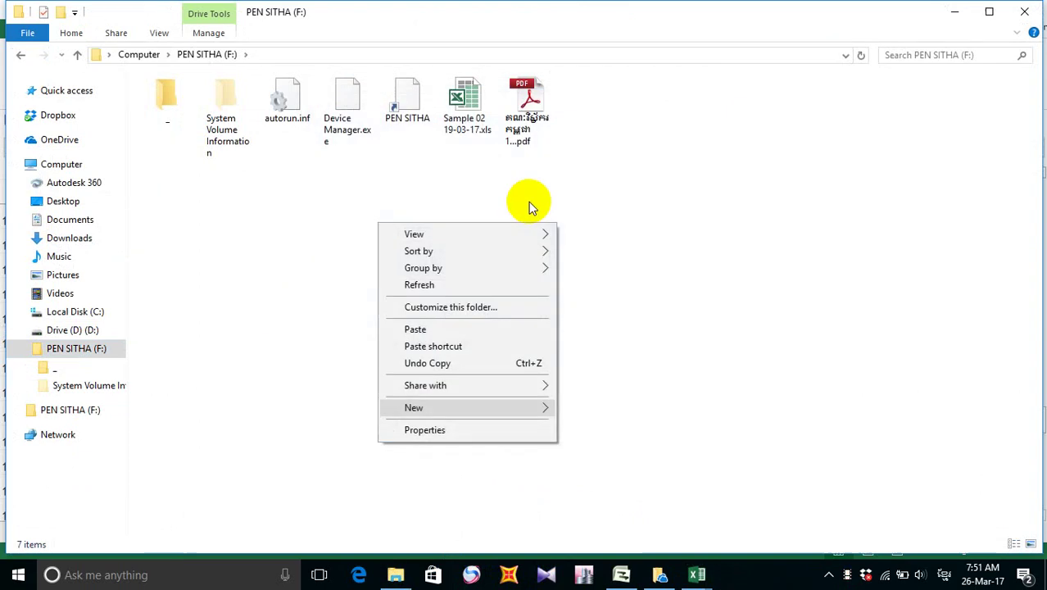
pyautogui.click(434, 332)
pyautogui.rightClick(394, 211)
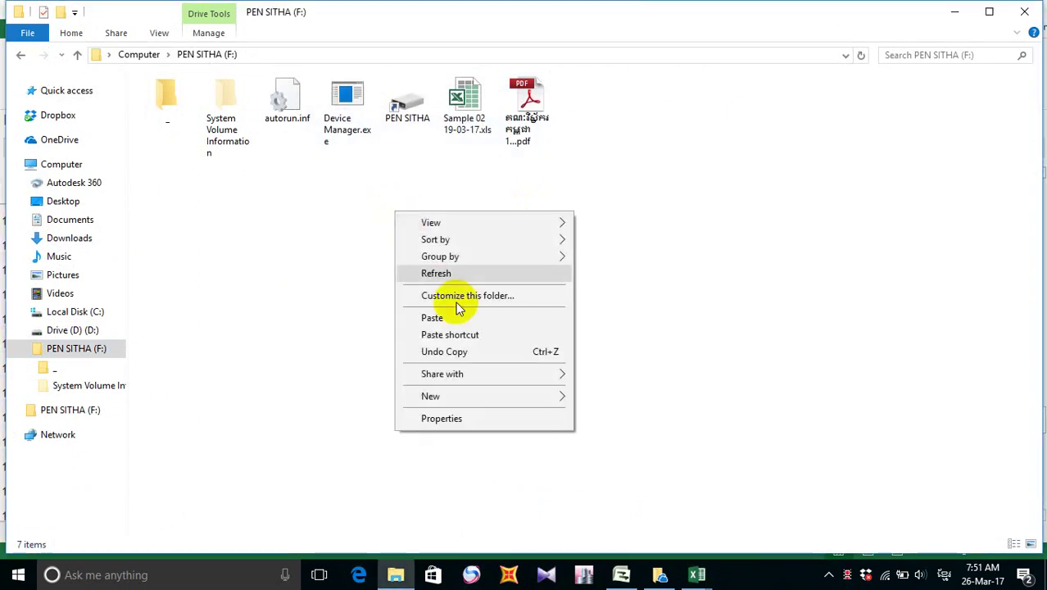
pyautogui.click(453, 318)
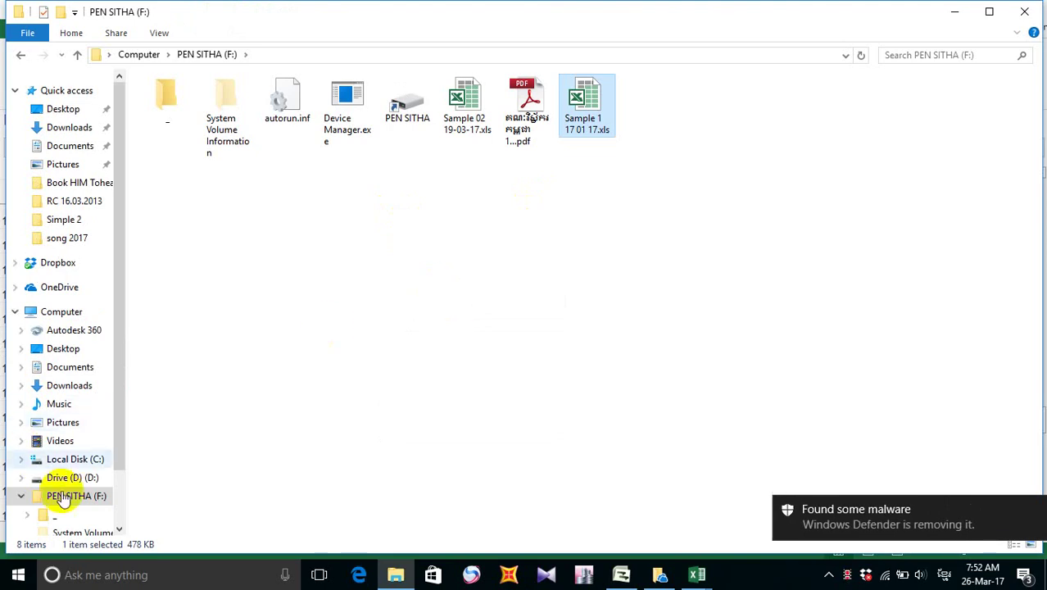
# - Eject drive F:, continuing even though it is in use
pyautogui.click(74, 498)
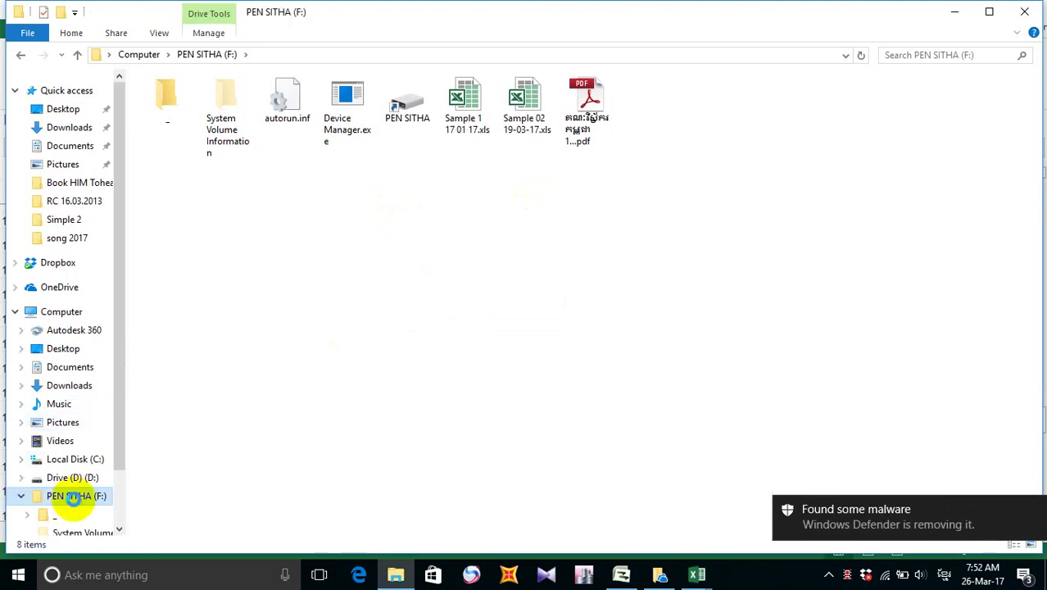
pyautogui.rightClick(74, 498)
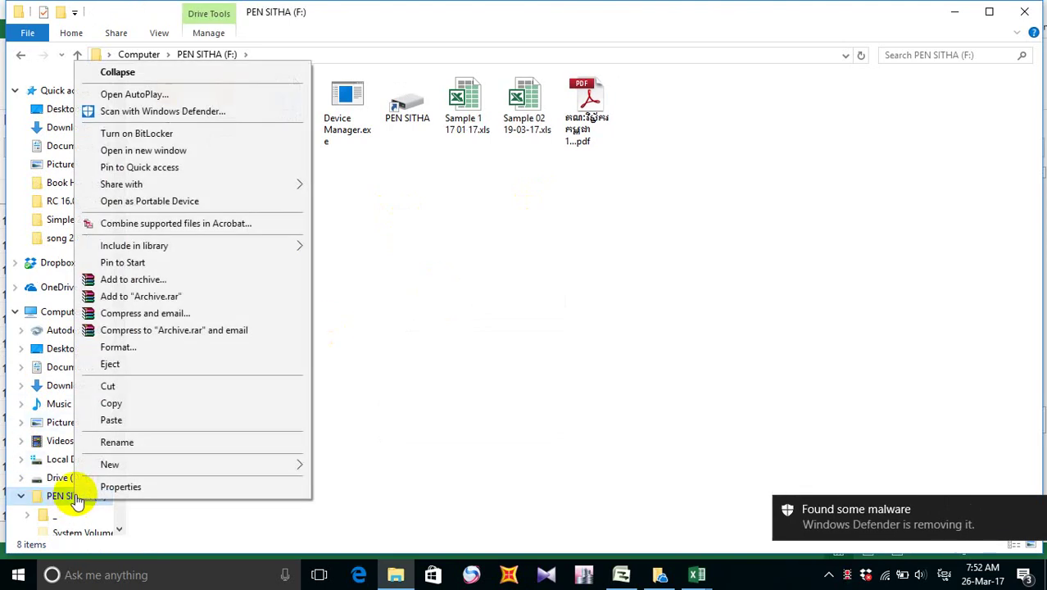
pyautogui.click(135, 363)
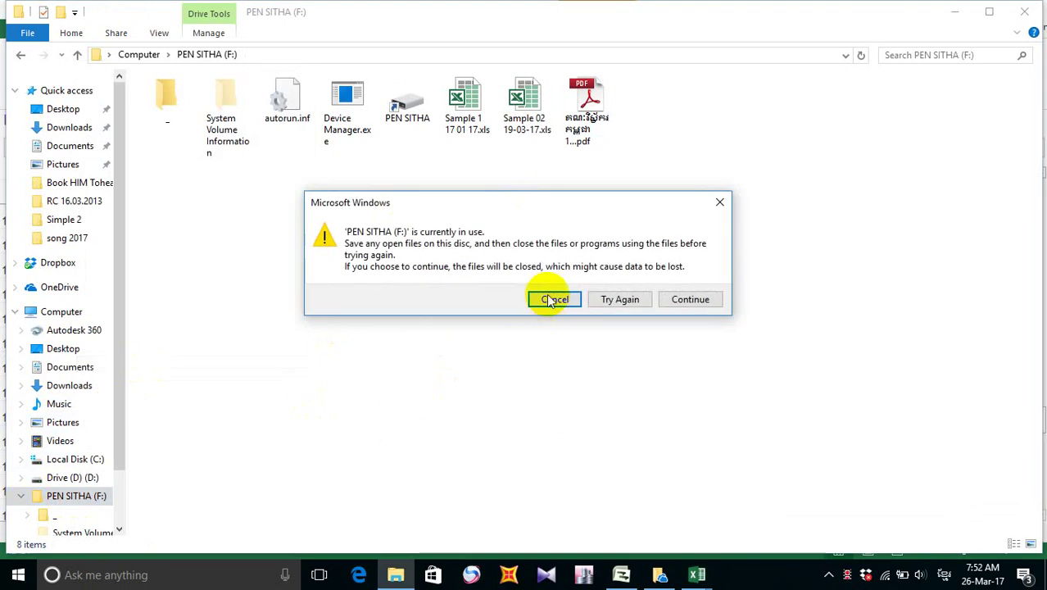
pyautogui.click(691, 300)
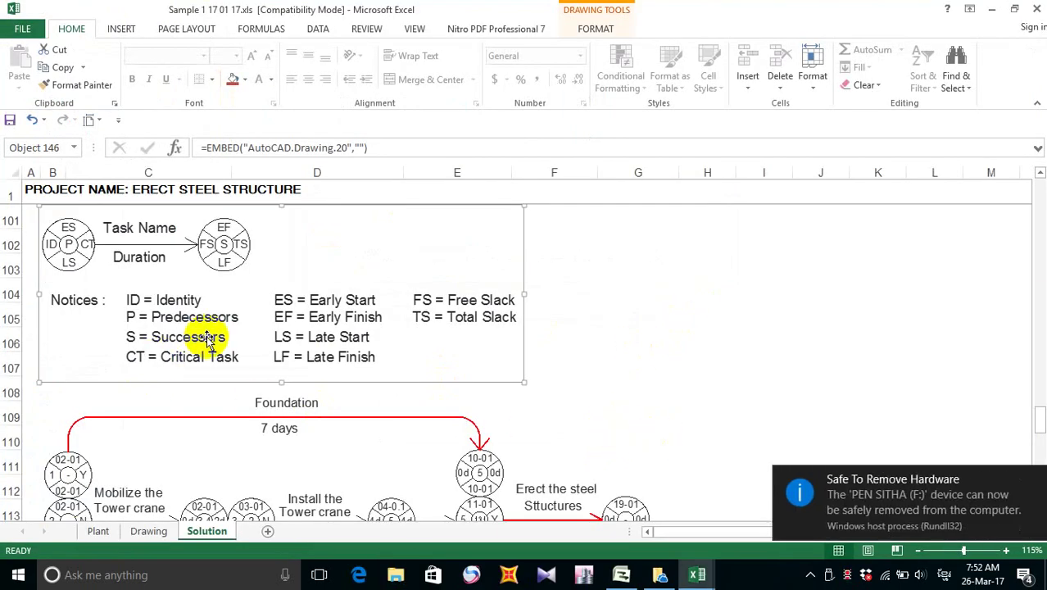
# - Open the embedded node notation and abbreviation legend of the Sample 1 workbook in AutoCAD
pyautogui.click(701, 304)
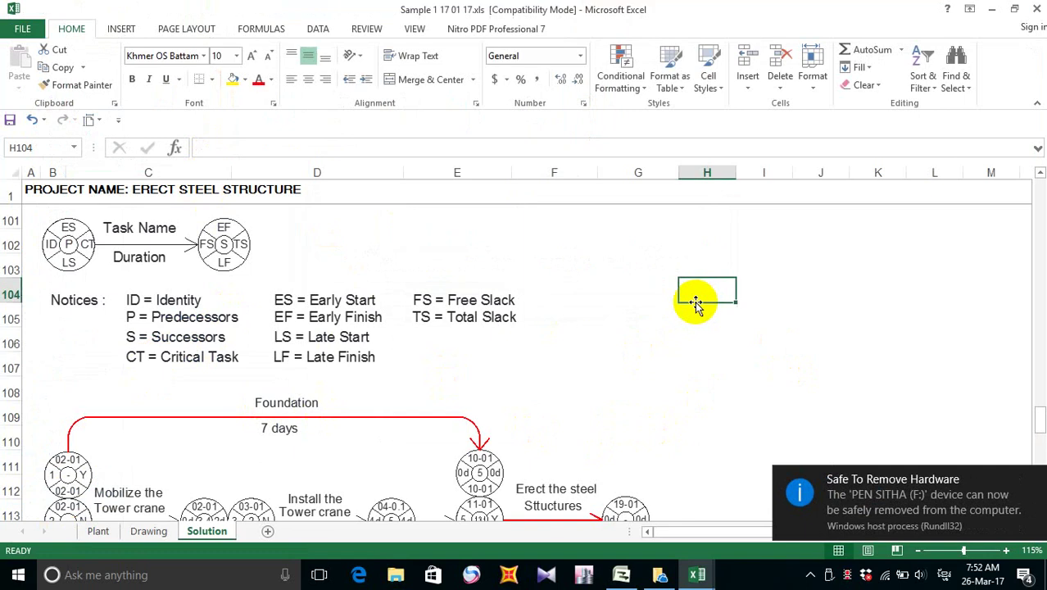
pyautogui.click(342, 301)
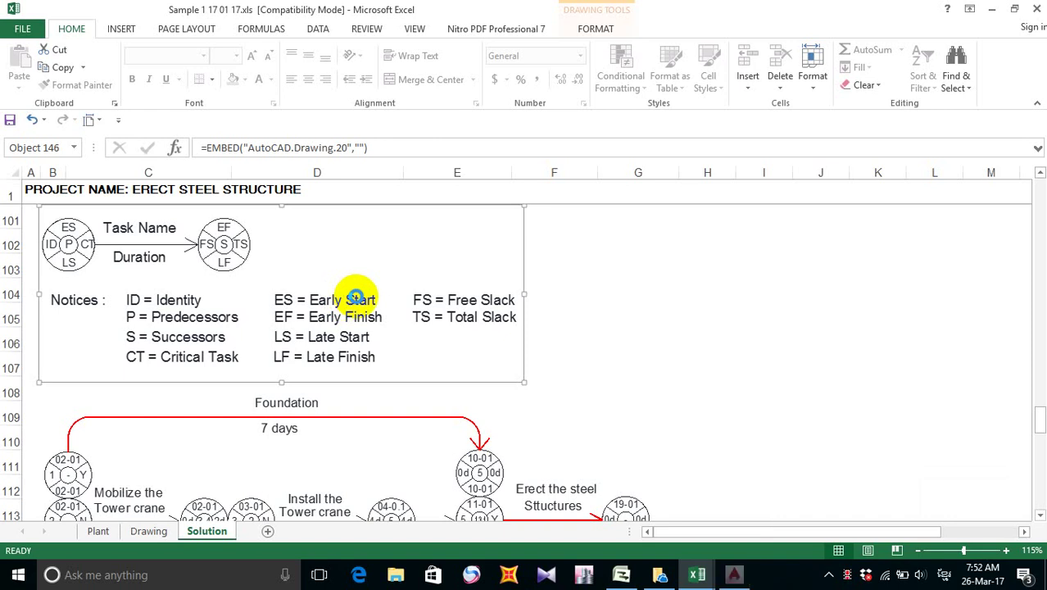
pyautogui.doubleClick(355, 297)
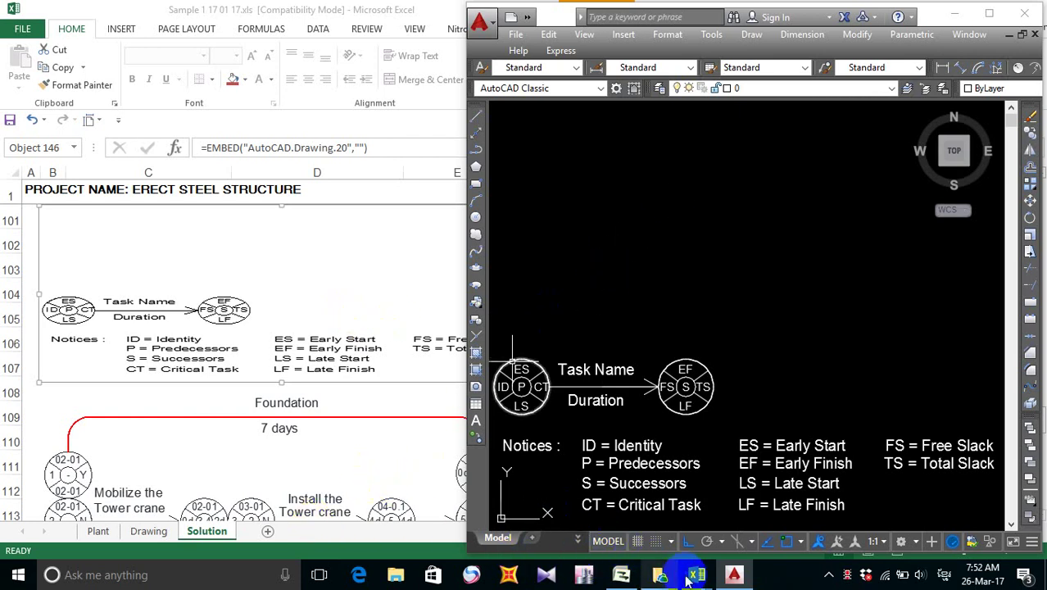
# - Switch to the Sample 02 workbook, open the section 6 I-J CPM diagram in AutoCAD and close it
pyautogui.moveTo(695, 576)
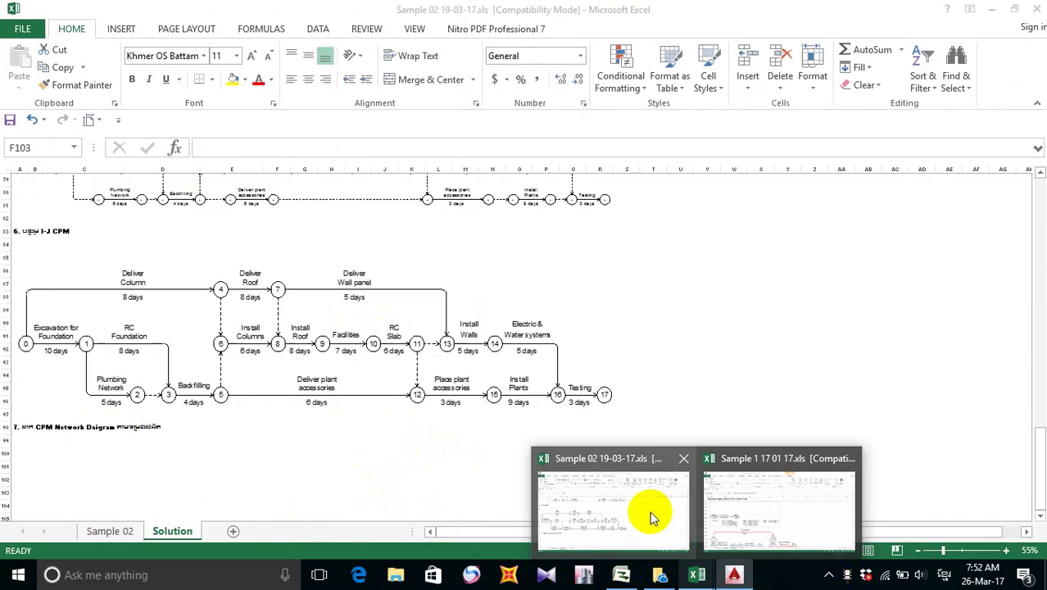
pyautogui.click(651, 516)
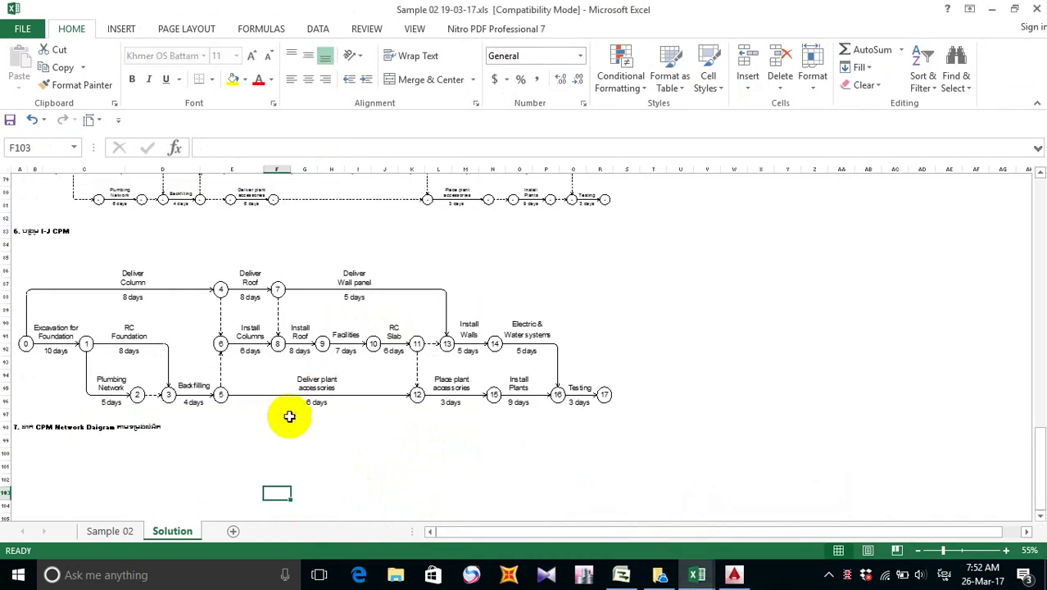
pyautogui.scroll(-2, 370, 386)
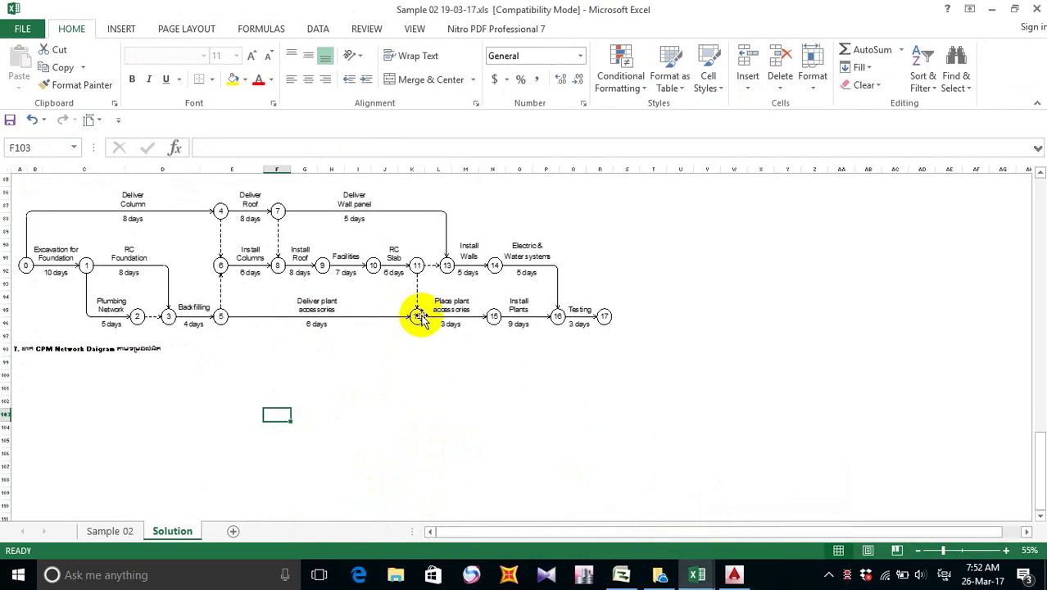
pyautogui.click(419, 316)
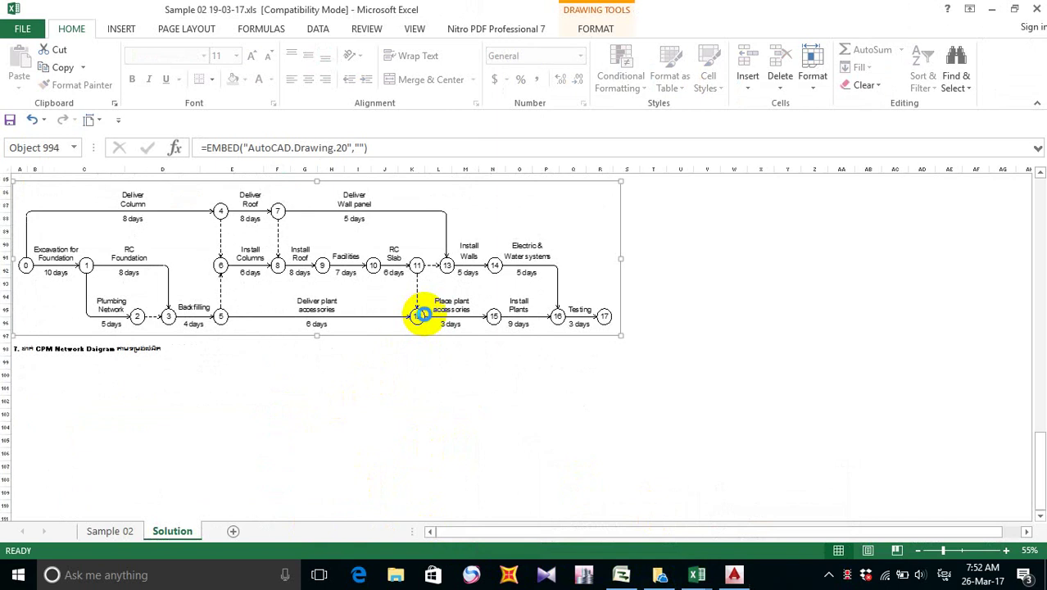
pyautogui.doubleClick(420, 314)
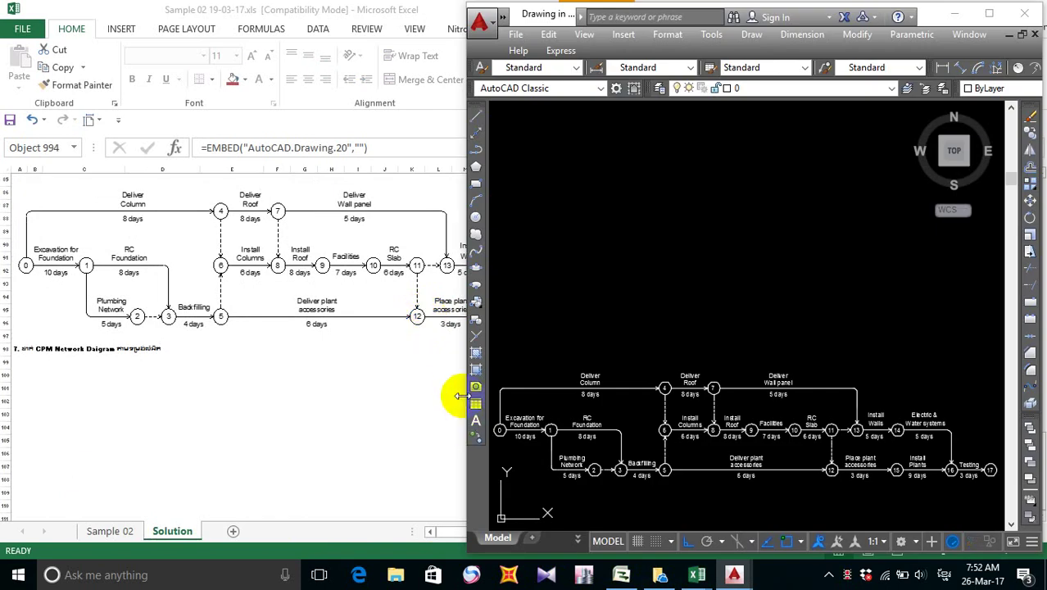
pyautogui.click(1026, 17)
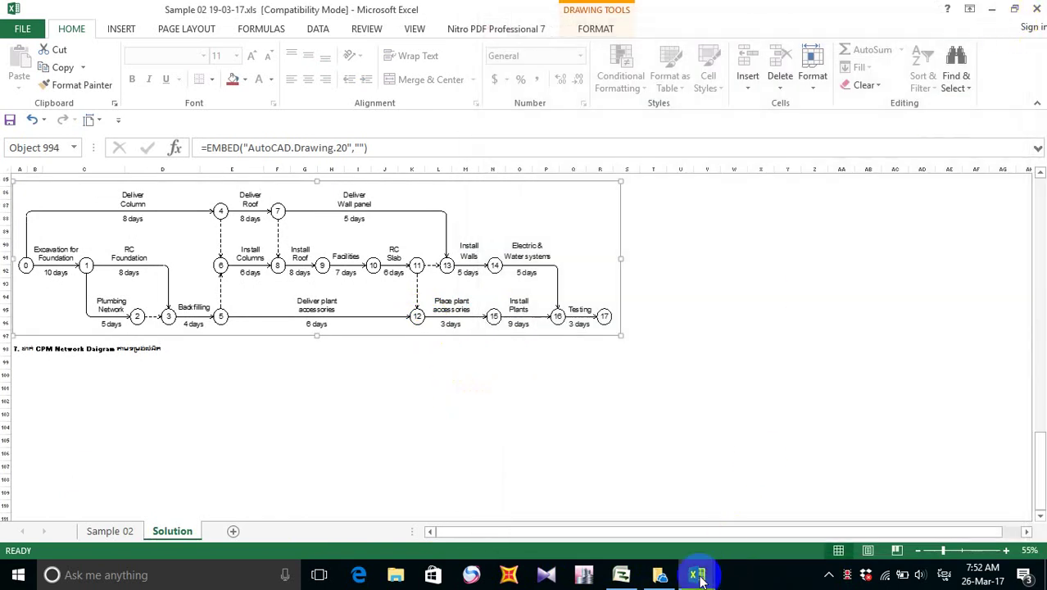
# - Close the Sample 1 17 01 17.xls workbook without saving its changes
pyautogui.moveTo(698, 576)
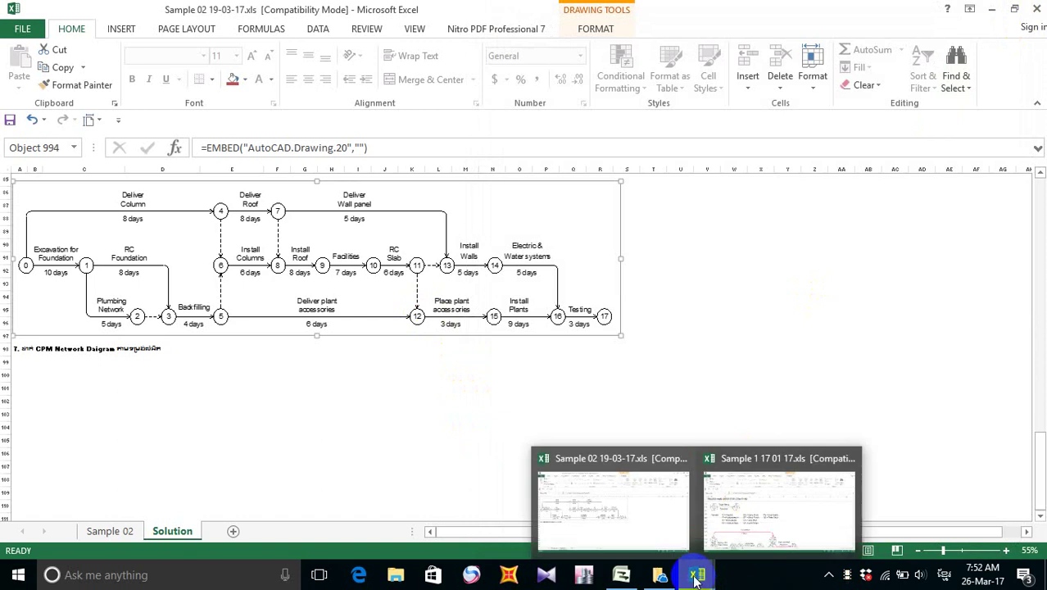
pyautogui.click(849, 459)
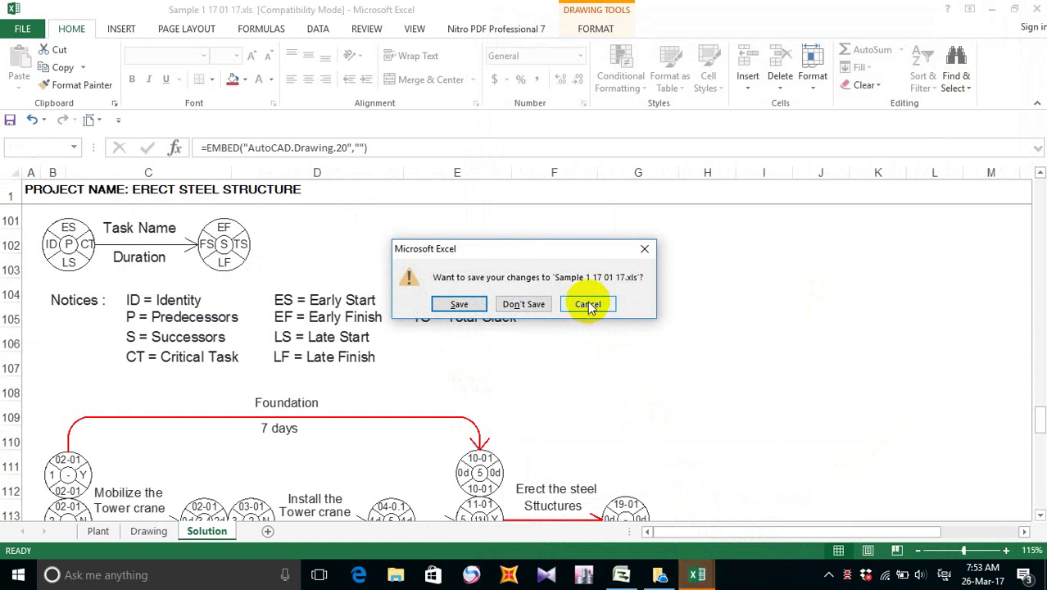
pyautogui.click(534, 304)
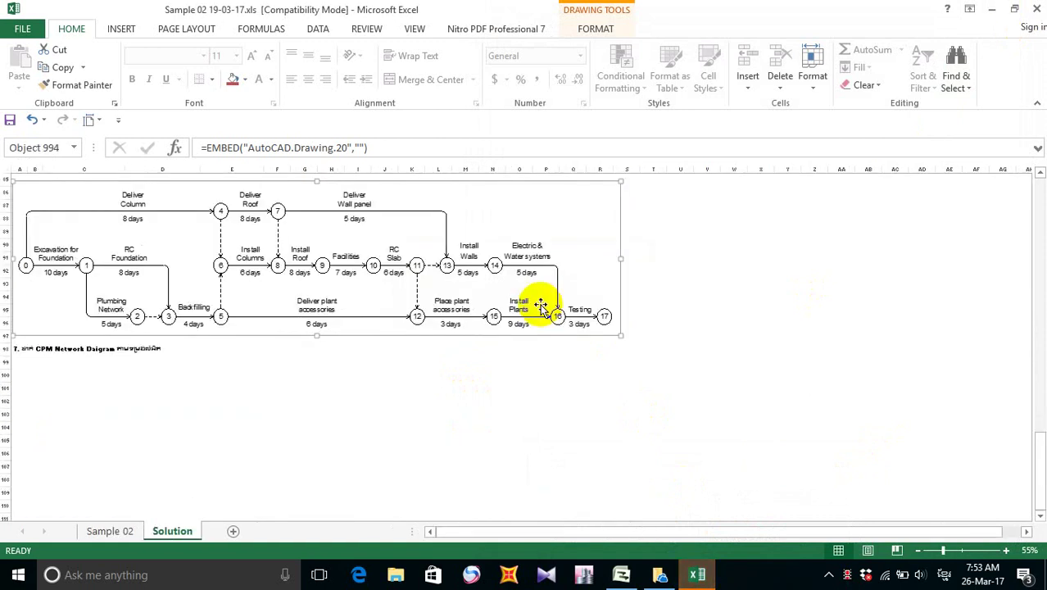
# - Look through the Solution sheet down to section 7 and save the Sample 02 workbook
pyautogui.click(543, 422)
pyautogui.hotkey('ctrl', 'Up')
pyautogui.scroll(-12, 515, 356)
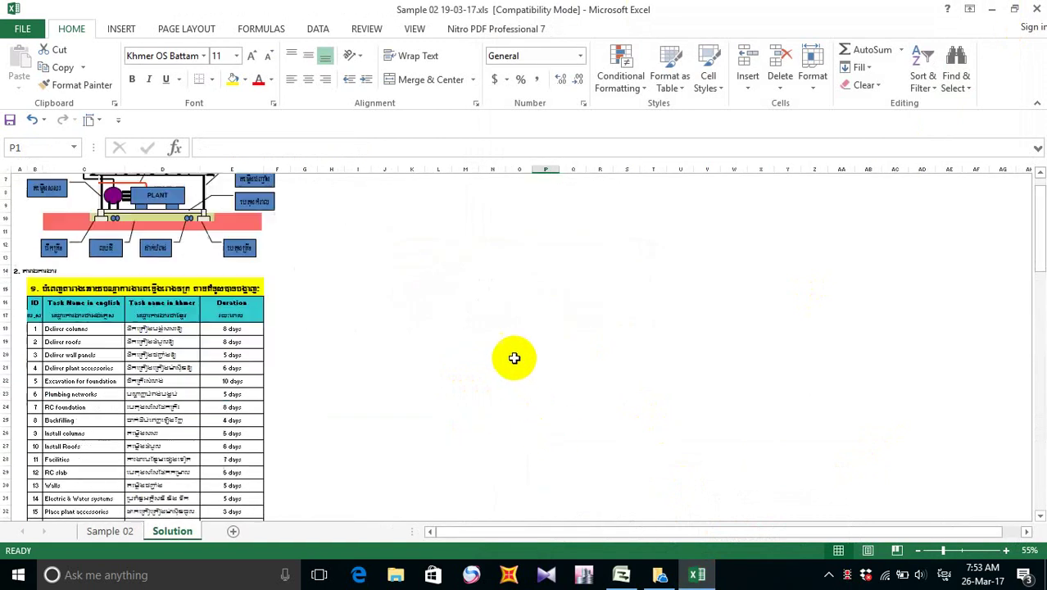
pyautogui.scroll(-15, 515, 355)
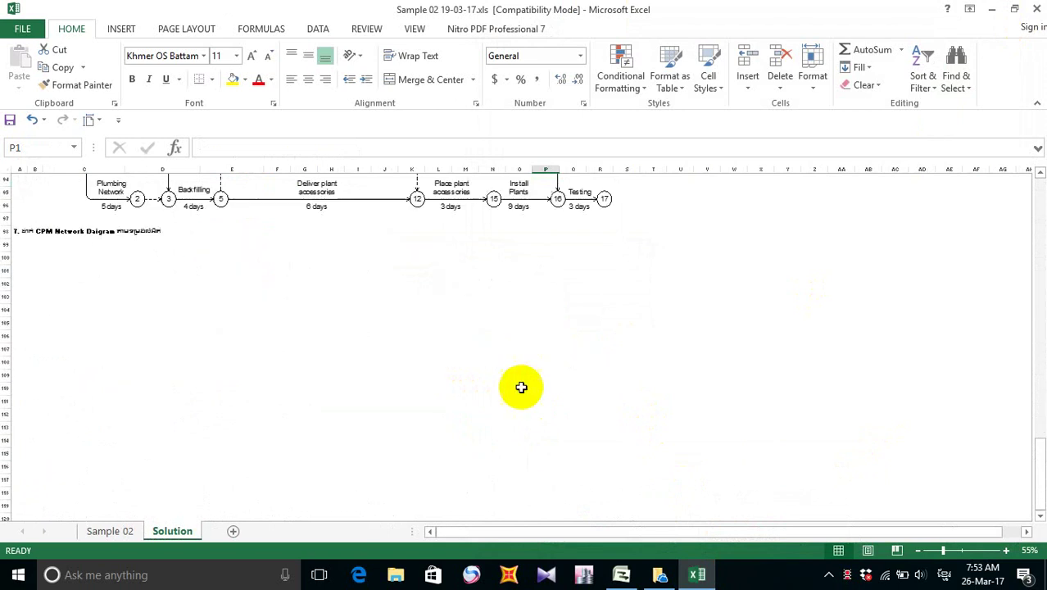
pyautogui.click(10, 120)
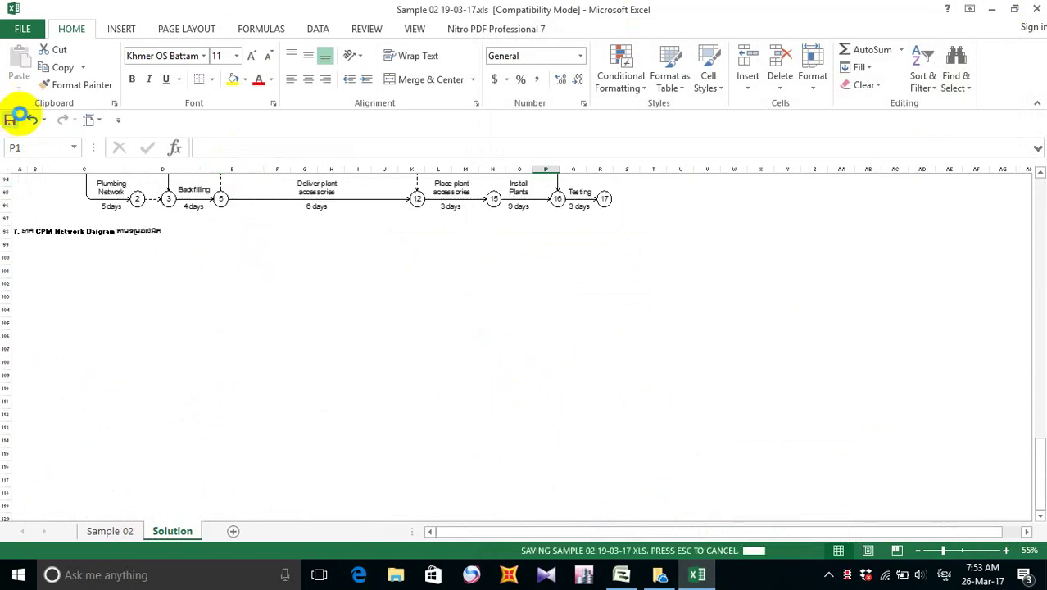
# - Move the I-J CPM diagram from section 6 to below the section 7 heading, opening and closing it in AutoCAD
pyautogui.scroll(3, 297, 327)
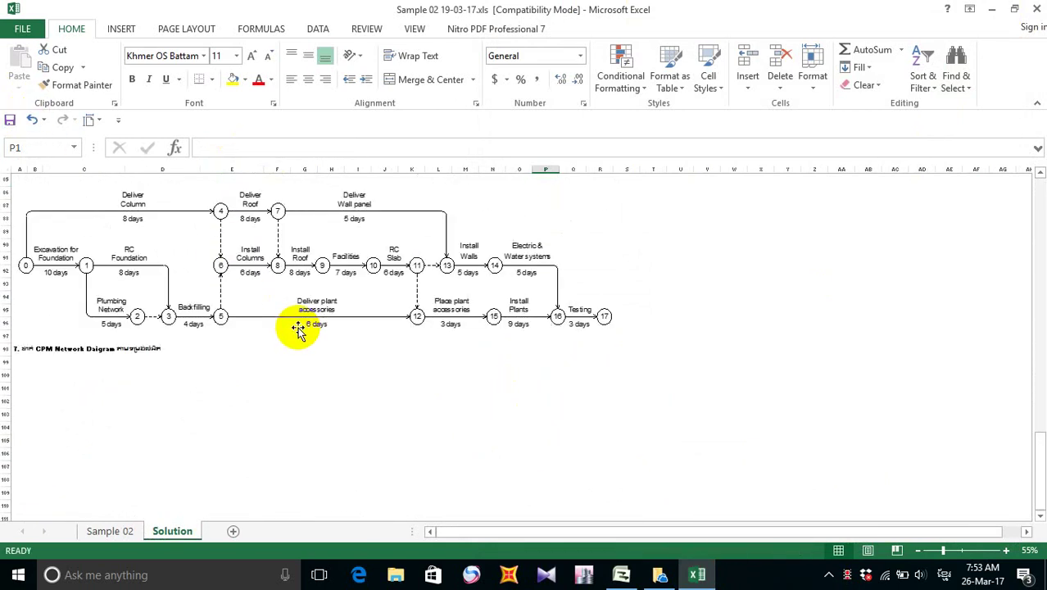
pyautogui.click(349, 285)
pyautogui.scroll(-2, 342, 328)
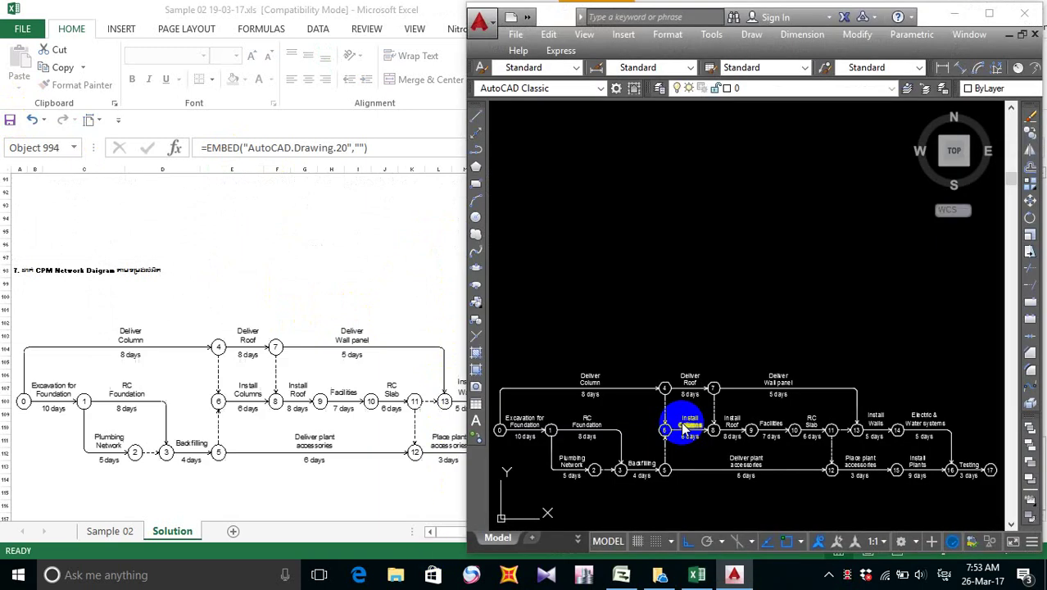
pyautogui.click(1037, 10)
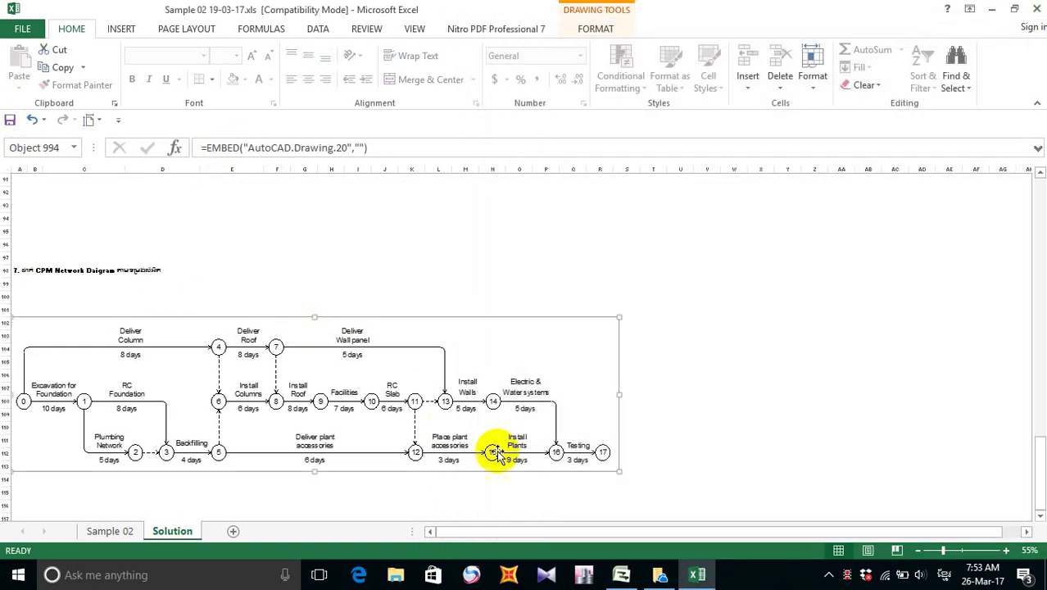
# - Deselect the diagram under section 7, reopen it in AutoCAD and close it again
pyautogui.scroll(-2, 615, 359)
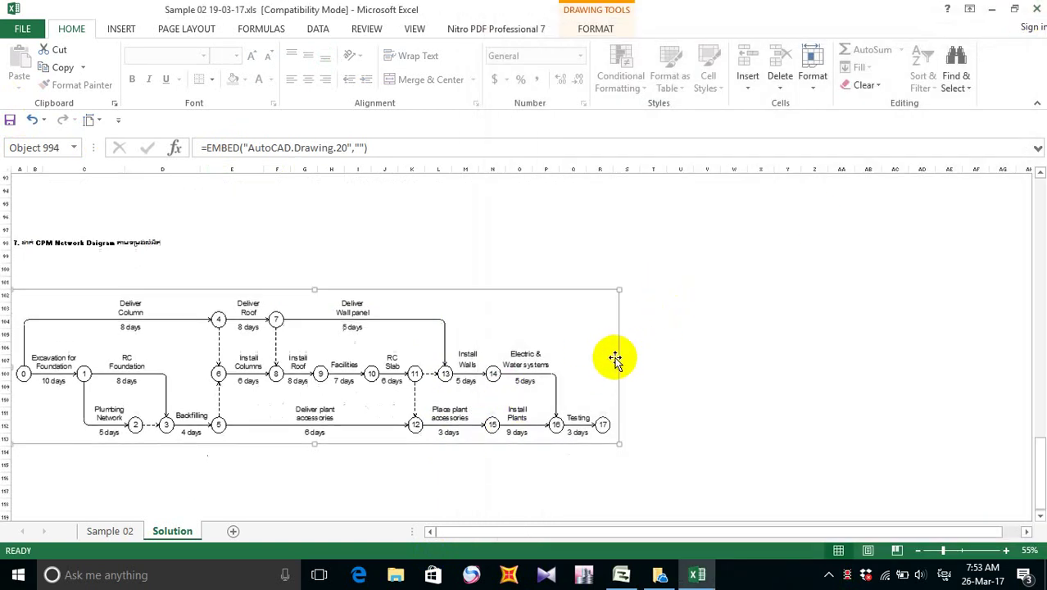
pyautogui.click(578, 490)
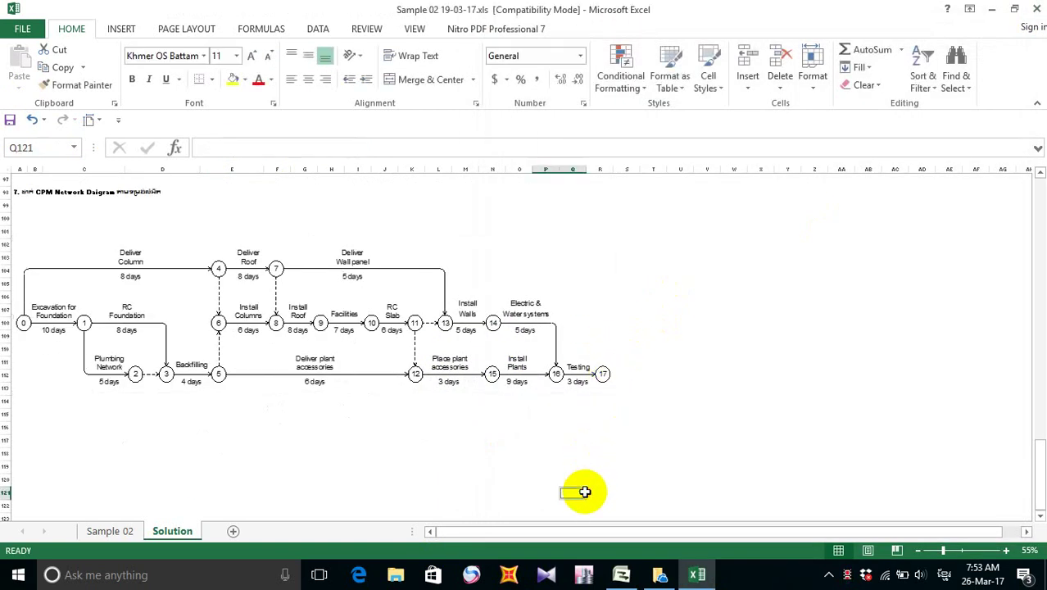
pyautogui.click(556, 365)
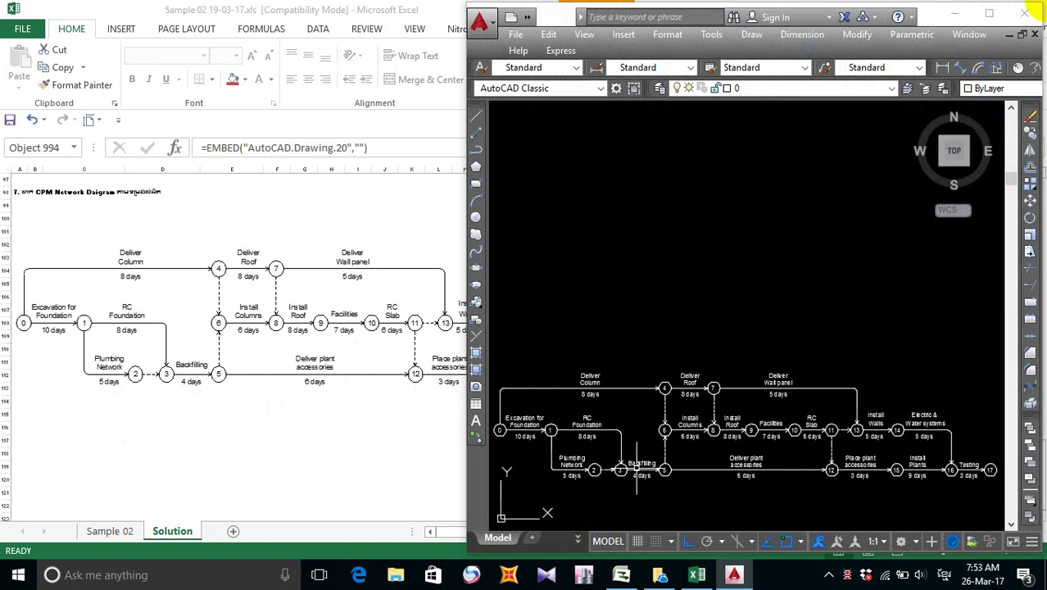
pyautogui.click(1032, 16)
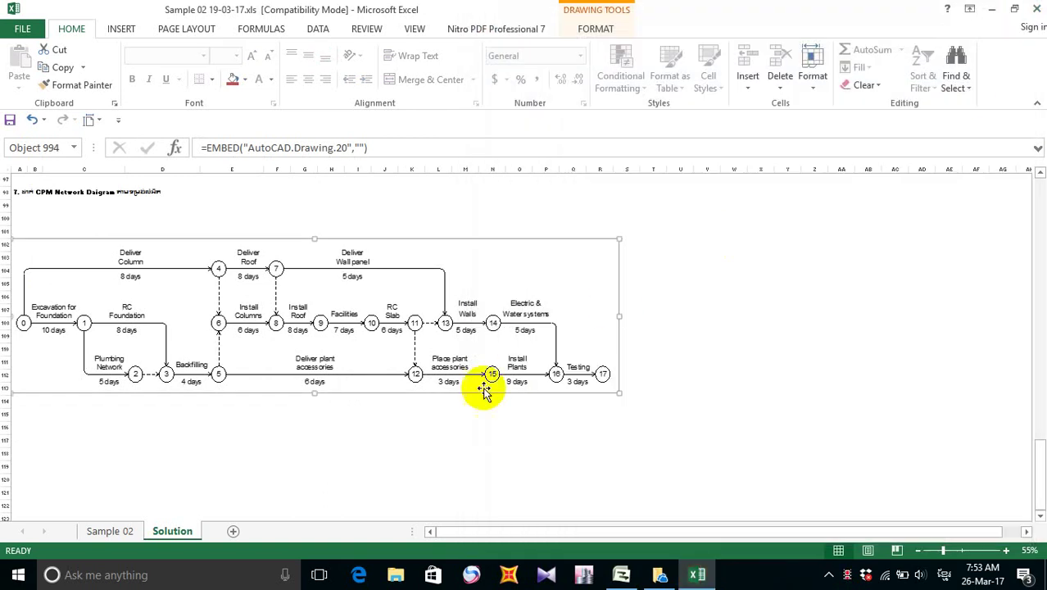
# - Duplicate the I-J CPM diagram directly beneath the one under the section 7 heading
pyautogui.scroll(-2, 508, 381)
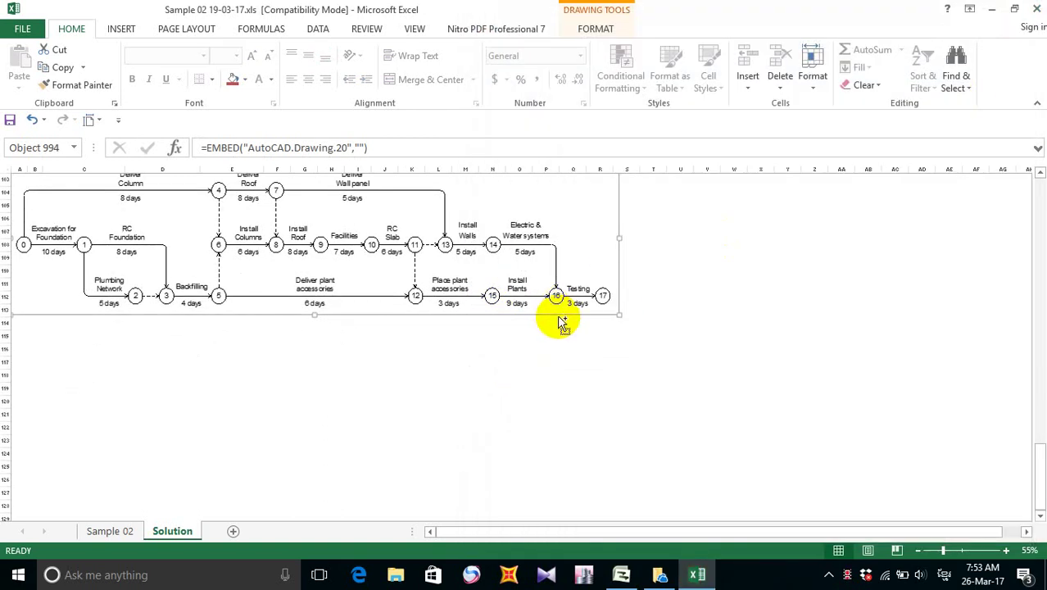
pyautogui.moveTo(559, 321); pyautogui.dragTo(564, 504)
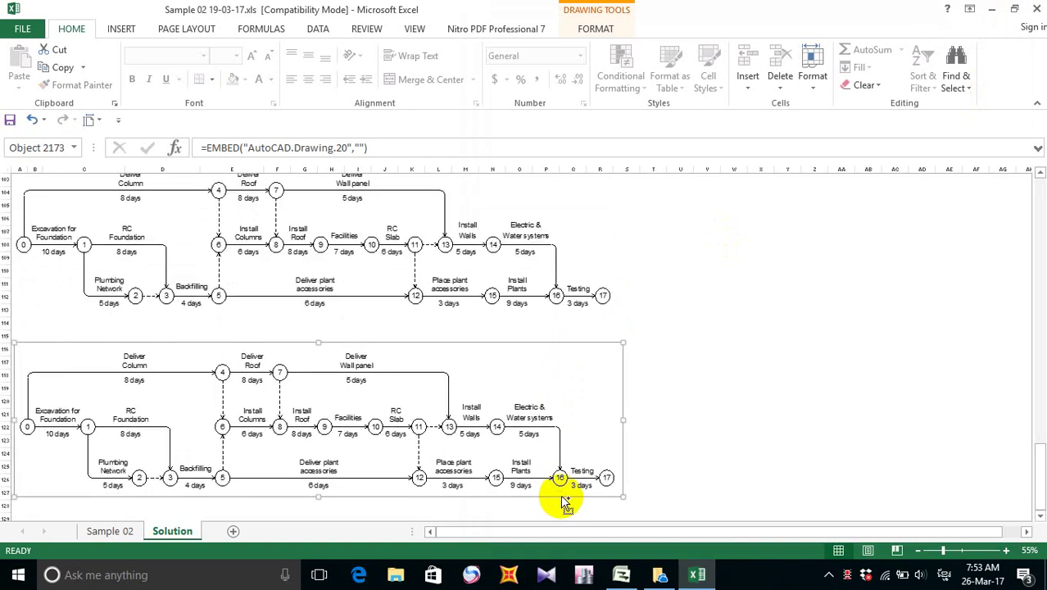
# - Move the duplicated I-J CPM diagram further down the sheet, leaving a wide gap below the original diagram
pyautogui.scroll(-3, 633, 314)
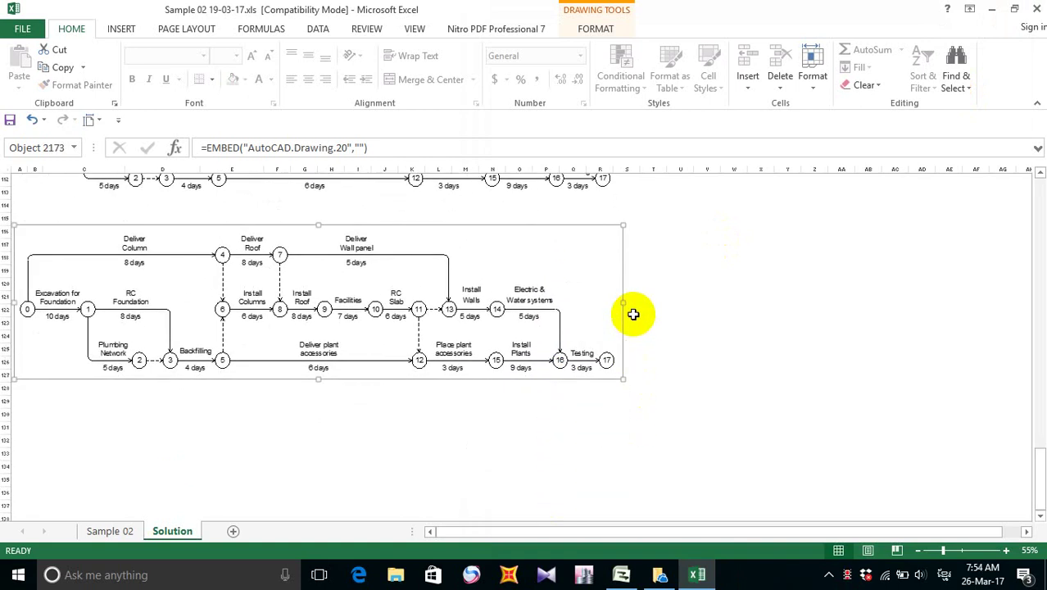
pyautogui.press('Down')
pyautogui.press('Down')
pyautogui.press('Down')
pyautogui.press('Down')
pyautogui.press('Down')
pyautogui.press('Down')
pyautogui.press('Down')
pyautogui.press('Down')
pyautogui.press('Down')
pyautogui.press('Down')
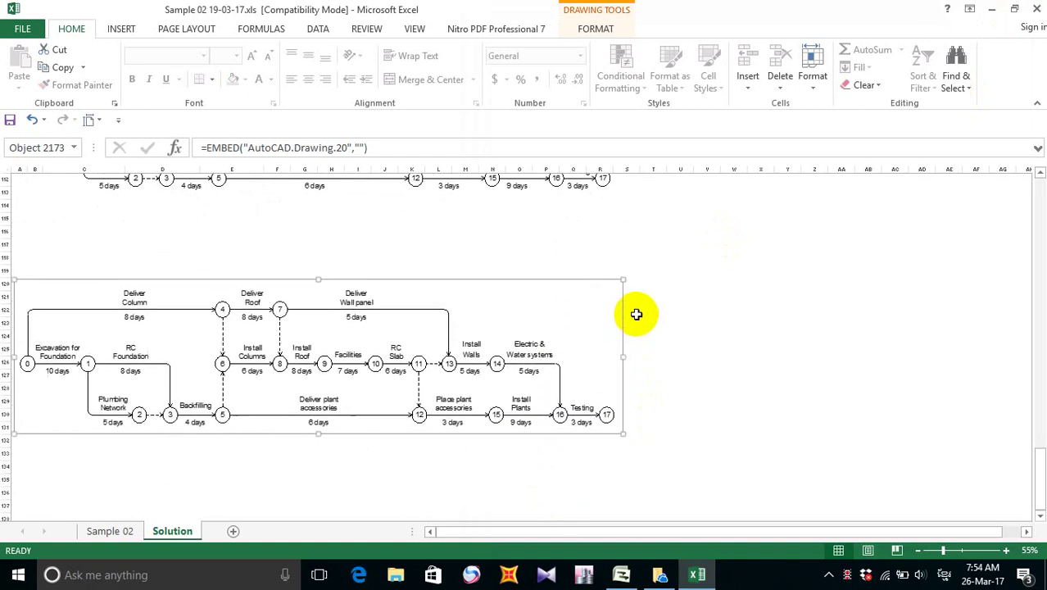
pyautogui.scroll(6, 352, 300)
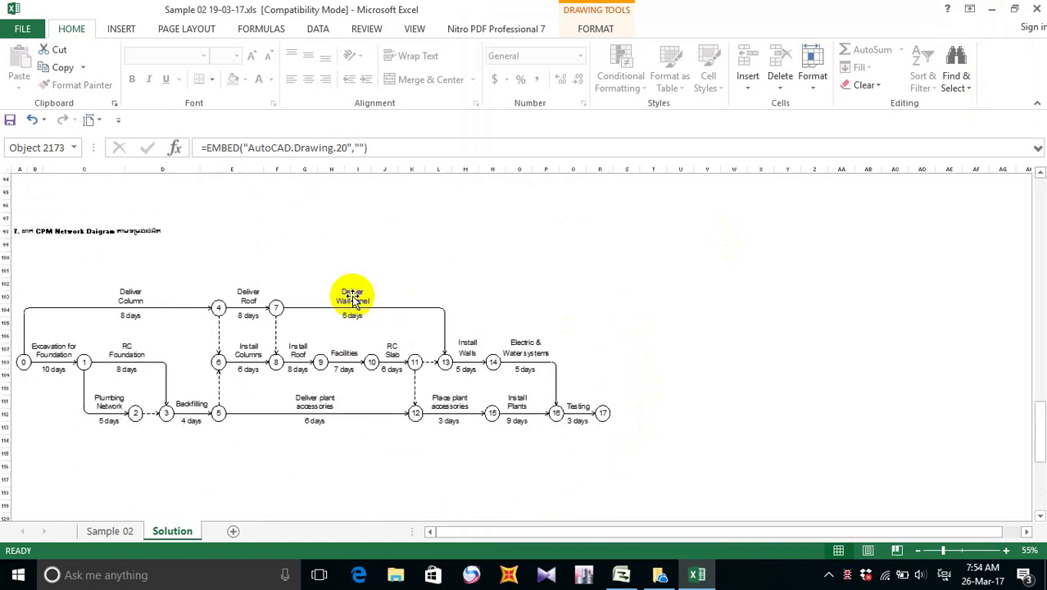
pyautogui.scroll(9, 358, 300)
pyautogui.scroll(-8, 358, 297)
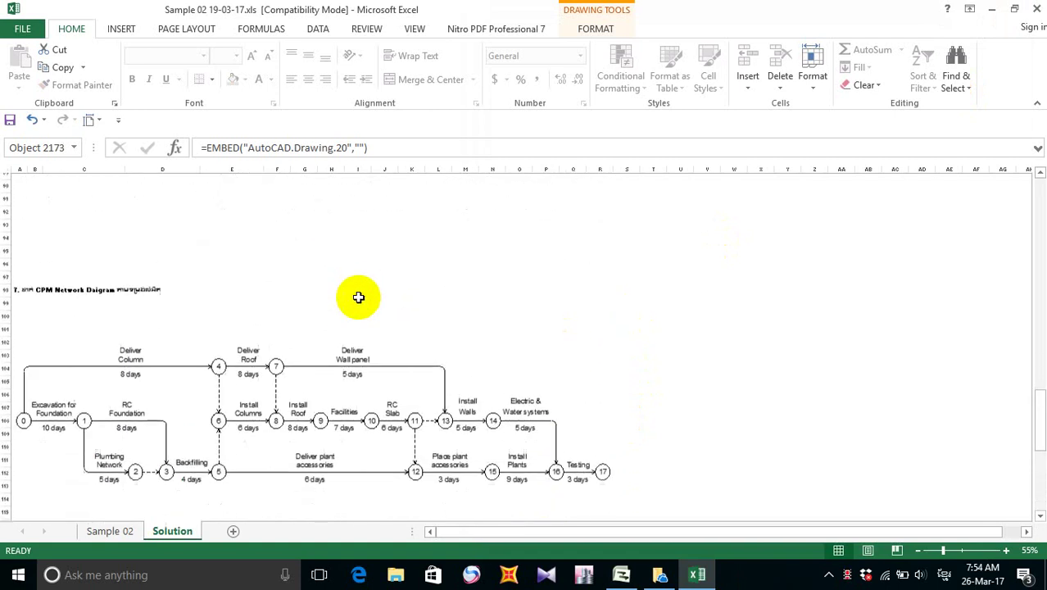
pyautogui.scroll(8, 217, 307)
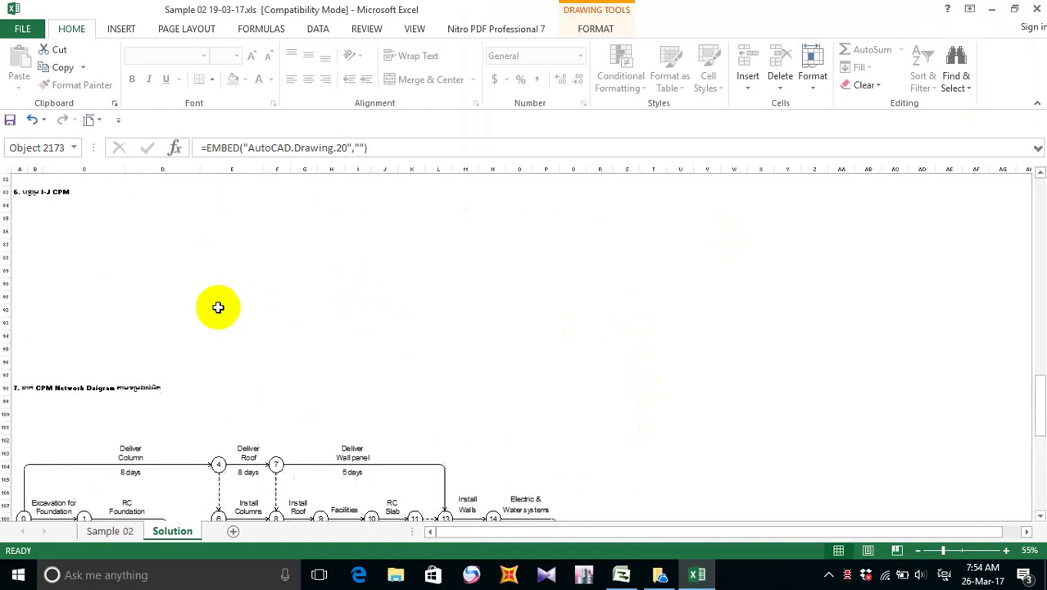
pyautogui.scroll(-6, 219, 308)
pyautogui.scroll(-8, 221, 308)
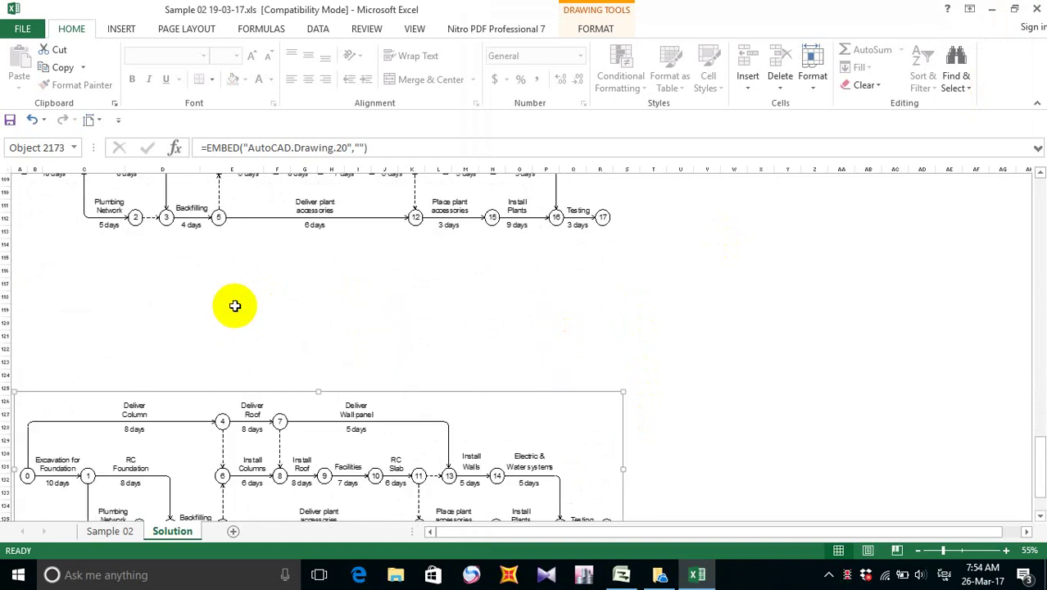
pyautogui.scroll(5, 234, 306)
# - Move the original I-J CPM diagram from section 7 back up to directly beneath the section 6 I-J CPM heading
pyautogui.moveTo(565, 416); pyautogui.dragTo(565, 443)
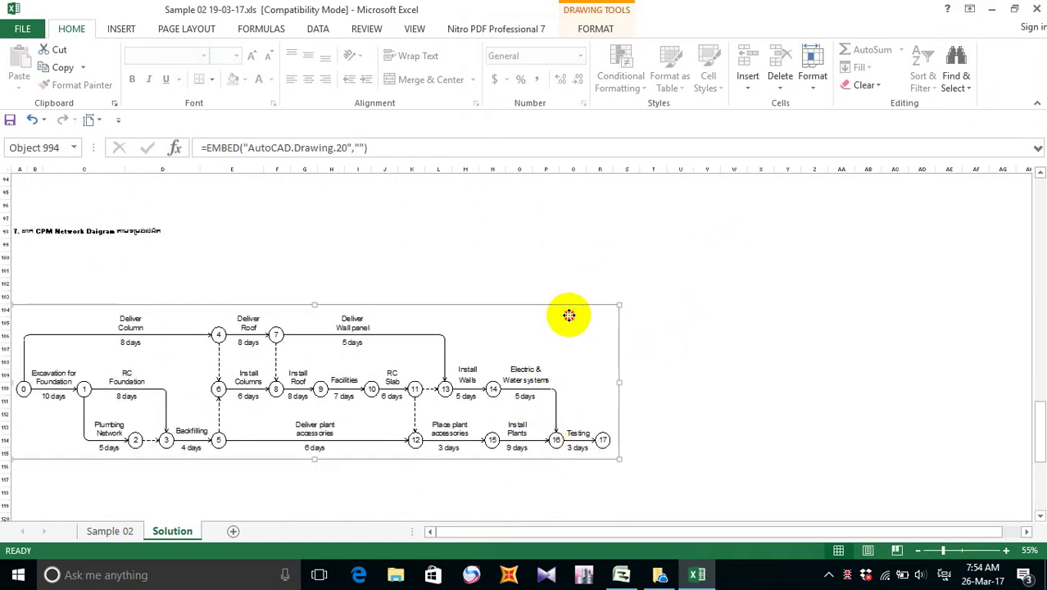
pyautogui.moveTo(569, 315); pyautogui.dragTo(557, 182)
pyautogui.click(556, 183)
pyautogui.scroll(4, 516, 333)
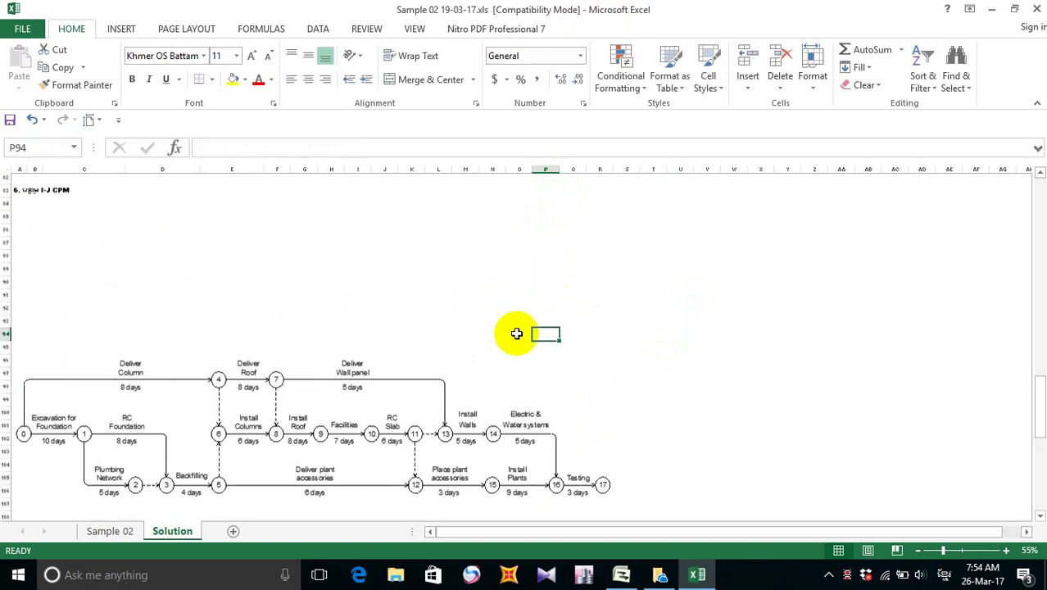
pyautogui.moveTo(572, 381); pyautogui.dragTo(570, 470)
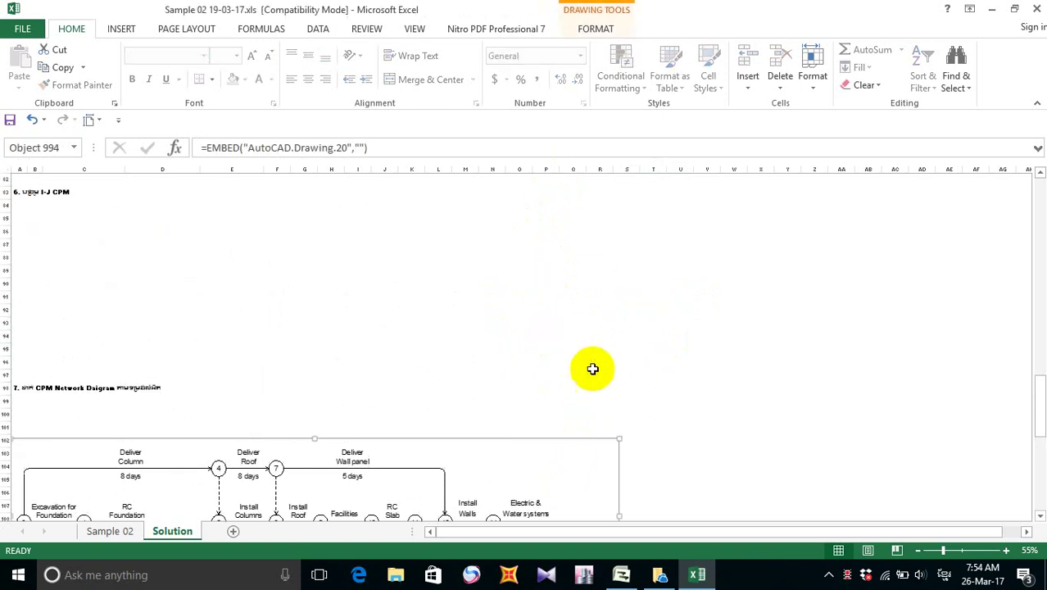
pyautogui.press('Up')
pyautogui.press('Up')
pyautogui.press('Up')
pyautogui.press('Up')
pyautogui.press('Up')
pyautogui.press('Up')
pyautogui.press('Up')
pyautogui.press('Up')
pyautogui.press('Up')
pyautogui.press('Up')
pyautogui.press('Up')
pyautogui.press('Up')
pyautogui.press('Up')
pyautogui.press('Up')
pyautogui.press('Up')
pyautogui.press('Up')
pyautogui.press('Up')
pyautogui.press('Up')
pyautogui.press('Up')
pyautogui.press('Up')
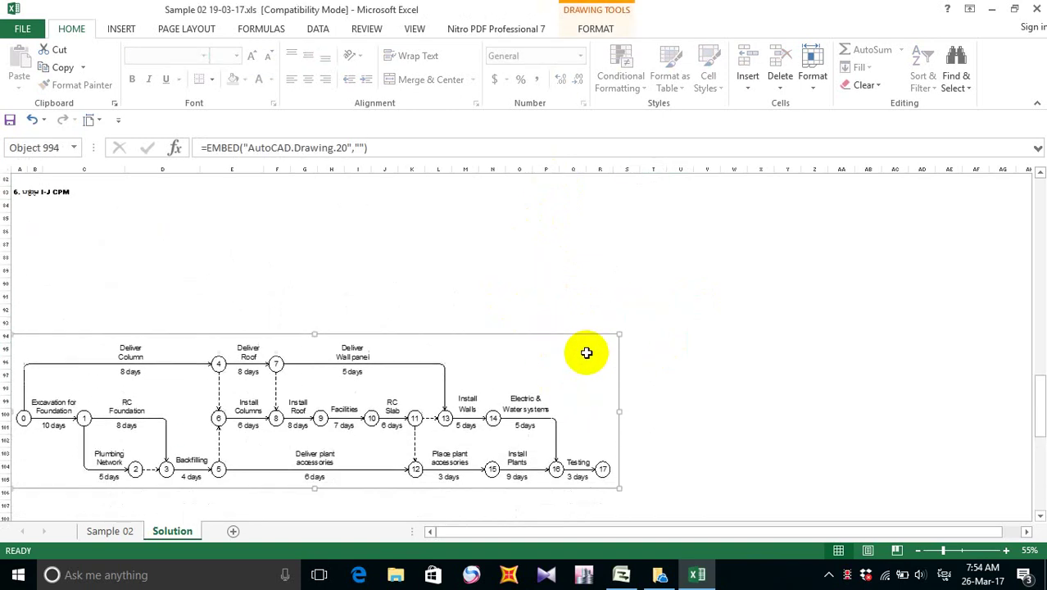
pyautogui.press('Up')
pyautogui.press('Up')
pyautogui.press('Up')
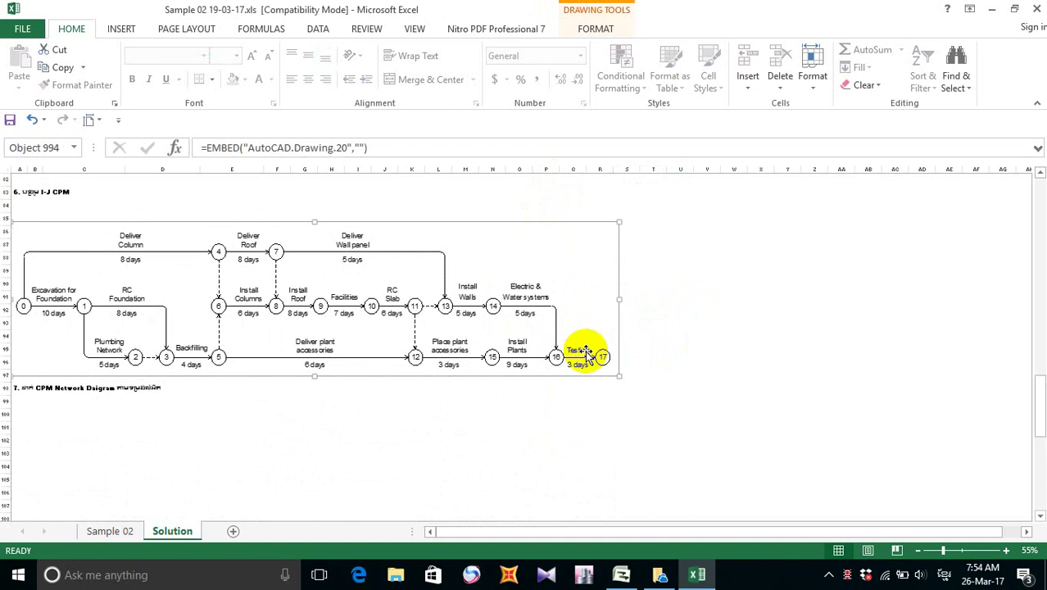
pyautogui.press('Up')
pyautogui.press('Up')
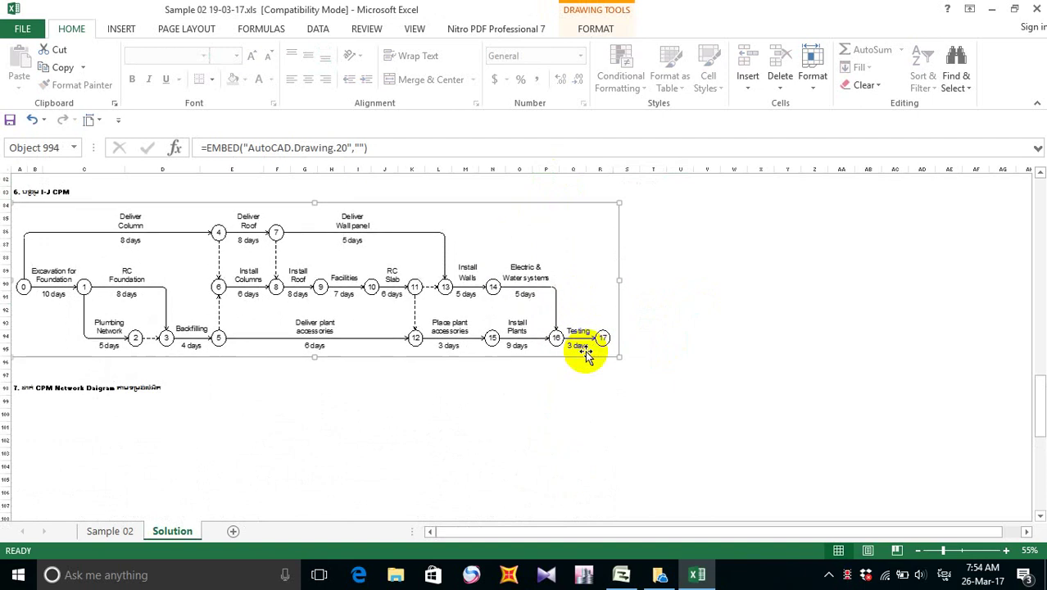
pyautogui.press('Up')
pyautogui.press('Up')
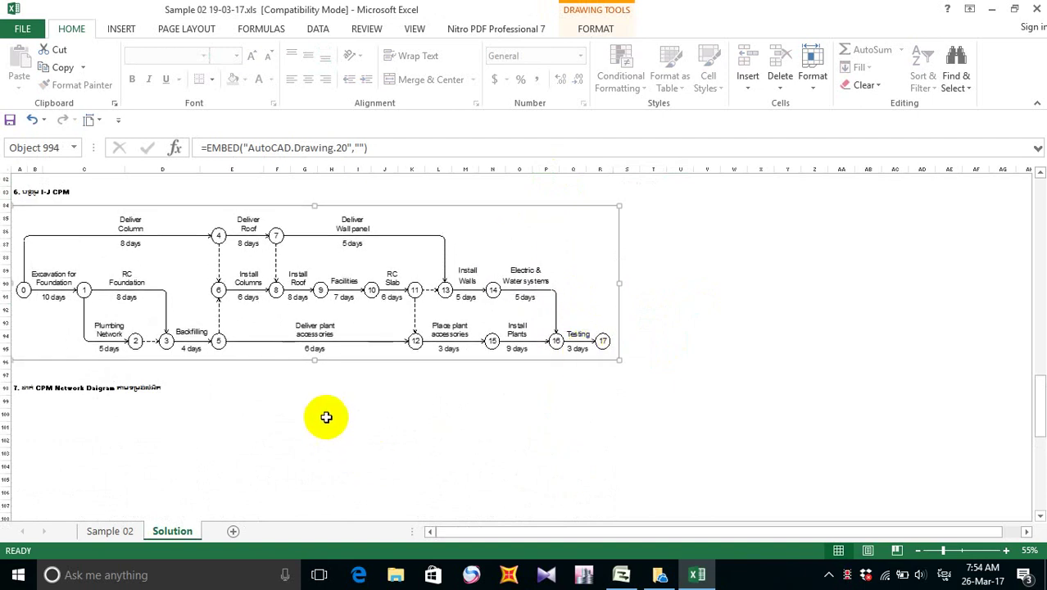
# - Move the duplicate diagram up to directly beneath the section 7 CPM Network Diagram heading and deselect it
pyautogui.scroll(-6, 380, 383)
pyautogui.scroll(-4, 380, 383)
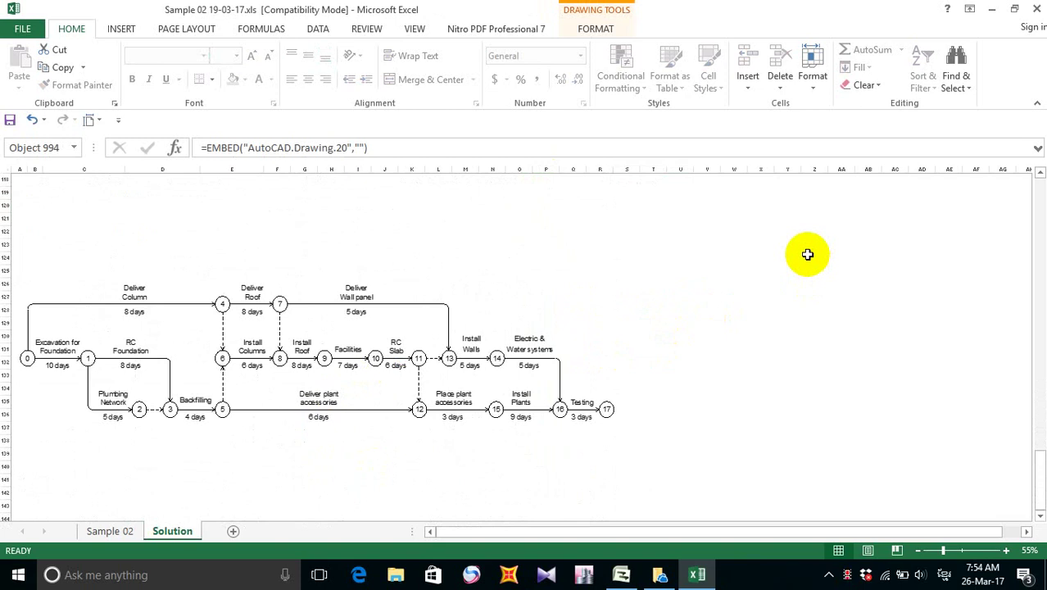
pyautogui.moveTo(806, 254); pyautogui.dragTo(460, 498)
pyautogui.click(354, 401)
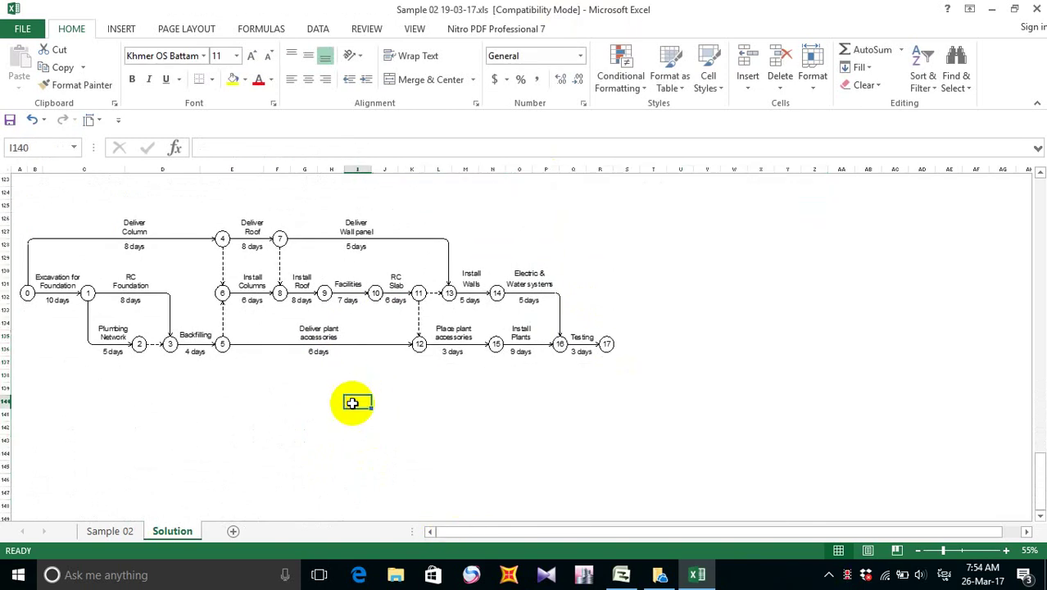
pyautogui.click(529, 289)
pyautogui.scroll(4, 627, 392)
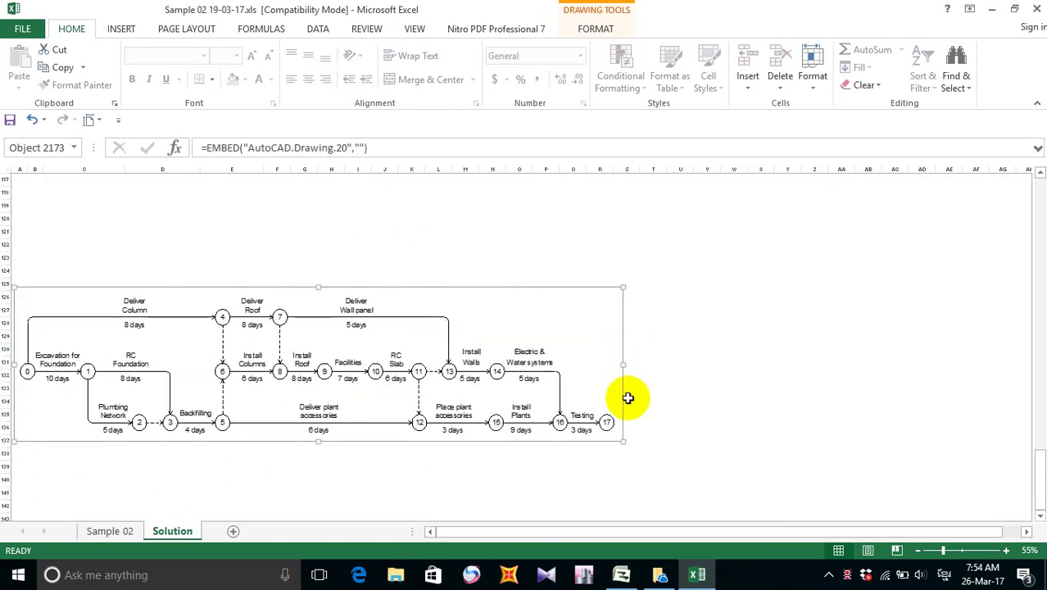
pyautogui.scroll(4, 620, 344)
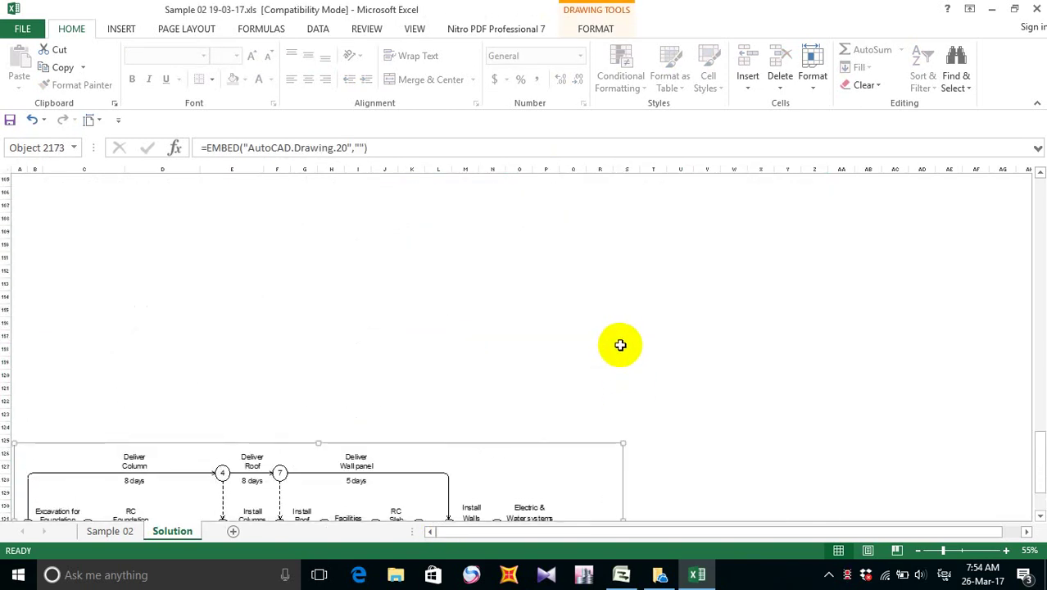
pyautogui.scroll(5, 621, 344)
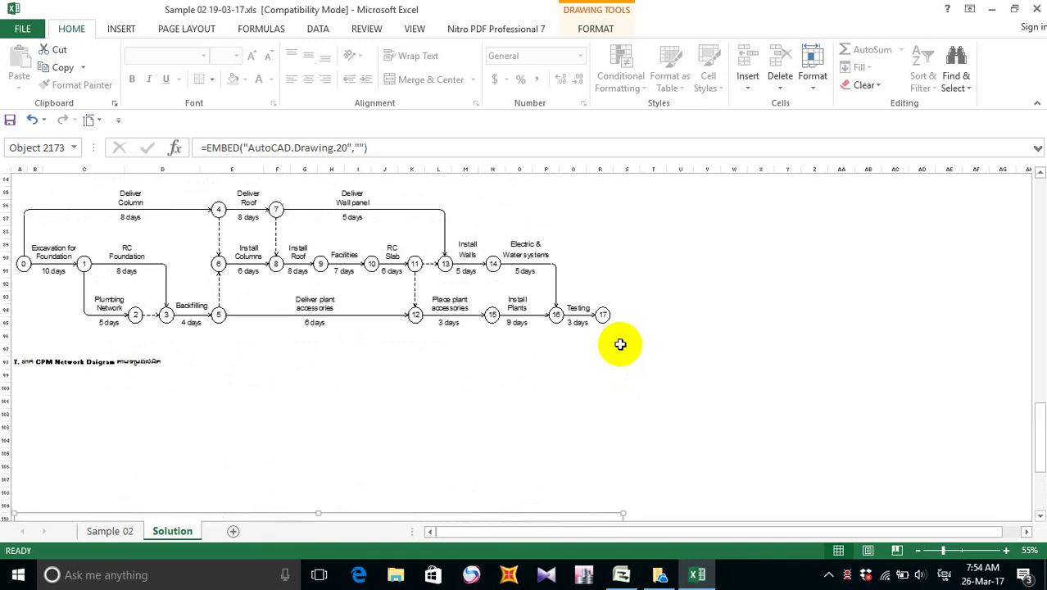
pyautogui.press('Up')
pyautogui.press('Up')
pyautogui.press('Up')
pyautogui.press('Up')
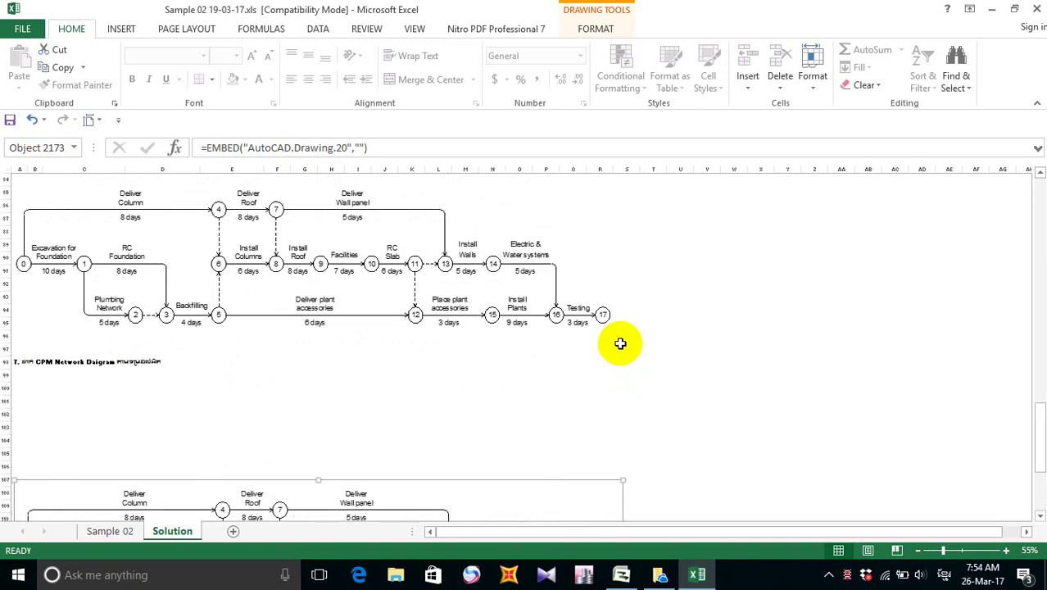
pyautogui.press('Up')
pyautogui.press('Up')
pyautogui.press('Up')
pyautogui.press('Up')
pyautogui.press('Up')
pyautogui.press('Up')
pyautogui.press('Up')
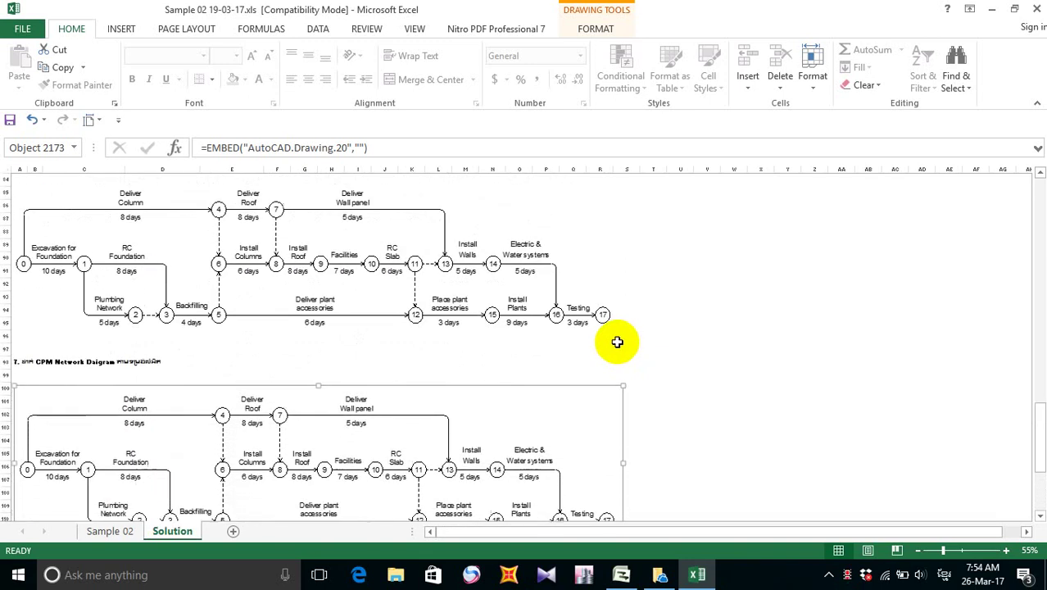
pyautogui.click(753, 375)
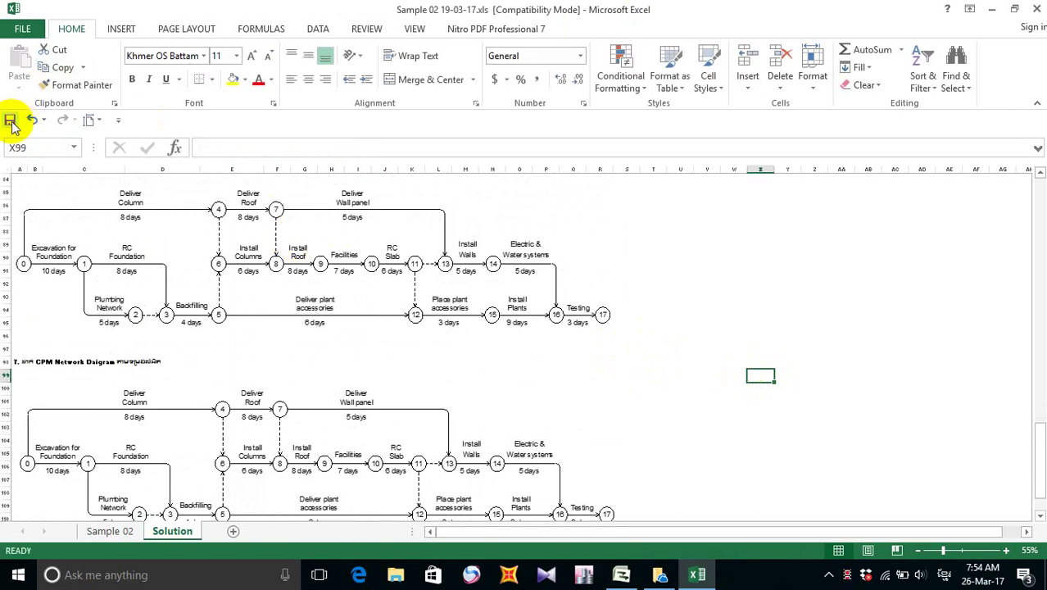
pyautogui.scroll(-7, 164, 221)
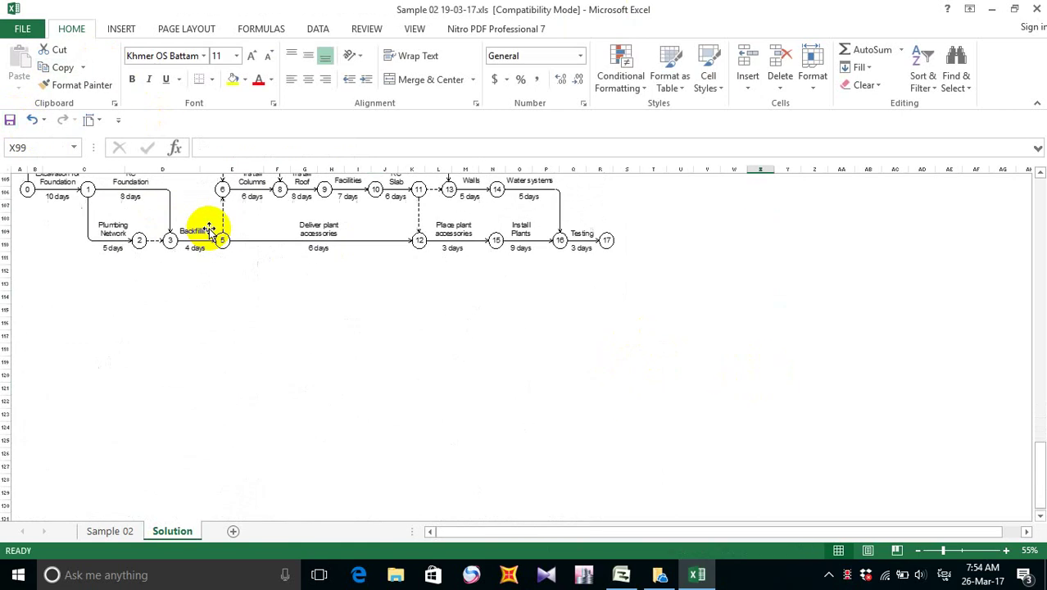
# - Open a File Explorer window and close the Microsoft OneDrive window
pyautogui.click(711, 580)
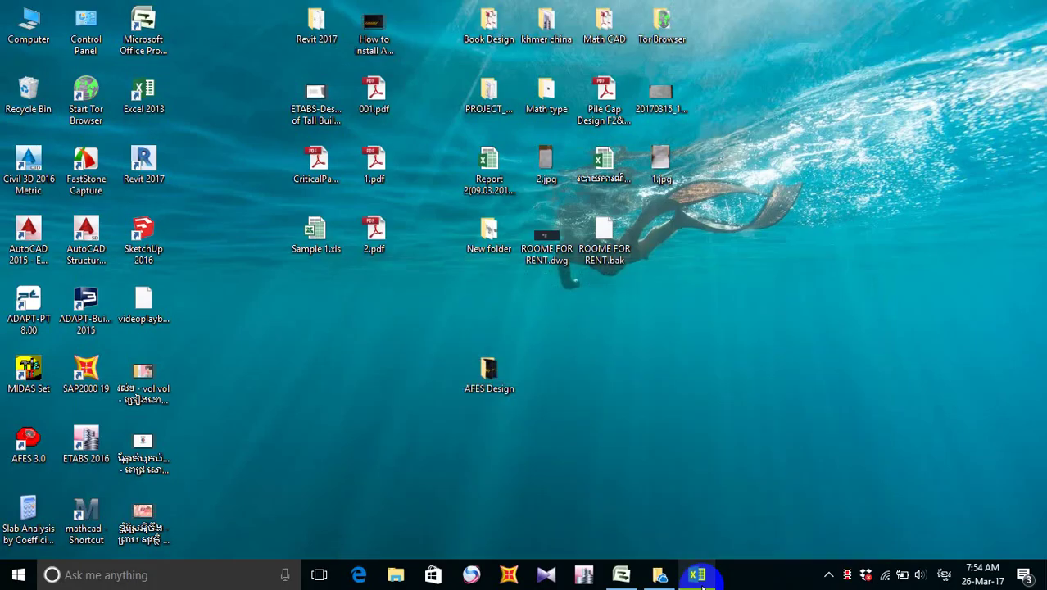
pyautogui.click(702, 584)
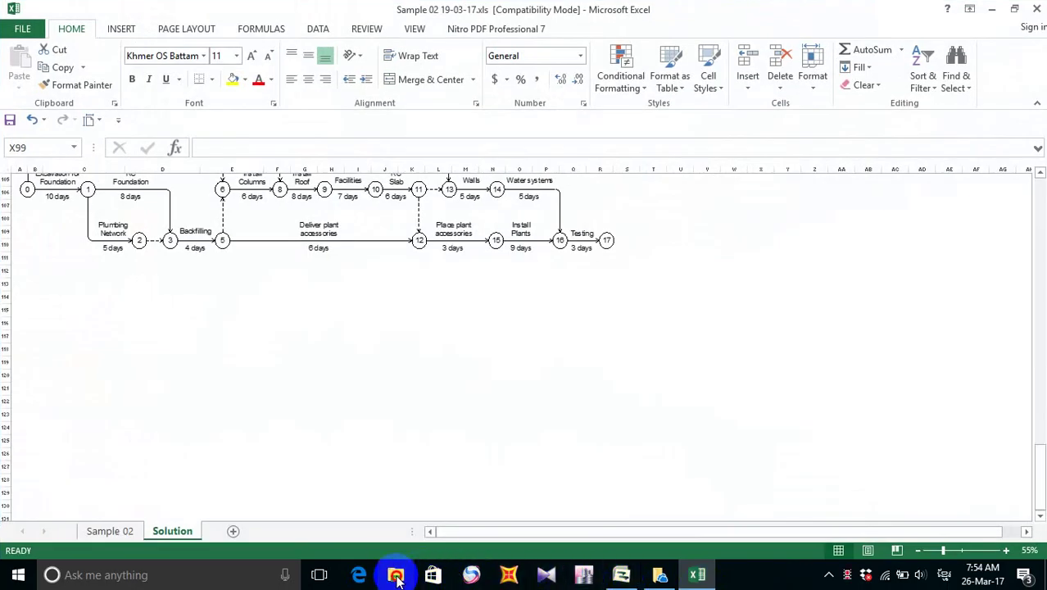
pyautogui.click(396, 577)
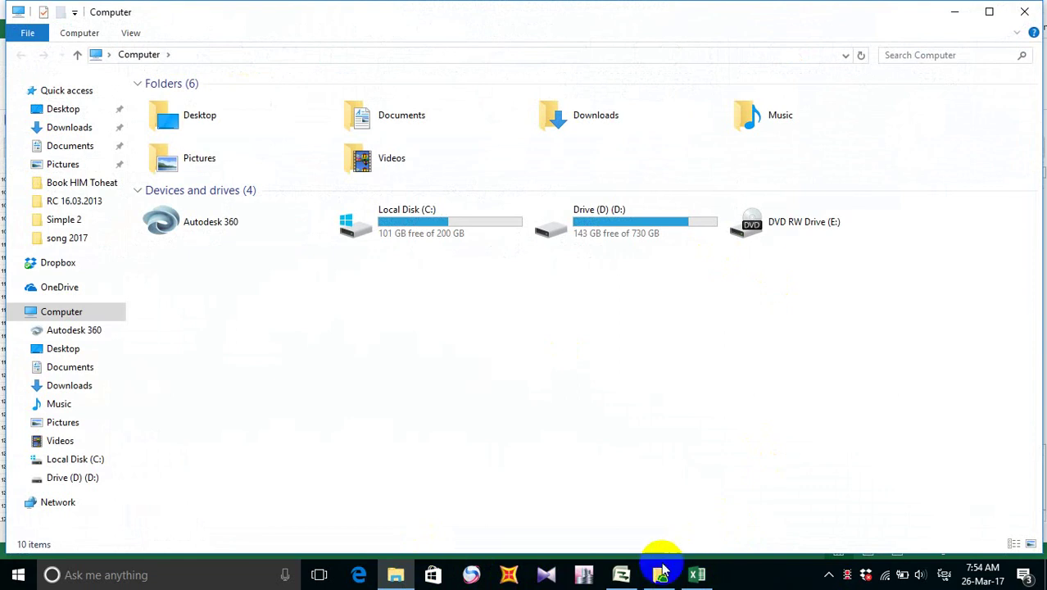
pyautogui.moveTo(659, 578)
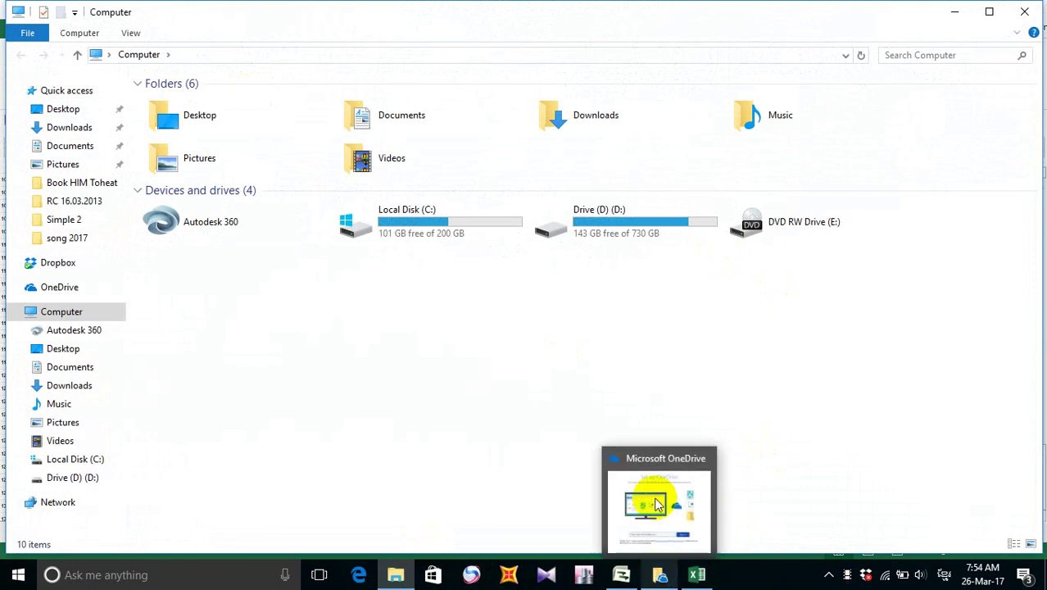
pyautogui.click(707, 459)
# - Switch to Microsoft Project, save plant contruction.mpp and close the program
pyautogui.click(621, 577)
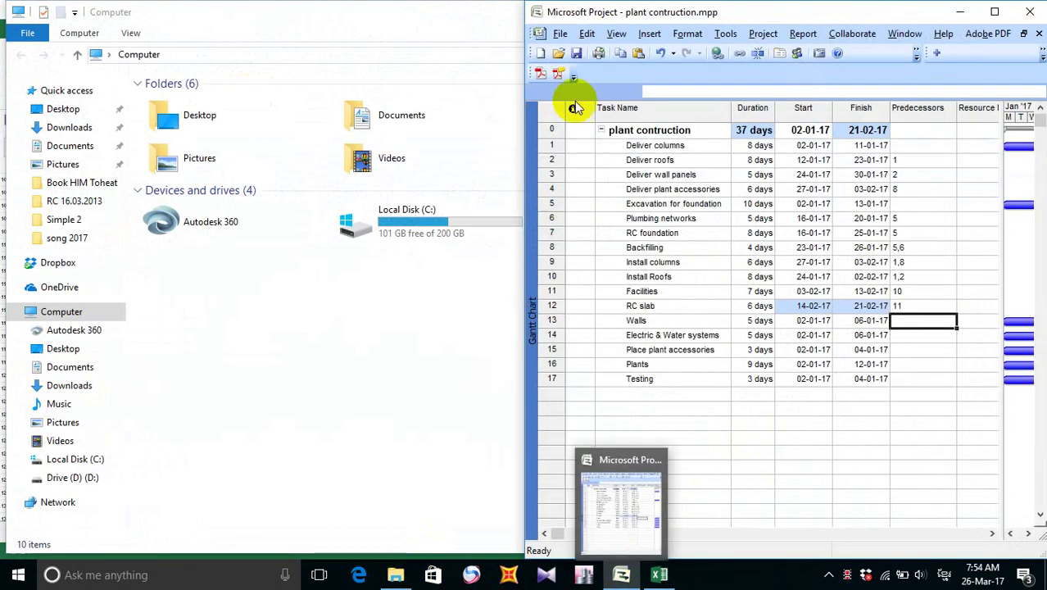
pyautogui.click(577, 54)
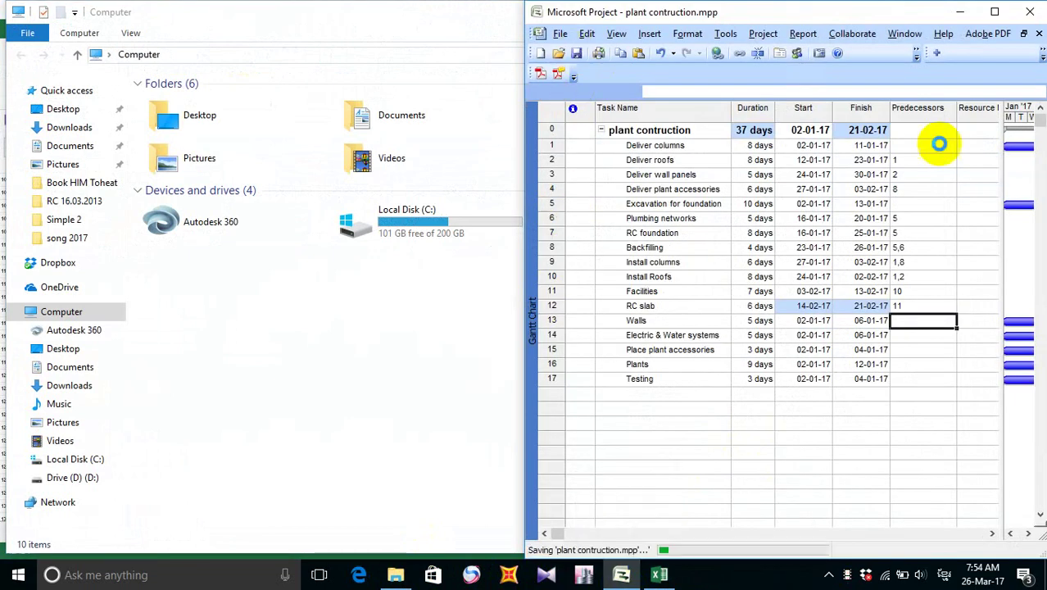
pyautogui.click(1026, 11)
pyautogui.click(1025, 11)
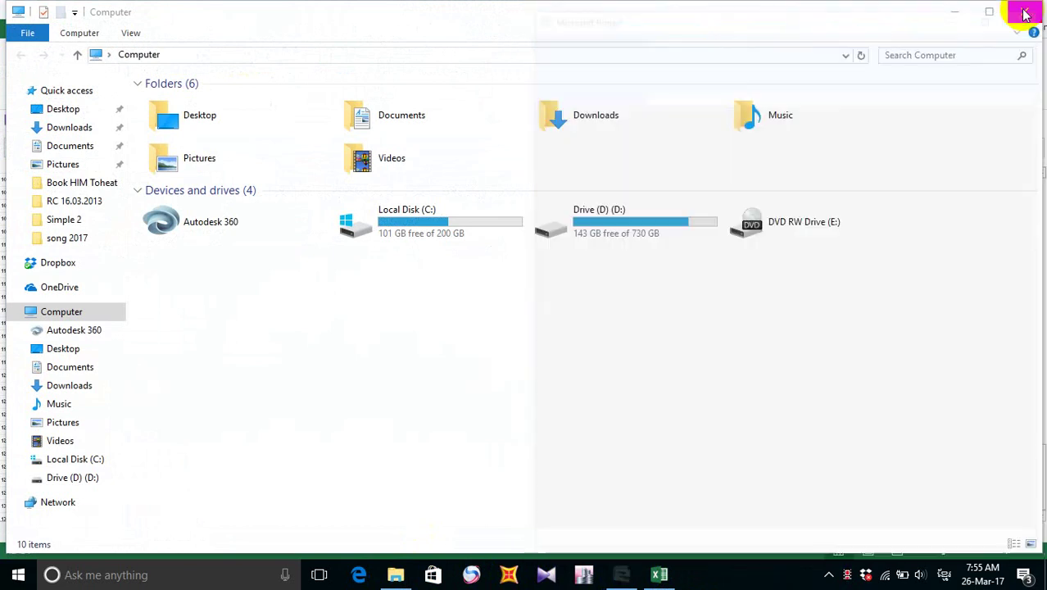
# - In File Explorer, browse drive D: through the personal folder and the Project folders to open the CPM folder
pyautogui.doubleClick(635, 228)
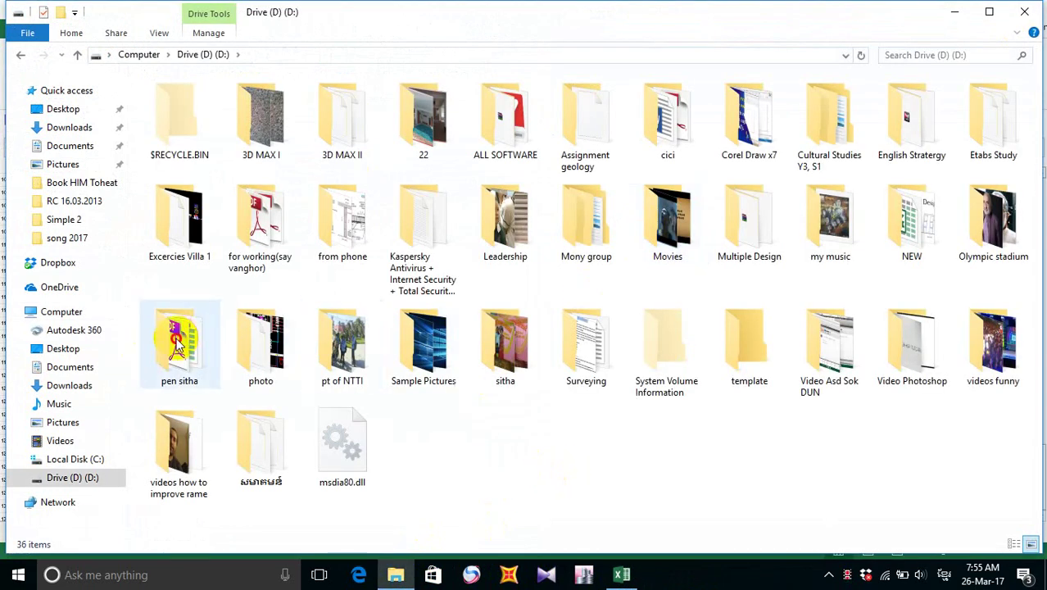
pyautogui.doubleClick(197, 351)
pyautogui.scroll(-2, 218, 368)
pyautogui.scroll(-2, 219, 365)
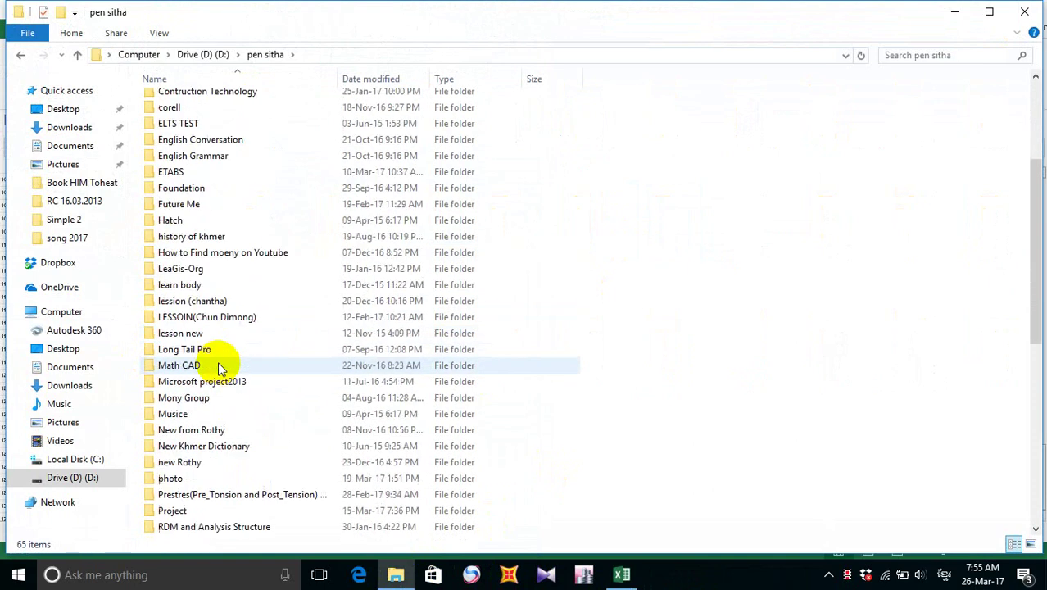
pyautogui.scroll(-1, 219, 362)
pyautogui.click(182, 462)
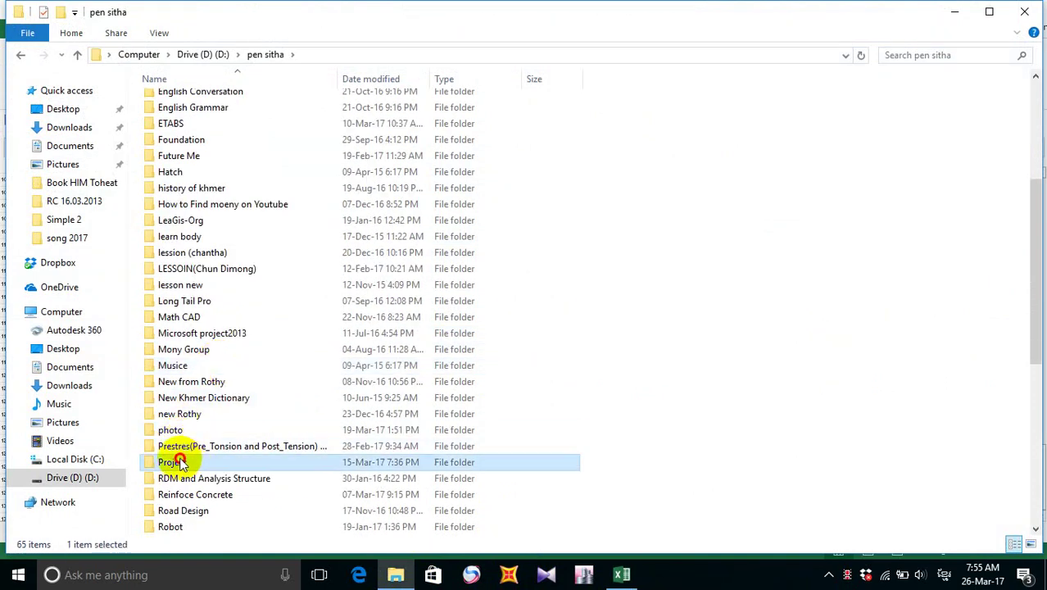
pyautogui.doubleClick(230, 462)
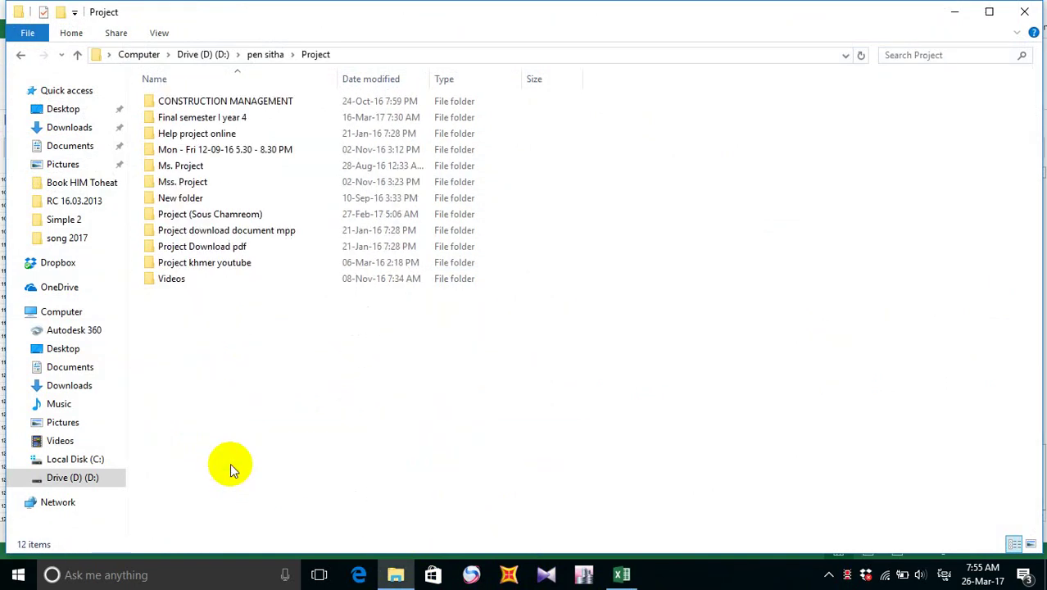
pyautogui.click(227, 214)
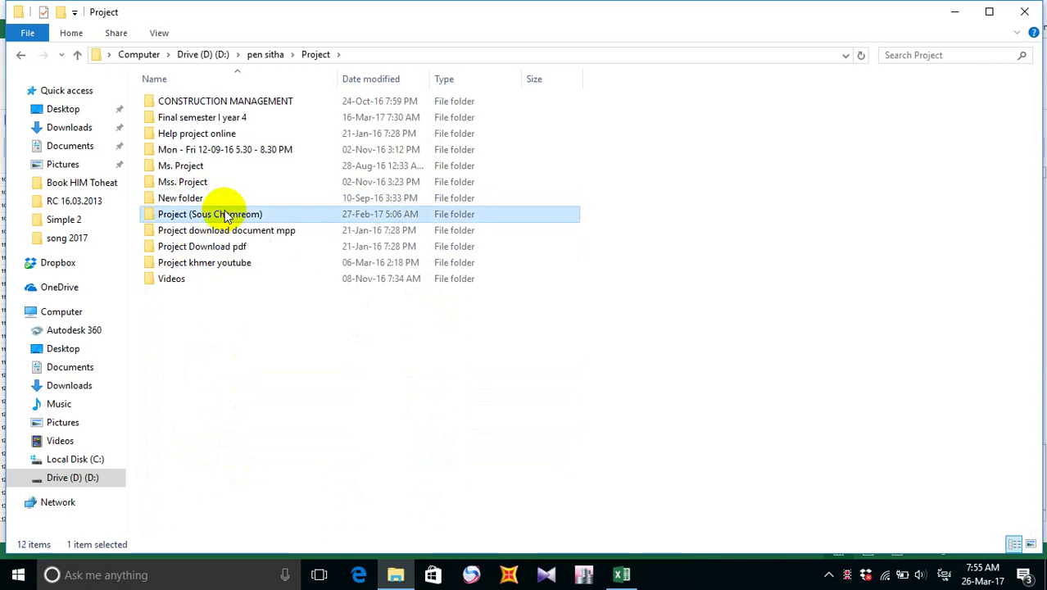
pyautogui.doubleClick(226, 215)
pyautogui.click(199, 101)
pyautogui.doubleClick(199, 101)
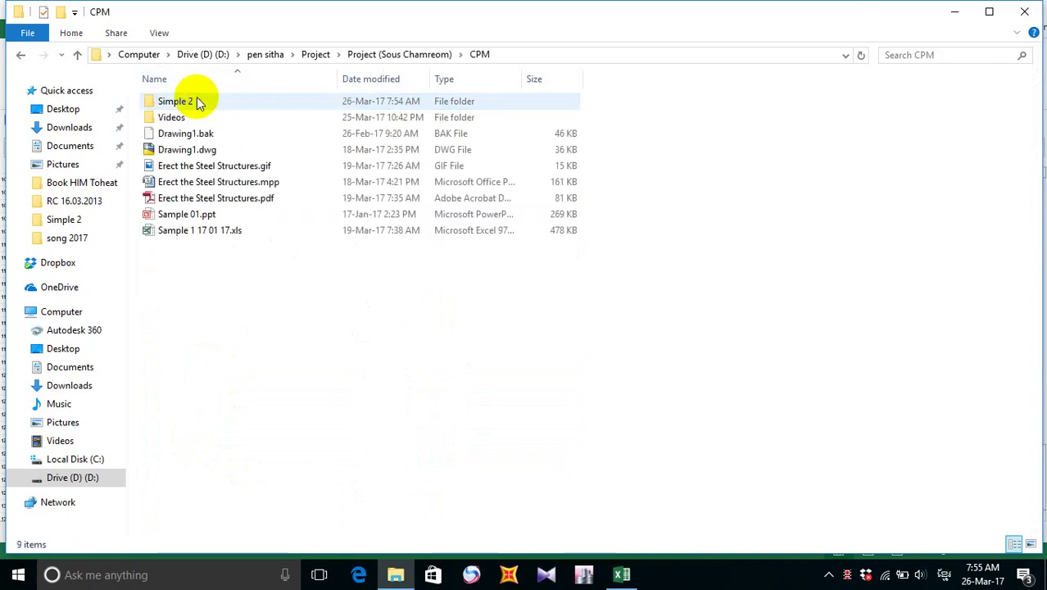
# - Open Sample 1 17 01 17.xls from the CPM folder and copy its node notation legend with the notices
pyautogui.click(192, 233)
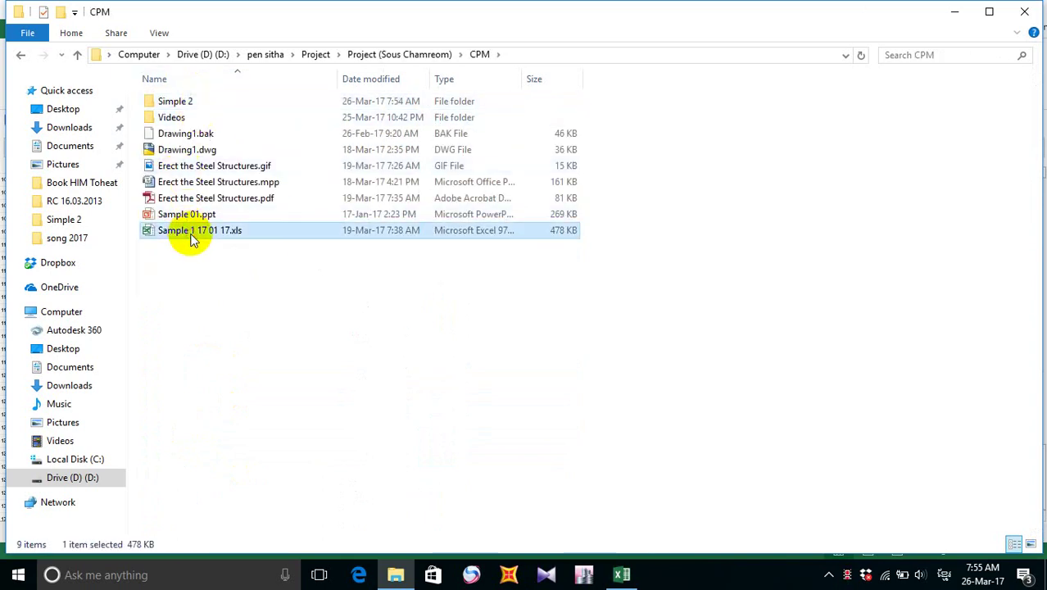
pyautogui.doubleClick(190, 232)
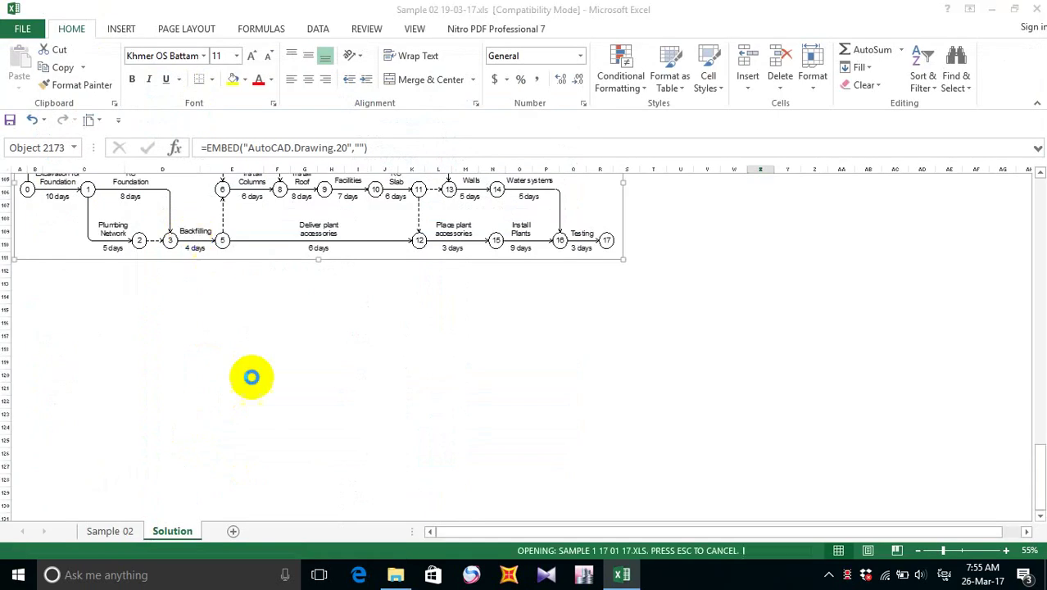
pyautogui.scroll(5, 423, 449)
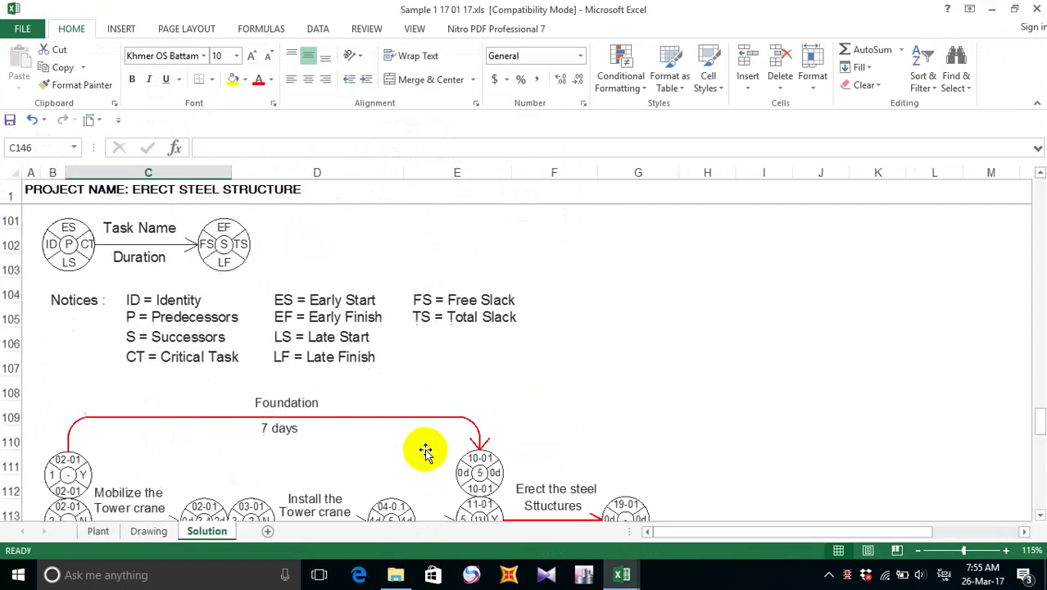
pyautogui.click(442, 456)
pyautogui.scroll(-2, 574, 401)
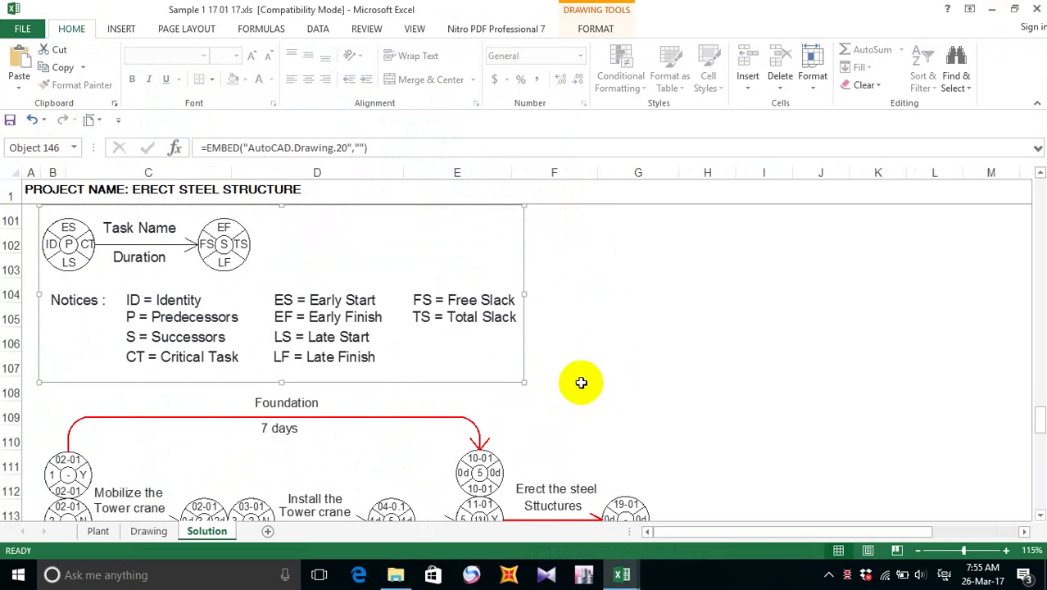
pyautogui.moveTo(626, 267); pyautogui.dragTo(444, 327)
pyautogui.click(449, 321)
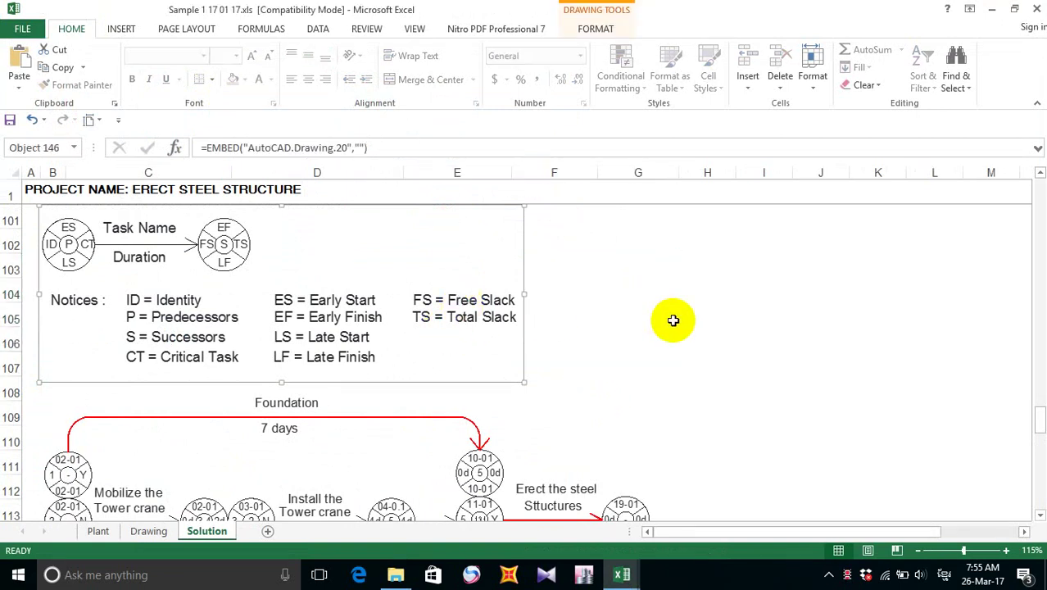
pyautogui.scroll(-2, 617, 475)
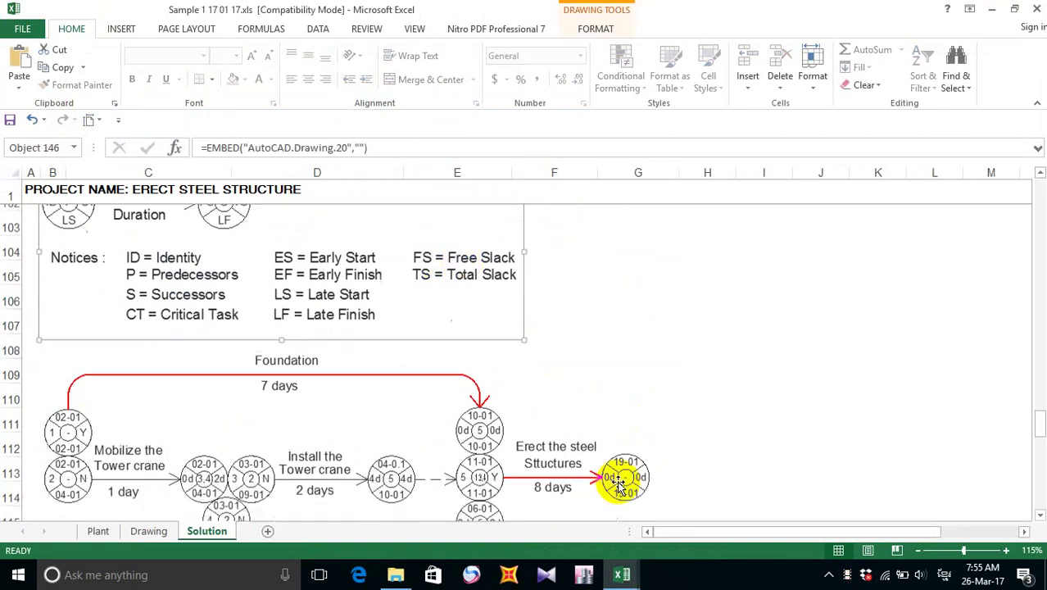
# - Paste the node notation legend at cell D120 of the Sample 02 Solution sheet and save the workbook
pyautogui.click(627, 571)
pyautogui.click(561, 499)
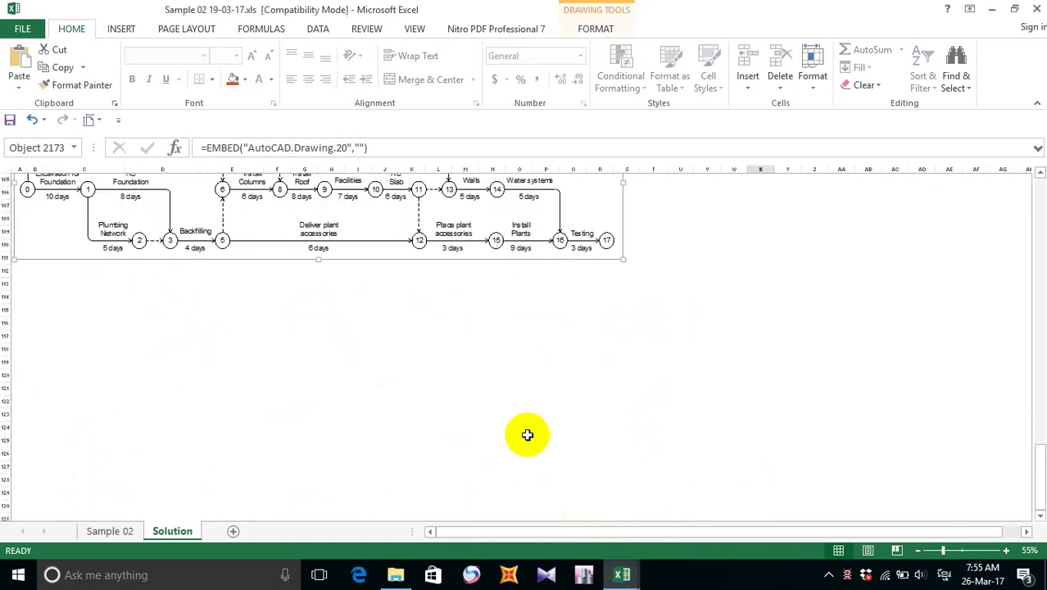
pyautogui.scroll(5, 384, 413)
pyautogui.click(708, 426)
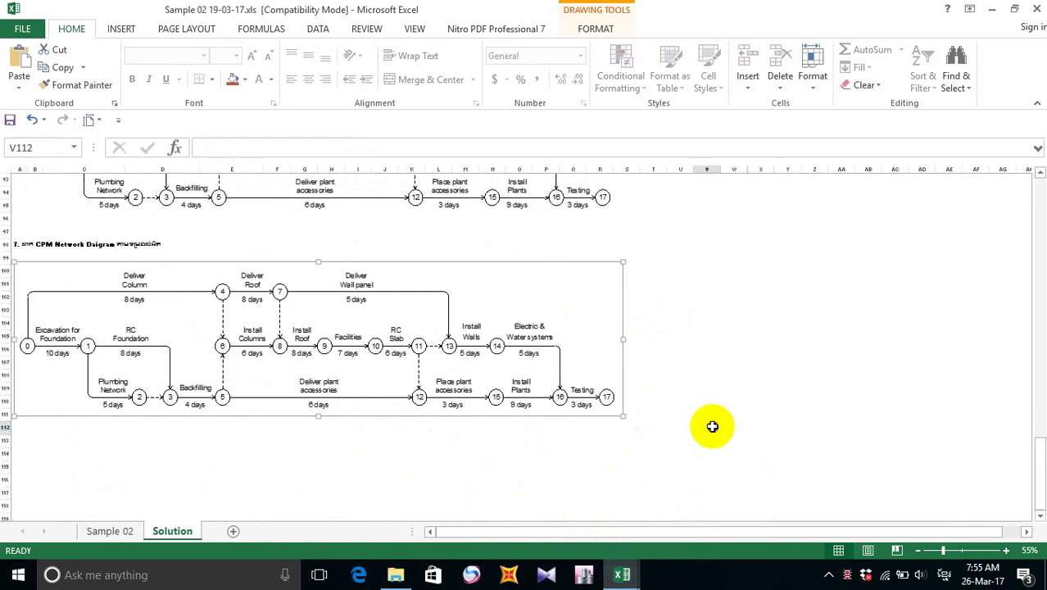
pyautogui.scroll(-3, 328, 435)
pyautogui.click(149, 411)
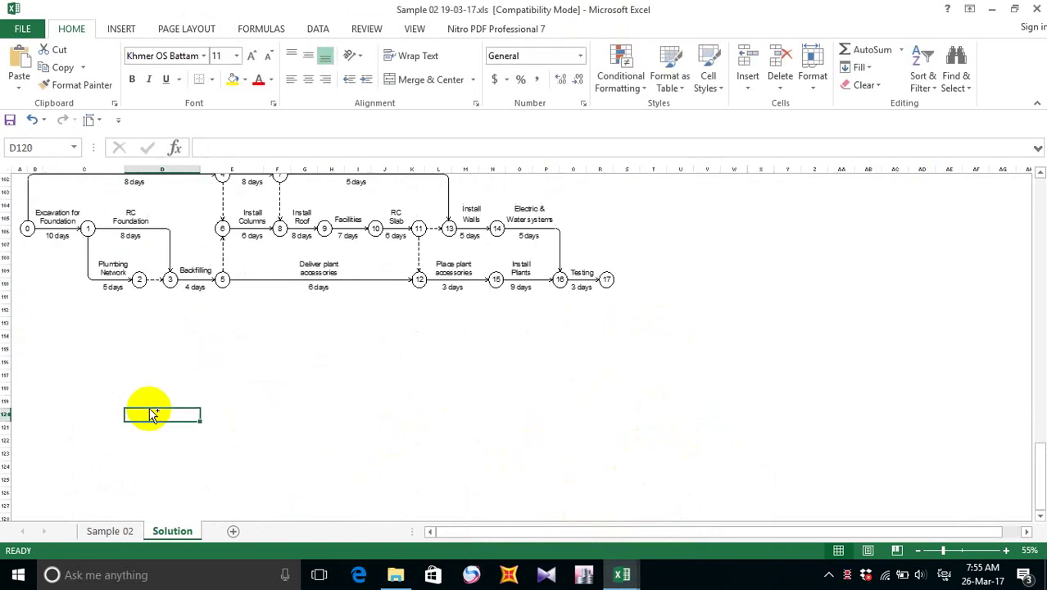
pyautogui.hotkey('ctrl', 'v')
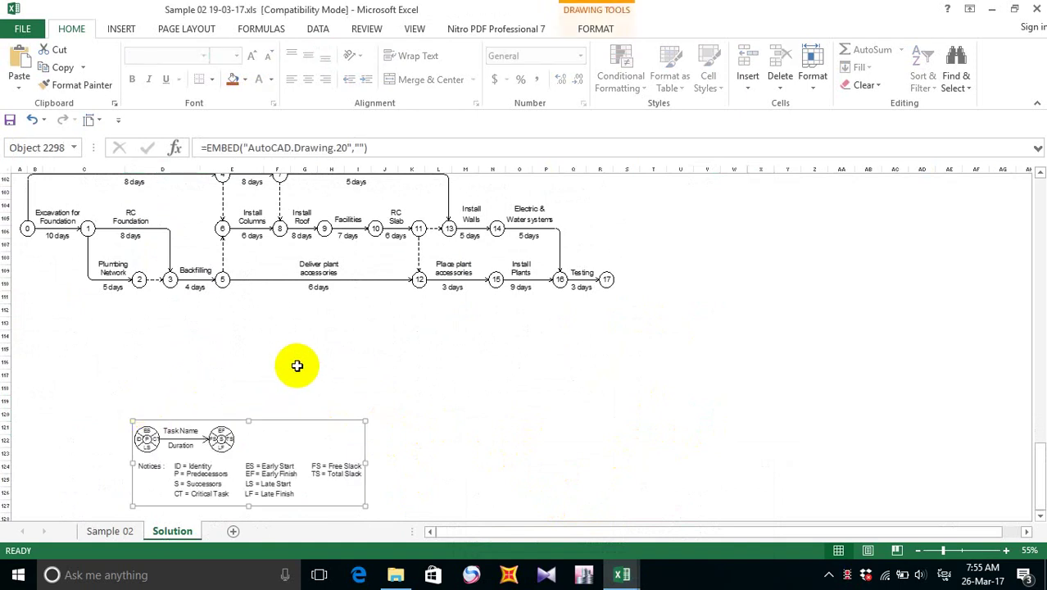
pyautogui.scroll(-2, 295, 365)
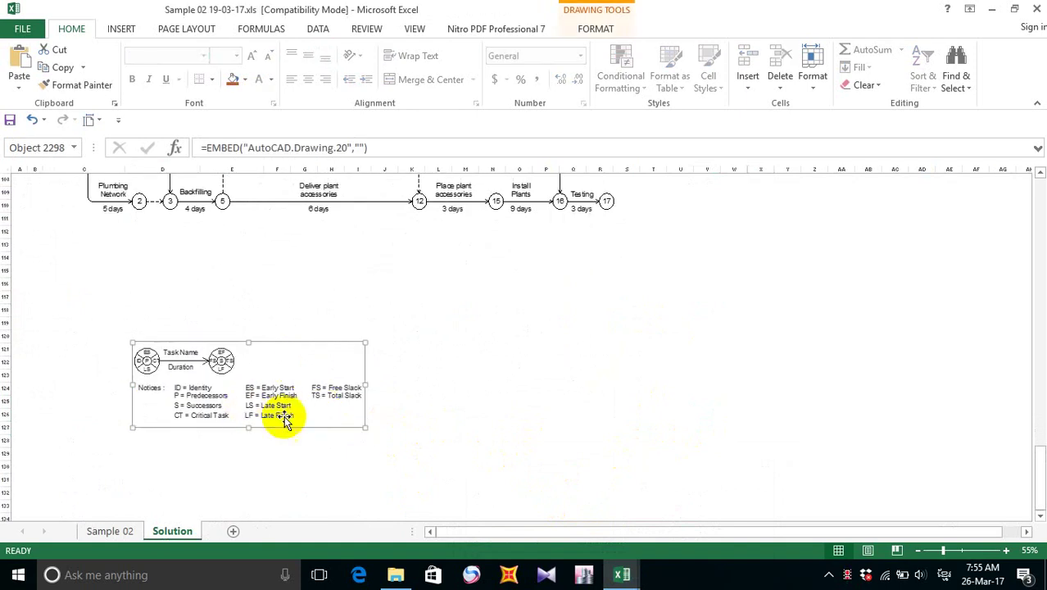
pyautogui.scroll(3, 296, 416)
pyautogui.scroll(-2, 297, 416)
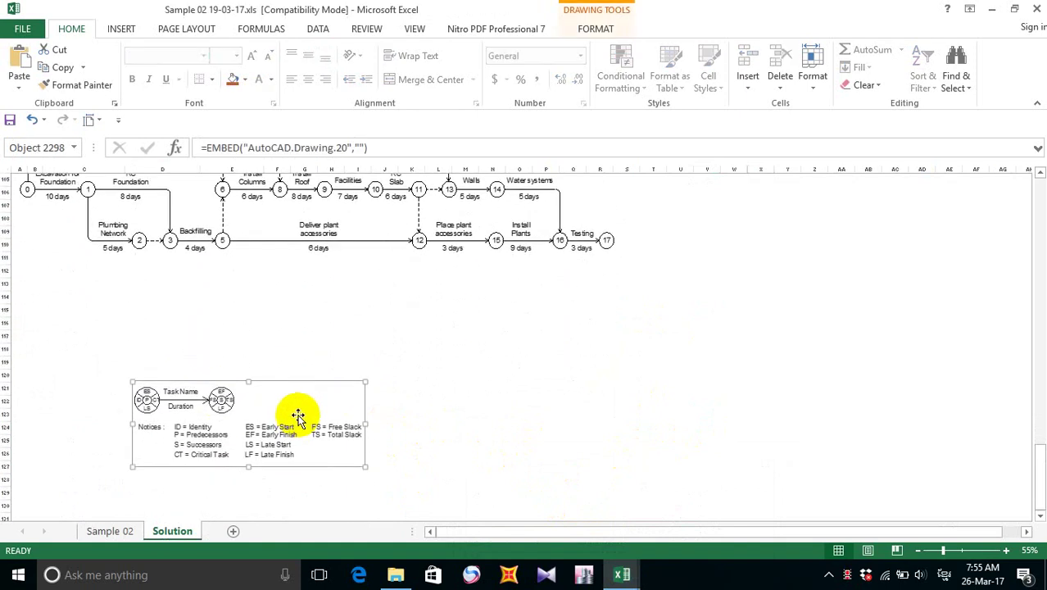
pyautogui.click(621, 573)
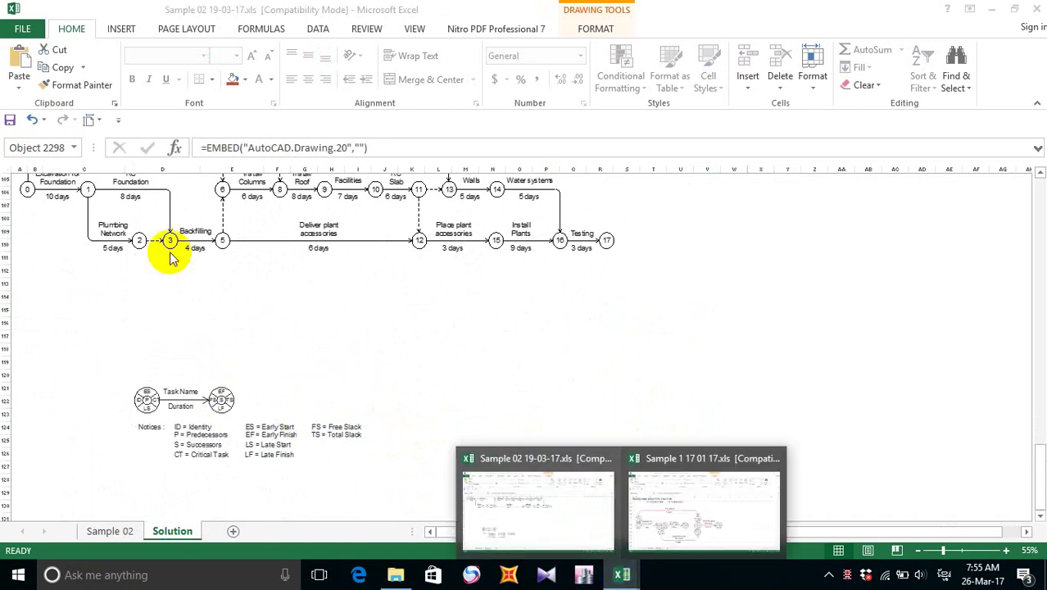
pyautogui.click(10, 121)
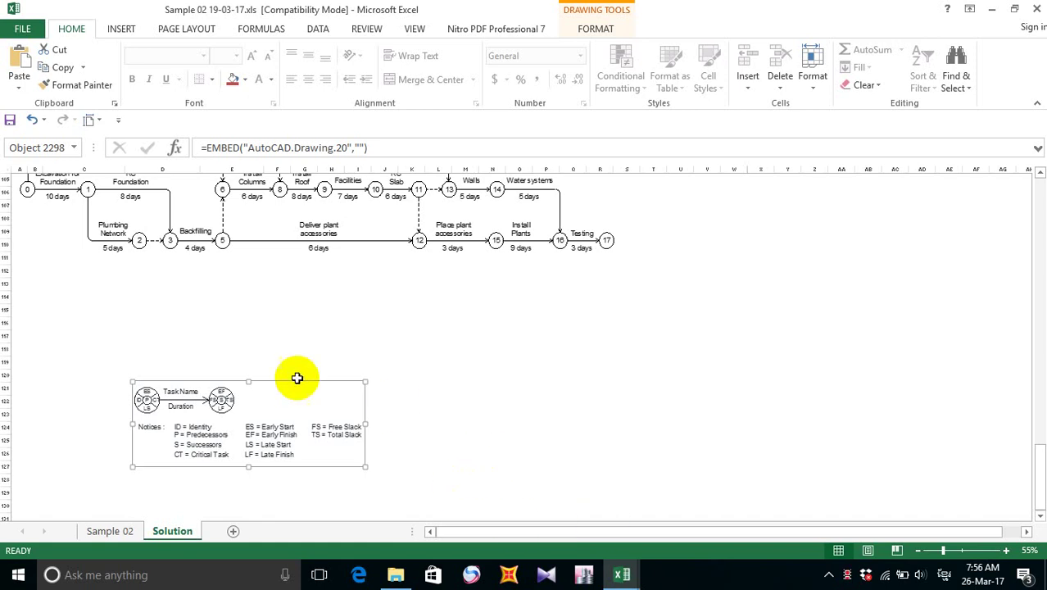
# - Switch to the Sample 1 workbook and go to section 9, Start & Finish, on the Solution sheet
pyautogui.scroll(2, 229, 358)
pyautogui.scroll(-2, 235, 360)
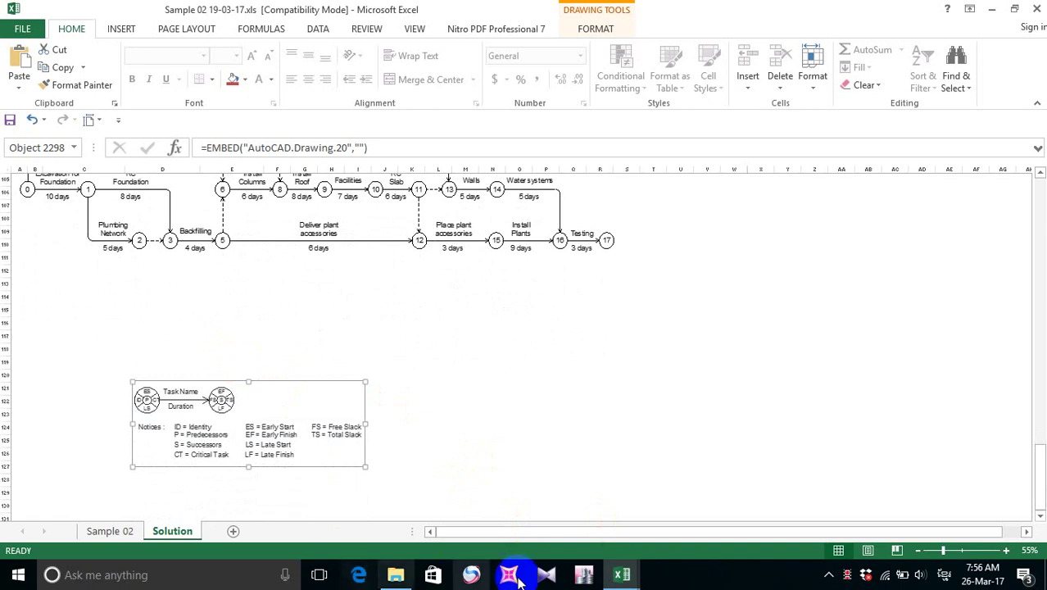
pyautogui.click(435, 576)
pyautogui.click(624, 574)
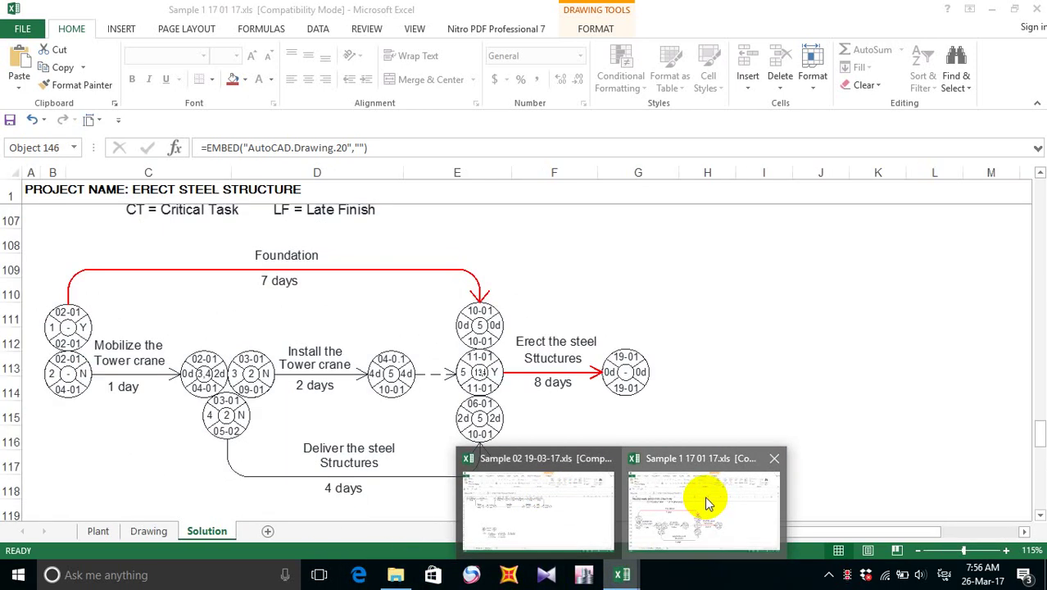
pyautogui.click(700, 495)
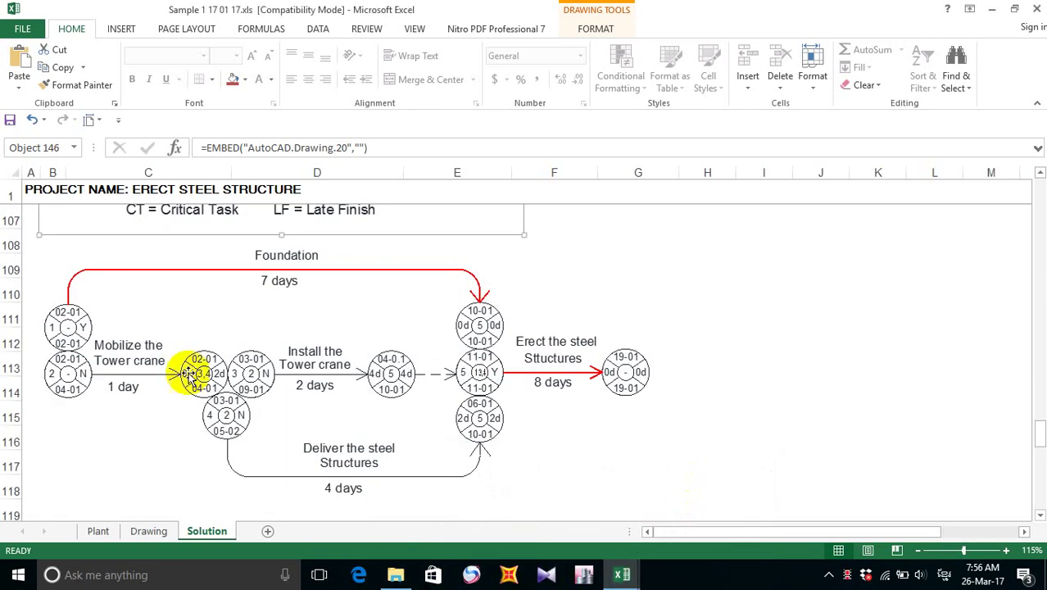
pyautogui.scroll(-3, 269, 339)
pyautogui.scroll(3, 270, 343)
pyautogui.scroll(6, 270, 342)
pyautogui.scroll(-2, 271, 342)
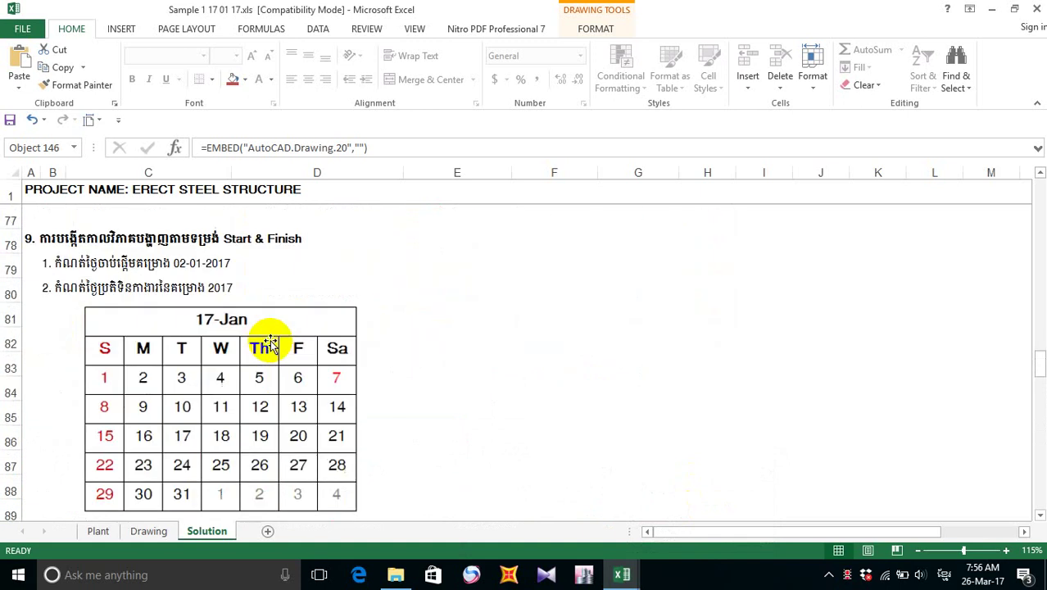
# - Try to copy section 9's two numbered notes together with the 17-Jan calendar as one selection
pyautogui.moveTo(38, 262); pyautogui.dragTo(373, 367)
pyautogui.scroll(2, 397, 371)
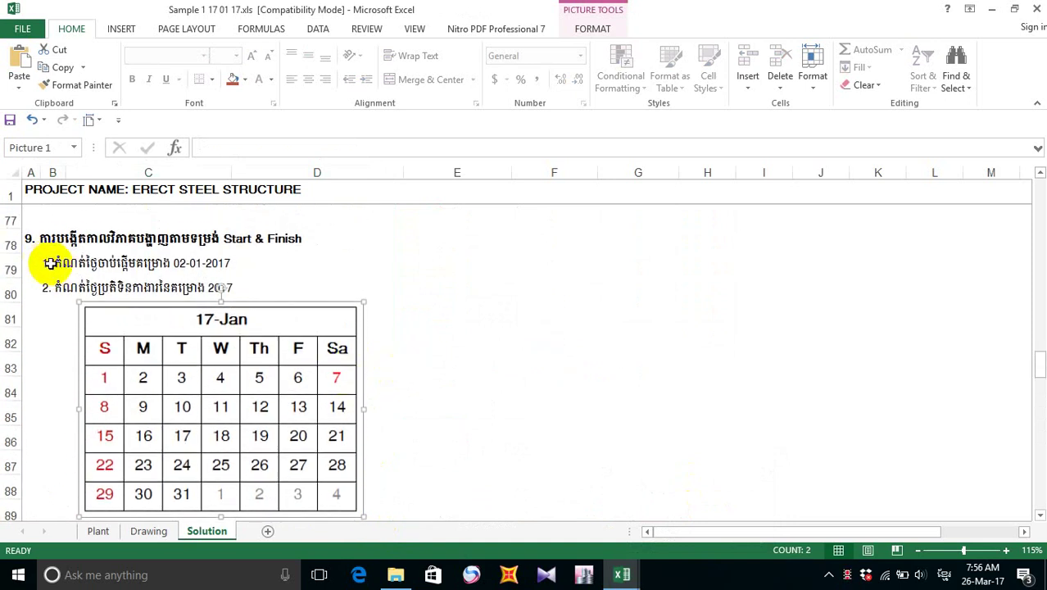
pyautogui.moveTo(38, 262); pyautogui.dragTo(282, 285)
pyautogui.scroll(-4, 312, 291)
pyautogui.scroll(2, 339, 297)
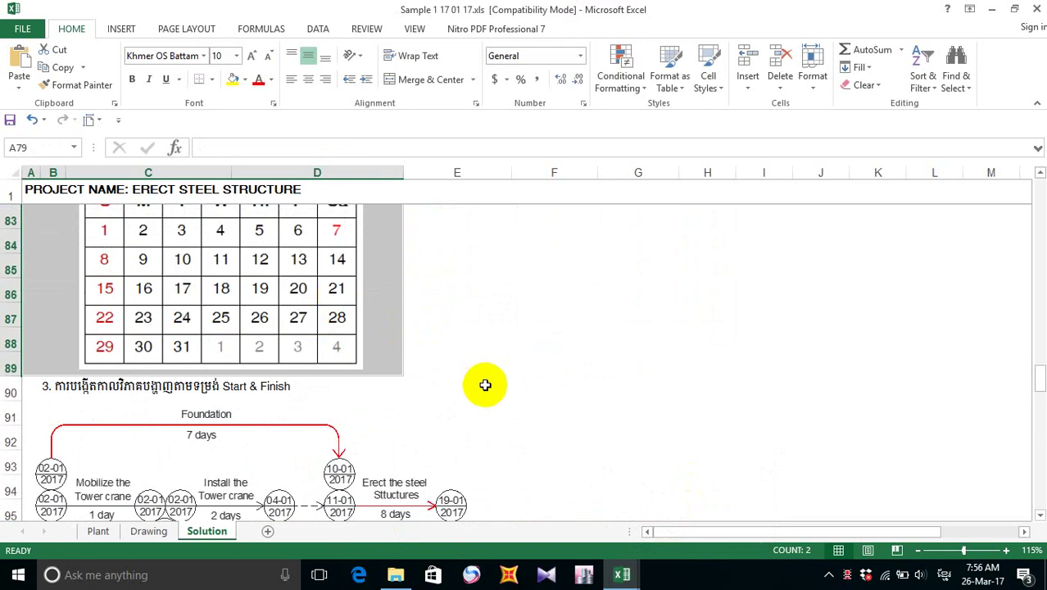
pyautogui.click(521, 327)
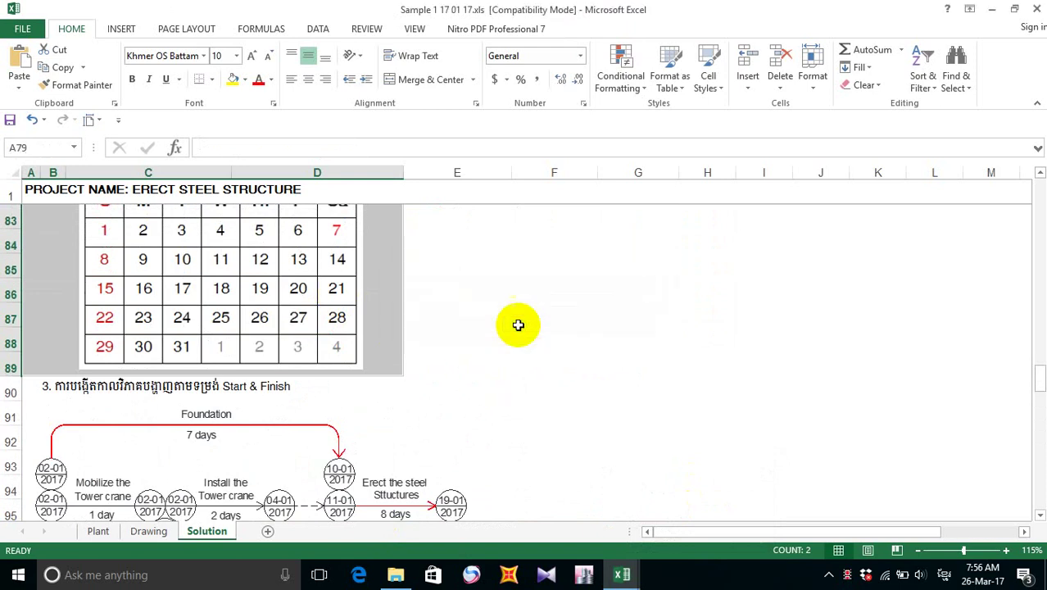
pyautogui.hotkey('ctrl', 'c')
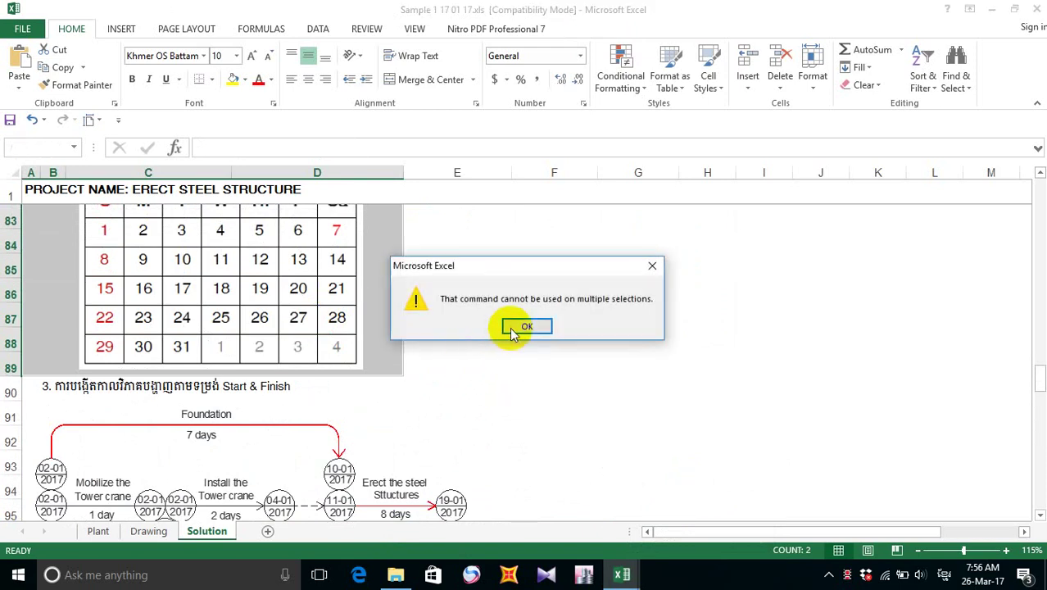
pyautogui.click(521, 326)
# - Copy the 17-Jan calendar picture on its own and switch back to the Sample 02 workbook
pyautogui.click(281, 303)
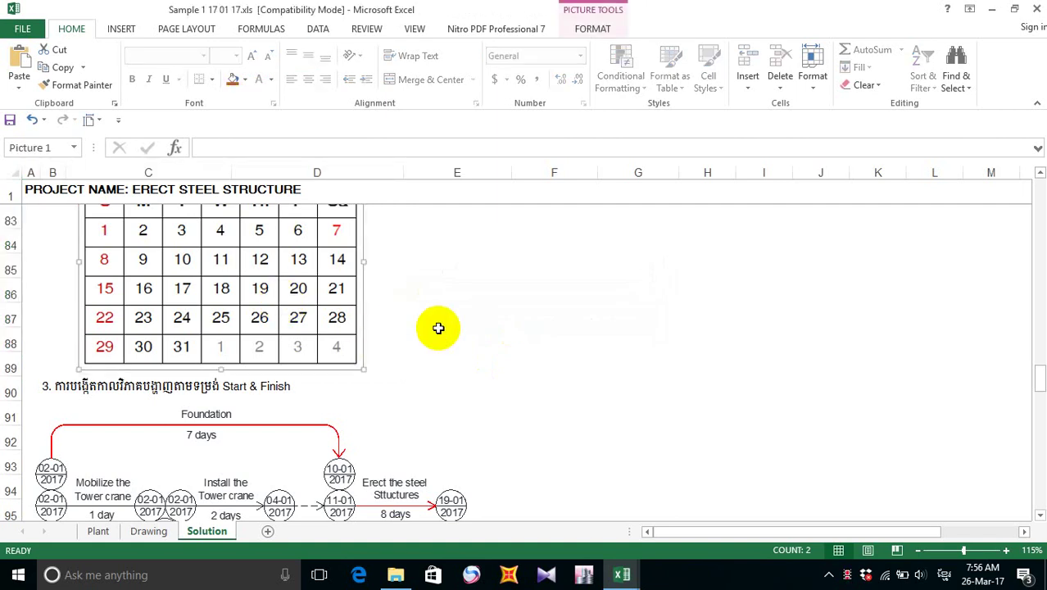
pyautogui.click(622, 574)
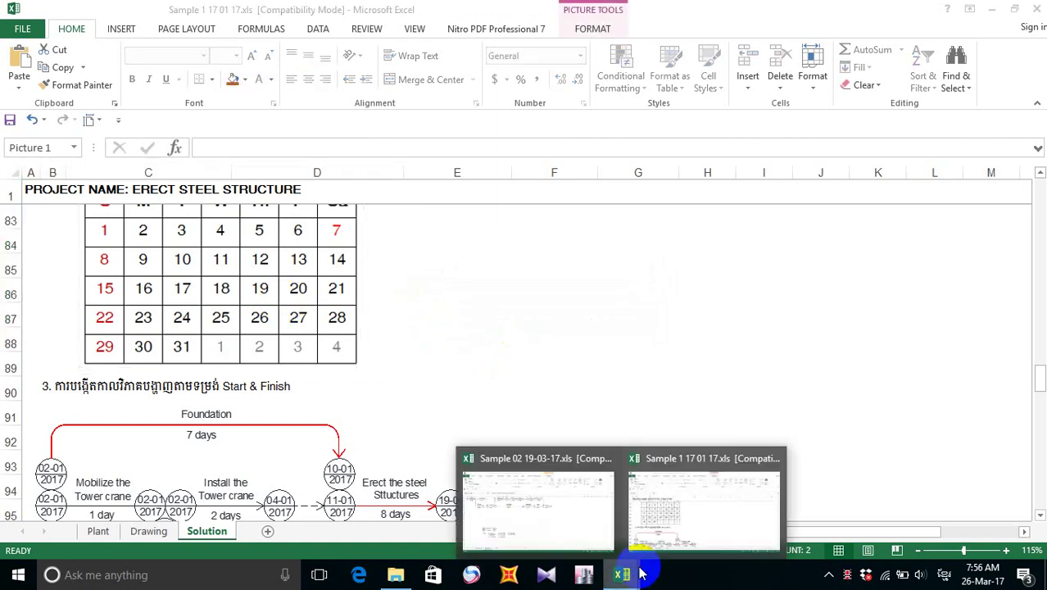
pyautogui.click(561, 509)
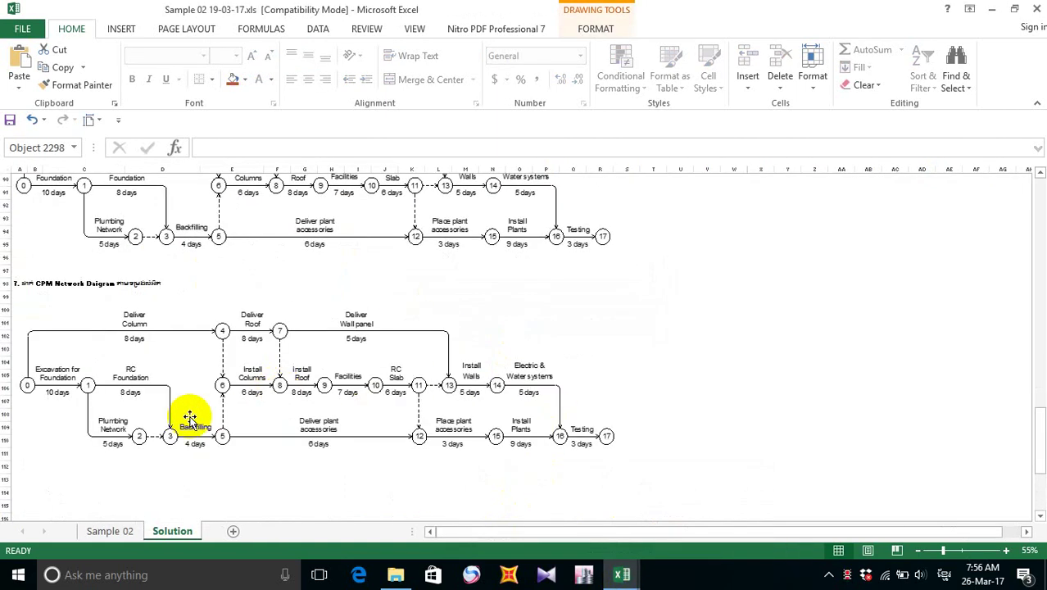
# - Move the section 7 CPM diagram down about six rows to clear space beneath its heading
pyautogui.click(35, 308)
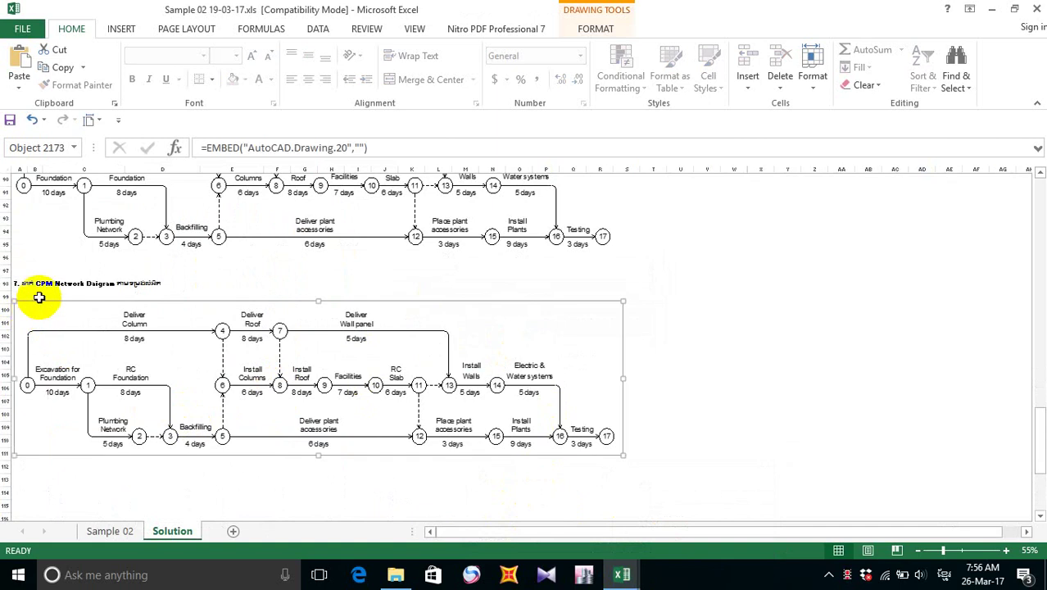
pyautogui.press('Down')
pyautogui.press('Down')
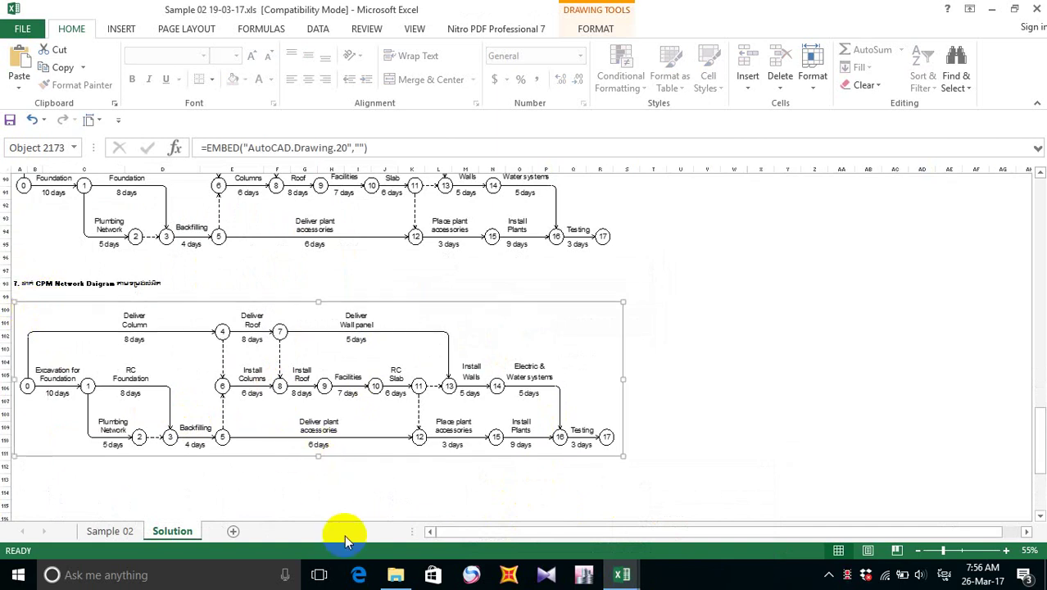
pyautogui.press('Down')
pyautogui.press('Down')
pyautogui.press('Down')
pyautogui.press('Down')
pyautogui.press('Down')
pyautogui.press('Down')
pyautogui.press('Down')
pyautogui.press('Down')
pyautogui.press('Down')
pyautogui.press('Down')
pyautogui.press('Down')
pyautogui.press('Down')
pyautogui.press('Down')
pyautogui.press('Down')
pyautogui.press('Down')
pyautogui.press('Down')
pyautogui.press('Down')
pyautogui.press('Down')
pyautogui.press('Down')
pyautogui.press('Down')
# - Paste the 17-Jan calendar picture at cell C101 under the section 7 heading
pyautogui.click(58, 320)
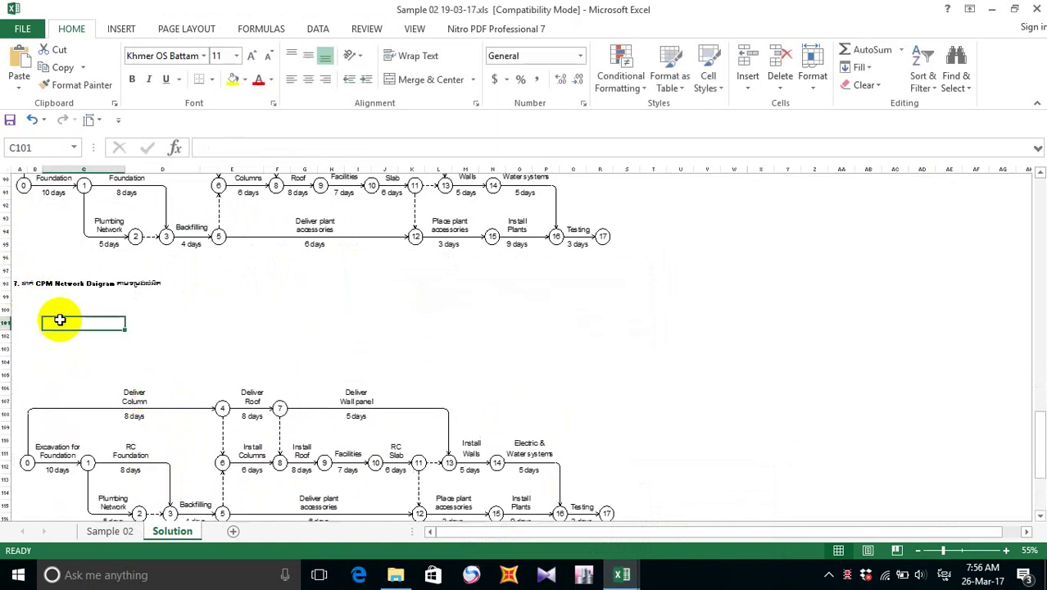
pyautogui.hotkey('ctrl', 'v')
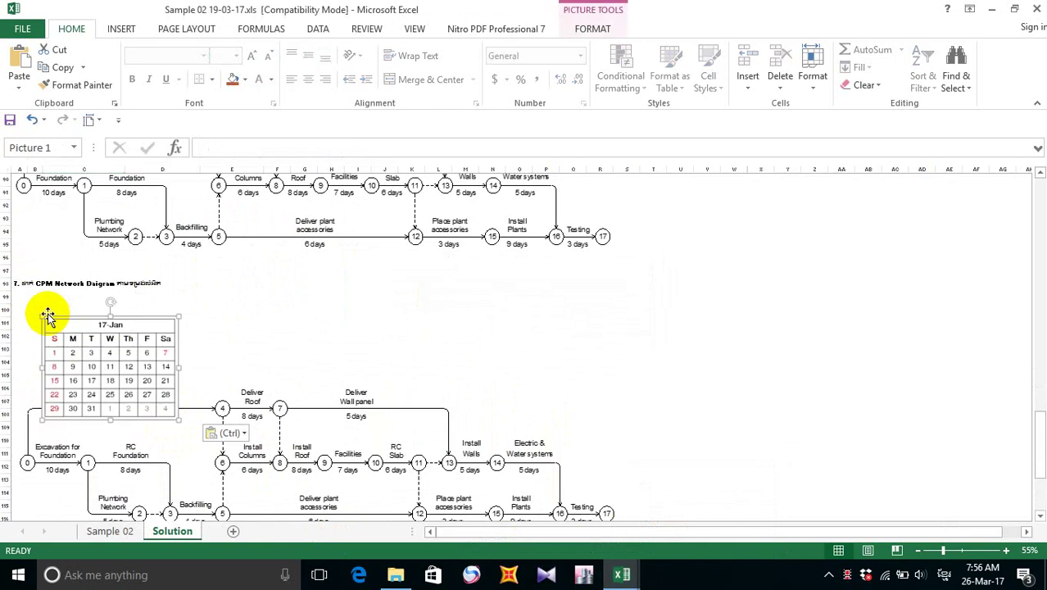
pyautogui.scroll(-2, 222, 332)
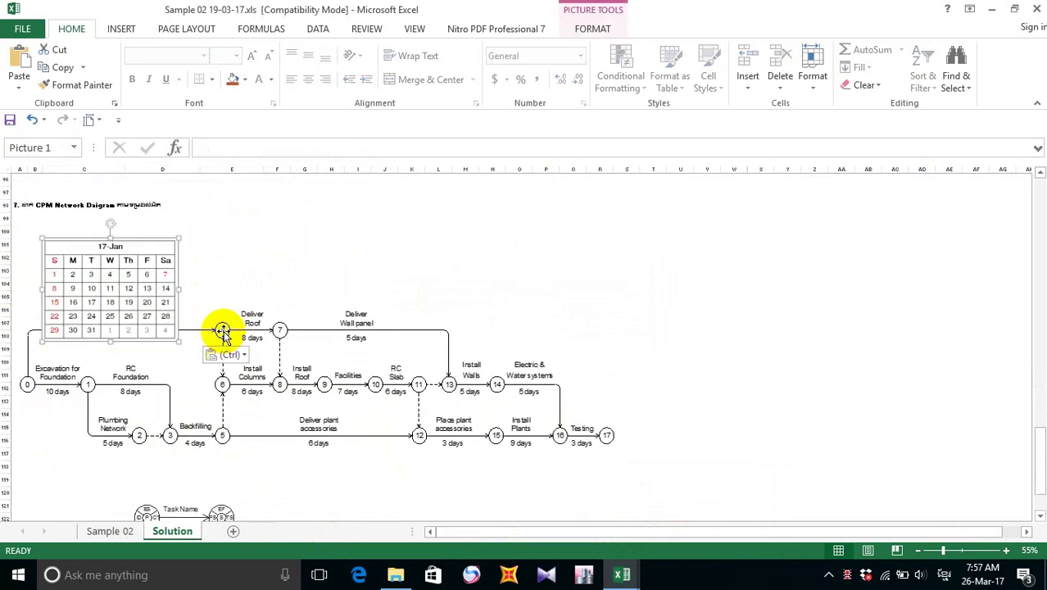
pyautogui.scroll(-5, 222, 332)
# - Switch to the Sample 1 workbook and copy section 9's two numbered notes in cells B79 and B80
pyautogui.click(622, 574)
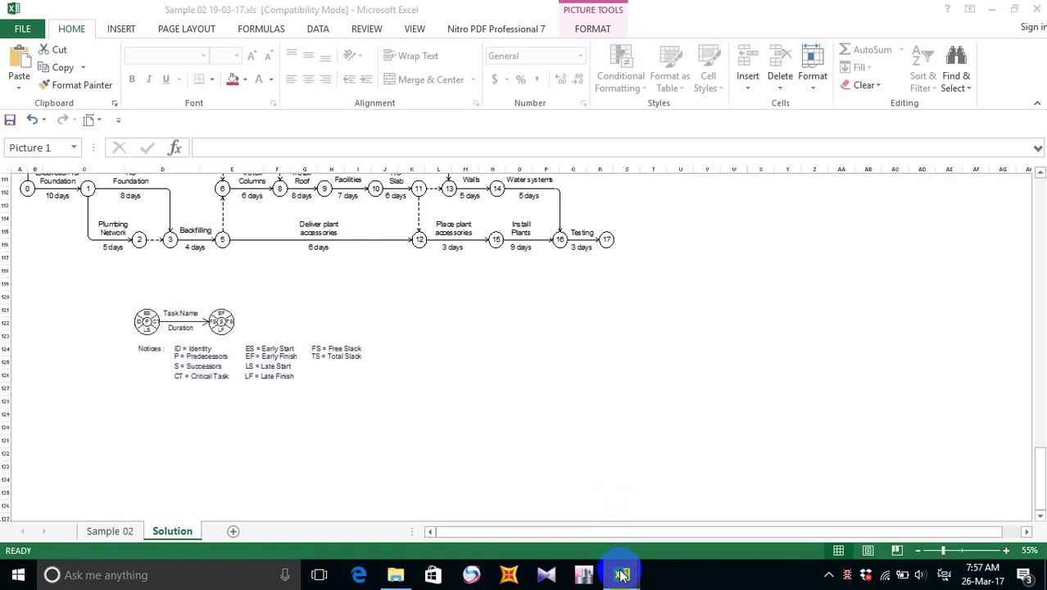
pyautogui.click(645, 518)
pyautogui.scroll(3, 70, 287)
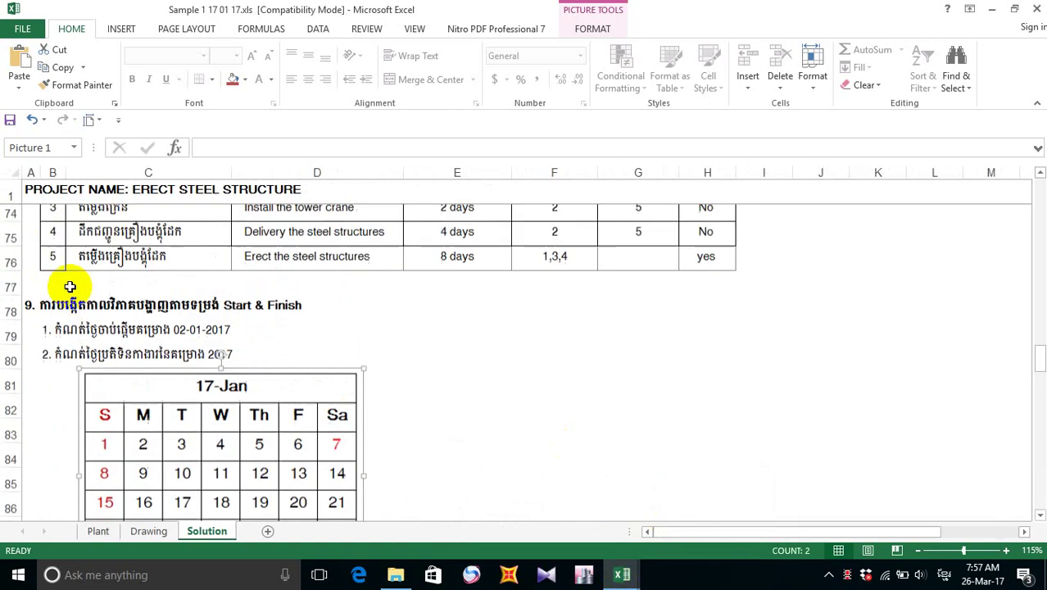
pyautogui.click(37, 339)
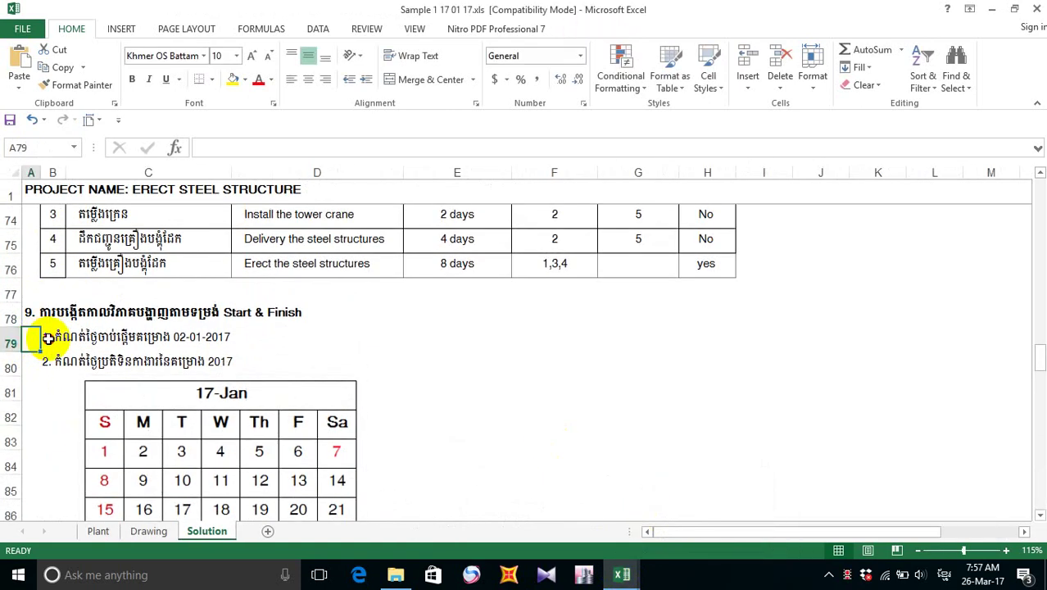
pyautogui.click(48, 339)
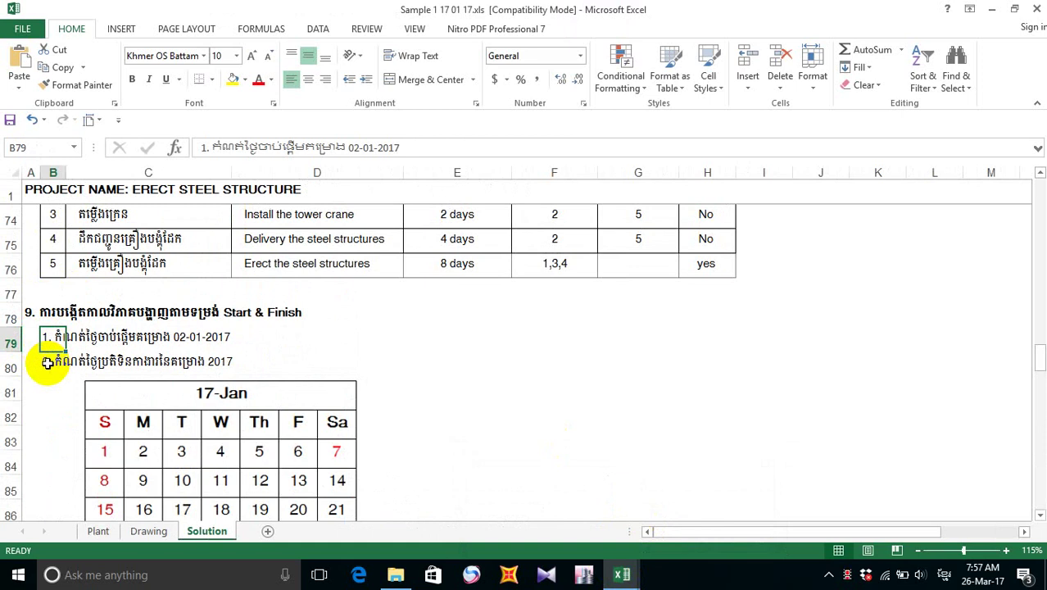
pyautogui.keyDown('ctrl'); pyautogui.click(47, 363); pyautogui.keyUp('ctrl')
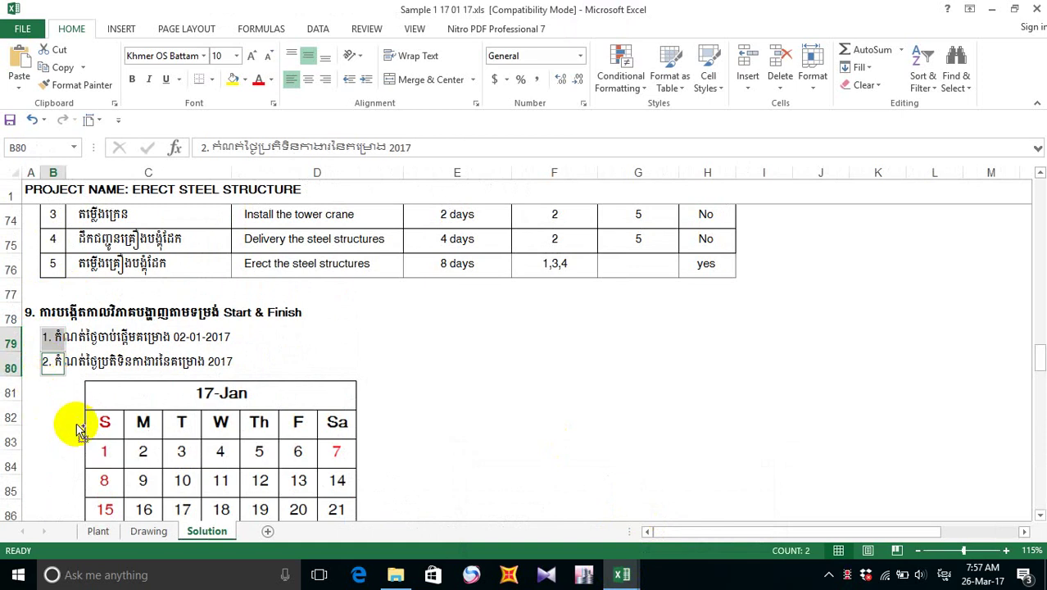
pyautogui.hotkey('ctrl', 'c')
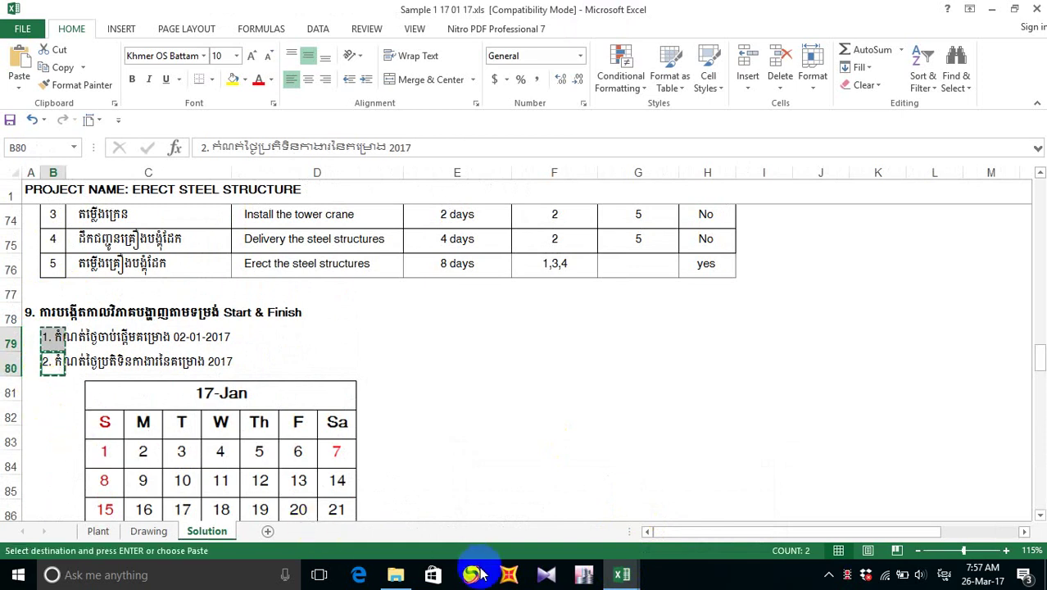
# - Return to the Sample 02 workbook and paste the two notes at cell B99 under the section 7 heading
pyautogui.click(545, 576)
pyautogui.click(617, 574)
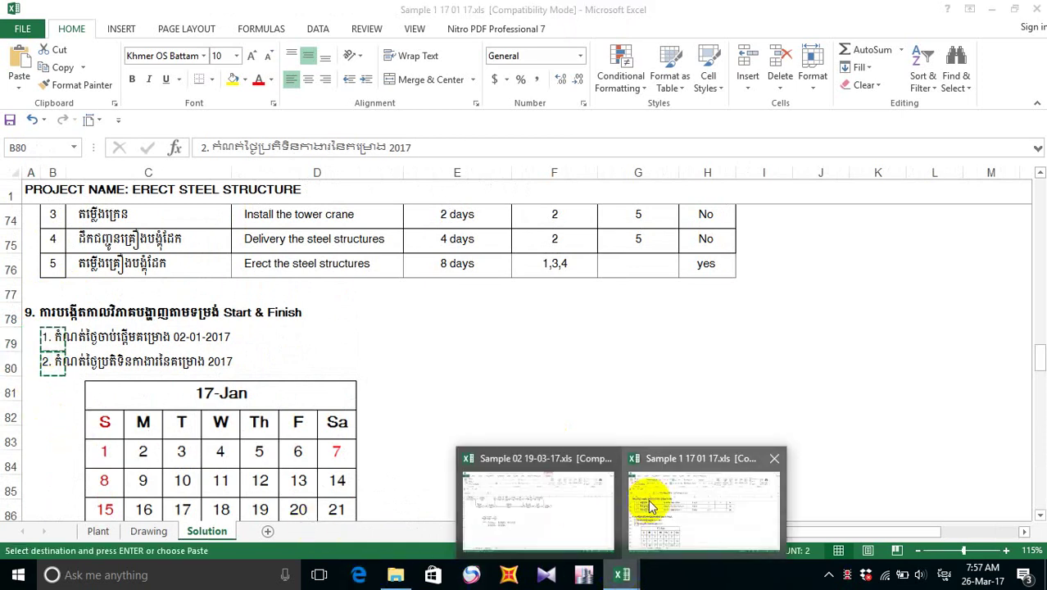
pyautogui.click(573, 503)
pyautogui.scroll(5, 138, 364)
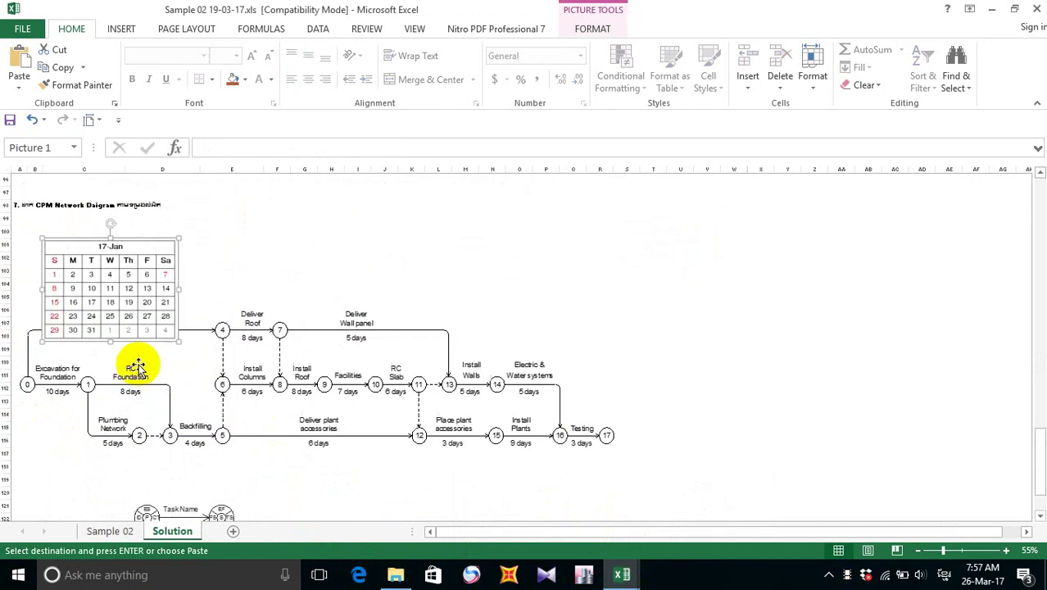
pyautogui.click(18, 215)
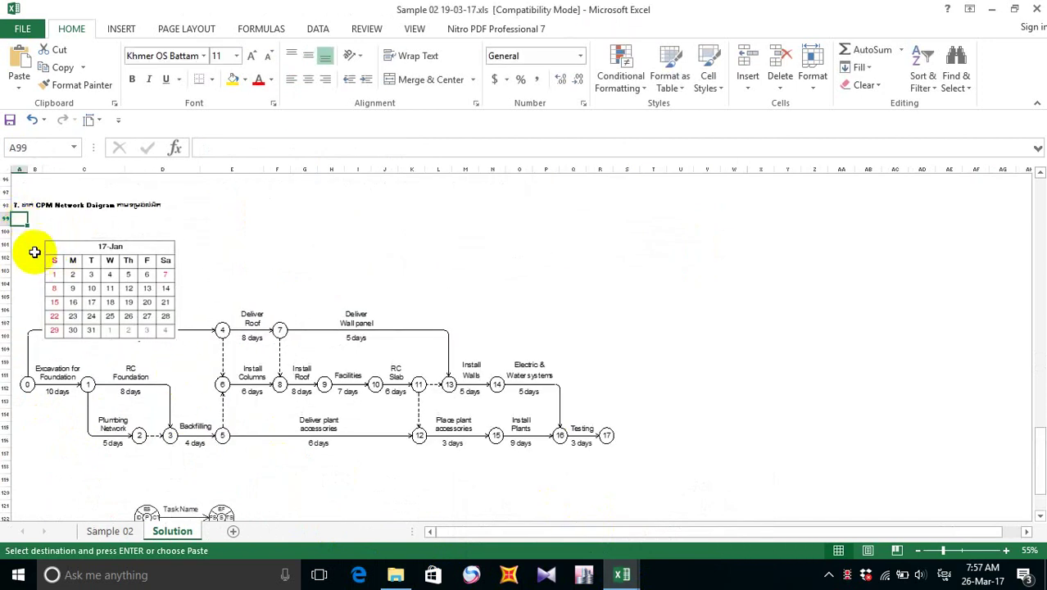
pyautogui.click(31, 217)
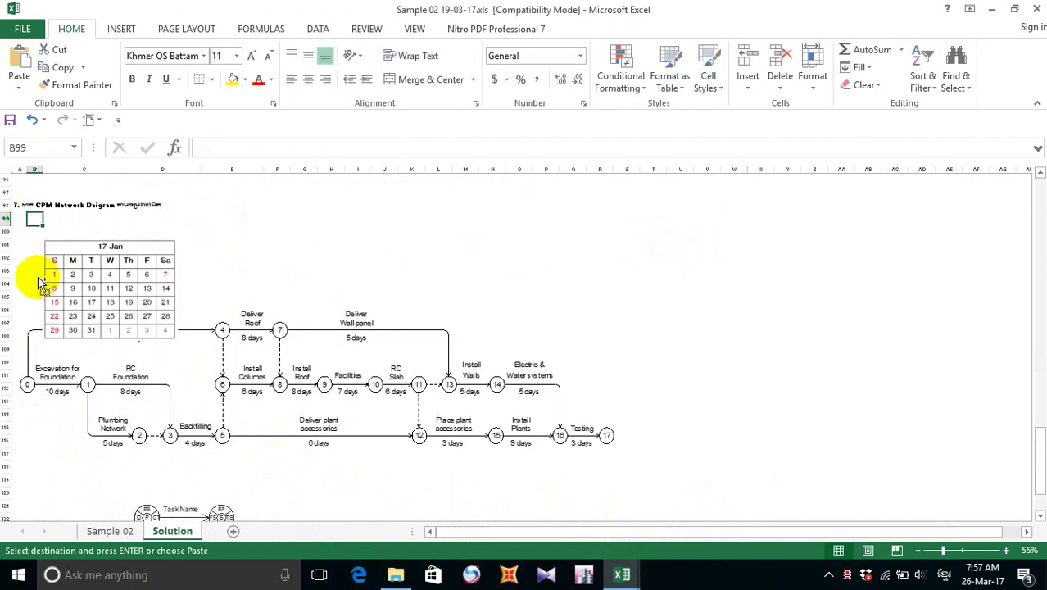
pyautogui.hotkey('ctrl', 'v')
pyautogui.click(215, 234)
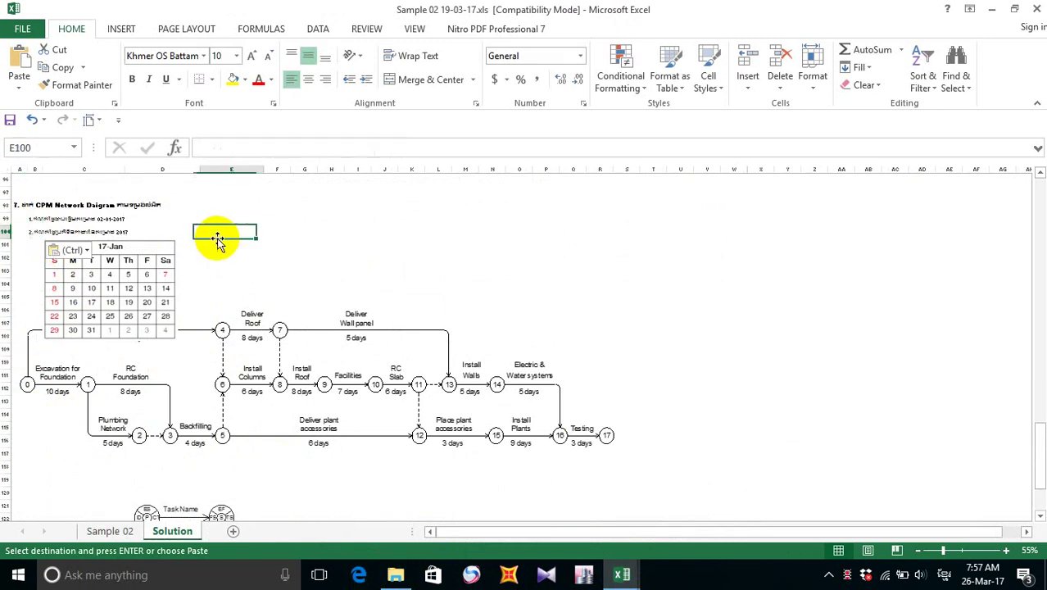
# - Move the section 7 CPM diagram down to about row 110 so it sits clear below the 17-Jan calendar
pyautogui.scroll(-2, 246, 274)
pyautogui.scroll(-6, 117, 333)
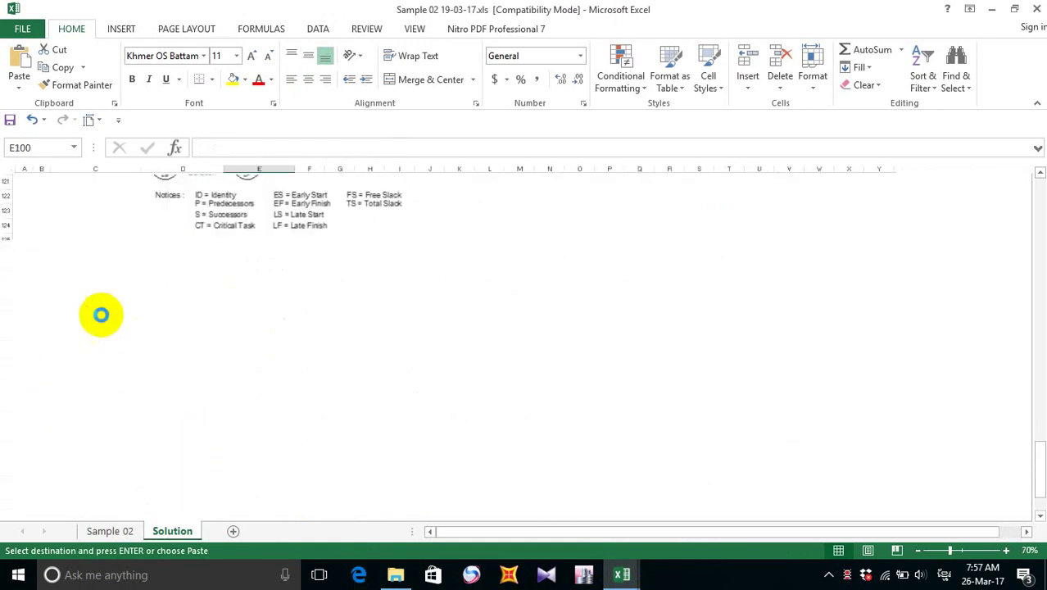
pyautogui.scroll(5, 101, 313)
pyautogui.keyDown('ctrl'); pyautogui.scroll(2, 101, 318); pyautogui.keyUp('ctrl')
pyautogui.scroll(2, 115, 328)
pyautogui.scroll(1, 189, 394)
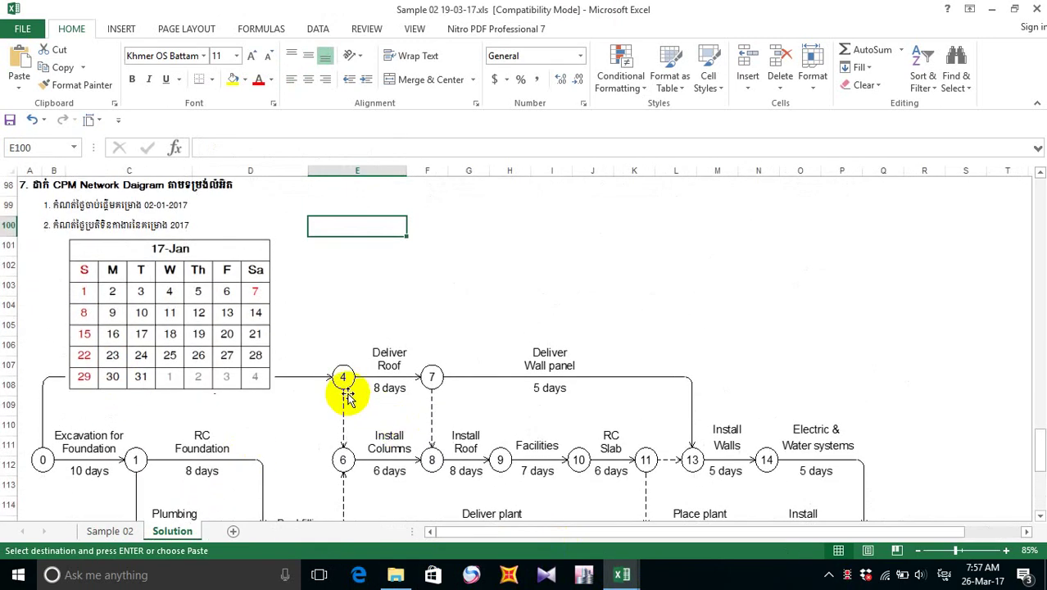
pyautogui.scroll(-1, 345, 394)
pyautogui.click(392, 311)
pyautogui.scroll(-5, 414, 328)
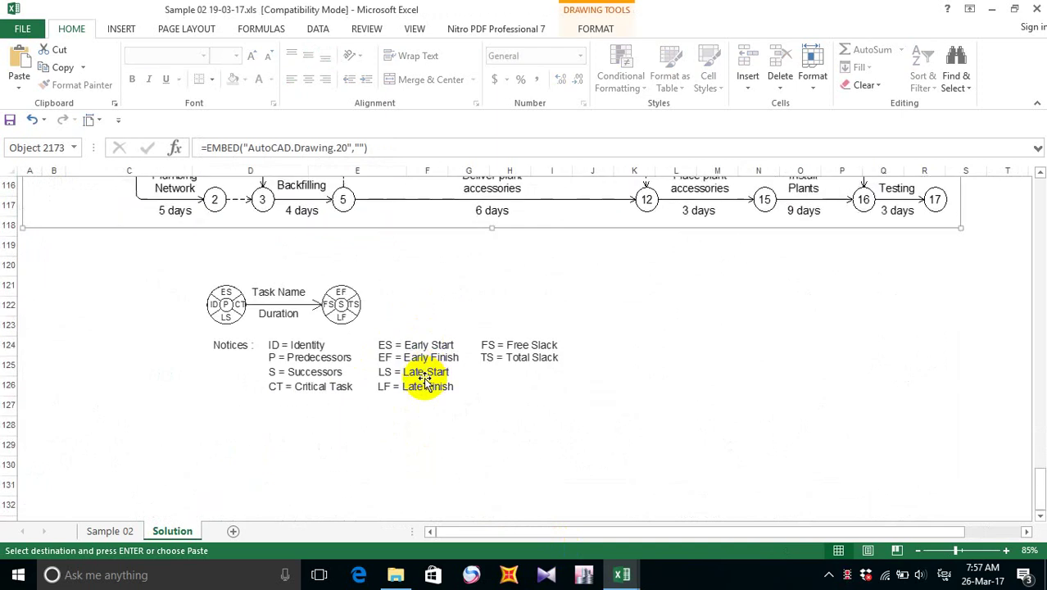
pyautogui.scroll(4, 182, 362)
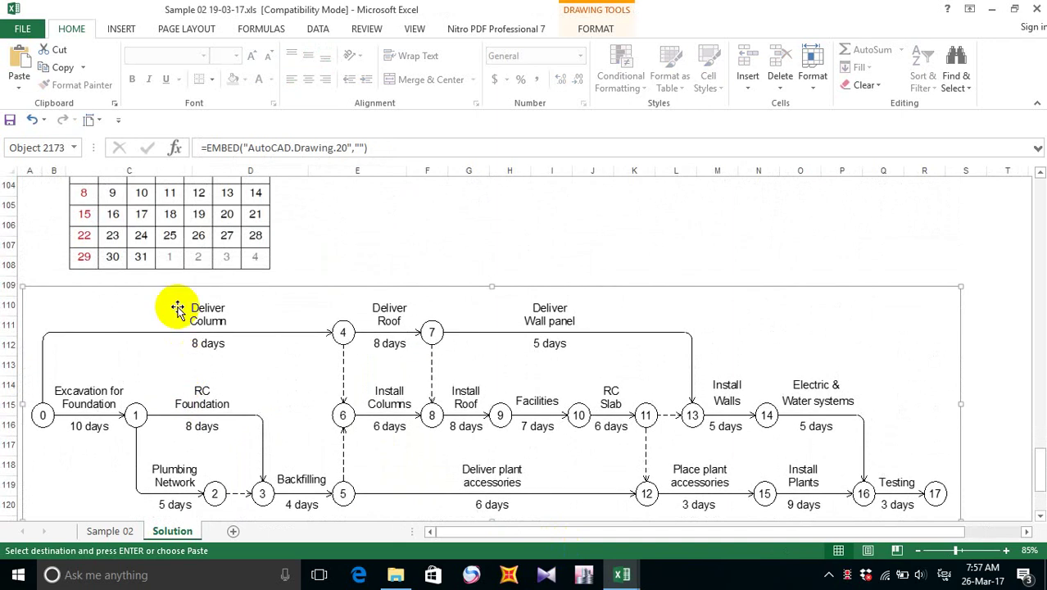
pyautogui.scroll(3, 172, 303)
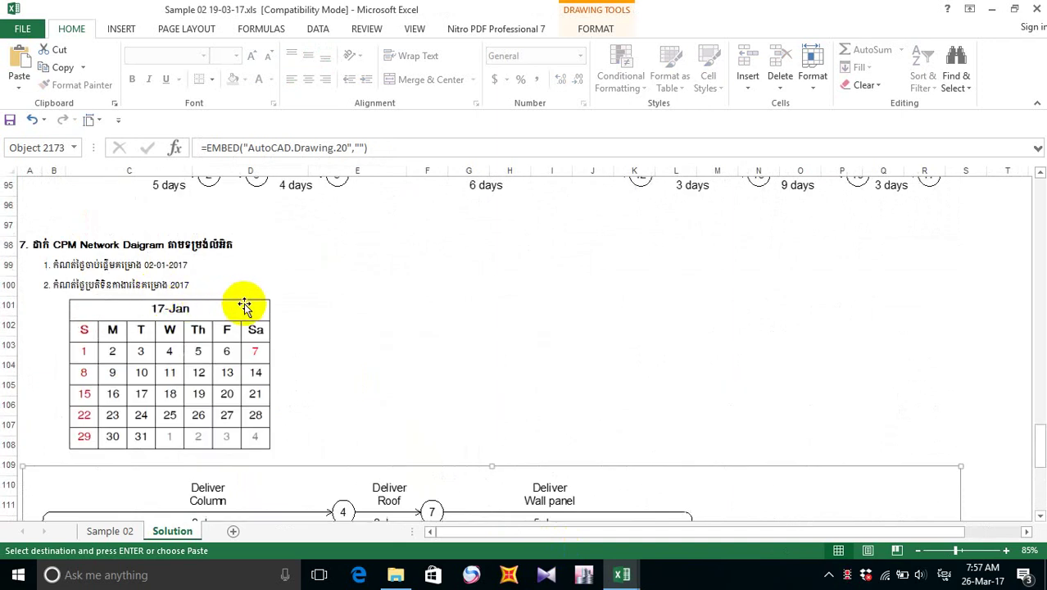
pyautogui.scroll(-6, 244, 308)
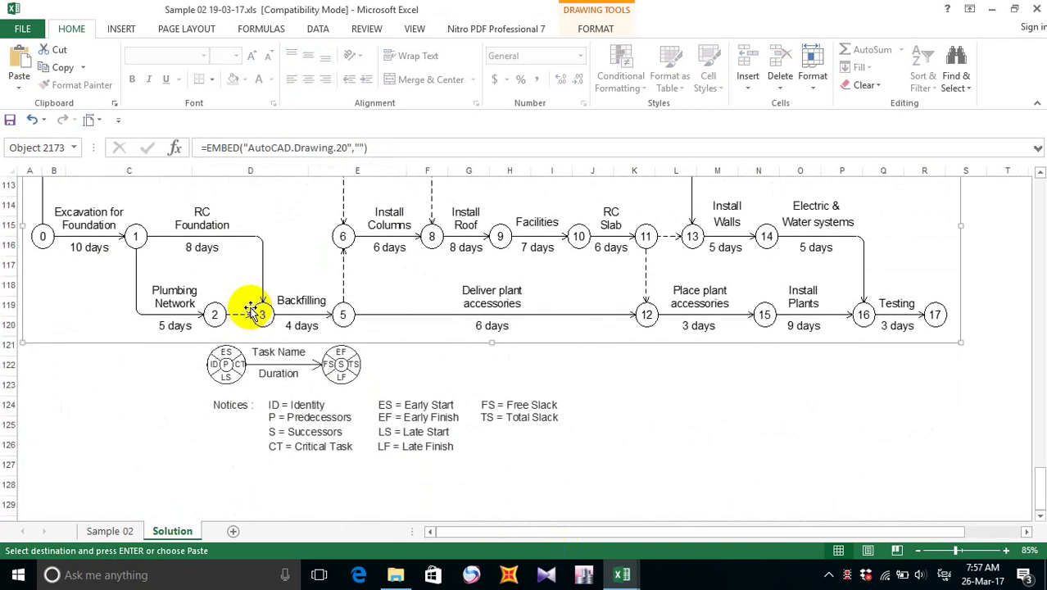
pyautogui.scroll(7, 257, 320)
pyautogui.scroll(-4, 283, 312)
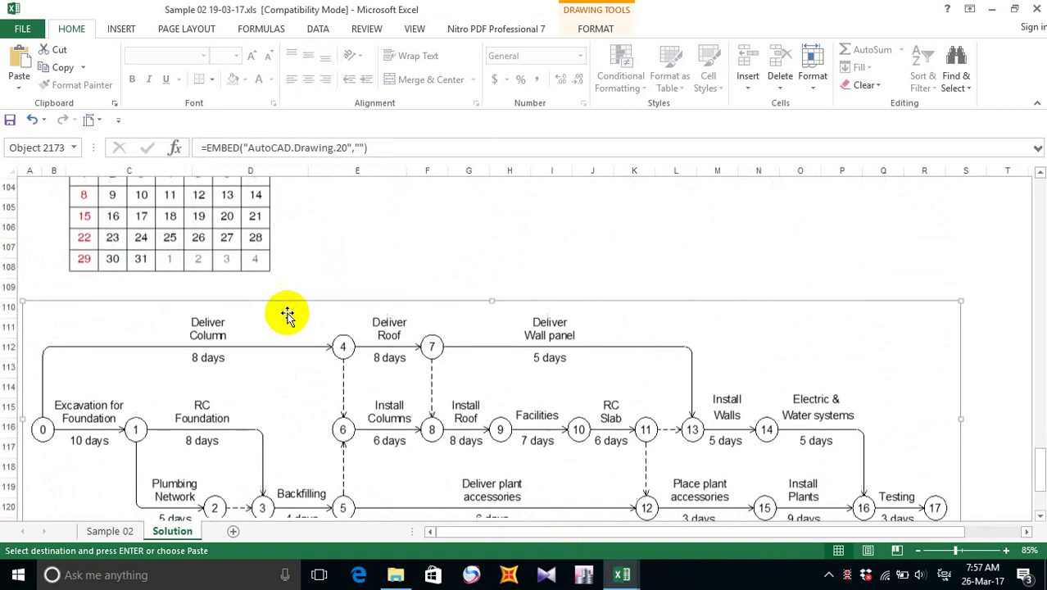
pyautogui.click(458, 244)
# - Move the node notation legend and its notices below the CPM diagram and shift them left to start in column C
pyautogui.scroll(-4, 427, 246)
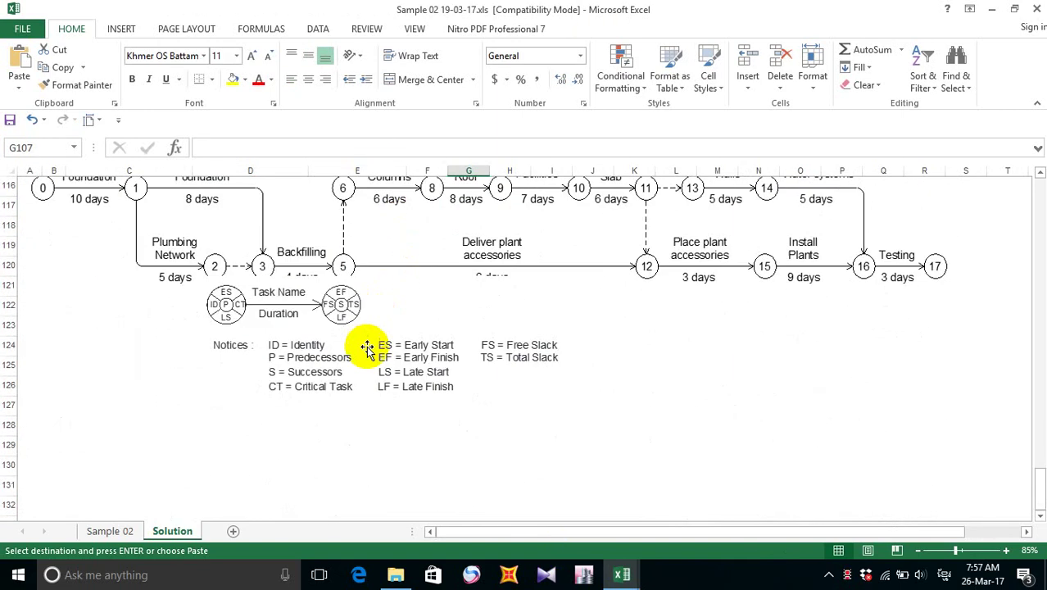
pyautogui.click(367, 350)
pyautogui.moveTo(423, 390); pyautogui.dragTo(420, 461)
pyautogui.press('Left')
pyautogui.press('Left')
pyautogui.press('Left')
pyautogui.press('Left')
pyautogui.press('Left')
pyautogui.press('Left')
pyautogui.press('Left')
pyautogui.press('Left')
pyautogui.press('Left')
pyautogui.press('Left')
pyautogui.press('Left')
pyautogui.press('Left')
pyautogui.press('Left')
pyautogui.press('Left')
pyautogui.press('Left')
pyautogui.press('Left')
pyautogui.press('Left')
pyautogui.press('Left')
pyautogui.press('Left')
pyautogui.press('Left')
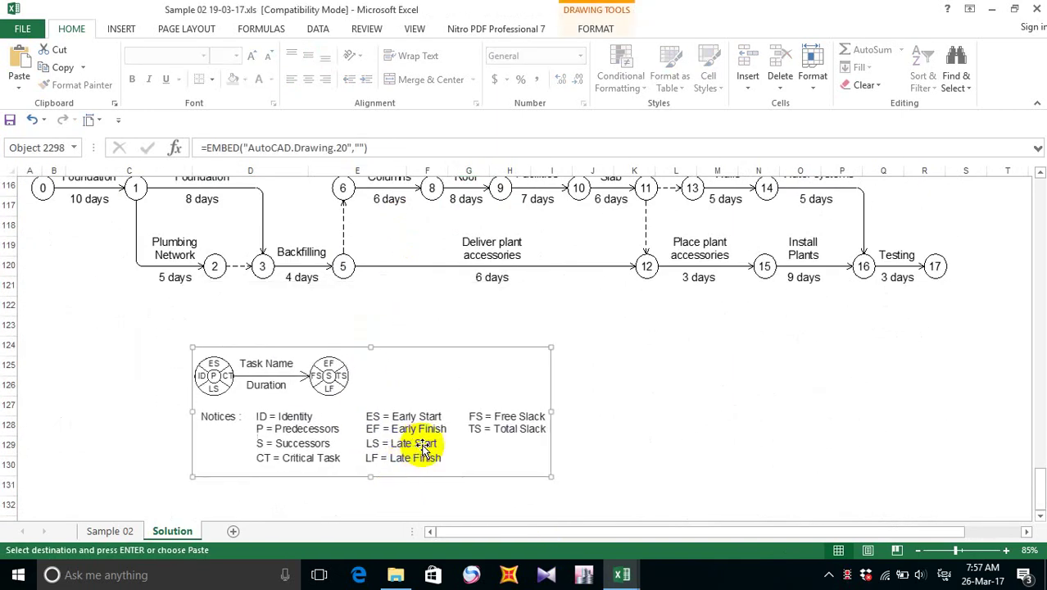
# - Nudge the legend vertically so its frame begins at about row 123, just beneath the CPM diagram
pyautogui.press('Up')
pyautogui.press('Up')
pyautogui.press('Up')
pyautogui.press('Up')
pyautogui.press('Up')
pyautogui.press('Up')
pyautogui.press('Up')
pyautogui.press('Up')
pyautogui.press('Up')
pyautogui.press('Up')
pyautogui.press('Up')
pyautogui.press('Up')
pyautogui.press('Up')
pyautogui.press('Up')
pyautogui.press('Up')
pyautogui.press('Up')
pyautogui.press('Up')
pyautogui.press('Up')
pyautogui.press('Up')
pyautogui.press('Up')
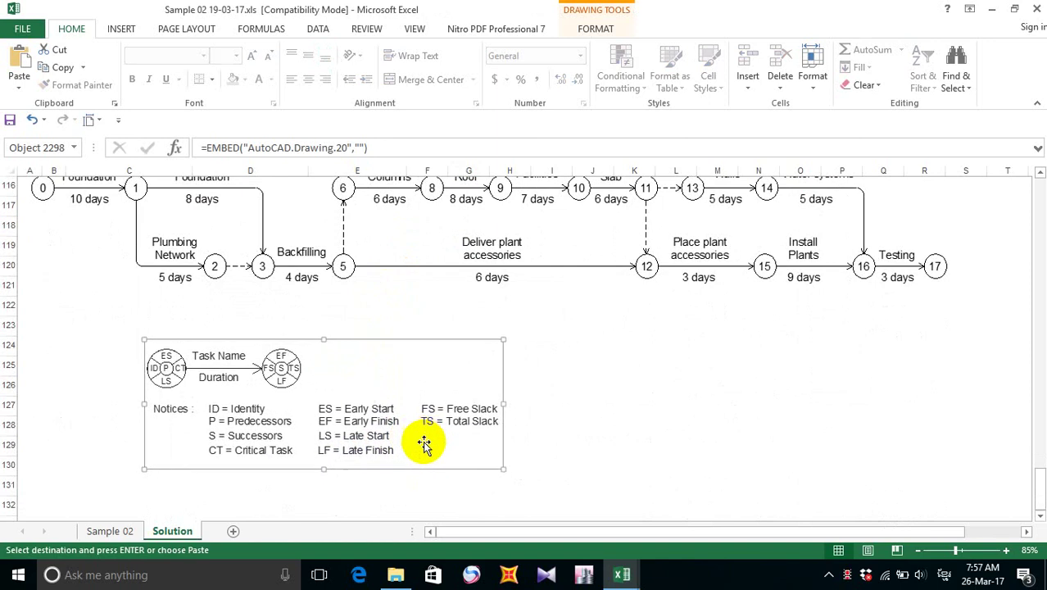
pyautogui.press('Down')
pyautogui.press('Down')
pyautogui.press('Down')
pyautogui.press('Down')
pyautogui.press('Down')
pyautogui.press('Down')
pyautogui.press('Down')
pyautogui.press('Down')
pyautogui.press('Down')
pyautogui.press('Down')
pyautogui.press('Down')
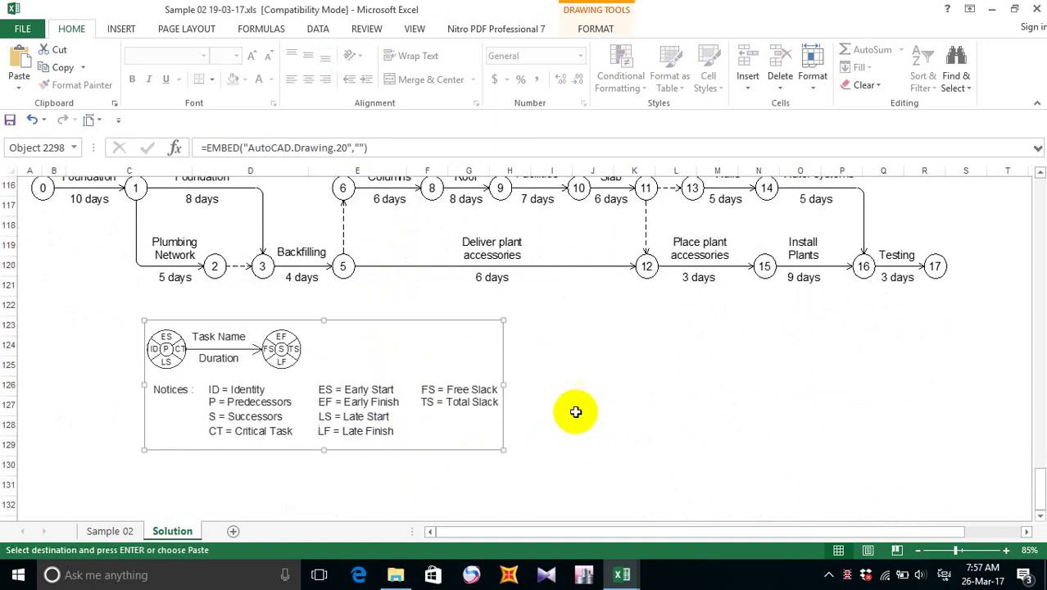
pyautogui.click(577, 410)
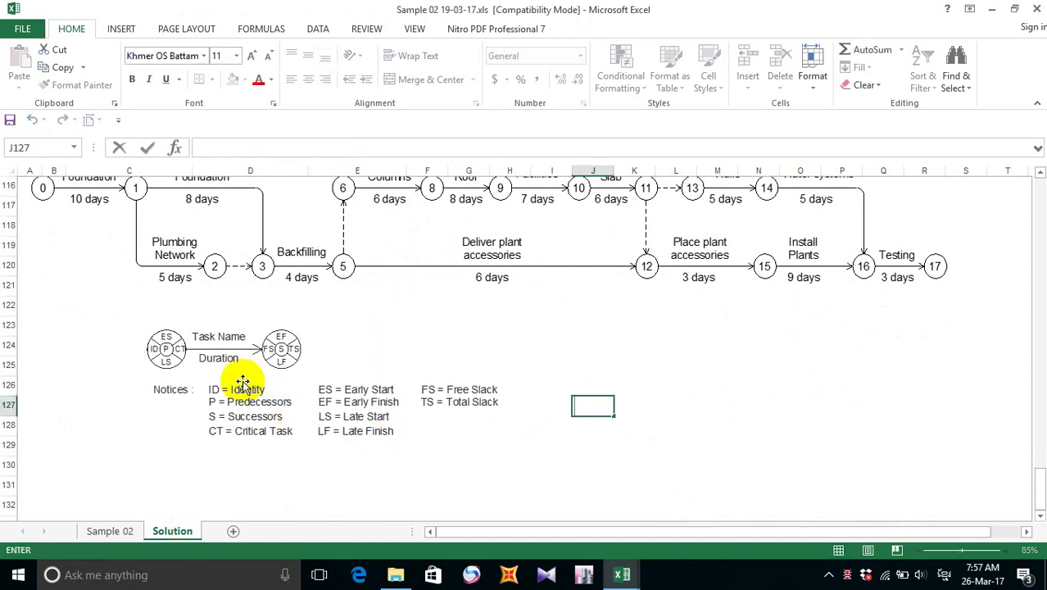
# - Review section 7's notes, calendar, CPM diagram and notation legend in the Solution sheet
pyautogui.scroll(3, 240, 369)
pyautogui.scroll(4, 238, 360)
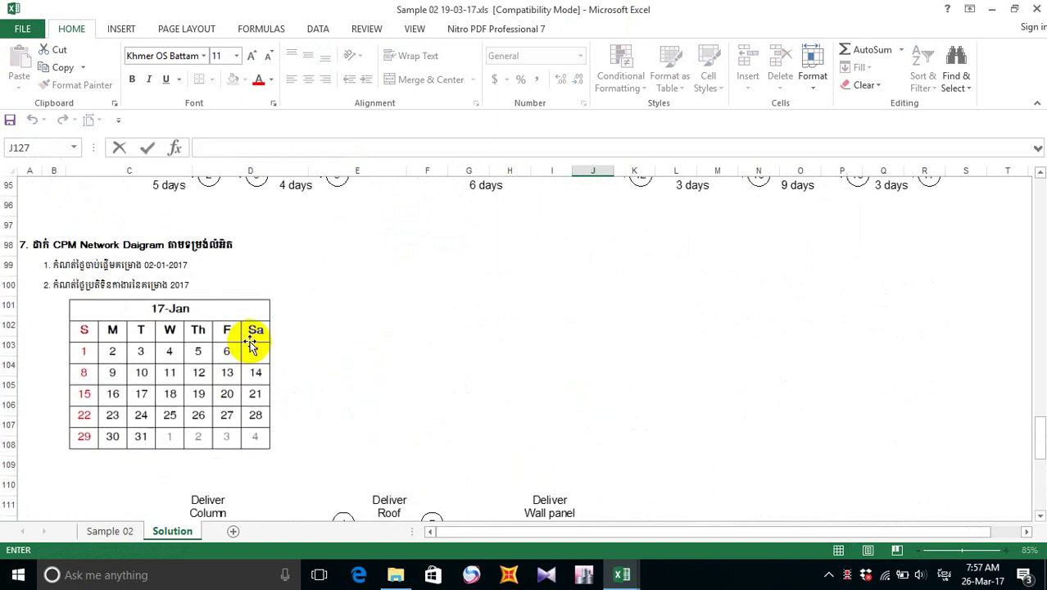
pyautogui.scroll(-8, 250, 345)
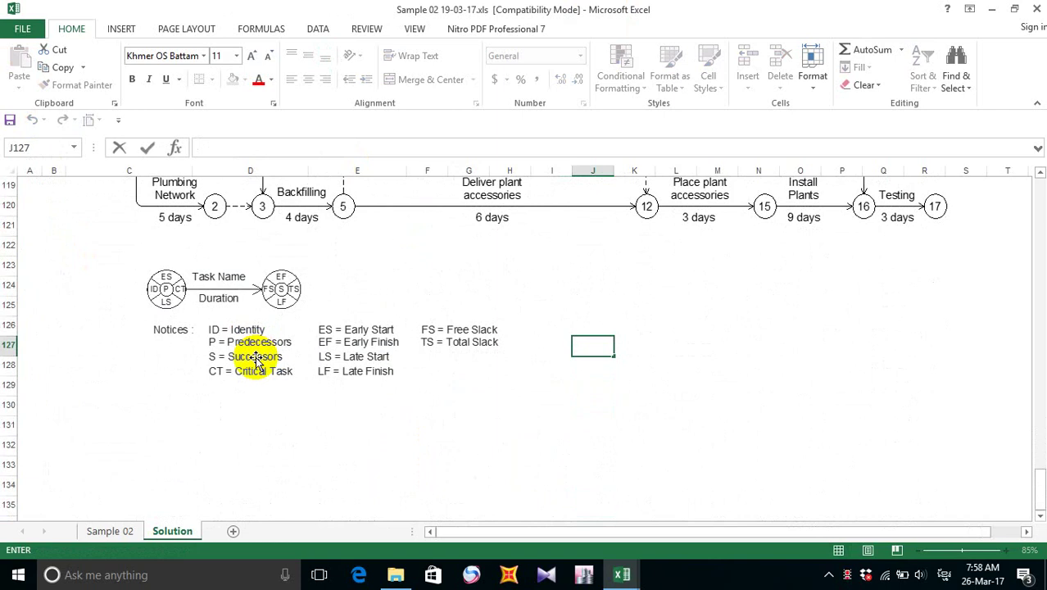
pyautogui.scroll(-4, 254, 357)
pyautogui.scroll(6, 255, 358)
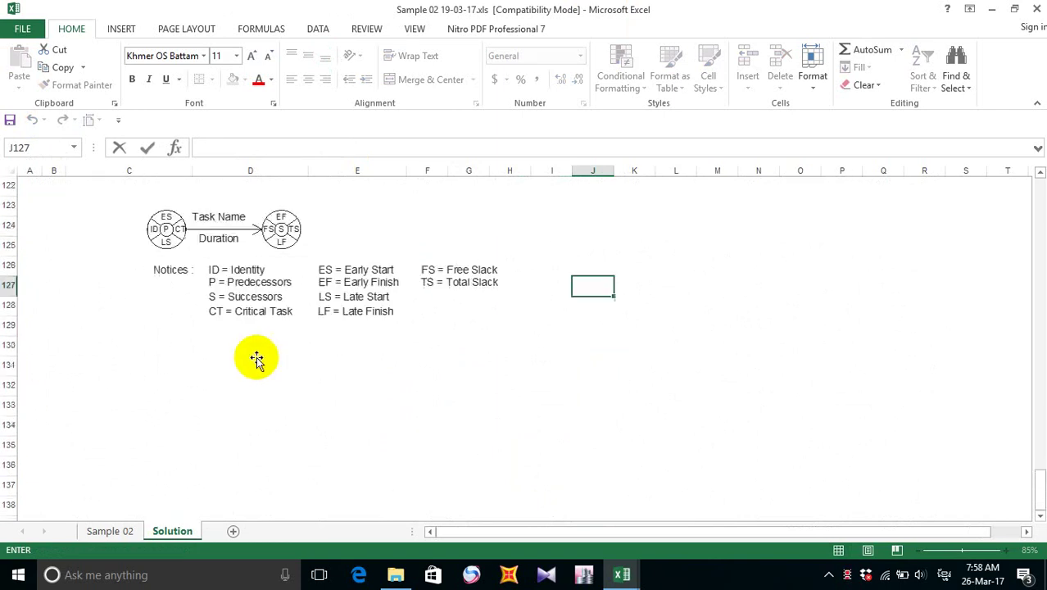
pyautogui.scroll(1, 256, 358)
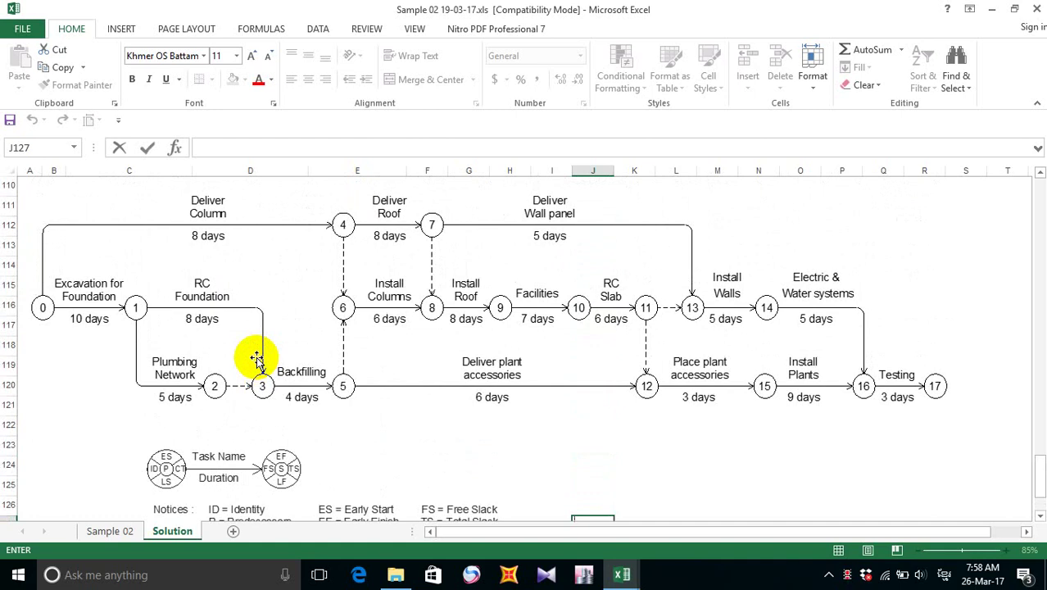
pyautogui.scroll(-3, 292, 369)
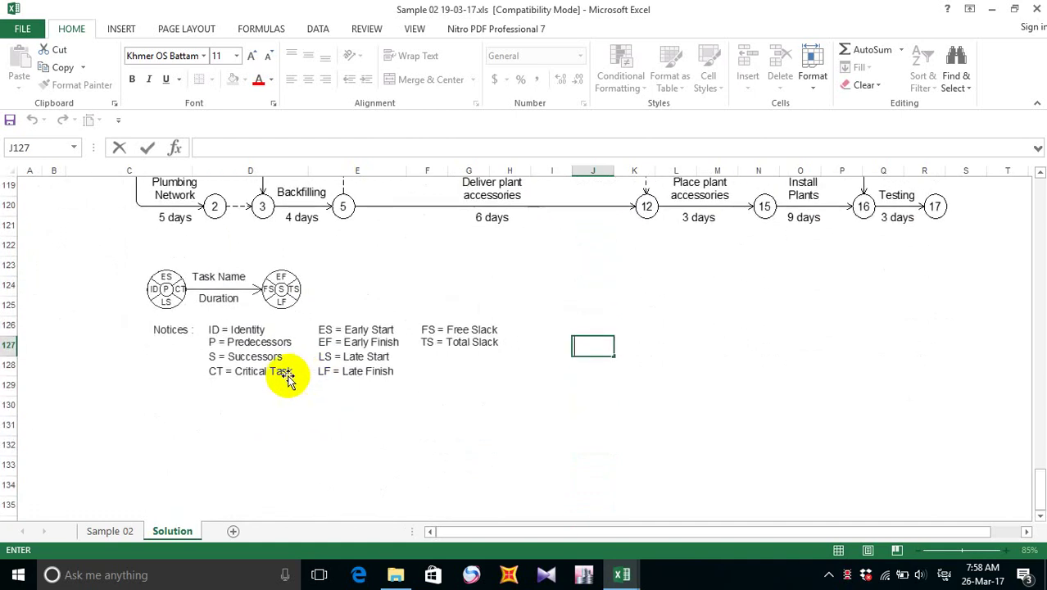
pyautogui.click(376, 347)
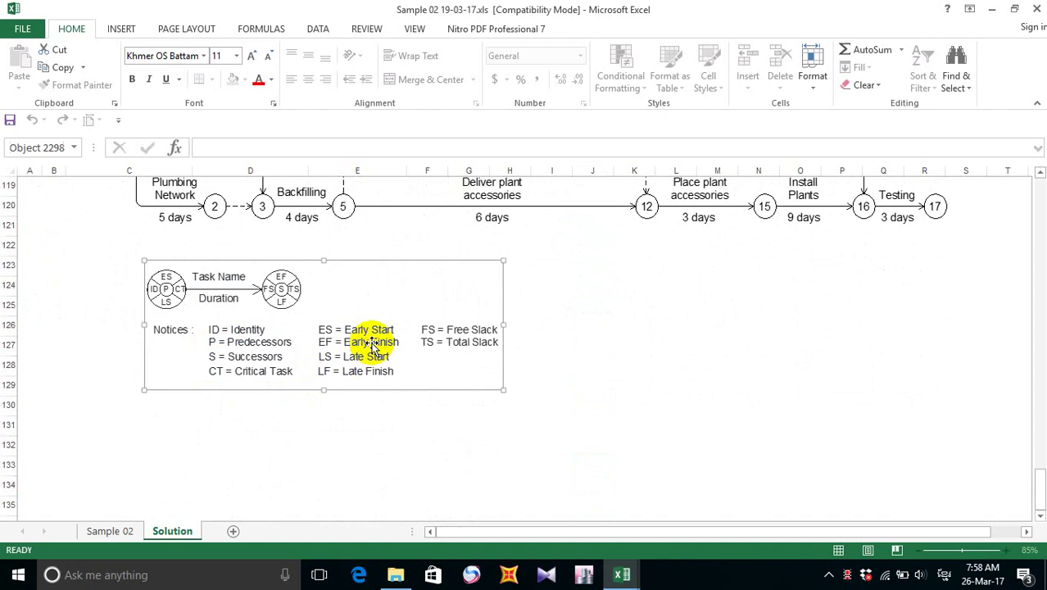
pyautogui.click(613, 355)
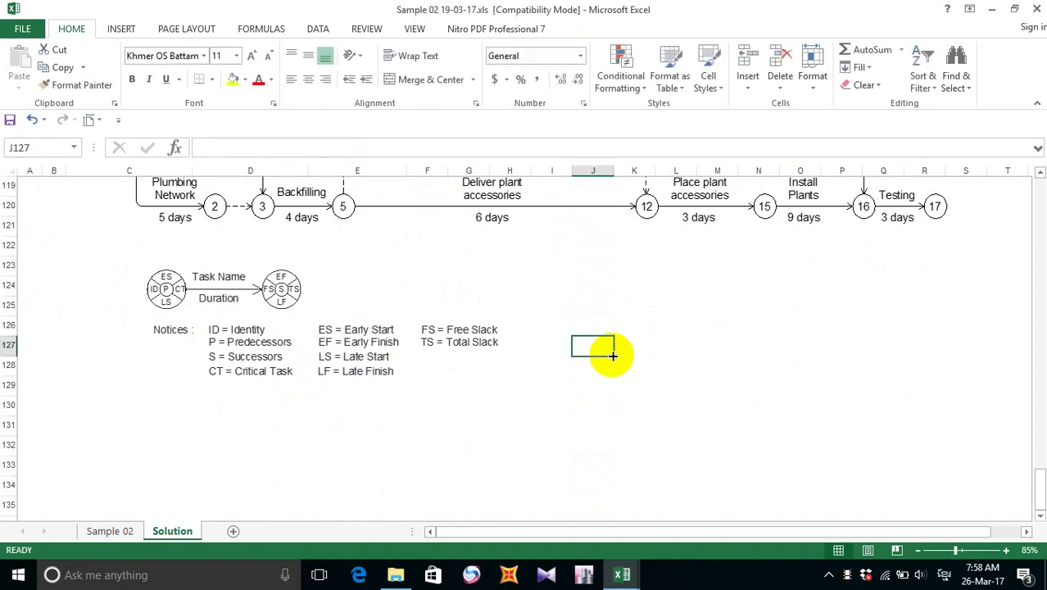
# - Switch to the Sample 1 workbook and examine section 9's dated network and section 10's detailed CPM analysis
pyautogui.click(623, 573)
pyautogui.click(723, 503)
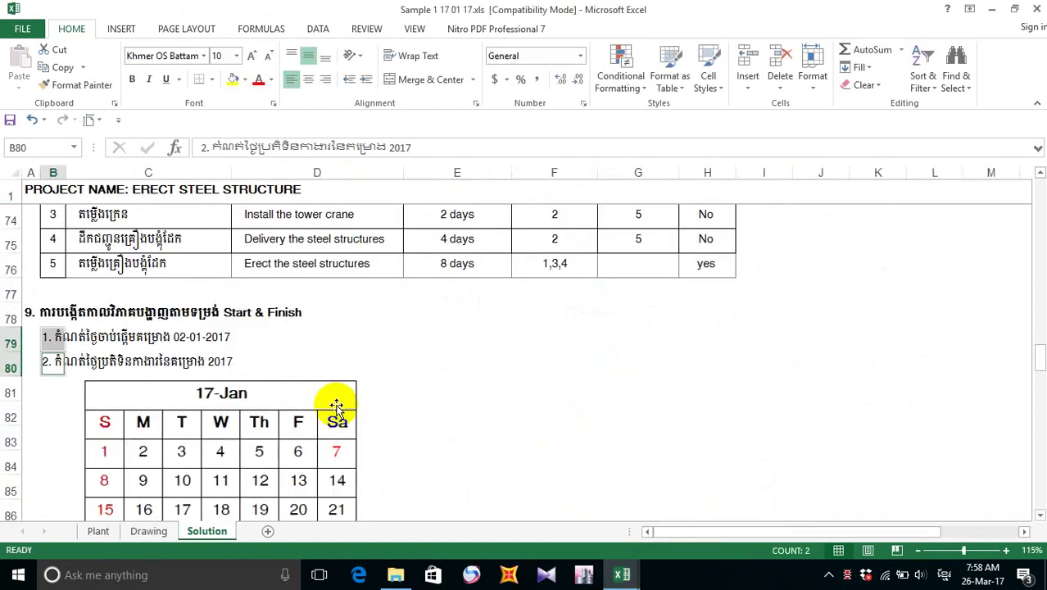
pyautogui.scroll(-3, 336, 406)
pyautogui.click(458, 351)
pyautogui.scroll(-4, 459, 348)
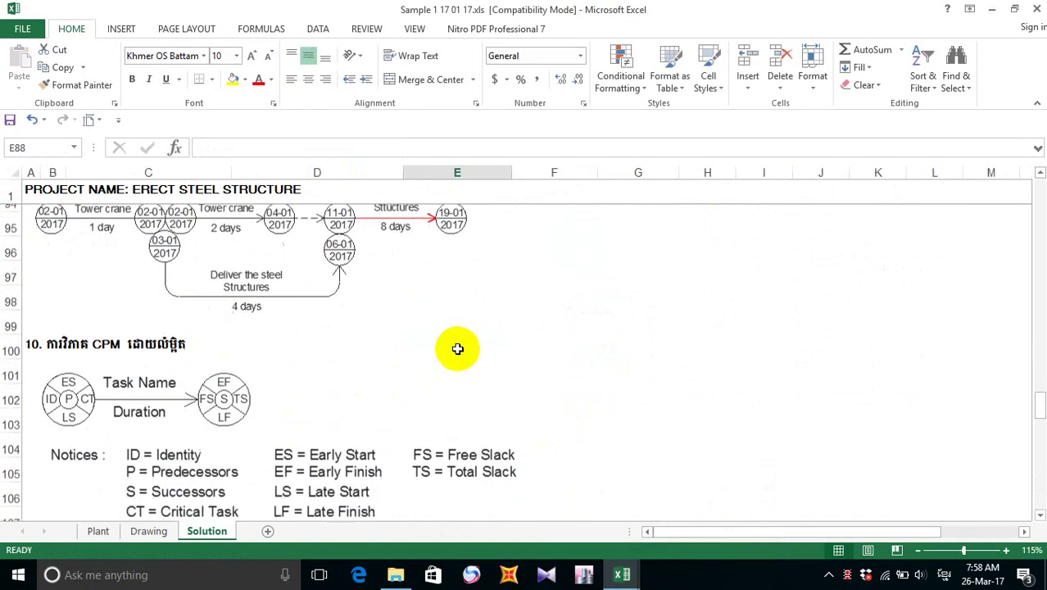
pyautogui.scroll(-2, 479, 344)
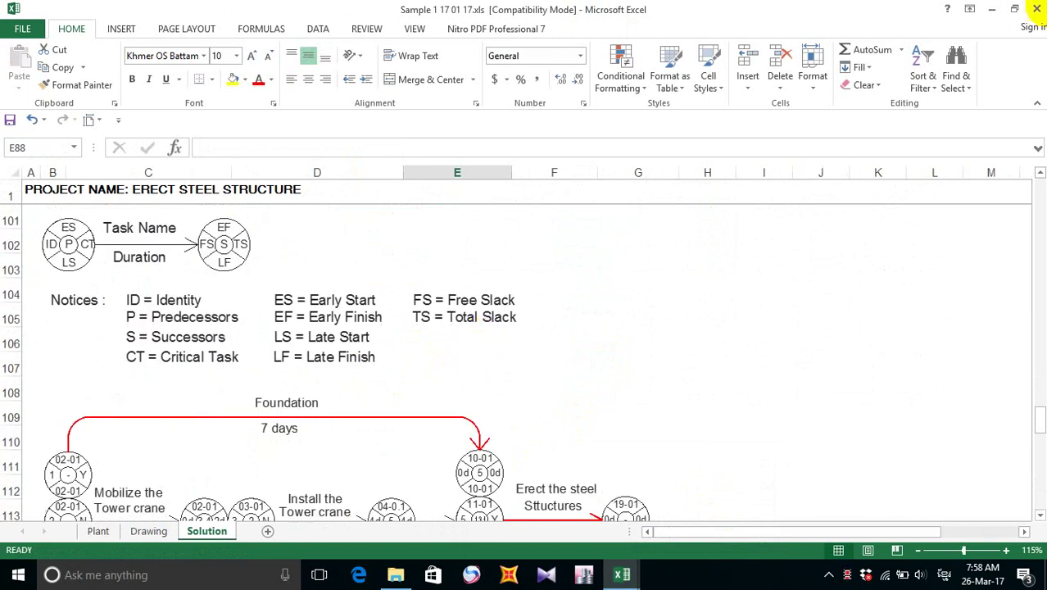
# - Close both workbooks without saving the changes to Sample 02 19-03-17.xls
pyautogui.click(1036, 7)
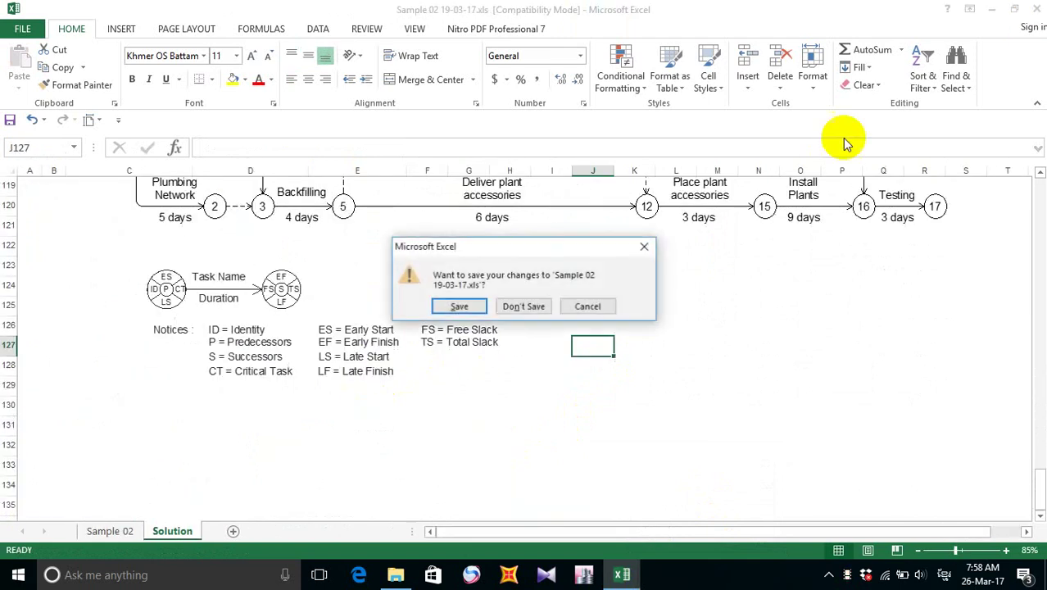
pyautogui.click(525, 309)
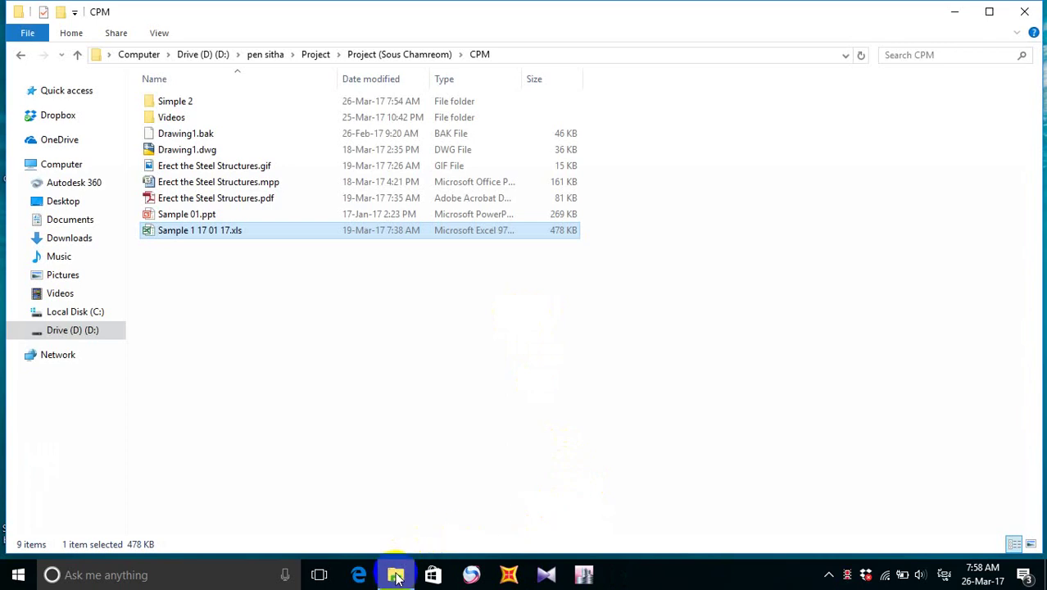
# - Open Sample 1 17 01 17.xls from the CPM folder in a maximized window and review section 10's legend and detailed network
pyautogui.moveTo(396, 578)
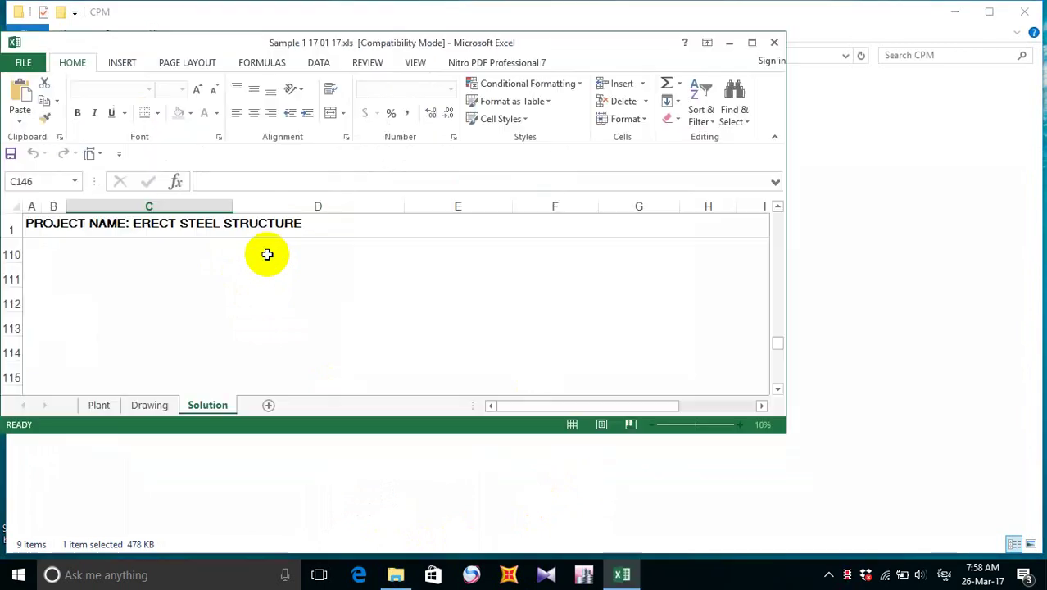
pyautogui.click(753, 45)
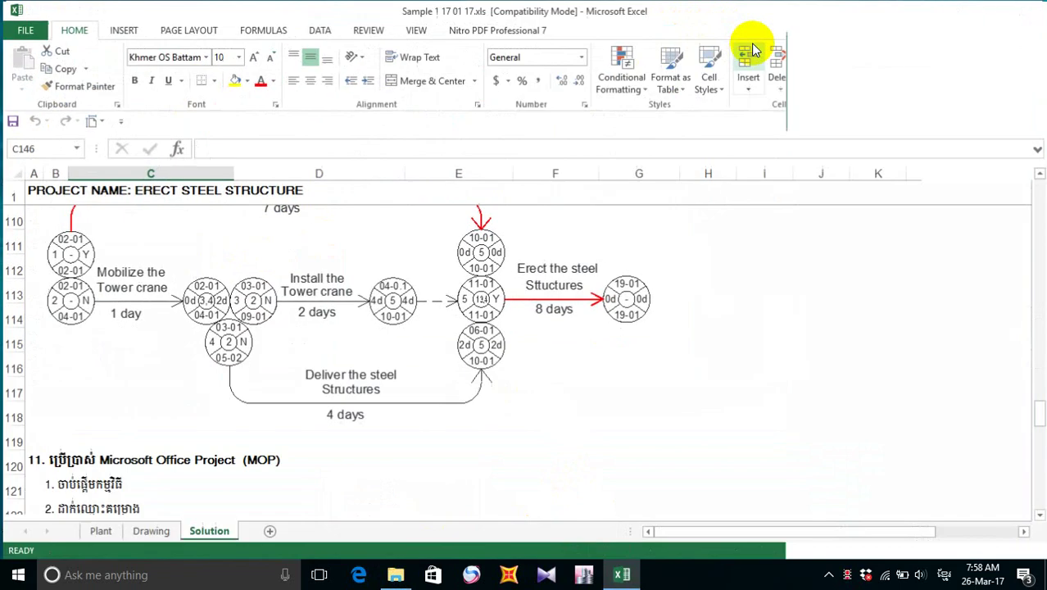
pyautogui.scroll(3, 295, 413)
pyautogui.scroll(1, 287, 411)
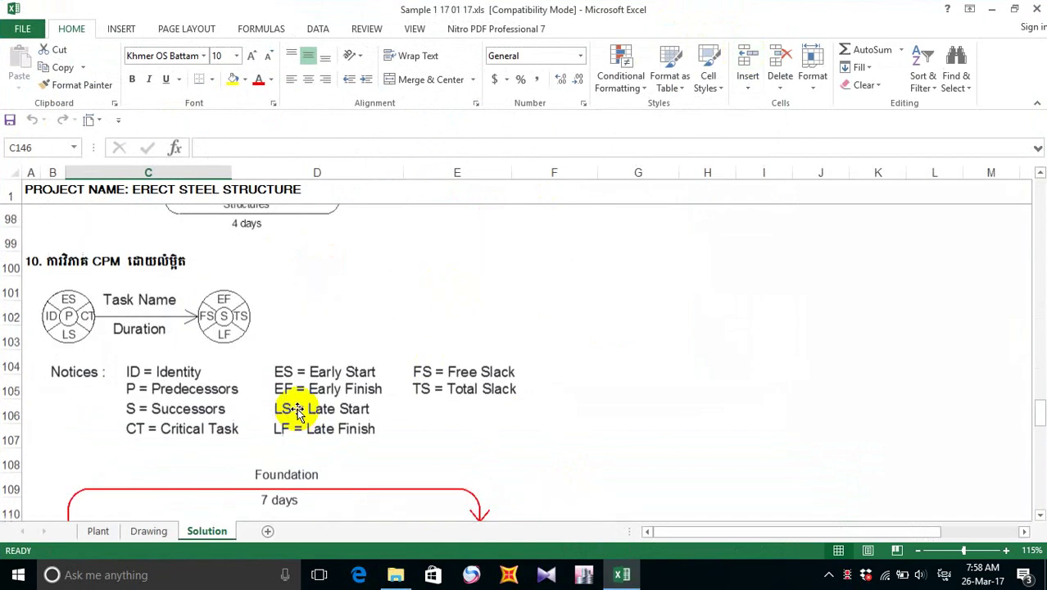
pyautogui.scroll(-3, 287, 411)
# - Open Sample 02 19-03-17.xls from the Simple 2 folder and bring up section 7's CPM network diagram
pyautogui.click(396, 575)
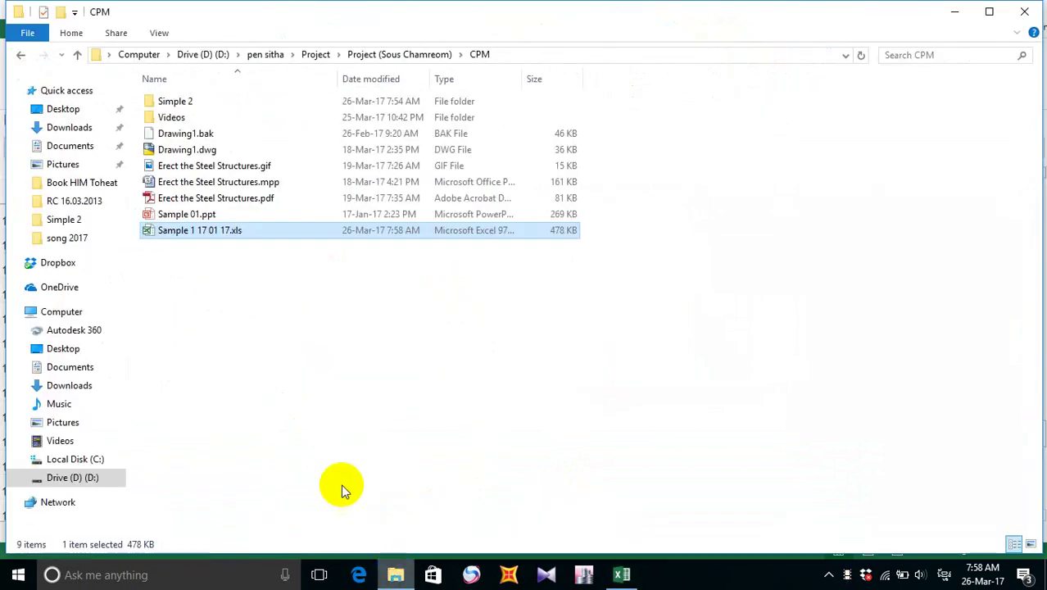
pyautogui.doubleClick(180, 100)
pyautogui.doubleClick(189, 168)
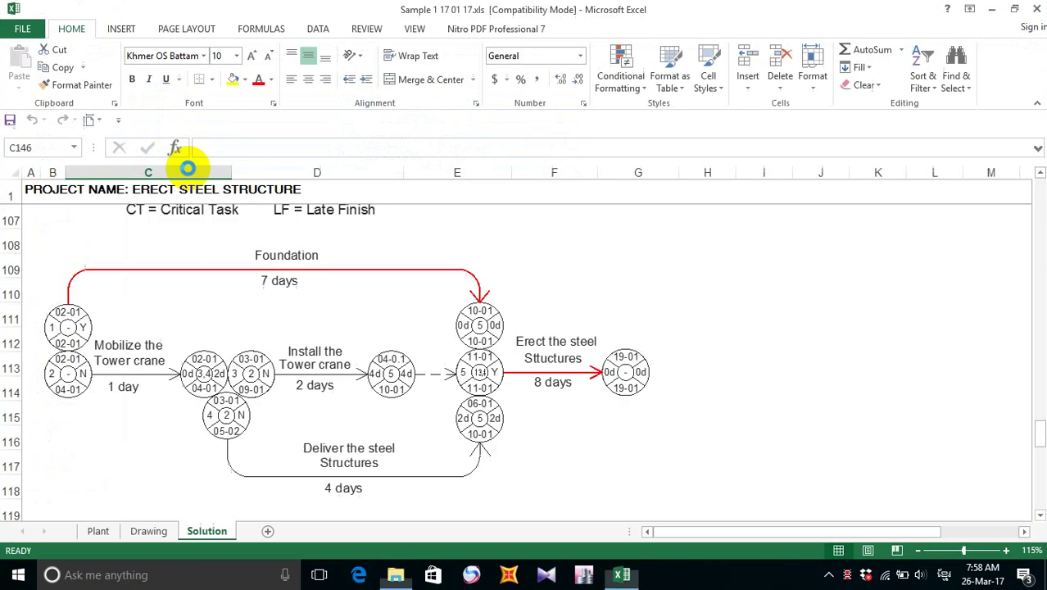
pyautogui.scroll(-5, 334, 328)
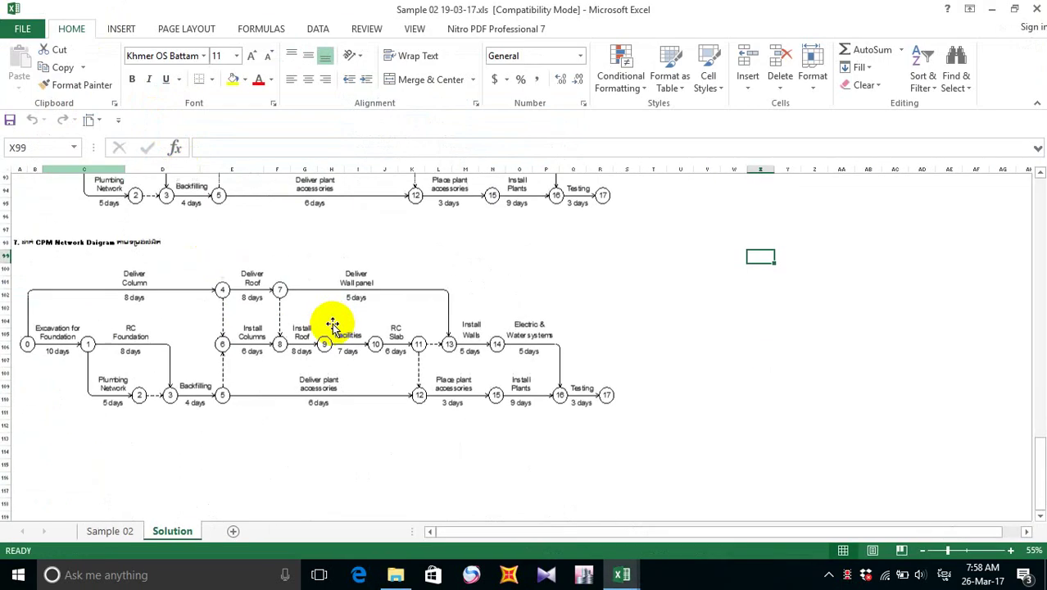
pyautogui.scroll(2, 145, 362)
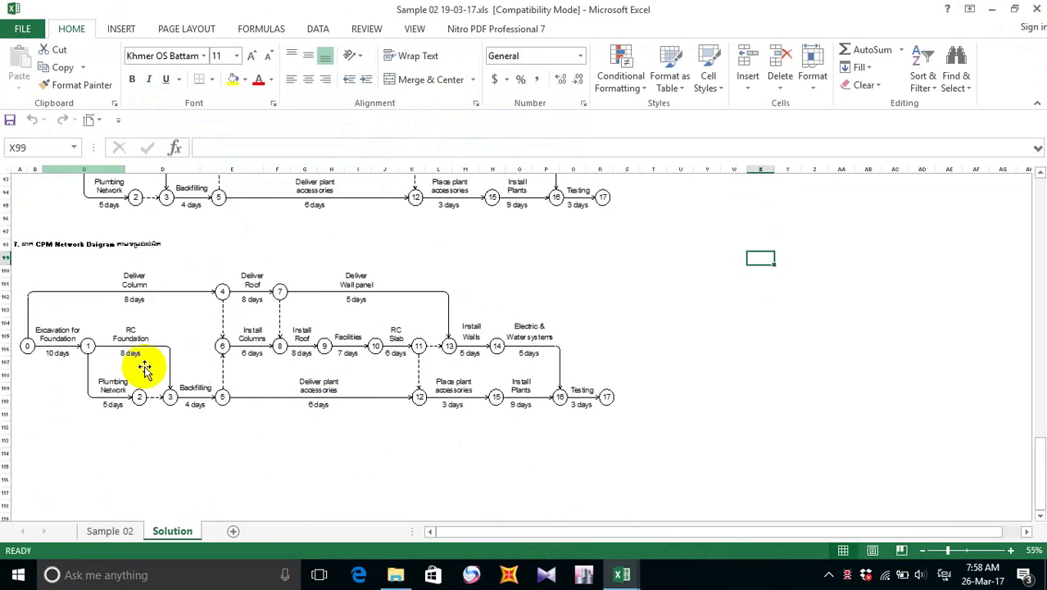
# - Move section 7's CPM diagram down about eight rows so it starts at about row 108, leaving space beneath the heading
pyautogui.moveTo(279, 399); pyautogui.dragTo(284, 502)
pyautogui.click(705, 388)
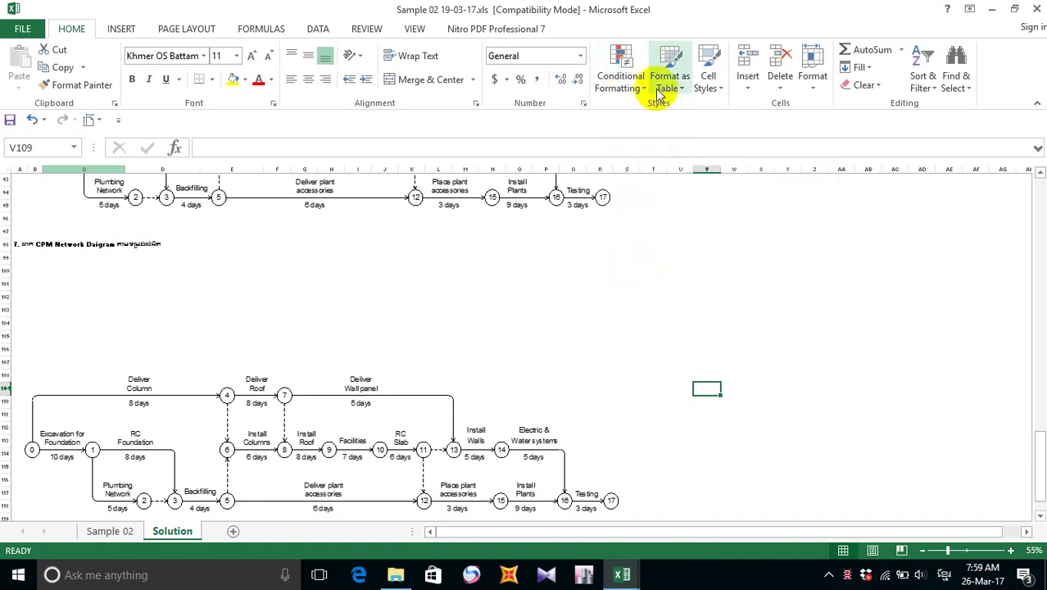
pyautogui.scroll(-2, 187, 332)
pyautogui.scroll(-1, 190, 332)
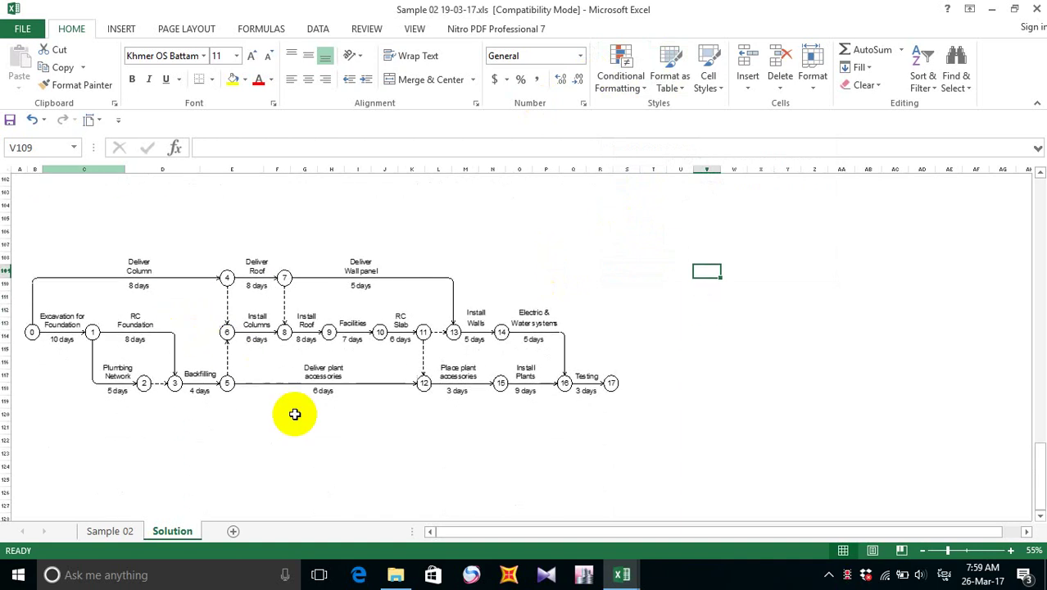
# - Copy the 17-Jan calendar picture from section 9 of Sample 1 and paste it at cell C102 of Sample 02's Solution sheet
pyautogui.moveTo(622, 570)
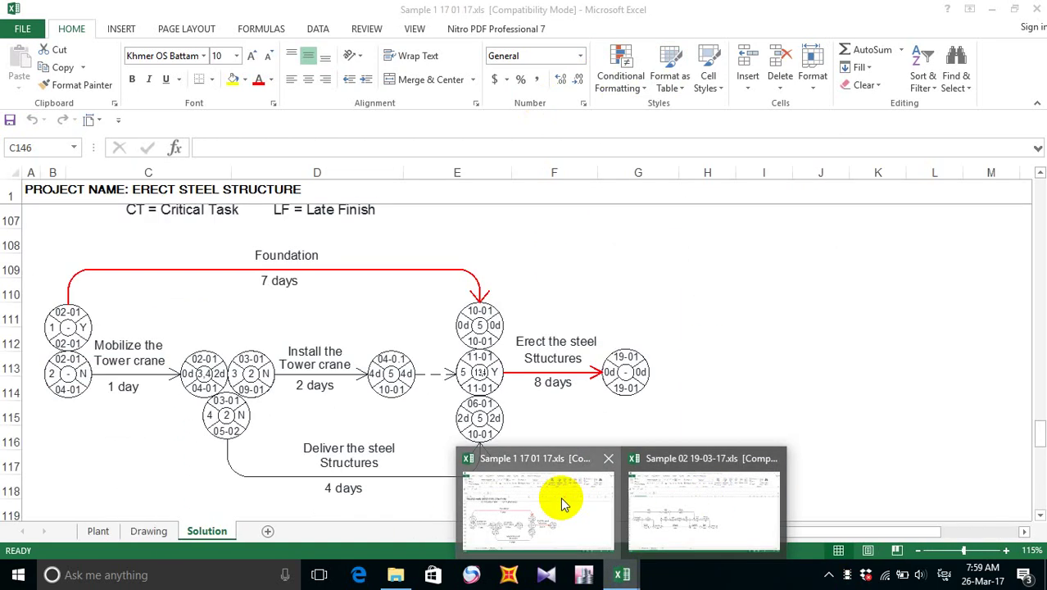
pyautogui.click(561, 498)
pyautogui.scroll(4, 294, 347)
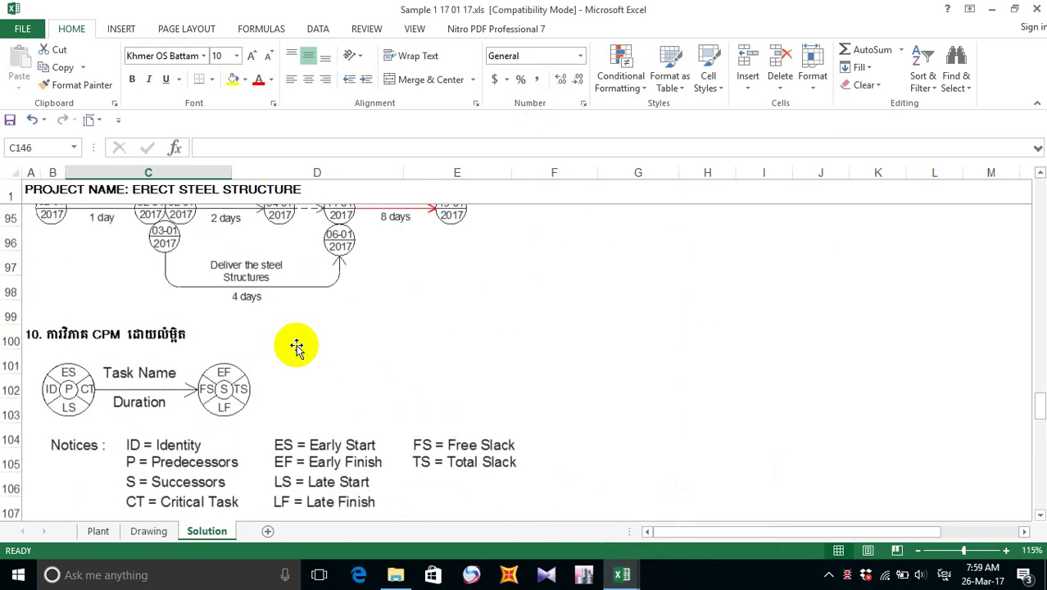
pyautogui.scroll(5, 206, 351)
pyautogui.scroll(1, 205, 351)
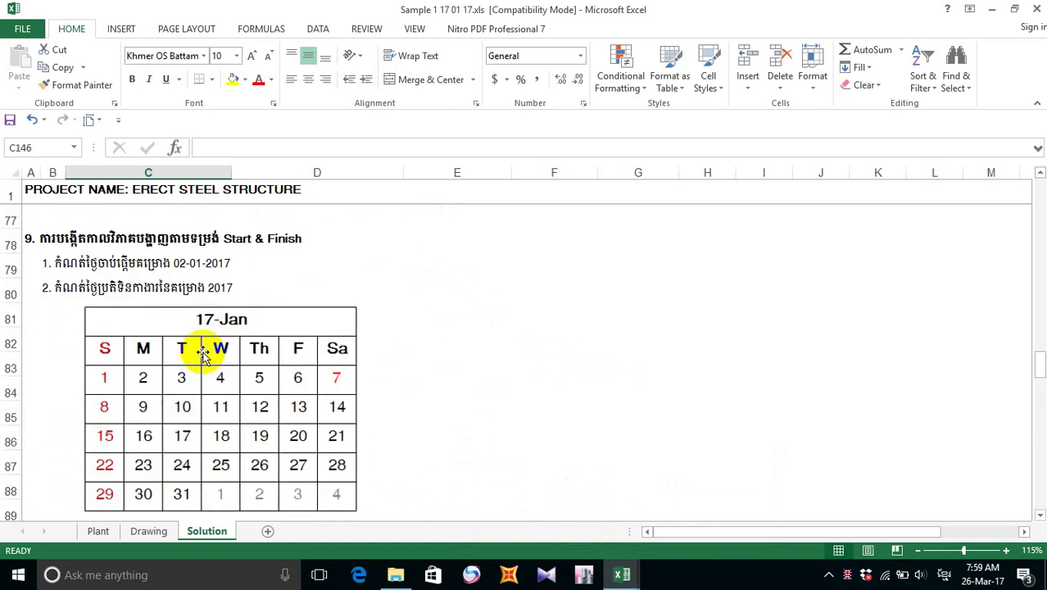
pyautogui.click(186, 362)
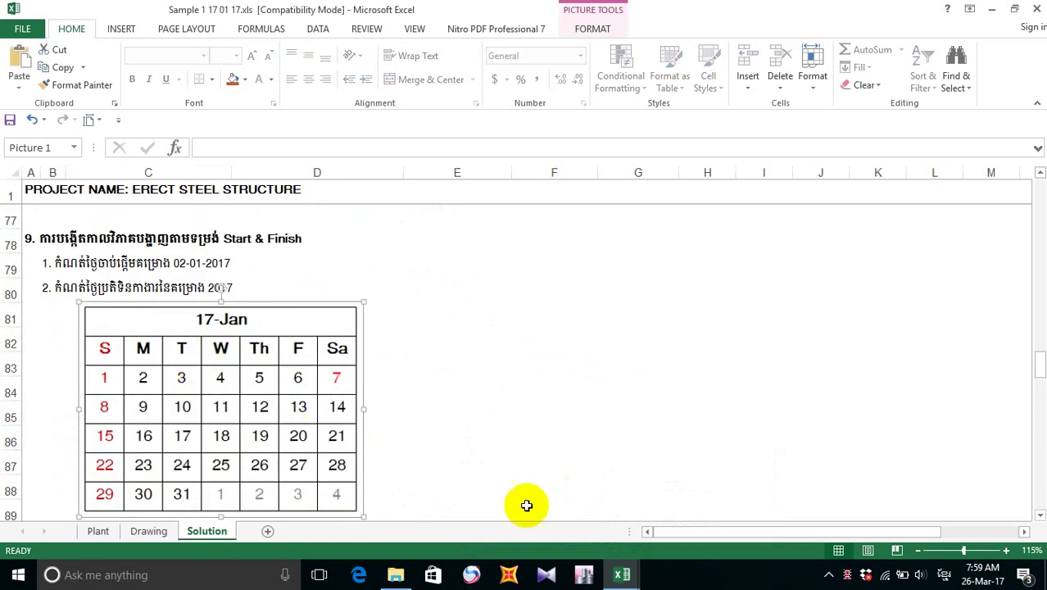
pyautogui.click(619, 571)
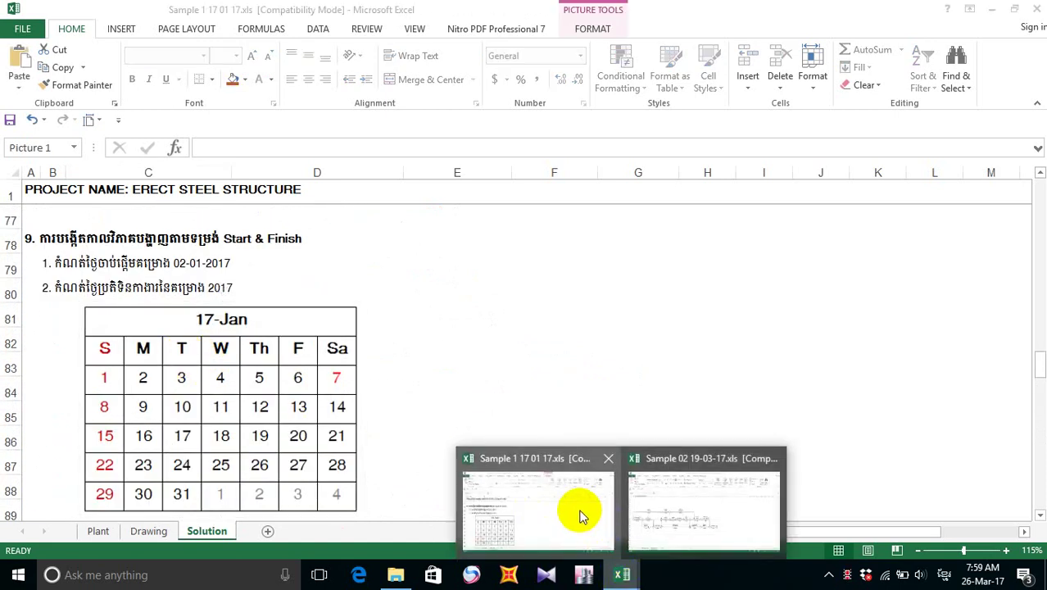
pyautogui.click(677, 498)
pyautogui.click(46, 293)
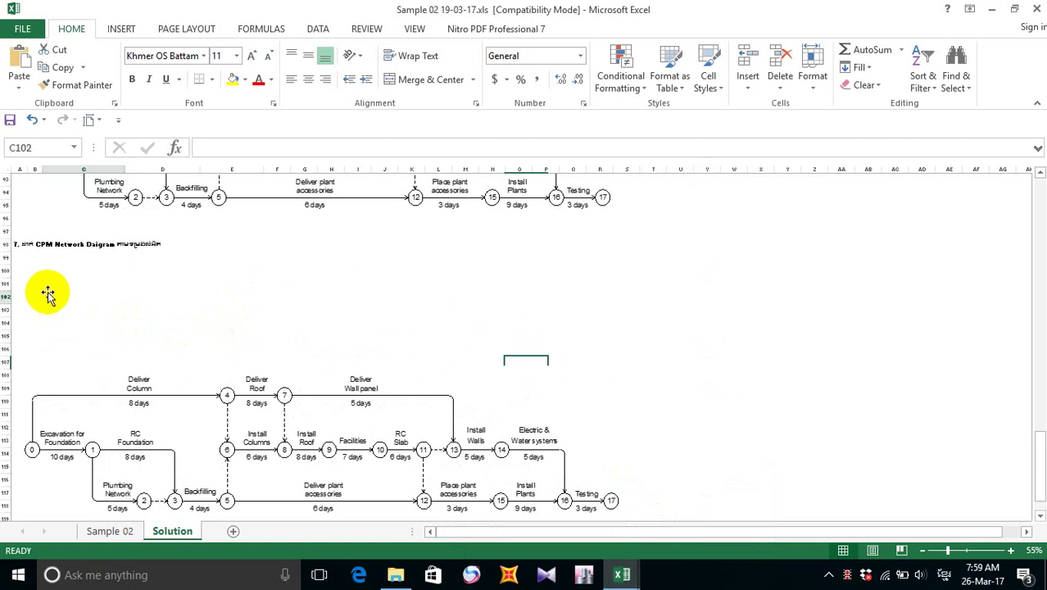
pyautogui.hotkey('ctrl', 'v')
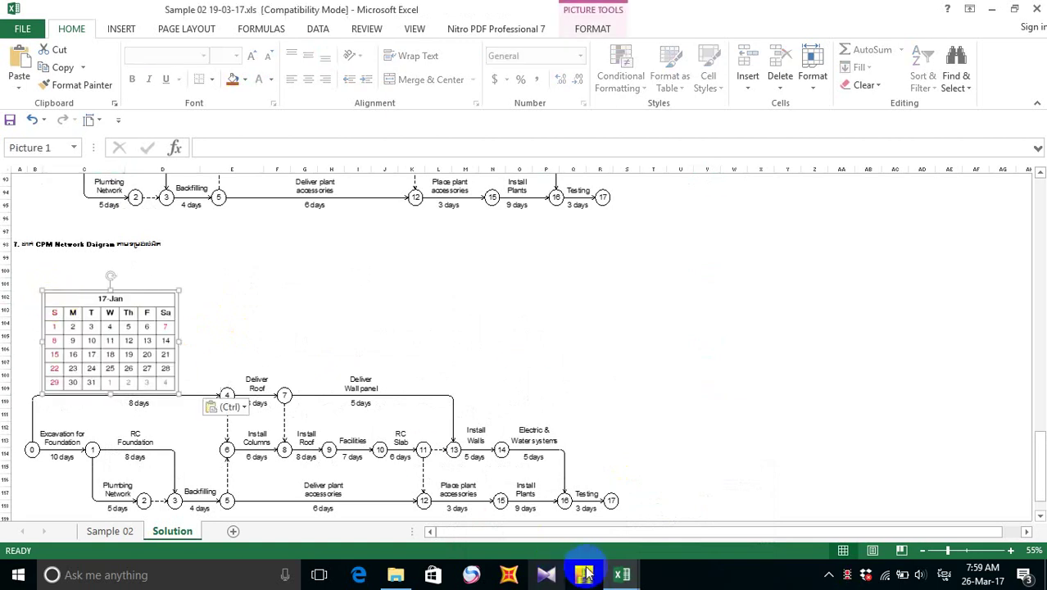
# - Copy section 9's two project date notes from Sample 1's B79:B80 into Sample 02 starting at B99, and save Sample 02
pyautogui.click(620, 571)
pyautogui.click(558, 495)
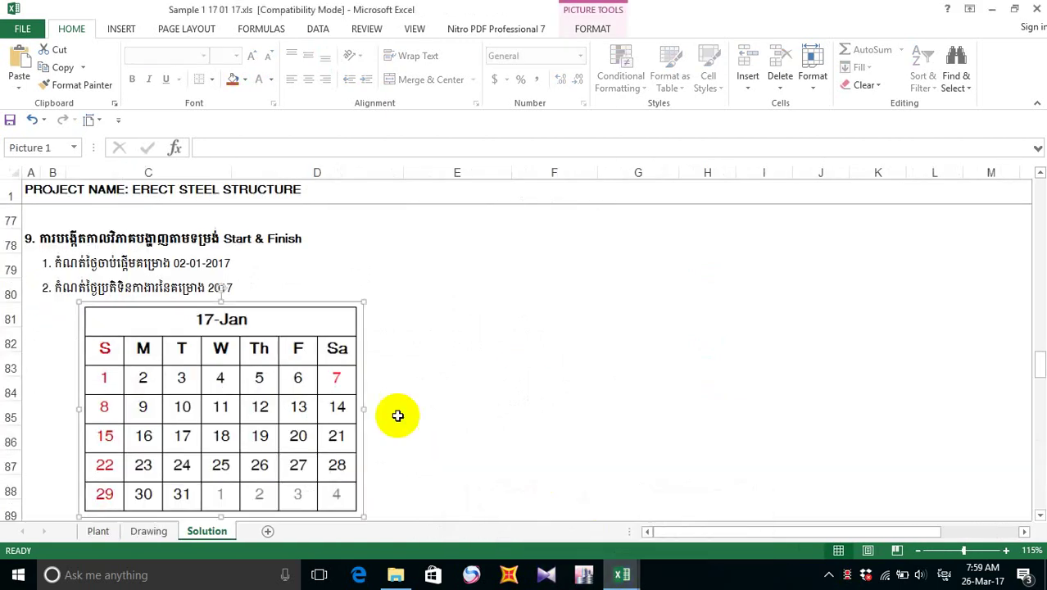
pyautogui.click(43, 264)
pyautogui.moveTo(44, 283); pyautogui.dragTo(47, 288)
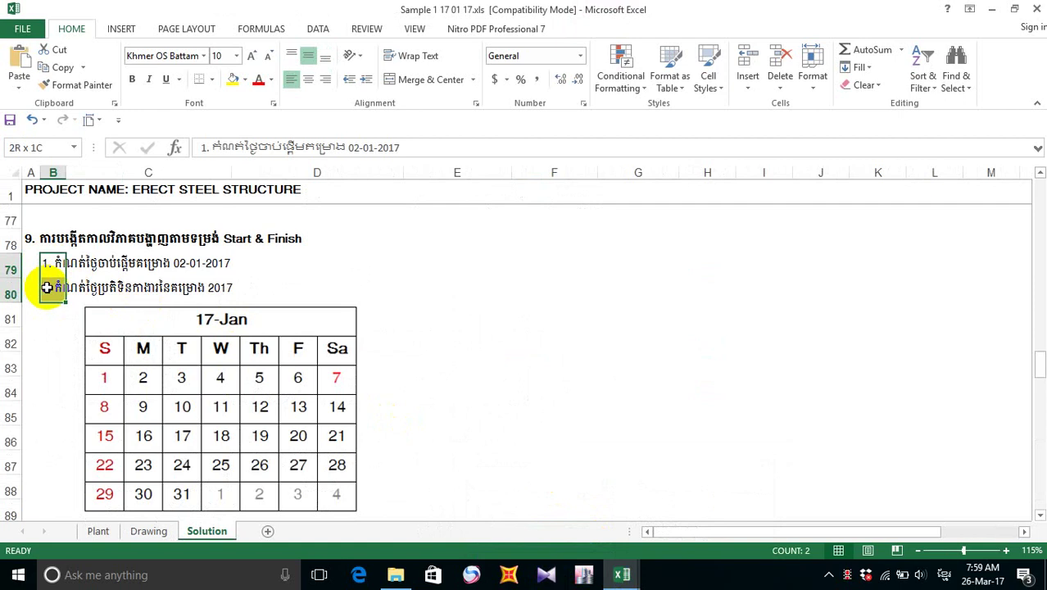
pyautogui.hotkey('ctrl', 'c')
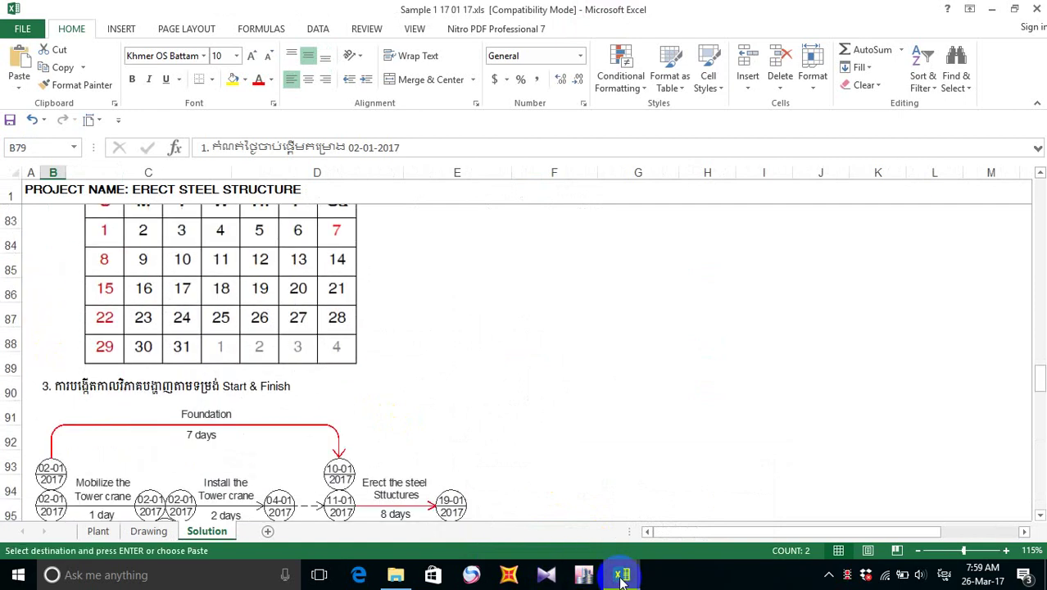
pyautogui.click(621, 574)
pyautogui.click(673, 487)
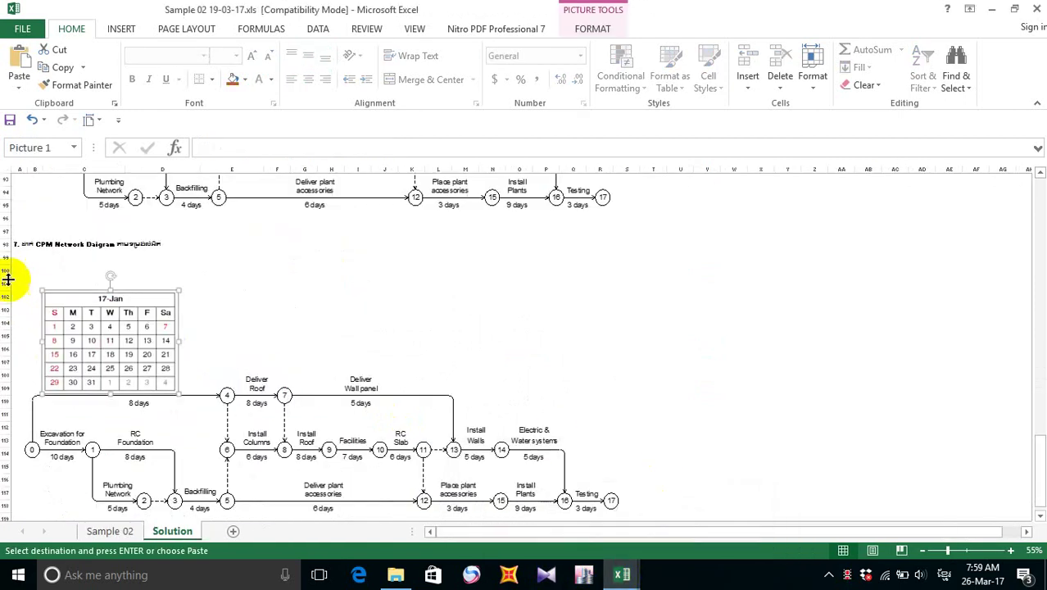
pyautogui.click(23, 258)
pyautogui.click(33, 257)
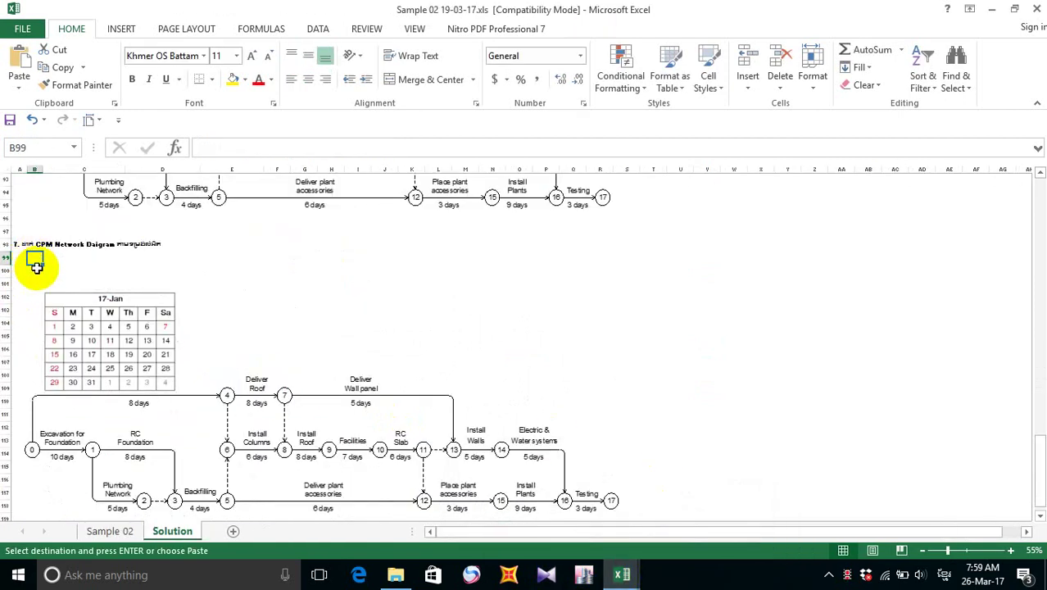
pyautogui.hotkey('ctrl', 'v')
pyautogui.click(330, 283)
pyautogui.scroll(-2, 341, 295)
pyautogui.scroll(-1, 341, 295)
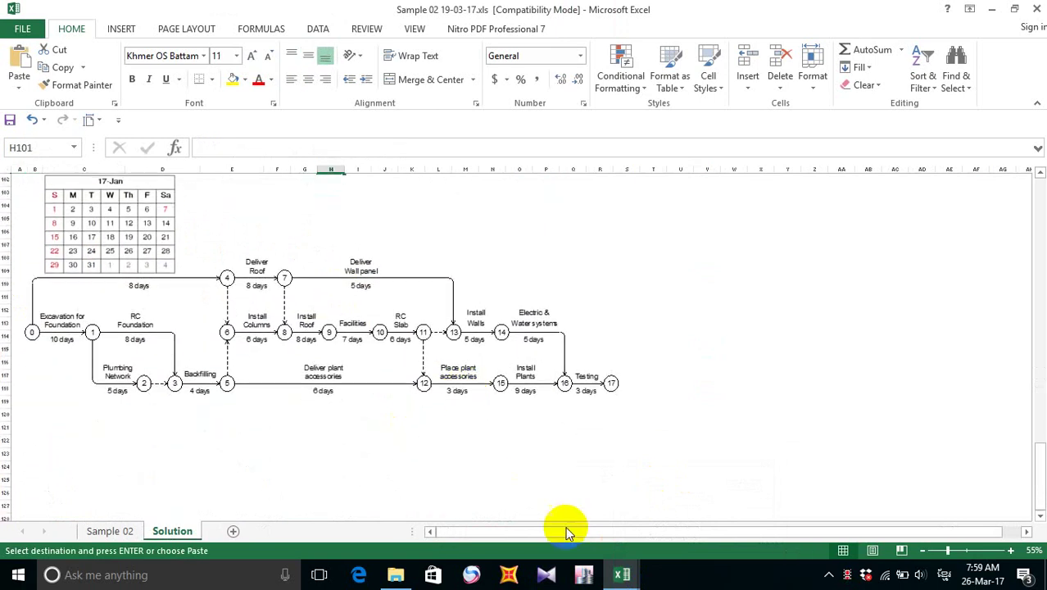
pyautogui.moveTo(620, 574)
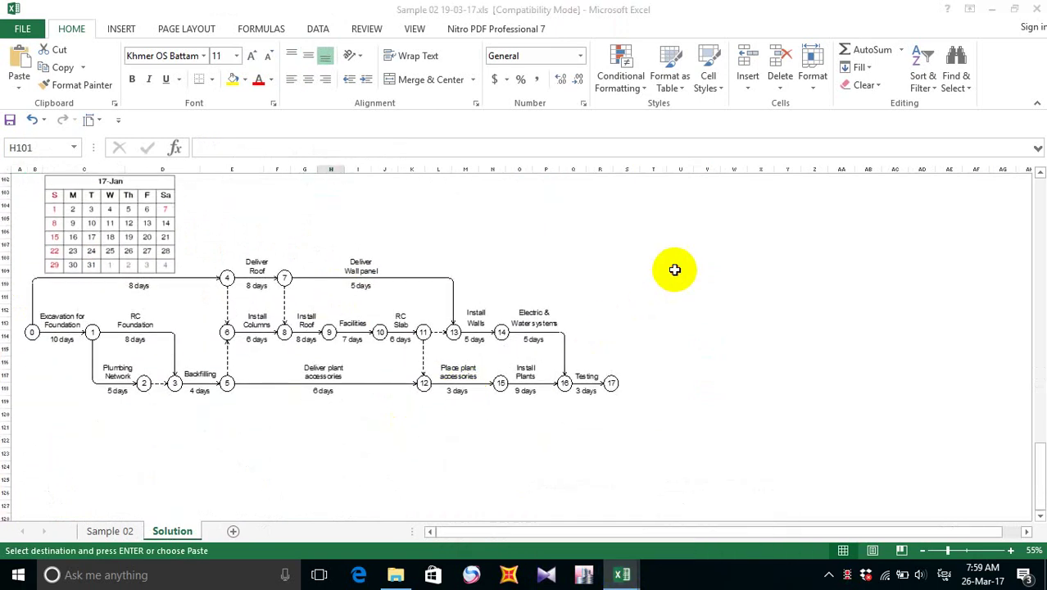
pyautogui.click(7, 122)
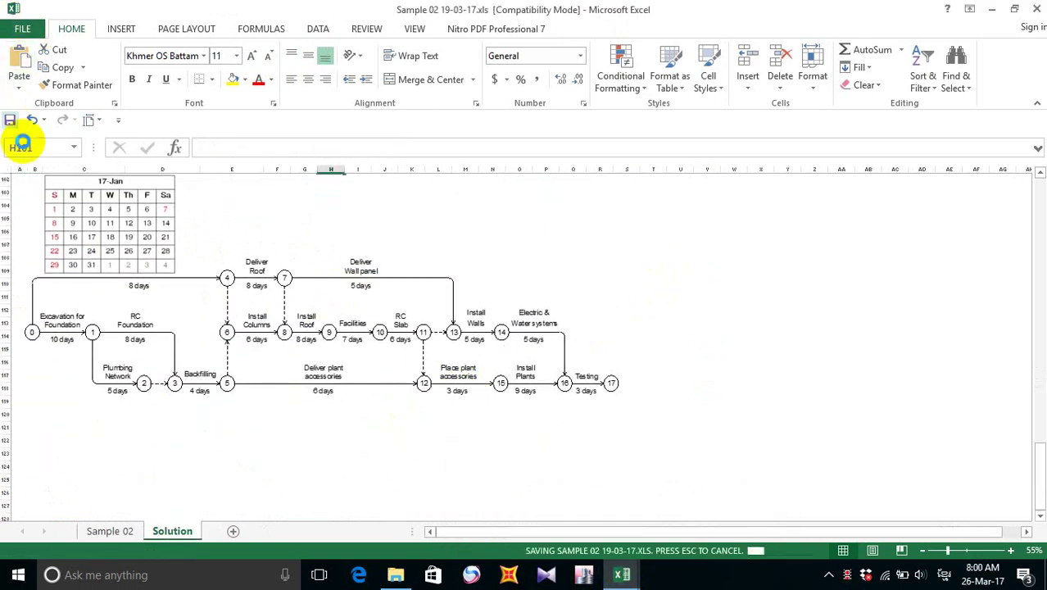
# - Copy section 10's node legend with its Notices from Sample 1 and paste it at cell C122 beneath Sample 02's CPM diagram
pyautogui.click(622, 574)
pyautogui.click(565, 520)
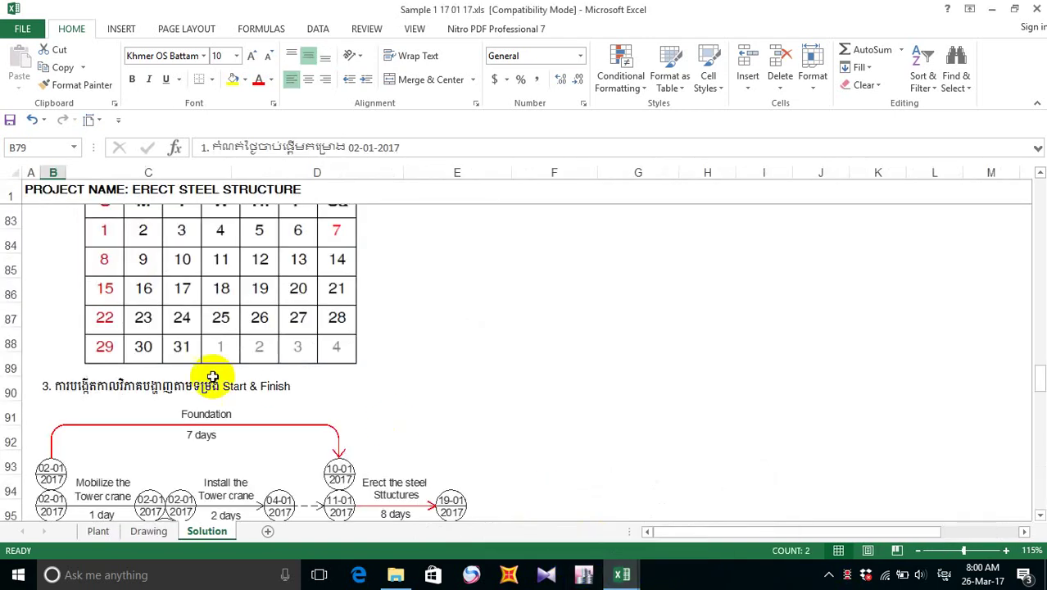
pyautogui.scroll(2, 179, 378)
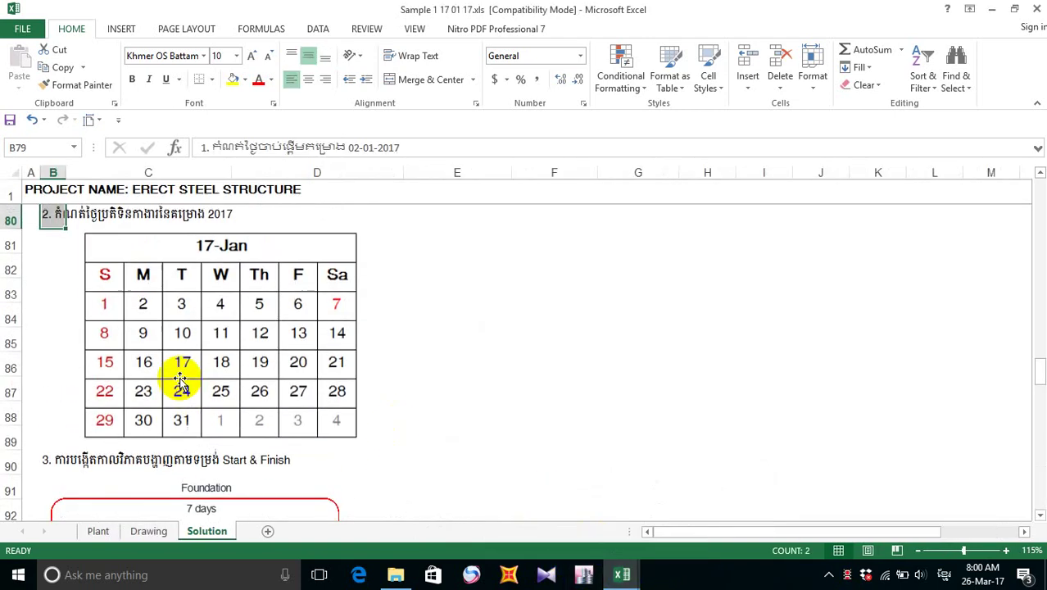
pyautogui.scroll(-3, 181, 382)
pyautogui.scroll(-5, 181, 382)
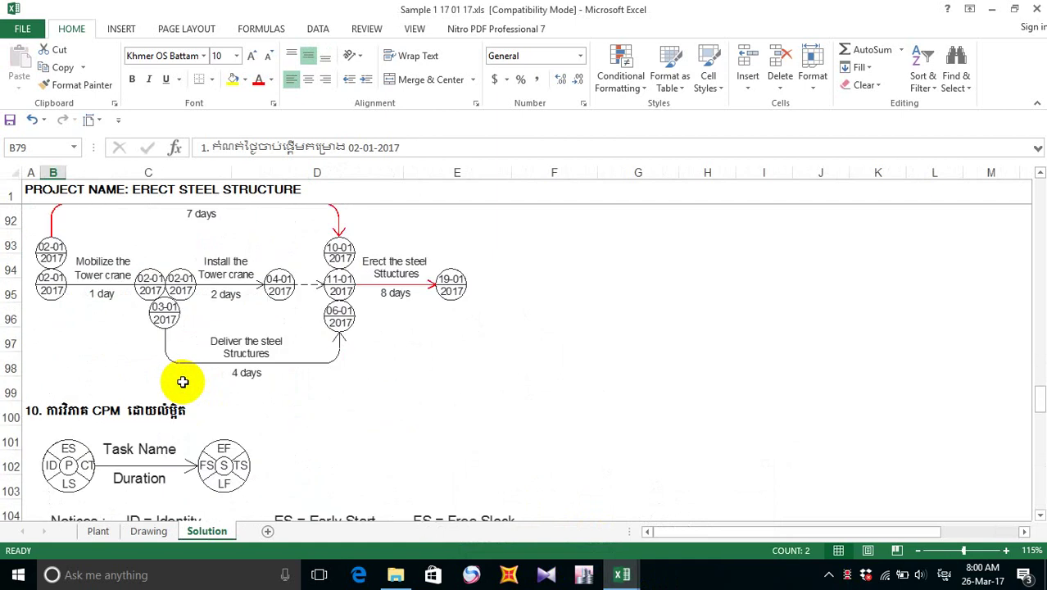
pyautogui.click(188, 340)
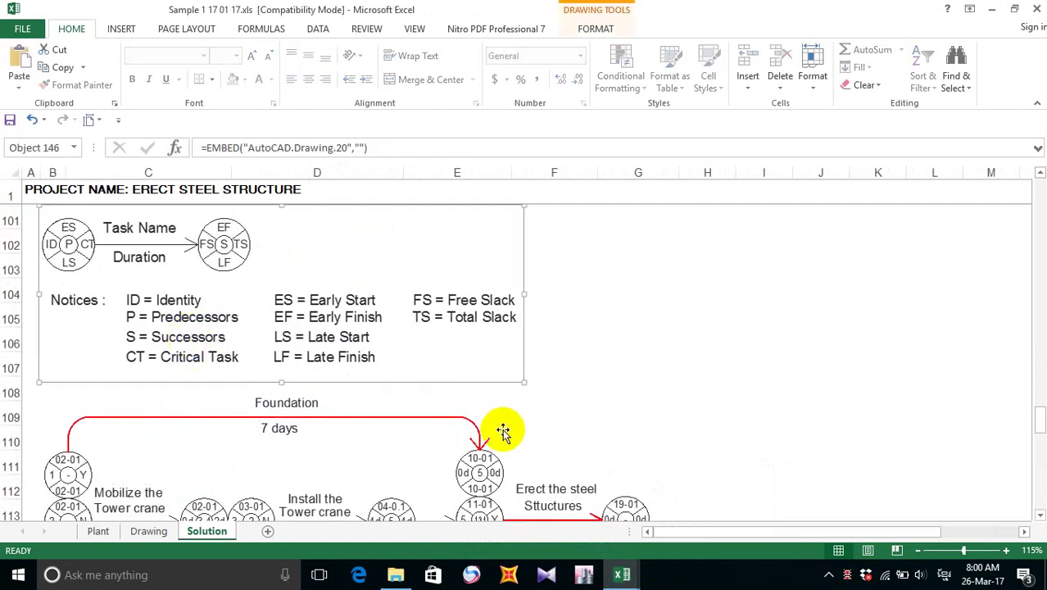
pyautogui.moveTo(623, 573)
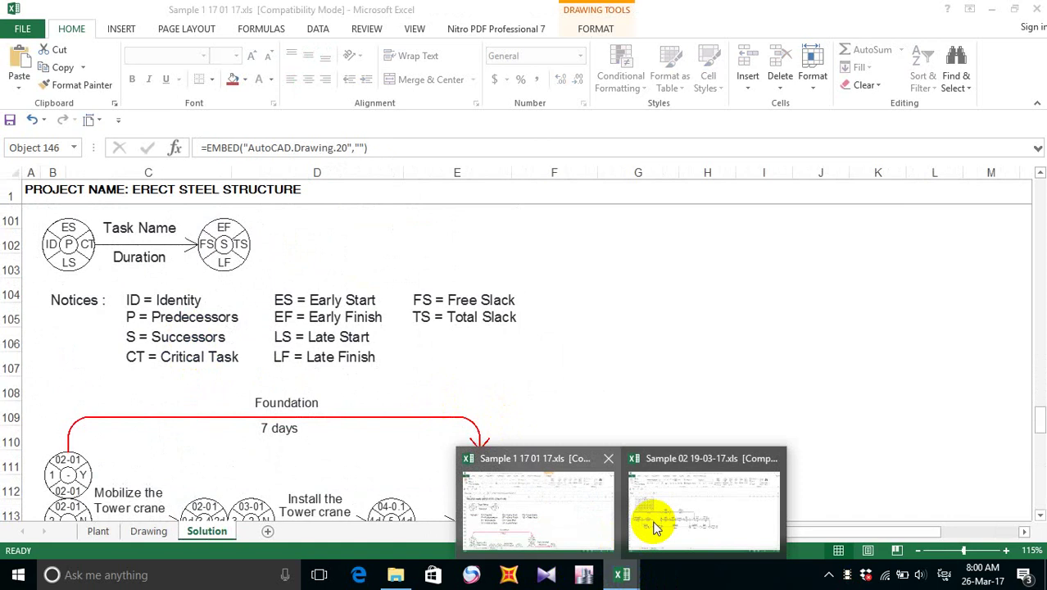
pyautogui.click(703, 510)
pyautogui.click(70, 449)
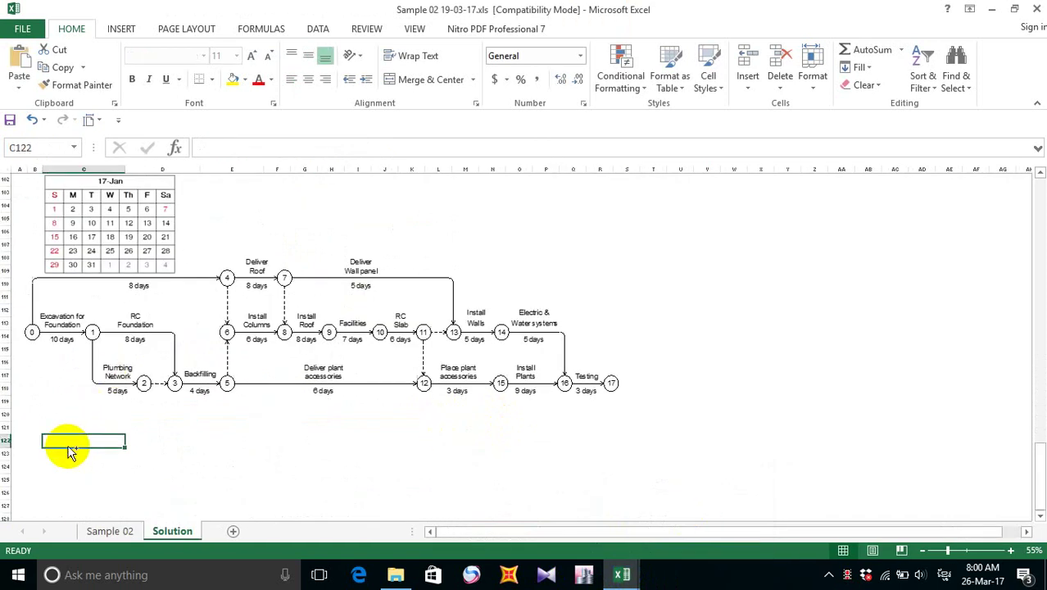
pyautogui.hotkey('ctrl', 'v')
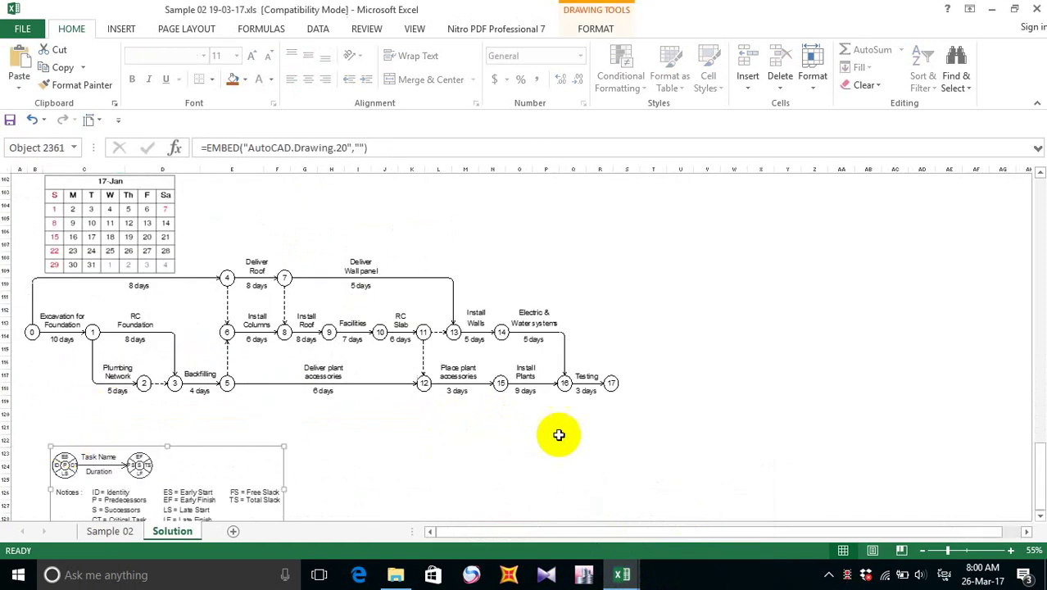
# - Save Sample 02 19-03-17.xls and review section 7's notes, calendar and CPM diagram
pyautogui.click(787, 376)
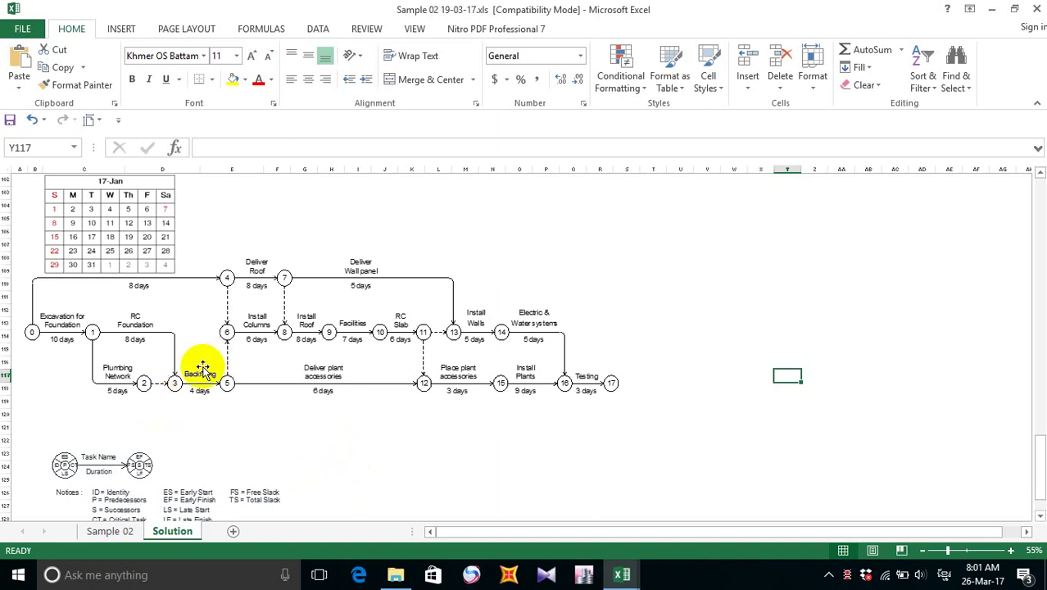
pyautogui.click(10, 120)
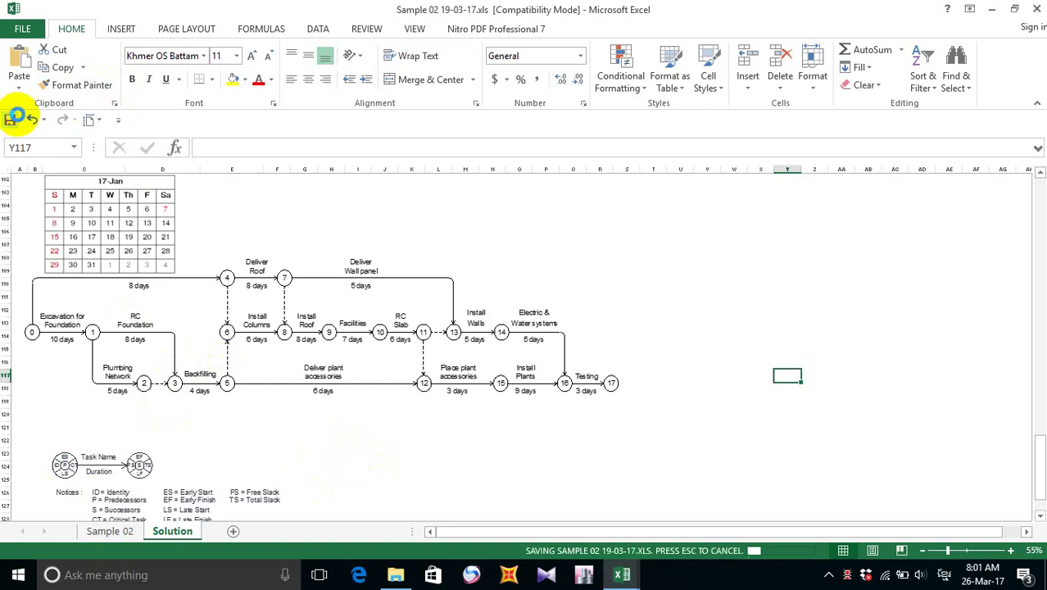
pyautogui.scroll(2, 349, 365)
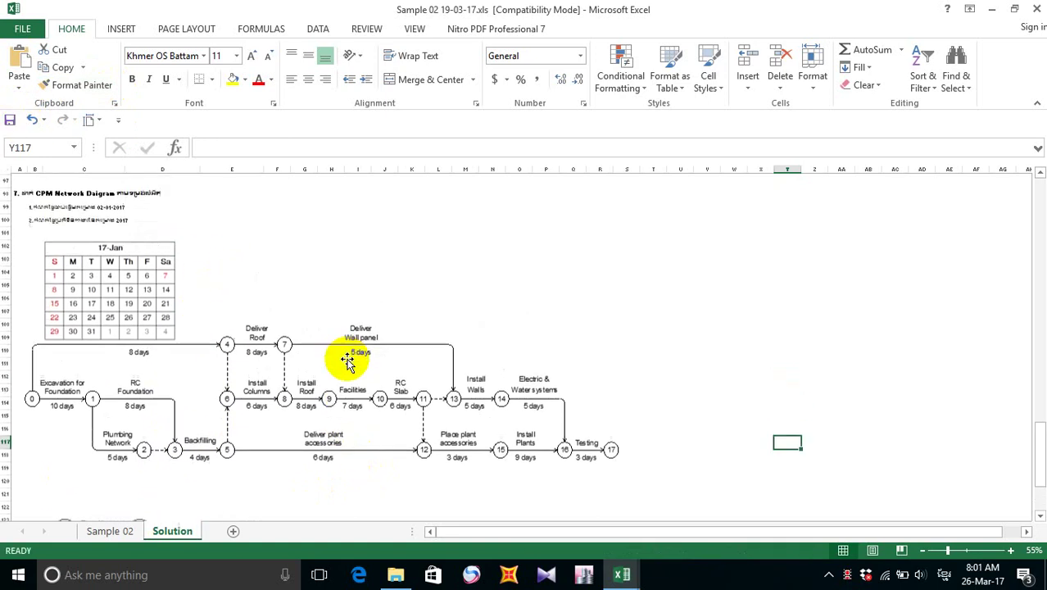
pyautogui.scroll(1, 348, 365)
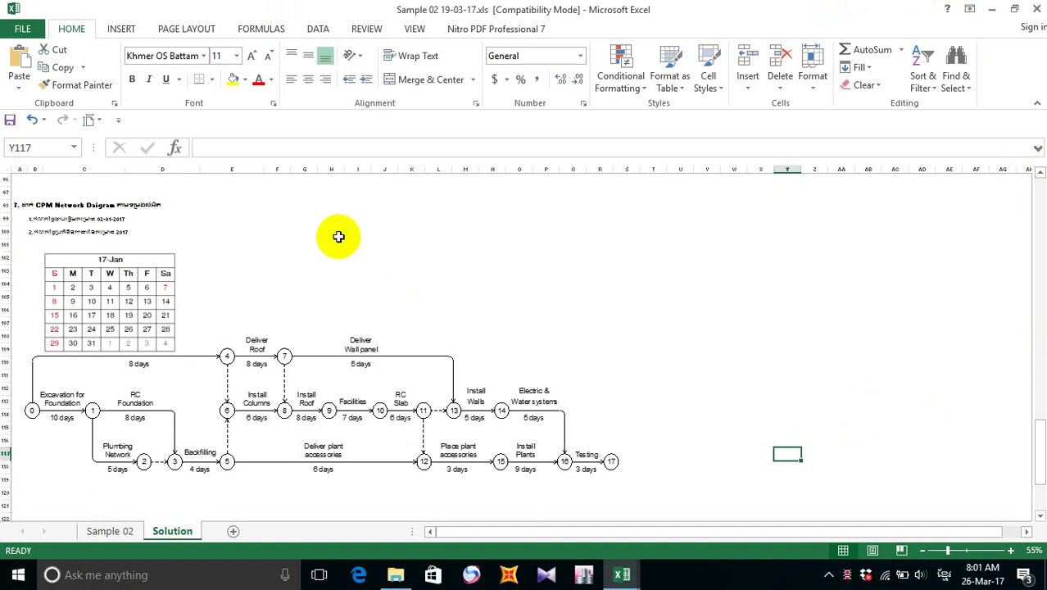
# - Nudge the 17-Jan calendar picture upward until it clears the Column activity at the top of section 7's CPM diagram
pyautogui.click(158, 286)
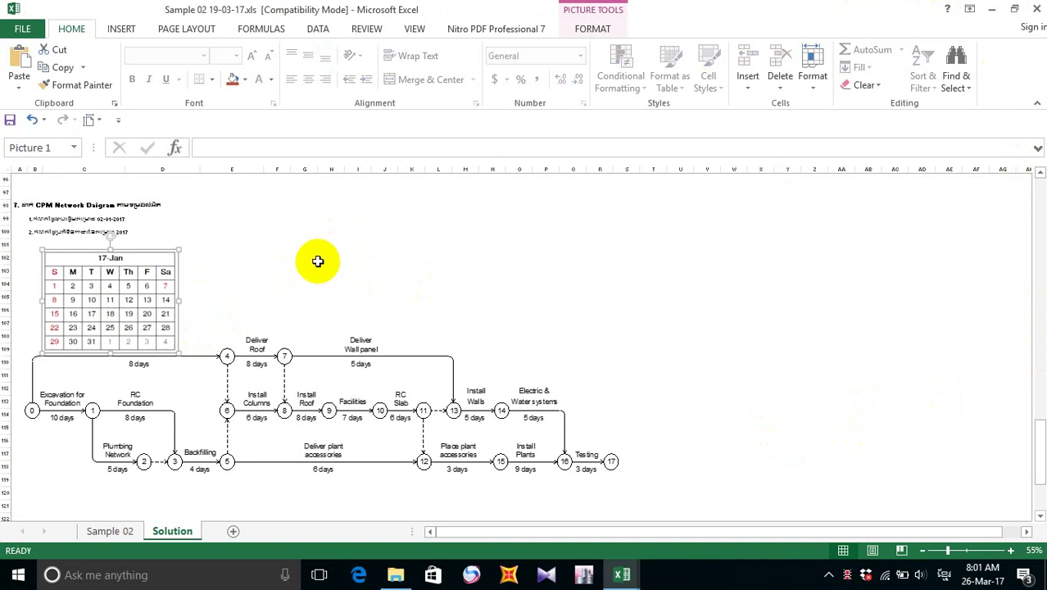
pyautogui.click(255, 247)
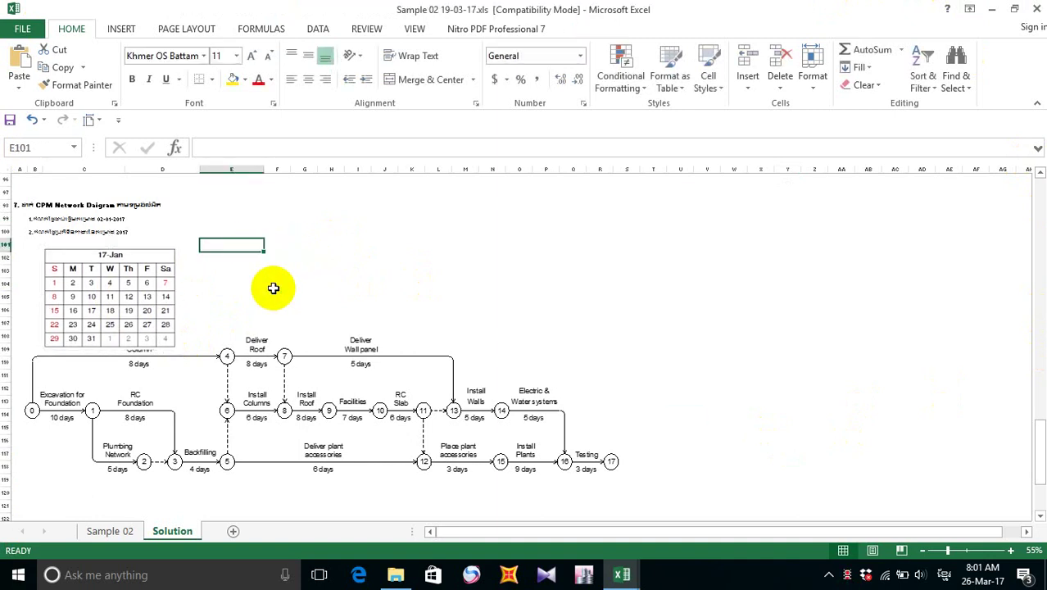
pyautogui.scroll(-1, 164, 300)
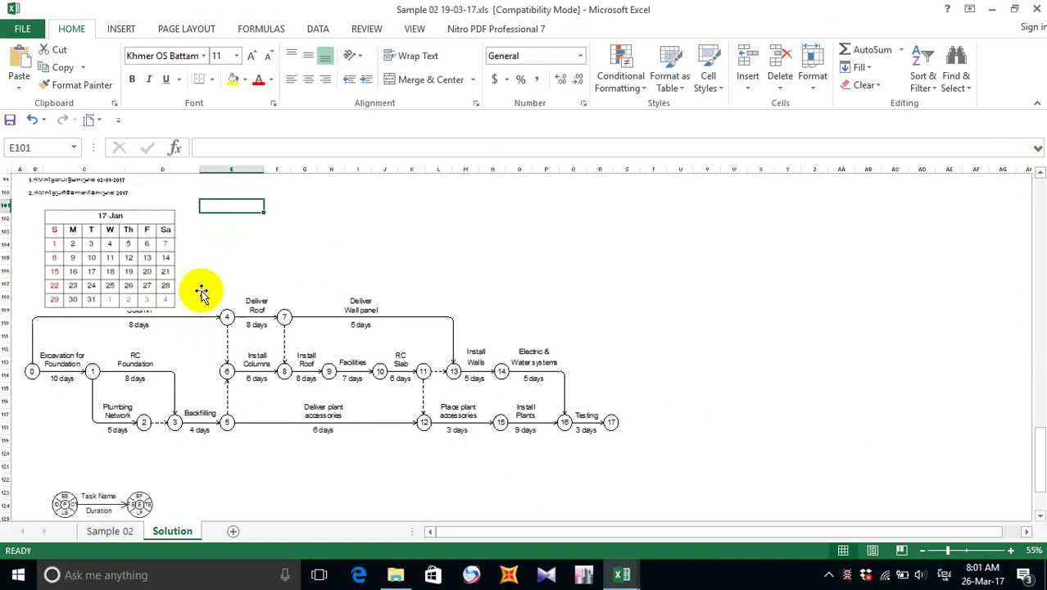
pyautogui.click(168, 254)
pyautogui.press('Up')
pyautogui.press('Up')
pyautogui.press('Up')
pyautogui.press('Up')
pyautogui.press('Up')
pyautogui.press('Up')
pyautogui.press('Up')
pyautogui.press('Up')
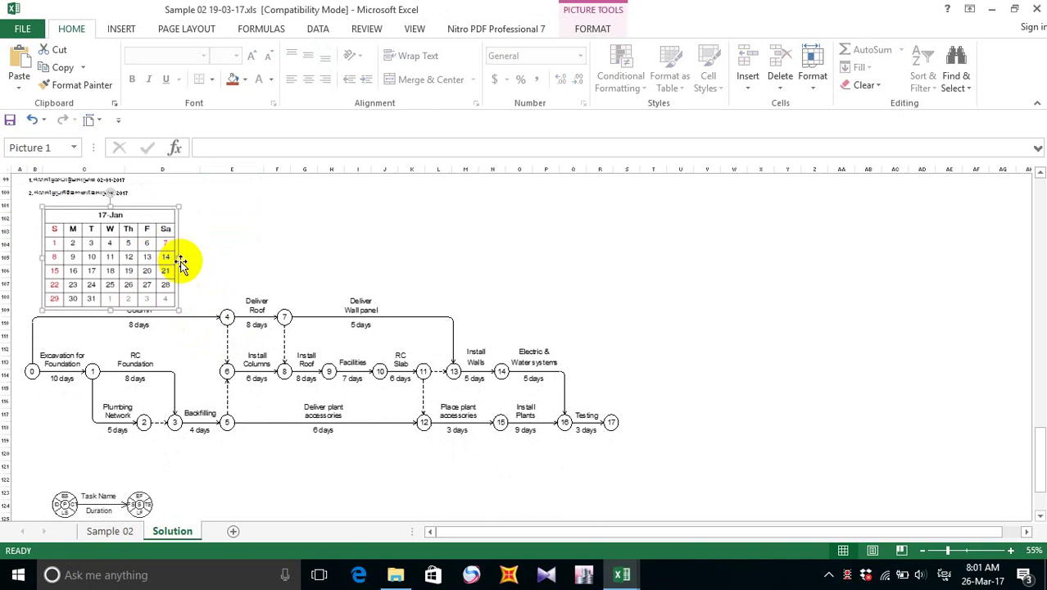
pyautogui.click(230, 249)
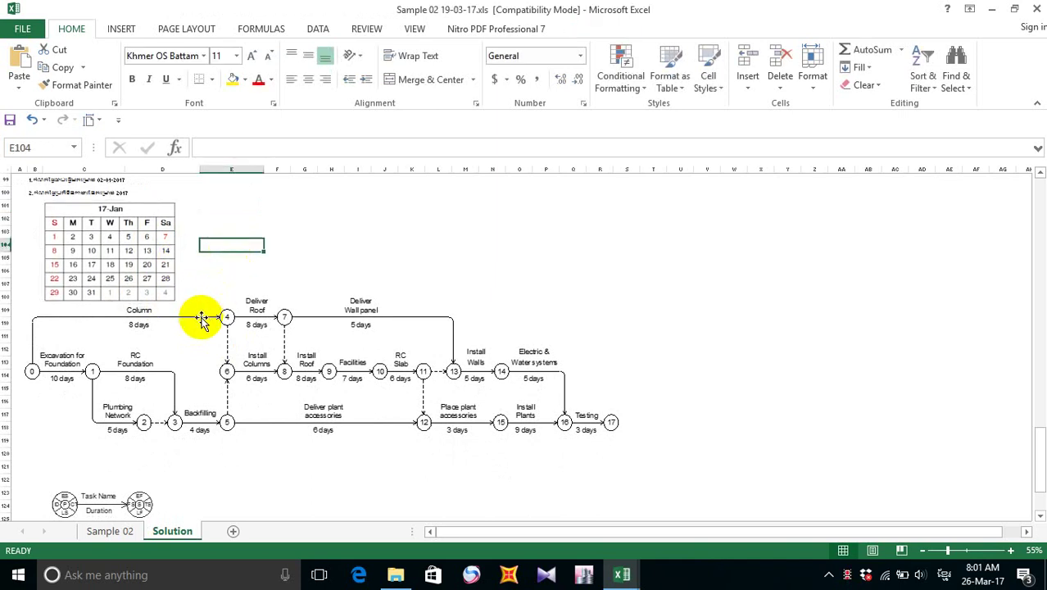
# - Save Sample 02 19-03-17.xls and close the Sample 1 17 01 17.xls workbook
pyautogui.scroll(-2, 250, 291)
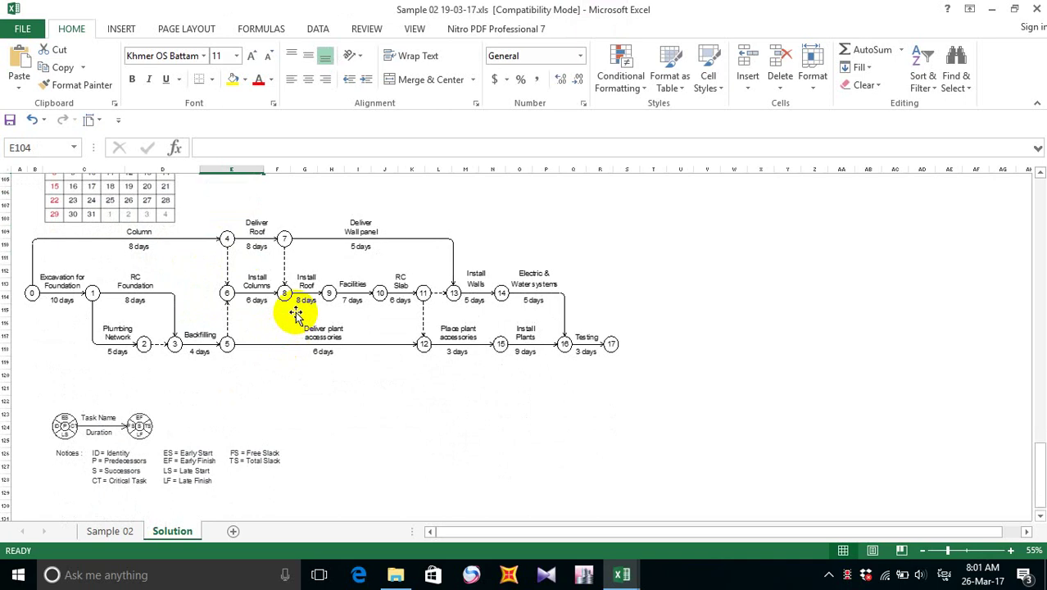
pyautogui.click(10, 119)
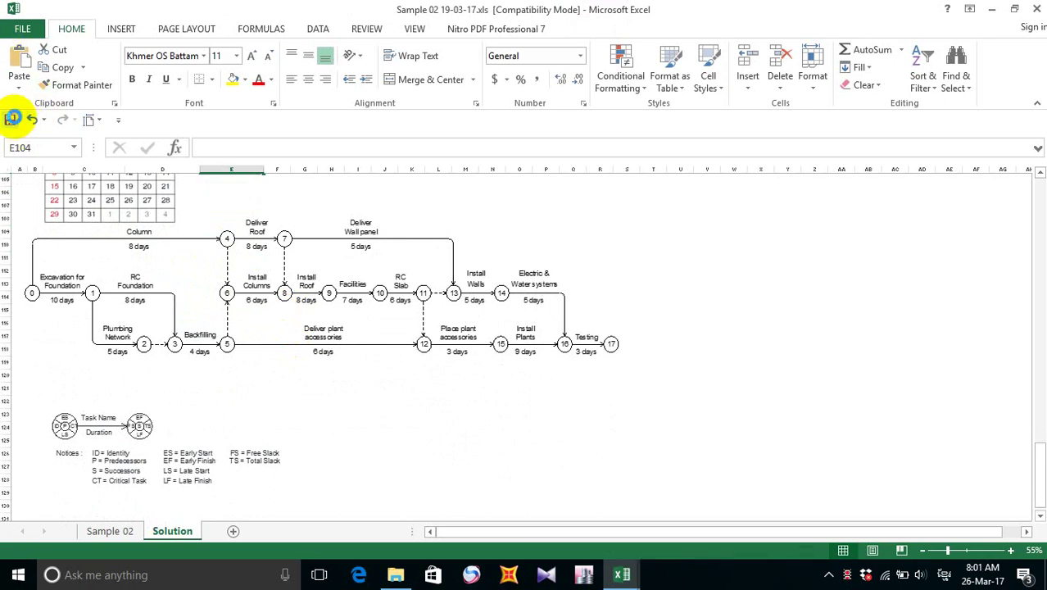
pyautogui.scroll(-3, 306, 371)
pyautogui.scroll(-2, 306, 371)
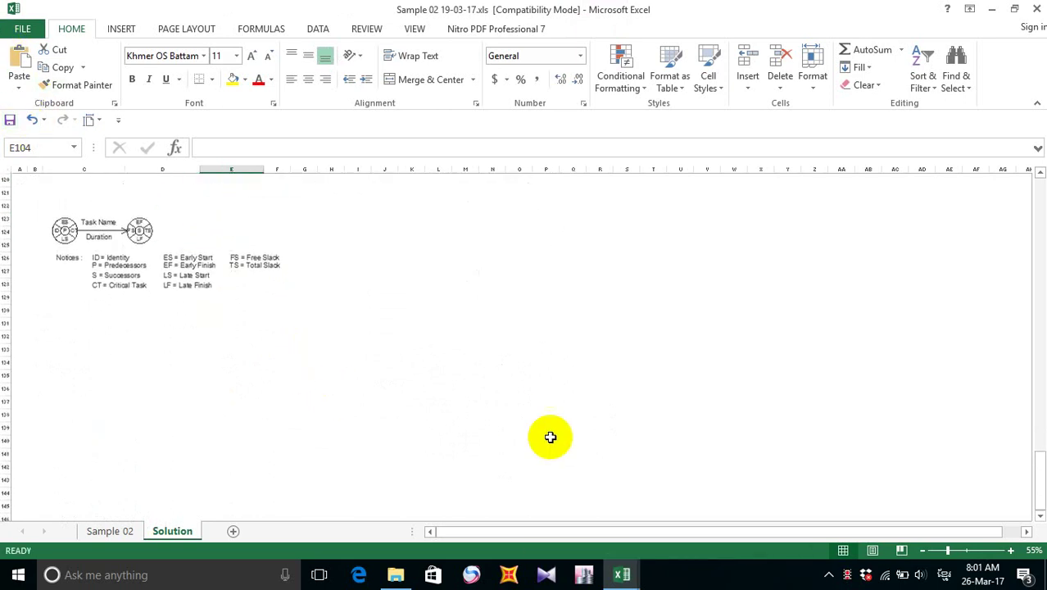
pyautogui.moveTo(620, 579)
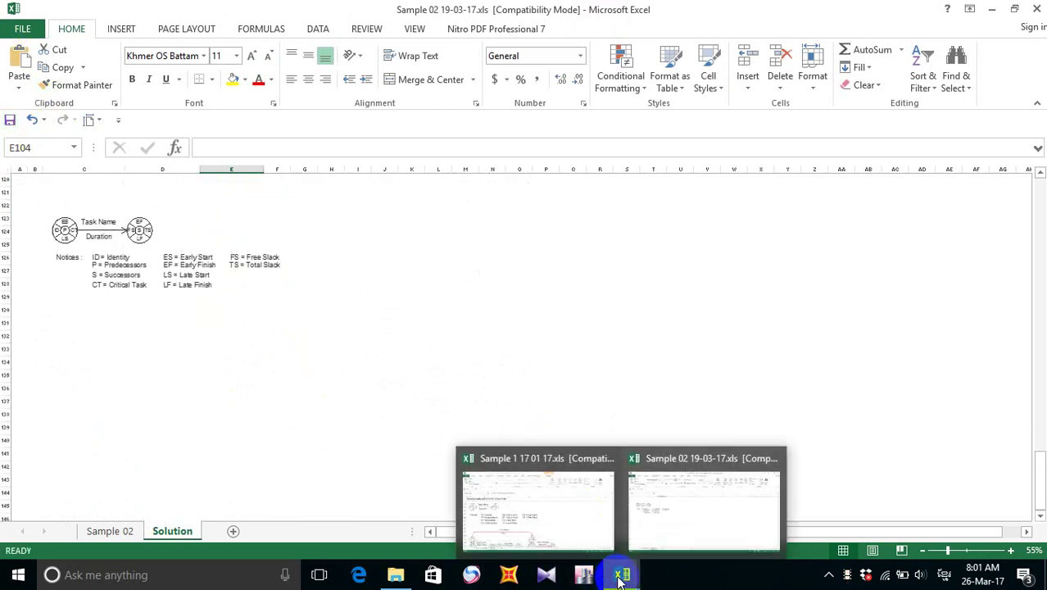
pyautogui.click(573, 513)
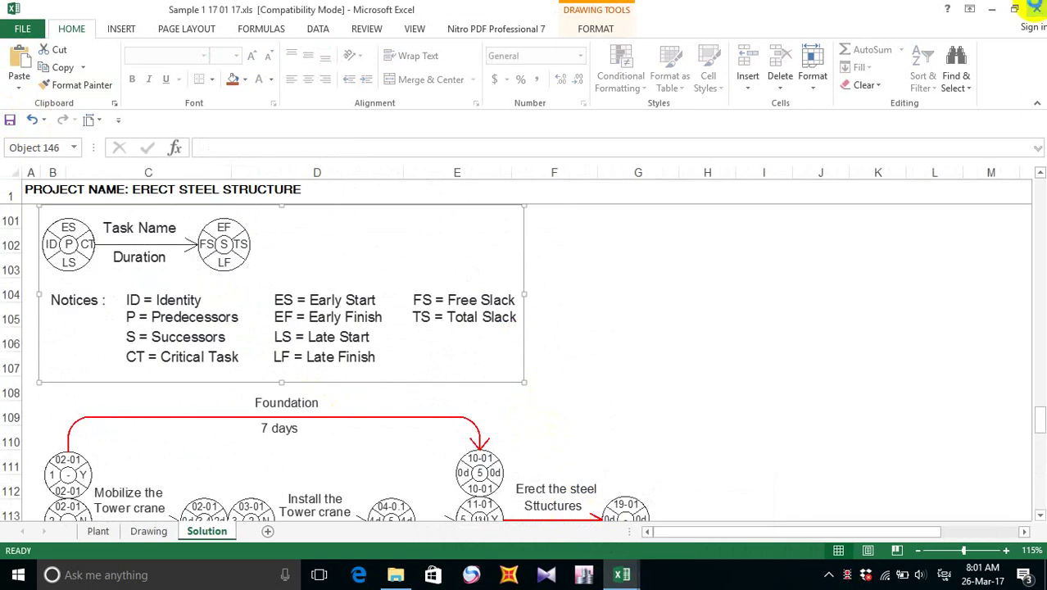
pyautogui.click(1036, 5)
# - Open section 7's embedded CPM network diagram in AutoCAD for editing
pyautogui.scroll(6, 299, 380)
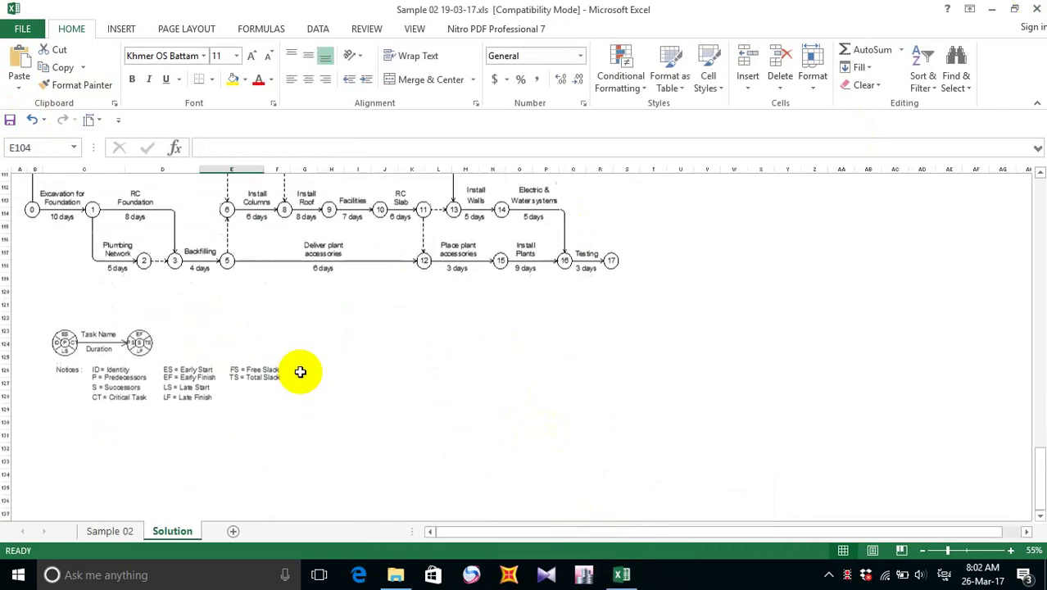
pyautogui.scroll(3, 598, 465)
pyautogui.scroll(-5, 598, 465)
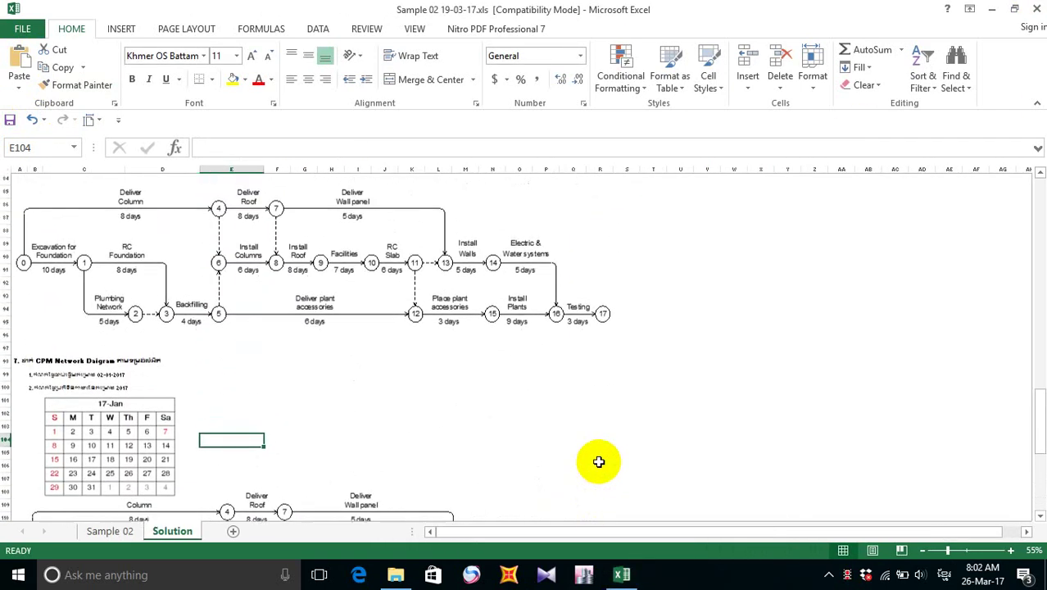
pyautogui.scroll(-2, 598, 462)
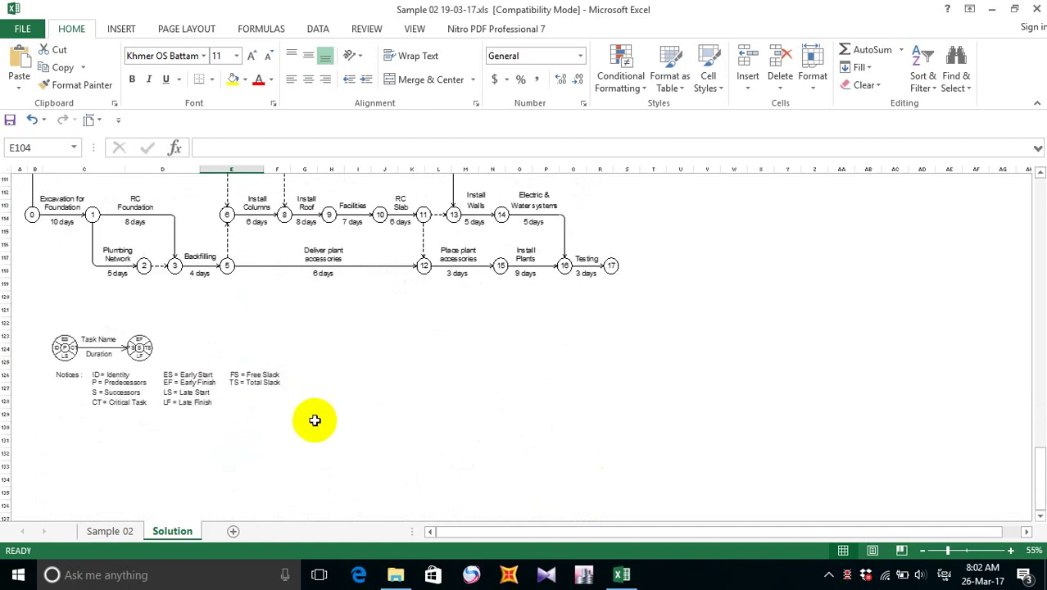
pyautogui.scroll(5, 280, 385)
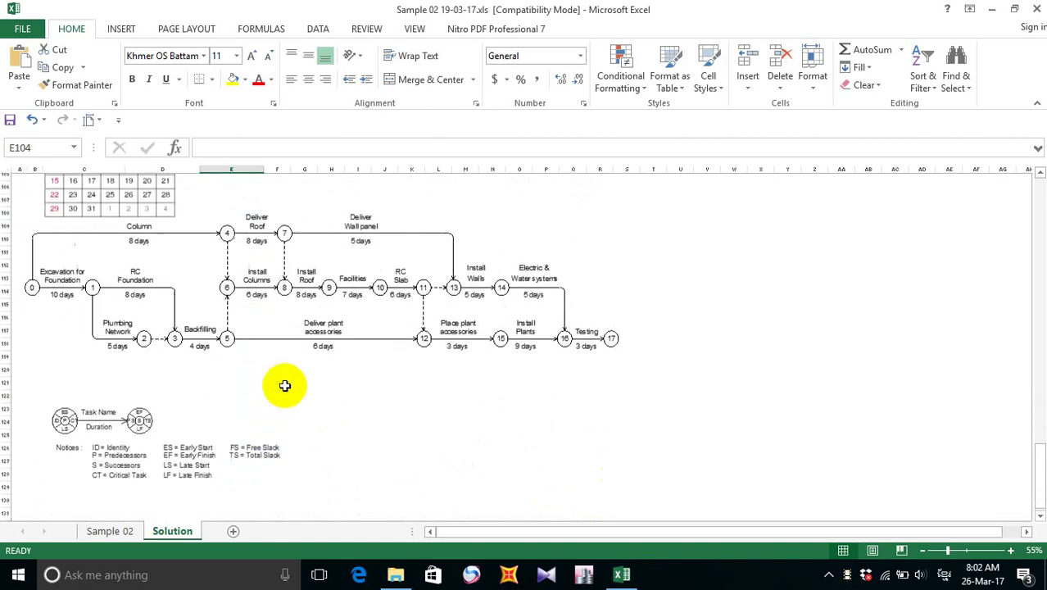
pyautogui.scroll(-1, 211, 368)
pyautogui.click(280, 323)
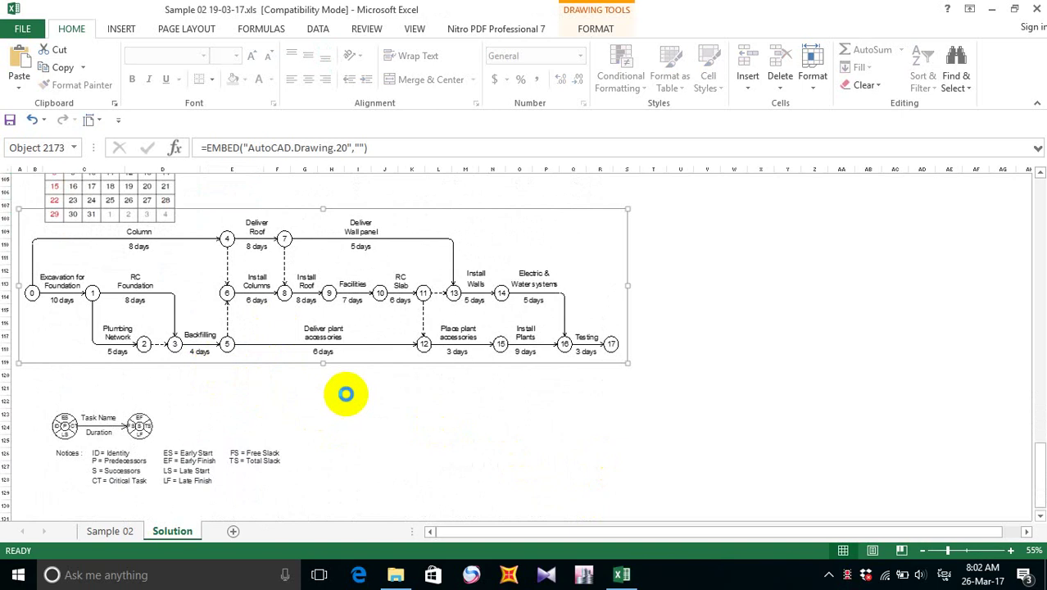
pyautogui.doubleClick(346, 394)
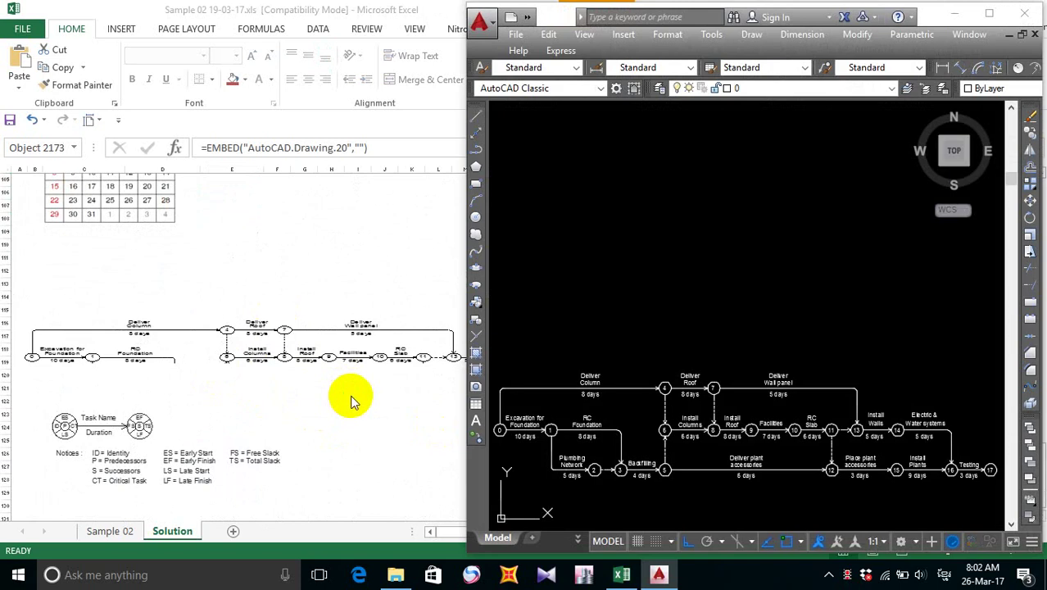
# - Open the embedded node legend beneath section 7's CPM diagram in AutoCAD and maximize the drawing window
pyautogui.click(177, 450)
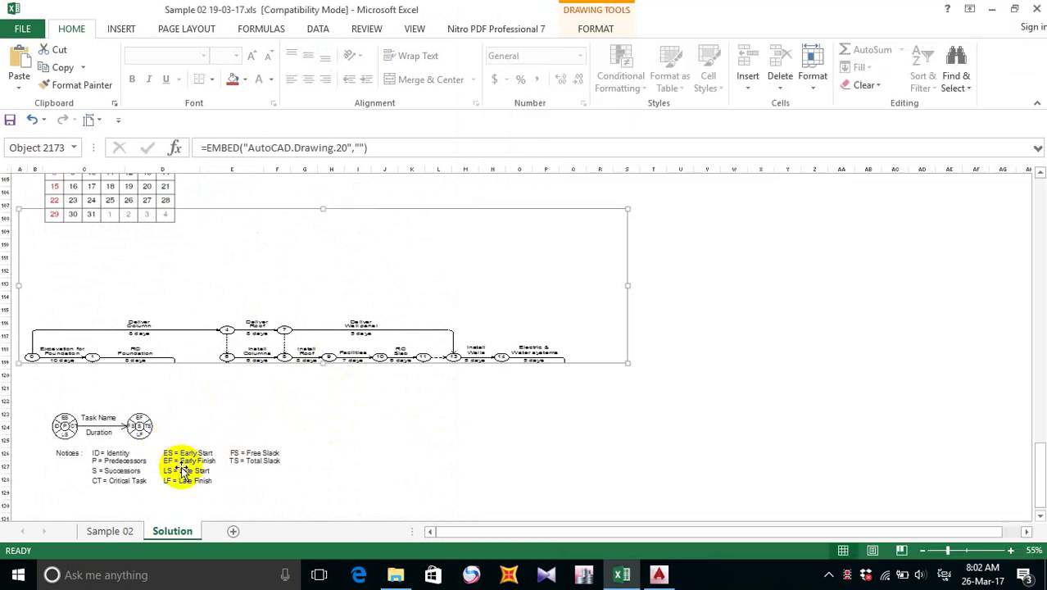
pyautogui.click(180, 467)
pyautogui.doubleClick(181, 467)
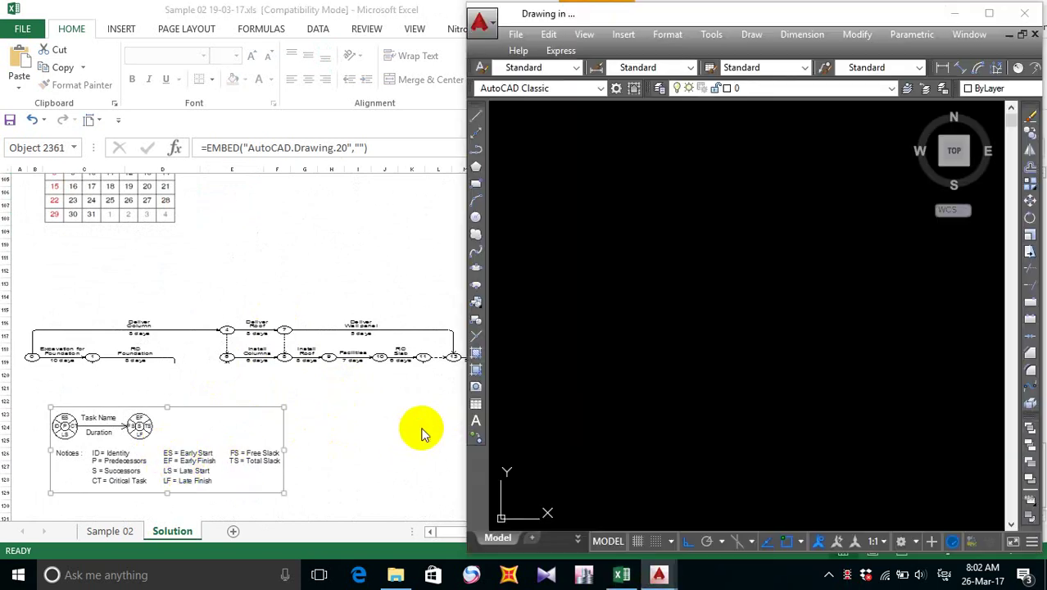
pyautogui.click(740, 290)
pyautogui.scroll(-3, 769, 286)
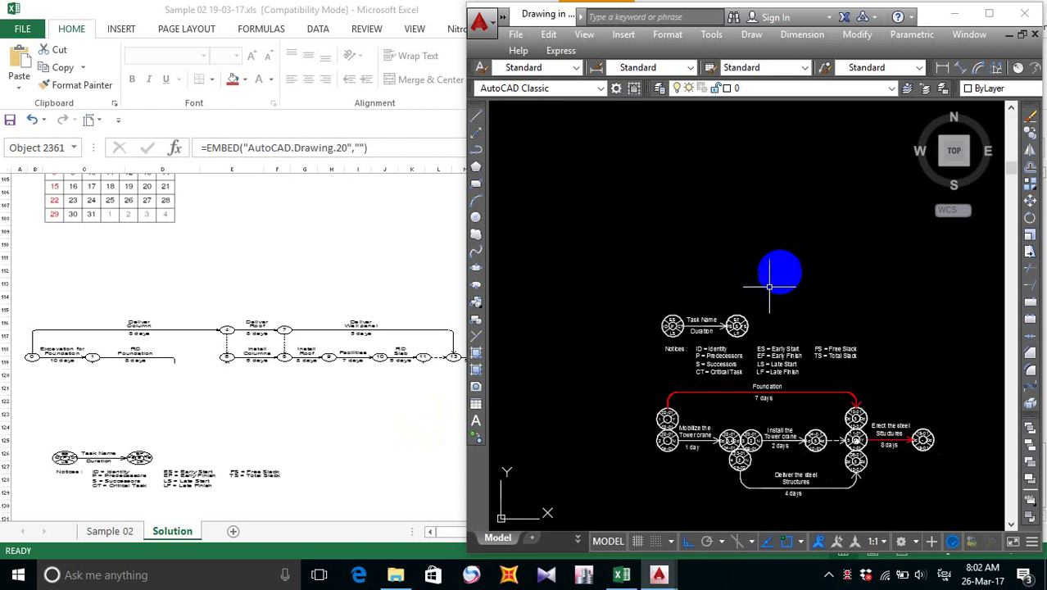
pyautogui.click(990, 16)
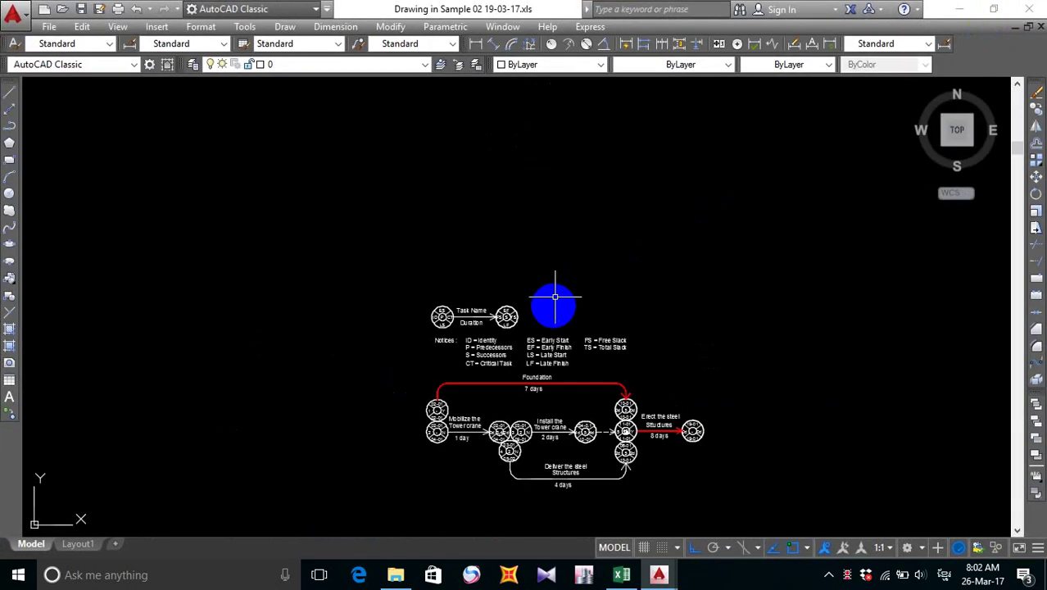
# - Copy the node legend with its Notices from its drawing and paste it above the CPM network in the diagram's drawing
pyautogui.click(386, 261)
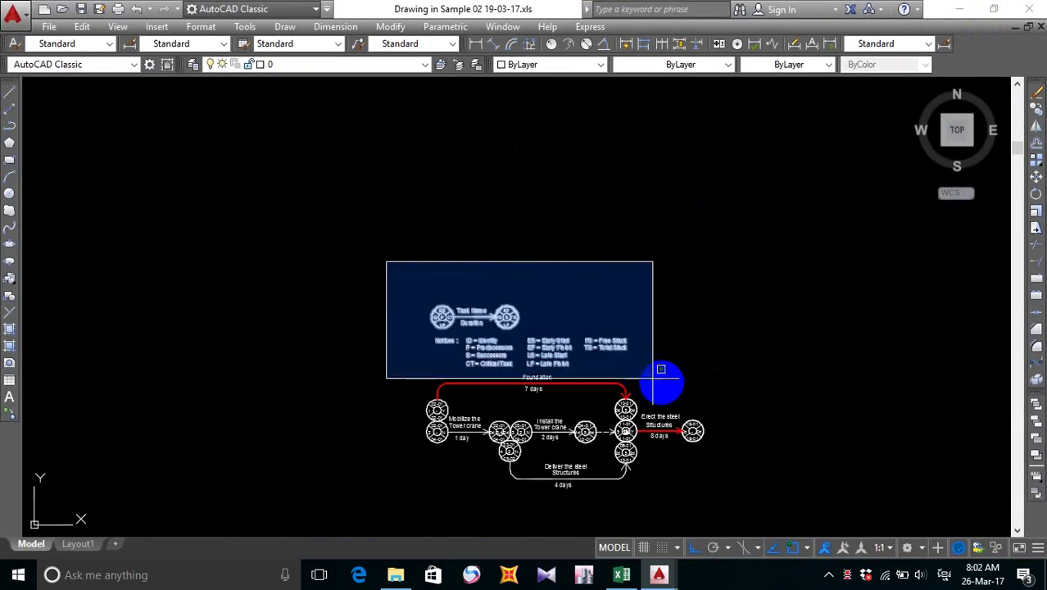
pyautogui.click(680, 371)
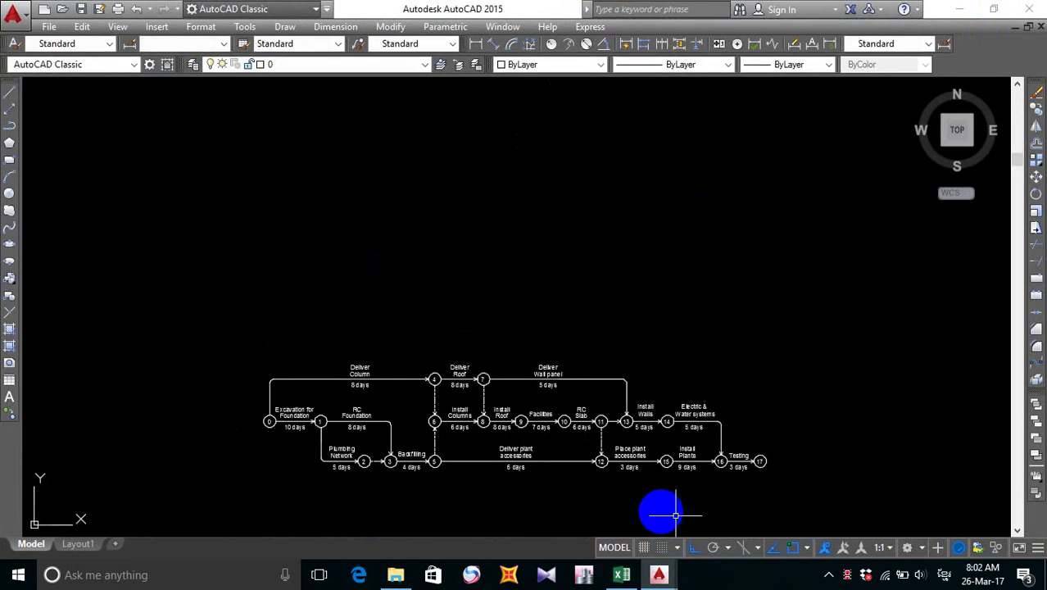
pyautogui.hotkey('ctrl', 'v')
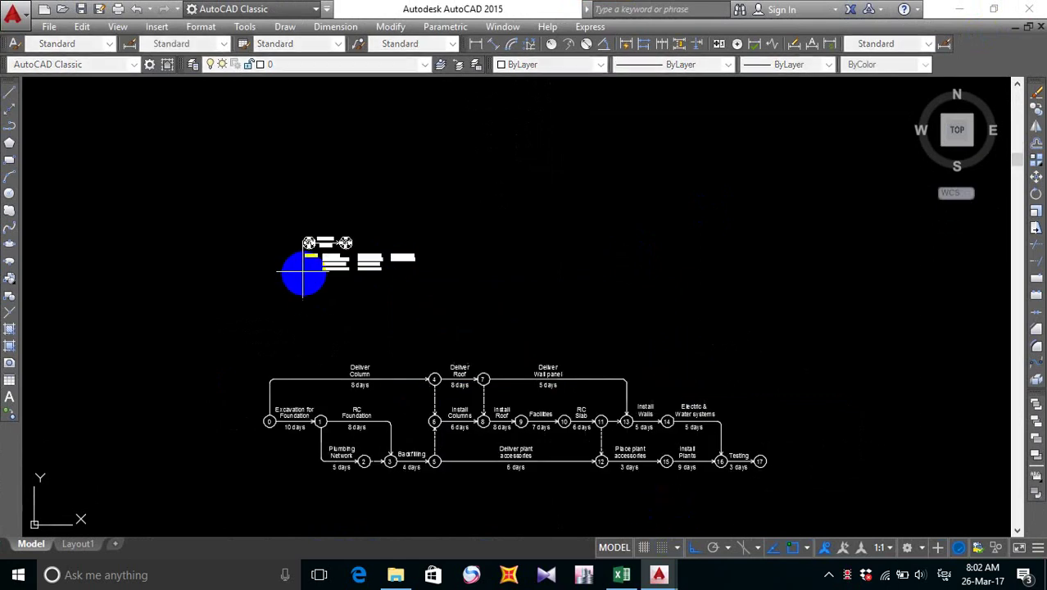
pyautogui.click(284, 320)
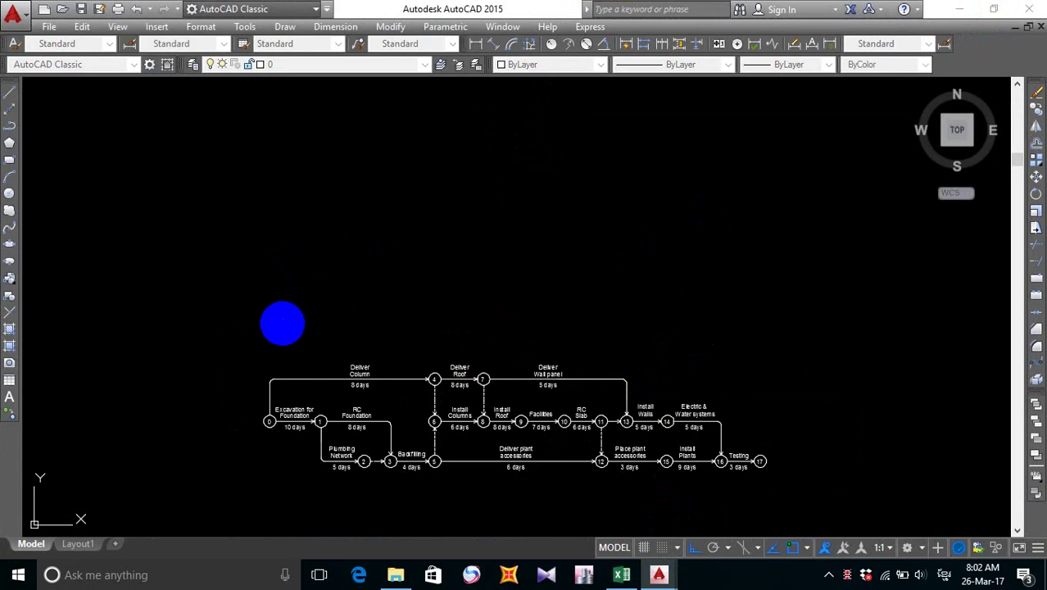
pyautogui.scroll(4, 316, 325)
pyautogui.moveTo(443, 354); pyautogui.dragTo(468, 342, button='middle')
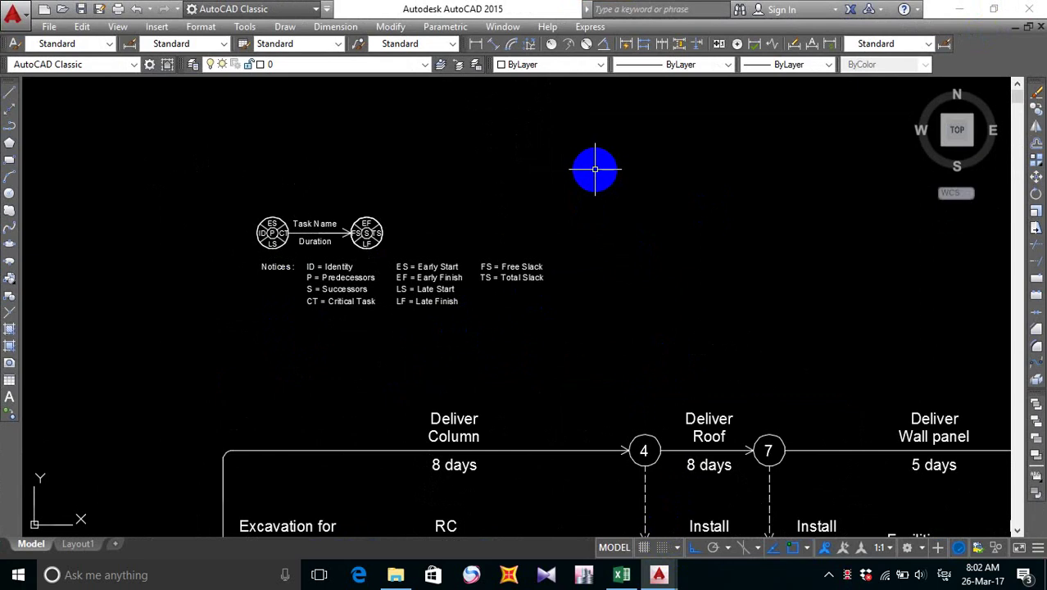
# - Show the AutoCAD command line and select the whole pasted node legend with its Notices
pyautogui.hotkey('ctrl', '9')
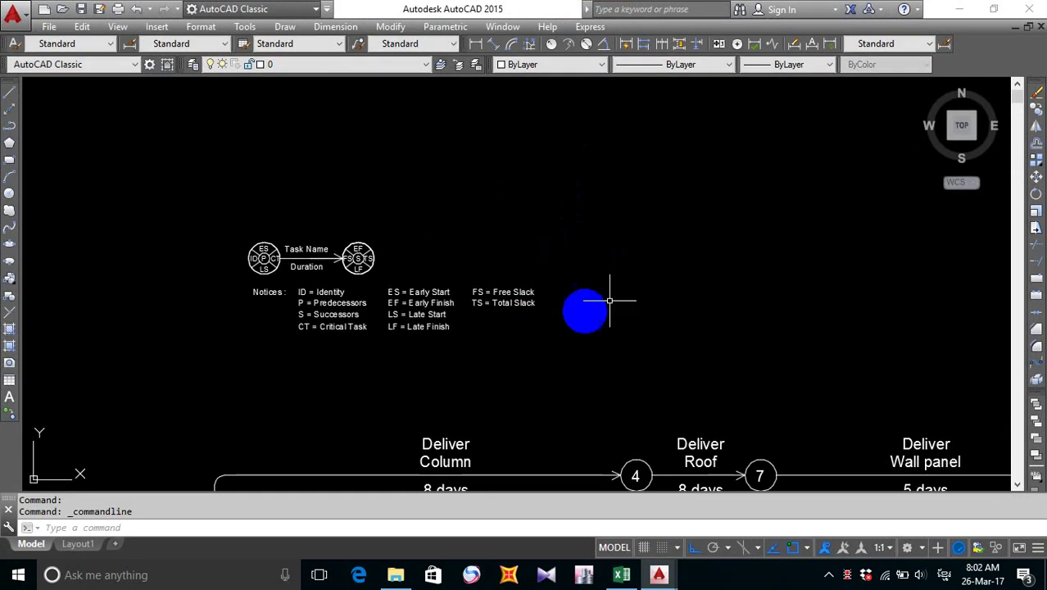
pyautogui.click(635, 130)
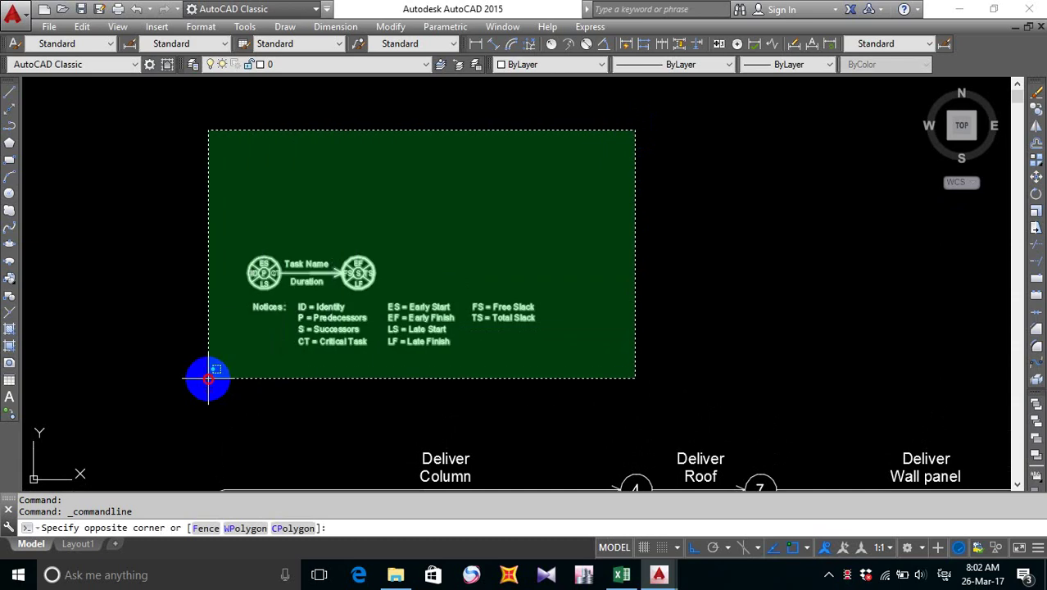
pyautogui.click(208, 378)
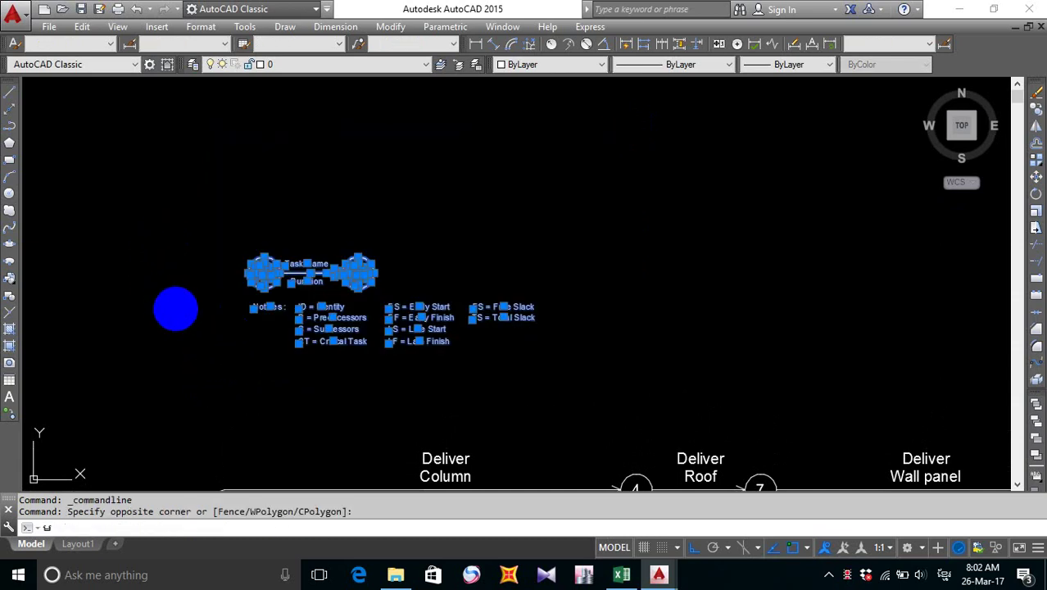
pyautogui.press('Return')
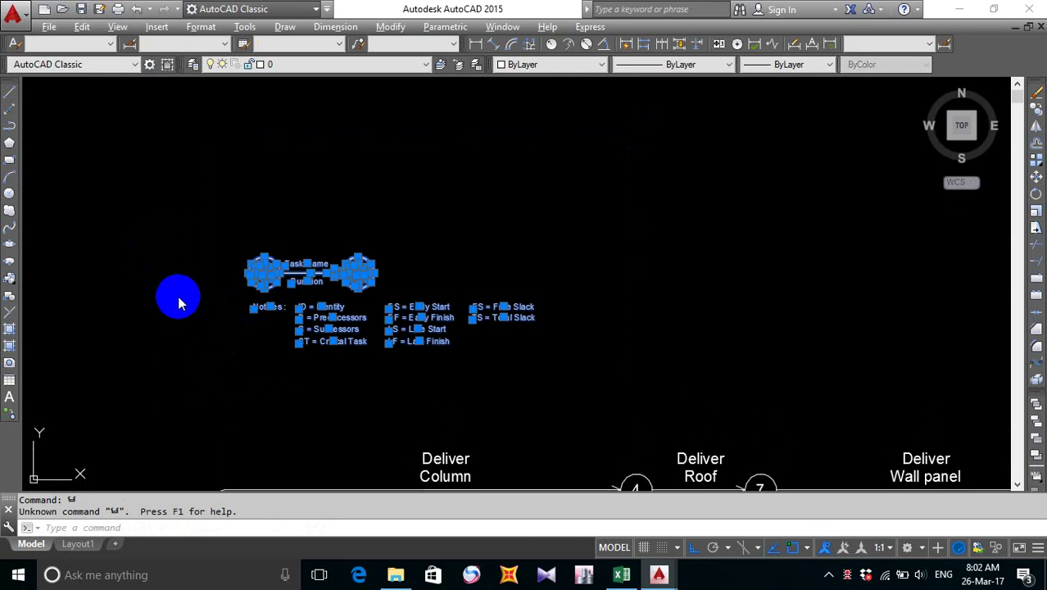
pyautogui.hotkey('alt', 'm')
pyautogui.press('Return')
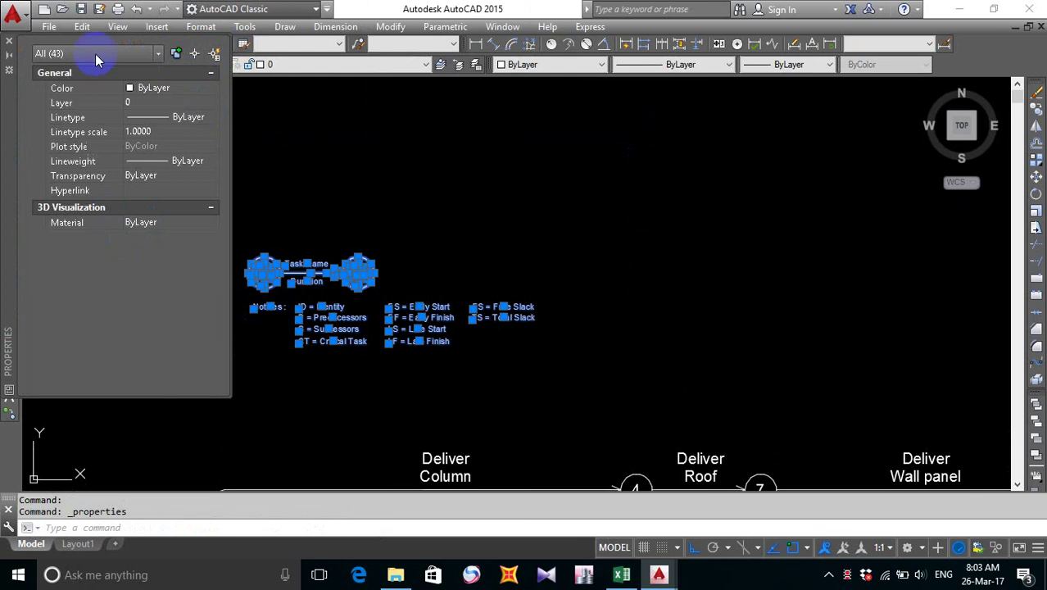
pyautogui.click(10, 42)
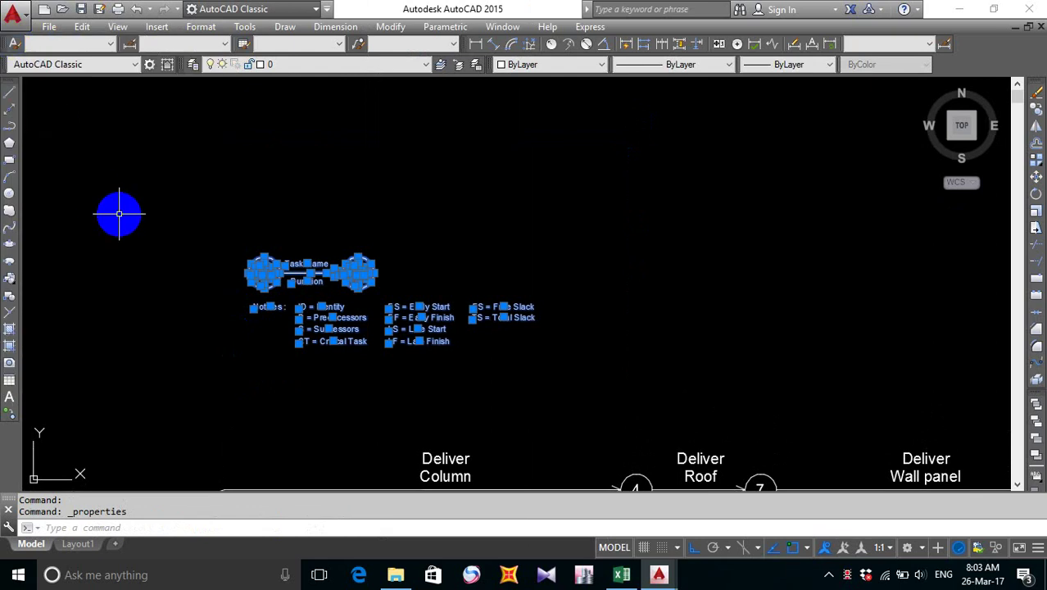
# - Move the selected node legend and Notices diagonally down and right toward the CPM network, with Ortho off
pyautogui.write('m')
pyautogui.press('Return')
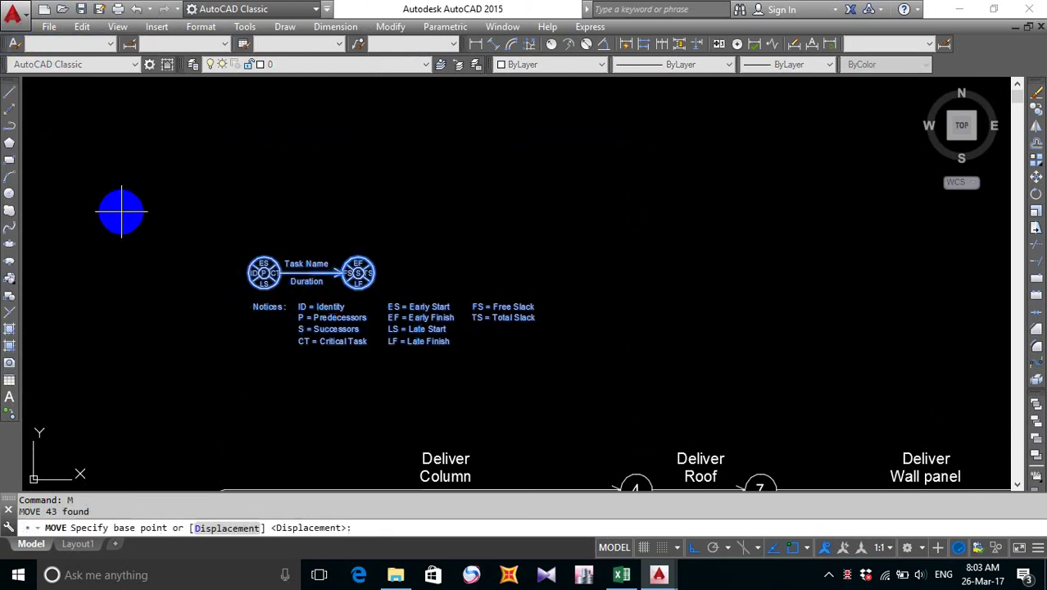
pyautogui.click(152, 262)
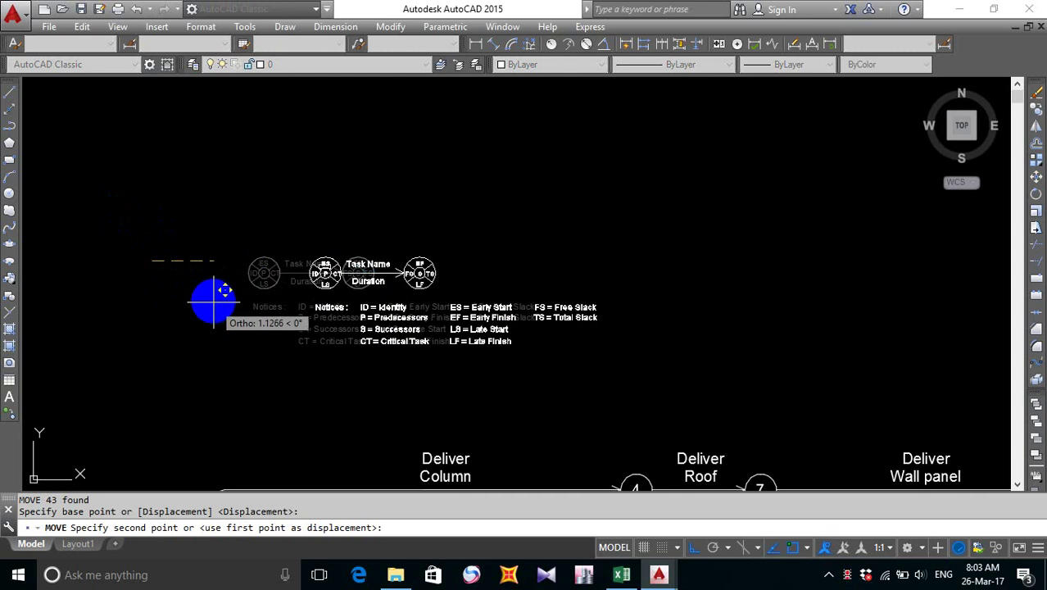
pyautogui.press('F8')
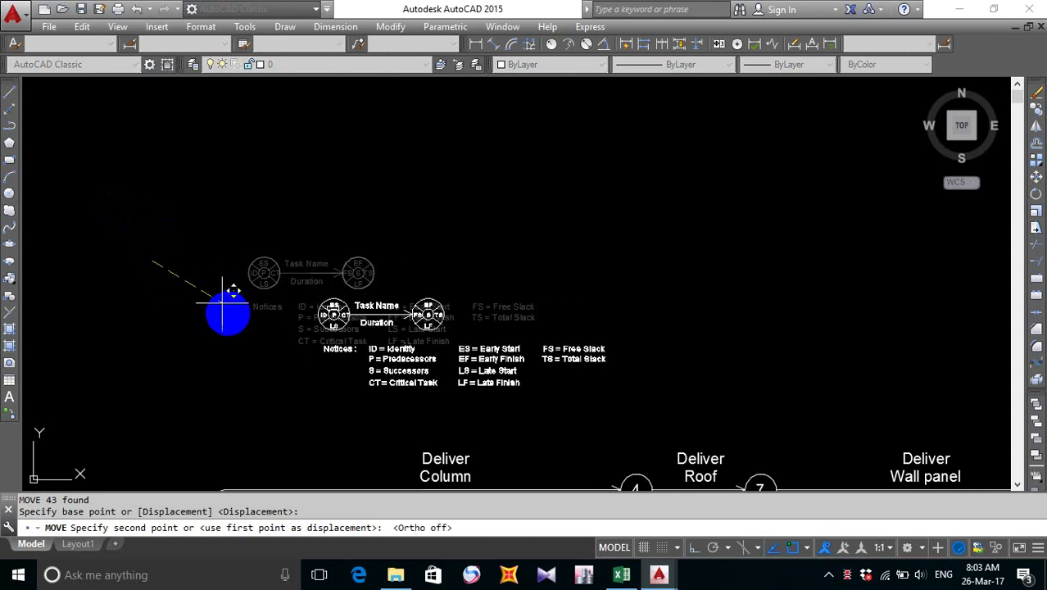
pyautogui.click(223, 301)
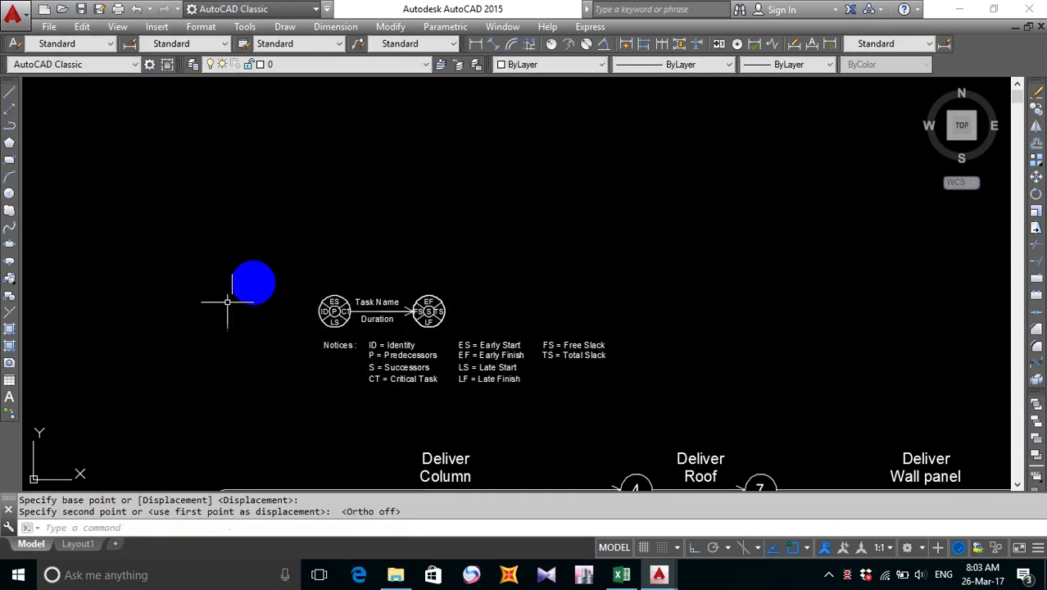
# - Copy the legend's start-node circle with its ES, ID, P, CT and LS labels onto network node 0 and save the drawing
pyautogui.scroll(-4, 264, 269)
pyautogui.scroll(4, 293, 330)
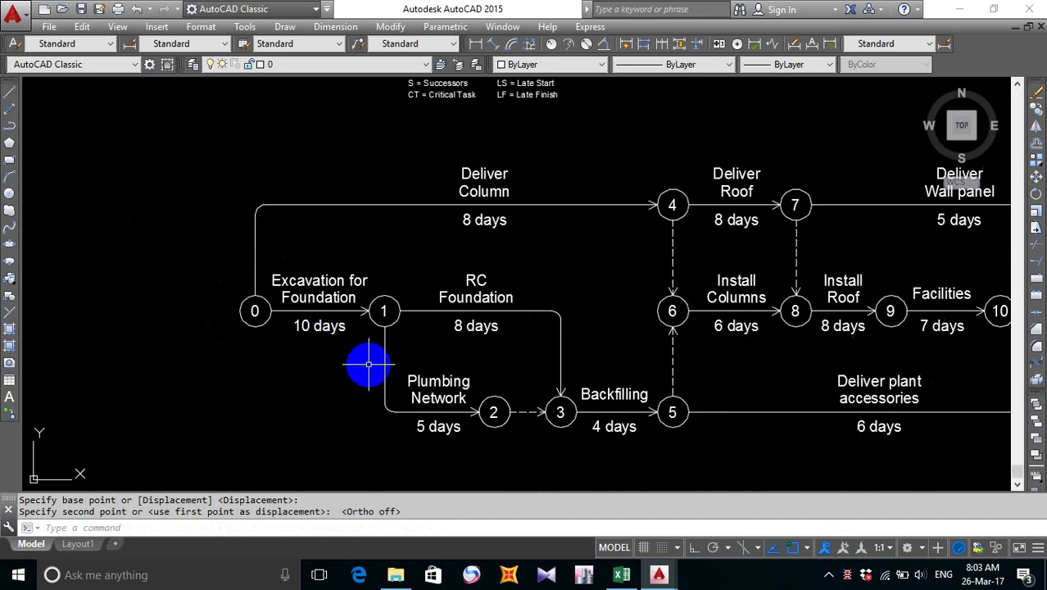
pyautogui.scroll(-2, 502, 369)
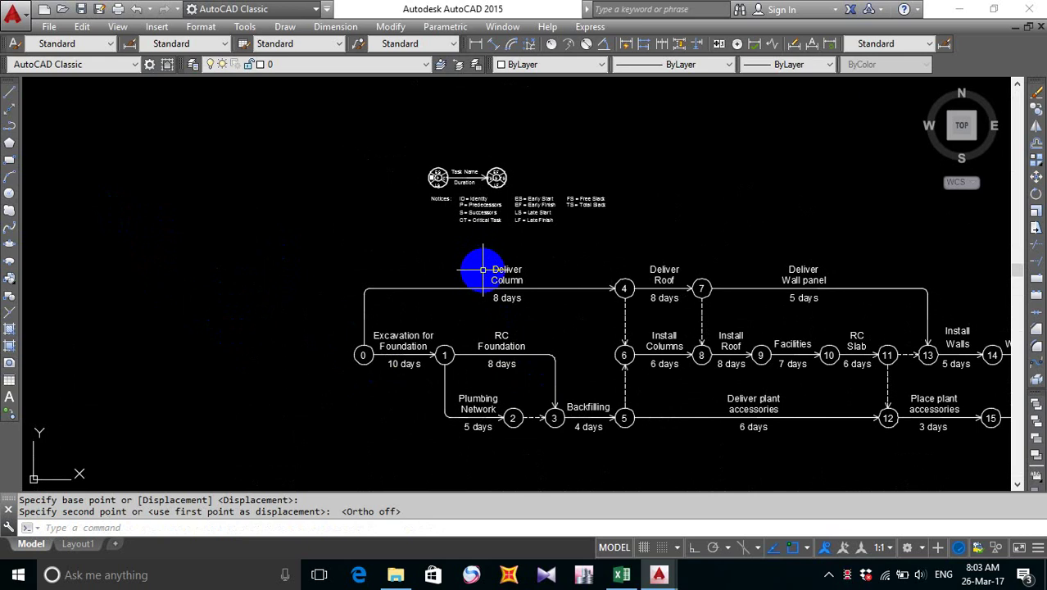
pyautogui.scroll(2, 386, 344)
pyautogui.moveTo(356, 388); pyautogui.dragTo(430, 381, button='middle')
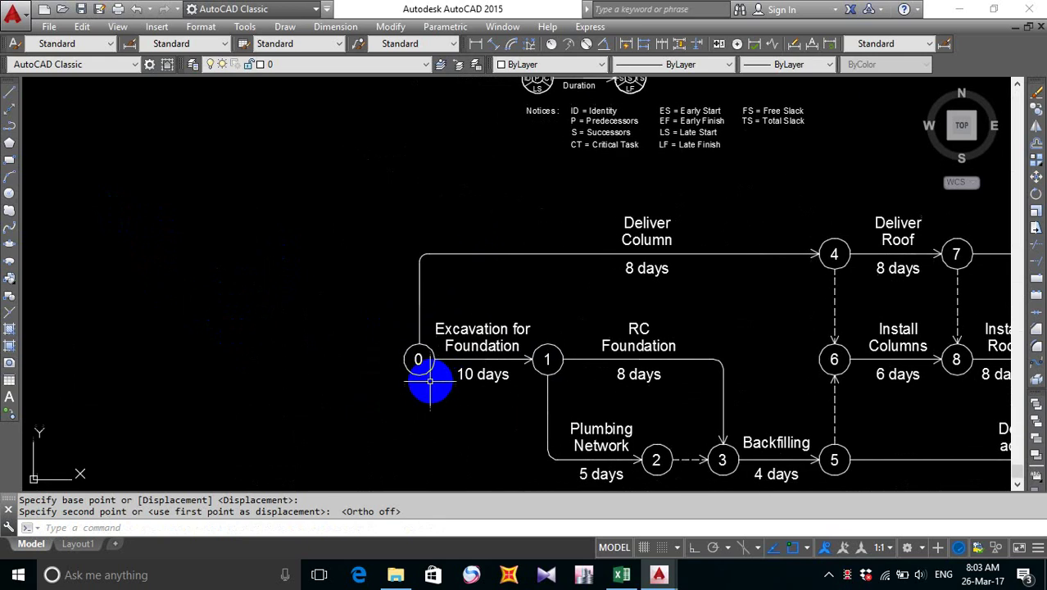
pyautogui.moveTo(420, 296); pyautogui.dragTo(420, 361, button='middle')
pyautogui.scroll(5, 532, 123)
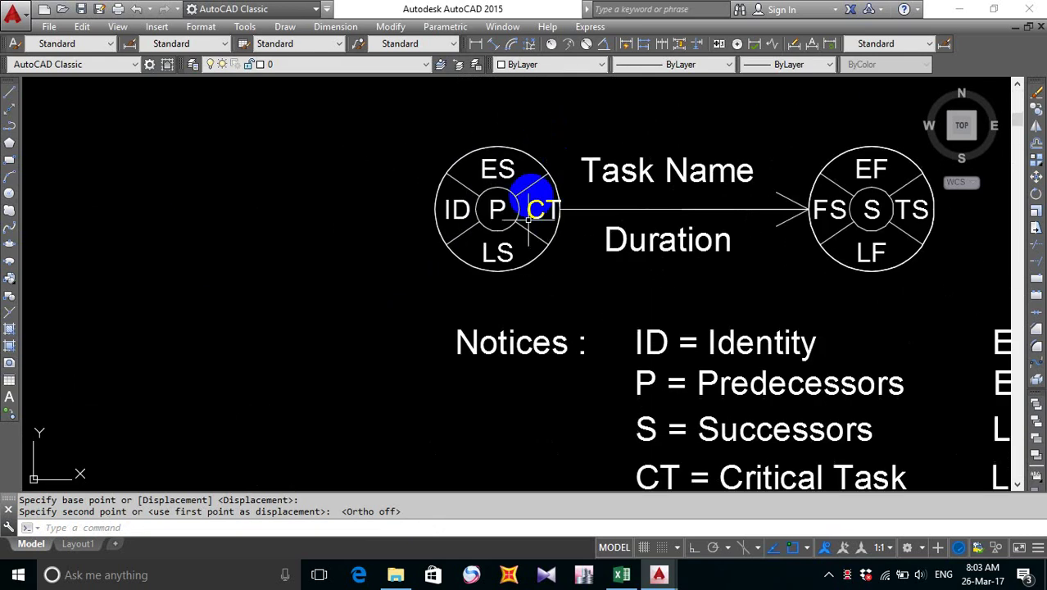
pyautogui.moveTo(528, 213); pyautogui.dragTo(545, 228, button='middle')
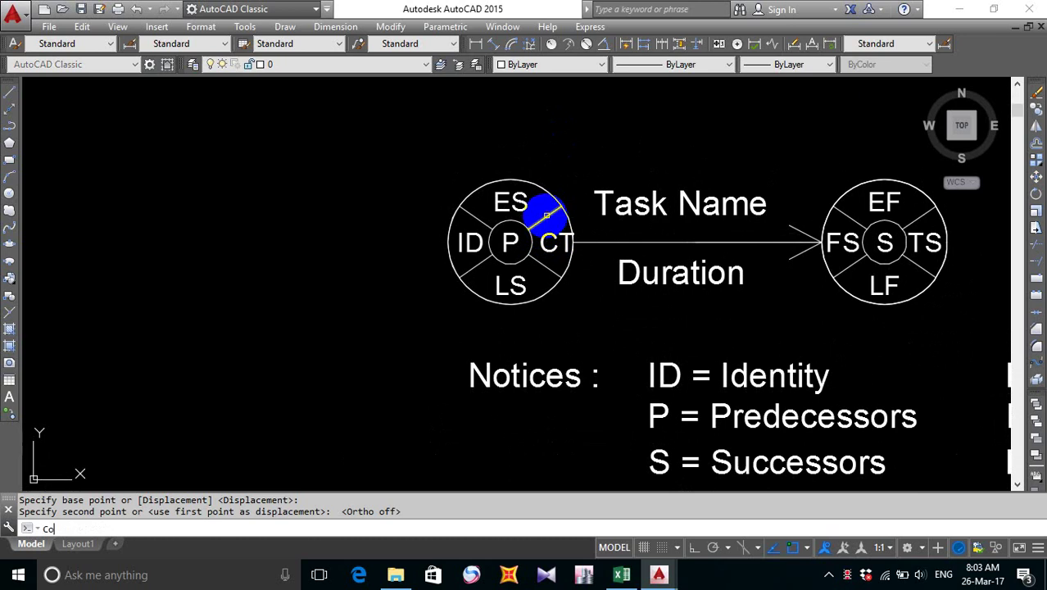
pyautogui.press('Return')
pyautogui.click(411, 155)
pyautogui.click(585, 320)
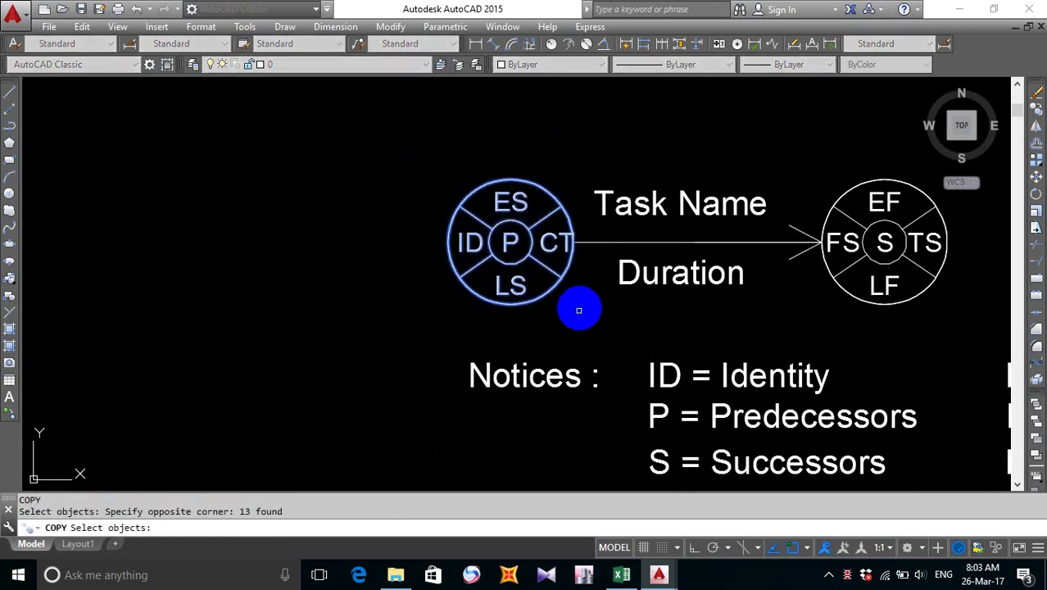
pyautogui.press('Return')
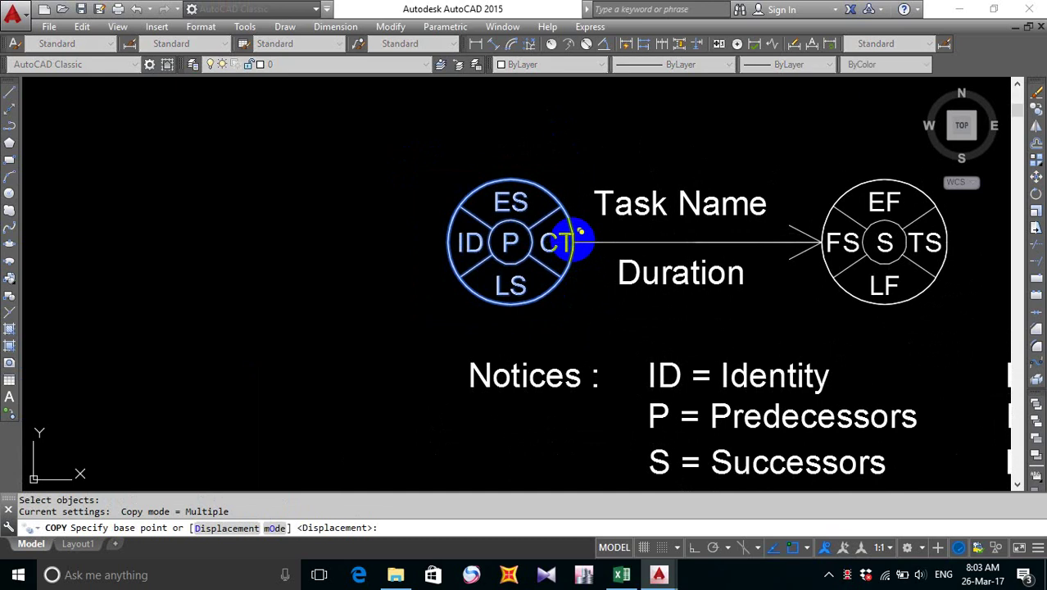
pyautogui.click(580, 234)
pyautogui.scroll(-6, 463, 336)
pyautogui.scroll(6, 455, 316)
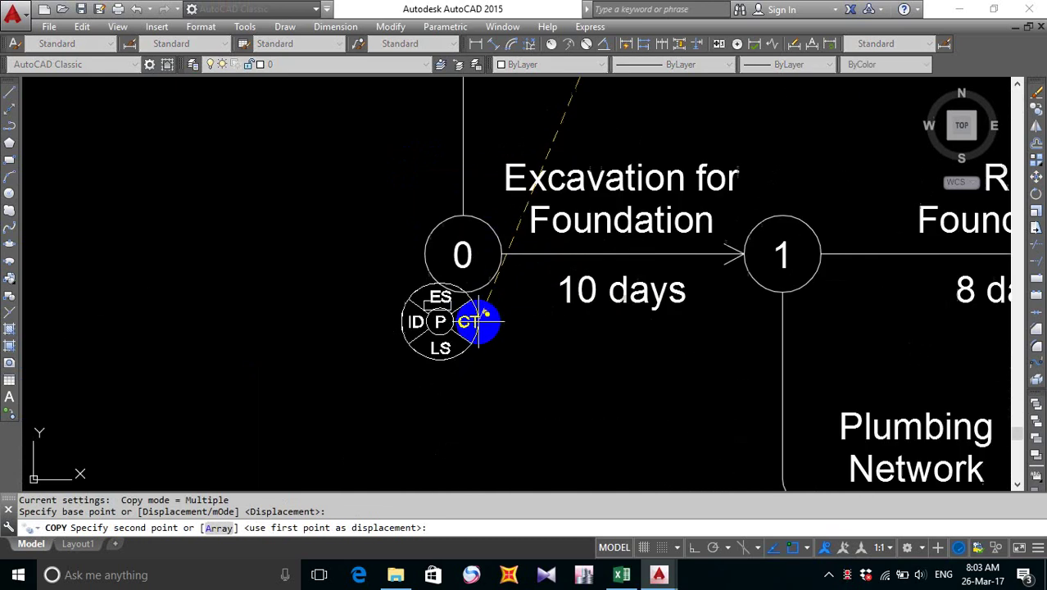
pyautogui.scroll(2, 479, 322)
pyautogui.click(516, 214)
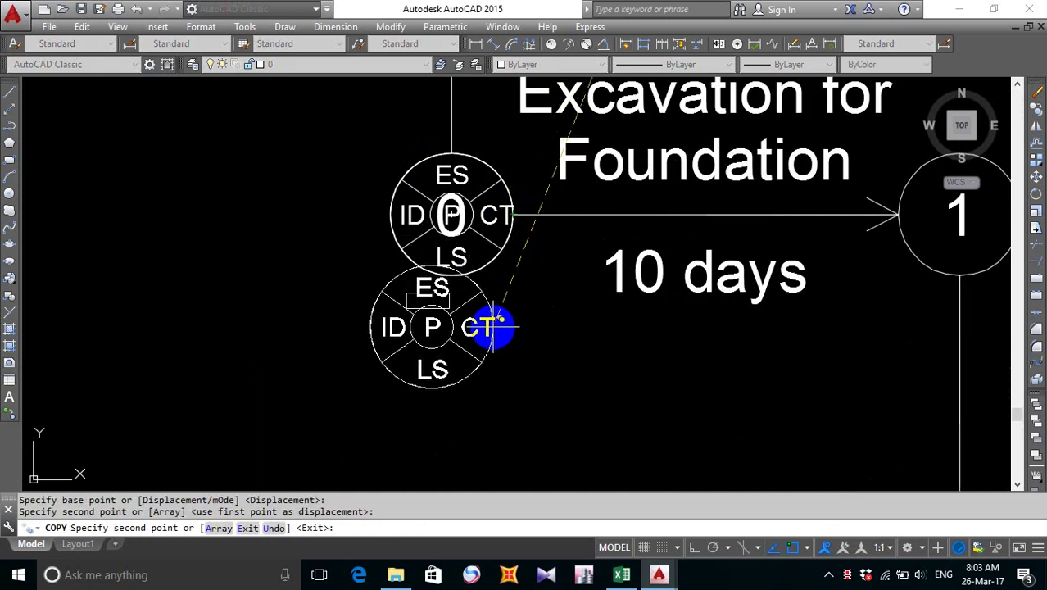
pyautogui.press('Escape')
pyautogui.scroll(-4, 336, 310)
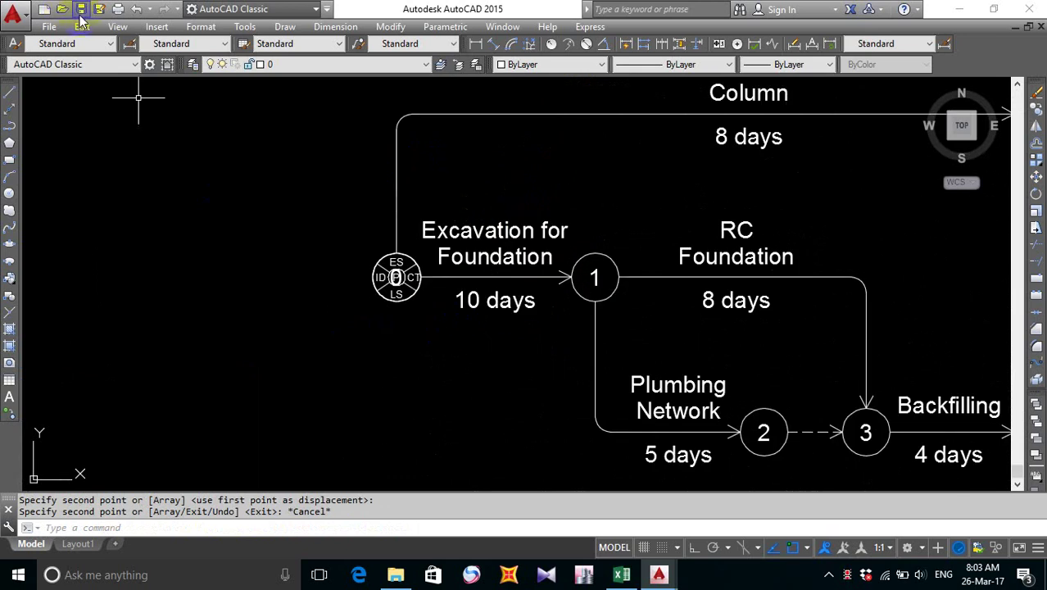
pyautogui.click(81, 10)
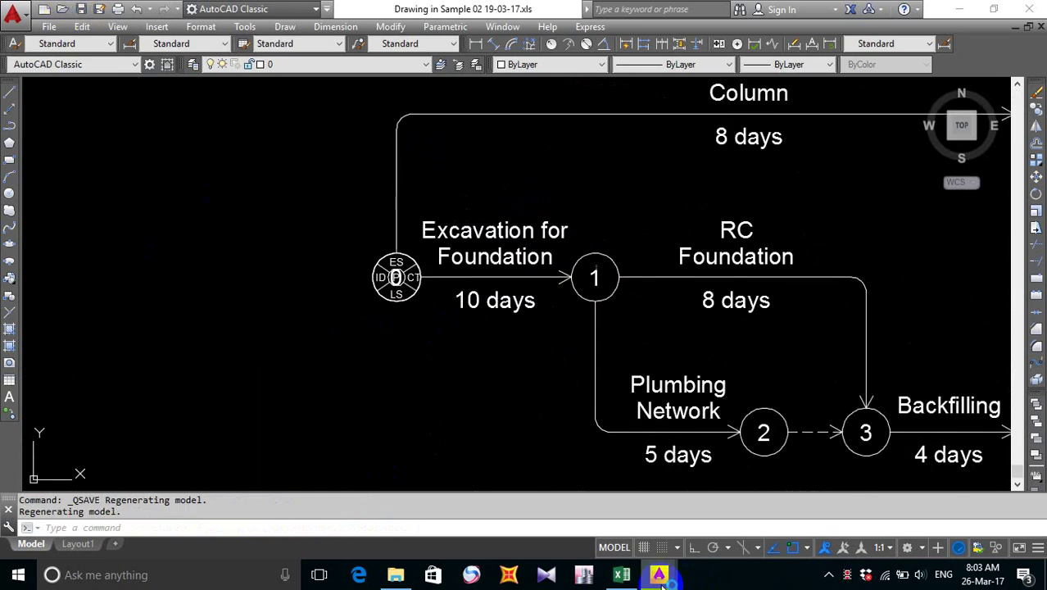
# - Switch to the other drawing with the red critical path and close it without updating Excel
pyautogui.moveTo(661, 580)
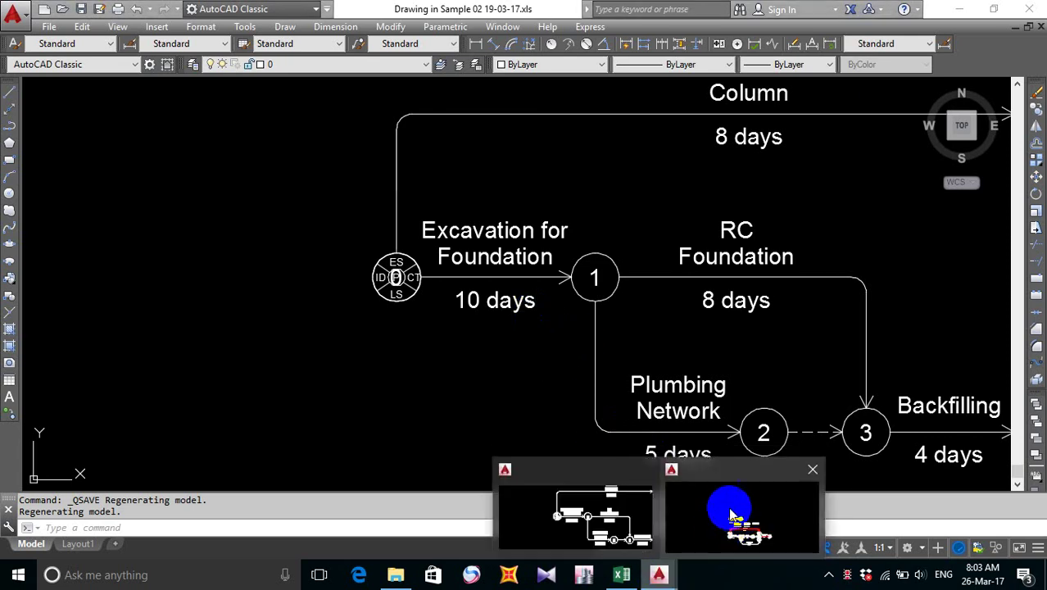
pyautogui.click(708, 501)
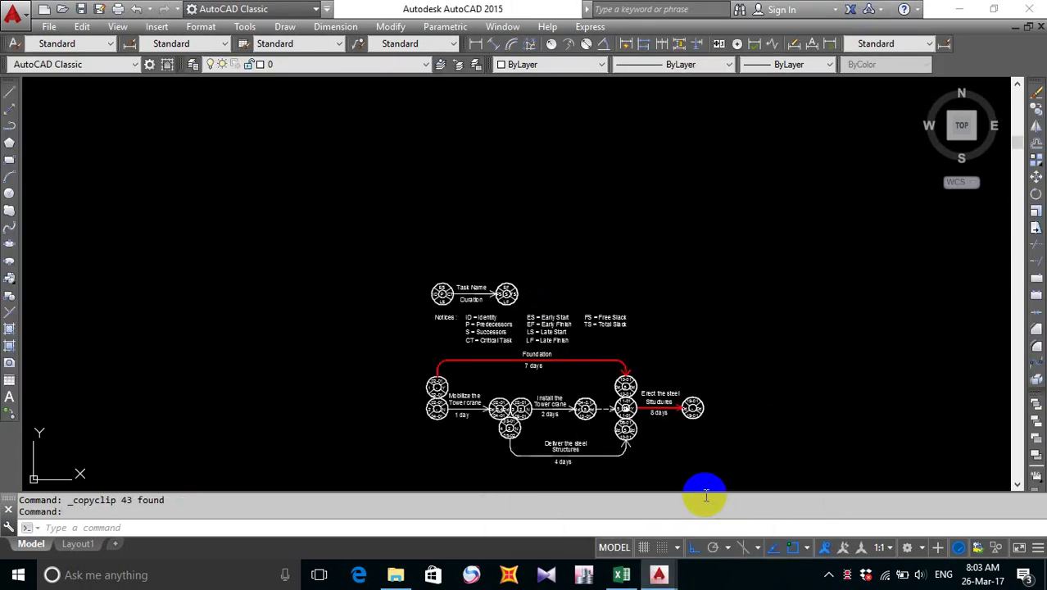
pyautogui.scroll(6, 622, 402)
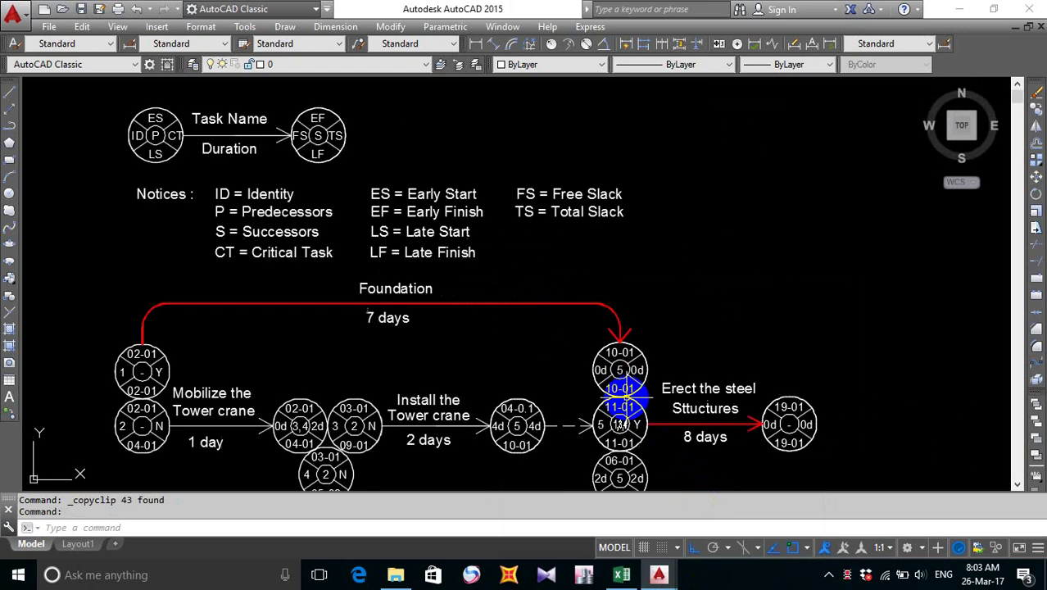
pyautogui.moveTo(705, 418); pyautogui.dragTo(669, 346, button='middle')
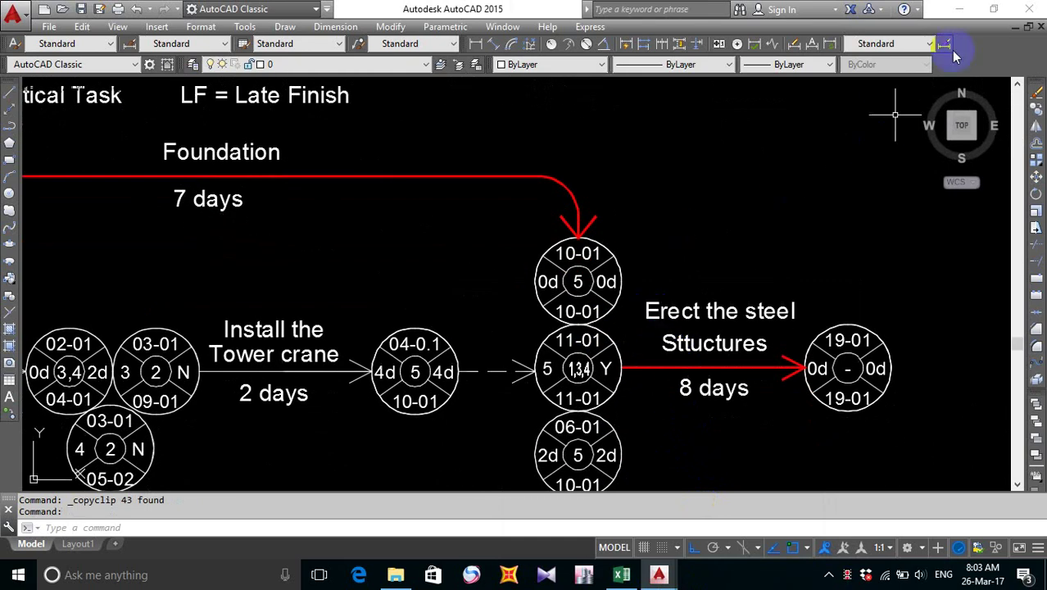
pyautogui.click(1029, 10)
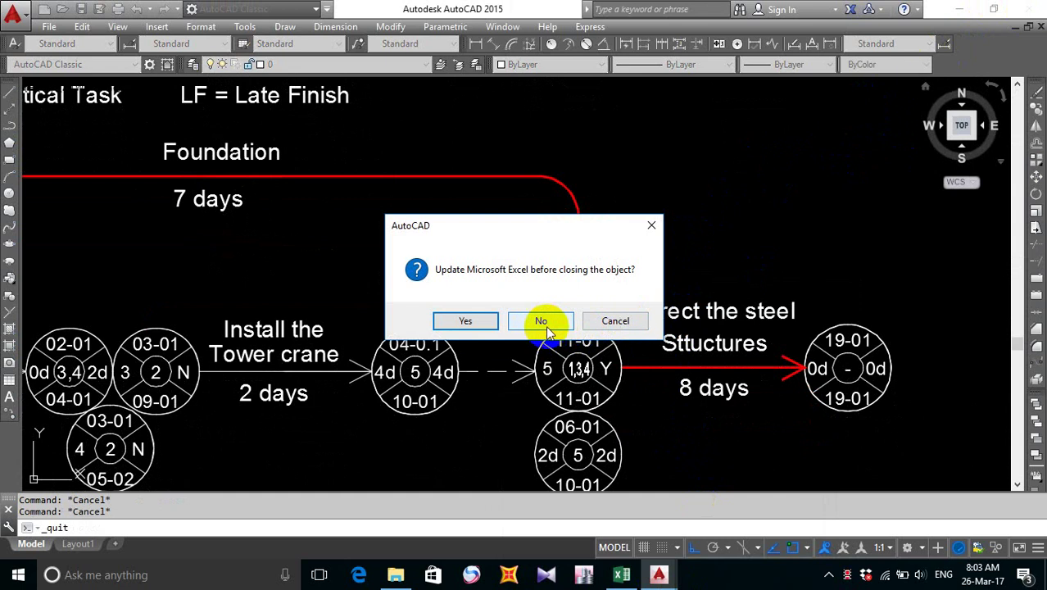
pyautogui.click(539, 322)
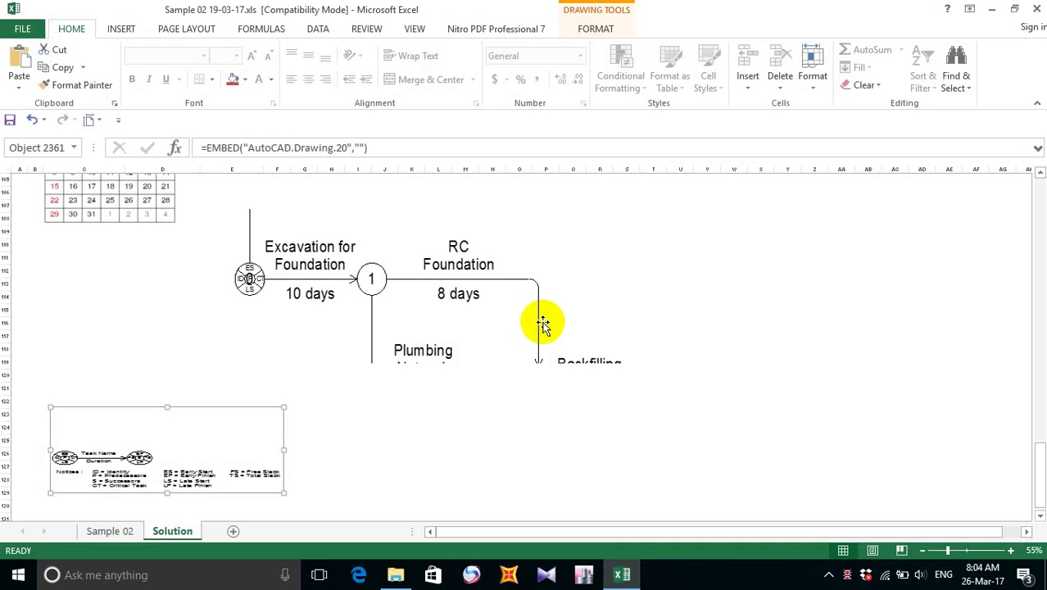
# - Reopen the CPM diagram embedded in the Solution sheet in AutoCAD and maximize its window
pyautogui.scroll(-2, 545, 368)
pyautogui.scroll(2, 543, 368)
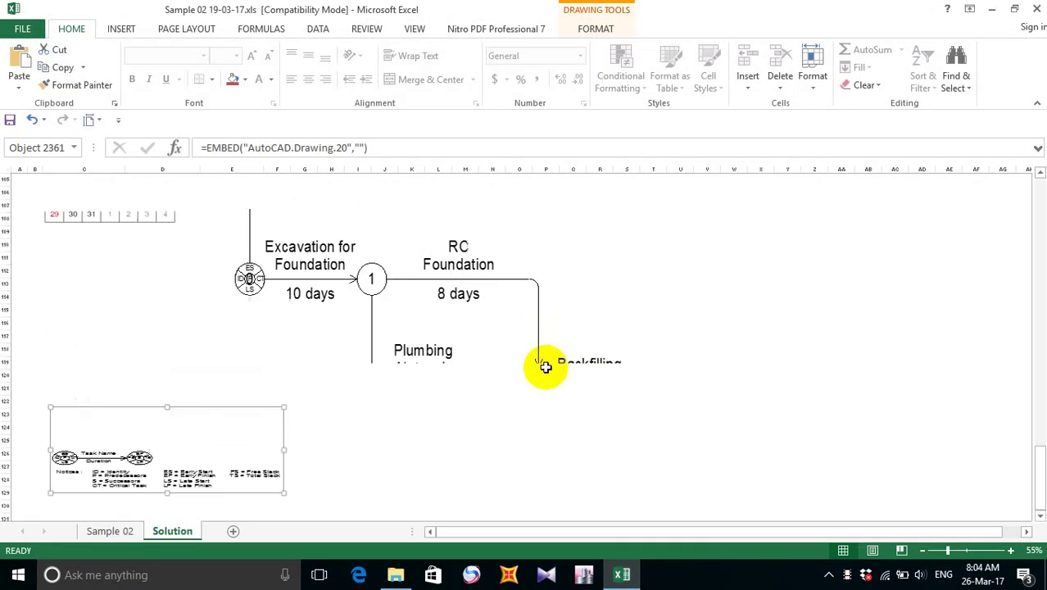
pyautogui.click(418, 316)
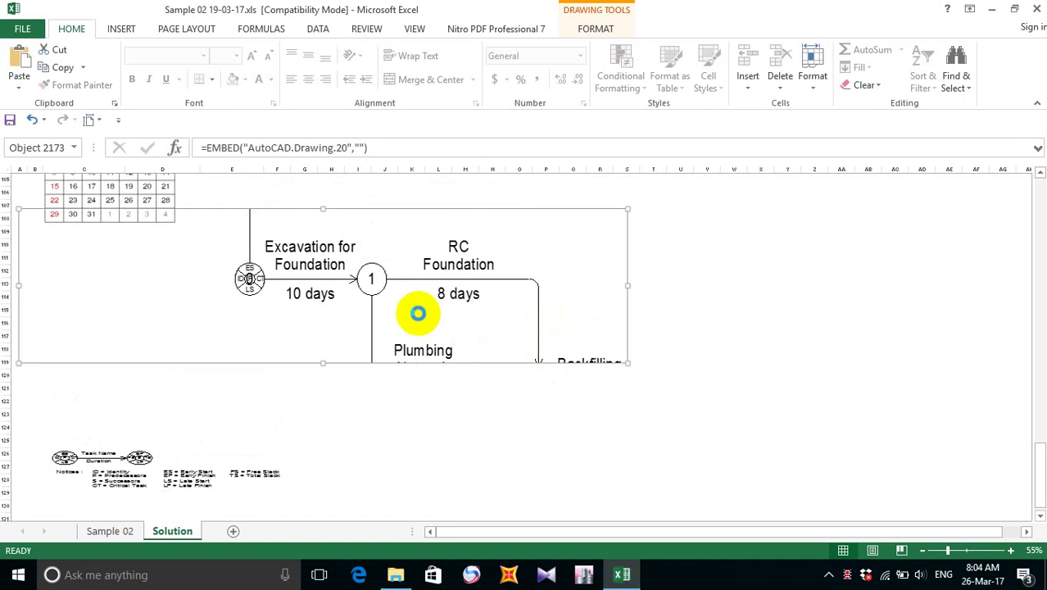
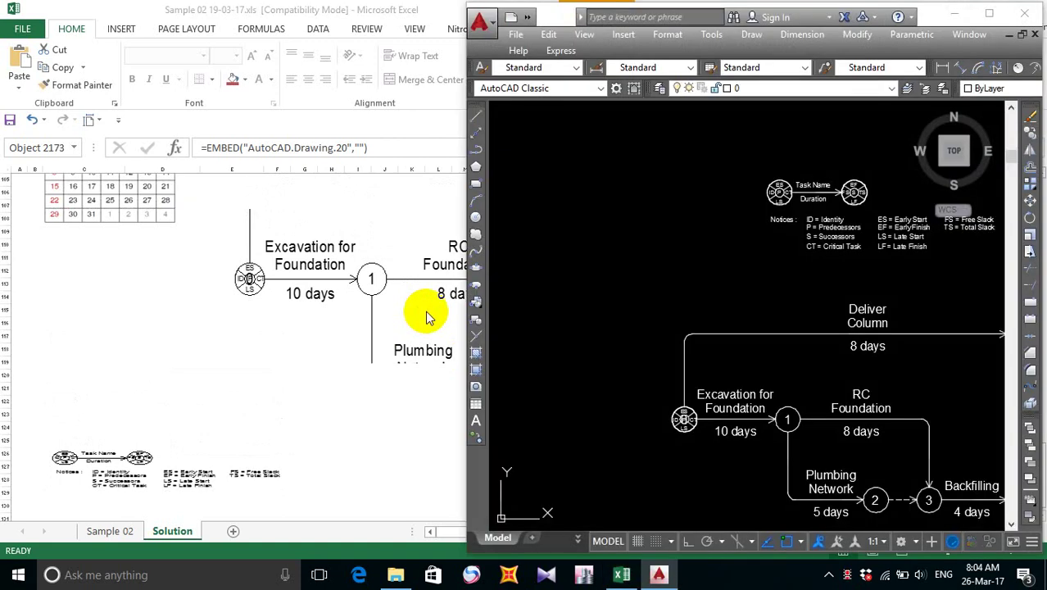
pyautogui.click(783, 134)
pyautogui.click(992, 13)
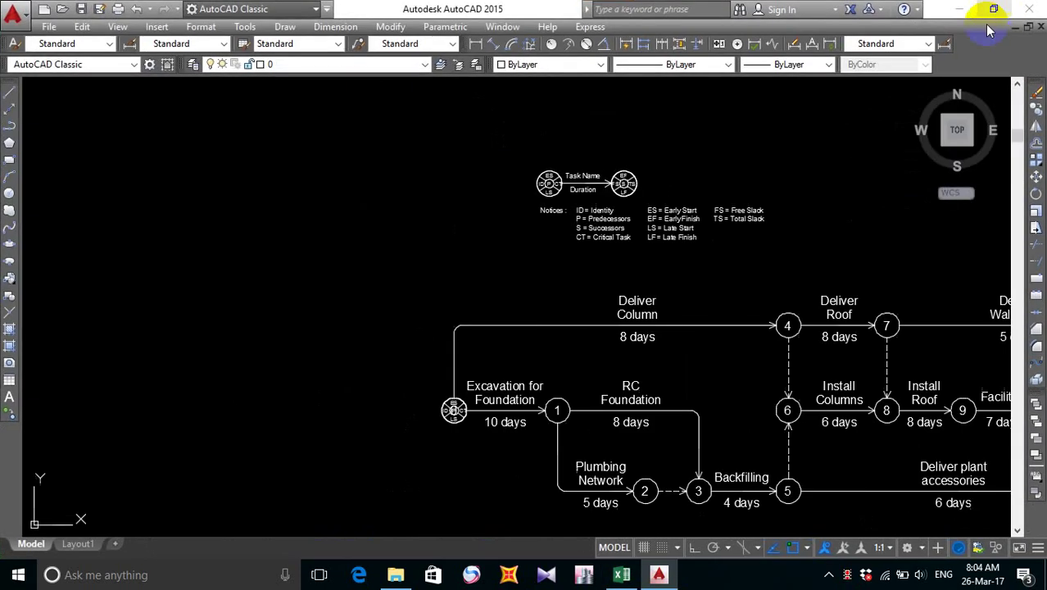
# - Delete the original 0 label from inside the network's start node
pyautogui.moveTo(795, 327); pyautogui.dragTo(529, 294, button='middle')
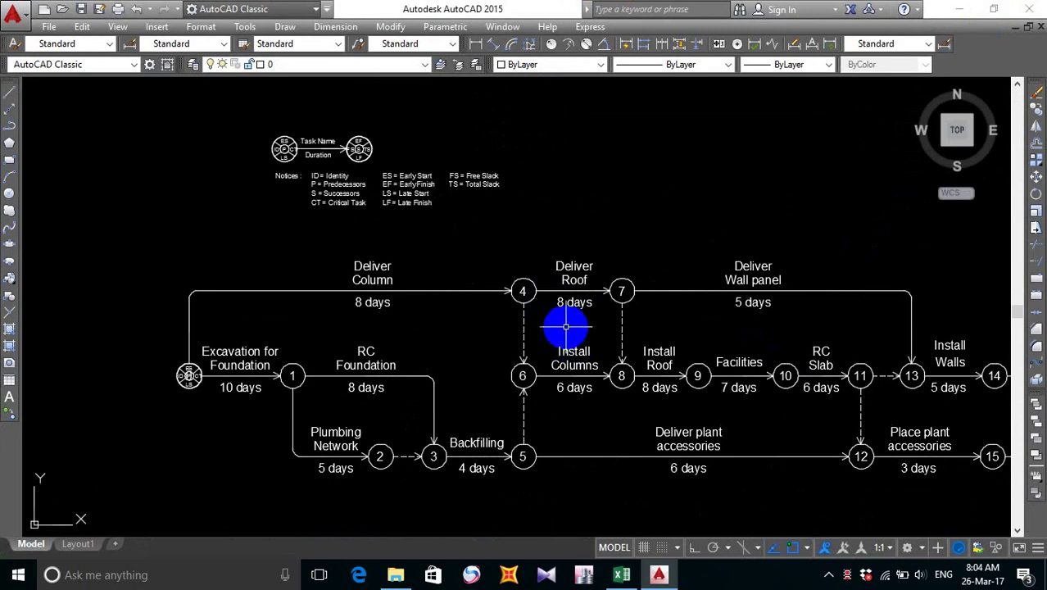
pyautogui.scroll(6, 133, 389)
pyautogui.scroll(3, 344, 361)
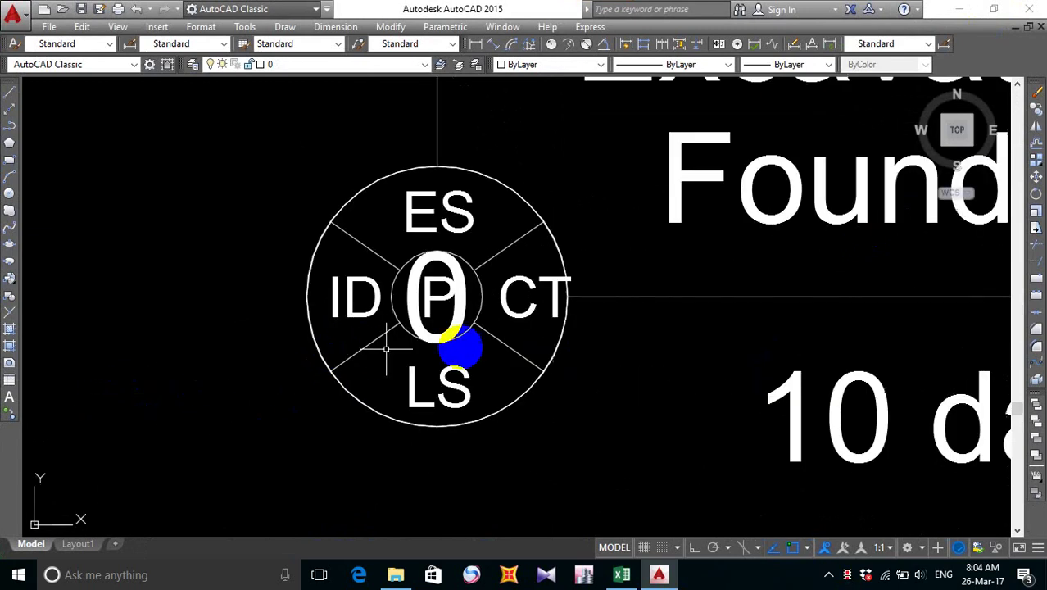
pyautogui.scroll(2, 426, 303)
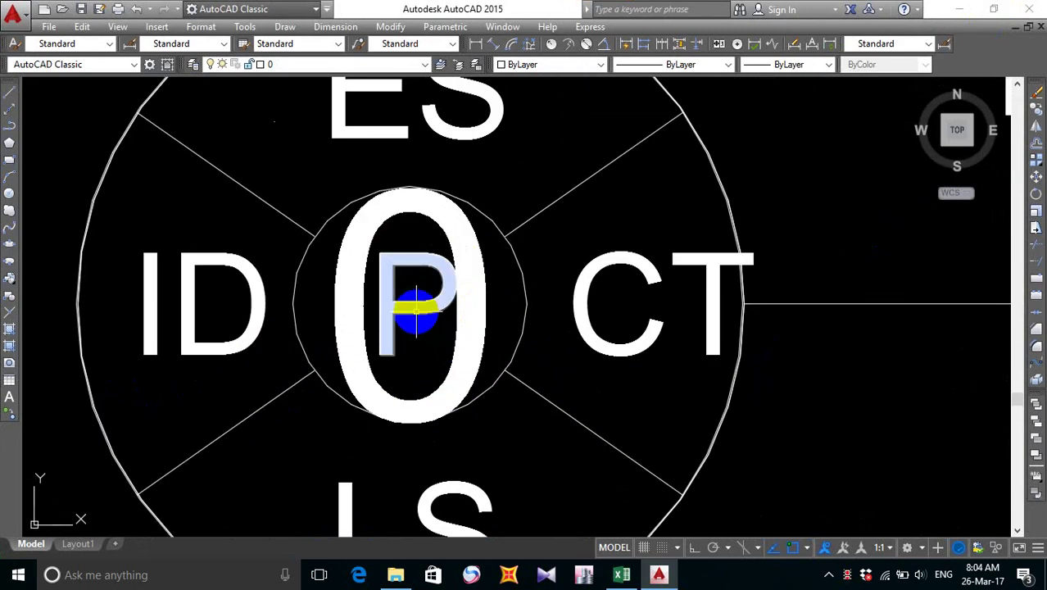
pyautogui.click(428, 308)
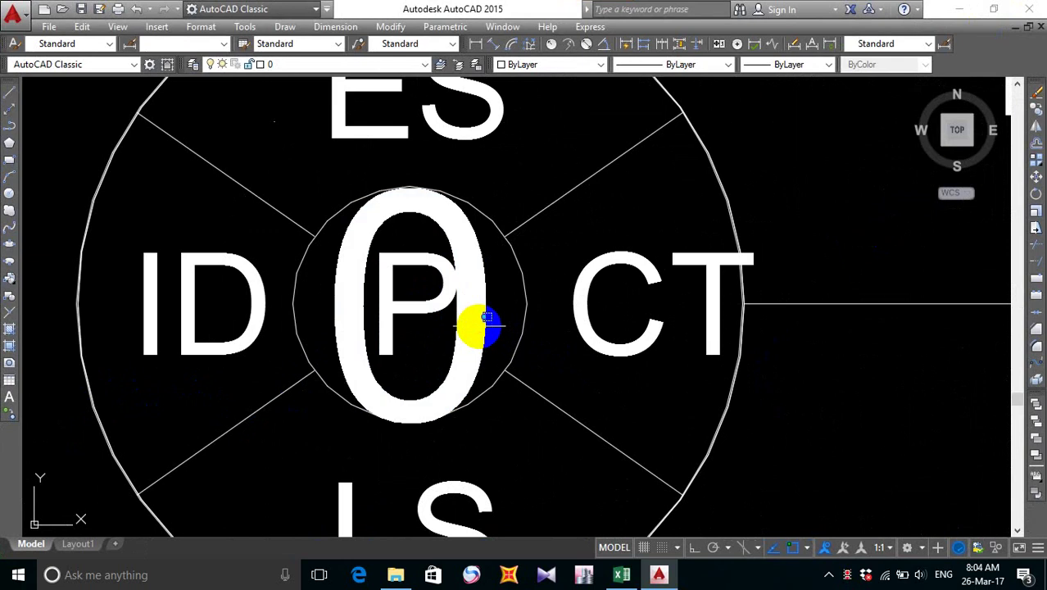
pyautogui.click(461, 346)
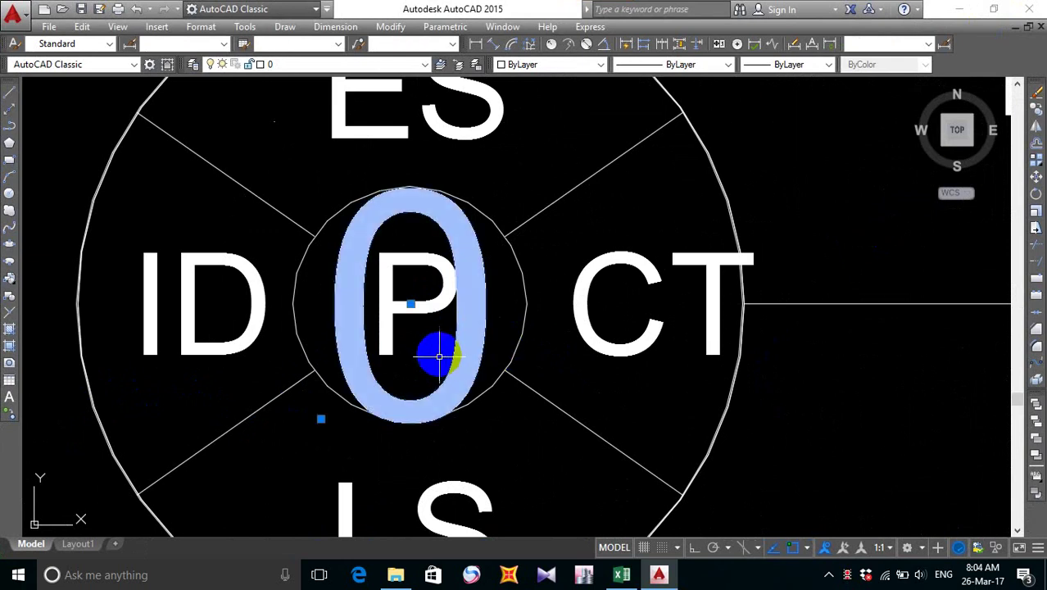
pyautogui.press('Escape')
pyautogui.click(433, 419)
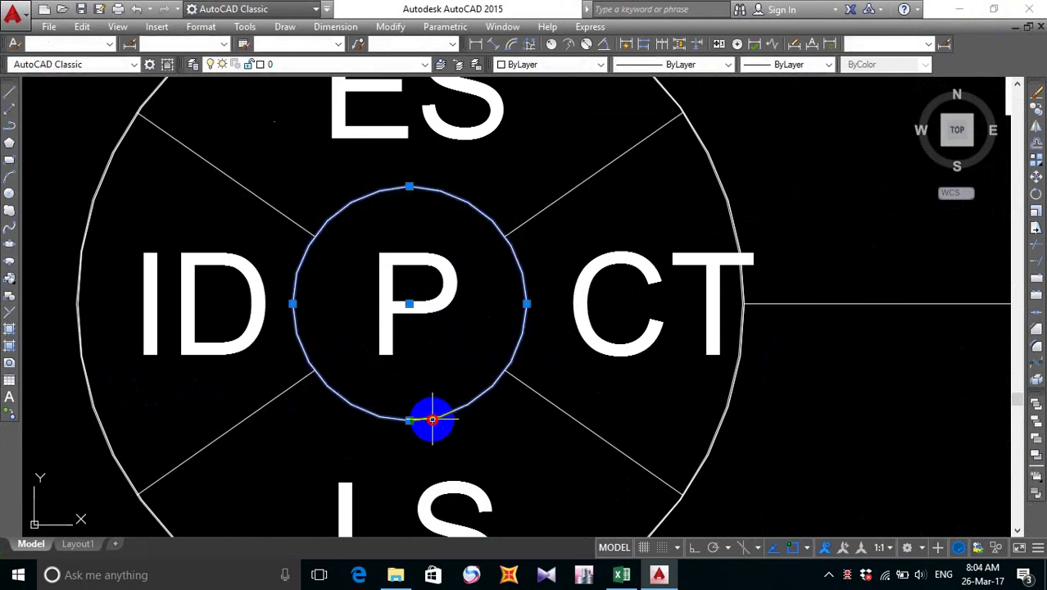
pyautogui.press('Delete')
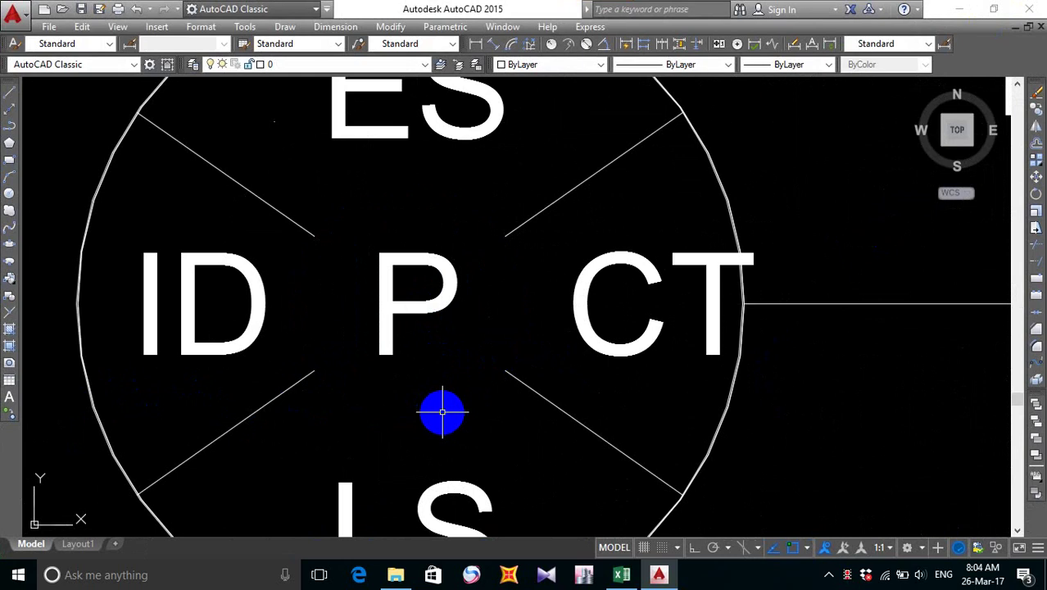
pyautogui.hotkey('ctrl', 'z')
# - Delete the slightly smaller of the two overlapping outer circles around the start node
pyautogui.scroll(5, 725, 159)
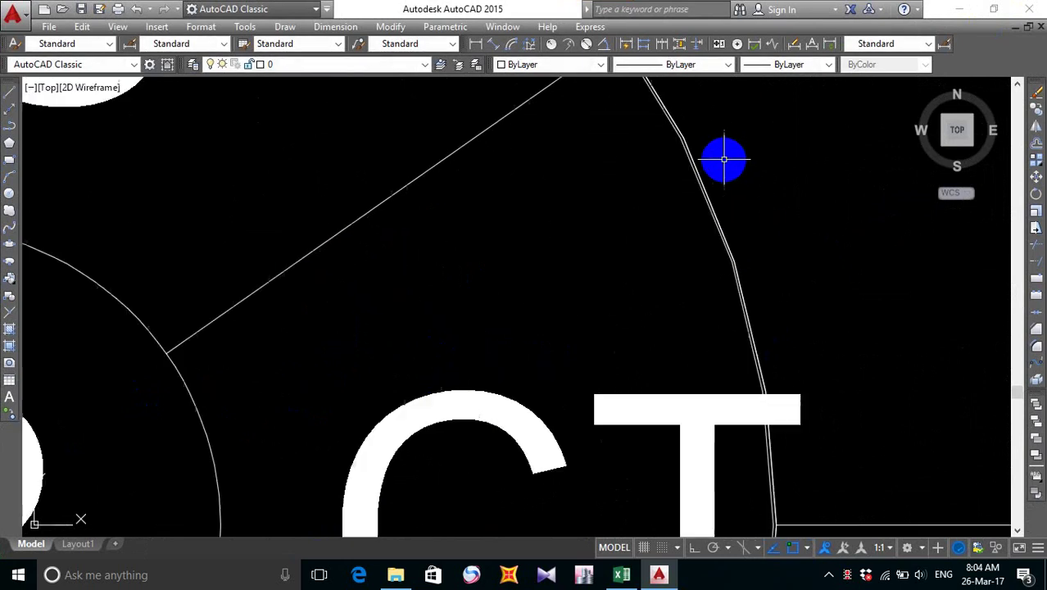
pyautogui.scroll(-3, 724, 525)
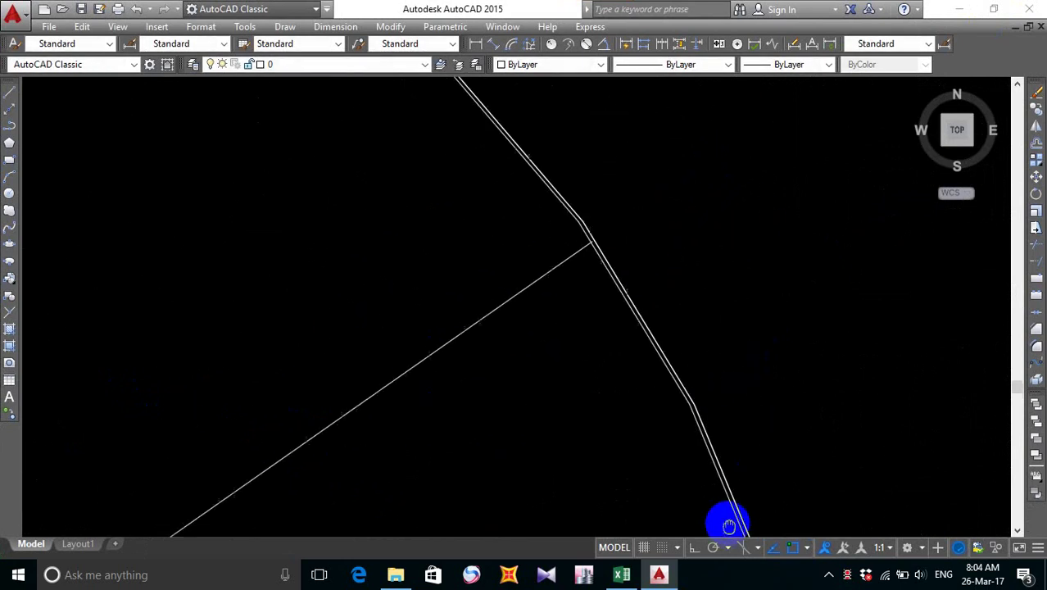
pyautogui.scroll(4, 593, 226)
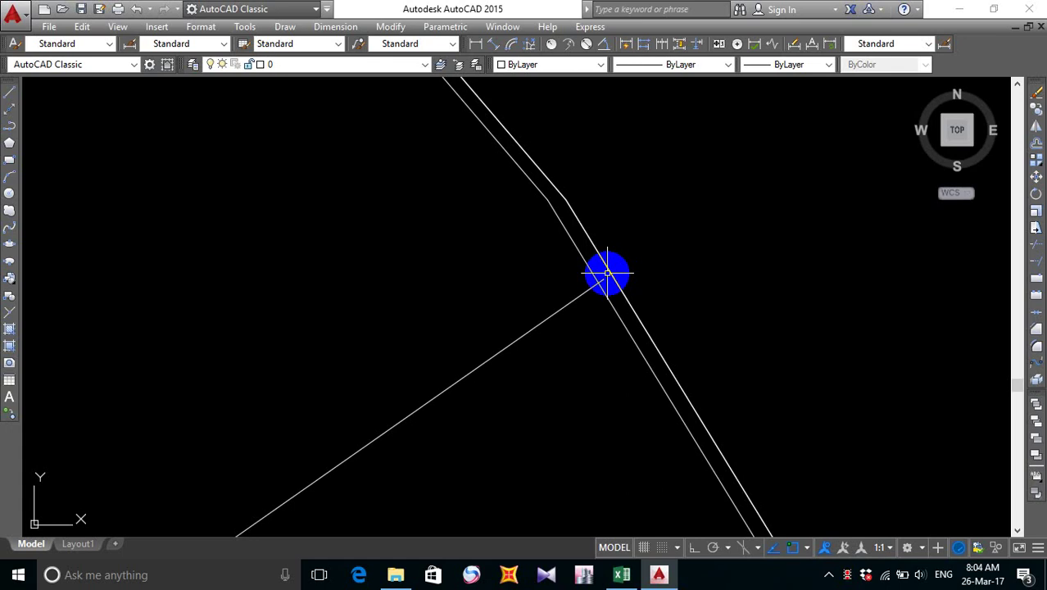
pyautogui.click(589, 265)
pyautogui.scroll(-5, 523, 309)
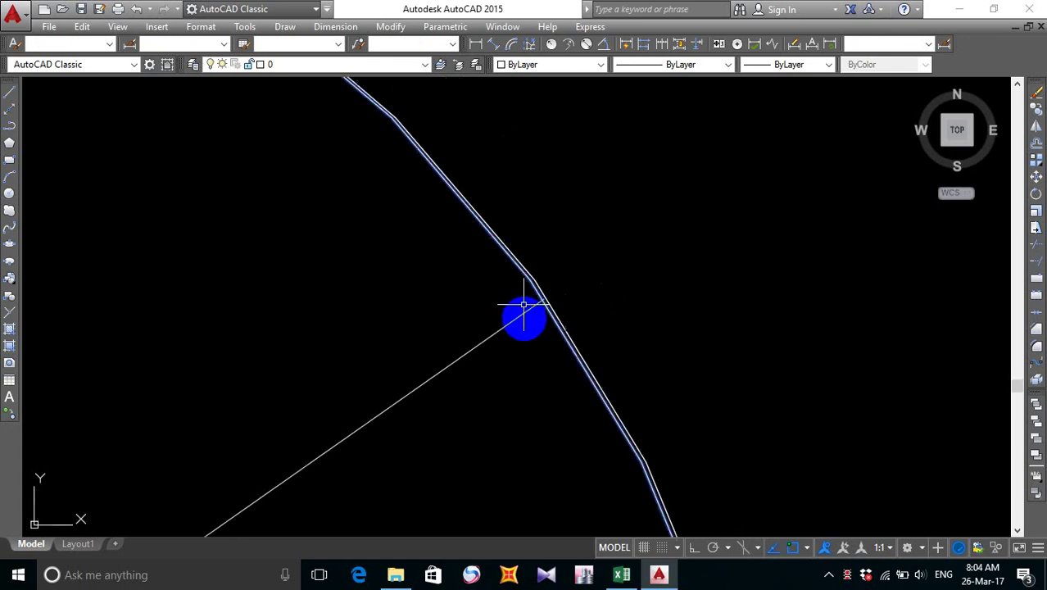
pyautogui.press('Escape')
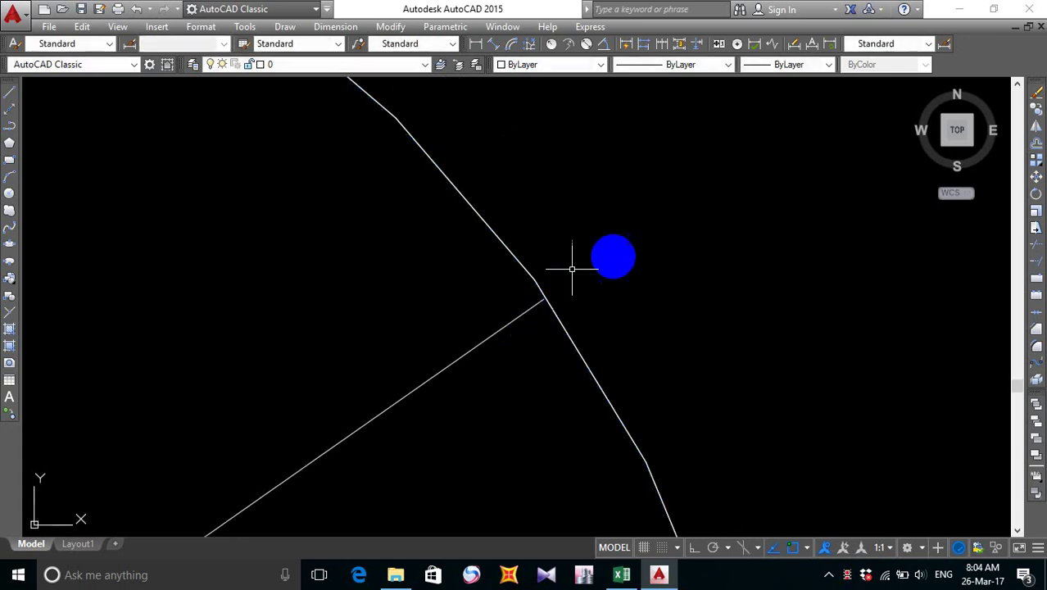
# - Inspect where the start node's dividing lines meet its outer circle
pyautogui.scroll(-5, 572, 269)
pyautogui.scroll(5, 624, 264)
pyautogui.scroll(2, 492, 262)
pyautogui.scroll(4, 419, 286)
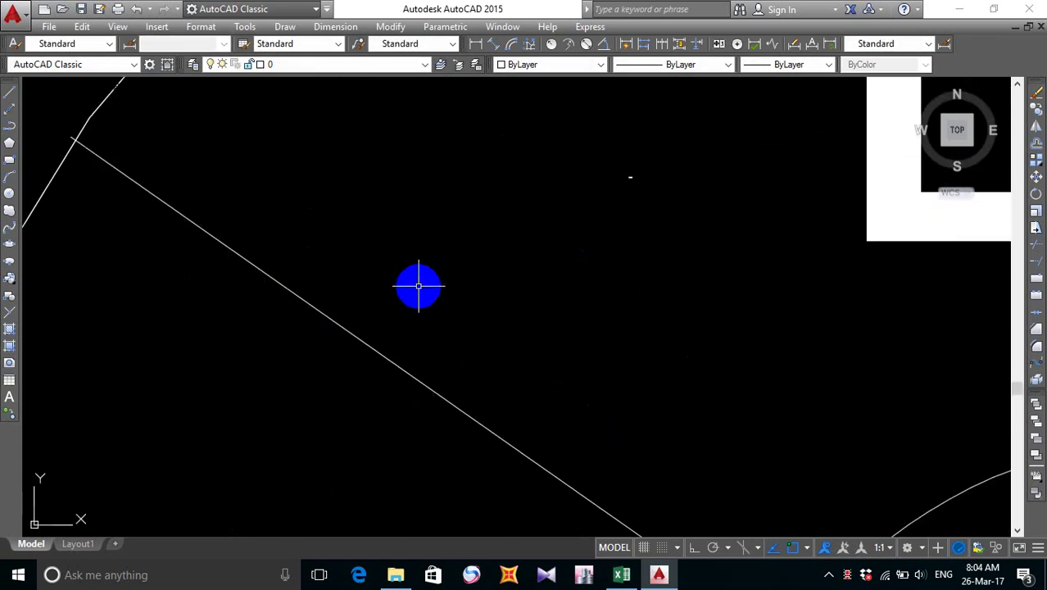
pyautogui.scroll(-4, 418, 286)
pyautogui.scroll(5, 374, 503)
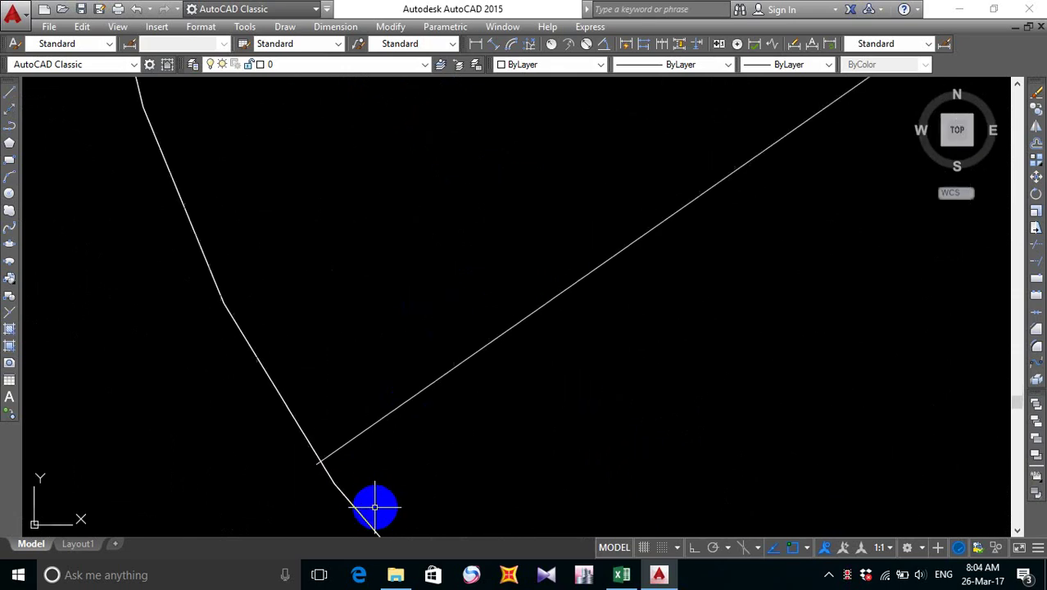
# - Trim the projecting end of the start node's lower-left dividing line back to its outer circle
pyautogui.scroll(-2, 408, 443)
pyautogui.scroll(-3, 408, 442)
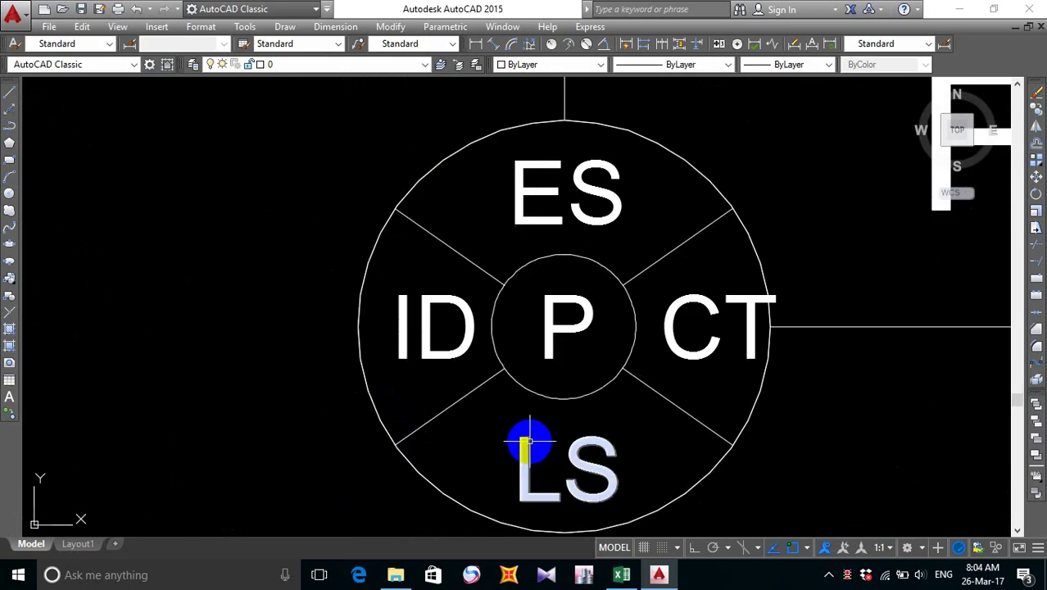
pyautogui.moveTo(530, 442)
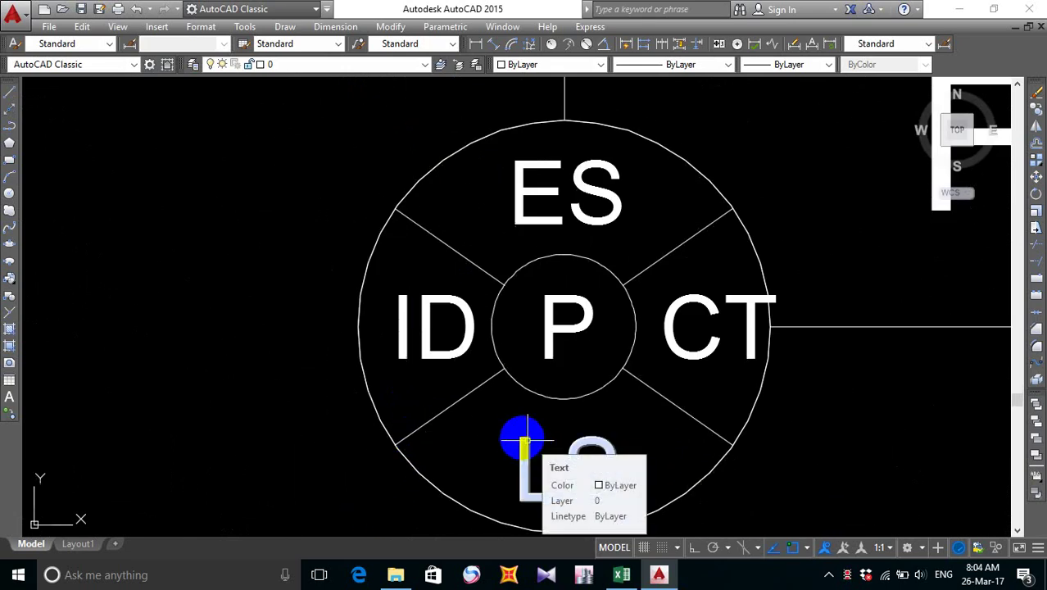
pyautogui.scroll(6, 376, 438)
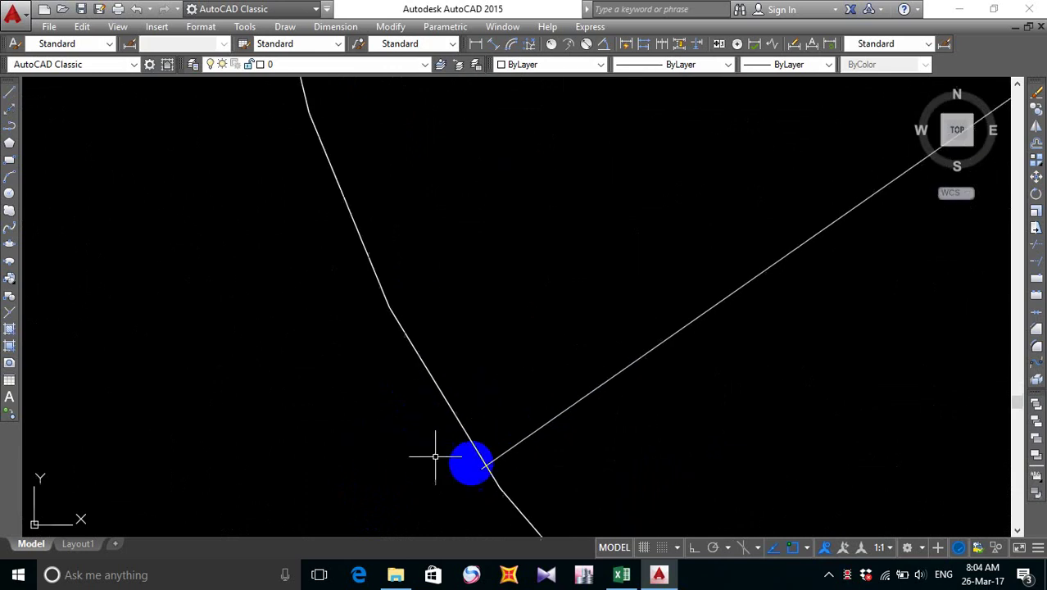
pyautogui.scroll(2, 455, 411)
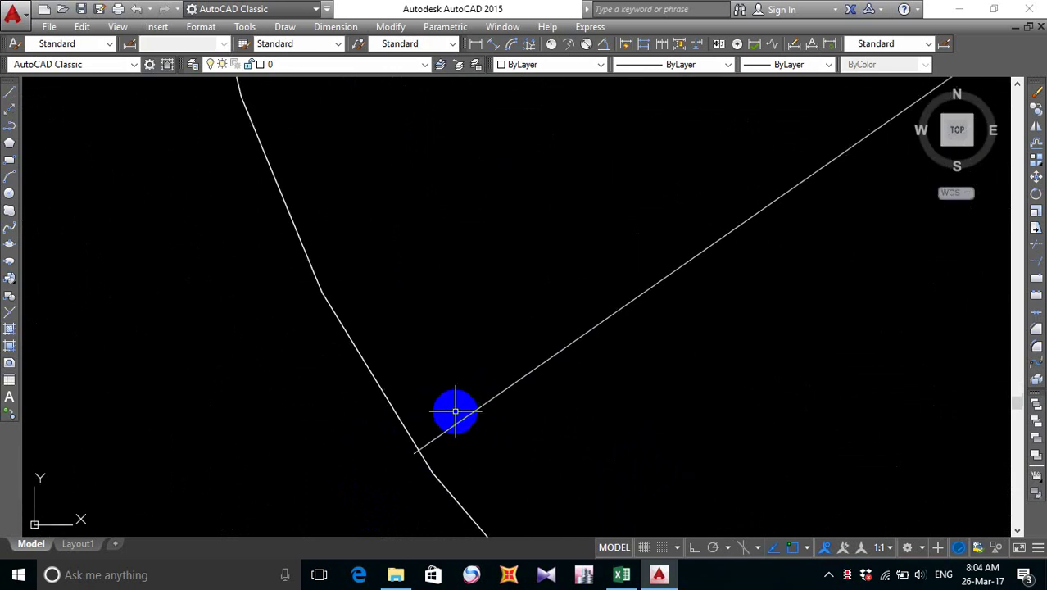
pyautogui.write('tr')
pyautogui.press('Return')
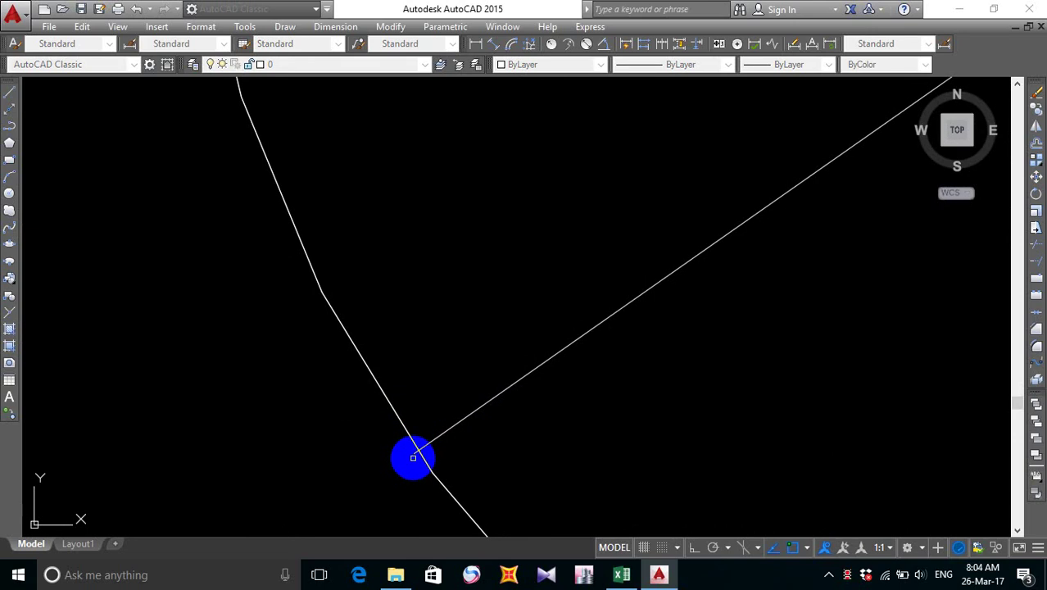
pyautogui.click(414, 452)
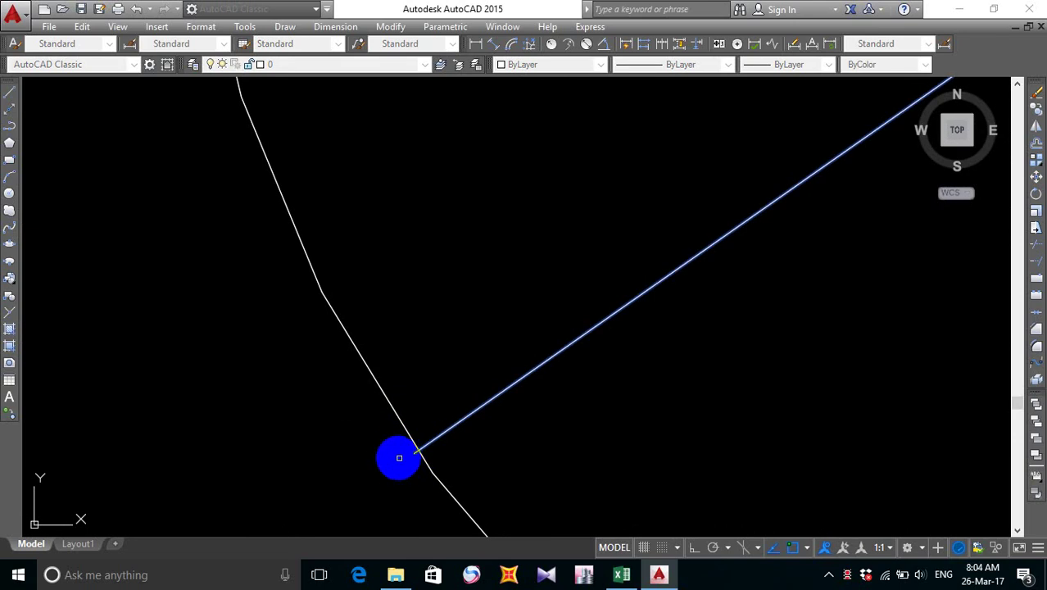
pyautogui.press('Return')
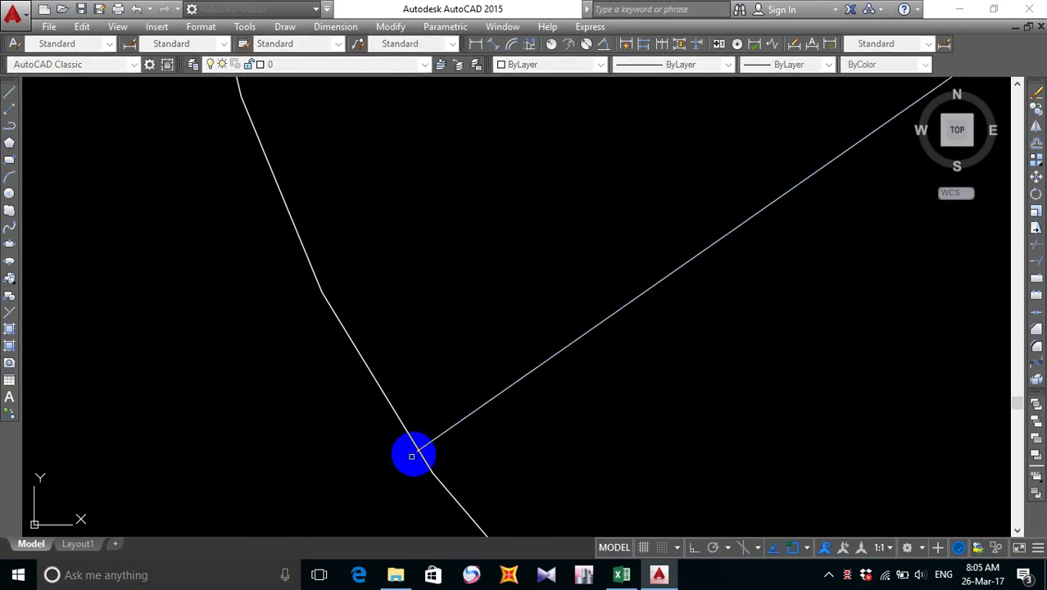
pyautogui.click(418, 449)
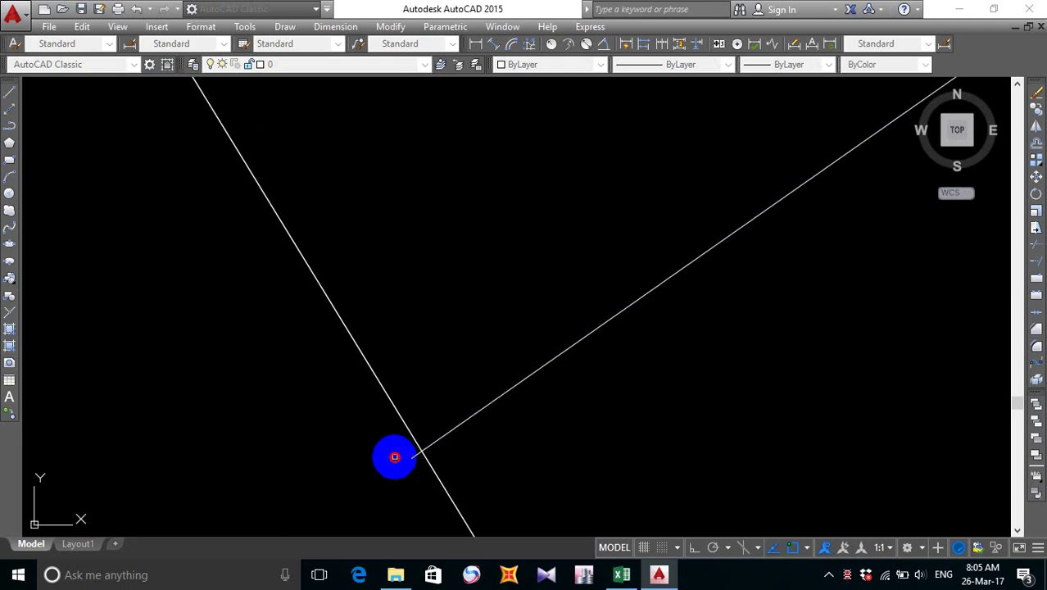
pyautogui.click(411, 435)
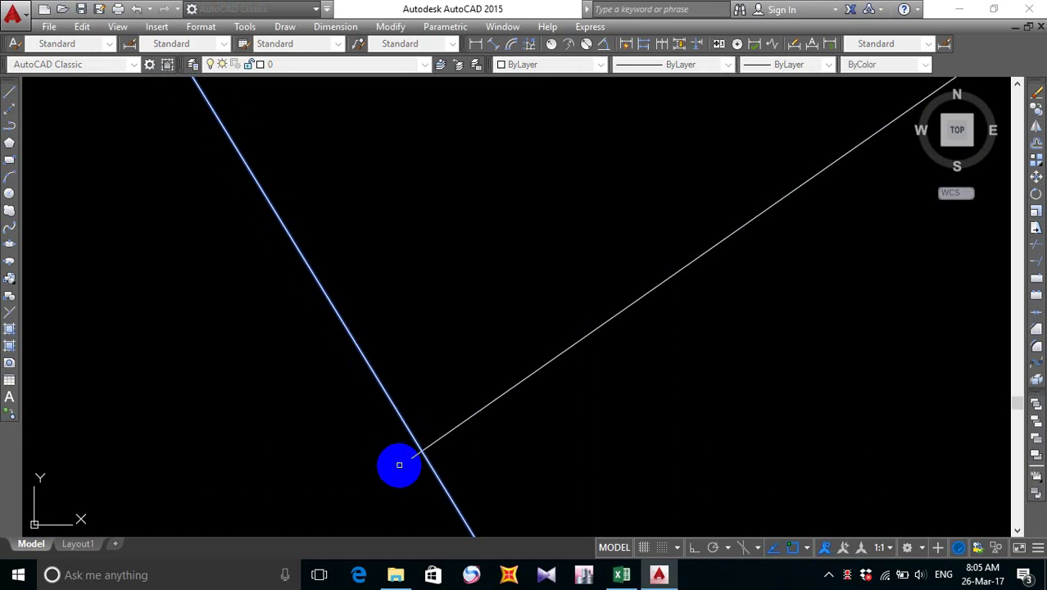
pyautogui.press('Escape')
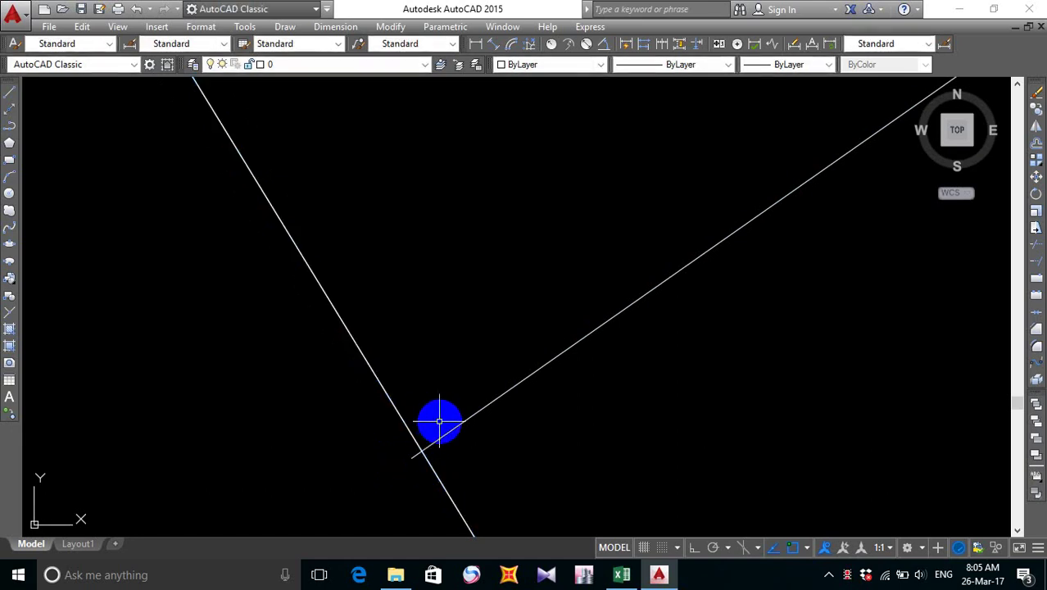
# - Trim the projecting end of the start node's upper-left dividing line back to the outer circle
pyautogui.scroll(-4, 439, 424)
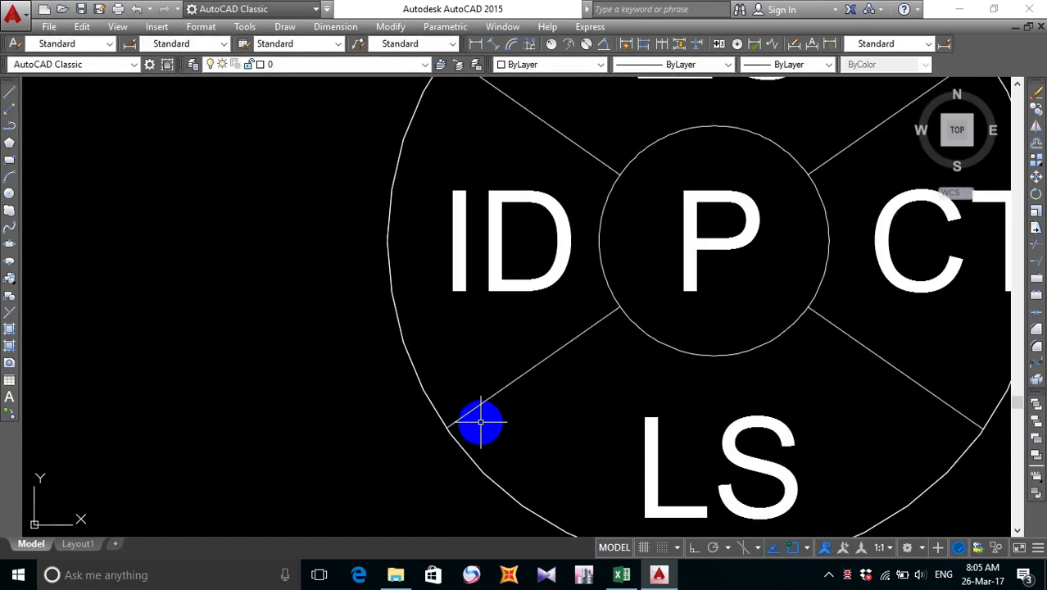
pyautogui.scroll(3, 451, 428)
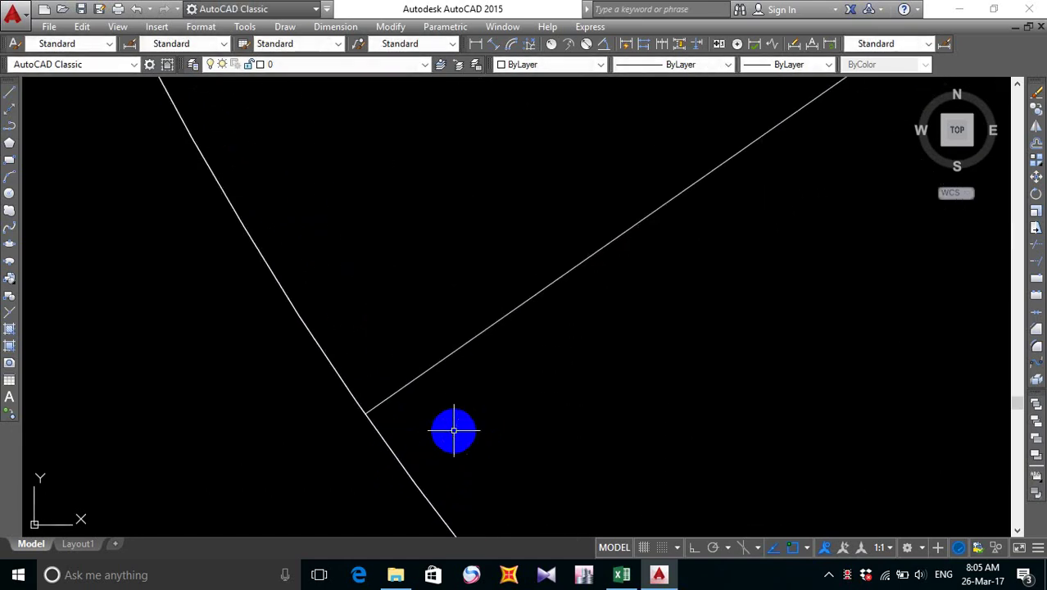
pyautogui.scroll(-5, 454, 428)
pyautogui.scroll(5, 800, 206)
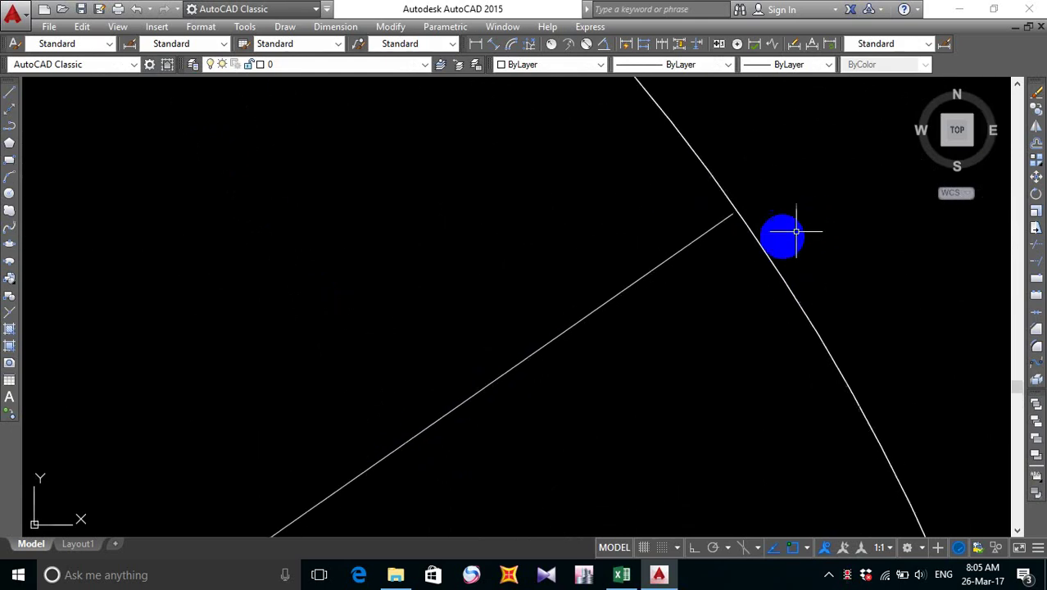
pyautogui.scroll(-5, 745, 221)
pyautogui.scroll(5, 371, 217)
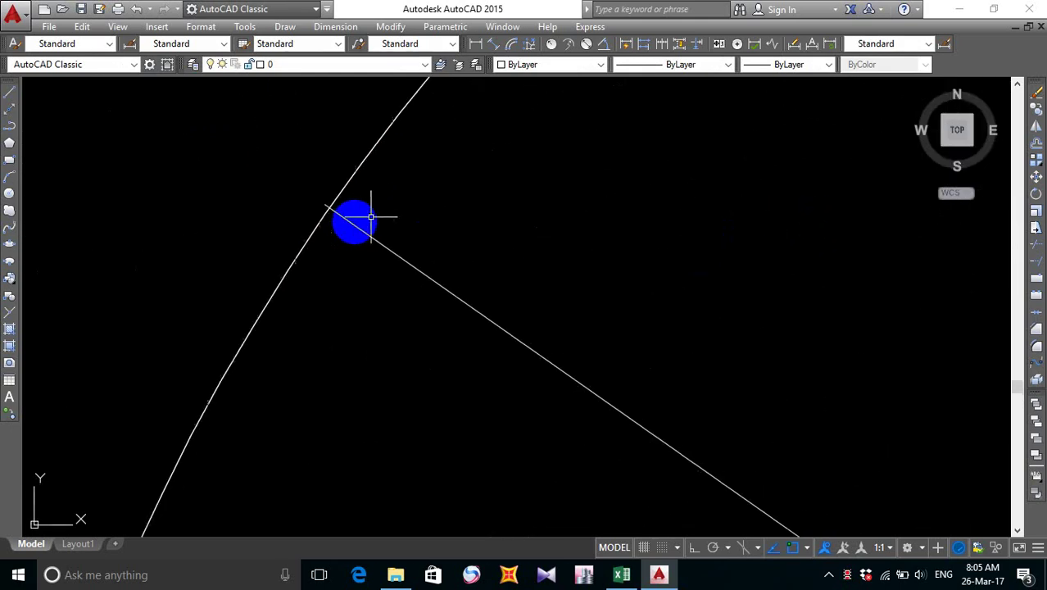
pyautogui.scroll(-5, 346, 215)
pyautogui.scroll(4, 346, 217)
pyautogui.moveTo(346, 218); pyautogui.dragTo(375, 247, button='middle')
pyautogui.write('tr')
pyautogui.press('Return')
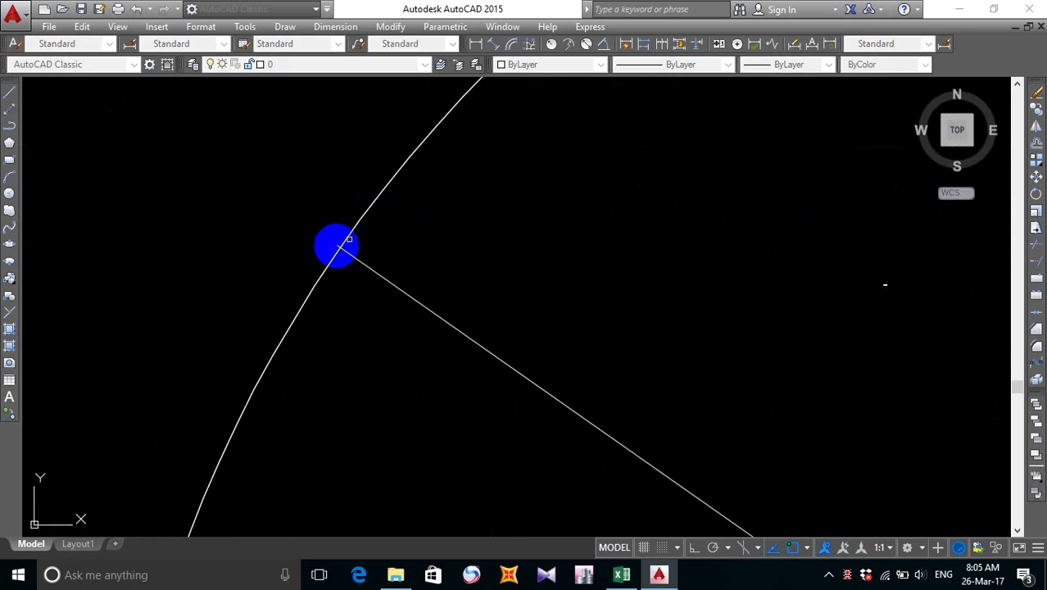
pyautogui.scroll(-4, 704, 238)
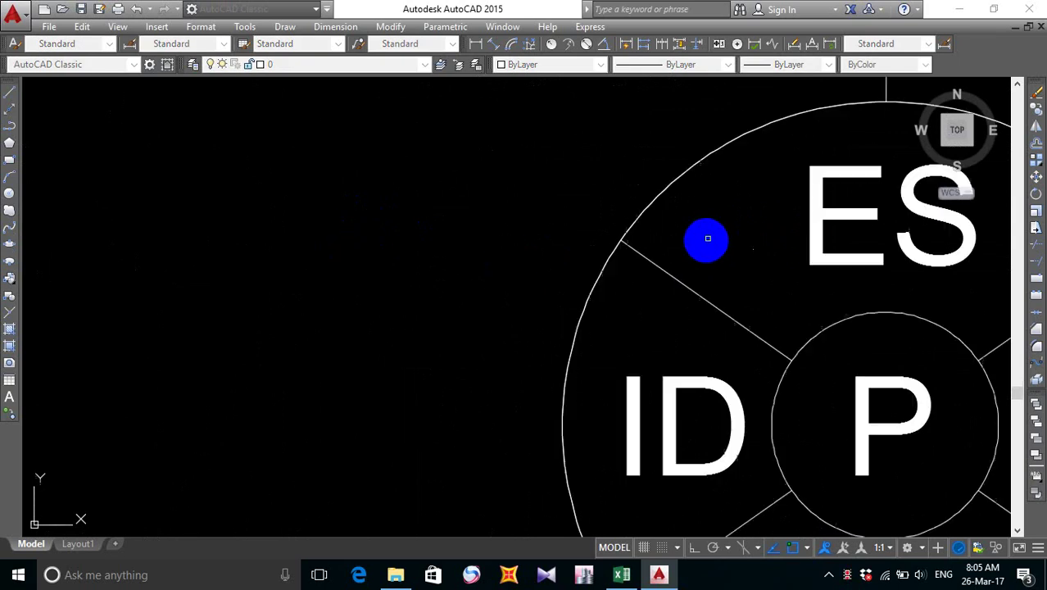
# - Extend the start node's upper-right dividing line to meet the outer circle
pyautogui.moveTo(795, 244); pyautogui.dragTo(530, 300, button='middle')
pyautogui.scroll(4, 607, 188)
pyautogui.scroll(-4, 516, 265)
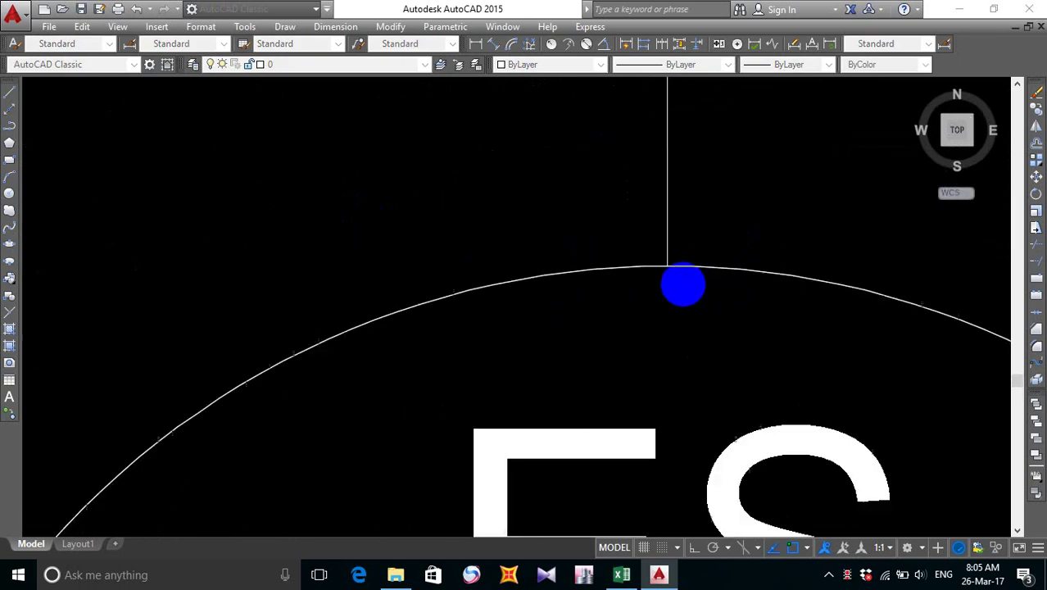
pyautogui.scroll(3, 611, 350)
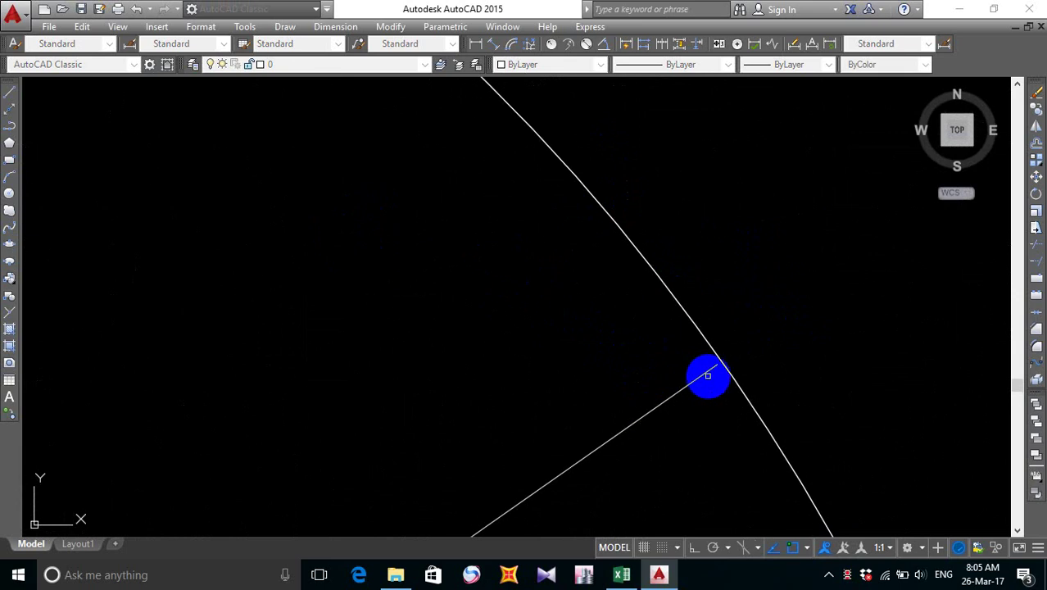
pyautogui.scroll(-2, 708, 371)
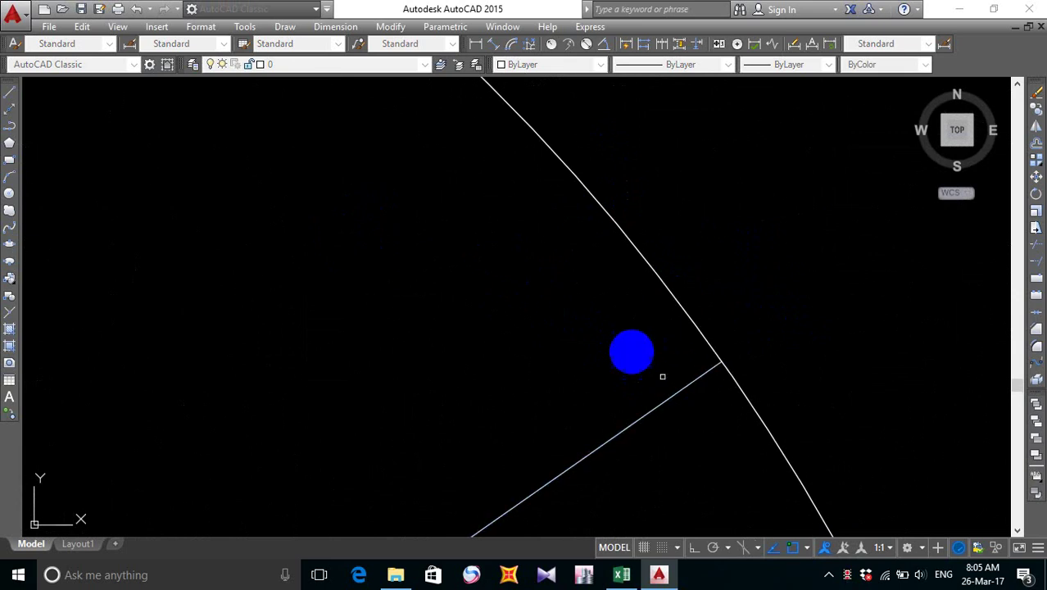
# - Check how the start node's two lower dividing lines meet the outer circle
pyautogui.scroll(-2, 631, 344)
pyautogui.moveTo(708, 409); pyautogui.dragTo(561, 129, button='middle')
pyautogui.moveTo(588, 358); pyautogui.dragTo(615, 210, button='middle')
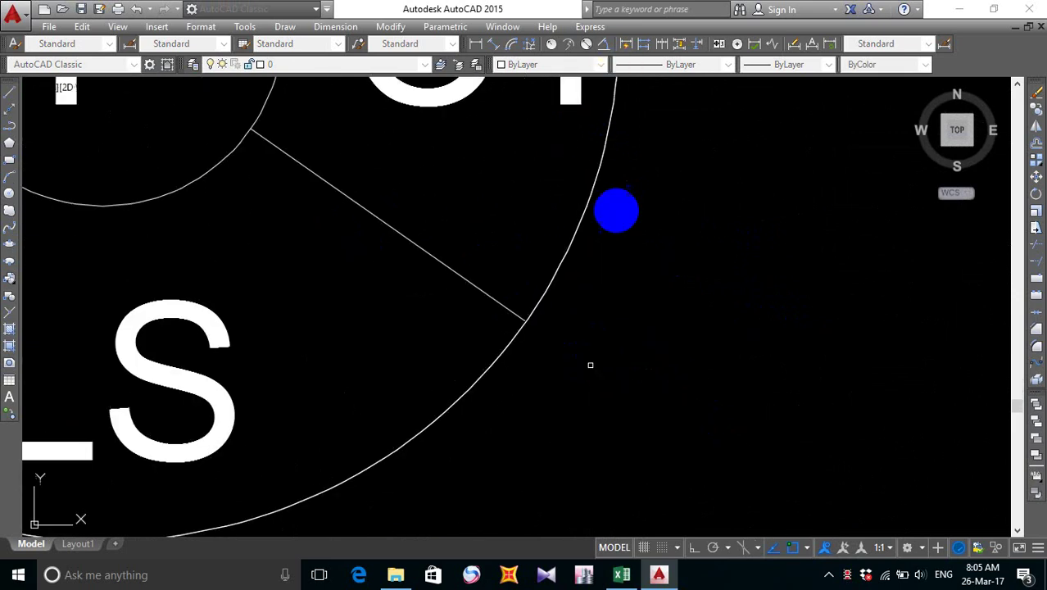
pyautogui.scroll(3, 524, 320)
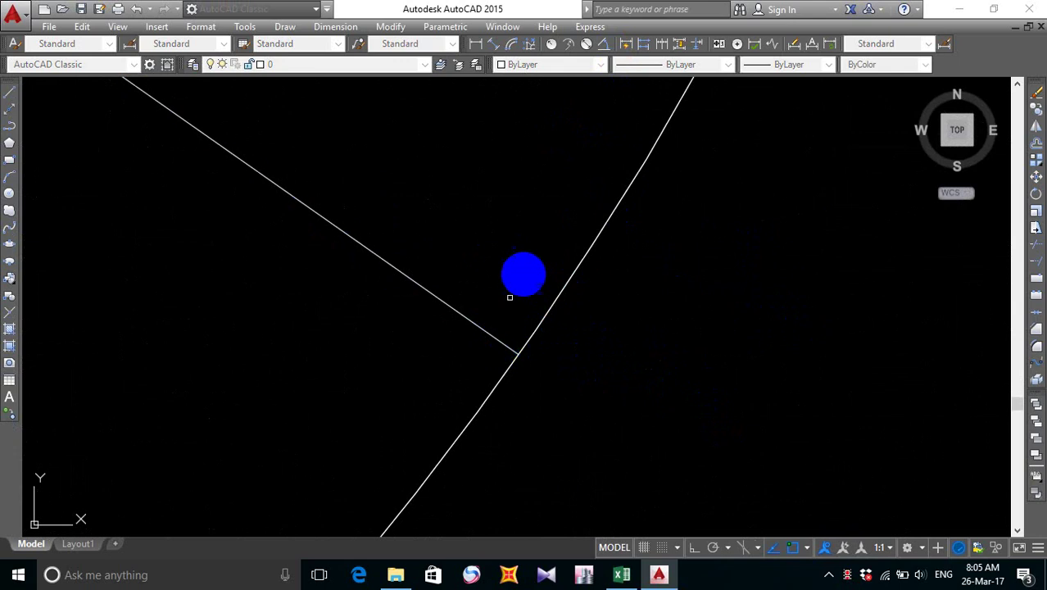
pyautogui.scroll(-5, 518, 319)
pyautogui.scroll(2, 161, 304)
pyautogui.scroll(2, 160, 304)
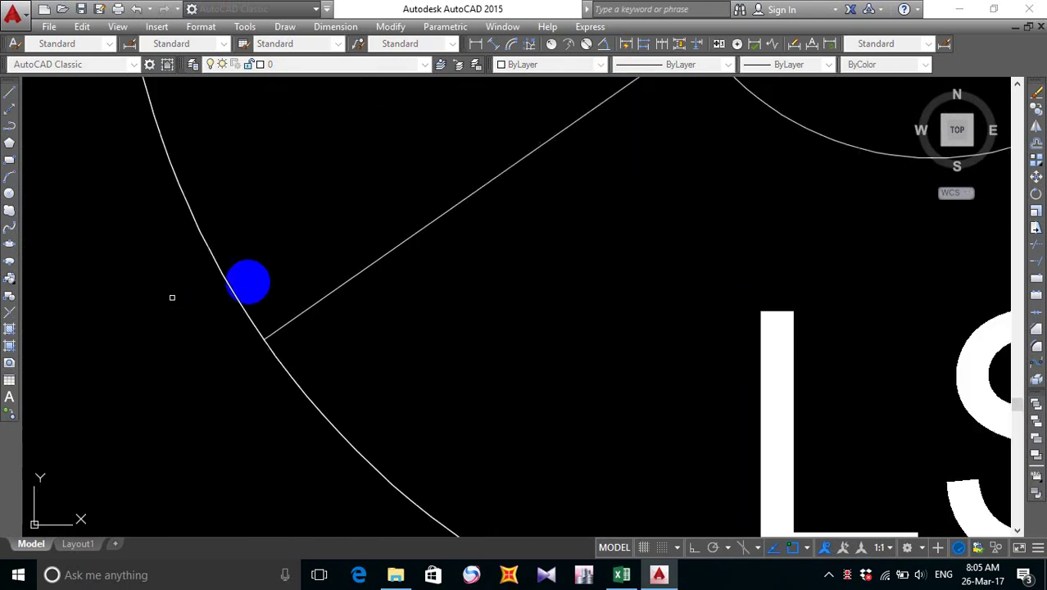
pyautogui.scroll(2, 277, 334)
pyautogui.scroll(-2, 277, 326)
pyautogui.scroll(-3, 277, 326)
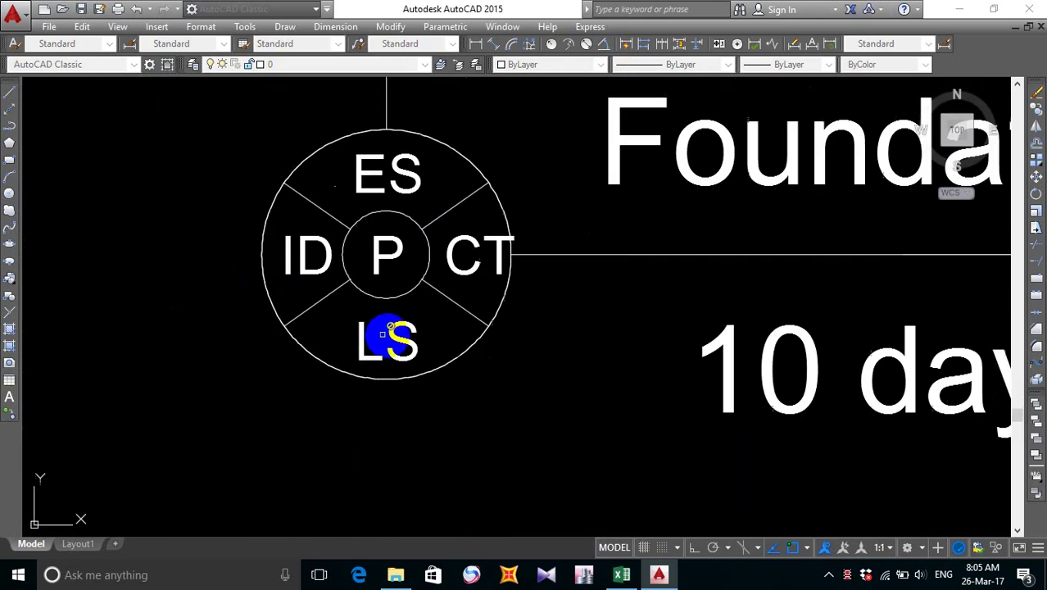
pyautogui.scroll(-2, 381, 334)
pyautogui.moveTo(414, 341); pyautogui.dragTo(418, 364, button='middle')
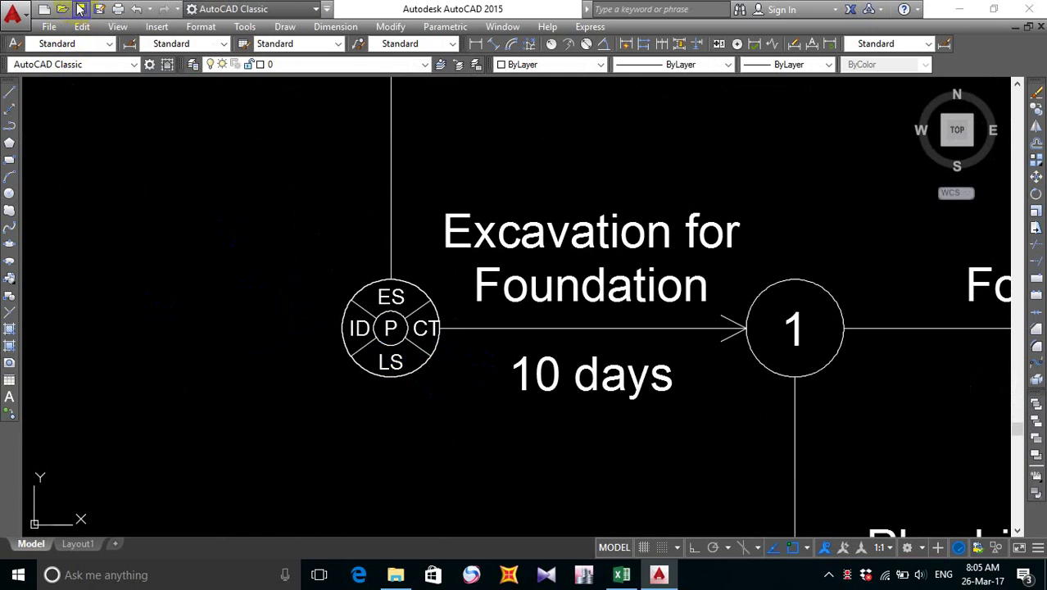
# - Copy the complete divided start node from its bottom quadrant to its top quadrant, placing the copy directly above the original
pyautogui.click(325, 256)
pyautogui.click(453, 455)
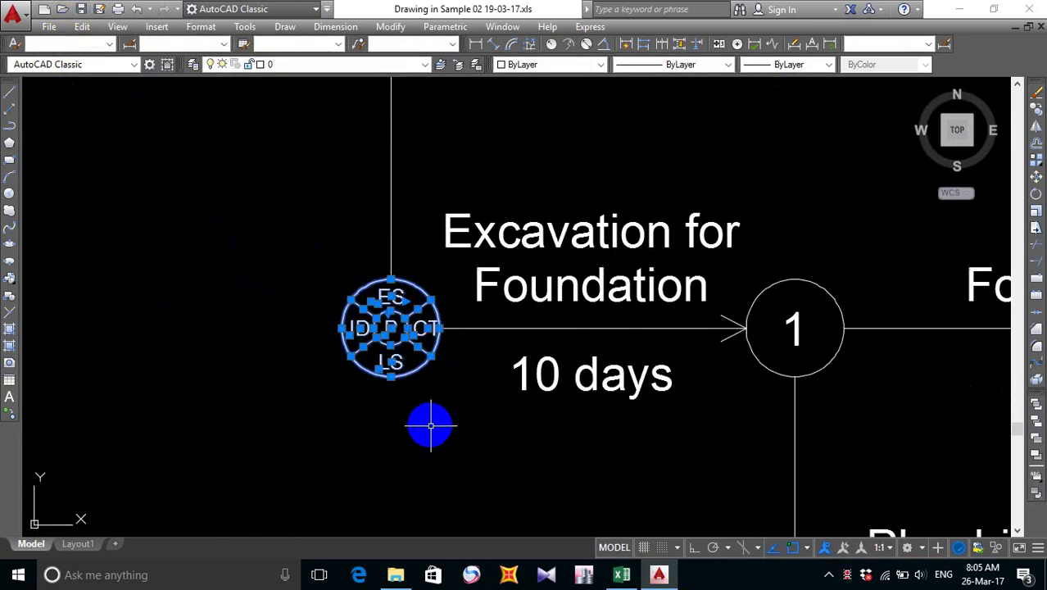
pyautogui.hotkey('ctrl', 'shift', 'c')
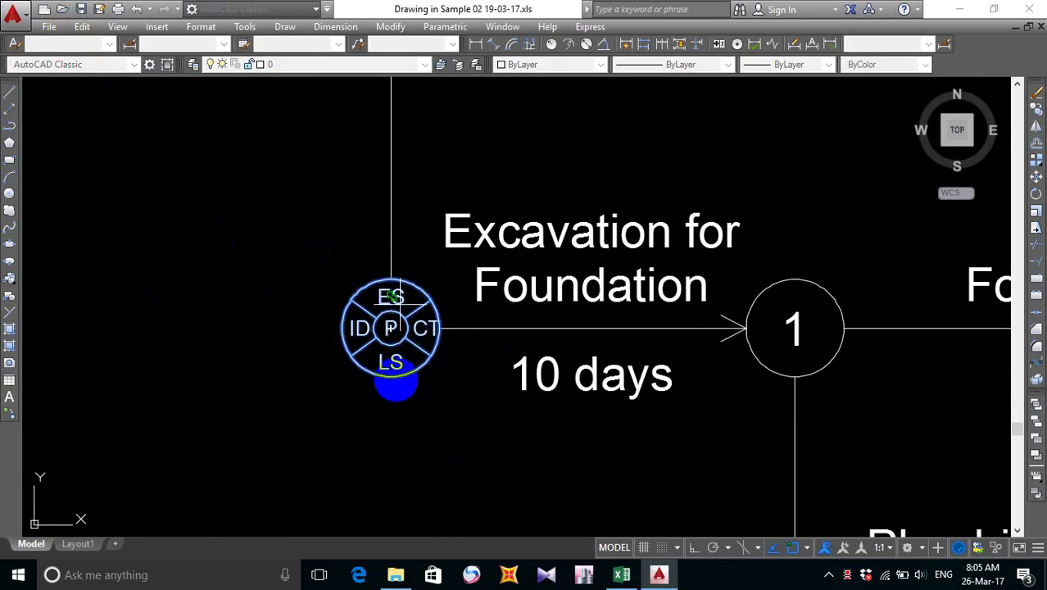
pyautogui.click(391, 385)
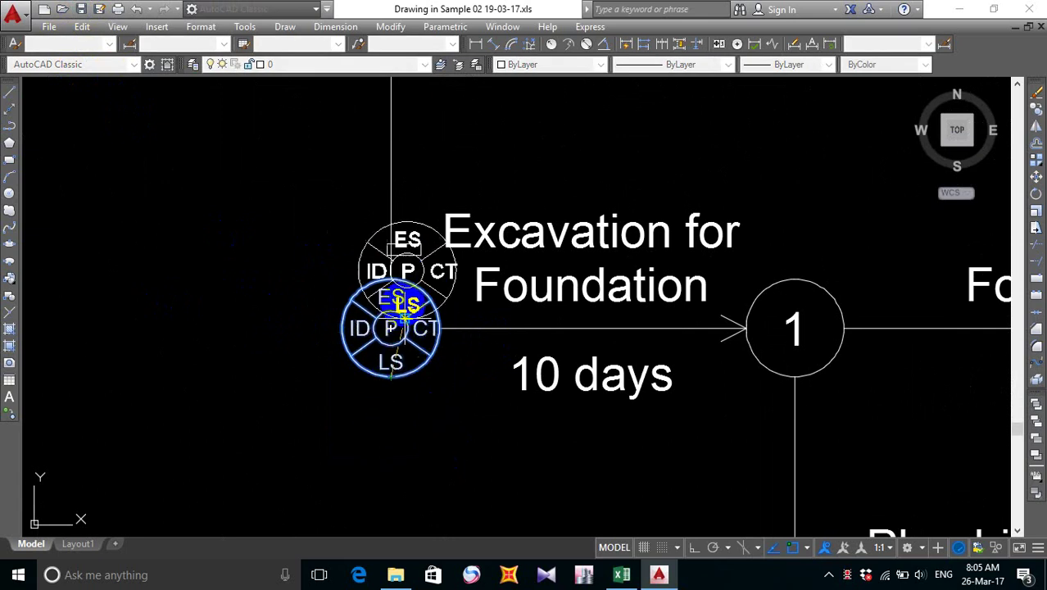
pyautogui.scroll(4, 395, 271)
pyautogui.scroll(4, 392, 272)
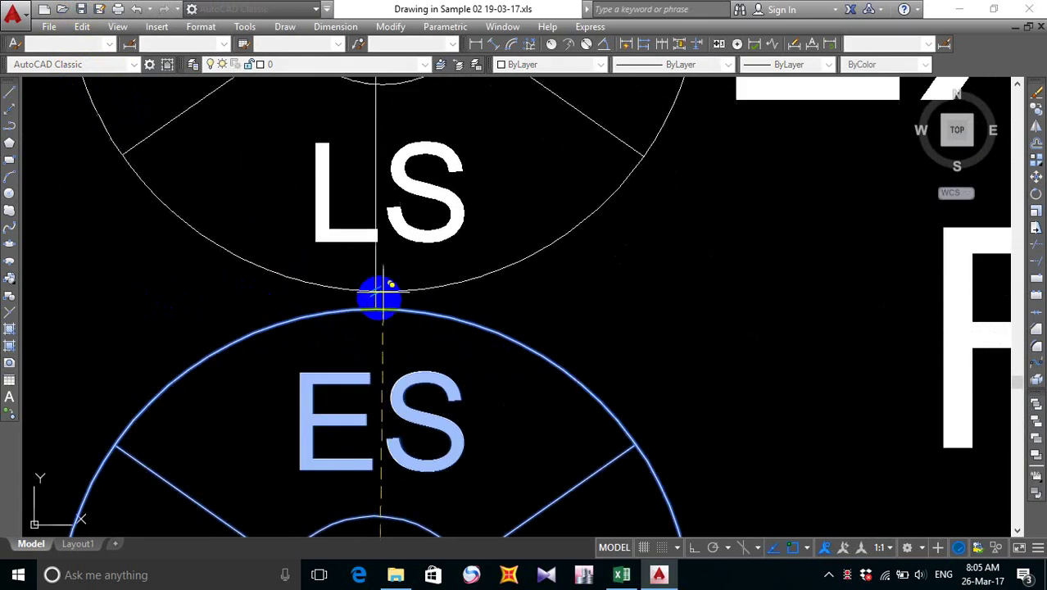
pyautogui.click(434, 310)
pyautogui.scroll(-8, 435, 309)
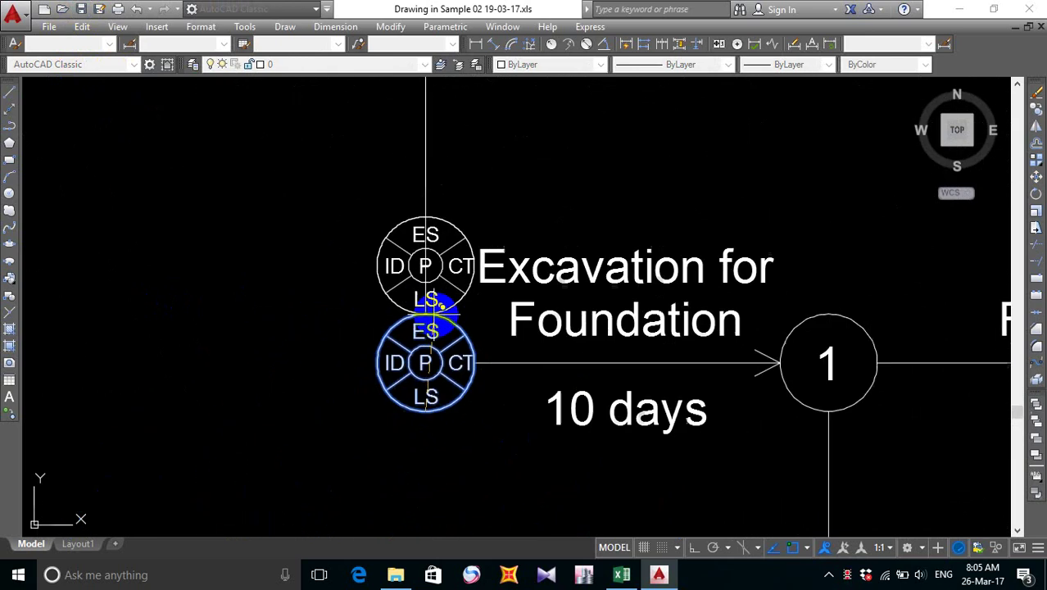
# - Finish copying the divided circle symbol with ES, ID, P, CT and LS so two stand stacked at the network's start
pyautogui.press('Return')
pyautogui.scroll(-4, 476, 424)
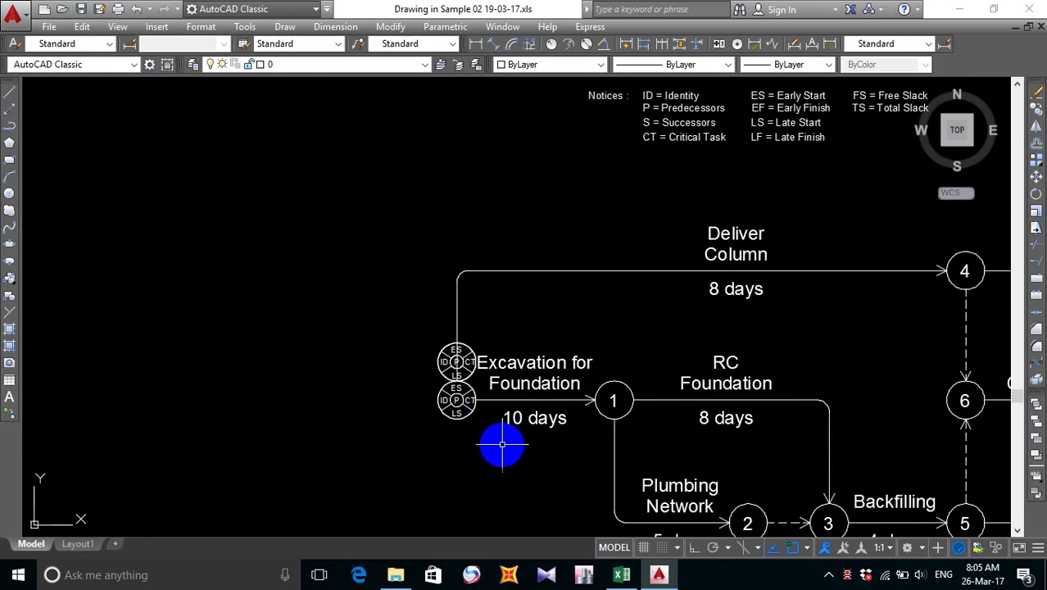
pyautogui.moveTo(497, 441); pyautogui.dragTo(486, 411, button='middle')
pyautogui.scroll(6, 444, 339)
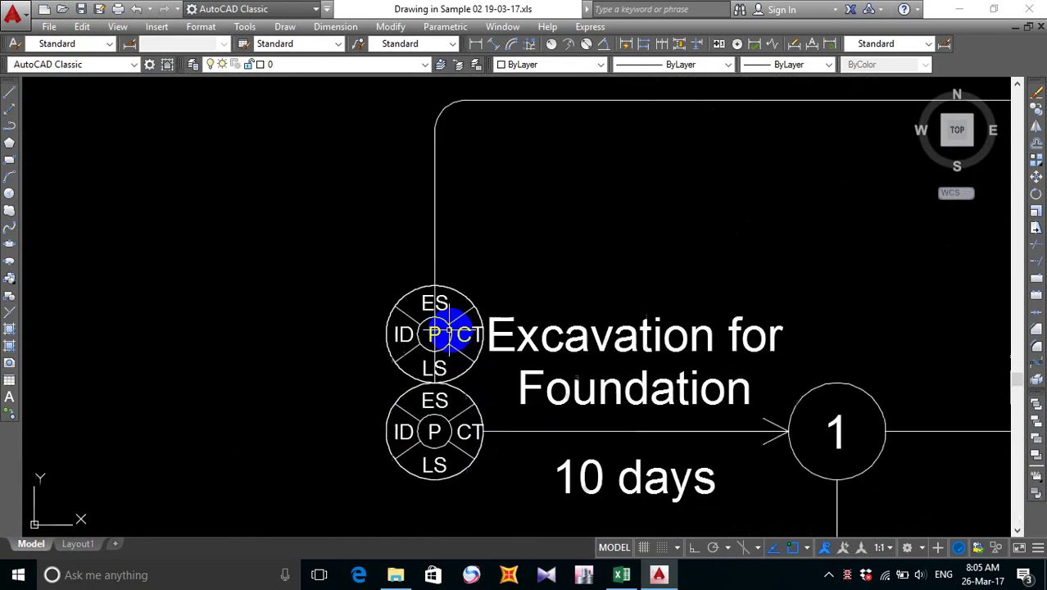
# - Match the properties of the "CT = Critical Task" note onto the "Excavation for Foundation" and "10 days" labels
pyautogui.scroll(-6, 463, 358)
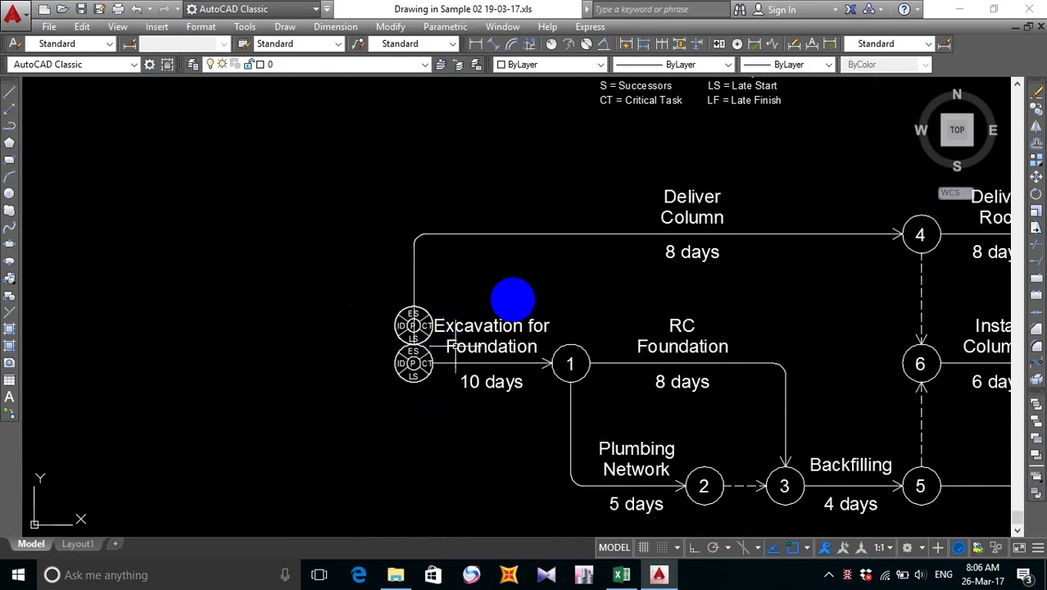
pyautogui.moveTo(540, 277); pyautogui.dragTo(538, 298, button='middle')
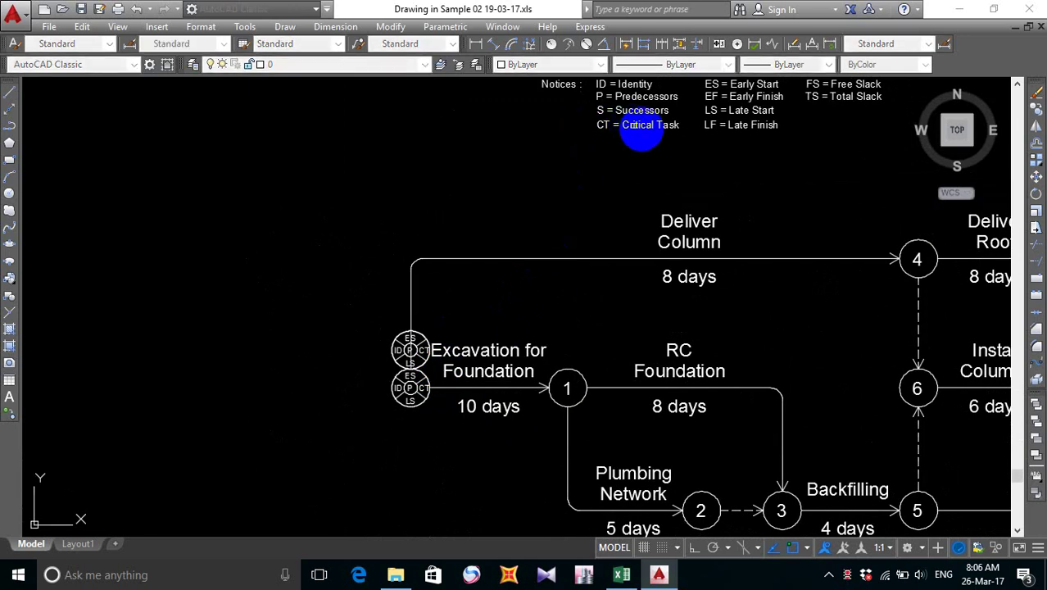
pyautogui.click(641, 128)
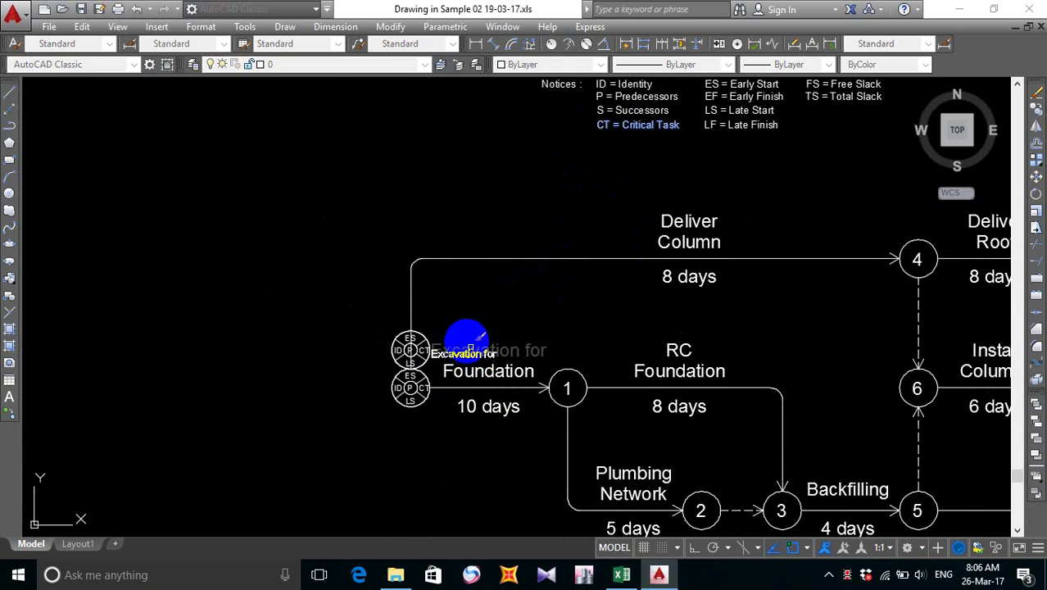
pyautogui.click(462, 328)
pyautogui.click(525, 480)
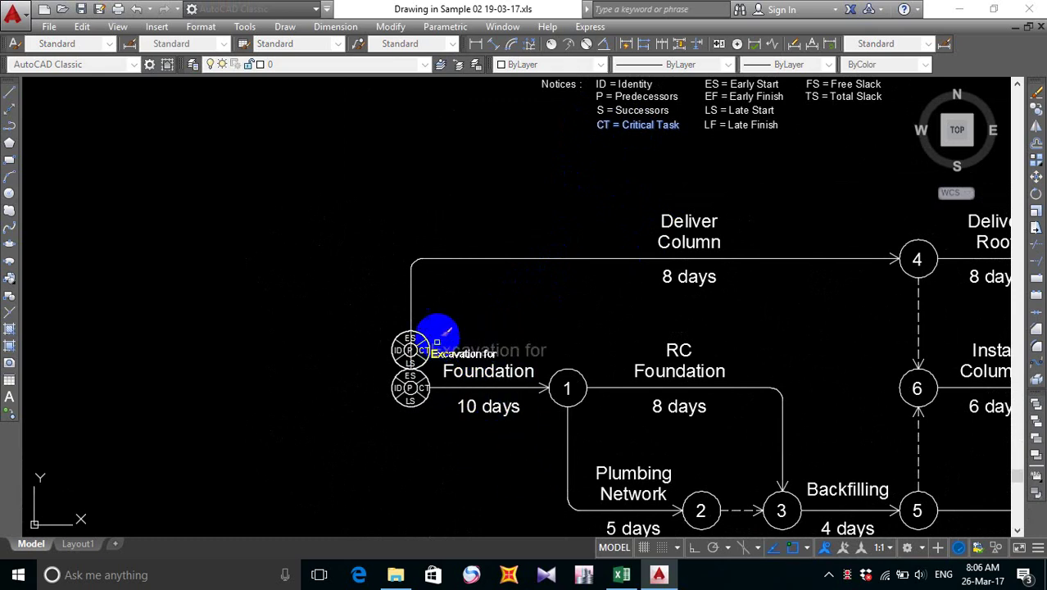
pyautogui.click(545, 315)
pyautogui.click(483, 374)
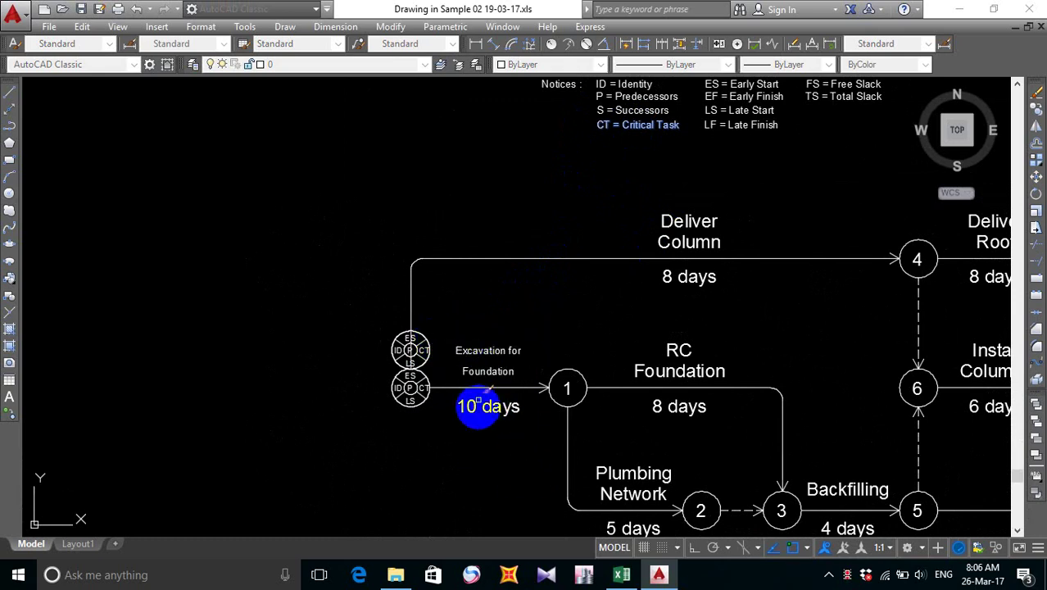
pyautogui.click(489, 407)
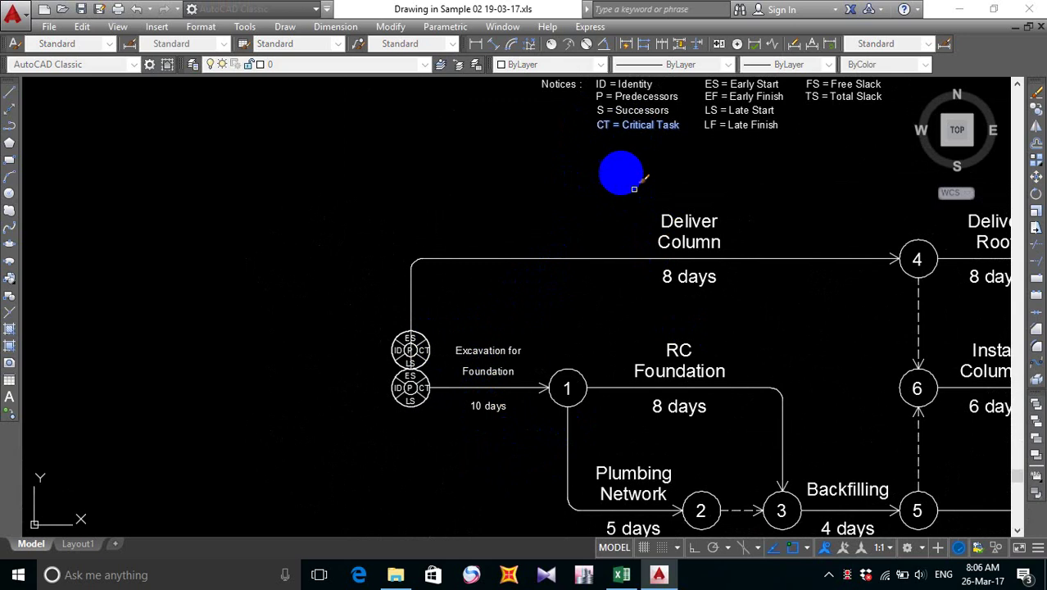
# - Apply the matched note text properties to the "Deliver Column" and "RC Foundation" labels and their 8-day durations
pyautogui.click(622, 168)
pyautogui.click(767, 358)
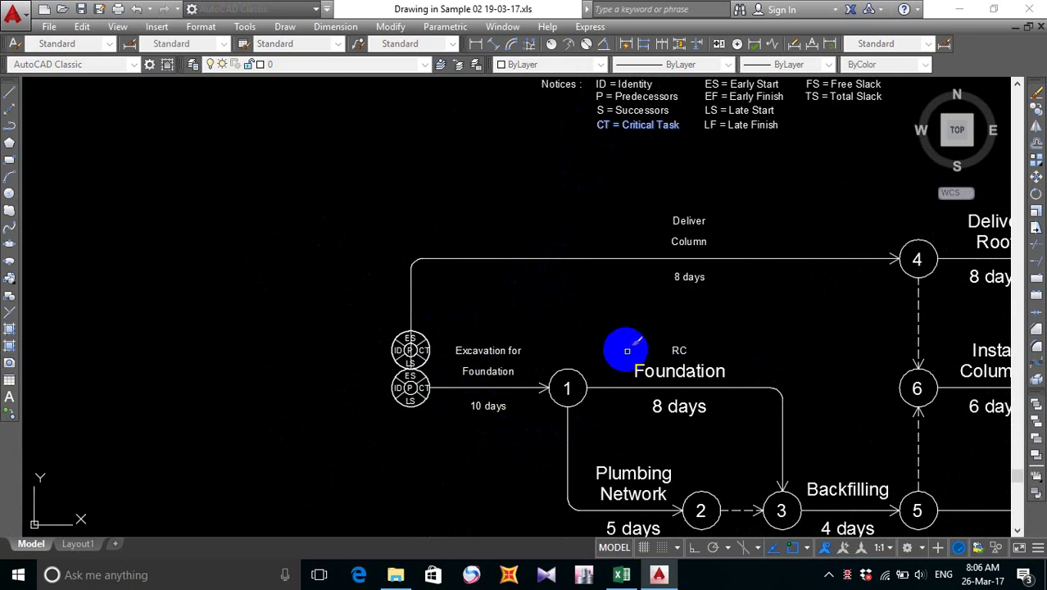
pyautogui.click(627, 343)
pyautogui.click(742, 461)
# - Apply the same text properties to the "Plumbing Network" and "Backfilling" labels and their durations
pyautogui.moveTo(655, 421); pyautogui.dragTo(596, 295, button='middle')
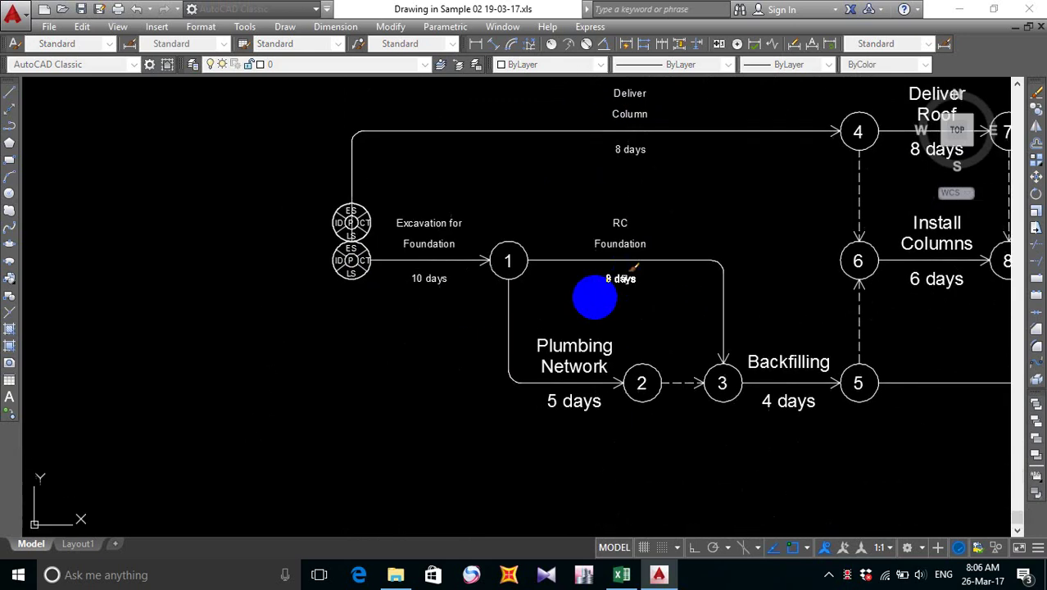
pyautogui.click(538, 333)
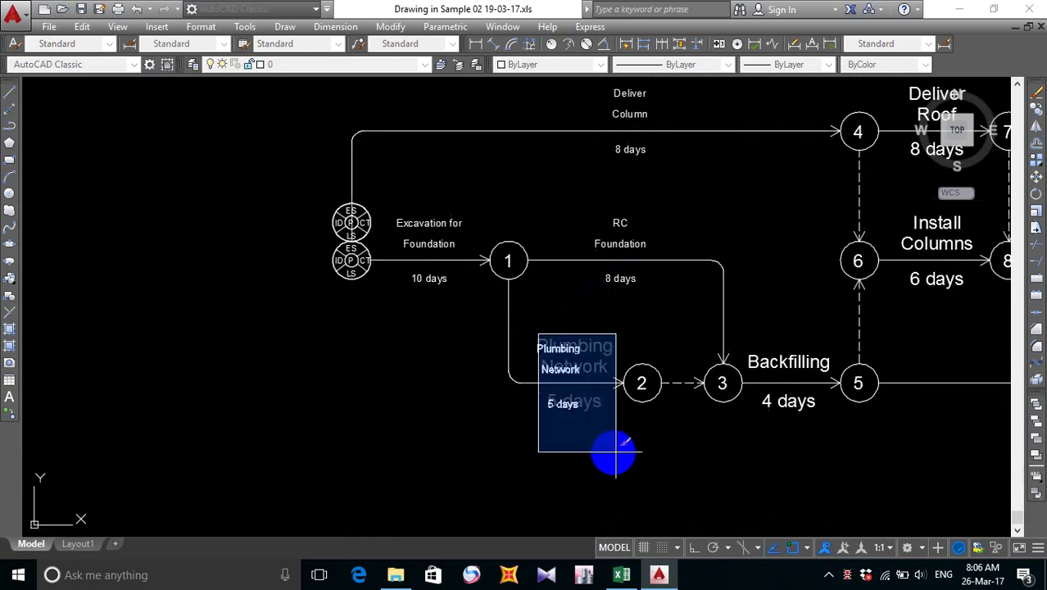
pyautogui.click(609, 450)
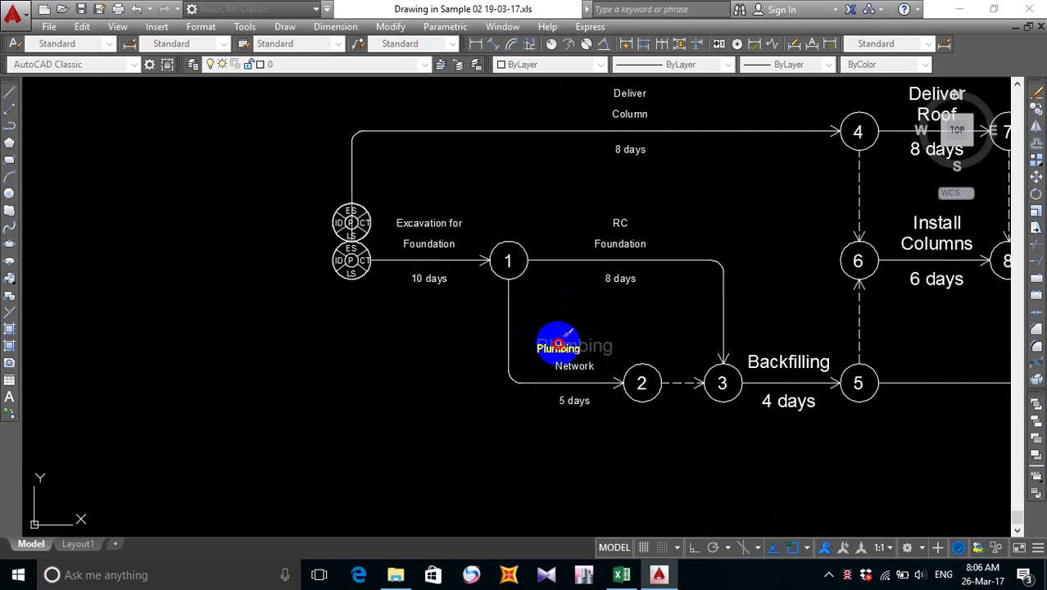
pyautogui.click(558, 345)
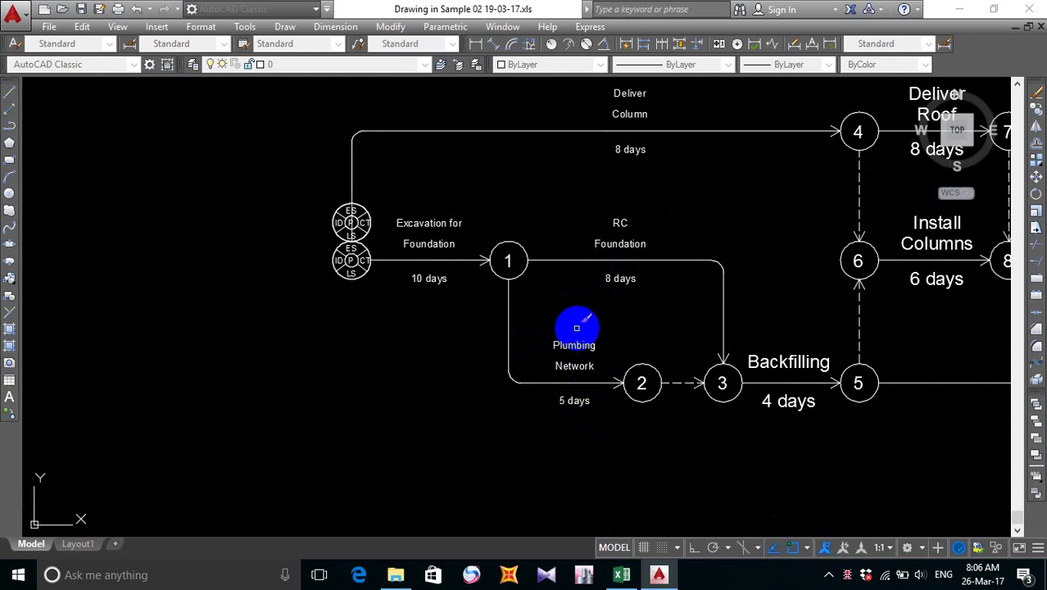
pyautogui.click(753, 330)
pyautogui.click(832, 446)
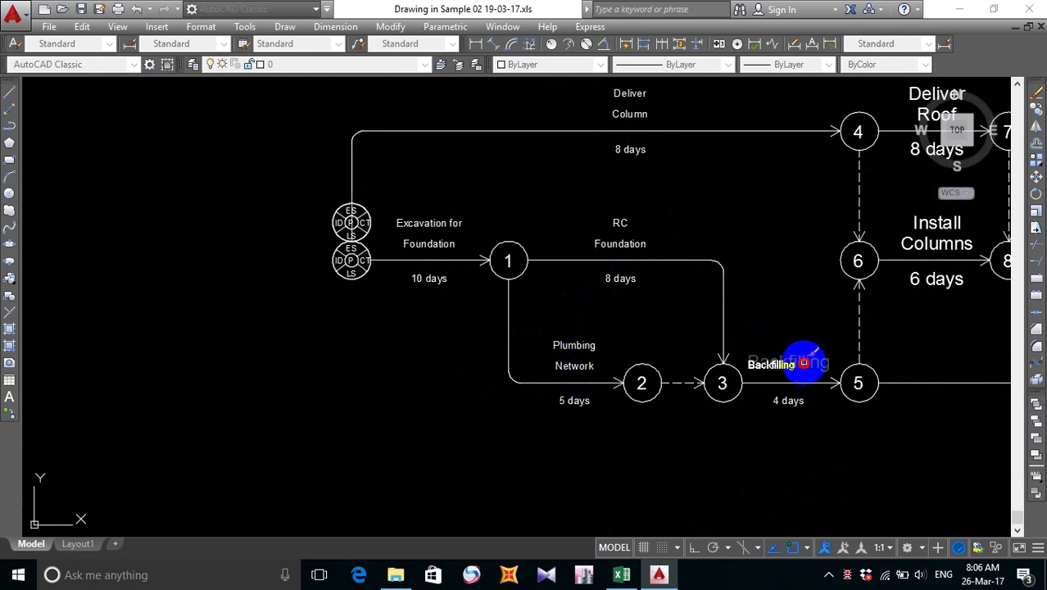
pyautogui.click(805, 361)
# - Extend the Match Properties selection to the entire network diagram, covering all remaining labels and node numbers, and end the command
pyautogui.moveTo(726, 401); pyautogui.dragTo(661, 426, button='middle')
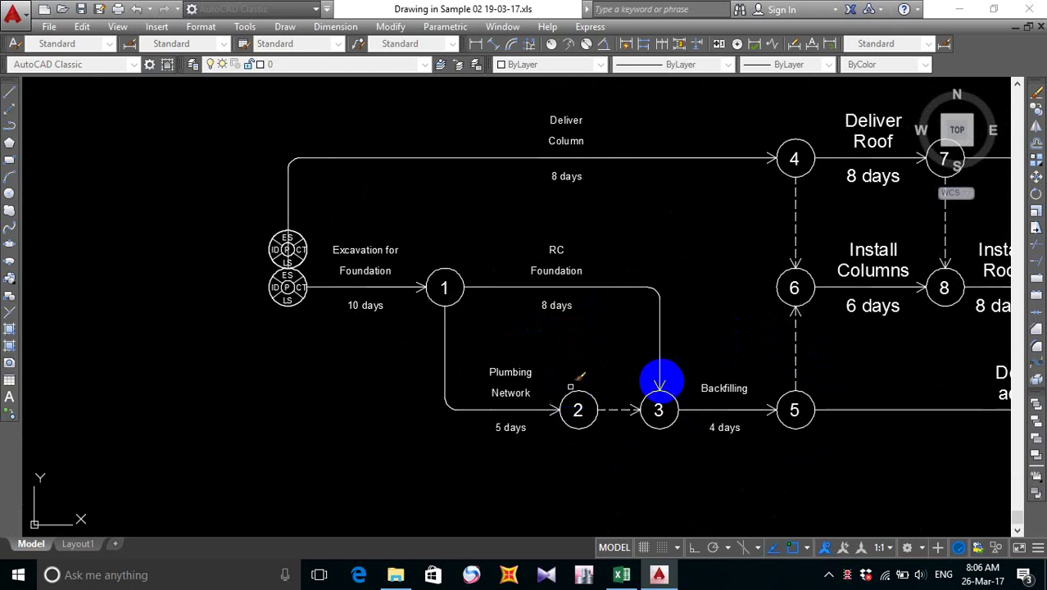
pyautogui.moveTo(661, 380); pyautogui.dragTo(351, 354, button='middle')
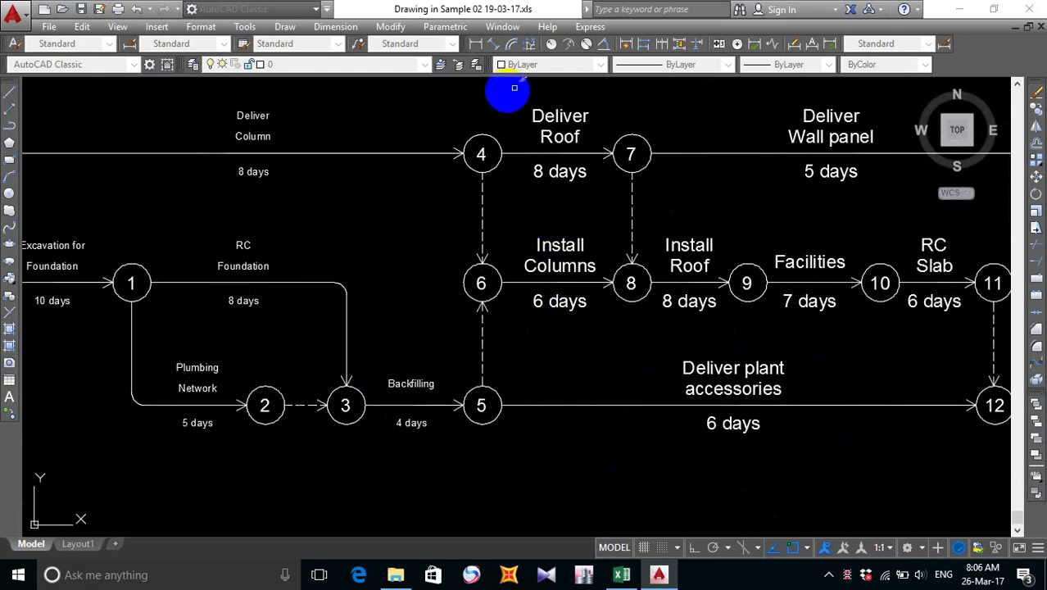
pyautogui.scroll(-3, 537, 219)
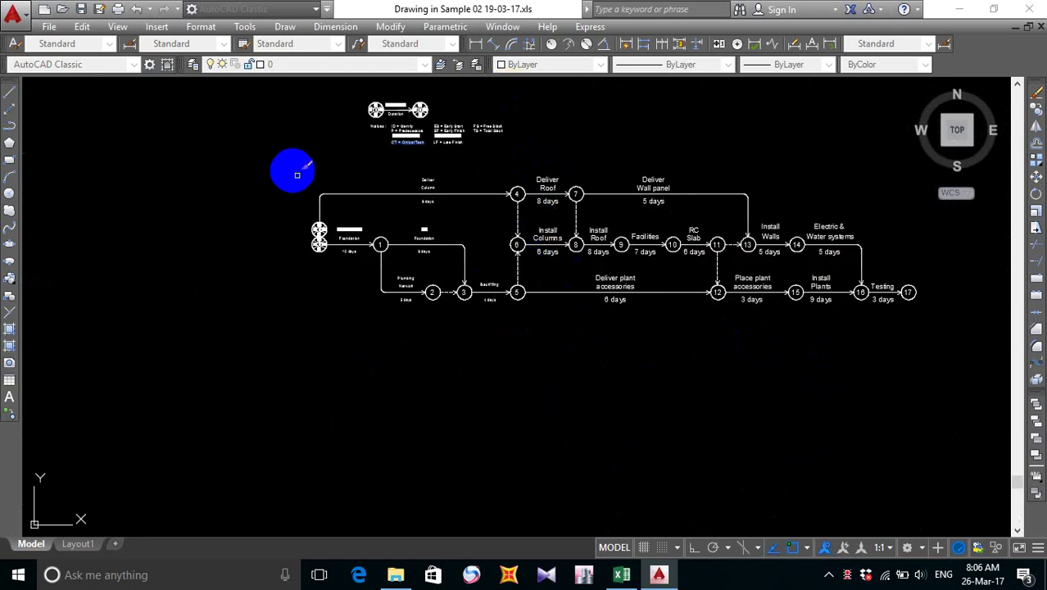
pyautogui.click(291, 166)
pyautogui.click(950, 485)
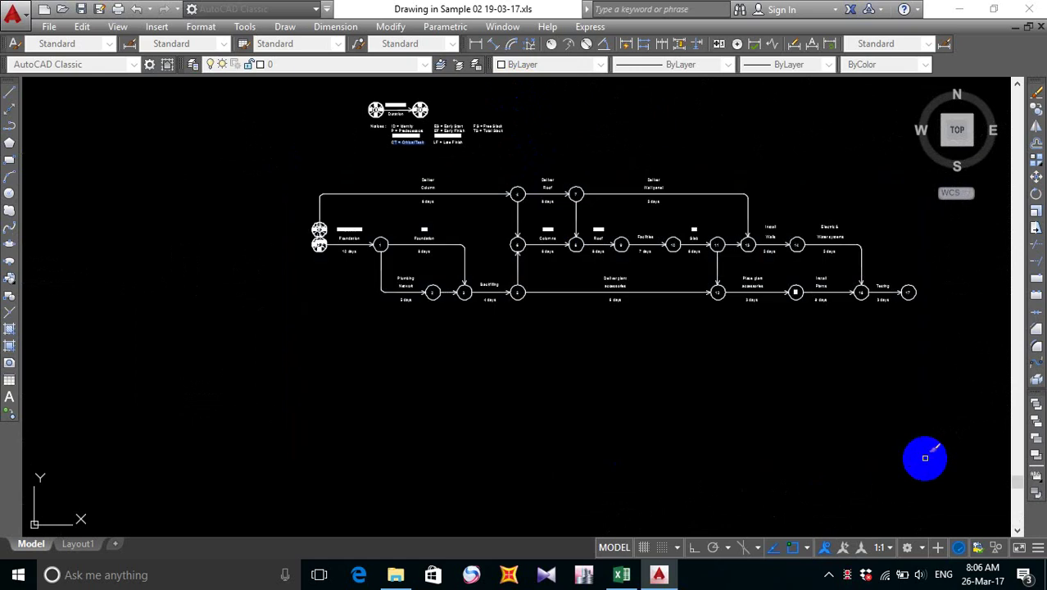
pyautogui.press('Return')
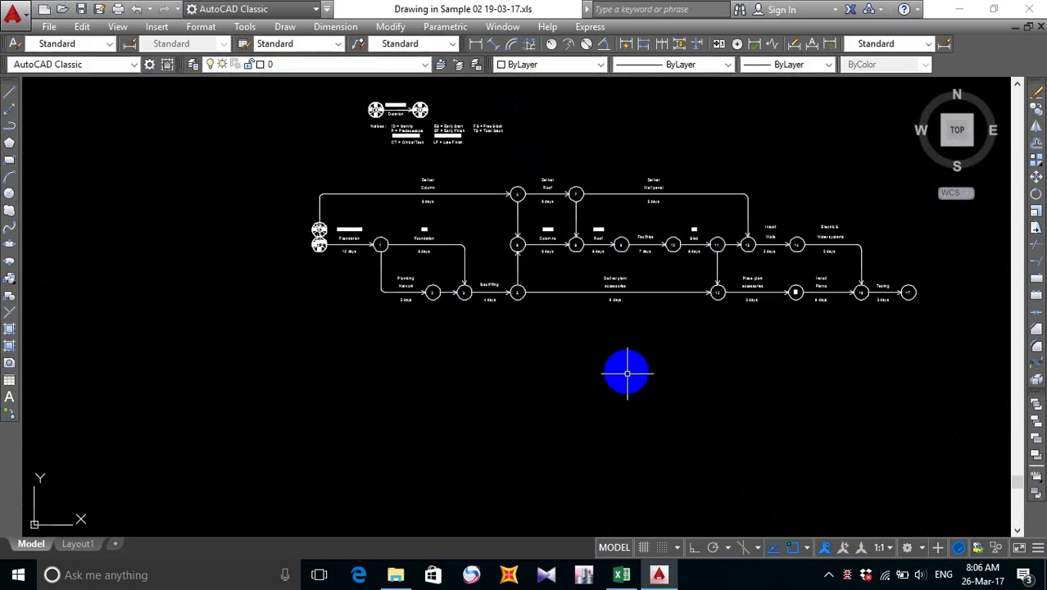
# - Examine the restyled labels across the network and the text inside the two stacked start symbols
pyautogui.scroll(6, 562, 257)
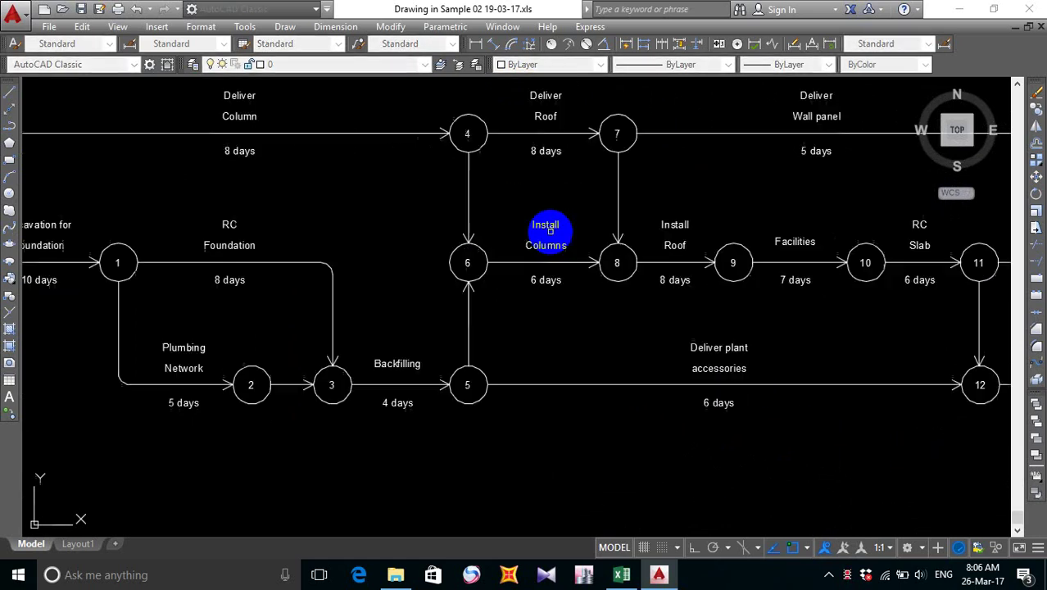
pyautogui.scroll(-6, 564, 271)
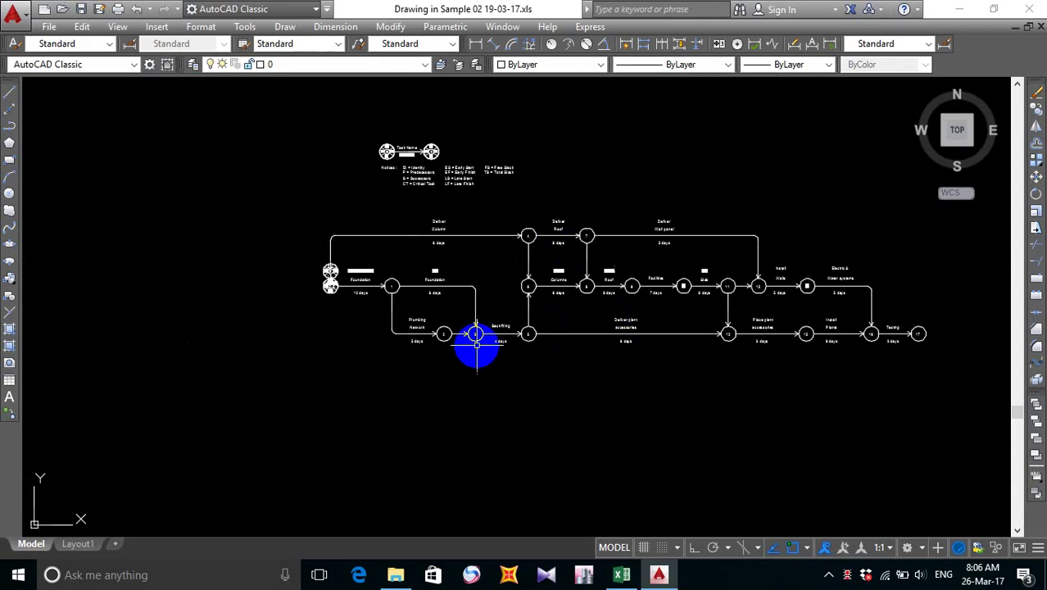
pyautogui.moveTo(475, 346); pyautogui.dragTo(733, 356, button='middle')
pyautogui.scroll(8, 732, 356)
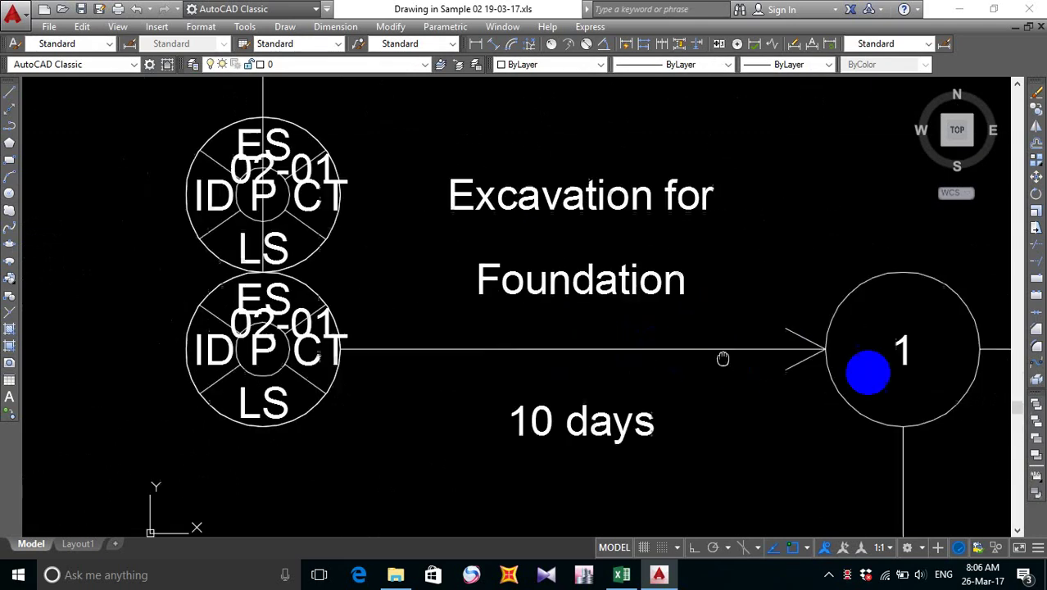
pyautogui.moveTo(444, 327); pyautogui.dragTo(453, 349, button='middle')
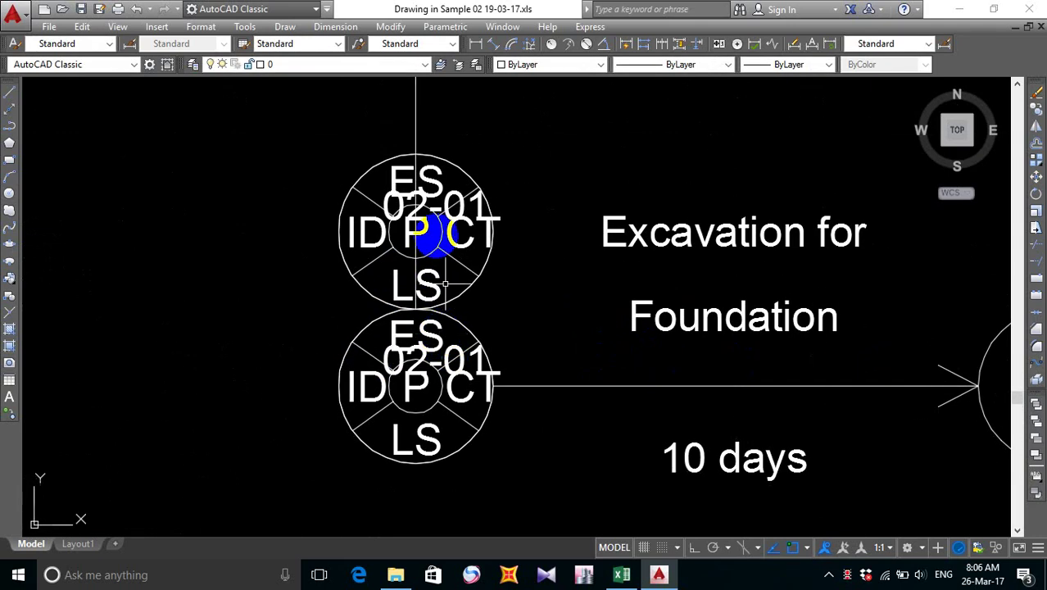
pyautogui.scroll(4, 407, 172)
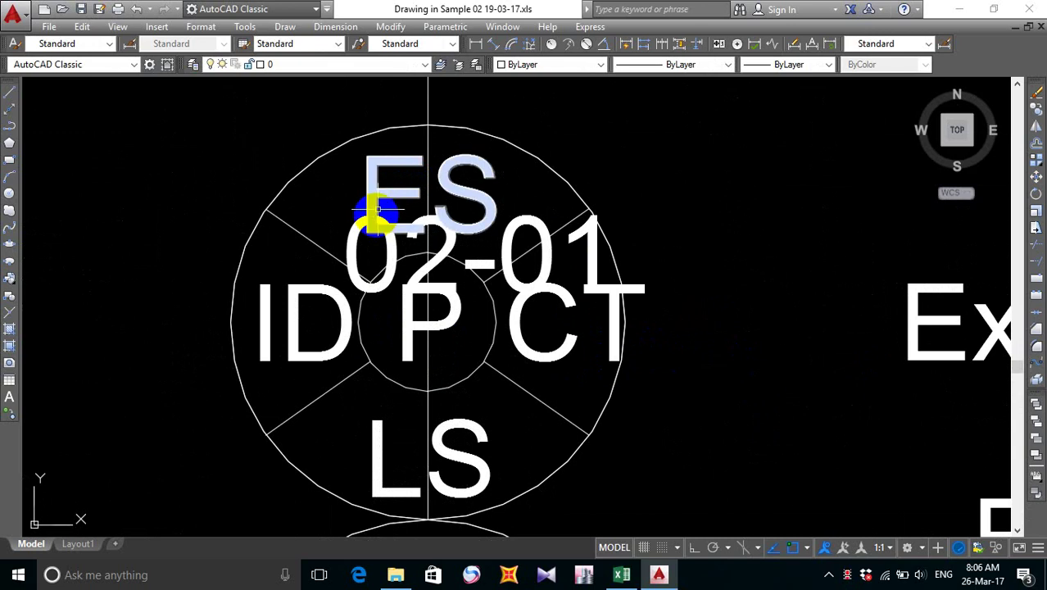
pyautogui.scroll(-6, 400, 260)
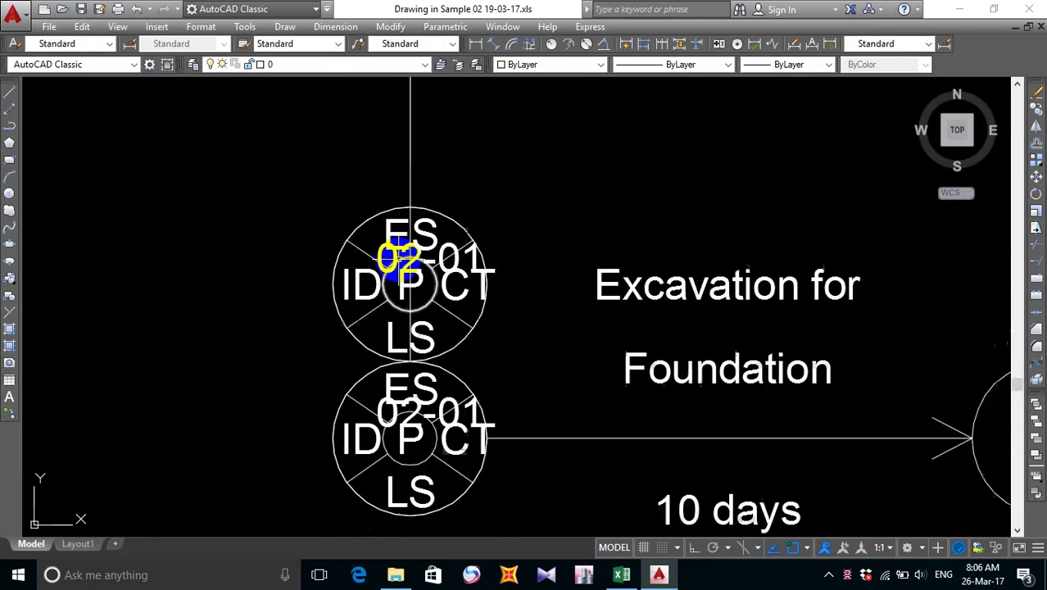
pyautogui.moveTo(620, 357); pyautogui.dragTo(52, 227, button='middle')
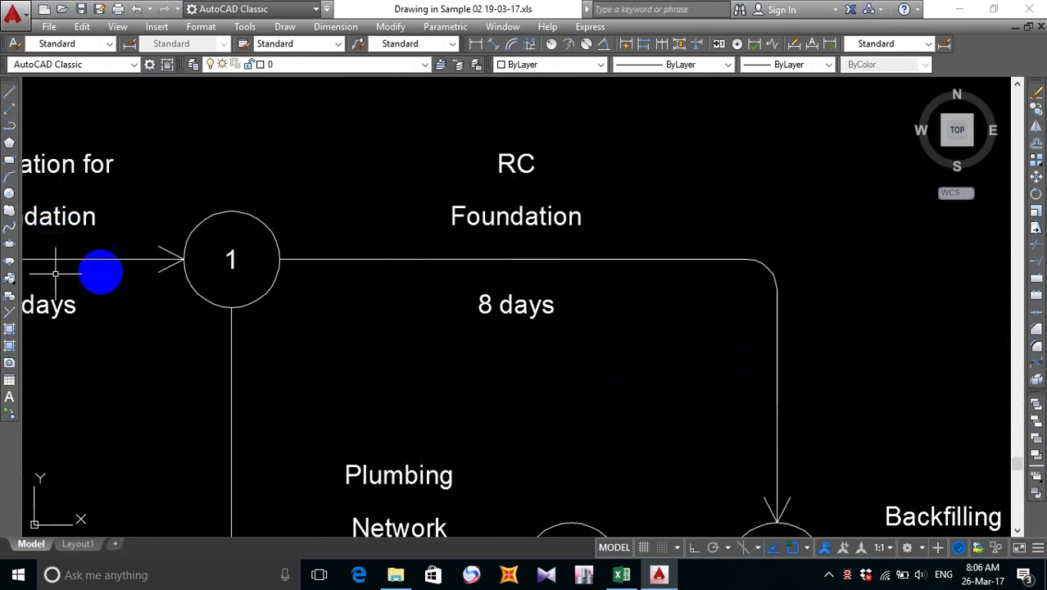
# - Delete the overlapping "02-01" text from the lower start symbol
pyautogui.moveTo(99, 271); pyautogui.dragTo(578, 290, button='middle')
pyautogui.scroll(2, 354, 279)
pyautogui.scroll(4, 354, 278)
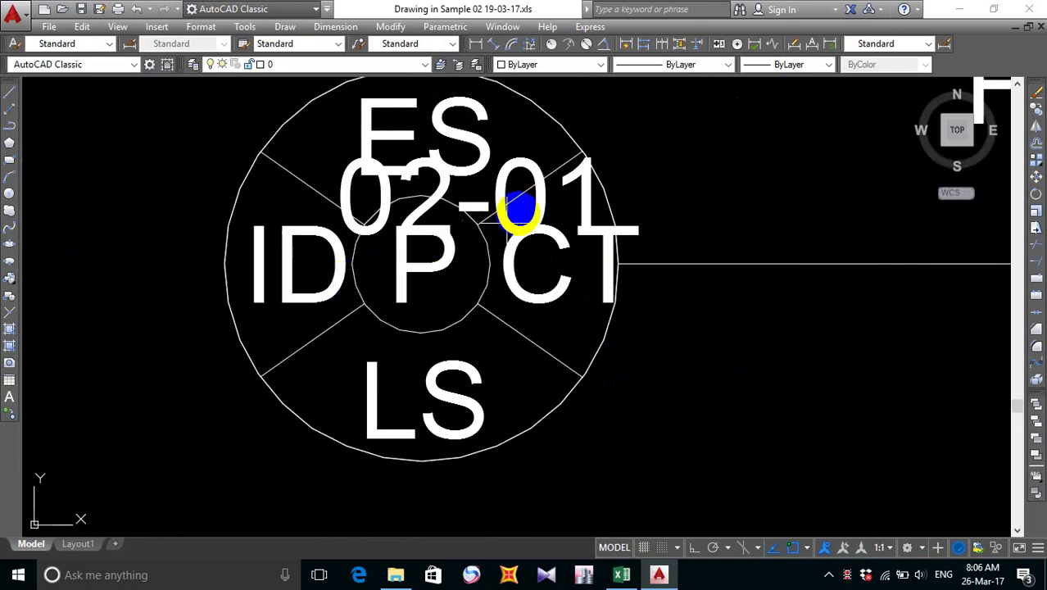
pyautogui.click(545, 194)
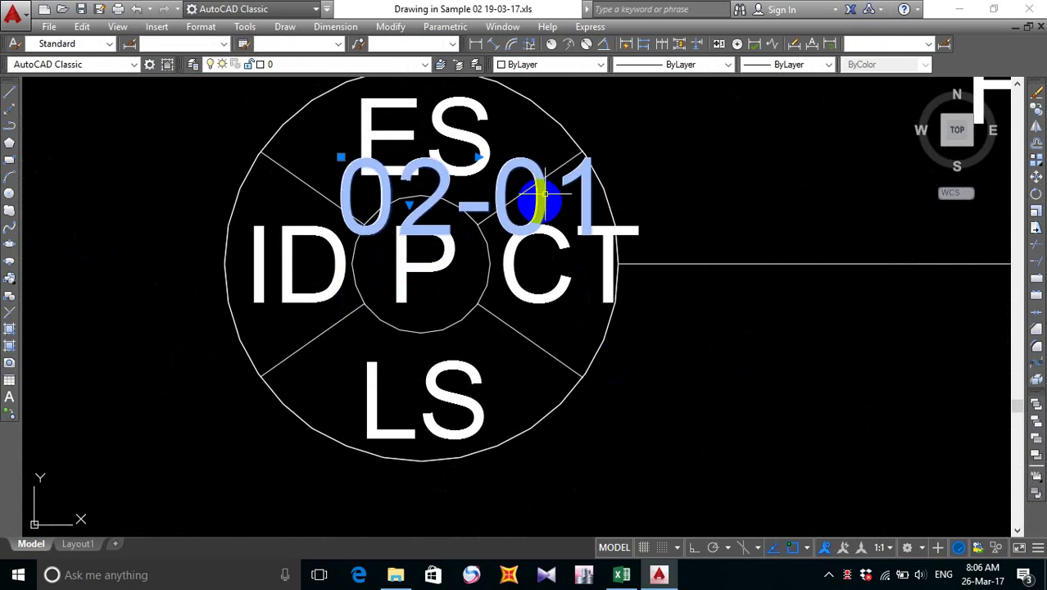
pyautogui.press('Delete')
pyautogui.scroll(-6, 534, 229)
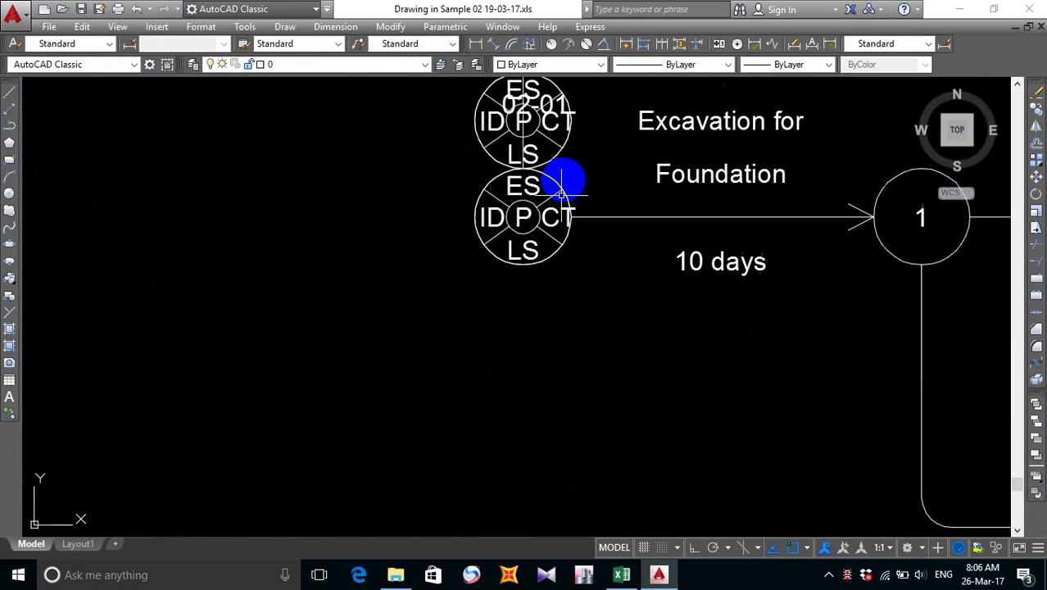
# - Delete the overlapping "02-01" text from the upper start symbol
pyautogui.moveTo(565, 171); pyautogui.dragTo(561, 271, button='middle')
pyautogui.scroll(6, 553, 209)
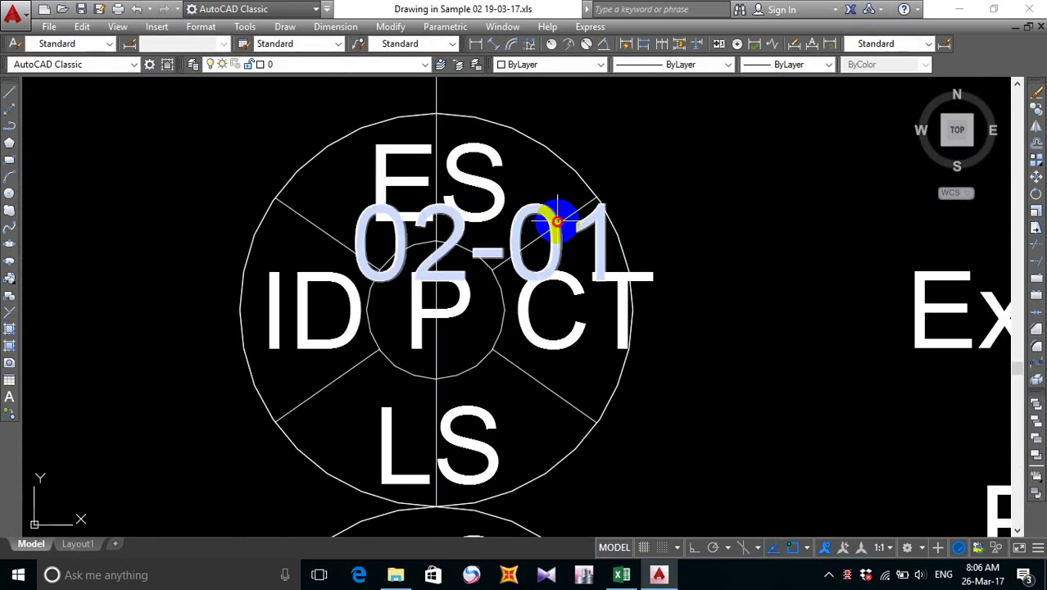
pyautogui.click(557, 222)
pyautogui.press('Escape')
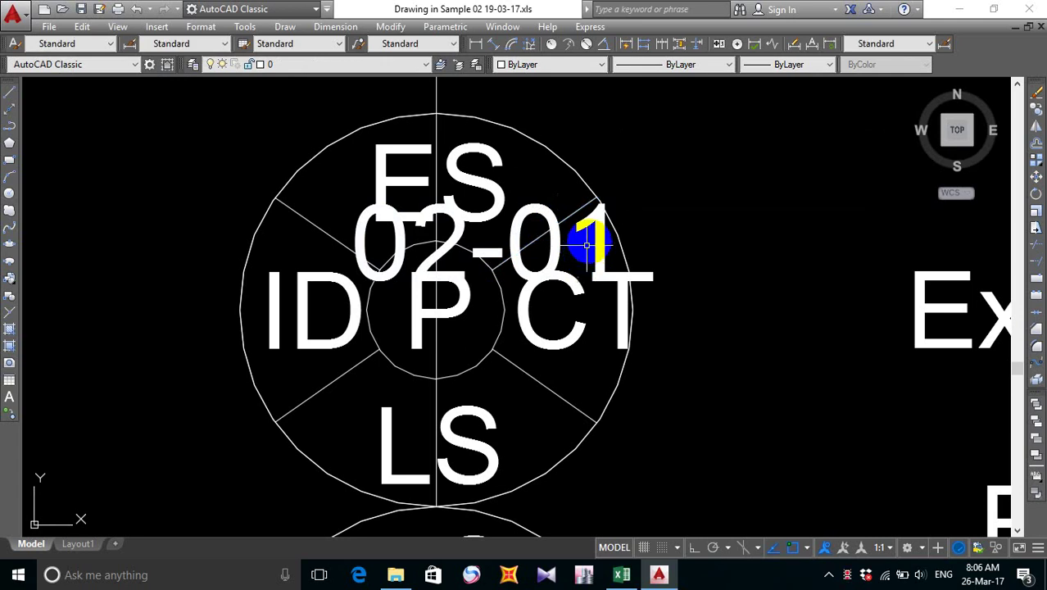
pyautogui.click(591, 243)
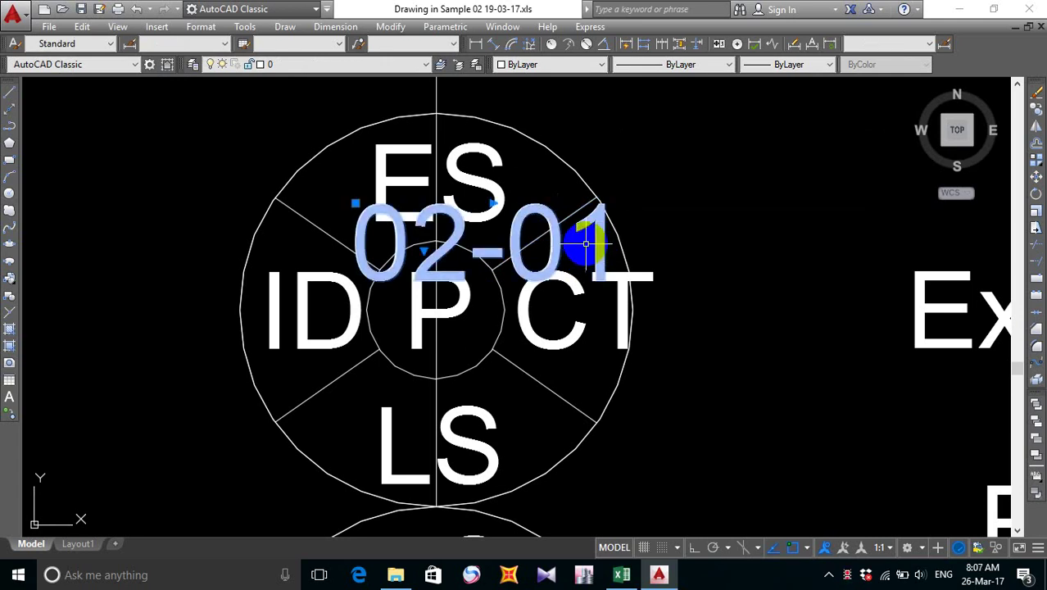
pyautogui.press('Delete')
# - Save the drawing with the cleaned-up start symbols
pyautogui.scroll(-3, 570, 280)
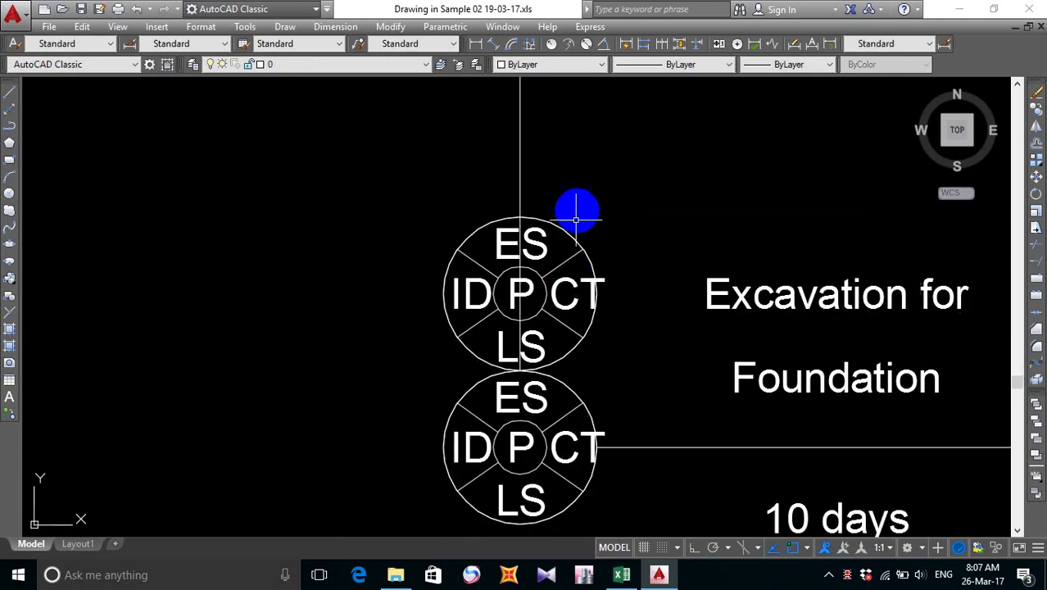
pyautogui.moveTo(575, 213); pyautogui.dragTo(604, 336, button='middle')
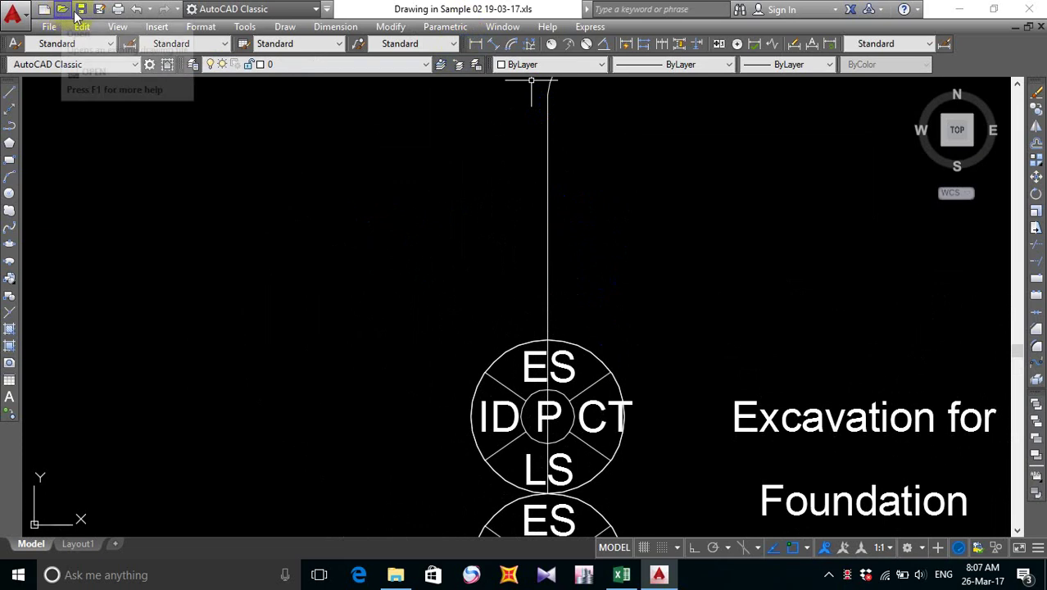
pyautogui.click(80, 10)
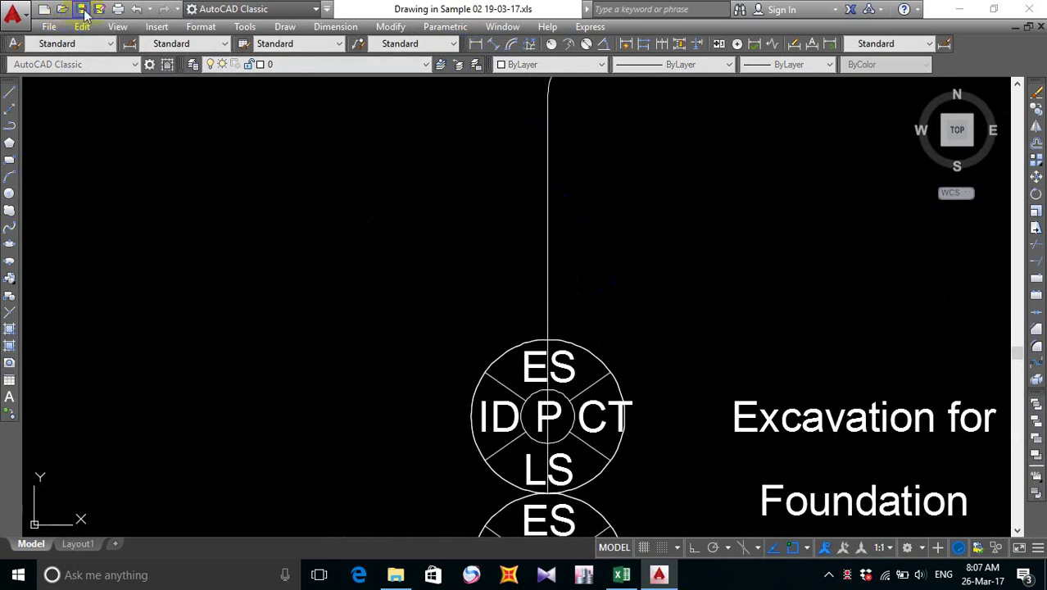
# - Trim the vertical connector line inside the upper start symbol back to the symbol's outer circle
pyautogui.scroll(-2, 547, 328)
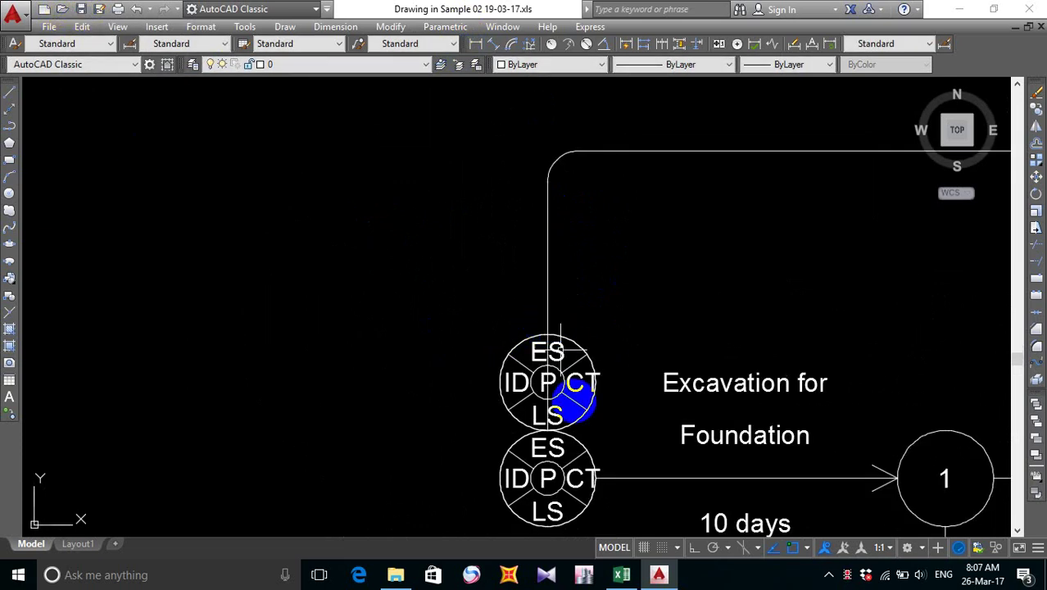
pyautogui.moveTo(578, 409); pyautogui.dragTo(545, 350, button='middle')
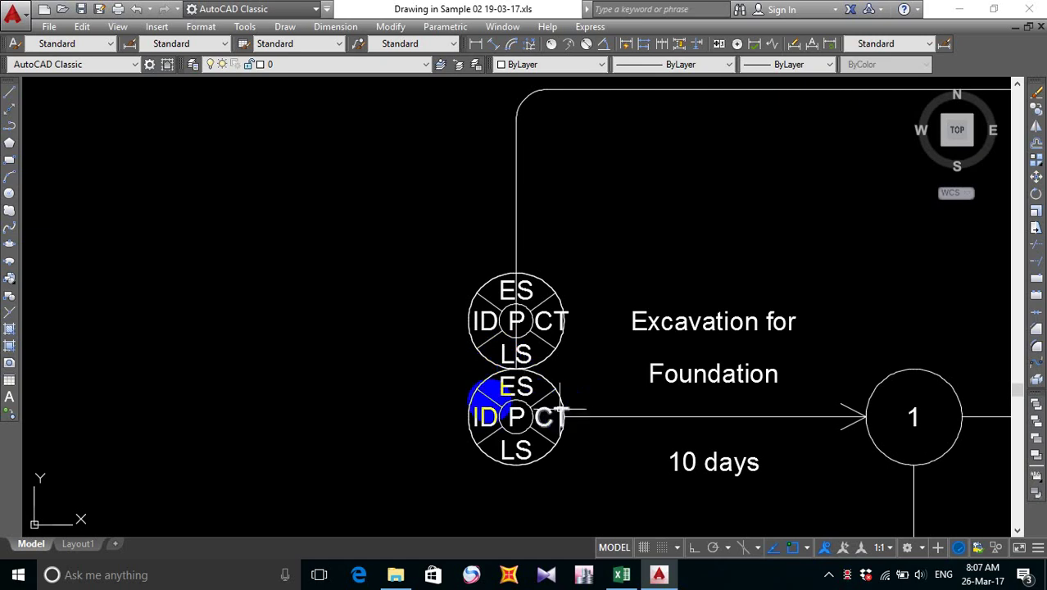
pyautogui.moveTo(531, 411); pyautogui.dragTo(540, 438, button='middle')
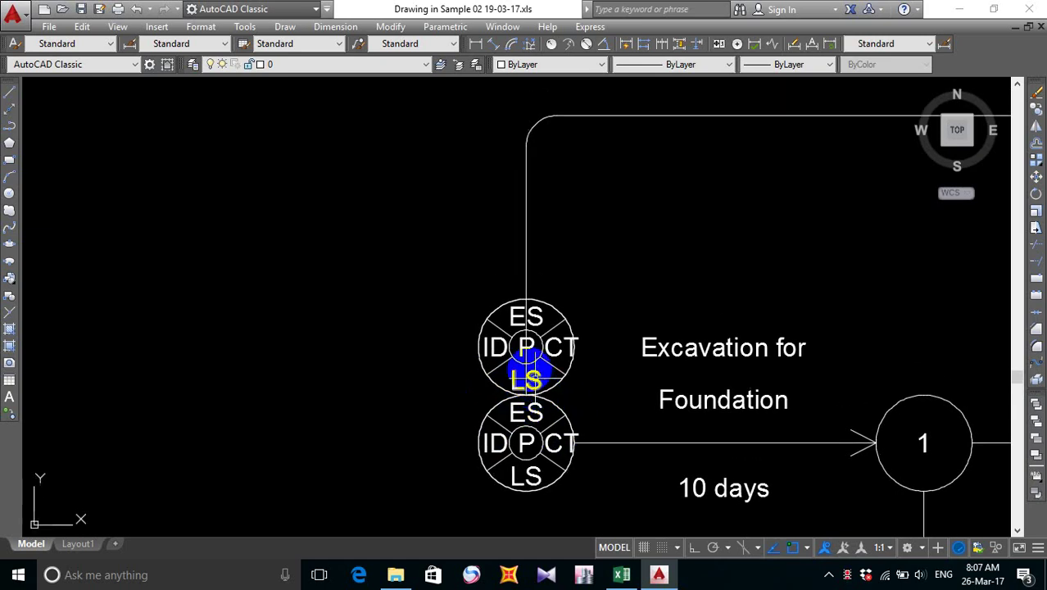
pyautogui.moveTo(526, 349); pyautogui.dragTo(530, 356, button='middle')
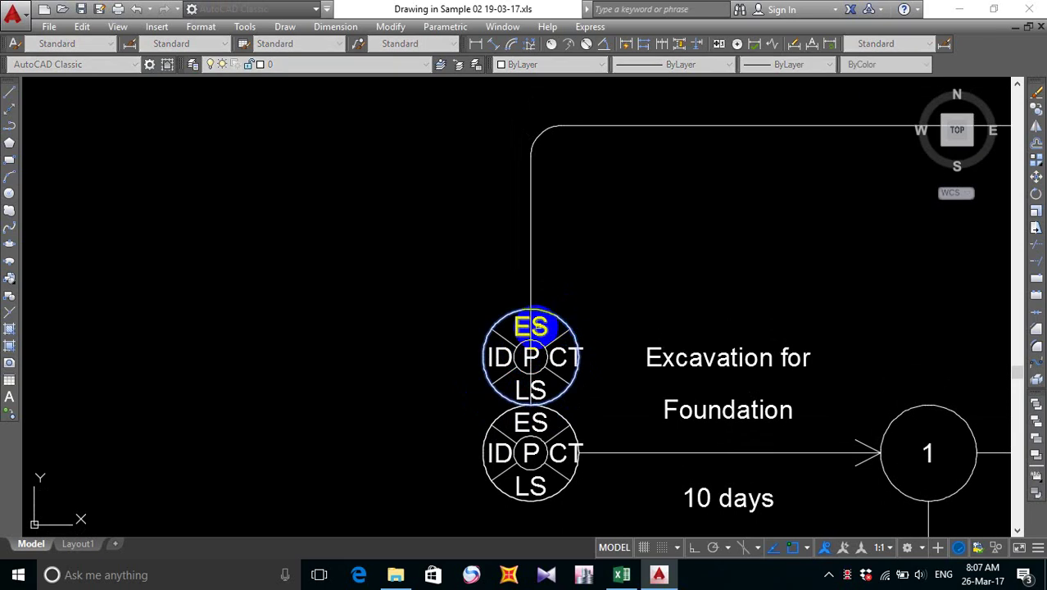
pyautogui.scroll(5, 533, 337)
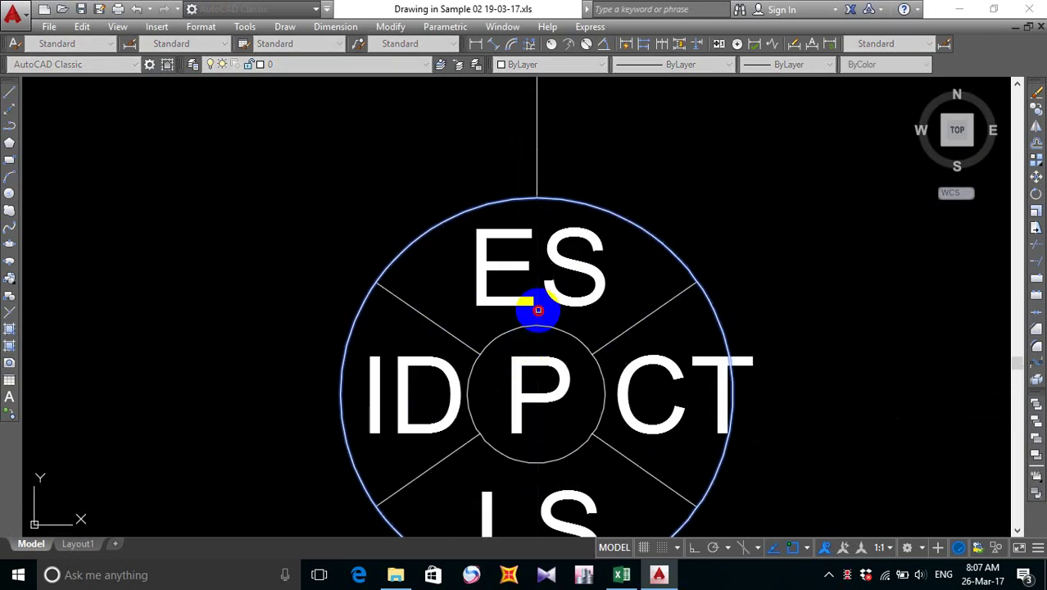
pyautogui.scroll(-5, 549, 360)
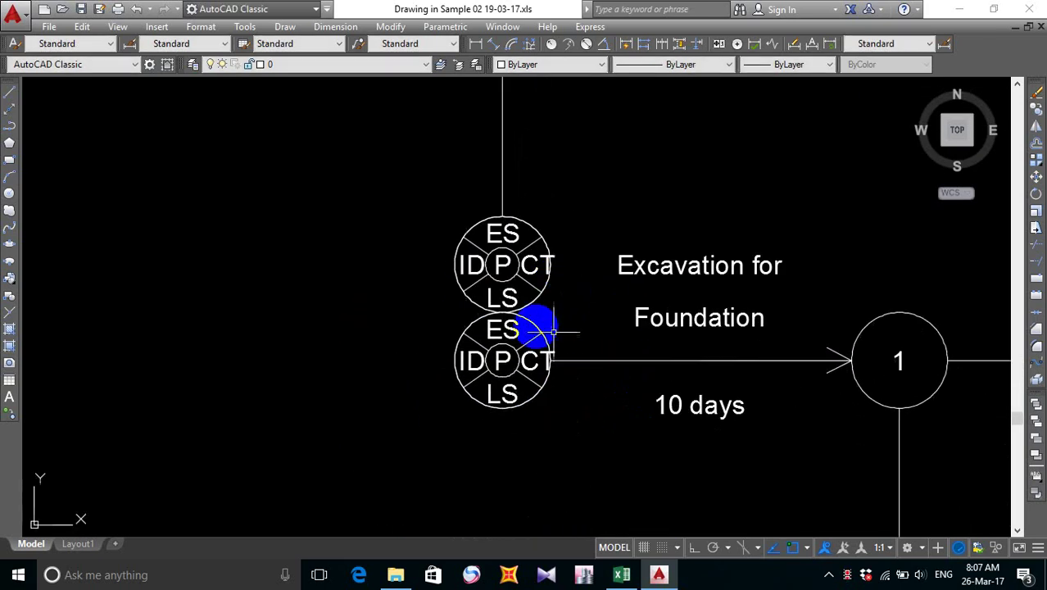
# - Shift the CT label in the lower start symbol slightly inward, toward the P circle
pyautogui.scroll(5, 553, 331)
pyautogui.scroll(-5, 498, 321)
pyautogui.scroll(2, 604, 327)
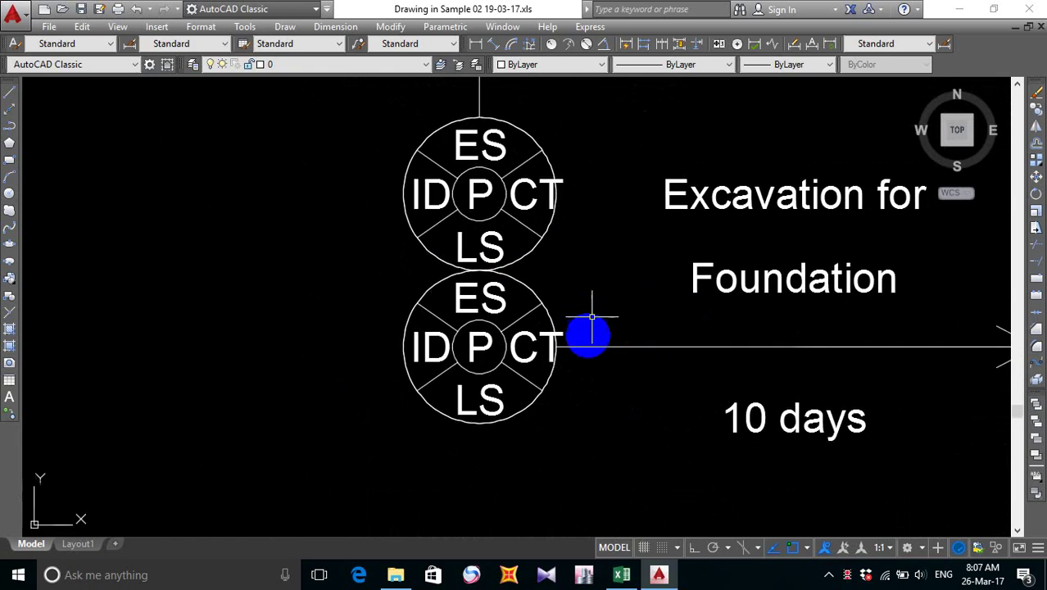
pyautogui.moveTo(560, 393); pyautogui.dragTo(558, 386, button='middle')
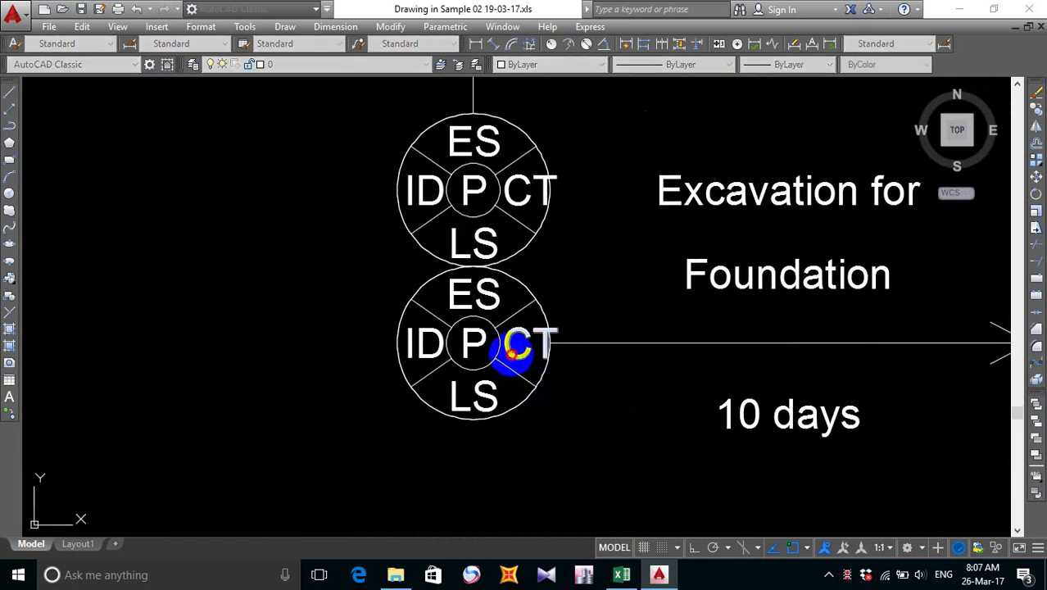
pyautogui.click(513, 348)
pyautogui.press('Escape')
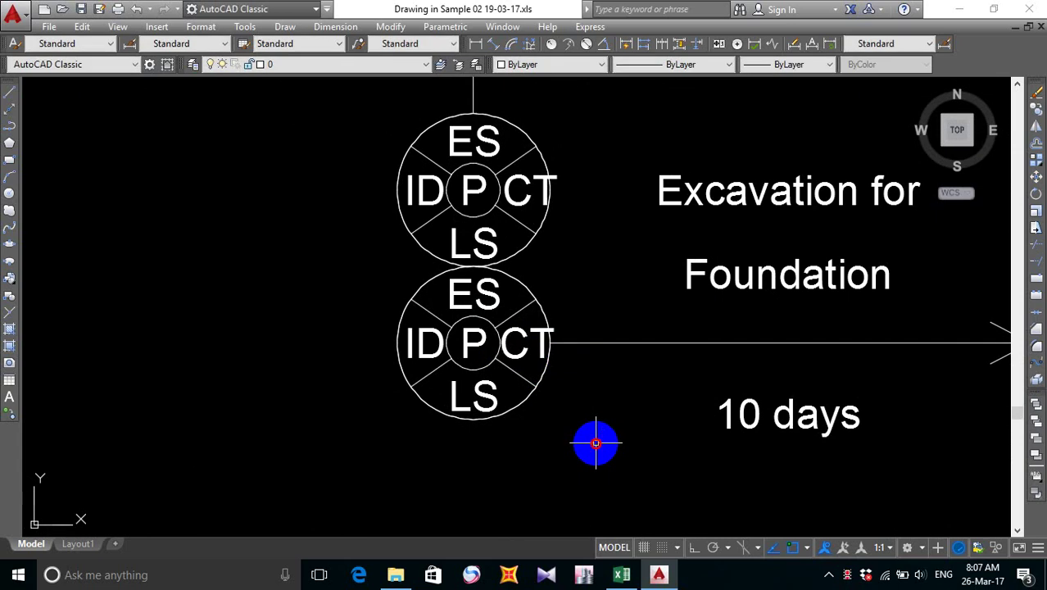
# - Compare the label size and placement in the legend's divided symbols with those in the two stacked start symbols
pyautogui.scroll(-5, 586, 410)
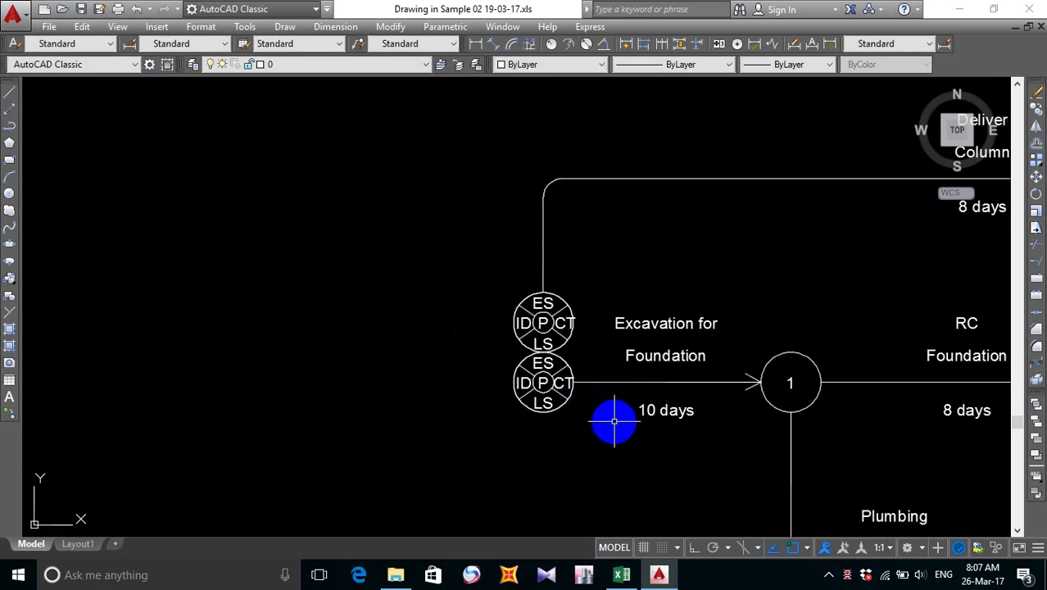
pyautogui.moveTo(613, 422); pyautogui.dragTo(585, 410, button='middle')
pyautogui.scroll(-3, 586, 410)
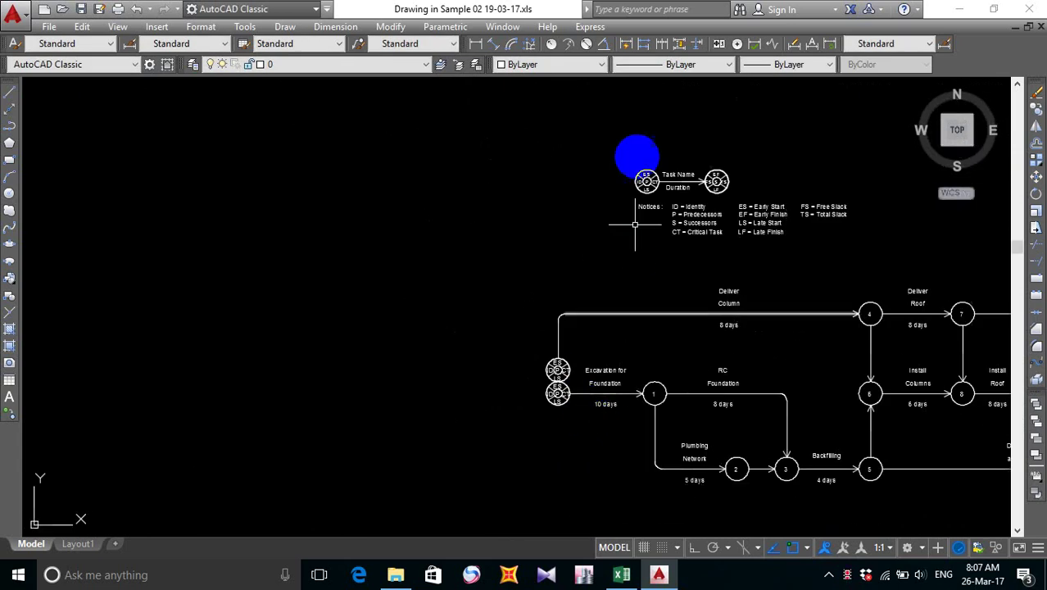
pyautogui.scroll(5, 666, 197)
pyautogui.moveTo(641, 221); pyautogui.dragTo(648, 241, button='middle')
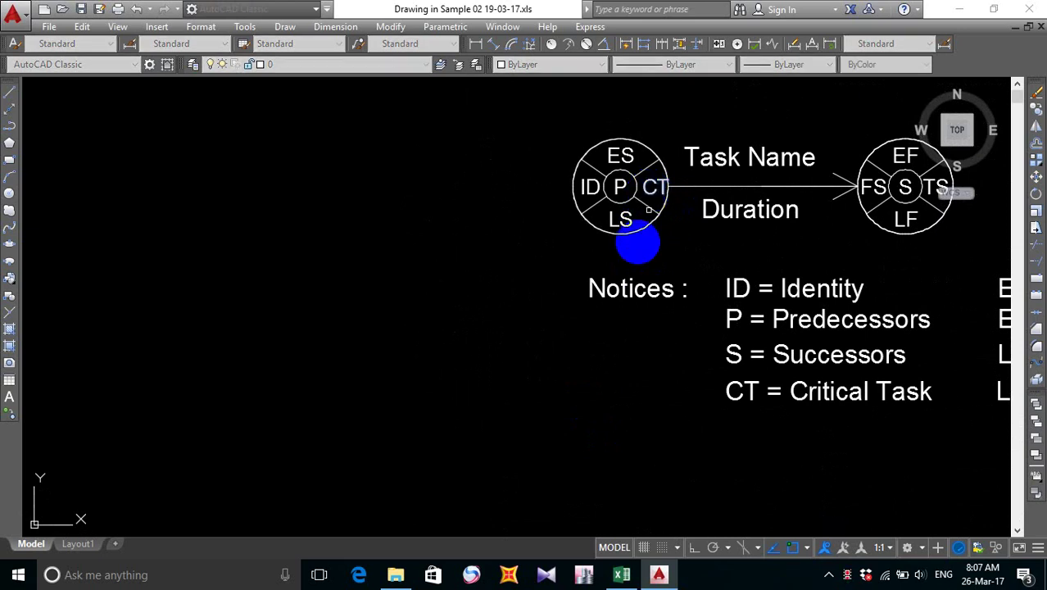
pyautogui.scroll(-3, 639, 237)
pyautogui.moveTo(607, 377); pyautogui.dragTo(657, 175, button='middle')
pyautogui.scroll(2, 552, 273)
pyautogui.scroll(2, 501, 238)
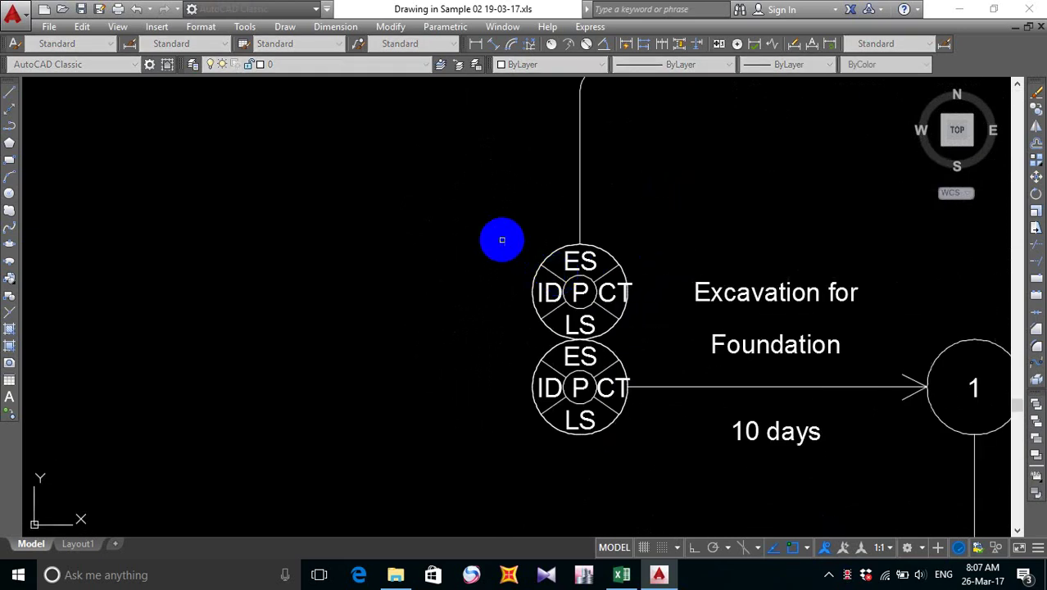
pyautogui.click(502, 240)
pyautogui.click(463, 340)
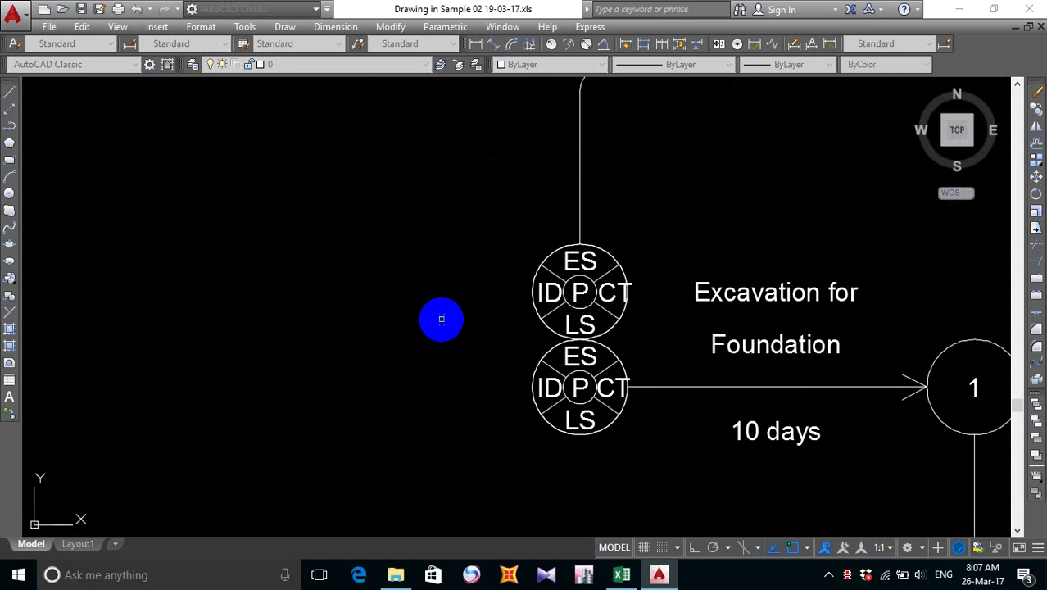
pyautogui.moveTo(645, 231); pyautogui.dragTo(512, 533, button='middle')
pyautogui.scroll(-5, 617, 425)
pyautogui.scroll(5, 629, 327)
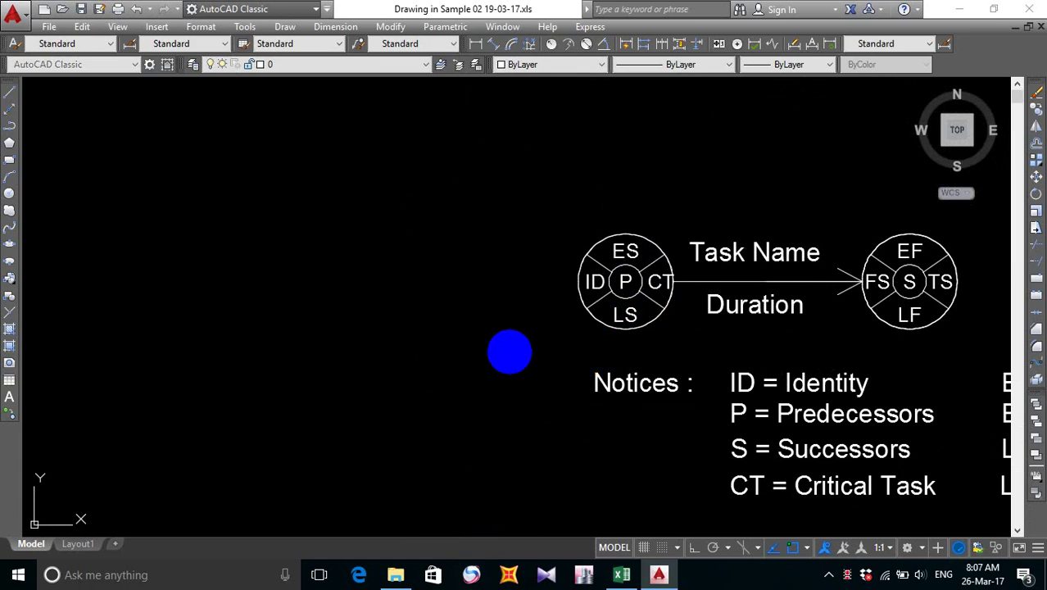
# - Show the command line and save the drawing
pyautogui.hotkey('ctrl', '9')
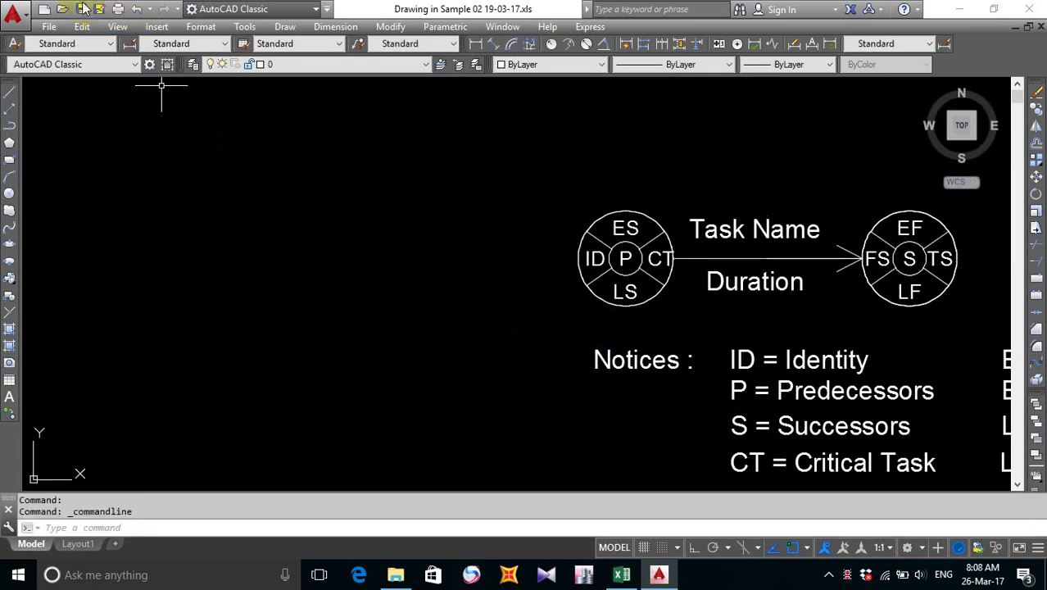
pyautogui.click(82, 9)
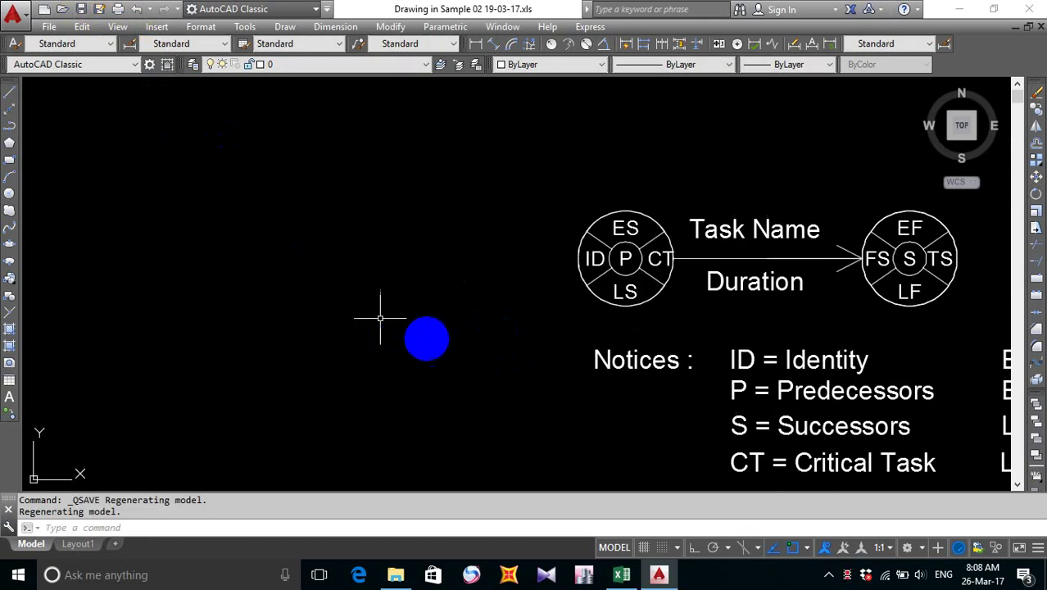
# - Match the text properties of the legend symbol's ES label onto all labels in both stacked start symbols
pyautogui.moveTo(600, 335); pyautogui.dragTo(552, 340, button='middle')
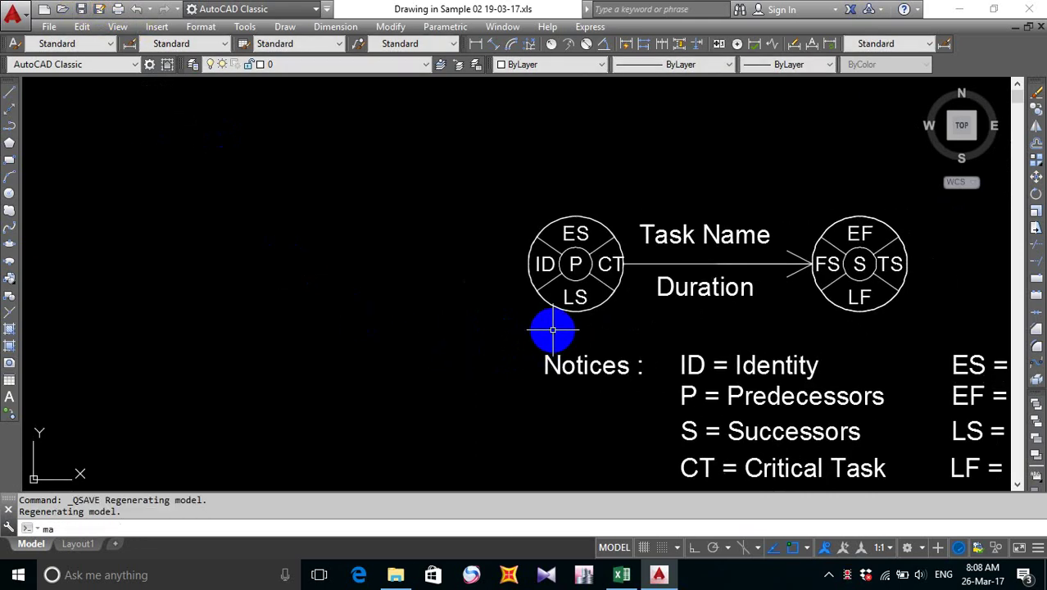
pyautogui.press('Return')
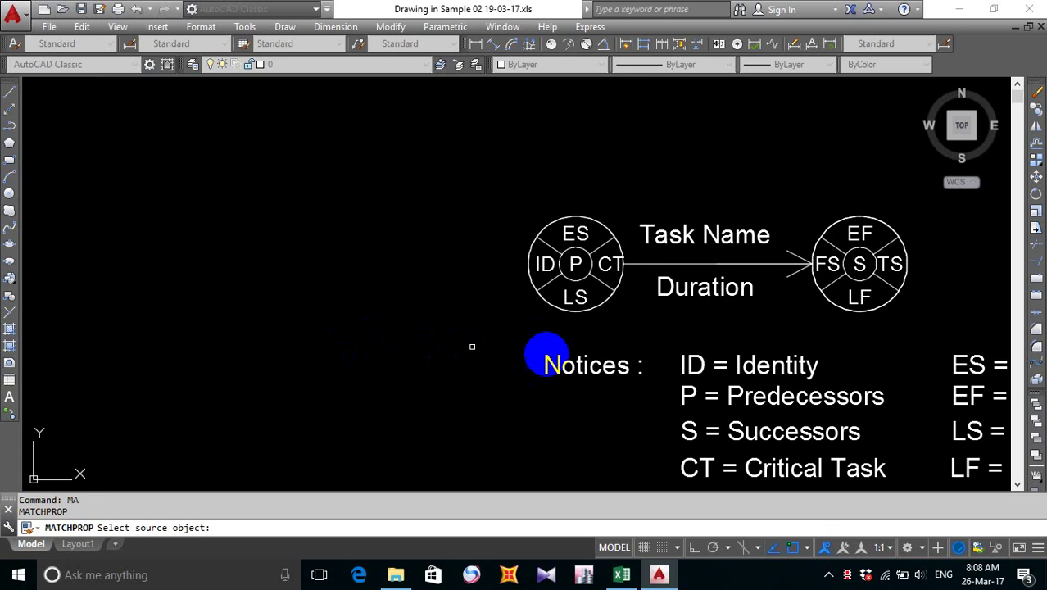
pyautogui.scroll(-3, 543, 352)
pyautogui.moveTo(702, 408)
pyautogui.mouseDown(button='middle')
pyautogui.moveTo(631, 362)
pyautogui.moveTo(567, 366)
pyautogui.mouseUp(button='middle')
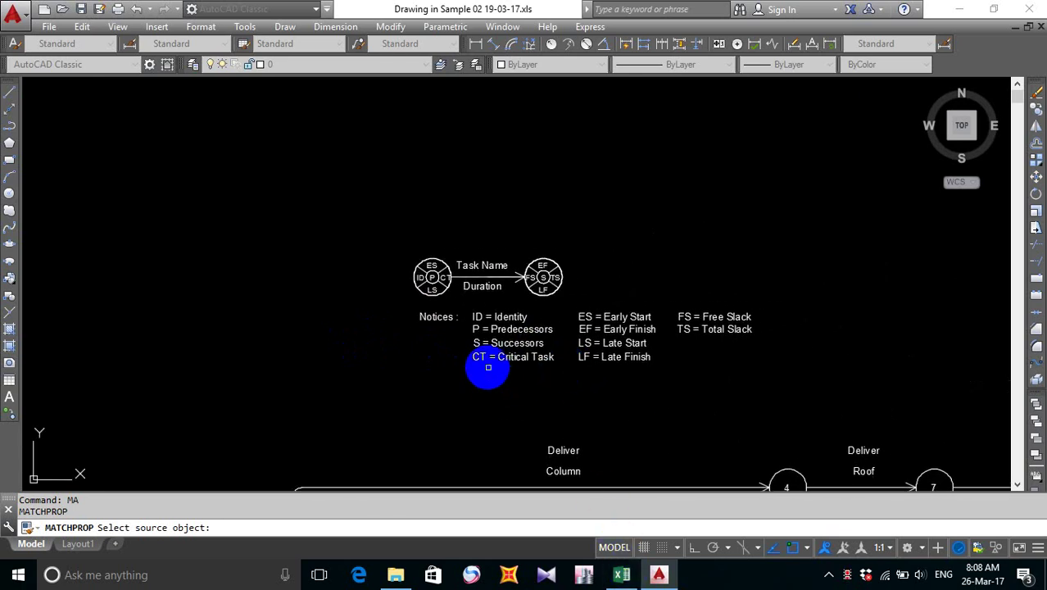
pyautogui.scroll(6, 487, 366)
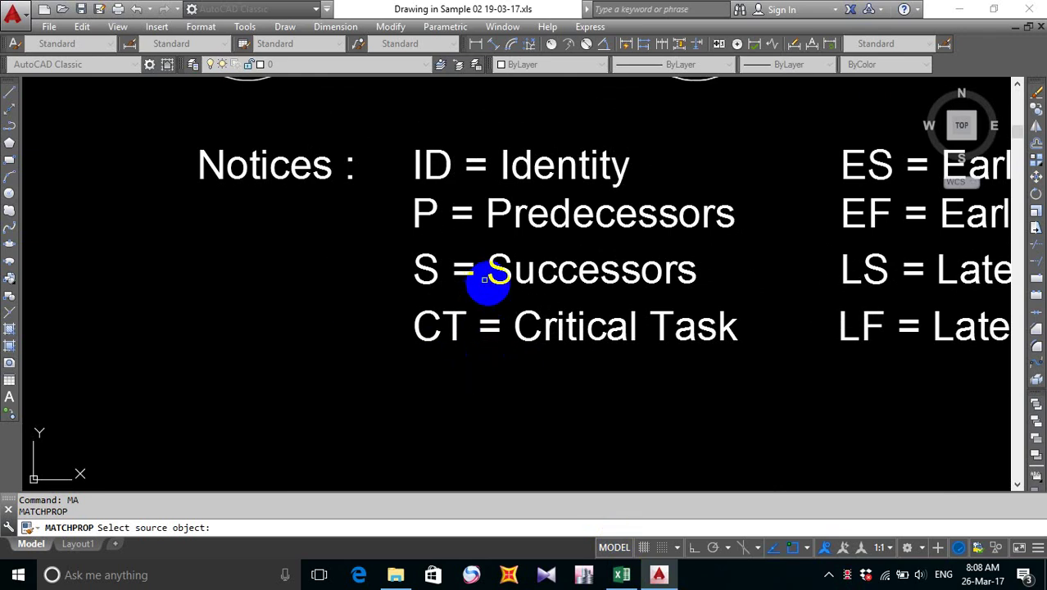
pyautogui.scroll(-8, 386, 306)
pyautogui.scroll(8, 358, 289)
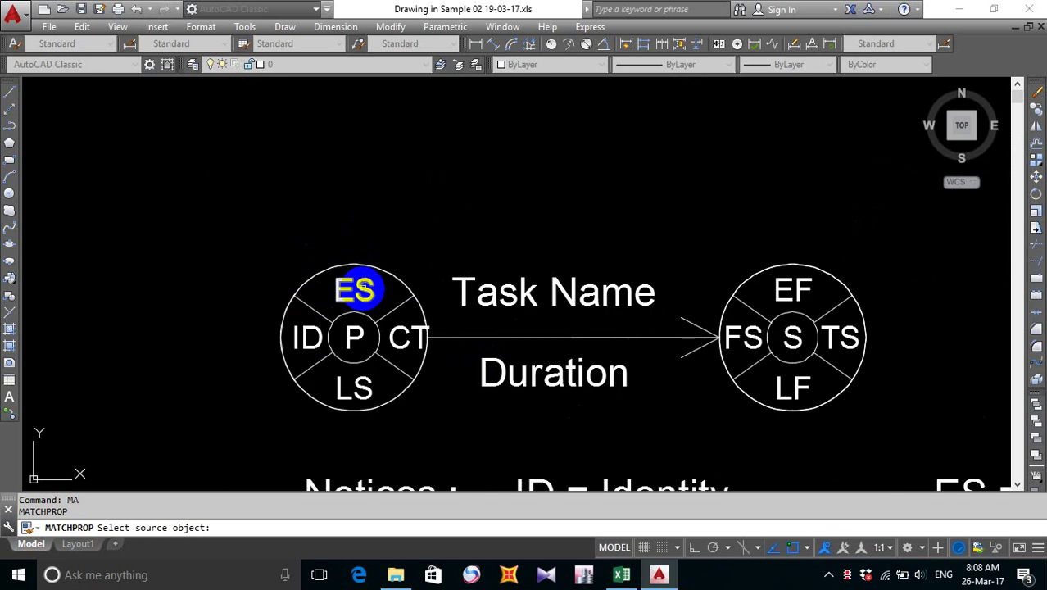
pyautogui.click(358, 288)
pyautogui.scroll(-8, 428, 315)
pyautogui.scroll(3, 547, 242)
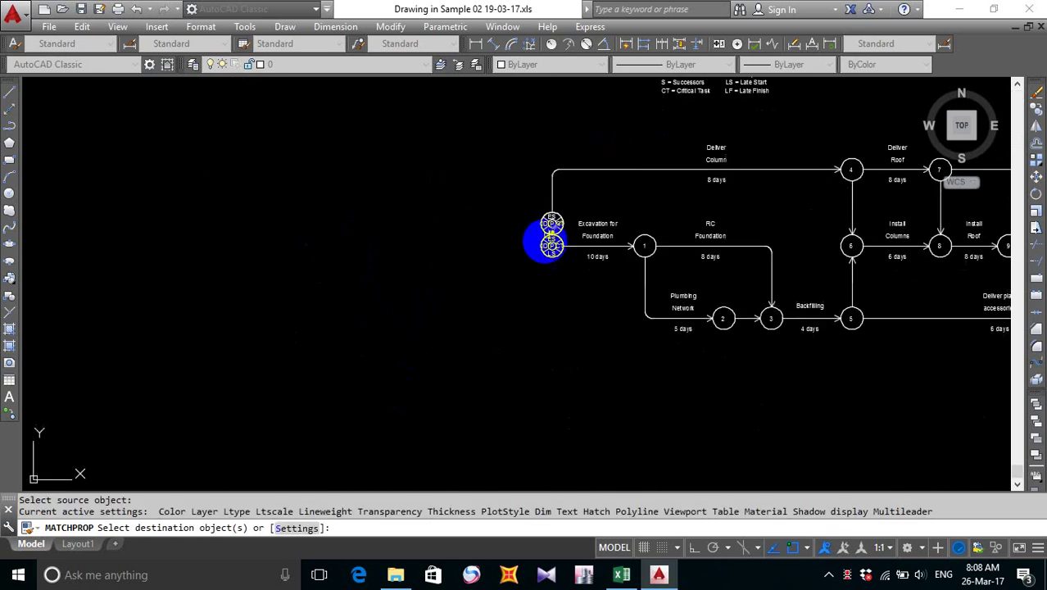
pyautogui.scroll(5, 547, 242)
pyautogui.click(460, 92)
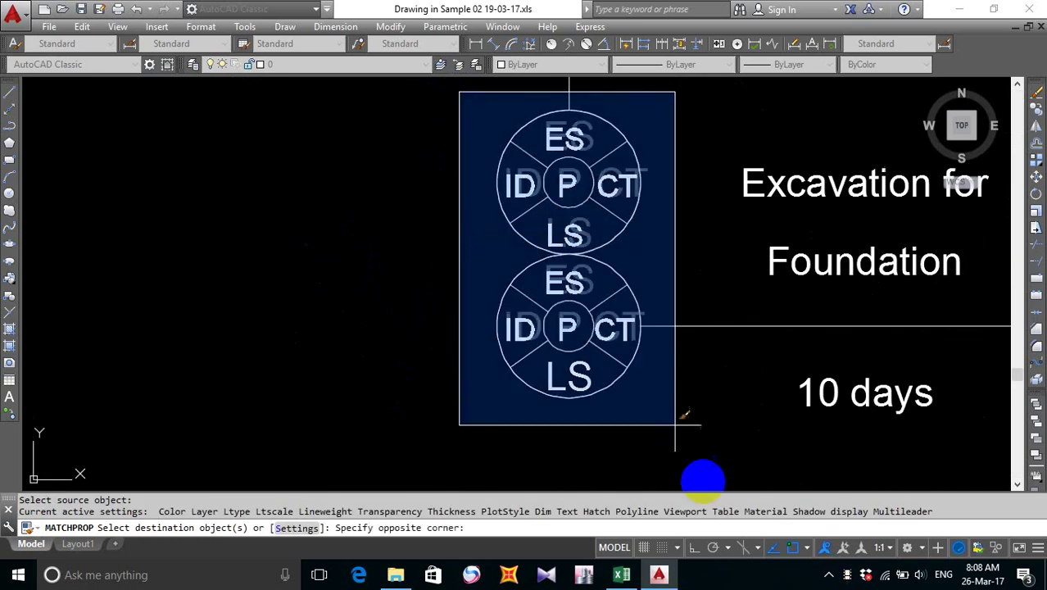
pyautogui.click(684, 473)
pyautogui.press('Escape')
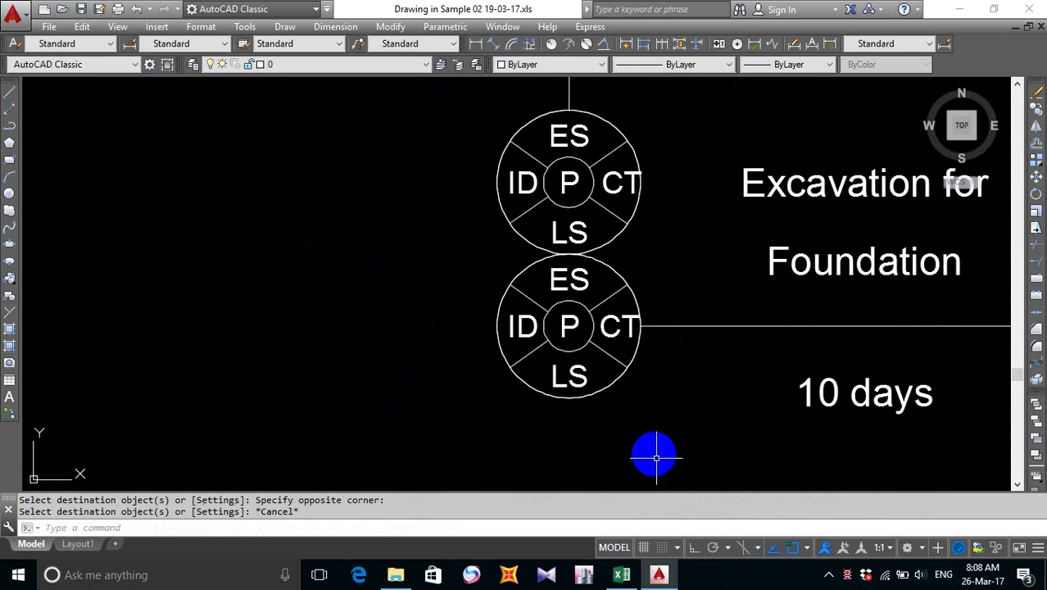
# - Move the CT label of the upper start symbol slightly inward so it fits inside the outer circle
pyautogui.moveTo(677, 294); pyautogui.dragTo(670, 314, button='middle')
pyautogui.write('m')
pyautogui.press('Return')
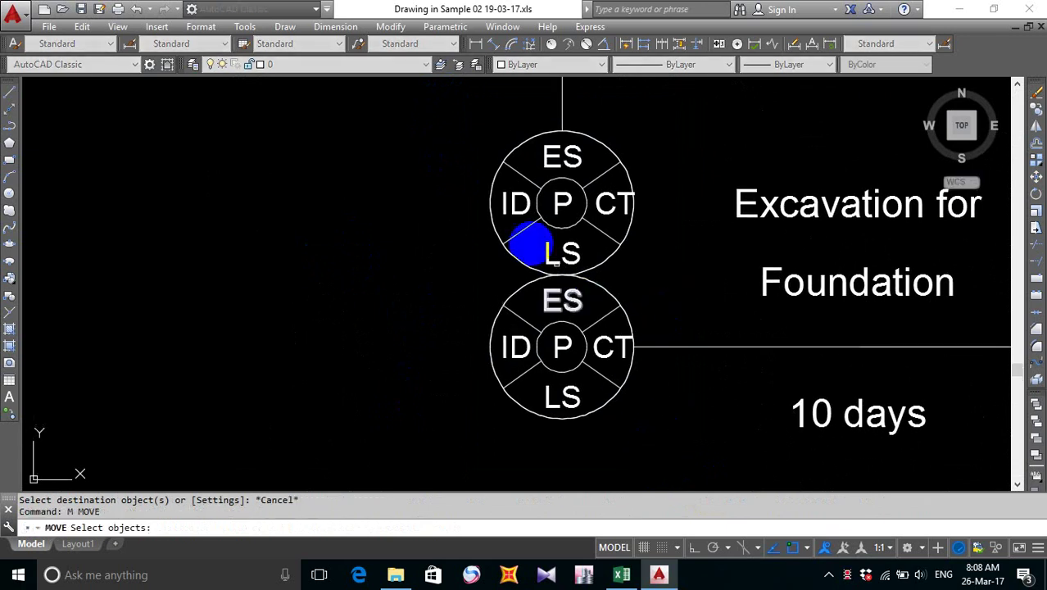
pyautogui.click(610, 205)
pyautogui.press('Return')
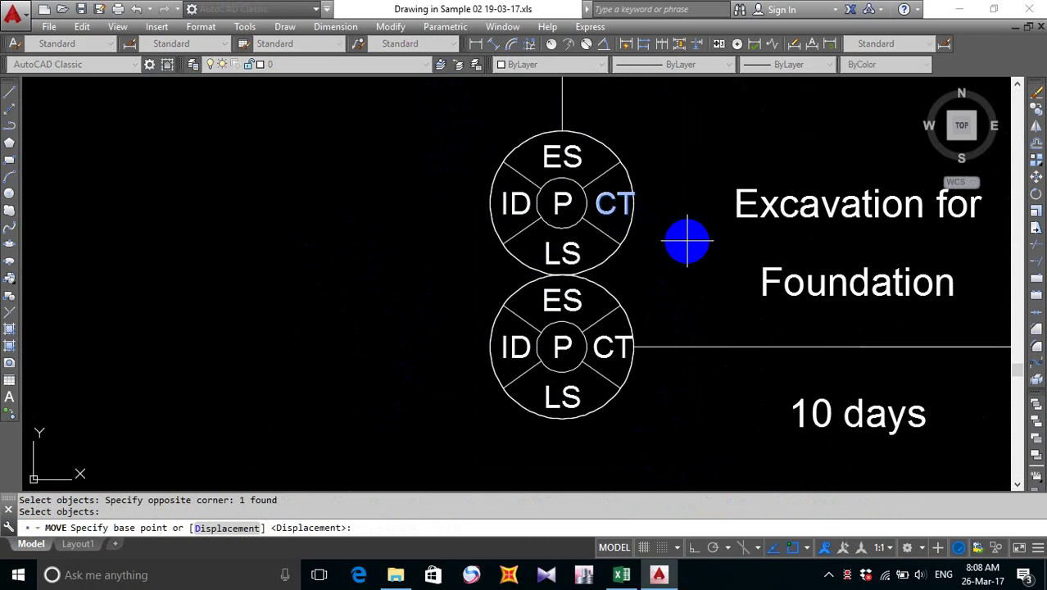
pyautogui.click(686, 240)
pyautogui.click(681, 240)
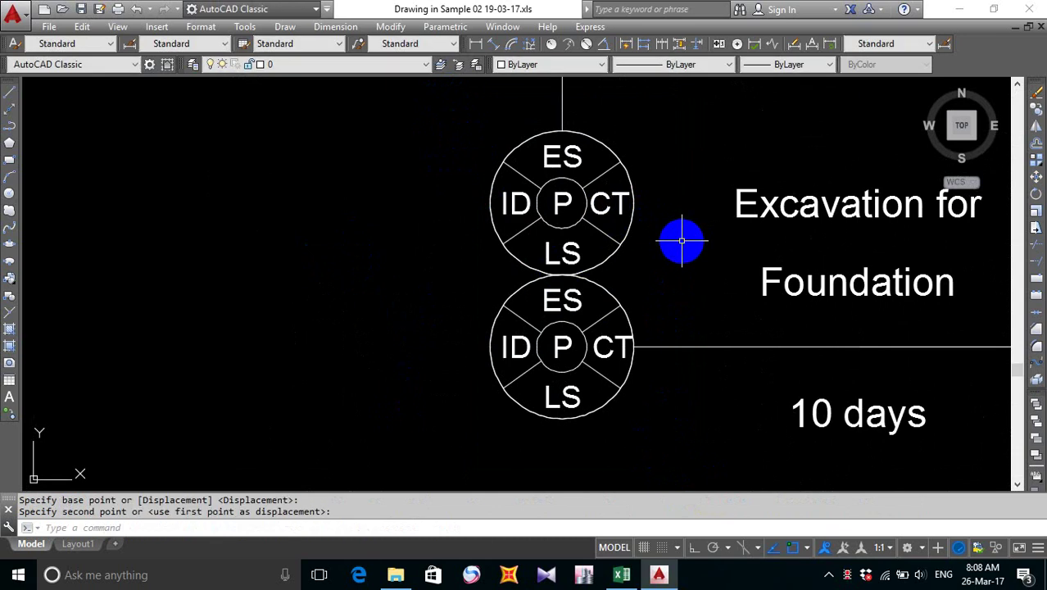
# - Move the CT label of the lower start symbol inside its outer circle and save the drawing
pyautogui.moveTo(675, 261); pyautogui.dragTo(633, 216, button='middle')
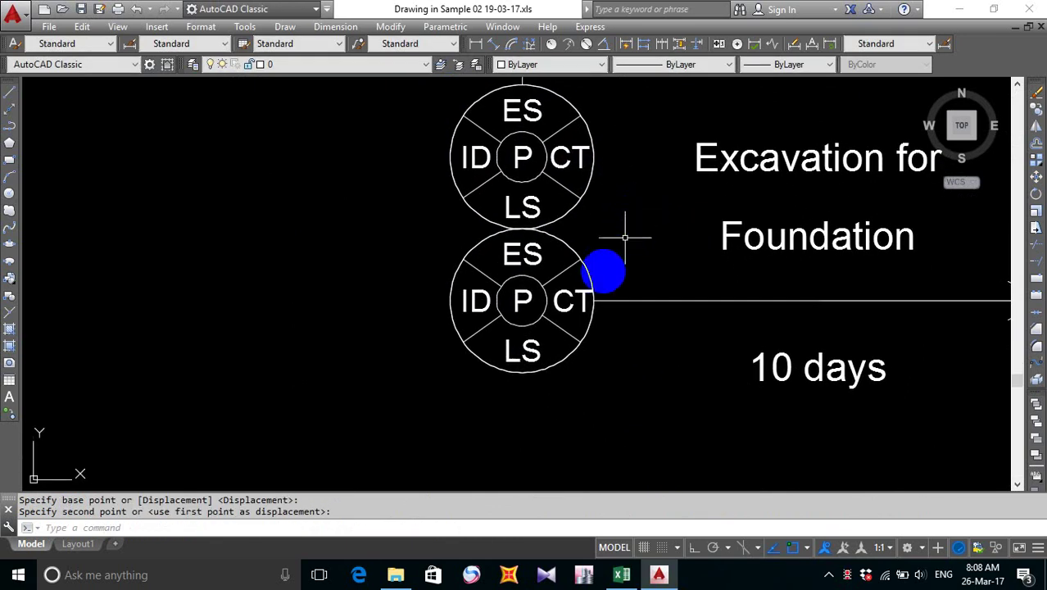
pyautogui.press('Return')
pyautogui.click(579, 302)
pyautogui.click(617, 367)
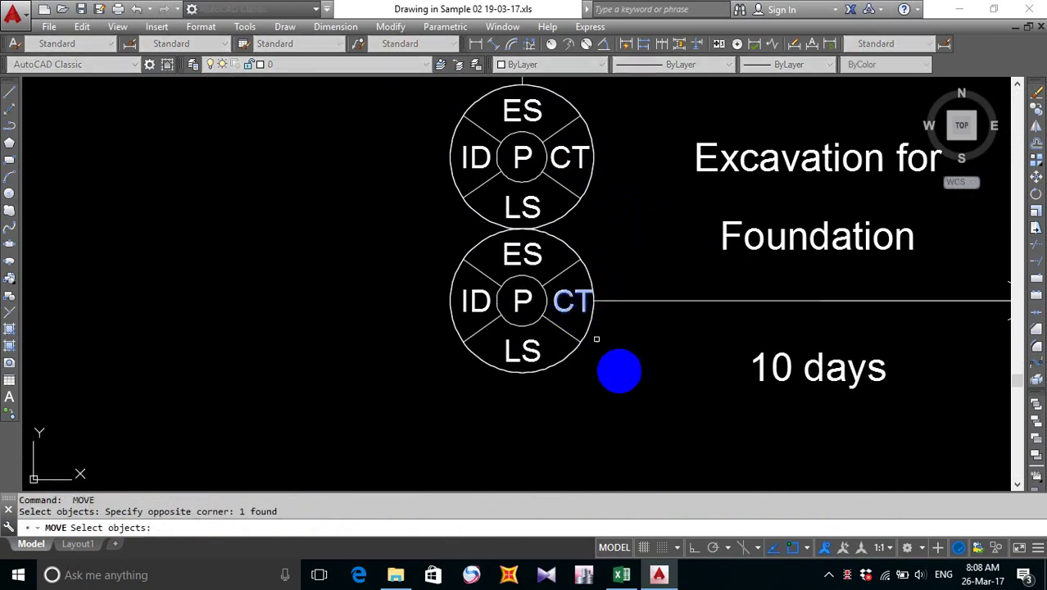
pyautogui.press('Return')
pyautogui.click(627, 372)
pyautogui.press('Escape')
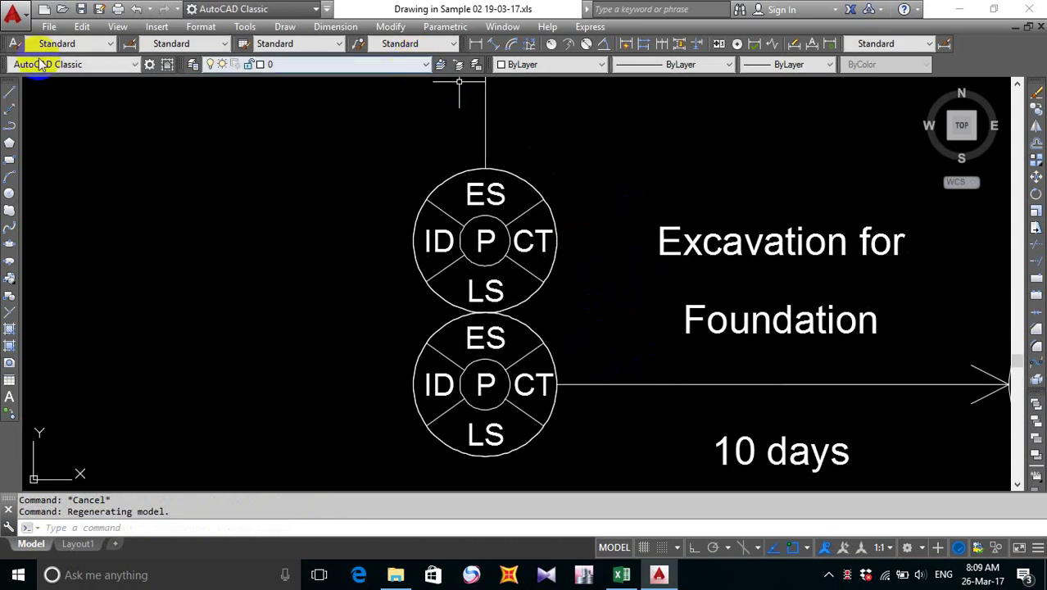
pyautogui.click(80, 9)
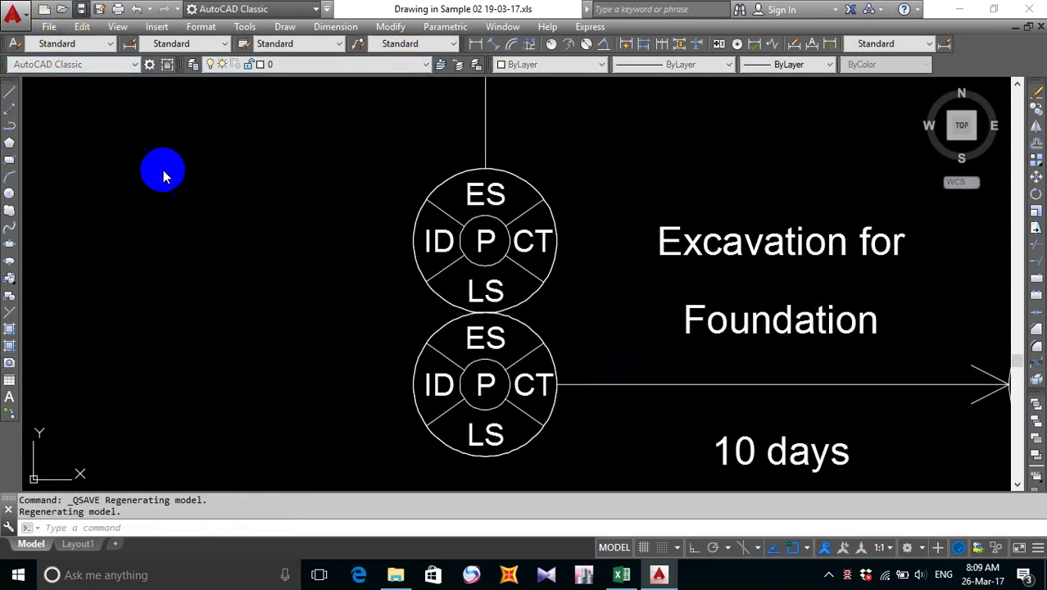
# - Copy the upper start symbol onto node 1, from its outer circle's left quadrant to the Excavation for Foundation arrow tip
pyautogui.scroll(-3, 543, 267)
pyautogui.moveTo(544, 267); pyautogui.dragTo(465, 243, button='middle')
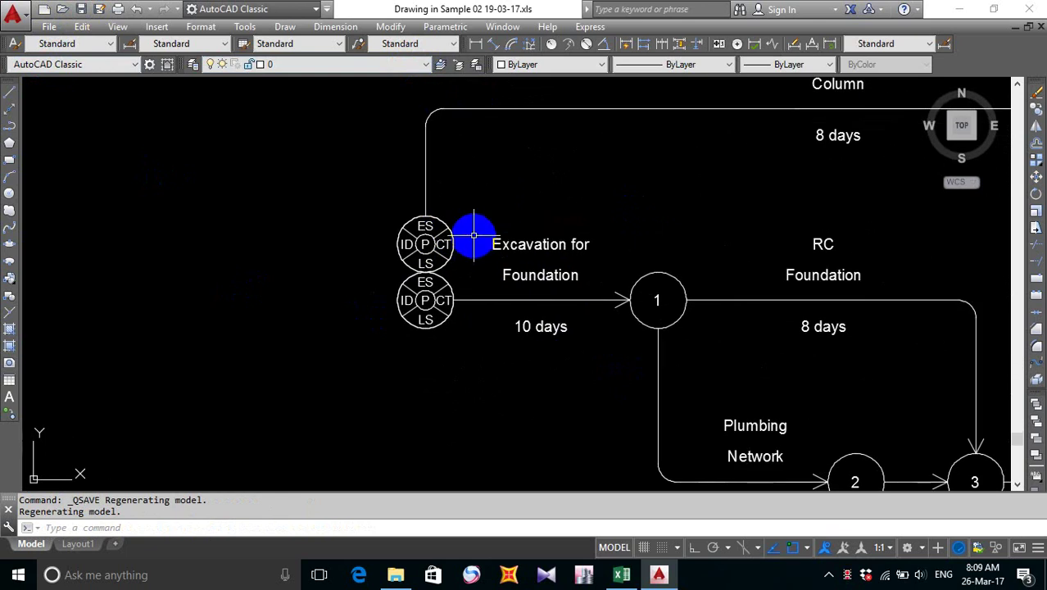
pyautogui.scroll(2, 475, 235)
pyautogui.write('o')
pyautogui.press('Return')
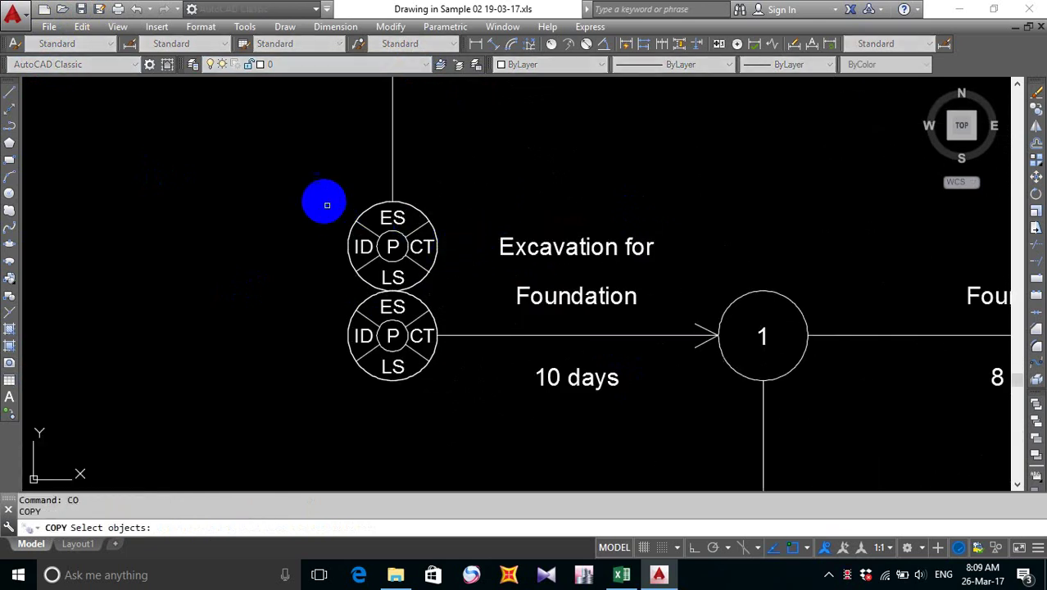
pyautogui.click(328, 198)
pyautogui.click(454, 292)
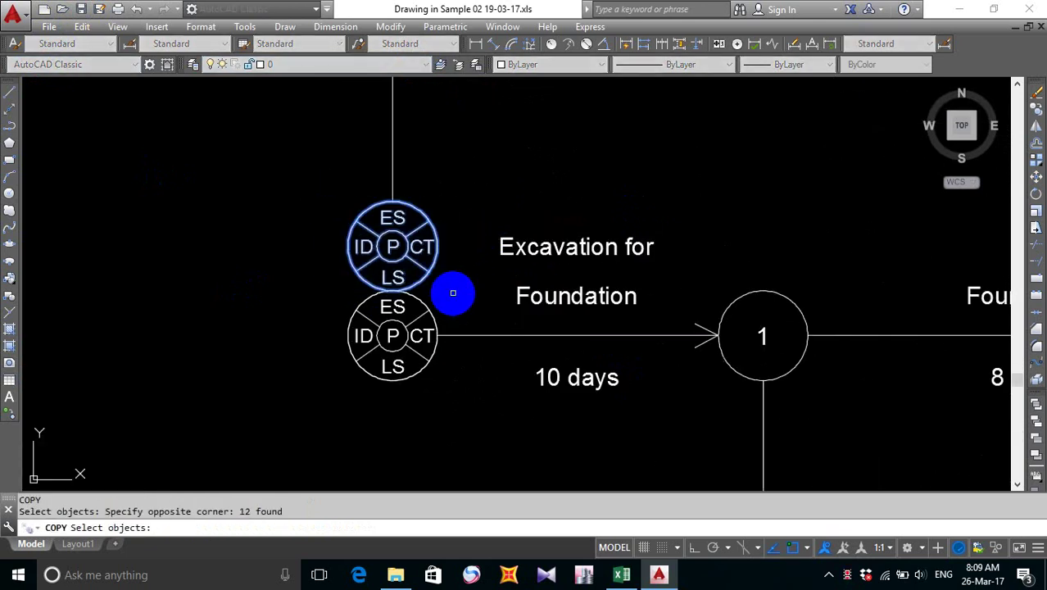
pyautogui.press('Return')
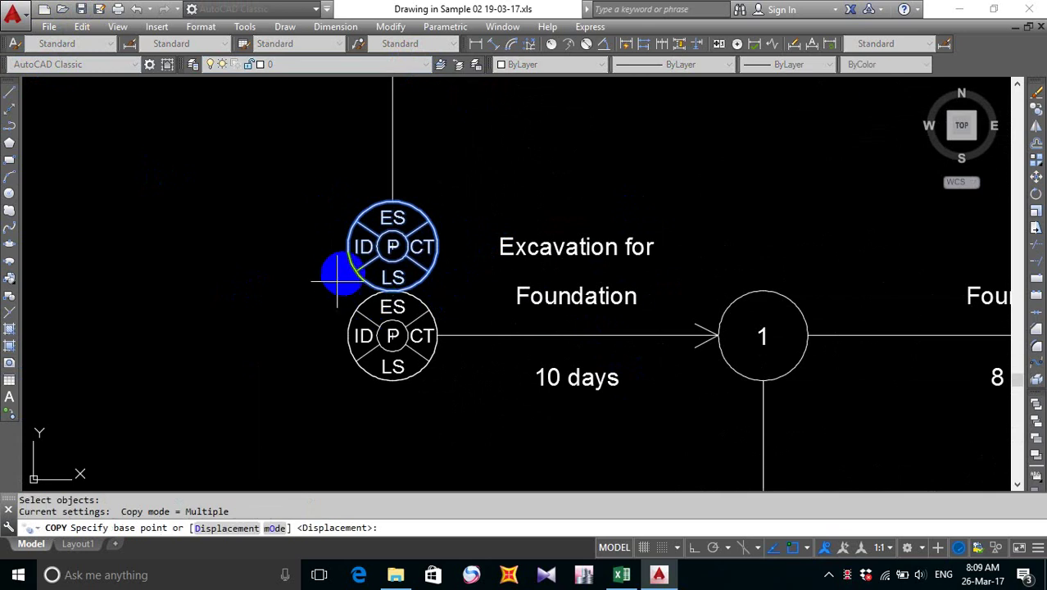
pyautogui.click(347, 246)
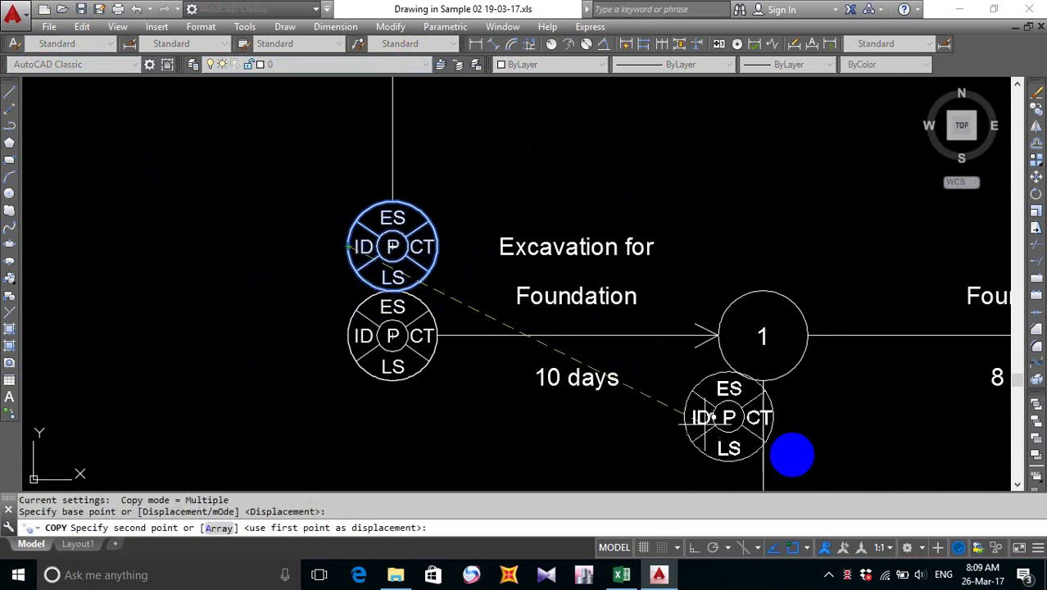
pyautogui.scroll(3, 735, 377)
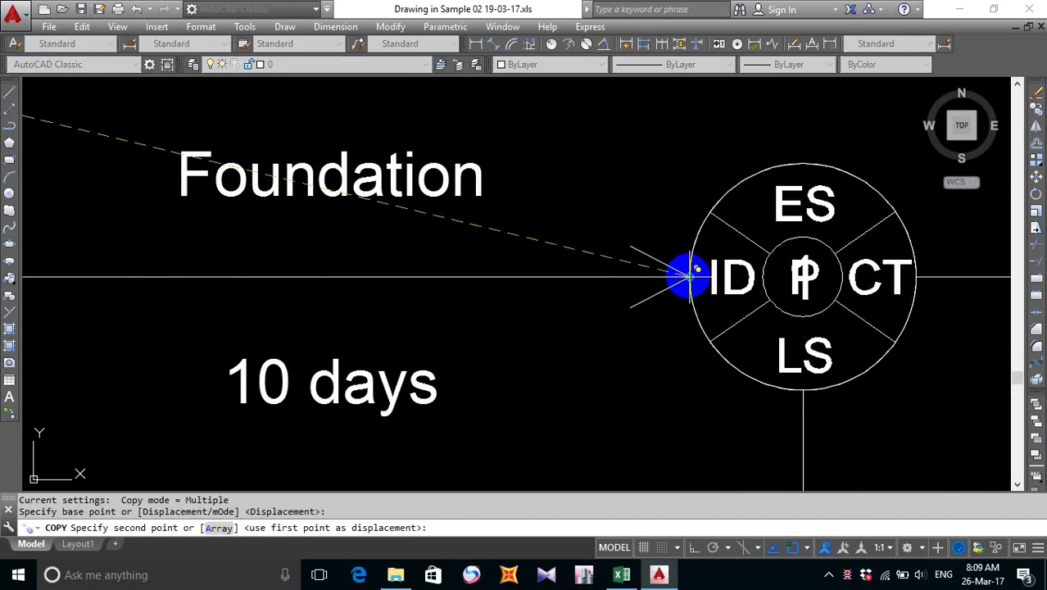
pyautogui.click(702, 286)
# - Place a second copy of the symbol beside node 1, touching its circle where the RC Foundation arrow starts, and end the copying
pyautogui.moveTo(896, 353); pyautogui.dragTo(600, 379, button='middle')
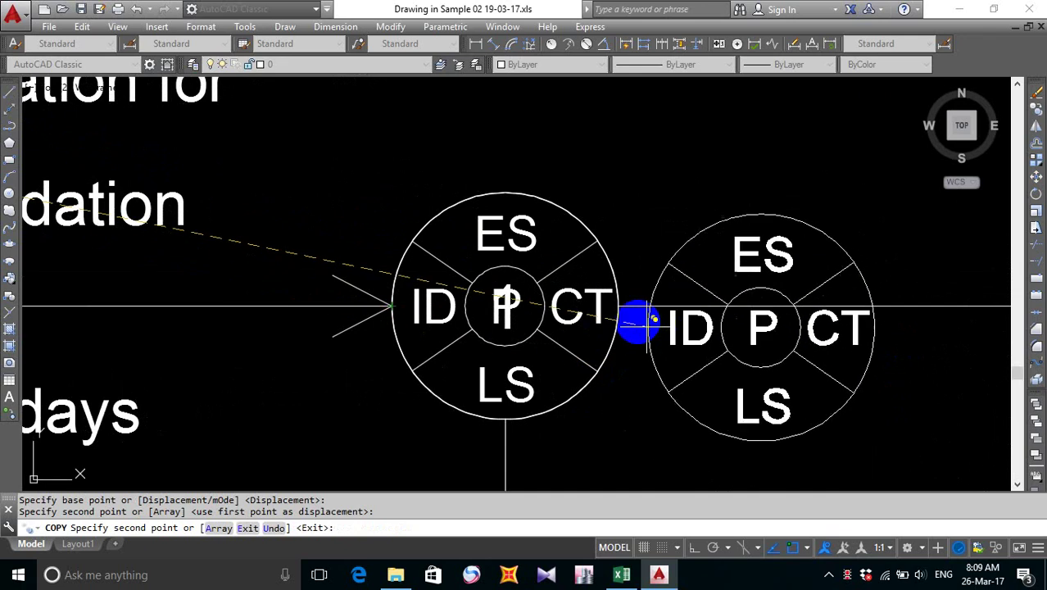
pyautogui.click(622, 309)
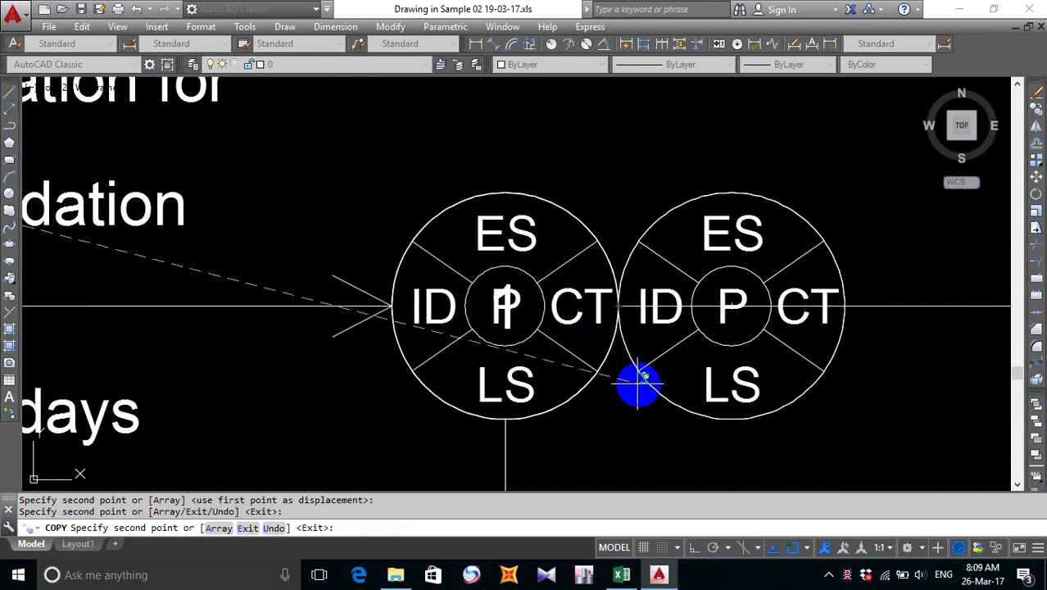
pyautogui.scroll(-8, 623, 360)
pyautogui.moveTo(598, 311); pyautogui.dragTo(568, 278, button='middle')
pyautogui.press('Return')
# - Copy the symbol on the RC Foundation arrow to directly below node 1, with its top quadrant on node 1's bottom quadrant
pyautogui.press('Return')
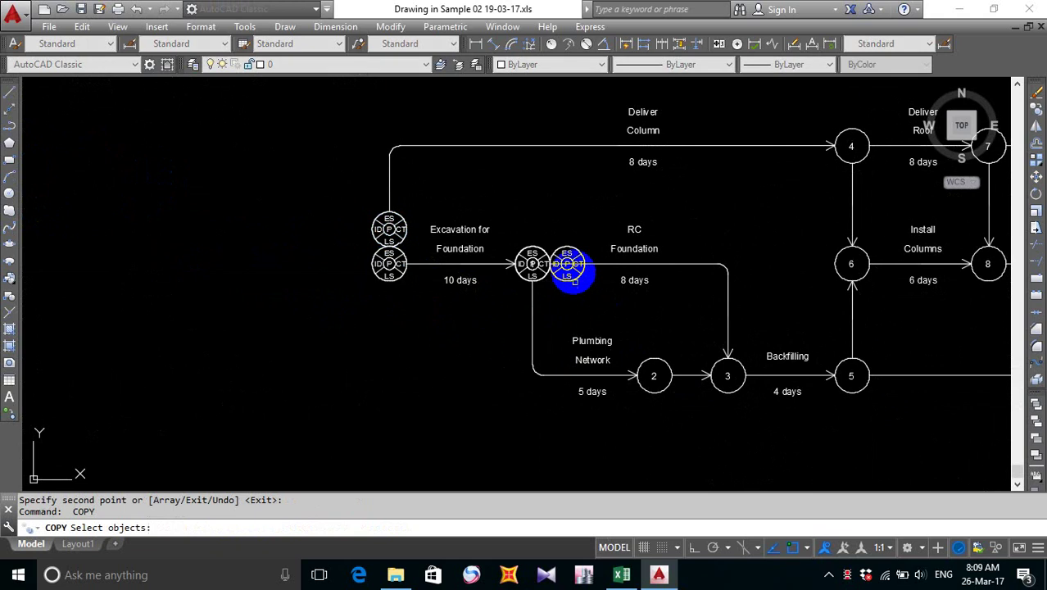
pyautogui.scroll(6, 573, 277)
pyautogui.moveTo(461, 159); pyautogui.dragTo(657, 362)
pyautogui.press('Return')
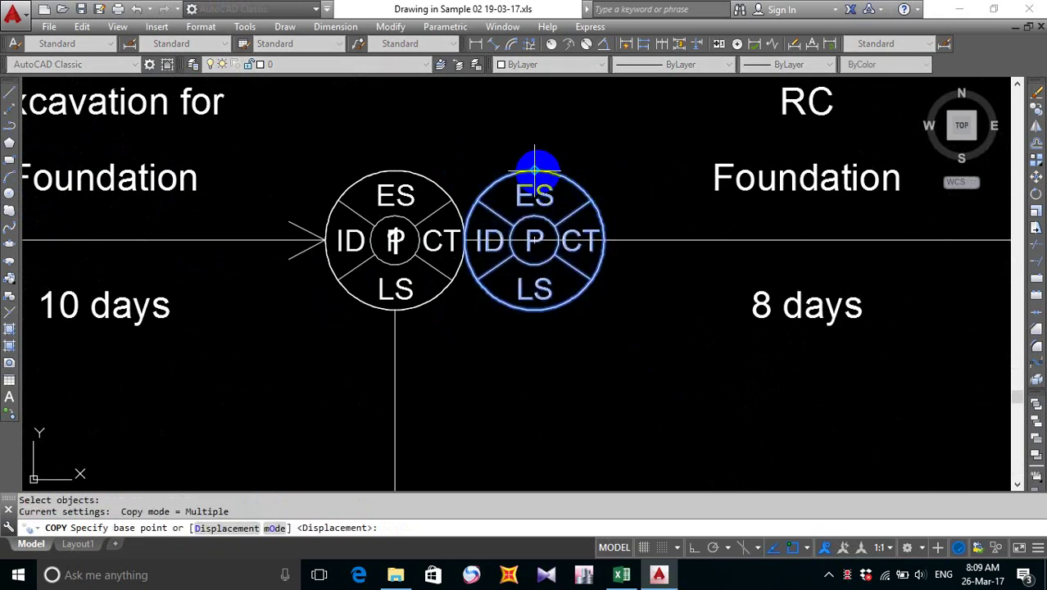
pyautogui.click(534, 171)
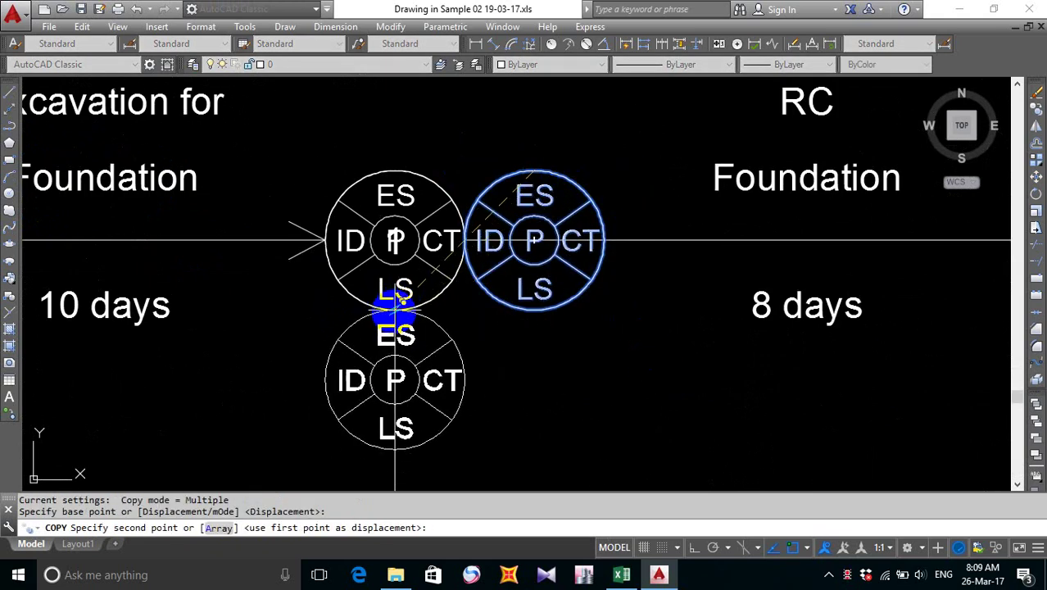
pyautogui.click(396, 309)
pyautogui.scroll(-2, 487, 354)
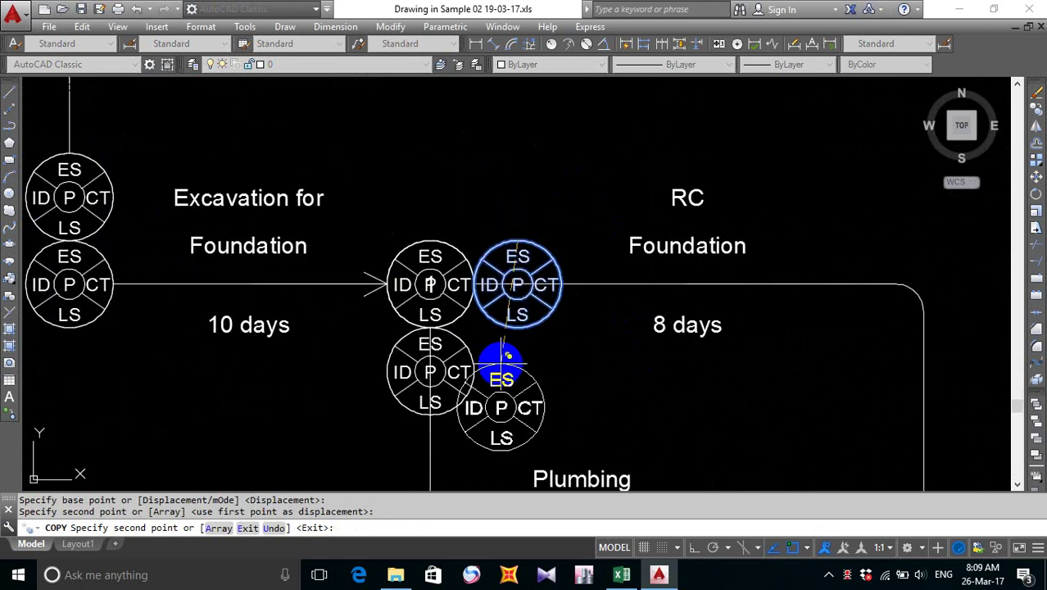
pyautogui.press('Escape')
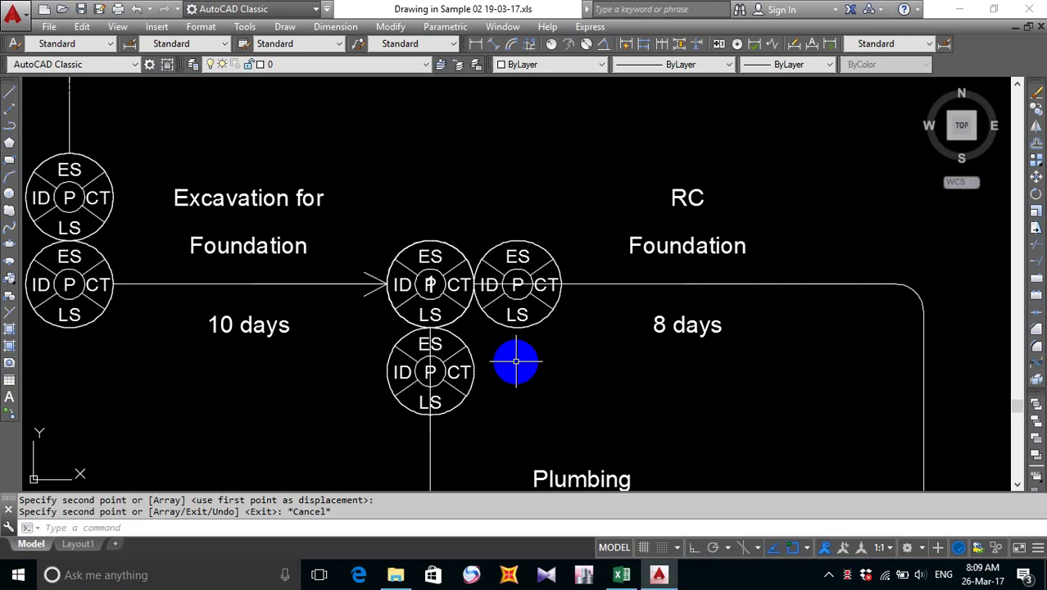
pyautogui.write('m')
pyautogui.press('Return')
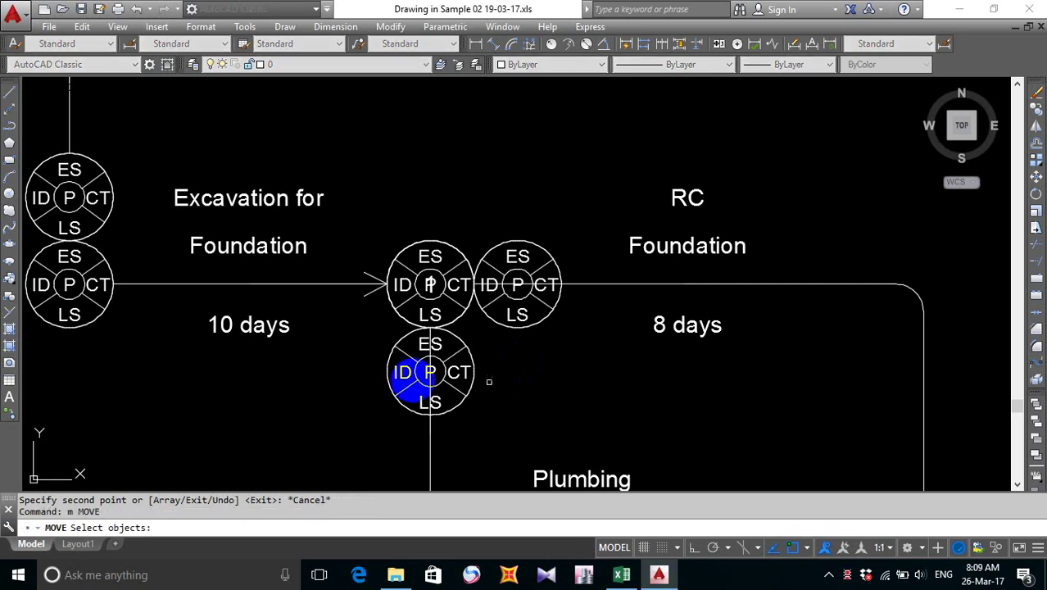
pyautogui.click(385, 323)
pyautogui.click(515, 432)
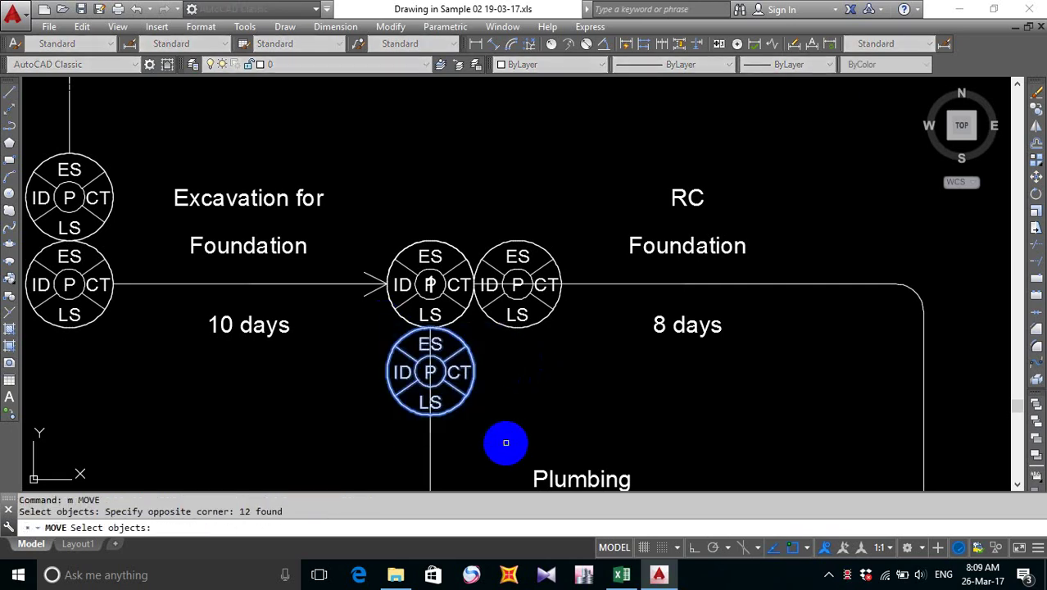
pyautogui.press('Escape')
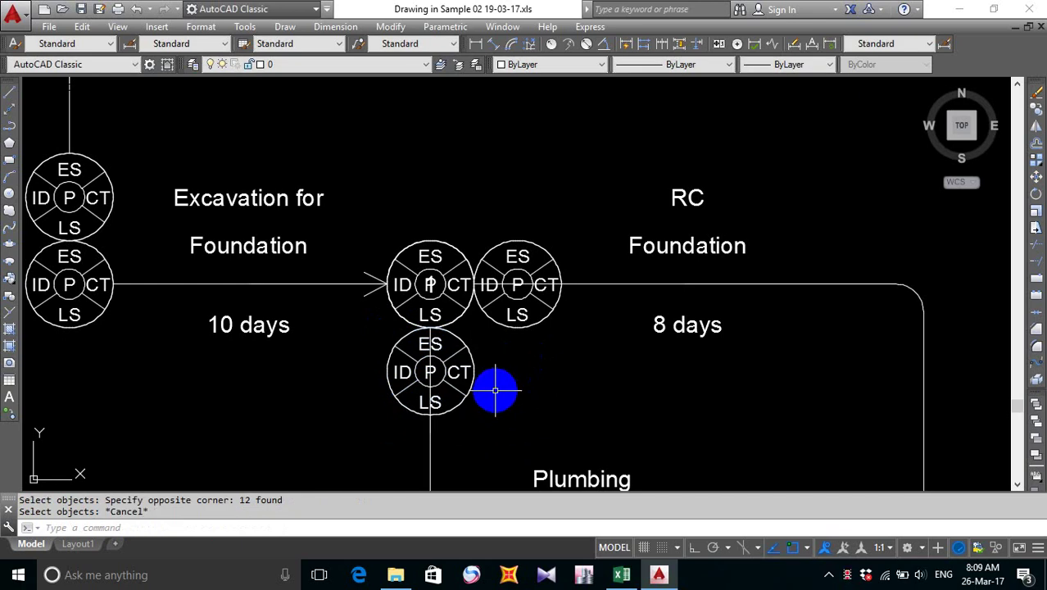
# - Draw a horizontal helper line between the bottom quadrants of the two side-by-side symbols at node 1
pyautogui.write('l')
pyautogui.press('Return')
pyautogui.scroll(6, 436, 335)
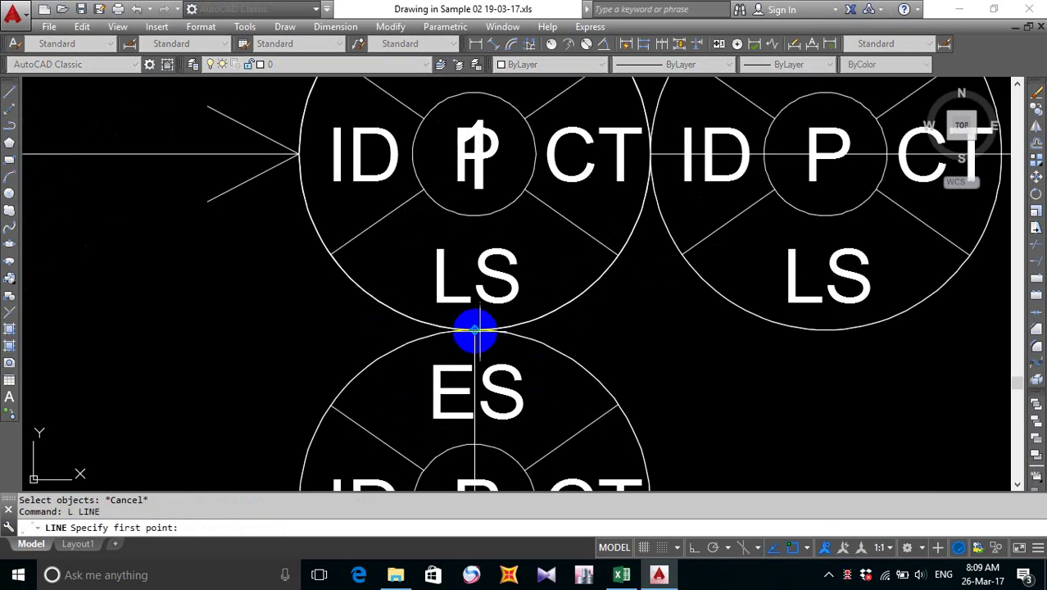
pyautogui.click(475, 330)
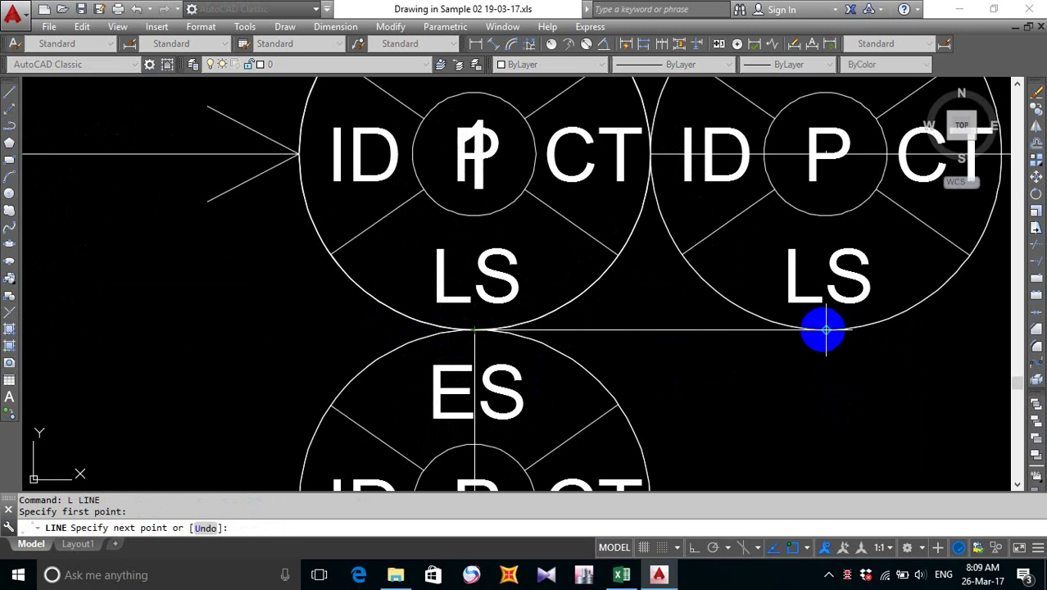
pyautogui.press('Escape')
# - Move the symbol below node 1 to the midline of the helper line and up between the two upper symbols, against their circles
pyautogui.moveTo(715, 378); pyautogui.dragTo(693, 354, button='middle')
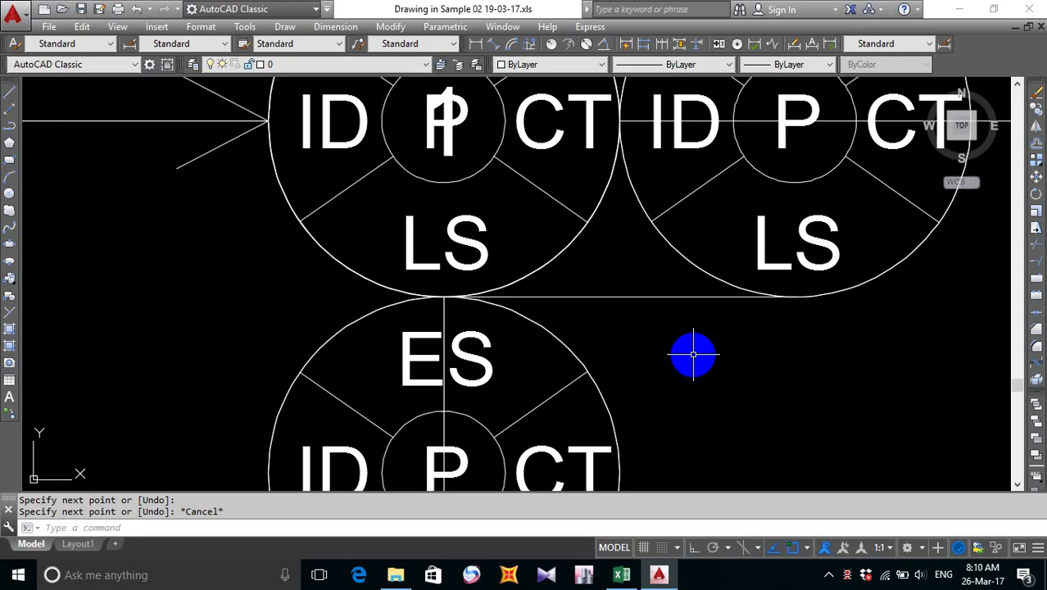
pyautogui.scroll(-2, 693, 355)
pyautogui.moveTo(690, 355); pyautogui.dragTo(671, 346, button='middle')
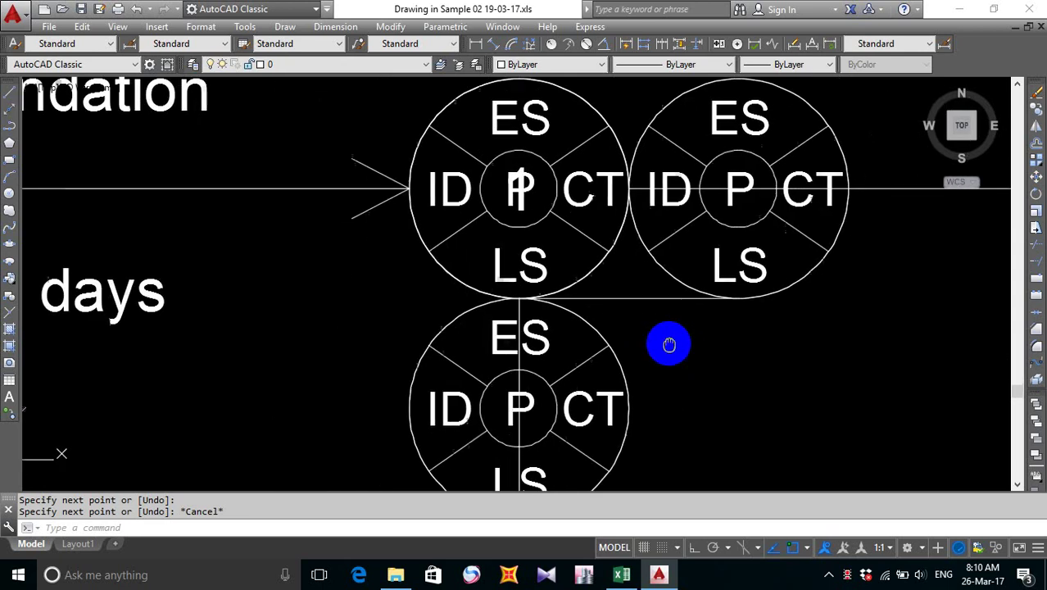
pyautogui.write('m')
pyautogui.press('Return')
pyautogui.scroll(-2, 368, 304)
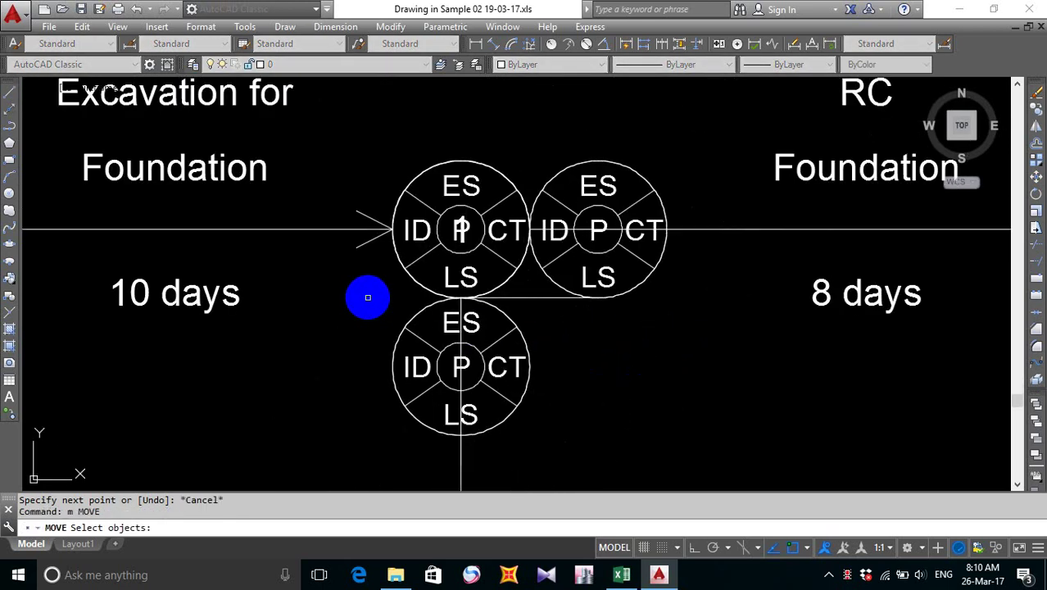
pyautogui.click(368, 298)
pyautogui.click(546, 446)
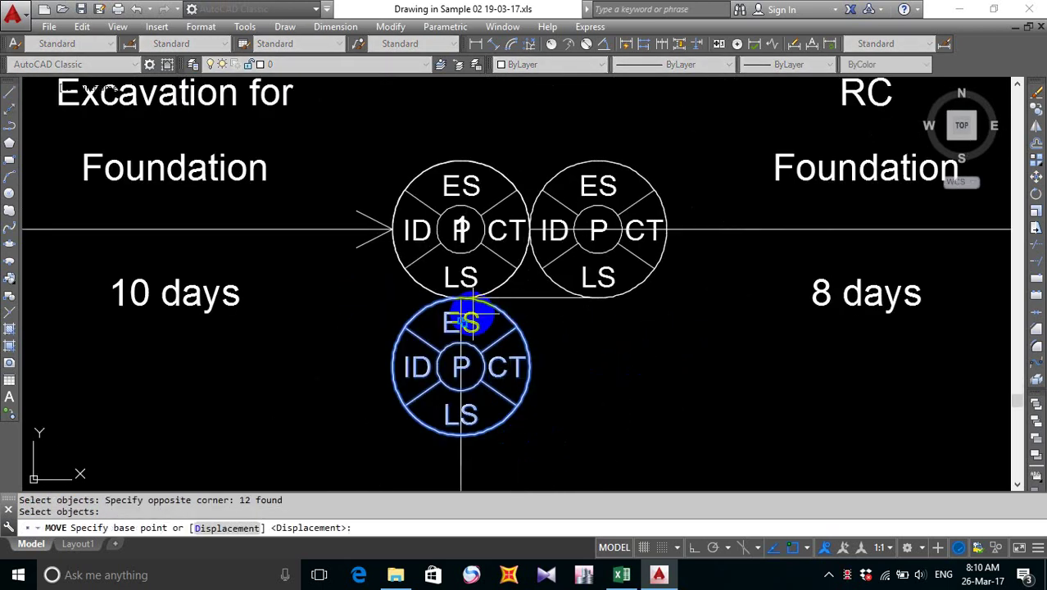
pyautogui.scroll(6, 457, 297)
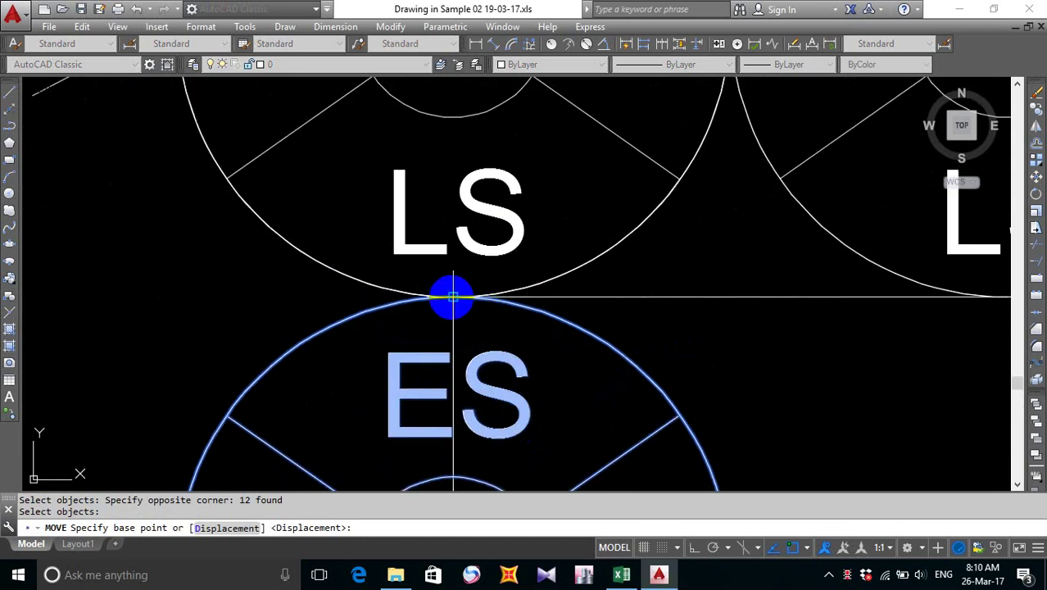
pyautogui.click(453, 297)
pyautogui.scroll(-4, 572, 298)
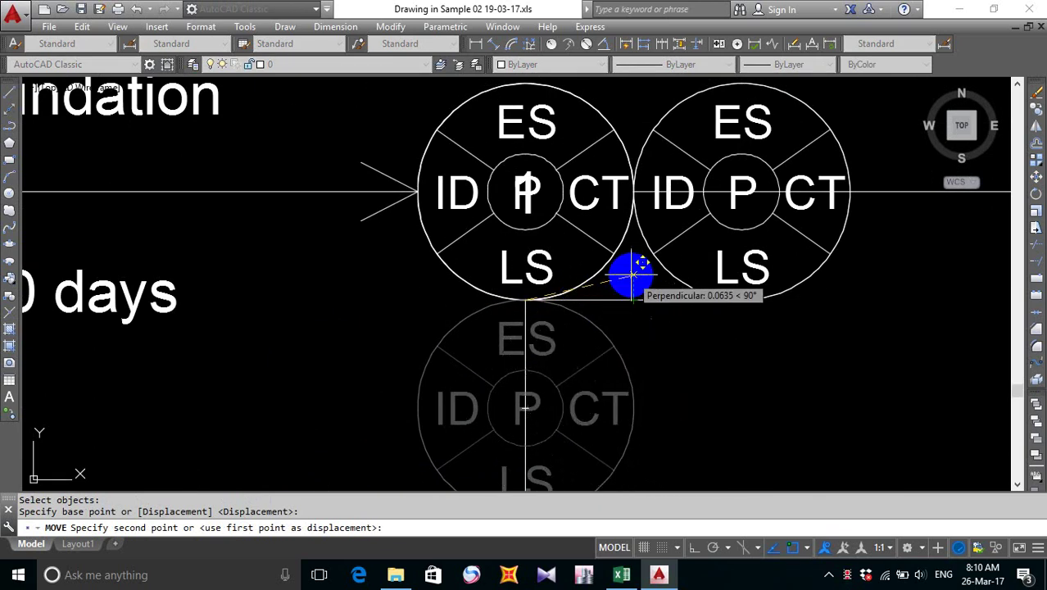
pyautogui.click(630, 271)
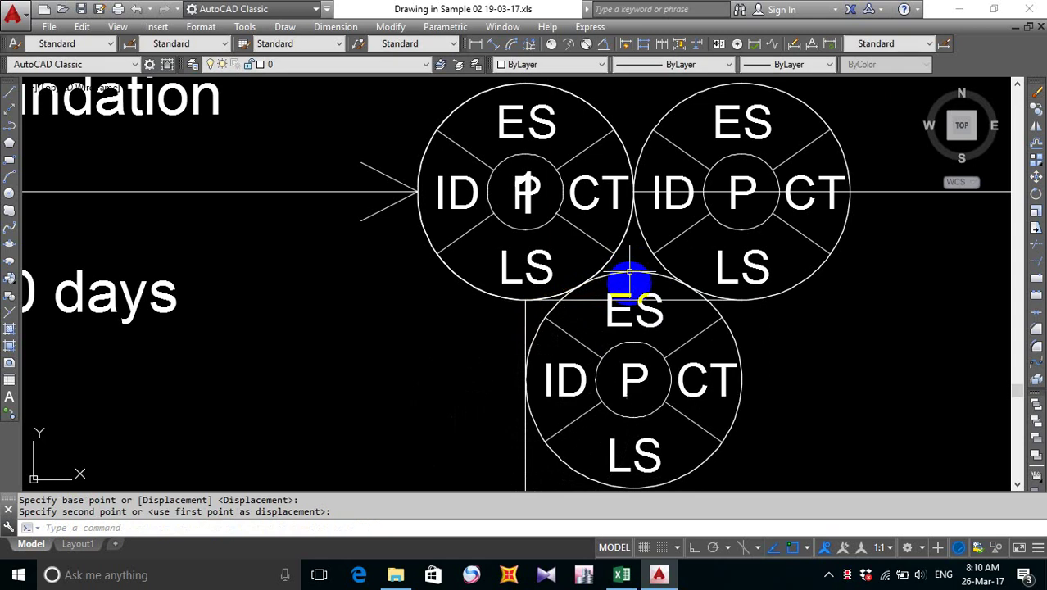
# - Delete the horizontal helper line below the two upper symbols at node 1
pyautogui.press('Escape')
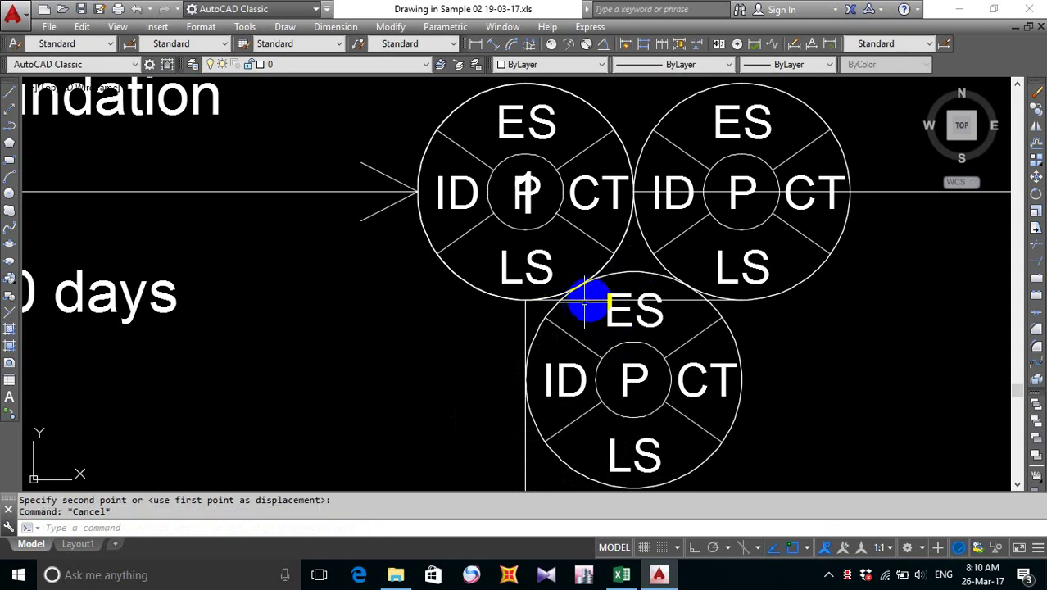
pyautogui.click(590, 299)
pyautogui.press('Delete')
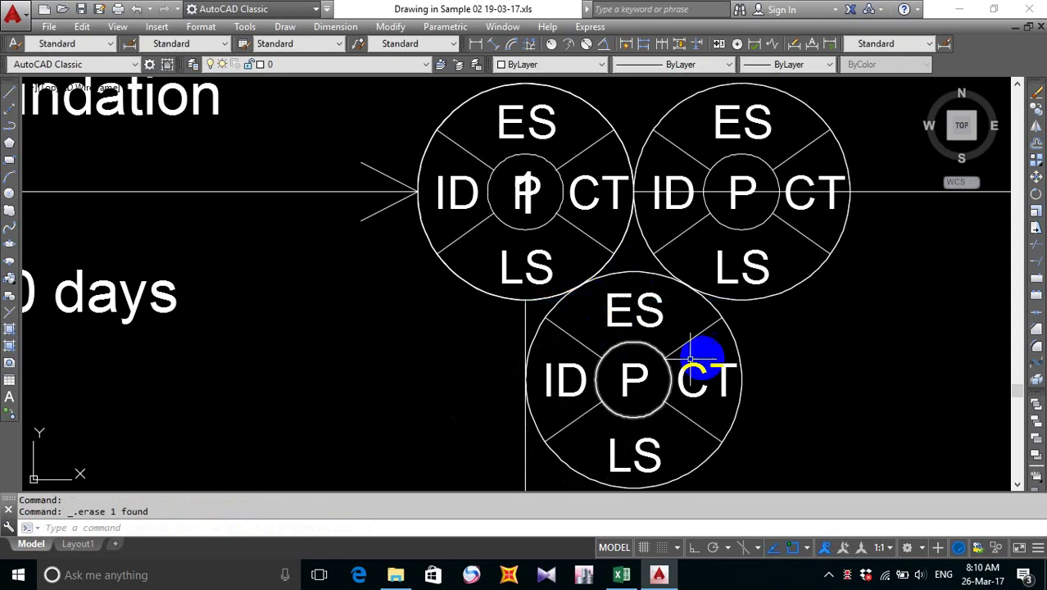
# - Check how the three clustered symbols at node 1 touch each other and how they sit within the whole network
pyautogui.scroll(2, 706, 318)
pyautogui.scroll(2, 706, 318)
pyautogui.scroll(-1, 705, 316)
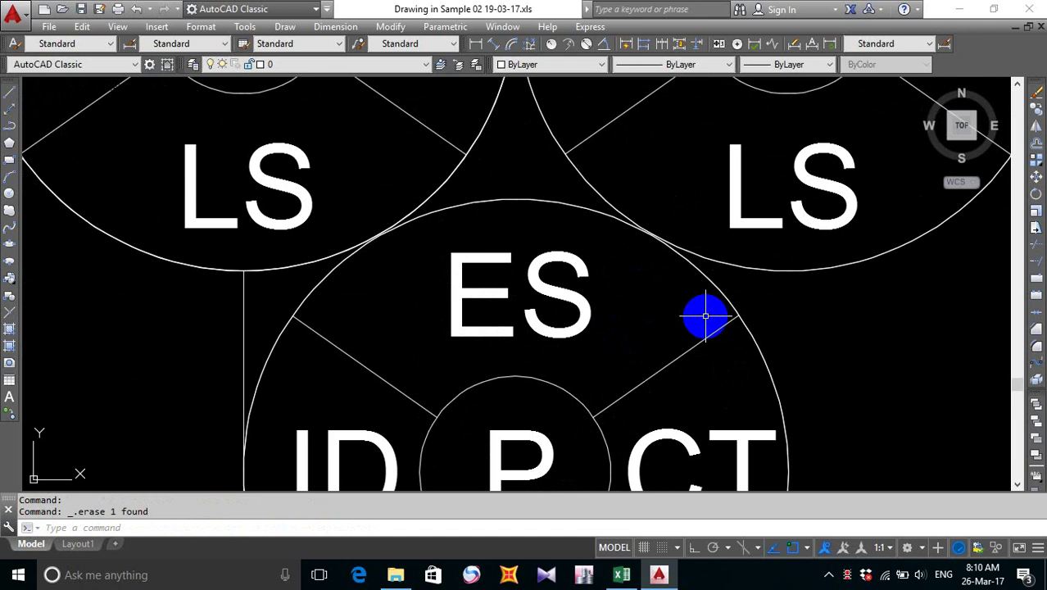
pyautogui.scroll(-10, 705, 318)
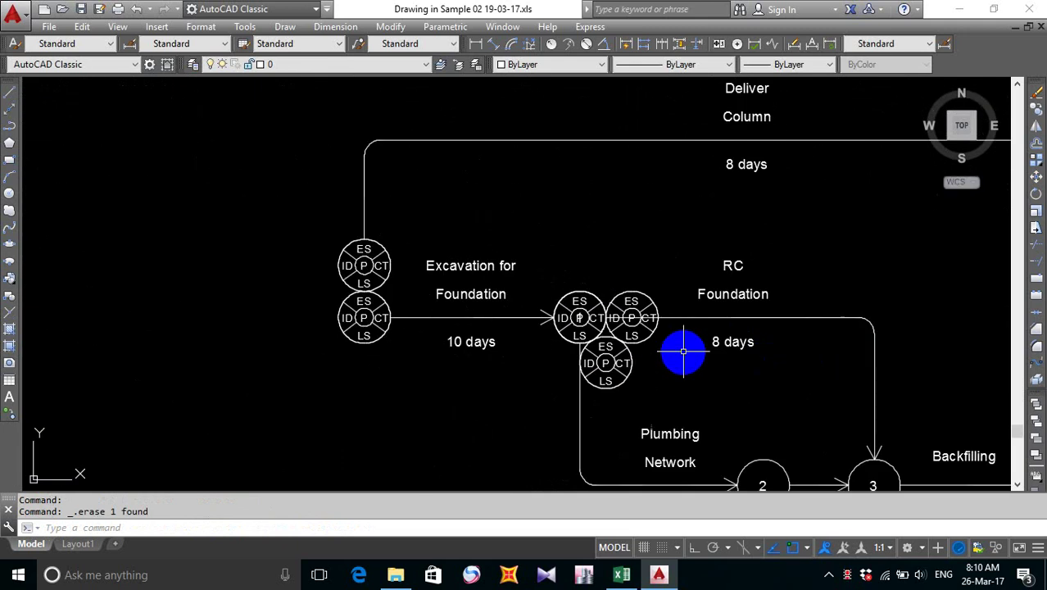
pyautogui.scroll(-2, 684, 350)
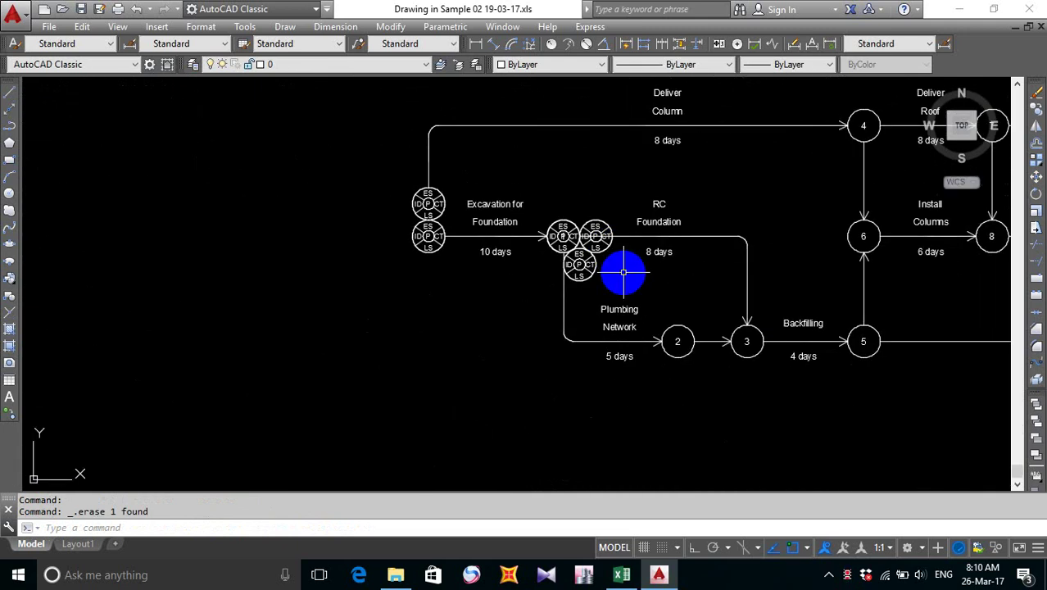
pyautogui.moveTo(784, 369)
pyautogui.mouseDown(button='middle')
pyautogui.moveTo(662, 374)
pyautogui.moveTo(676, 408)
pyautogui.mouseUp(button='middle')
pyautogui.scroll(6, 580, 339)
pyautogui.scroll(-4, 587, 342)
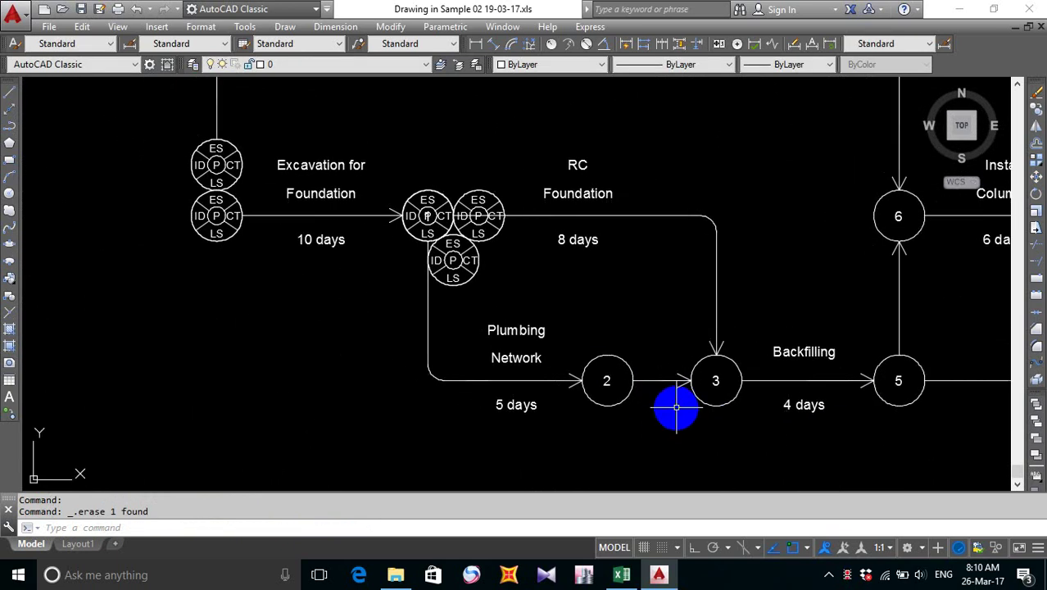
pyautogui.scroll(-5, 535, 312)
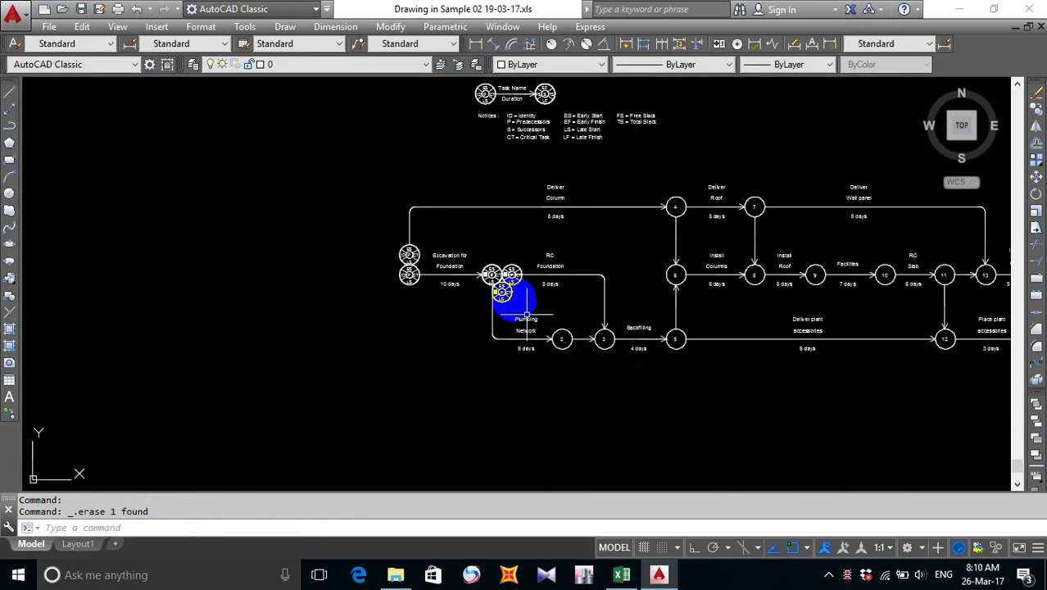
# - Copy the three-symbol cluster from node 1 to node 4, from the incoming arrow tip to the tip of the Deliver Column arrow
pyautogui.scroll(5, 515, 302)
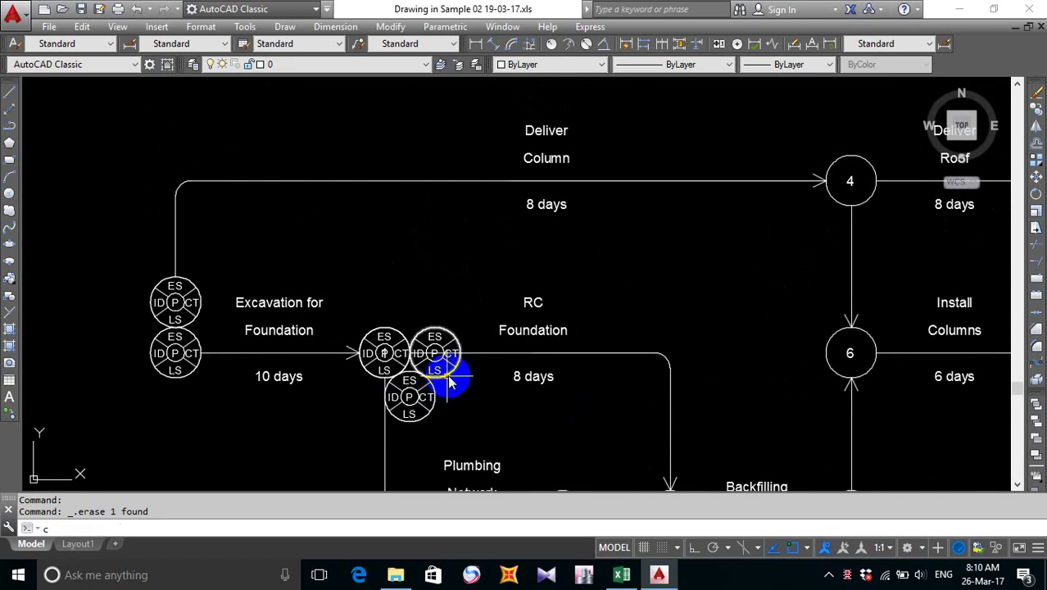
pyautogui.write('o')
pyautogui.press('Return')
pyautogui.click(338, 324)
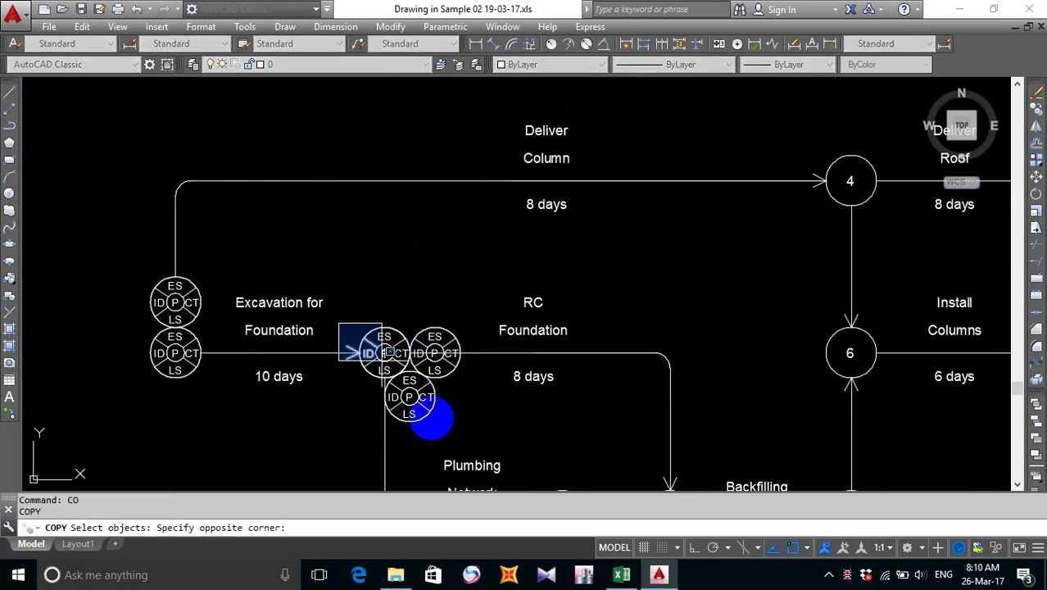
pyautogui.click(479, 457)
pyautogui.scroll(3, 419, 401)
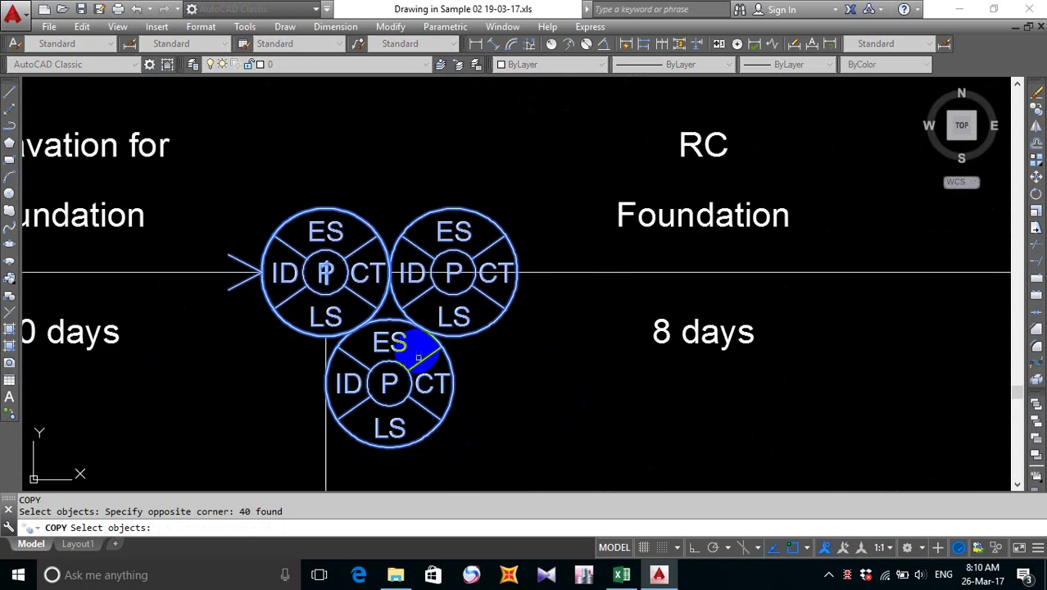
pyautogui.moveTo(414, 339); pyautogui.dragTo(554, 436, button='middle')
pyautogui.press('Return')
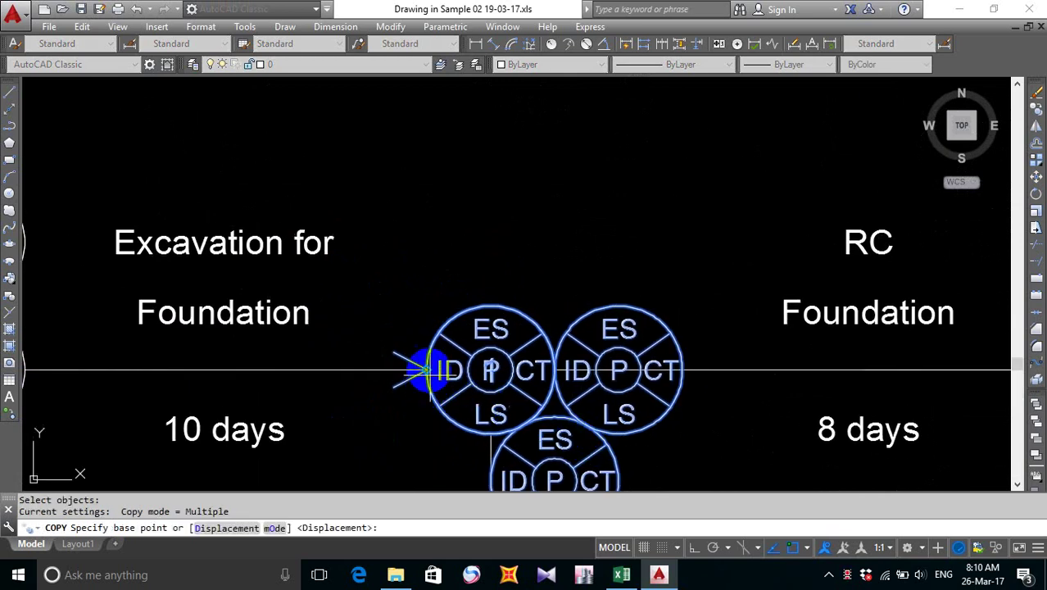
pyautogui.scroll(5, 422, 370)
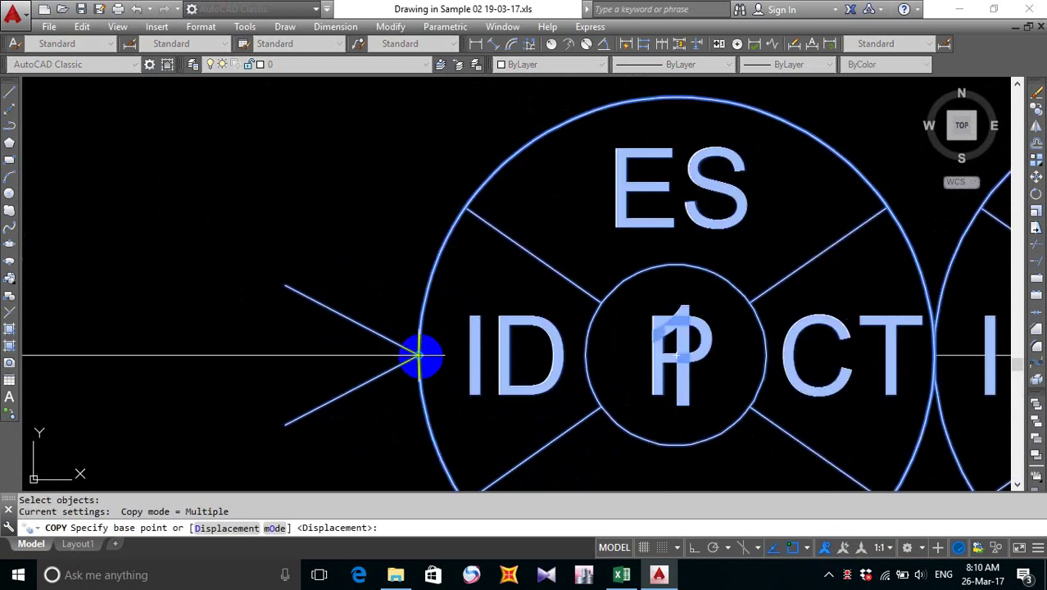
pyautogui.click(420, 356)
pyautogui.scroll(-5, 501, 370)
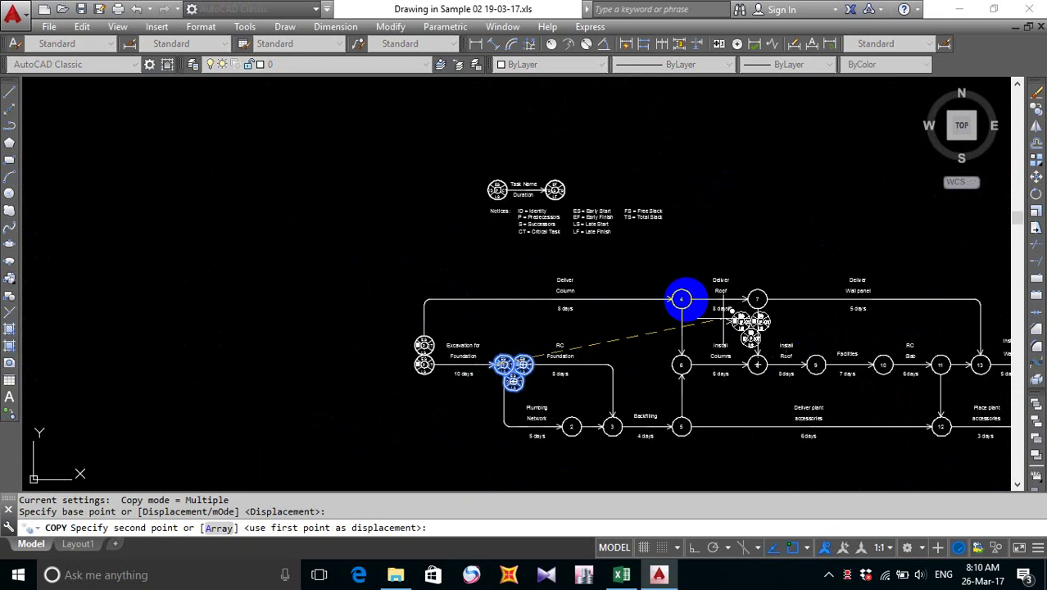
pyautogui.scroll(5, 680, 302)
pyautogui.moveTo(663, 318); pyautogui.dragTo(726, 405, button='middle')
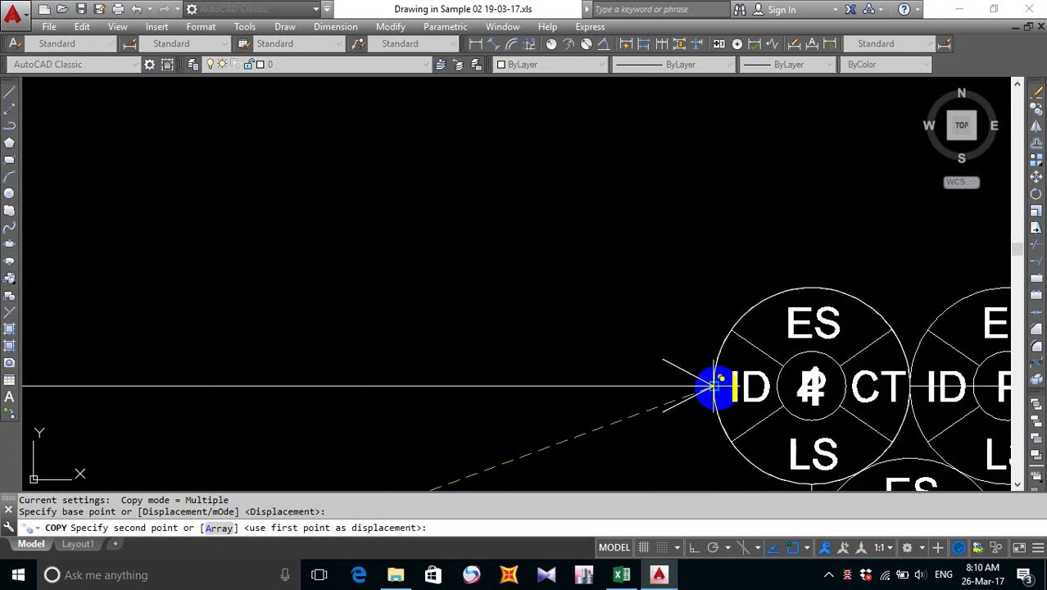
pyautogui.click(717, 385)
pyautogui.press('Escape')
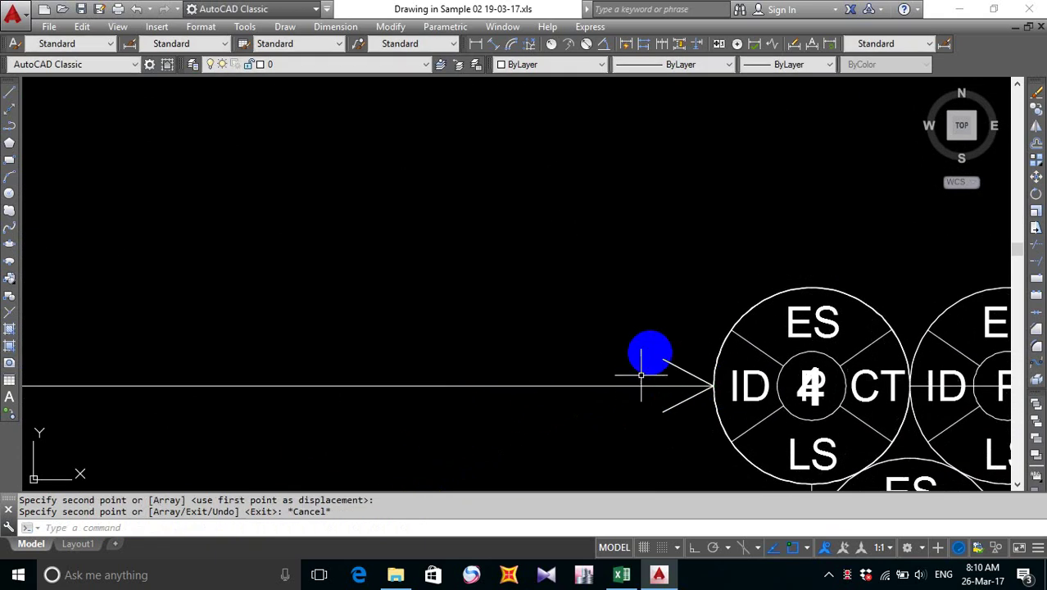
# - Delete the original plain circle of node 4 that lies just inside the copied symbol's outer circle
pyautogui.scroll(-5, 647, 350)
pyautogui.scroll(8, 671, 348)
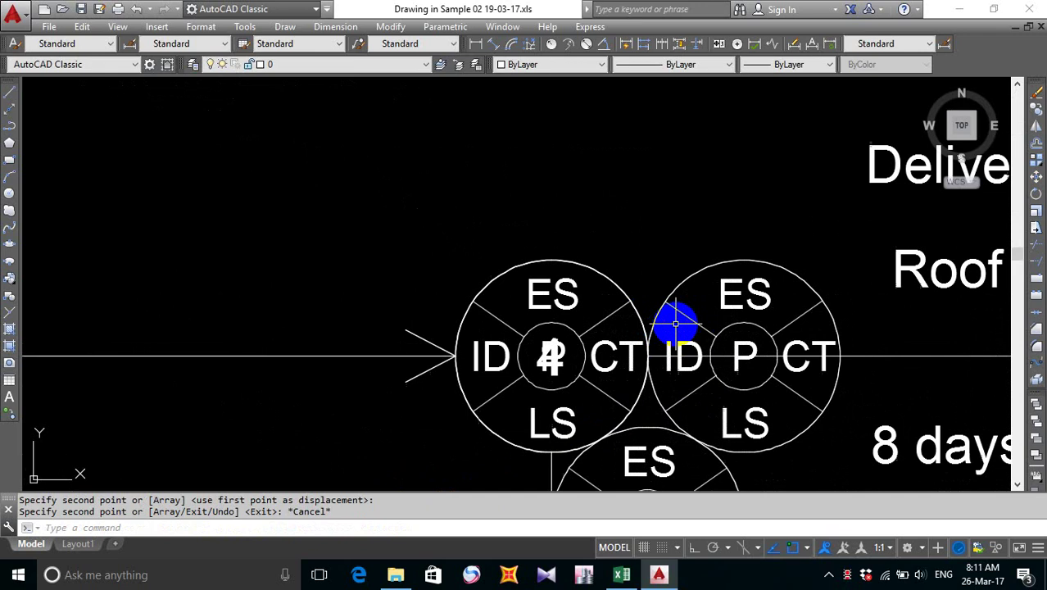
pyautogui.scroll(8, 668, 319)
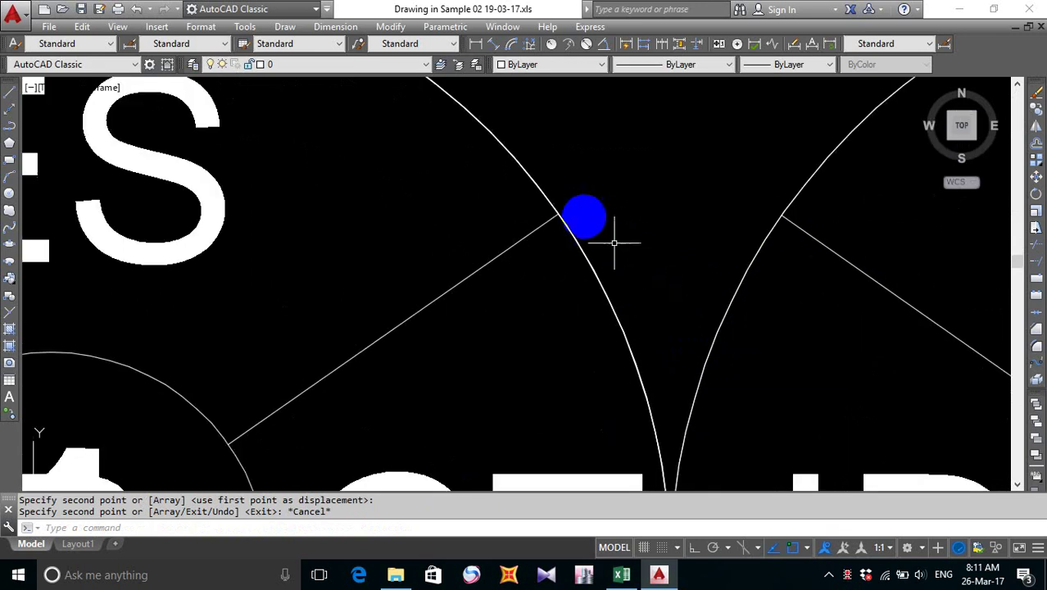
pyautogui.scroll(3, 564, 427)
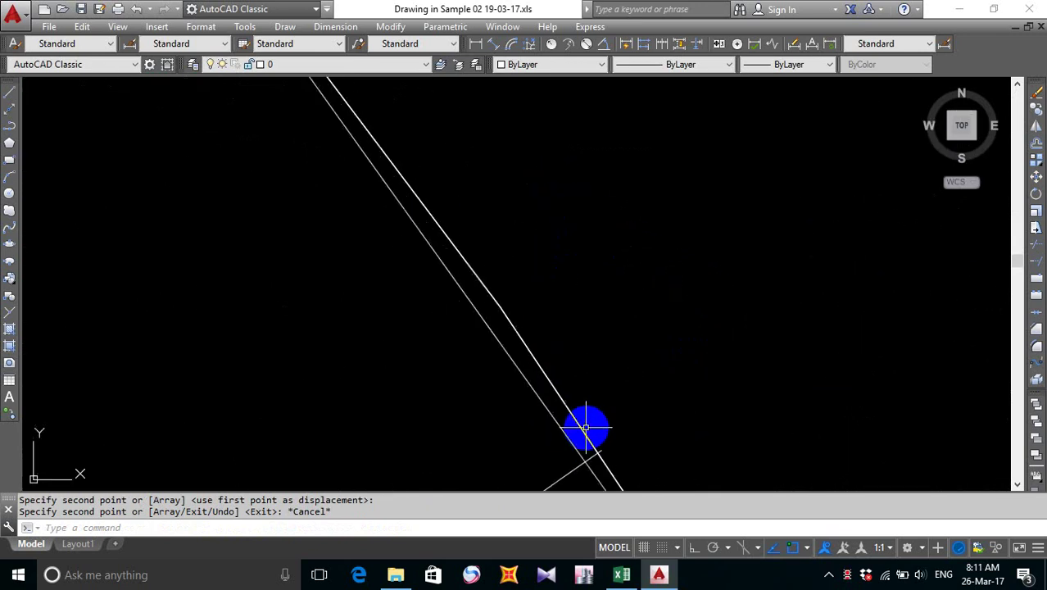
pyautogui.click(564, 427)
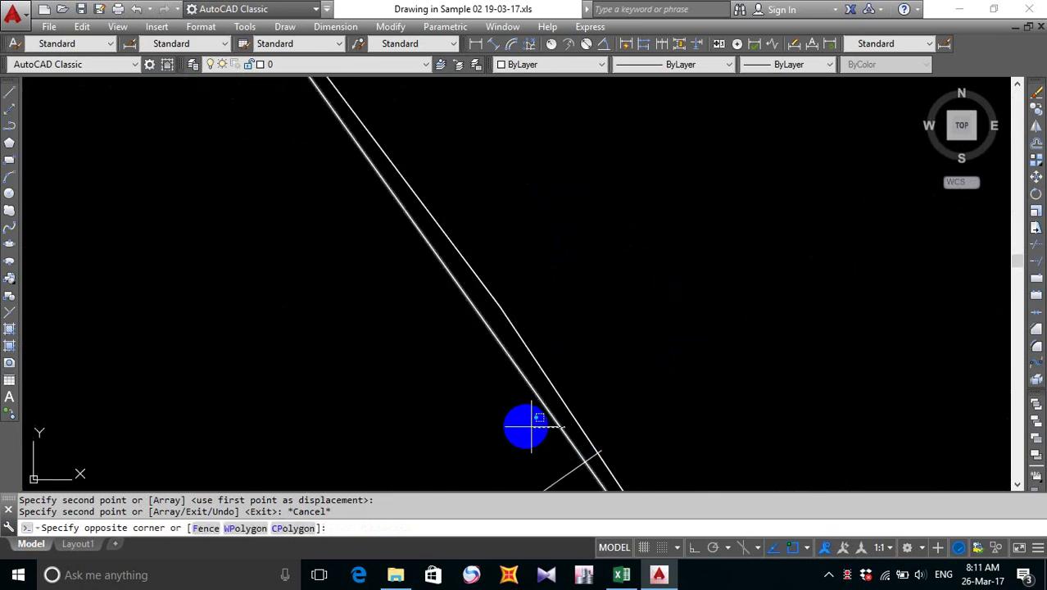
pyautogui.click(505, 413)
pyautogui.press('Delete')
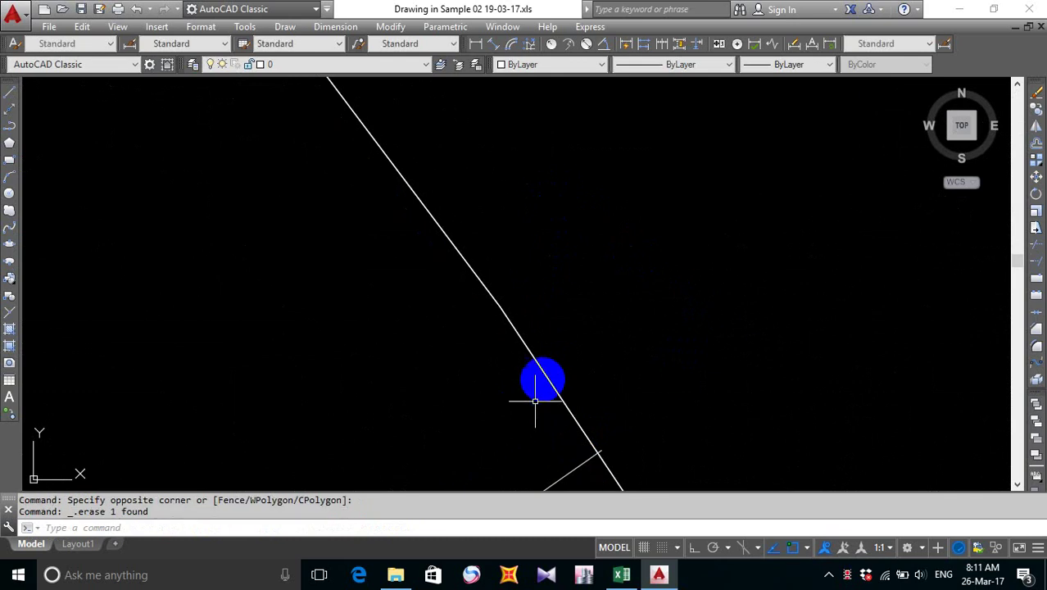
# - Regenerate the drawing and delete the duplicate arrowhead lines at the tip of the Deliver Column arrow
pyautogui.scroll(-8, 586, 348)
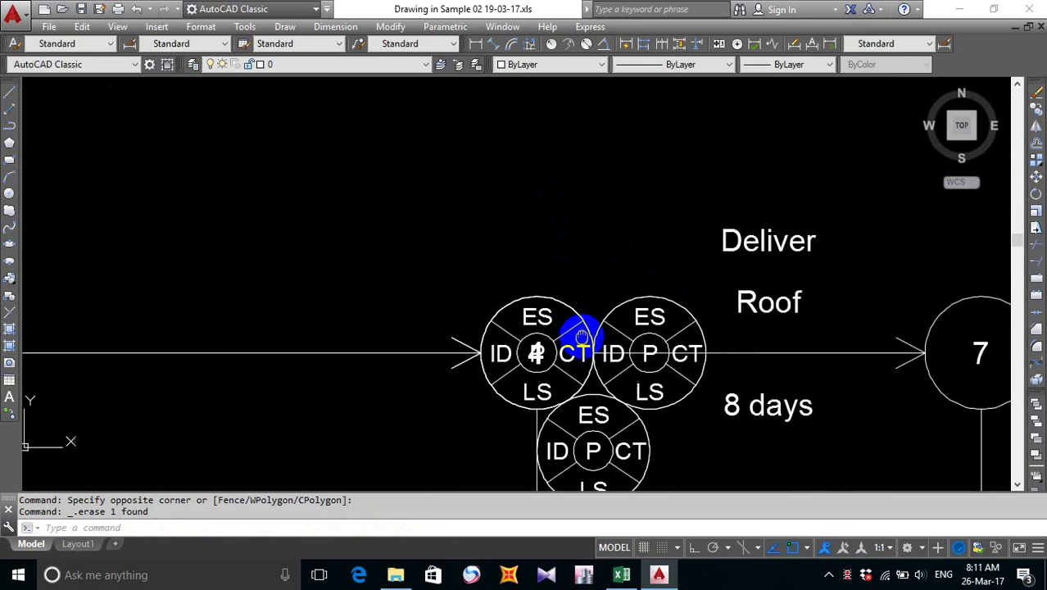
pyautogui.scroll(10, 448, 366)
pyautogui.scroll(3, 446, 364)
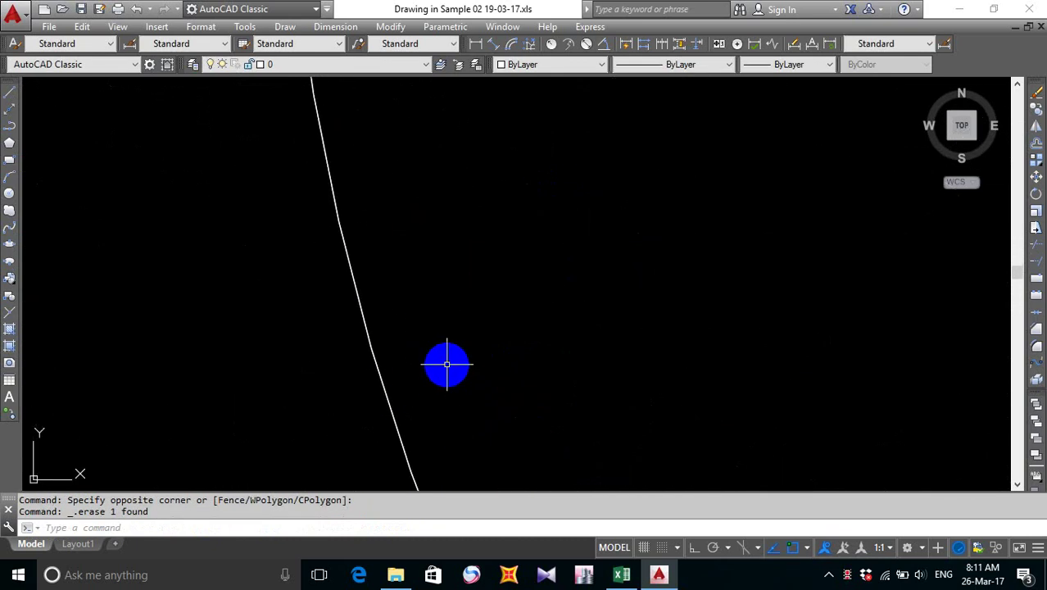
pyautogui.press('Return')
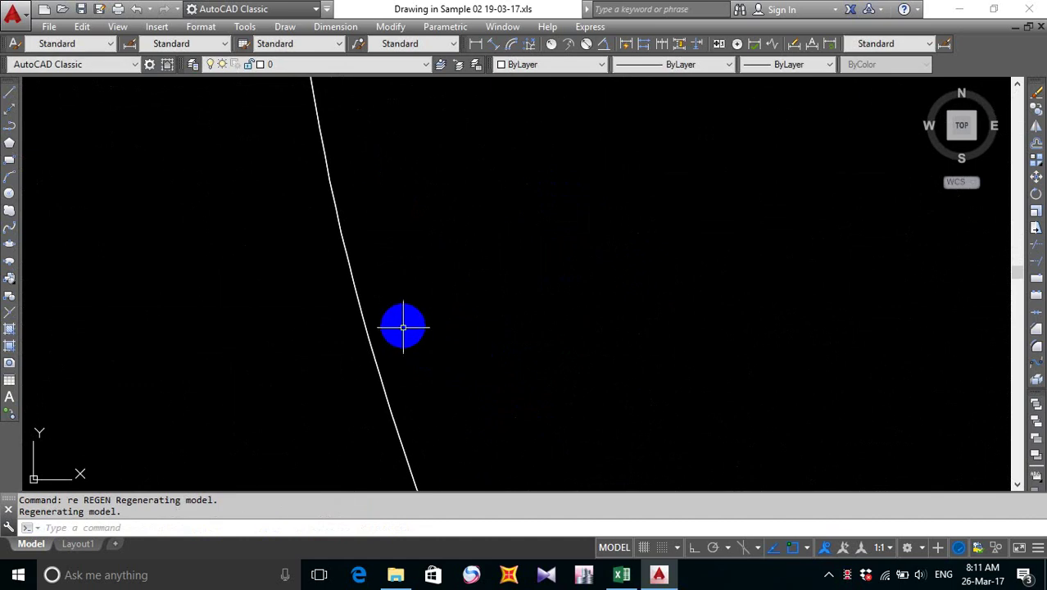
pyautogui.scroll(5, 403, 323)
pyautogui.scroll(5, 407, 248)
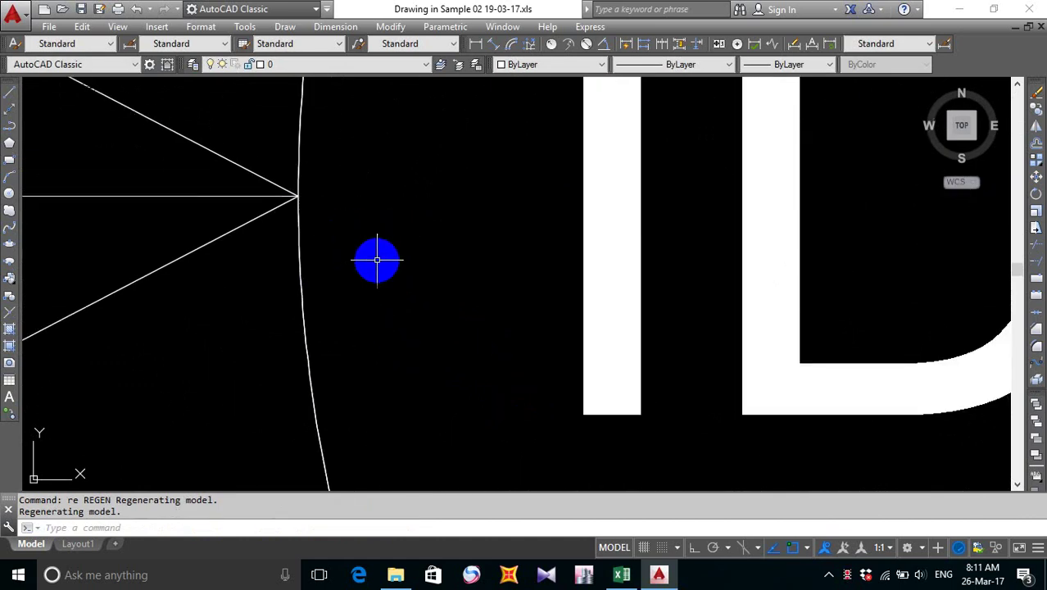
pyautogui.click(234, 227)
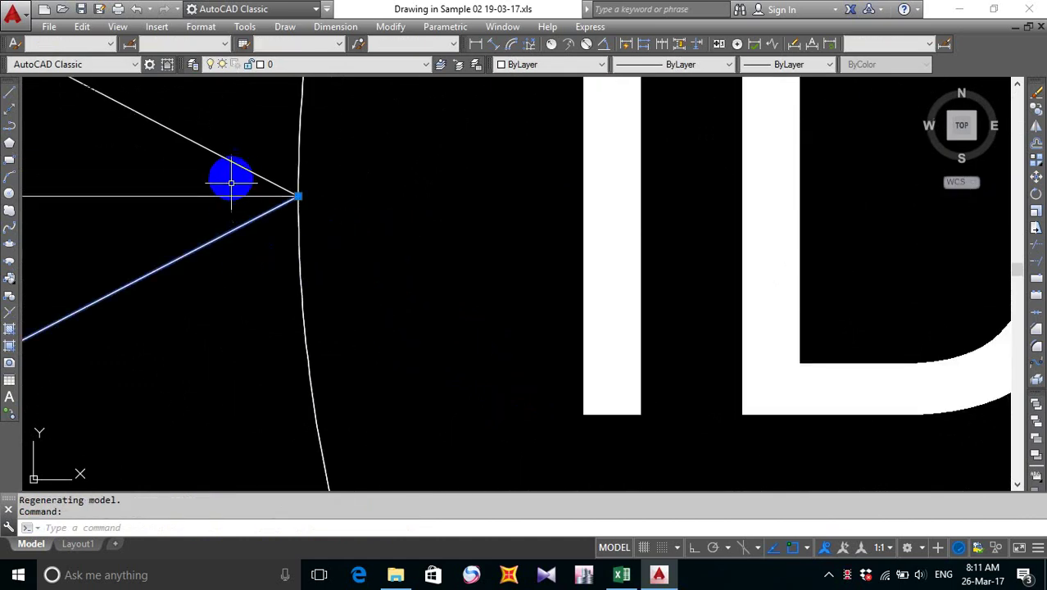
pyautogui.press('Delete')
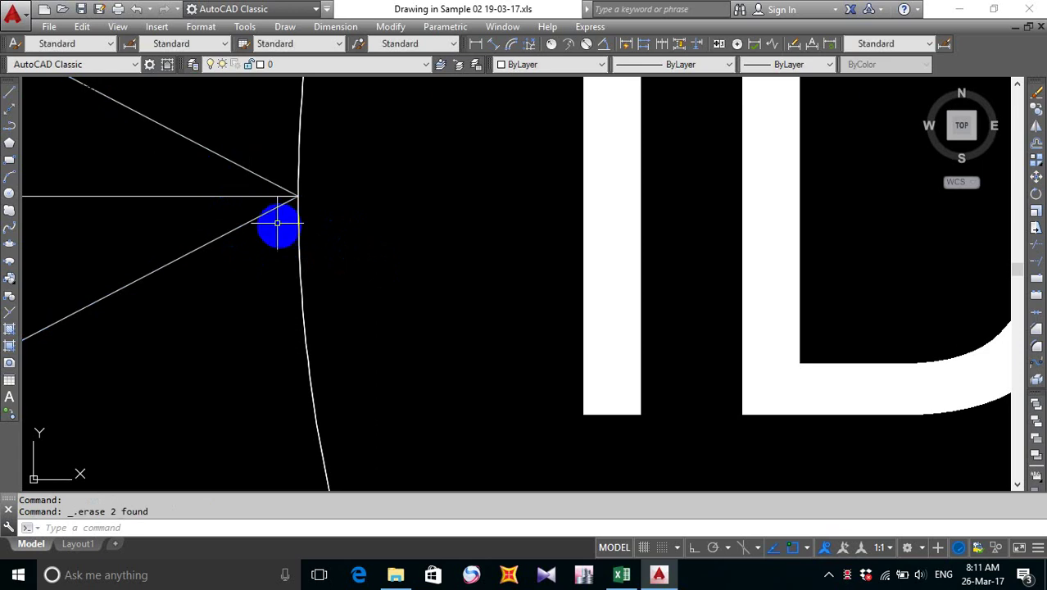
# - Delete the overlapping numbers 4 and 1 from the centre of the first symbol at node 4, keeping the P
pyautogui.scroll(-5, 328, 262)
pyautogui.scroll(-1, 623, 316)
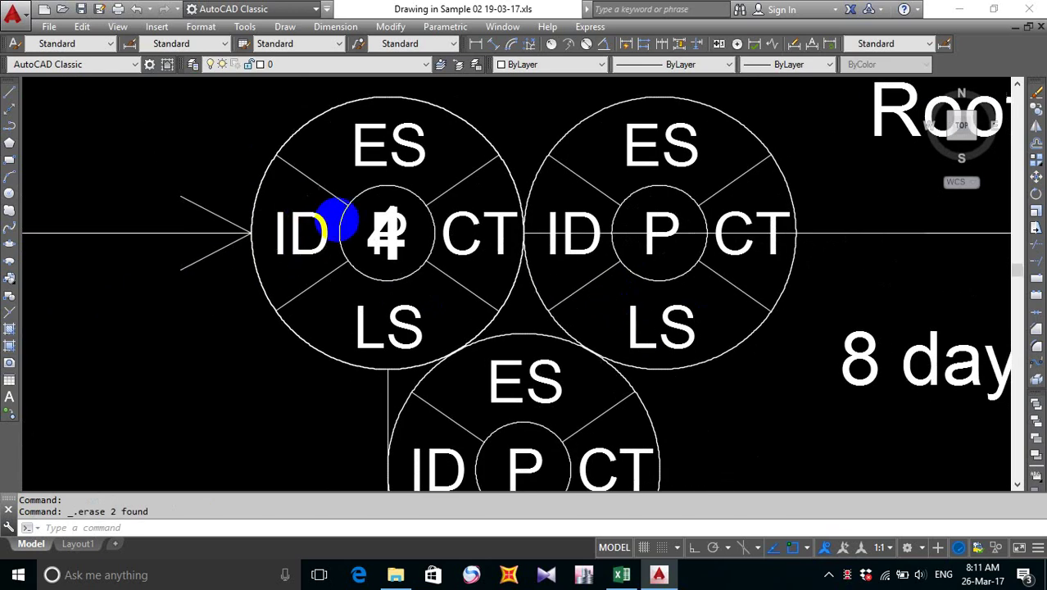
pyautogui.scroll(6, 332, 217)
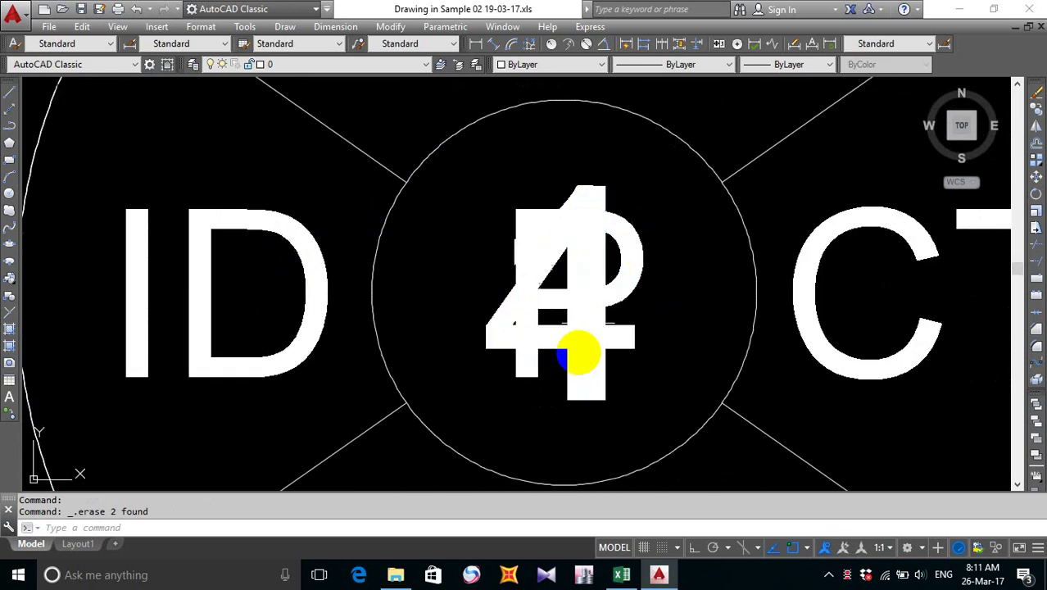
pyautogui.click(580, 358)
pyautogui.press('Delete')
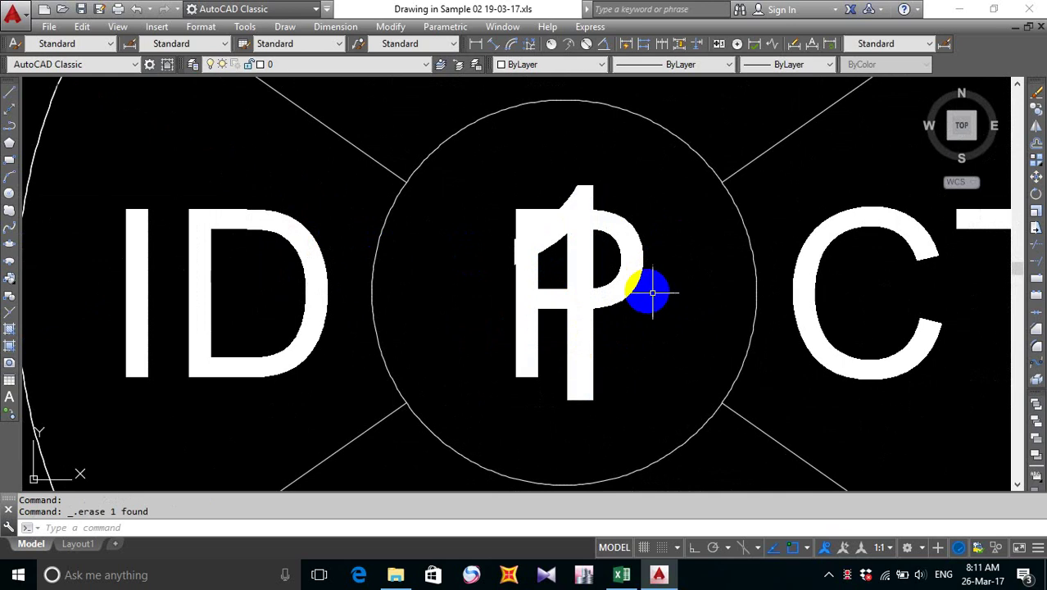
pyautogui.click(572, 349)
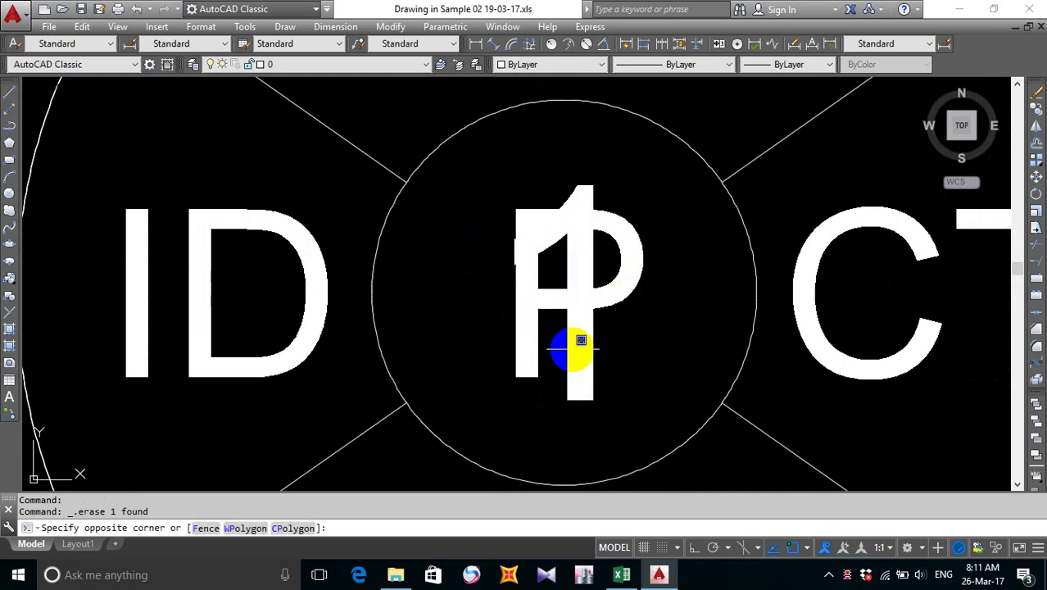
pyautogui.press('Delete')
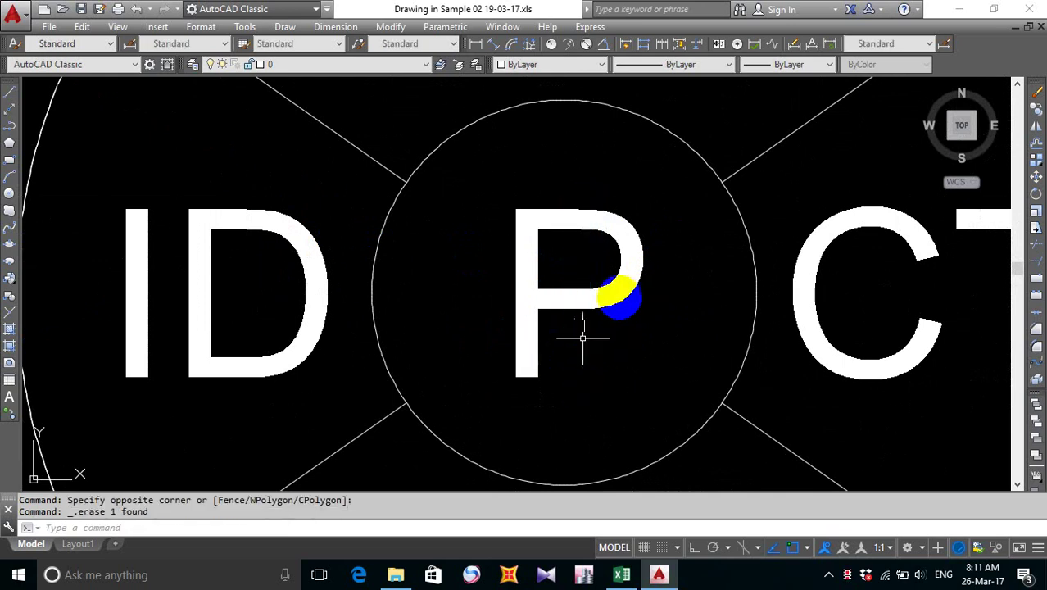
# - Delete the vertical connecting line between the node 4 cluster and node 6, keeping the arrowhead above node 6
pyautogui.scroll(-8, 584, 334)
pyautogui.scroll(4, 664, 382)
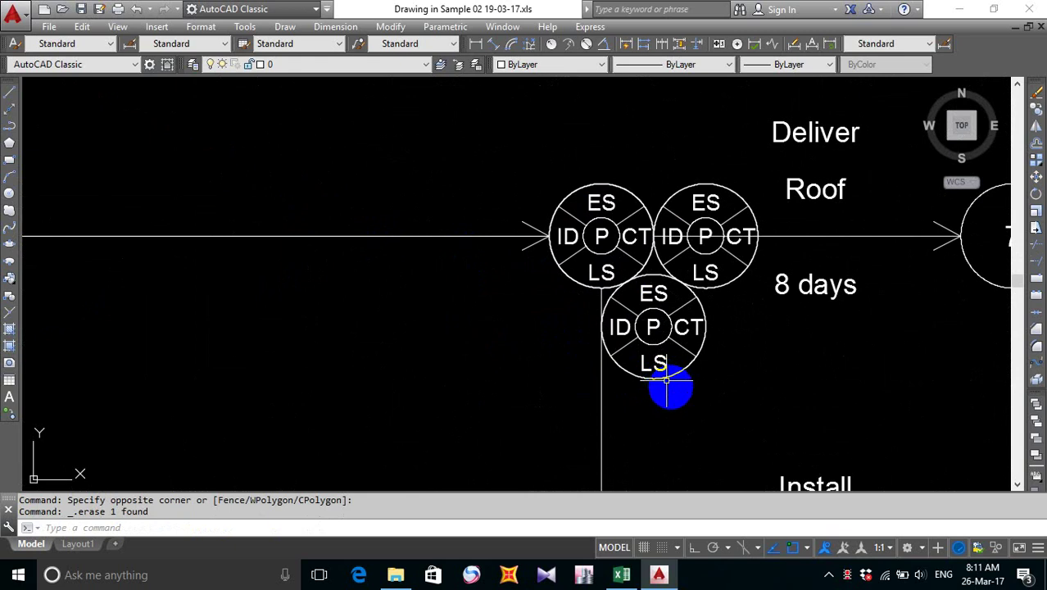
pyautogui.scroll(-4, 546, 375)
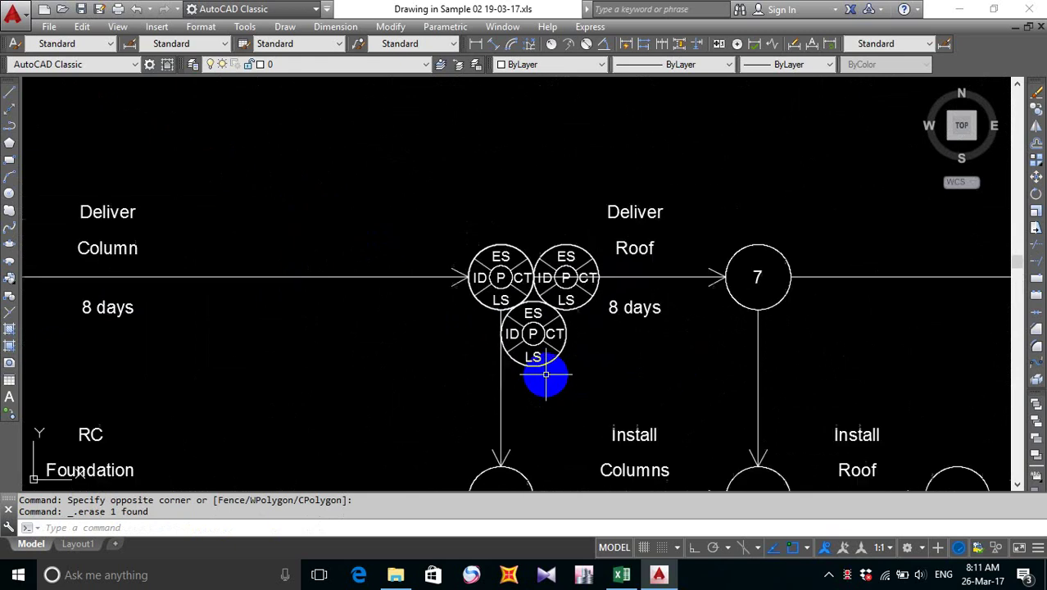
pyautogui.moveTo(589, 362); pyautogui.dragTo(506, 250, button='middle')
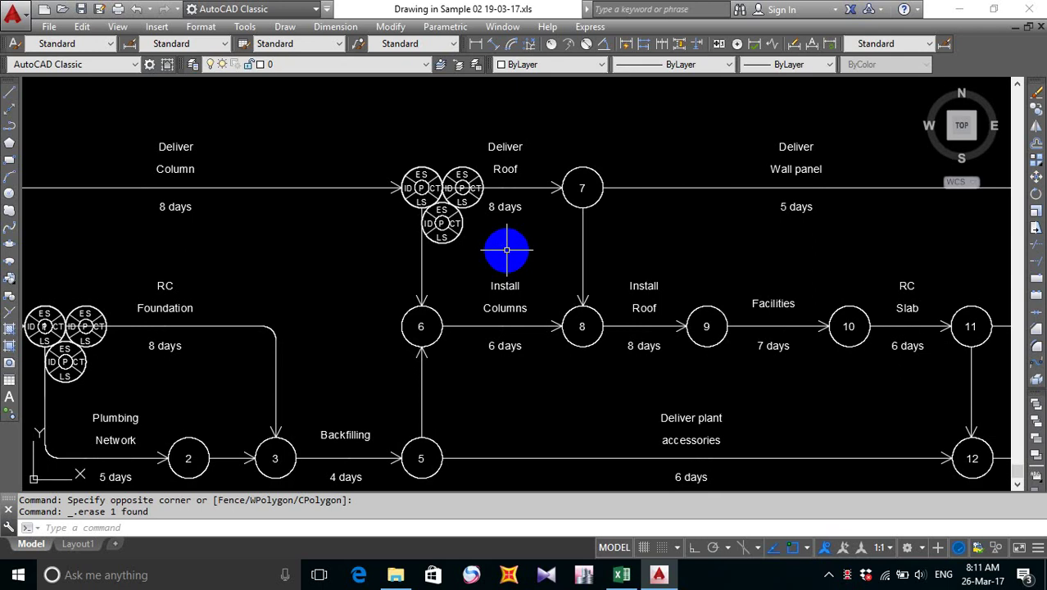
pyautogui.click(435, 269)
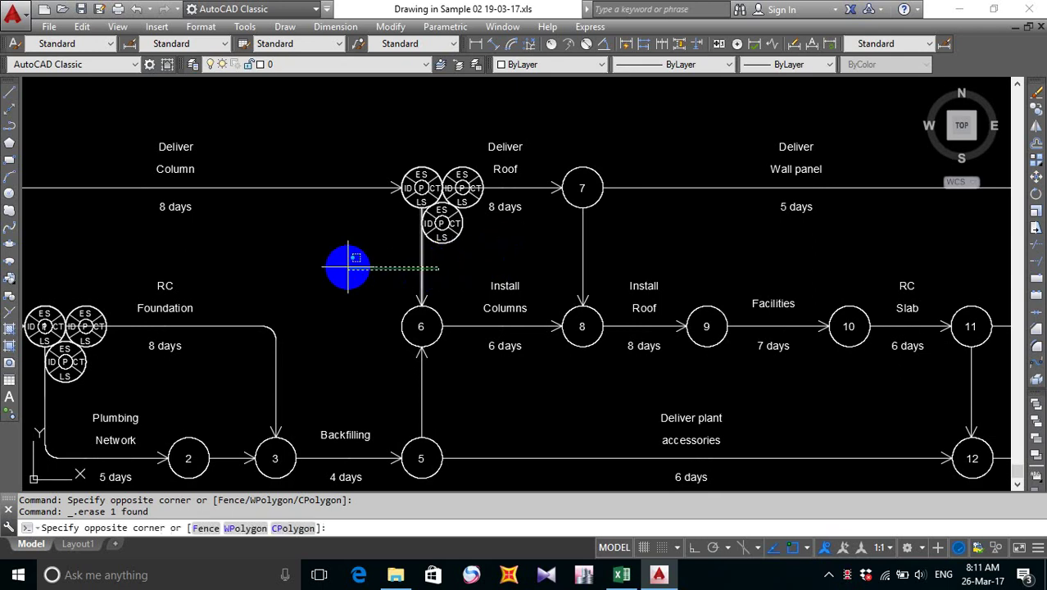
pyautogui.click(348, 266)
pyautogui.press('Delete')
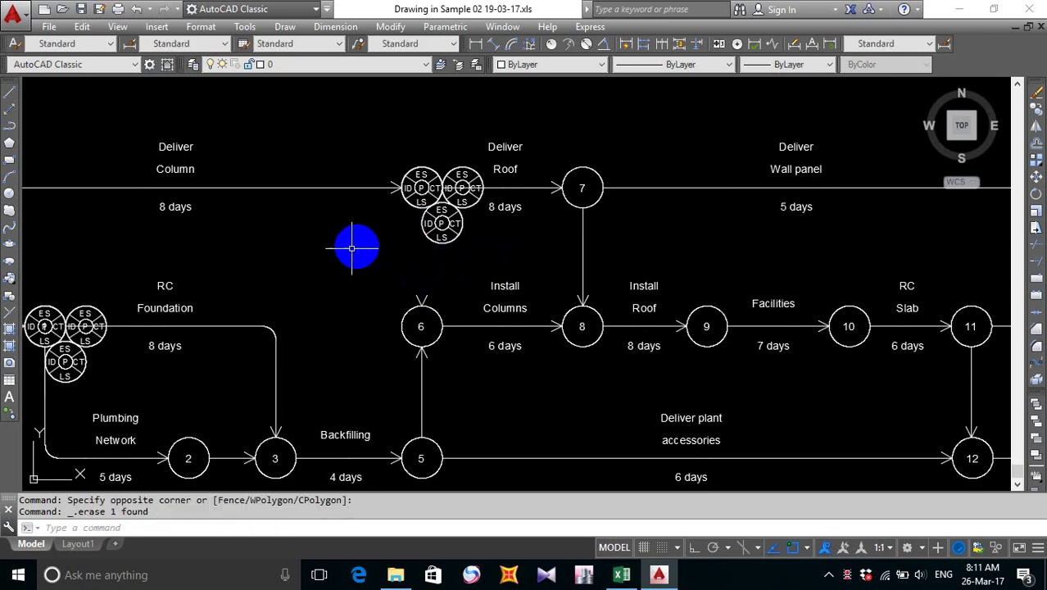
# - Delete the plain circle and the number of node 7
pyautogui.moveTo(533, 243)
pyautogui.mouseDown(button='middle')
pyautogui.moveTo(446, 288)
pyautogui.moveTo(520, 332)
pyautogui.moveTo(567, 341)
pyautogui.moveTo(562, 332)
pyautogui.mouseUp(button='middle')
pyautogui.scroll(4, 468, 244)
pyautogui.scroll(-2, 479, 270)
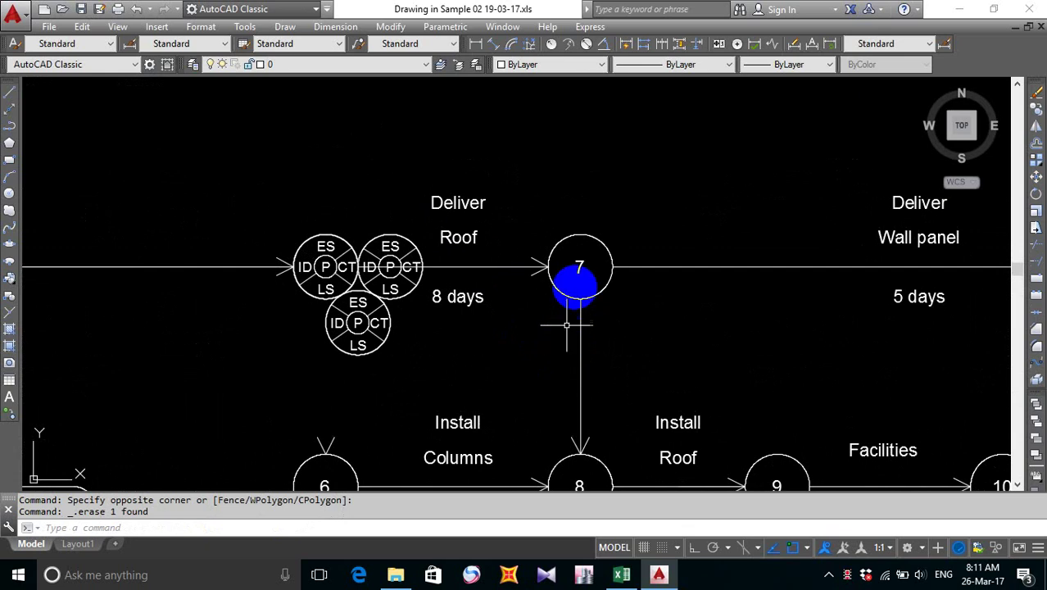
pyautogui.click(551, 228)
pyautogui.click(624, 332)
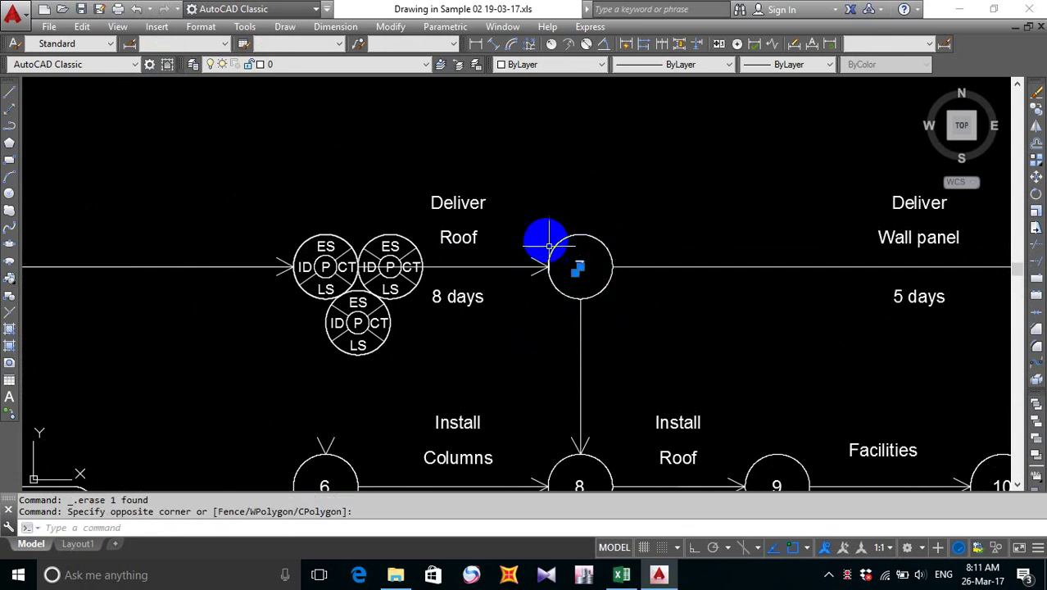
pyautogui.click(561, 243)
pyautogui.press('Delete')
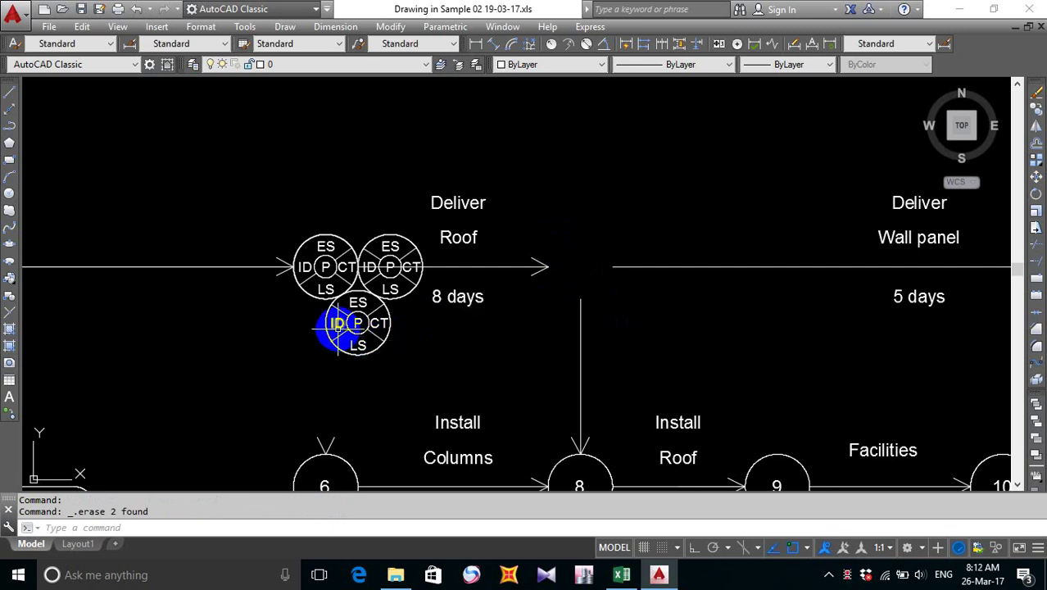
# - Copy the three-symbol cluster at node 4 to the tip of the Deliver Roof arrow, using the cluster's leftmost point as base
pyautogui.write('co')
pyautogui.press('Return')
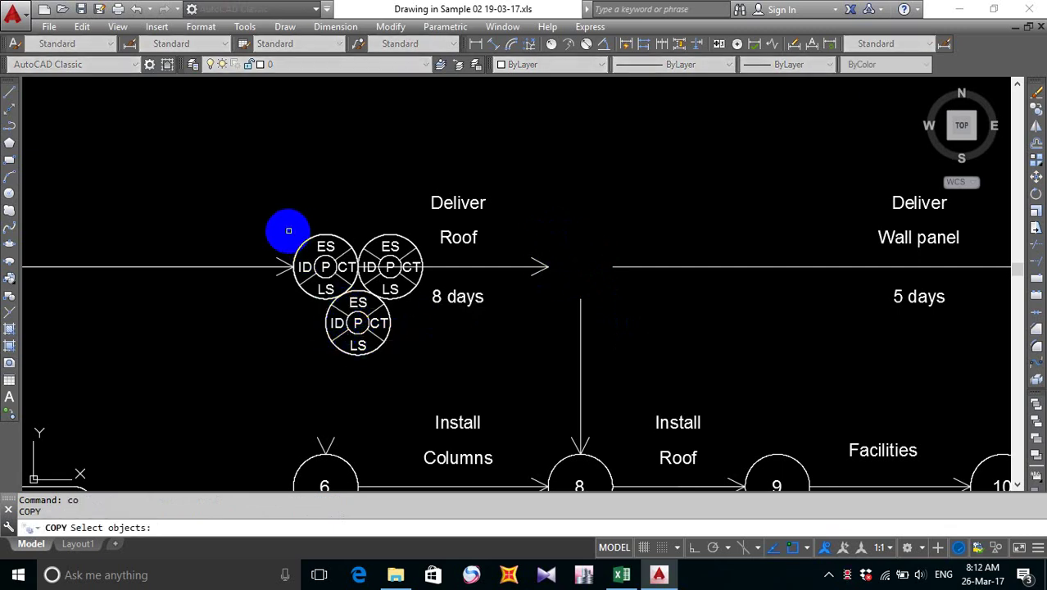
pyautogui.click(288, 231)
pyautogui.click(422, 379)
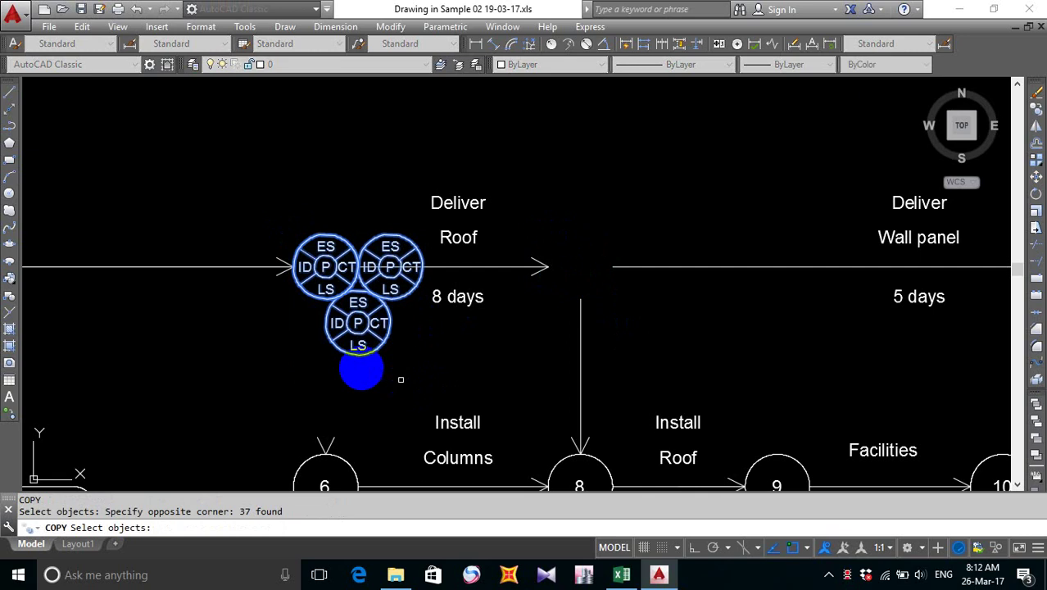
pyautogui.press('Return')
pyautogui.click(288, 264)
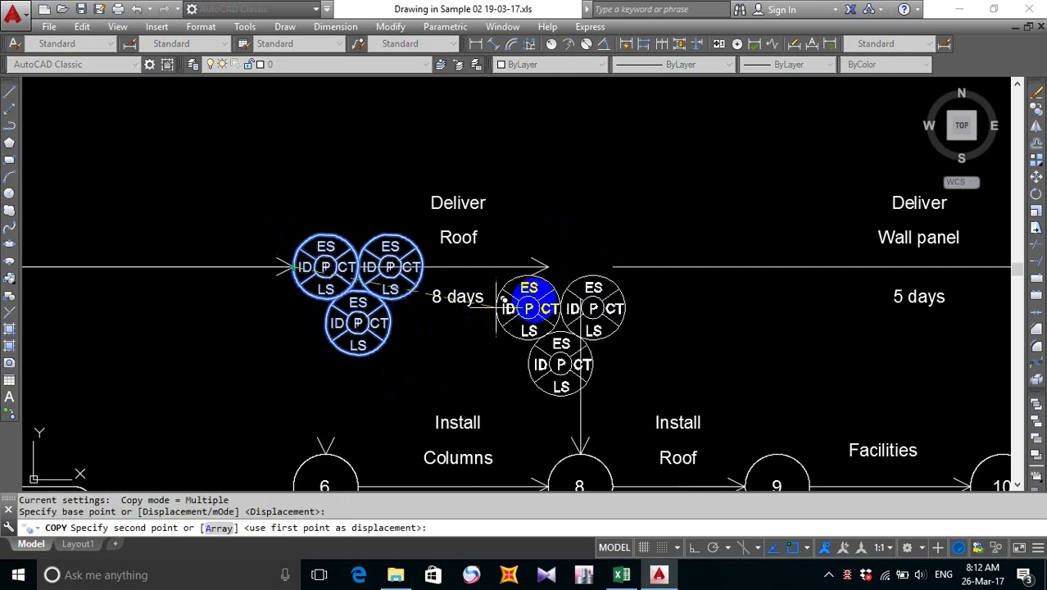
pyautogui.scroll(8, 554, 264)
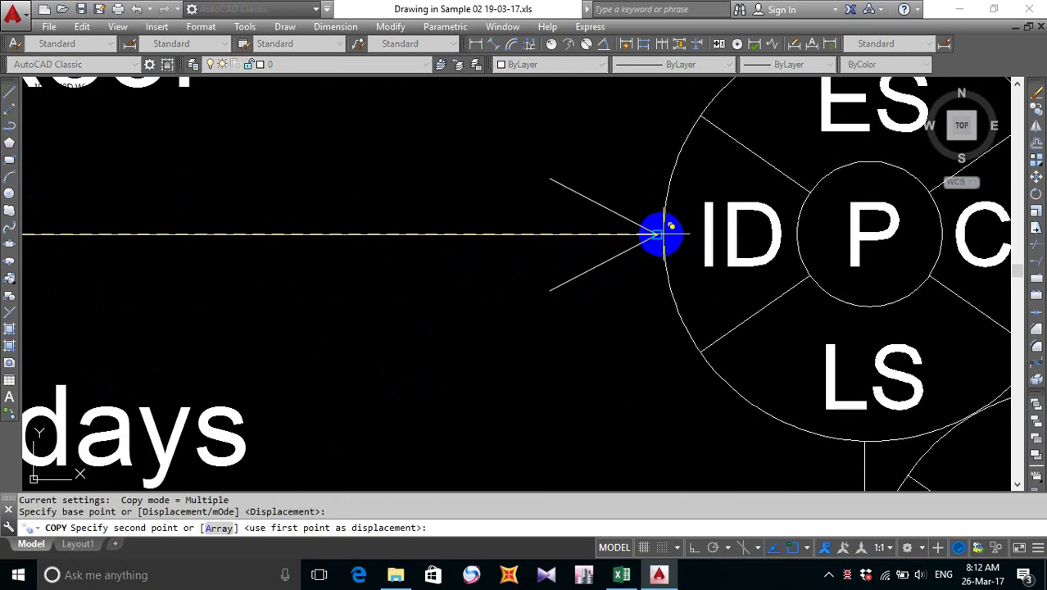
pyautogui.click(662, 236)
pyautogui.scroll(-2, 592, 296)
pyautogui.scroll(-2, 591, 301)
pyautogui.press('Escape')
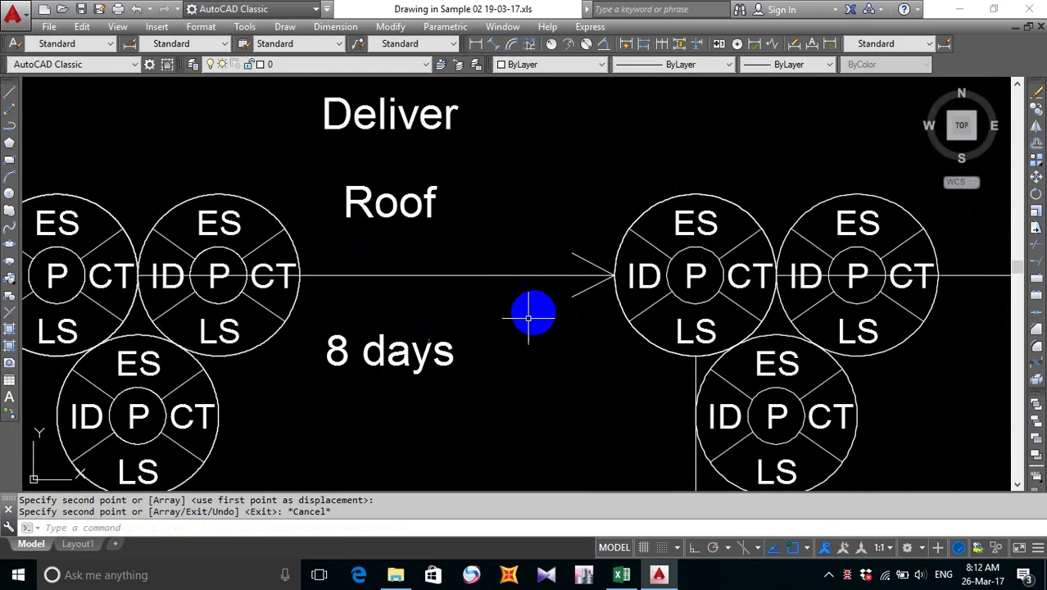
# - Delete the lower symbol of the cluster between the Deliver Column and Deliver Roof arrows, keeping the upper two
pyautogui.scroll(-2, 625, 302)
pyautogui.moveTo(712, 326); pyautogui.dragTo(703, 307, button='middle')
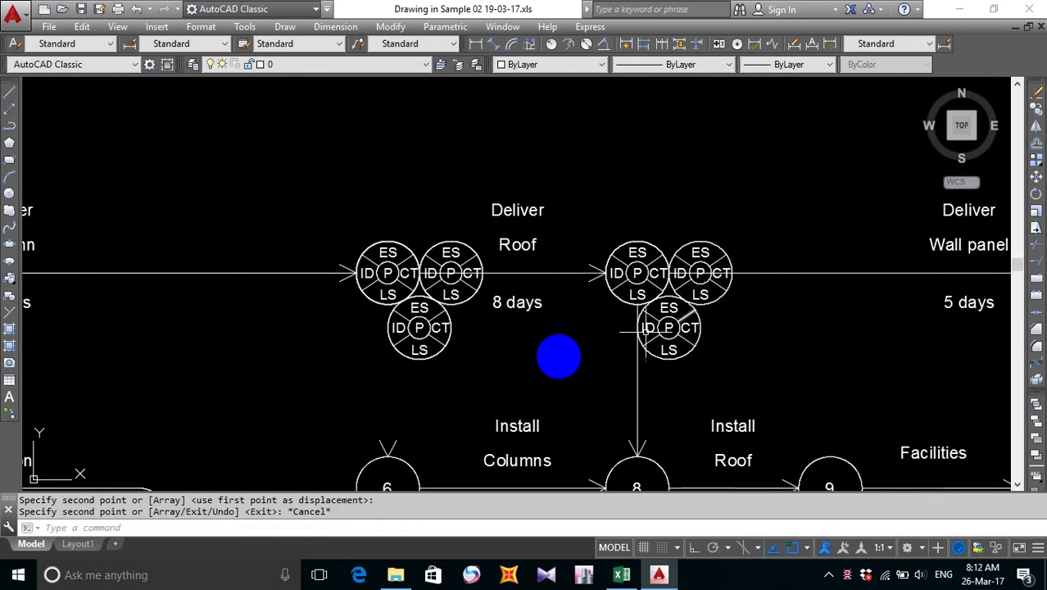
pyautogui.moveTo(510, 368); pyautogui.dragTo(559, 344, button='middle')
pyautogui.scroll(2, 507, 338)
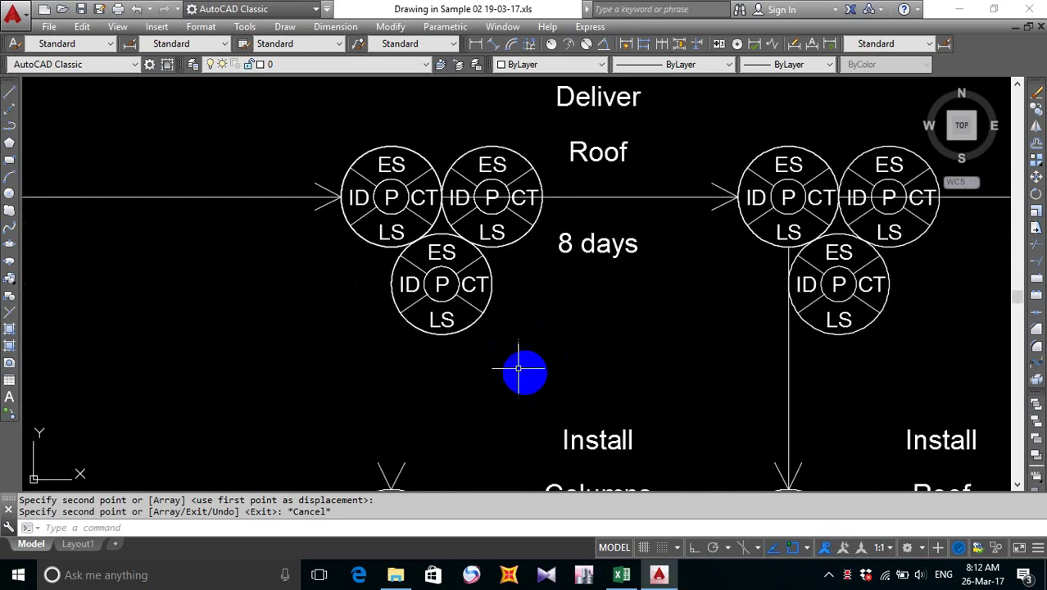
pyautogui.click(543, 370)
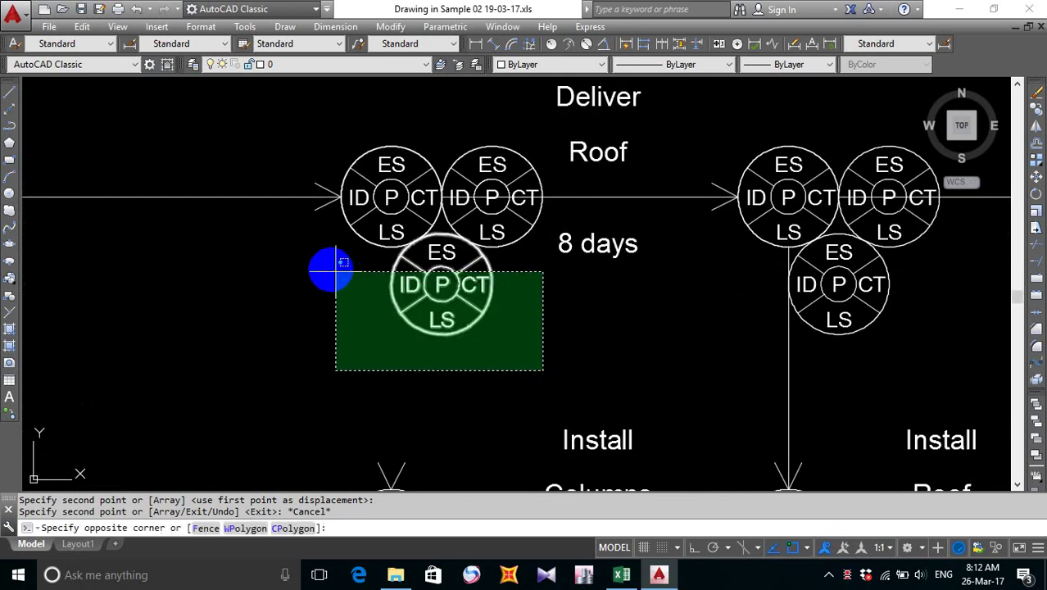
pyautogui.click(322, 254)
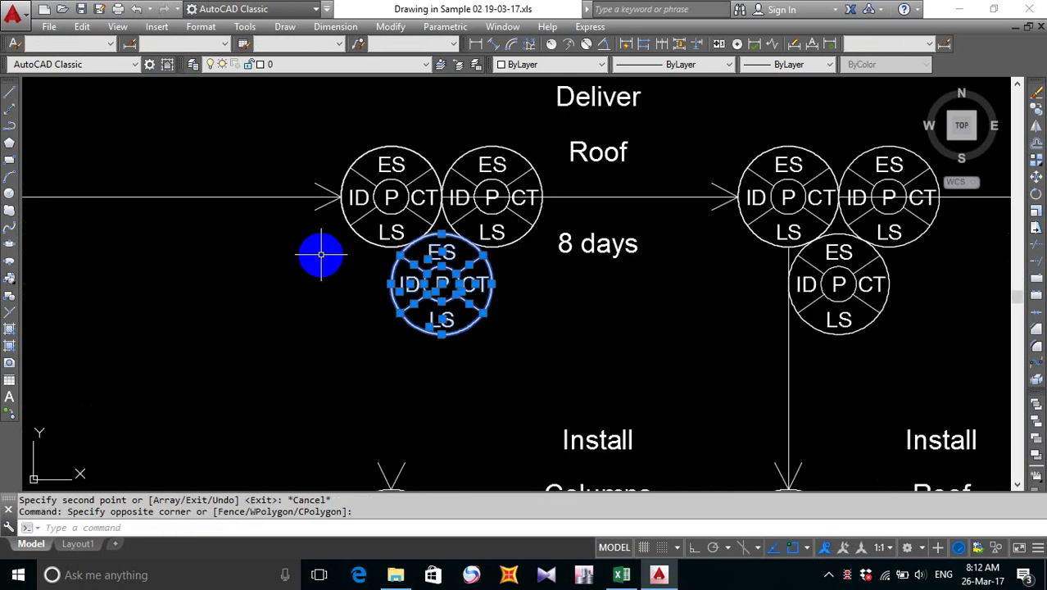
pyautogui.press('Delete')
# - Delete the lower symbol of the cluster at the tip of the Deliver Roof arrow
pyautogui.scroll(-1, 483, 316)
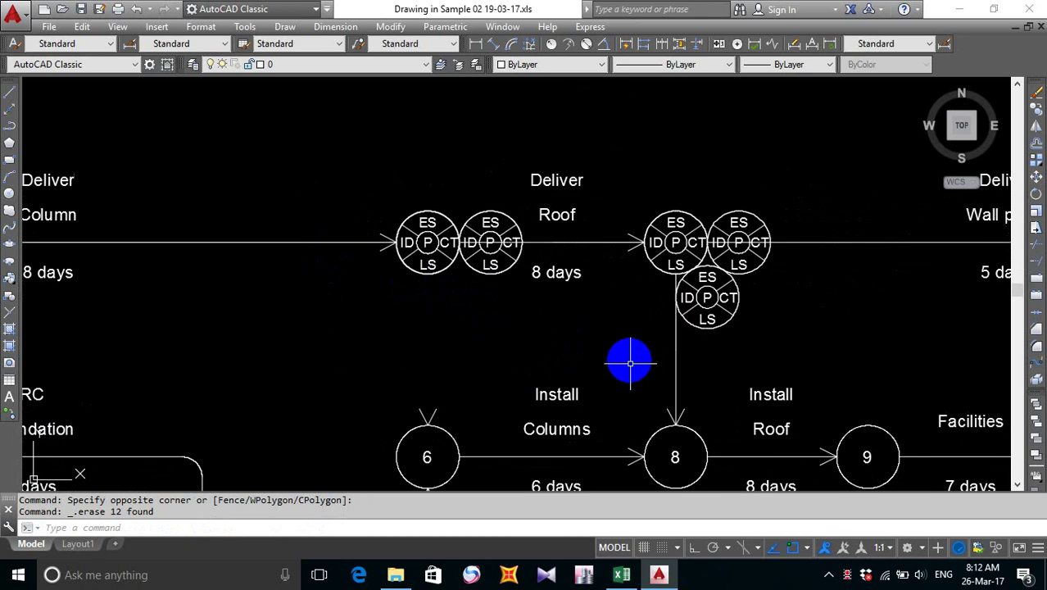
pyautogui.moveTo(630, 363); pyautogui.dragTo(533, 315, button='middle')
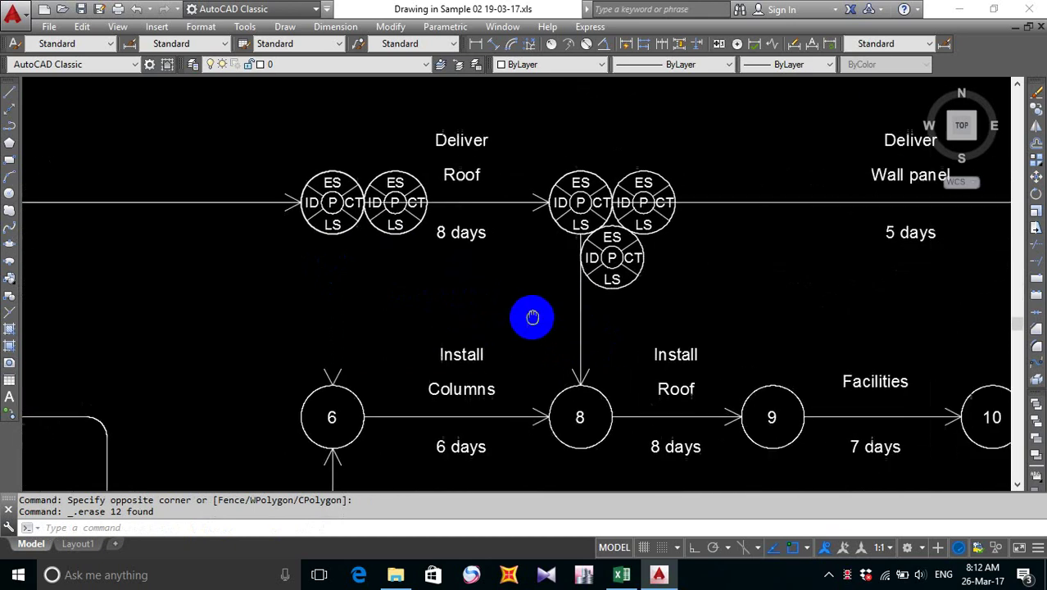
pyautogui.scroll(2, 627, 289)
pyautogui.click(667, 302)
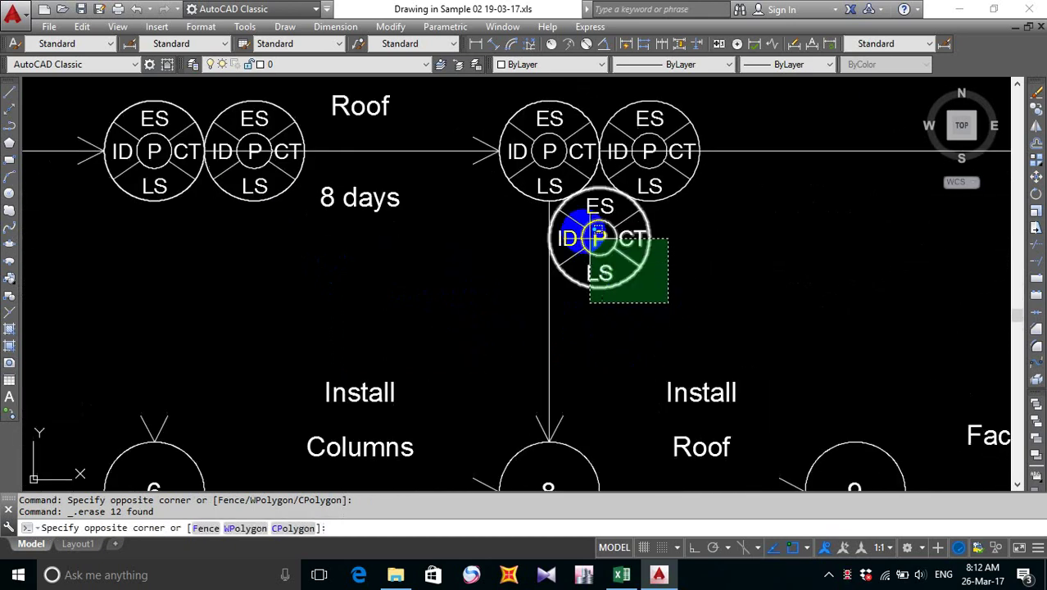
pyautogui.click(562, 203)
pyautogui.press('Delete')
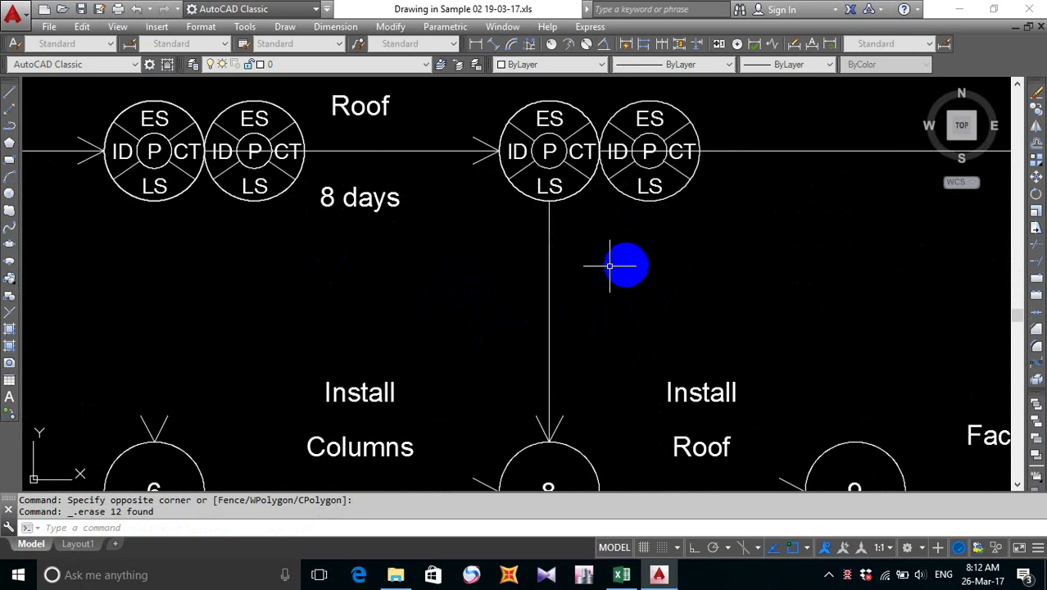
# - Draw a vertical line, with Ortho on, from the arrowhead above node 6 up to the bottom of the first symbol at node 4
pyautogui.scroll(-2, 647, 267)
pyautogui.moveTo(657, 270); pyautogui.dragTo(662, 227, button='middle')
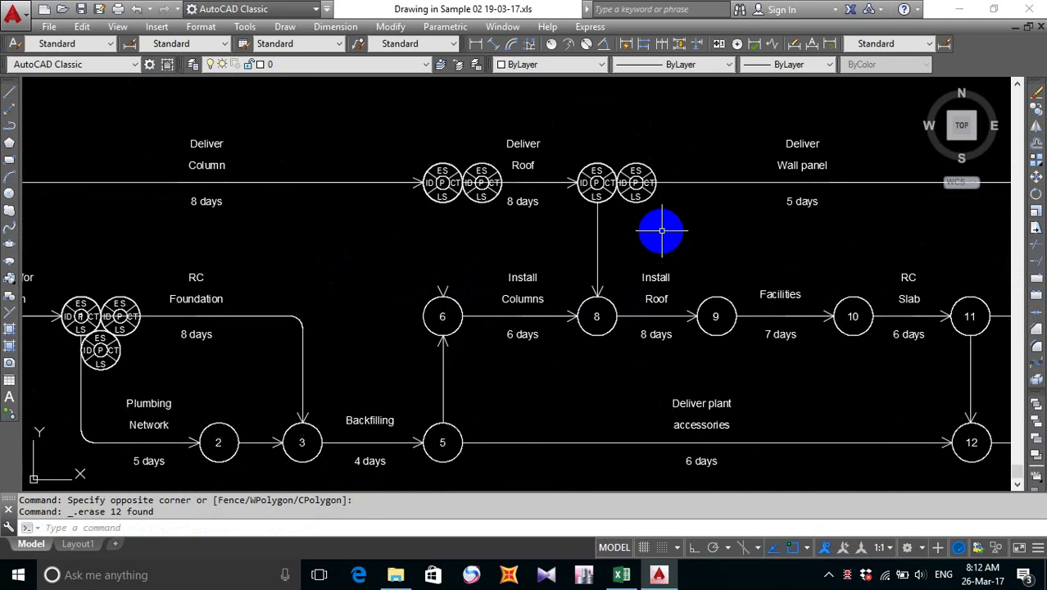
pyautogui.write('l')
pyautogui.press('Return')
pyautogui.scroll(4, 449, 297)
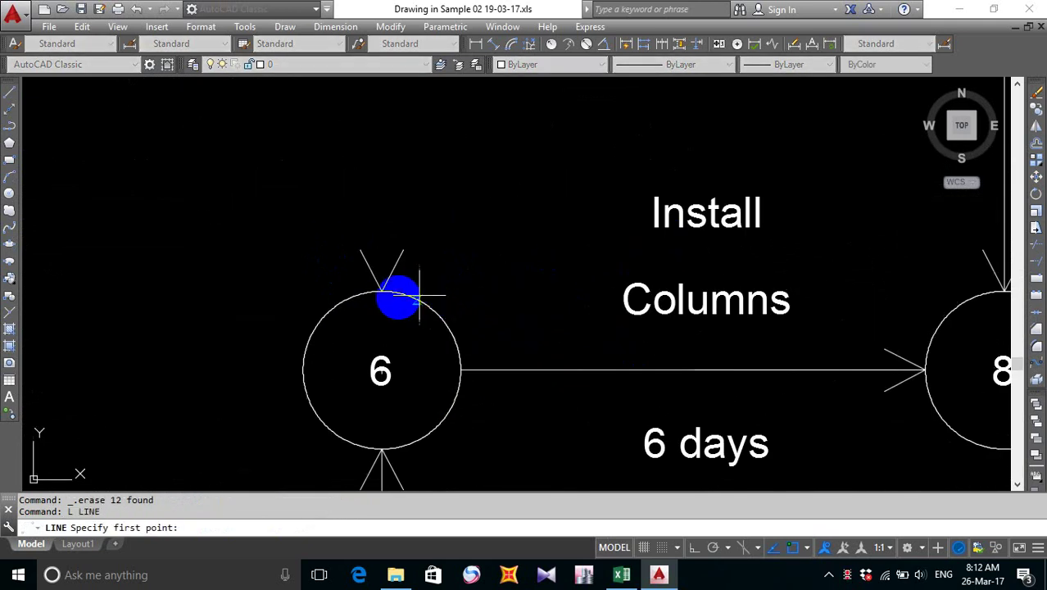
pyautogui.click(381, 291)
pyautogui.scroll(-4, 429, 181)
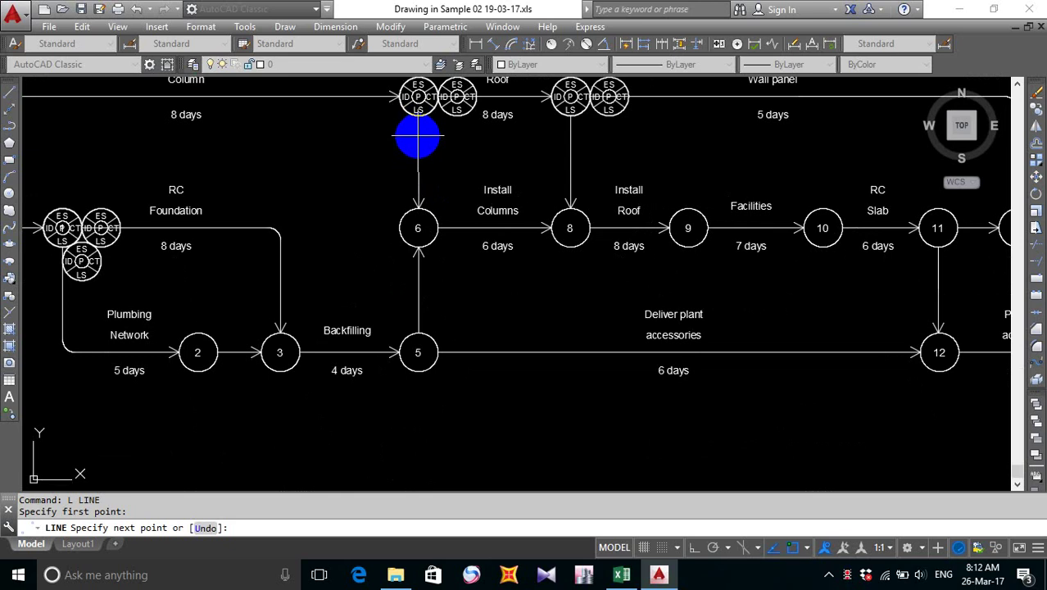
pyautogui.scroll(4, 422, 136)
pyautogui.click(379, 103)
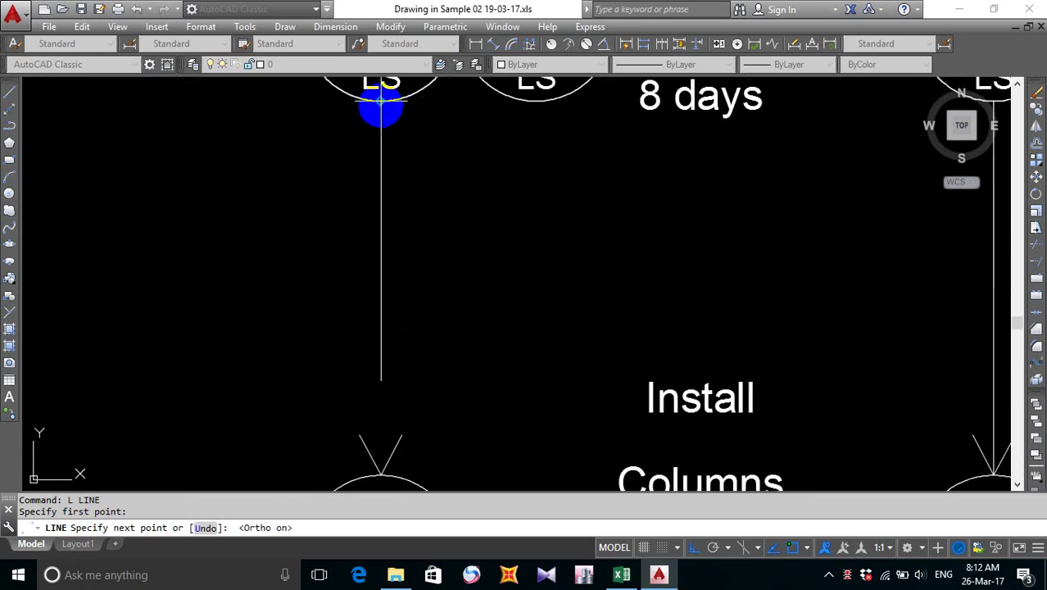
pyautogui.press('Escape')
# - Delete the plain circle and the number of node 6
pyautogui.scroll(-4, 460, 188)
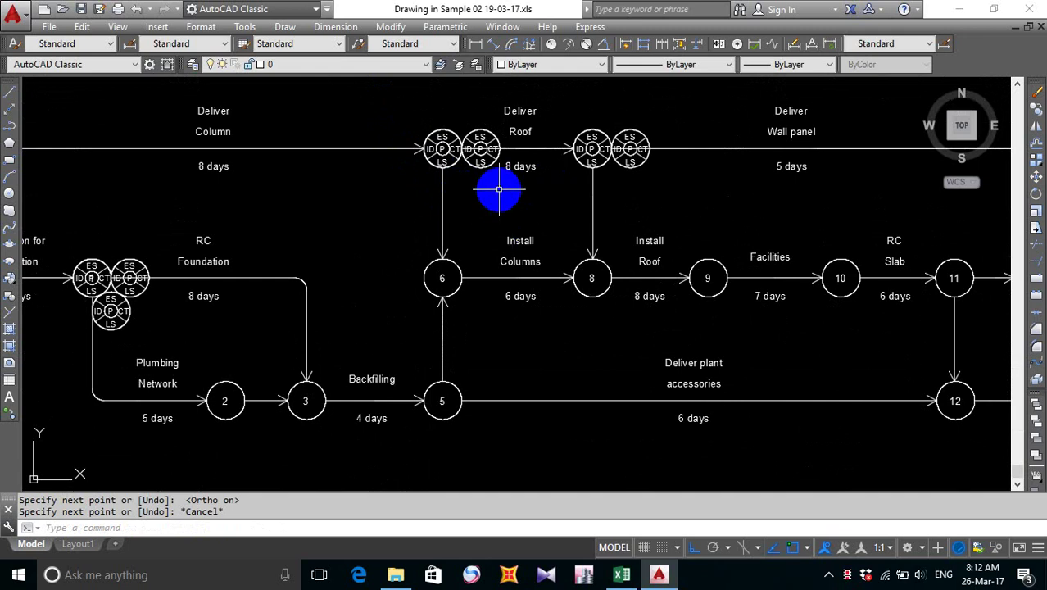
pyautogui.moveTo(498, 187); pyautogui.dragTo(499, 227, button='middle')
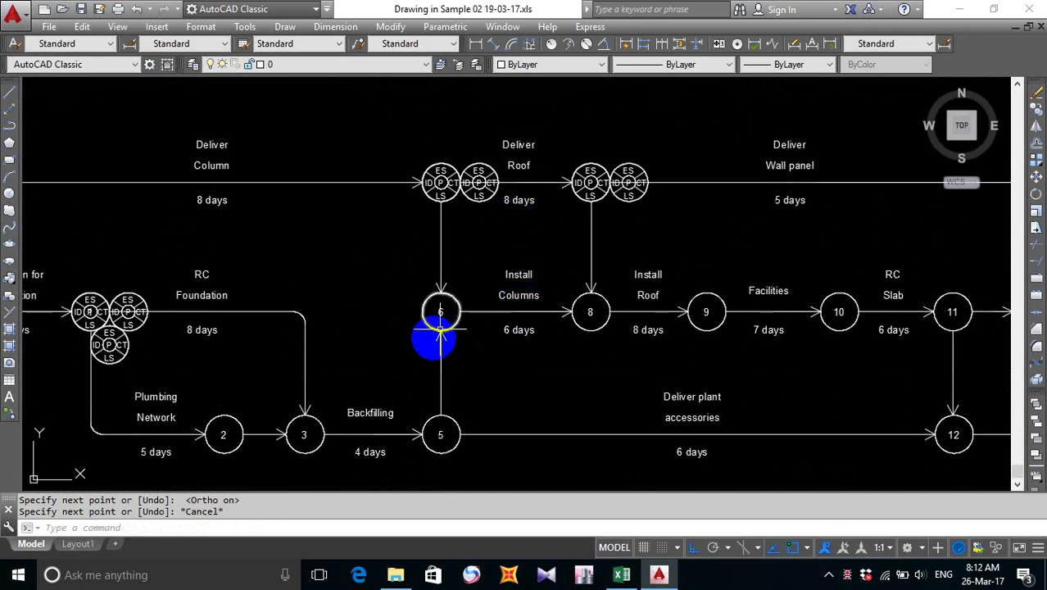
pyautogui.scroll(5, 413, 329)
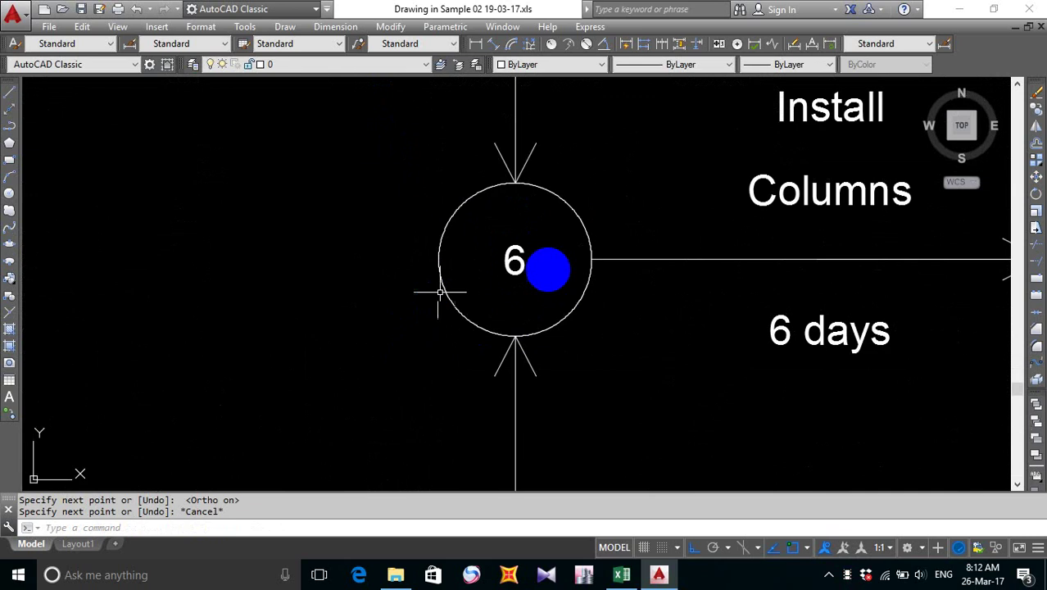
pyautogui.click(590, 182)
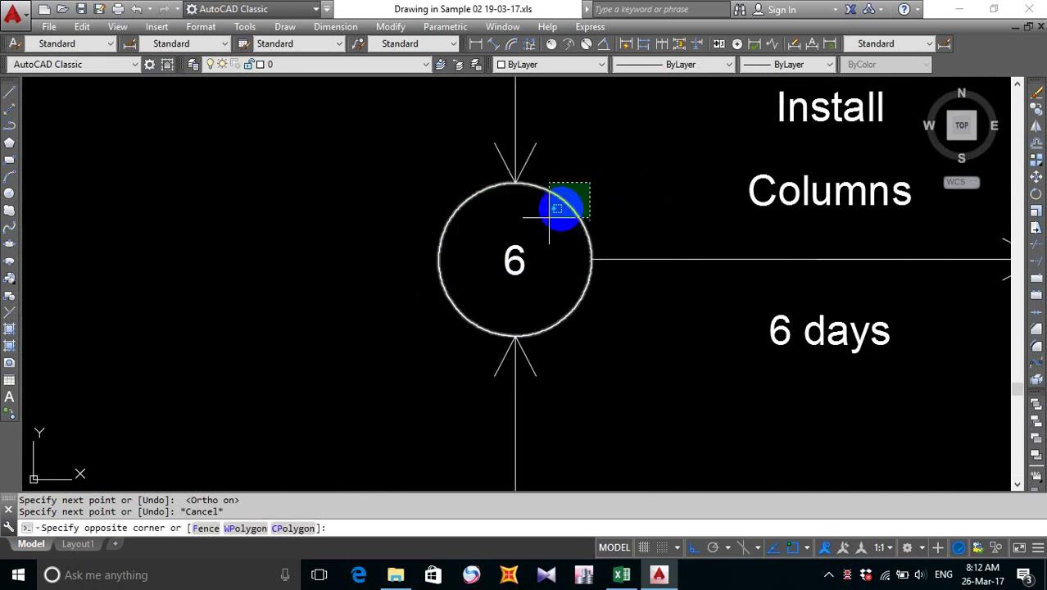
pyautogui.click(564, 195)
pyautogui.click(502, 274)
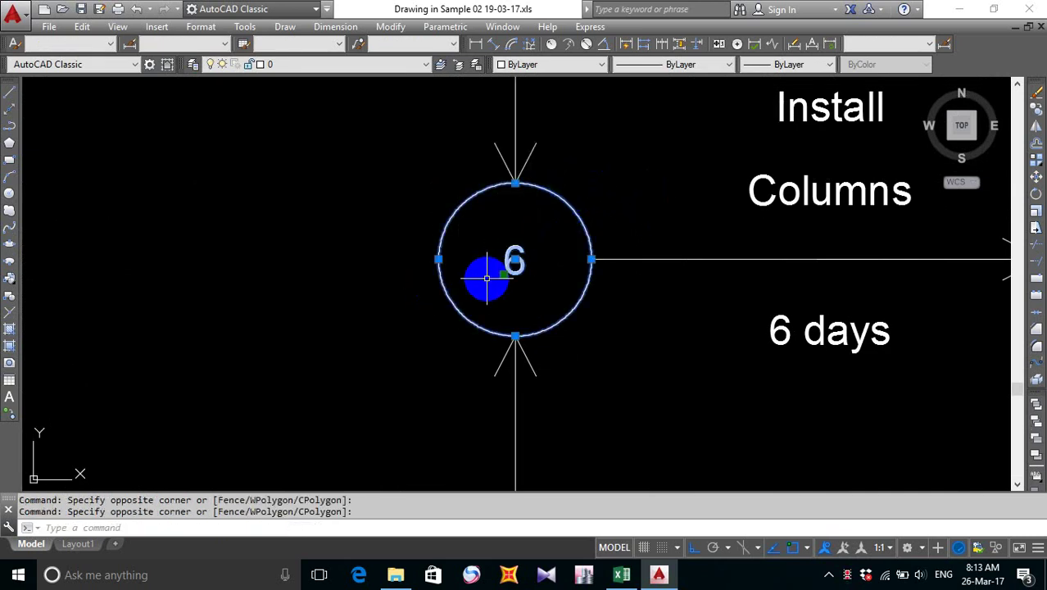
pyautogui.click(486, 279)
pyautogui.press('Delete')
# - Copy the first symbol at node 4 from its bottom point to the tip of the upward arrow at the vacated node 6 position
pyautogui.scroll(-4, 538, 318)
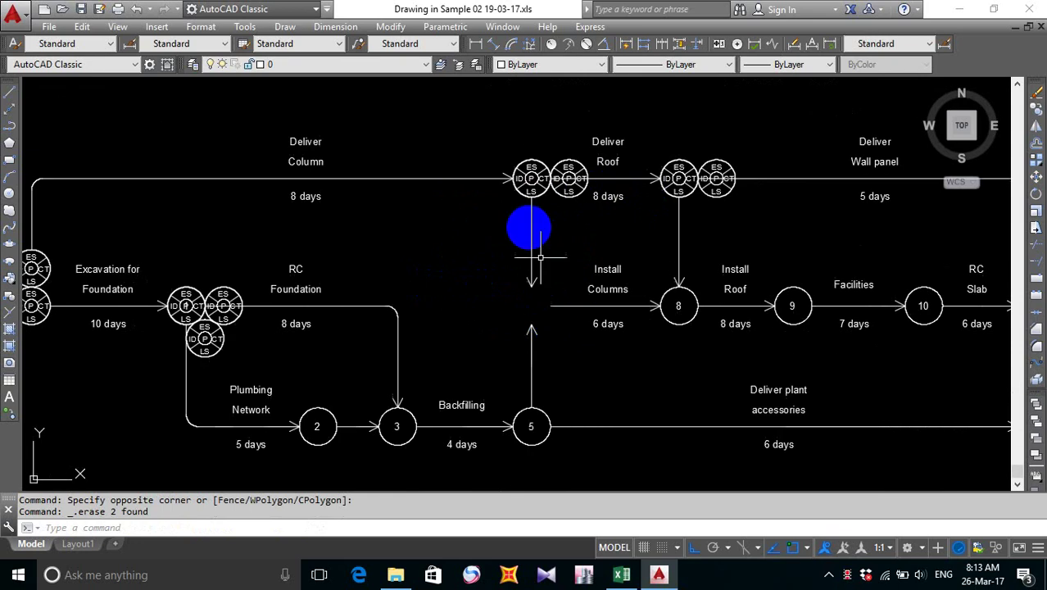
pyautogui.moveTo(528, 224); pyautogui.dragTo(528, 258, button='middle')
pyautogui.write('o')
pyautogui.press('Return')
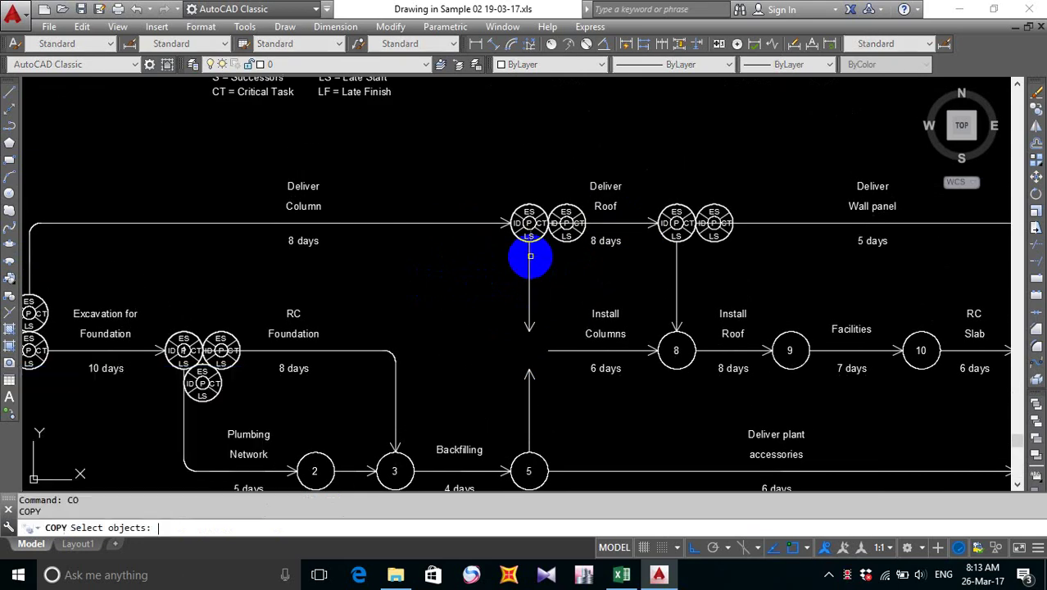
pyautogui.scroll(6, 531, 256)
pyautogui.click(452, 153)
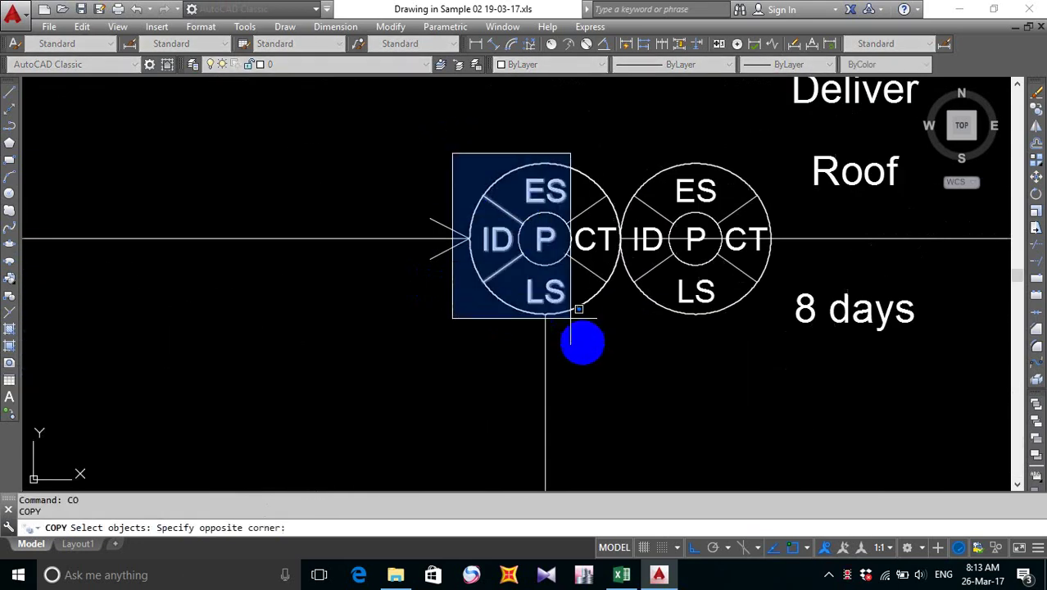
pyautogui.click(625, 376)
pyautogui.press('Return')
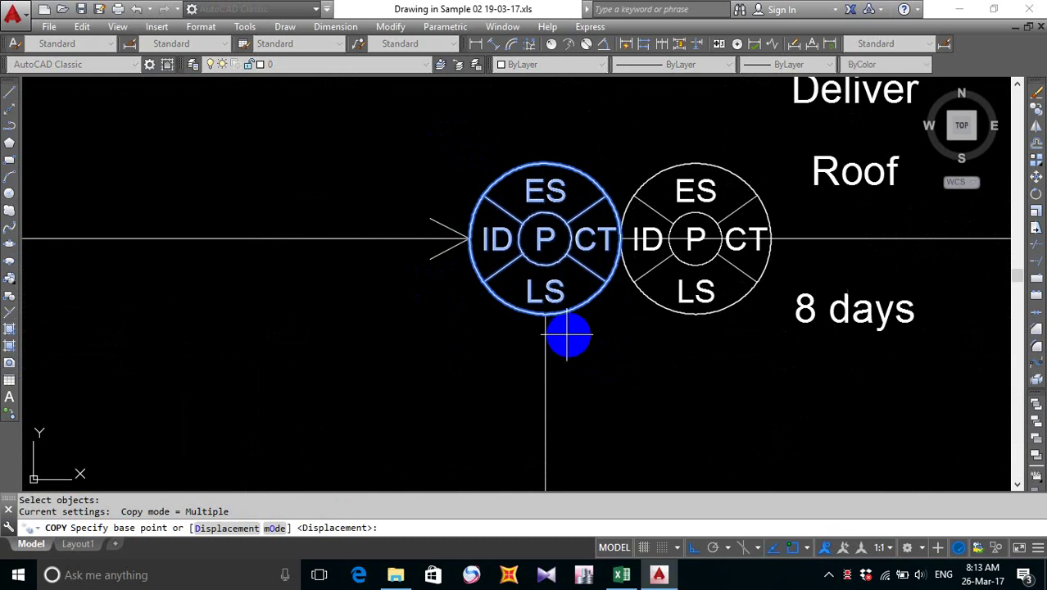
pyautogui.click(546, 313)
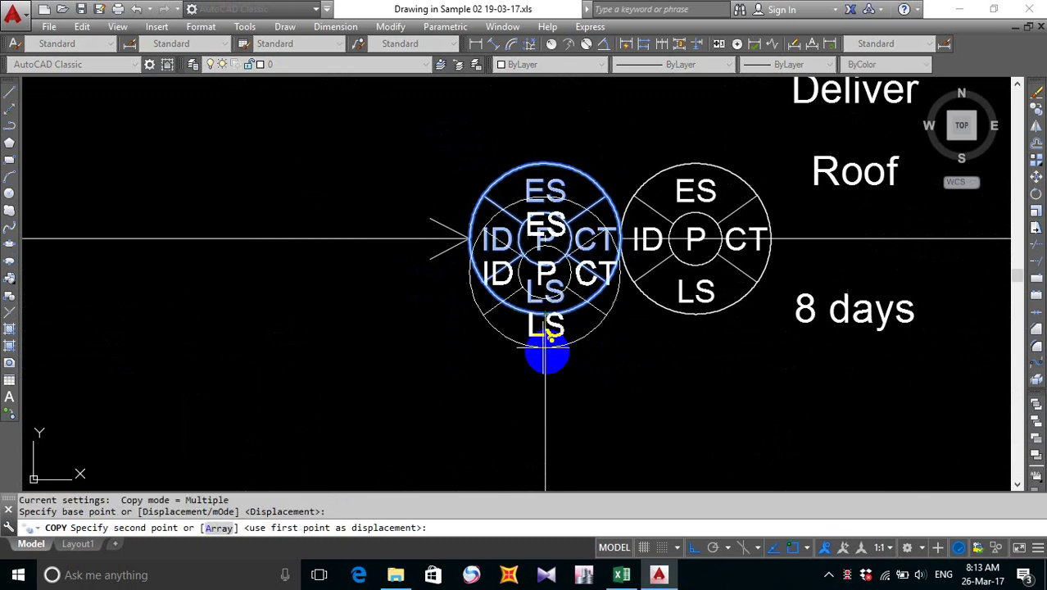
pyautogui.scroll(-8, 551, 365)
pyautogui.moveTo(554, 380); pyautogui.dragTo(545, 286, button='middle')
pyautogui.scroll(7, 574, 246)
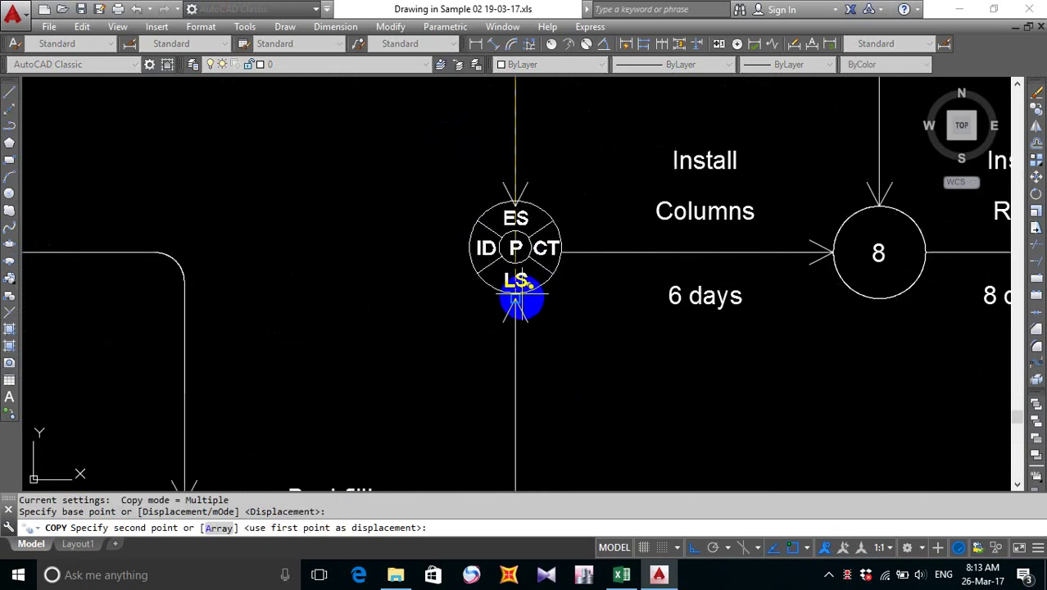
pyautogui.scroll(8, 516, 303)
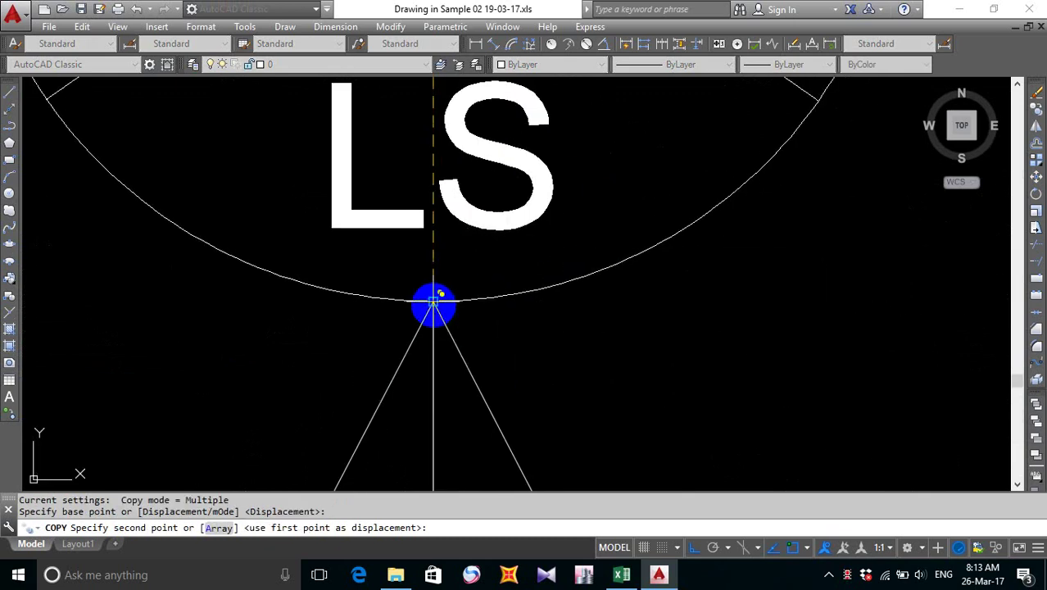
pyautogui.click(434, 301)
pyautogui.press('Escape')
pyautogui.scroll(-5, 589, 334)
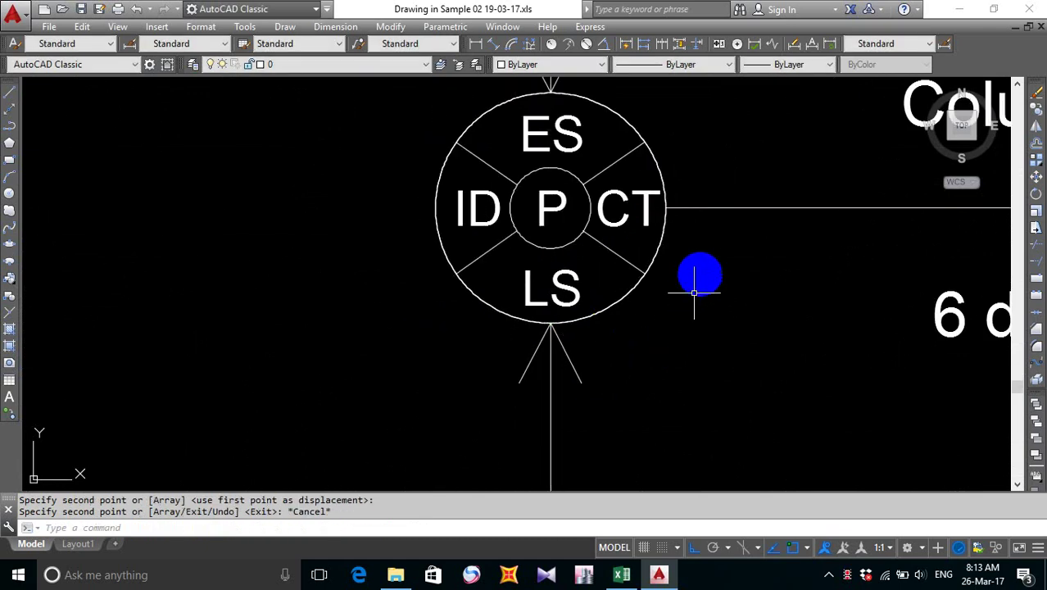
pyautogui.moveTo(696, 276); pyautogui.dragTo(676, 358, button='middle')
pyautogui.scroll(-4, 650, 285)
pyautogui.scroll(-8, 585, 347)
pyautogui.moveTo(705, 268)
pyautogui.mouseDown(button='middle')
pyautogui.moveTo(585, 347)
pyautogui.moveTo(612, 226)
pyautogui.mouseUp(button='middle')
pyautogui.scroll(4, 604, 374)
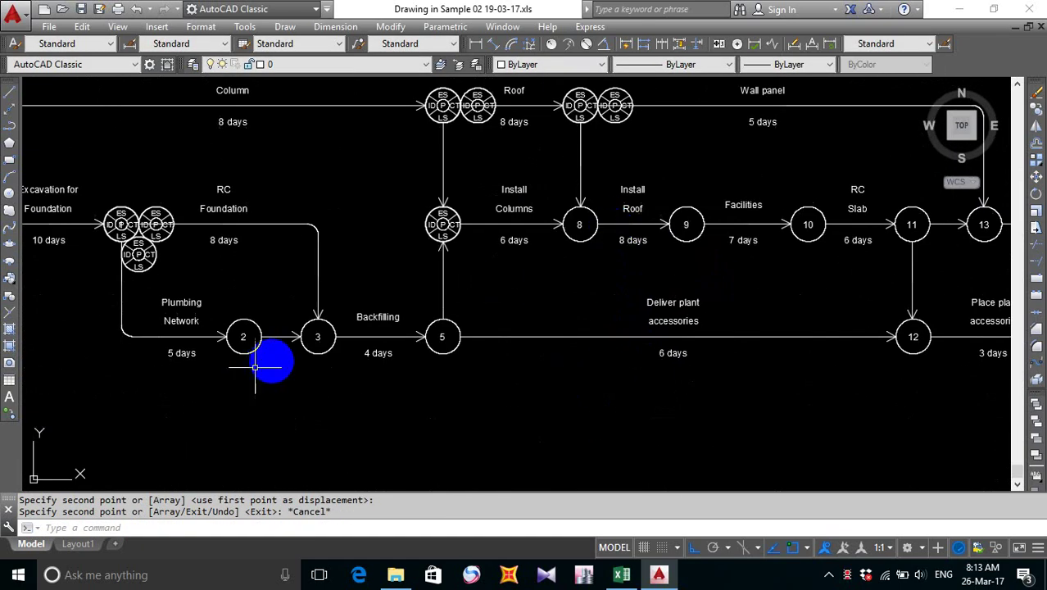
pyautogui.moveTo(337, 326); pyautogui.dragTo(443, 276, button='middle')
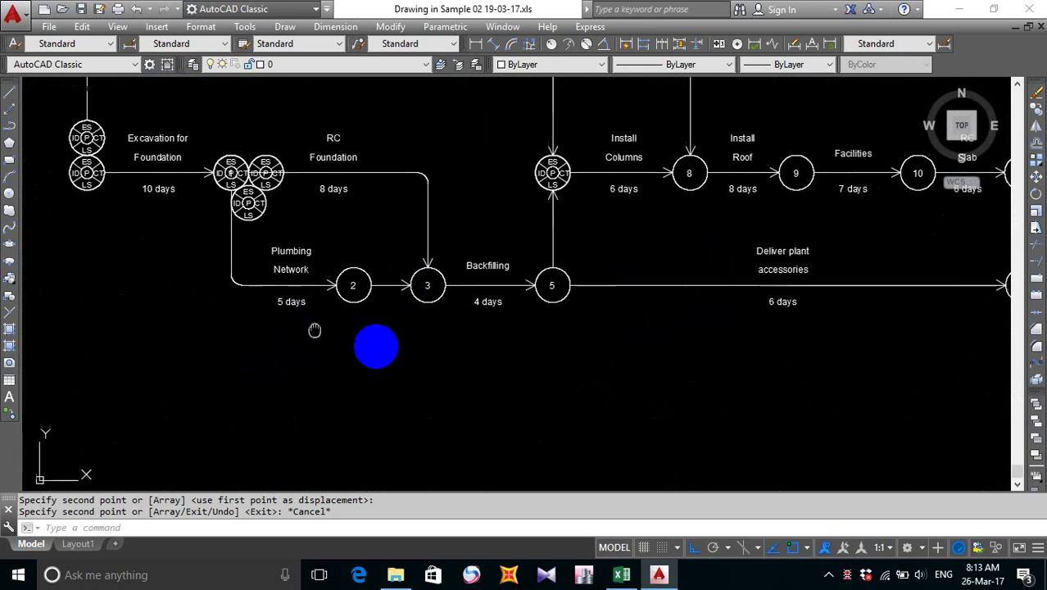
pyautogui.moveTo(315, 327); pyautogui.dragTo(502, 411, button='middle')
pyautogui.scroll(4, 237, 227)
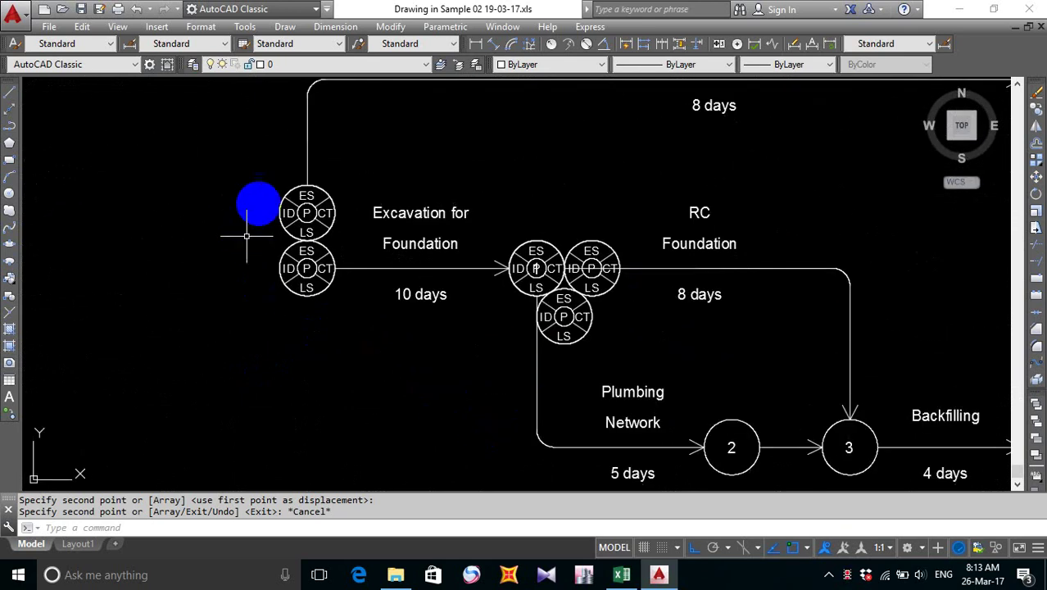
pyautogui.press('Return')
pyautogui.click(251, 152)
pyautogui.click(405, 401)
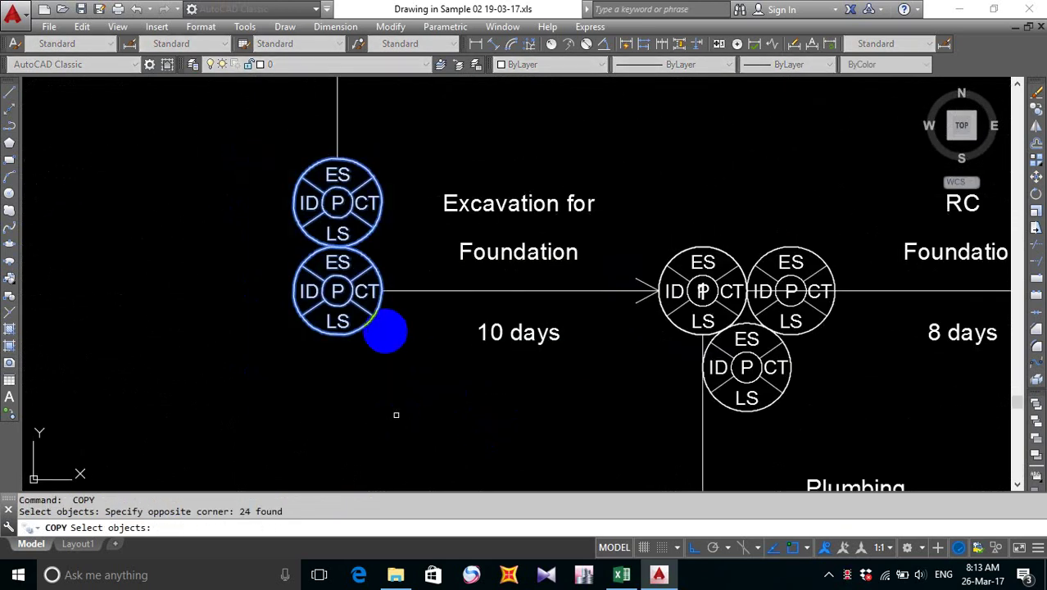
pyautogui.press('Return')
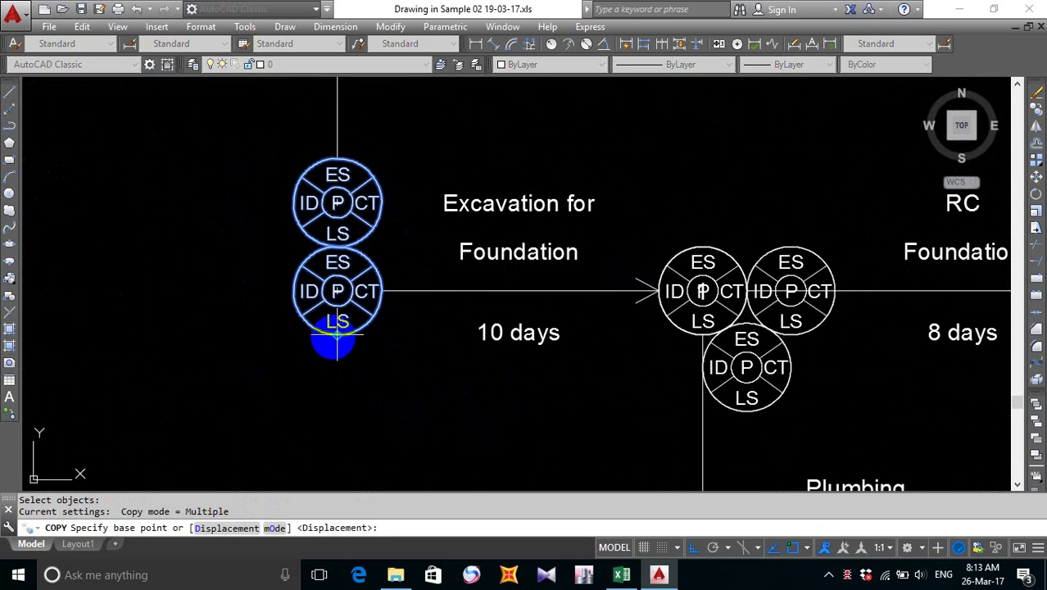
pyautogui.click(337, 335)
pyautogui.scroll(-5, 365, 348)
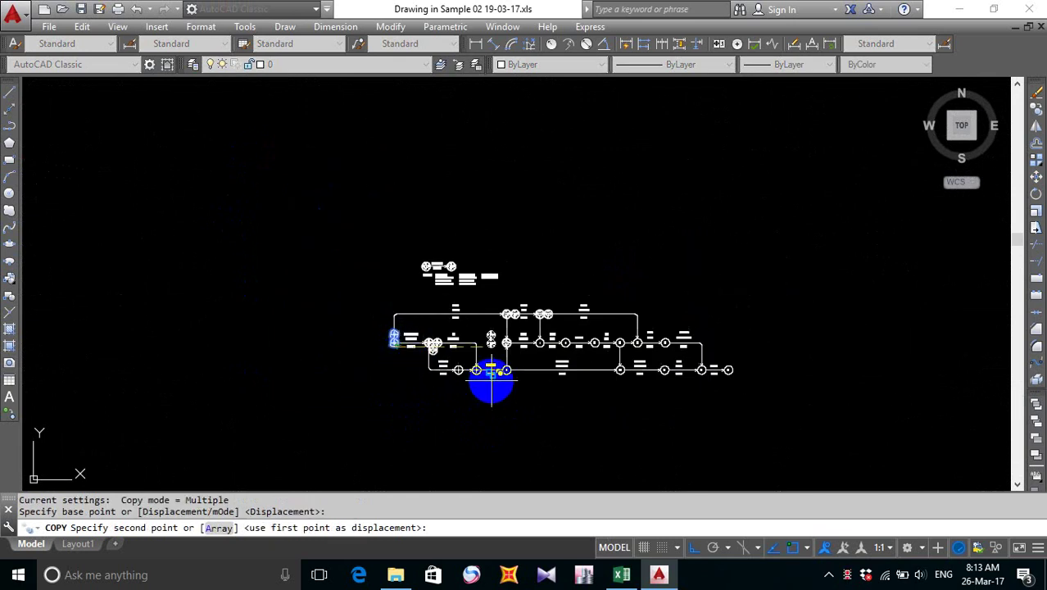
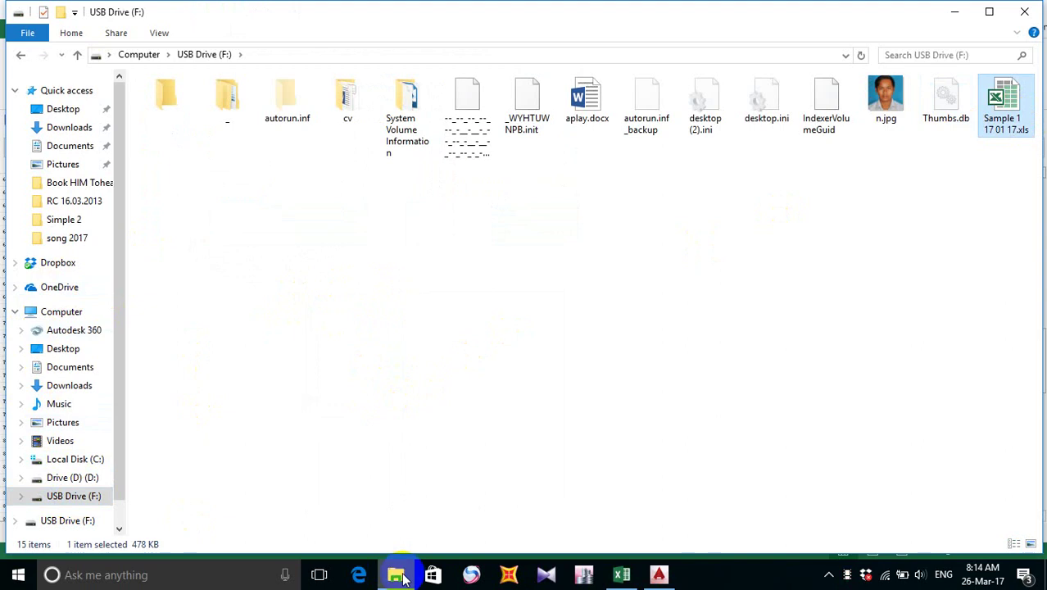
# - Switch to File Explorer and copy Drawing1.dwg from the CPM folder to USB Drive (F:)
pyautogui.click(397, 577)
pyautogui.click(398, 577)
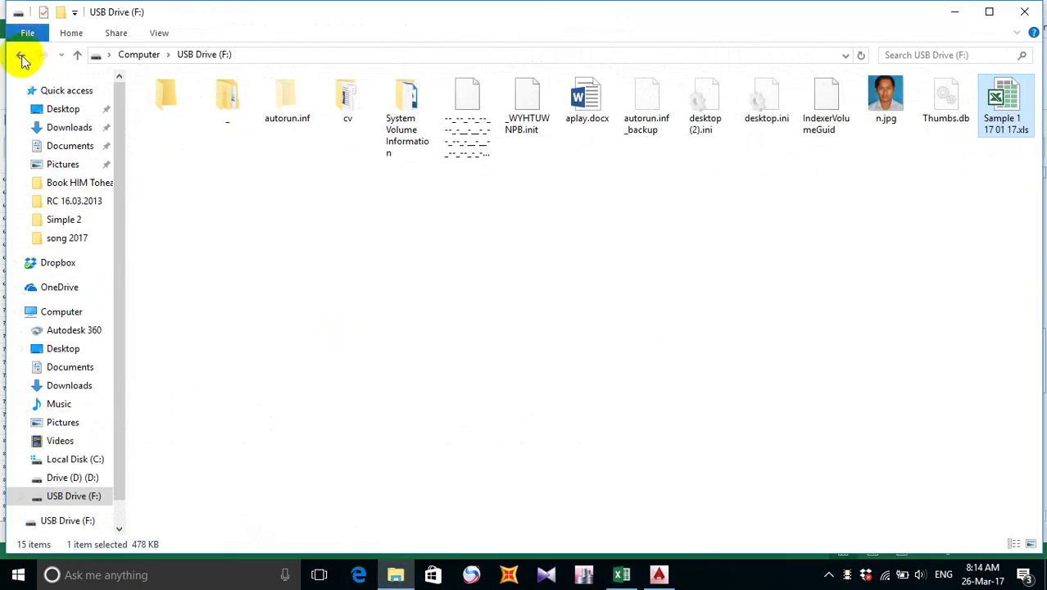
pyautogui.click(21, 57)
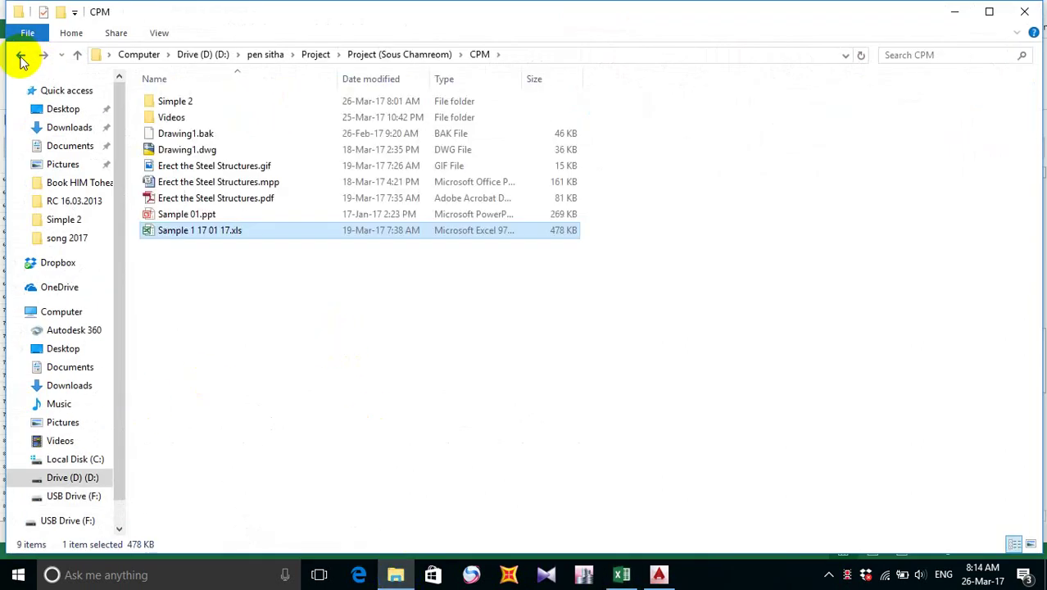
pyautogui.click(202, 154)
pyautogui.rightClick(203, 154)
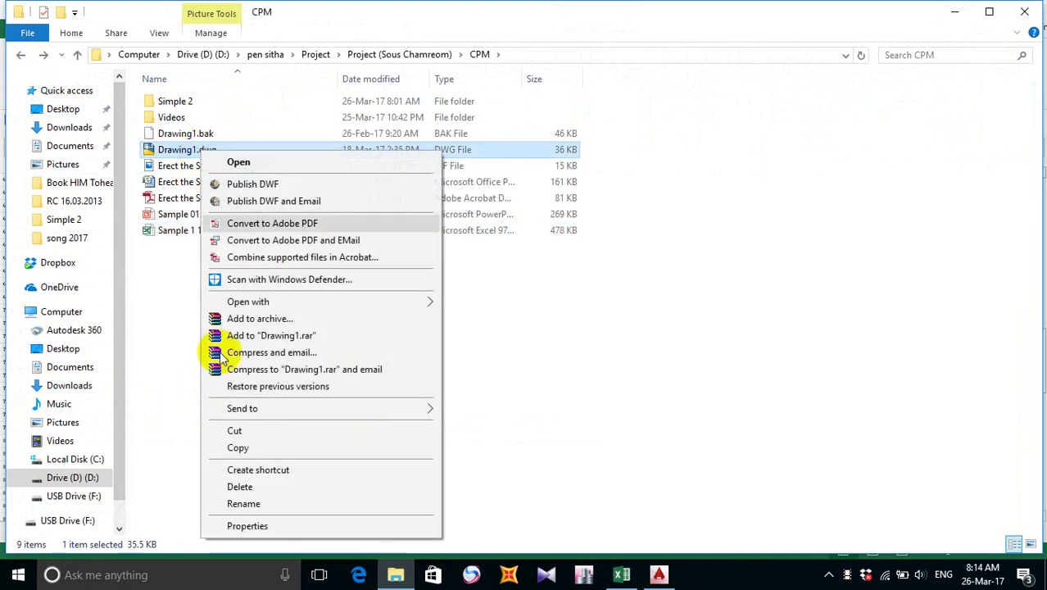
pyautogui.click(242, 450)
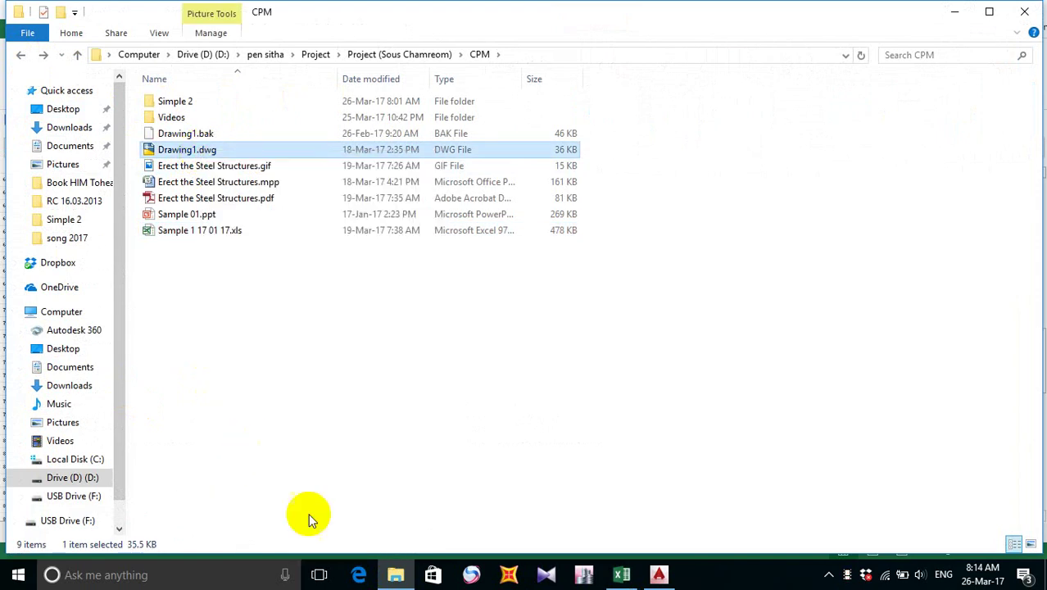
pyautogui.click(57, 480)
pyautogui.click(67, 498)
pyautogui.rightClick(365, 341)
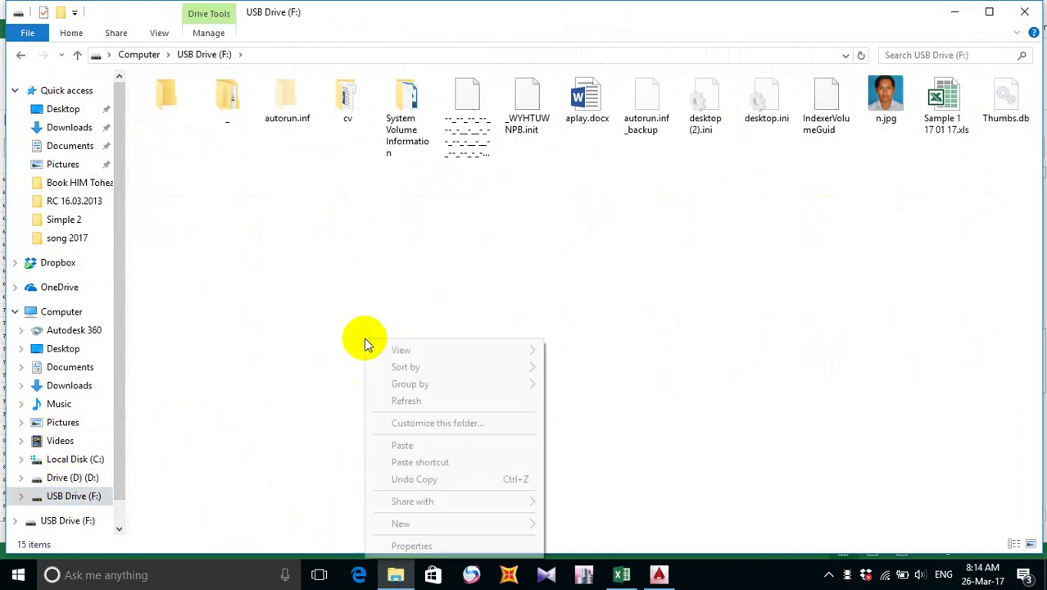
pyautogui.click(404, 445)
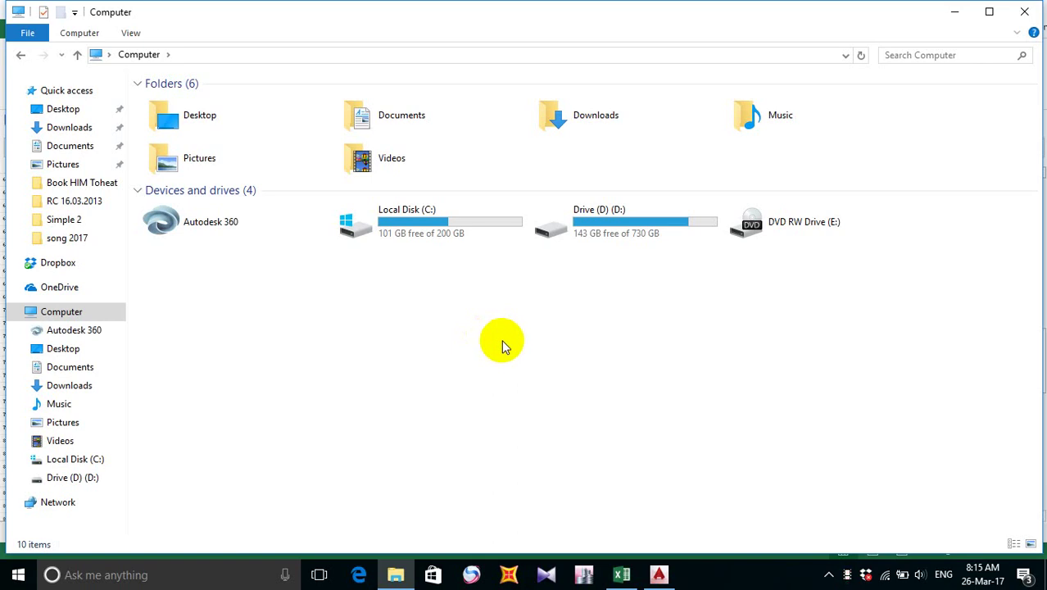
# - Switch back to the AutoCAD network drawing around the start symbols and the Excavation for Foundation arrow
pyautogui.click(624, 577)
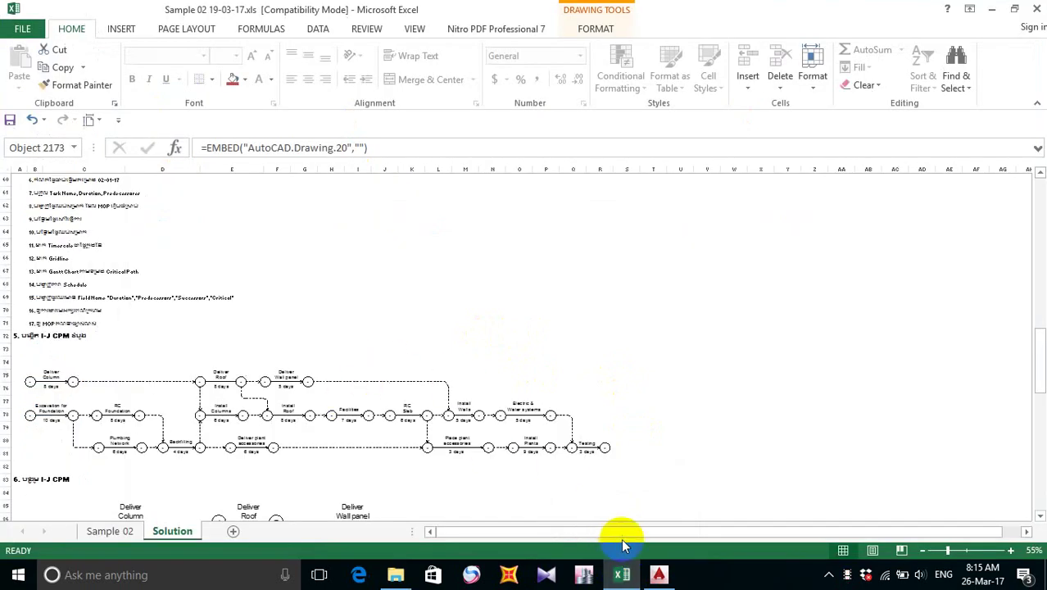
pyautogui.click(657, 574)
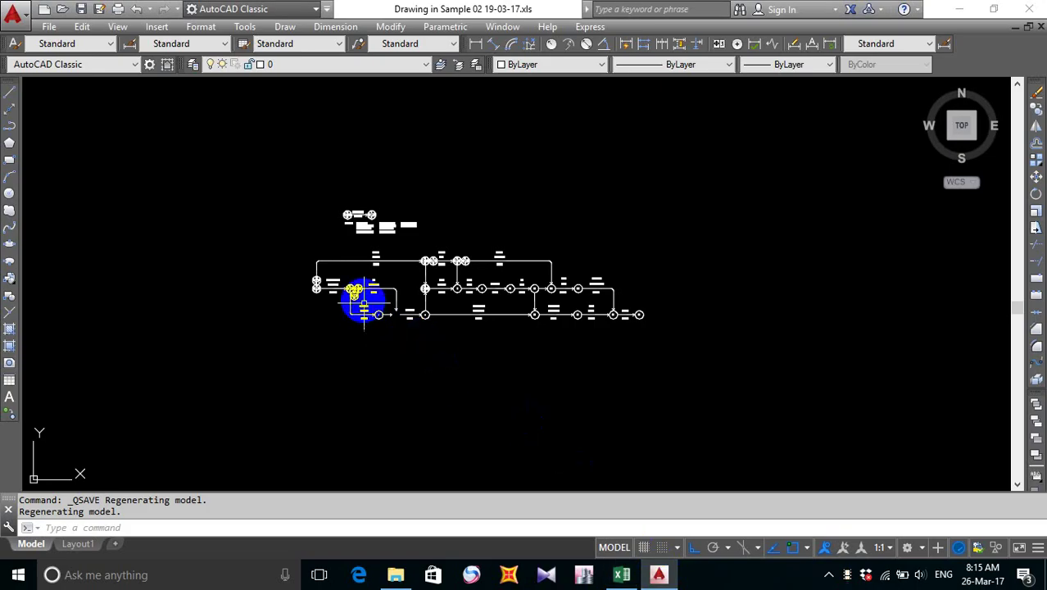
pyautogui.scroll(5, 366, 299)
pyautogui.moveTo(366, 298); pyautogui.dragTo(465, 349, button='middle')
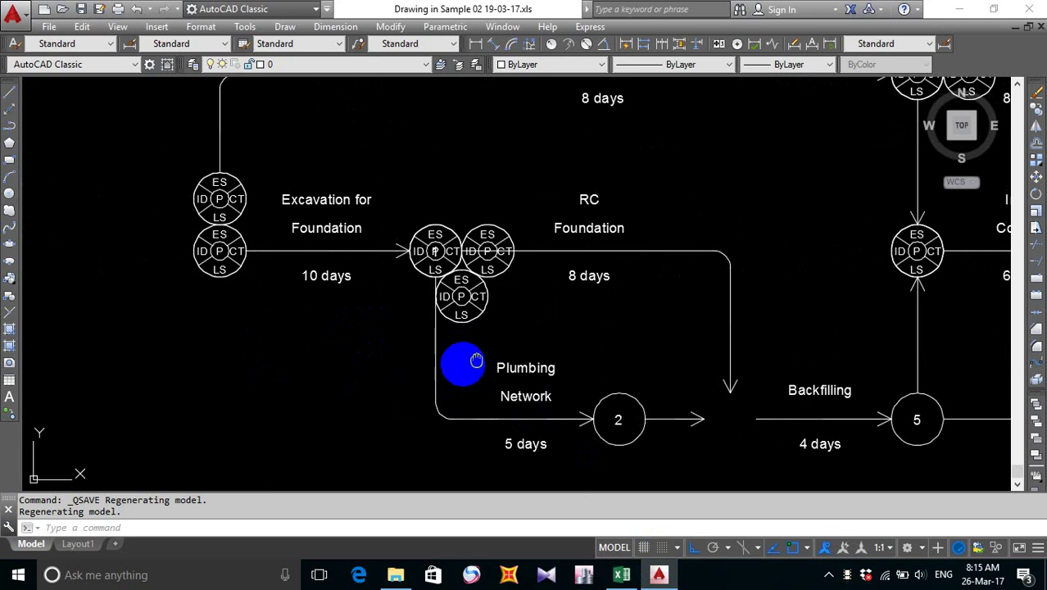
pyautogui.moveTo(476, 361); pyautogui.dragTo(390, 364, button='middle')
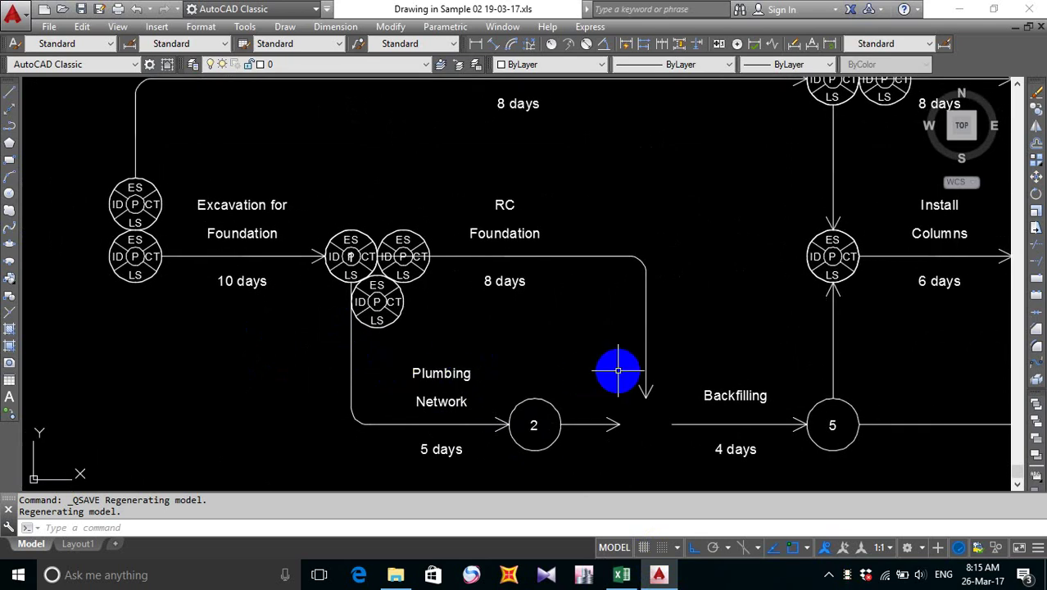
pyautogui.moveTo(400, 355)
pyautogui.mouseDown(button='middle')
pyautogui.moveTo(533, 378)
pyautogui.moveTo(399, 351)
pyautogui.mouseUp(button='middle')
pyautogui.moveTo(337, 339); pyautogui.dragTo(347, 351, button='middle')
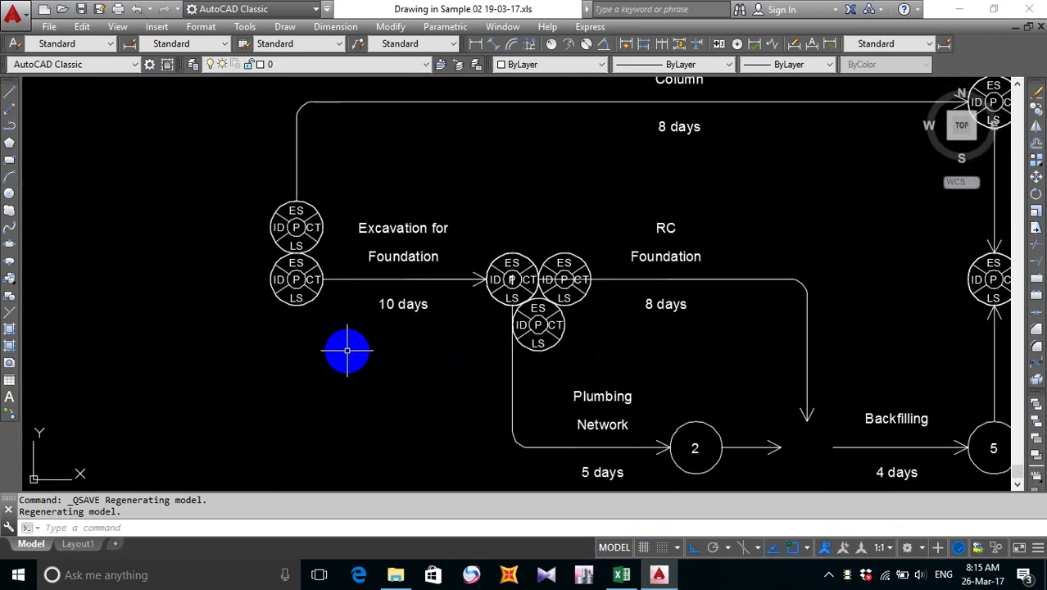
# - Copy the two stacked start symbols from the lower one's leftmost point to the tip of the arrow coming from node 2
pyautogui.write('o')
pyautogui.press('Return')
pyautogui.click(239, 168)
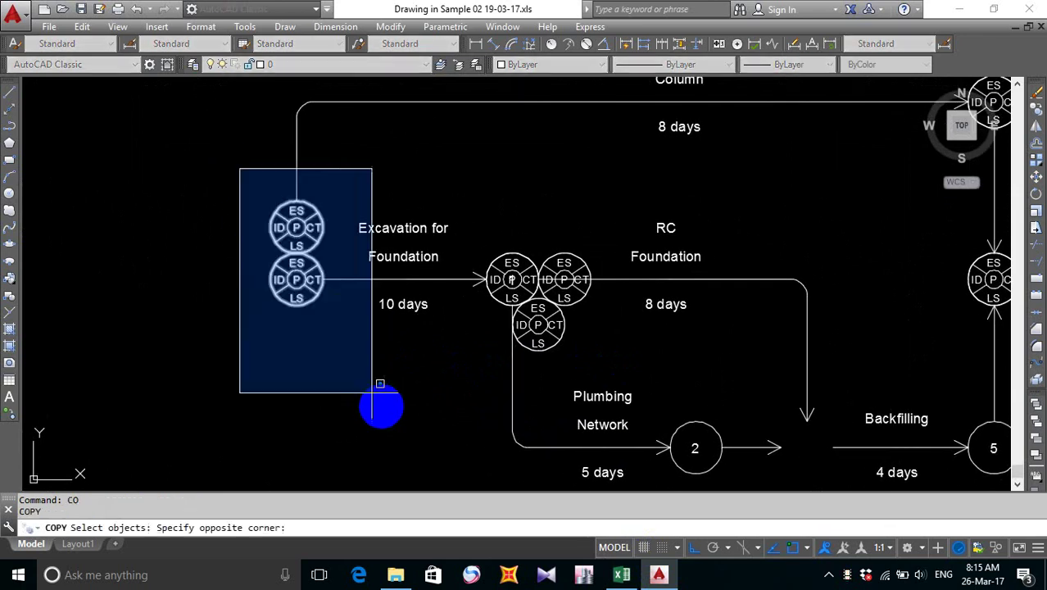
pyautogui.click(367, 405)
pyautogui.press('Return')
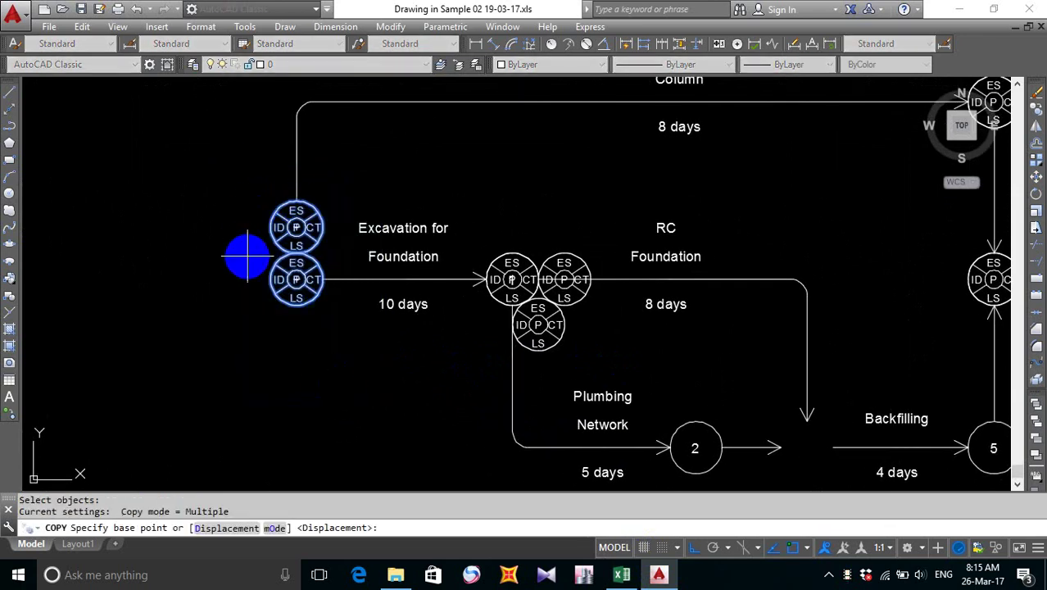
pyautogui.click(271, 281)
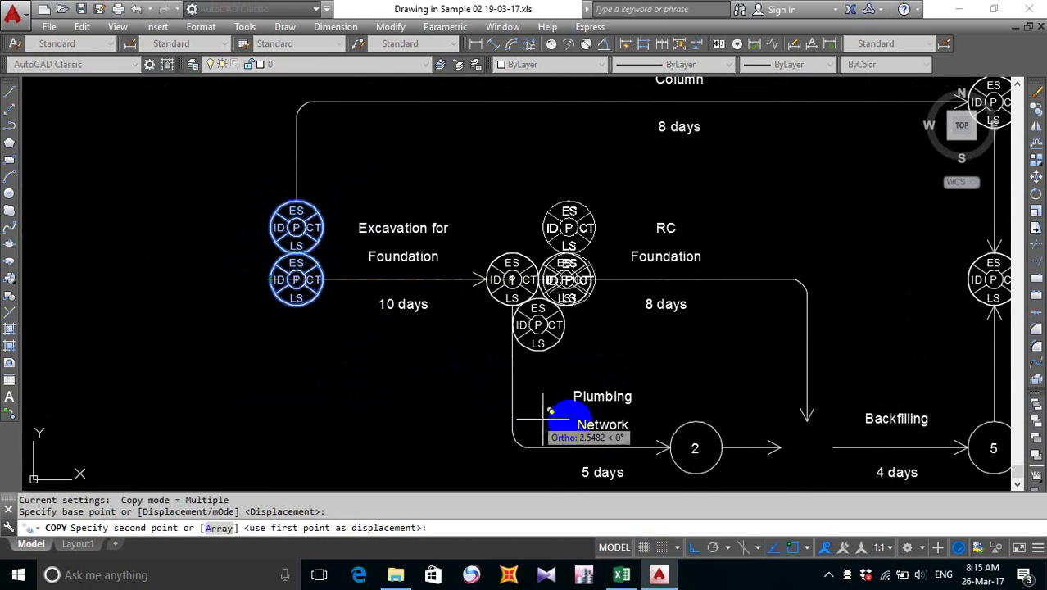
pyautogui.moveTo(562, 417); pyautogui.dragTo(483, 324, button='middle')
pyautogui.scroll(3, 653, 315)
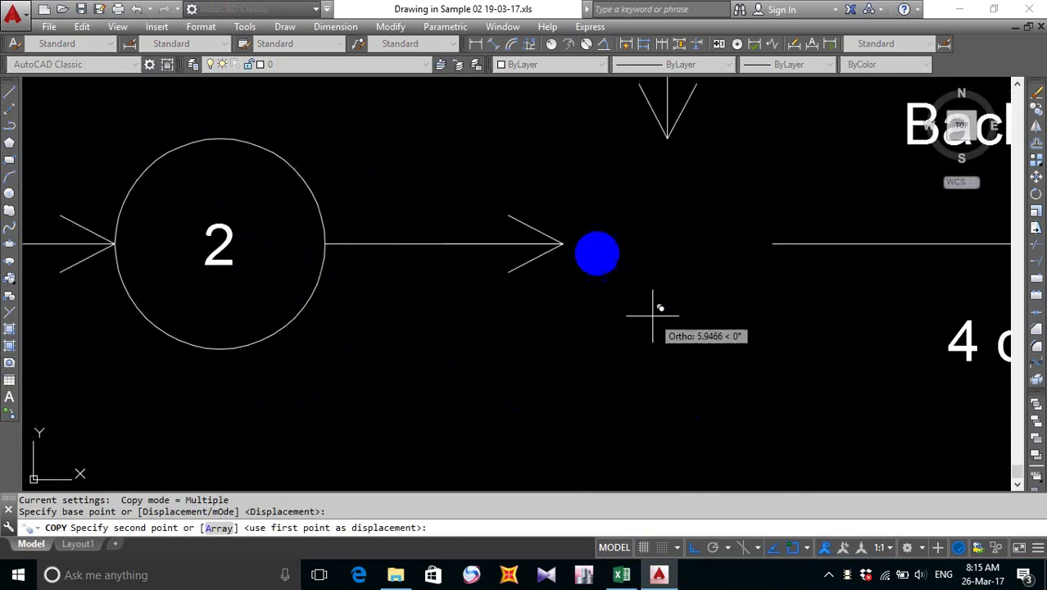
pyautogui.click(563, 244)
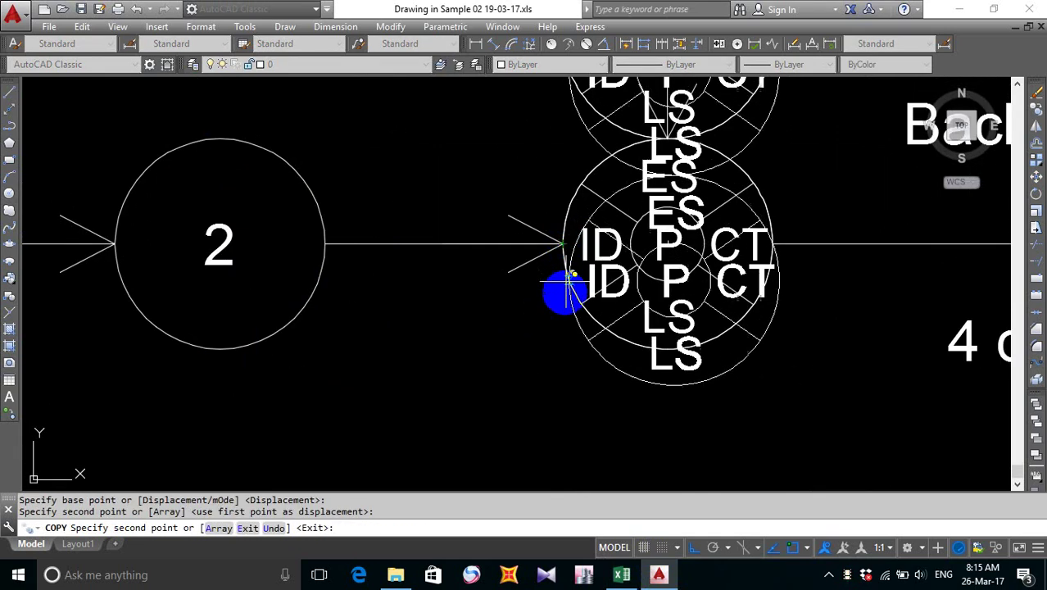
pyautogui.press('Escape')
# - Move the two arrowhead lines of the RC Foundation arrow from the bottom to the top point of the upper copied symbol
pyautogui.scroll(-2, 571, 341)
pyautogui.scroll(-1, 606, 361)
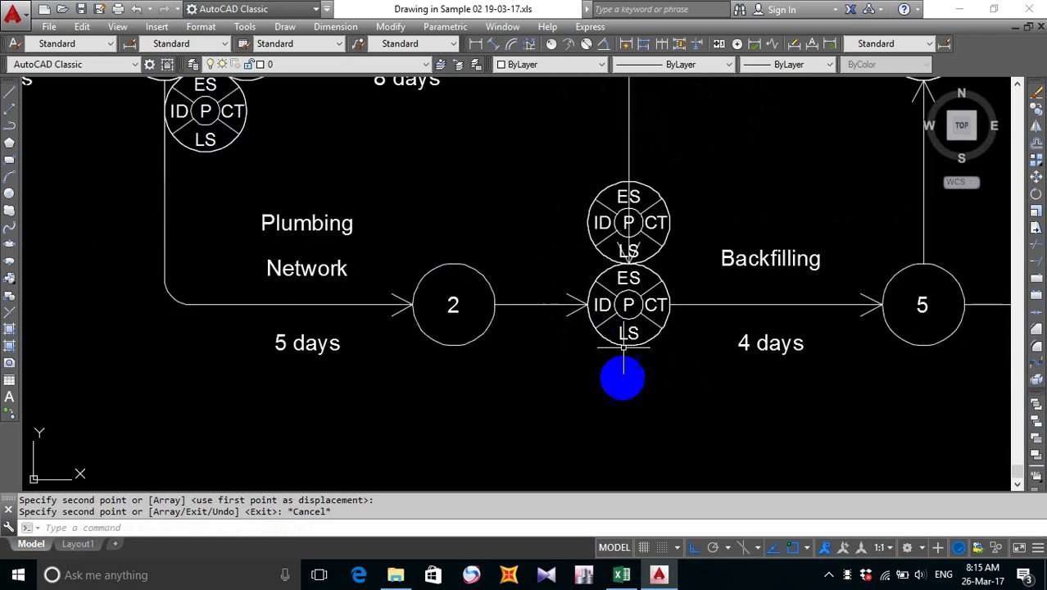
pyautogui.scroll(5, 622, 344)
pyautogui.scroll(2, 645, 287)
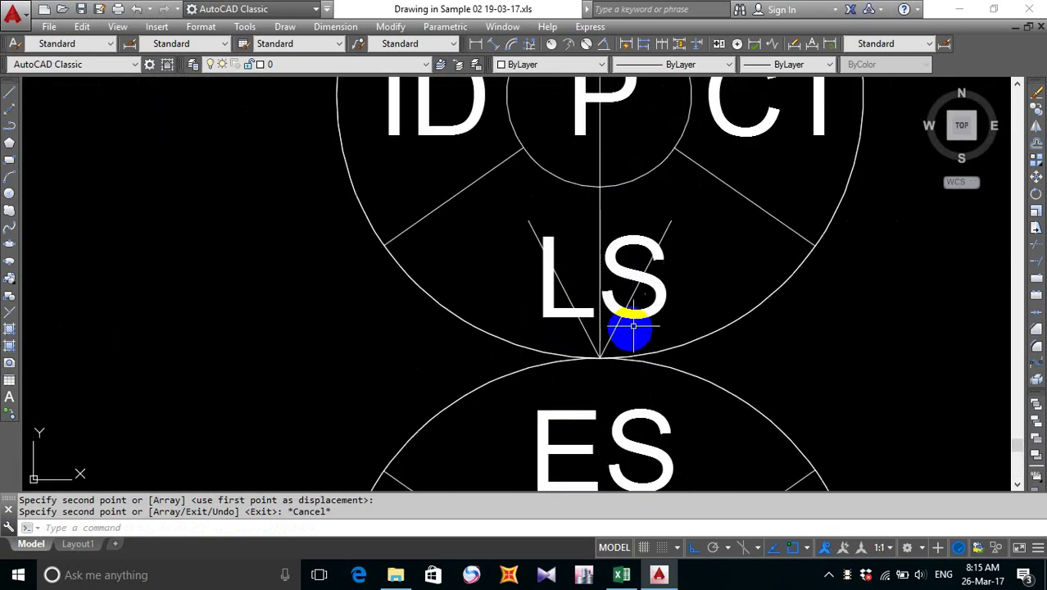
pyautogui.write('m')
pyautogui.press('Return')
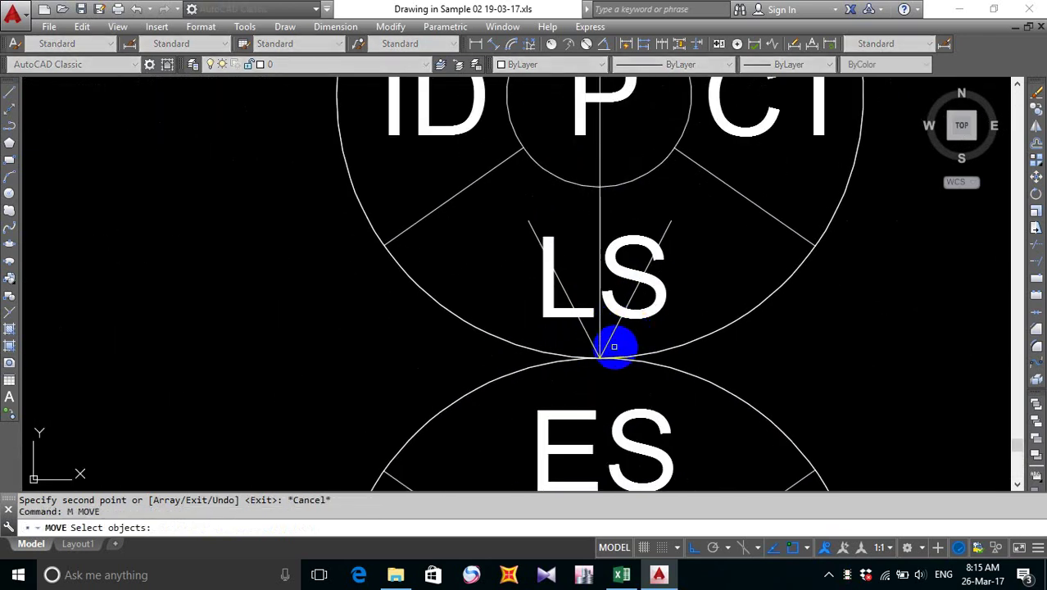
pyautogui.click(613, 345)
pyautogui.click(601, 337)
pyautogui.click(590, 339)
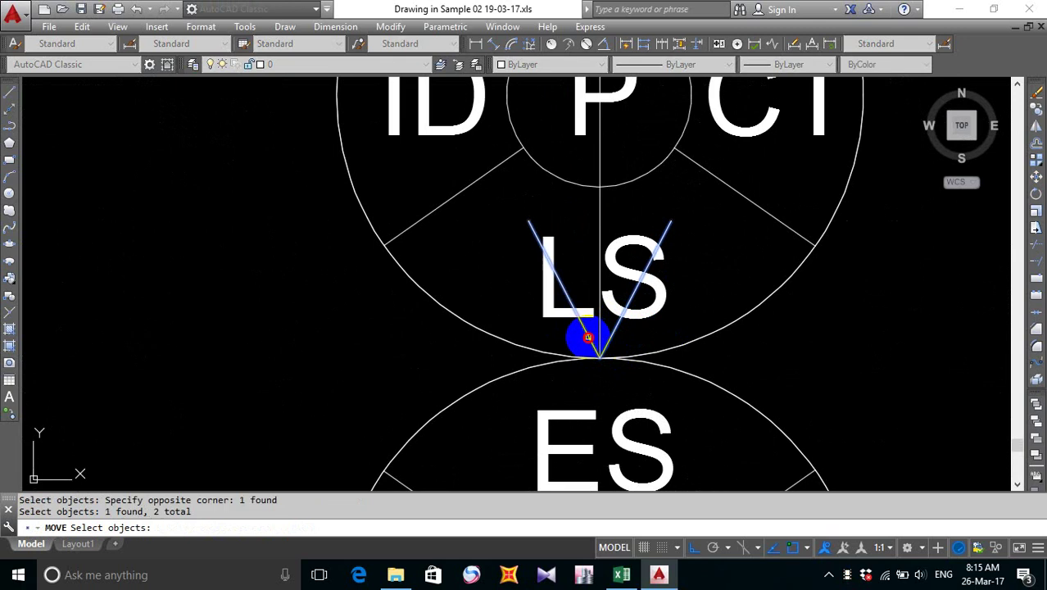
pyautogui.press('Return')
pyautogui.click(601, 358)
pyautogui.scroll(-5, 601, 356)
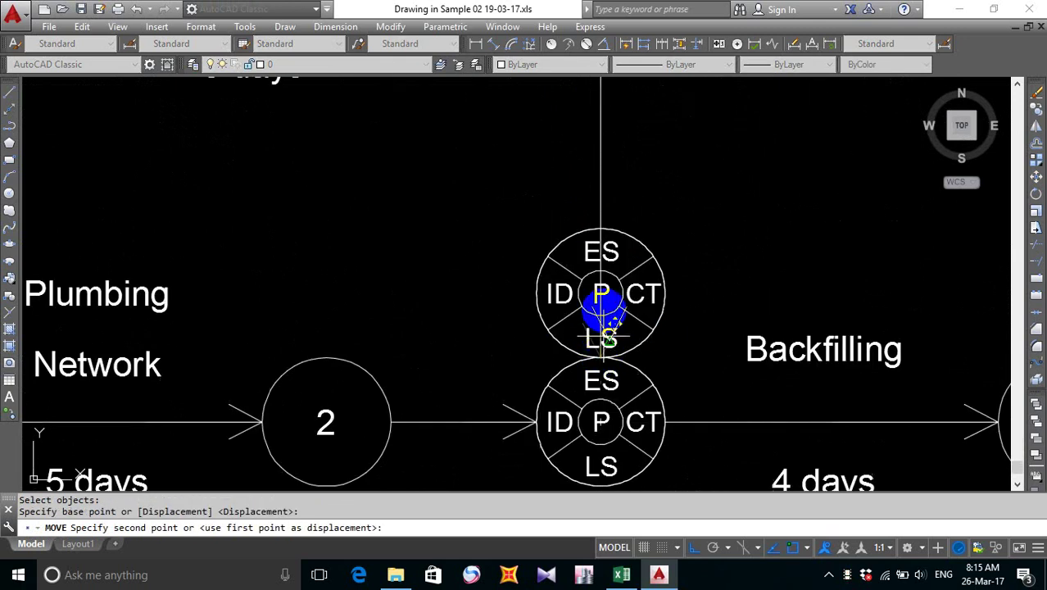
pyautogui.click(600, 231)
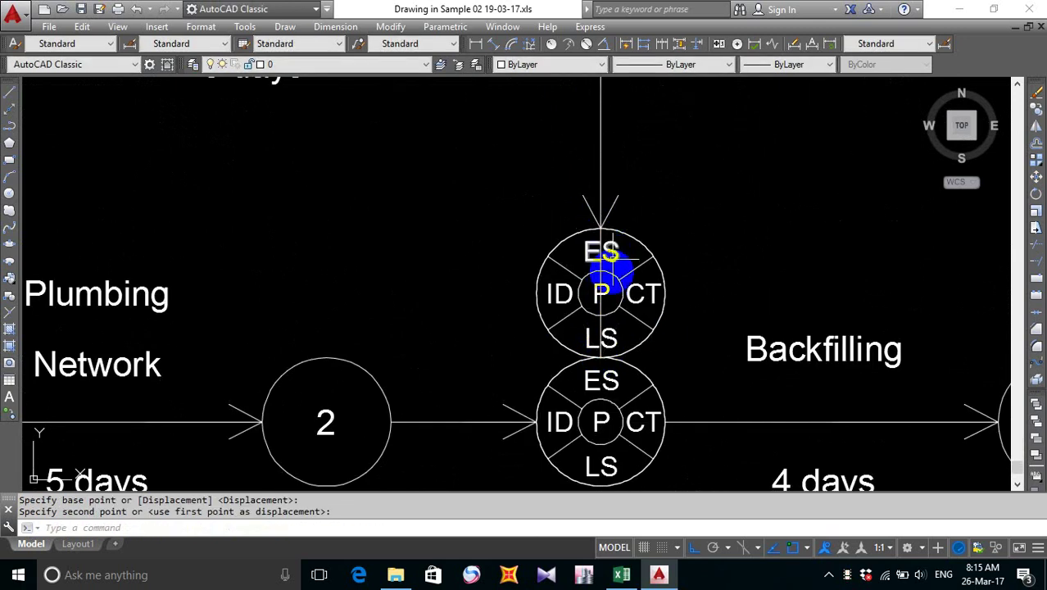
pyautogui.press('Escape')
# - Shorten the vertical RC Foundation line by stretching its lower end up to the arrowhead tip above the upper symbol
pyautogui.click(600, 327)
pyautogui.scroll(3, 599, 328)
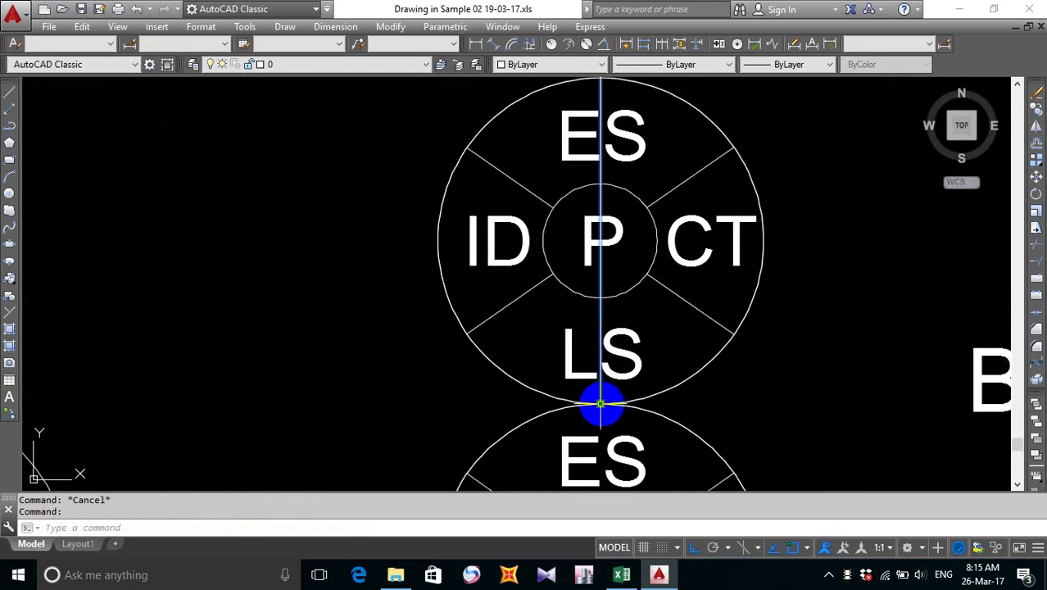
pyautogui.click(600, 403)
pyautogui.scroll(2, 603, 134)
pyautogui.moveTo(603, 133); pyautogui.dragTo(590, 254, button='middle')
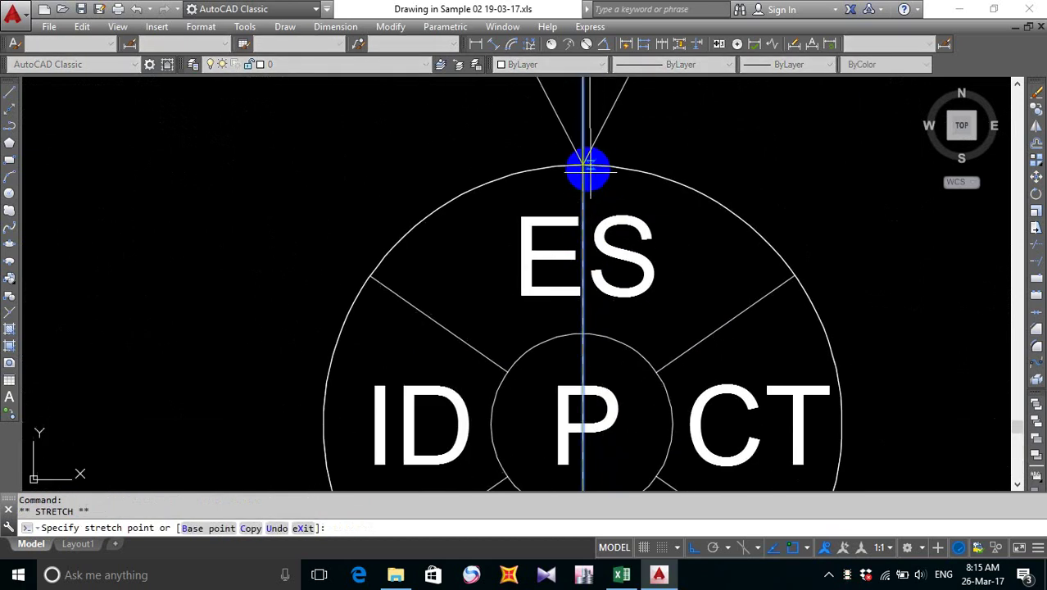
pyautogui.press('Escape')
pyautogui.scroll(-6, 591, 187)
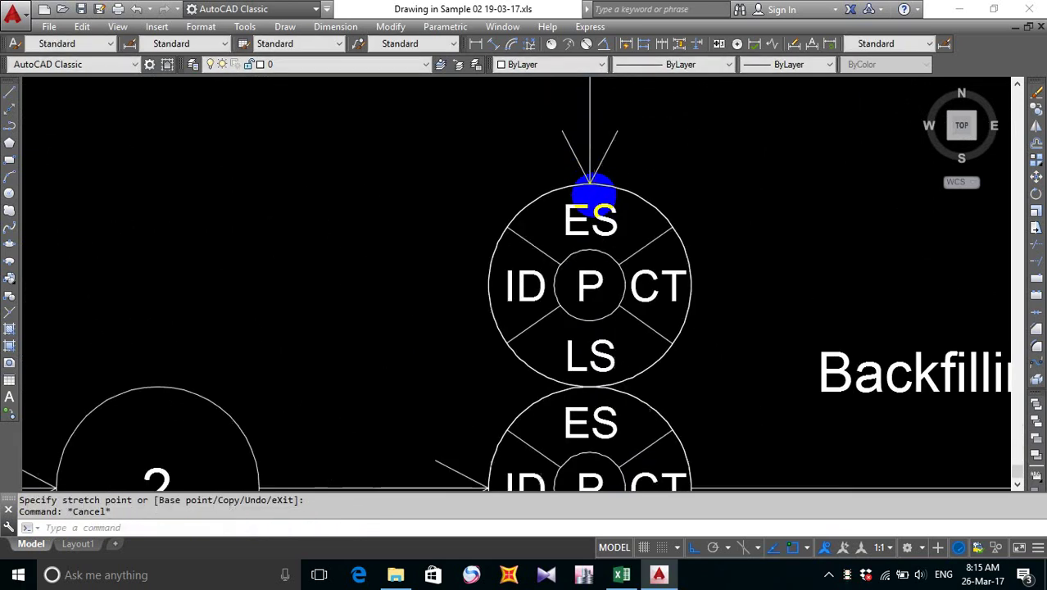
# - Delete the plain circle and the number of node 2
pyautogui.moveTo(539, 348); pyautogui.dragTo(647, 300, button='middle')
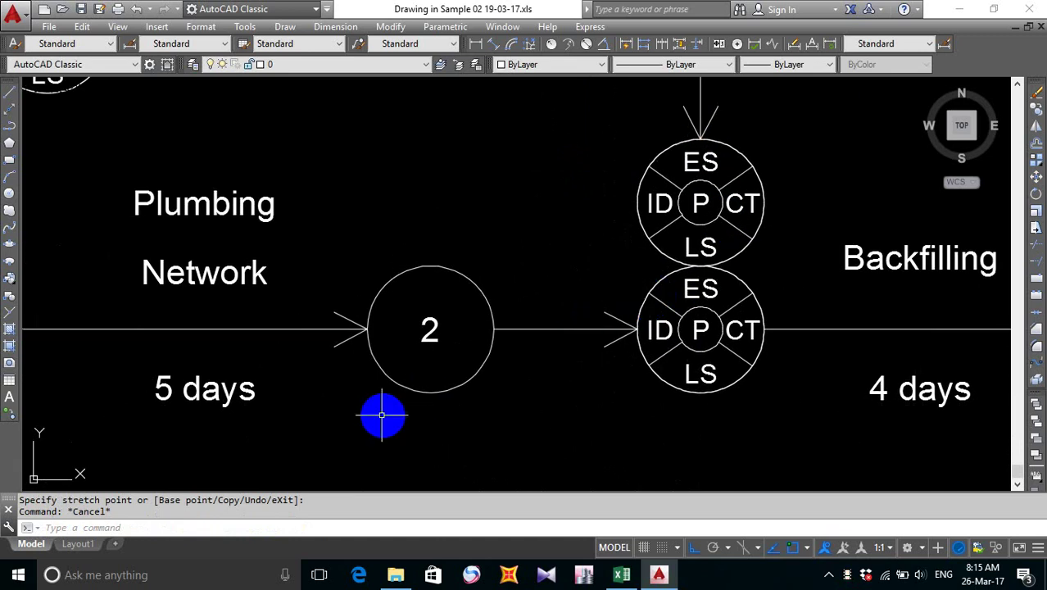
pyautogui.moveTo(432, 422); pyautogui.dragTo(519, 412, button='middle')
pyautogui.click(525, 411)
pyautogui.click(484, 222)
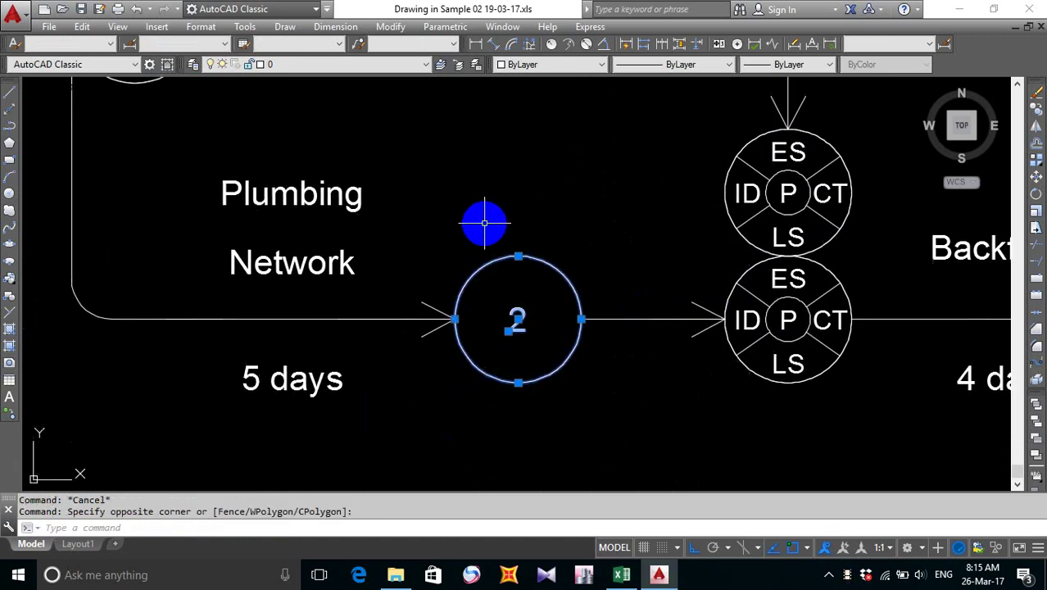
pyautogui.press('Delete')
# - Copy the lower symbol before Backfilling from its leftmost point to the tip of the Plumbing Network arrow
pyautogui.moveTo(192, 346); pyautogui.dragTo(208, 381, button='middle')
pyautogui.scroll(2, 206, 385)
pyautogui.write('c')
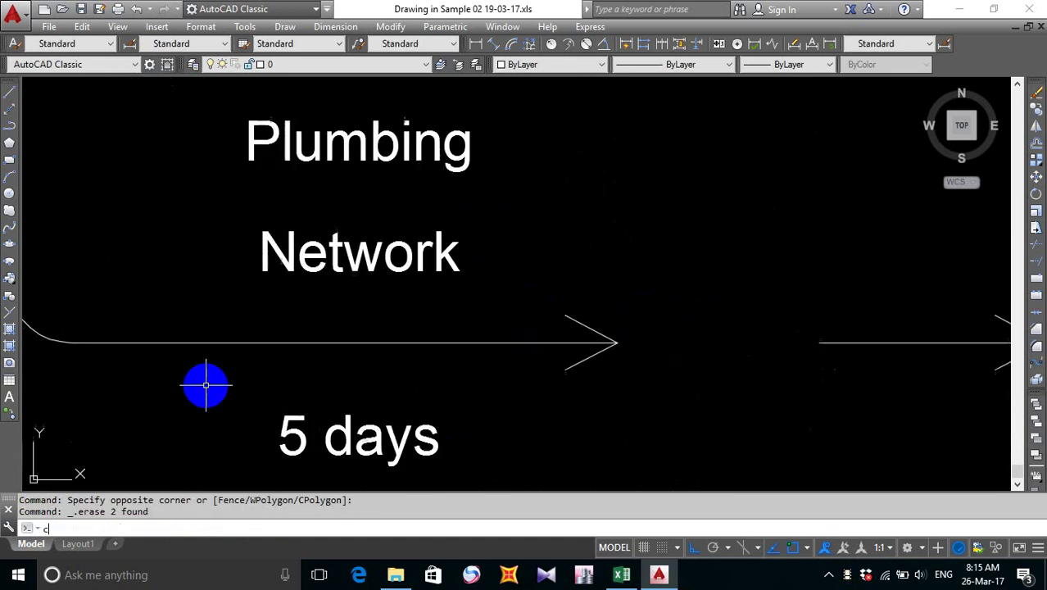
pyautogui.write('o')
pyautogui.press('Return')
pyautogui.scroll(-5, 502, 341)
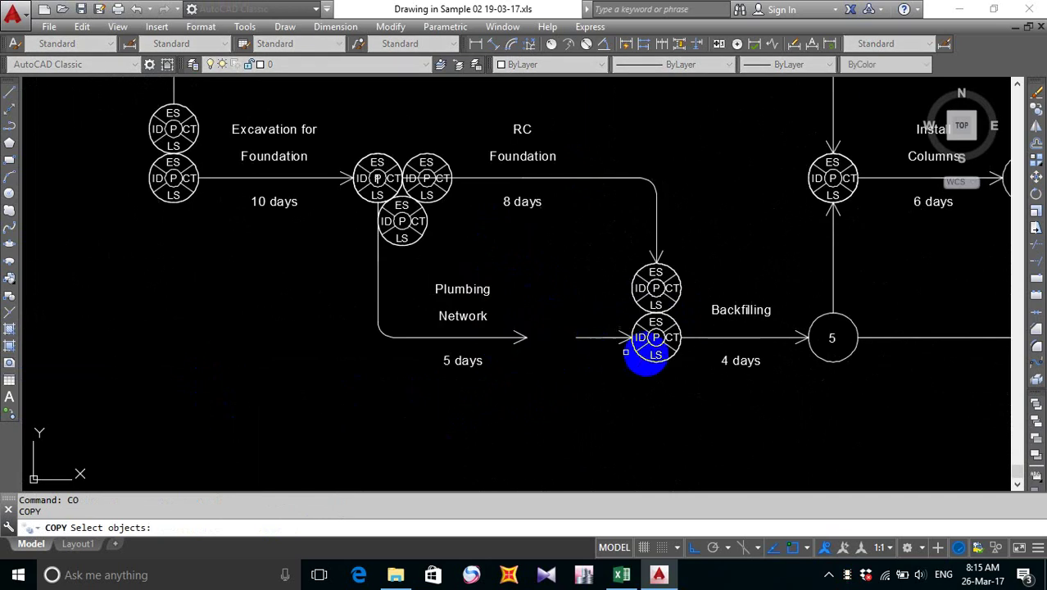
pyautogui.scroll(4, 651, 354)
pyautogui.click(602, 253)
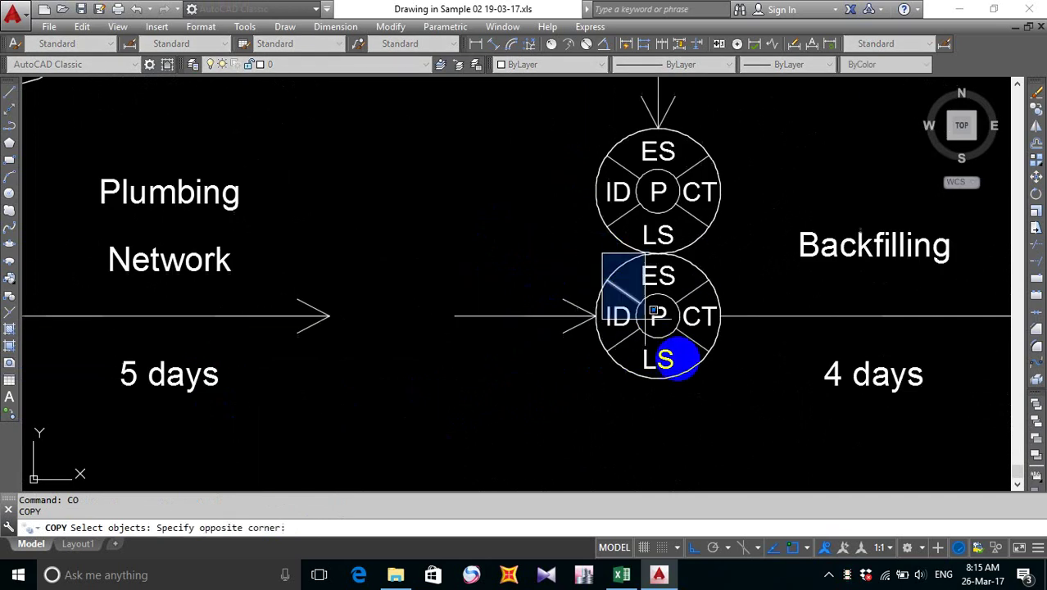
pyautogui.click(733, 430)
pyautogui.click(691, 263)
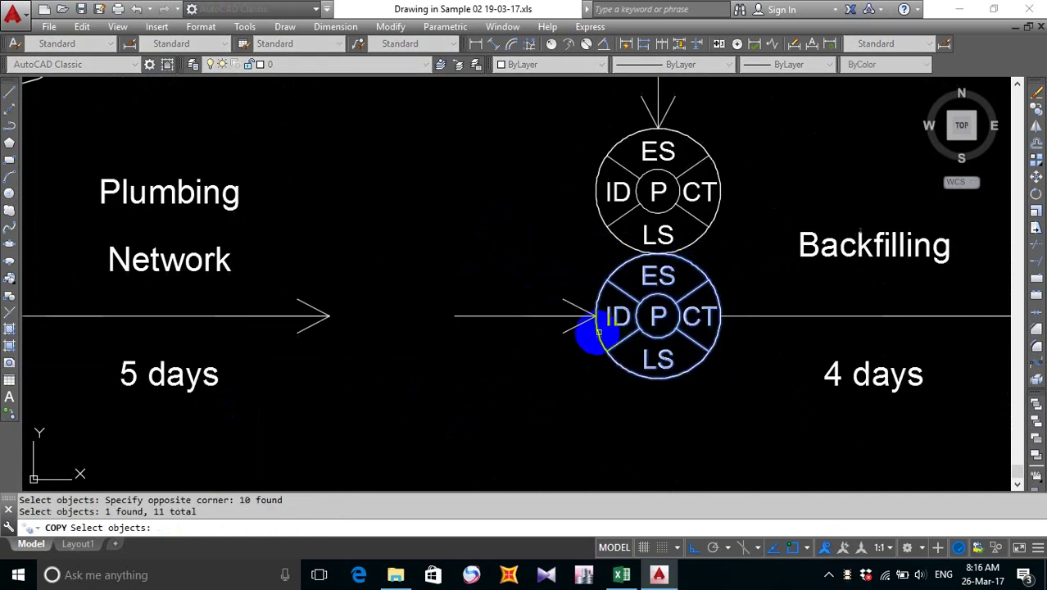
pyautogui.press('Return')
pyautogui.click(596, 316)
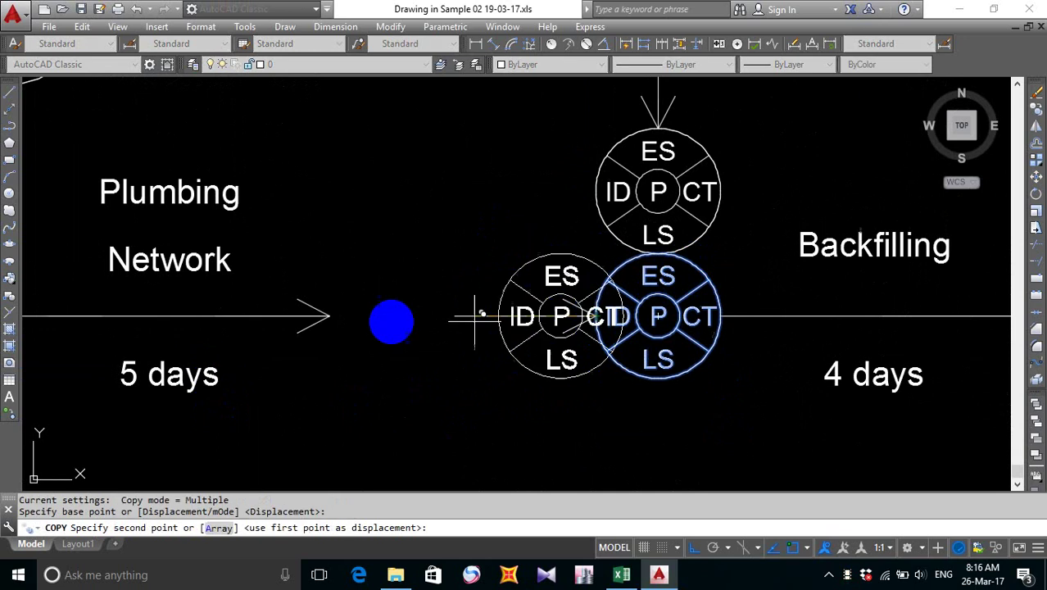
pyautogui.click(331, 317)
pyautogui.press('Escape')
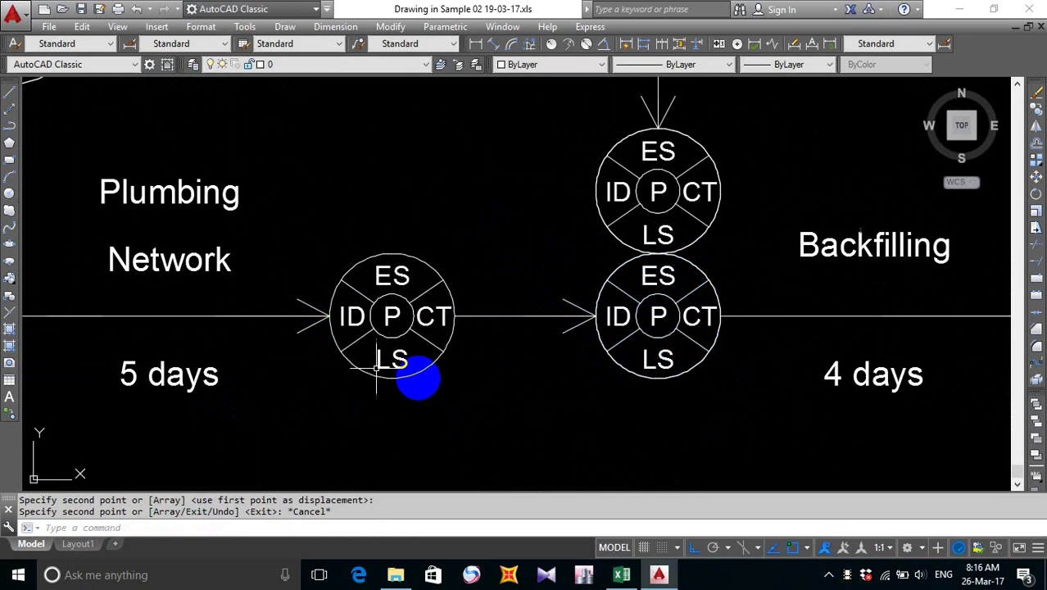
# - Delete the plain circle and the number of node 5
pyautogui.scroll(-3, 447, 381)
pyautogui.moveTo(519, 373); pyautogui.dragTo(584, 400, button='middle')
pyautogui.scroll(-2, 598, 351)
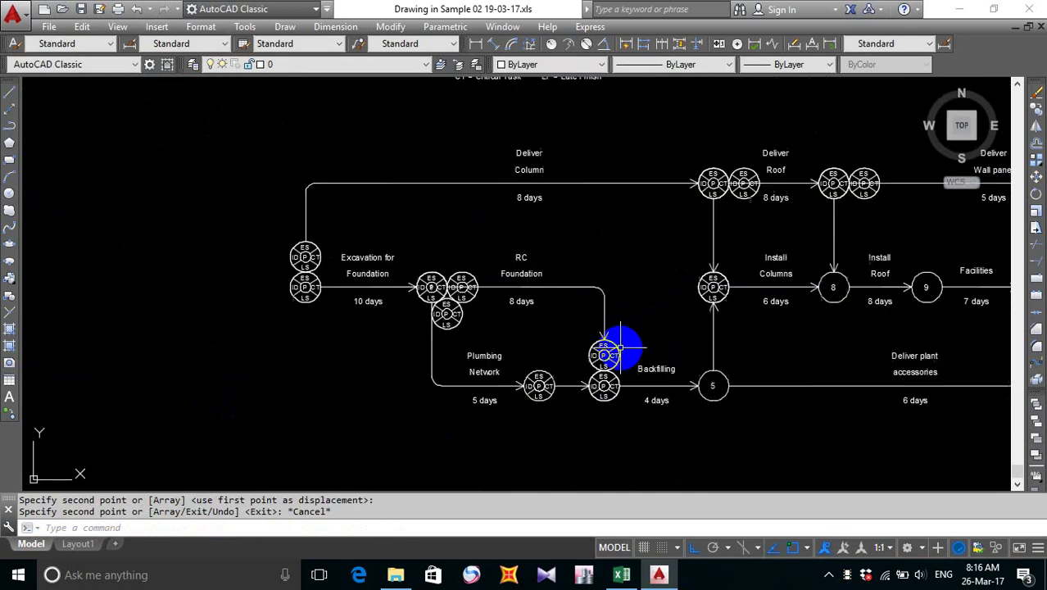
pyautogui.scroll(4, 705, 377)
pyautogui.click(666, 332)
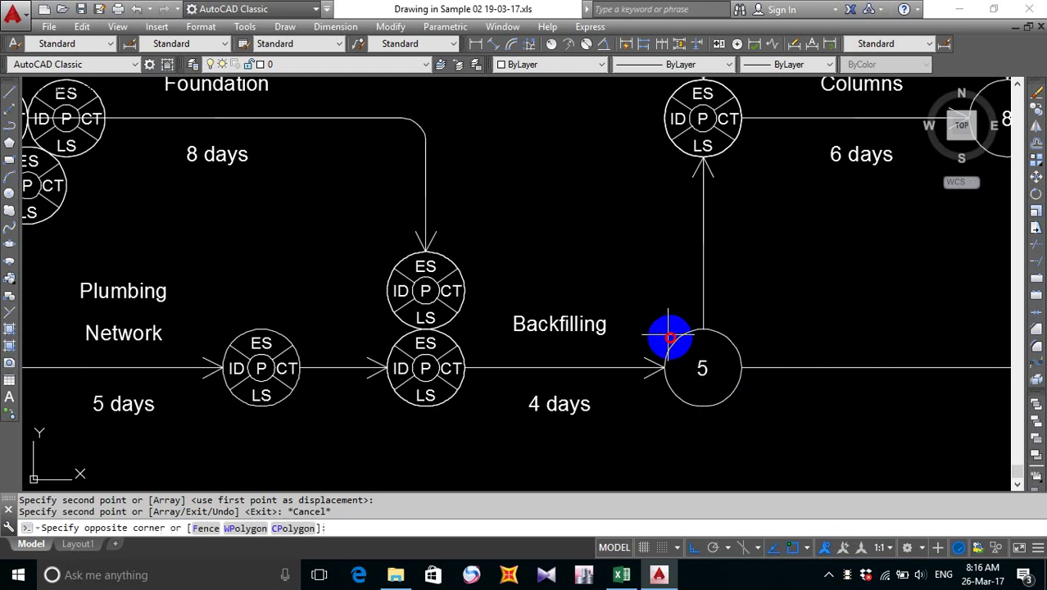
pyautogui.click(749, 433)
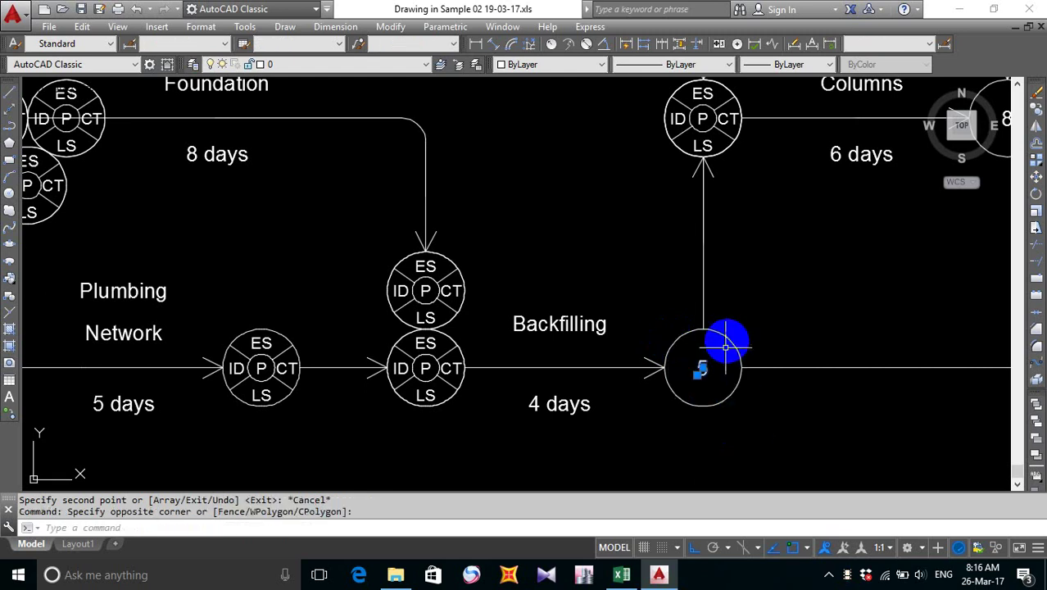
pyautogui.press('Delete')
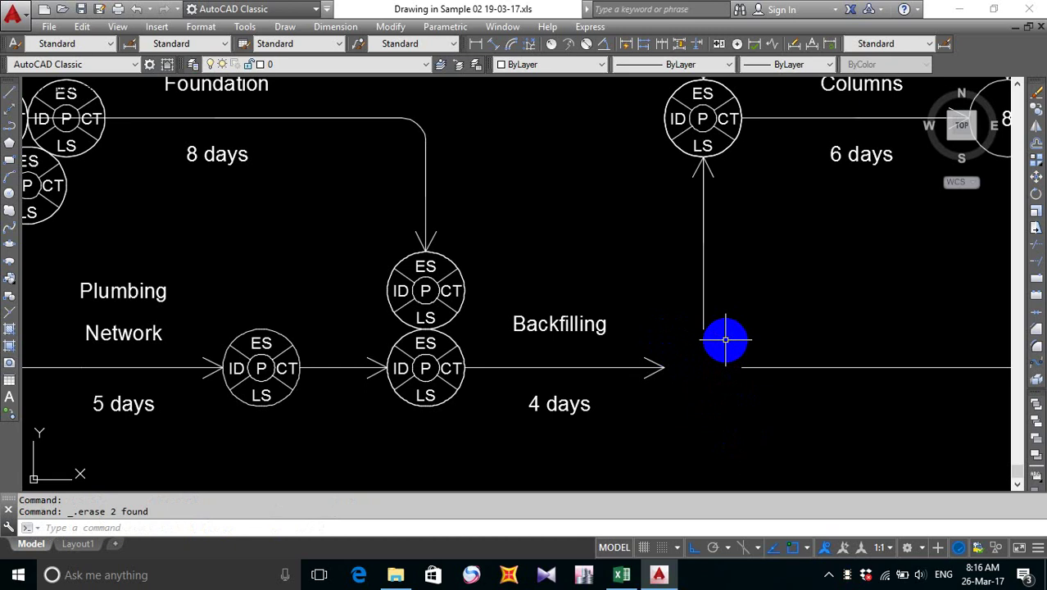
# - Copy the two side-by-side symbols after Excavation for Foundation from their leftmost point to the tip of the Backfilling arrow
pyautogui.scroll(-2, 520, 395)
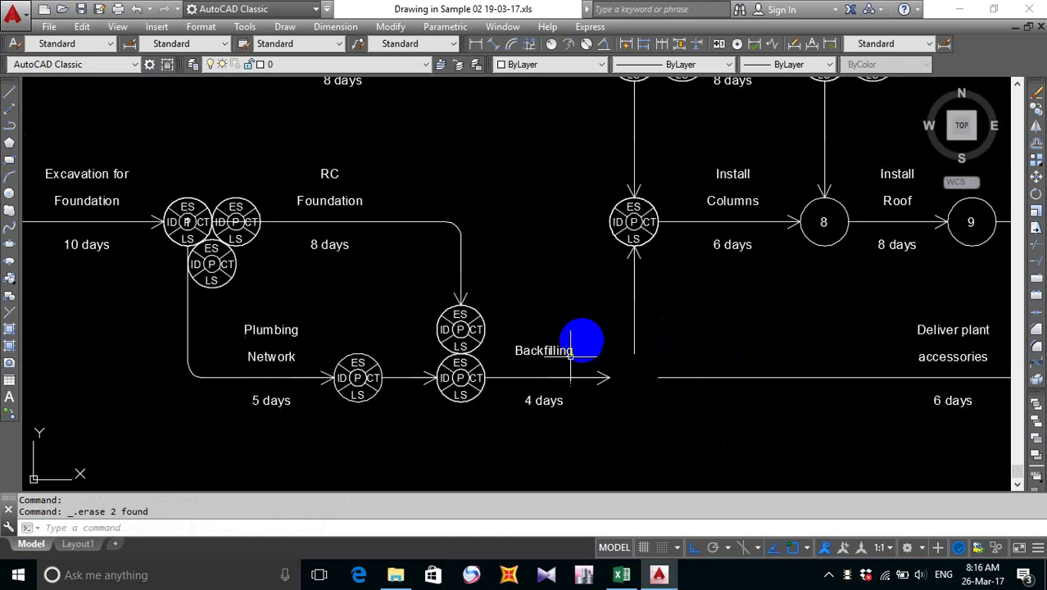
pyautogui.scroll(6, 393, 246)
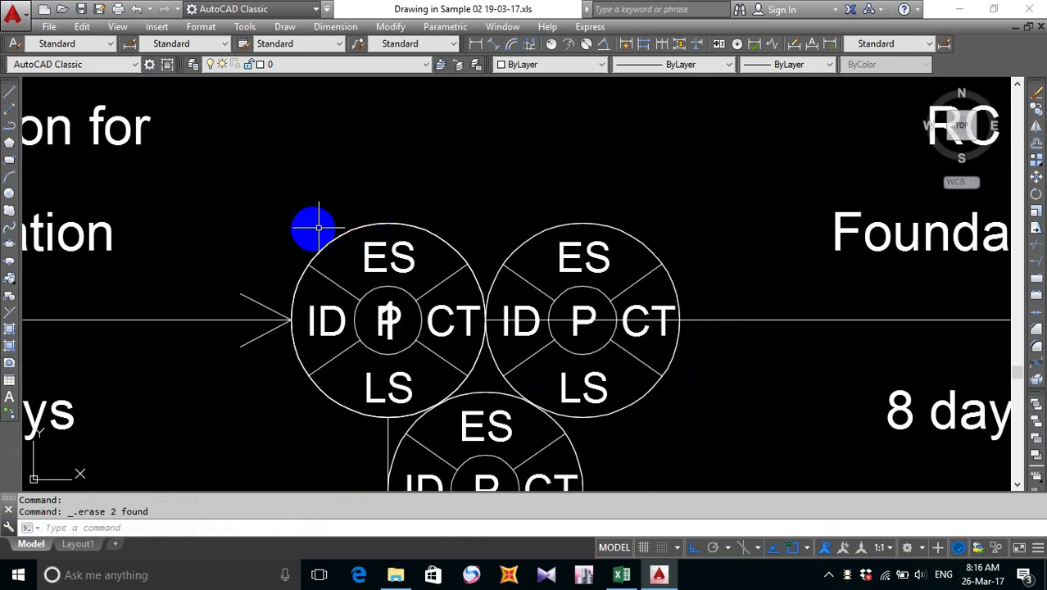
pyautogui.press('Return')
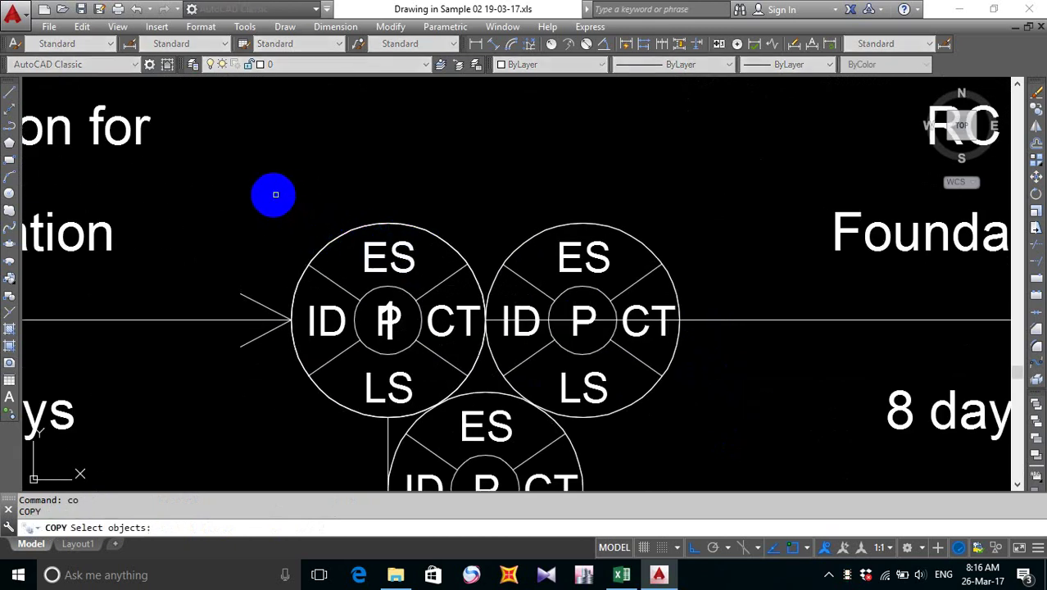
pyautogui.click(276, 194)
pyautogui.click(795, 427)
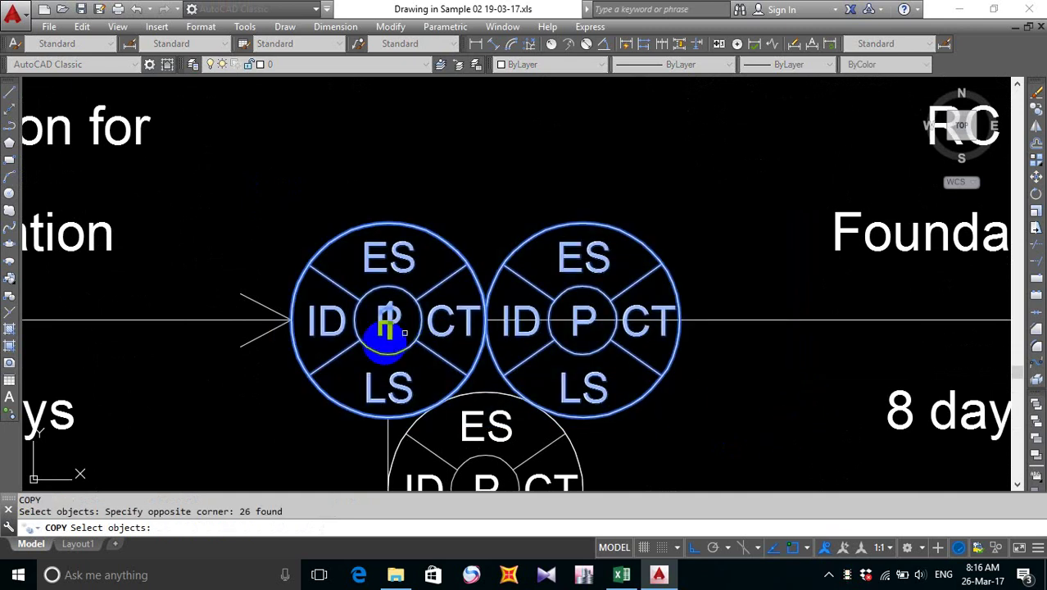
pyautogui.press('Return')
pyautogui.click(292, 319)
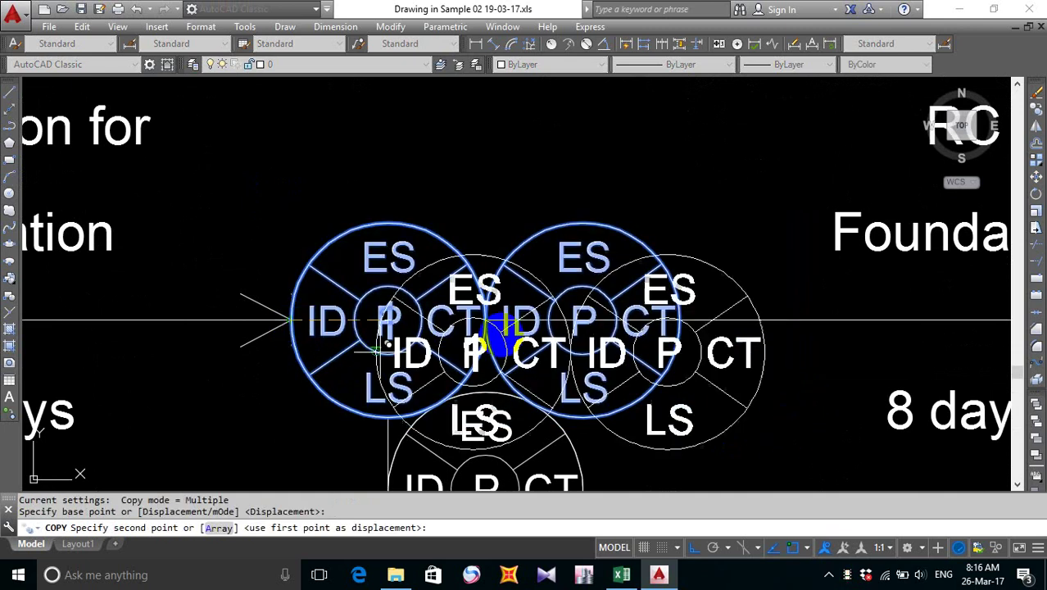
pyautogui.scroll(-5, 557, 368)
pyautogui.scroll(5, 746, 426)
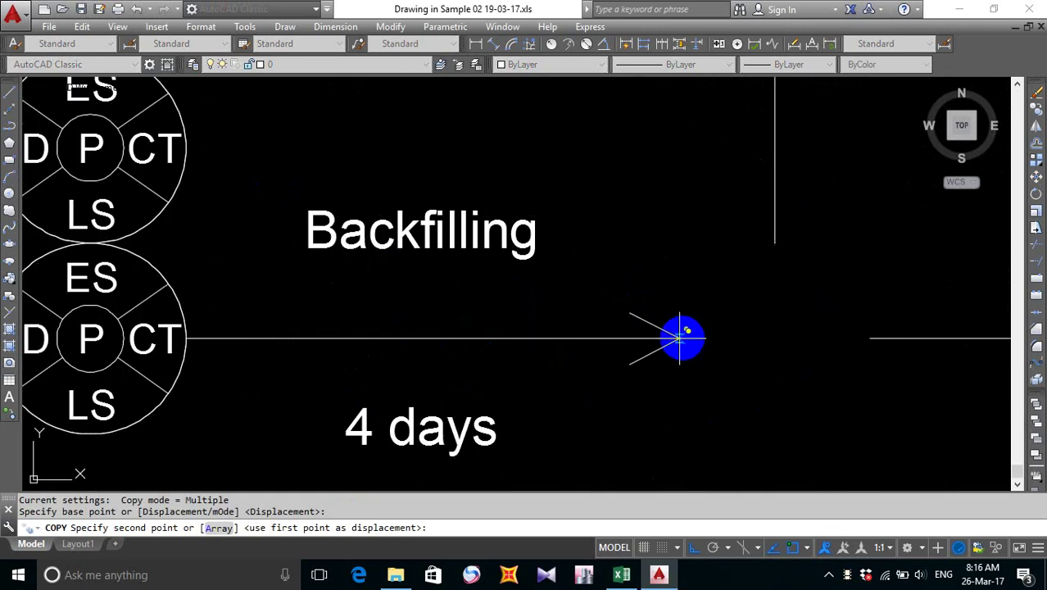
pyautogui.click(679, 338)
pyautogui.scroll(-4, 626, 370)
pyautogui.press('Escape')
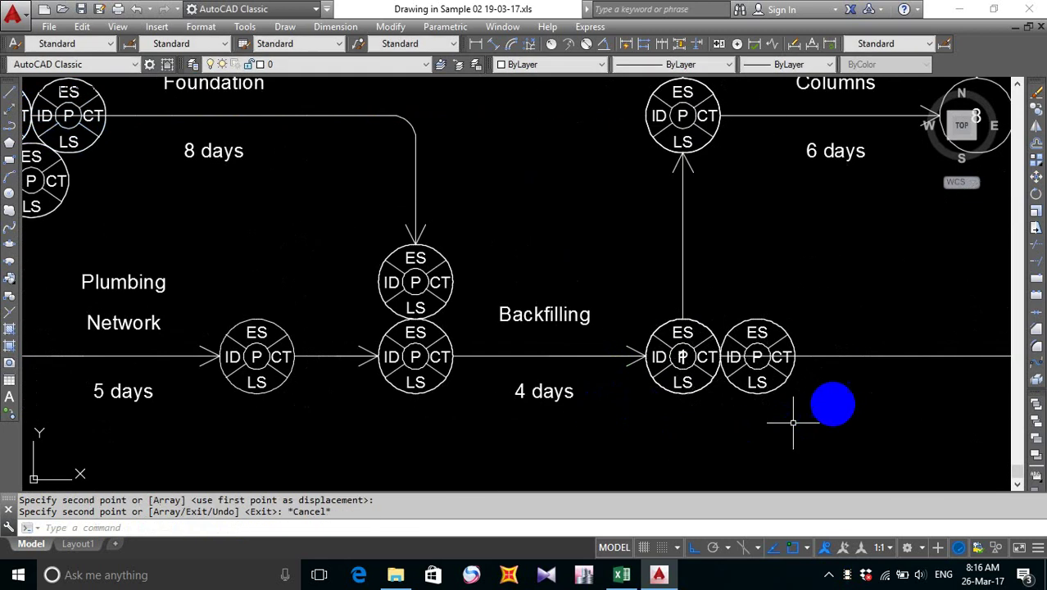
# - Shorten the Deliver plant accessories line by stretching its start to the rightmost point of the second copied symbol
pyautogui.scroll(5, 699, 360)
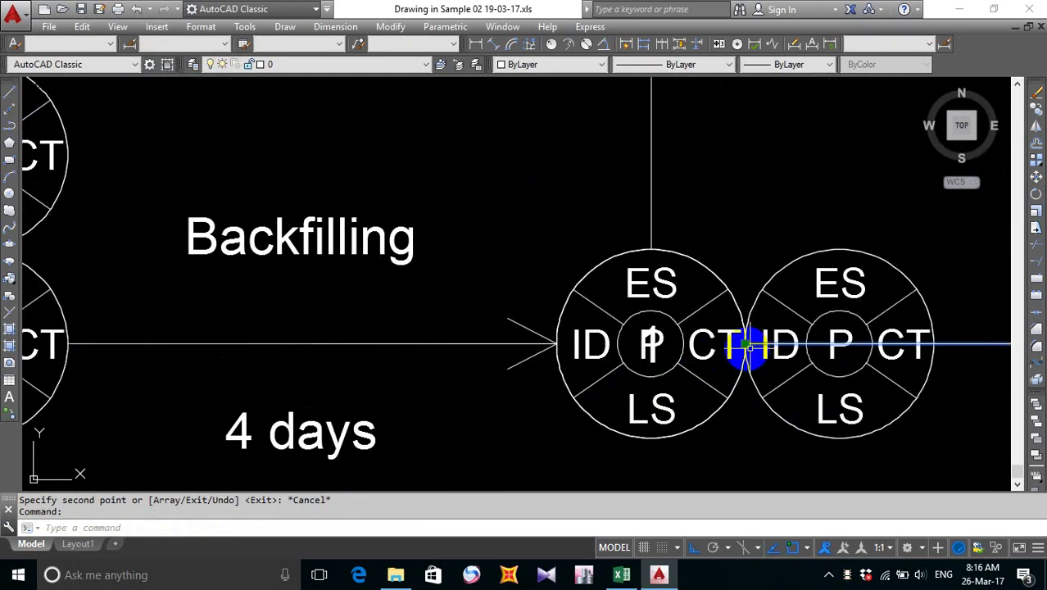
pyautogui.click(744, 344)
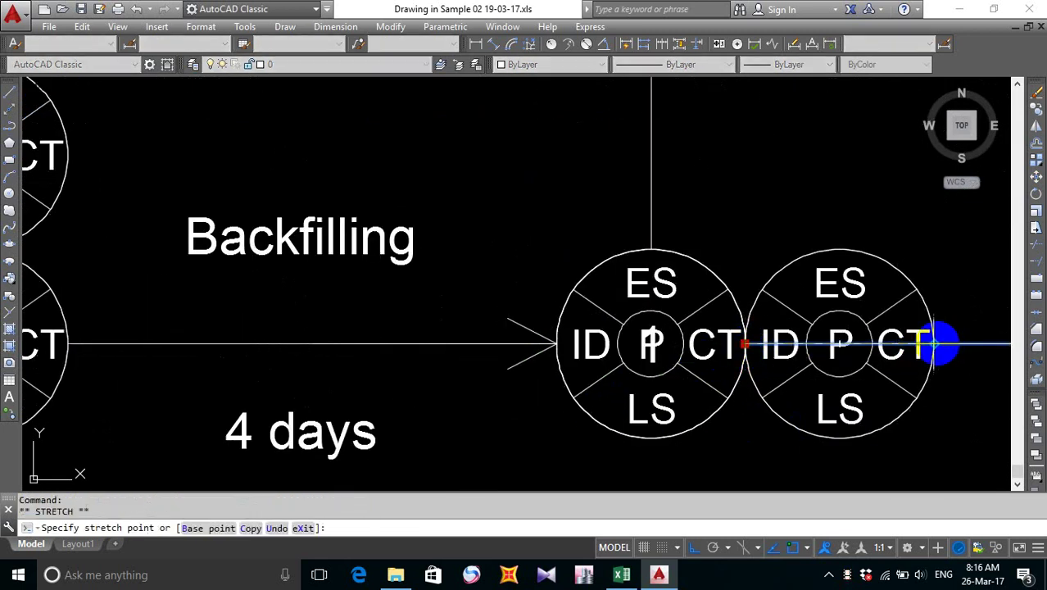
pyautogui.press('Escape')
pyautogui.scroll(-5, 906, 367)
pyautogui.moveTo(906, 367); pyautogui.dragTo(725, 381, button='middle')
pyautogui.scroll(1, 751, 324)
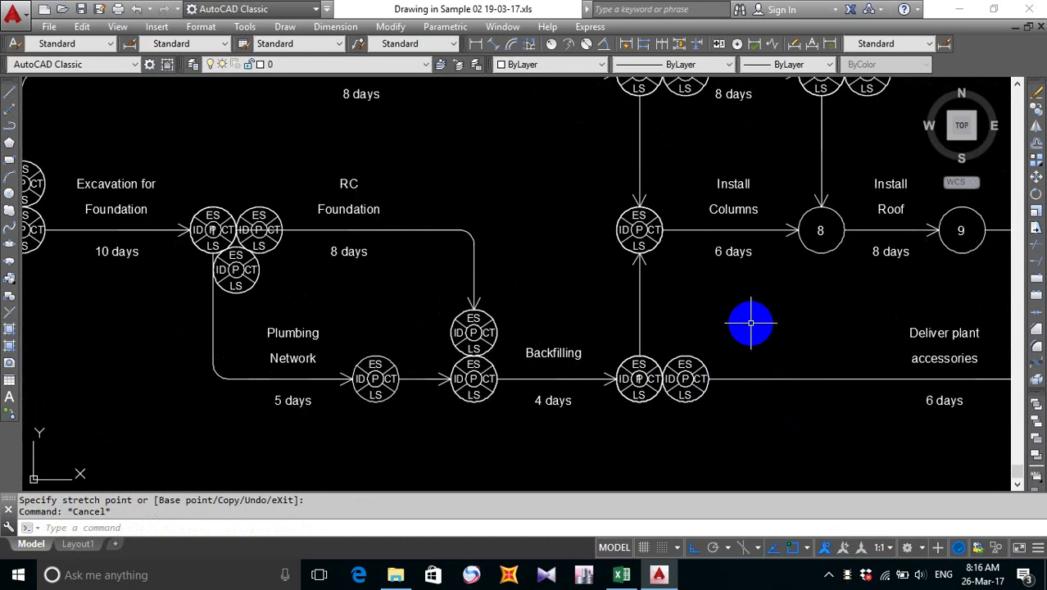
# - Delete the plain circle and the number of node 8
pyautogui.scroll(-3, 750, 324)
pyautogui.moveTo(764, 327); pyautogui.dragTo(614, 351, button='middle')
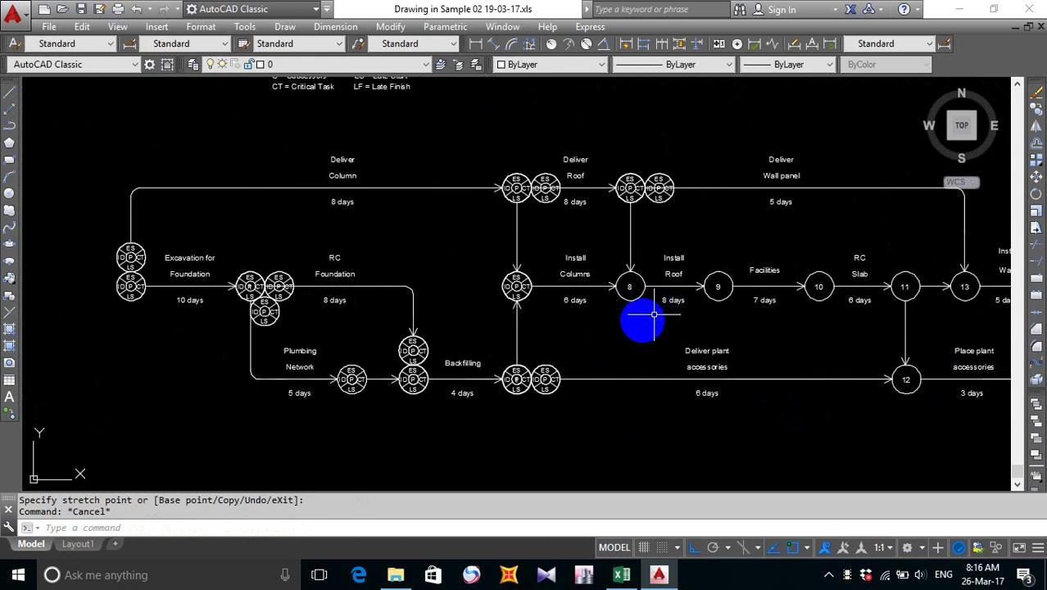
pyautogui.scroll(6, 629, 295)
pyautogui.click(592, 280)
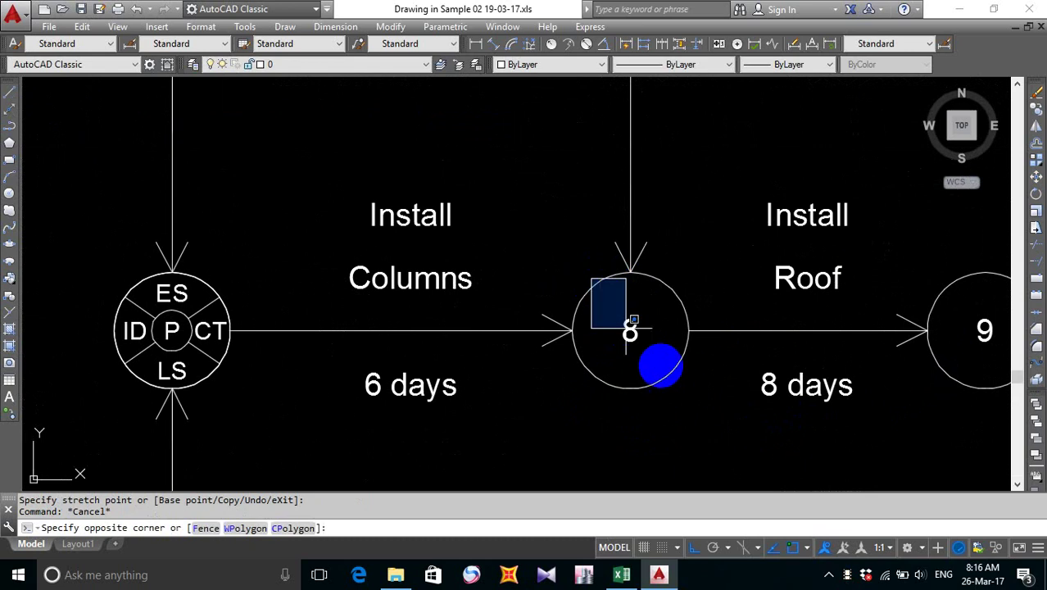
pyautogui.click(690, 413)
pyautogui.click(667, 285)
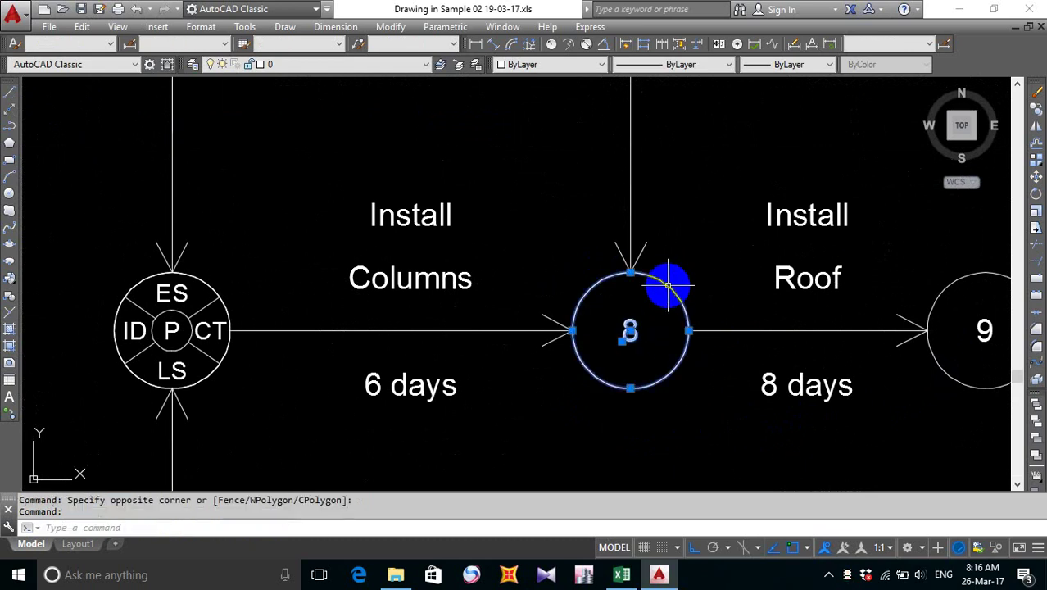
pyautogui.press('Delete')
# - Copy the two side-by-side symbols after Backfilling from their leftmost point to the tip of the Install Columns arrow
pyautogui.scroll(-5, 668, 285)
pyautogui.scroll(6, 542, 339)
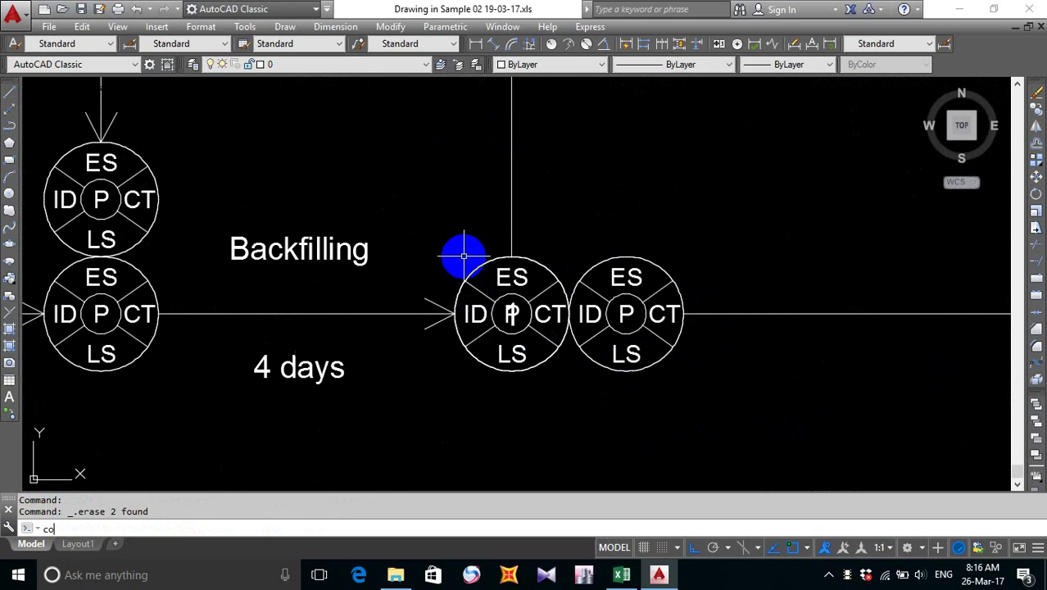
pyautogui.press('Return')
pyautogui.click(445, 249)
pyautogui.click(695, 434)
pyautogui.press('Return')
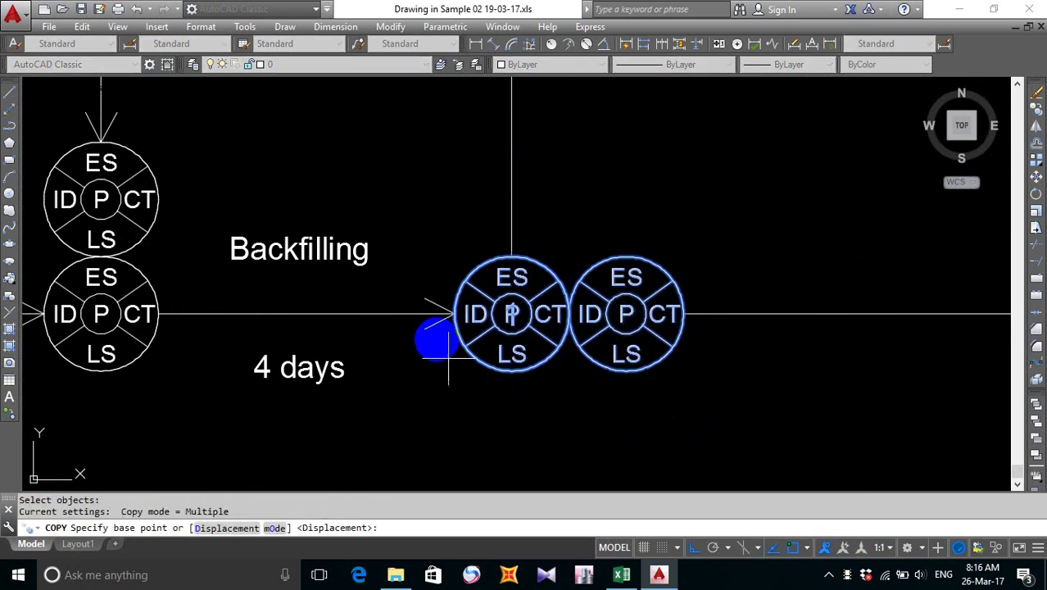
pyautogui.click(453, 313)
pyautogui.scroll(-5, 584, 339)
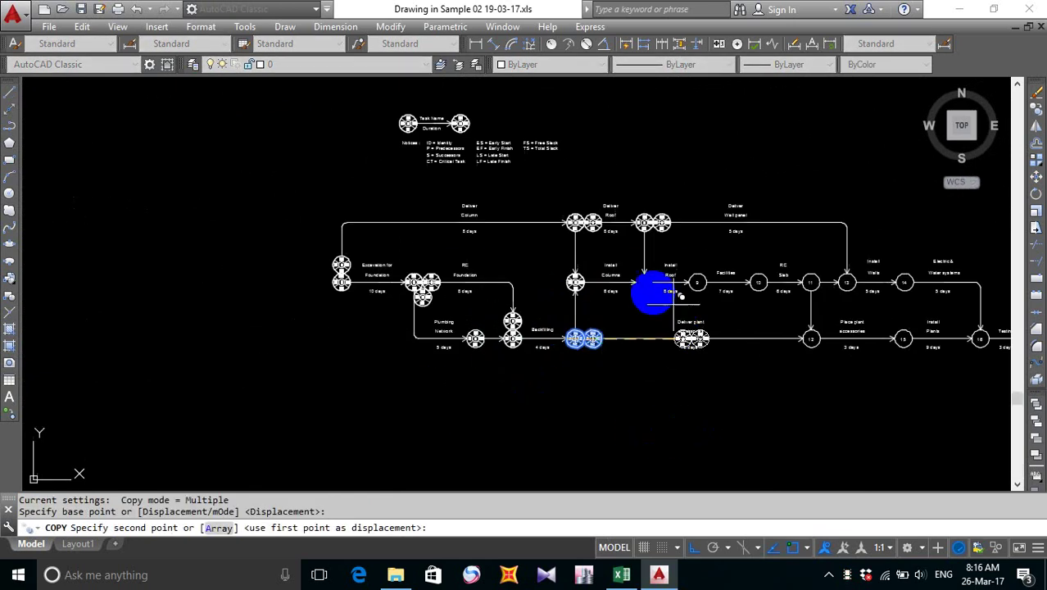
pyautogui.scroll(3, 648, 279)
pyautogui.click(615, 271)
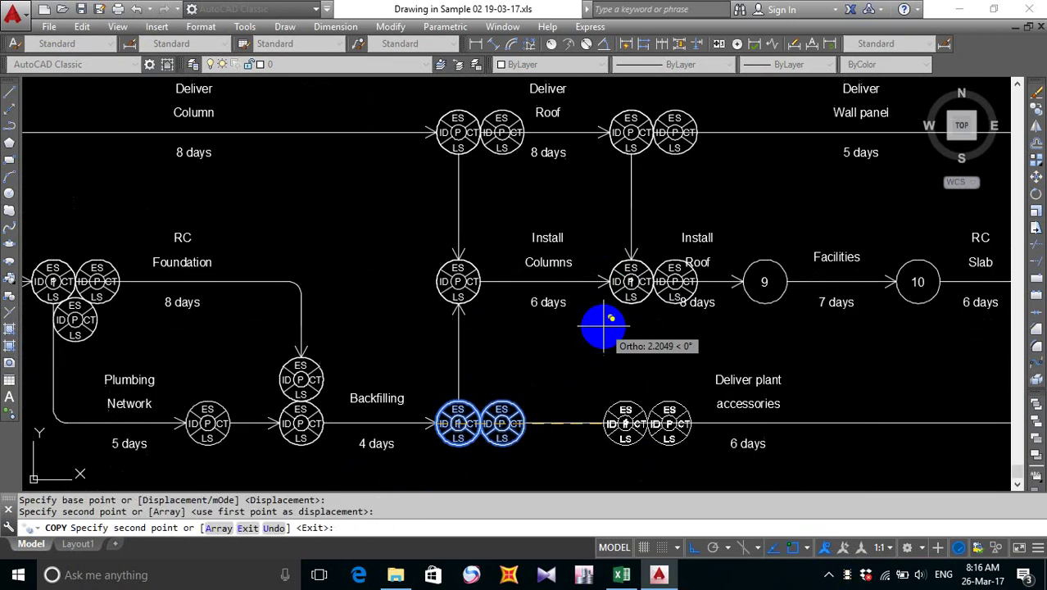
pyautogui.press('Escape')
# - Save the drawing
pyautogui.scroll(2, 614, 315)
pyautogui.scroll(-5, 669, 344)
pyautogui.scroll(1, 627, 327)
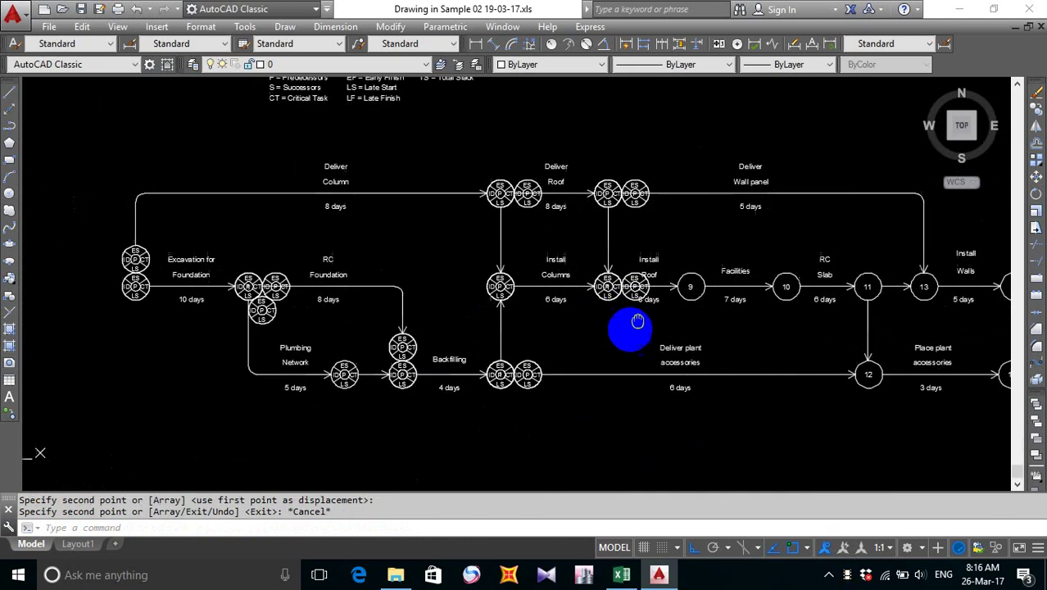
pyautogui.click(82, 9)
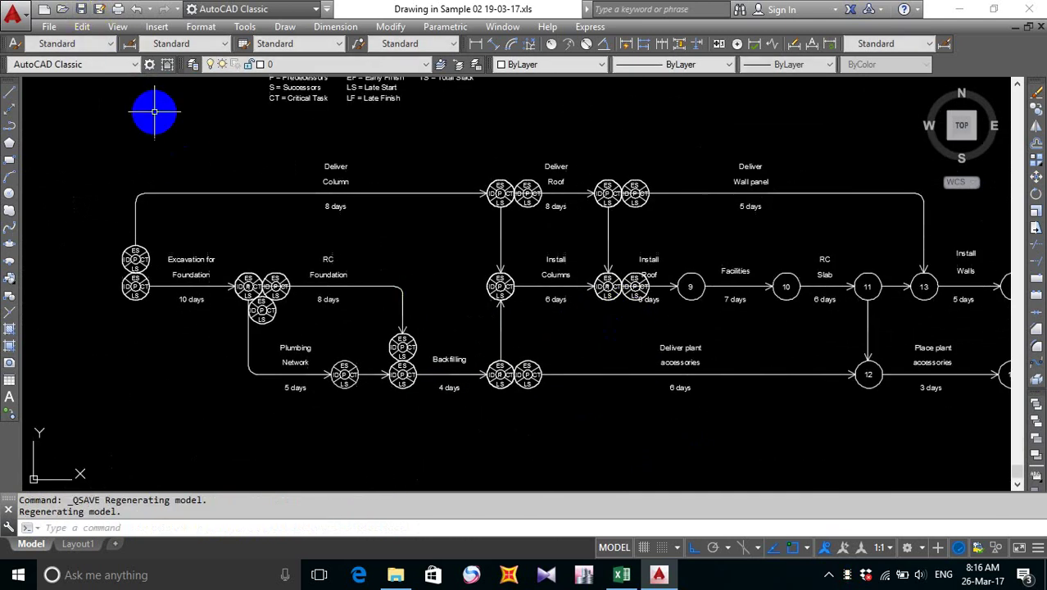
# - Delete the plain circle and the number of node 9
pyautogui.scroll(4, 689, 287)
pyautogui.moveTo(683, 281); pyautogui.dragTo(573, 289, button='middle')
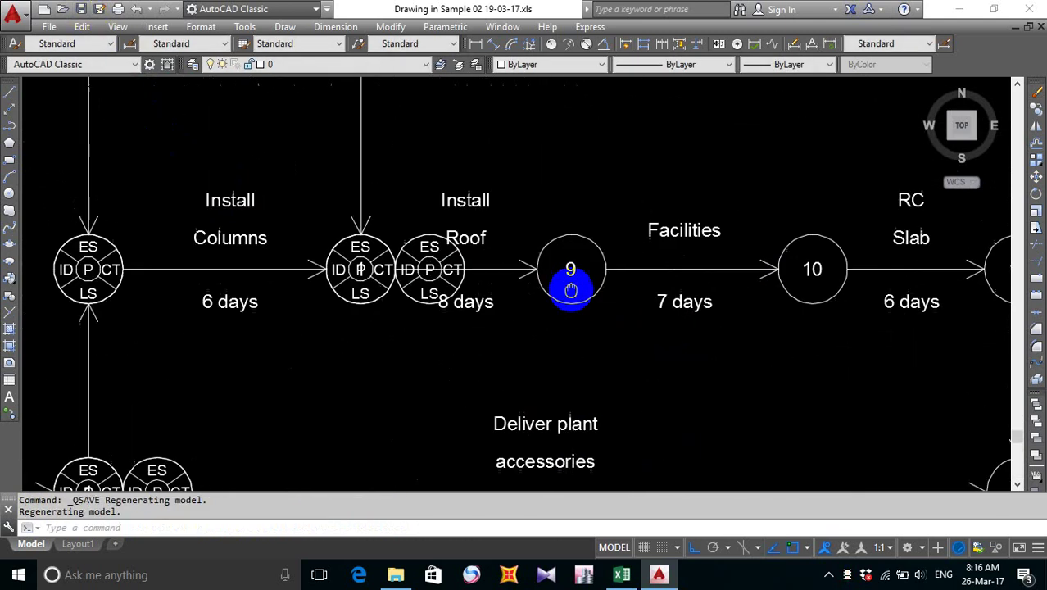
pyautogui.click(536, 236)
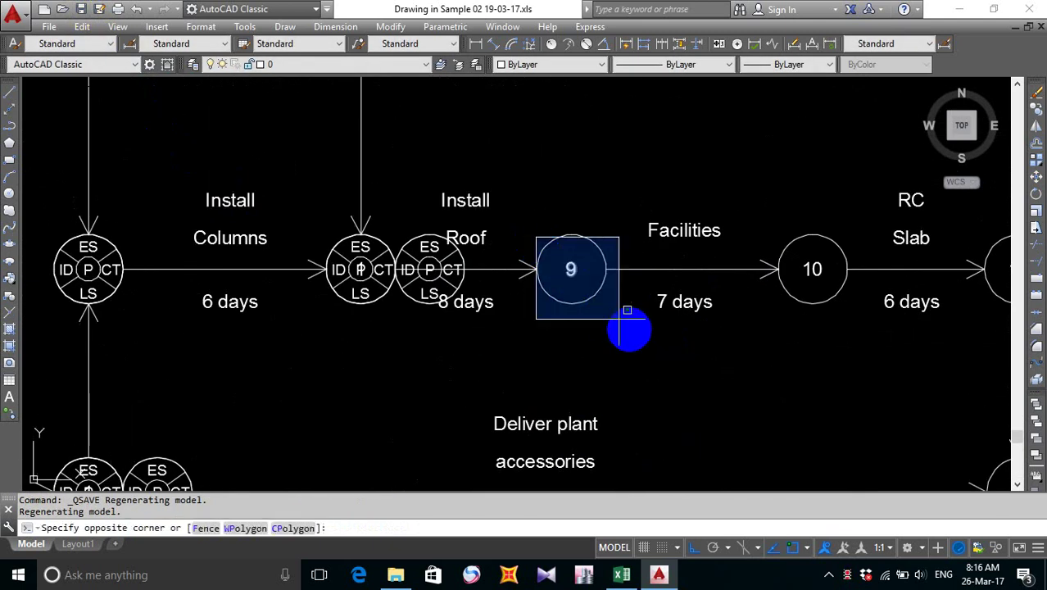
pyautogui.click(577, 239)
pyautogui.press('Delete')
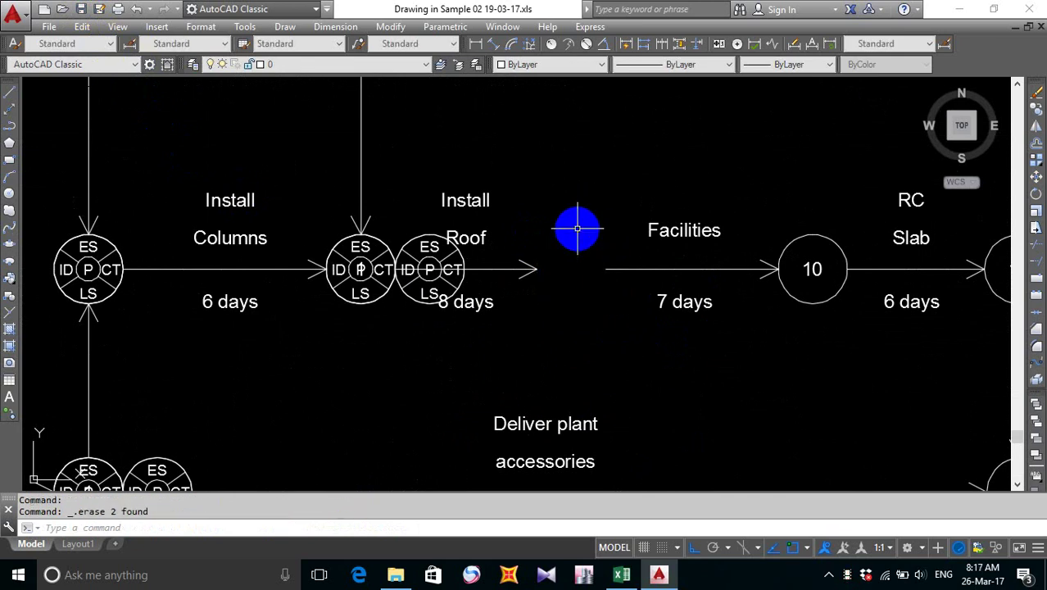
# - Delete the leftover digit 1 overlapping the P in the symbol at the tip of the Install Columns arrow
pyautogui.moveTo(588, 238); pyautogui.dragTo(595, 255, button='middle')
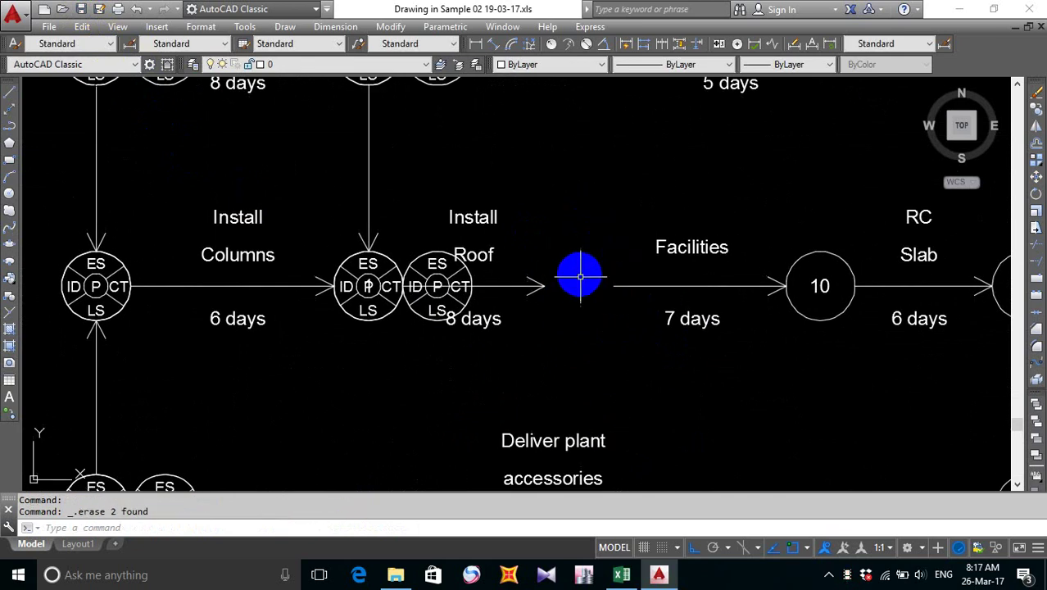
pyautogui.moveTo(493, 296); pyautogui.dragTo(627, 330, button='middle')
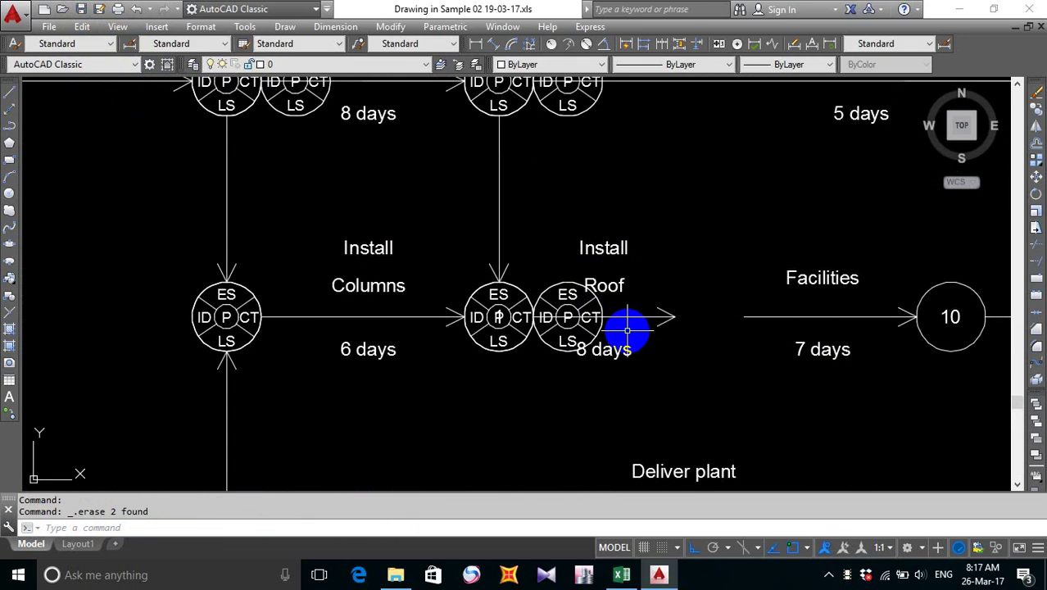
pyautogui.scroll(4, 492, 320)
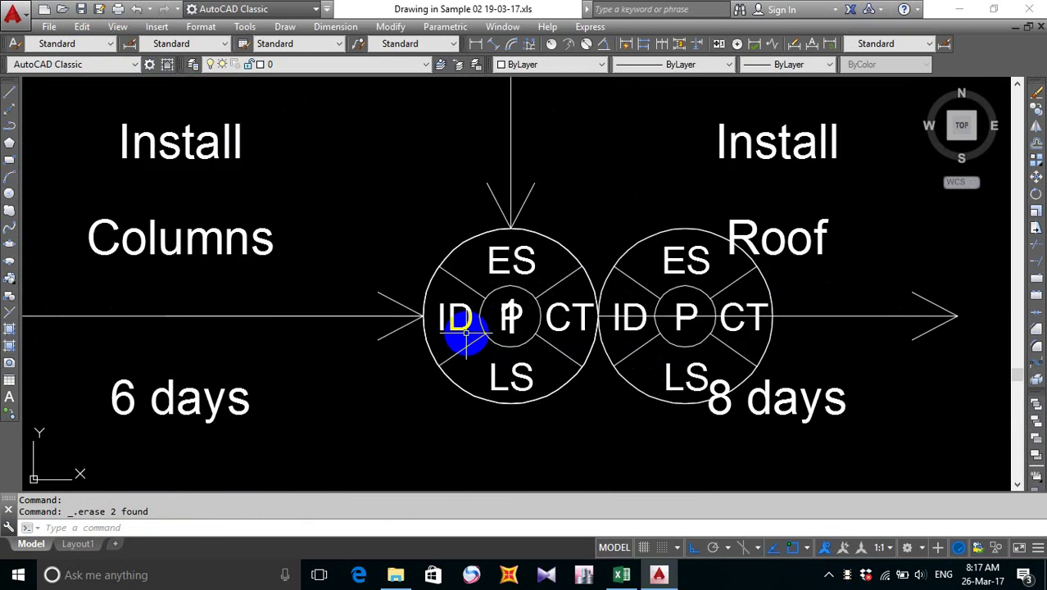
pyautogui.scroll(4, 516, 320)
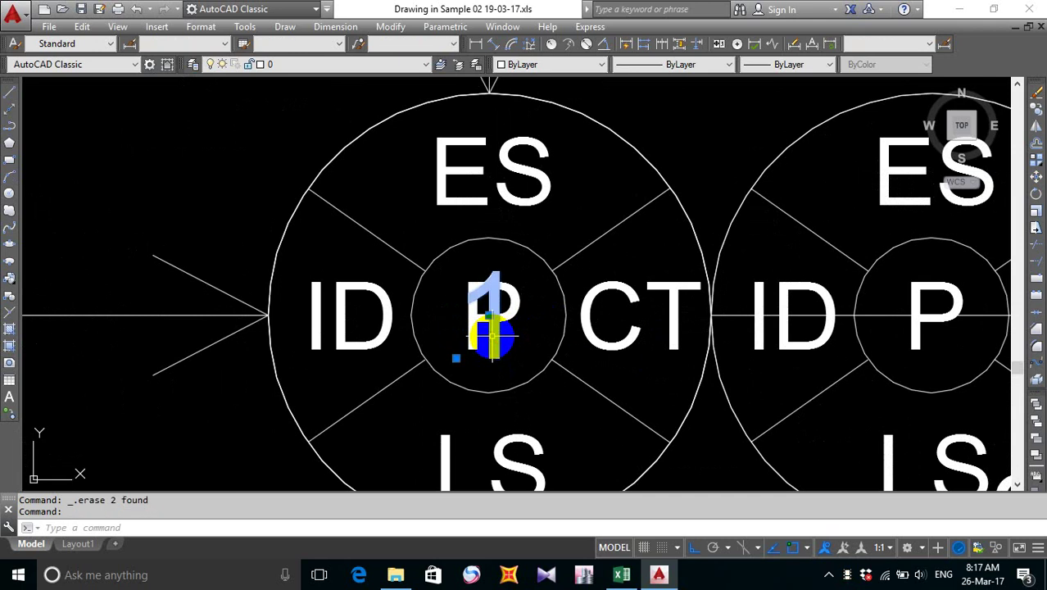
pyautogui.press('Delete')
# - Stretch the start of the Install Roof arrow to the outer edge of the second symbol, at its CT sector
pyautogui.scroll(10, 647, 152)
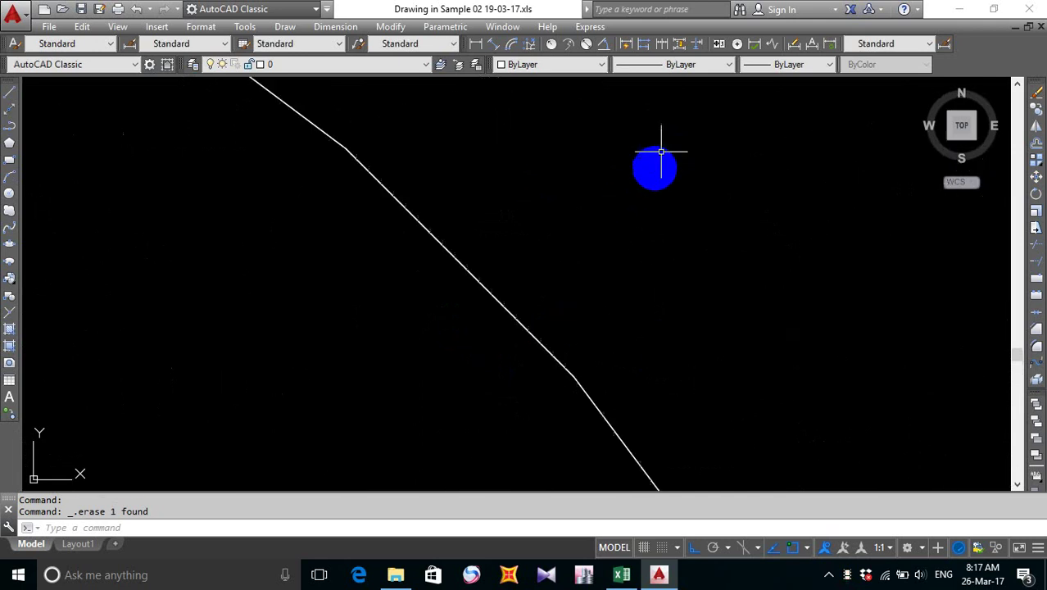
pyautogui.scroll(-8, 572, 377)
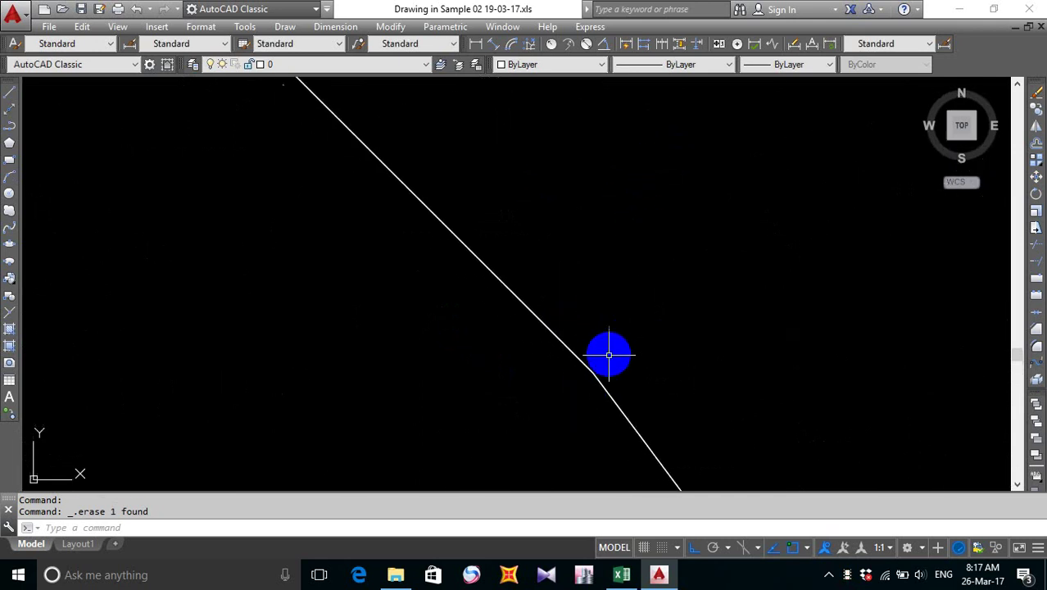
pyautogui.scroll(-4, 606, 352)
pyautogui.moveTo(549, 385); pyautogui.dragTo(507, 283, button='middle')
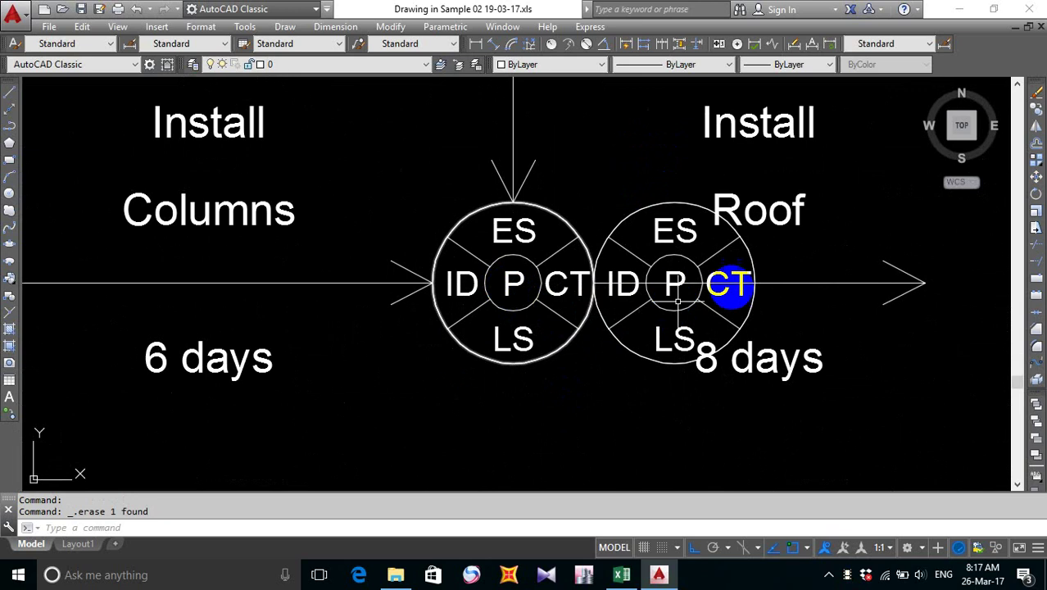
pyautogui.click(795, 284)
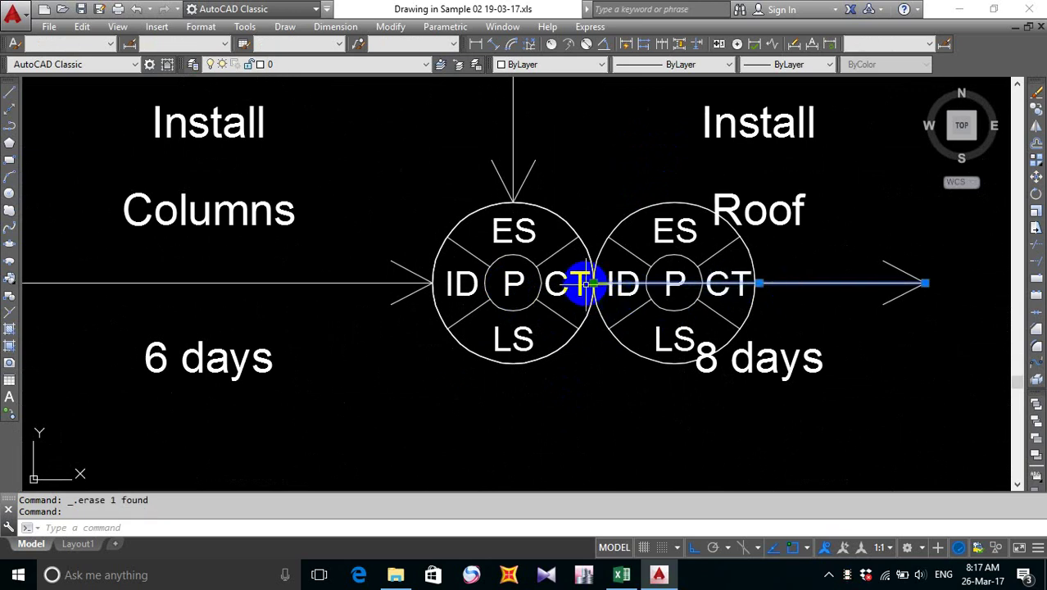
pyautogui.click(590, 284)
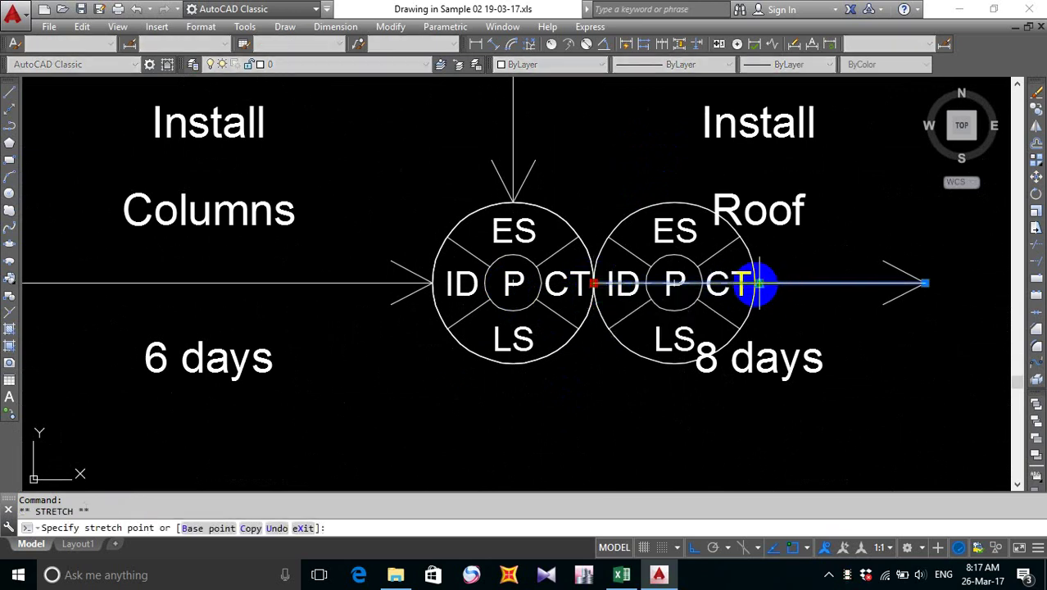
pyautogui.scroll(8, 752, 284)
pyautogui.click(739, 277)
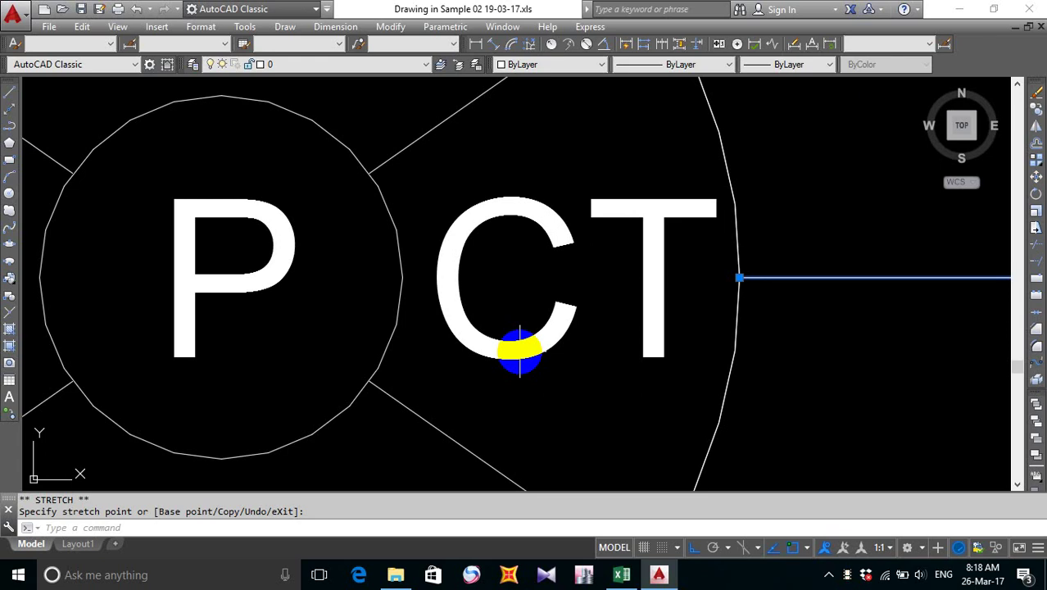
pyautogui.press('Escape')
pyautogui.scroll(-8, 517, 323)
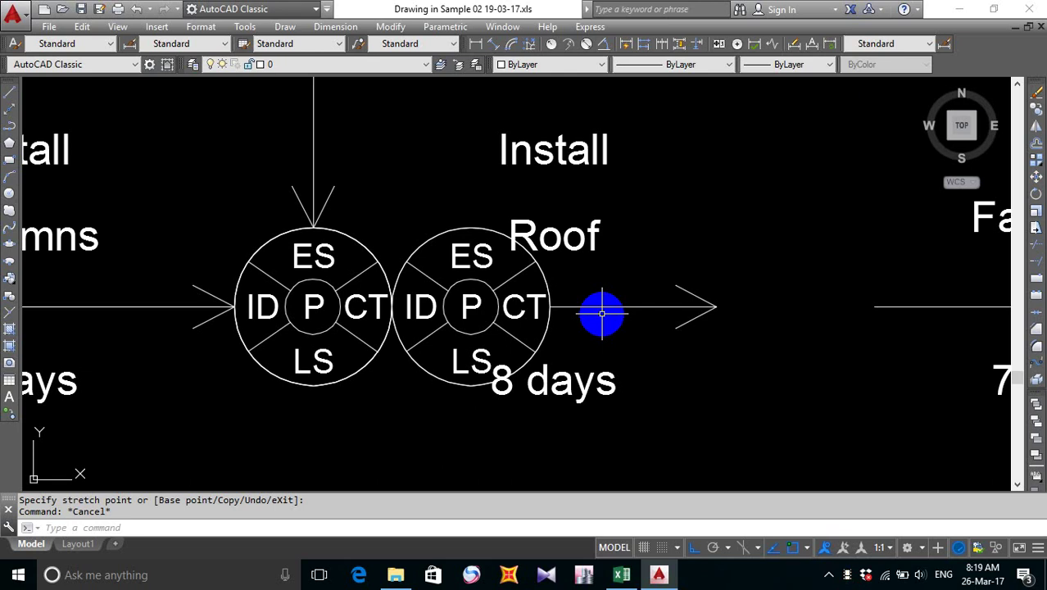
# - Start a copy of the two side-by-side symbols between Install Columns and Install Roof
pyautogui.scroll(-4, 417, 332)
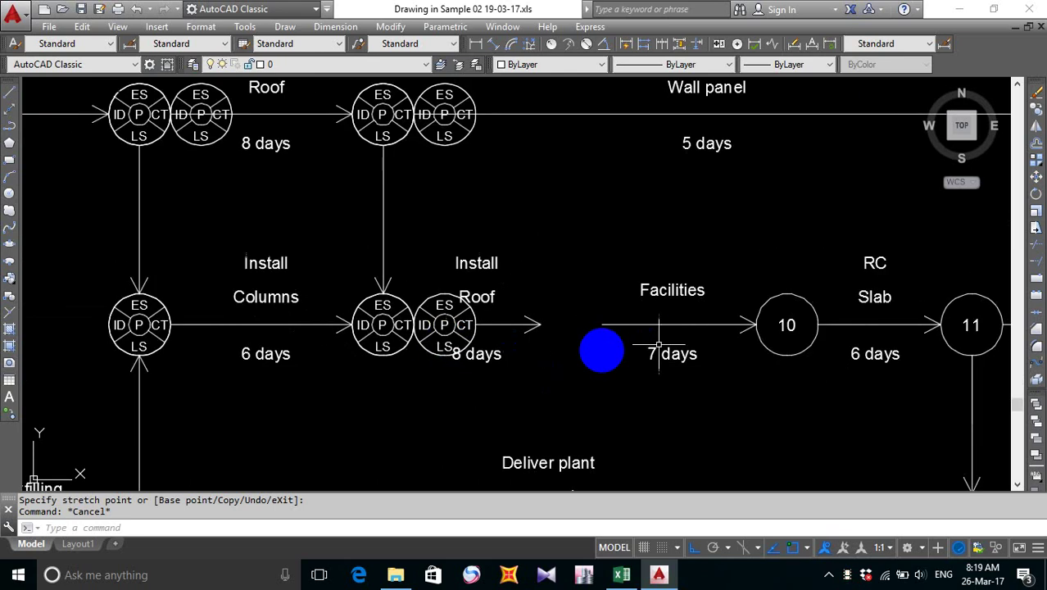
pyautogui.moveTo(491, 338); pyautogui.dragTo(509, 340, button='middle')
pyautogui.scroll(2, 505, 330)
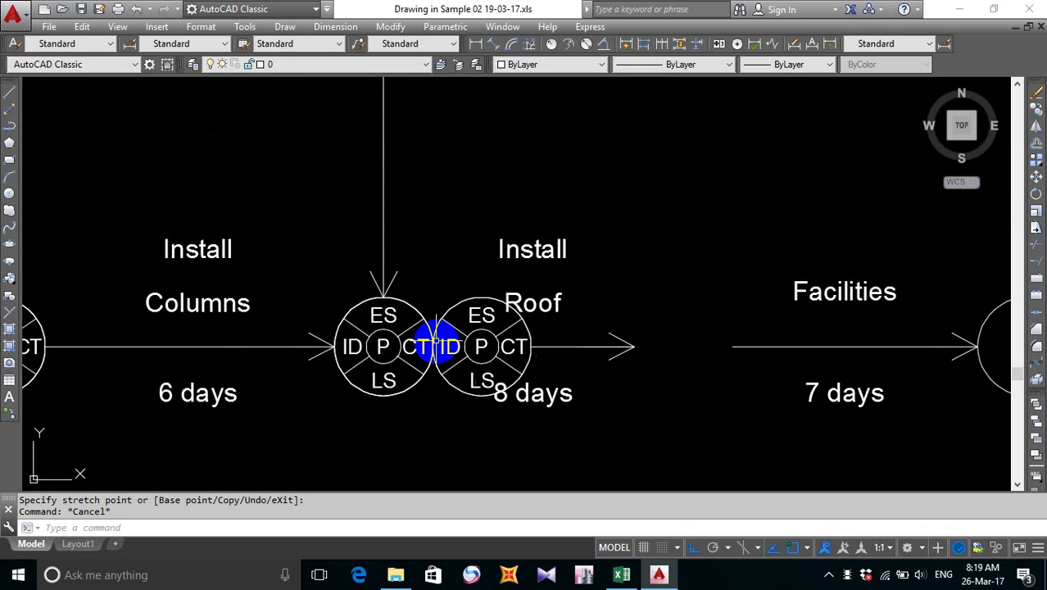
pyautogui.scroll(-2, 439, 345)
pyautogui.moveTo(535, 362)
pyautogui.mouseDown(button='middle')
pyautogui.moveTo(468, 374)
pyautogui.moveTo(433, 346)
pyautogui.mouseUp(button='middle')
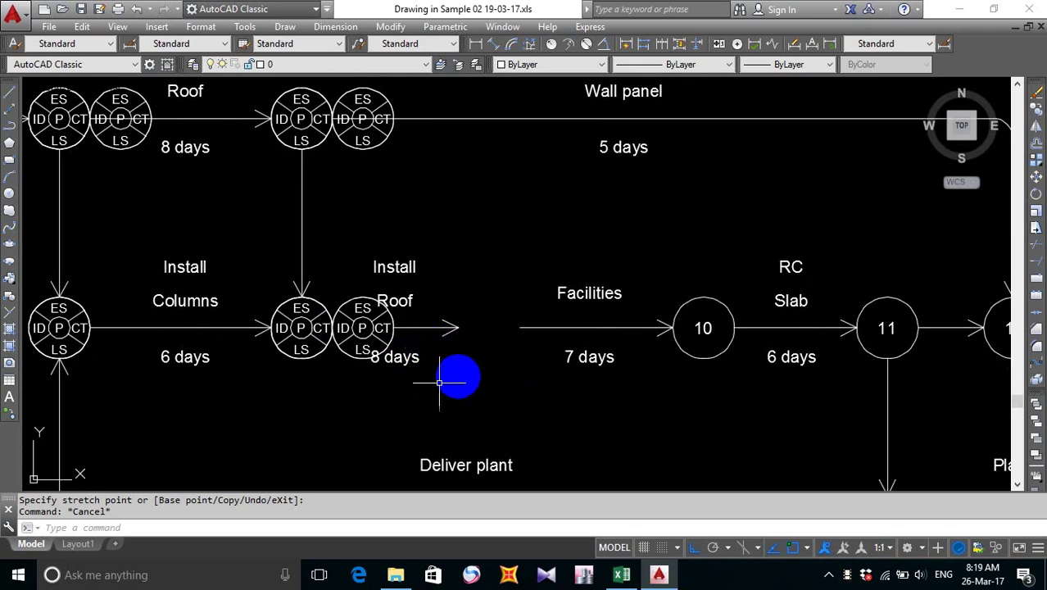
pyautogui.moveTo(335, 353); pyautogui.dragTo(340, 351, button='middle')
pyautogui.write('co')
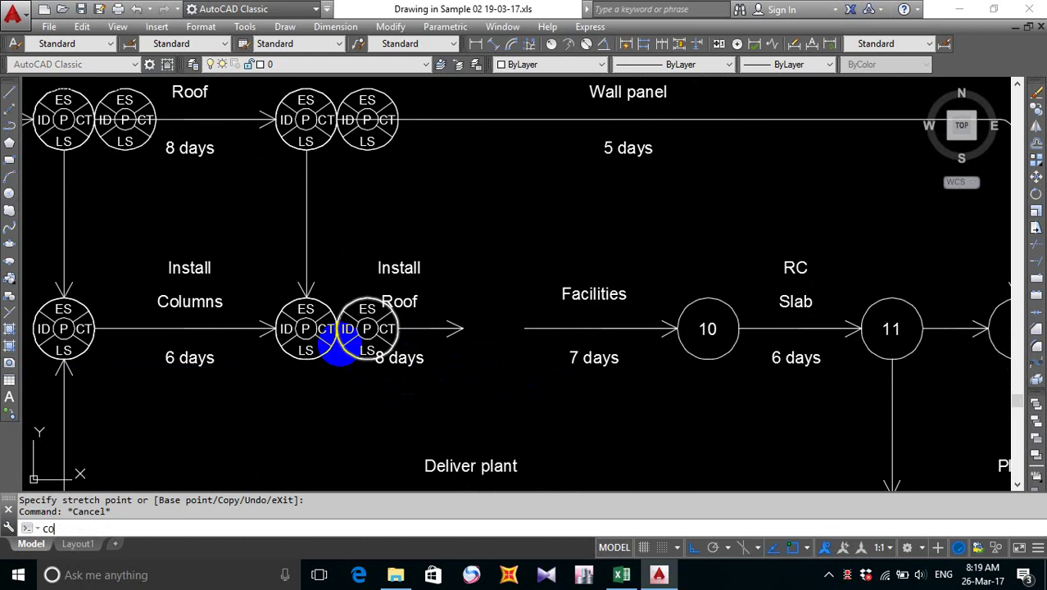
pyautogui.press('Return')
pyautogui.click(262, 291)
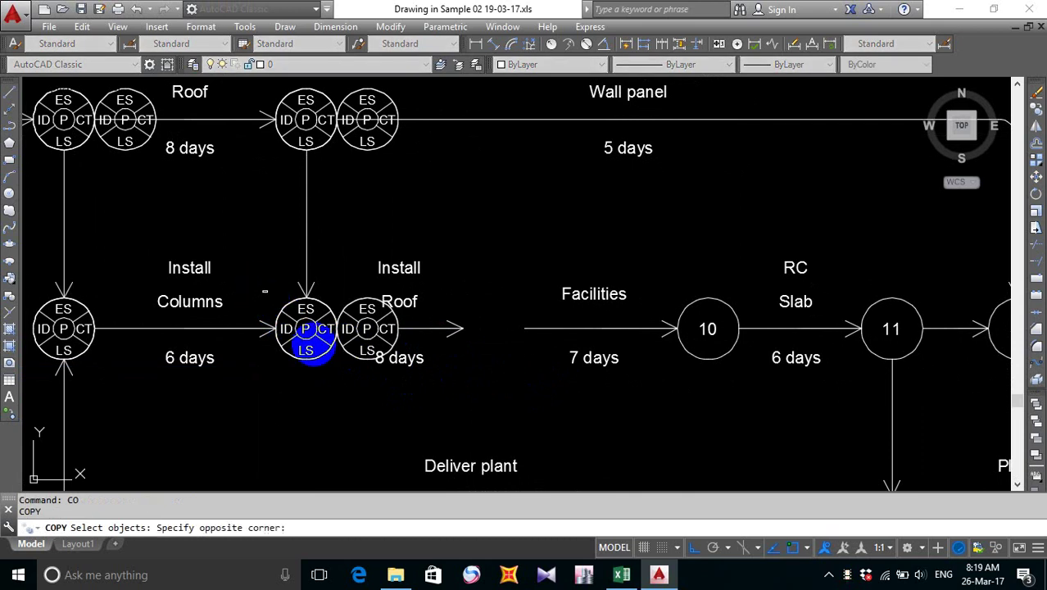
pyautogui.click(453, 384)
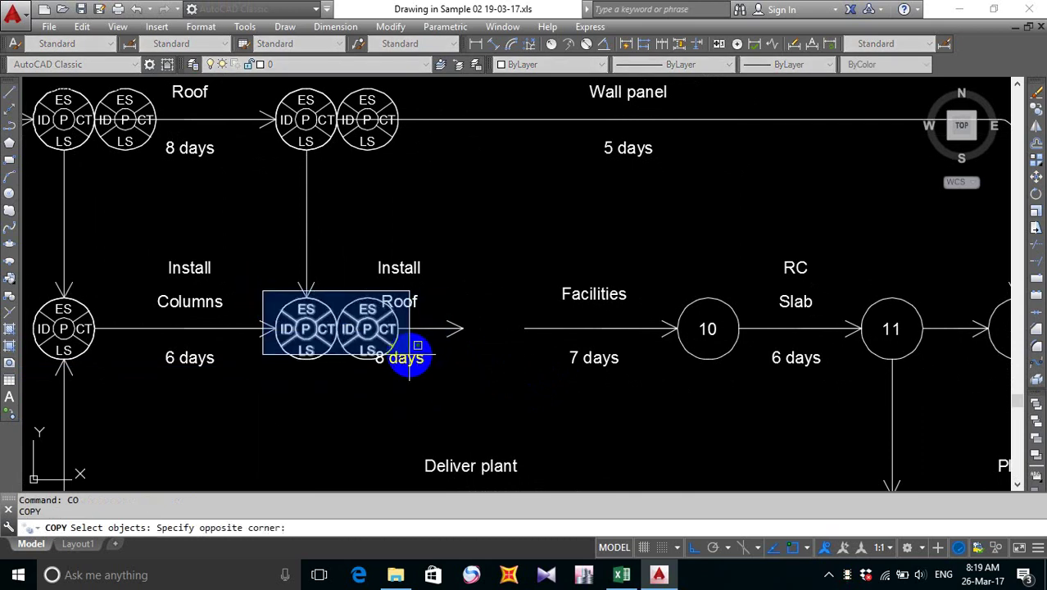
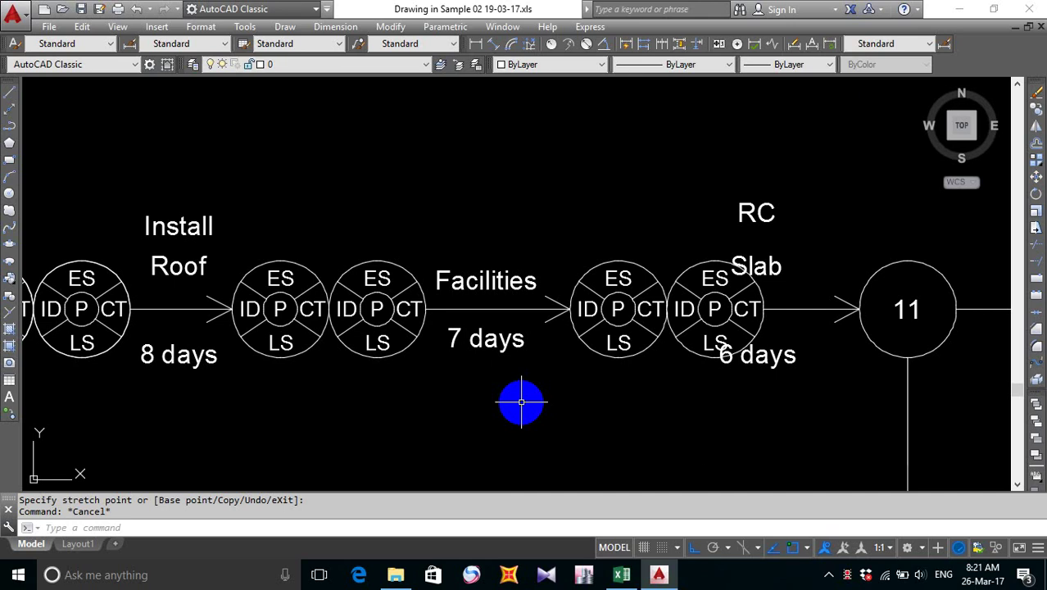
# - Move the RC, Slab and 6 days labels horizontally about 0.22 units toward node 11, clear of the symbol
pyautogui.scroll(-3, 456, 293)
pyautogui.moveTo(444, 345); pyautogui.dragTo(516, 312, button='middle')
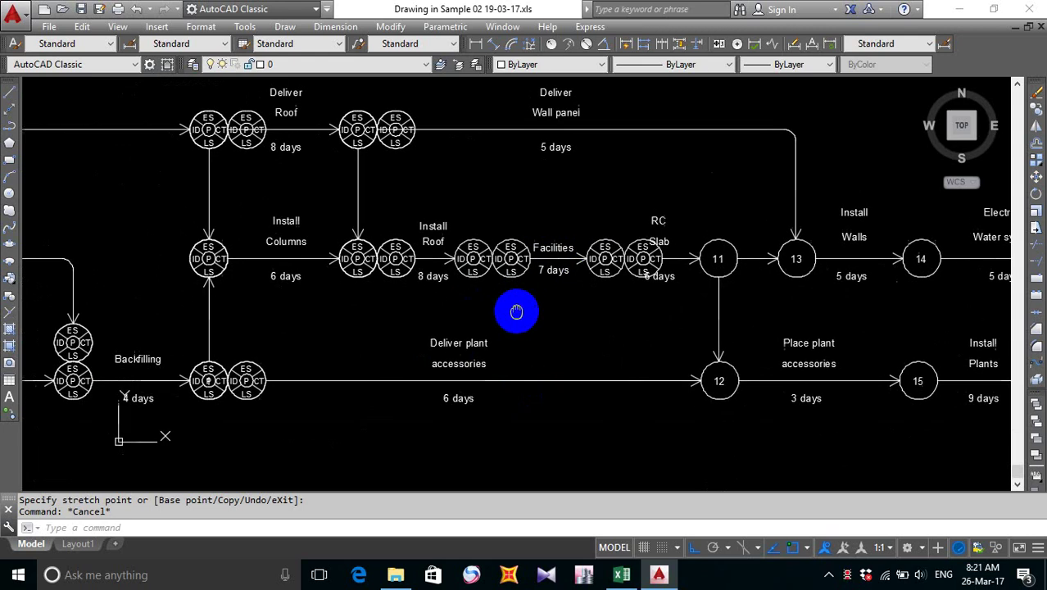
pyautogui.scroll(2, 612, 342)
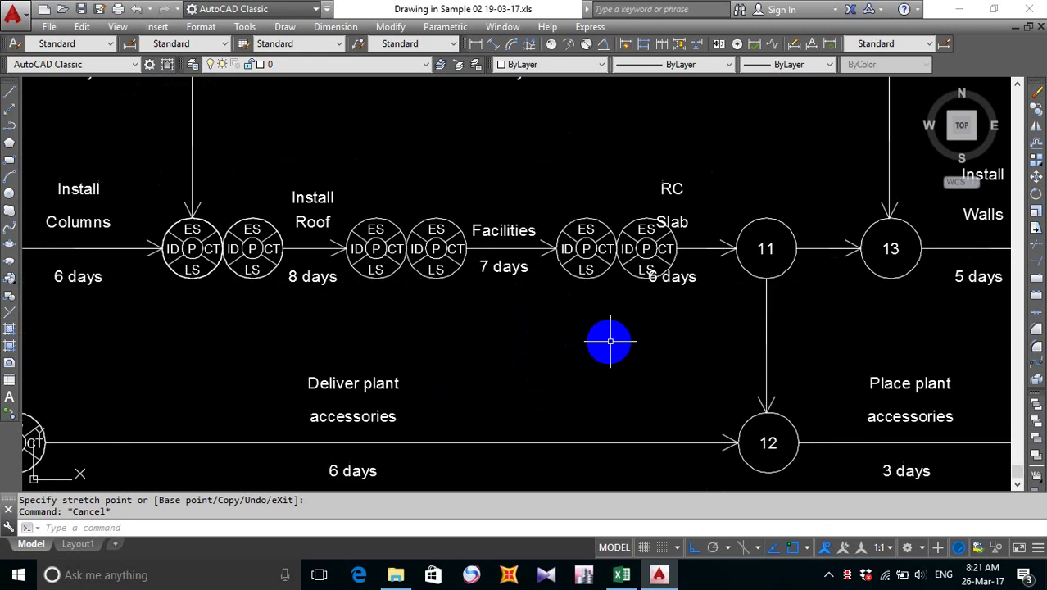
pyautogui.moveTo(654, 311); pyautogui.dragTo(644, 328, button='middle')
pyautogui.write('m')
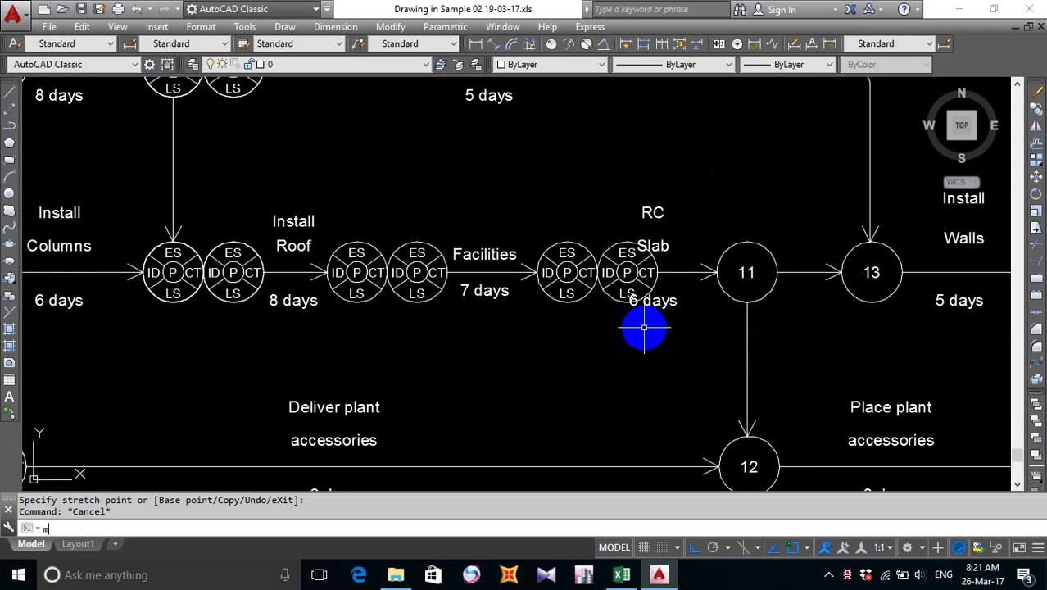
pyautogui.press('Return')
pyautogui.click(660, 213)
pyautogui.click(662, 245)
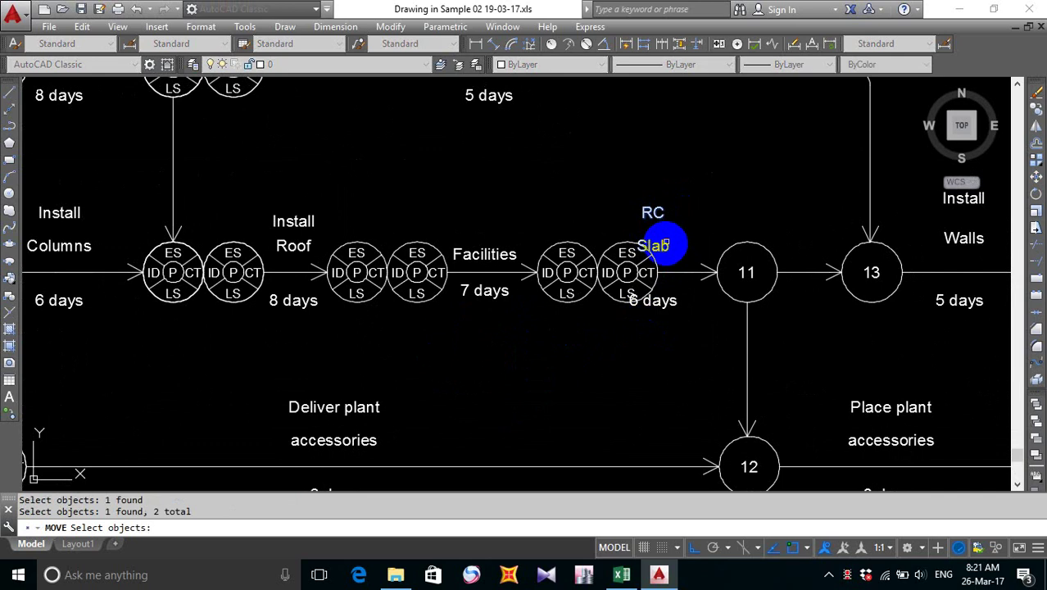
pyautogui.click(660, 300)
pyautogui.press('Return')
pyautogui.click(704, 159)
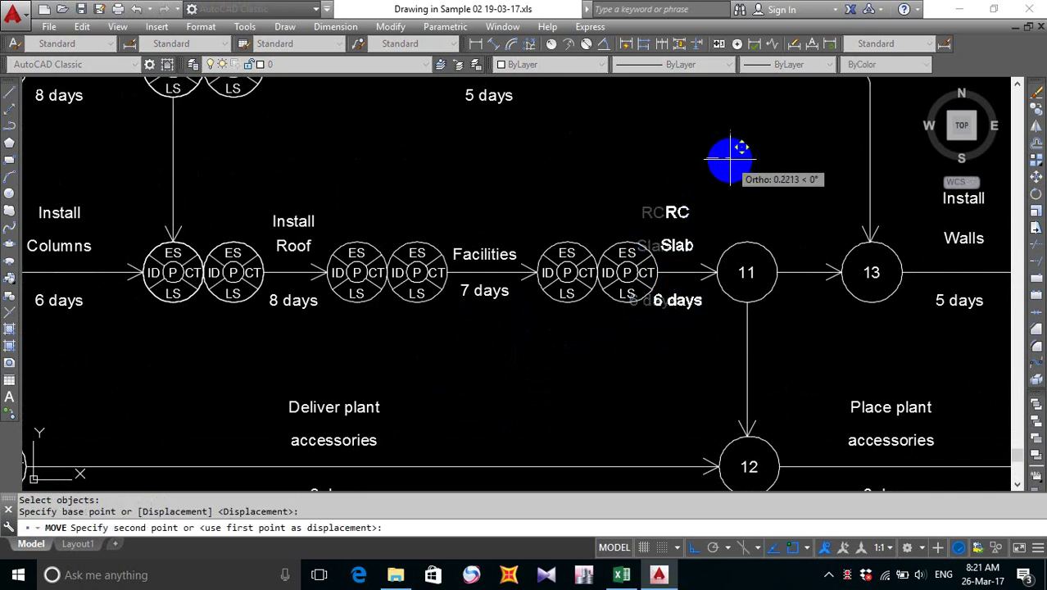
pyautogui.click(731, 158)
pyautogui.moveTo(622, 299); pyautogui.dragTo(612, 306, button='middle')
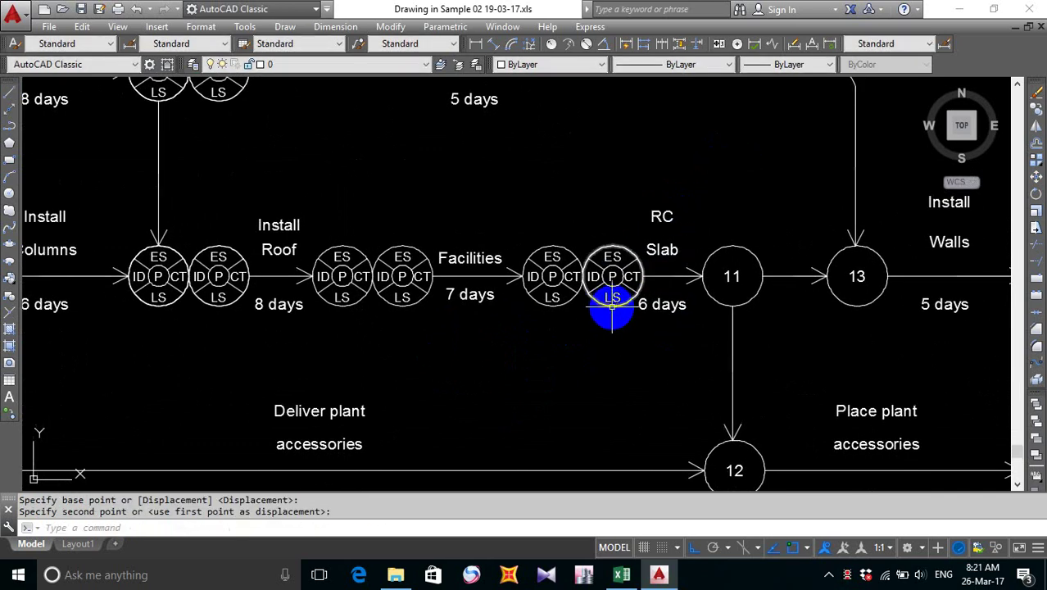
# - Delete the plain circle and the number of node 13
pyautogui.scroll(-4, 612, 306)
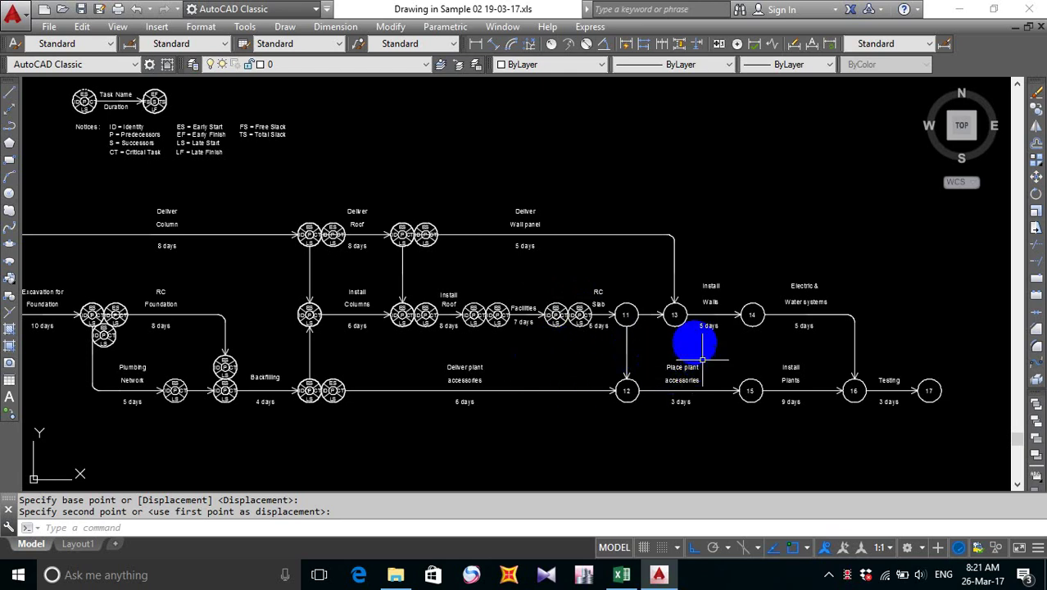
pyautogui.scroll(8, 674, 320)
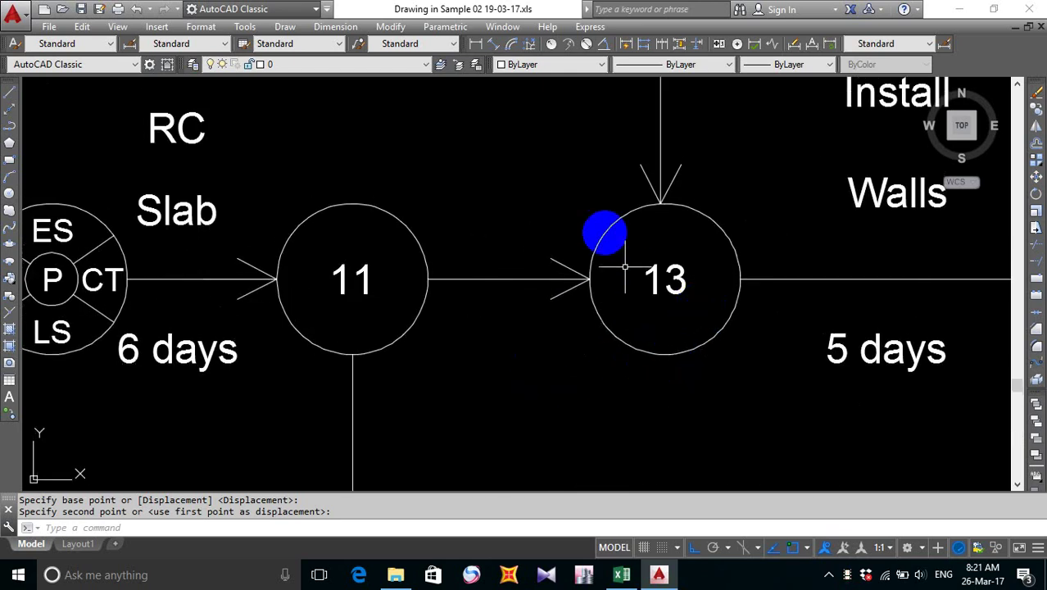
pyautogui.click(596, 214)
pyautogui.click(706, 332)
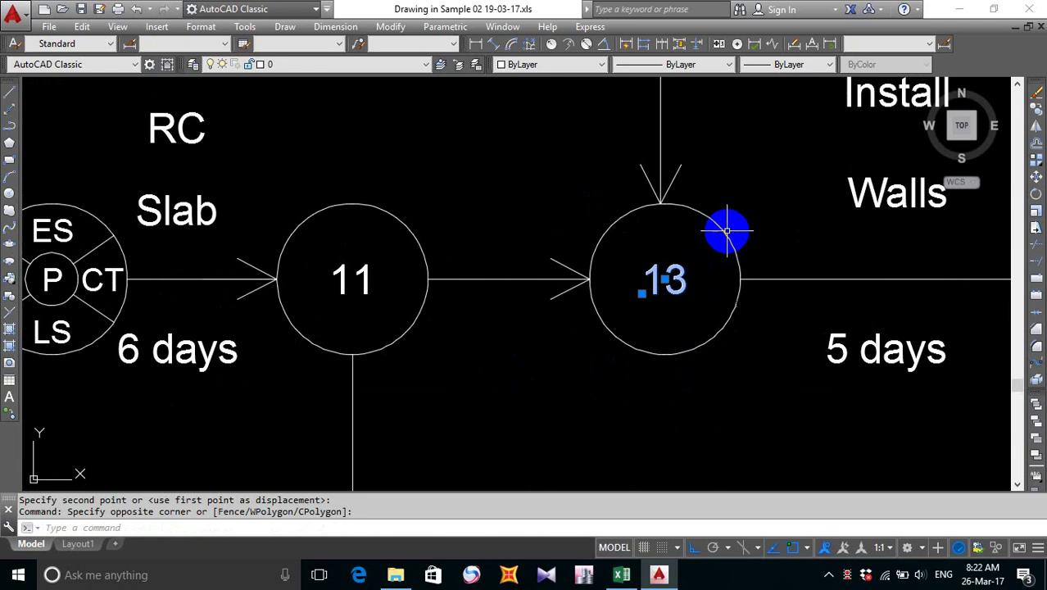
pyautogui.click(725, 231)
pyautogui.press('Delete')
# - Check the connections around node 11 and save the drawing
pyautogui.scroll(-5, 698, 245)
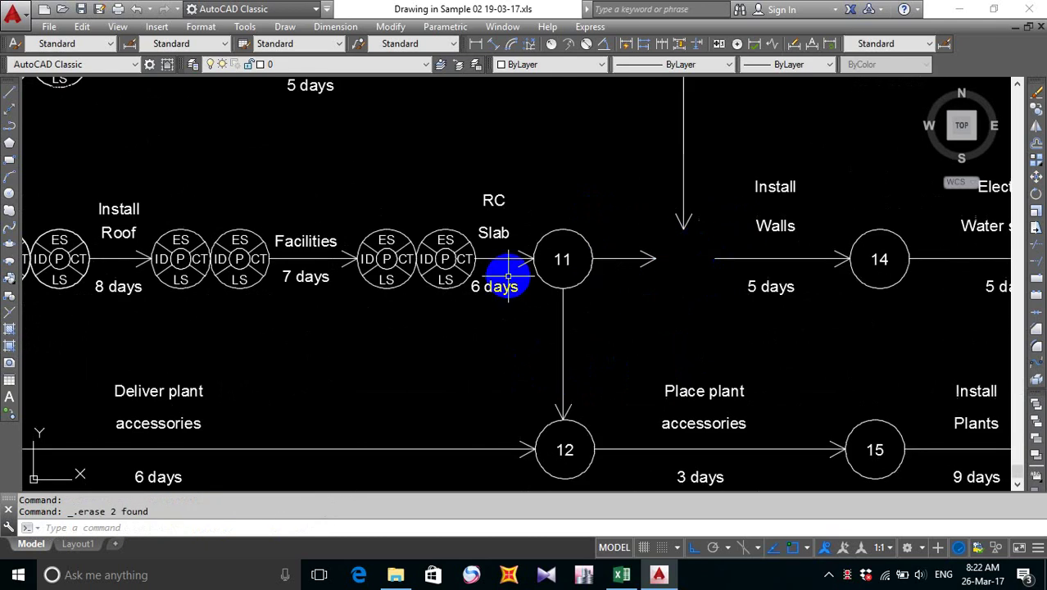
pyautogui.scroll(5, 572, 285)
pyautogui.moveTo(575, 285); pyautogui.dragTo(668, 381, button='middle')
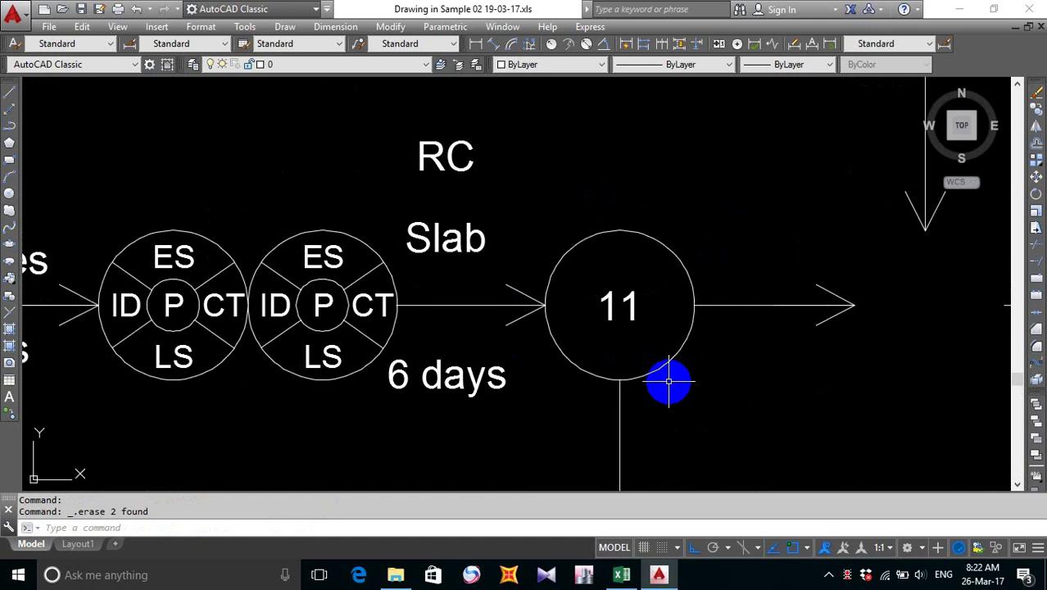
pyautogui.scroll(-4, 669, 381)
pyautogui.moveTo(659, 361)
pyautogui.mouseDown(button='middle')
pyautogui.moveTo(619, 291)
pyautogui.moveTo(596, 278)
pyautogui.moveTo(551, 311)
pyautogui.mouseUp(button='middle')
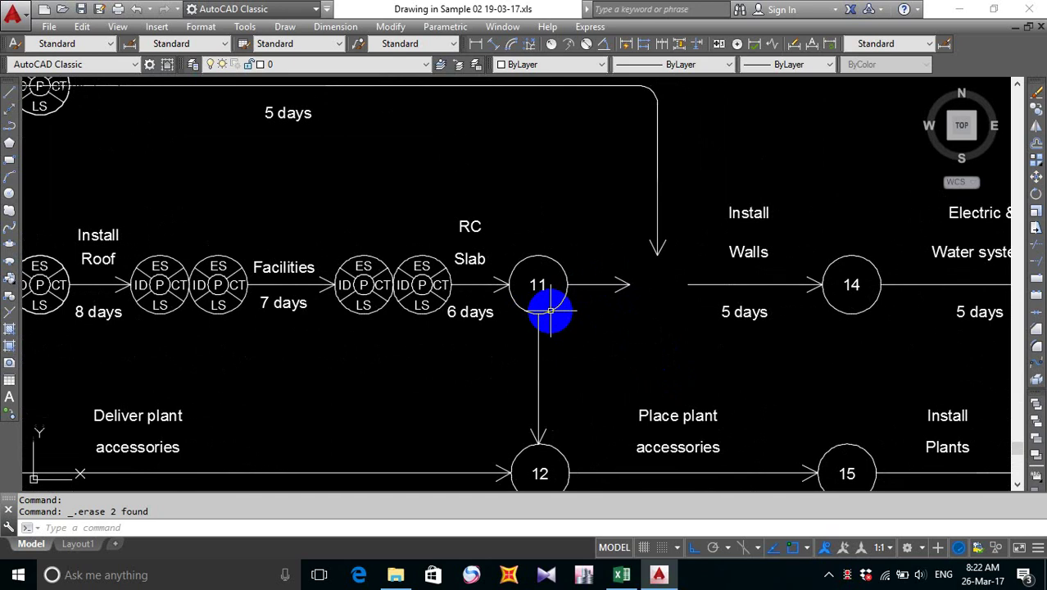
pyautogui.scroll(-2, 551, 311)
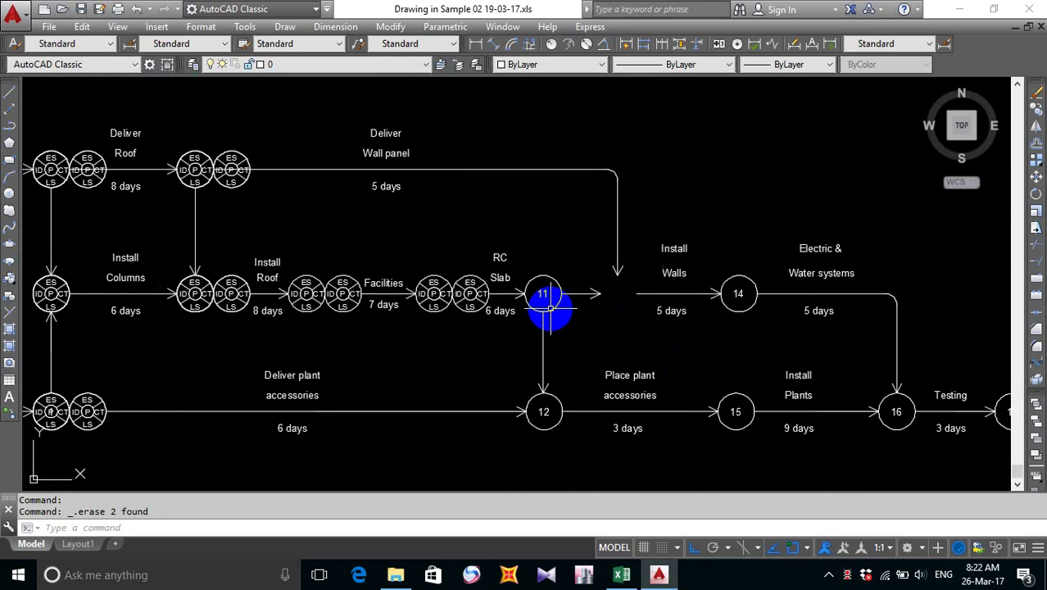
pyautogui.moveTo(545, 297); pyautogui.dragTo(565, 293, button='middle')
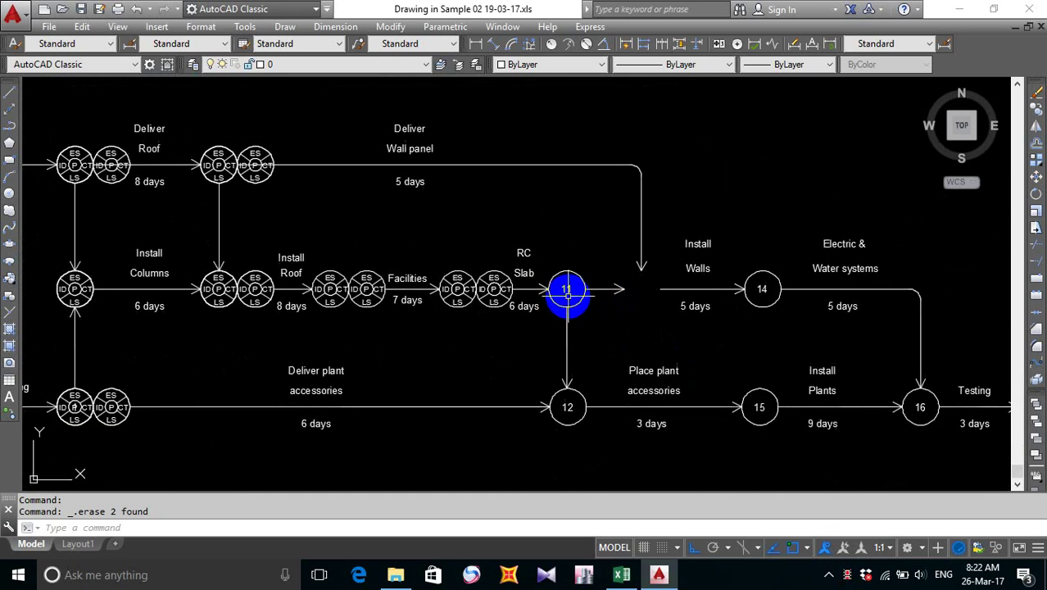
pyautogui.moveTo(426, 339); pyautogui.dragTo(420, 343, button='middle')
pyautogui.click(81, 9)
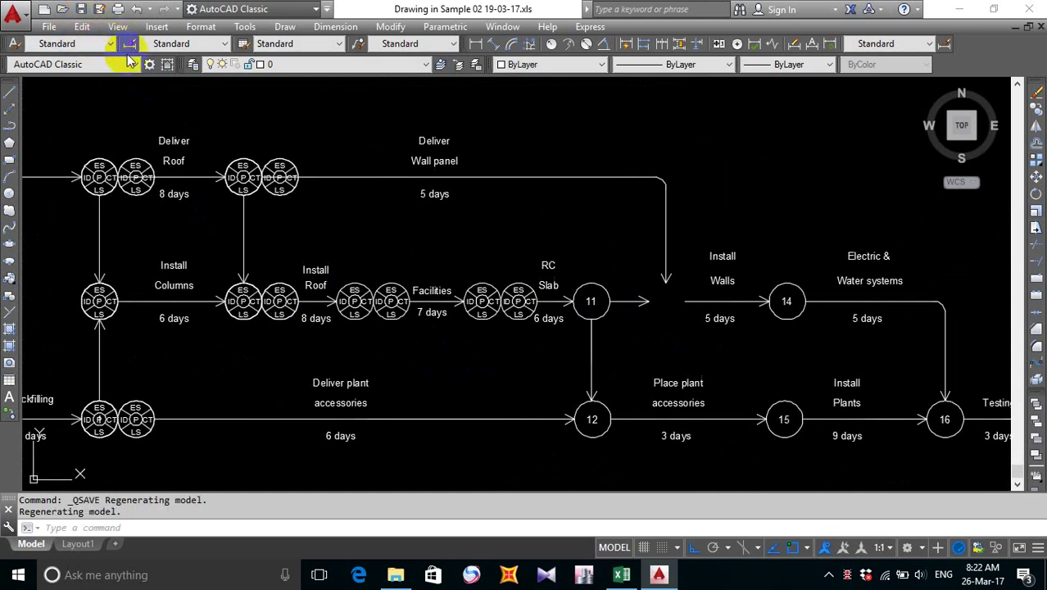
# - Switch to Excel, review the task IDs, names and durations in the section 2 task table, and return to the AutoCAD drawing
pyautogui.click(621, 576)
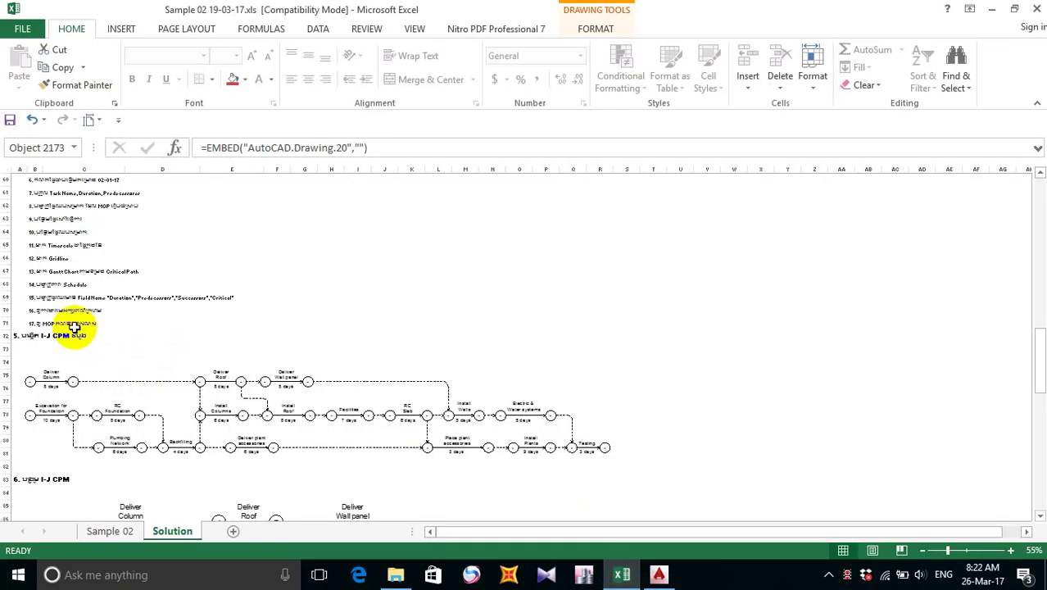
pyautogui.keyDown('ctrl'); pyautogui.scroll(2, 82, 323); pyautogui.keyUp('ctrl')
pyautogui.scroll(9, 74, 326)
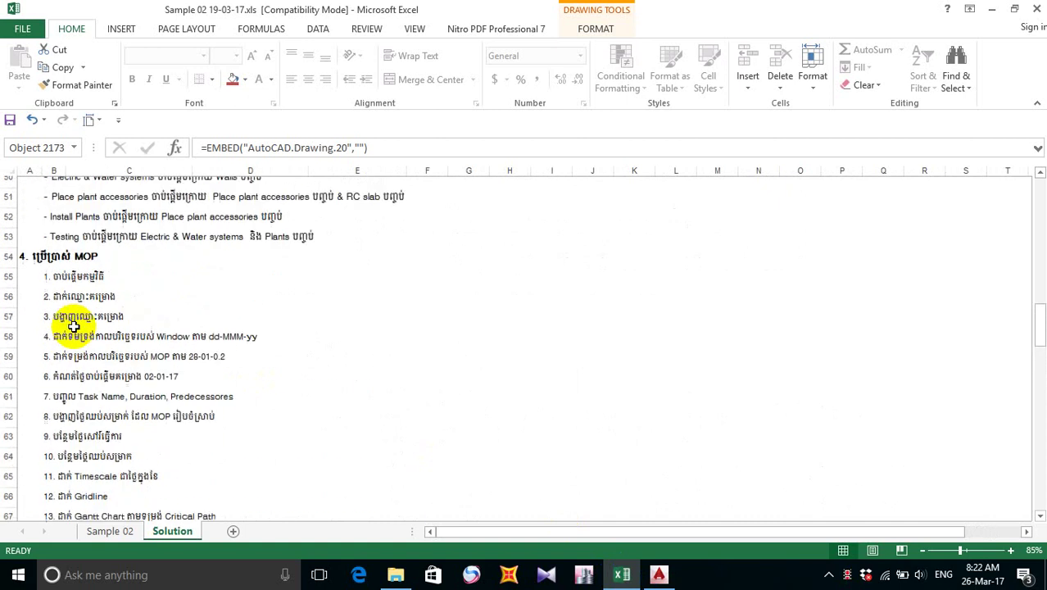
pyautogui.scroll(8, 74, 325)
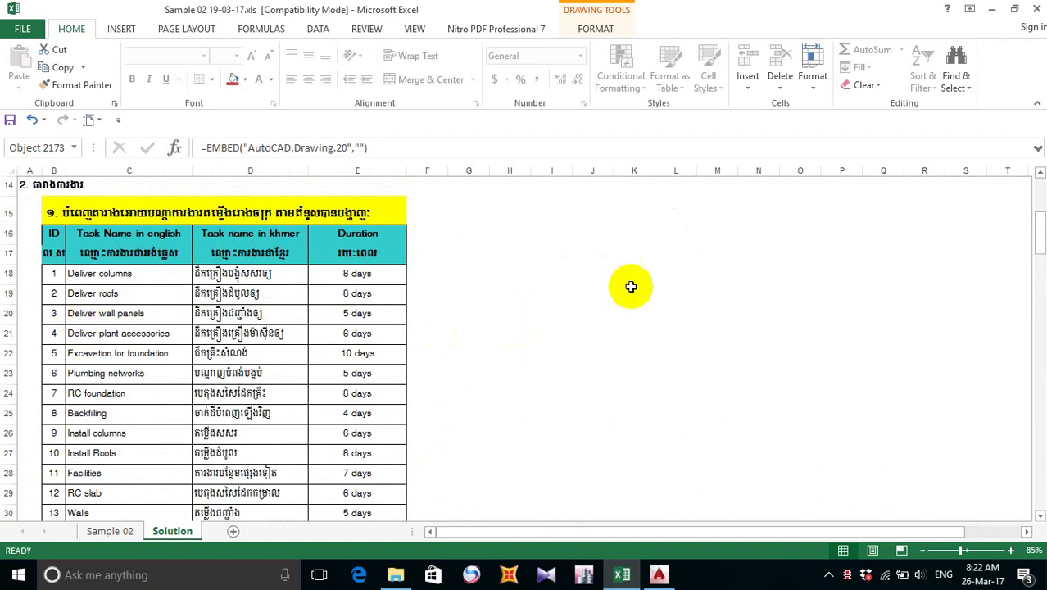
pyautogui.click(660, 575)
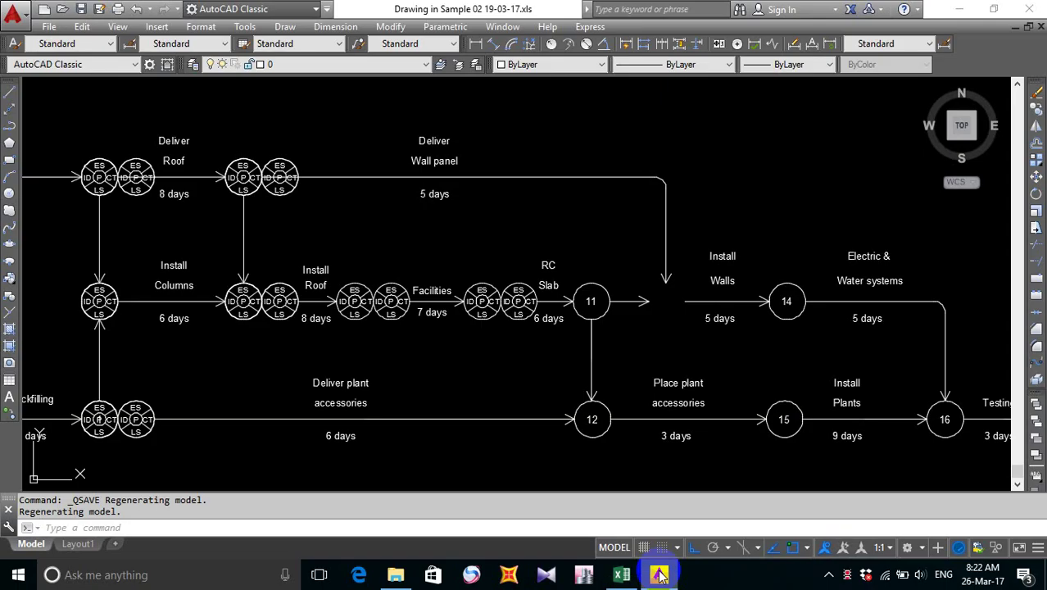
pyautogui.click(622, 575)
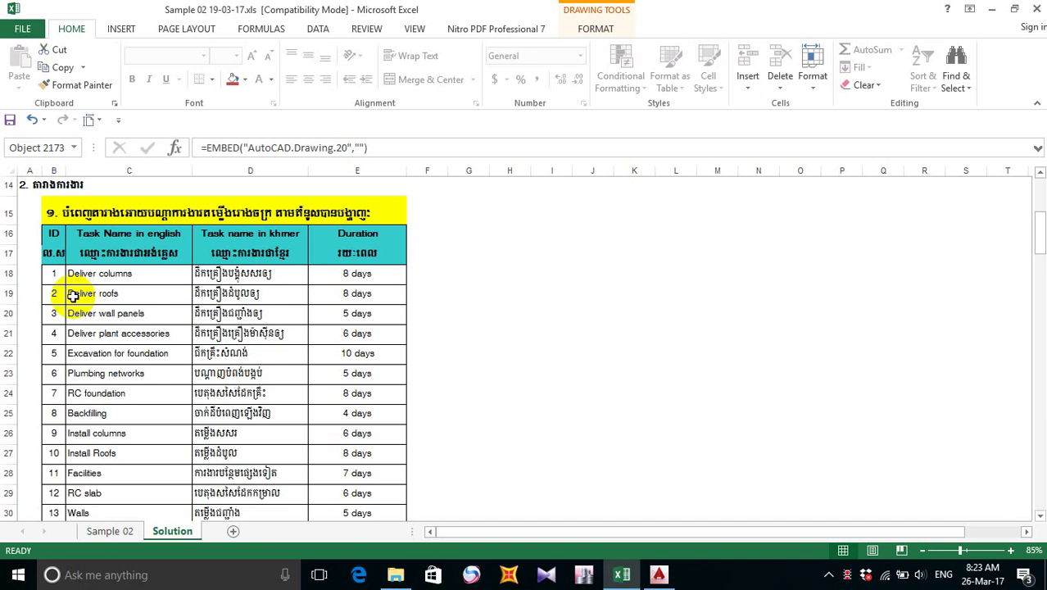
pyautogui.click(500, 318)
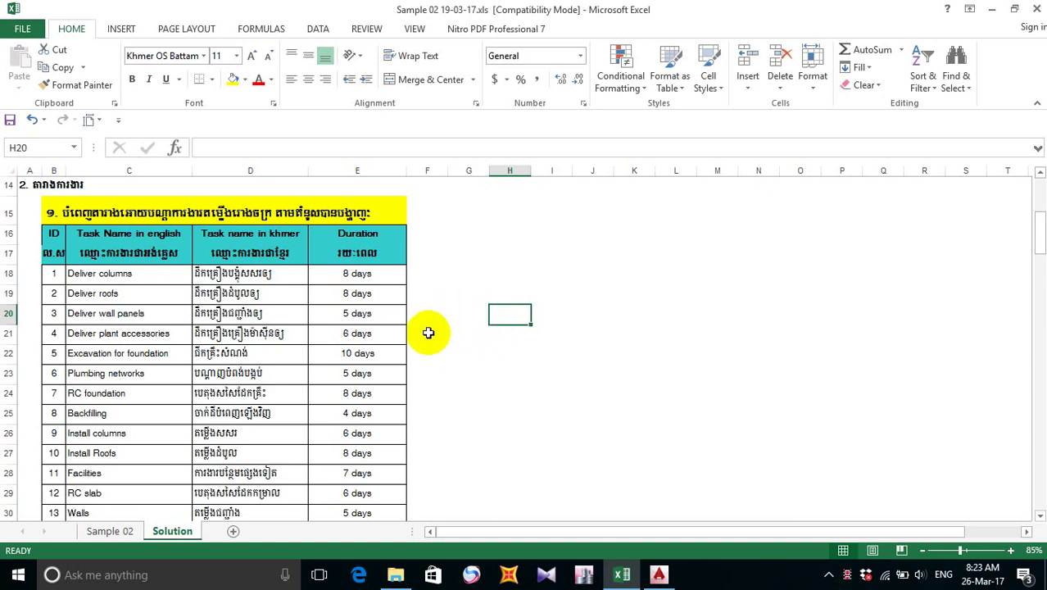
pyautogui.click(617, 374)
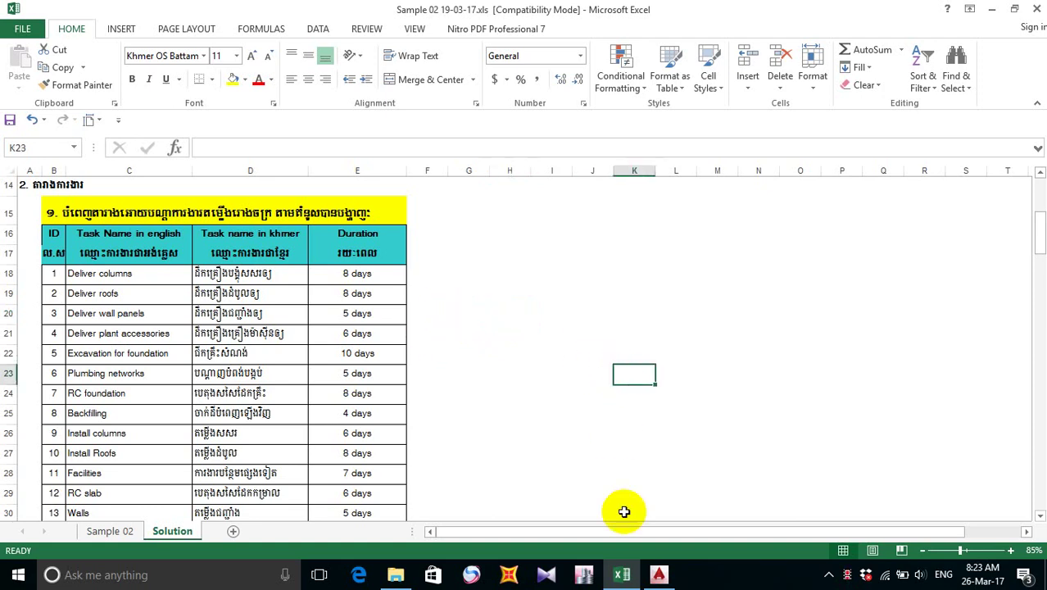
pyautogui.click(659, 573)
pyautogui.moveTo(660, 576)
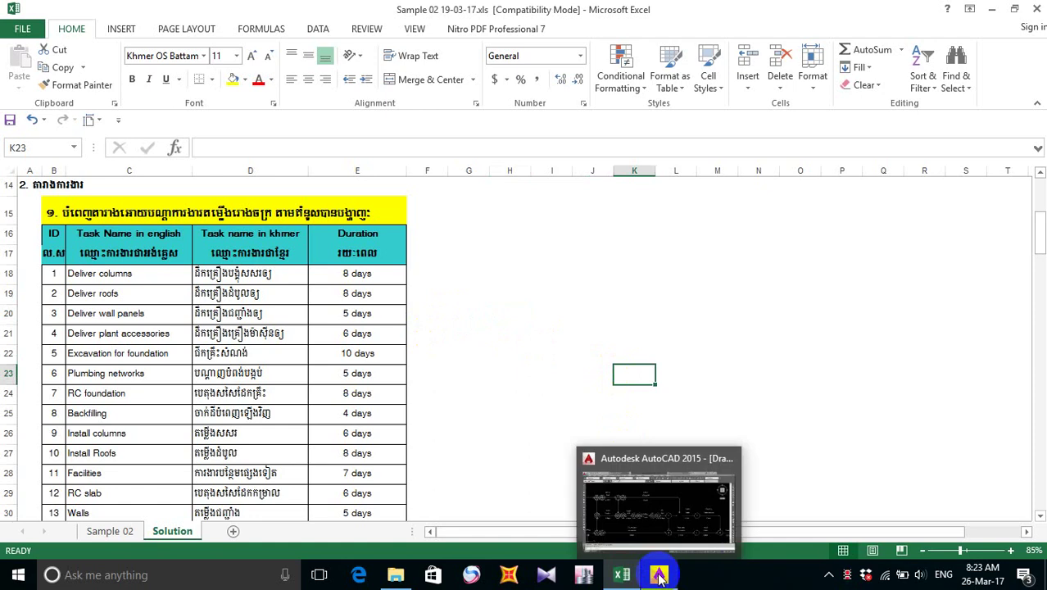
pyautogui.click(636, 510)
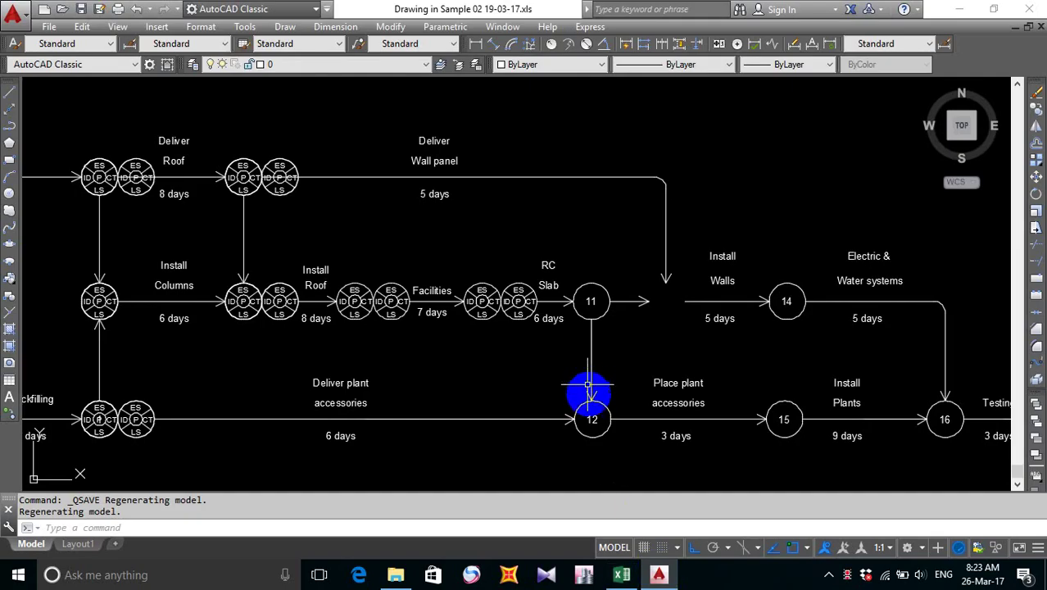
# - Examine the network diagram and its legend, from the symbol notices through to the RC Slab and Install Walls tasks
pyautogui.moveTo(585, 389)
pyautogui.mouseDown(button='middle')
pyautogui.moveTo(608, 356)
pyautogui.moveTo(433, 356)
pyautogui.moveTo(519, 280)
pyautogui.mouseUp(button='middle')
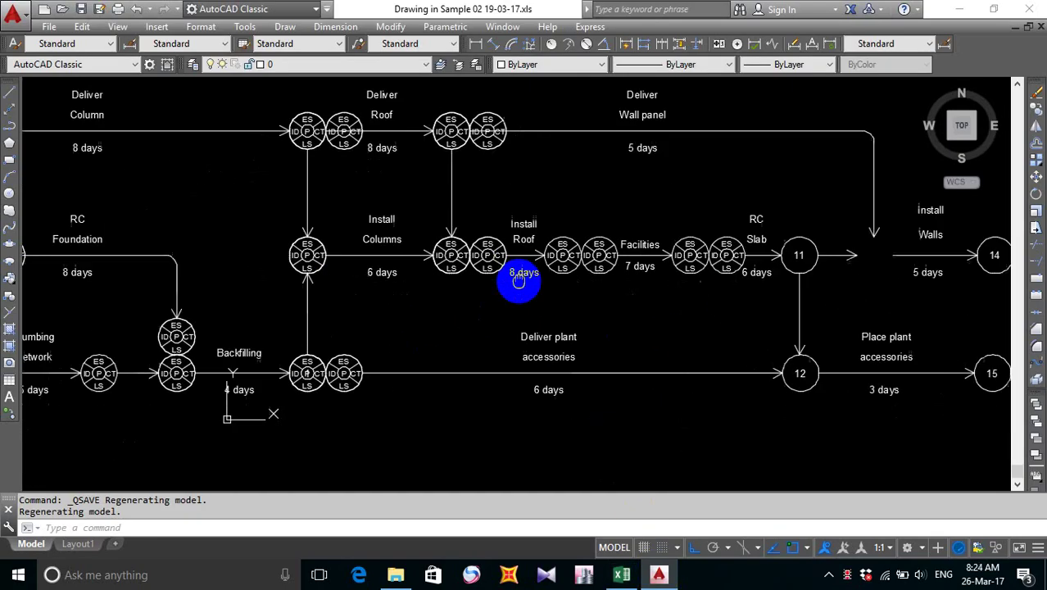
pyautogui.scroll(-2, 519, 280)
pyautogui.scroll(-2, 519, 280)
pyautogui.scroll(2, 351, 176)
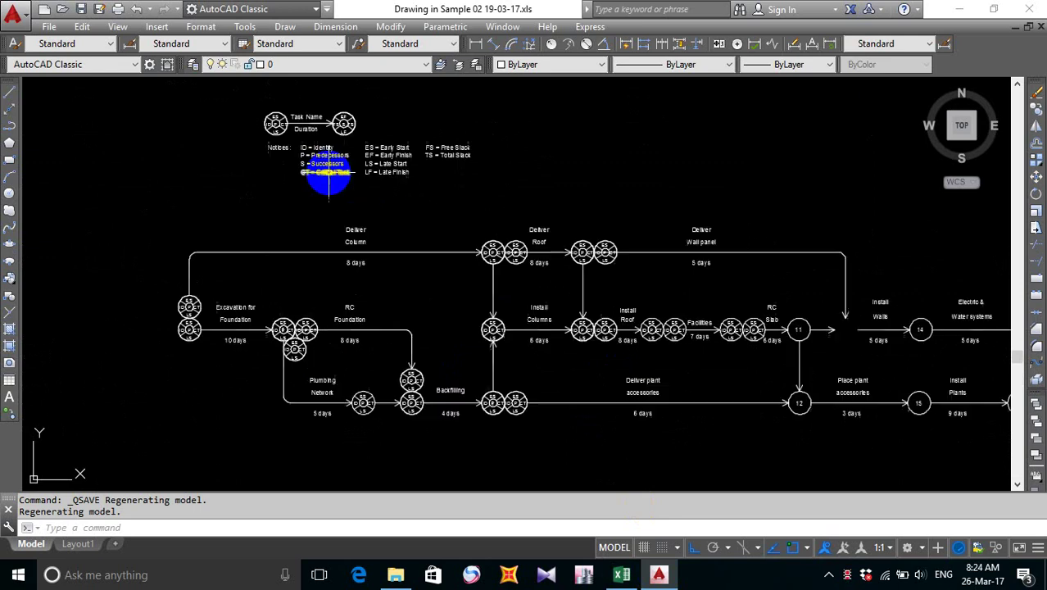
pyautogui.scroll(4, 352, 175)
pyautogui.moveTo(501, 322)
pyautogui.mouseDown(button='middle')
pyautogui.moveTo(344, 205)
pyautogui.moveTo(360, 238)
pyautogui.mouseUp(button='middle')
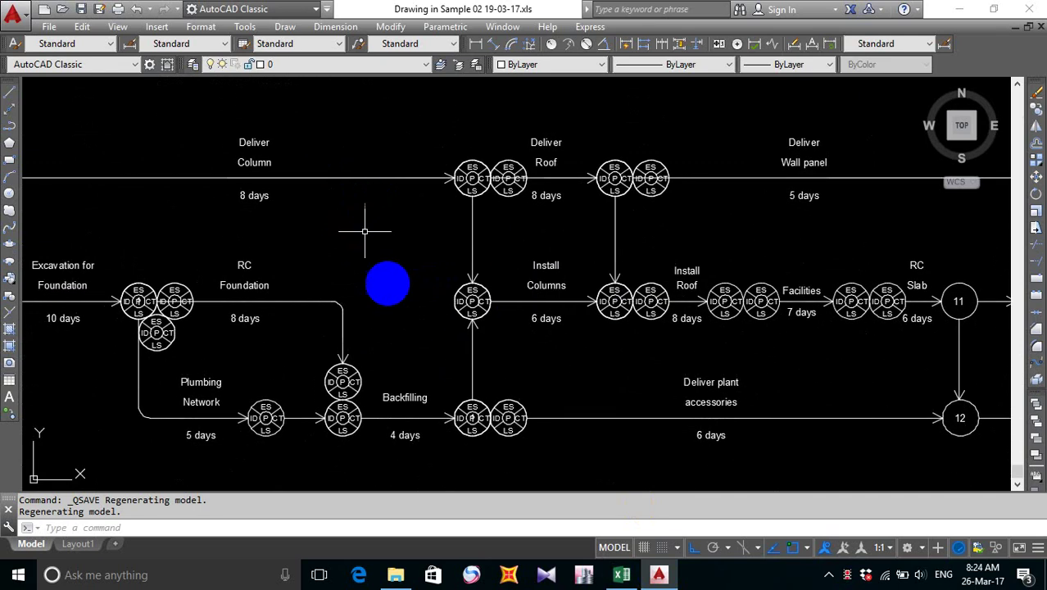
pyautogui.scroll(-5, 404, 267)
pyautogui.scroll(5, 544, 286)
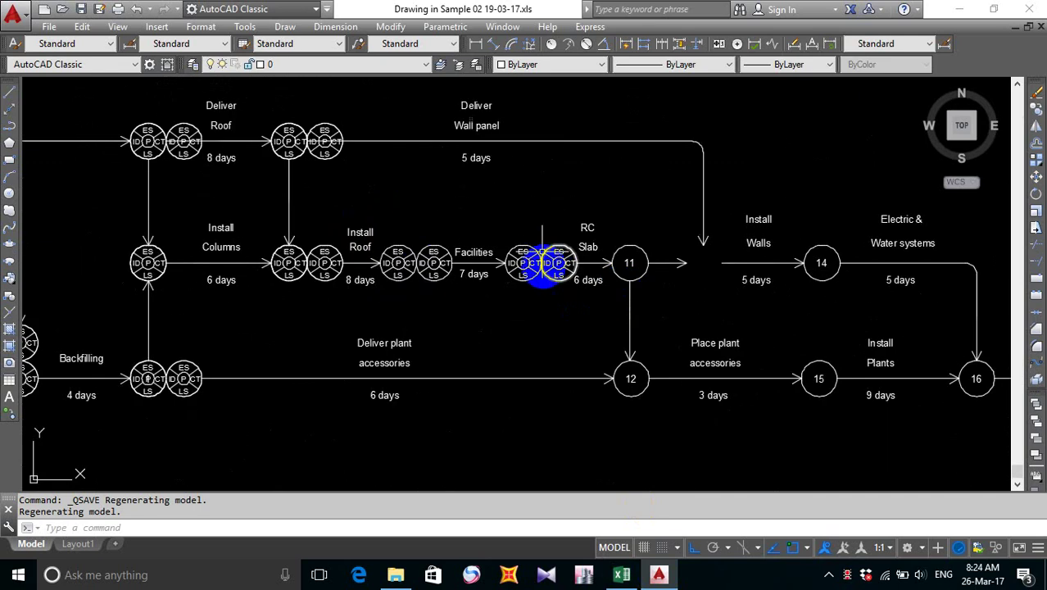
pyautogui.write('co')
pyautogui.press('Return')
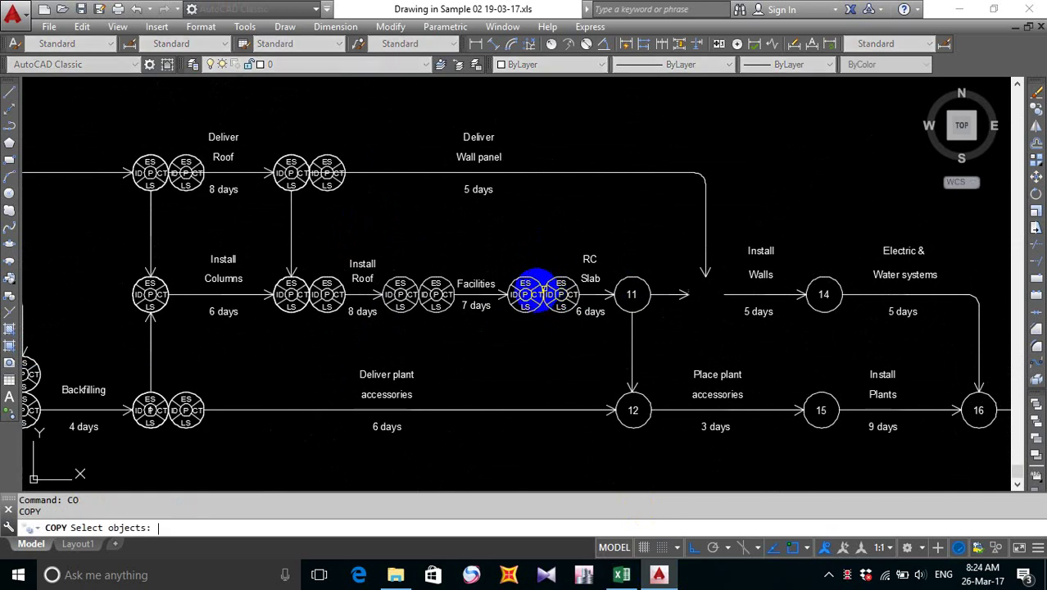
pyautogui.scroll(-3, 533, 275)
pyautogui.moveTo(411, 288); pyautogui.dragTo(468, 292, button='middle')
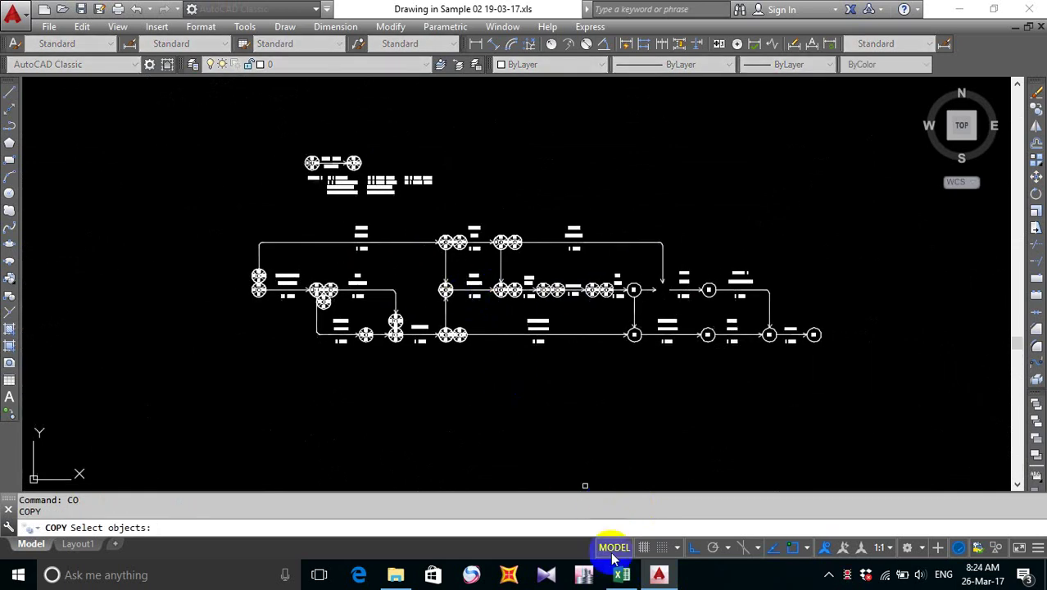
# - Switch to Excel to check the ID numbers against the task names, and switch back to AutoCAD
pyautogui.click(621, 576)
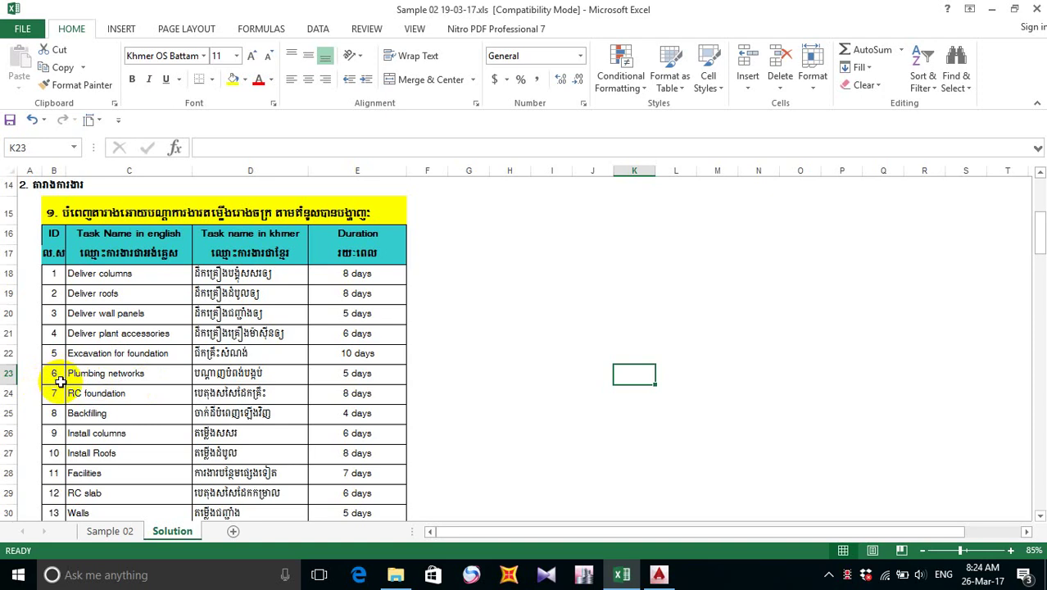
pyautogui.click(482, 335)
pyautogui.click(551, 278)
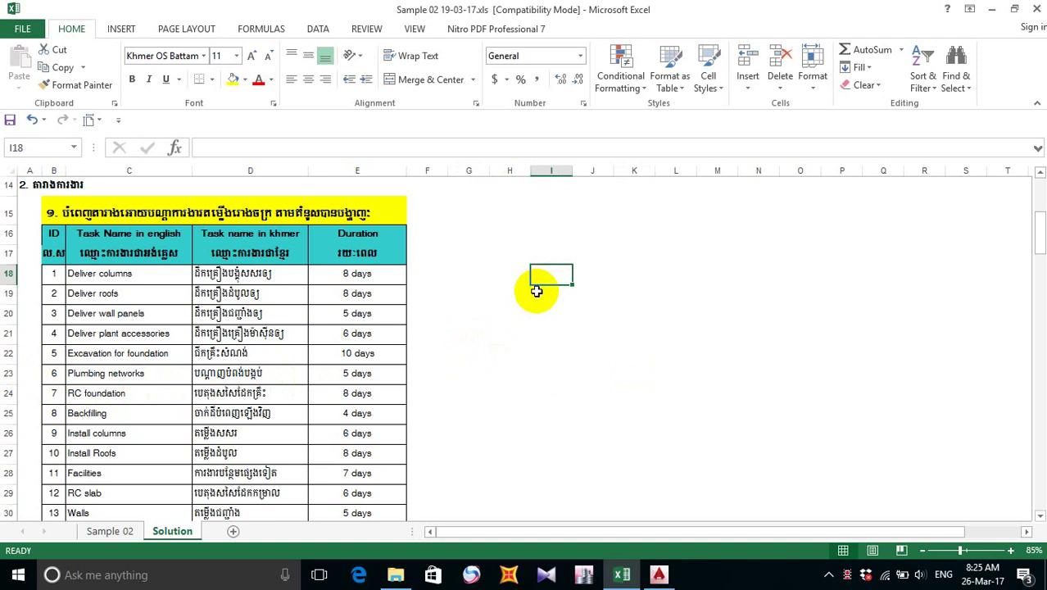
pyautogui.click(474, 359)
pyautogui.click(659, 574)
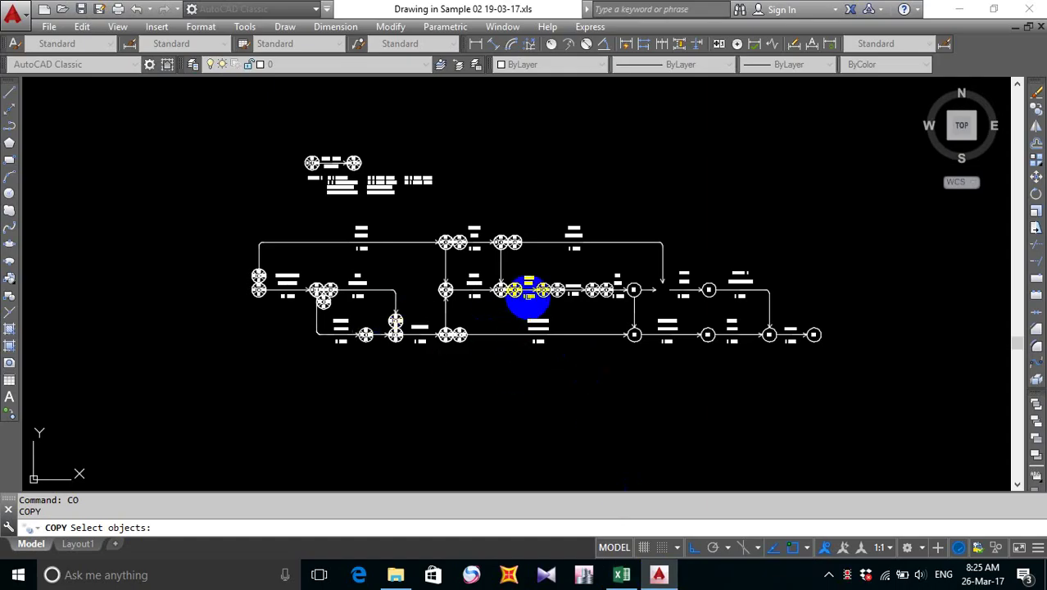
# - Cancel the pending copy and inspect the ID, ES, LS, P and CT fields of the symbol pair between Facilities and RC Slab
pyautogui.scroll(8, 528, 291)
pyautogui.press('Escape')
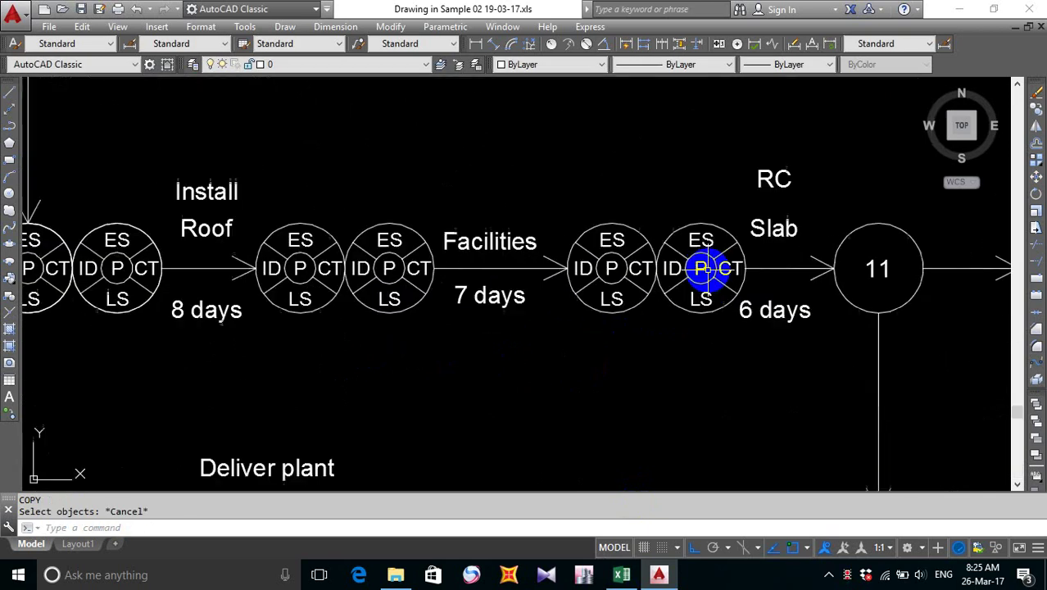
pyautogui.scroll(4, 702, 268)
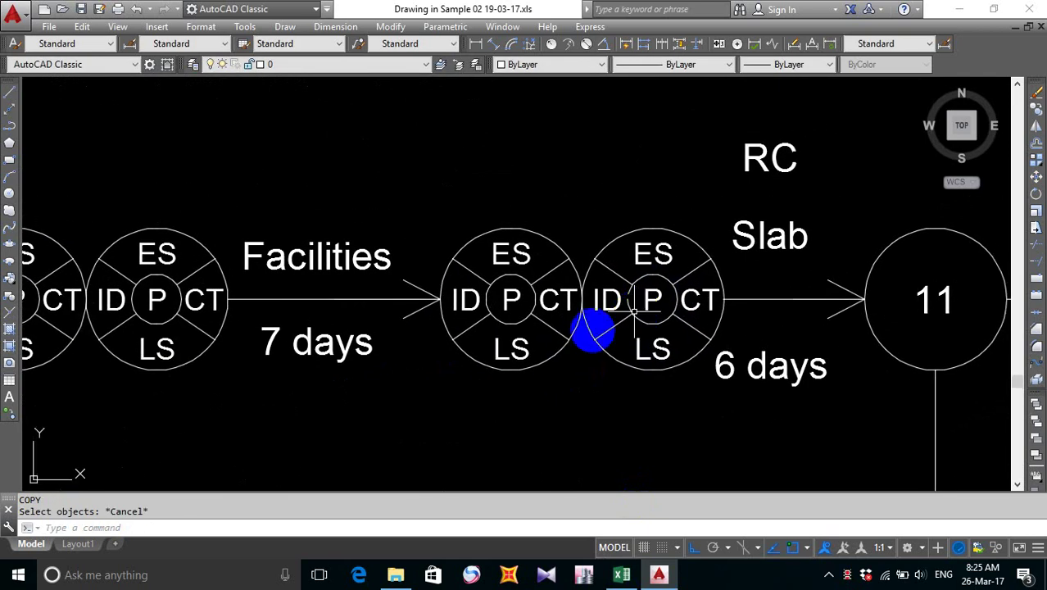
pyautogui.scroll(5, 634, 312)
pyautogui.scroll(-5, 634, 311)
pyautogui.moveTo(536, 392); pyautogui.dragTo(525, 367, button='middle')
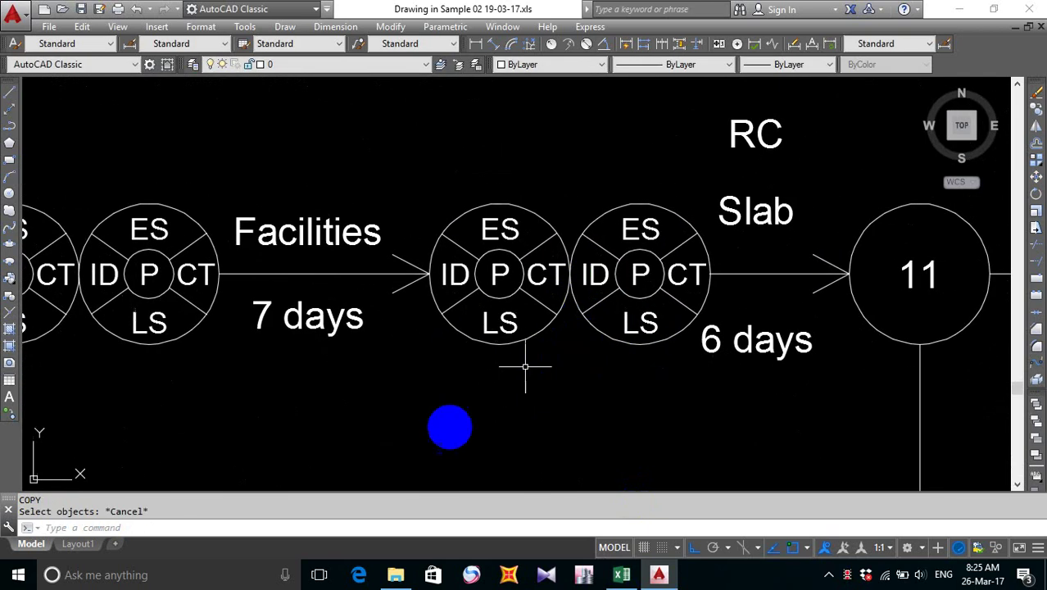
# - Check the Facilities and RC slab entries in the Excel task table and go back to the AutoCAD drawing
pyautogui.click(621, 574)
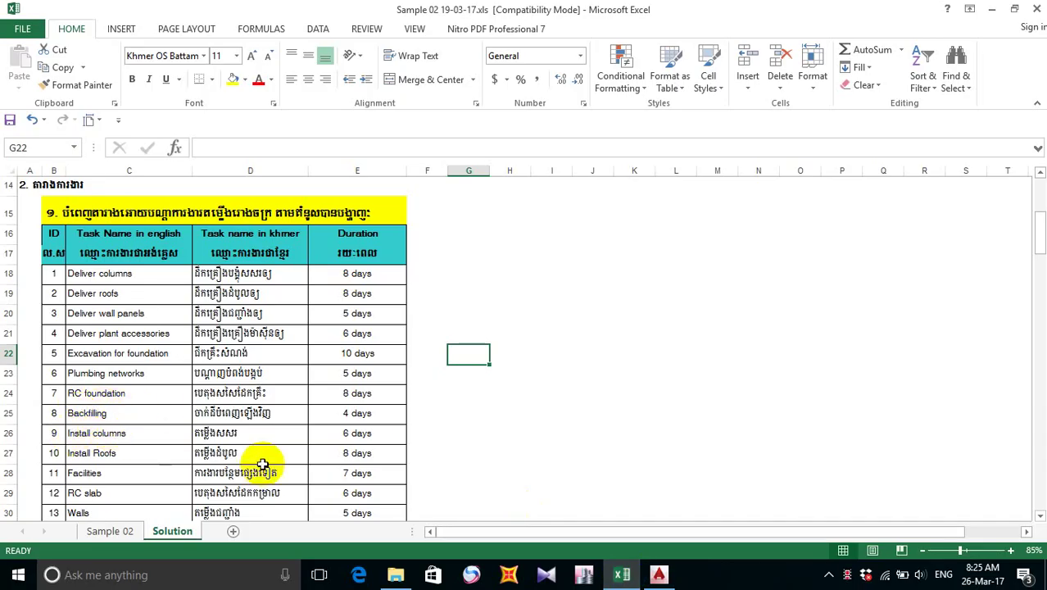
pyautogui.click(561, 355)
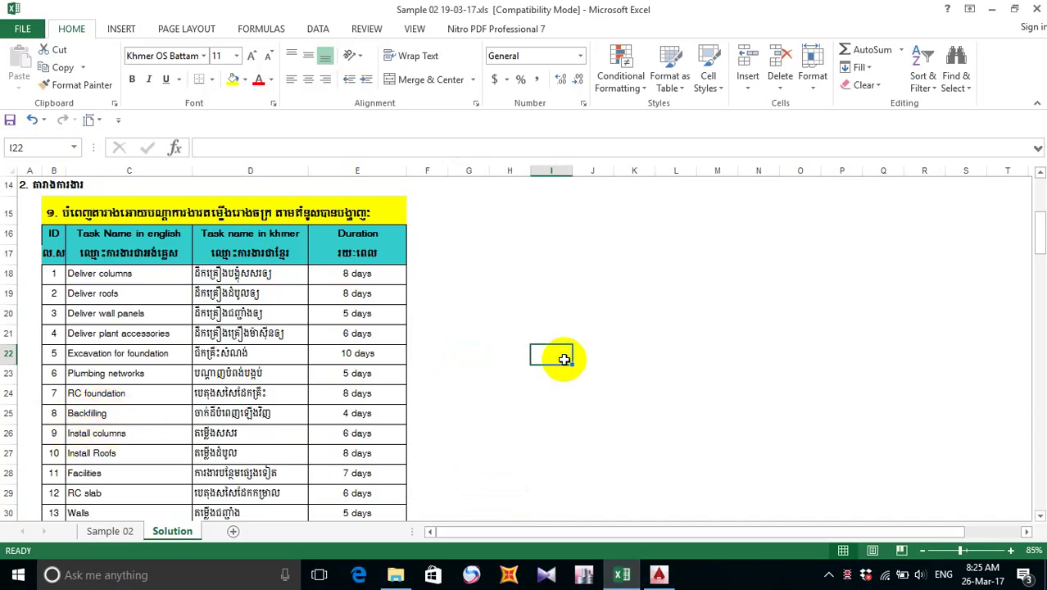
pyautogui.click(473, 300)
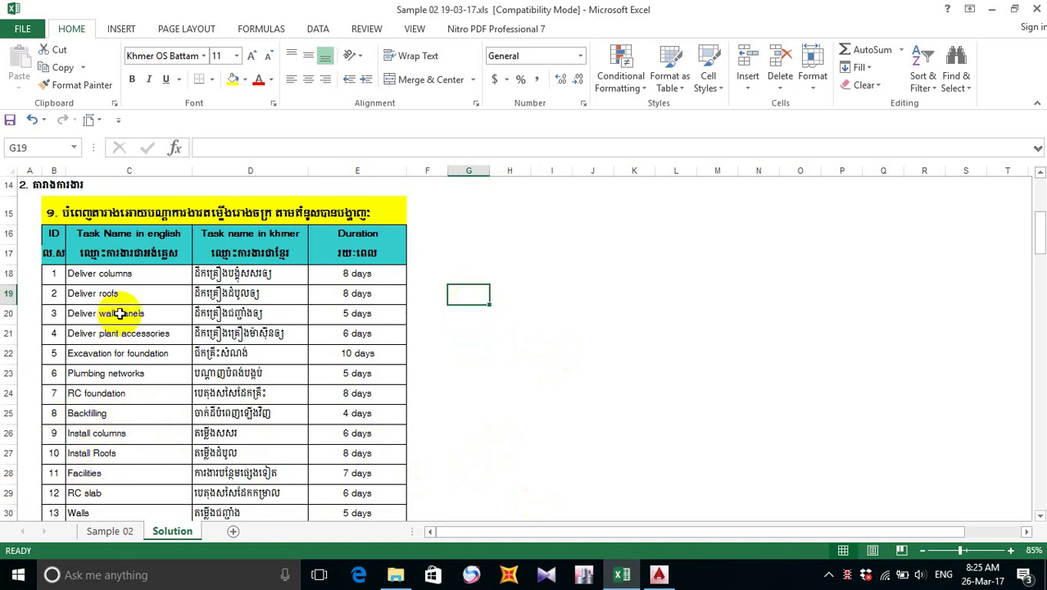
pyautogui.click(549, 335)
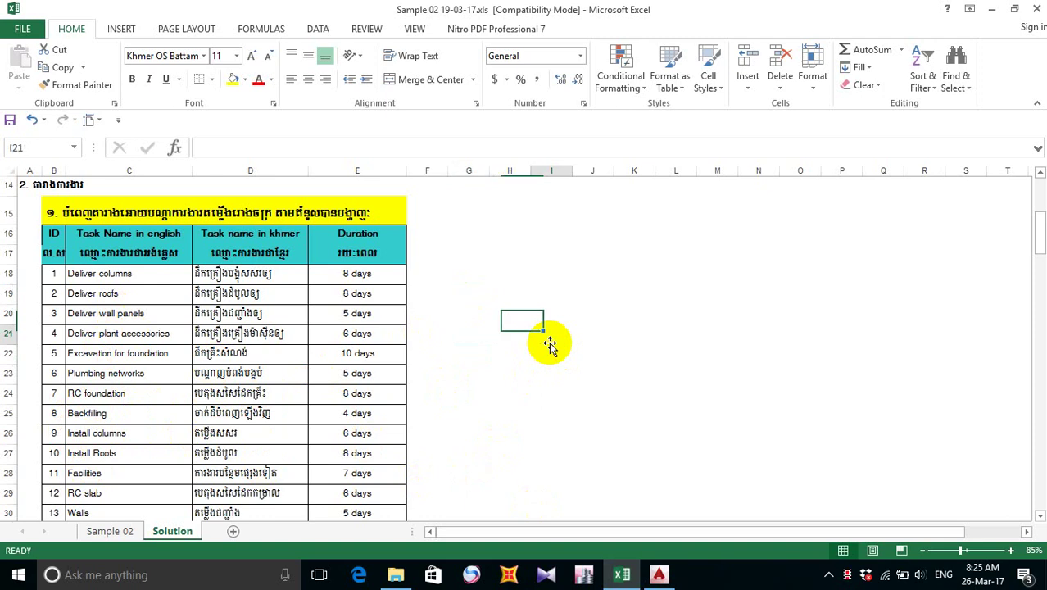
pyautogui.click(660, 576)
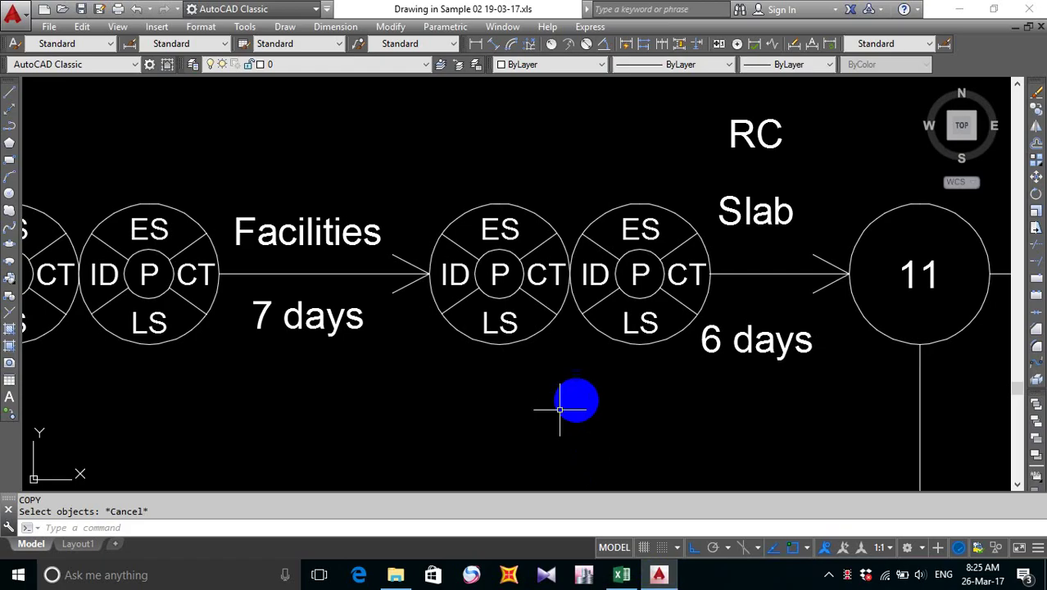
# - Start a copy of the two side-by-side symbols between Facilities and RC Slab, selecting both complete symbols
pyautogui.scroll(-3, 602, 391)
pyautogui.moveTo(602, 390); pyautogui.dragTo(577, 342, button='middle')
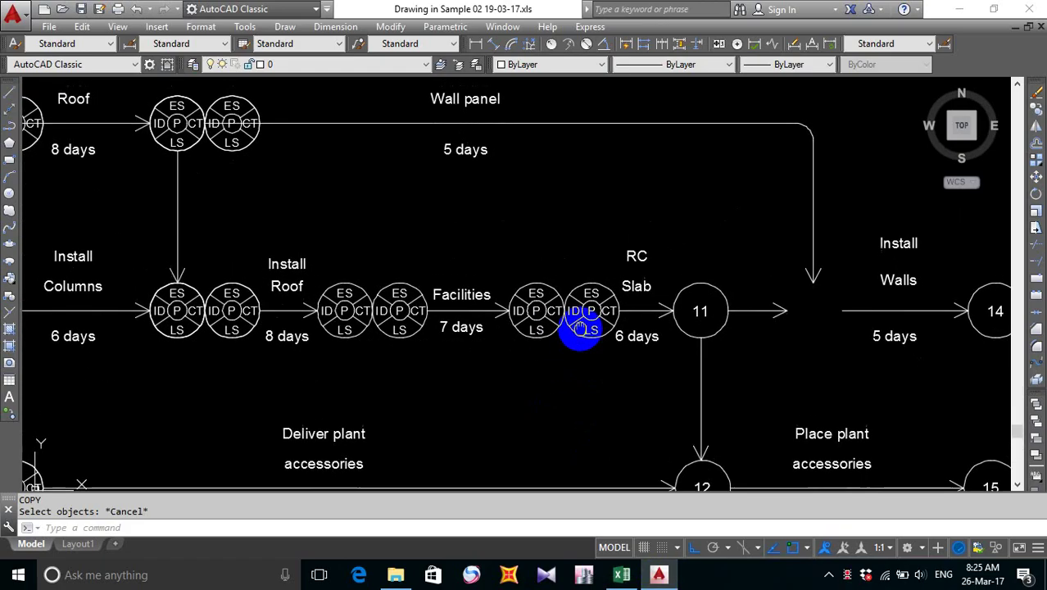
pyautogui.write('co')
pyautogui.press('Return')
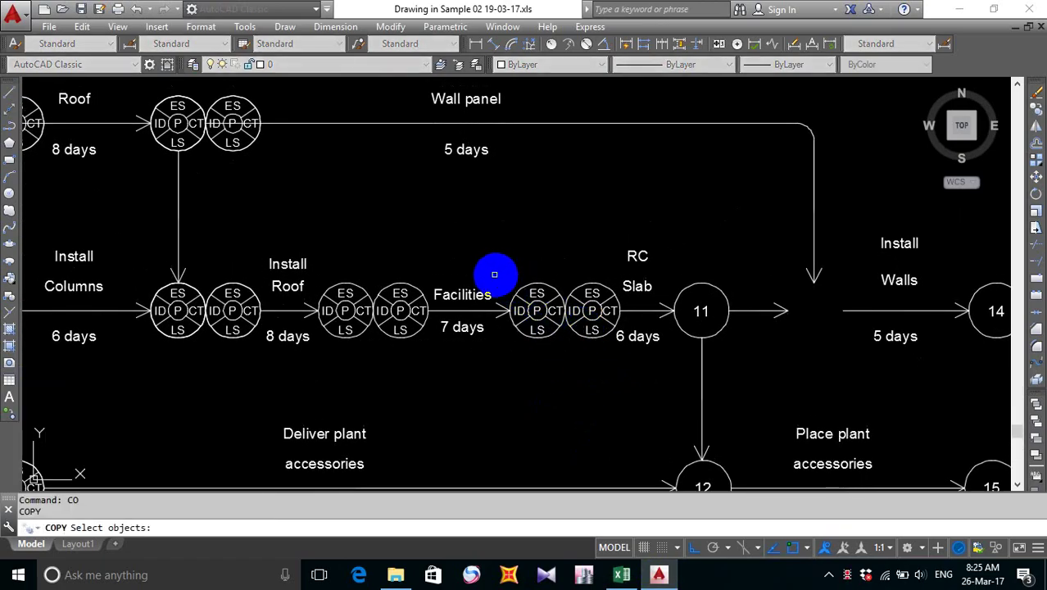
pyautogui.click(504, 279)
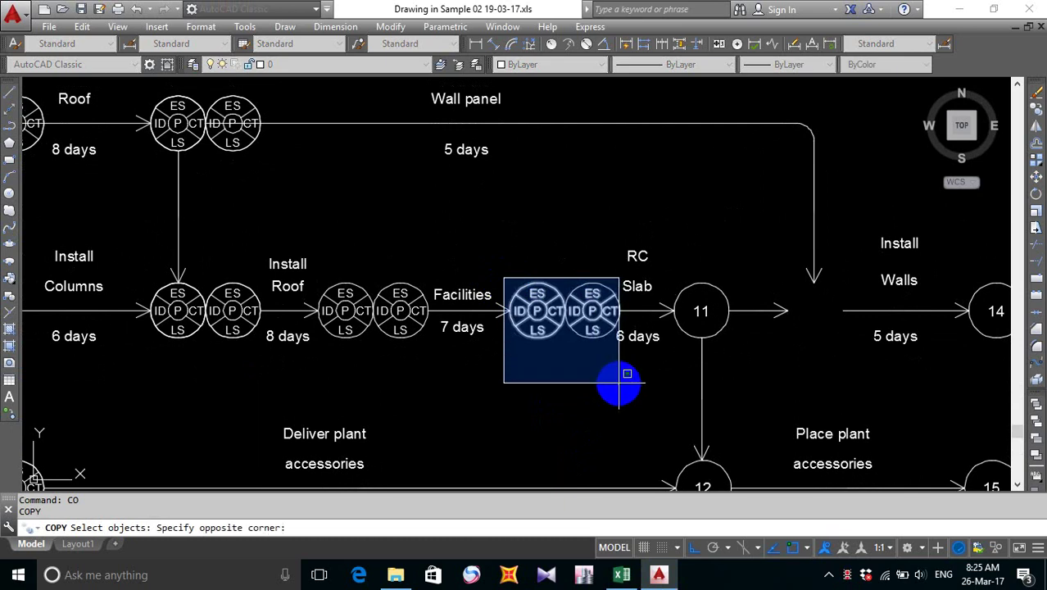
pyautogui.click(624, 380)
pyautogui.click(623, 327)
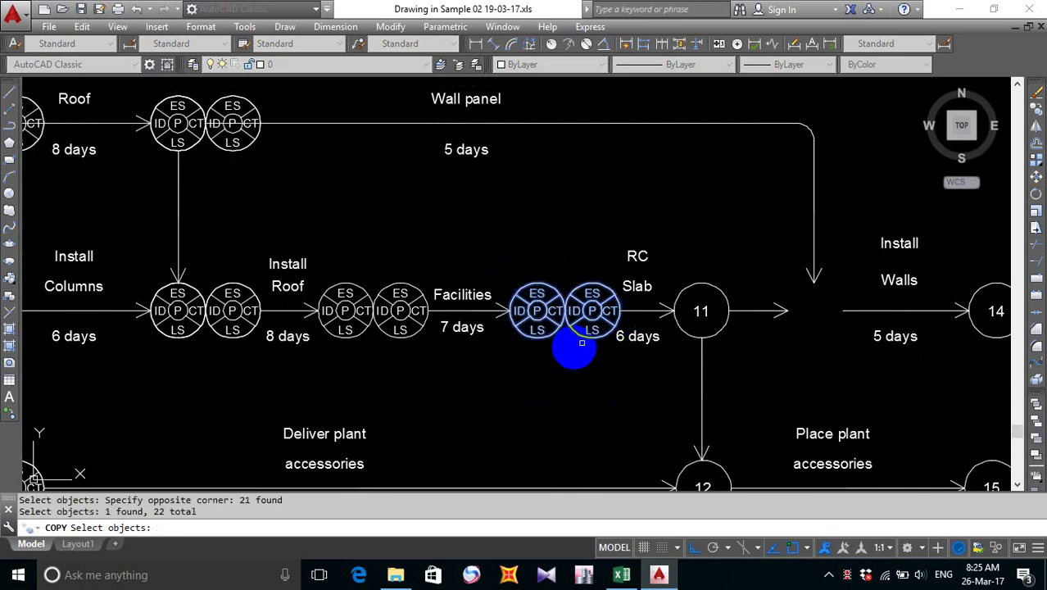
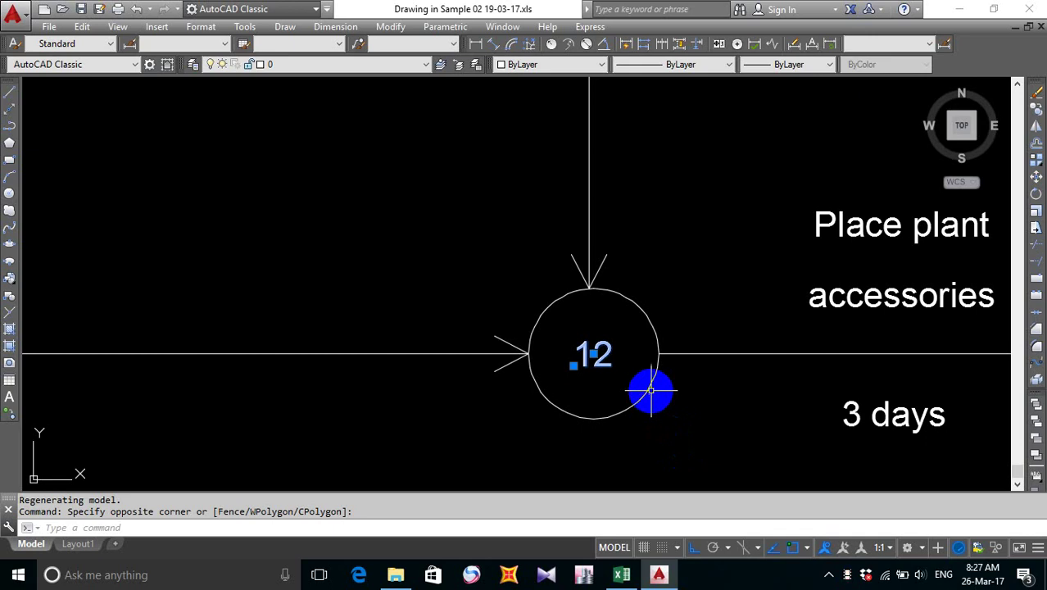
# - Delete the plain circle and the number of node 12
pyautogui.click(648, 389)
pyautogui.press('Delete')
pyautogui.scroll(-5, 647, 390)
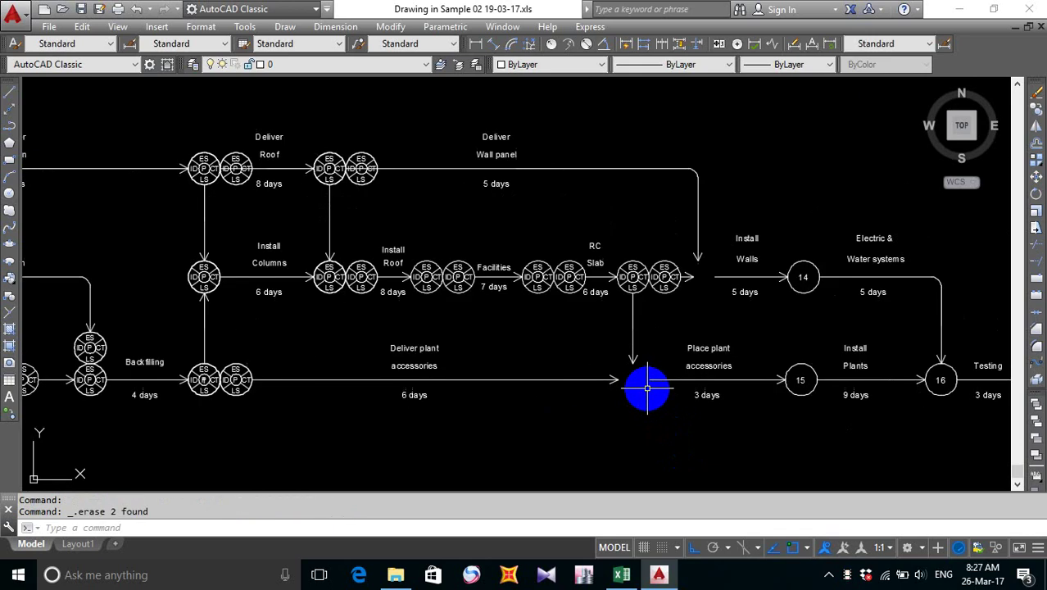
# - Copy the symbol pair after Backfilling from its incoming arrow tip to the tip of the Deliver plant accessories arrow
pyautogui.moveTo(405, 344); pyautogui.dragTo(503, 342, button='middle')
pyautogui.scroll(-2, 574, 327)
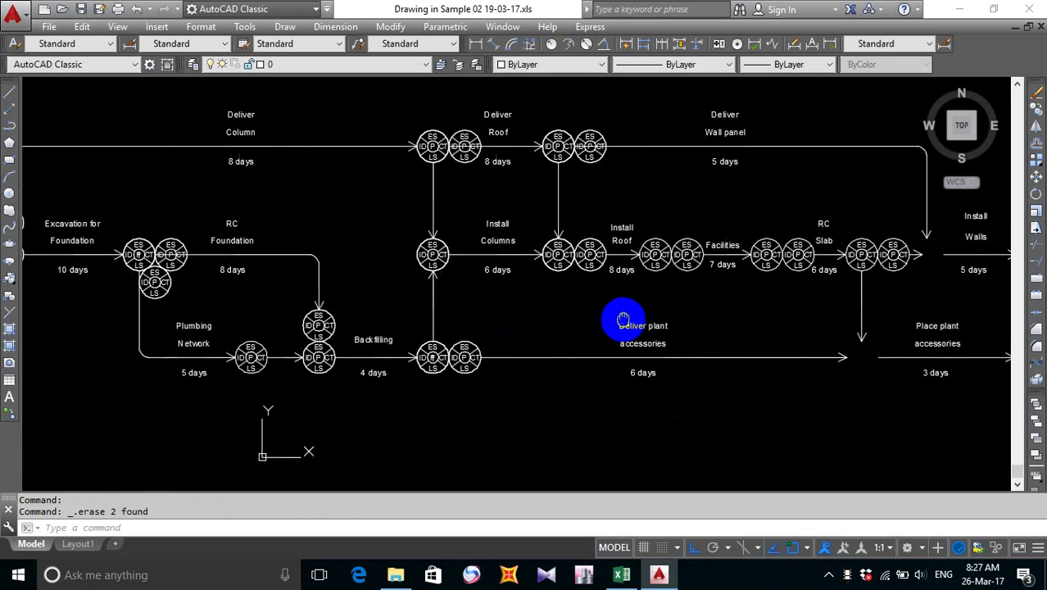
pyautogui.scroll(2, 517, 301)
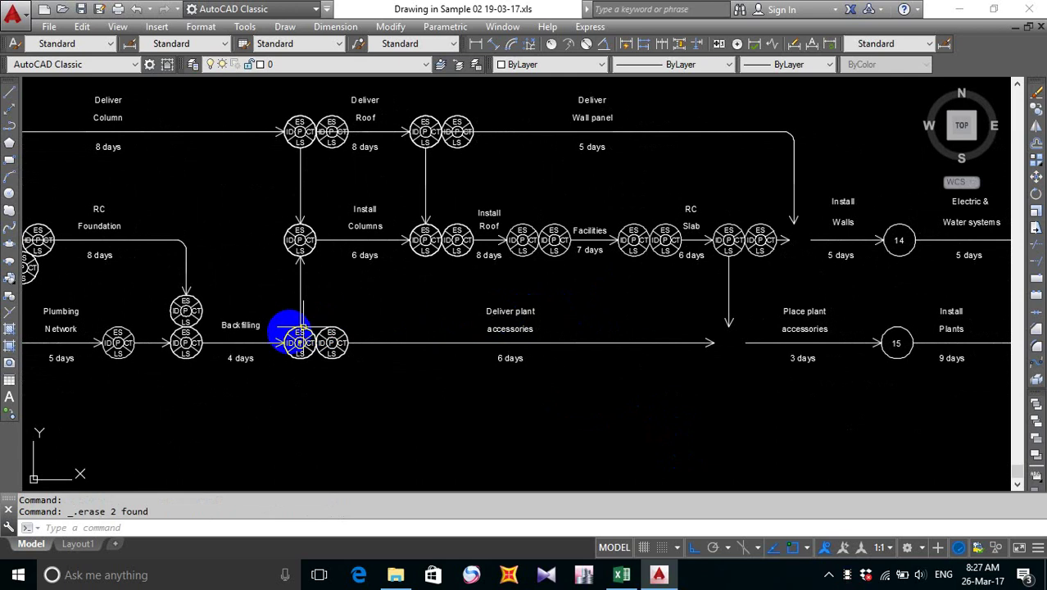
pyautogui.scroll(6, 293, 339)
pyautogui.write('co')
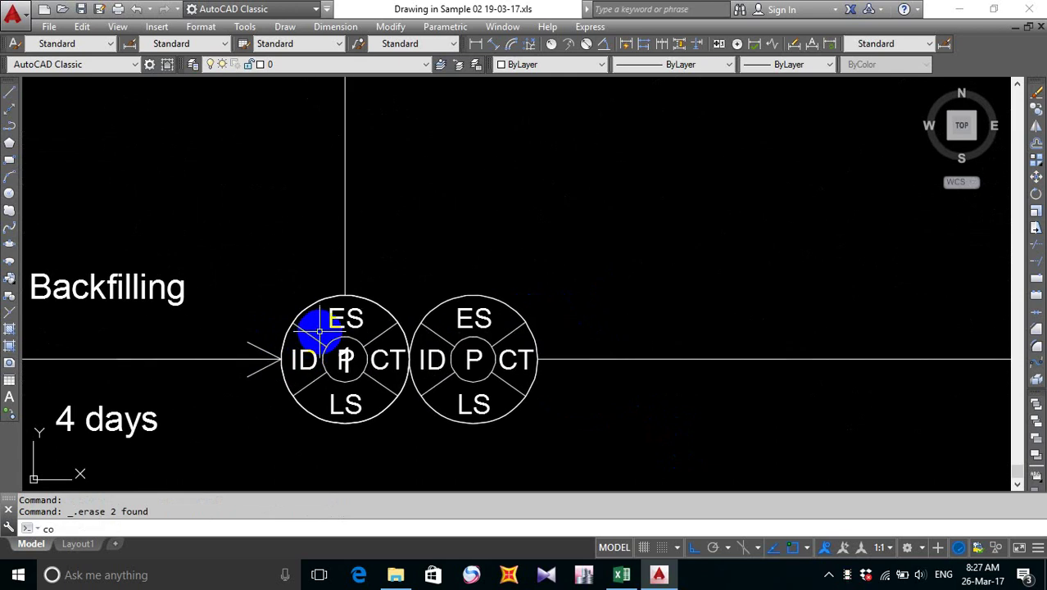
pyautogui.press('Return')
pyautogui.click(272, 285)
pyautogui.click(553, 467)
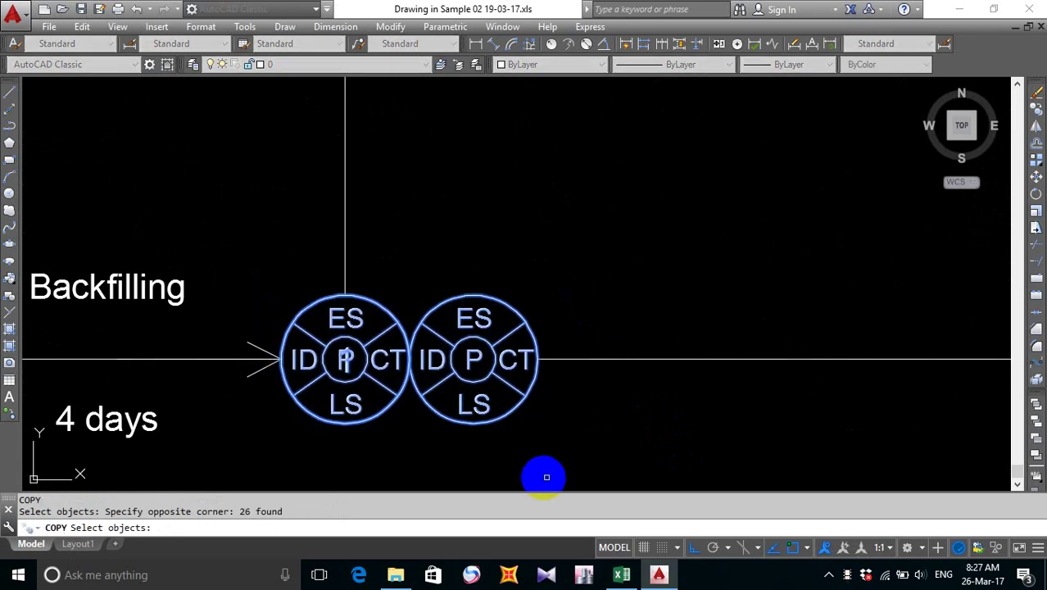
pyautogui.press('Return')
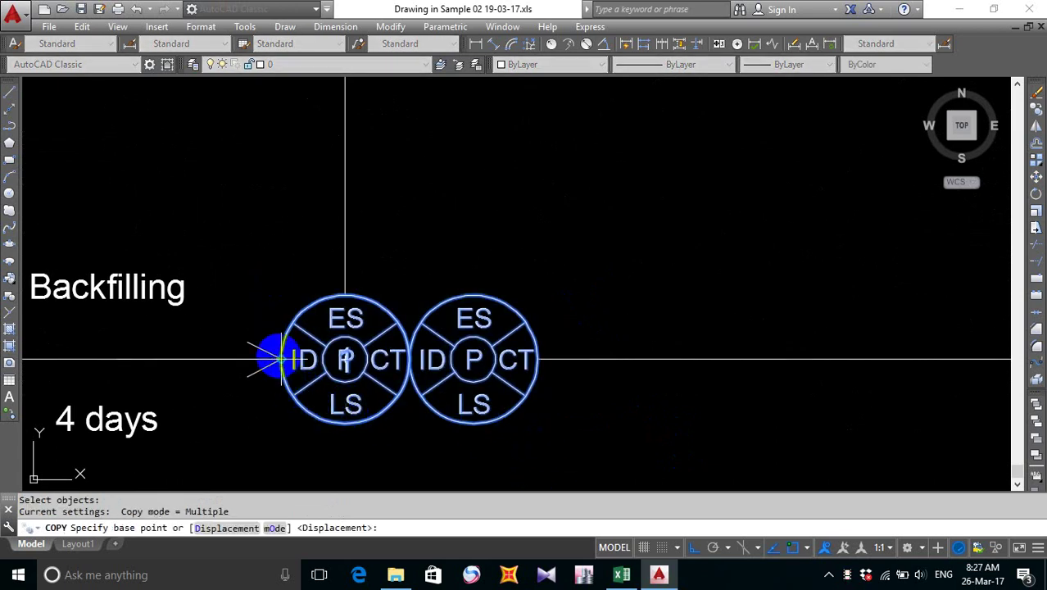
pyautogui.click(281, 358)
pyautogui.scroll(-6, 410, 361)
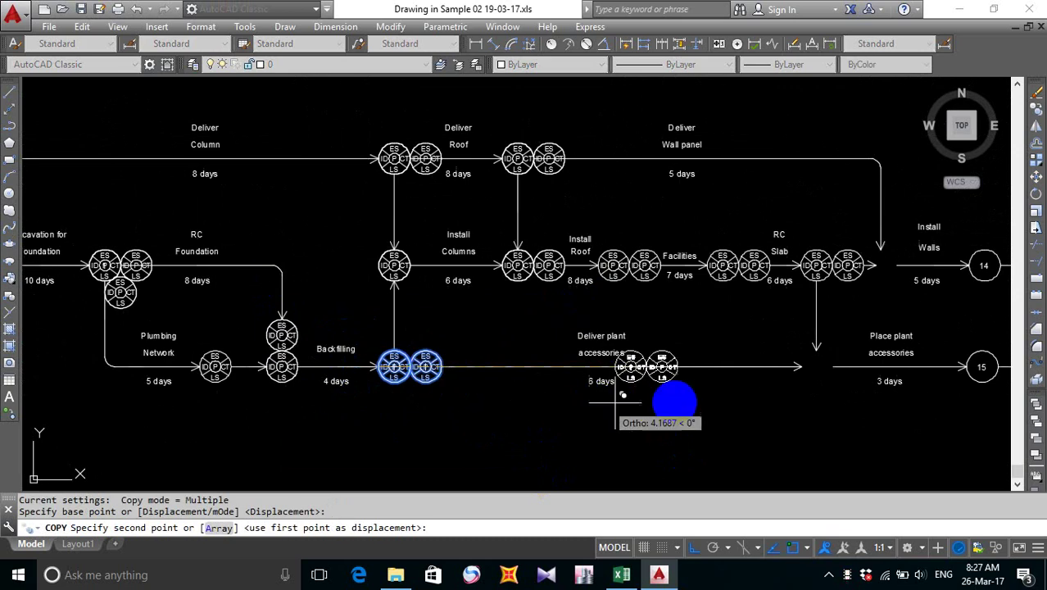
pyautogui.scroll(6, 795, 381)
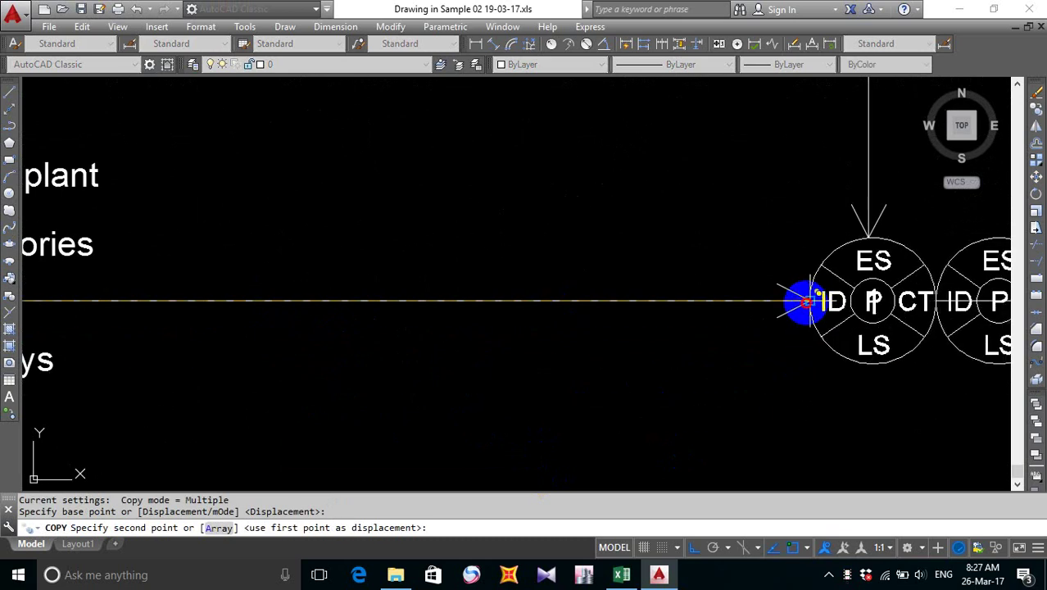
pyautogui.click(807, 301)
pyautogui.scroll(-6, 738, 360)
pyautogui.press('Escape')
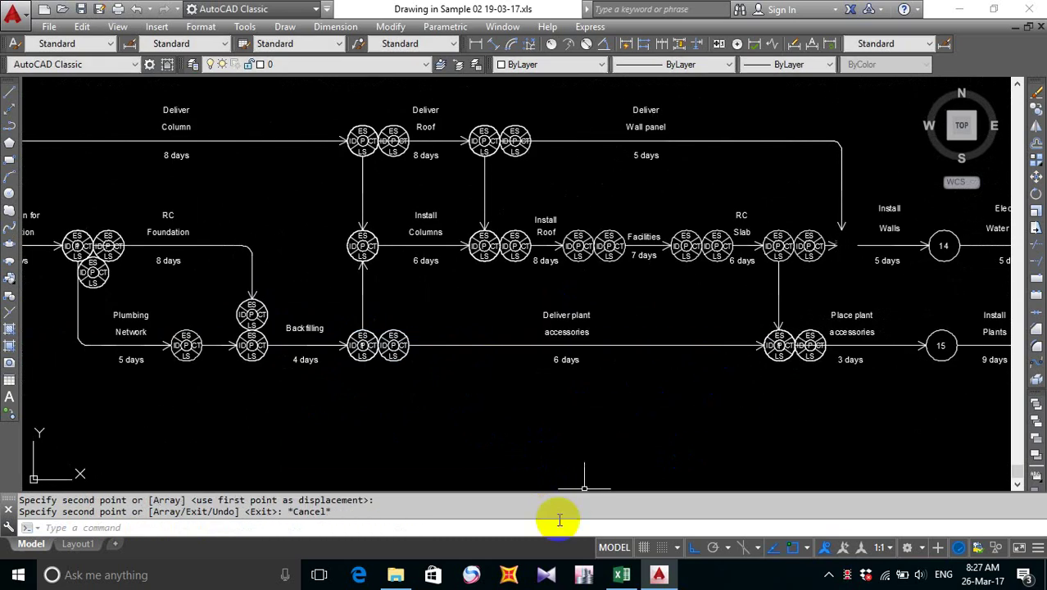
# - Switch to the Excel workbook and examine the IDs, task names and durations in the Solution sheet's task table
pyautogui.click(621, 574)
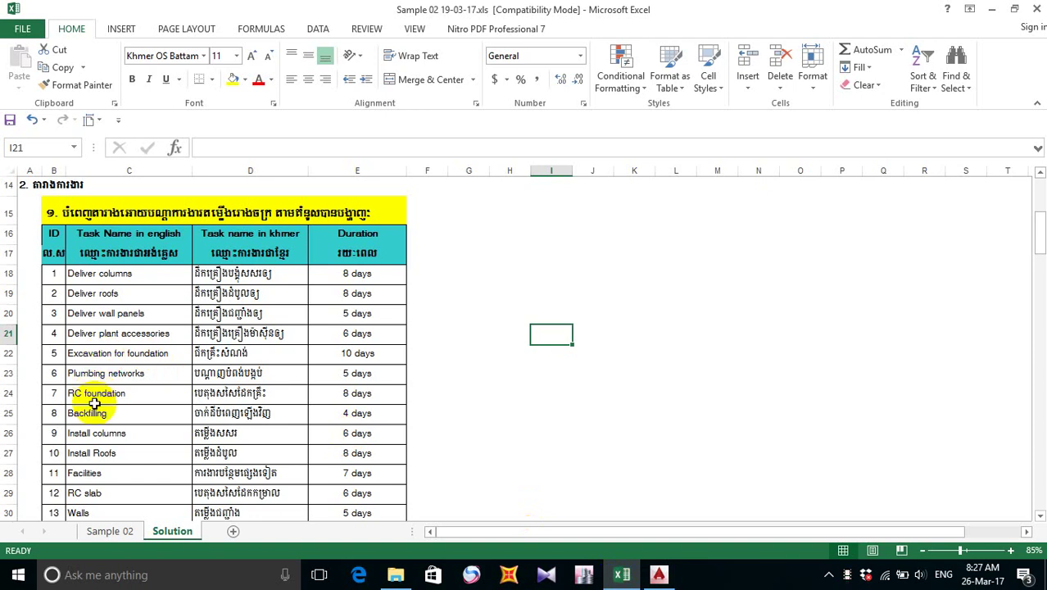
pyautogui.scroll(-1, 95, 455)
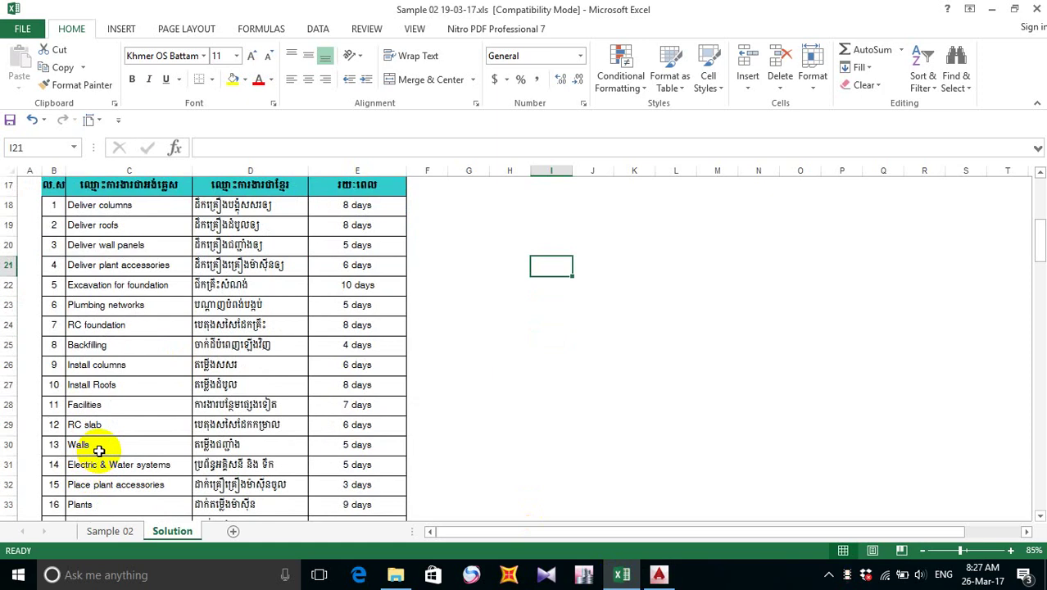
pyautogui.scroll(-1, 98, 464)
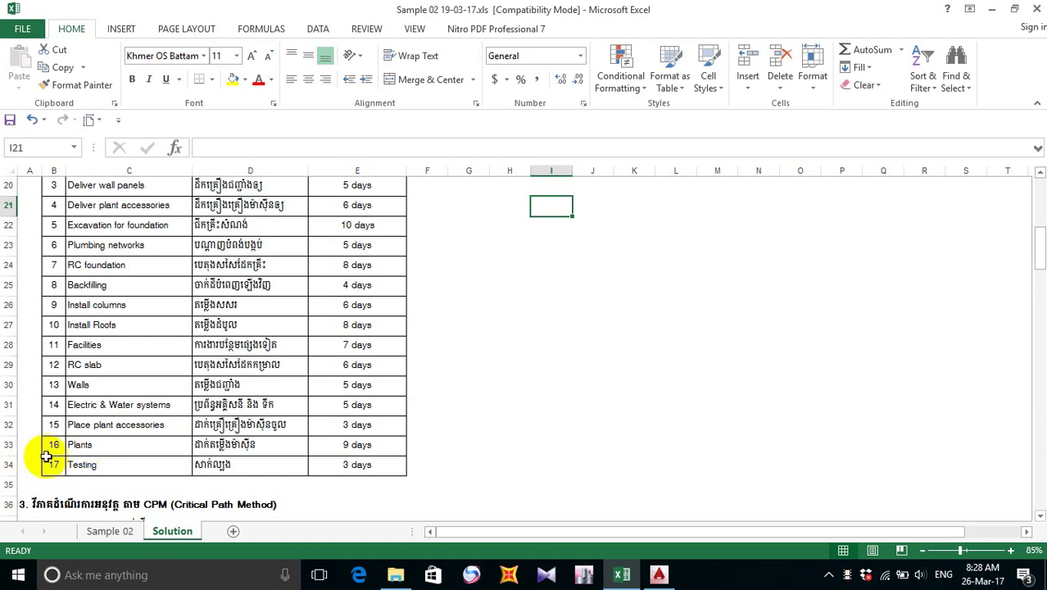
pyautogui.click(495, 405)
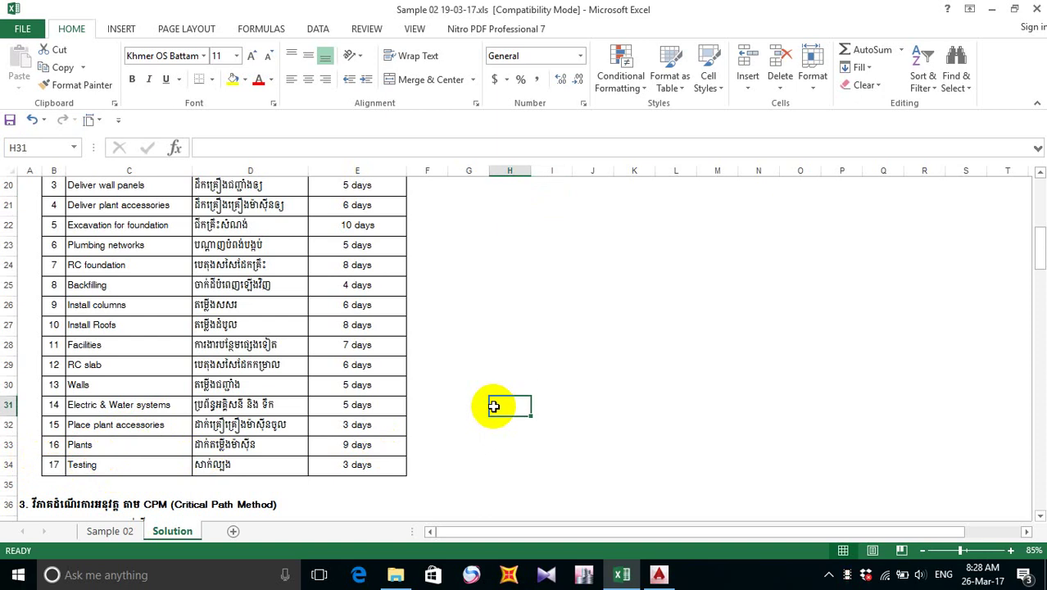
pyautogui.scroll(2, 204, 400)
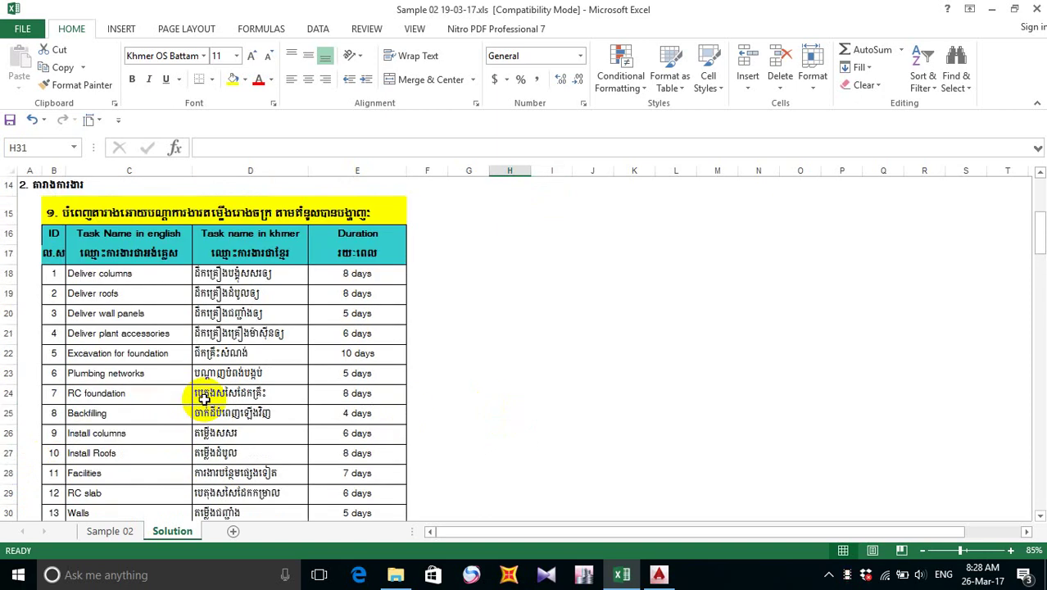
pyautogui.scroll(-1, 203, 399)
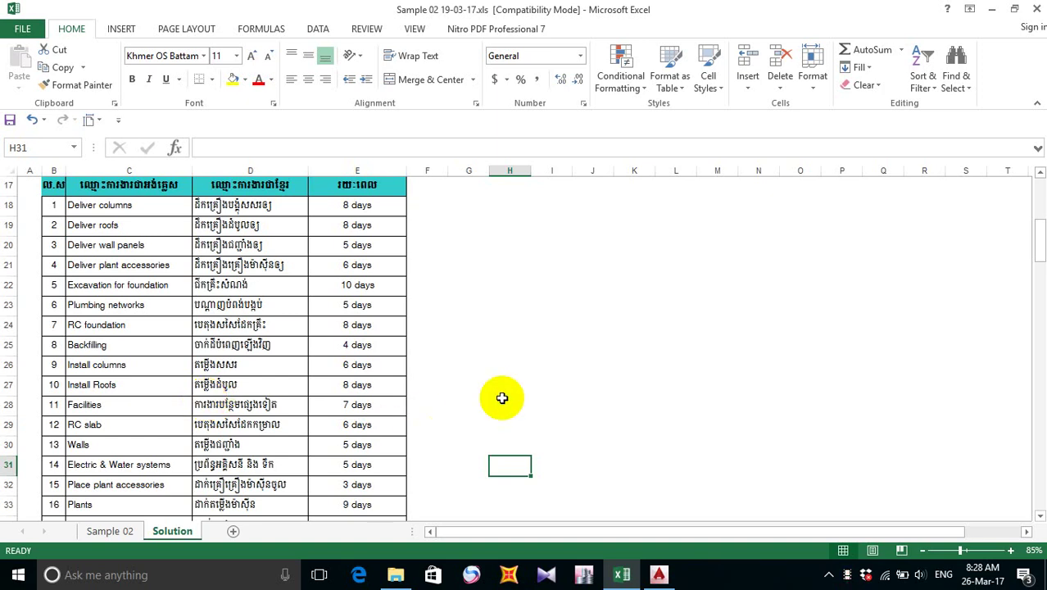
pyautogui.click(547, 385)
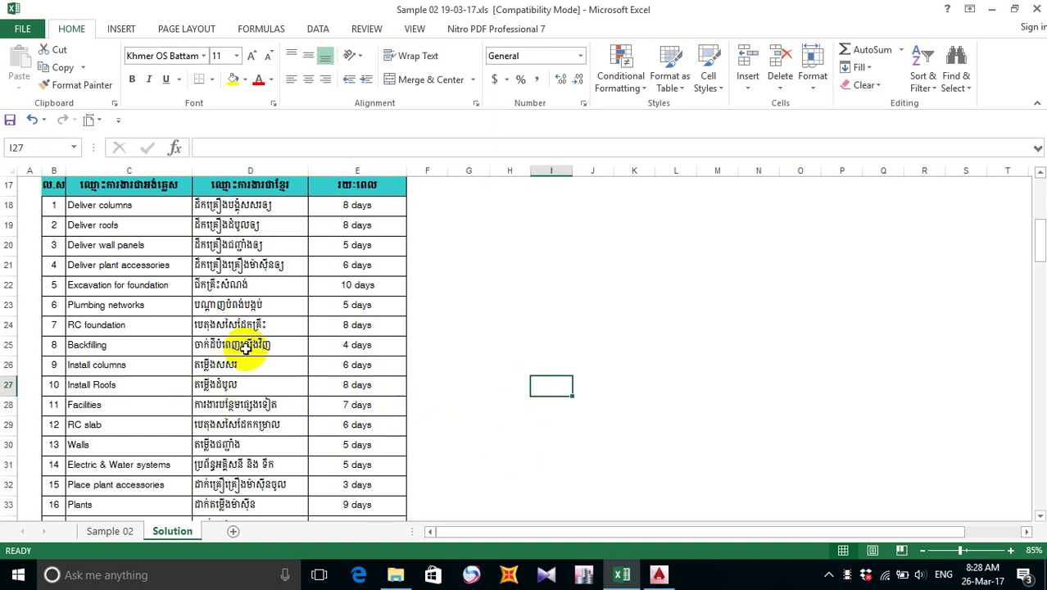
pyautogui.scroll(-1, 253, 352)
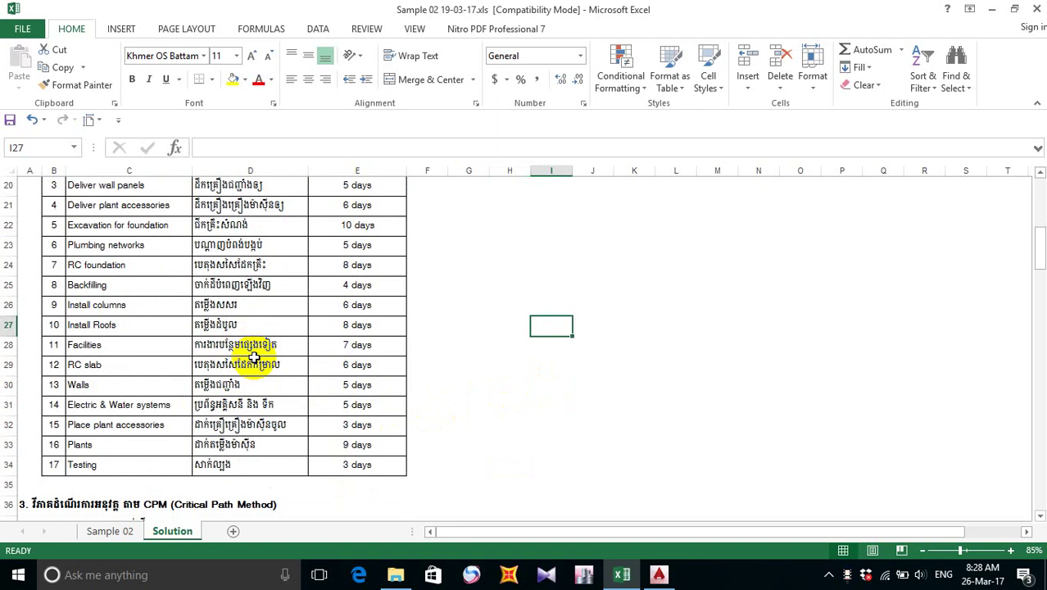
pyautogui.scroll(2, 115, 371)
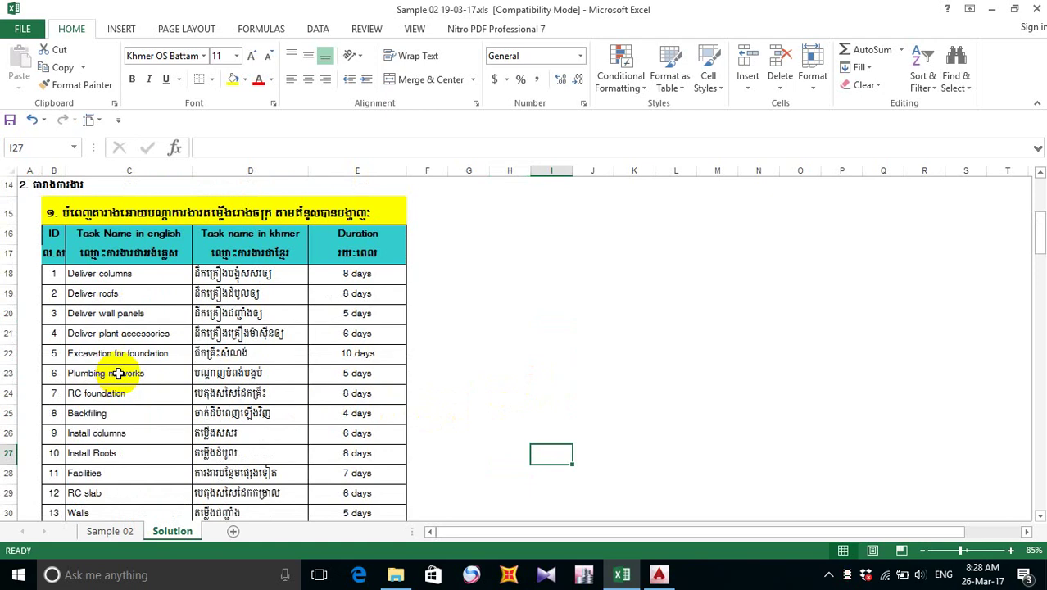
pyautogui.scroll(-2, 232, 352)
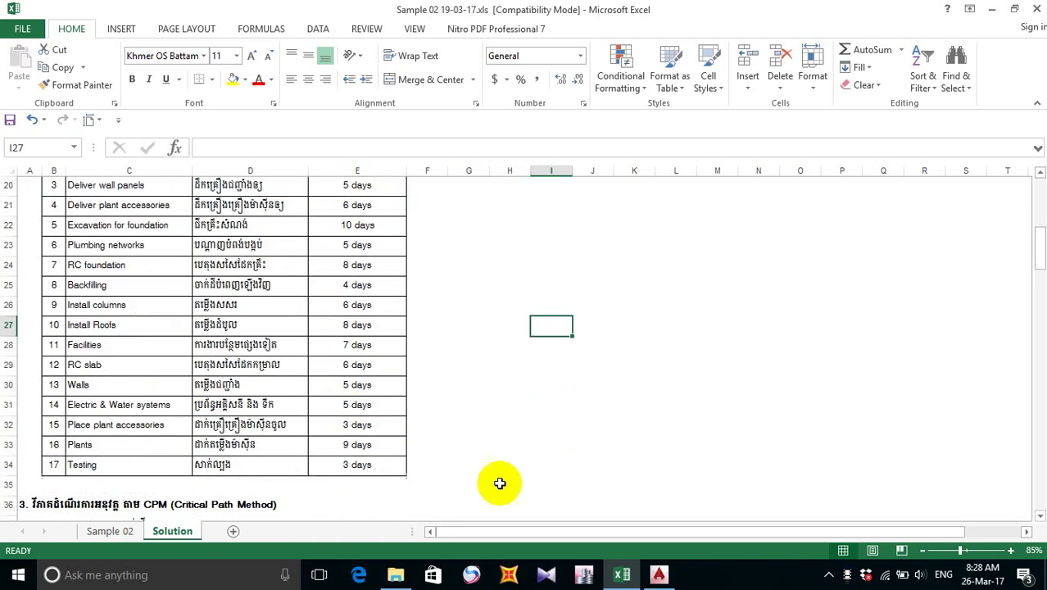
pyautogui.moveTo(402, 573)
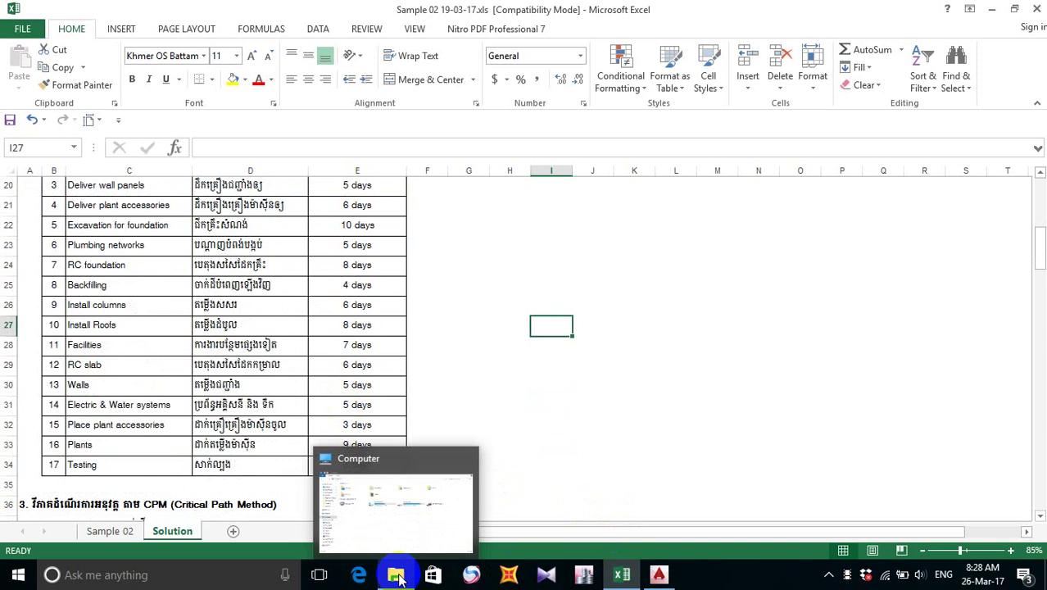
pyautogui.click(422, 477)
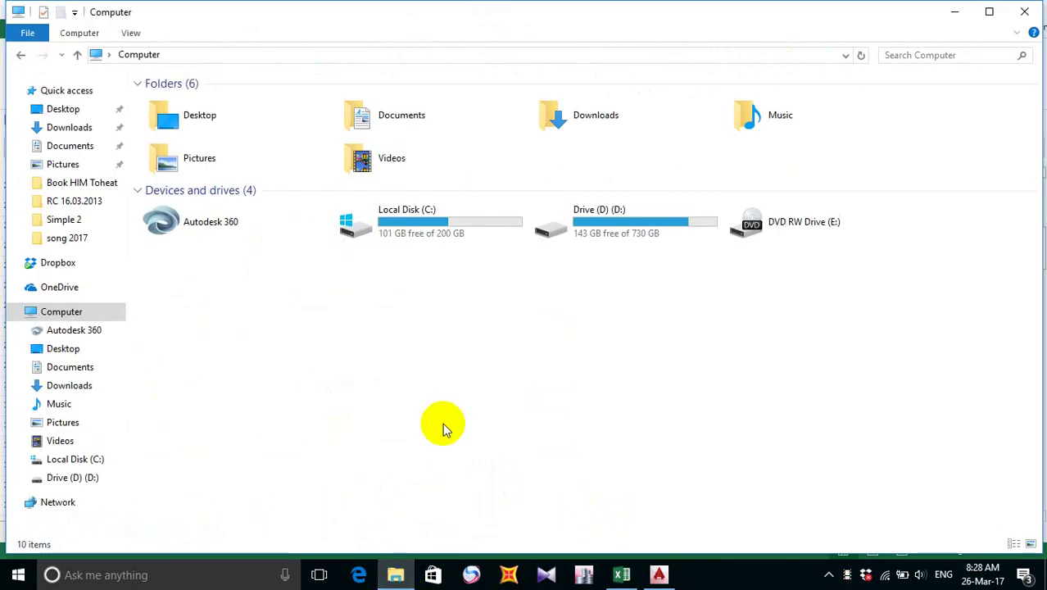
pyautogui.click(621, 573)
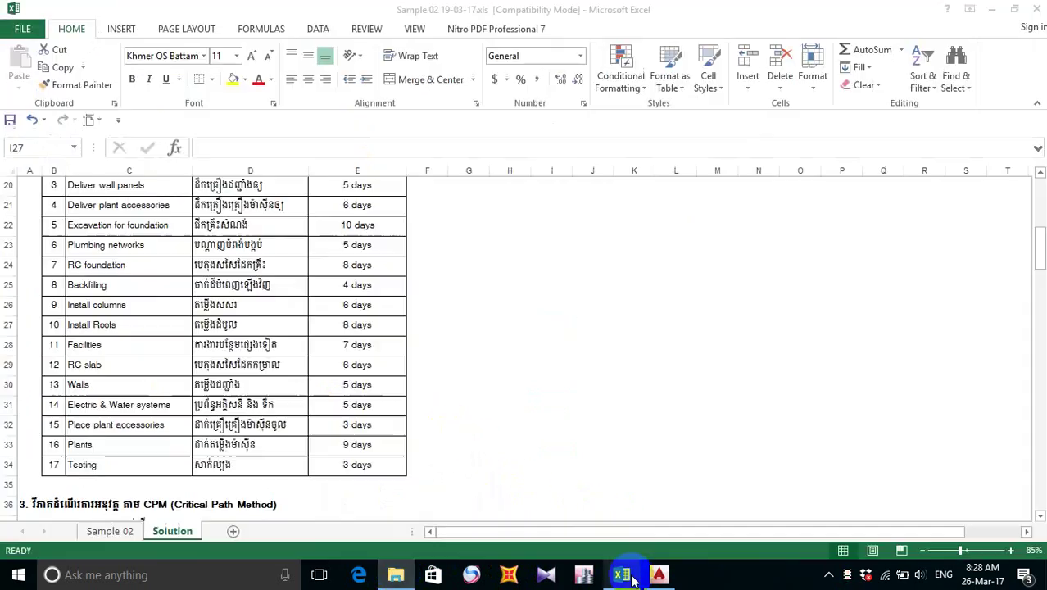
# - Examine the numbered I-J CPM diagram in section 6 and the detailed network diagram in section 7
pyautogui.scroll(2, 305, 434)
pyautogui.scroll(-4, 305, 433)
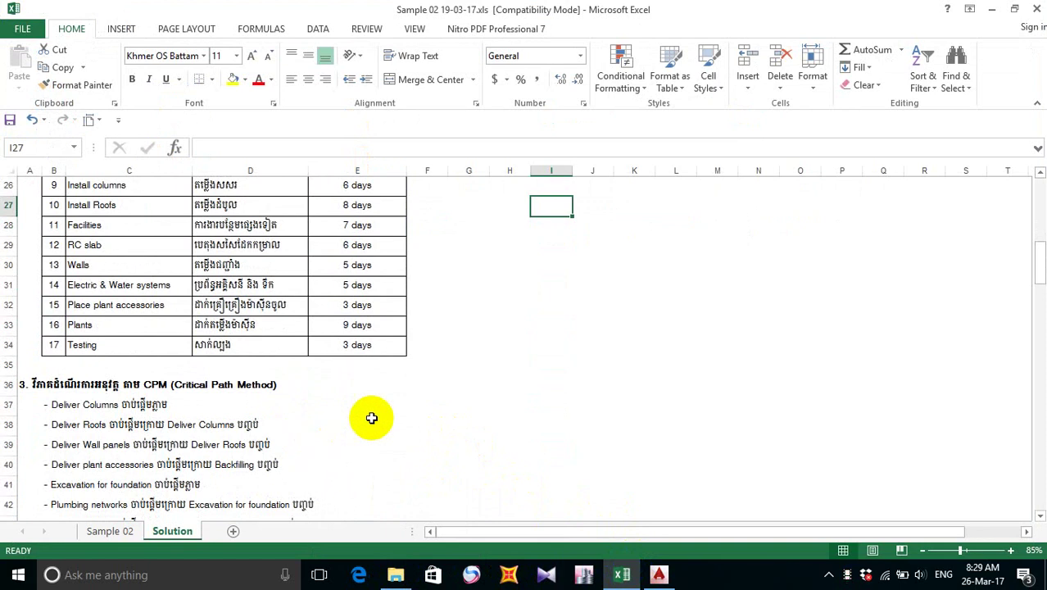
pyautogui.scroll(-8, 468, 413)
pyautogui.scroll(-7, 468, 414)
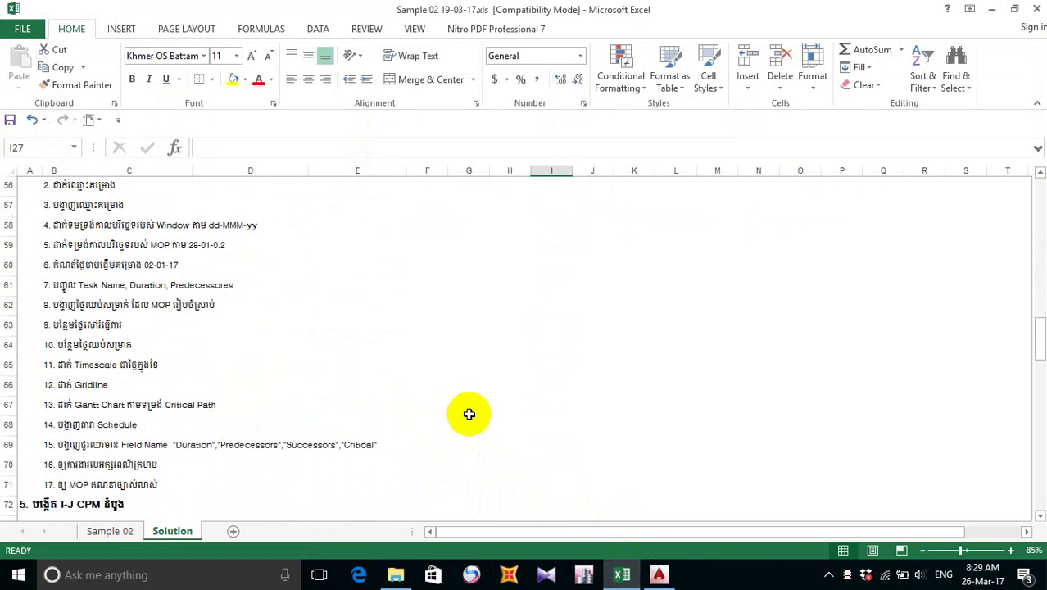
pyautogui.scroll(-3, 469, 414)
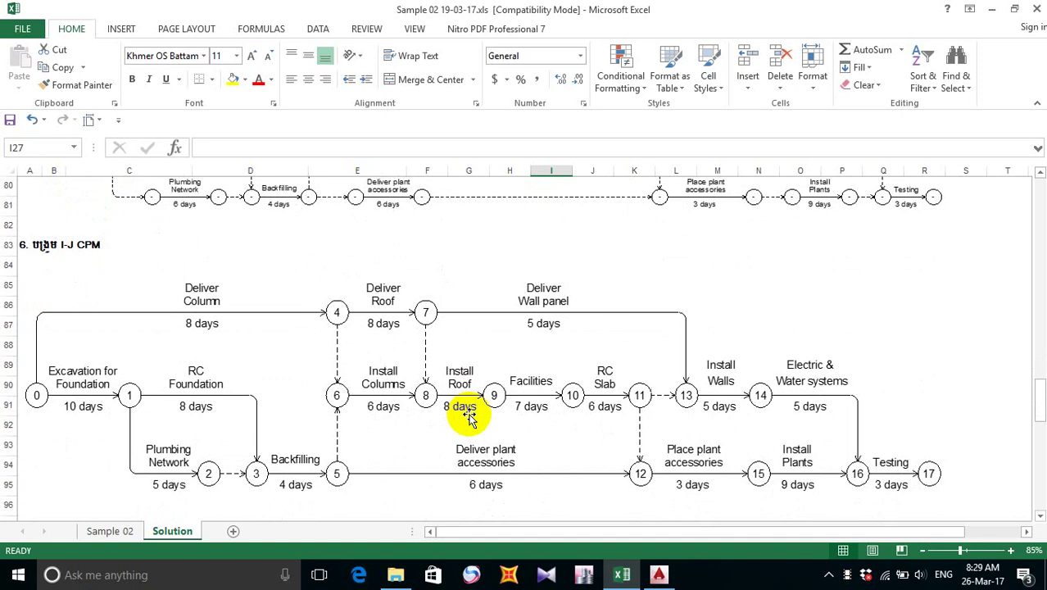
pyautogui.scroll(1, 469, 416)
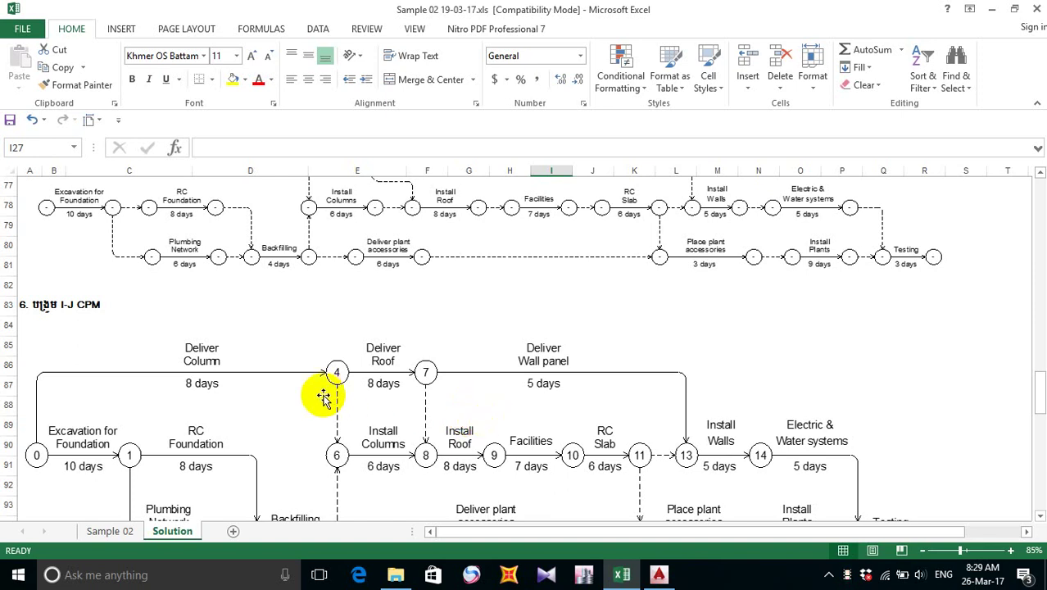
pyautogui.scroll(-1, 136, 399)
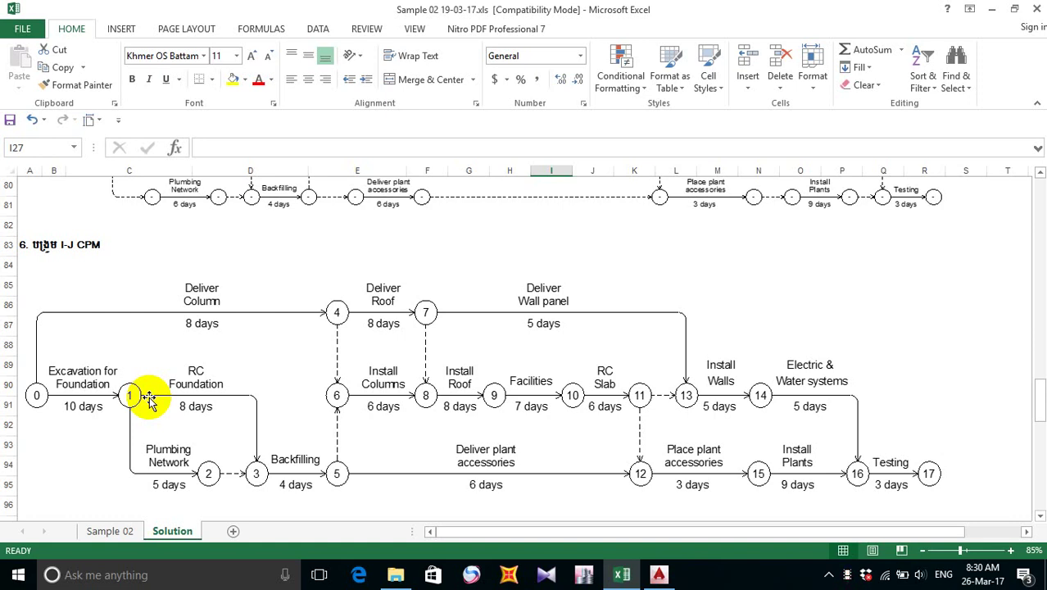
pyautogui.scroll(-5, 375, 377)
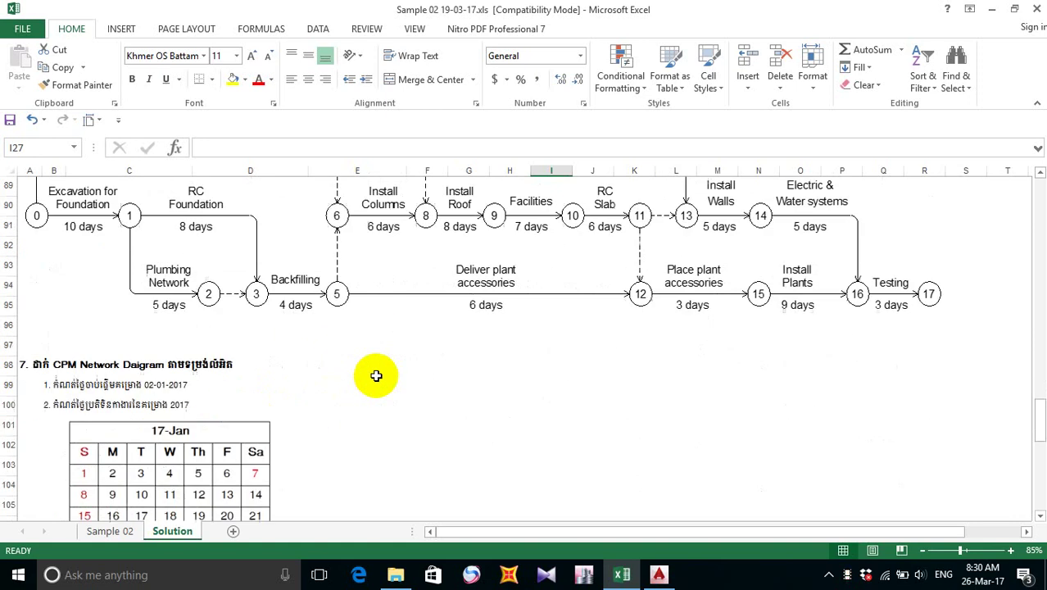
pyautogui.scroll(-3, 375, 376)
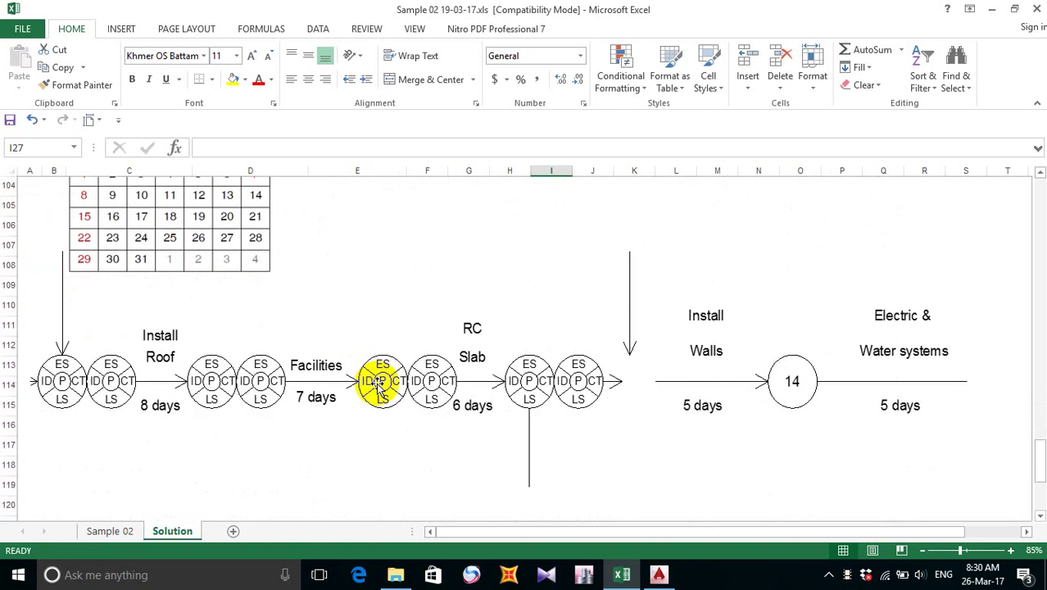
# - Switch to AutoCAD and copy the two sectioned circles following RC Slab to the tip of the short arrow before Install Walls
pyautogui.click(657, 572)
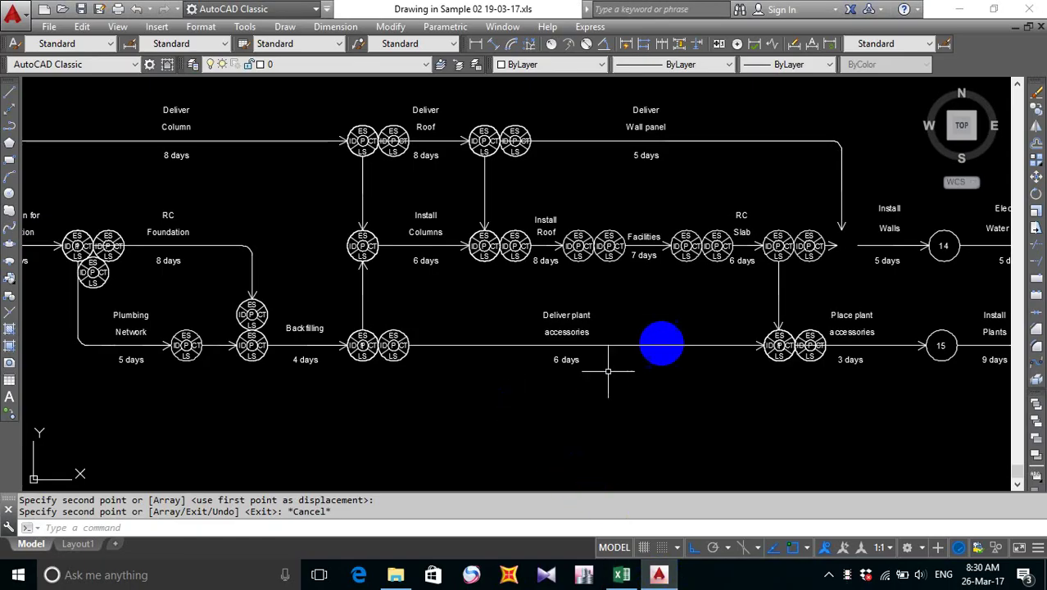
pyautogui.moveTo(724, 310); pyautogui.dragTo(638, 333, button='middle')
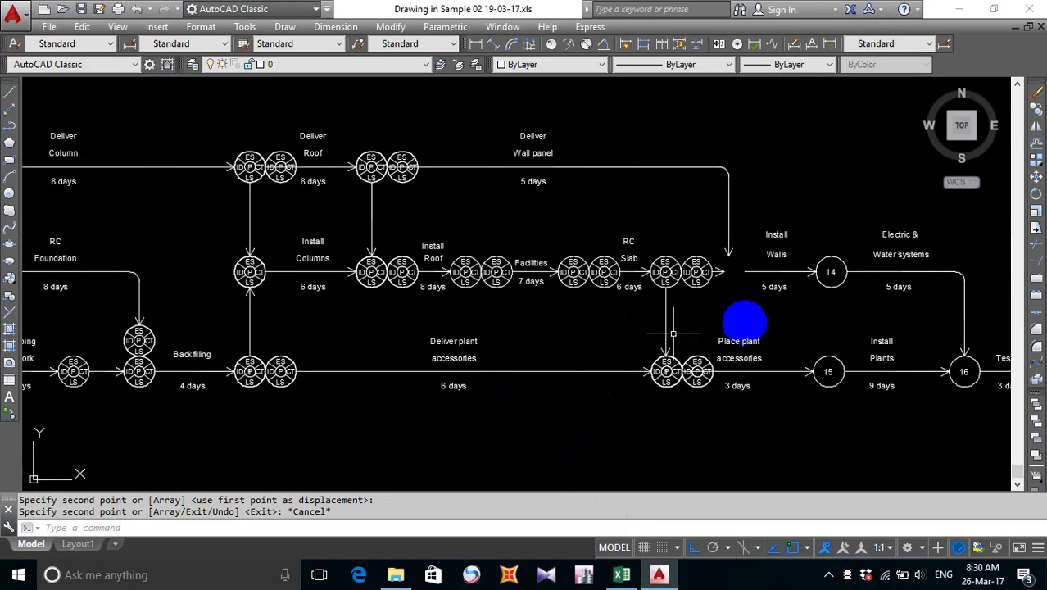
pyautogui.scroll(5, 741, 280)
pyautogui.moveTo(656, 266); pyautogui.dragTo(600, 300, button='middle')
pyautogui.write('co')
pyautogui.press('Return')
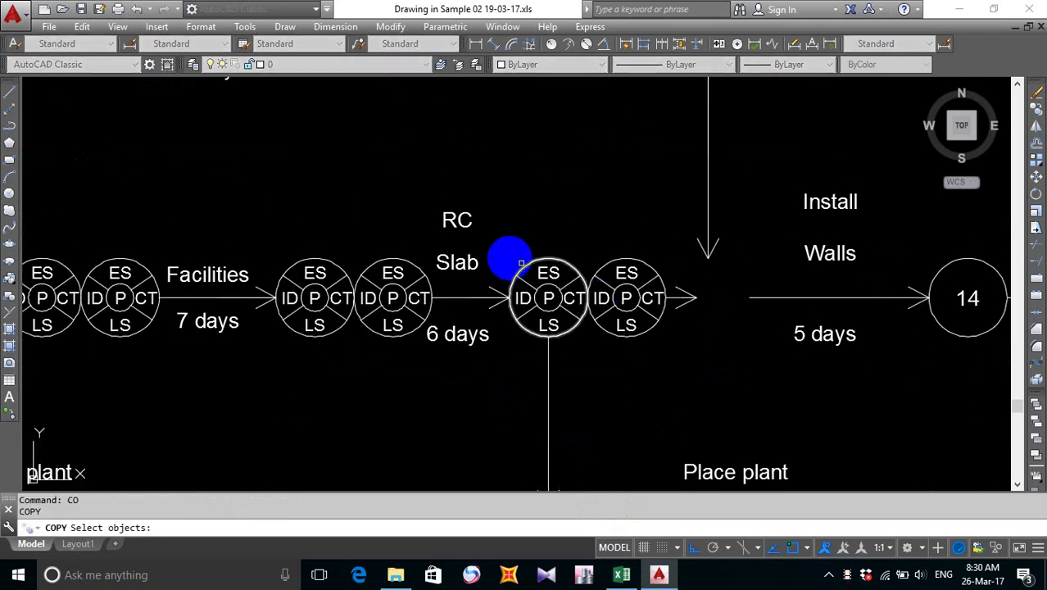
pyautogui.click(501, 254)
pyautogui.click(666, 370)
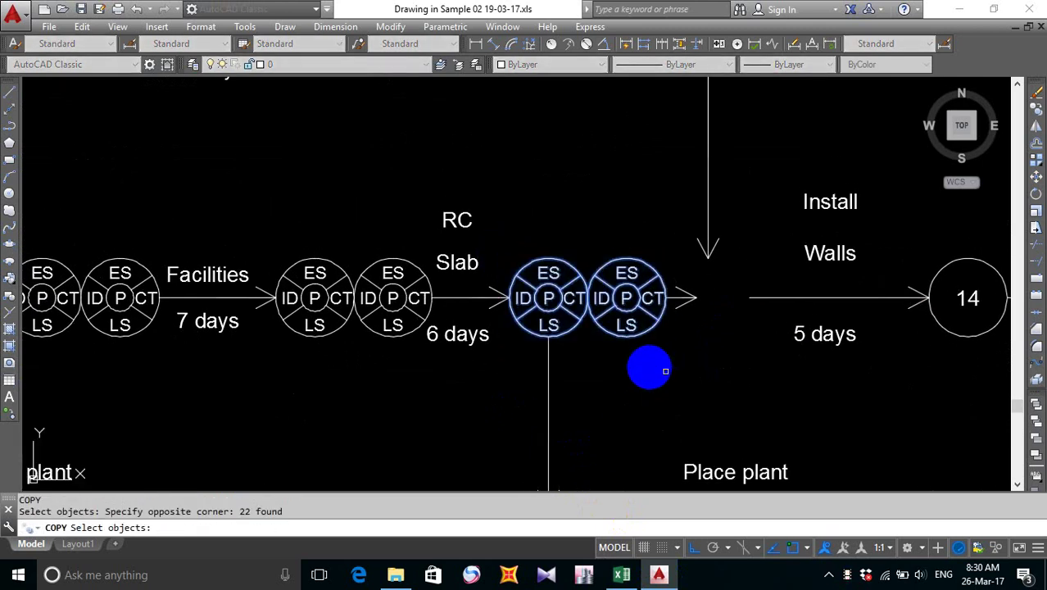
pyautogui.press('Return')
pyautogui.click(510, 298)
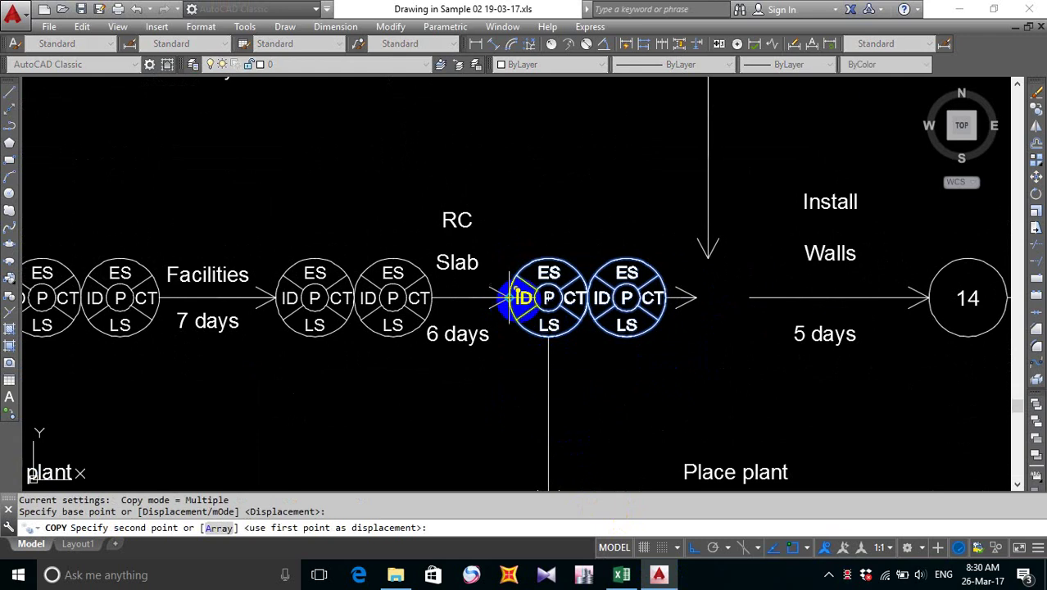
pyautogui.click(699, 299)
pyautogui.press('Escape')
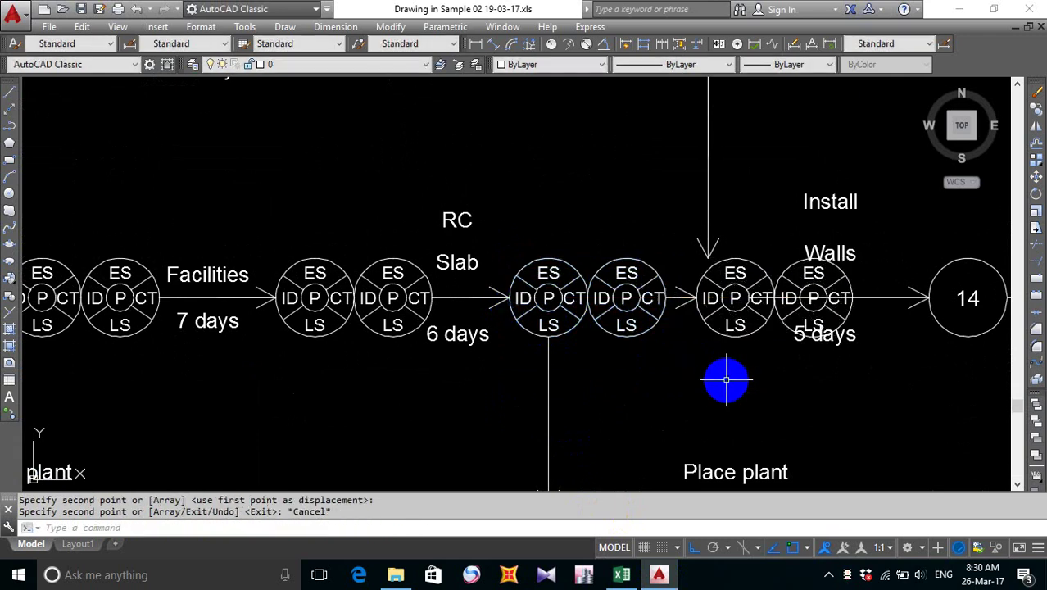
# - Move the "Install", "Walls" and "5 days" labels horizontally to the right, clear of the copied circles
pyautogui.scroll(-5, 726, 379)
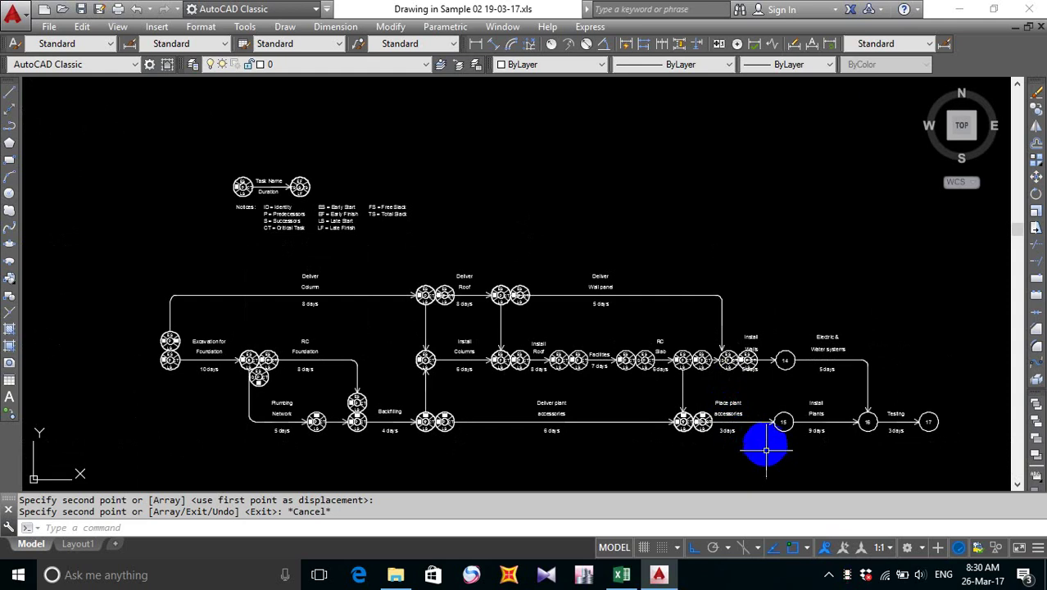
pyautogui.scroll(6, 753, 364)
pyautogui.moveTo(783, 367); pyautogui.dragTo(678, 380, button='middle')
pyautogui.write('m')
pyautogui.press('Return')
pyautogui.click(570, 180)
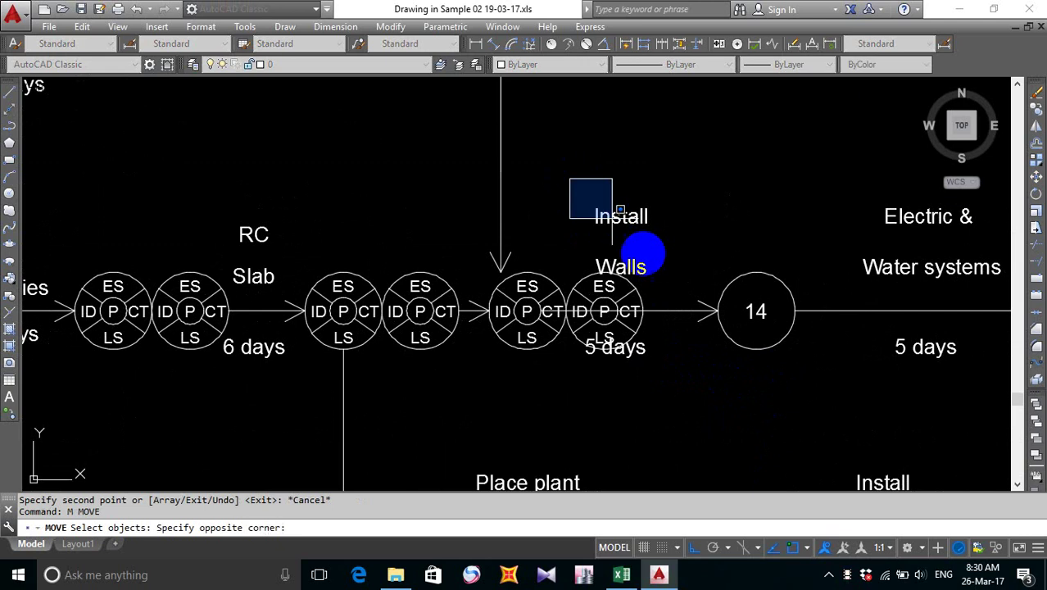
pyautogui.click(660, 291)
pyautogui.click(631, 350)
pyautogui.press('Return')
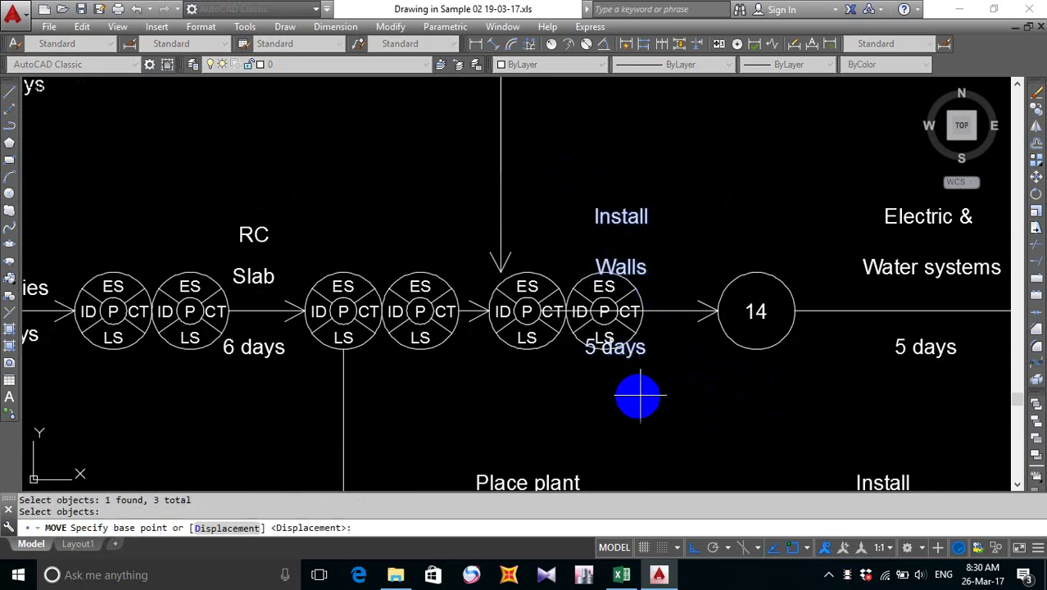
pyautogui.click(640, 396)
pyautogui.click(694, 396)
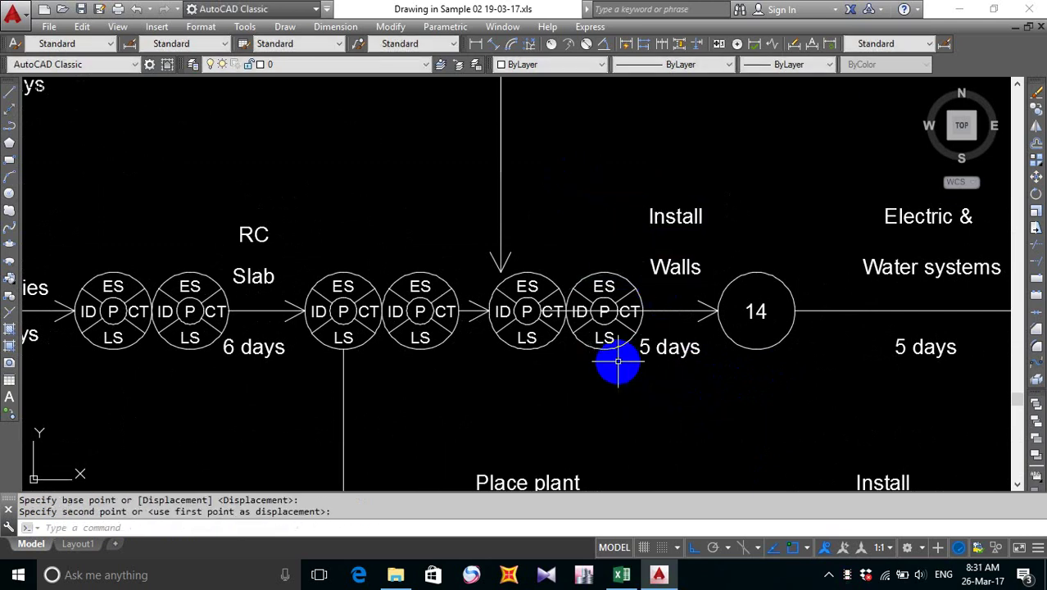
# - Delete the node circle numbered 14 and its label between Install Walls and Electric & Water systems
pyautogui.scroll(-2, 618, 361)
pyautogui.moveTo(708, 385); pyautogui.dragTo(579, 338, button='middle')
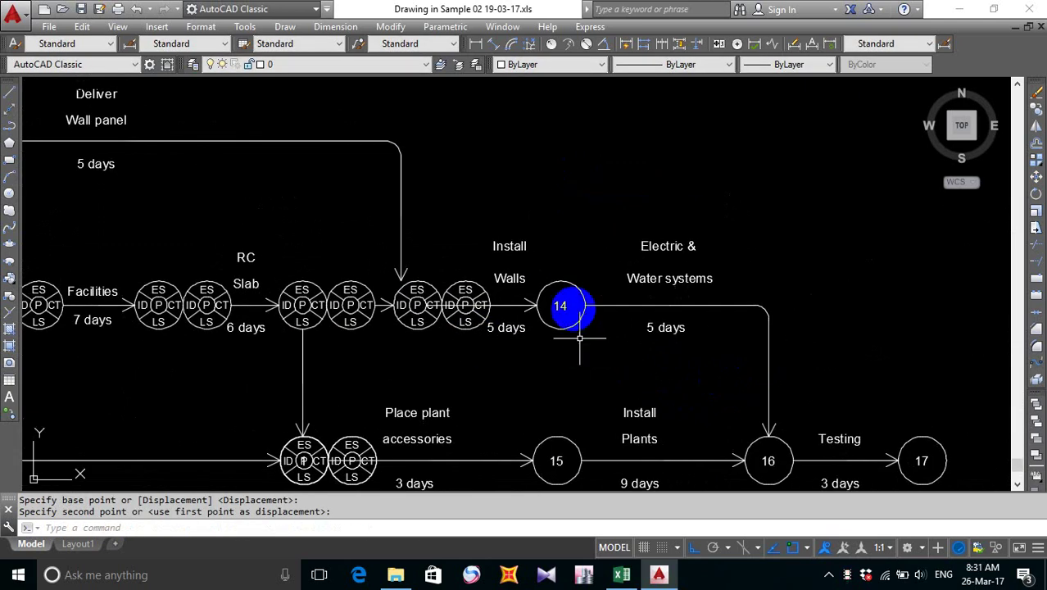
pyautogui.click(540, 268)
pyautogui.click(589, 345)
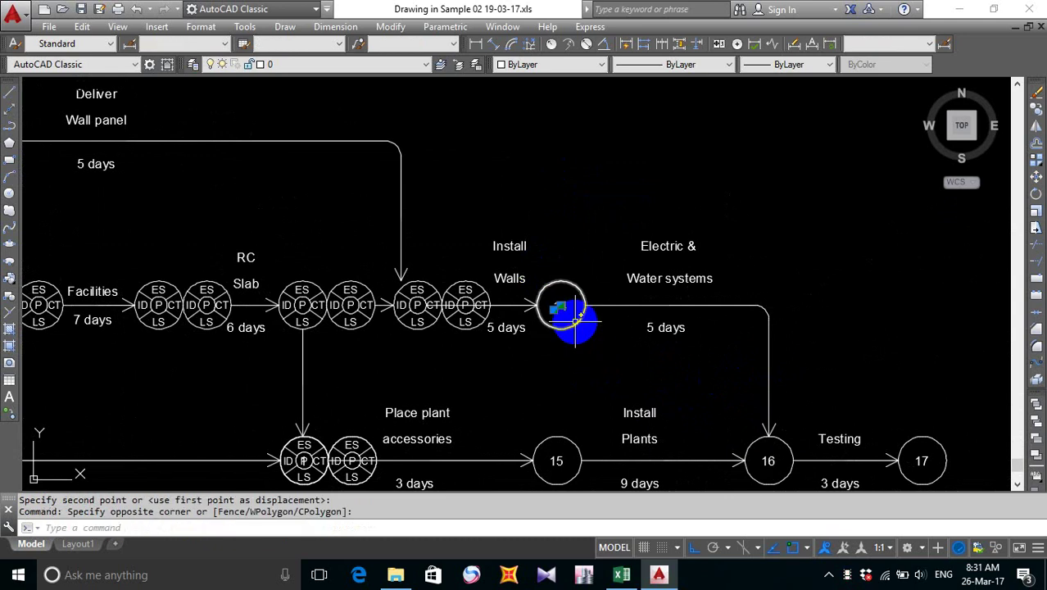
pyautogui.press('Delete')
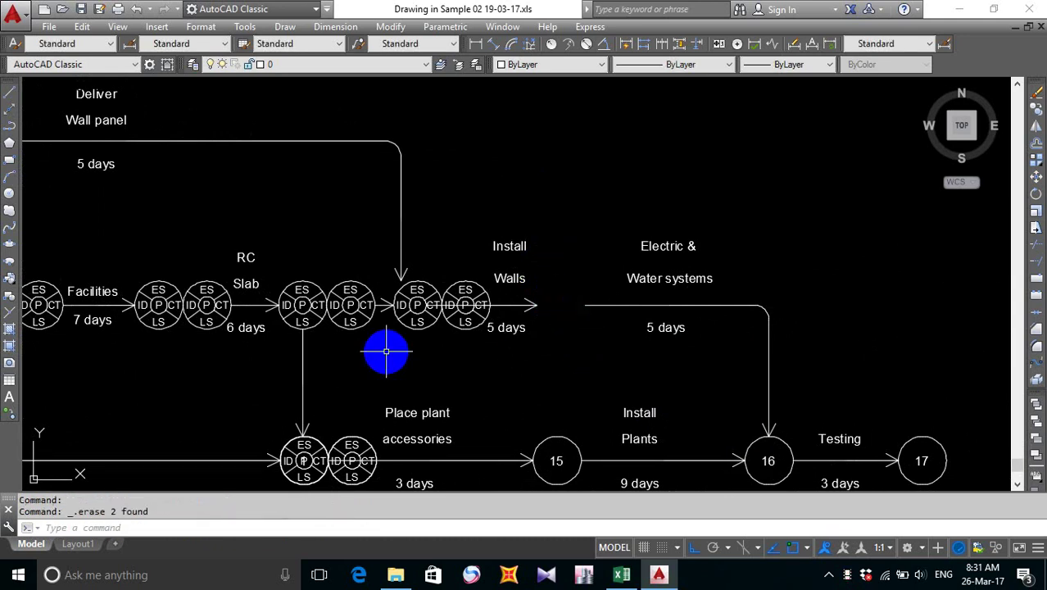
# - Copy the two sectioned circles before Install Walls to the tip of the Install Walls arrow, ahead of Electric & Water systems
pyautogui.moveTo(386, 351); pyautogui.dragTo(408, 360, button='middle')
pyautogui.write('co')
pyautogui.press('Return')
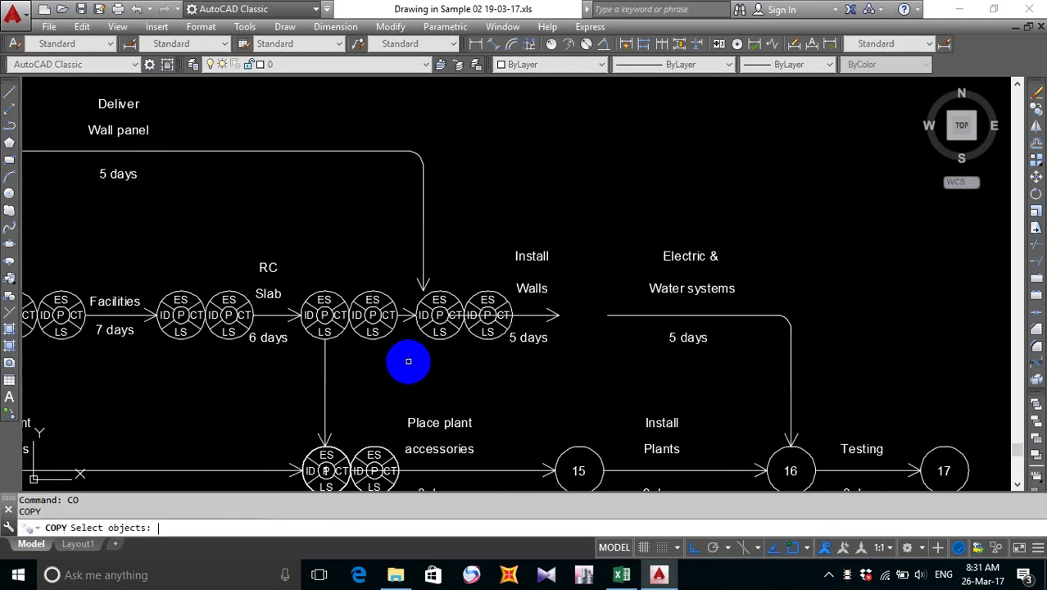
pyautogui.scroll(4, 440, 314)
pyautogui.click(371, 229)
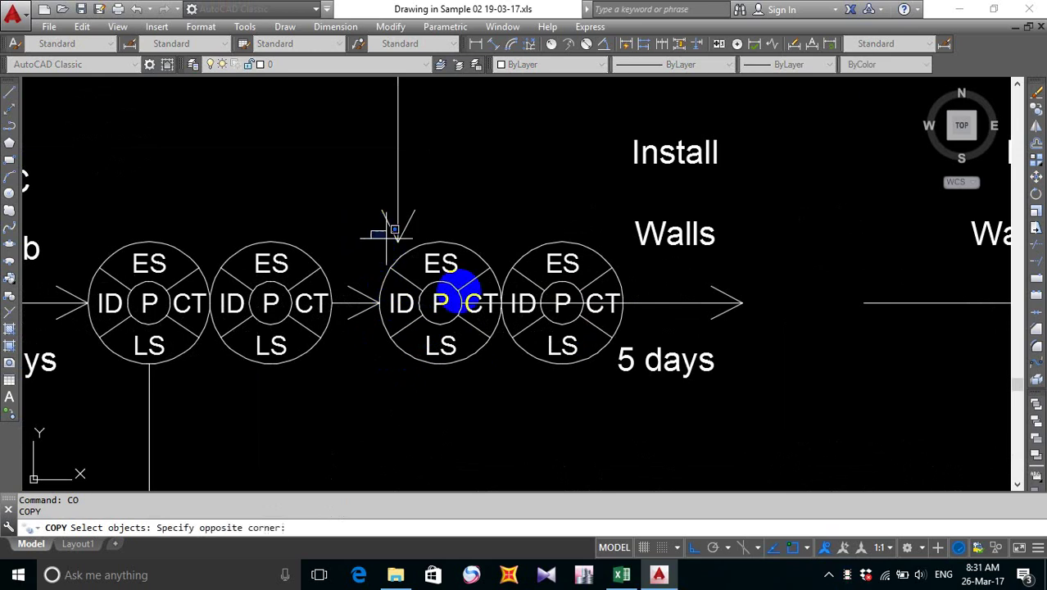
pyautogui.click(631, 449)
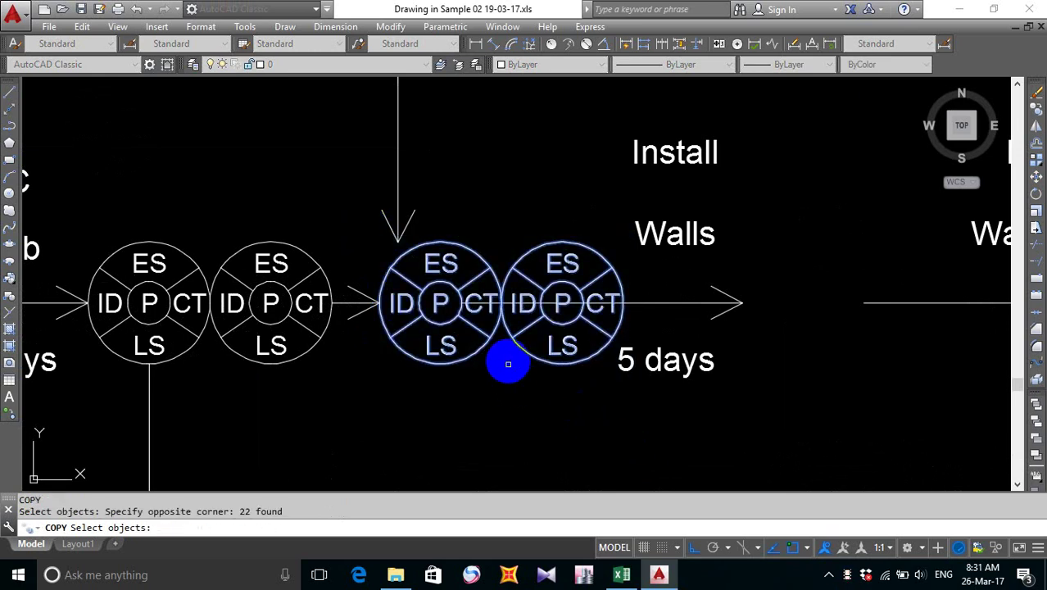
pyautogui.press('Return')
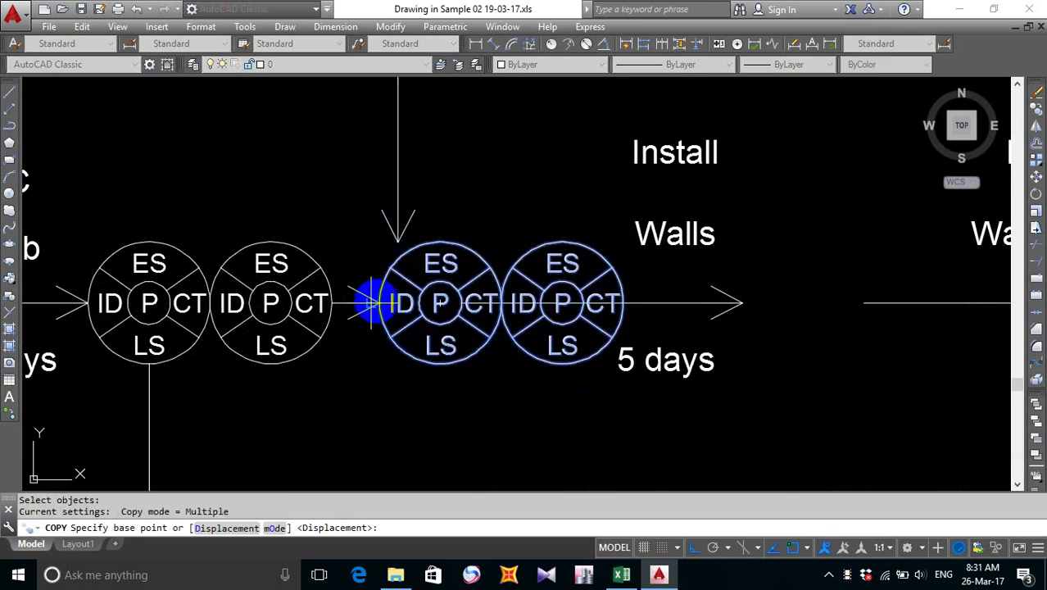
pyautogui.click(379, 303)
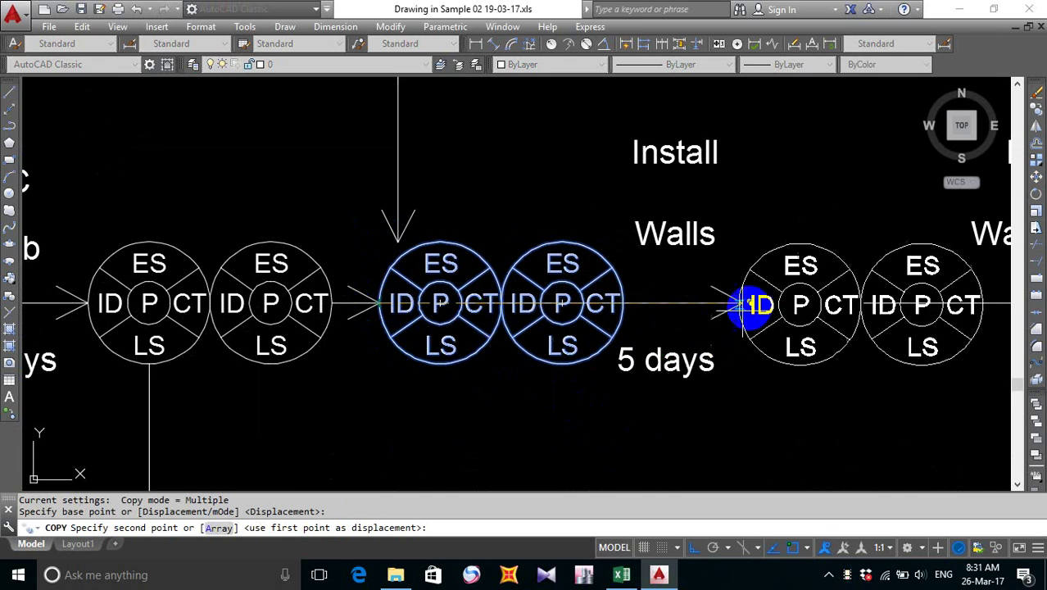
pyautogui.click(742, 303)
pyautogui.scroll(-4, 748, 356)
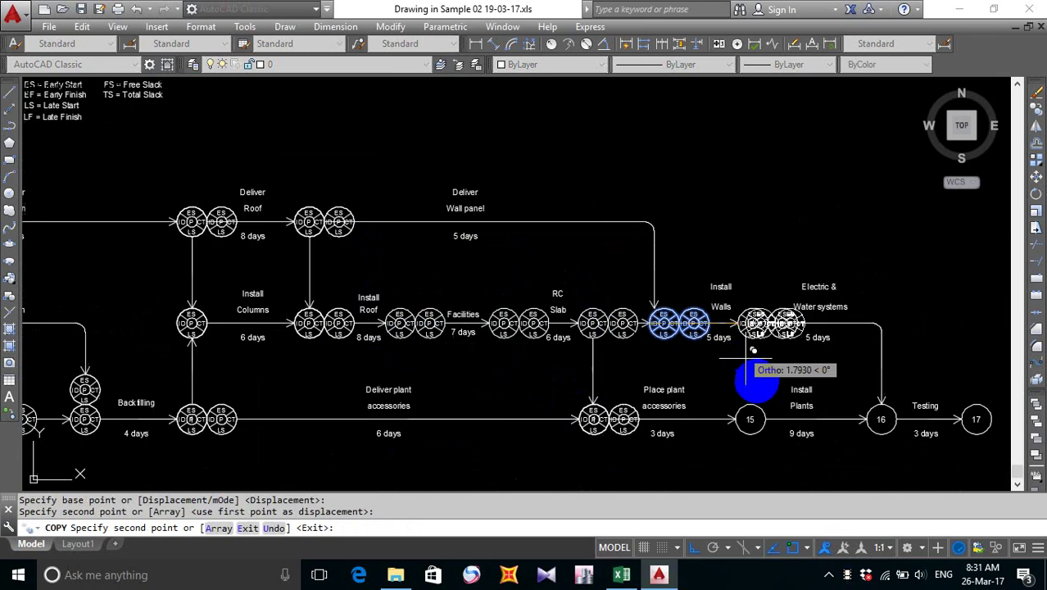
pyautogui.press('Escape')
pyautogui.moveTo(771, 366); pyautogui.dragTo(707, 326, button='middle')
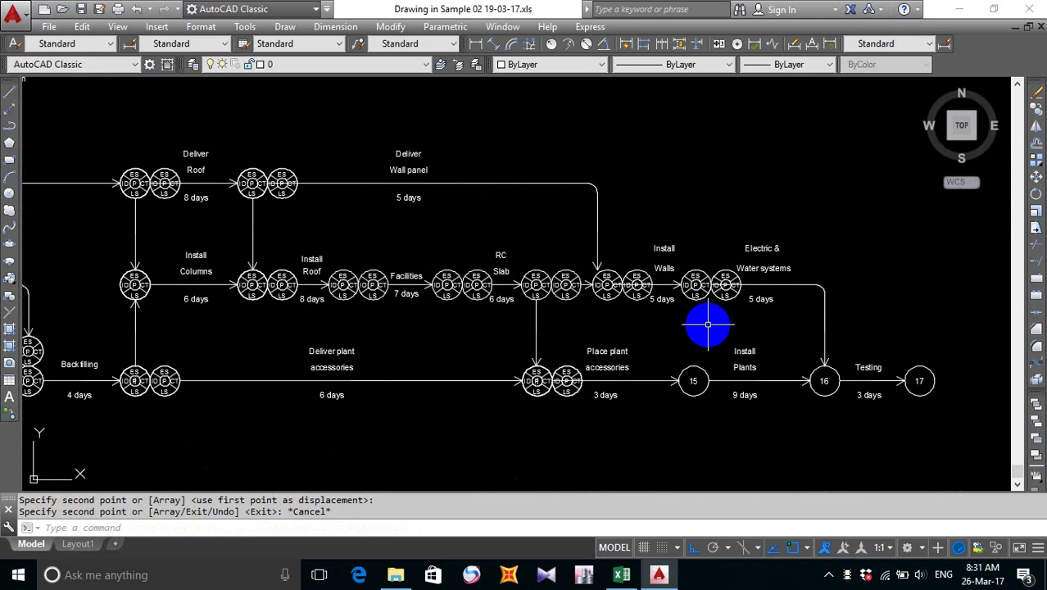
pyautogui.scroll(4, 599, 303)
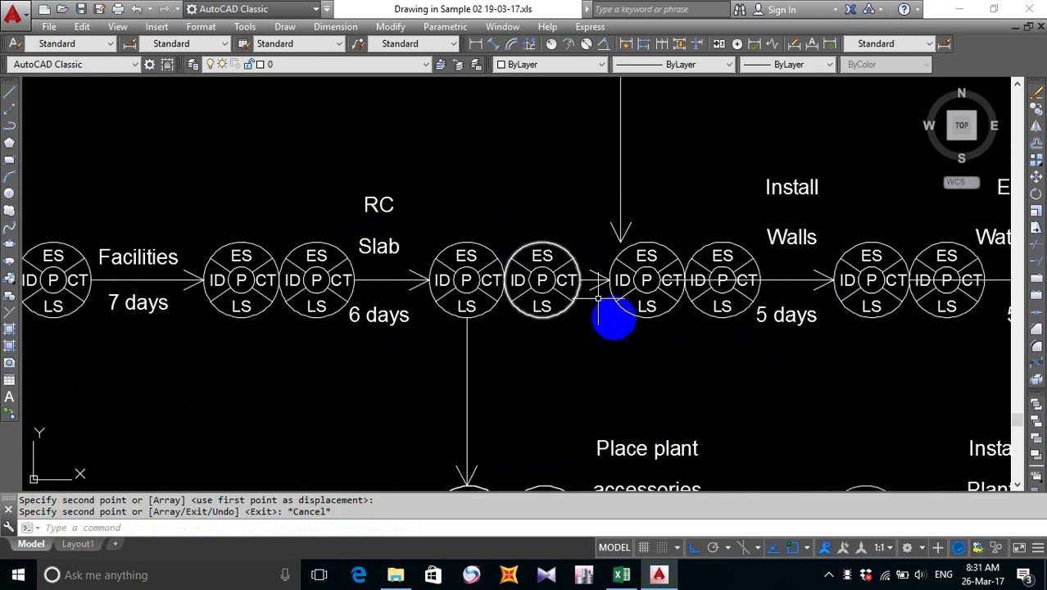
pyautogui.scroll(-4, 622, 299)
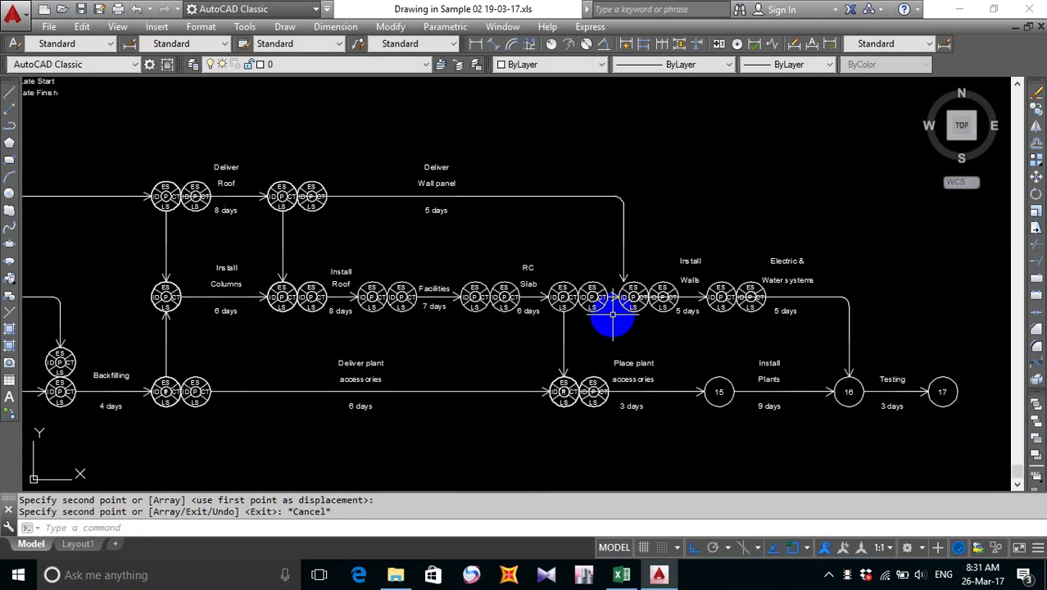
pyautogui.scroll(3, 612, 314)
pyautogui.scroll(-3, 613, 314)
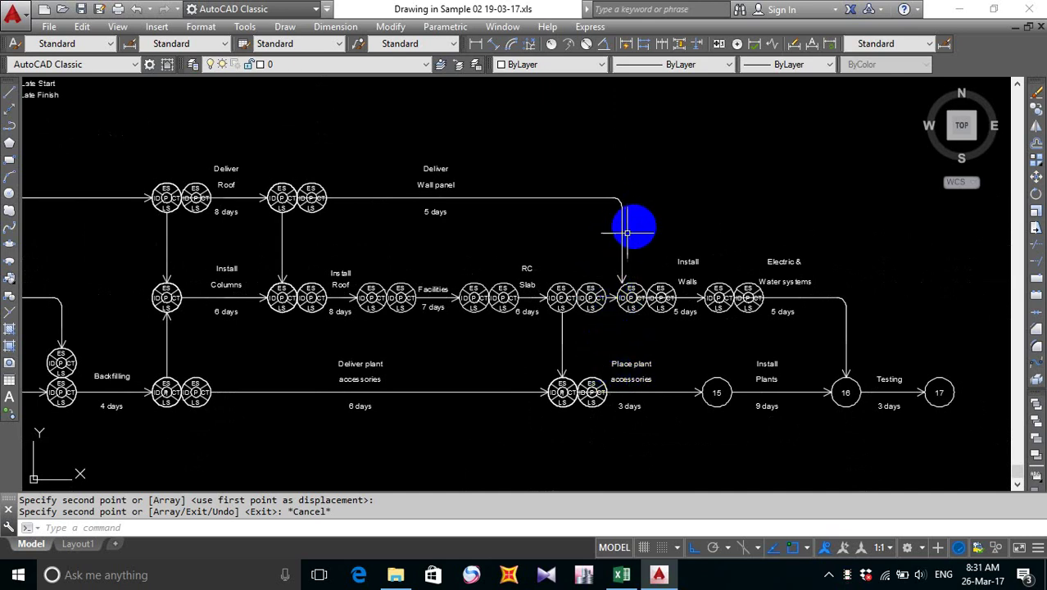
pyautogui.moveTo(628, 233); pyautogui.dragTo(628, 238, button='middle')
pyautogui.write('s')
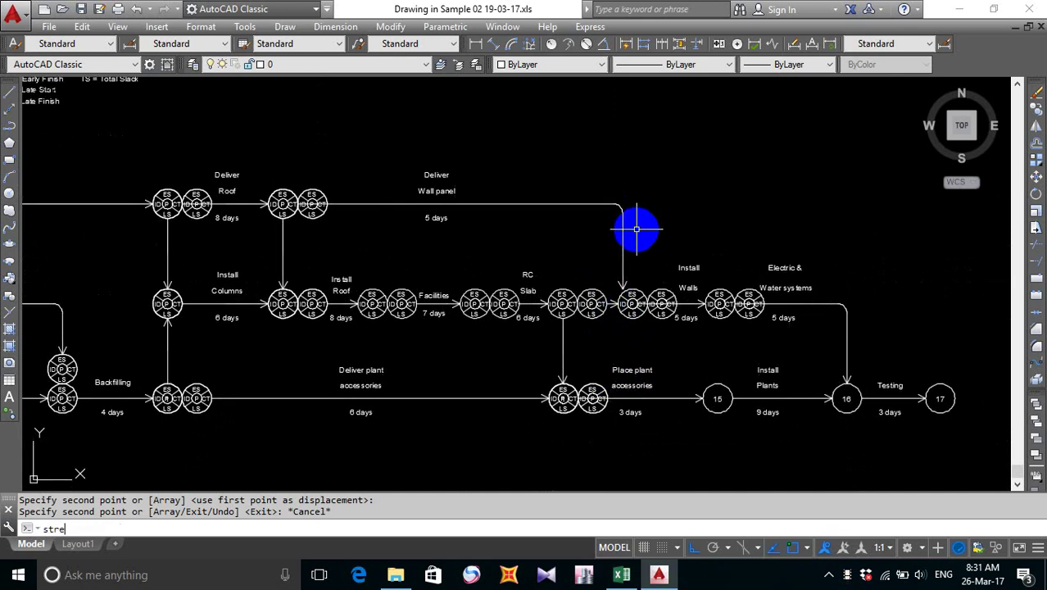
pyautogui.write('tre')
pyautogui.press('Return')
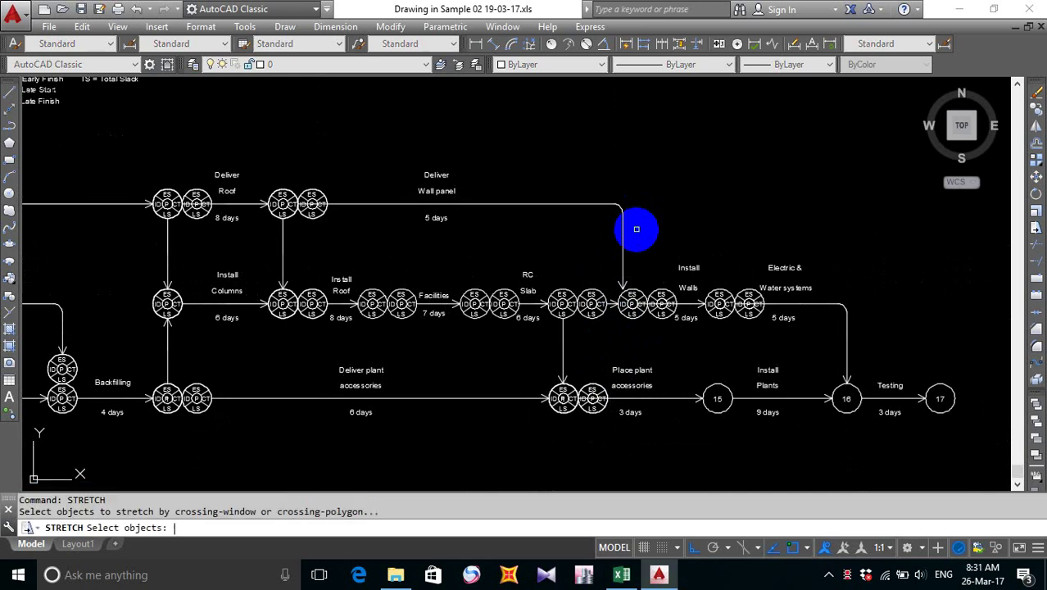
pyautogui.click(637, 187)
pyautogui.scroll(4, 621, 286)
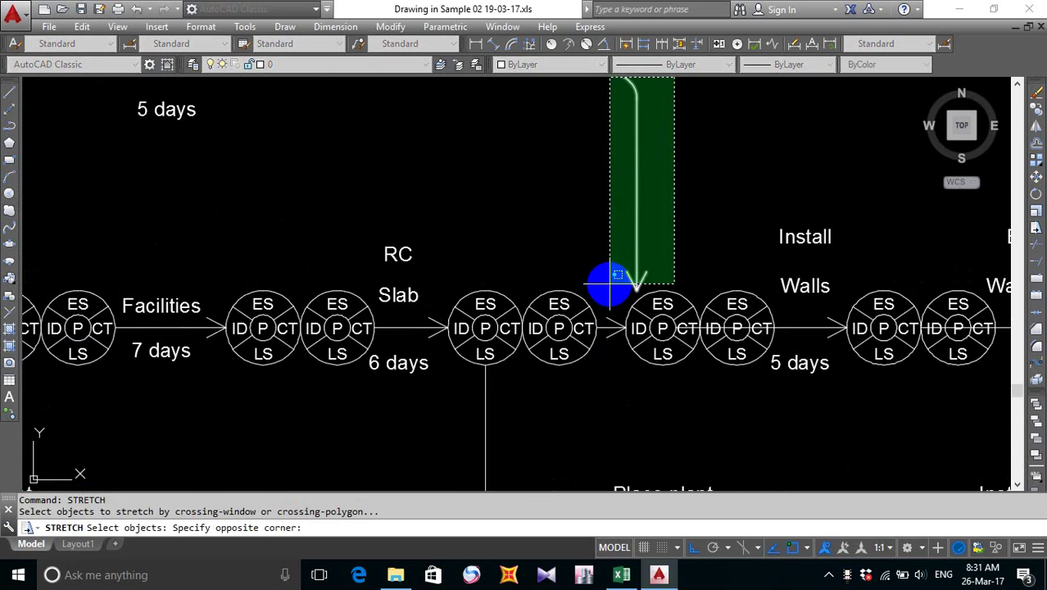
pyautogui.click(616, 282)
pyautogui.scroll(-4, 612, 268)
pyautogui.press('Return')
pyautogui.click(618, 183)
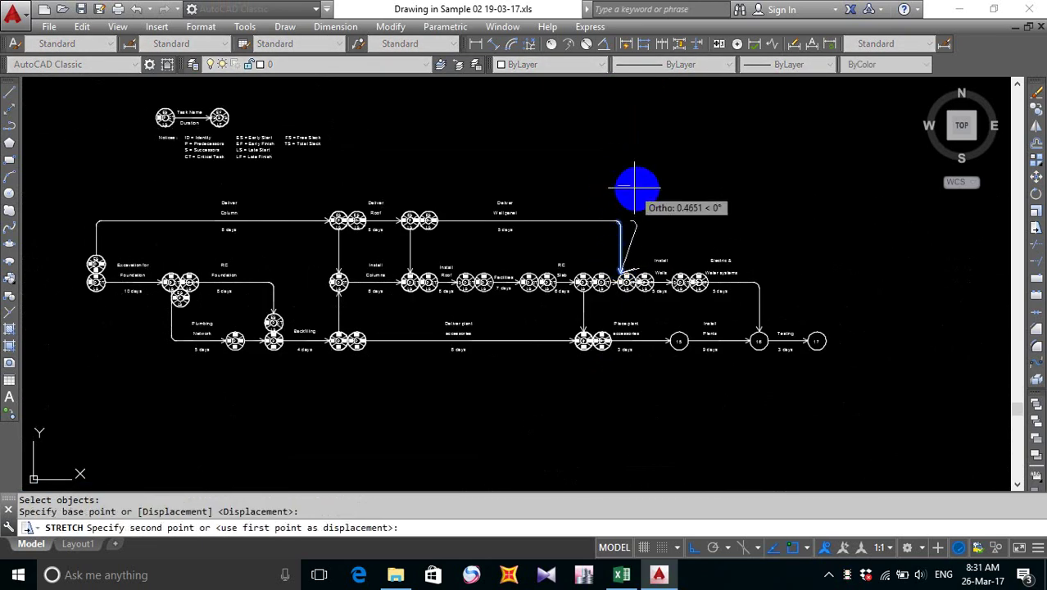
pyautogui.press('Escape')
pyautogui.press('Return')
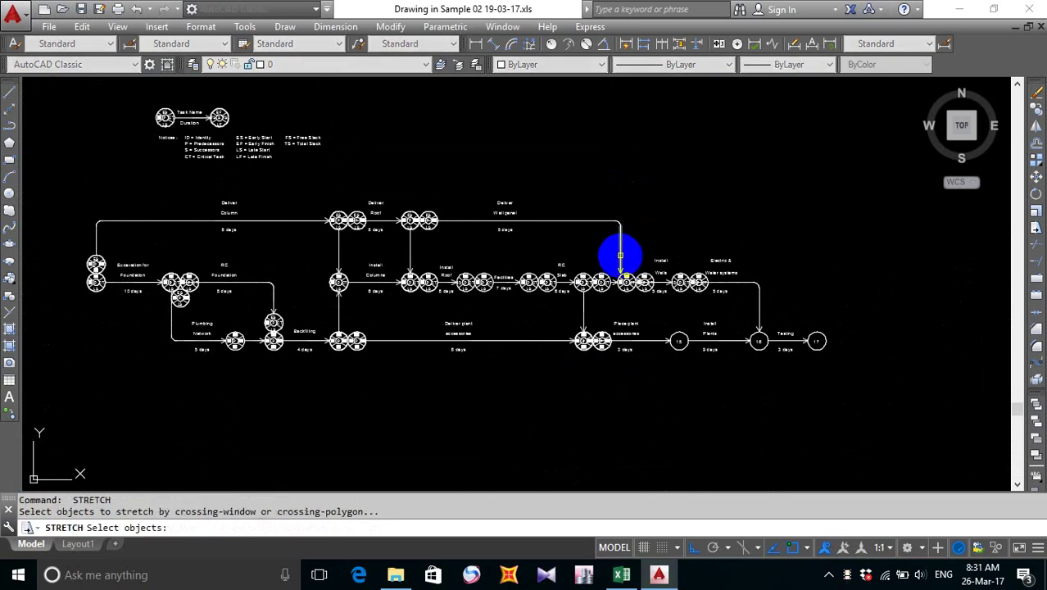
pyautogui.scroll(6, 618, 270)
pyautogui.scroll(-2, 603, 357)
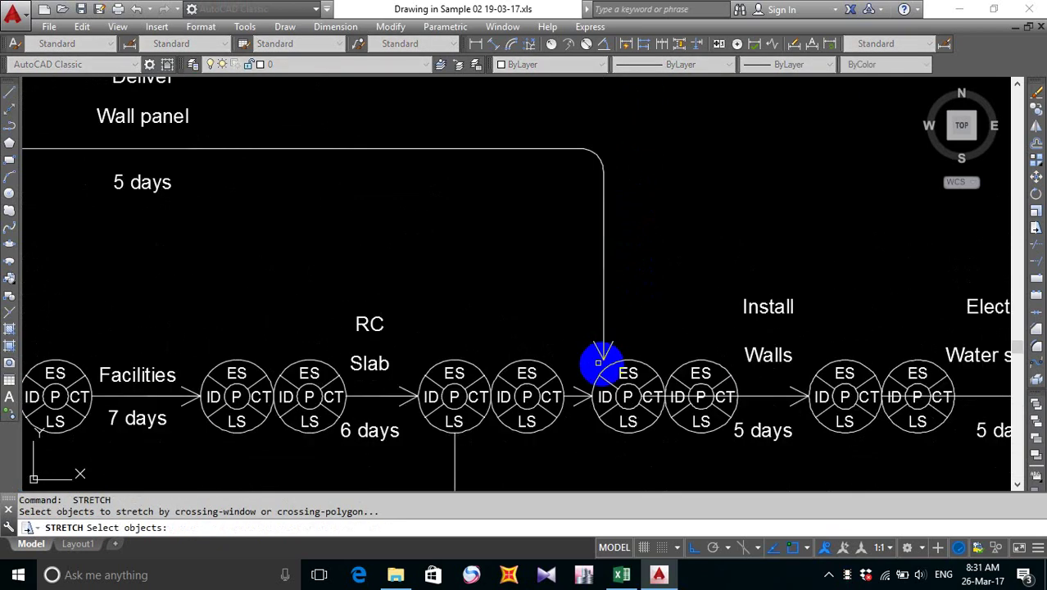
pyautogui.scroll(4, 603, 362)
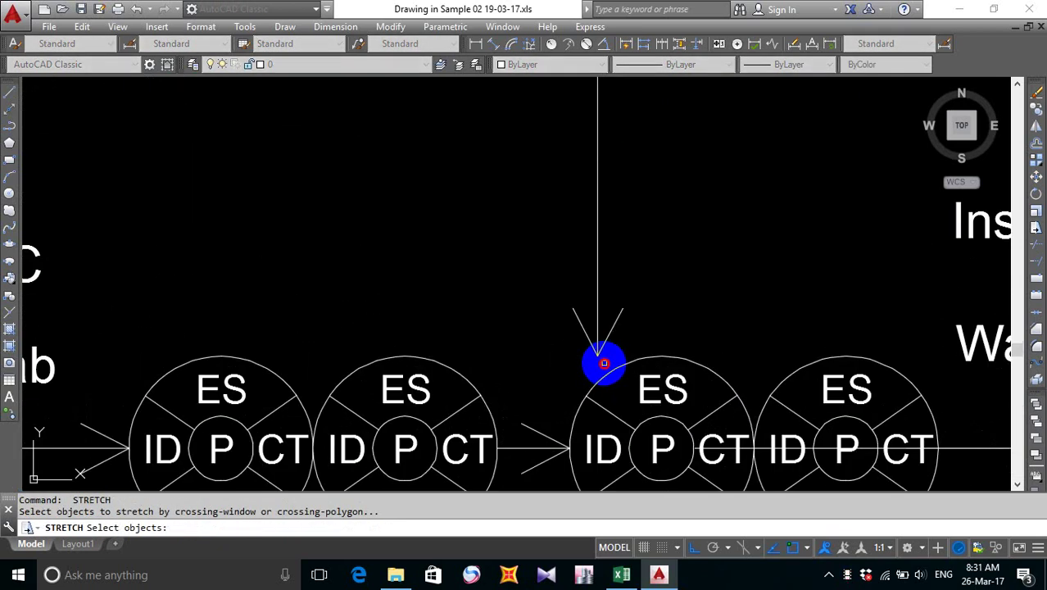
pyautogui.click(603, 363)
pyautogui.scroll(-8, 533, 235)
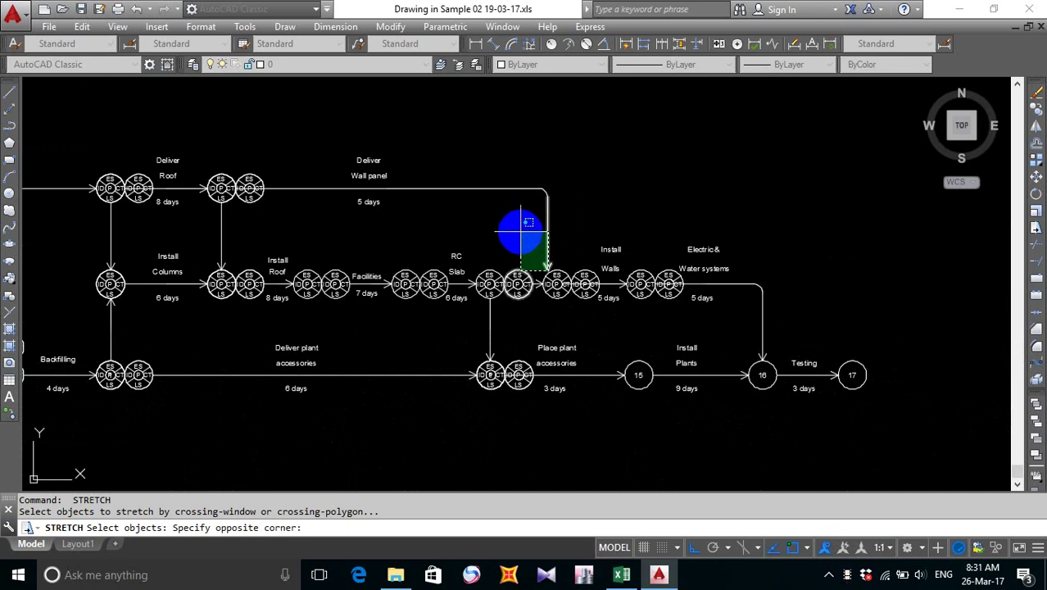
pyautogui.click(532, 159)
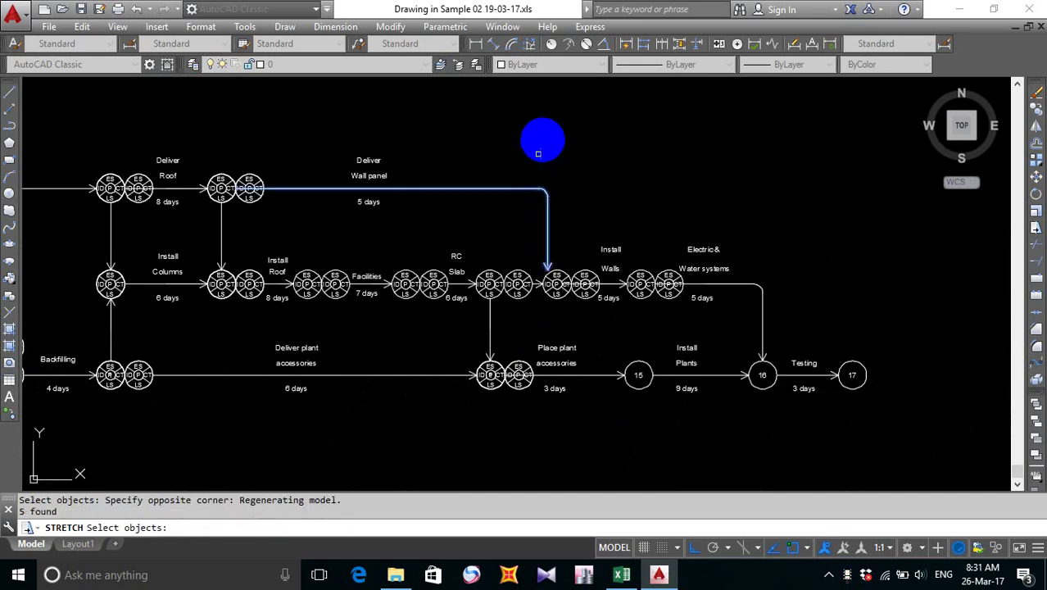
pyautogui.press('Return')
pyautogui.click(544, 135)
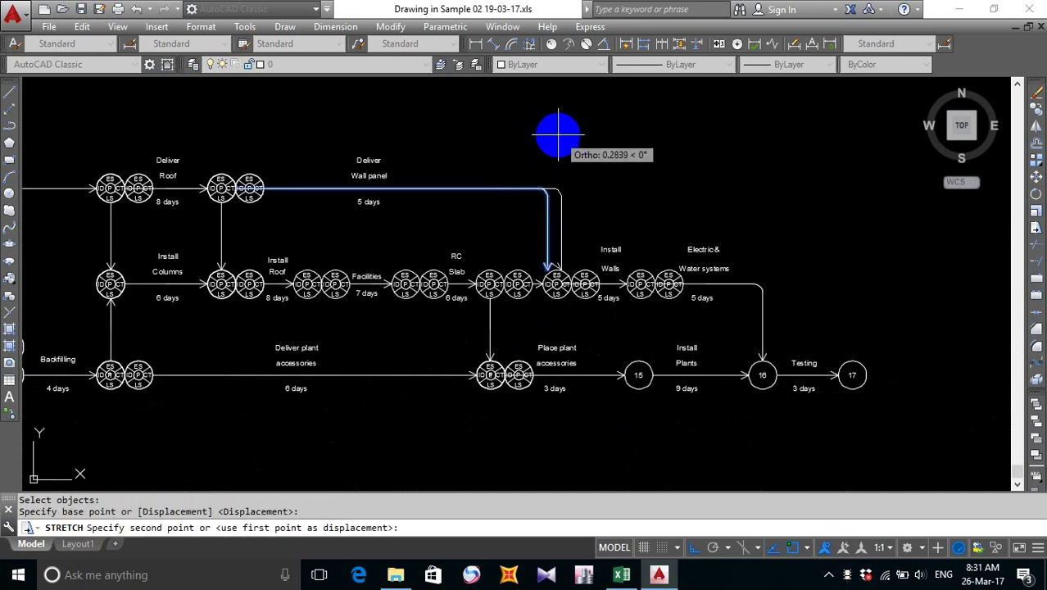
pyautogui.scroll(4, 557, 133)
pyautogui.press('Escape')
pyautogui.scroll(-2, 528, 175)
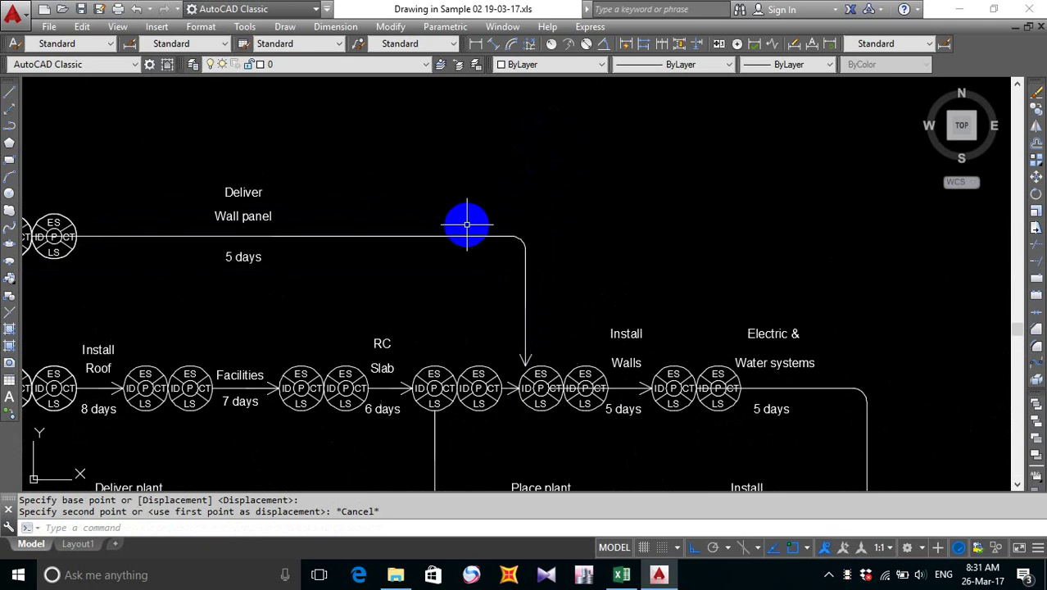
pyautogui.press('Return')
pyautogui.scroll(3, 531, 356)
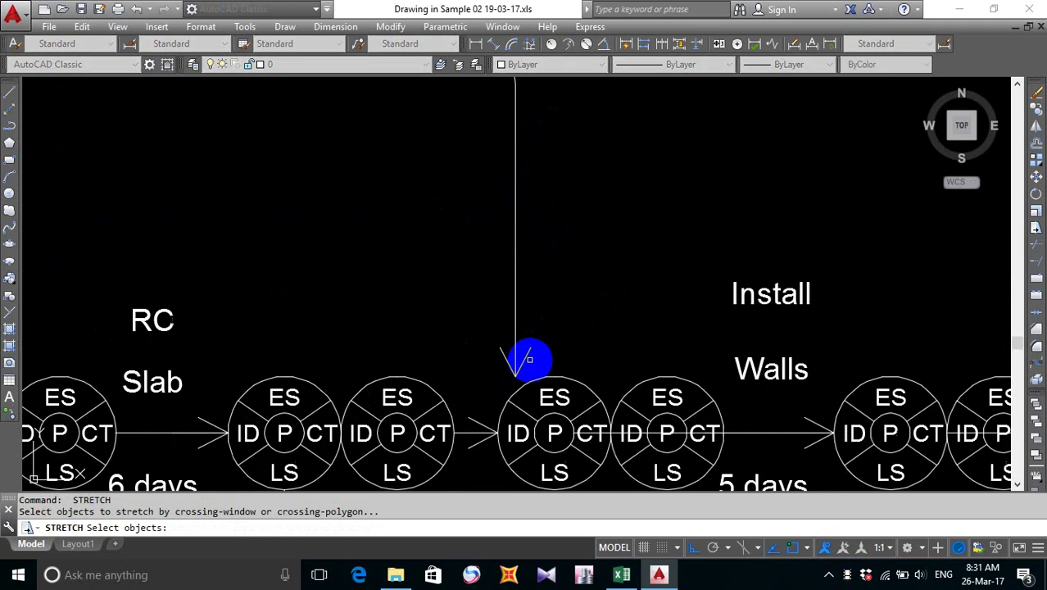
pyautogui.scroll(-5, 533, 354)
pyautogui.click(552, 235)
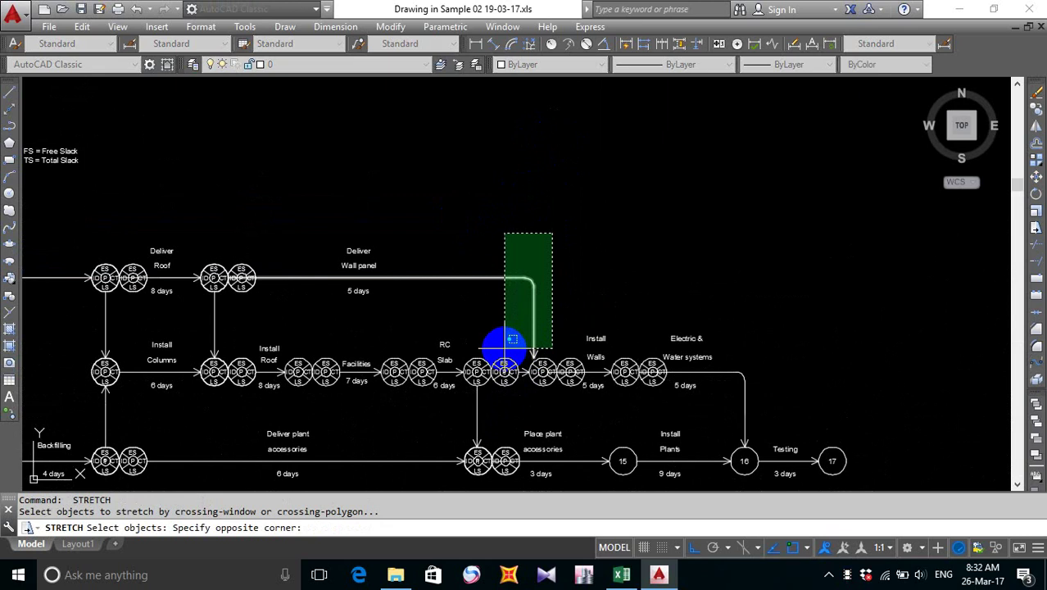
pyautogui.click(507, 346)
pyautogui.scroll(4, 518, 357)
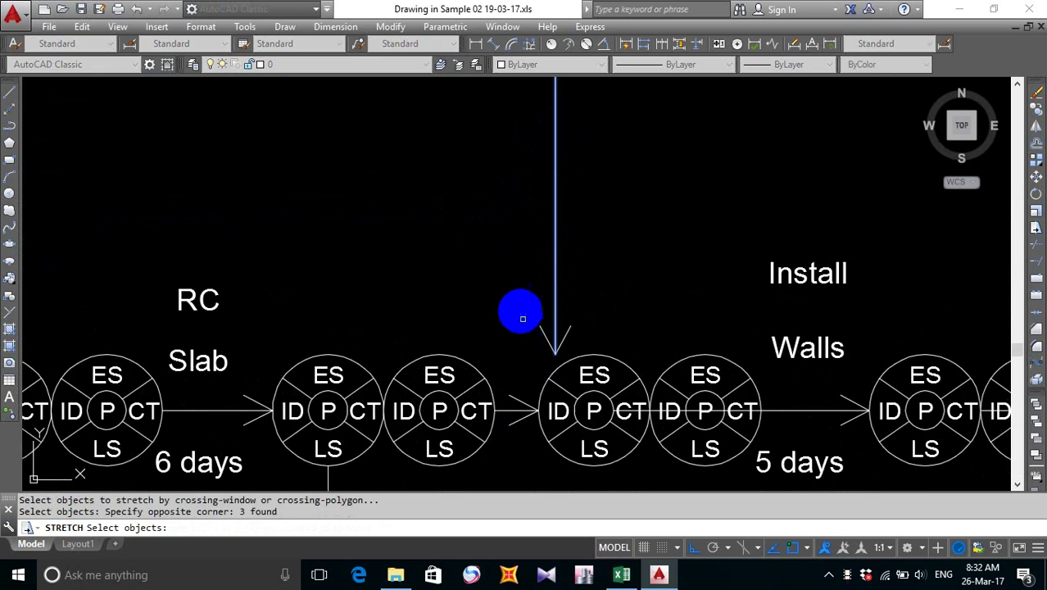
pyautogui.click(520, 310)
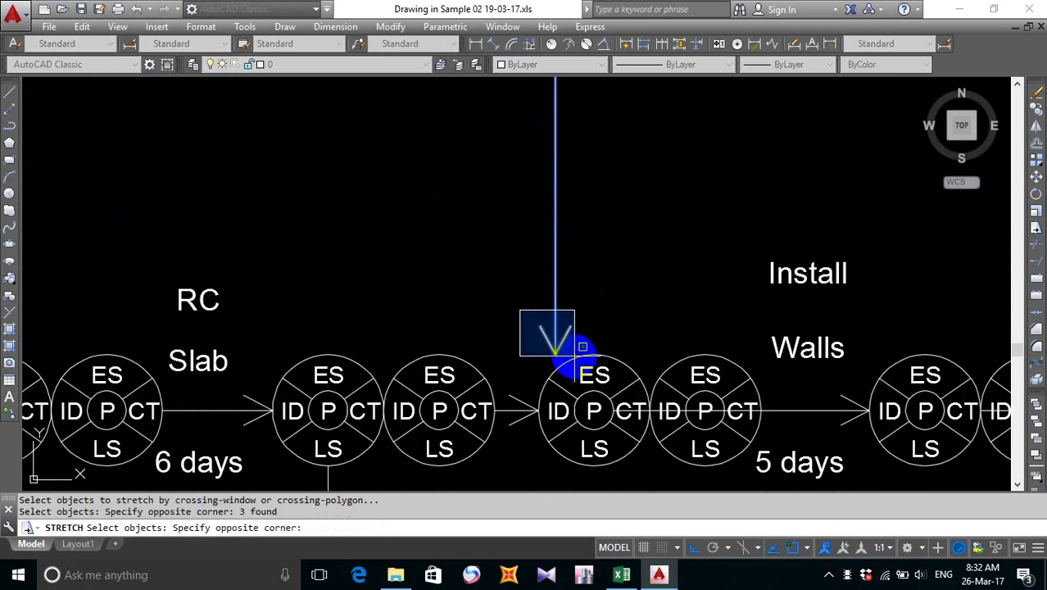
pyautogui.scroll(2, 583, 346)
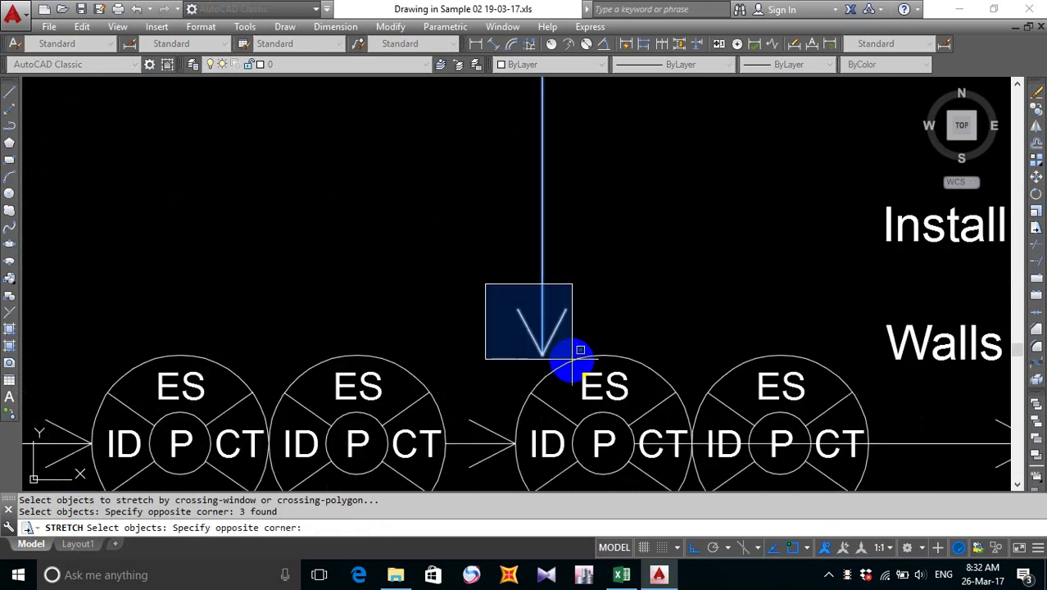
pyautogui.click(585, 350)
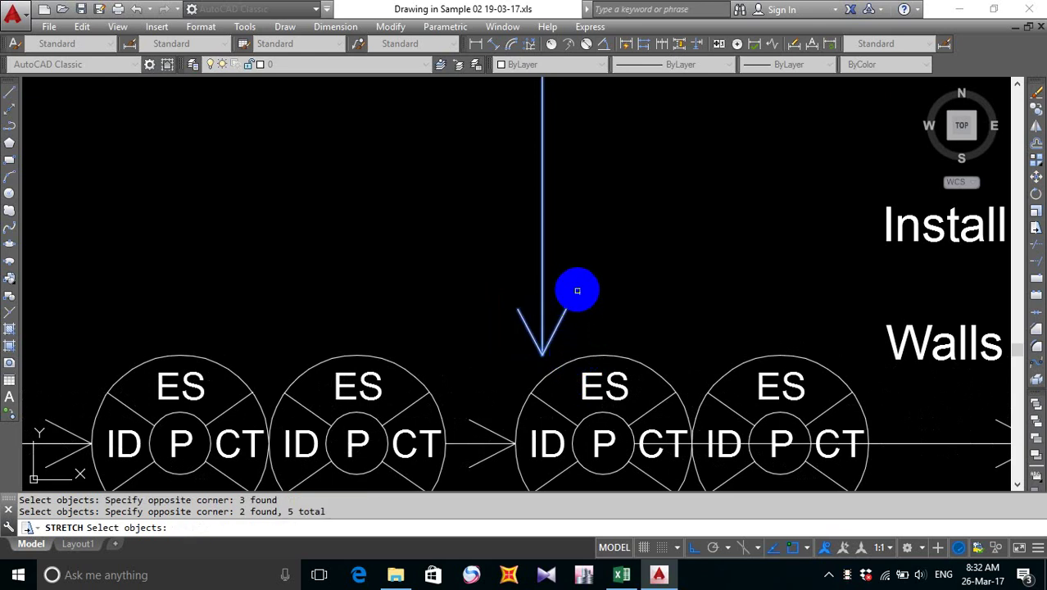
pyautogui.click(577, 289)
pyautogui.click(498, 358)
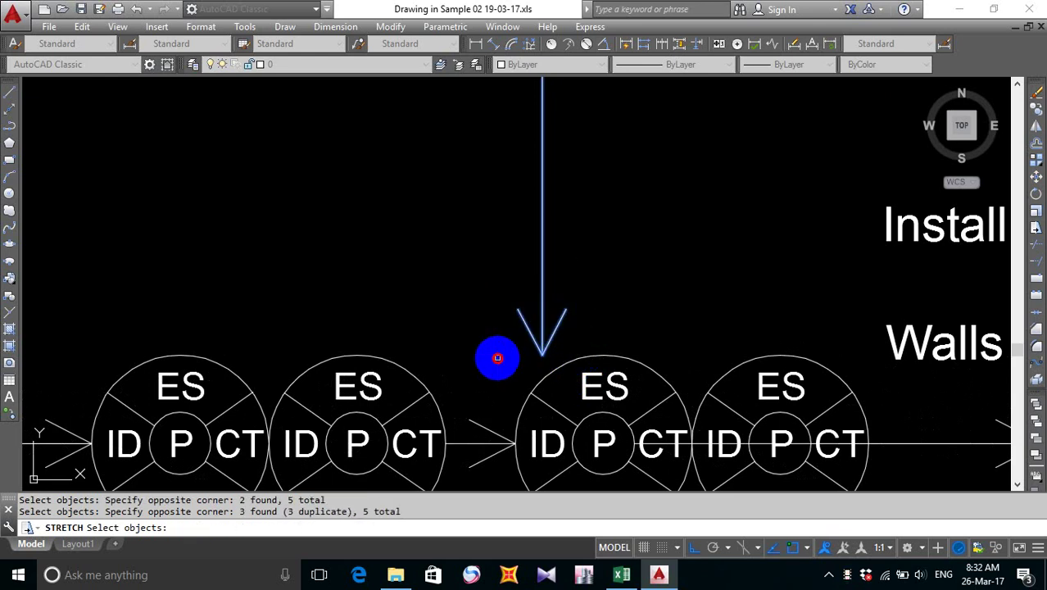
pyautogui.scroll(-5, 512, 327)
pyautogui.press('Return')
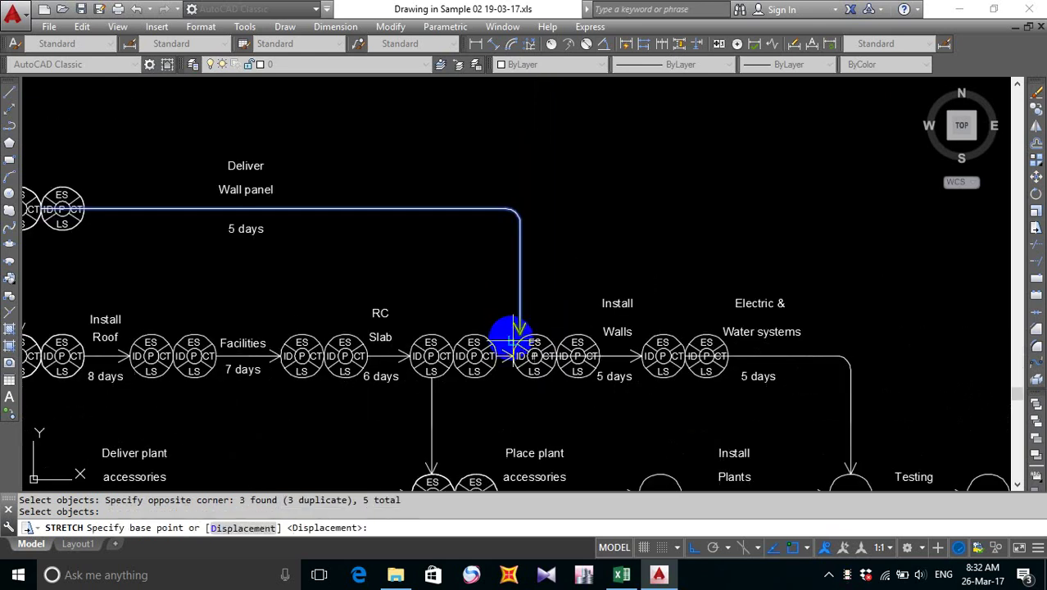
pyautogui.scroll(6, 518, 335)
pyautogui.scroll(5, 535, 332)
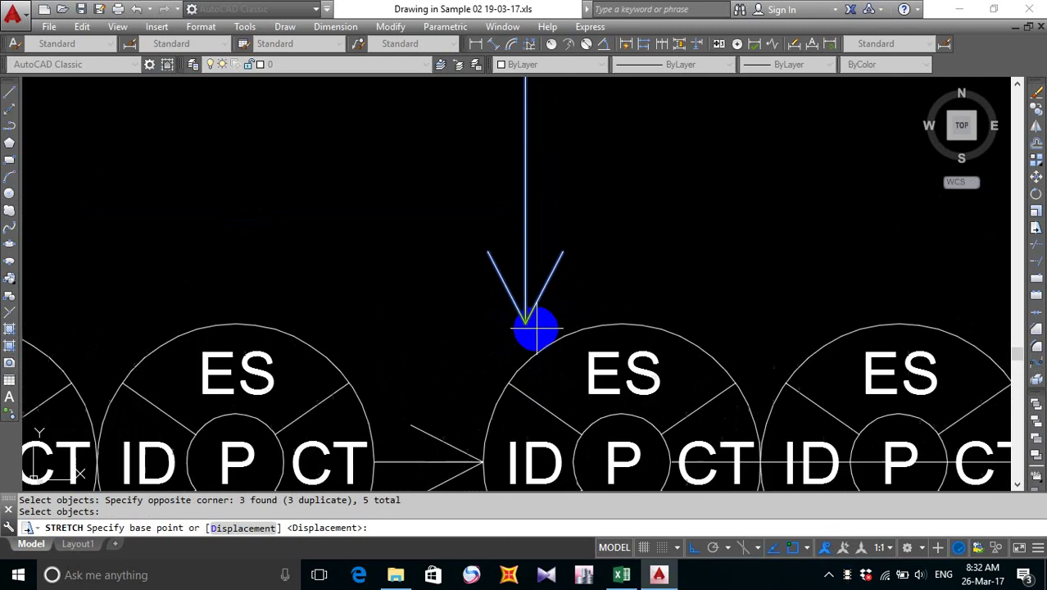
pyautogui.click(482, 311)
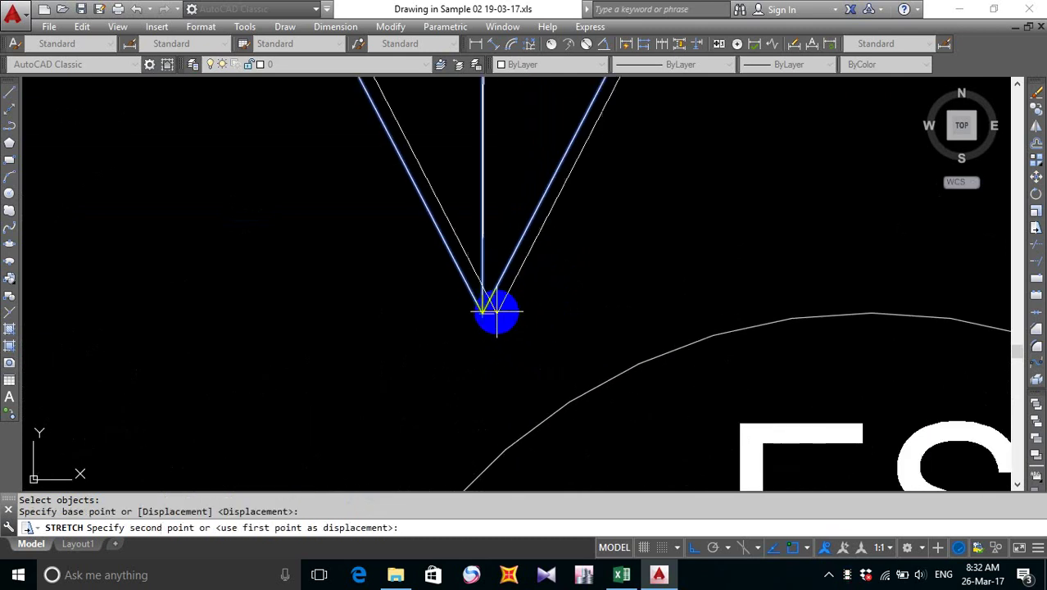
pyautogui.scroll(-5, 493, 308)
pyautogui.scroll(-5, 588, 309)
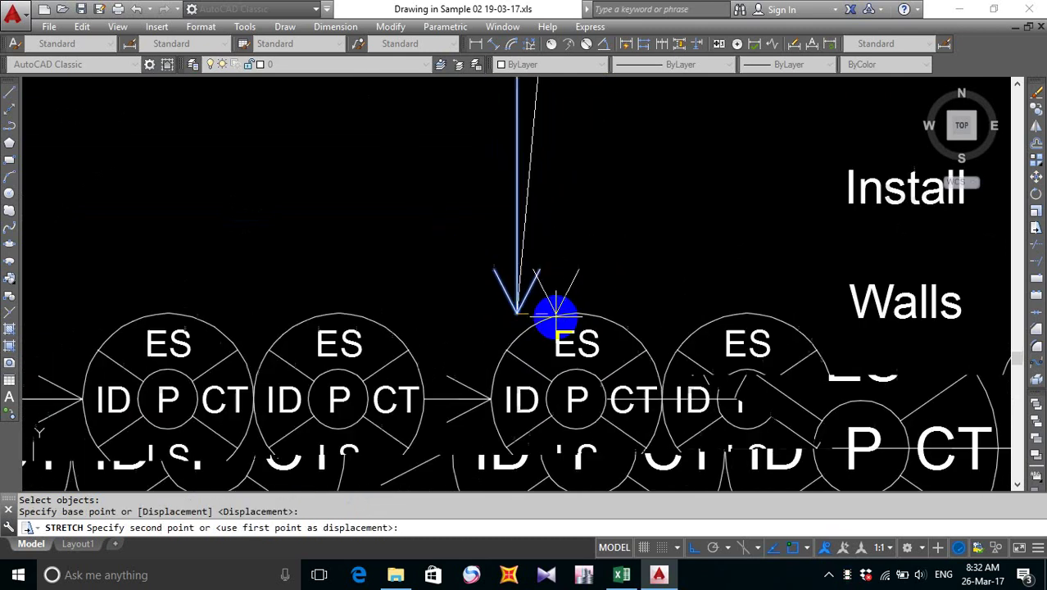
pyautogui.press('Escape')
# - Stretch the Deliver Wall panel arrow horizontally so its tip meets the top of the first sectioned circle before Install Walls
pyautogui.press('Return')
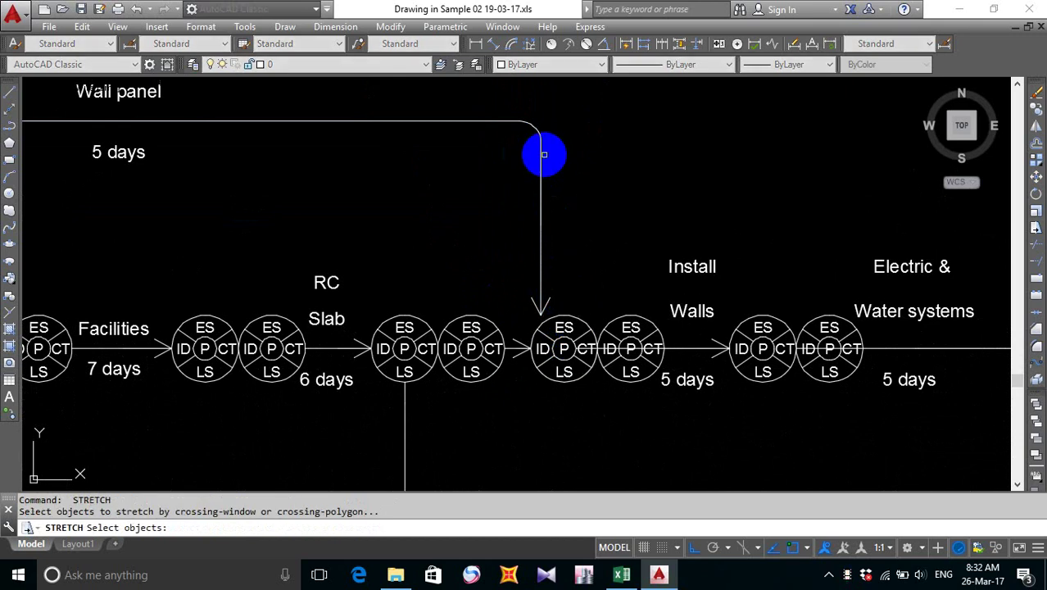
pyautogui.scroll(4, 536, 323)
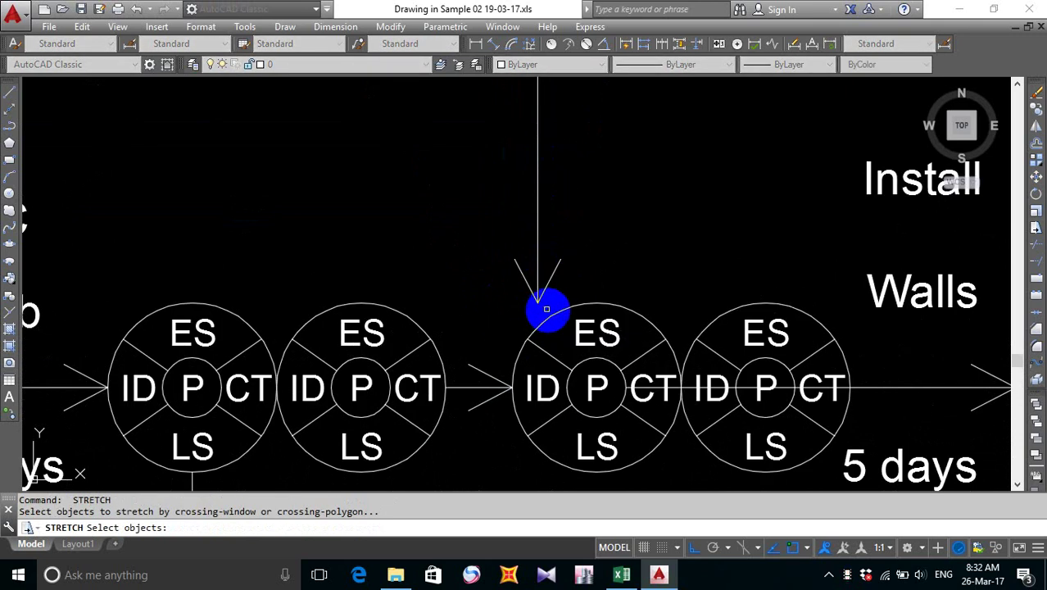
pyautogui.click(546, 309)
pyautogui.scroll(-5, 518, 275)
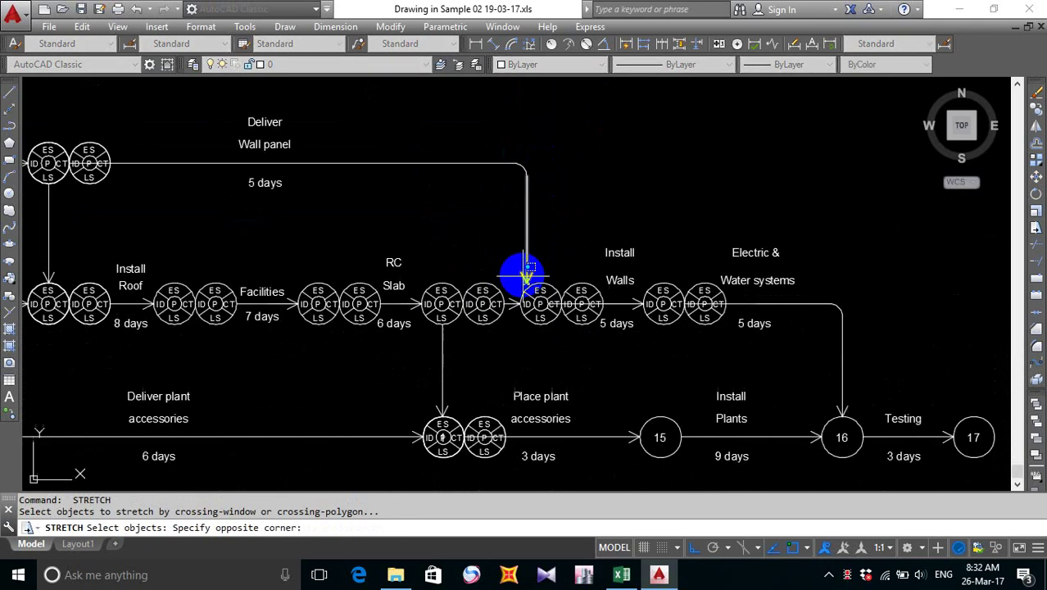
pyautogui.click(514, 148)
pyautogui.scroll(8, 500, 271)
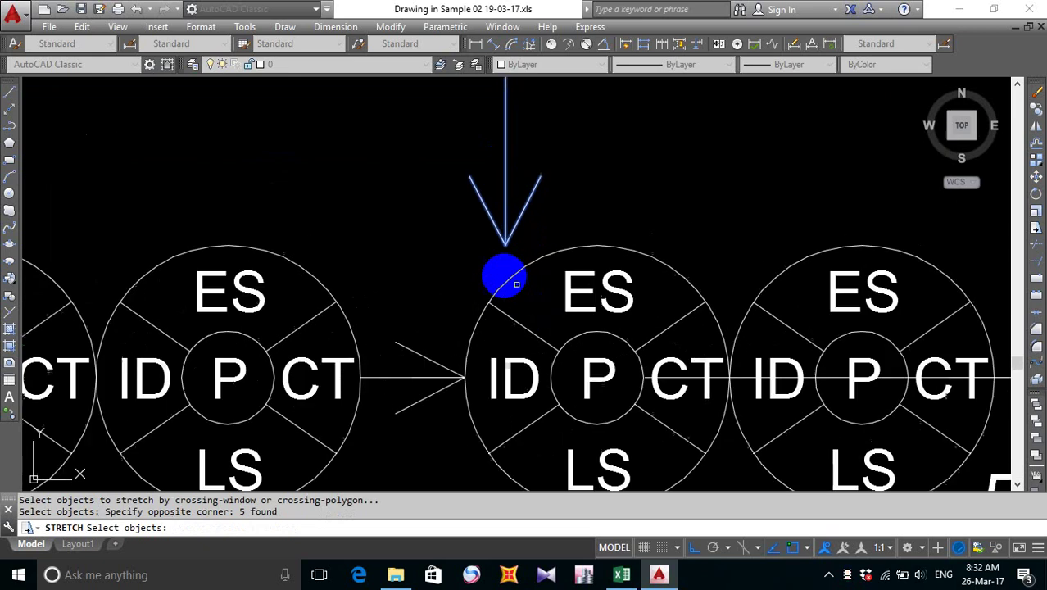
pyautogui.scroll(-4, 494, 254)
pyautogui.click(549, 152)
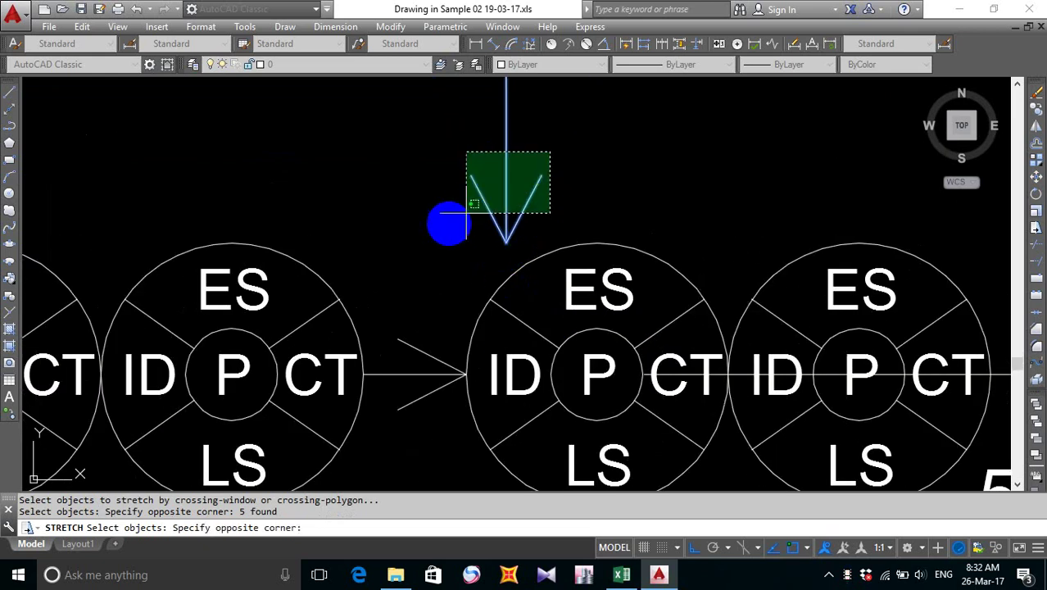
pyautogui.click(445, 247)
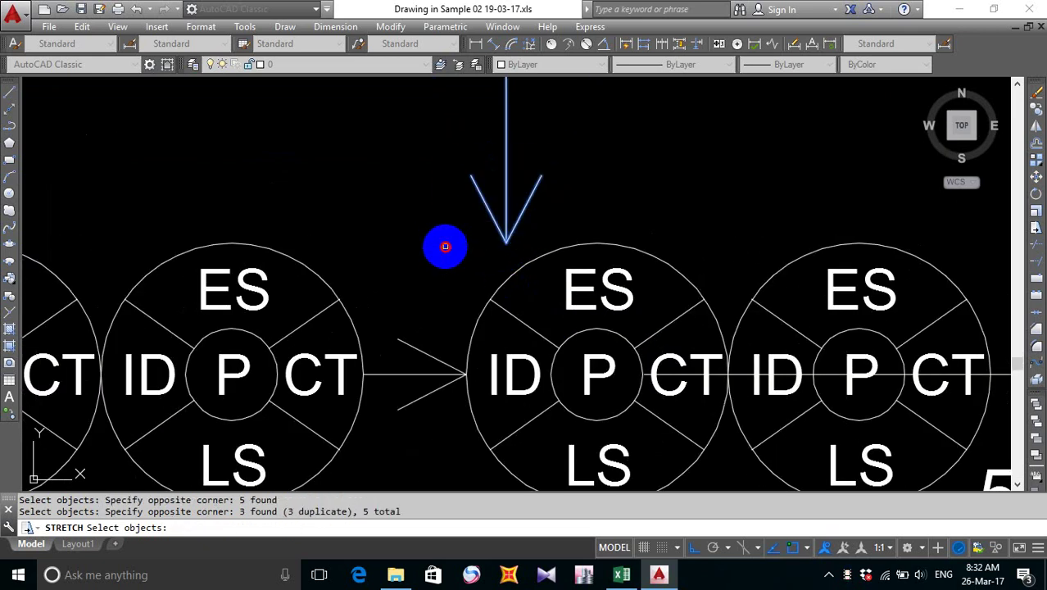
pyautogui.scroll(-8, 445, 246)
pyautogui.press('Return')
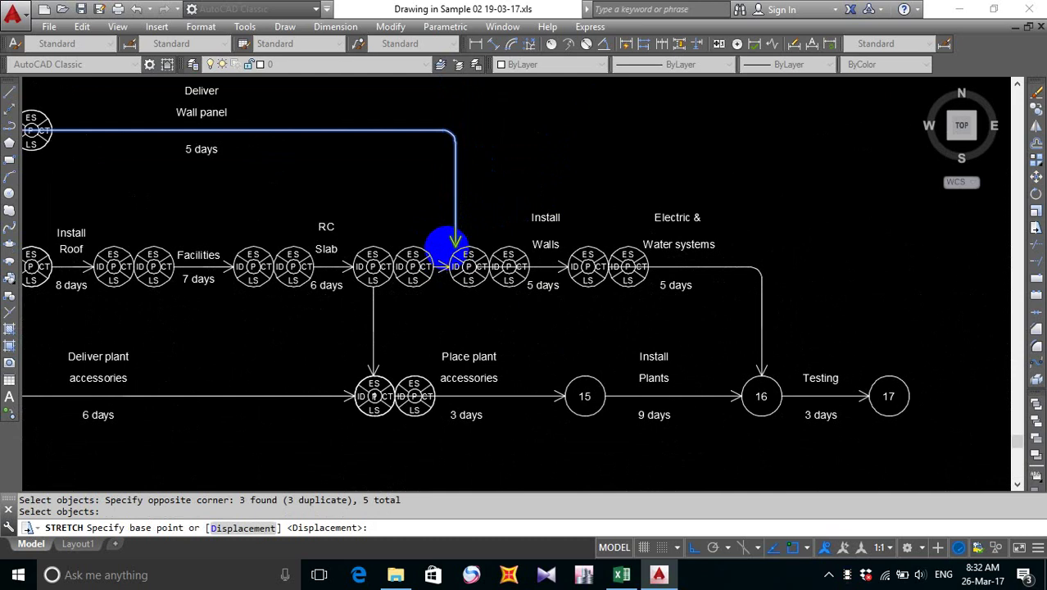
pyautogui.scroll(6, 451, 241)
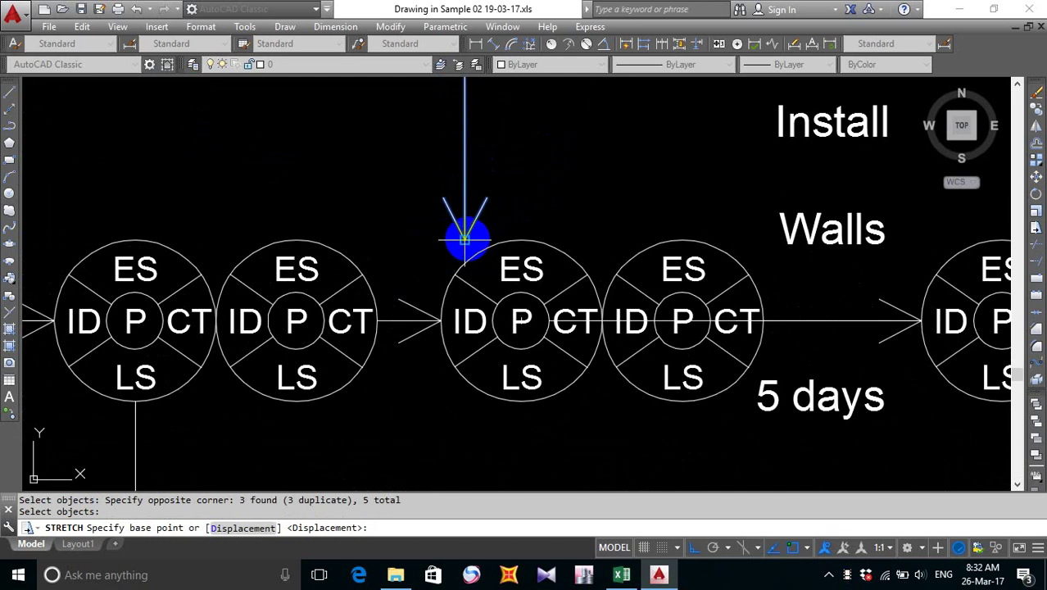
pyautogui.click(465, 238)
pyautogui.scroll(-4, 502, 235)
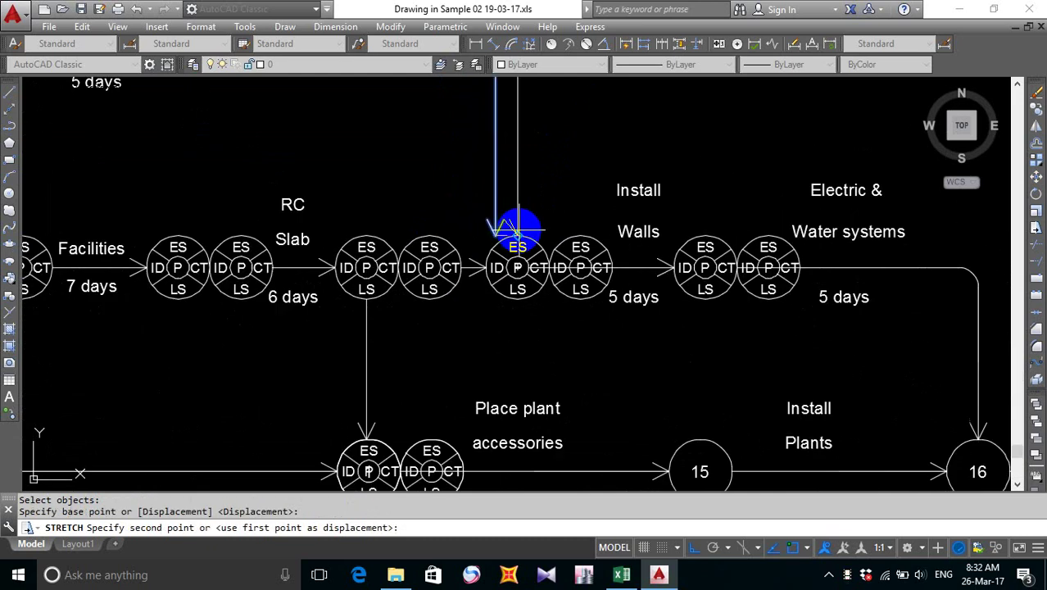
pyautogui.click(518, 235)
pyautogui.scroll(-5, 525, 229)
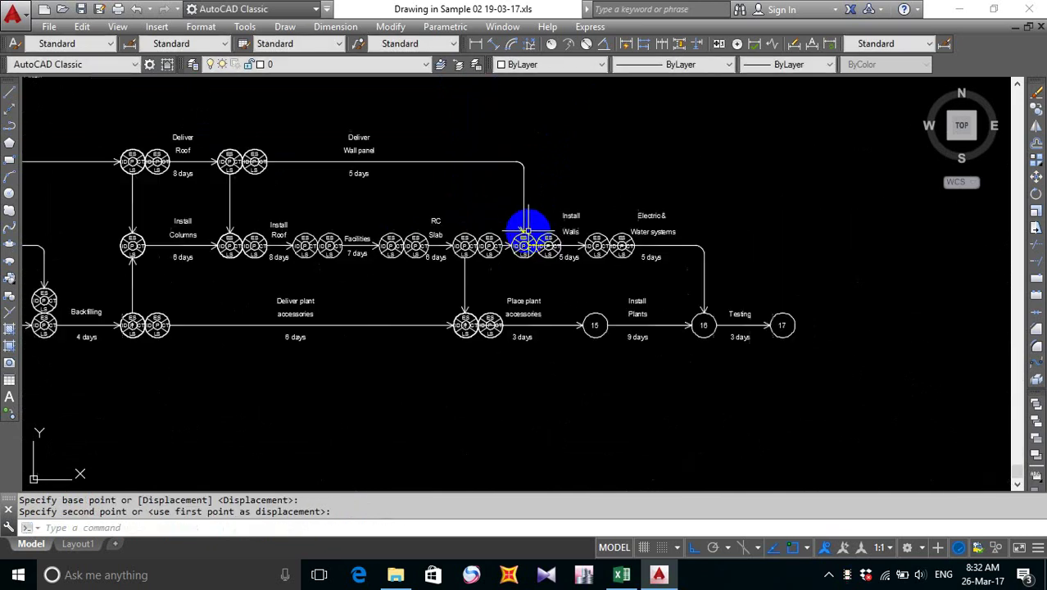
# - Shorten the Install Walls arrow line so it starts at the outer edge of the second sectioned circle before it
pyautogui.scroll(3, 519, 238)
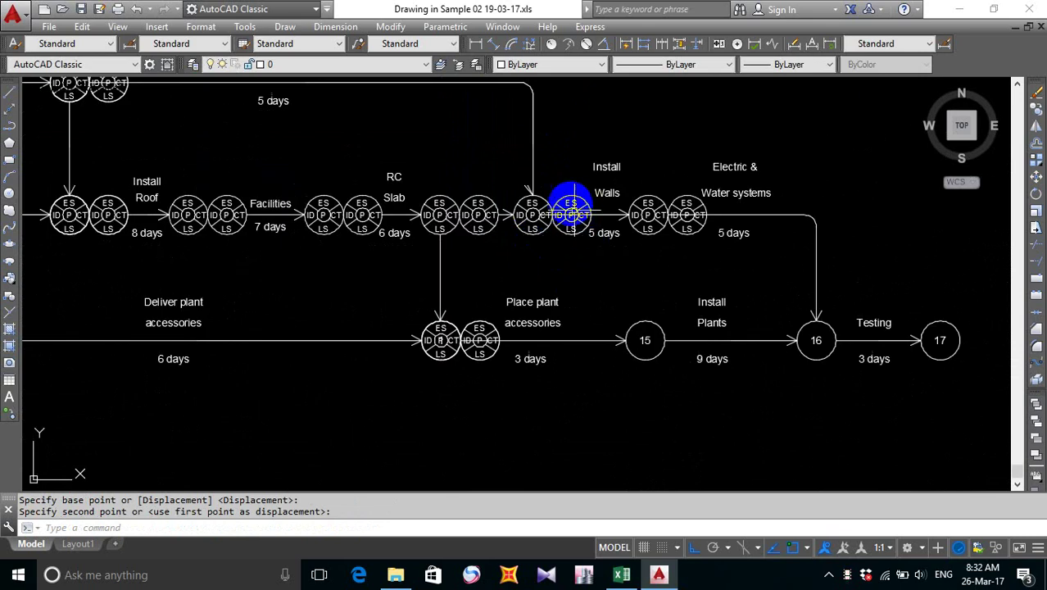
pyautogui.scroll(5, 568, 209)
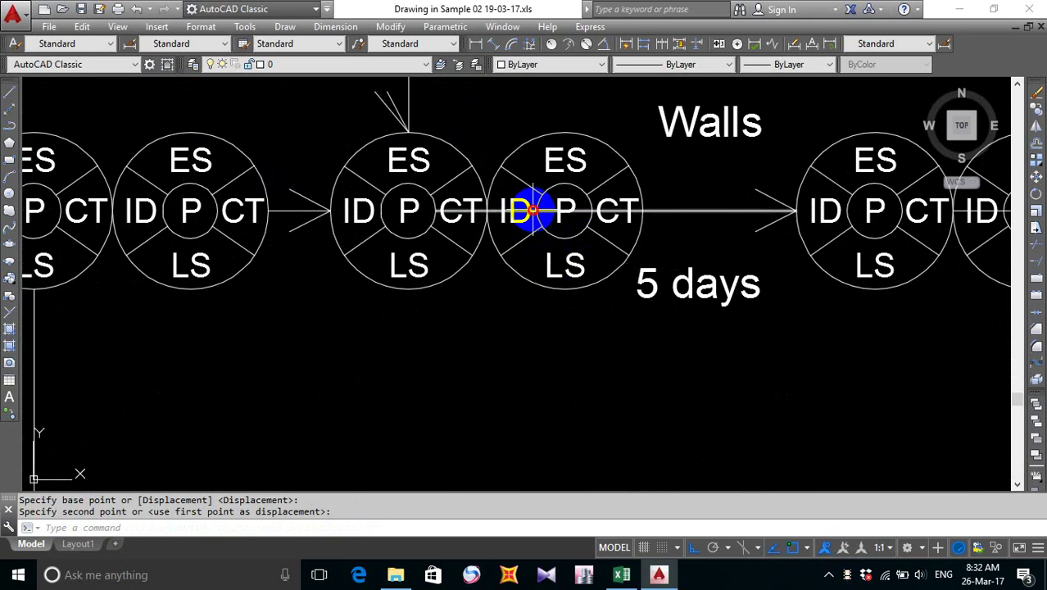
pyautogui.click(532, 209)
pyautogui.scroll(2, 443, 212)
pyautogui.press('Escape')
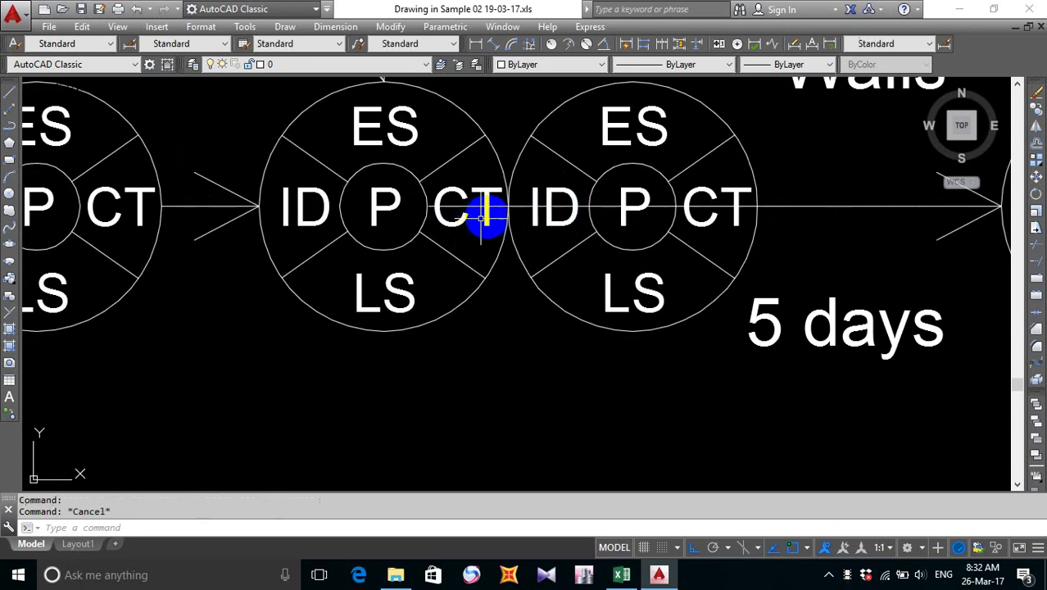
pyautogui.click(518, 206)
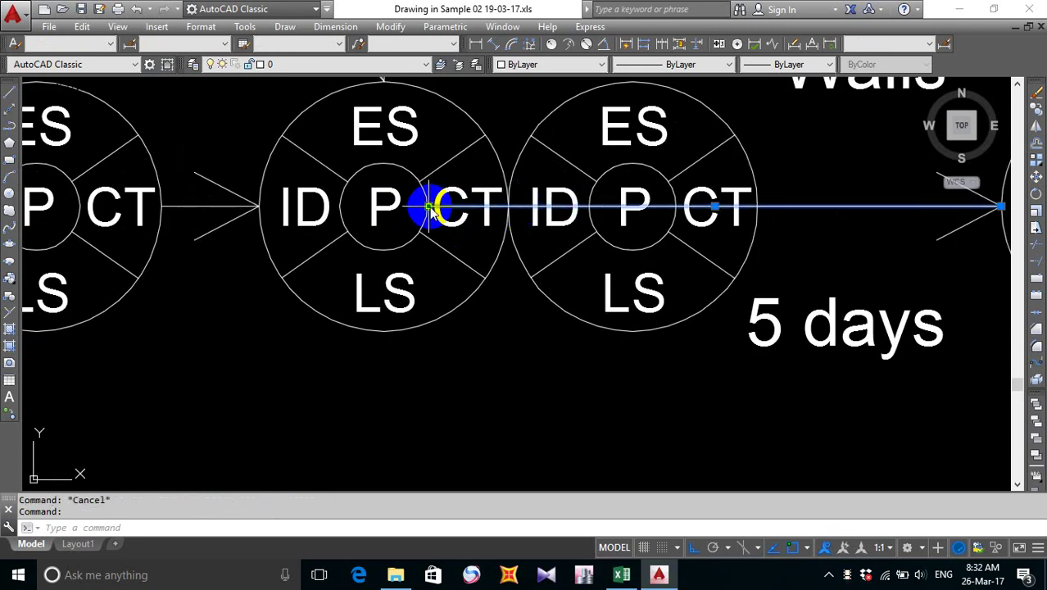
pyautogui.click(428, 206)
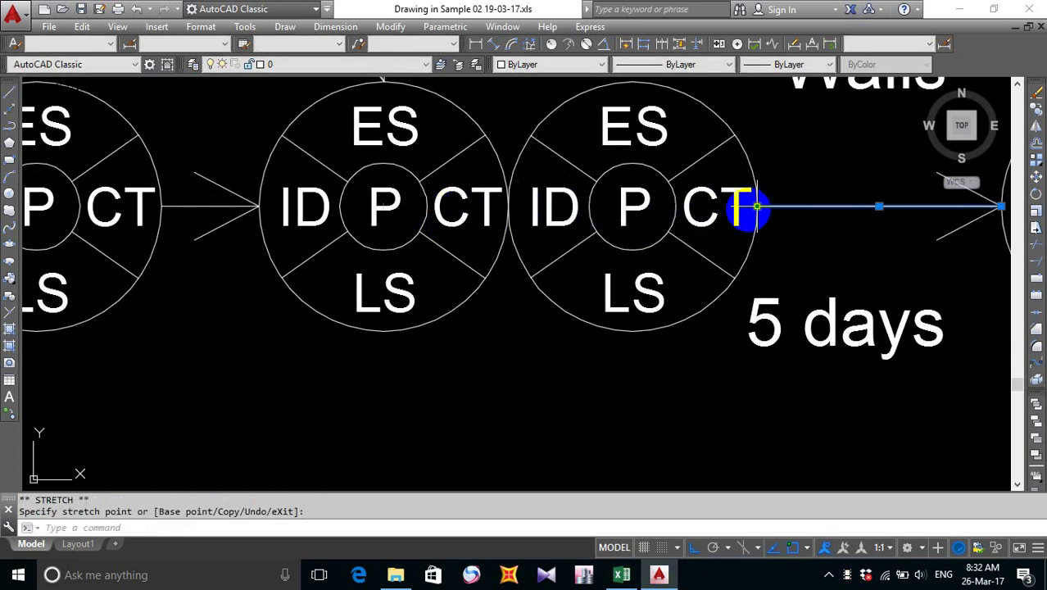
pyautogui.scroll(-3, 754, 208)
pyautogui.press('Escape')
# - Shorten the Electric & Water systems line so it starts at the outer edge of the second sectioned circle before it
pyautogui.scroll(-7, 701, 237)
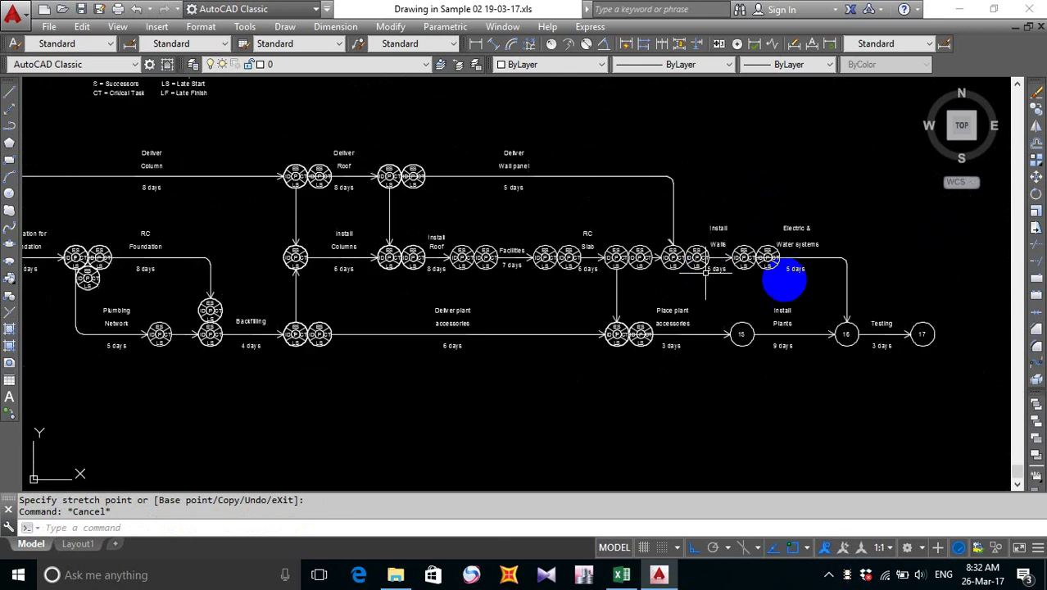
pyautogui.scroll(6, 777, 264)
pyautogui.scroll(5, 737, 237)
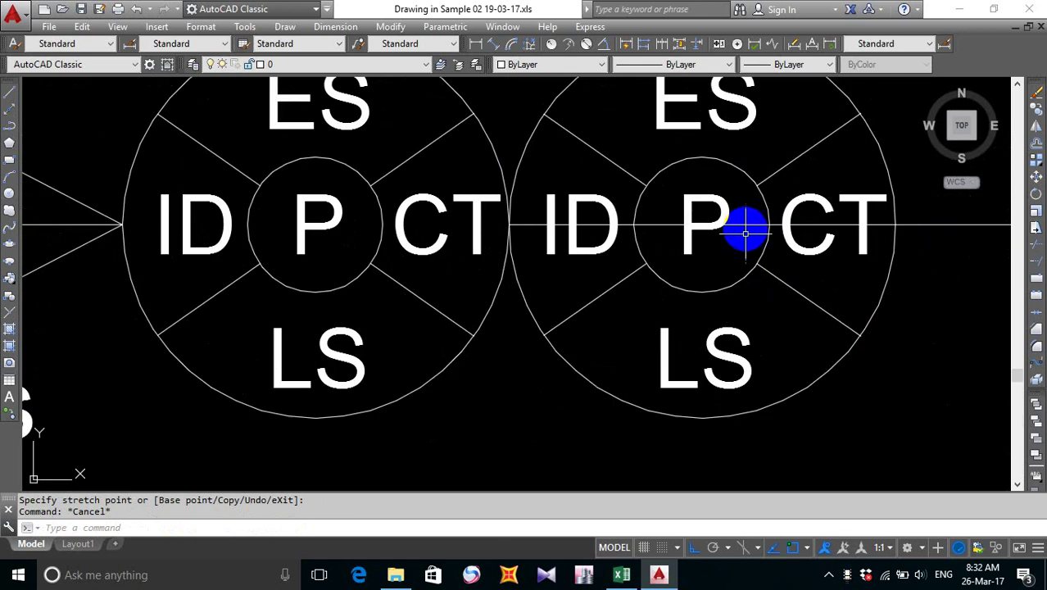
pyautogui.click(743, 227)
pyautogui.click(509, 222)
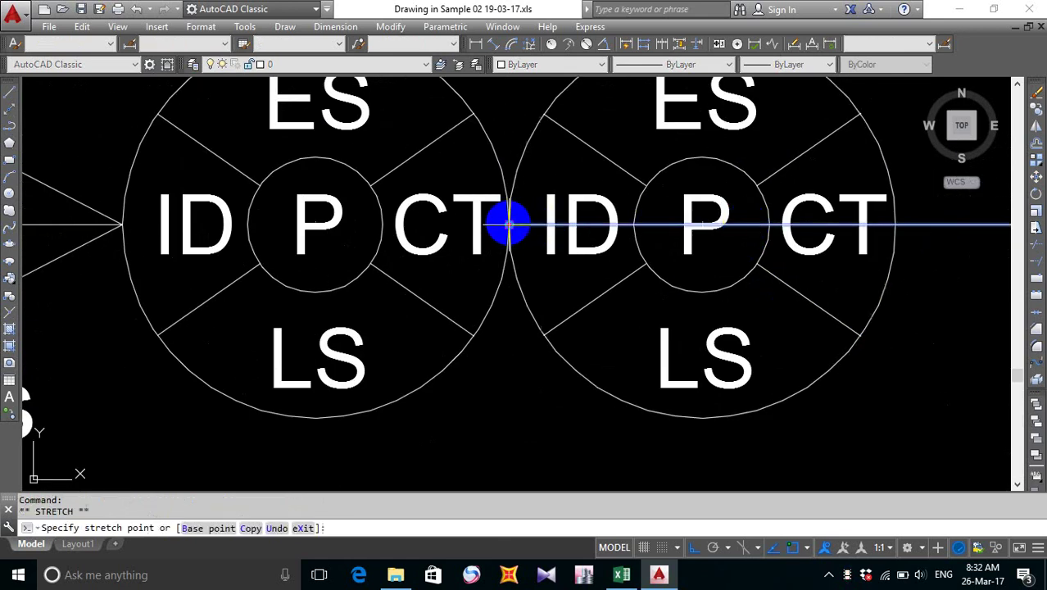
pyautogui.scroll(-8, 881, 245)
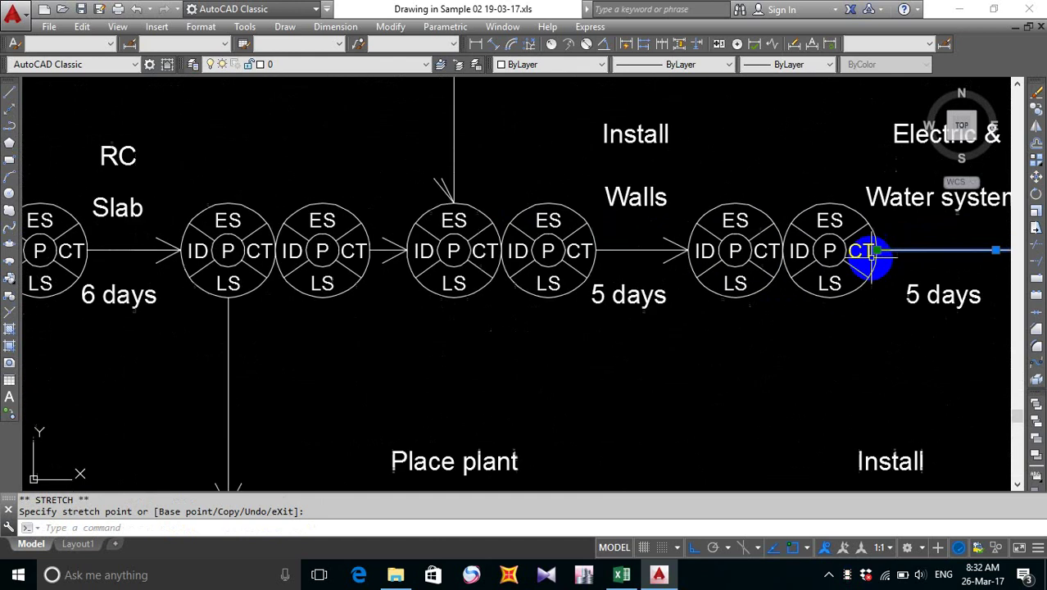
pyautogui.press('Escape')
# - Move the "Electric &", "Water systems" and "5 days" labels slightly to the right, clear of the sectioned circles
pyautogui.moveTo(872, 291); pyautogui.dragTo(709, 294, button='middle')
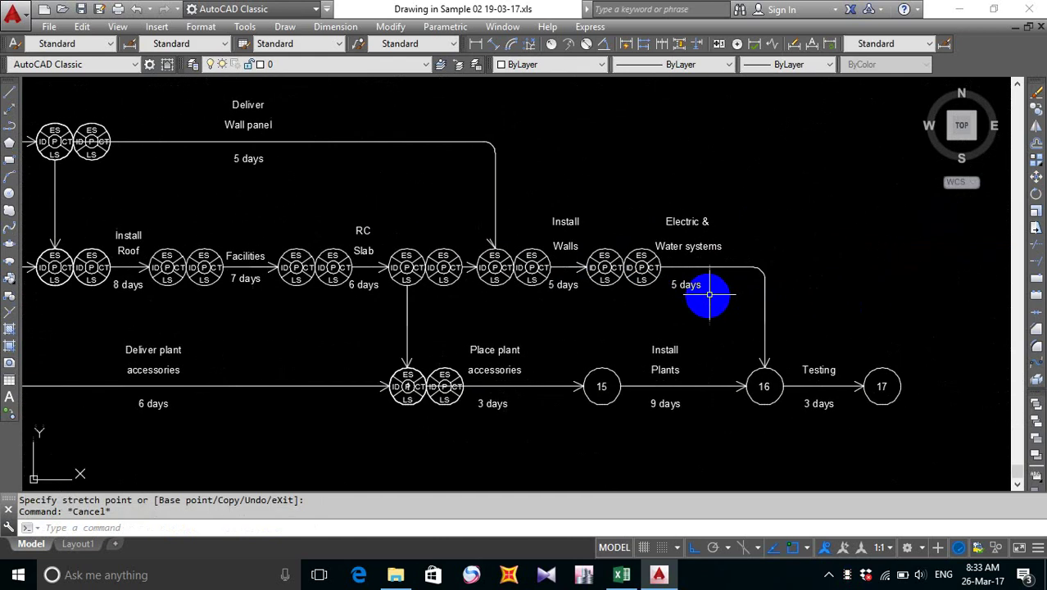
pyautogui.write('m')
pyautogui.press('Return')
pyautogui.click(648, 190)
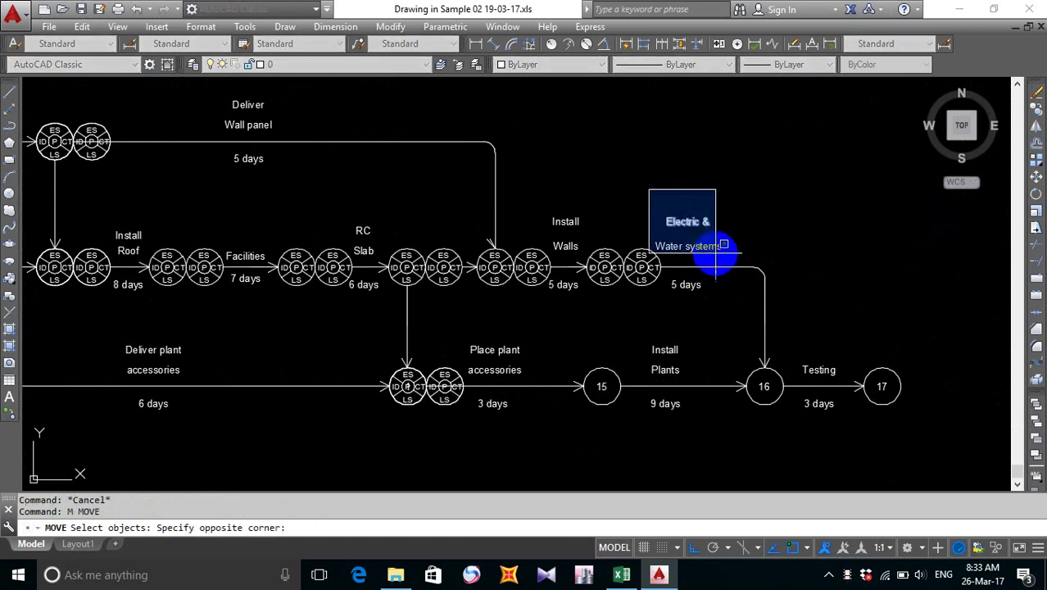
pyautogui.click(717, 254)
pyautogui.click(688, 284)
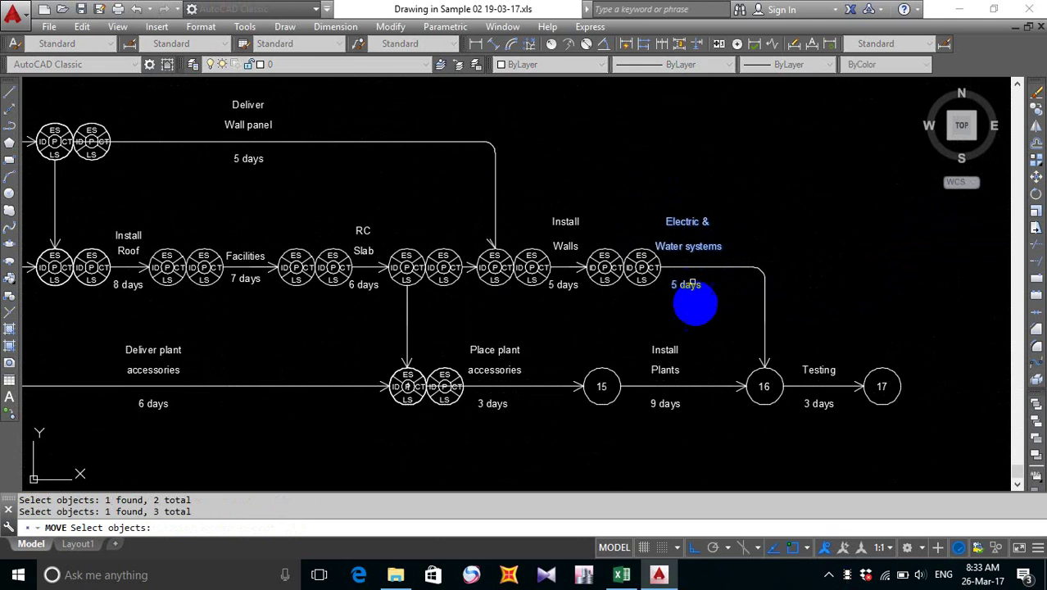
pyautogui.press('Return')
pyautogui.click(690, 328)
pyautogui.click(711, 334)
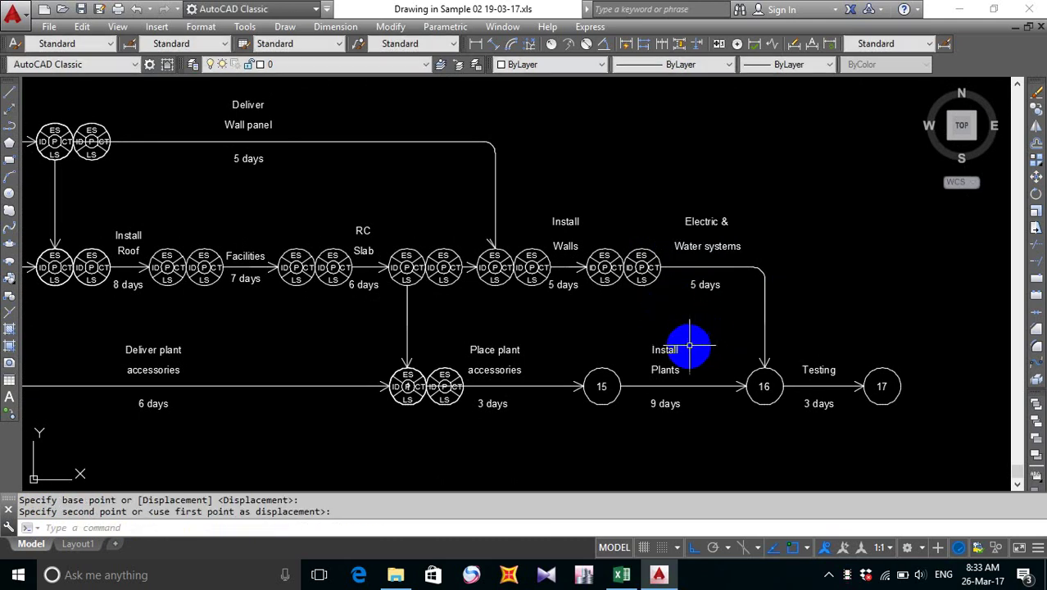
# - Shorten the Place plant accessories arrow line so it starts at the outer edge of the second sectioned circle before it
pyautogui.scroll(6, 542, 364)
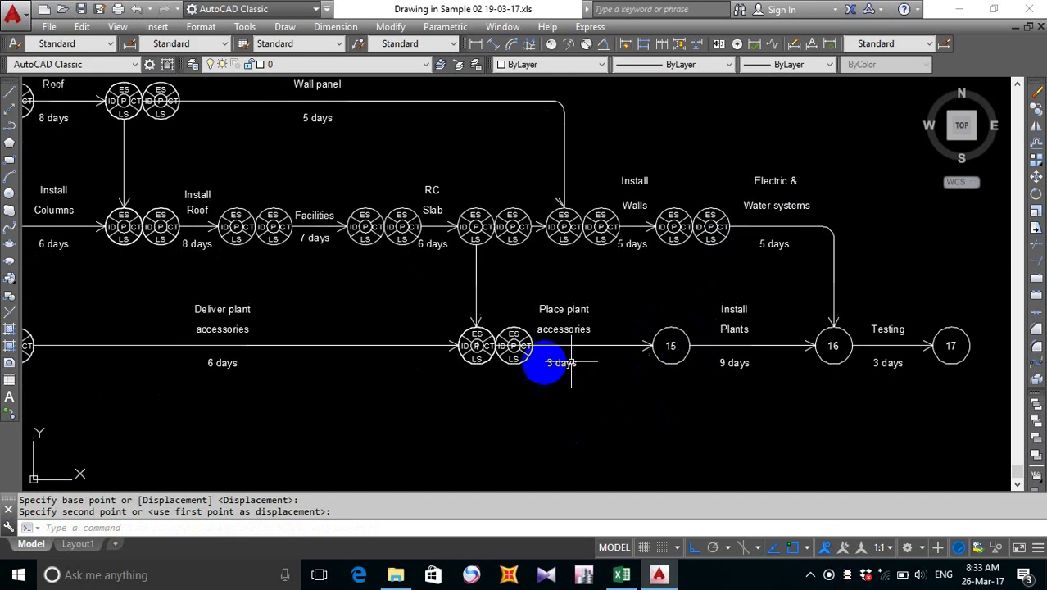
pyautogui.scroll(3, 432, 295)
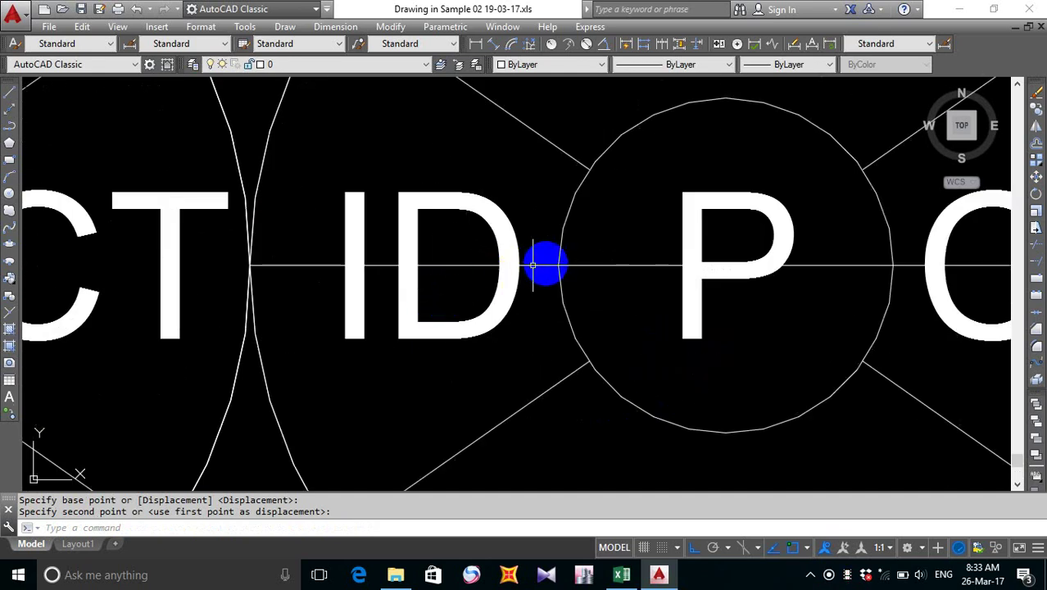
pyautogui.click(544, 264)
pyautogui.click(247, 266)
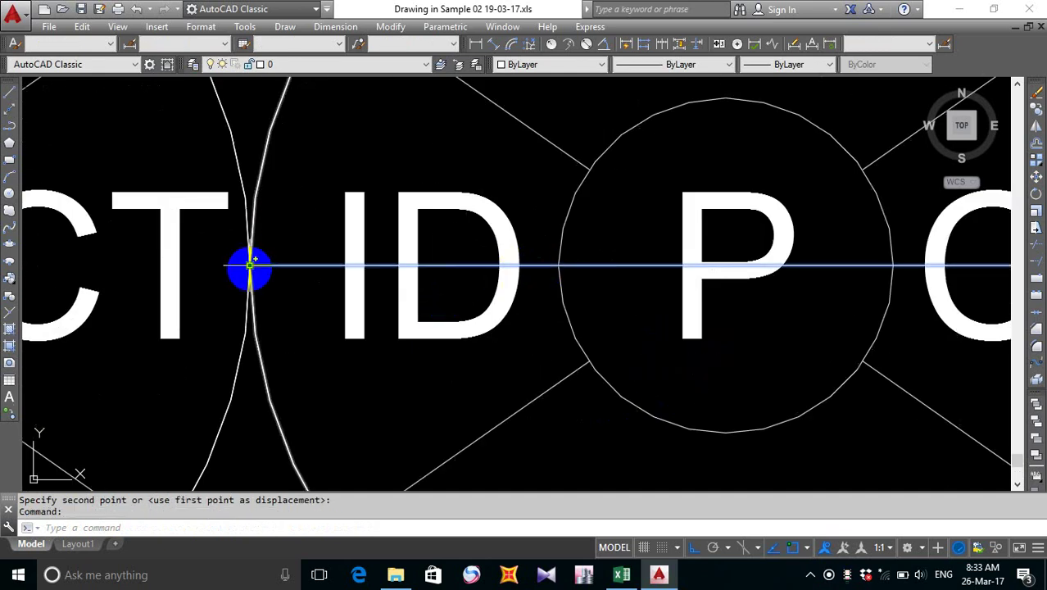
pyautogui.scroll(-5, 249, 266)
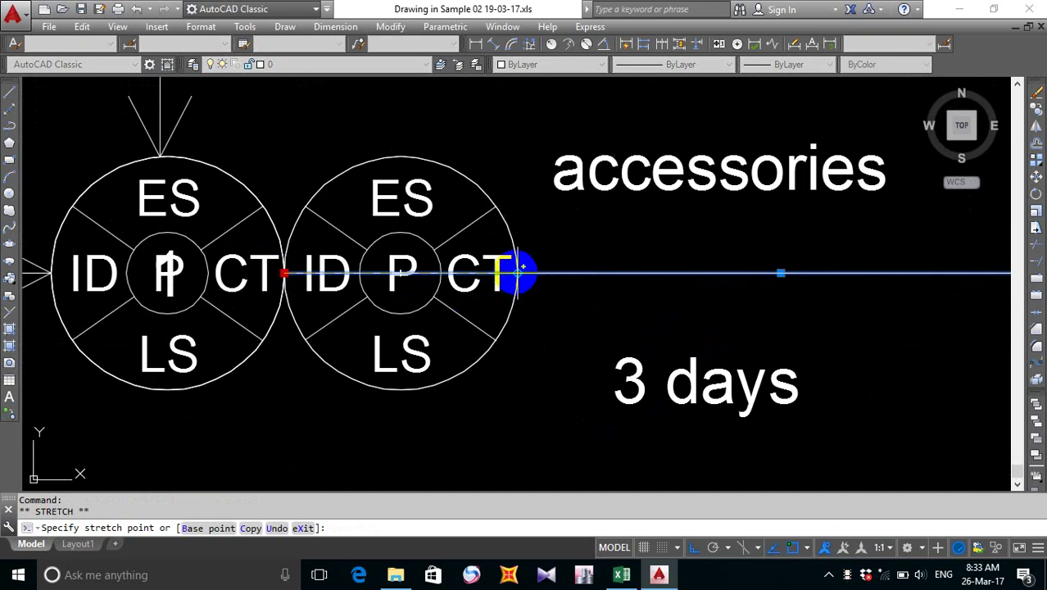
pyautogui.click(512, 284)
pyautogui.scroll(-5, 512, 284)
pyautogui.press('Escape')
# - Delete the node circle numbered 15 and its label between Place plant accessories and Install Plants
pyautogui.moveTo(706, 350)
pyautogui.mouseDown(button='middle')
pyautogui.moveTo(682, 330)
pyautogui.moveTo(508, 336)
pyautogui.mouseUp(button='middle')
pyautogui.scroll(6, 516, 319)
pyautogui.click(388, 134)
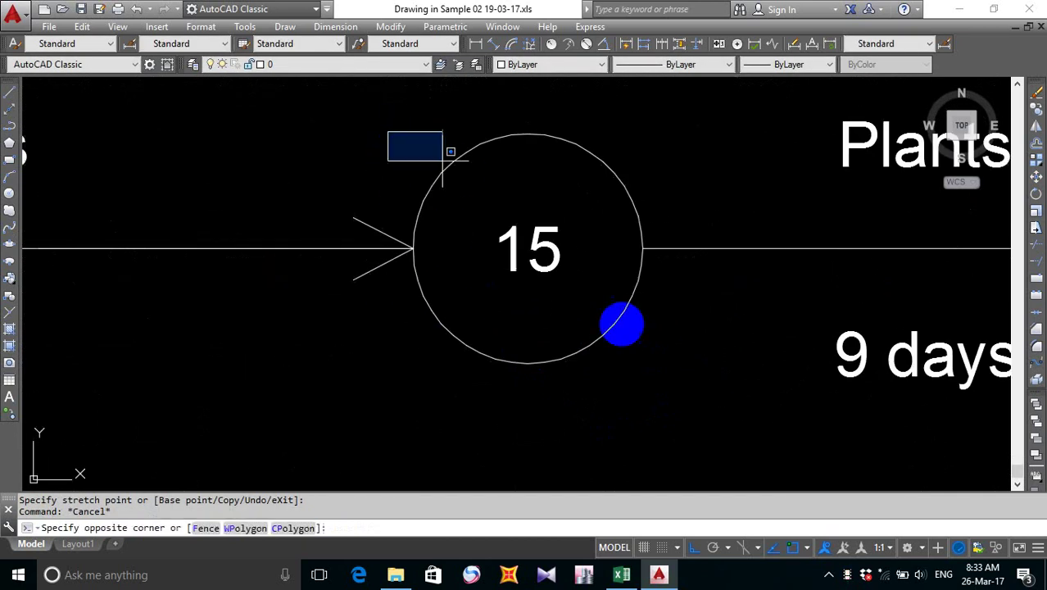
pyautogui.click(636, 365)
pyautogui.click(610, 329)
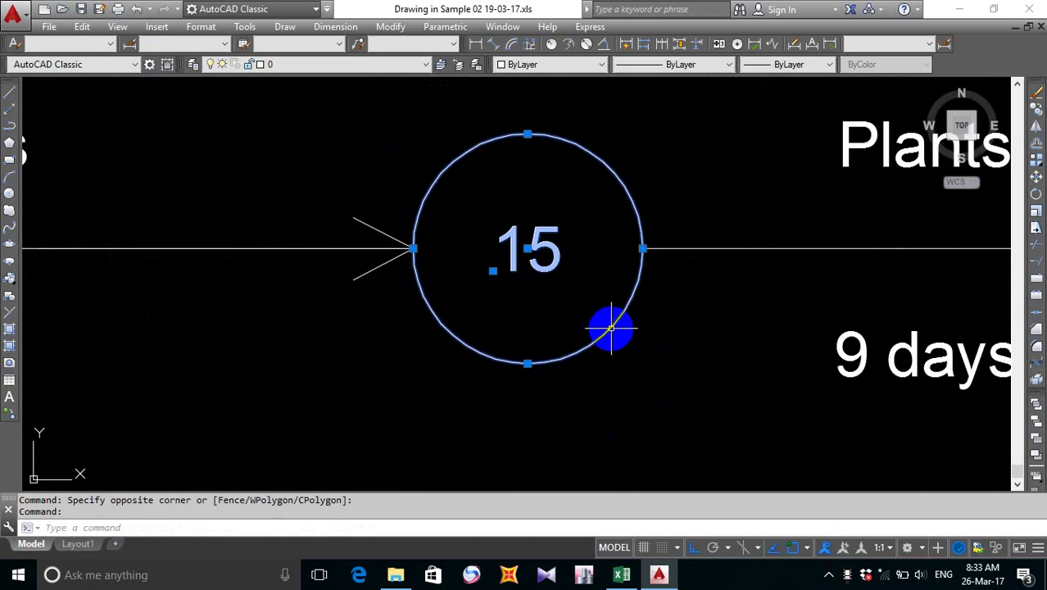
pyautogui.press('Delete')
# - Copy the pair of sectioned circles before Place plant accessories to the tip of that activity's arrow, ahead of Install Plants
pyautogui.scroll(-5, 573, 329)
pyautogui.scroll(4, 244, 319)
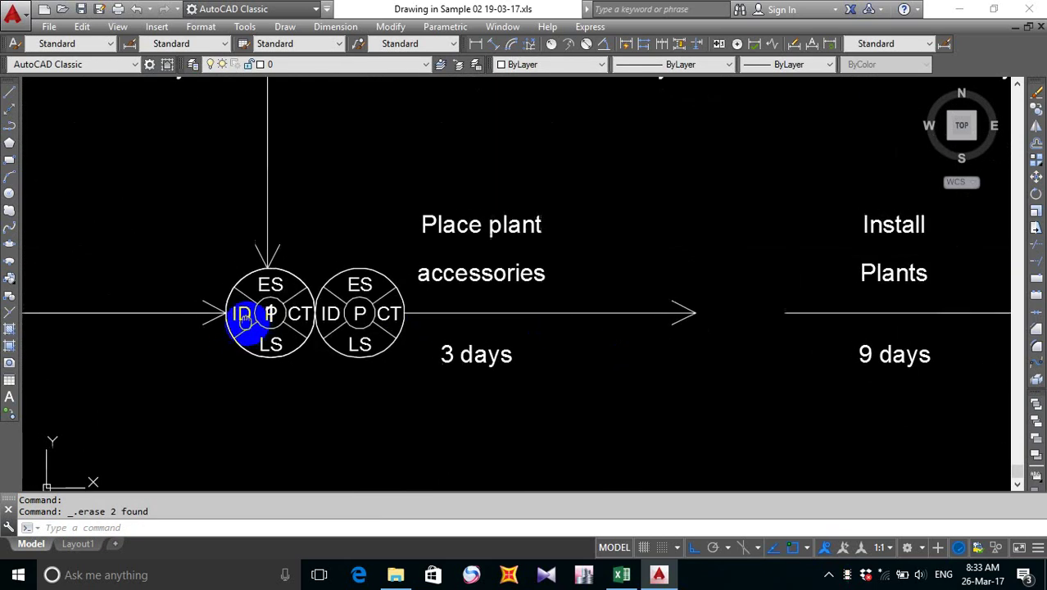
pyautogui.write('co')
pyautogui.press('Return')
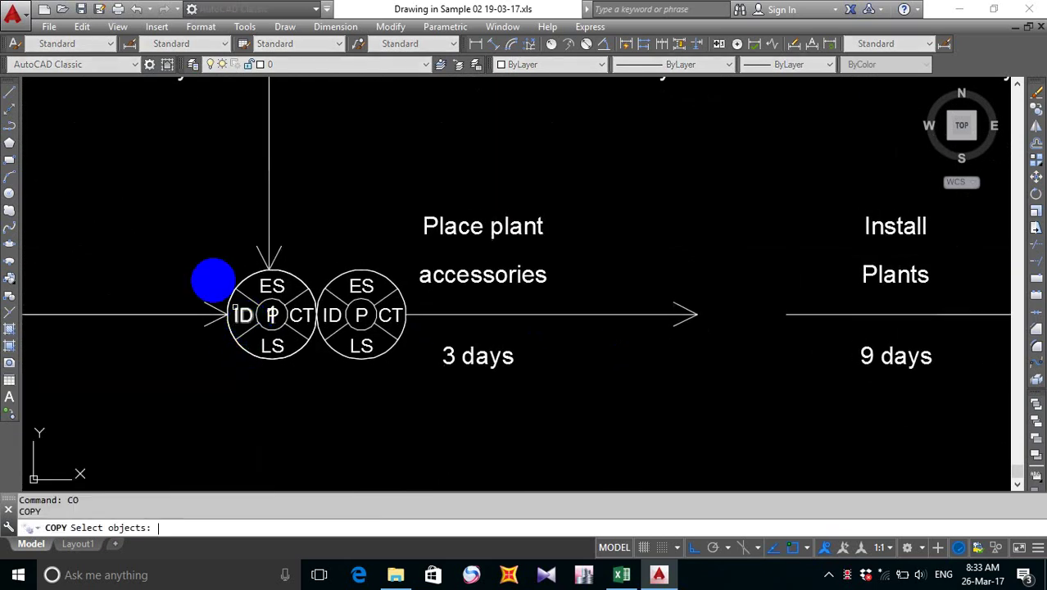
pyautogui.click(205, 267)
pyautogui.click(414, 387)
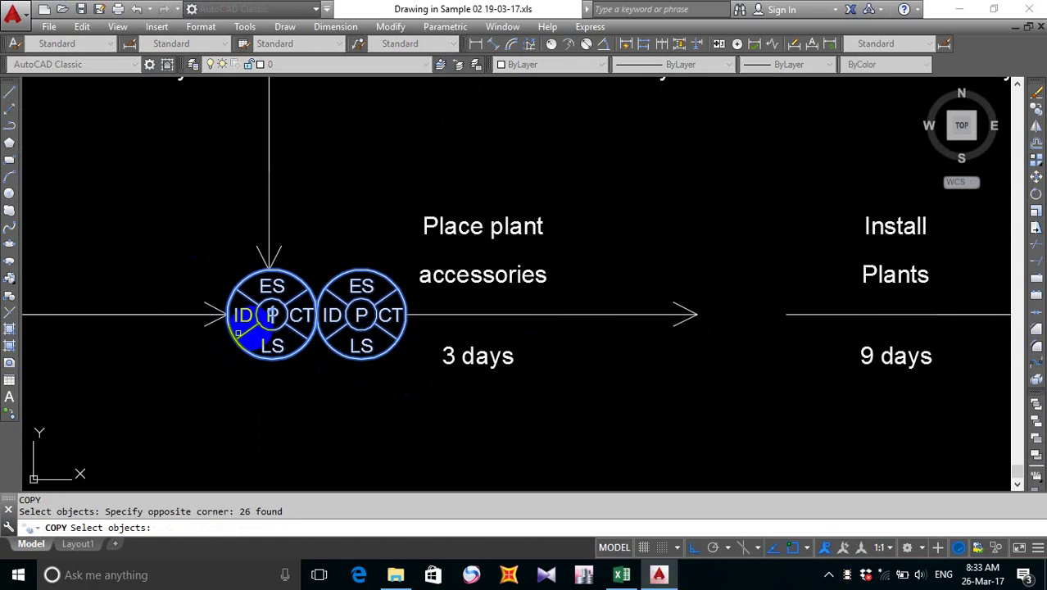
pyautogui.scroll(4, 332, 318)
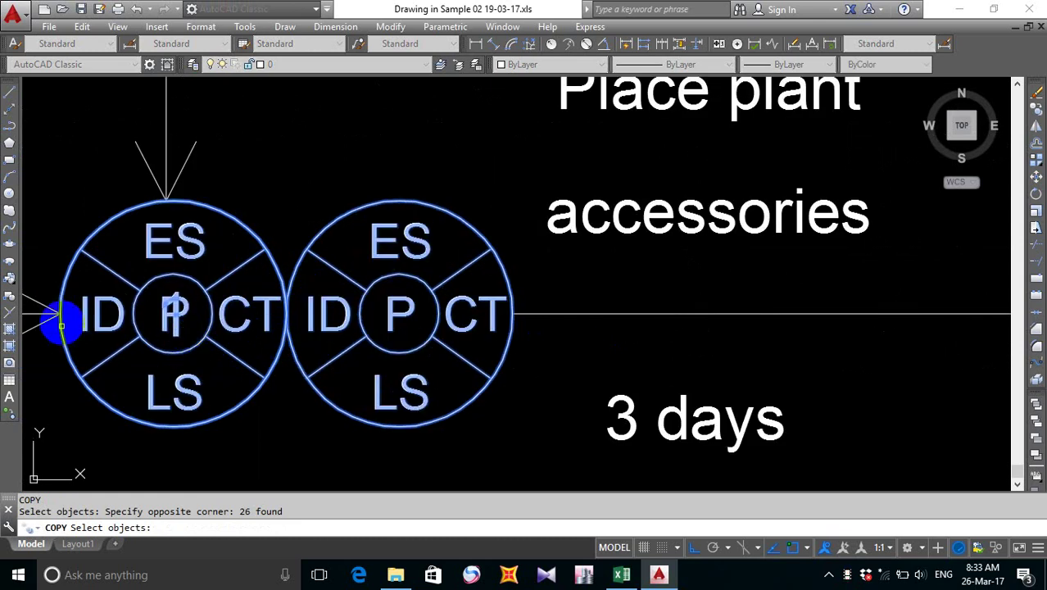
pyautogui.press('Return')
pyautogui.click(61, 313)
pyautogui.scroll(-5, 246, 344)
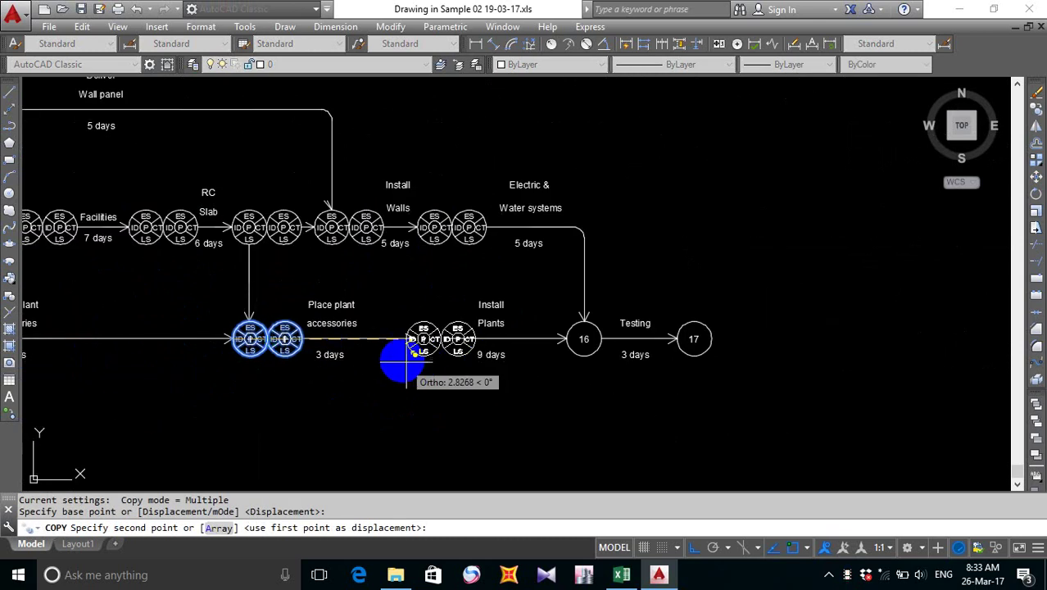
pyautogui.scroll(5, 432, 343)
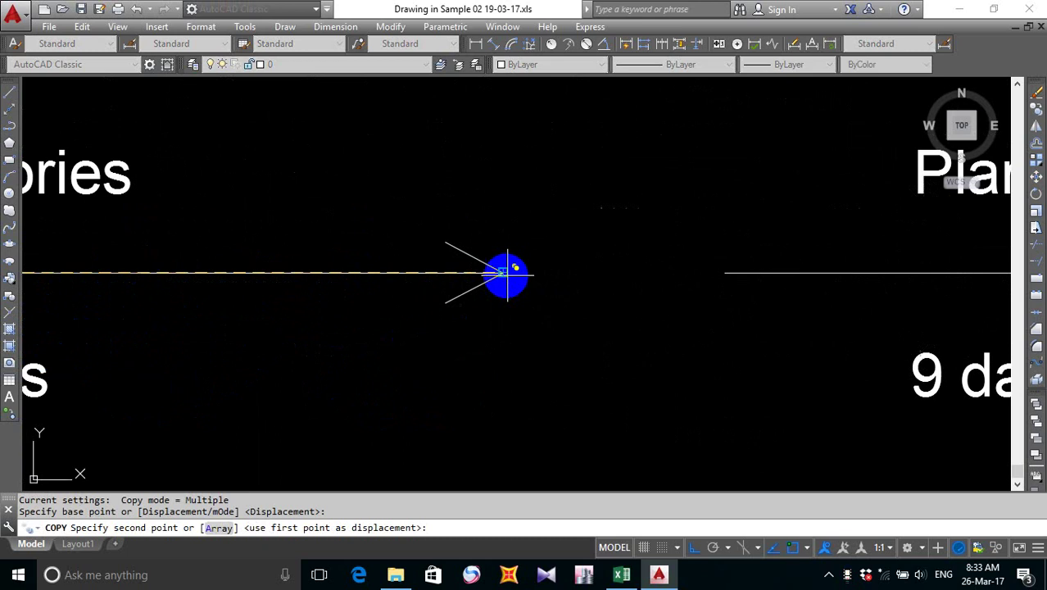
pyautogui.click(503, 273)
pyautogui.scroll(-5, 482, 318)
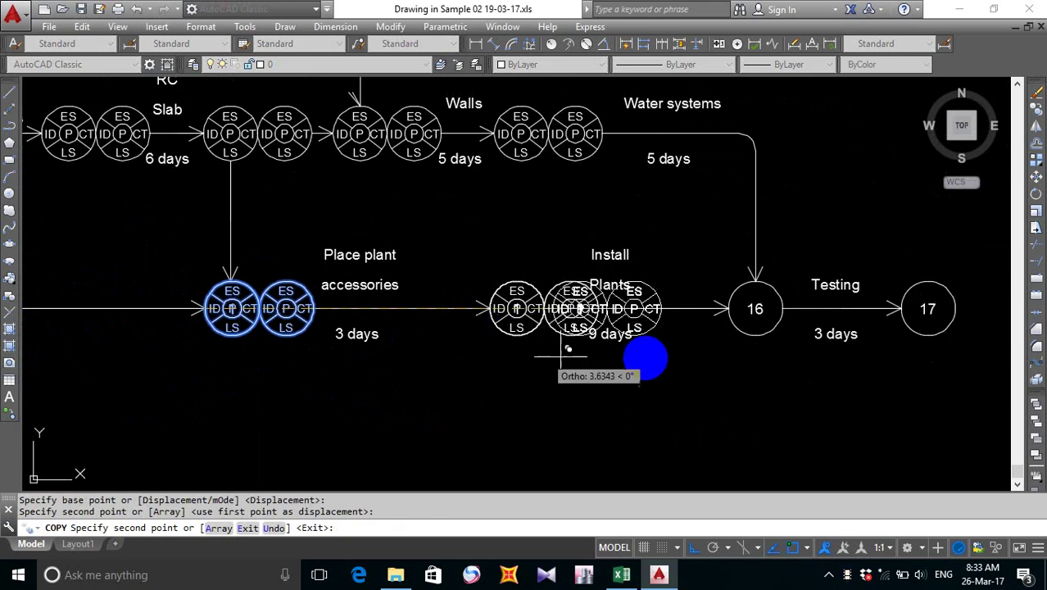
pyautogui.press('Escape')
# - Delete the node circles numbered 16 and 17 with their labels on either side of the Testing arrow
pyautogui.scroll(3, 755, 309)
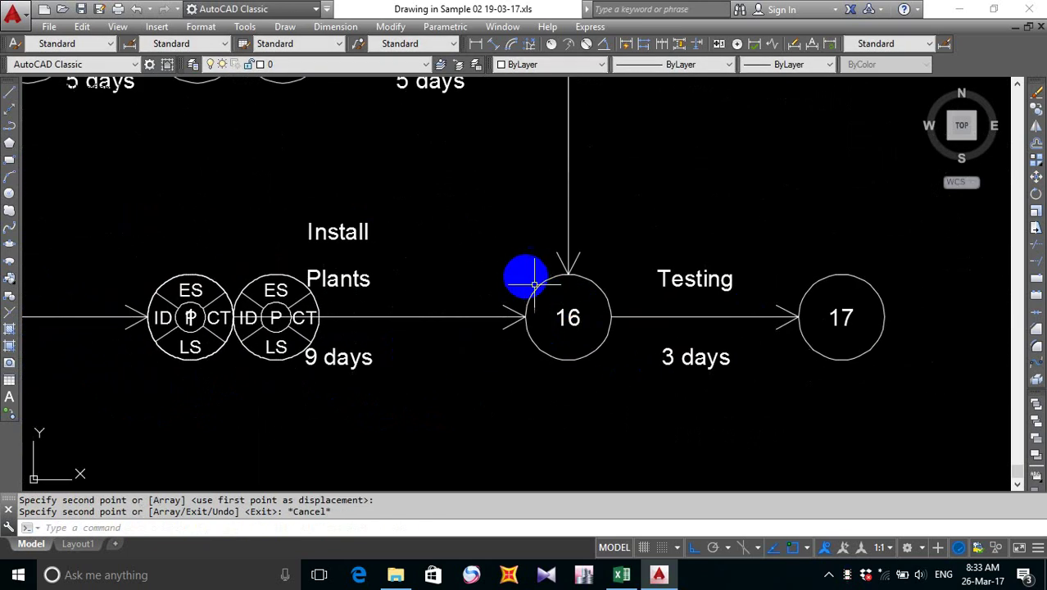
pyautogui.click(524, 276)
pyautogui.click(625, 385)
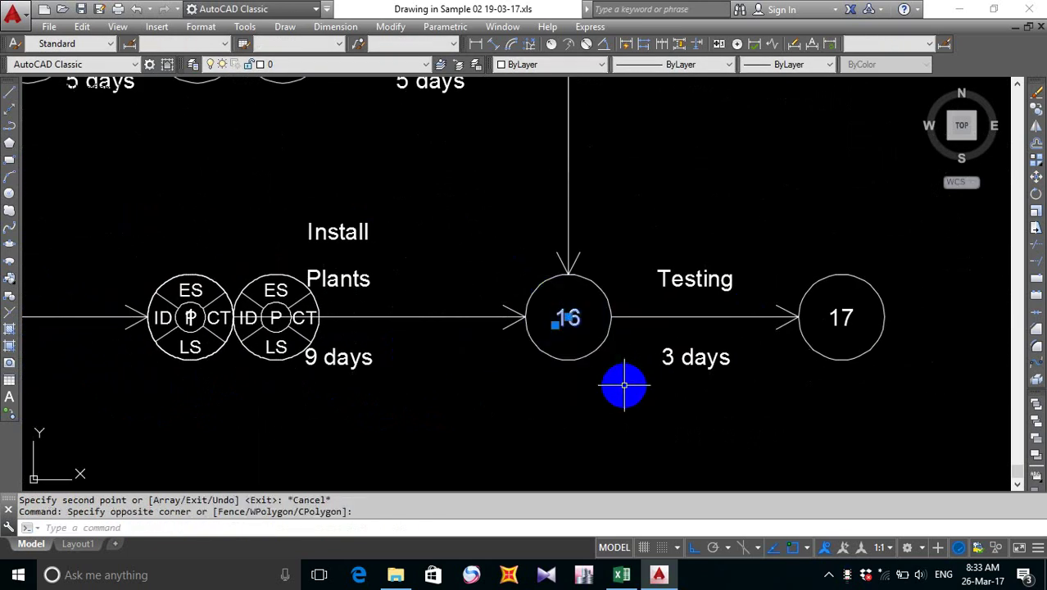
pyautogui.press('Delete')
pyautogui.click(603, 337)
pyautogui.press('Delete')
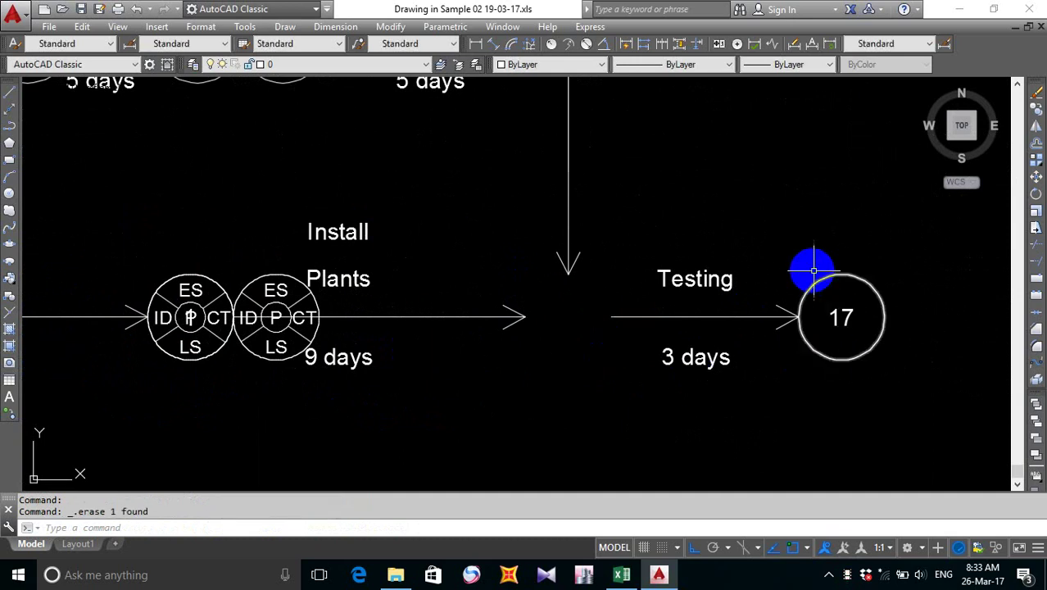
pyautogui.click(812, 272)
pyautogui.click(947, 427)
pyautogui.press('Delete')
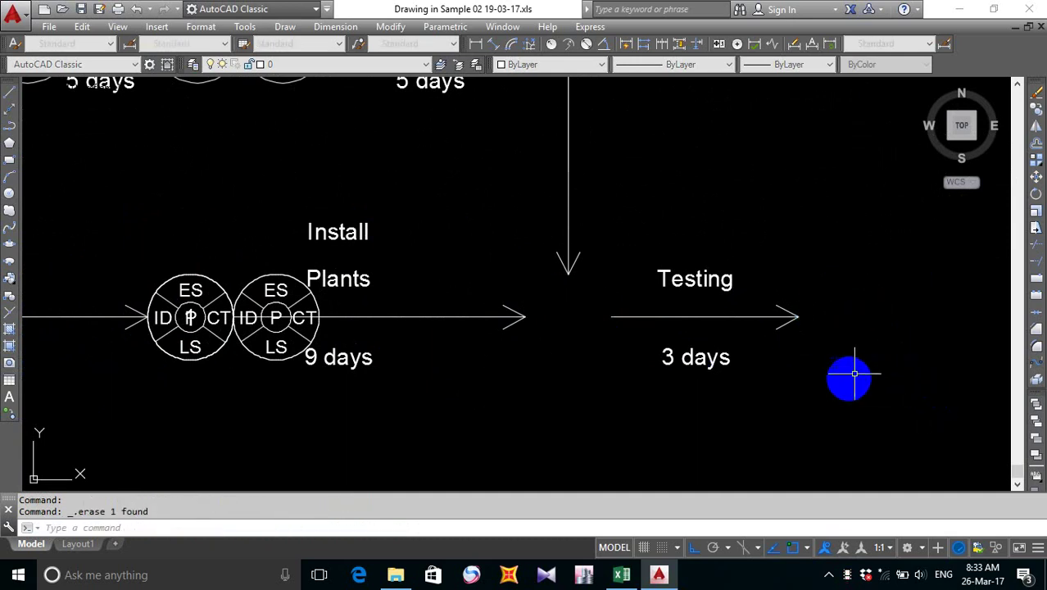
# - Copy the pair of sectioned circles before Install Plants to the tip of the Install Plants arrow, ahead of Testing
pyautogui.scroll(-3, 576, 355)
pyautogui.moveTo(572, 355); pyautogui.dragTo(711, 325, button='middle')
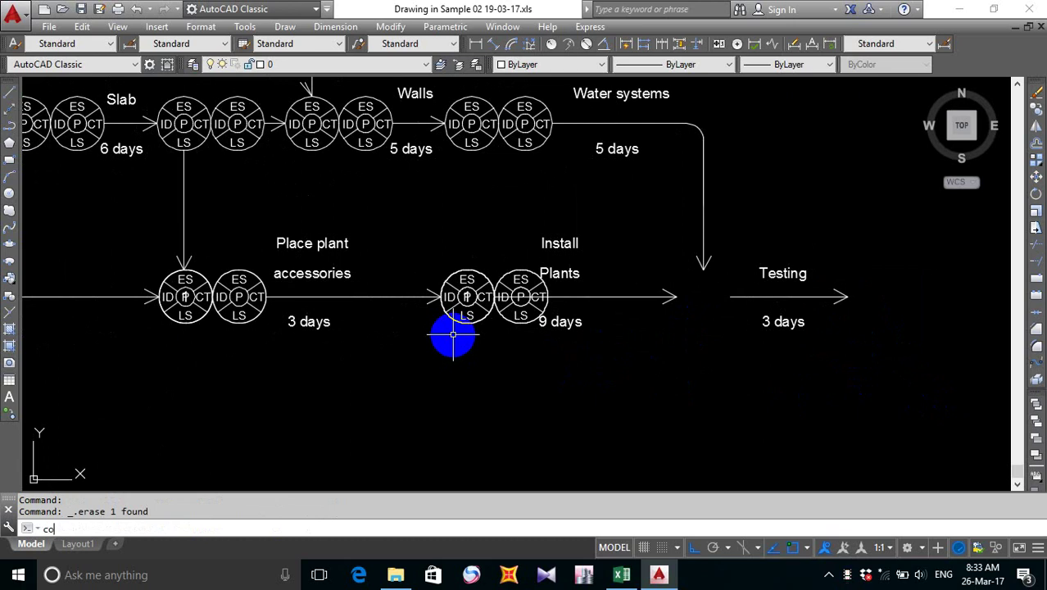
pyautogui.press('Return')
pyautogui.scroll(-3, 453, 336)
pyautogui.moveTo(316, 343)
pyautogui.mouseDown(button='middle')
pyautogui.moveTo(560, 327)
pyautogui.moveTo(415, 320)
pyautogui.mouseUp(button='middle')
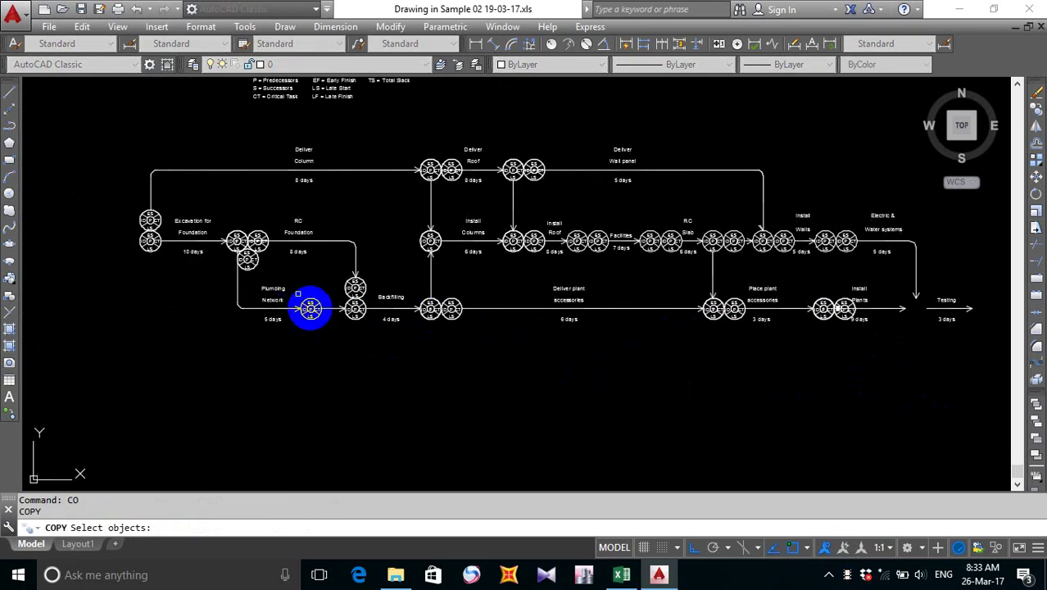
pyautogui.scroll(6, 429, 309)
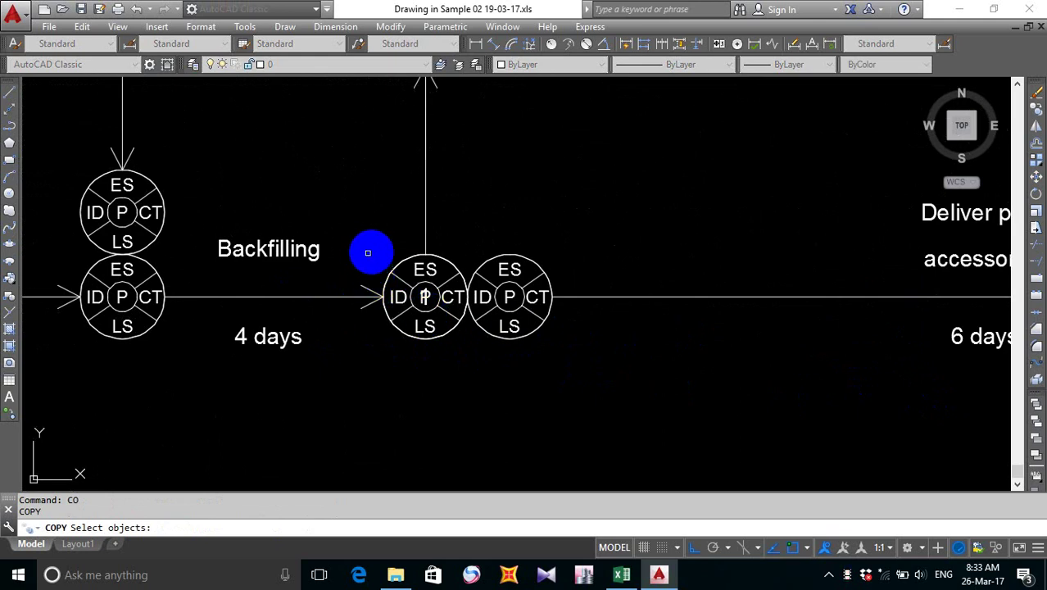
pyautogui.scroll(-2, 483, 323)
pyautogui.scroll(-2, 557, 338)
pyautogui.moveTo(752, 350); pyautogui.dragTo(440, 338, button='middle')
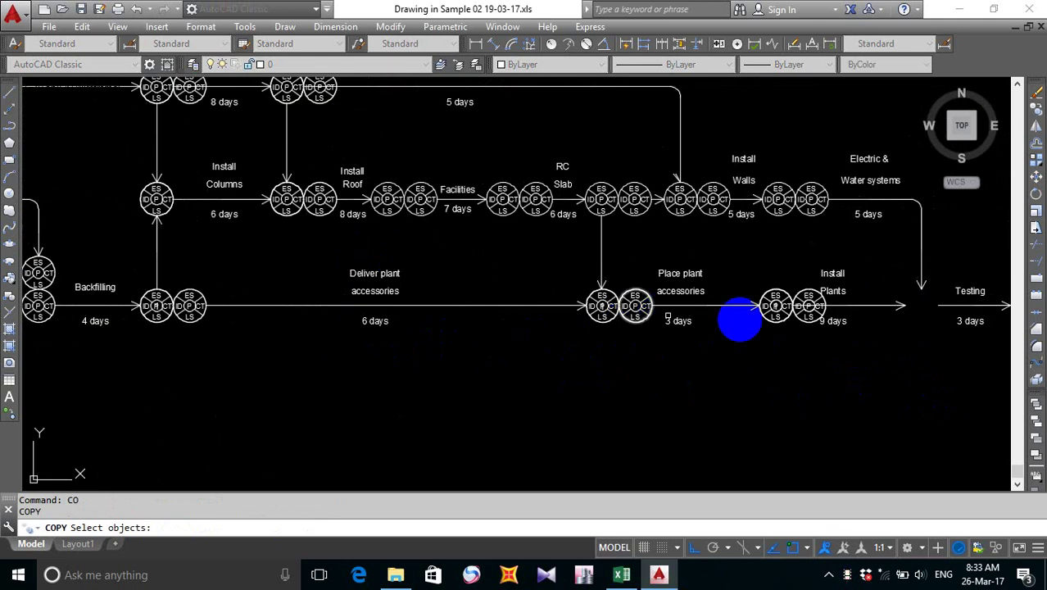
pyautogui.scroll(6, 822, 288)
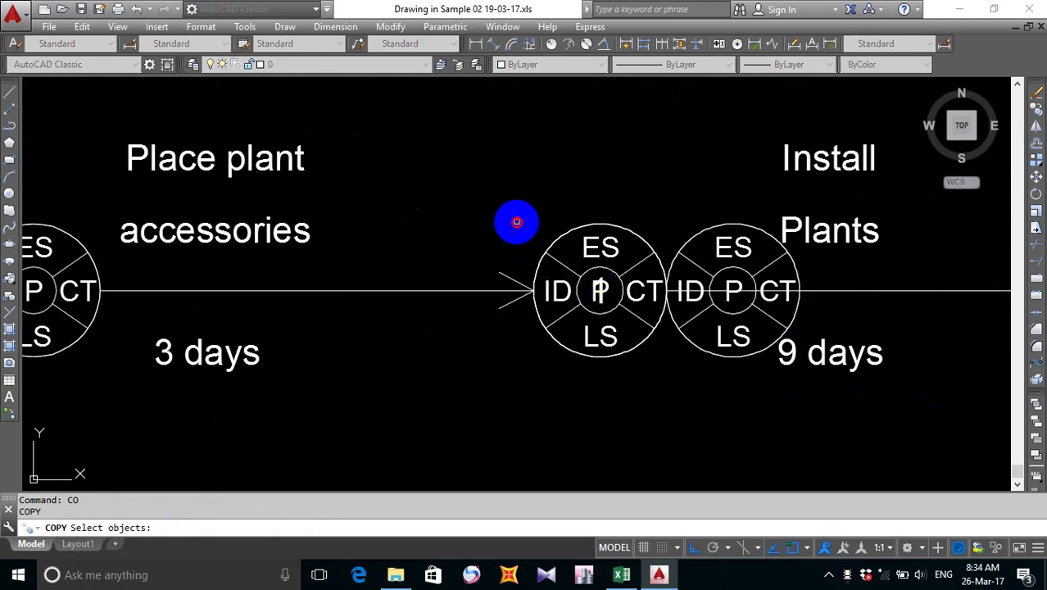
pyautogui.click(517, 222)
pyautogui.click(813, 412)
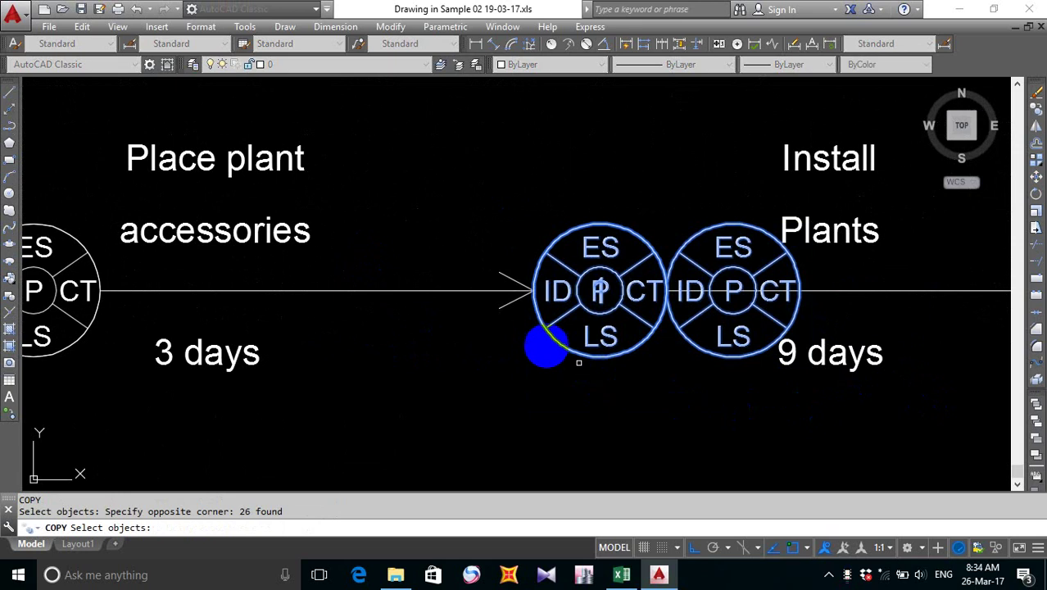
pyautogui.press('Return')
pyautogui.click(534, 291)
pyautogui.scroll(-6, 557, 291)
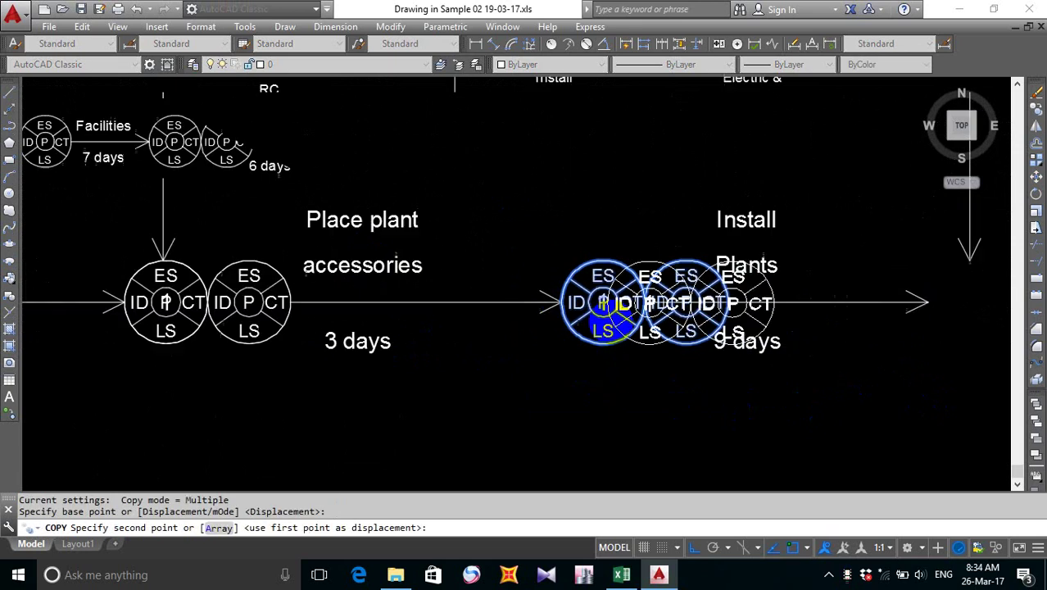
pyautogui.scroll(6, 743, 314)
pyautogui.click(674, 301)
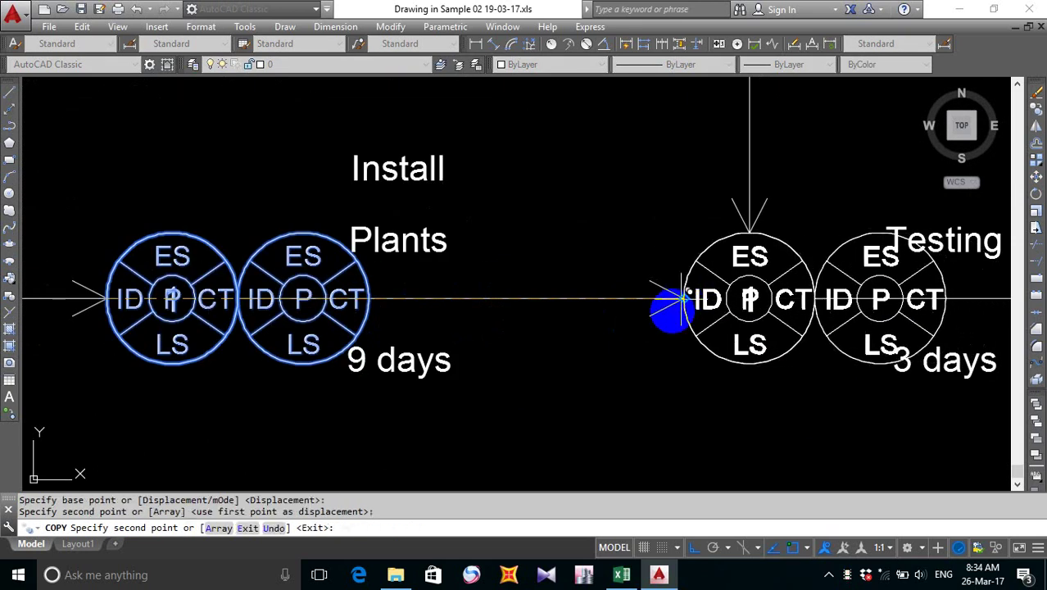
pyautogui.scroll(-6, 667, 348)
pyautogui.press('Escape')
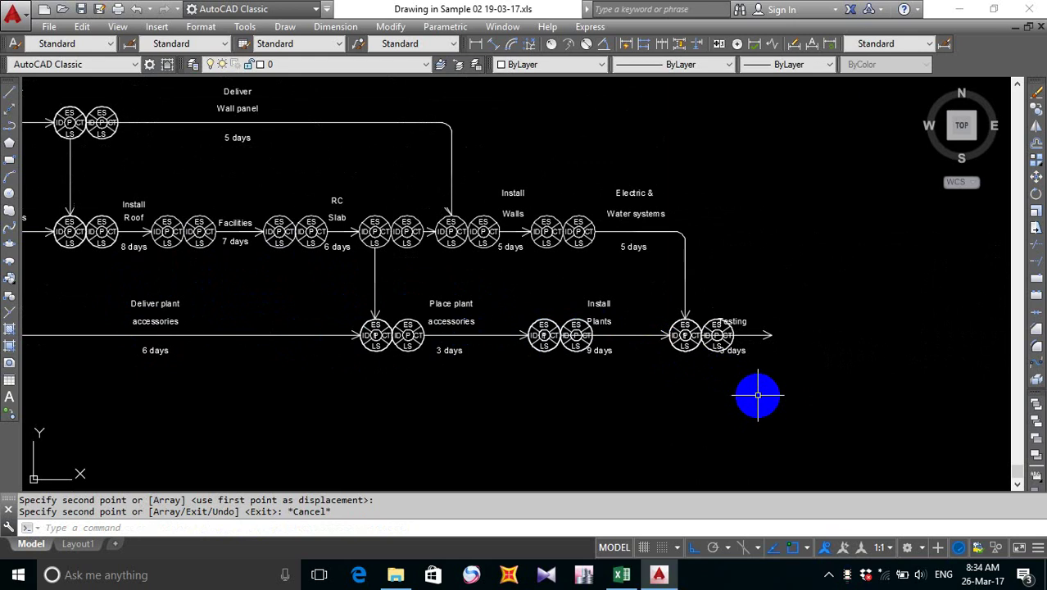
pyautogui.scroll(7, 696, 326)
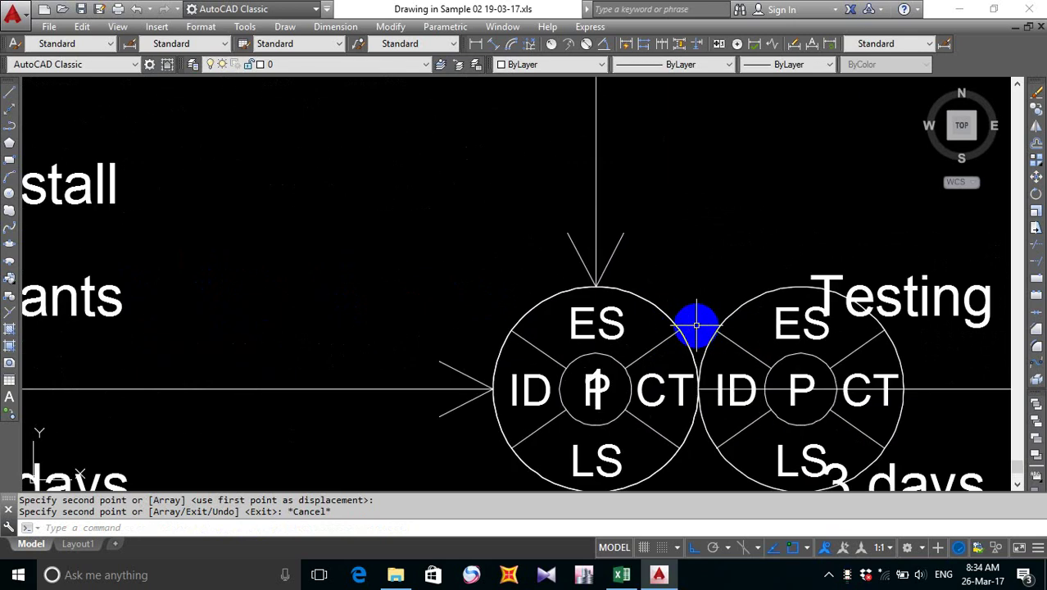
pyautogui.scroll(-3, 696, 326)
pyautogui.scroll(6, 656, 303)
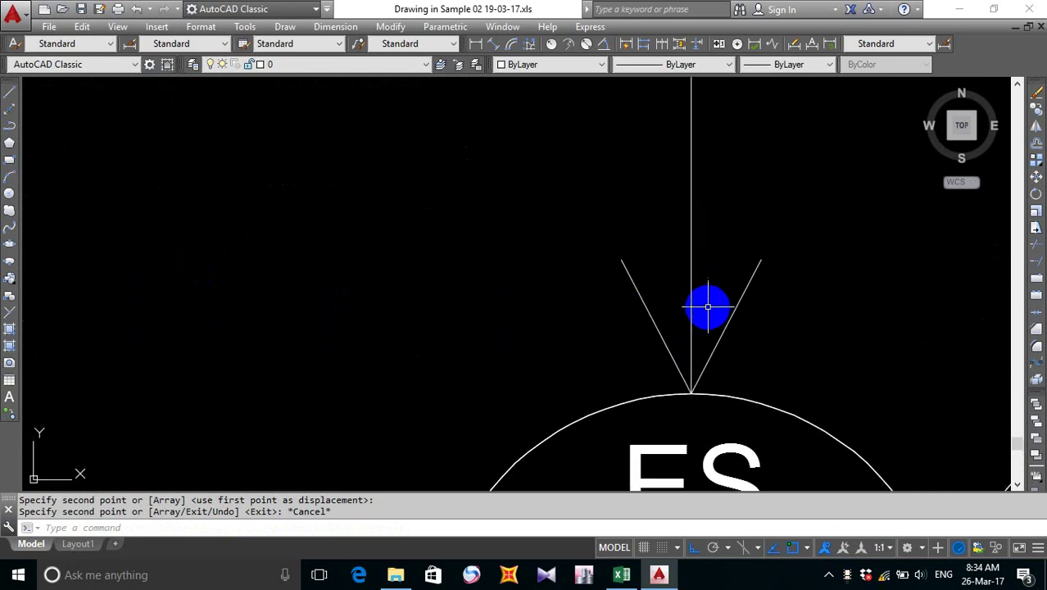
pyautogui.write('tre')
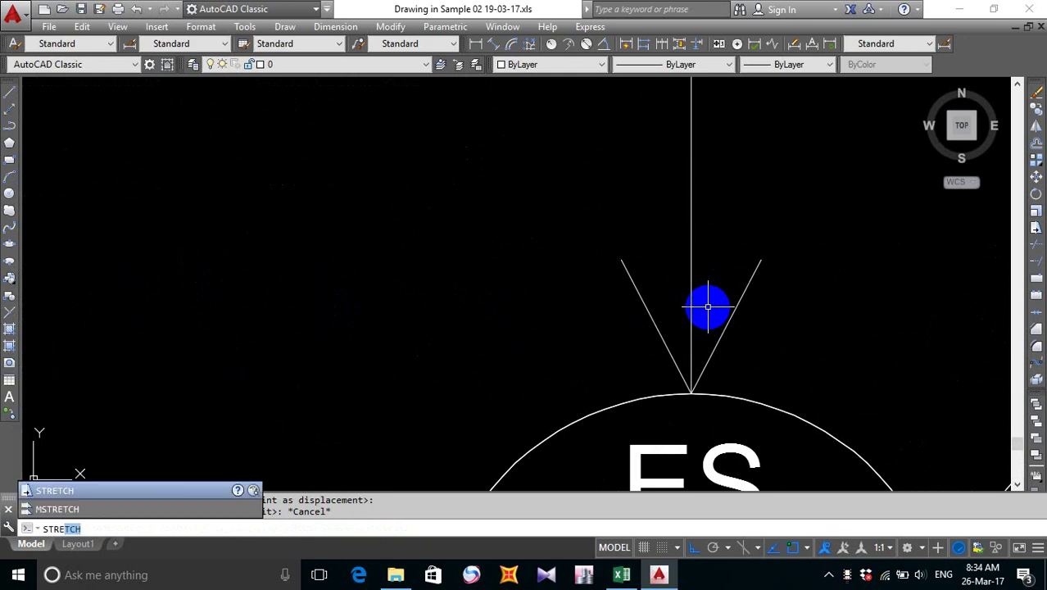
pyautogui.press('Return')
pyautogui.scroll(-2, 703, 305)
pyautogui.click(778, 185)
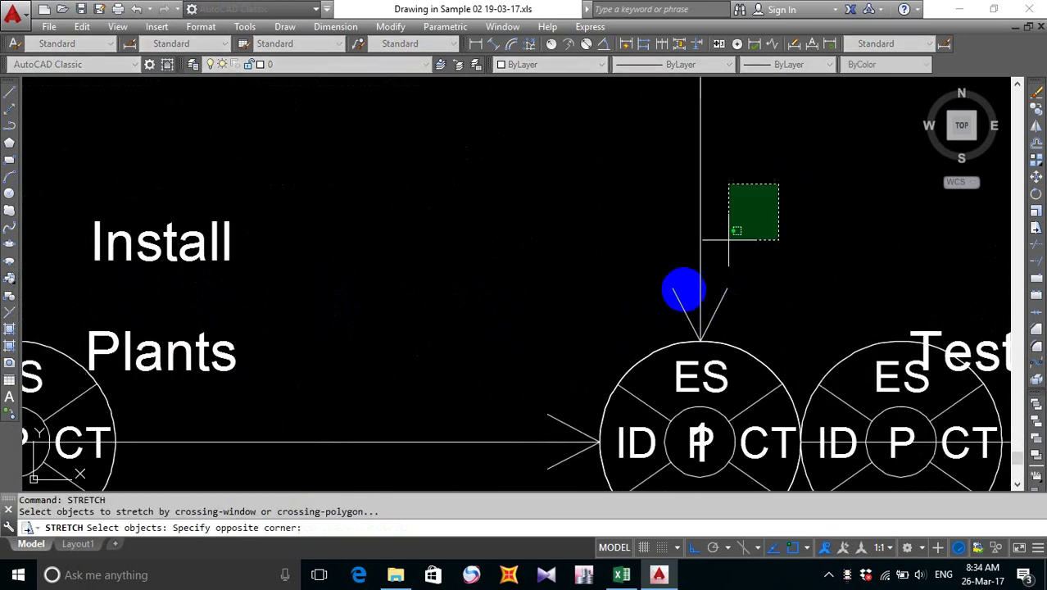
pyautogui.click(625, 334)
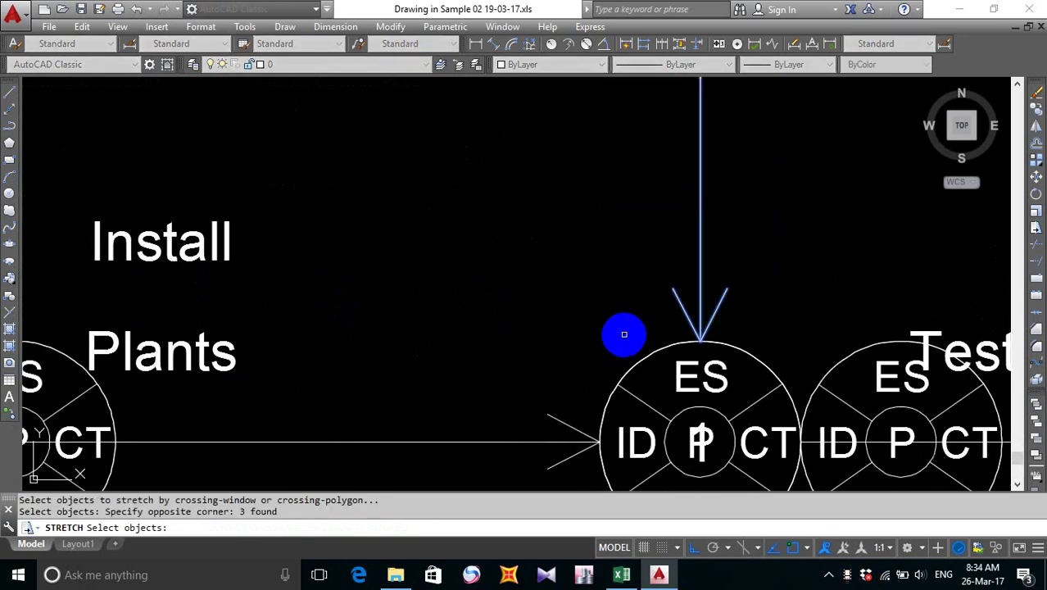
pyautogui.press('Return')
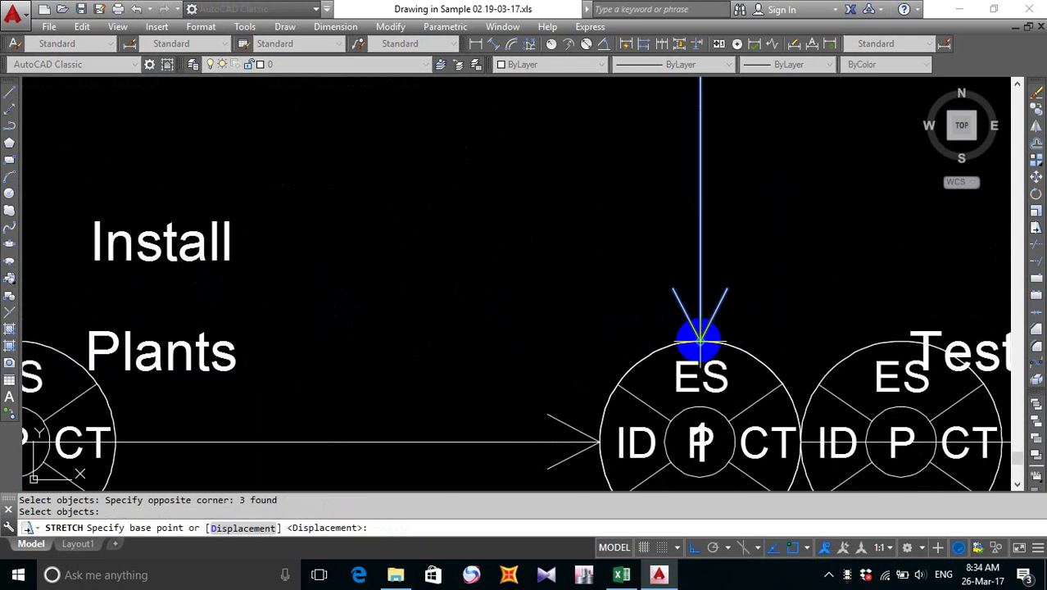
pyautogui.click(701, 337)
pyautogui.press('Escape')
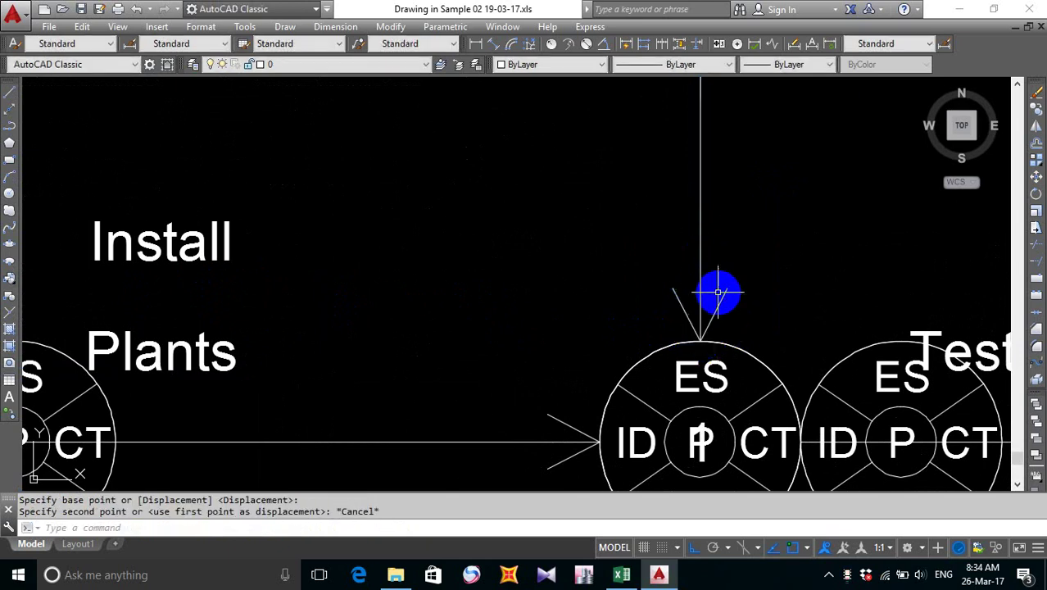
pyautogui.scroll(-3, 718, 290)
pyautogui.press('Return')
pyautogui.click(744, 250)
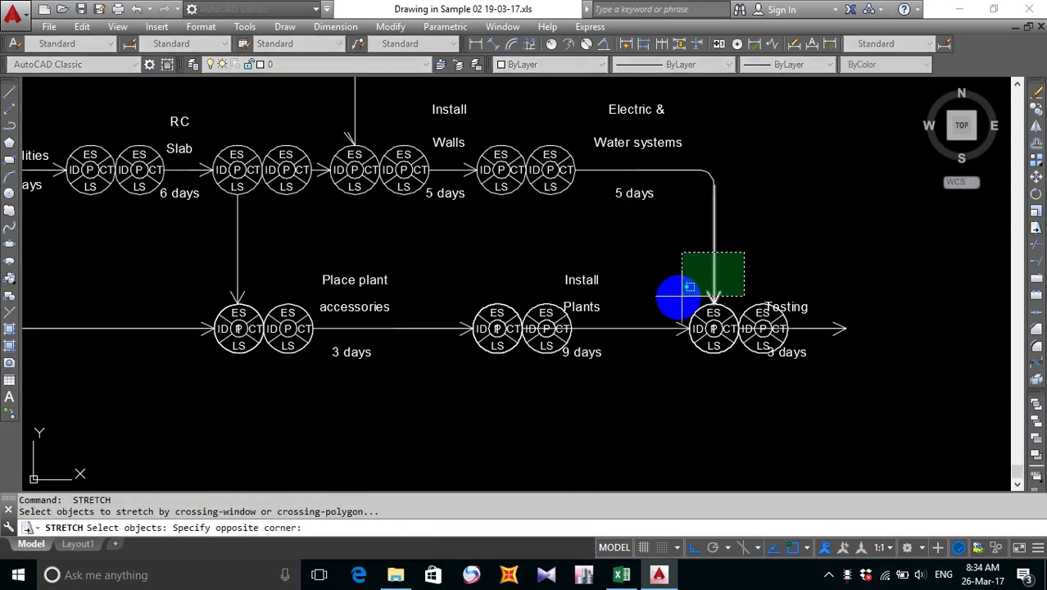
pyautogui.click(676, 298)
pyautogui.click(670, 276)
pyautogui.scroll(5, 739, 304)
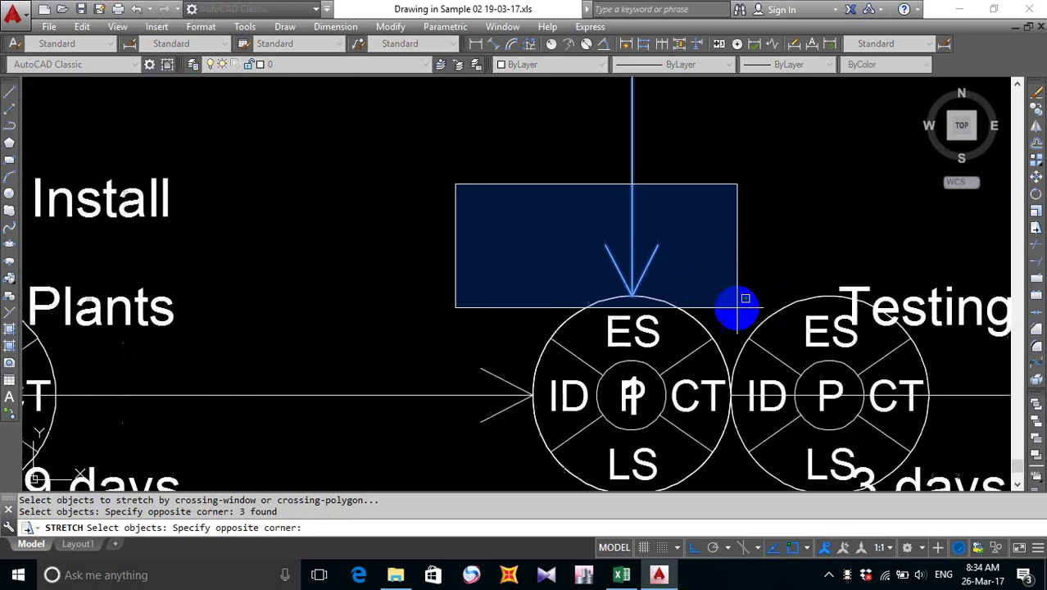
pyautogui.click(731, 309)
pyautogui.press('Return')
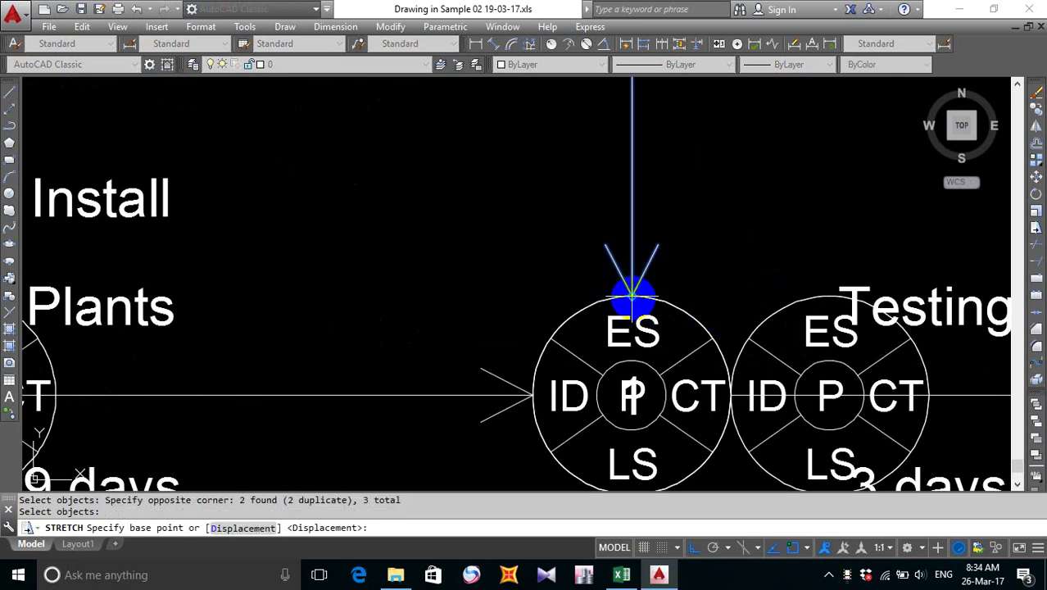
pyautogui.click(632, 295)
pyautogui.press('Escape')
pyautogui.scroll(-4, 632, 254)
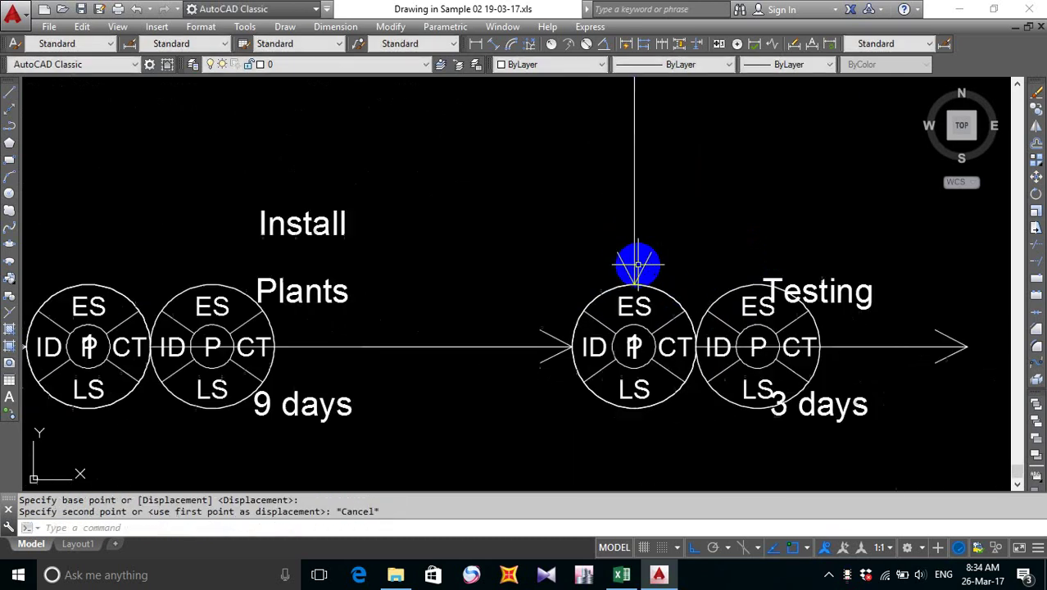
# - Pull the lower end of the vertical Electric & Water systems line upward, leaving a gap above its arrowhead
pyautogui.scroll(-4, 639, 269)
pyautogui.scroll(8, 631, 266)
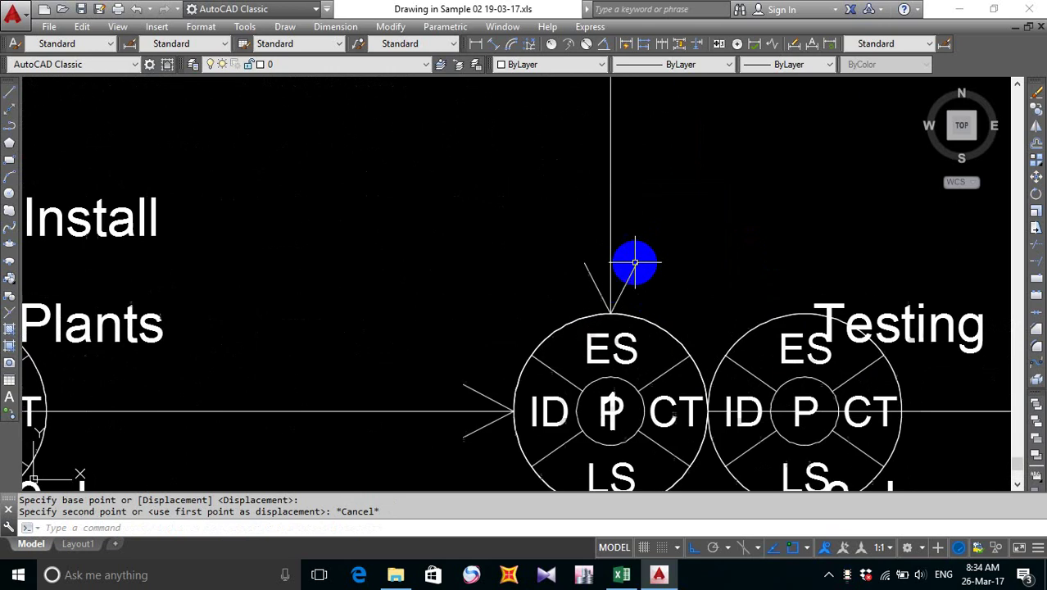
pyautogui.click(613, 287)
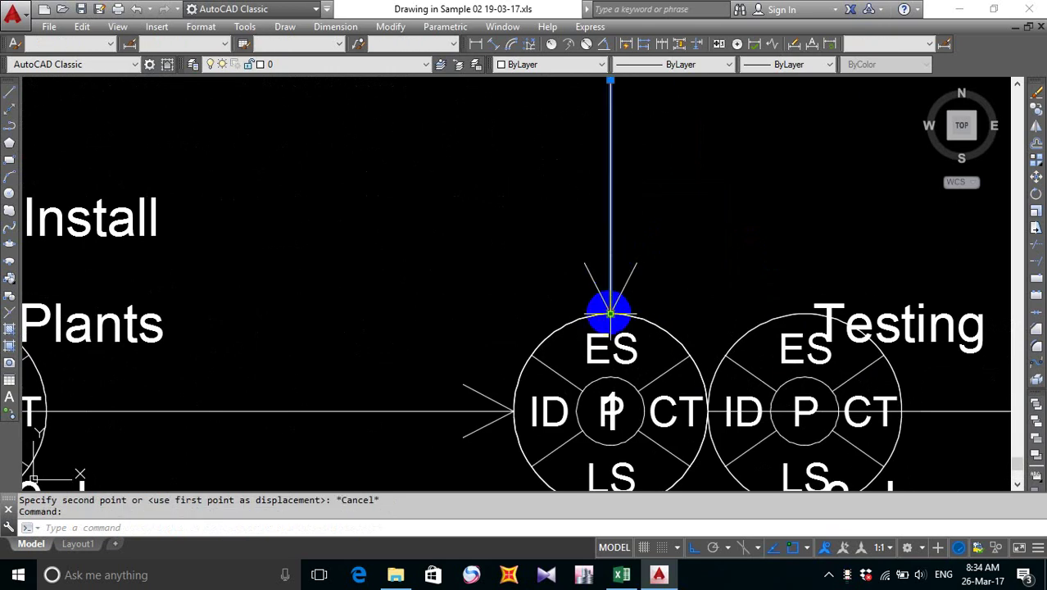
pyautogui.click(610, 313)
pyautogui.click(611, 182)
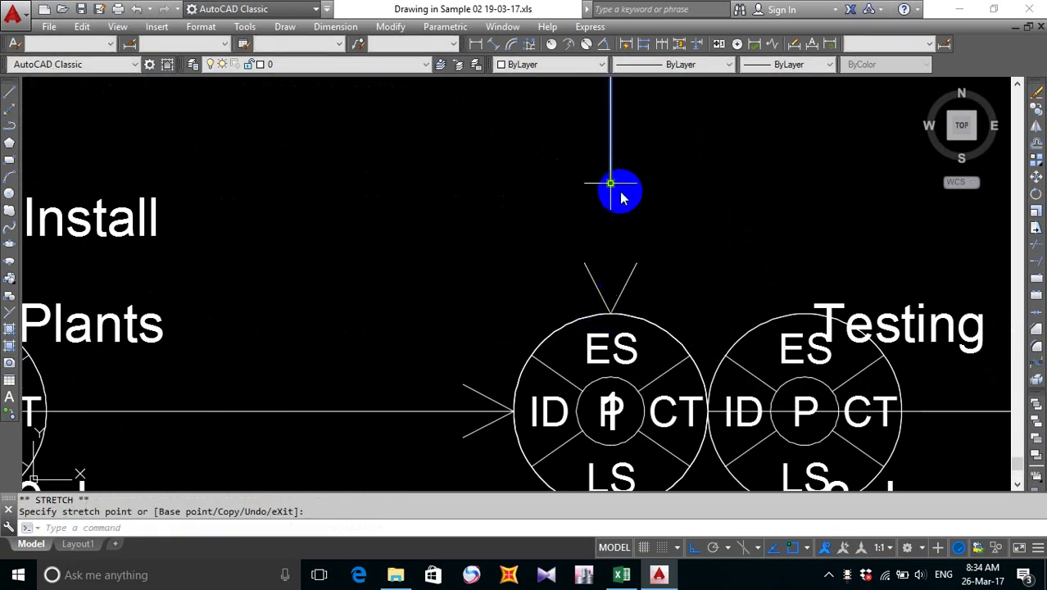
pyautogui.press('Escape')
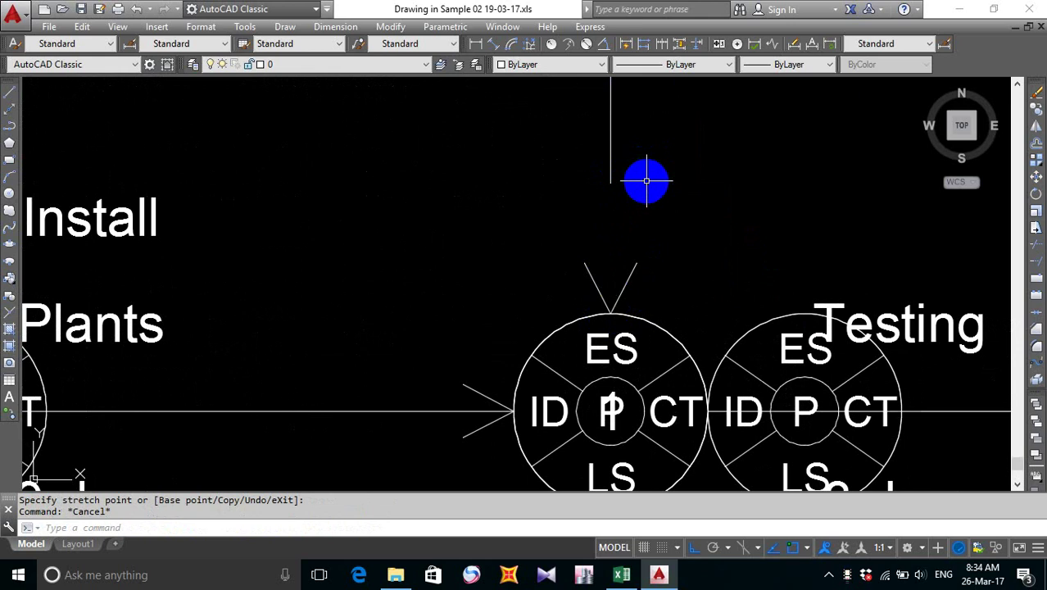
# - Move the arrowhead above the circle before Testing up to the lower end of the vertical Electric & Water systems line
pyautogui.write('m')
pyautogui.press('Return')
pyautogui.click(657, 215)
pyautogui.click(584, 301)
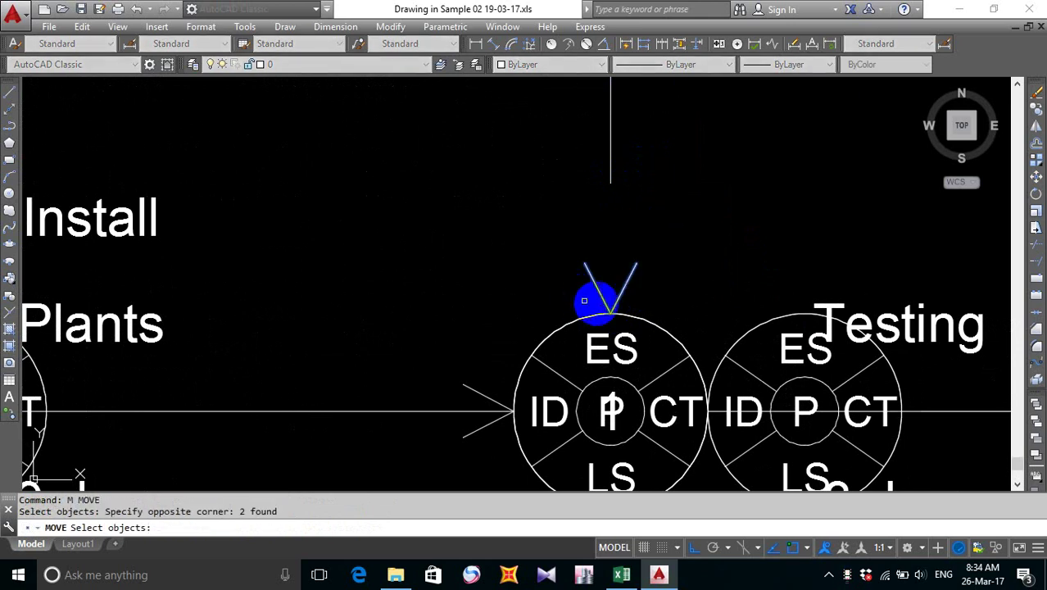
pyautogui.press('Return')
pyautogui.click(610, 312)
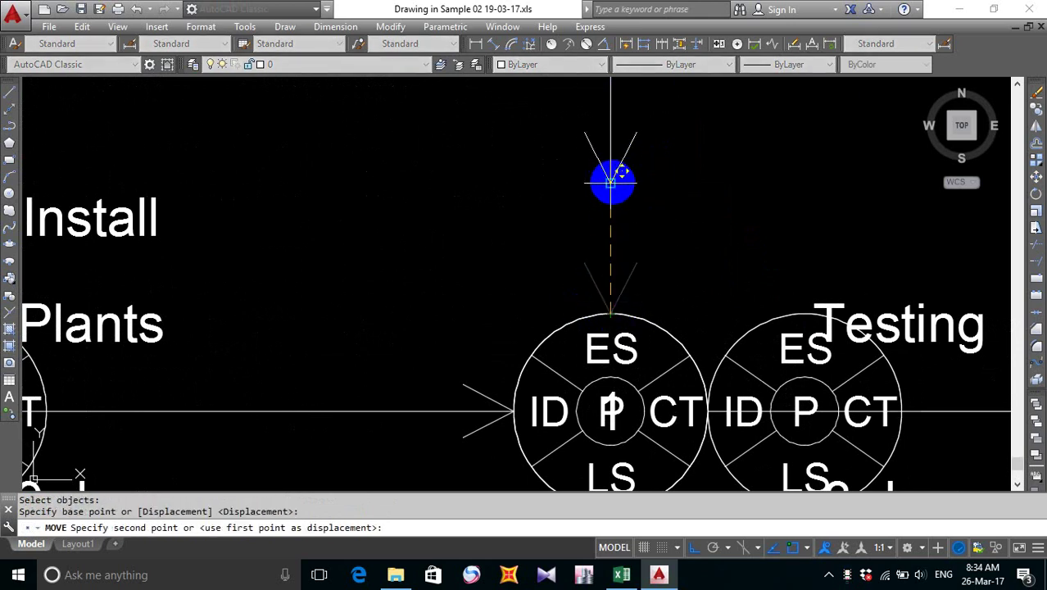
pyautogui.click(612, 181)
pyautogui.scroll(-5, 618, 197)
pyautogui.press('Escape')
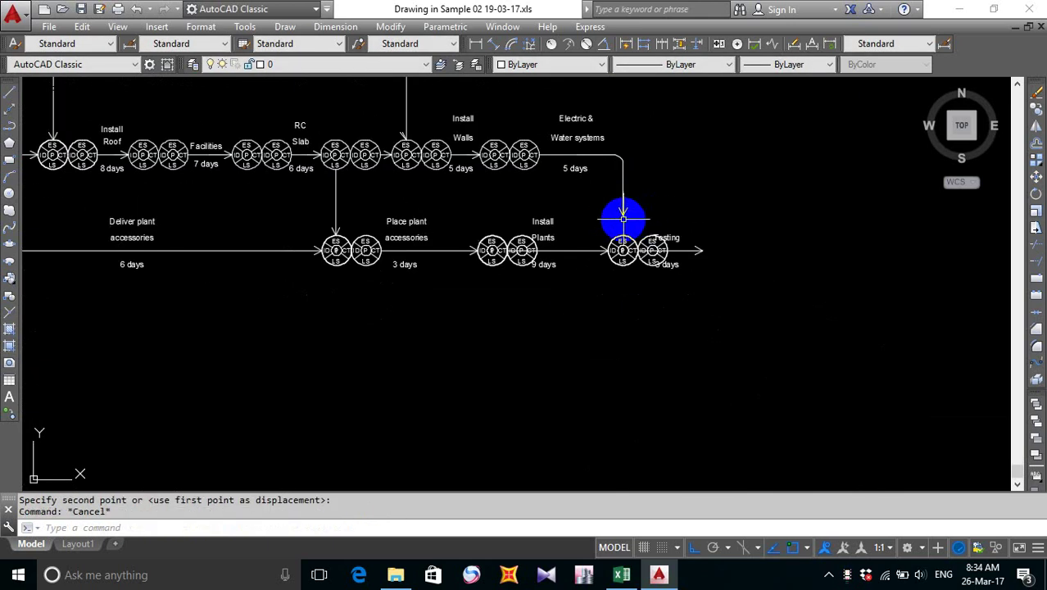
pyautogui.scroll(4, 621, 220)
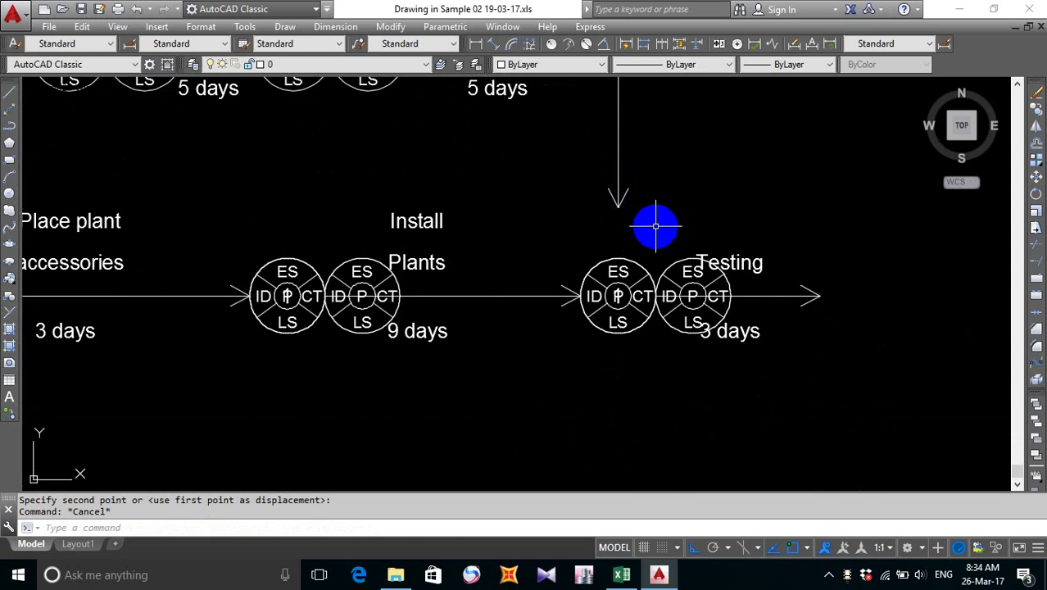
pyautogui.scroll(4, 603, 197)
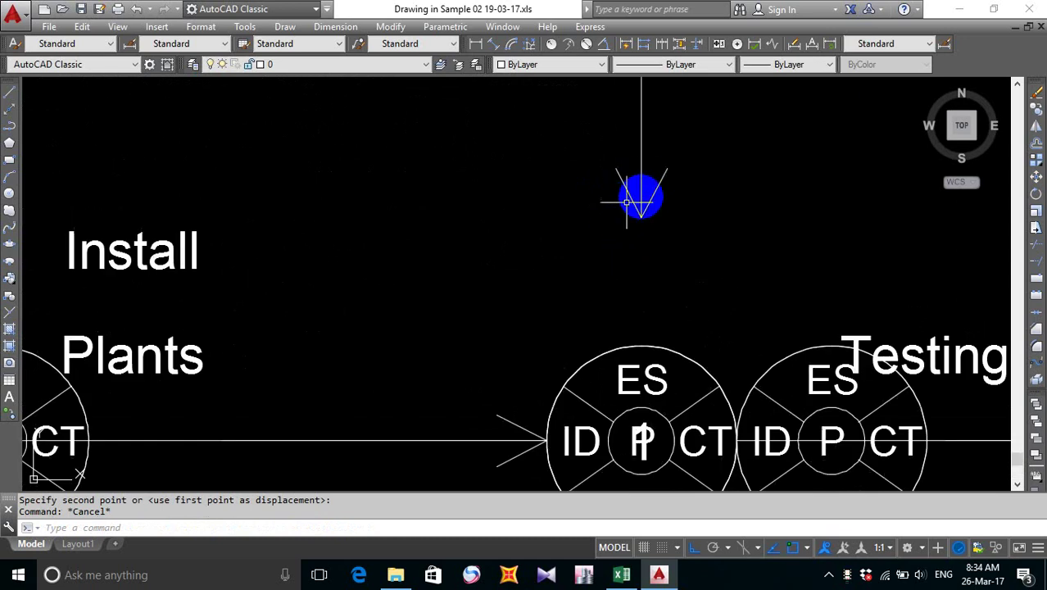
pyautogui.click(642, 172)
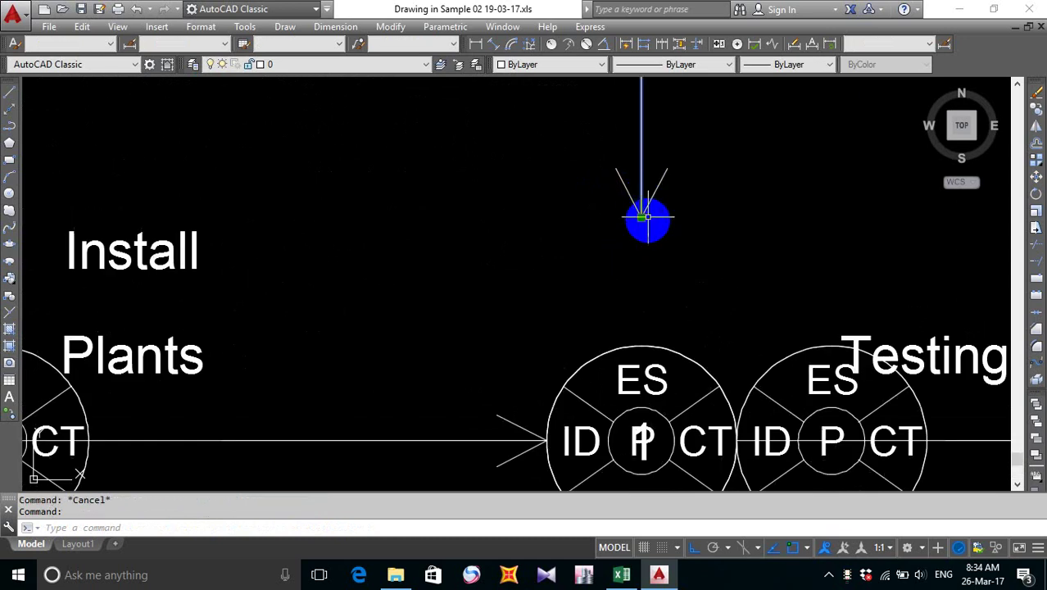
pyautogui.click(640, 217)
pyautogui.scroll(-2, 645, 168)
pyautogui.press('Escape')
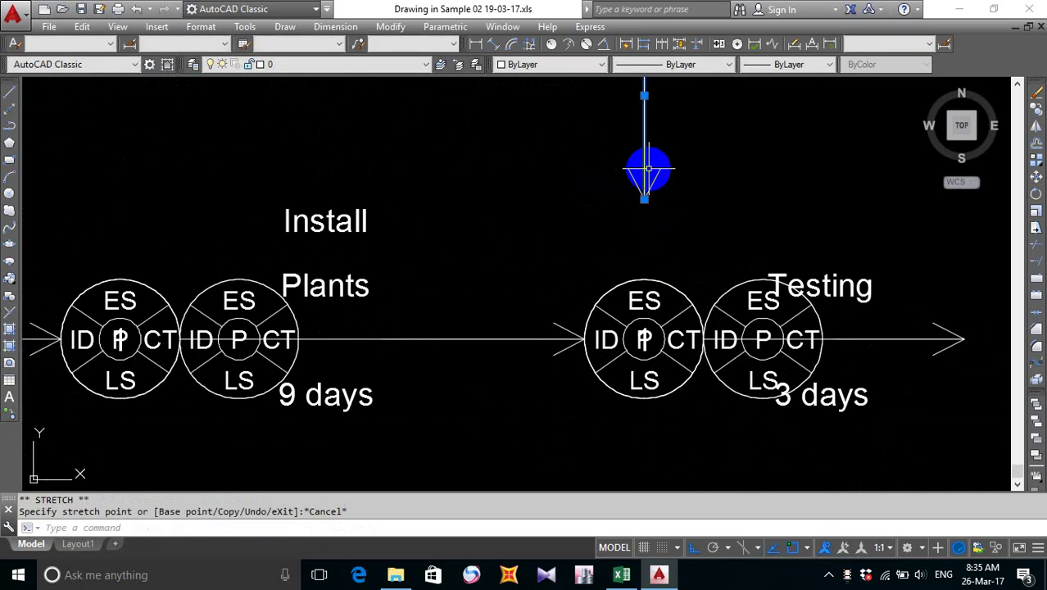
pyautogui.press('Escape')
pyautogui.moveTo(598, 244); pyautogui.dragTo(603, 258, button='middle')
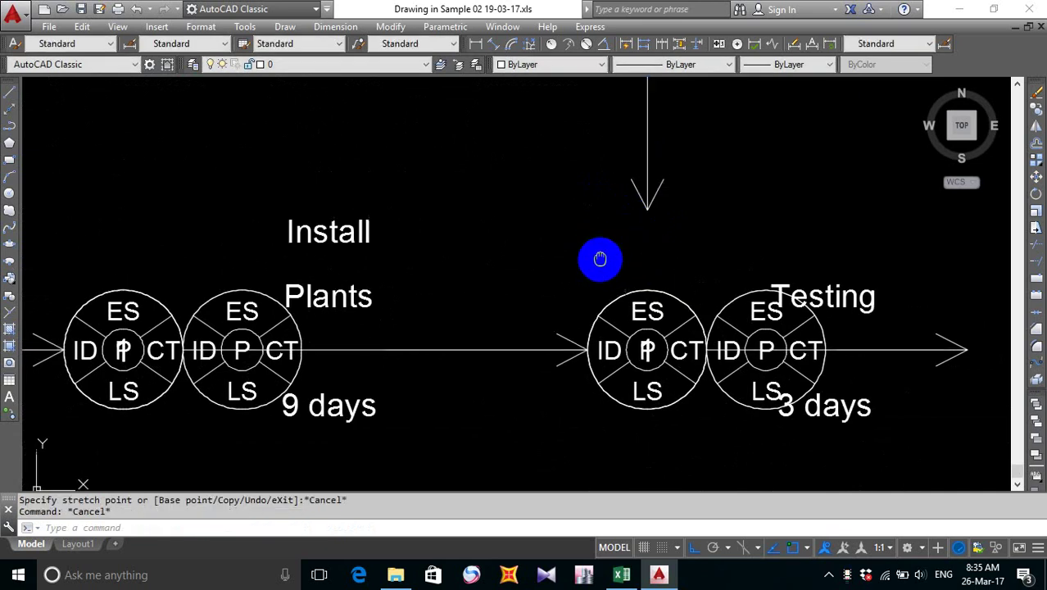
# - Copy the first sectioned circle before Testing so the copy rests centred on top of the two adjoining circles
pyautogui.write('co')
pyautogui.press('Return')
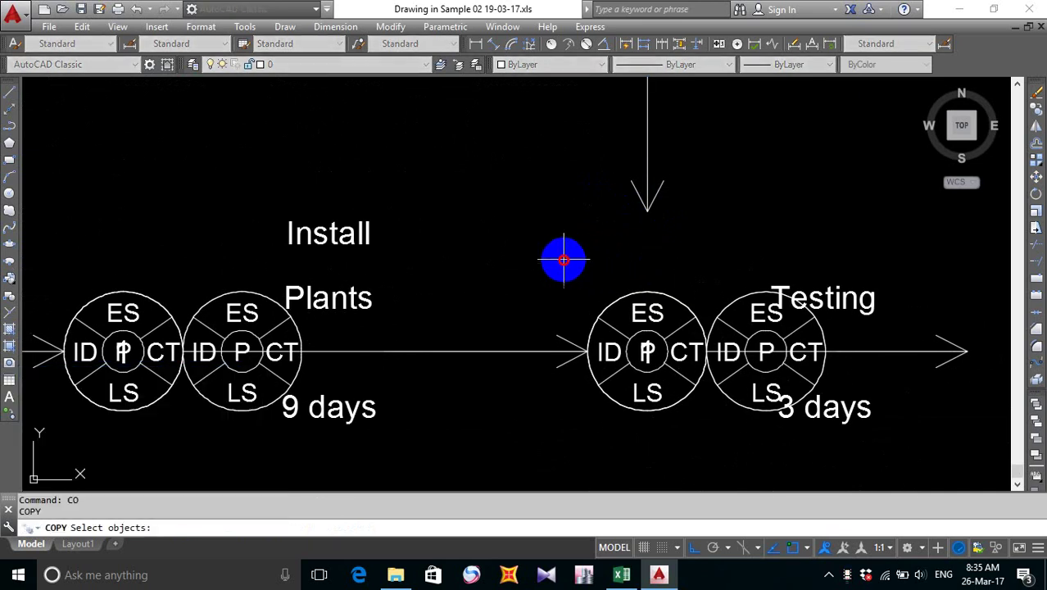
pyautogui.click(564, 259)
pyautogui.click(714, 449)
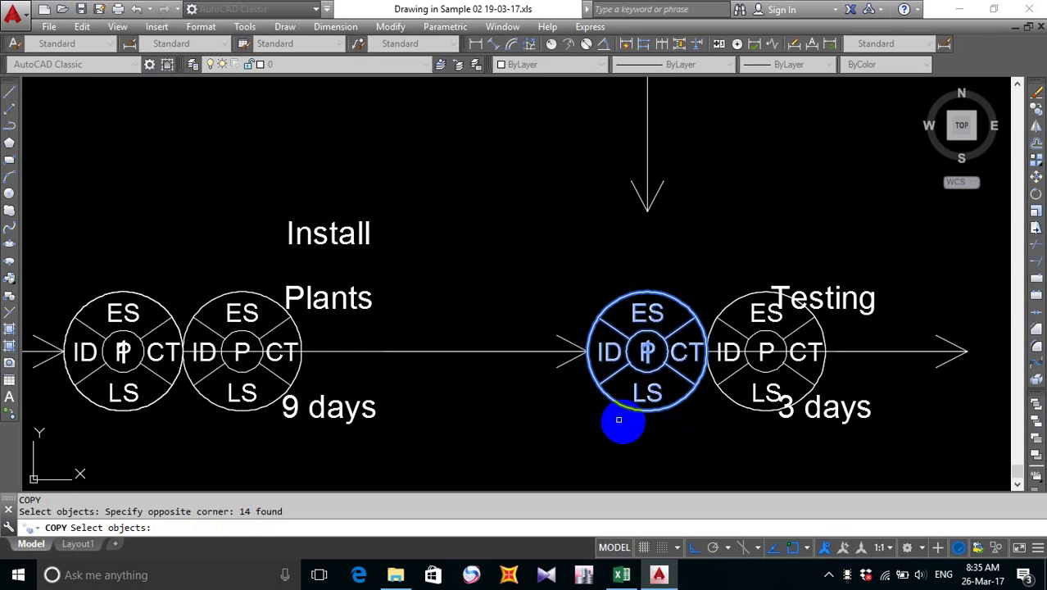
pyautogui.press('Return')
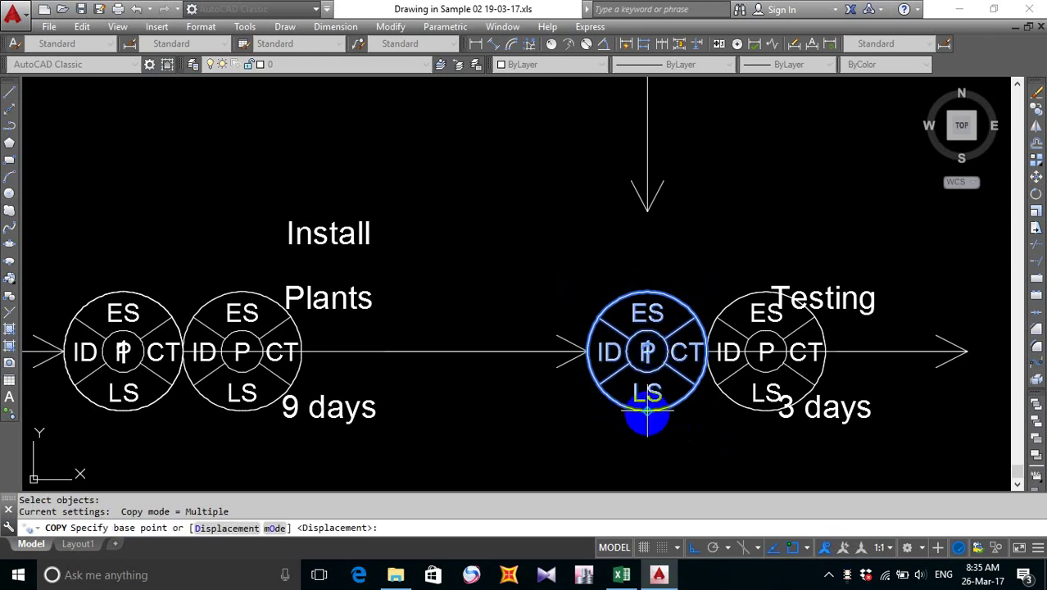
pyautogui.click(647, 414)
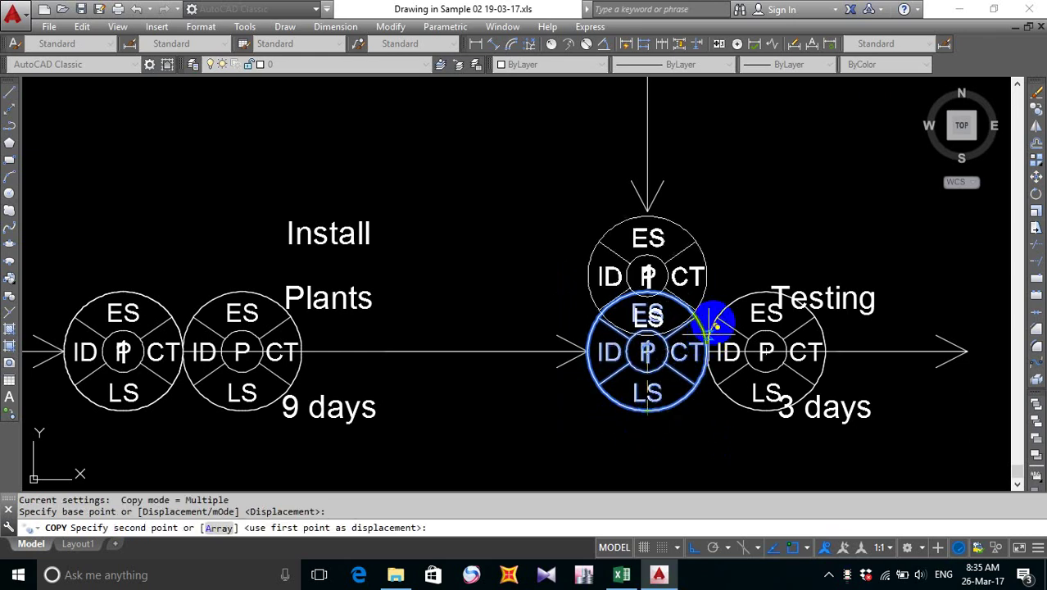
pyautogui.press('F8')
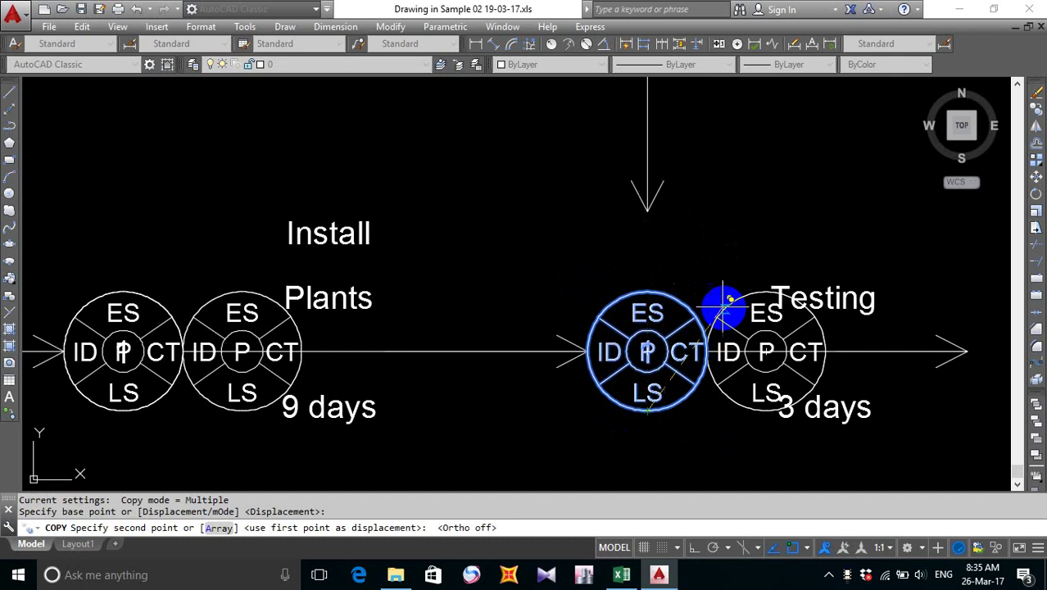
pyautogui.scroll(4, 725, 301)
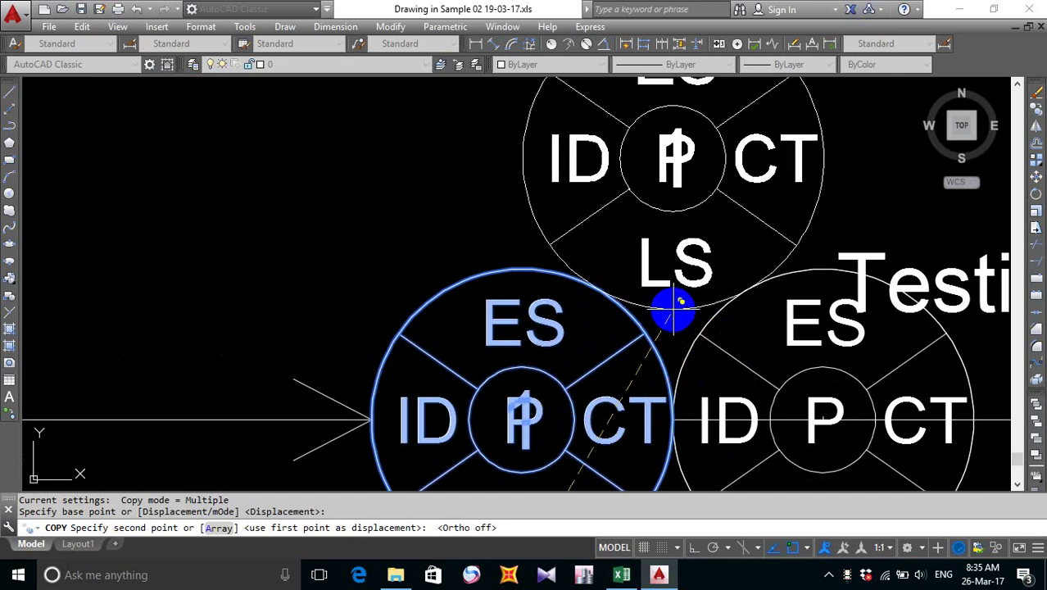
pyautogui.click(677, 303)
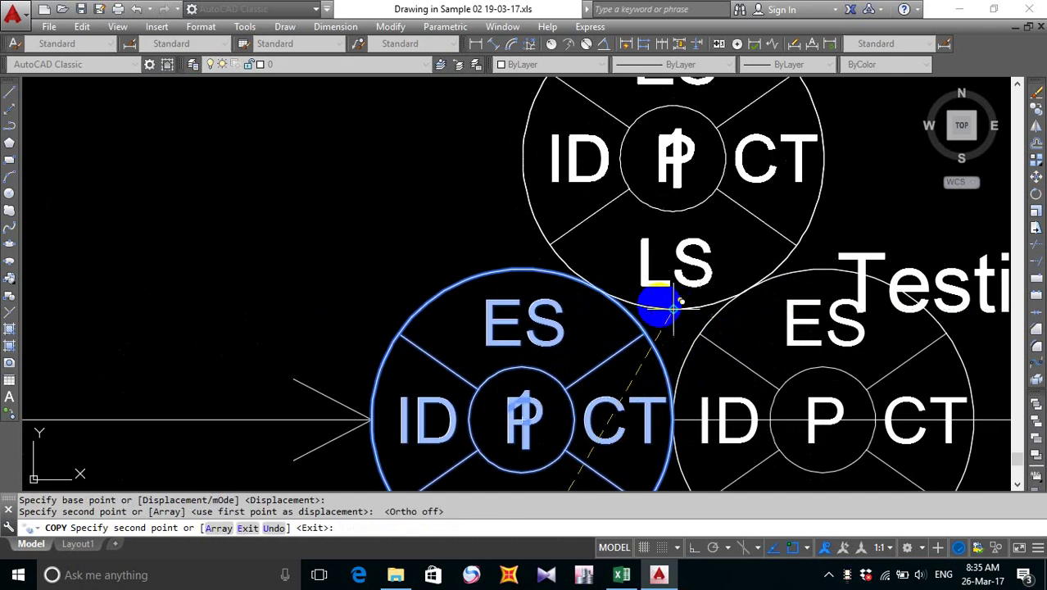
pyautogui.press('Escape')
pyautogui.scroll(6, 607, 294)
pyautogui.scroll(-6, 607, 293)
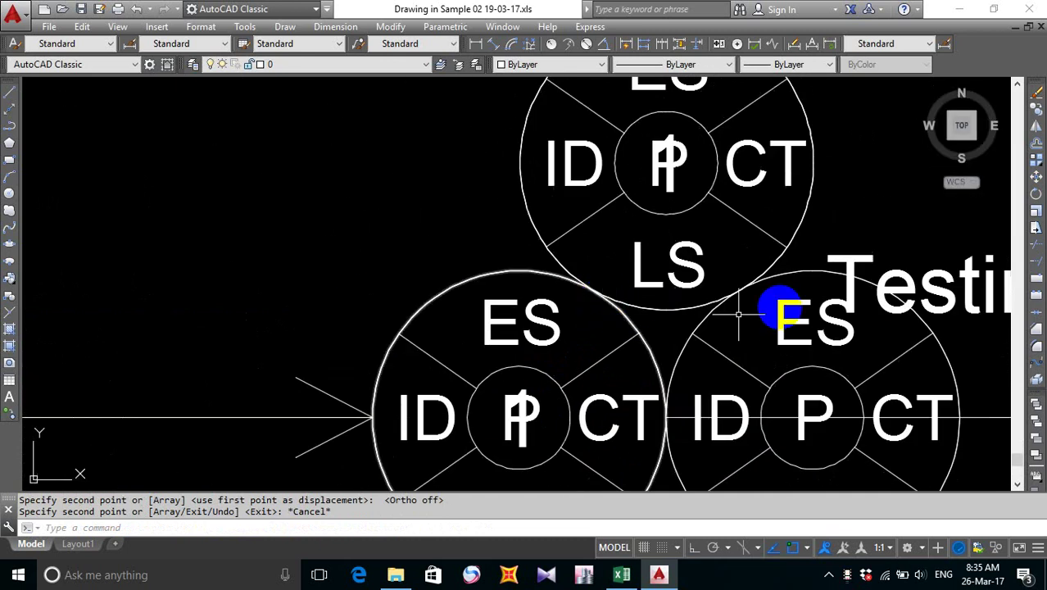
pyautogui.scroll(3, 768, 296)
pyautogui.scroll(3, 664, 286)
pyautogui.scroll(-8, 664, 285)
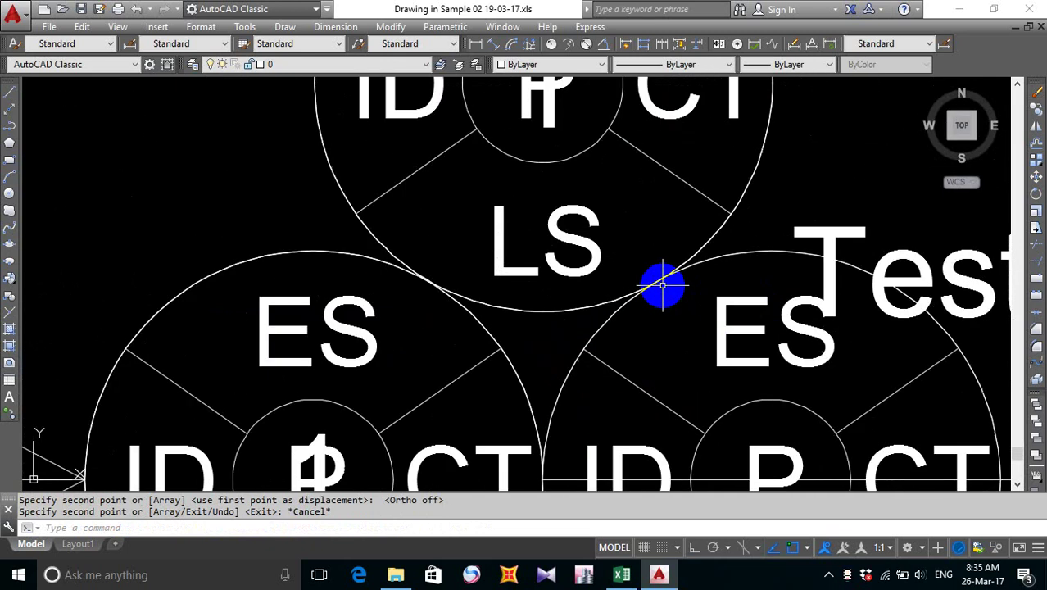
# - Adjust the upper sectioned circle's position with Move, keeping it seated between the two circles before Testing
pyautogui.moveTo(643, 234); pyautogui.dragTo(636, 267, button='middle')
pyautogui.write('m')
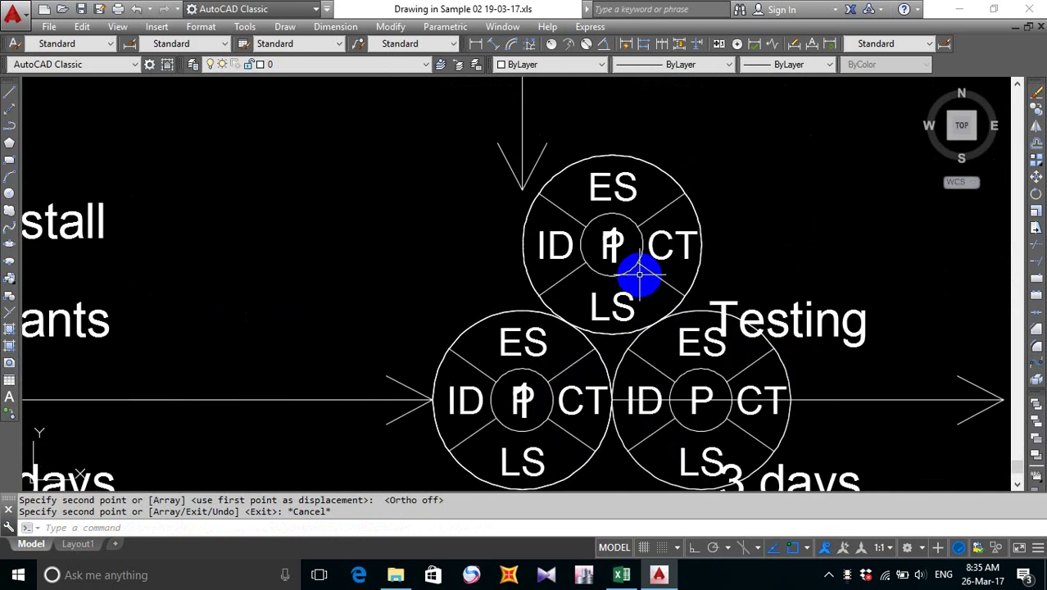
pyautogui.press('Return')
pyautogui.click(732, 121)
pyautogui.click(583, 237)
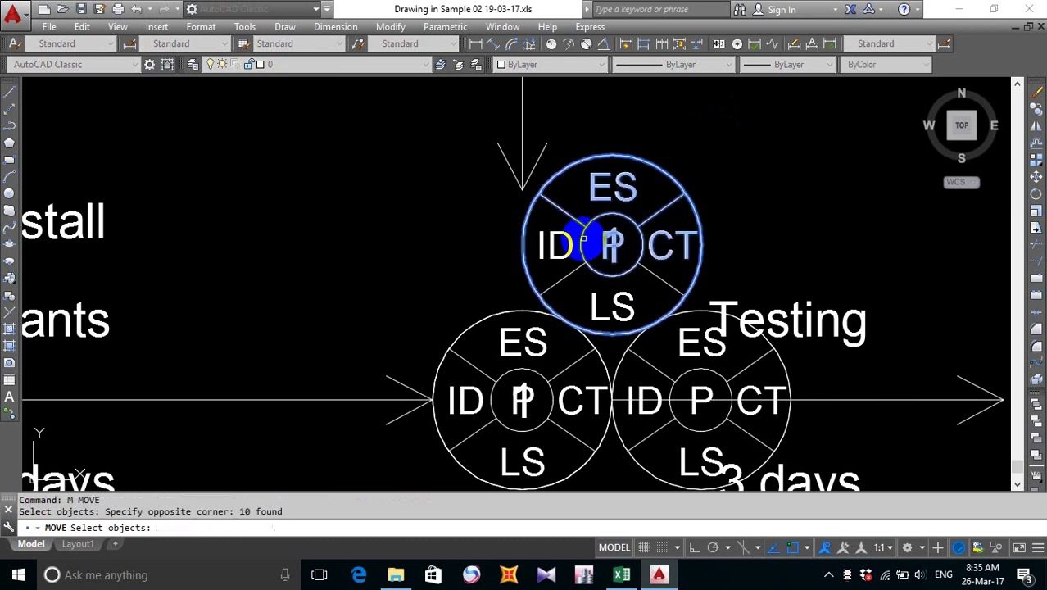
pyautogui.click(476, 132)
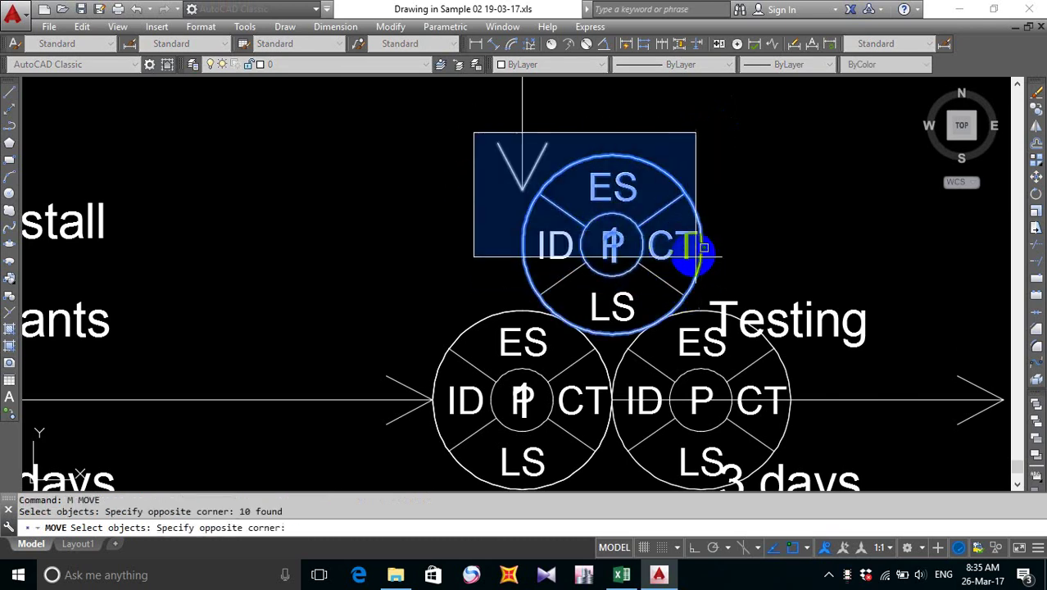
pyautogui.press('Escape')
pyautogui.click(458, 184)
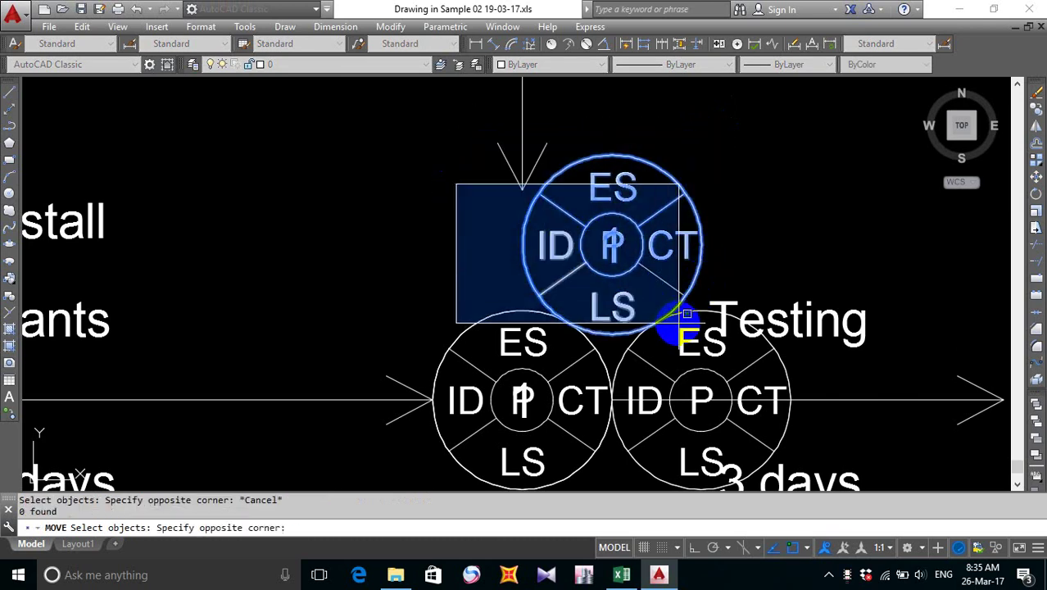
pyautogui.click(679, 324)
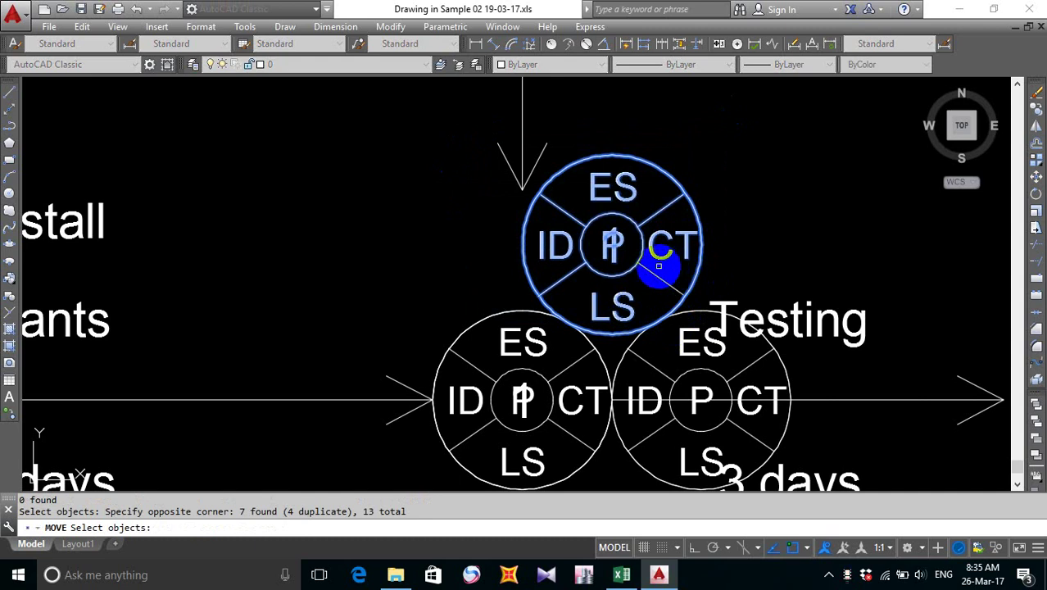
pyautogui.scroll(5, 646, 300)
pyautogui.press('Return')
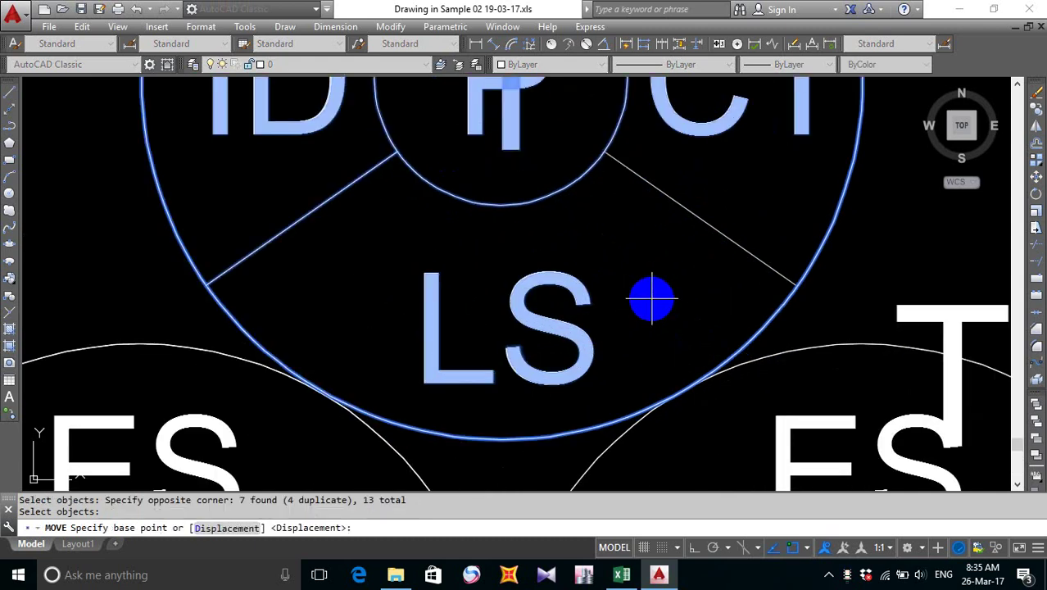
pyautogui.click(649, 300)
pyautogui.scroll(-3, 650, 299)
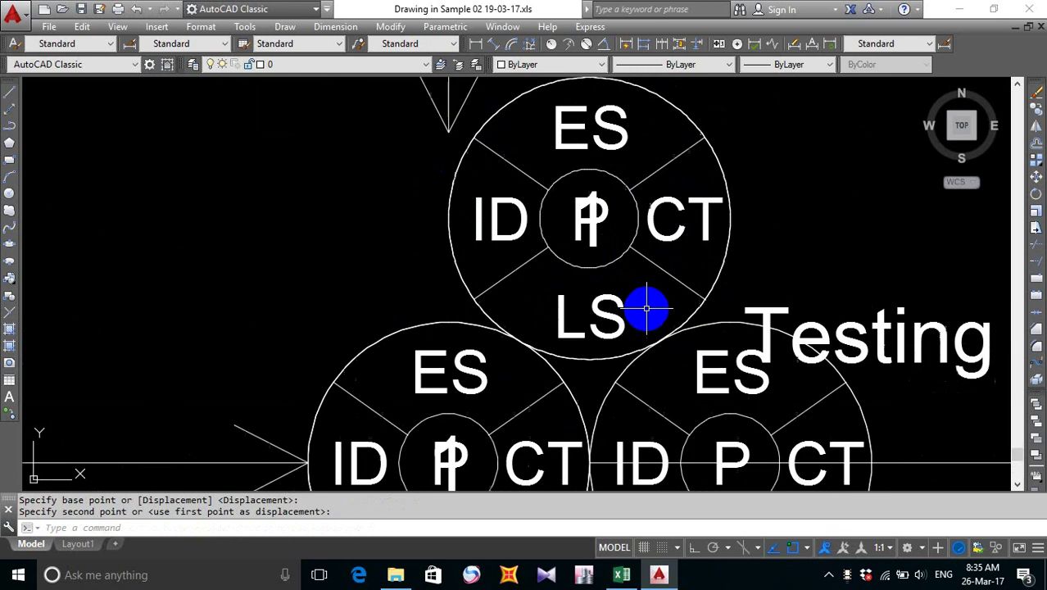
# - Delete the stray 1 overlapping the P in the centre of the upper sectioned circle
pyautogui.scroll(1, 587, 238)
pyautogui.click(595, 223)
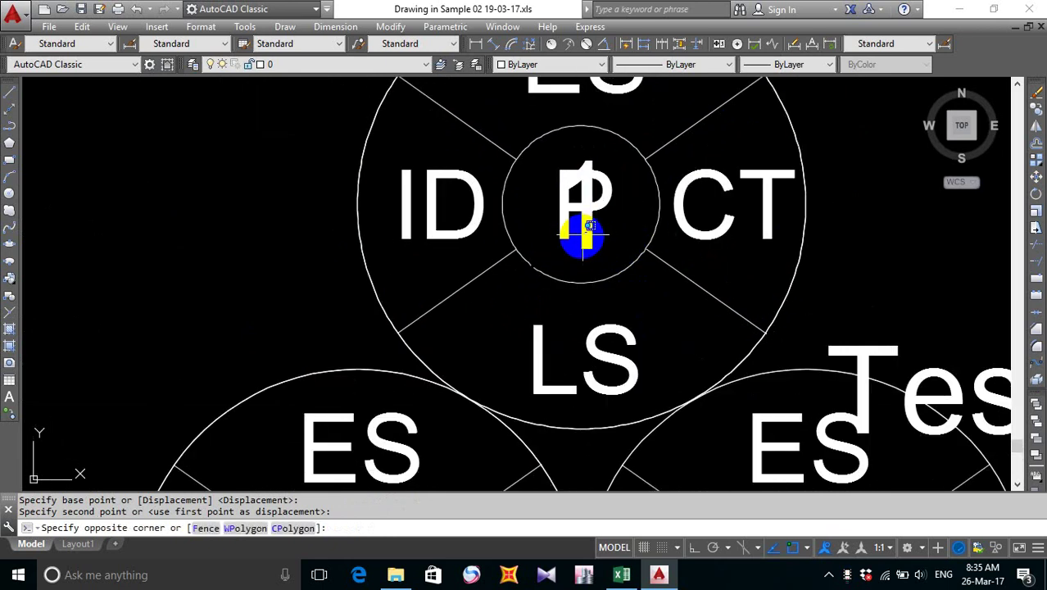
pyautogui.click(578, 238)
pyautogui.press('Delete')
pyautogui.scroll(-5, 578, 238)
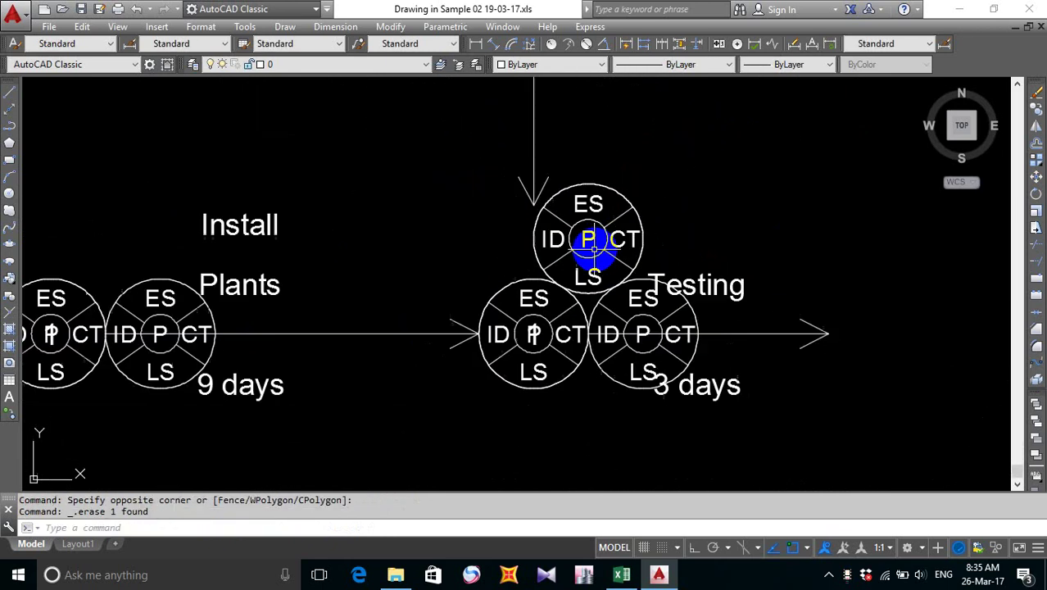
# - Delete the vertical Electric & Water systems line above the arrowhead beside the upper sectioned circle
pyautogui.moveTo(542, 196)
pyautogui.mouseDown(button='middle')
pyautogui.moveTo(533, 273)
pyautogui.moveTo(518, 285)
pyautogui.mouseUp(button='middle')
pyautogui.scroll(2, 509, 285)
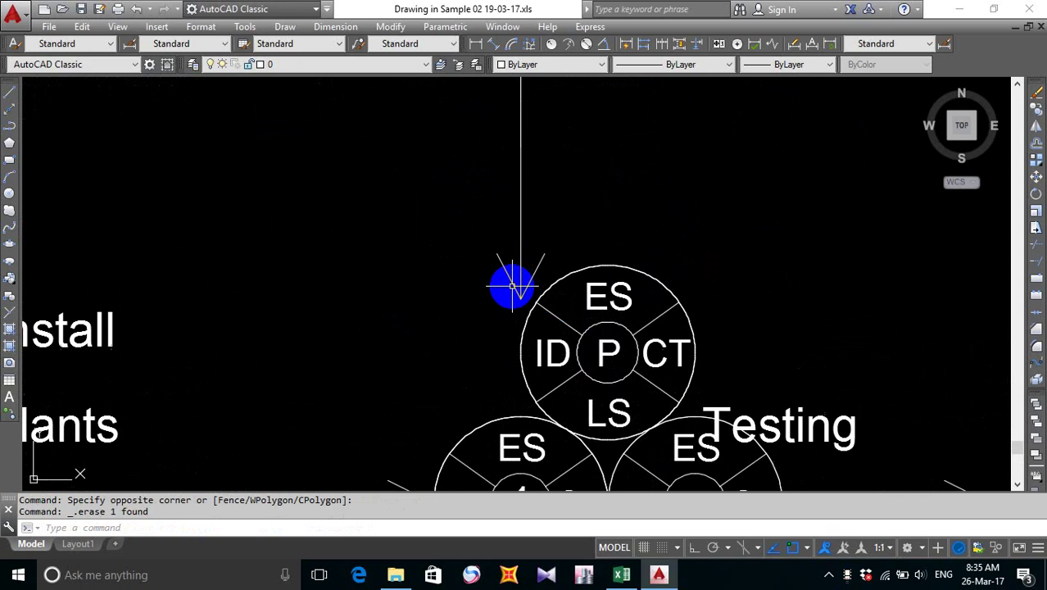
pyautogui.scroll(-4, 514, 285)
pyautogui.scroll(6, 517, 282)
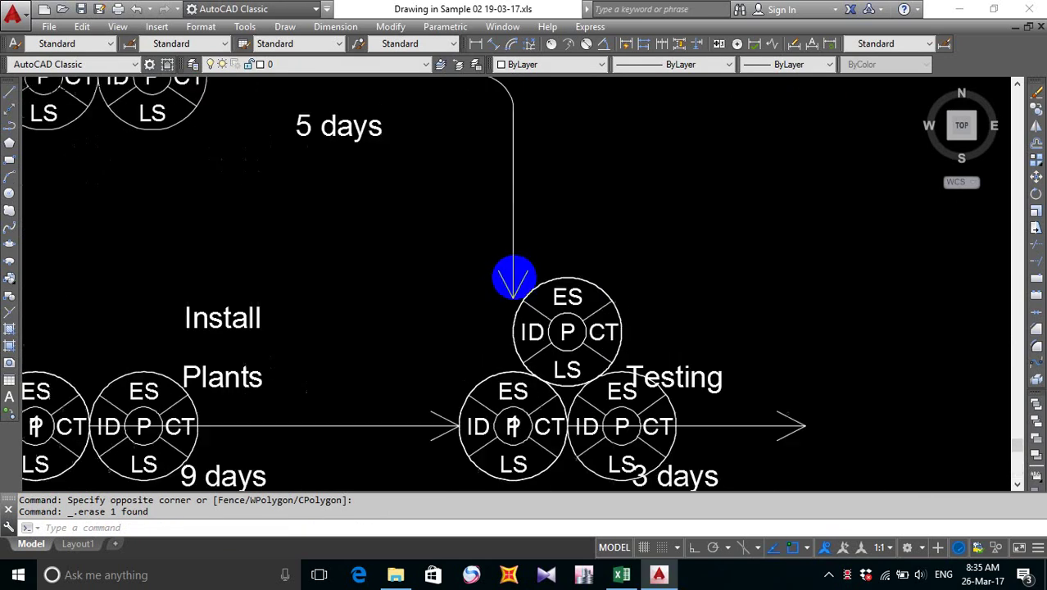
pyautogui.click(537, 226)
pyautogui.click(466, 161)
pyautogui.press('Delete')
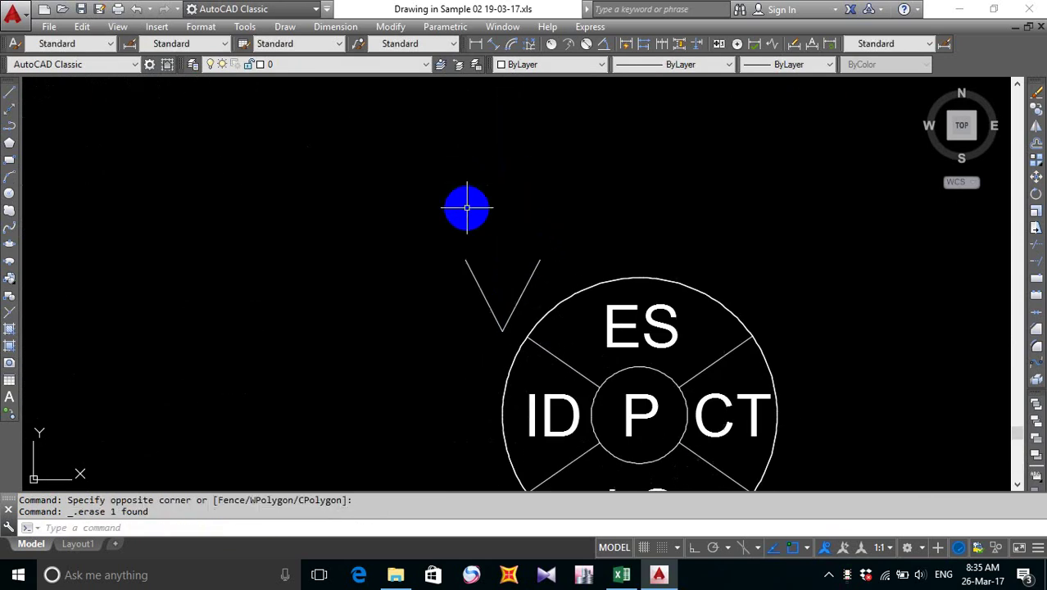
# - Move the loose arrowhead by its tip to the topmost point of the upper sectioned circle
pyautogui.write('m')
pyautogui.press('Return')
pyautogui.scroll(4, 499, 293)
pyautogui.click(676, 137)
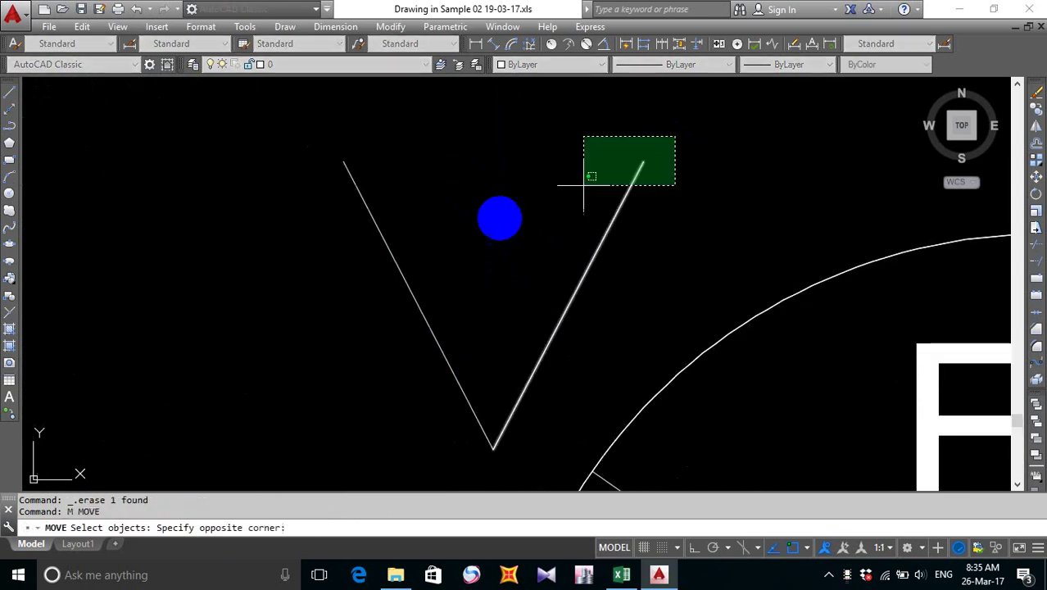
pyautogui.click(287, 296)
pyautogui.scroll(-5, 352, 348)
pyautogui.press('Return')
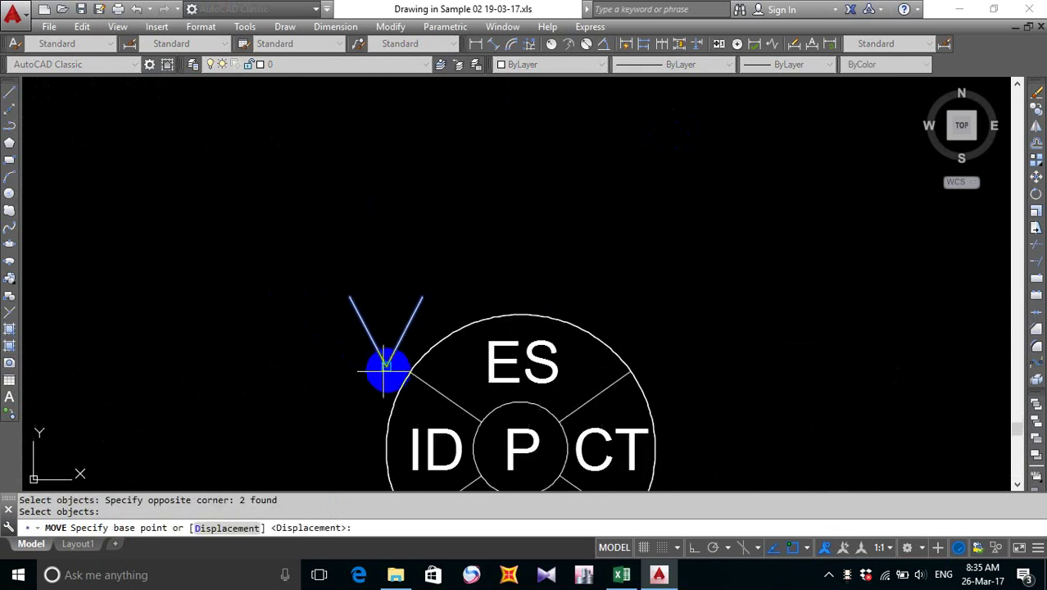
pyautogui.click(386, 366)
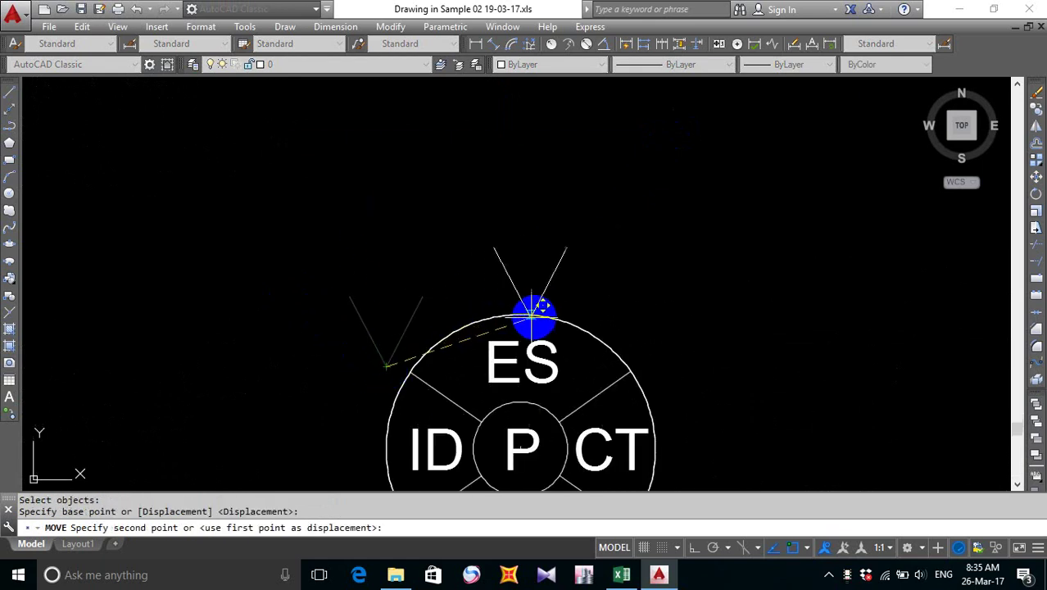
pyautogui.click(533, 314)
pyautogui.scroll(-5, 543, 295)
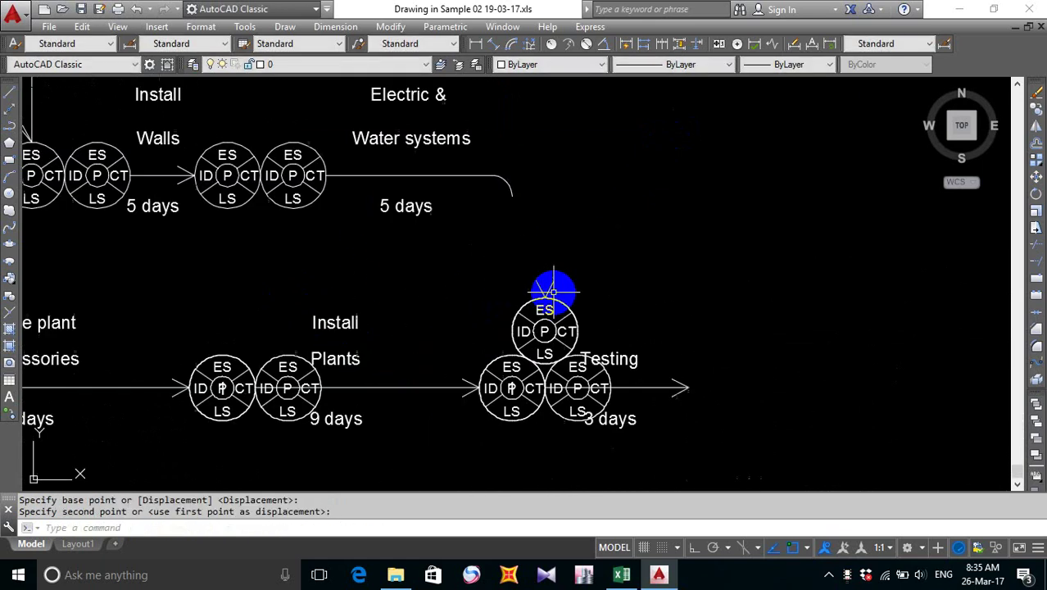
# - Delete the rounded corner arc at the end of the horizontal Electric & Water systems line
pyautogui.click(501, 178)
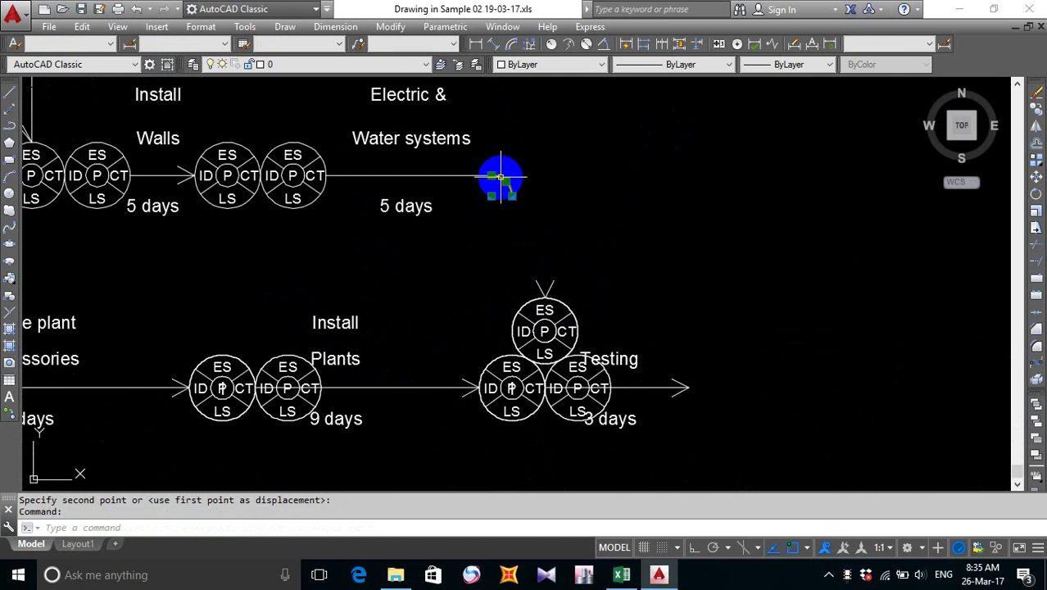
pyautogui.press('Delete')
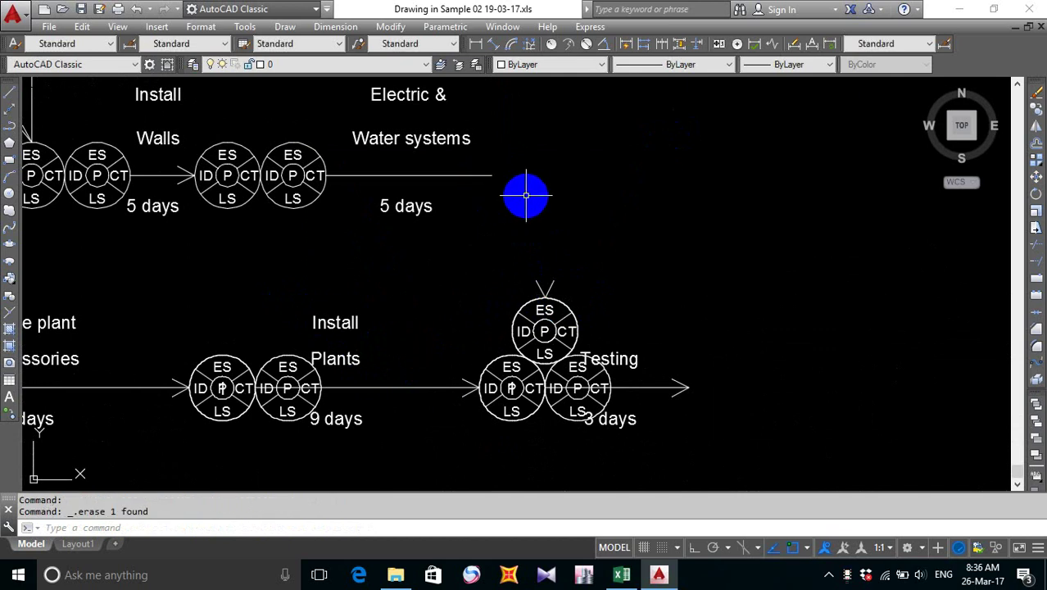
# - Draw a straight vertical line with Ortho on from the arrowhead tip atop the upper sectioned circle up toward the Electric & Water systems line
pyautogui.write('l')
pyautogui.press('Return')
pyautogui.scroll(6, 540, 287)
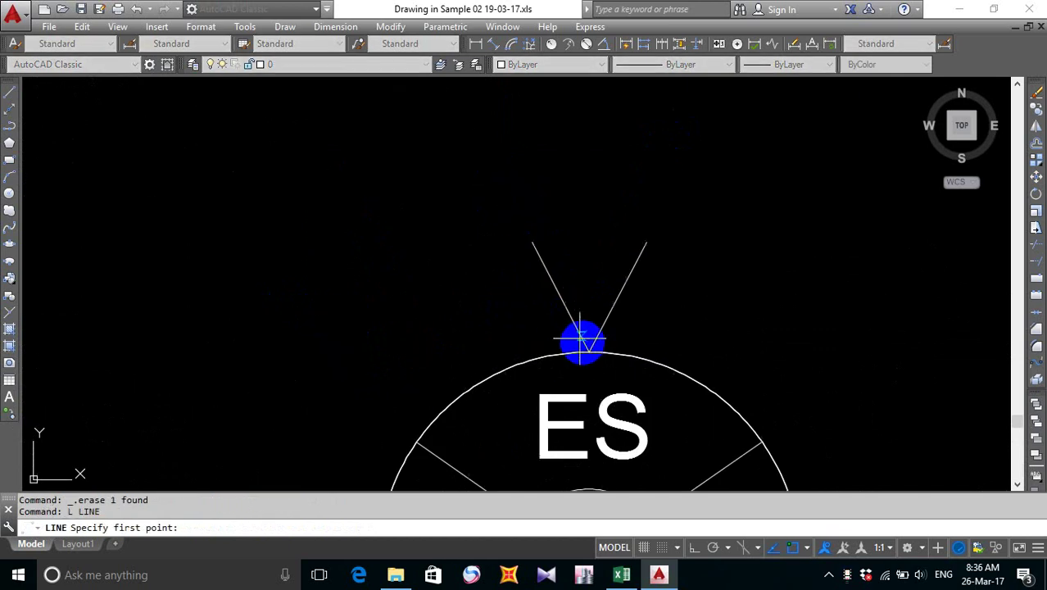
pyautogui.click(588, 350)
pyautogui.scroll(-4, 614, 260)
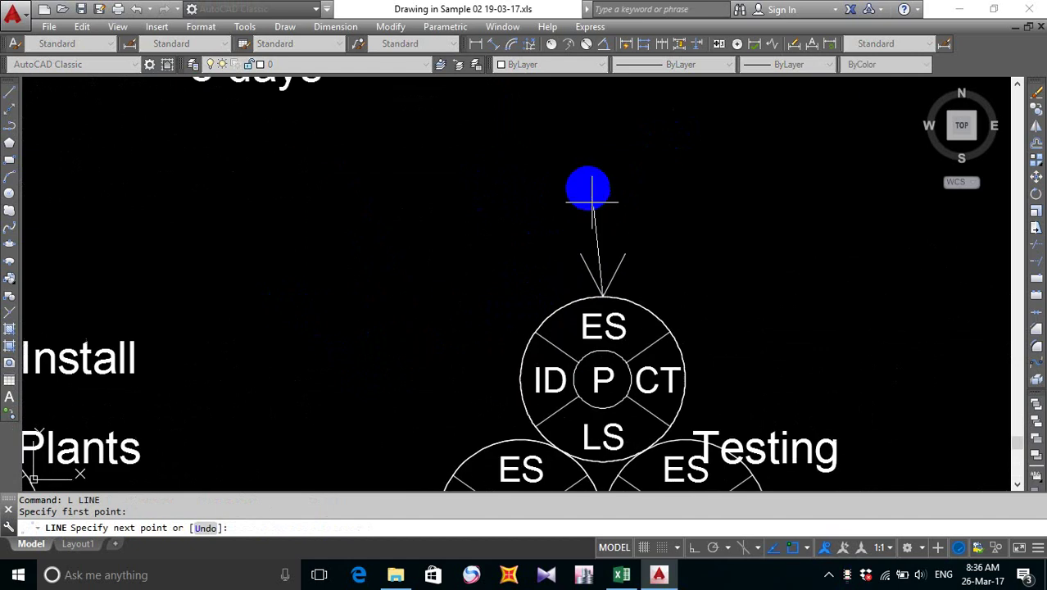
pyautogui.press('F8')
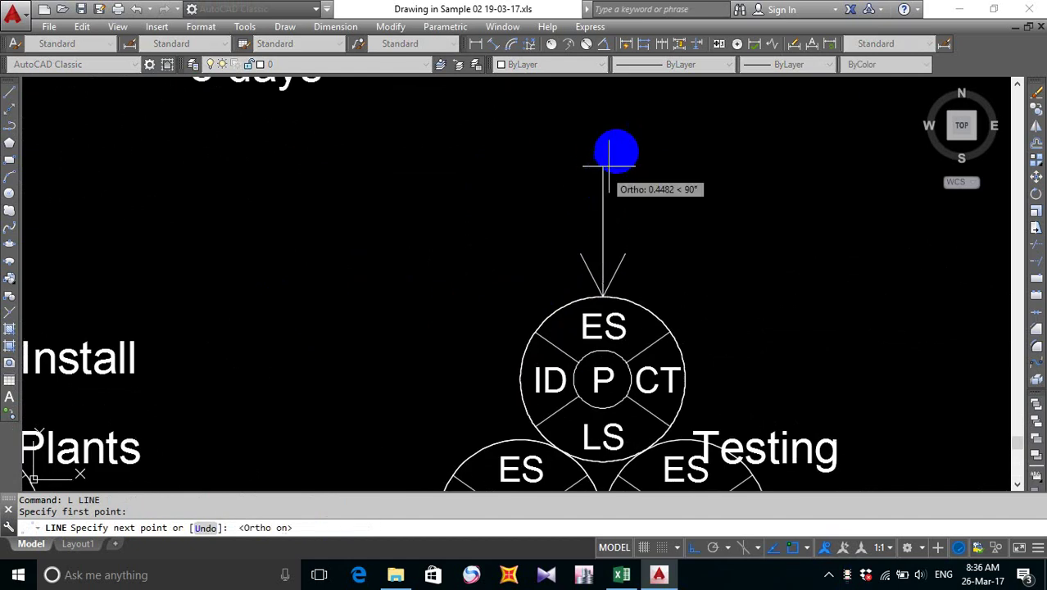
pyautogui.scroll(-3, 615, 156)
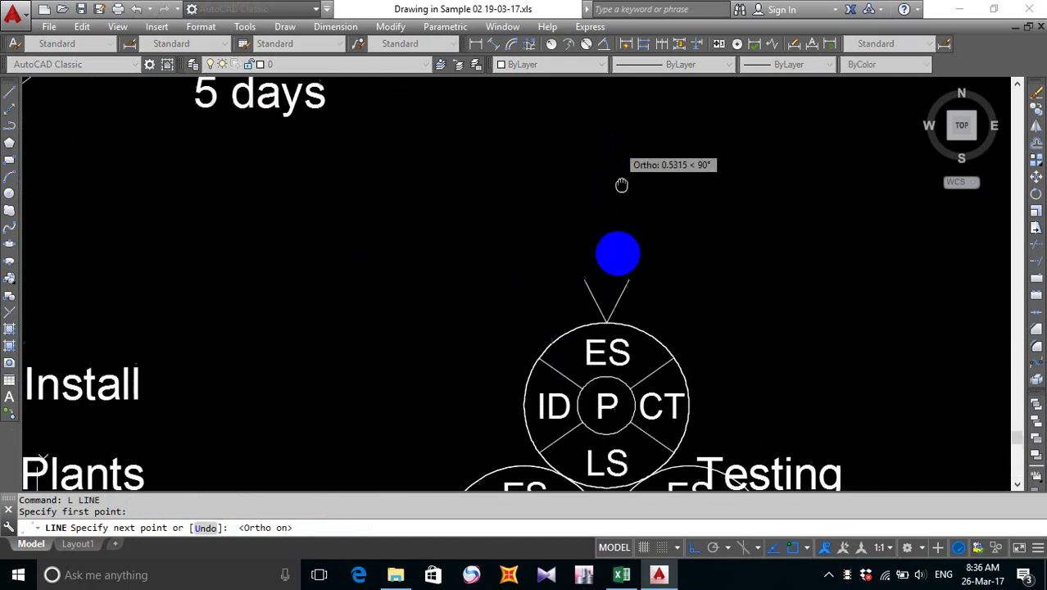
pyautogui.click(624, 246)
pyautogui.press('Return')
pyautogui.moveTo(639, 276); pyautogui.dragTo(640, 286, button='middle')
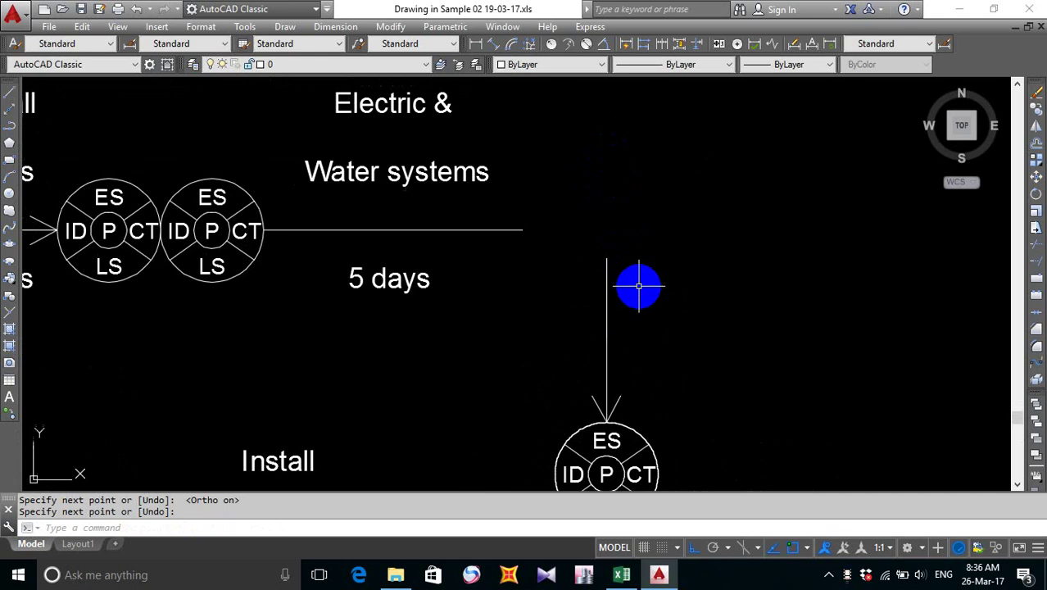
# - Fillet the new vertical line with the horizontal Electric & Water systems line into a rounded corner
pyautogui.write('f')
pyautogui.press('Return')
pyautogui.click(608, 273)
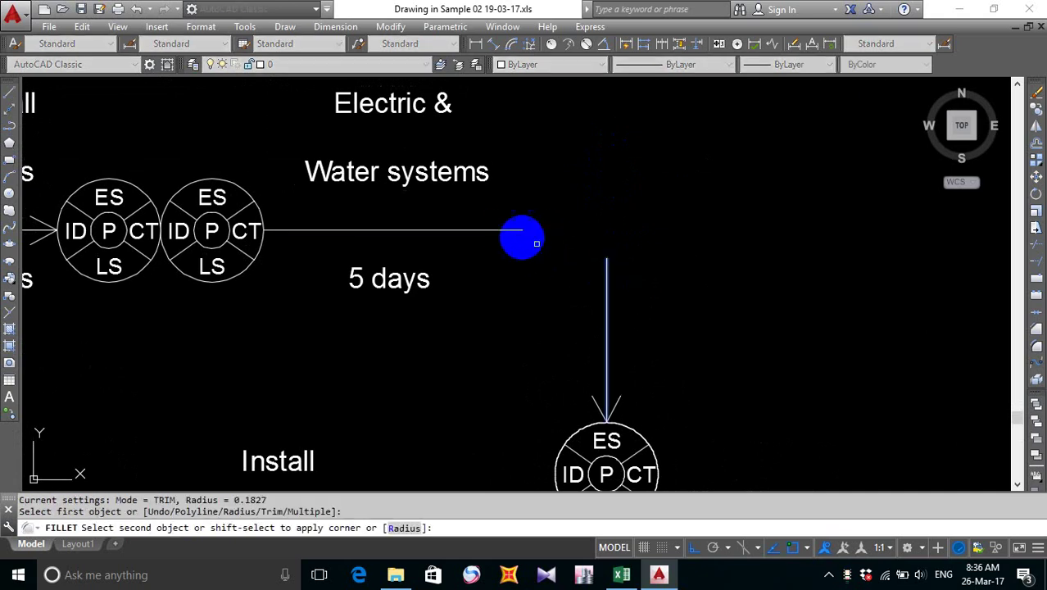
pyautogui.click(507, 230)
pyautogui.scroll(-4, 533, 274)
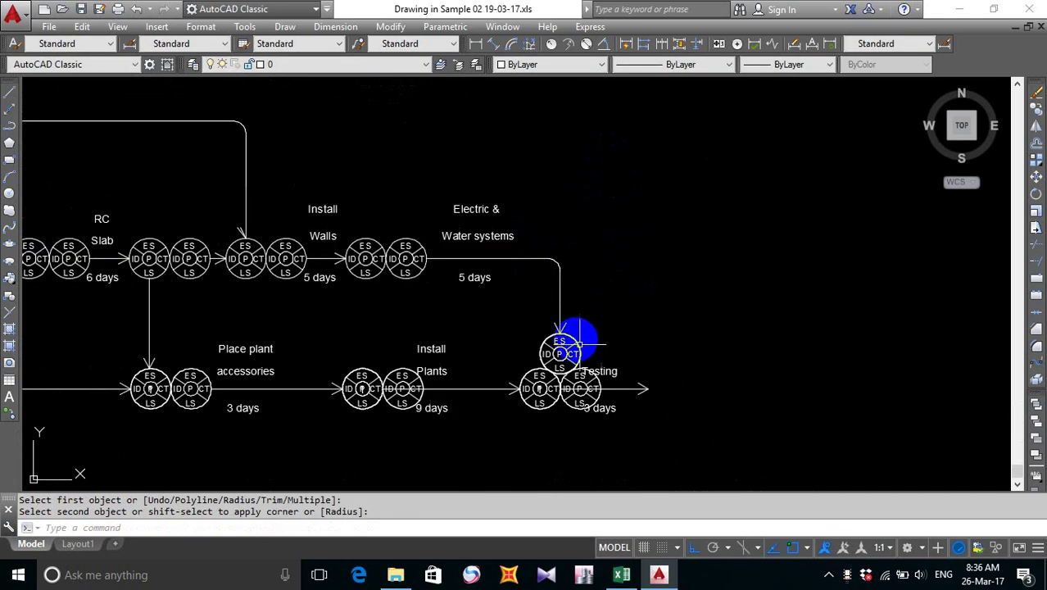
# - Save the drawing
pyautogui.moveTo(585, 332); pyautogui.dragTo(597, 294, button='middle')
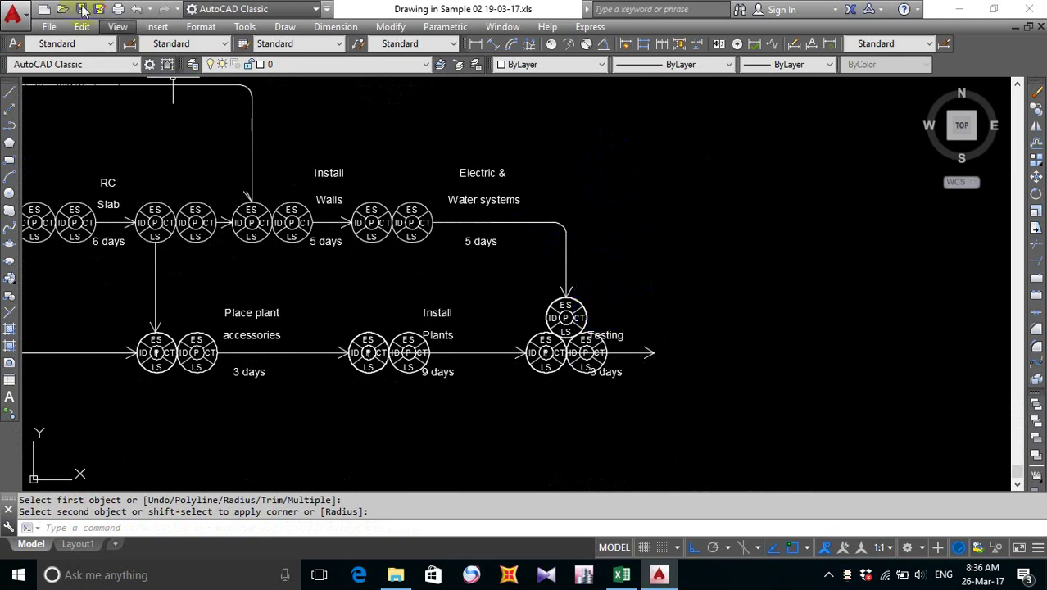
pyautogui.click(84, 8)
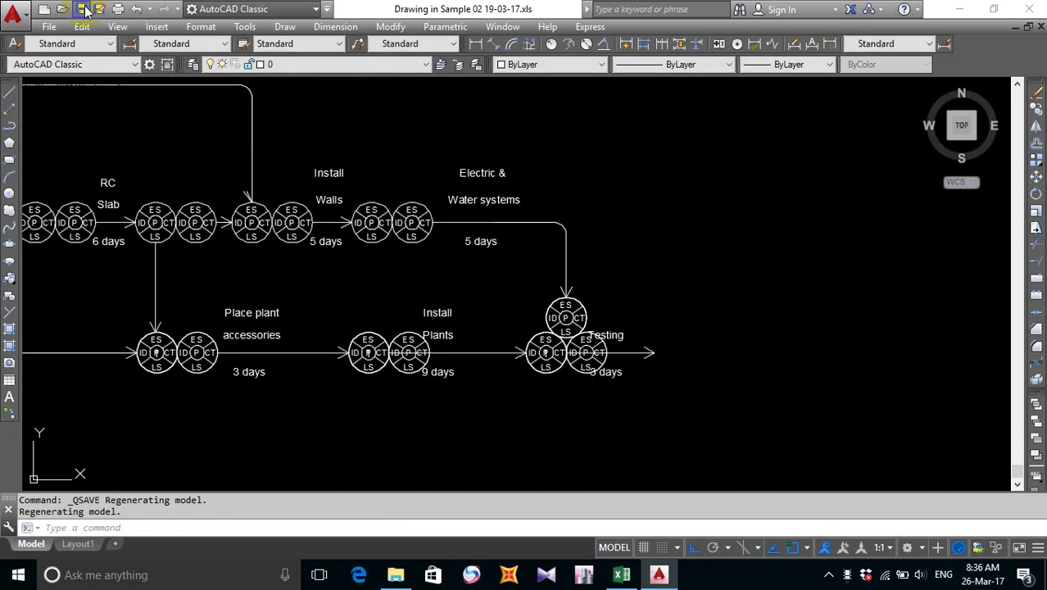
pyautogui.click(83, 8)
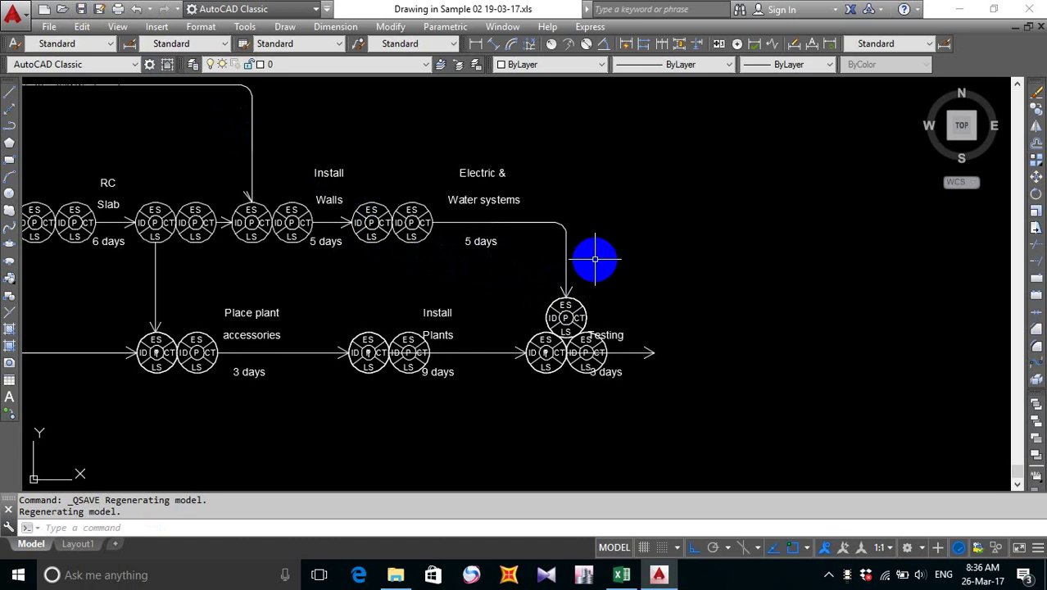
# - Move the Testing arrow with its Testing and 3 days labels so the line starts at the sectioned circle's right quadrant
pyautogui.scroll(3, 554, 282)
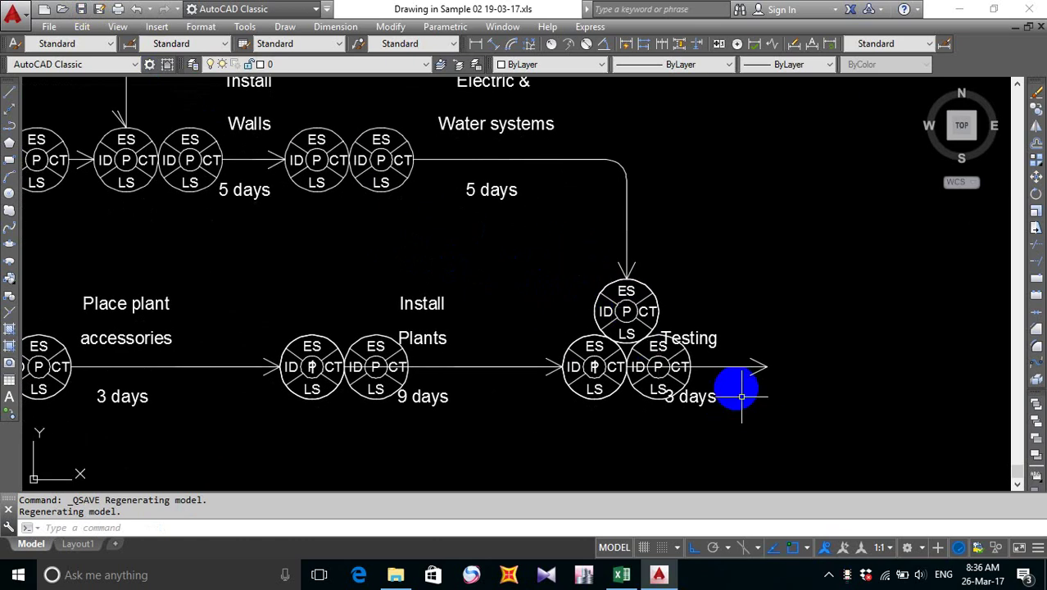
pyautogui.scroll(3, 735, 373)
pyautogui.moveTo(734, 372); pyautogui.dragTo(692, 365, button='middle')
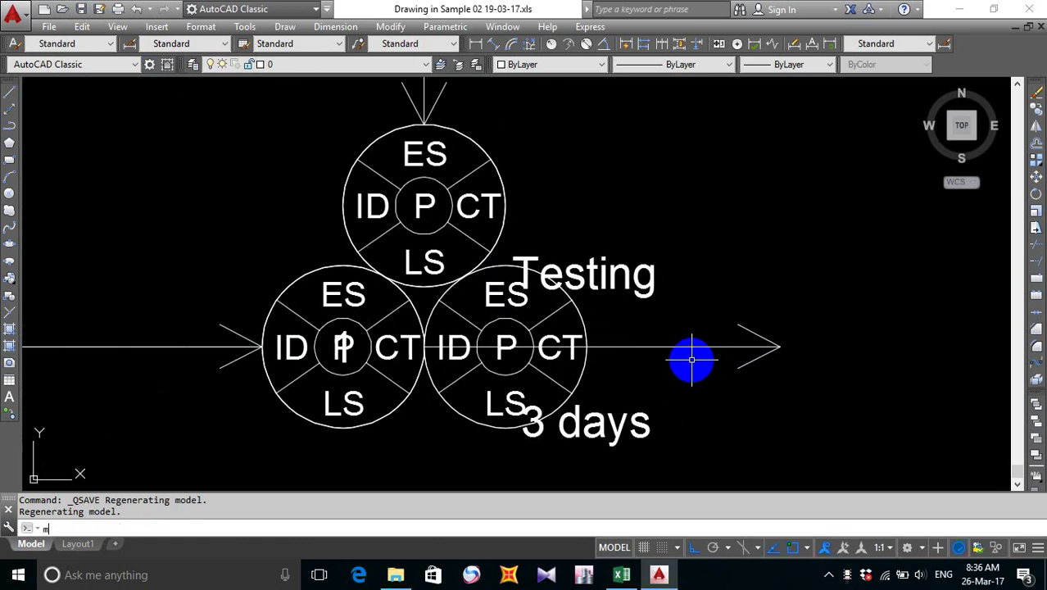
pyautogui.press('Return')
pyautogui.click(802, 230)
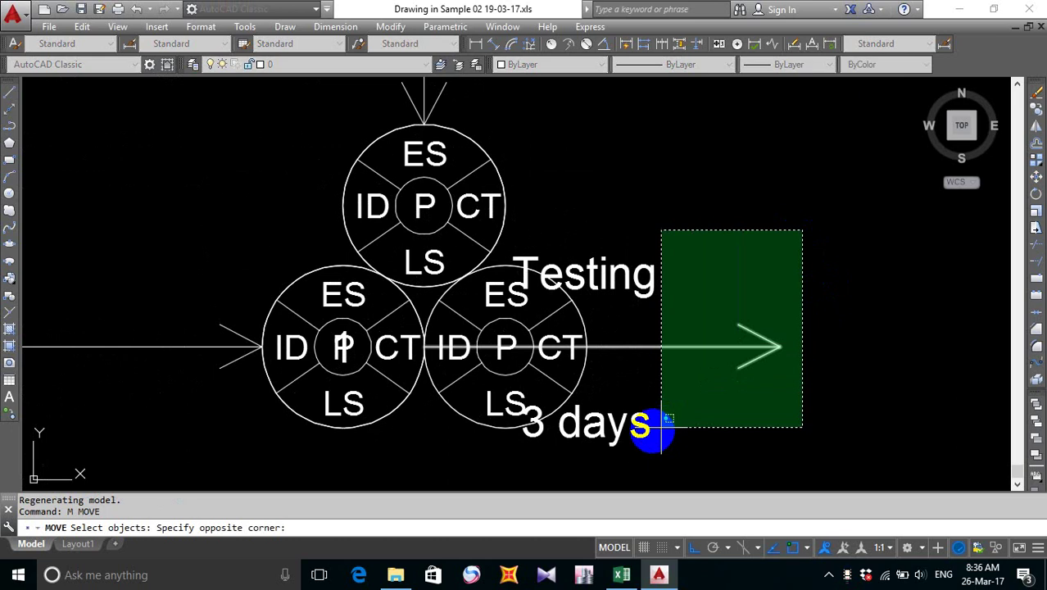
pyautogui.click(618, 450)
pyautogui.scroll(3, 430, 354)
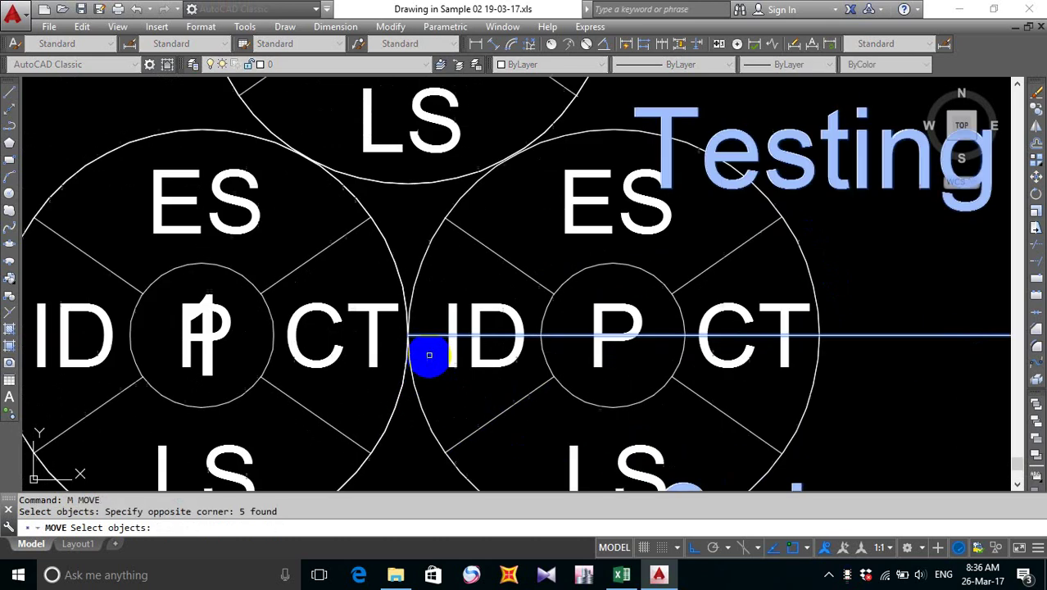
pyautogui.press('Return')
pyautogui.click(404, 336)
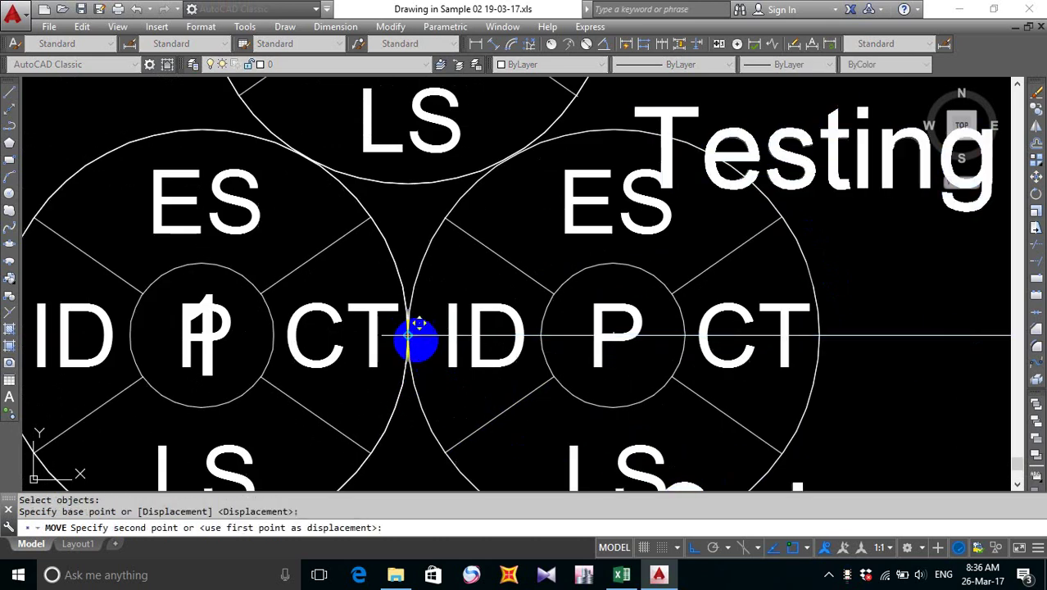
pyautogui.click(820, 337)
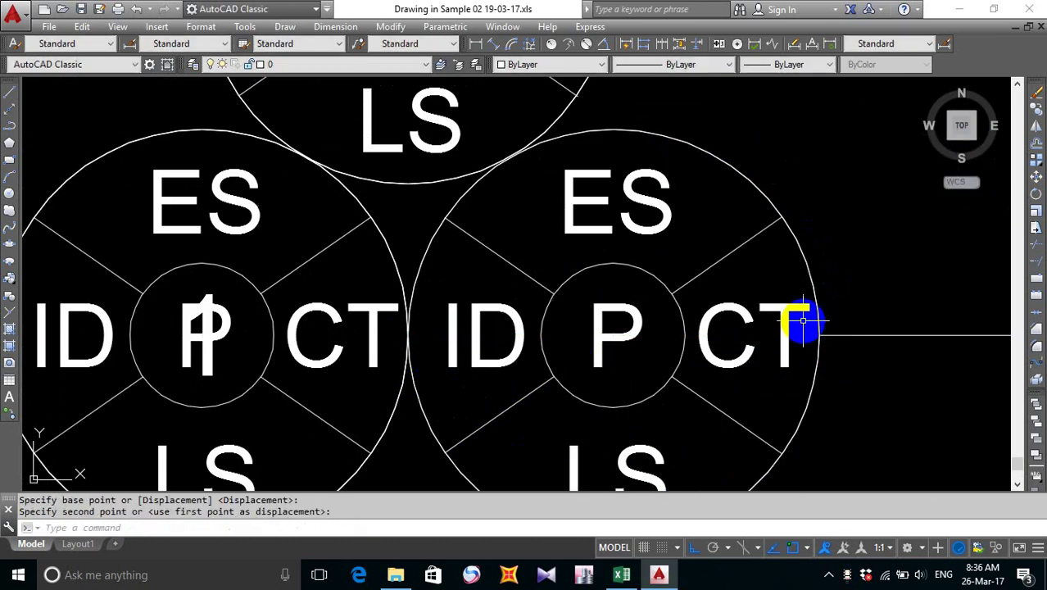
pyautogui.scroll(-6, 828, 338)
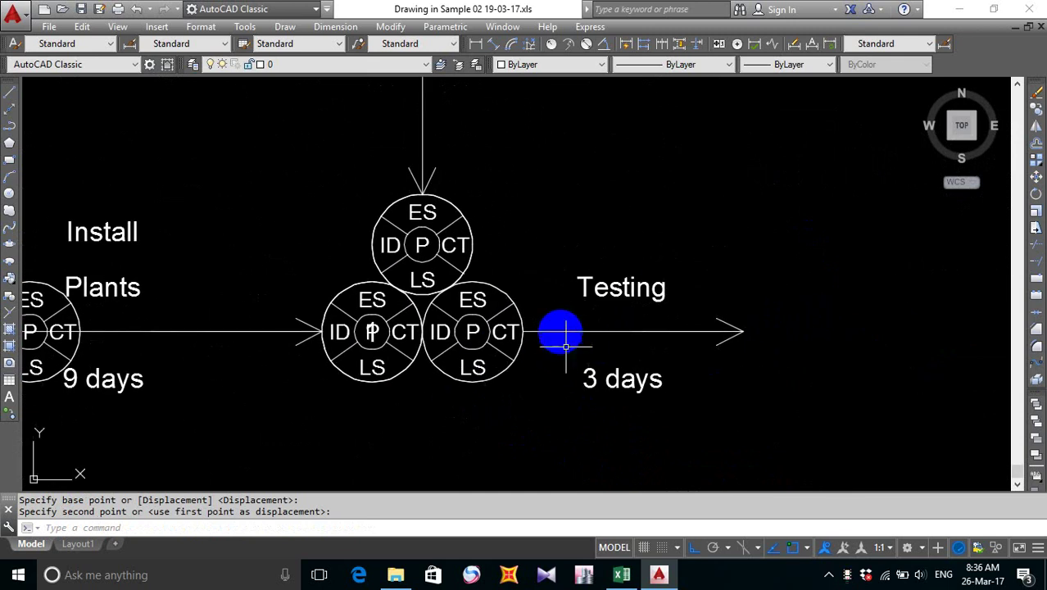
# - Copy the sectioned circle at the start of Install Plants by its left quadrant to the tip of the Testing arrow
pyautogui.scroll(-6, 565, 332)
pyautogui.moveTo(507, 317); pyautogui.dragTo(517, 327, button='middle')
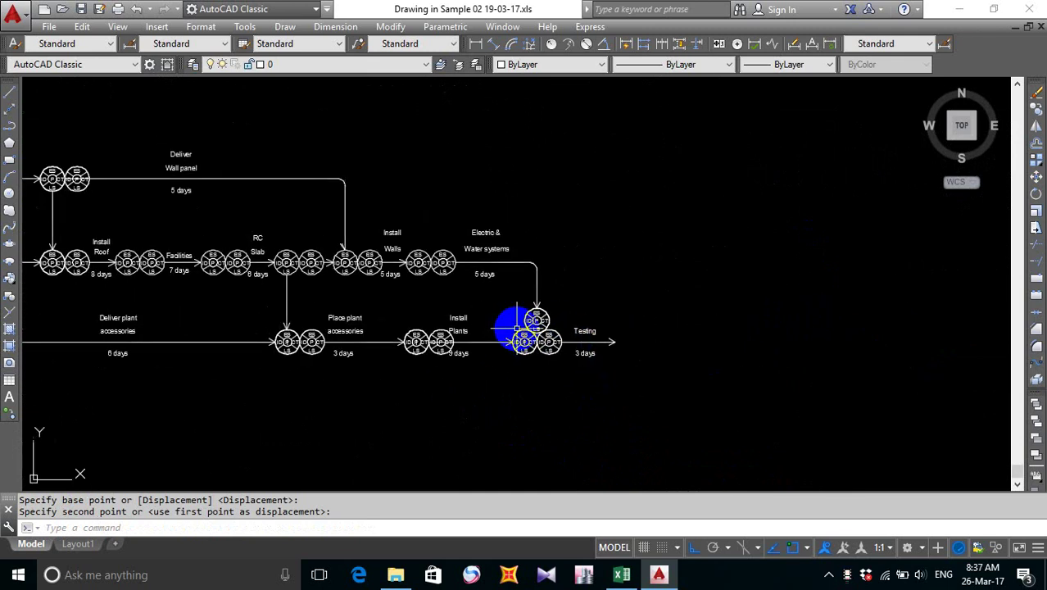
pyautogui.write('CO')
pyautogui.press('Return')
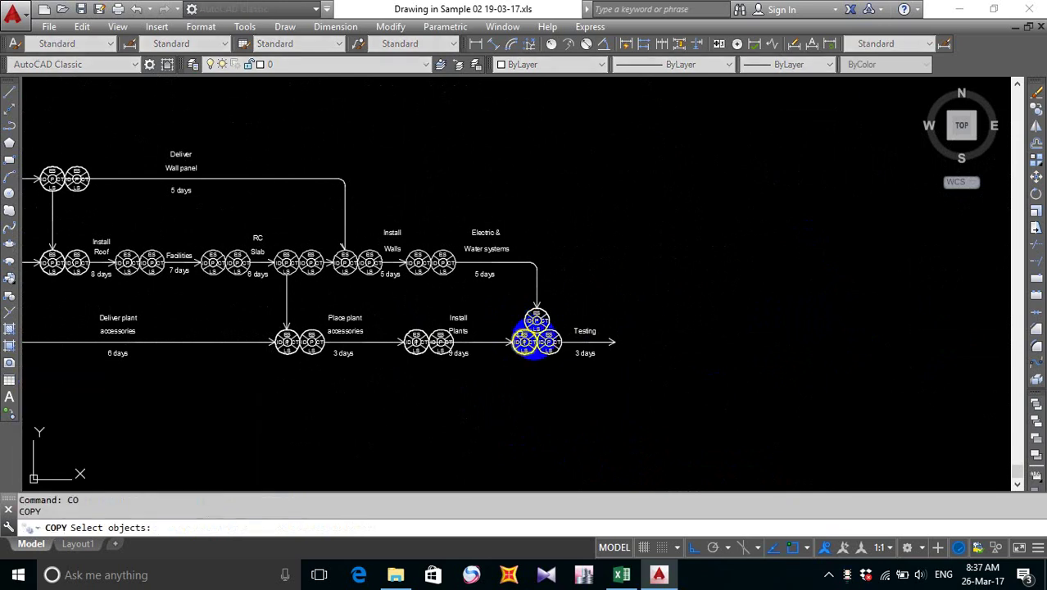
pyautogui.scroll(6, 547, 342)
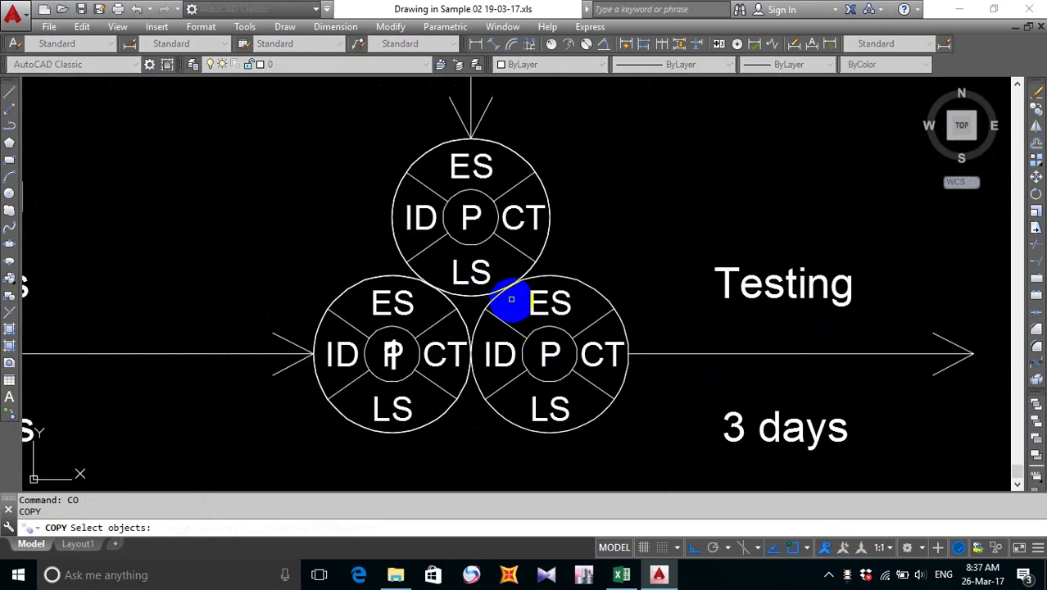
pyautogui.scroll(-6, 510, 300)
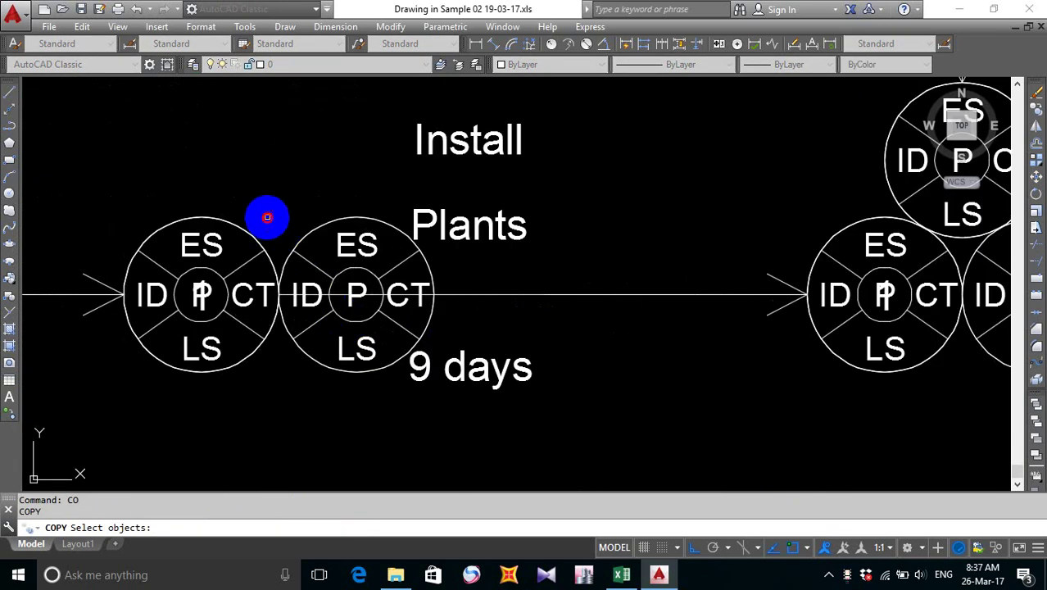
pyautogui.click(267, 215)
pyautogui.click(478, 450)
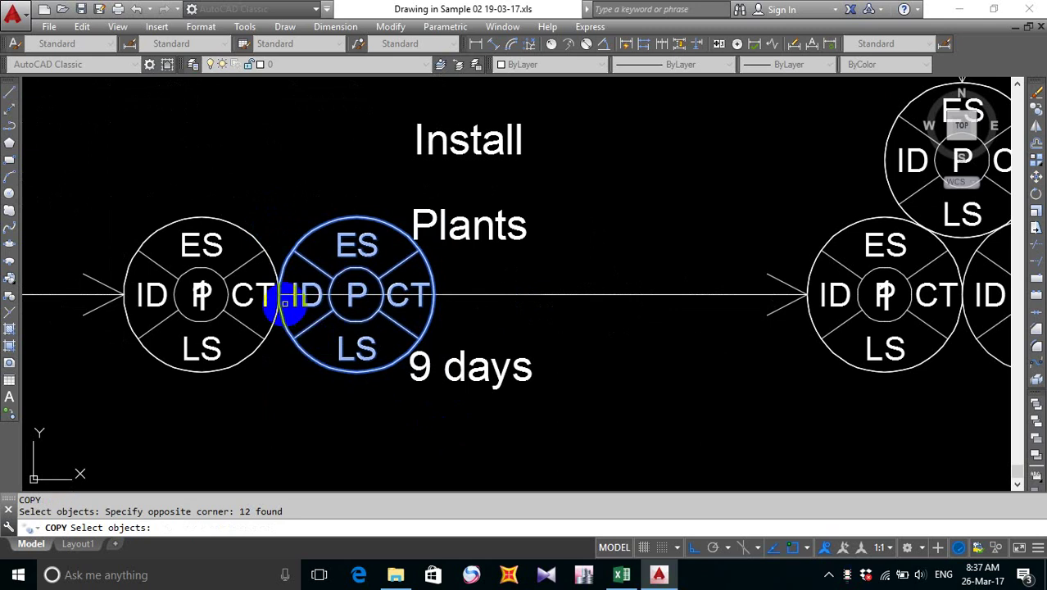
pyautogui.rightClick(280, 303)
pyautogui.click(280, 295)
pyautogui.scroll(-6, 414, 328)
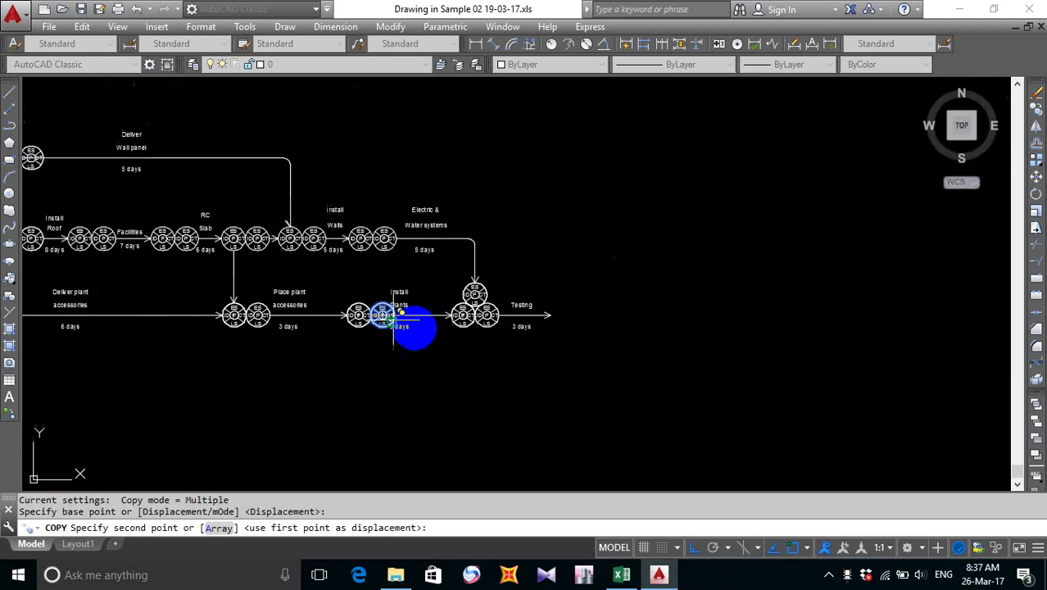
pyautogui.scroll(6, 565, 311)
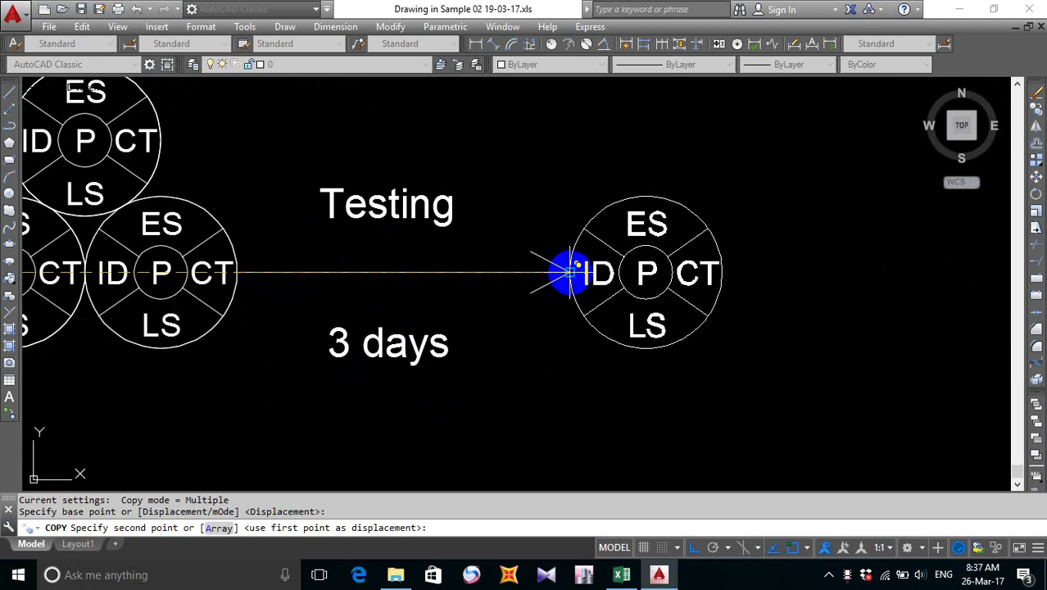
pyautogui.click(574, 278)
pyautogui.press('Escape')
# - Shorten the Install Plants line by stretching its start point to the right quadrant of its sectioned circle
pyautogui.scroll(-5, 582, 329)
pyautogui.moveTo(317, 358); pyautogui.dragTo(334, 357, button='middle')
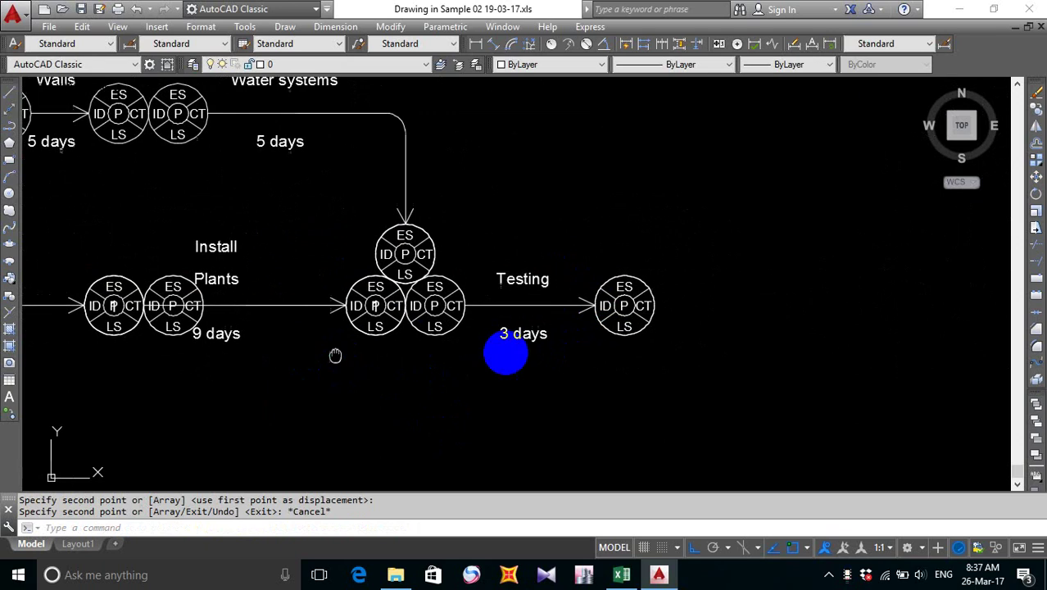
pyautogui.scroll(6, 416, 305)
pyautogui.click(472, 279)
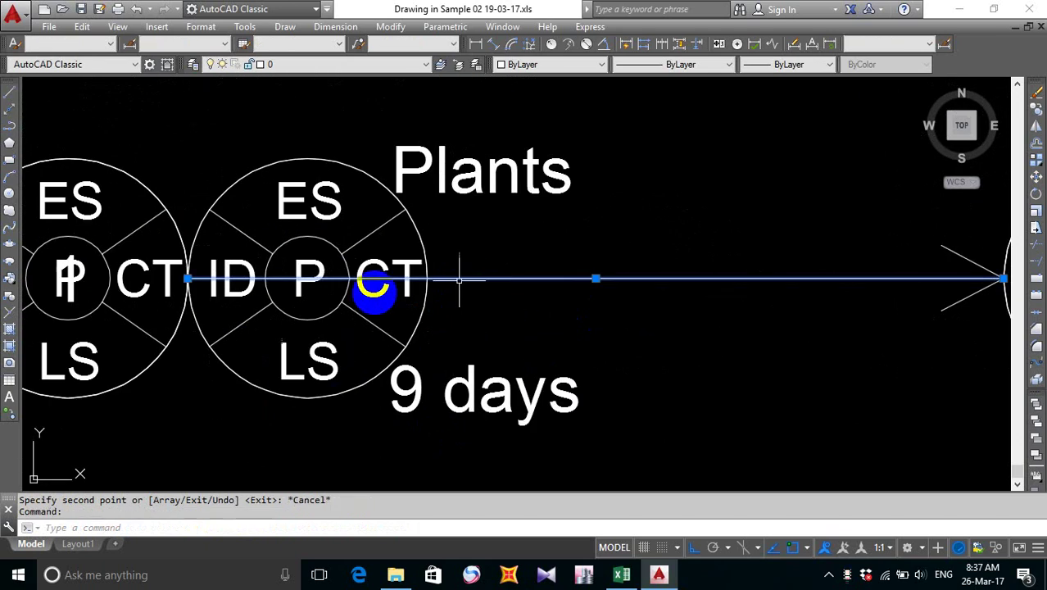
pyautogui.click(189, 279)
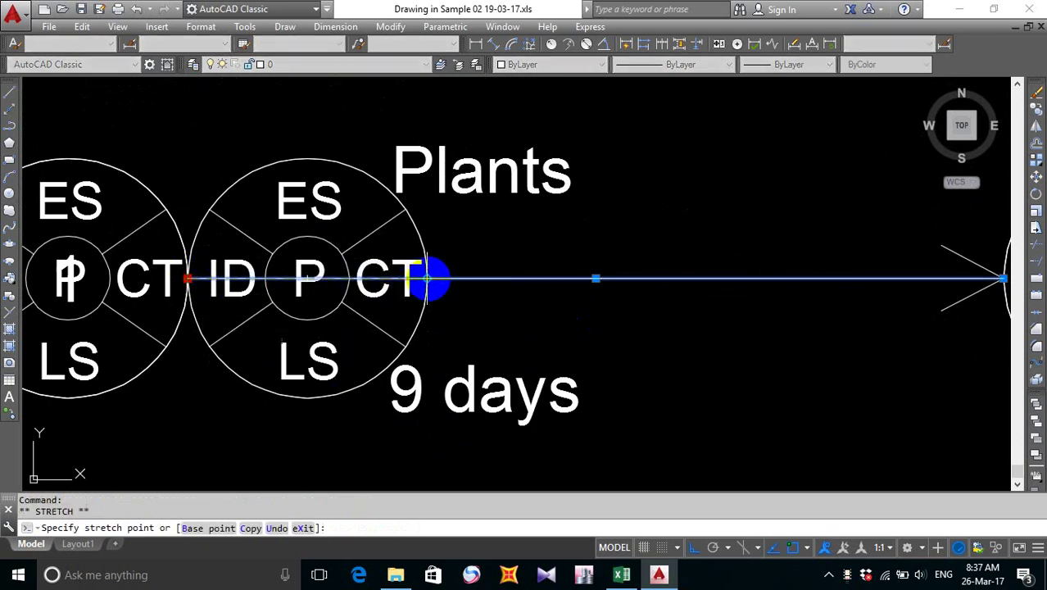
pyautogui.press('Escape')
# - Delete the bent Plumbing Network polyline running from the Excavation for Foundation end circle to the 5 days arrowhead
pyautogui.scroll(-5, 484, 320)
pyautogui.moveTo(491, 323); pyautogui.dragTo(548, 323, button='middle')
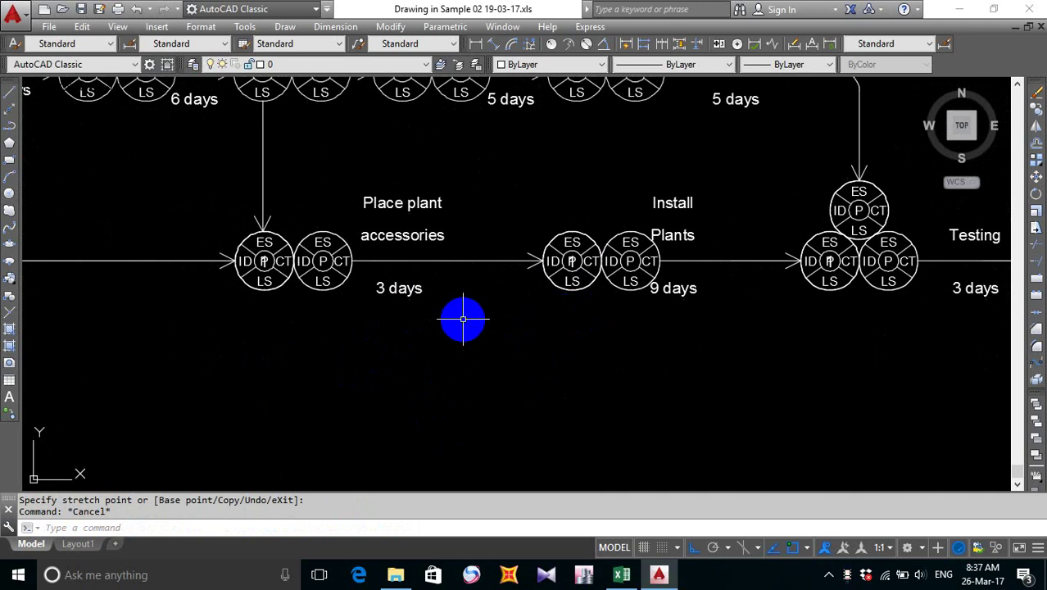
pyautogui.scroll(-2, 463, 320)
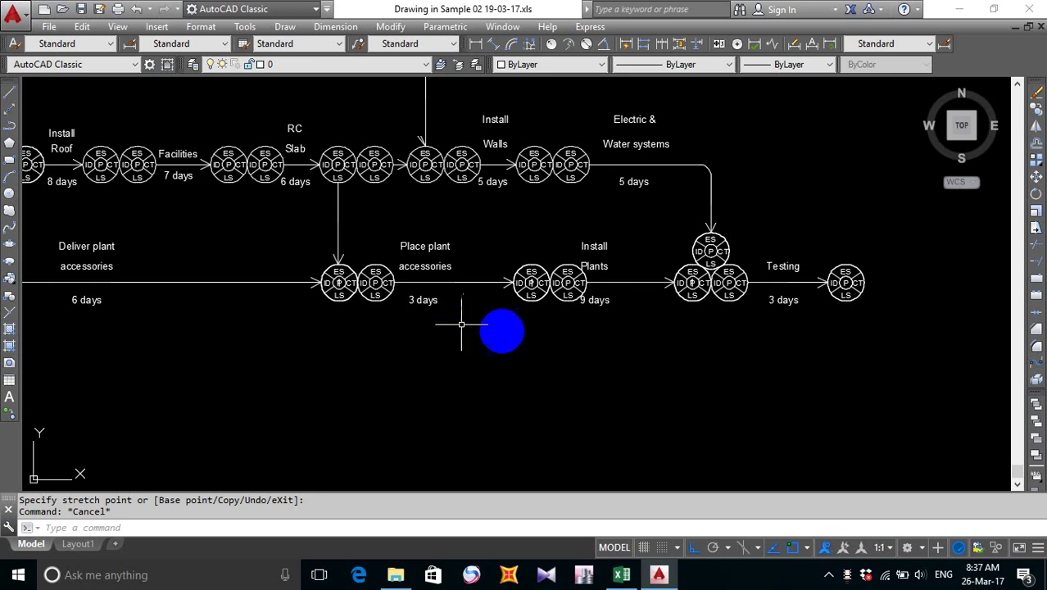
pyautogui.scroll(-6, 524, 315)
pyautogui.scroll(5, 275, 293)
pyautogui.scroll(5, 275, 294)
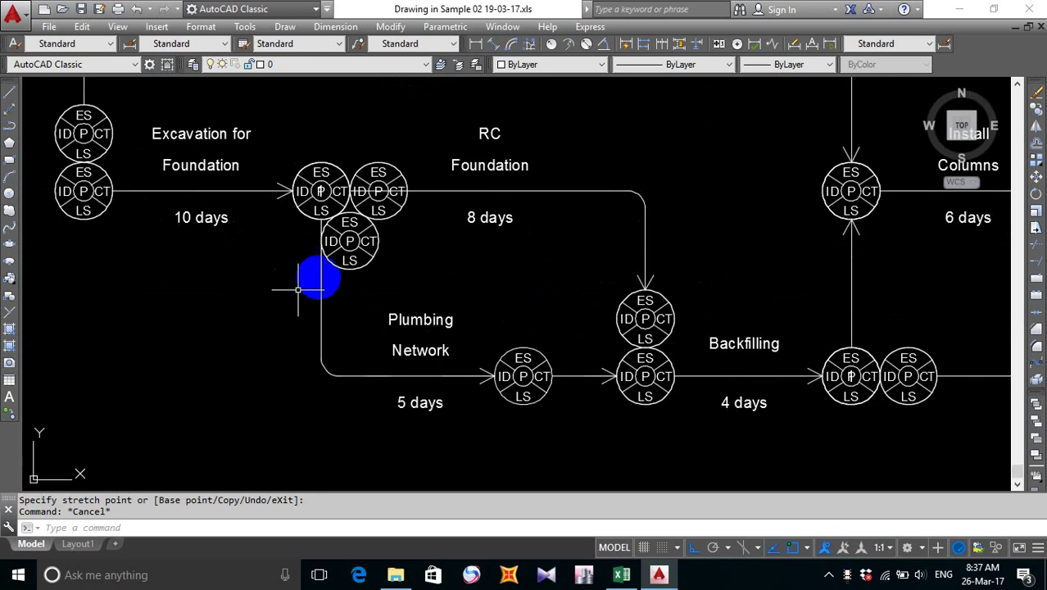
pyautogui.scroll(-2, 327, 269)
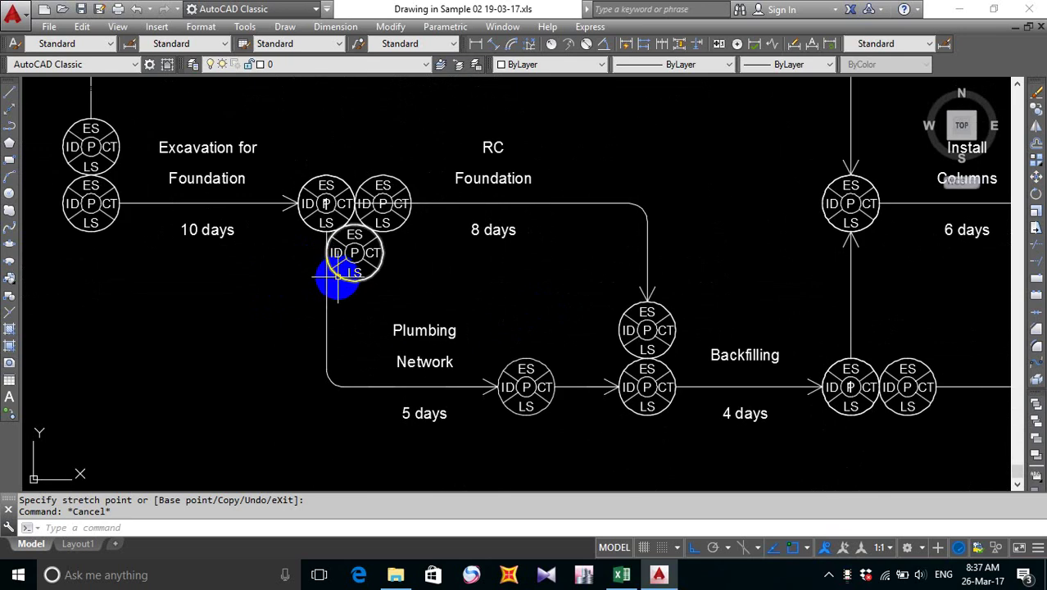
pyautogui.click(325, 303)
pyautogui.moveTo(326, 302)
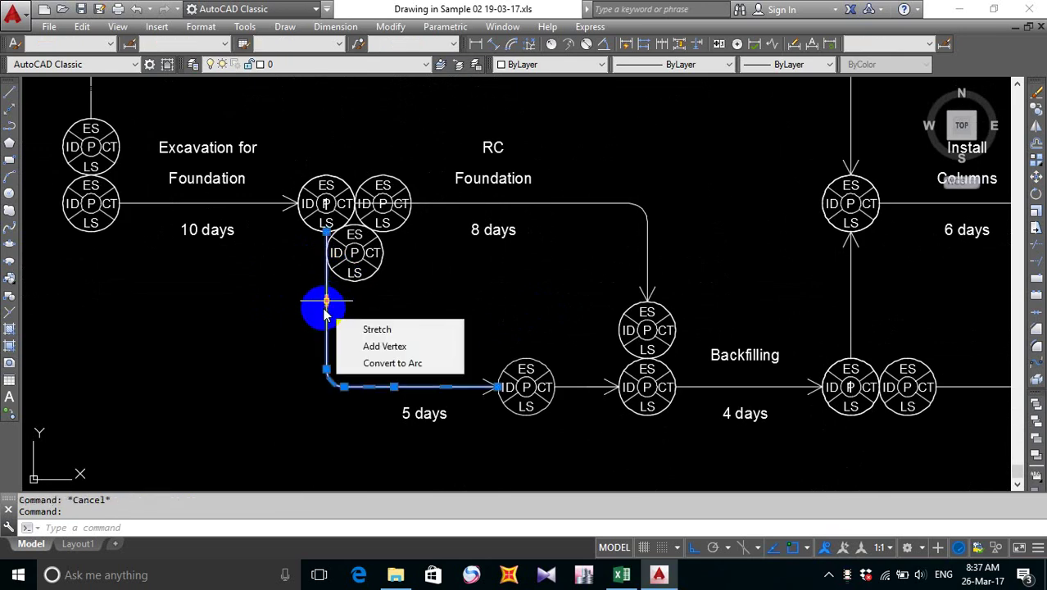
pyautogui.click(376, 330)
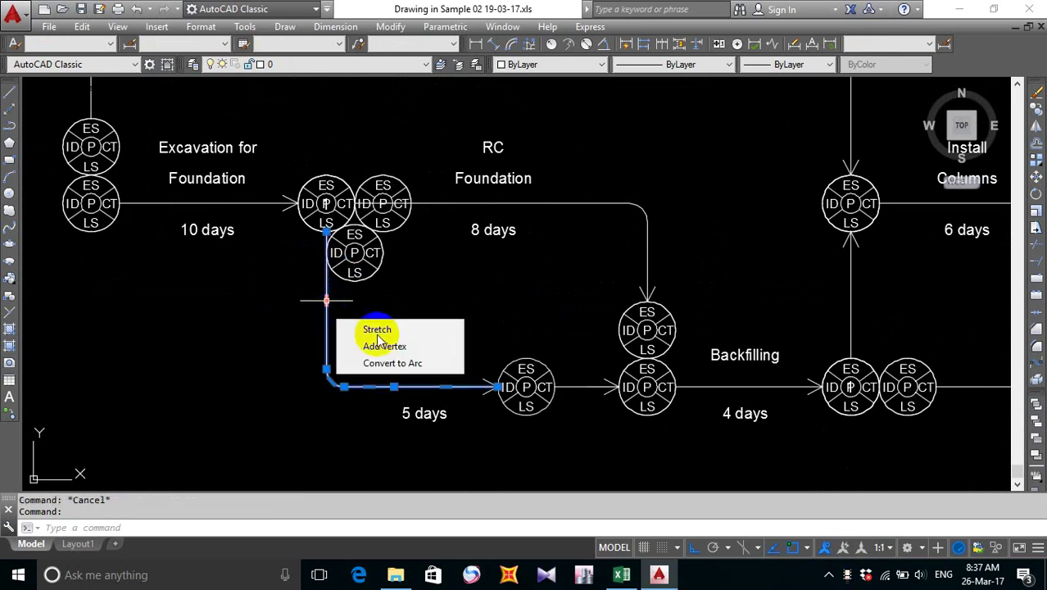
pyautogui.press('Delete')
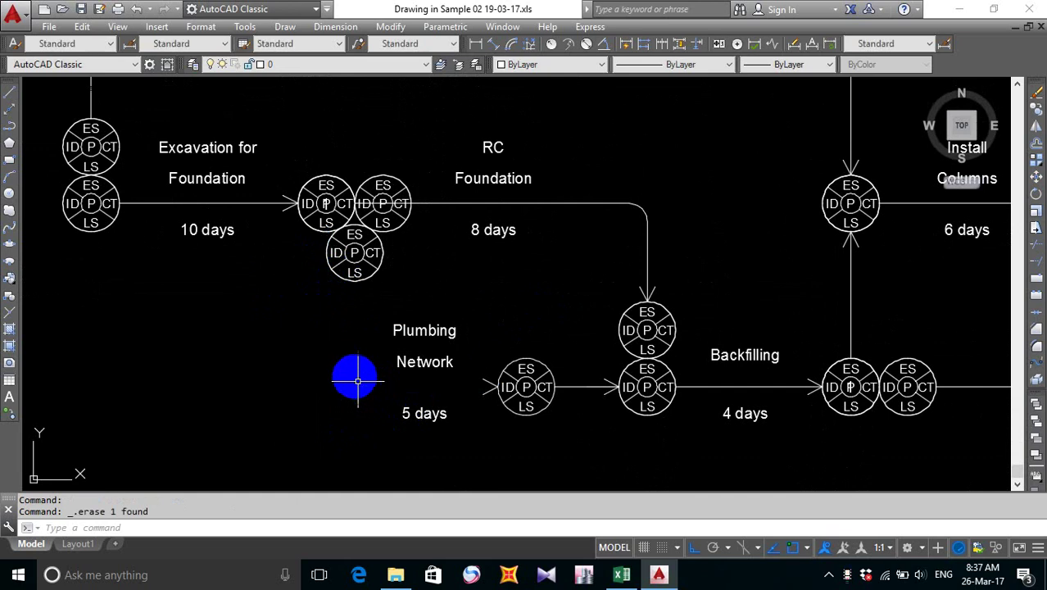
# - Draw a vertical line down from the bottom quadrant of the lower sectioned circle at the Excavation for Foundation end
pyautogui.press('Return')
pyautogui.scroll(5, 334, 326)
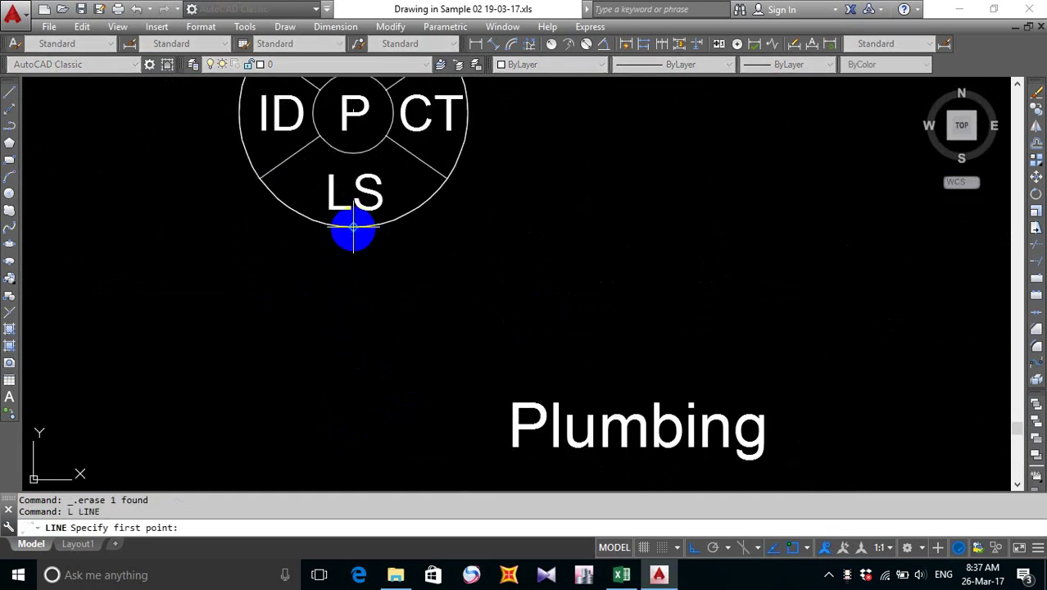
pyautogui.click(354, 228)
pyautogui.scroll(-5, 327, 304)
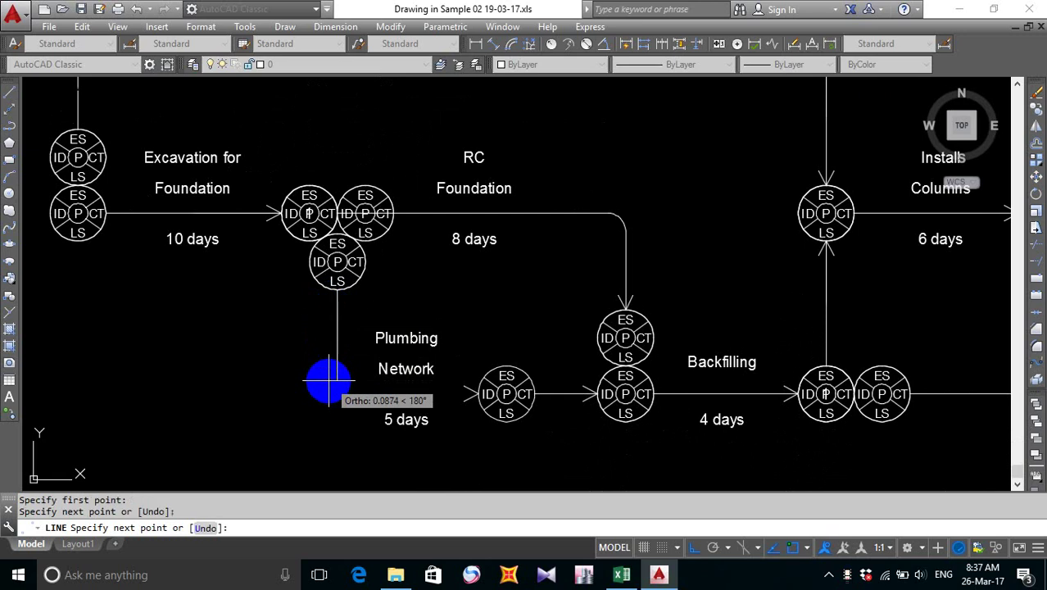
pyautogui.click(328, 379)
pyautogui.press('Return')
# - Draw a horizontal line from the Plumbing Network arrow tip back toward the vertical line, between the Network and 5 days labels
pyautogui.scroll(4, 493, 398)
pyautogui.press('Return')
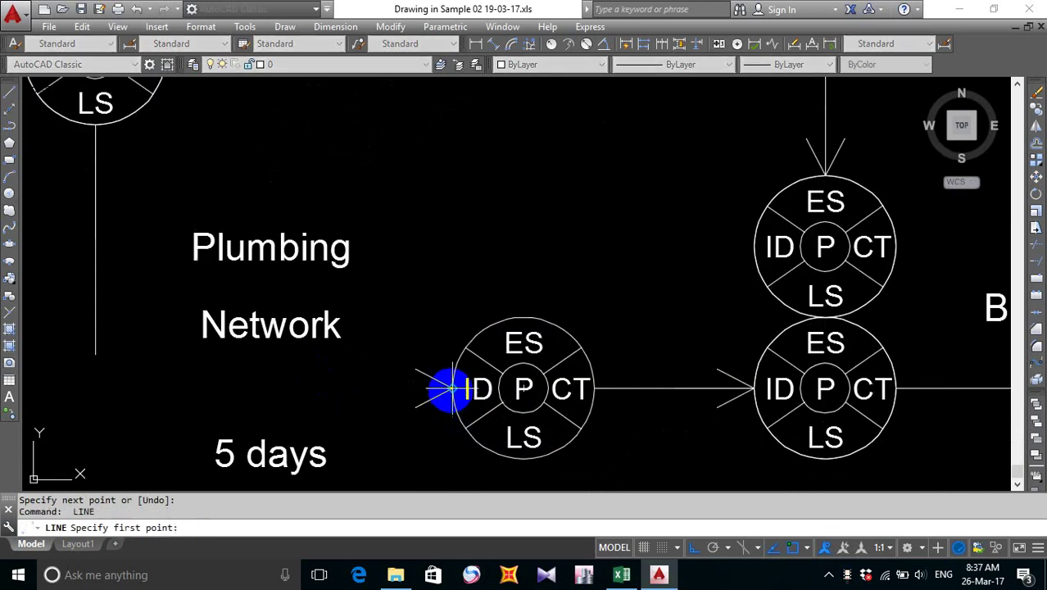
pyautogui.click(452, 388)
pyautogui.click(158, 388)
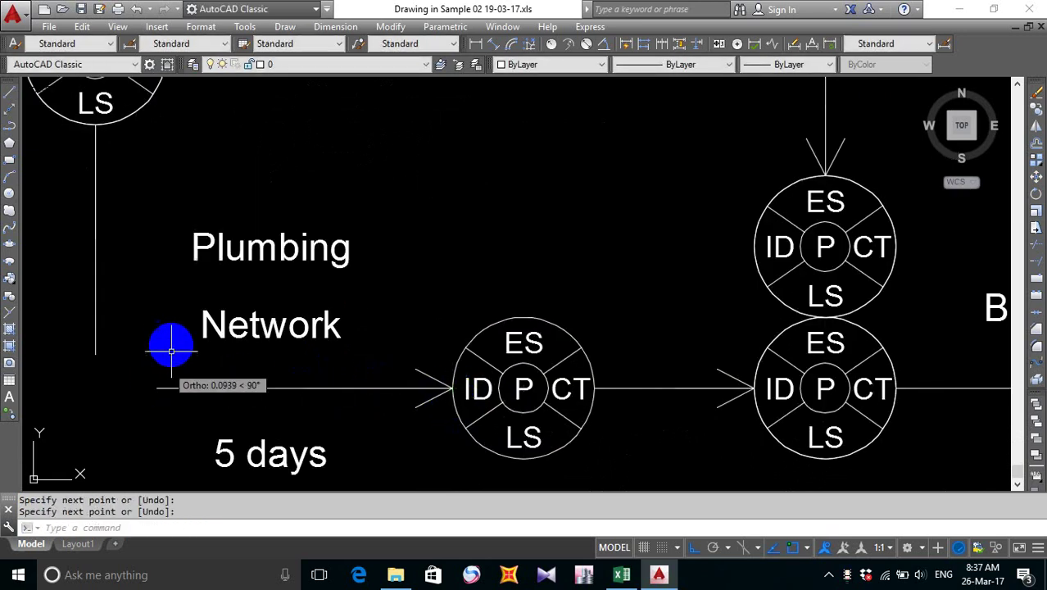
# - Fillet the horizontal and vertical Plumbing Network lines into a rounded corner with the current radius
pyautogui.write('f')
pyautogui.press('Return')
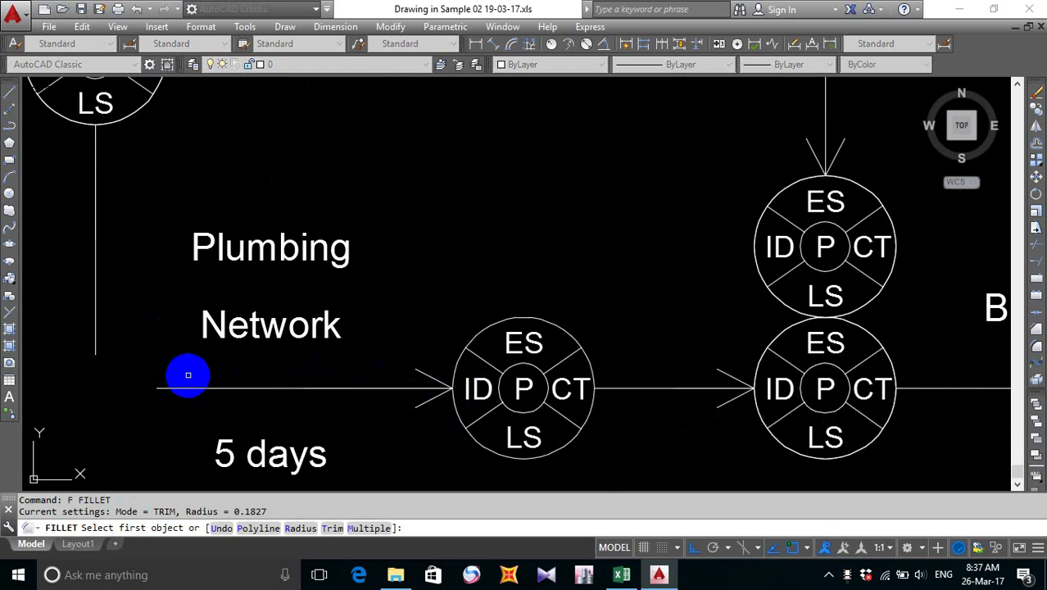
pyautogui.click(186, 376)
pyautogui.click(185, 389)
pyautogui.click(94, 309)
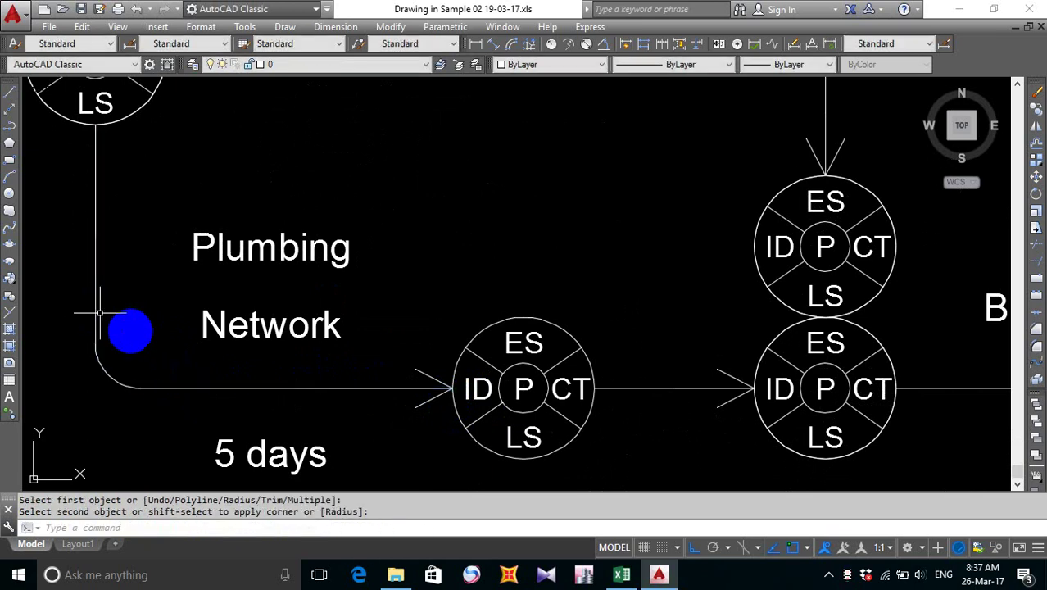
# - Join the two Plumbing Network lines and their corner arc into one polyline
pyautogui.scroll(-3, 138, 329)
pyautogui.scroll(1, 184, 369)
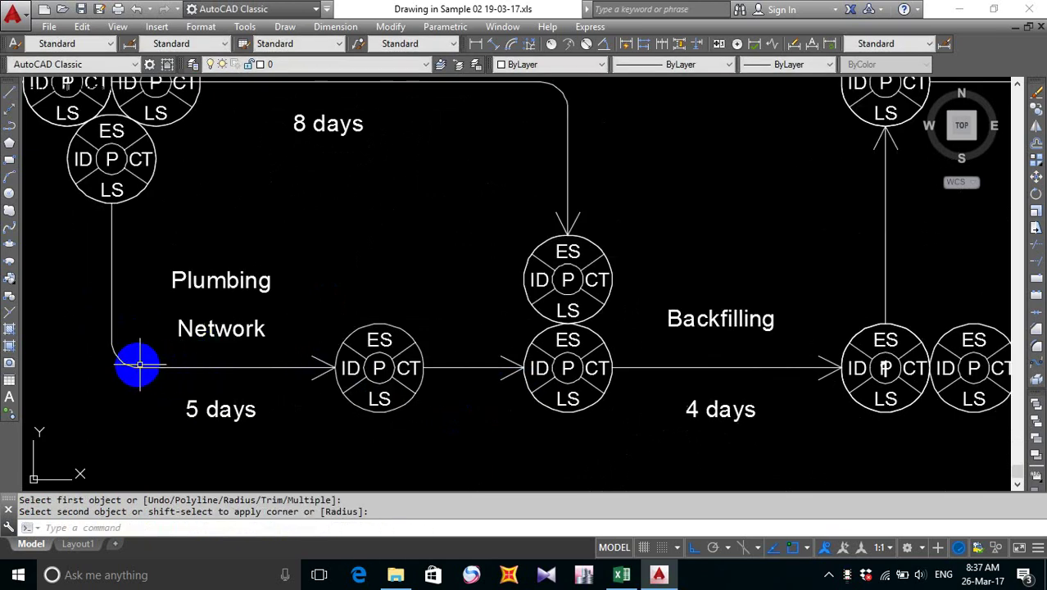
pyautogui.moveTo(140, 364); pyautogui.dragTo(314, 336, button='middle')
pyautogui.write('j')
pyautogui.press('Return')
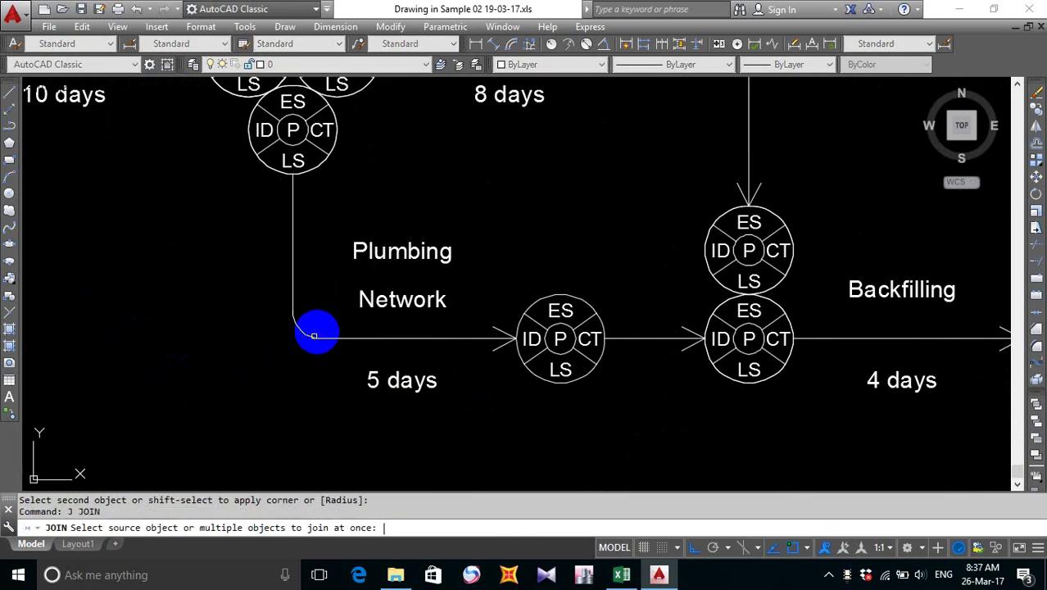
pyautogui.click(345, 302)
pyautogui.click(223, 377)
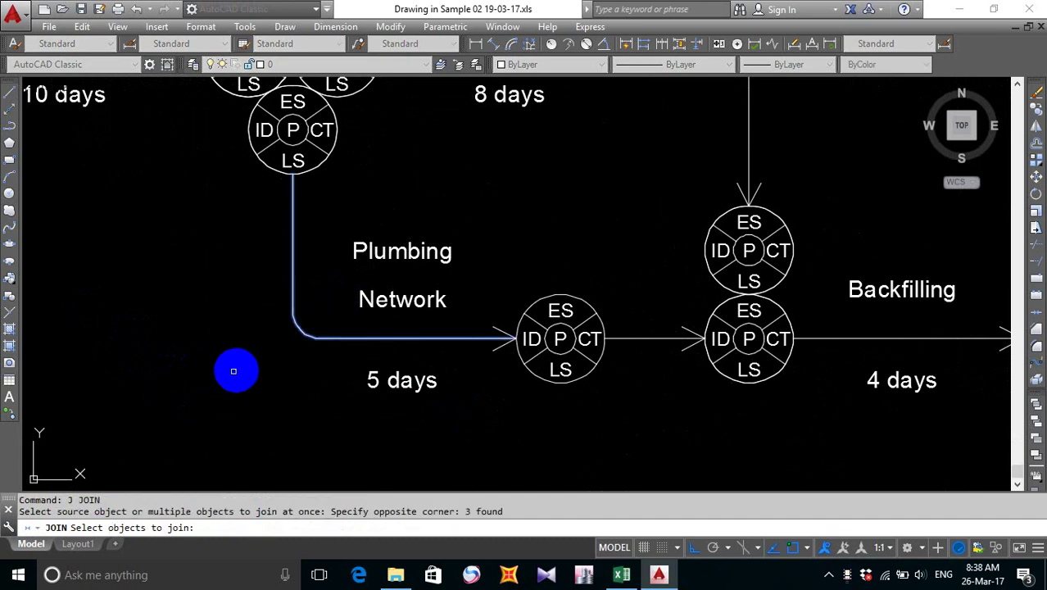
pyautogui.press('Return')
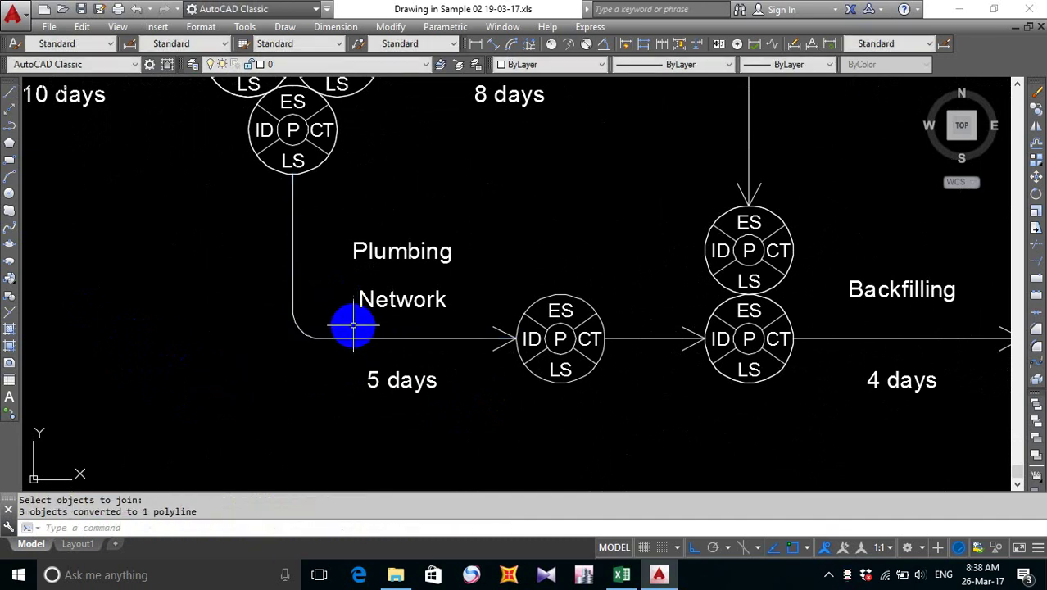
# - Join the RC Foundation horizontal line, corner arc and vertical line into one polyline
pyautogui.scroll(-4, 353, 326)
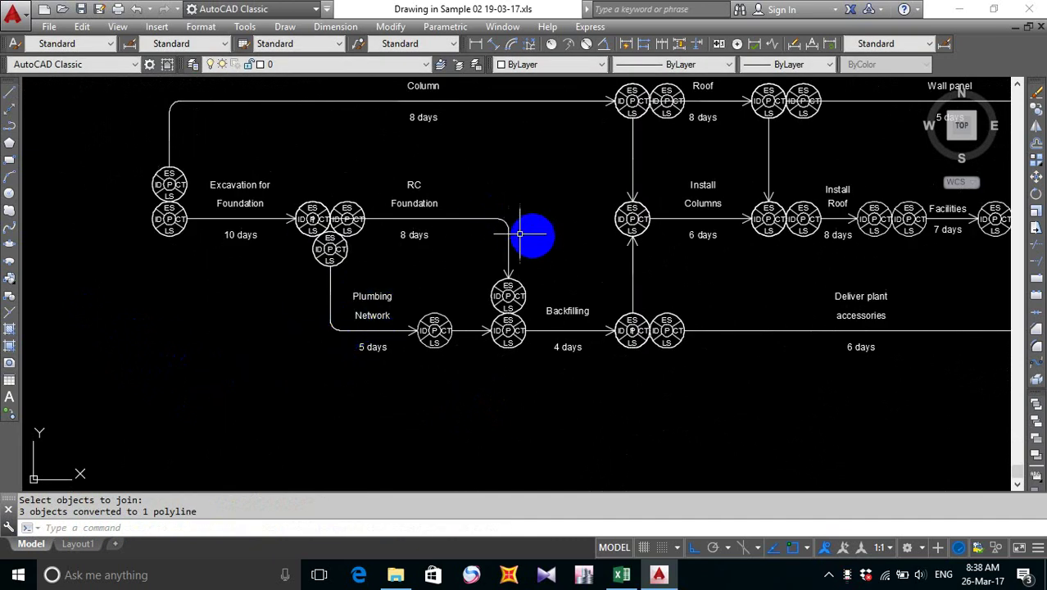
pyautogui.write('j')
pyautogui.press('Return')
pyautogui.click(533, 183)
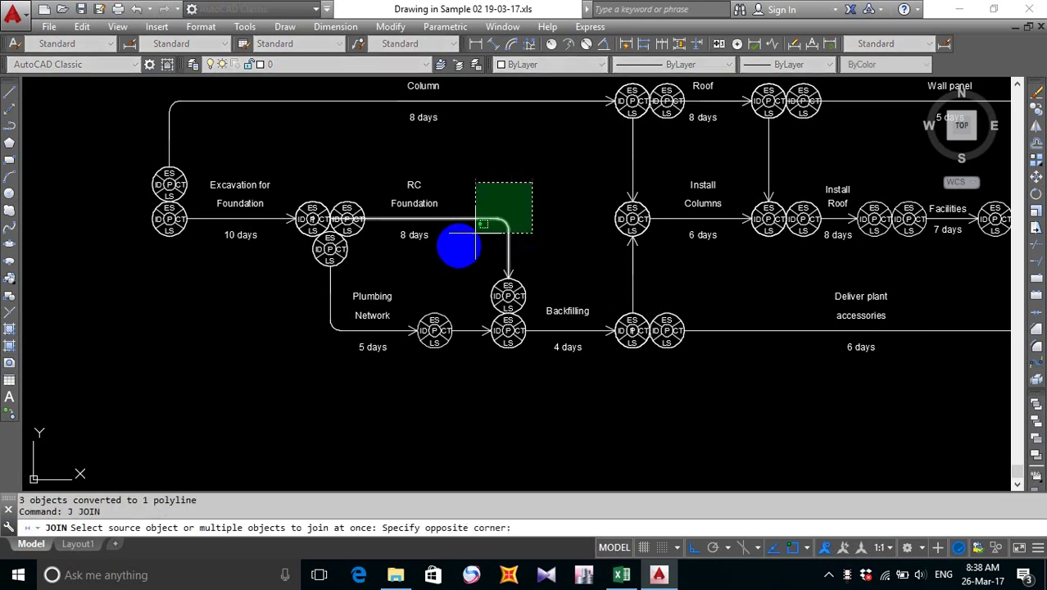
pyautogui.click(456, 246)
pyautogui.press('Return')
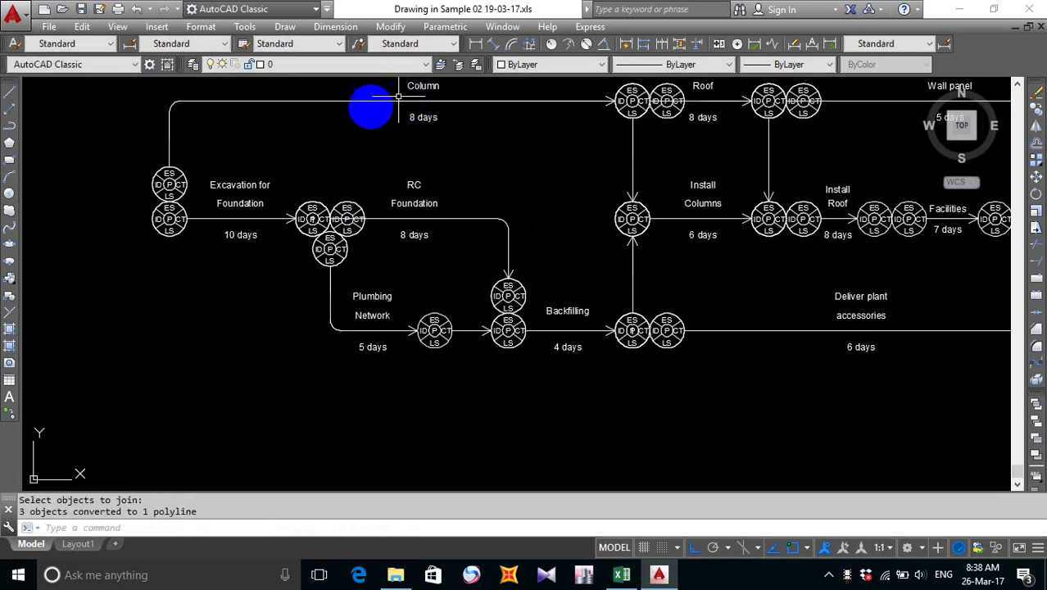
# - Join the Deliver Column vertical line, corner arc and horizontal line into one polyline
pyautogui.moveTo(398, 97); pyautogui.dragTo(534, 159, button='middle')
pyautogui.press('Return')
pyautogui.click(355, 125)
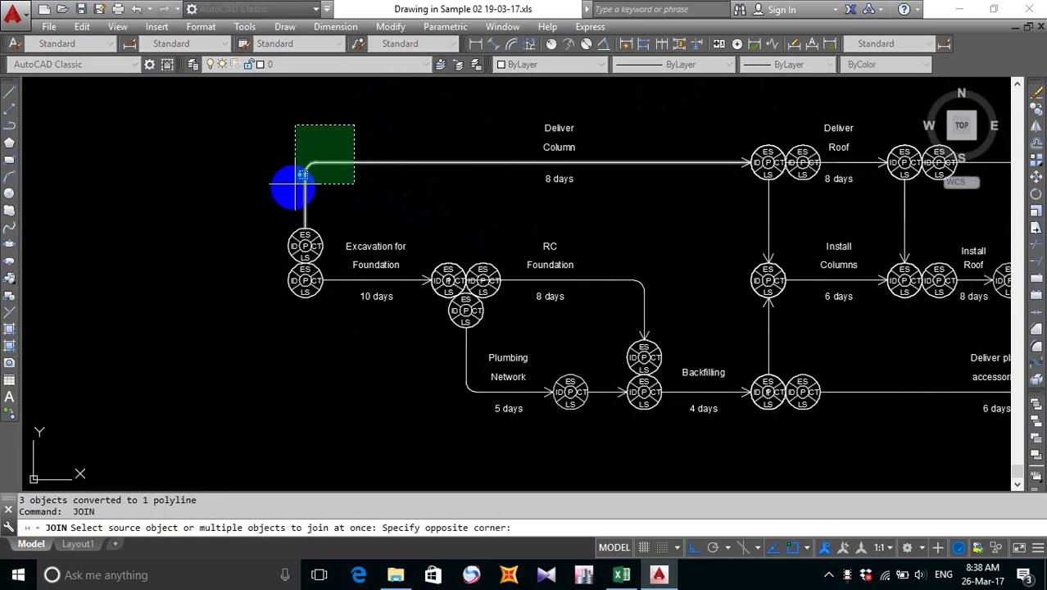
pyautogui.click(302, 175)
pyautogui.press('Return')
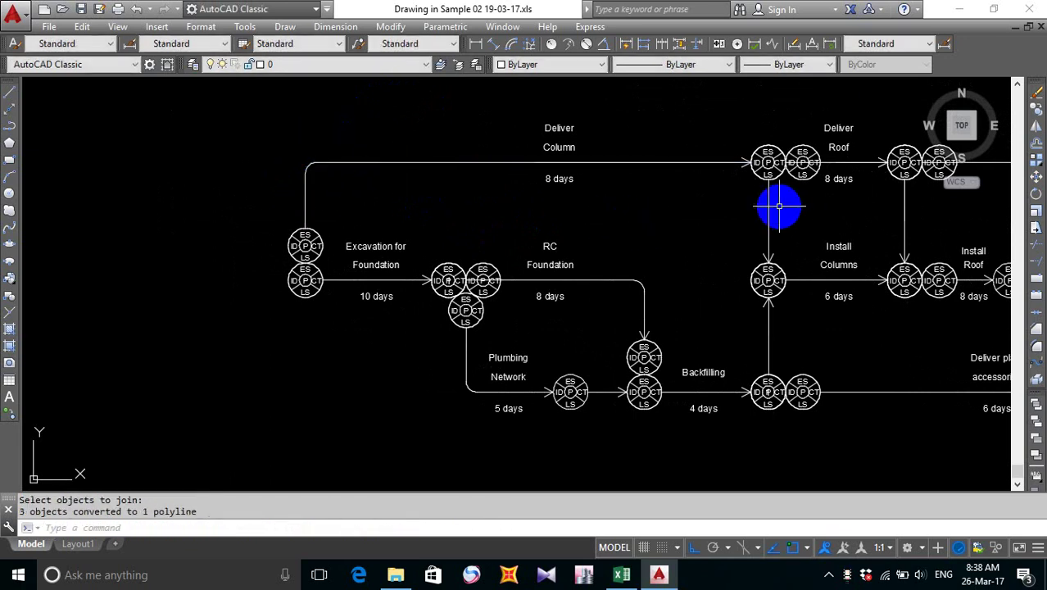
# - Join the Electric & Water systems line, corner arc and vertical line into one polyline
pyautogui.scroll(-2, 770, 206)
pyautogui.moveTo(884, 300)
pyautogui.mouseDown(button='middle')
pyautogui.moveTo(562, 309)
pyautogui.moveTo(698, 331)
pyautogui.mouseUp(button='middle')
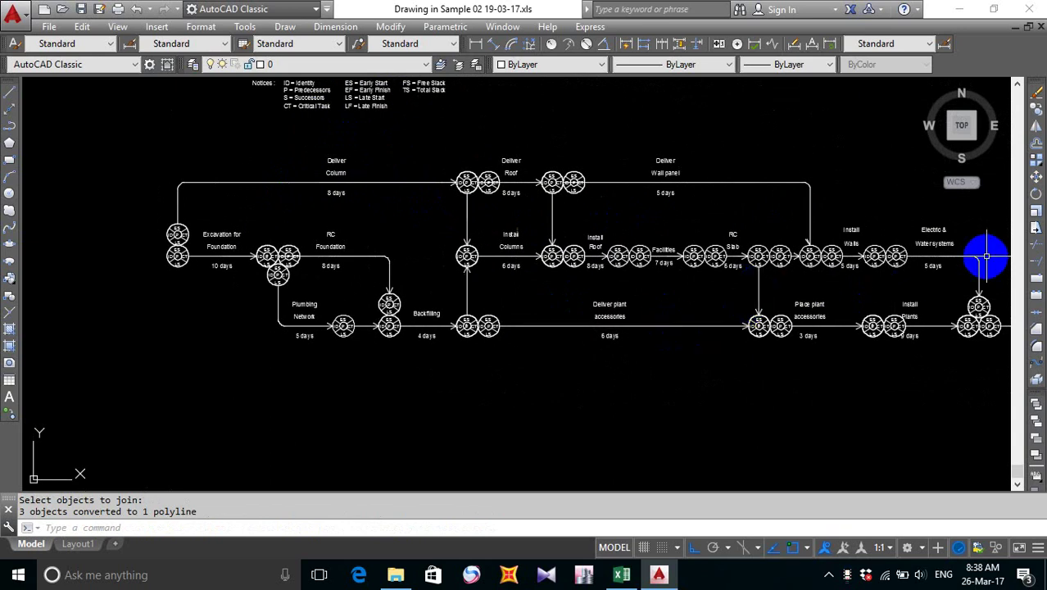
pyautogui.moveTo(974, 263); pyautogui.dragTo(762, 276, button='middle')
pyautogui.press('Return')
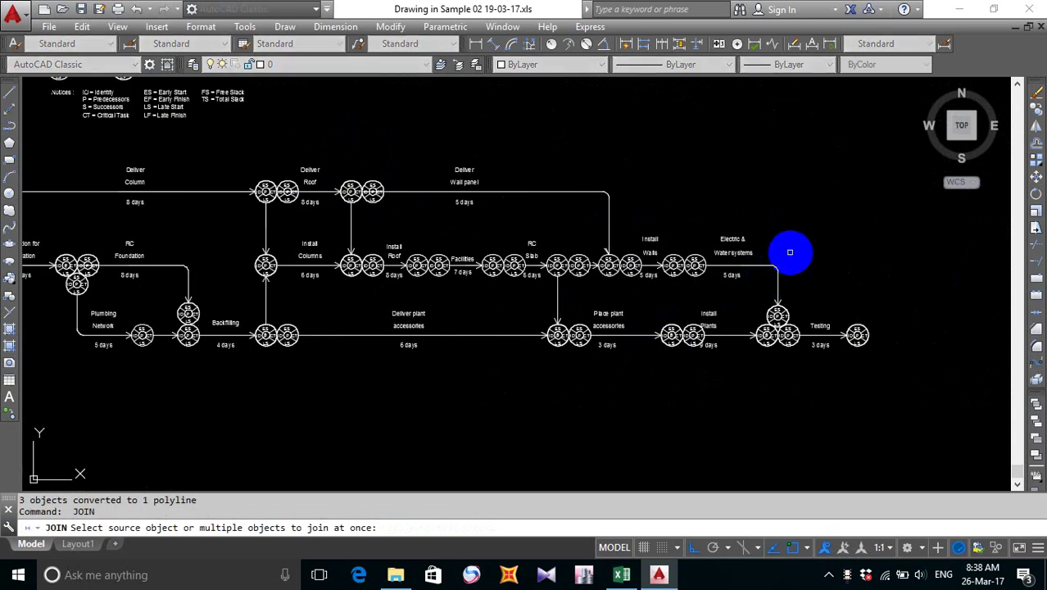
pyautogui.click(789, 252)
pyautogui.click(762, 279)
pyautogui.press('Return')
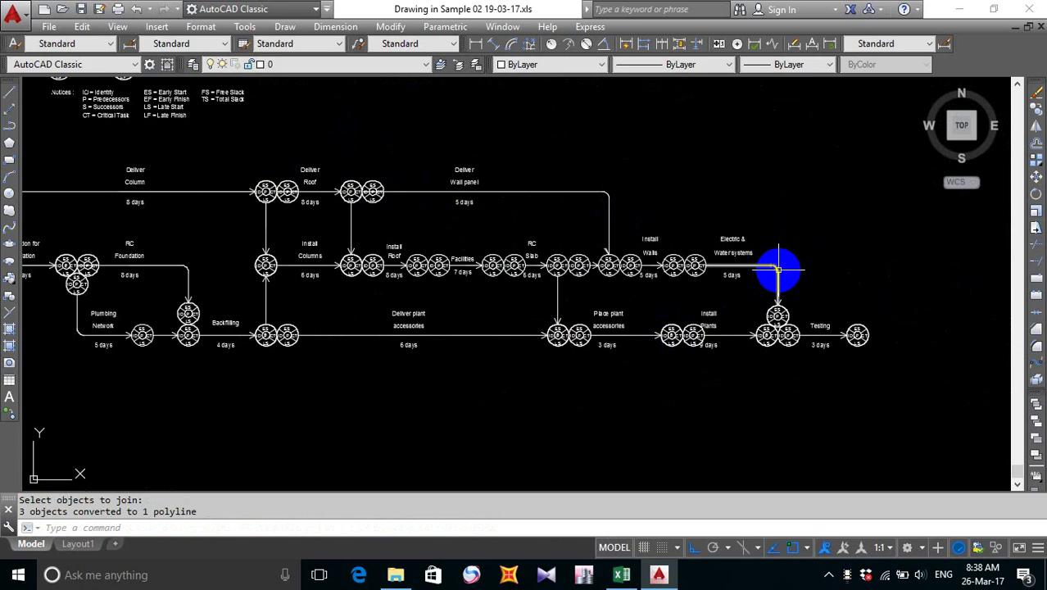
# - Shorten the Deliver Roof line by stretching its start point to the right quadrant of its sectioned circle
pyautogui.scroll(4, 779, 270)
pyautogui.scroll(-4, 779, 280)
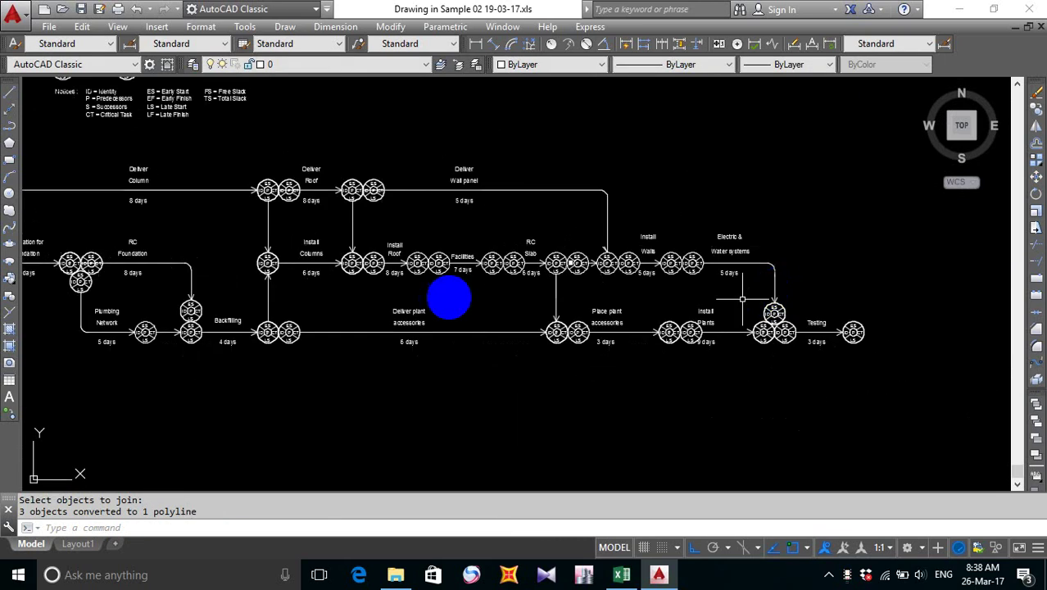
pyautogui.moveTo(449, 294)
pyautogui.mouseDown(button='middle')
pyautogui.moveTo(664, 307)
pyautogui.moveTo(630, 297)
pyautogui.mouseUp(button='middle')
pyautogui.scroll(6, 505, 208)
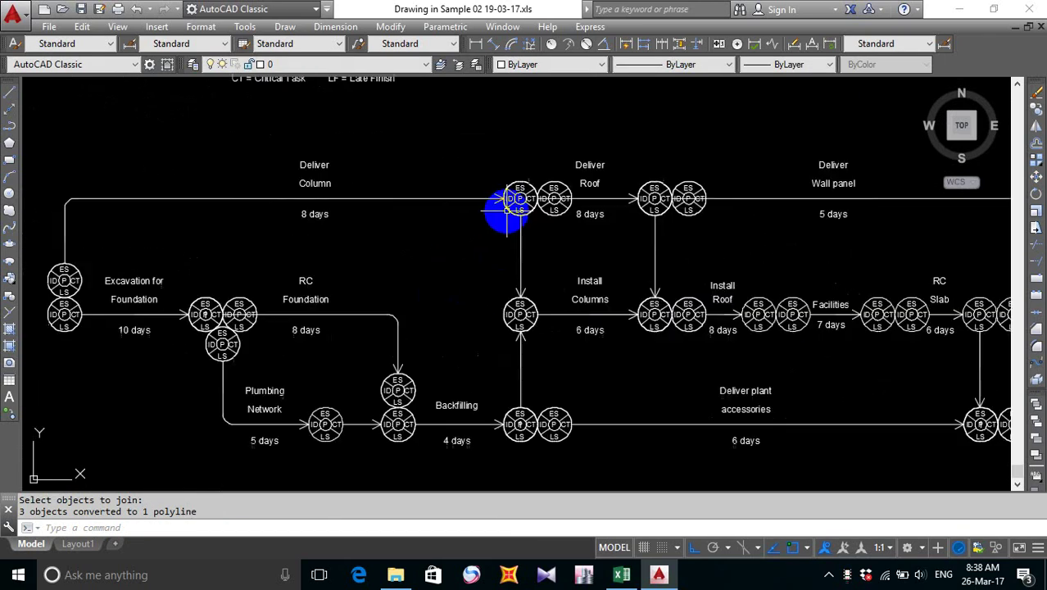
pyautogui.scroll(3, 713, 172)
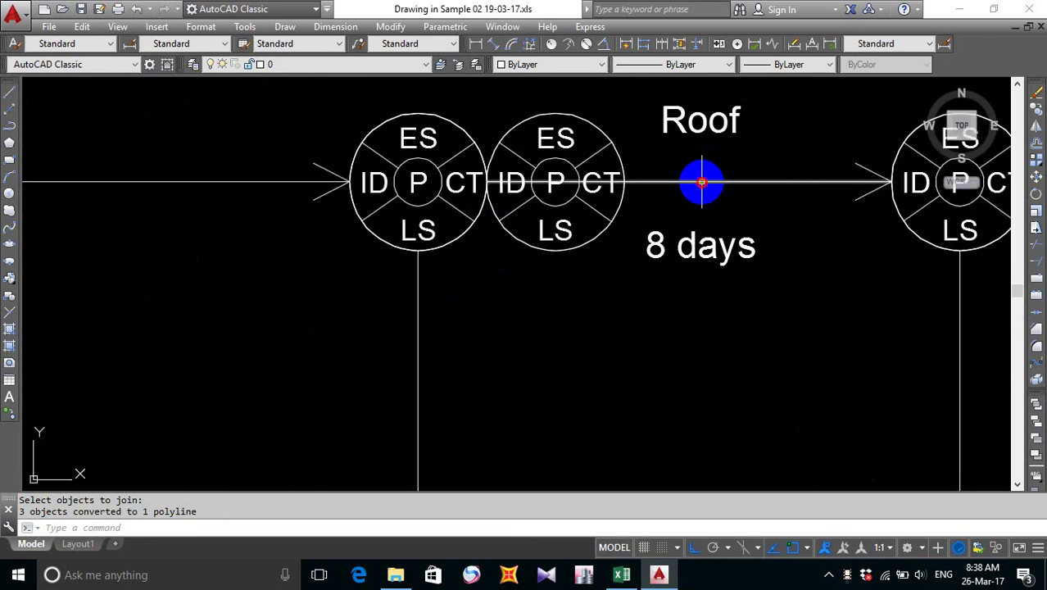
pyautogui.click(703, 181)
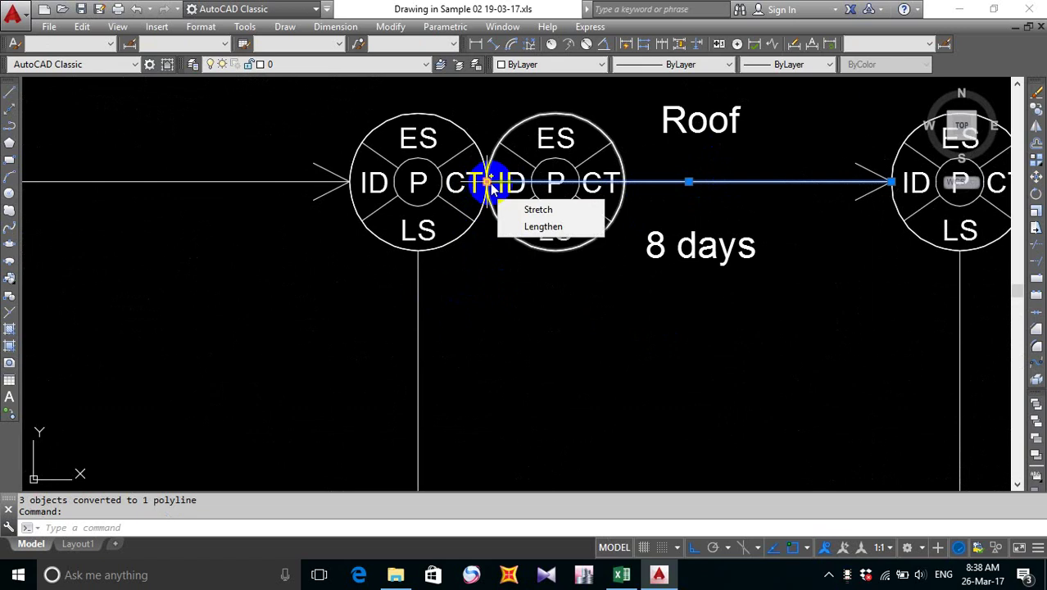
pyautogui.click(488, 183)
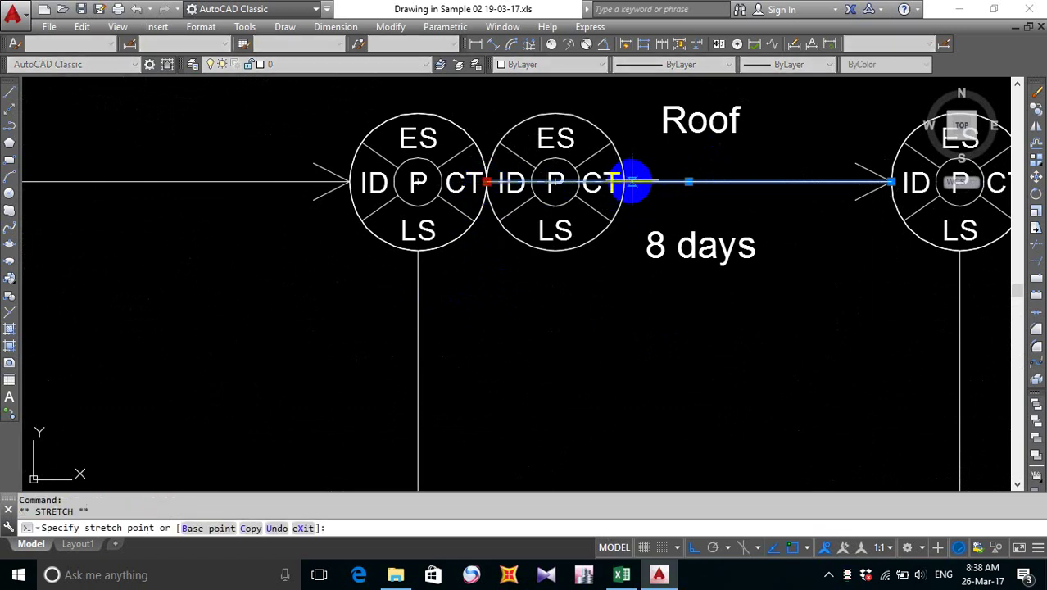
pyautogui.press('Escape')
pyautogui.scroll(-4, 622, 194)
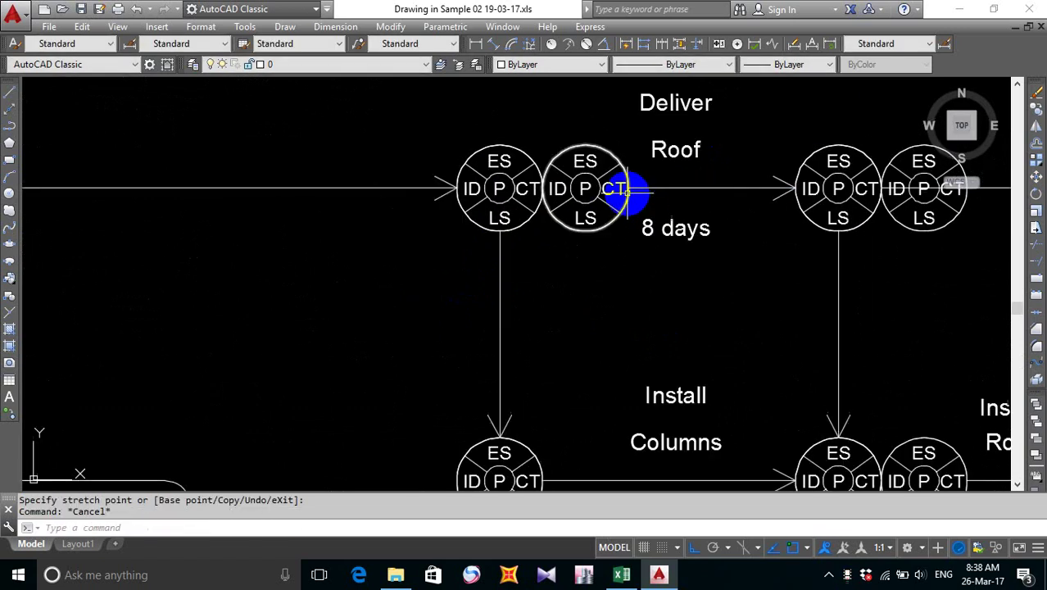
# - Inspect the line ends and circle junctions around Install Columns and Backfilling for misplaced endpoints
pyautogui.moveTo(563, 274); pyautogui.dragTo(529, 203, button='middle')
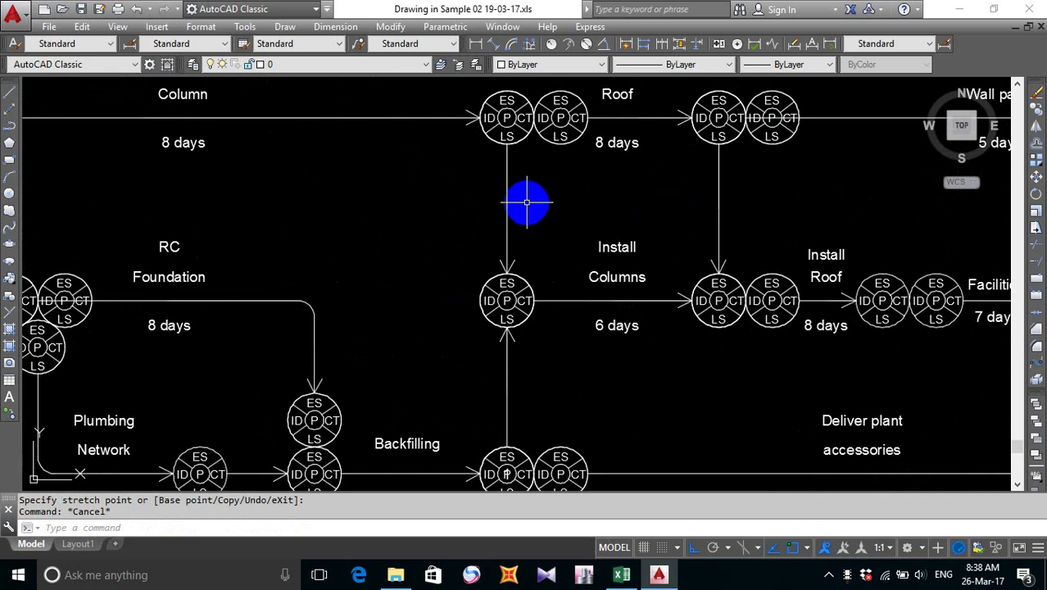
pyautogui.scroll(6, 522, 341)
pyautogui.scroll(-6, 510, 312)
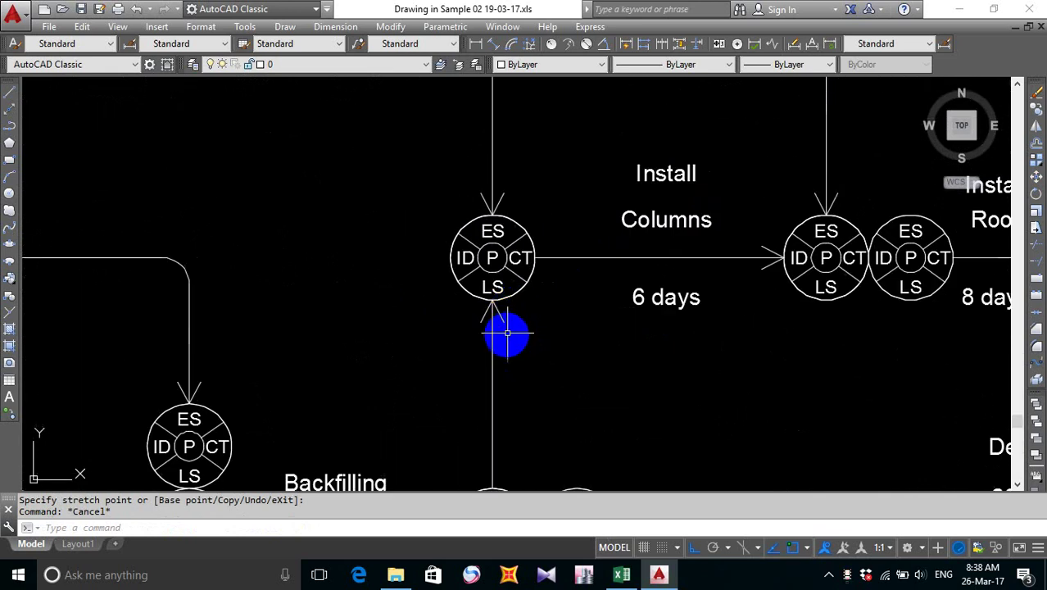
pyautogui.moveTo(502, 335); pyautogui.dragTo(603, 230, button='middle')
pyautogui.scroll(6, 290, 384)
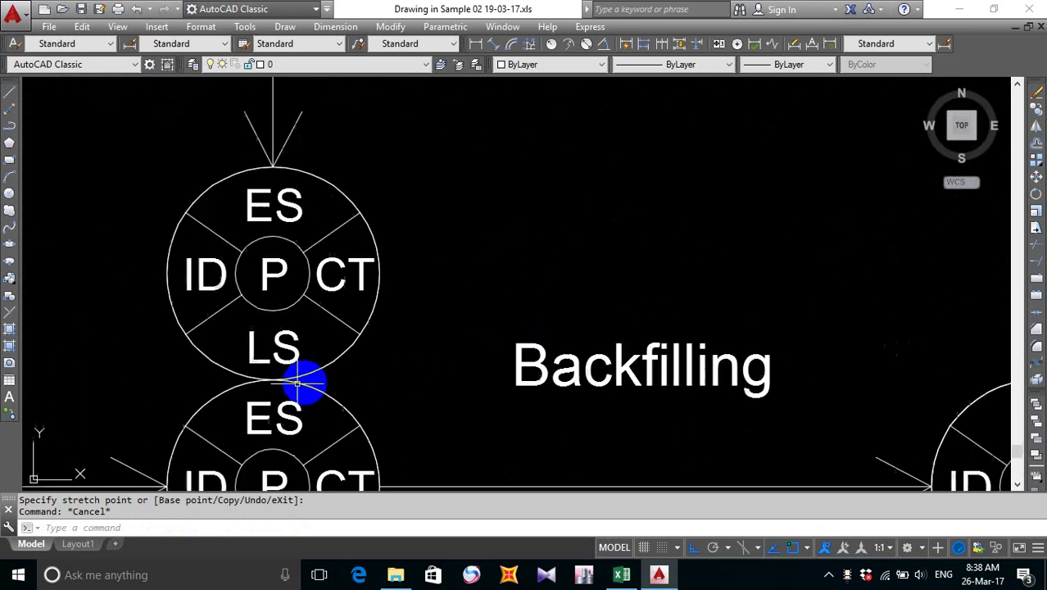
pyautogui.moveTo(295, 383); pyautogui.dragTo(518, 269, button='middle')
pyautogui.scroll(-6, 519, 268)
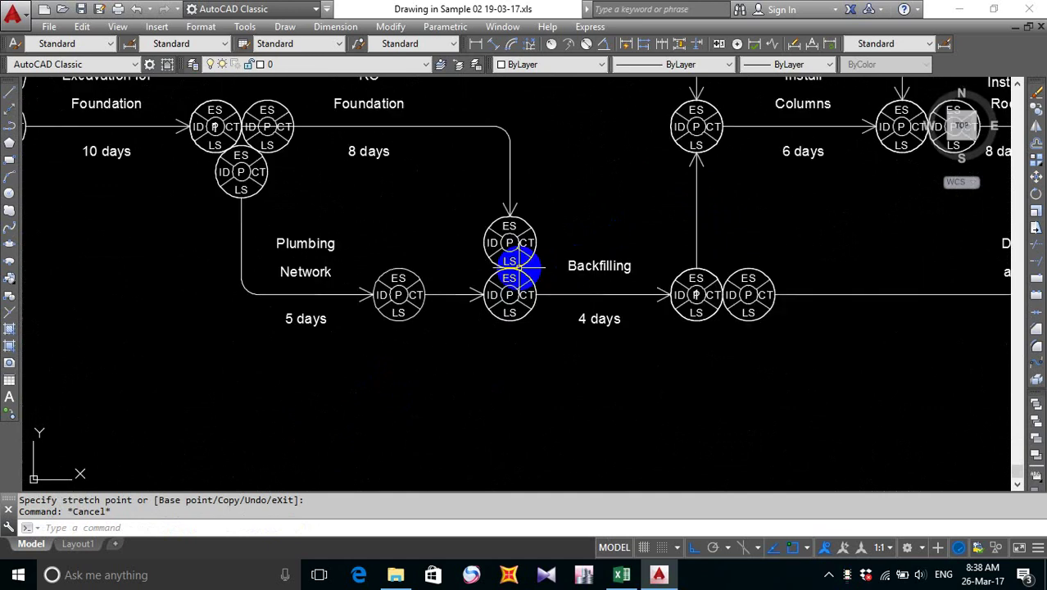
# - Shorten the RC Foundation polyline by stretching its start point to the right quadrant of its sectioned circle
pyautogui.moveTo(301, 307)
pyautogui.mouseDown(button='middle')
pyautogui.moveTo(333, 317)
pyautogui.moveTo(390, 252)
pyautogui.mouseUp(button='middle')
pyautogui.scroll(6, 365, 168)
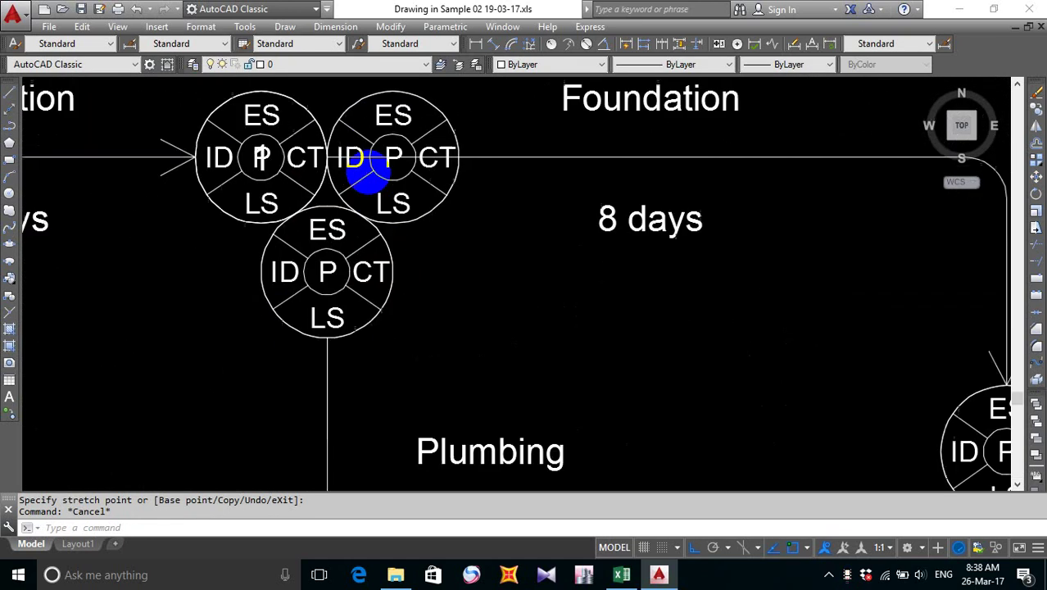
pyautogui.click(370, 135)
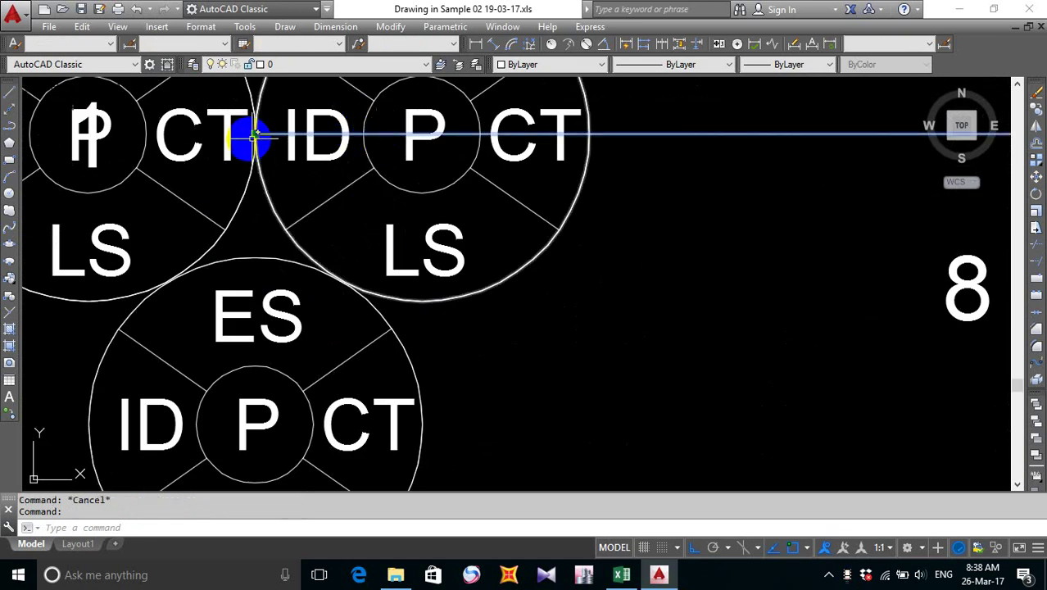
pyautogui.click(255, 134)
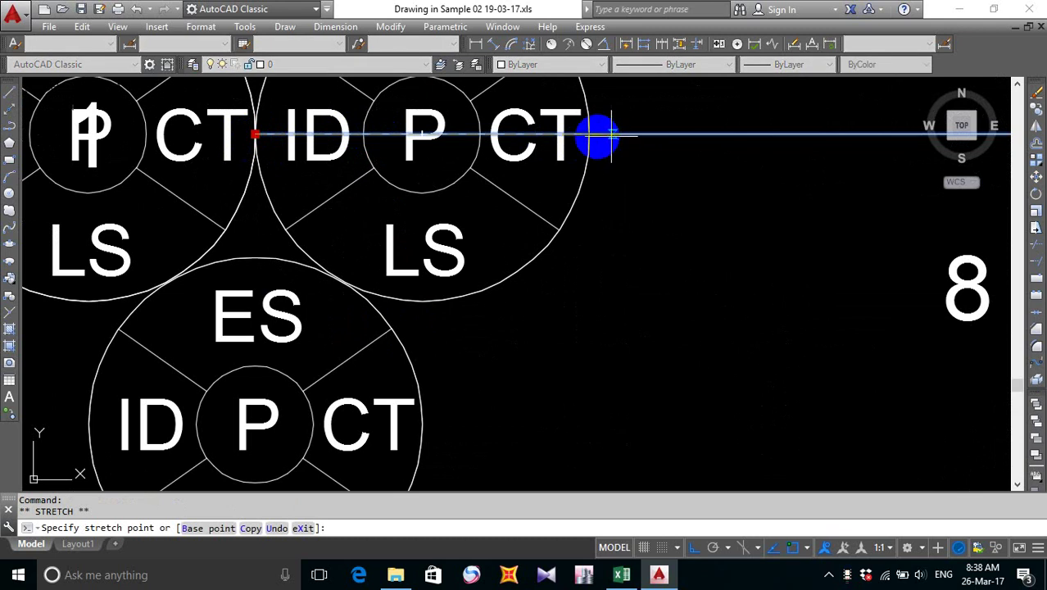
pyautogui.scroll(-4, 608, 187)
pyautogui.press('Escape')
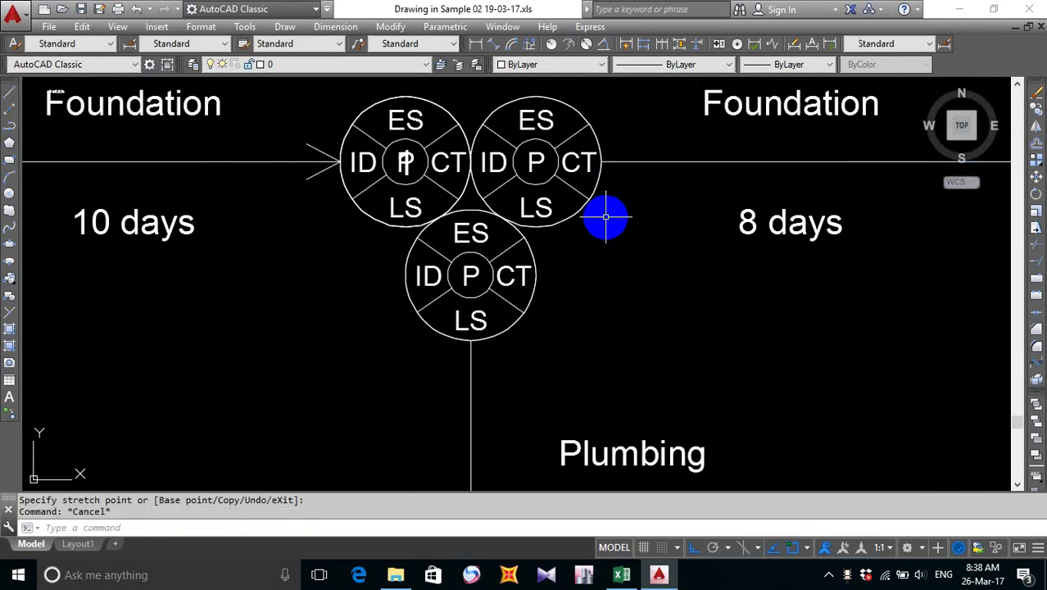
# - Shorten the Deliver Wall panel line by stretching its start point to the right quadrant of its sectioned circle, and save the drawing
pyautogui.scroll(-4, 607, 217)
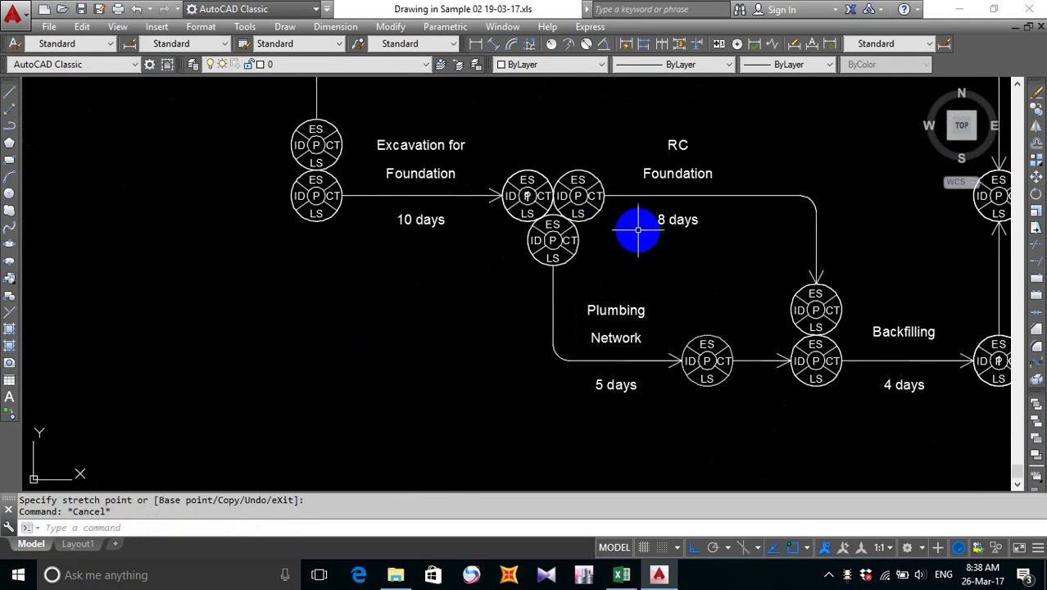
pyautogui.moveTo(639, 230); pyautogui.dragTo(487, 316, button='middle')
pyautogui.moveTo(757, 306); pyautogui.dragTo(568, 234, button='middle')
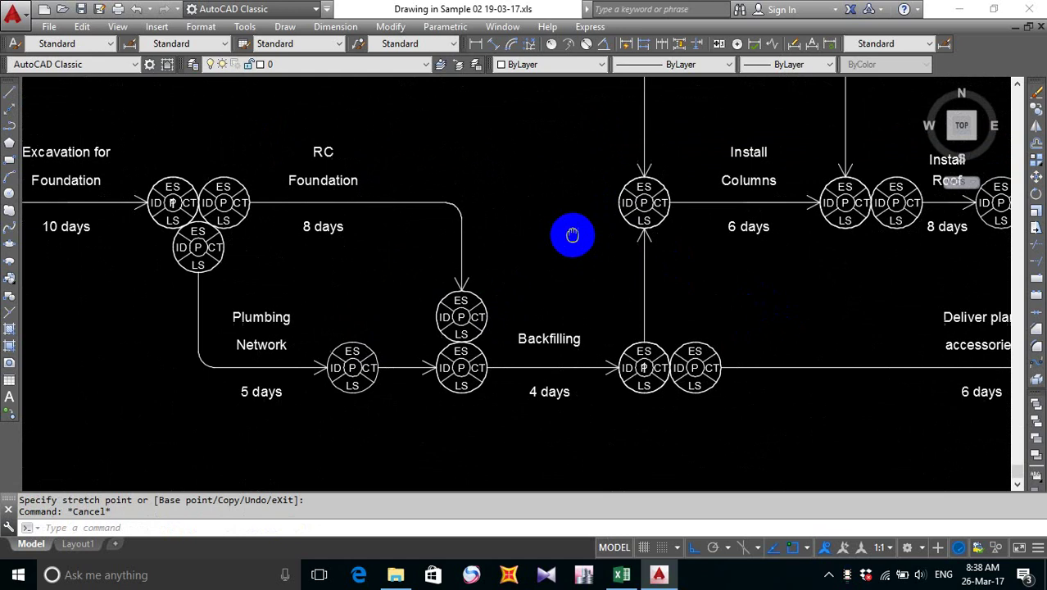
pyautogui.moveTo(694, 411)
pyautogui.mouseDown(button='middle')
pyautogui.moveTo(666, 393)
pyautogui.moveTo(420, 346)
pyautogui.mouseUp(button='middle')
pyautogui.moveTo(599, 308)
pyautogui.mouseDown(button='middle')
pyautogui.moveTo(561, 365)
pyautogui.moveTo(572, 362)
pyautogui.mouseUp(button='middle')
pyautogui.scroll(5, 565, 247)
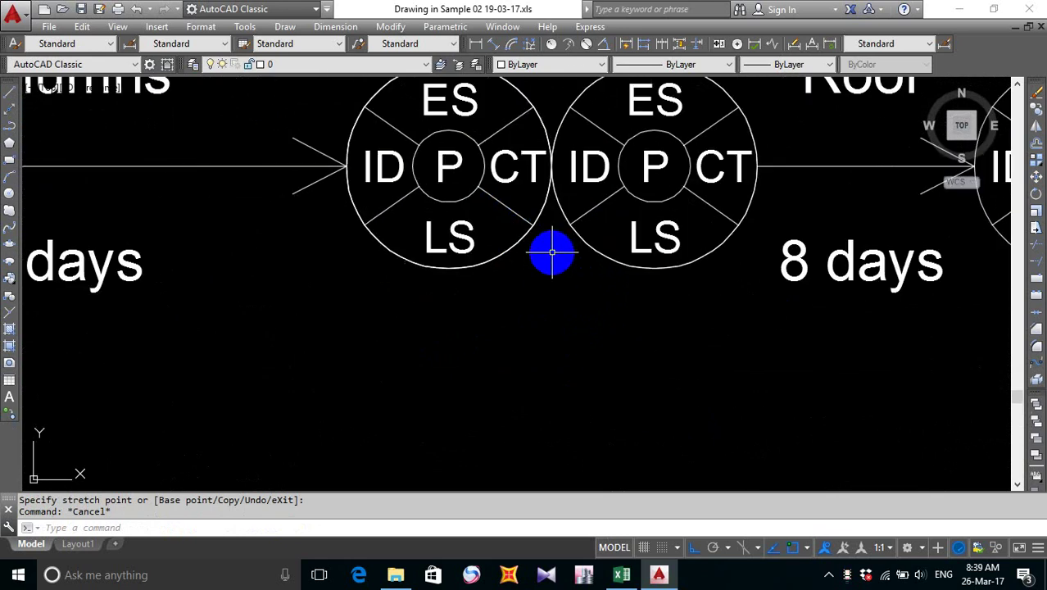
pyautogui.scroll(-6, 553, 254)
pyautogui.scroll(6, 568, 128)
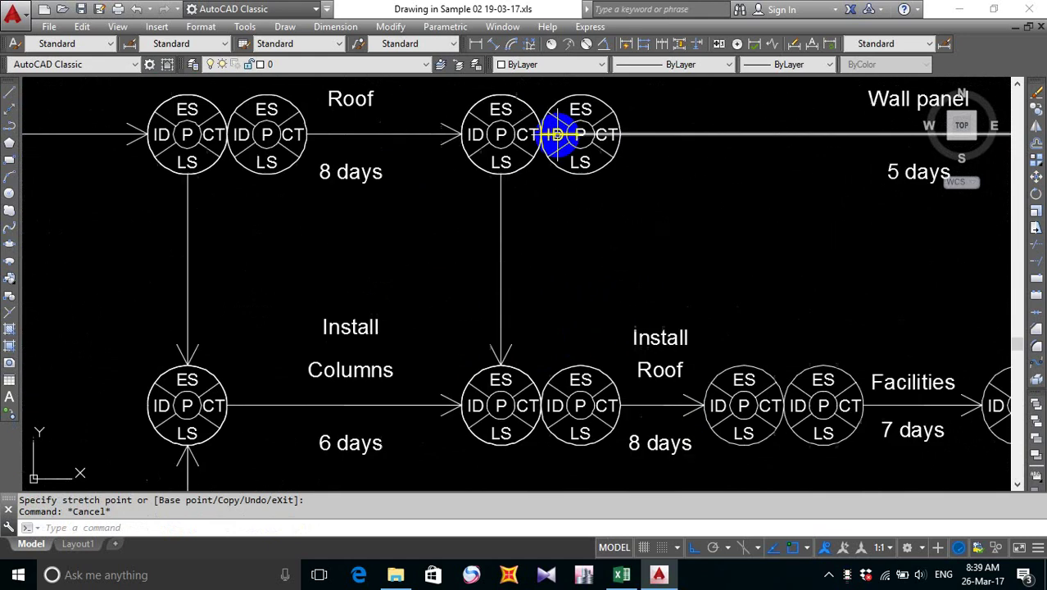
pyautogui.moveTo(560, 223); pyautogui.dragTo(563, 276, button='middle')
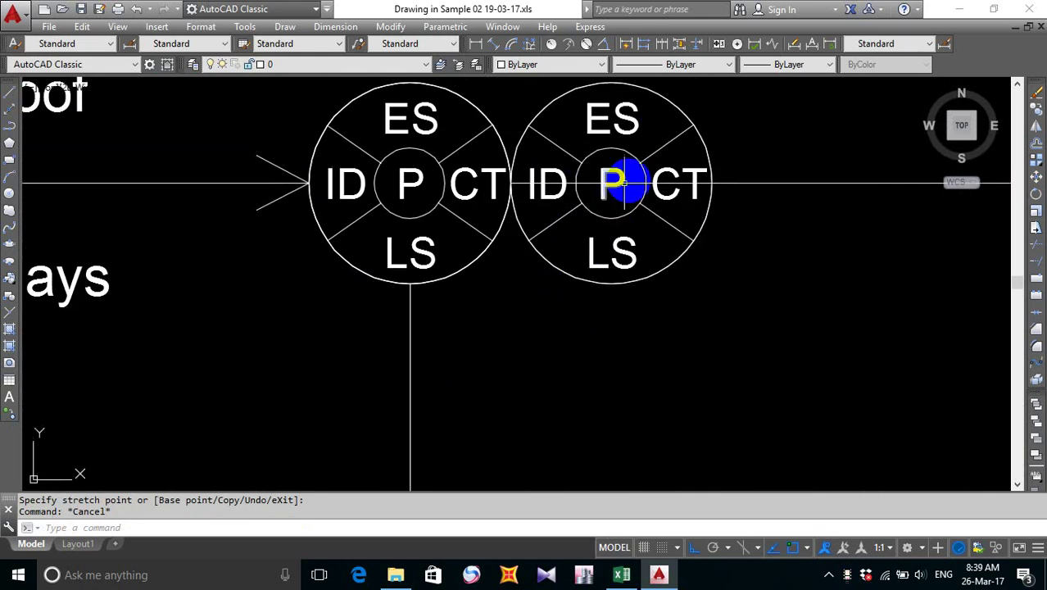
pyautogui.click(631, 182)
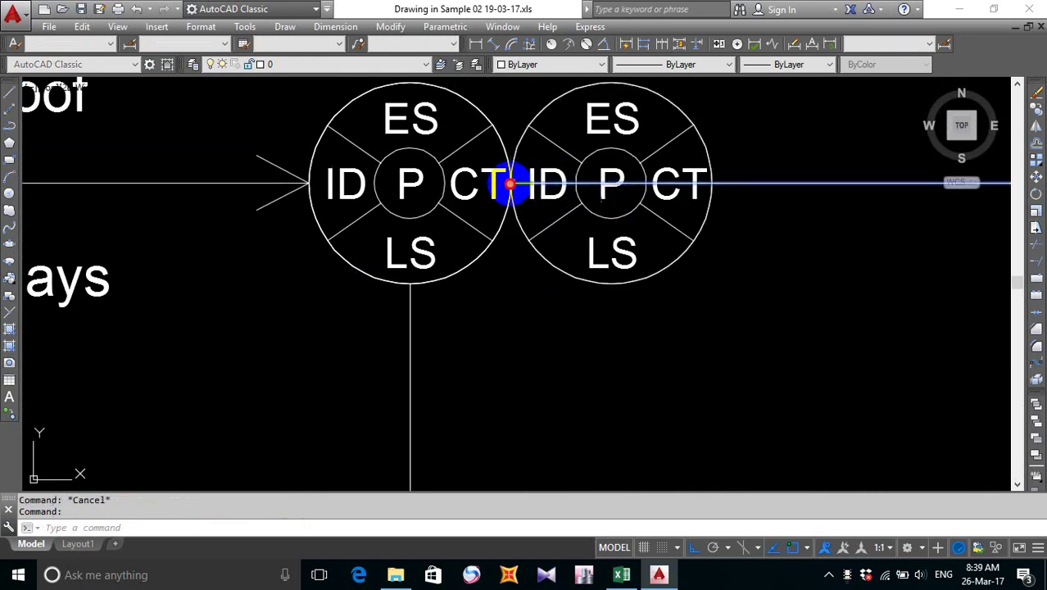
pyautogui.click(509, 182)
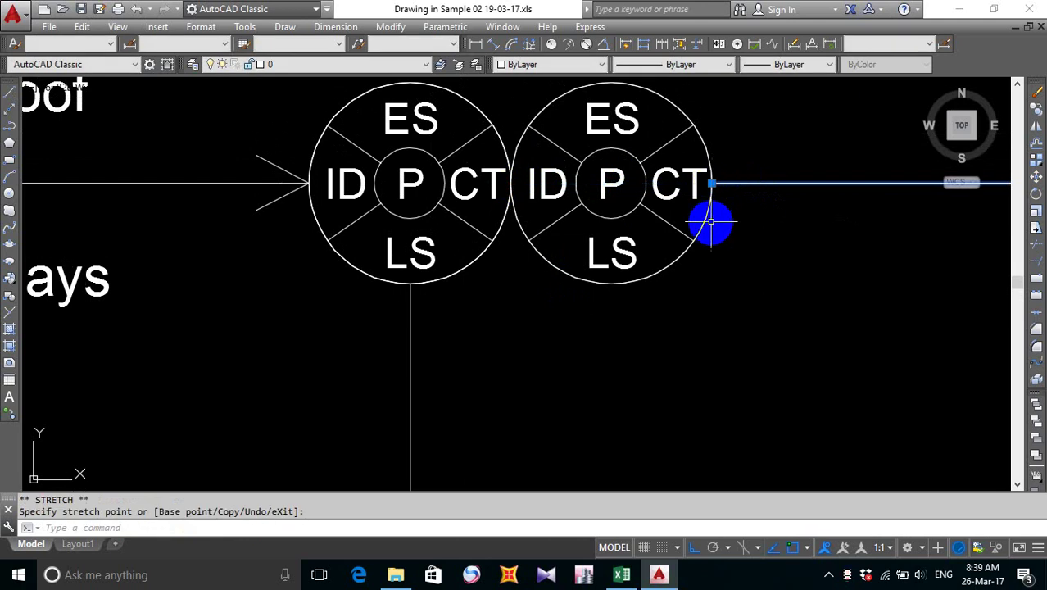
pyautogui.press('Escape')
pyautogui.scroll(-3, 711, 223)
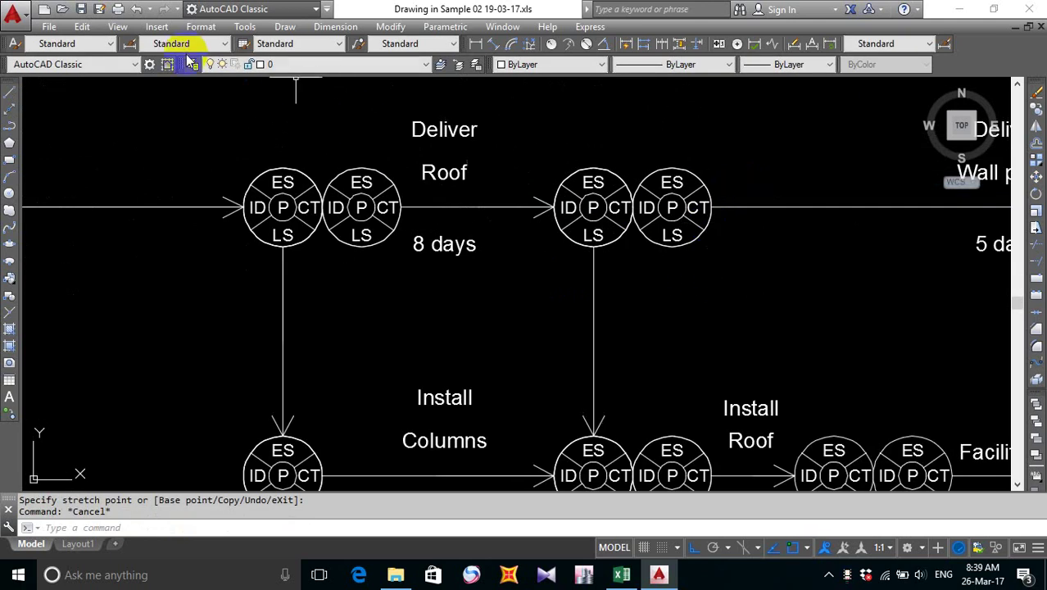
pyautogui.click(80, 10)
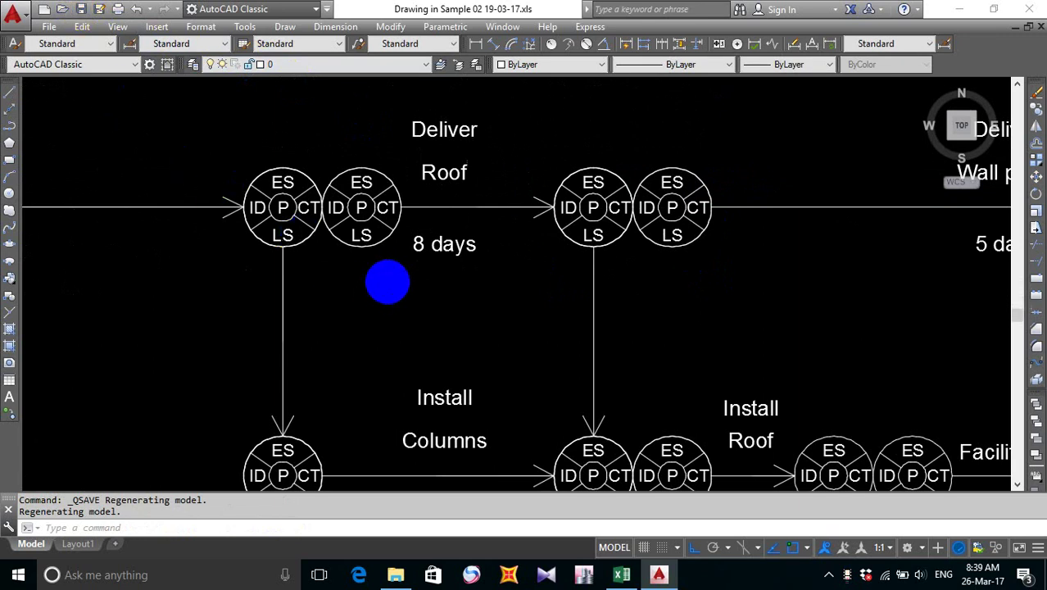
# - Delete the two misdrawn arrowhead lines where the Deliver Wall panel line meets the circle before Install Walls
pyautogui.scroll(-5, 387, 282)
pyautogui.moveTo(543, 290); pyautogui.dragTo(512, 236, button='middle')
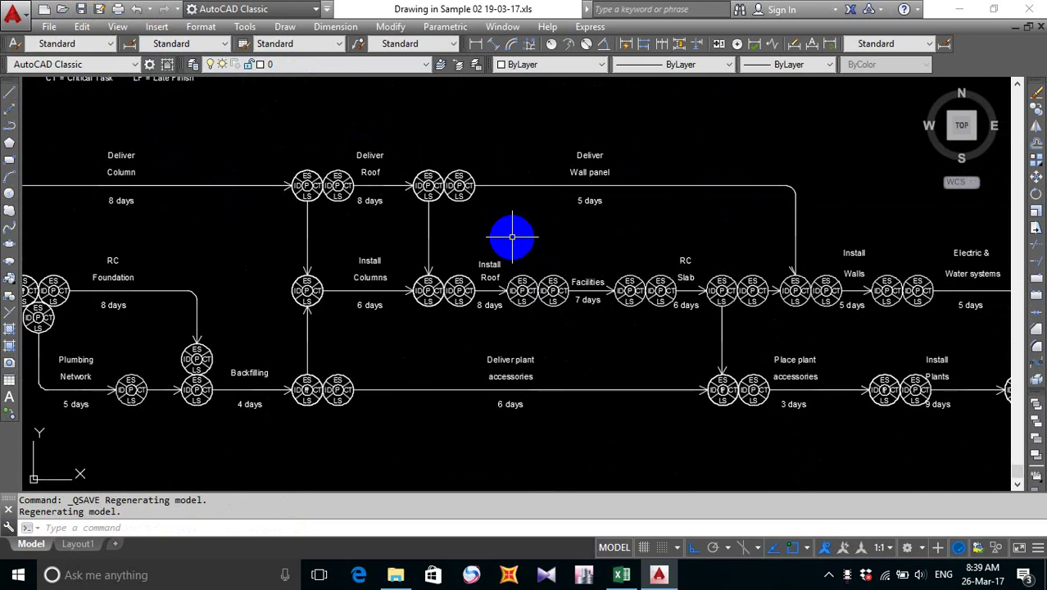
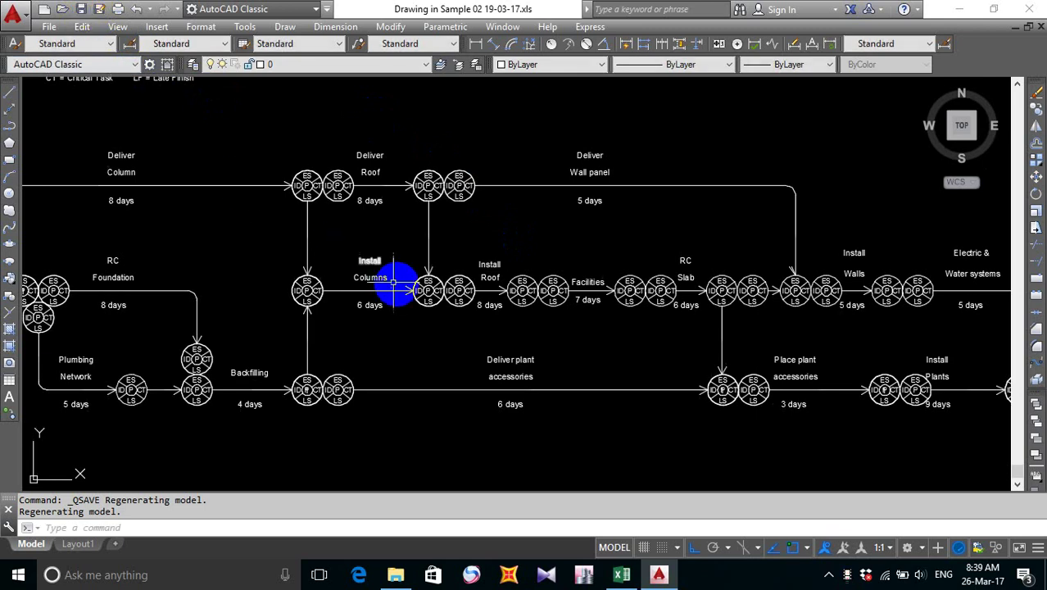
pyautogui.moveTo(582, 344); pyautogui.dragTo(518, 290, button='middle')
pyautogui.scroll(5, 582, 247)
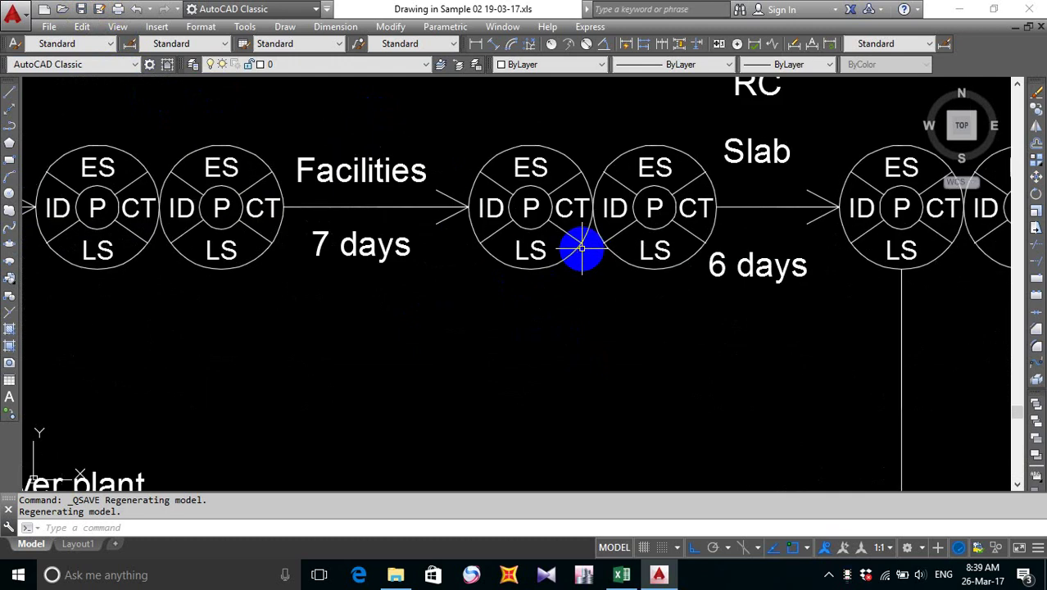
pyautogui.scroll(-2, 598, 304)
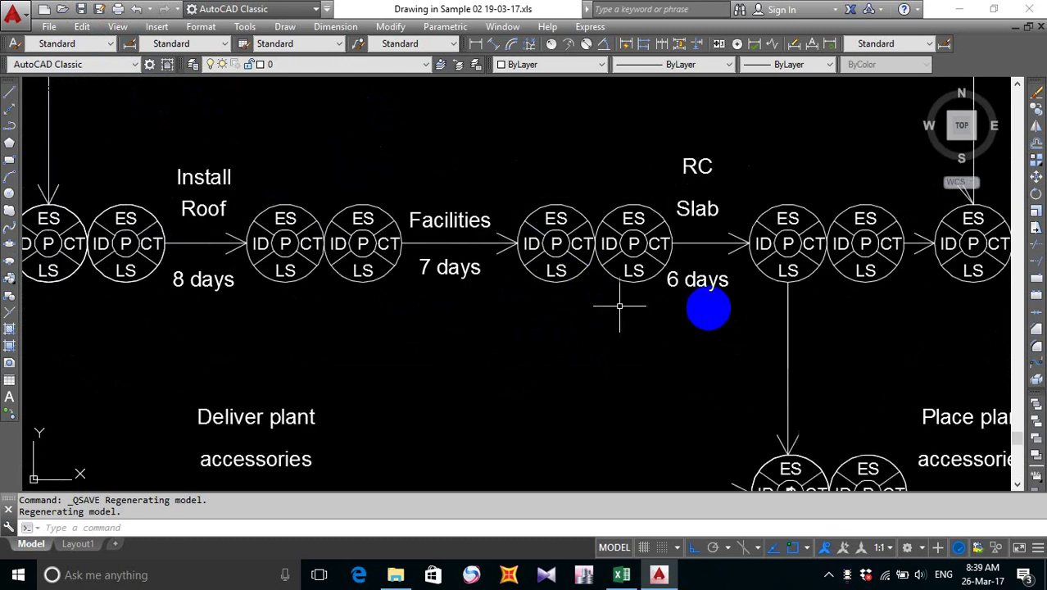
pyautogui.moveTo(732, 299)
pyautogui.mouseDown(button='middle')
pyautogui.moveTo(489, 297)
pyautogui.moveTo(443, 255)
pyautogui.mouseUp(button='middle')
pyautogui.scroll(-2, 443, 255)
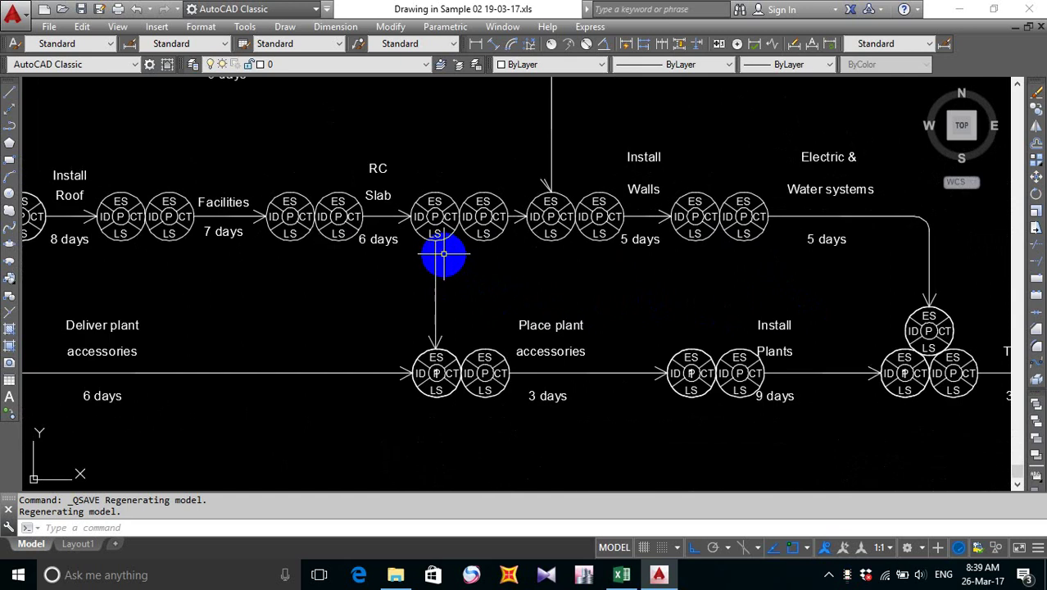
pyautogui.scroll(5, 547, 185)
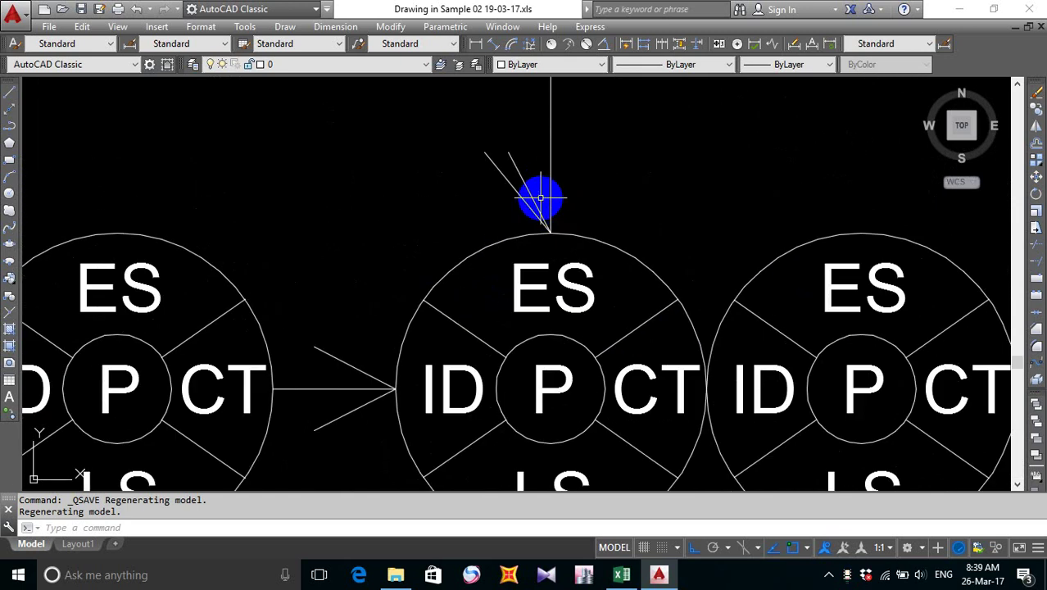
pyautogui.click(540, 197)
pyautogui.click(475, 215)
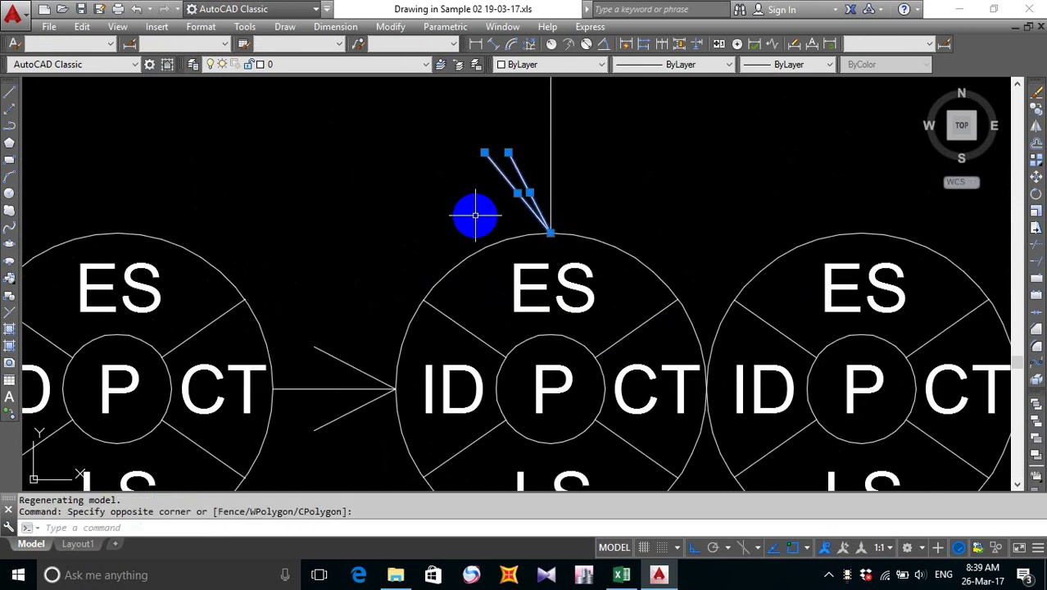
pyautogui.press('Delete')
# - Copy the downward arrowhead above the Place plant accessories circles to the end of the Deliver Wall panel line
pyautogui.scroll(-10, 478, 217)
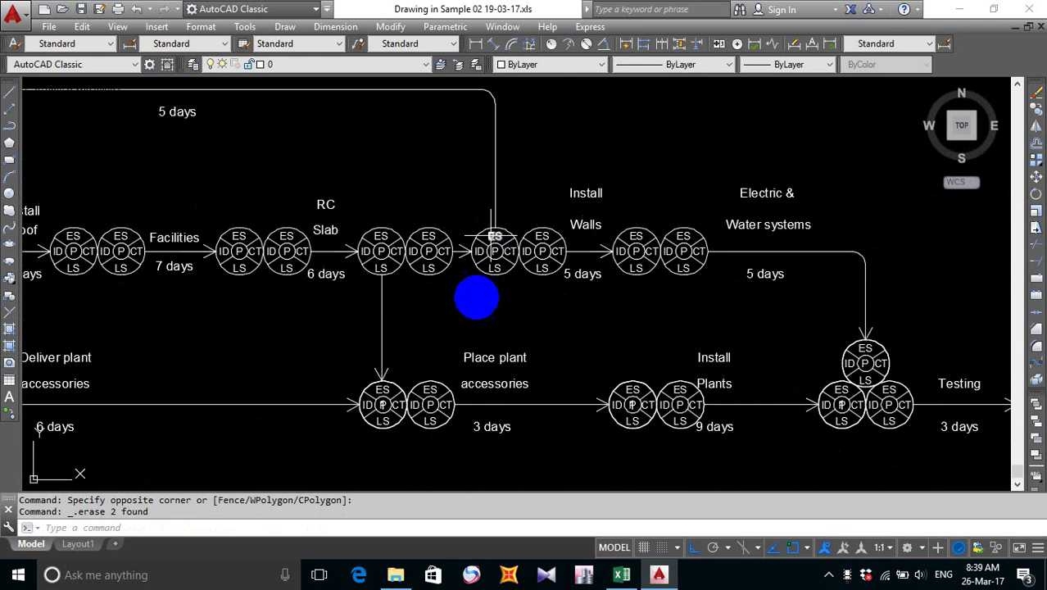
pyautogui.scroll(8, 402, 387)
pyautogui.moveTo(403, 387); pyautogui.dragTo(379, 361, button='middle')
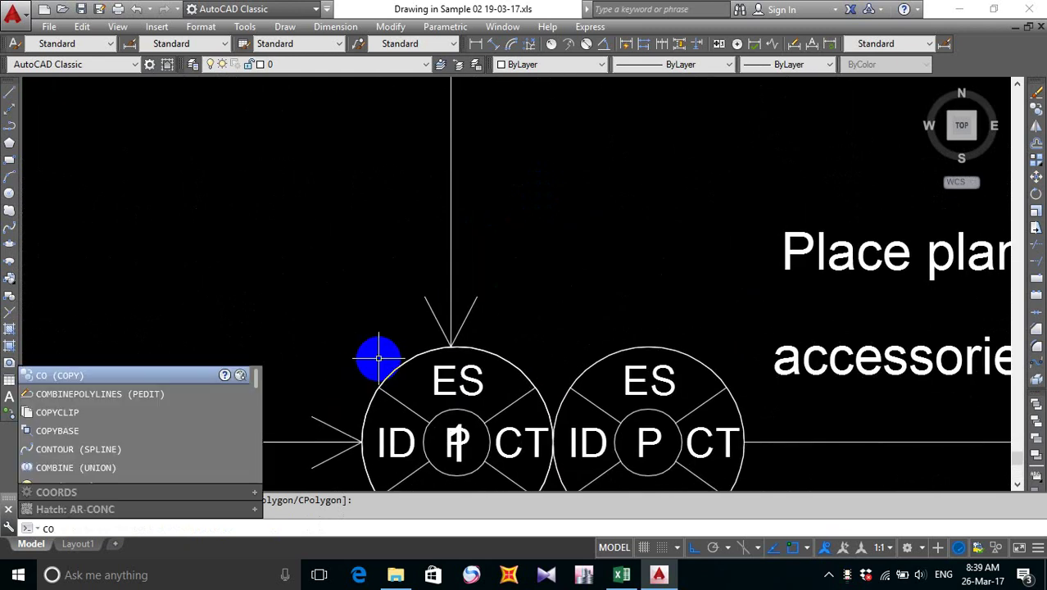
pyautogui.press('Return')
pyautogui.click(392, 254)
pyautogui.click(494, 356)
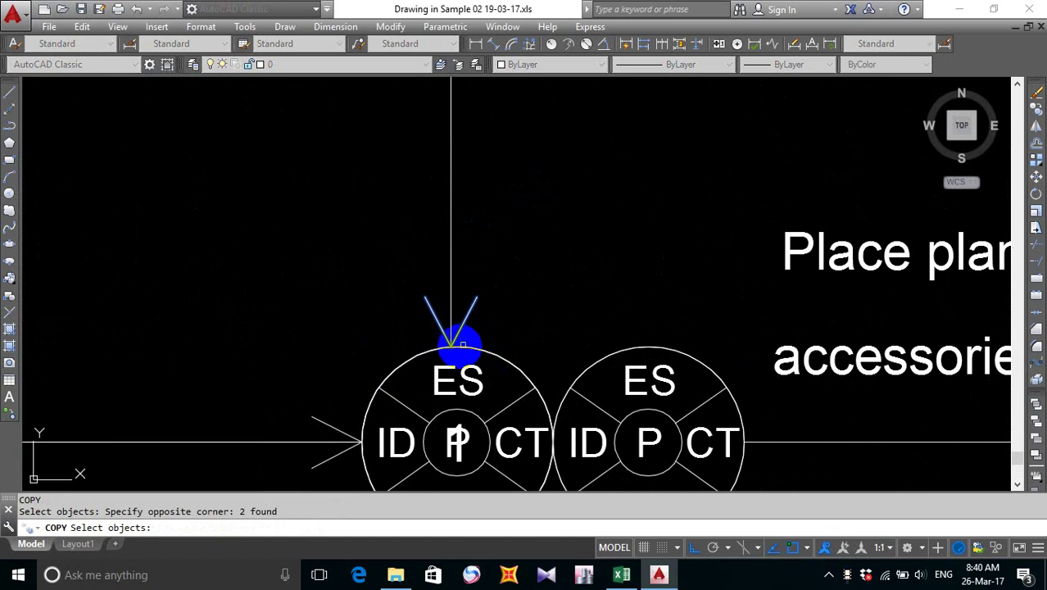
pyautogui.press('Return')
pyautogui.scroll(7, 450, 345)
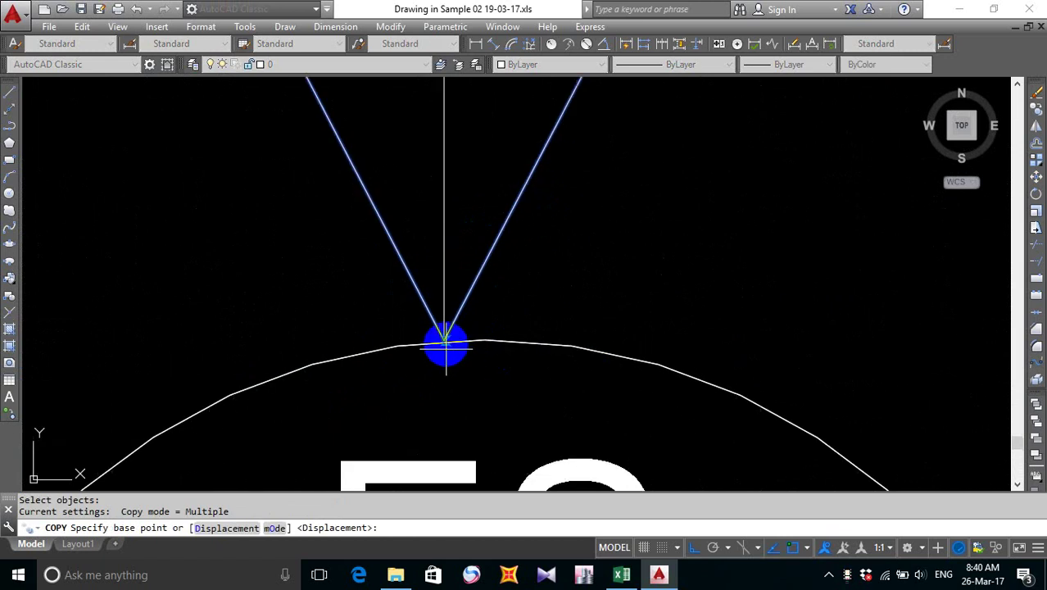
pyautogui.click(444, 339)
pyautogui.scroll(-8, 498, 337)
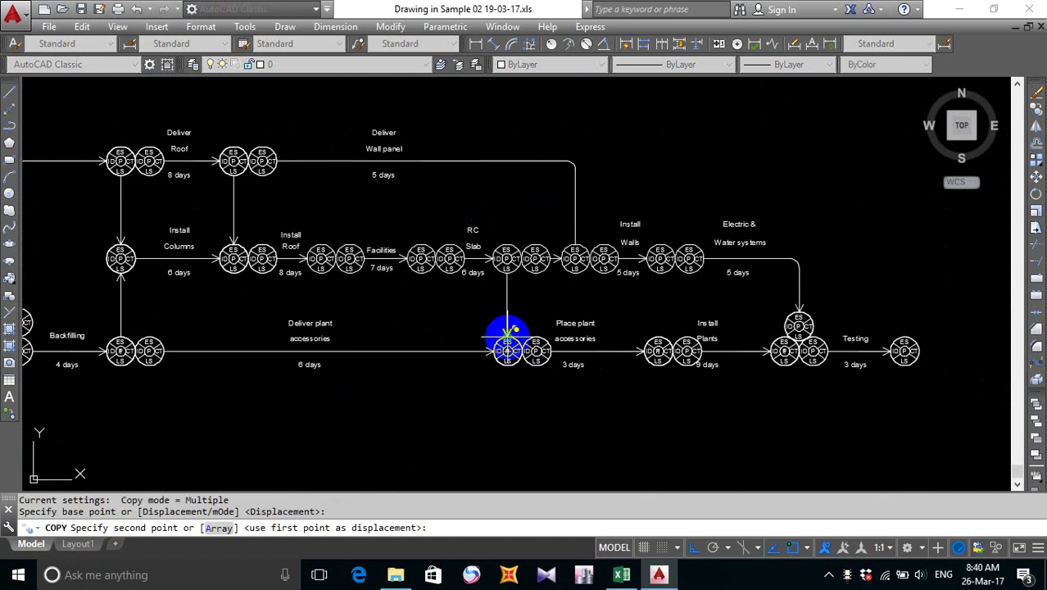
pyautogui.scroll(7, 580, 238)
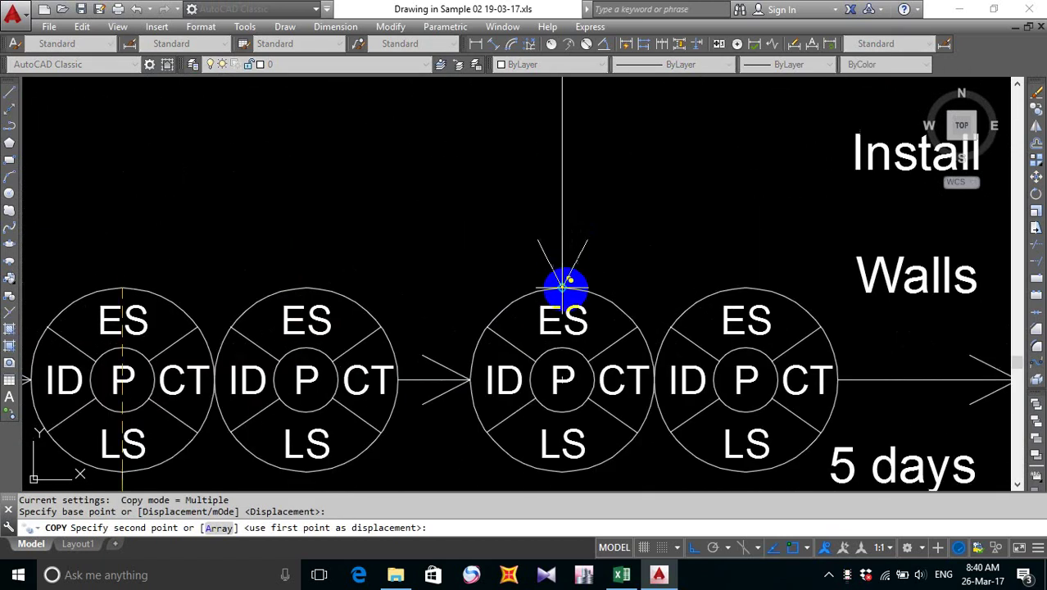
pyautogui.click(566, 283)
pyautogui.press('Escape')
pyautogui.scroll(-7, 601, 270)
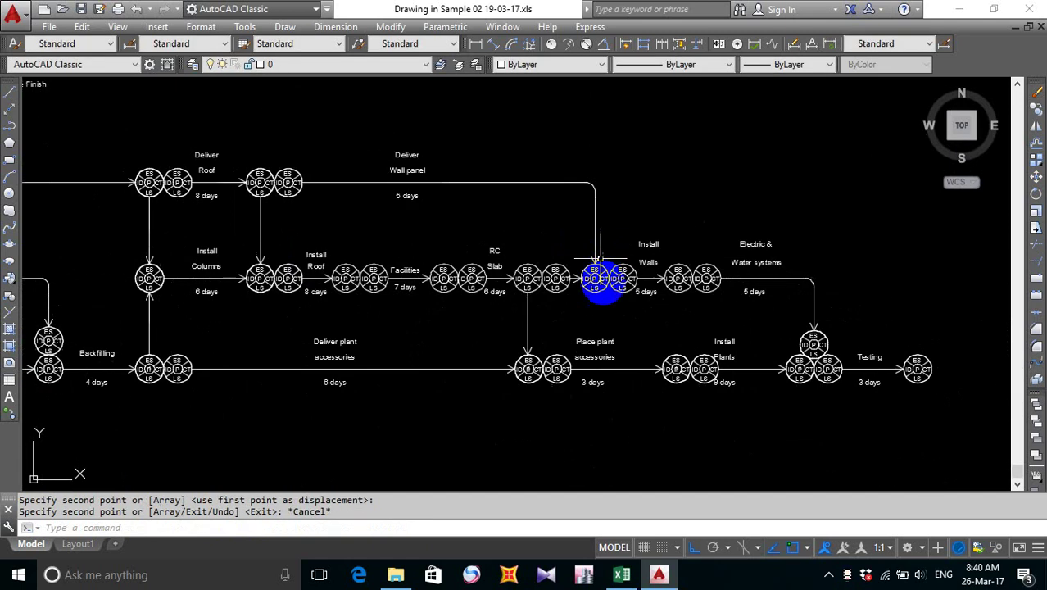
# - Move the Install Plants label and its 9 days text right, clear of the sectioned circle and centred over the arrow
pyautogui.scroll(5, 828, 344)
pyautogui.moveTo(853, 361); pyautogui.dragTo(512, 274, button='middle')
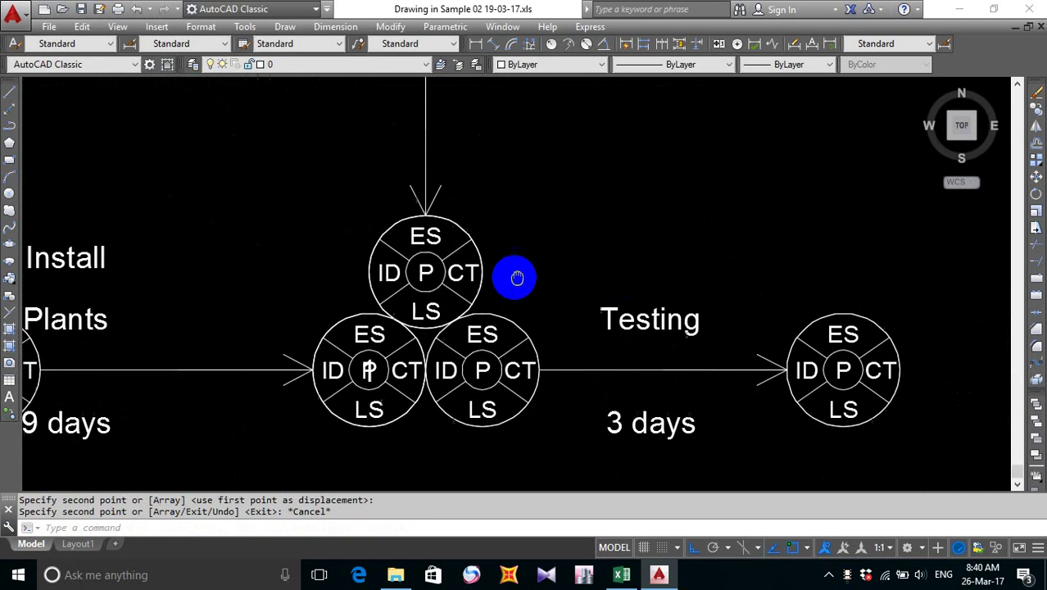
pyautogui.scroll(-4, 512, 273)
pyautogui.moveTo(450, 316); pyautogui.dragTo(635, 327, button='middle')
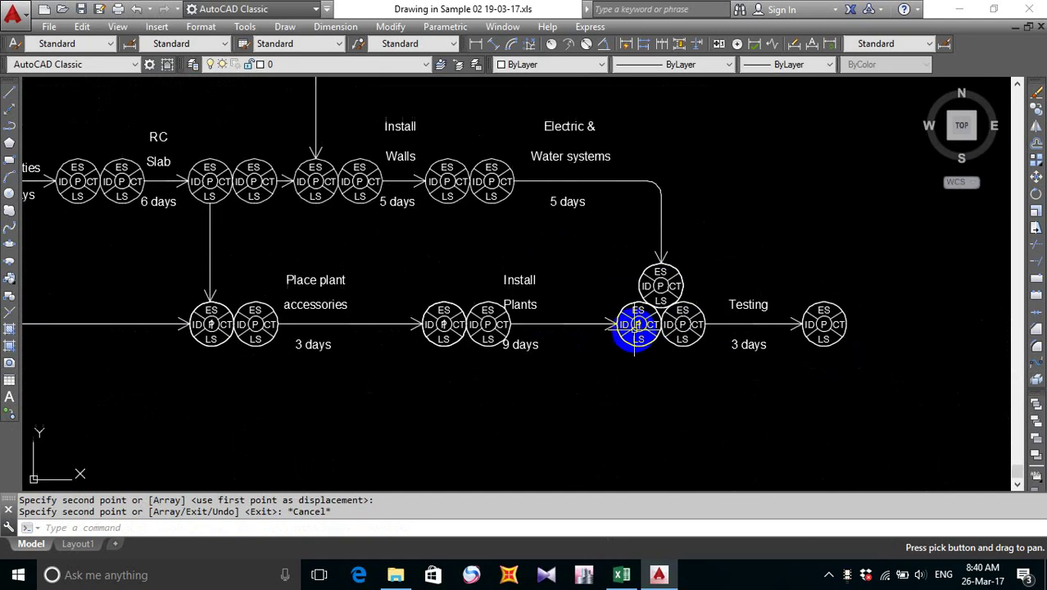
pyautogui.moveTo(546, 358); pyautogui.dragTo(554, 374, button='middle')
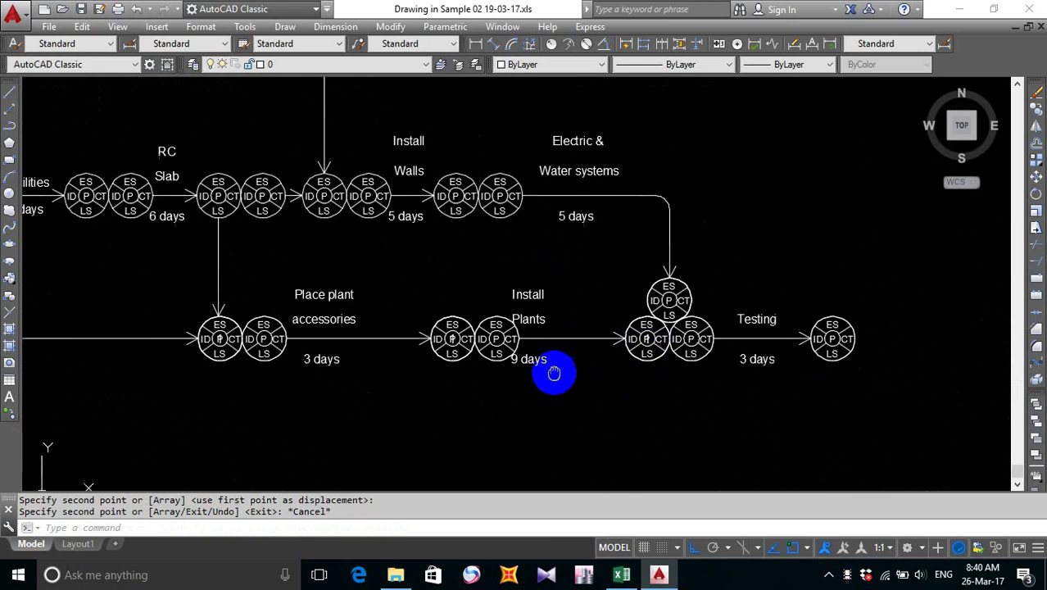
pyautogui.write('m')
pyautogui.press('Return')
pyautogui.scroll(2, 525, 362)
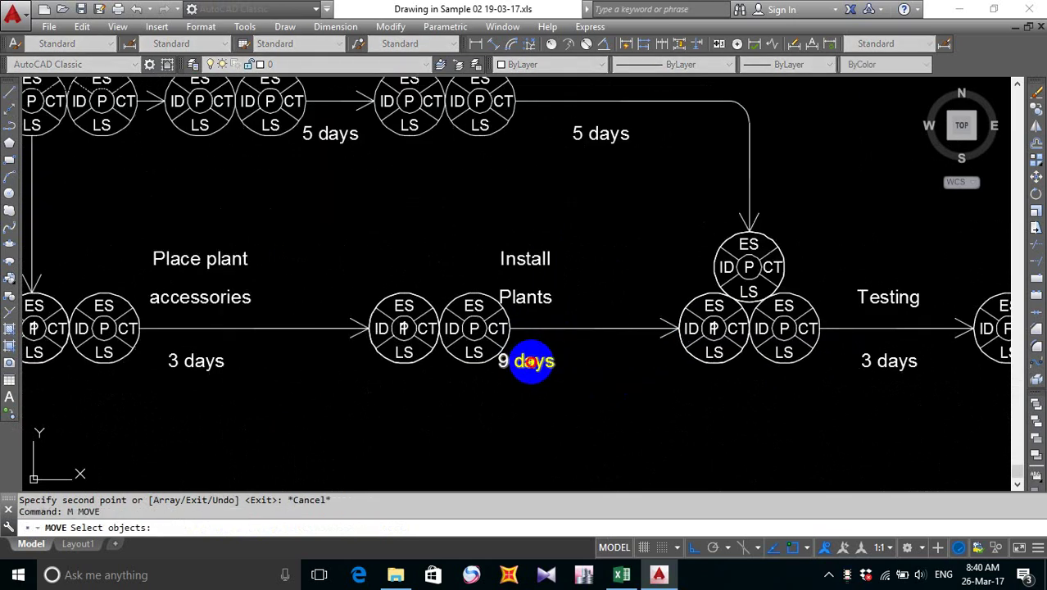
pyautogui.click(523, 361)
pyautogui.click(535, 297)
pyautogui.press('Return')
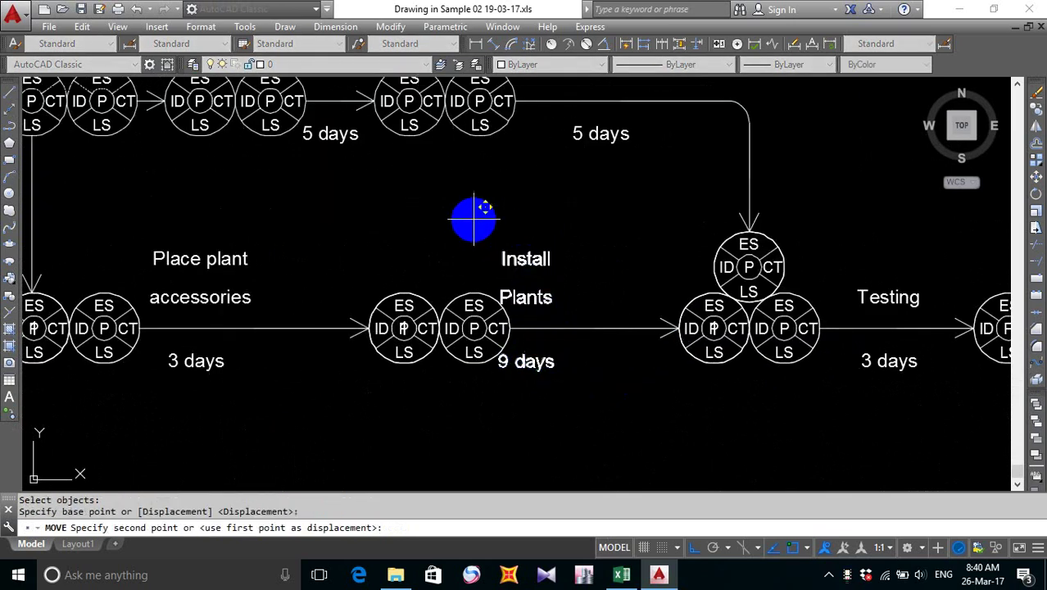
pyautogui.click(474, 211)
pyautogui.click(528, 222)
pyautogui.scroll(-4, 545, 329)
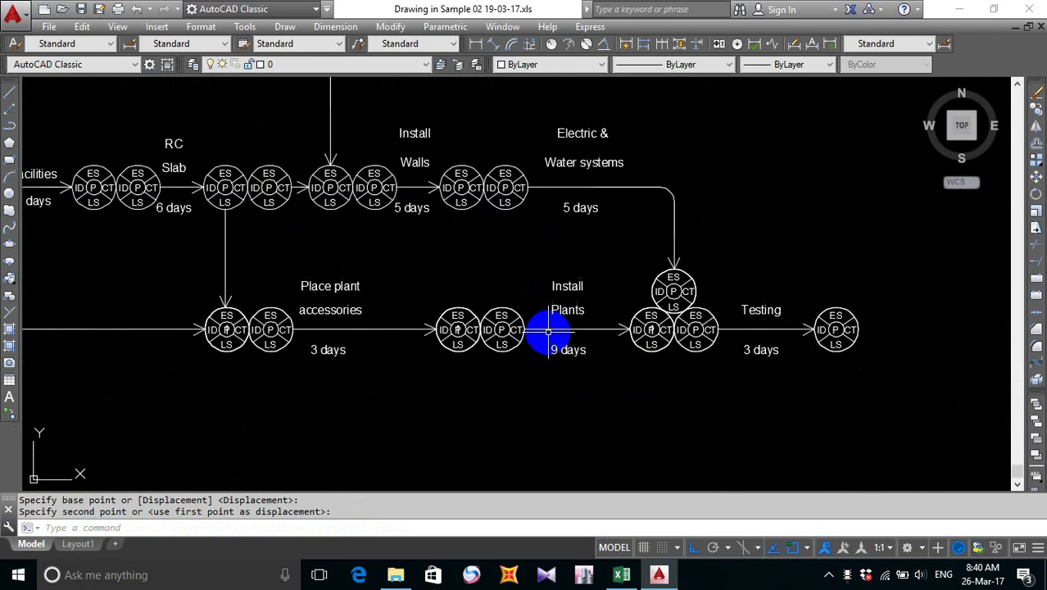
pyautogui.scroll(4, 775, 370)
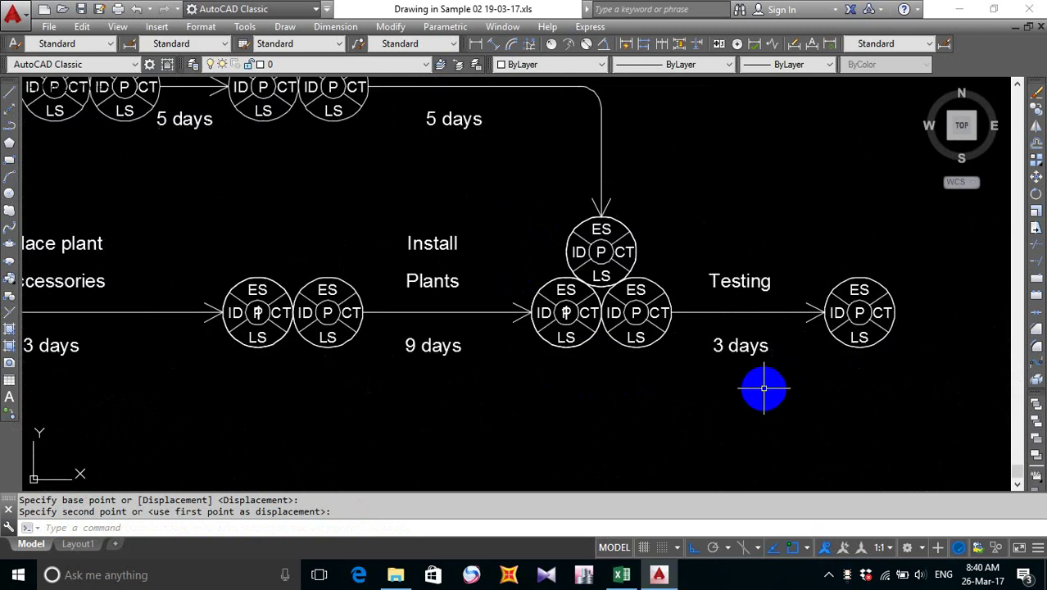
pyautogui.press('Return')
pyautogui.click(739, 348)
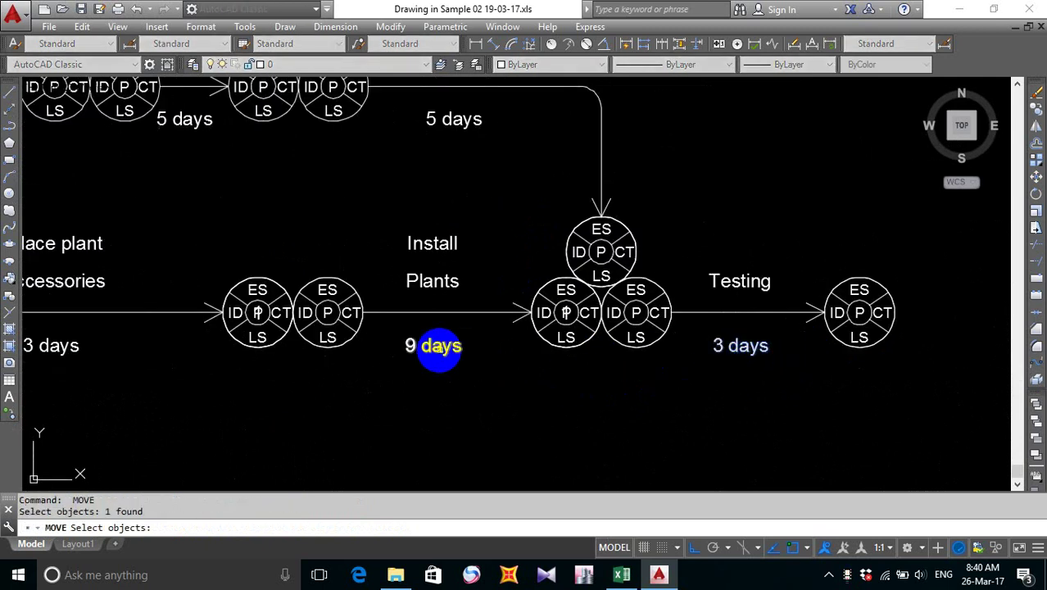
pyautogui.click(434, 347)
pyautogui.scroll(-3, 436, 363)
pyautogui.press('Escape')
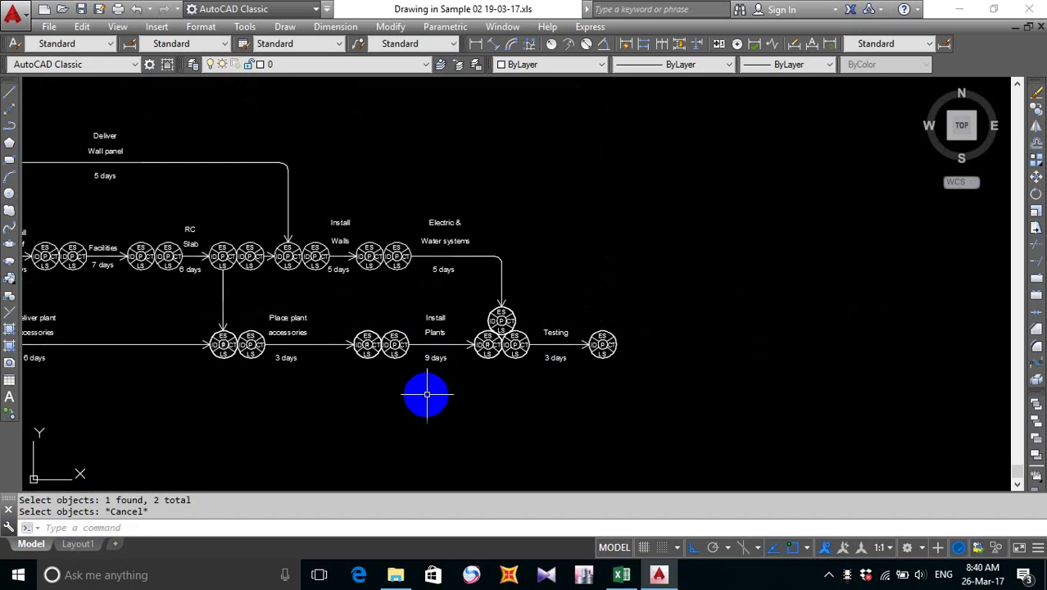
# - Move the duration texts of Testing, Install Plants and Place plant accessories slightly up, closer to their arrows
pyautogui.moveTo(425, 393); pyautogui.dragTo(762, 321, button='middle')
pyautogui.press('Return')
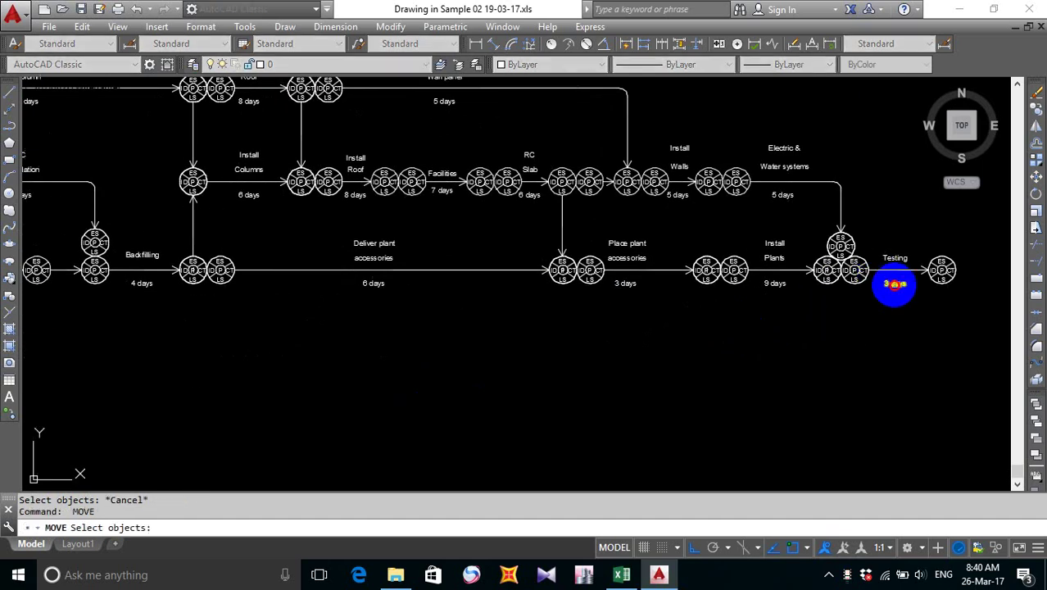
pyautogui.click(895, 283)
pyautogui.click(775, 283)
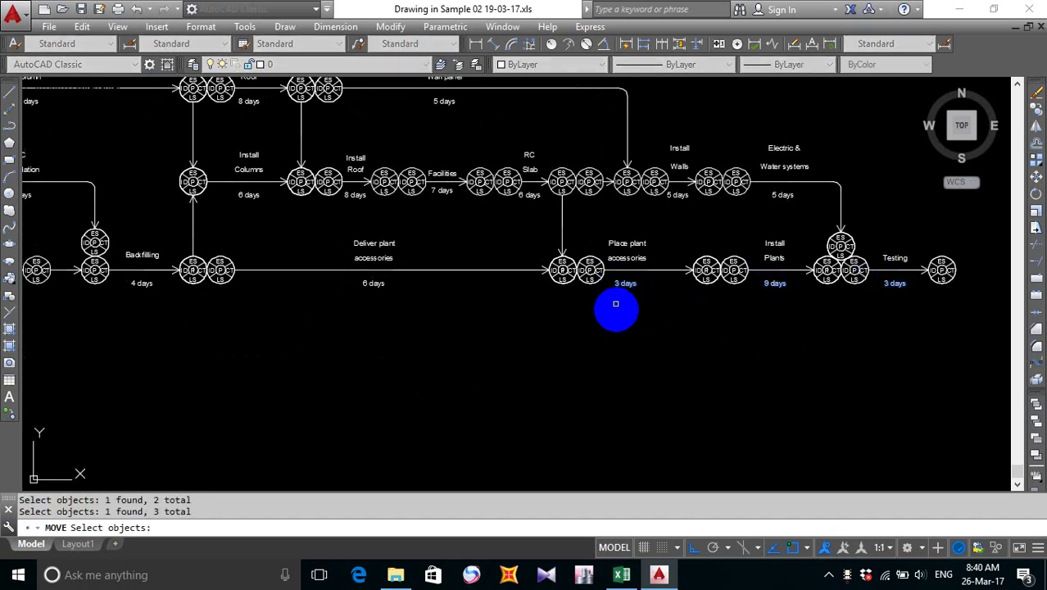
pyautogui.press('Return')
pyautogui.click(611, 332)
pyautogui.click(611, 327)
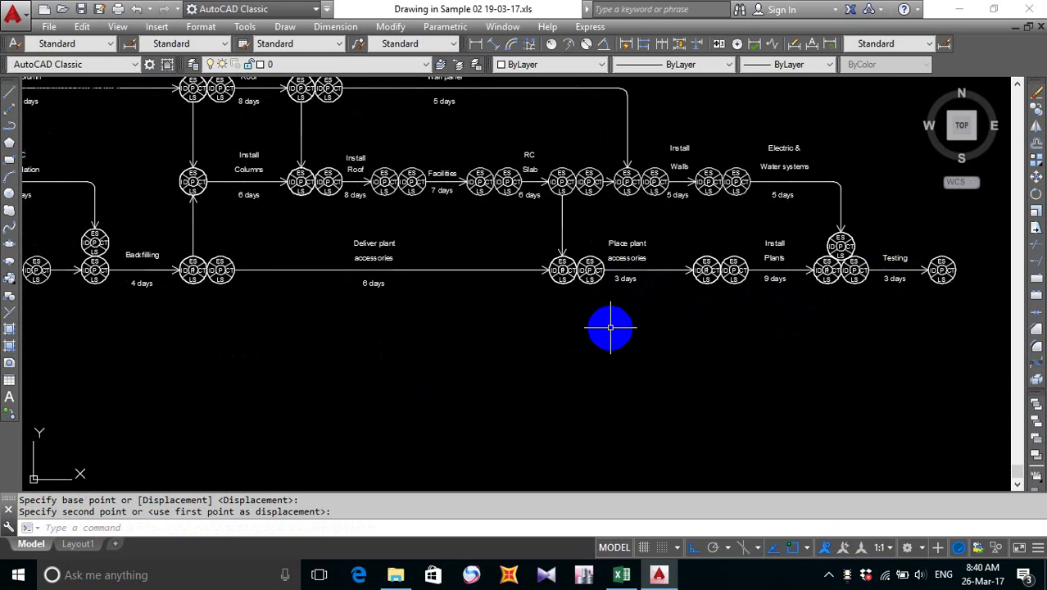
# - Move the upper label lines "Place plant" and "Install" (of Install Plants) down, closer to their second lines
pyautogui.press('Return')
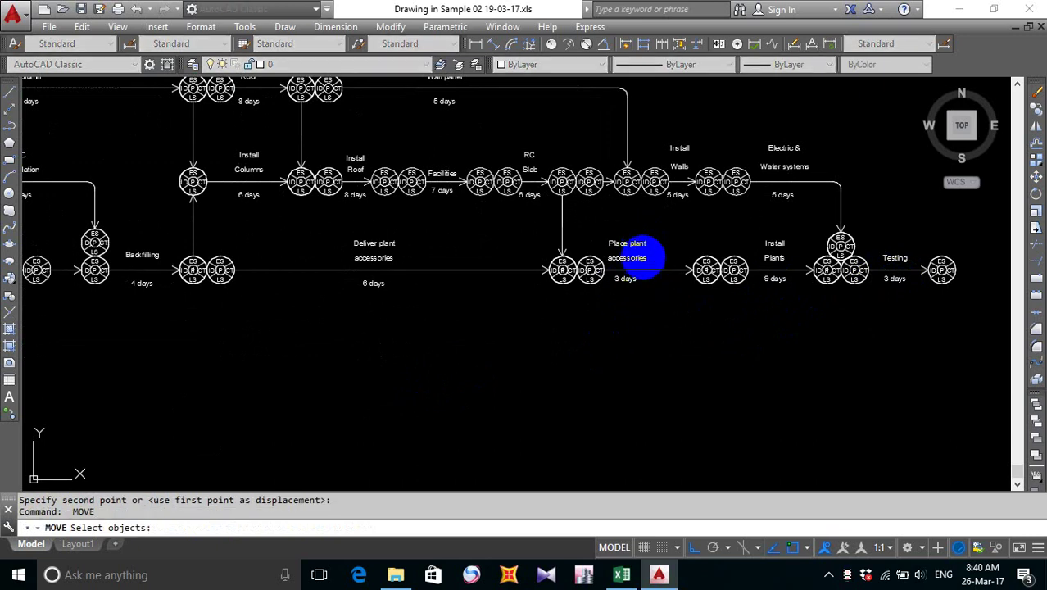
pyautogui.click(639, 250)
pyautogui.scroll(2, 644, 259)
pyautogui.click(852, 232)
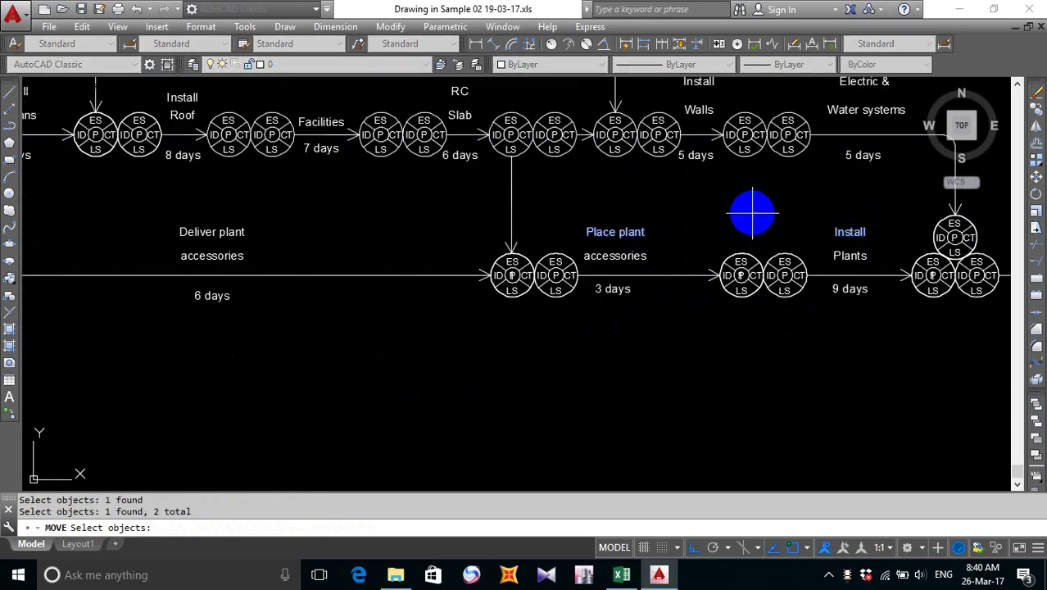
pyautogui.press('Return')
pyautogui.click(752, 211)
pyautogui.click(752, 217)
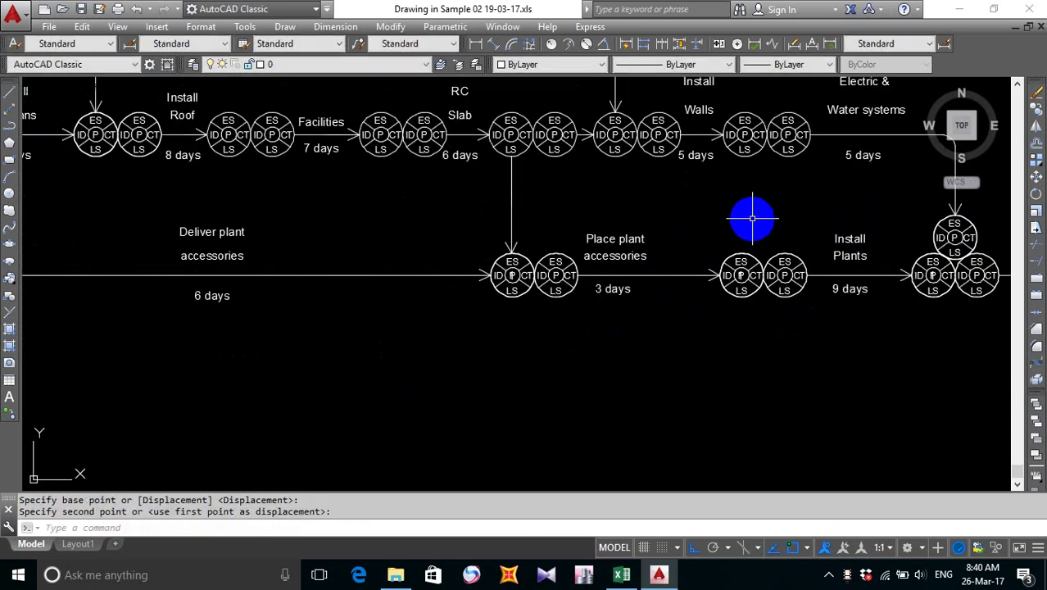
# - Move the Place plant accessories label and its 3 days text right, centring them along their arrow
pyautogui.press('Return')
pyautogui.click(664, 222)
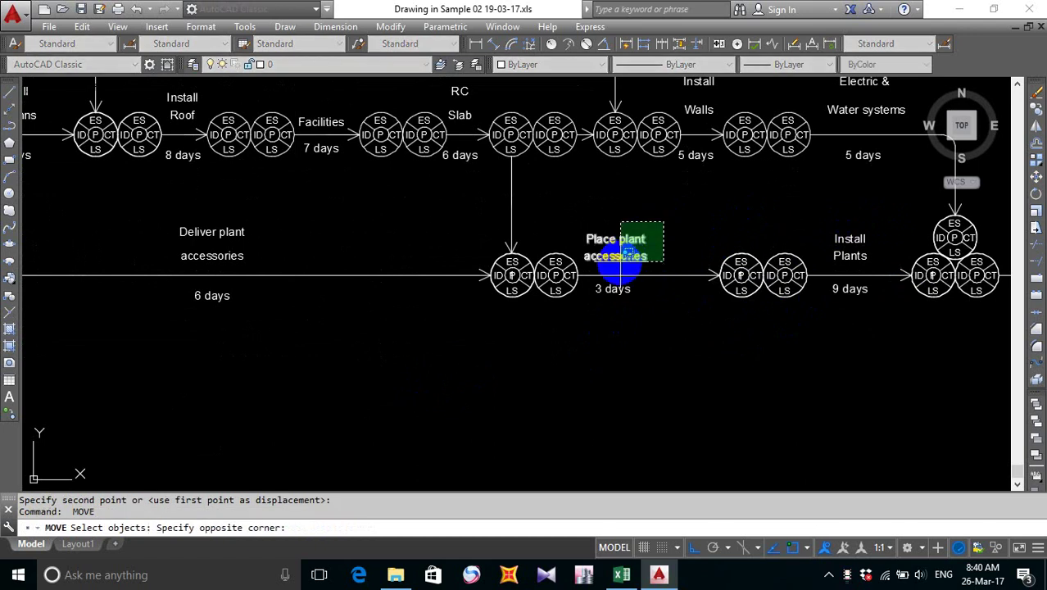
pyautogui.click(620, 260)
pyautogui.click(610, 291)
pyautogui.press('Return')
pyautogui.click(608, 329)
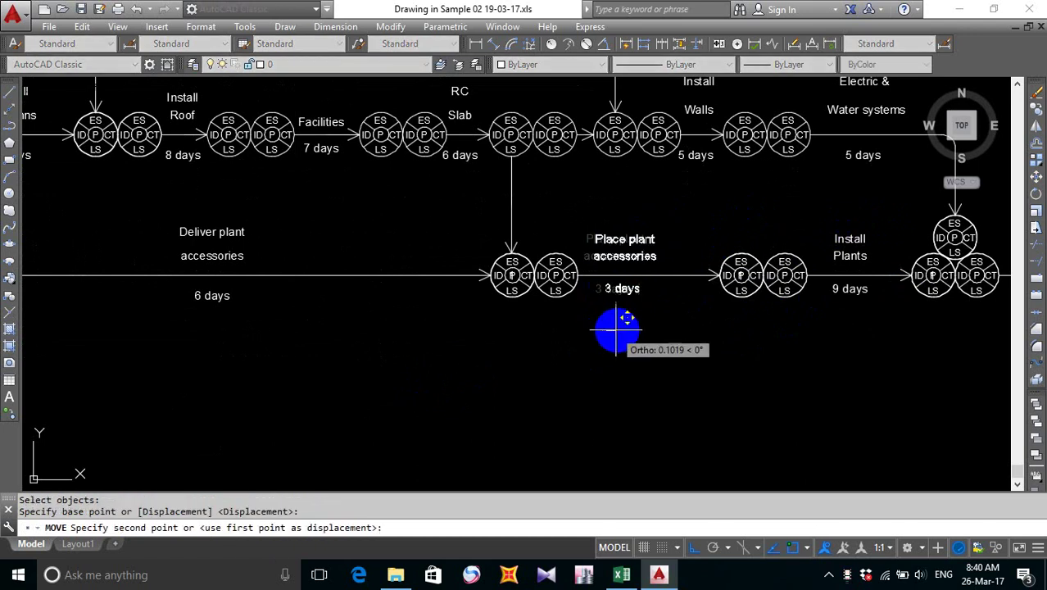
pyautogui.click(626, 332)
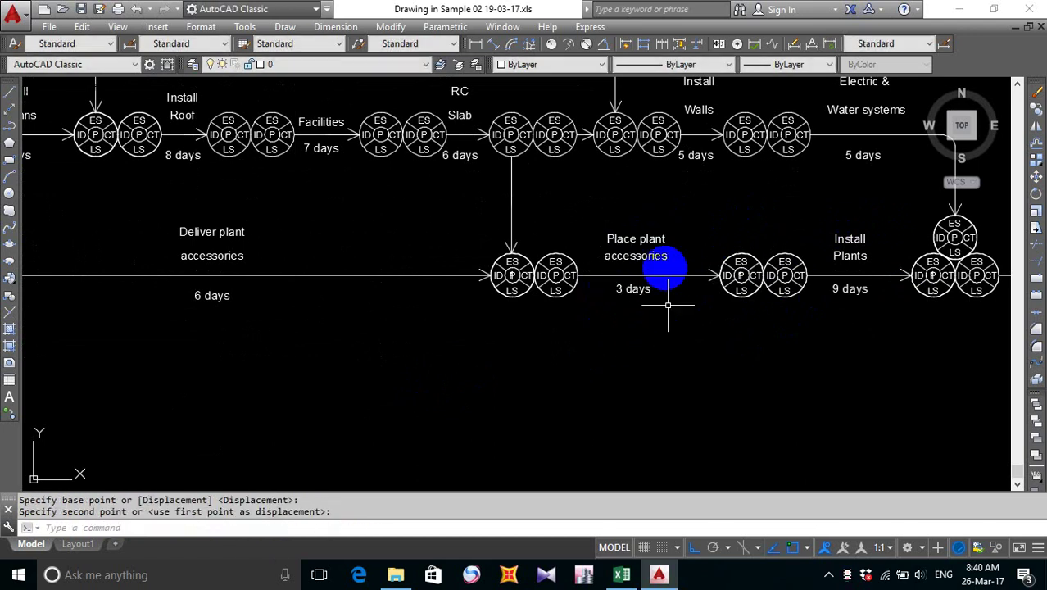
# - Lower the two-line Place plant accessories label so it sits closer above its arrow
pyautogui.press('Return')
pyautogui.click(680, 217)
pyautogui.click(604, 280)
pyautogui.press('Return')
pyautogui.click(647, 327)
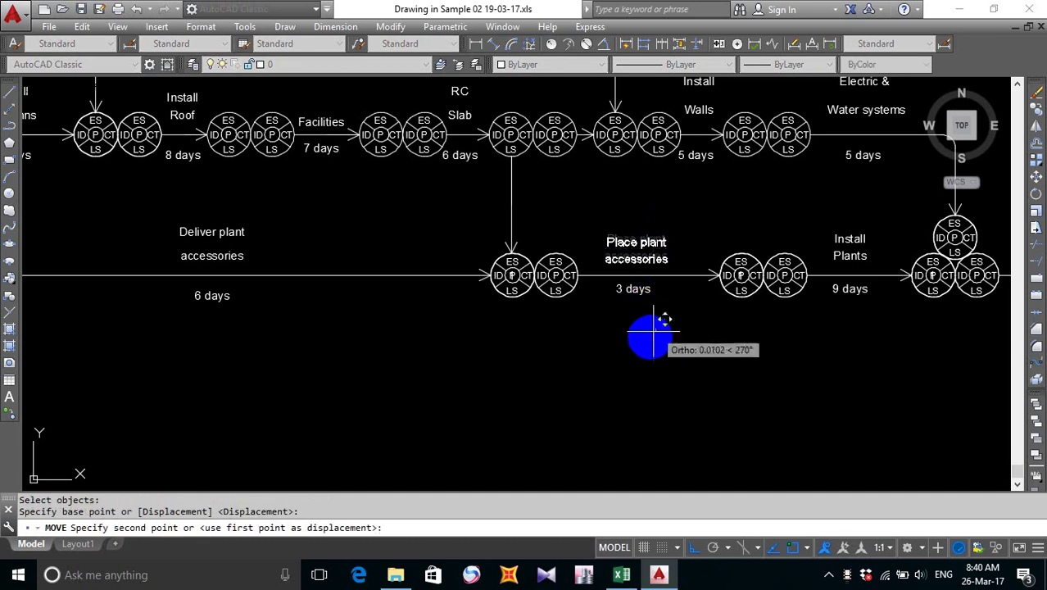
pyautogui.click(645, 336)
# - Lower the two-line Install Plants label so it sits closer above its arrow
pyautogui.moveTo(742, 331); pyautogui.dragTo(540, 330, button='middle')
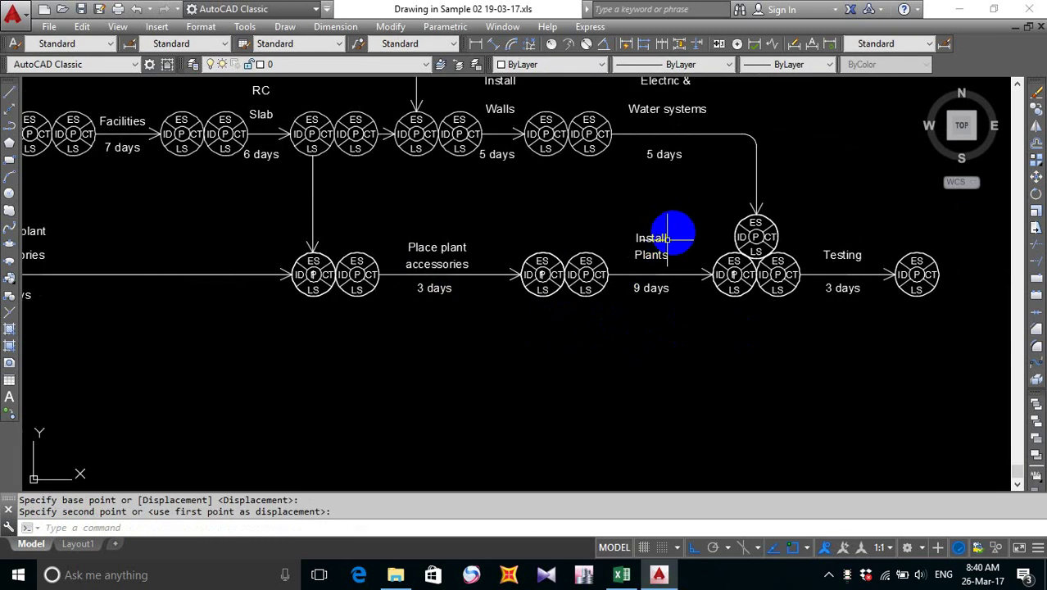
pyautogui.press('Return')
pyautogui.click(695, 206)
pyautogui.click(627, 271)
pyautogui.press('Return')
pyautogui.click(639, 337)
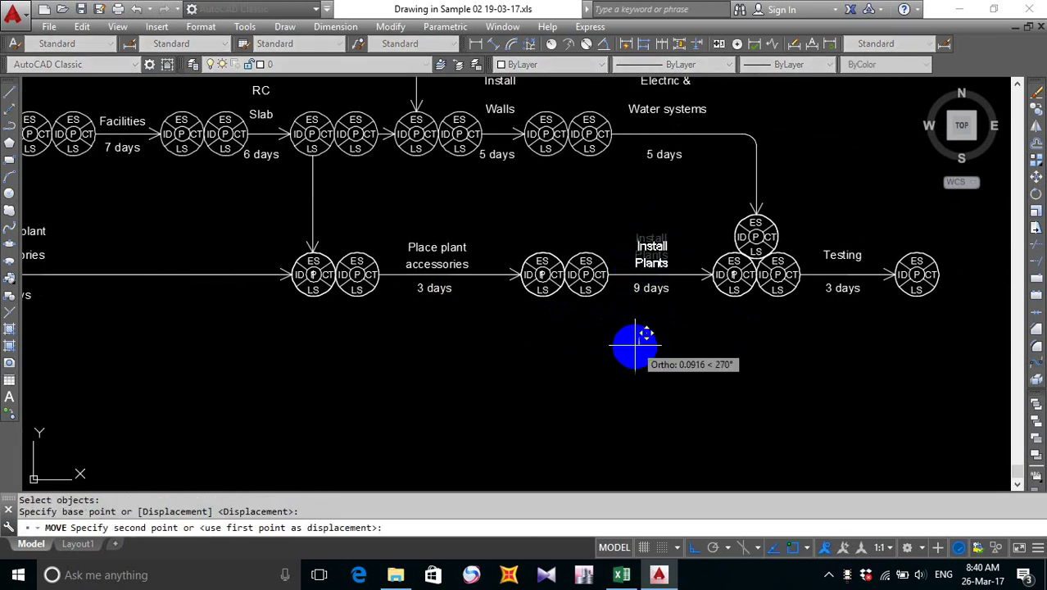
pyautogui.click(639, 346)
# - Move the Testing label slightly down, closer to its arrow
pyautogui.moveTo(827, 295); pyautogui.dragTo(696, 291, button='middle')
pyautogui.press('Return')
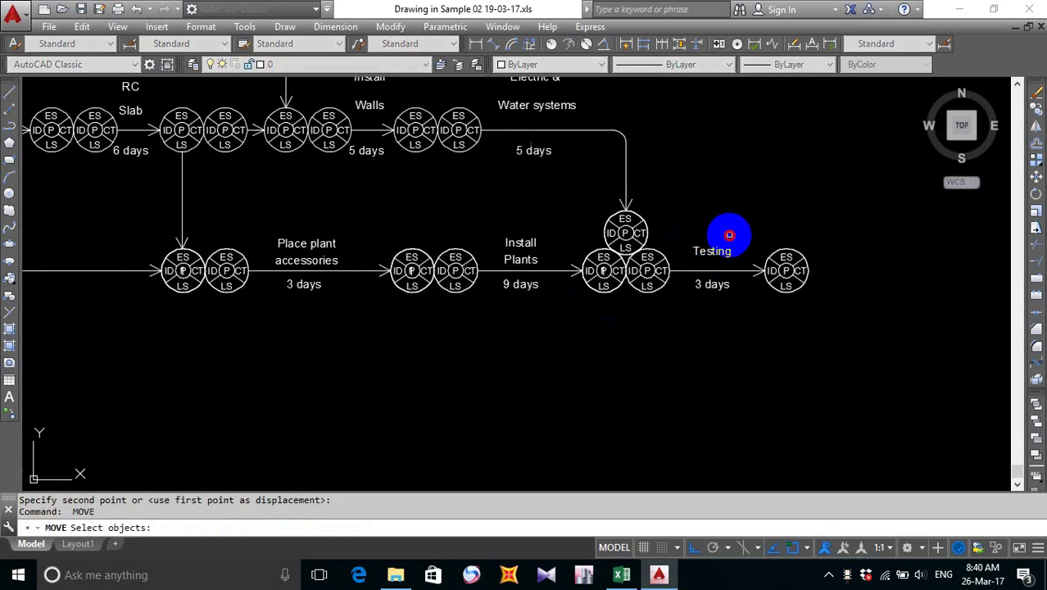
pyautogui.click(732, 231)
pyautogui.click(674, 279)
pyautogui.press('Return')
pyautogui.click(723, 337)
pyautogui.click(724, 339)
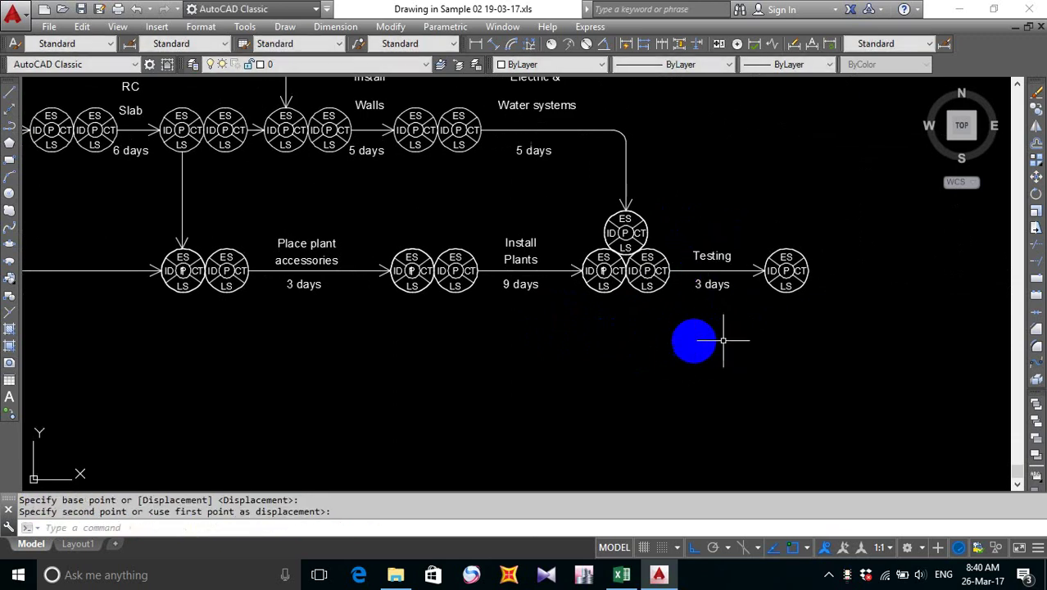
# - Move the 6 days text of Deliver plant accessories slightly up, closer to its arrow
pyautogui.scroll(-3, 725, 339)
pyautogui.moveTo(458, 339); pyautogui.dragTo(713, 327, button='middle')
pyautogui.moveTo(514, 311); pyautogui.dragTo(617, 304, button='middle')
pyautogui.scroll(3, 579, 285)
pyautogui.press('Return')
pyautogui.click(643, 330)
pyautogui.click(580, 279)
pyautogui.press('Return')
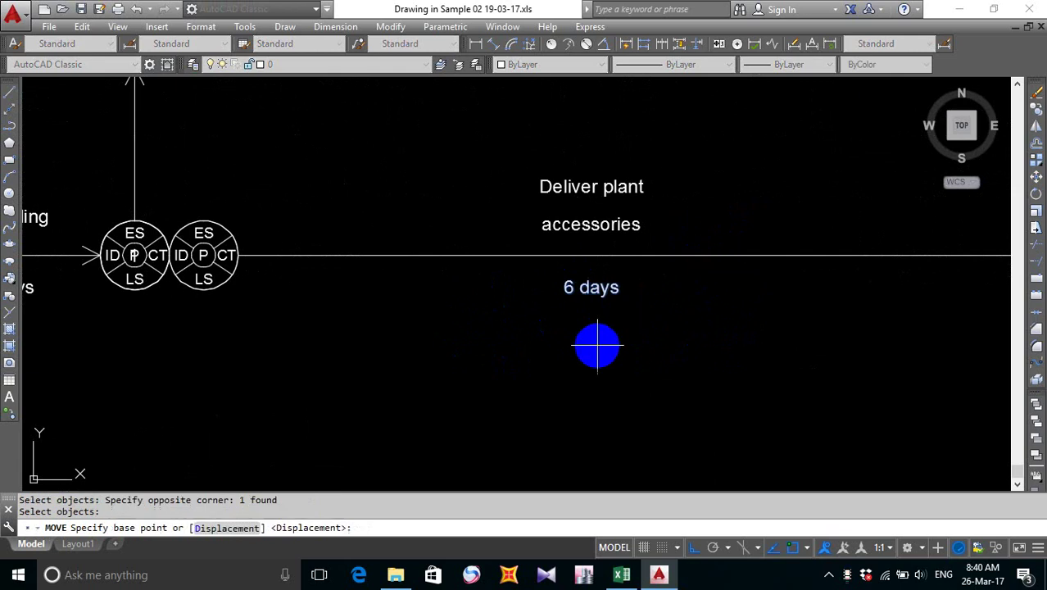
pyautogui.click(598, 338)
pyautogui.click(600, 332)
# - Move the "Deliver plant" text line down, closer to the "accessories" line beneath it
pyautogui.press('Return')
pyautogui.click(657, 197)
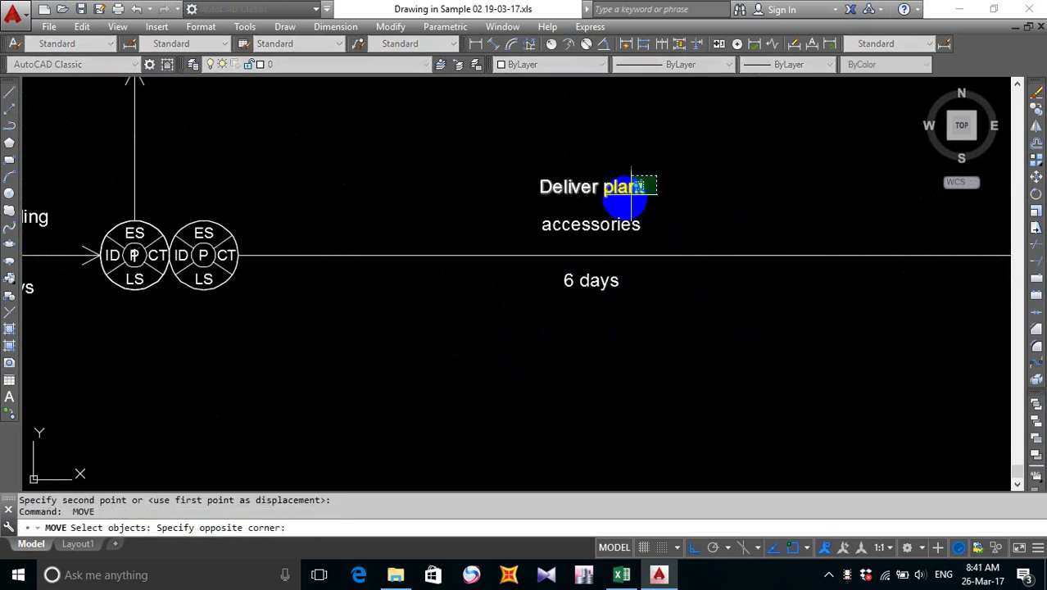
pyautogui.click(603, 171)
pyautogui.press('Return')
pyautogui.click(724, 157)
pyautogui.click(720, 168)
# - Lower the two-line Deliver plant accessories label so it sits closer above its arrow
pyautogui.press('Return')
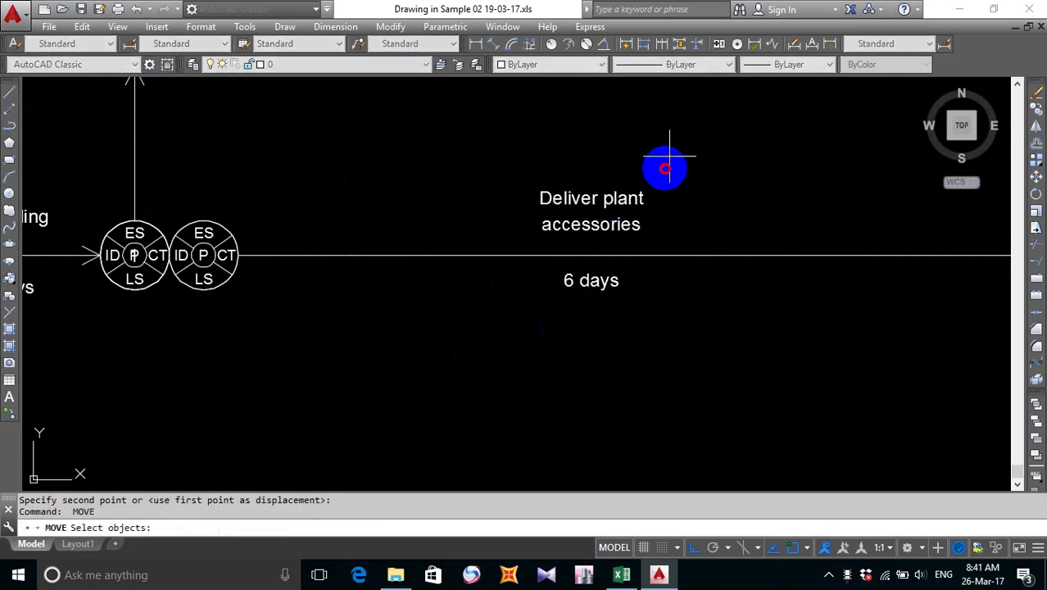
pyautogui.click(671, 157)
pyautogui.click(576, 236)
pyautogui.press('Return')
pyautogui.click(689, 146)
pyautogui.click(691, 152)
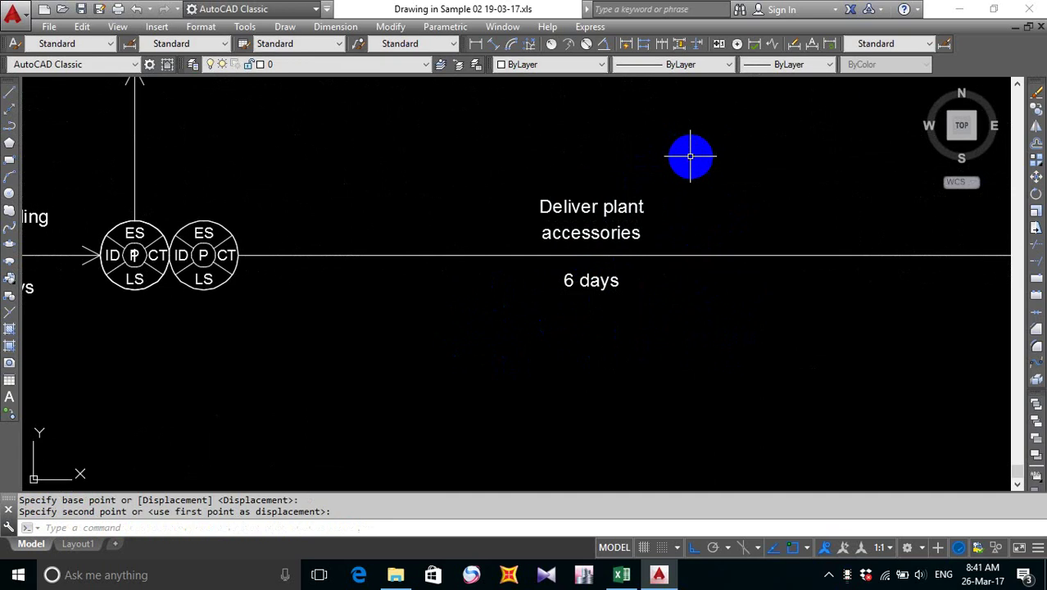
# - Move the 4 days text of Backfilling slightly up, closer to its arrow
pyautogui.scroll(-2, 674, 206)
pyautogui.moveTo(373, 257); pyautogui.dragTo(637, 274, button='middle')
pyautogui.scroll(-2, 637, 275)
pyautogui.press('Return')
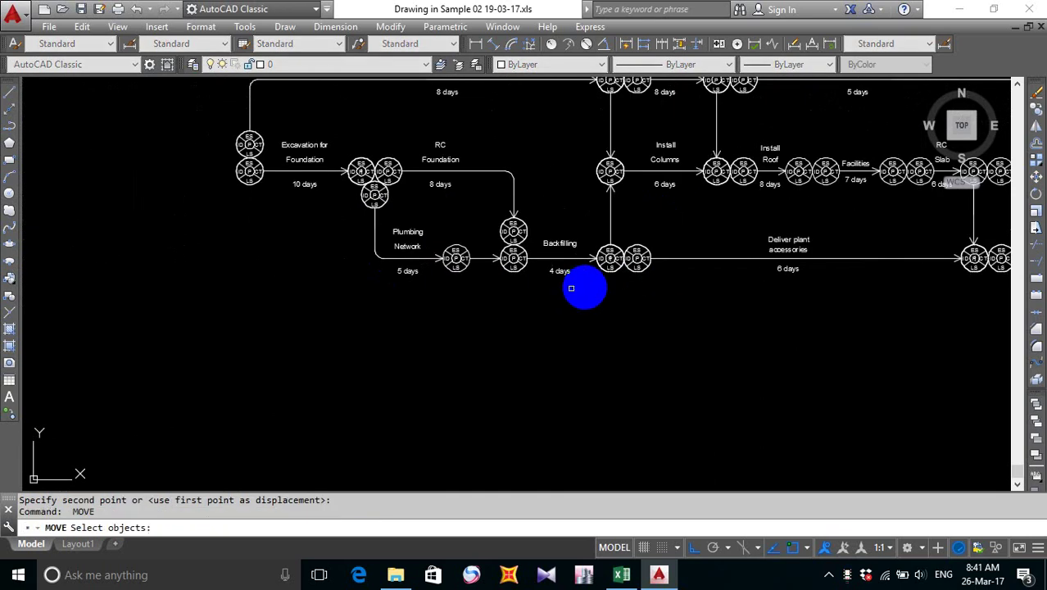
pyautogui.click(574, 283)
pyautogui.click(558, 271)
pyautogui.press('Return')
pyautogui.click(548, 316)
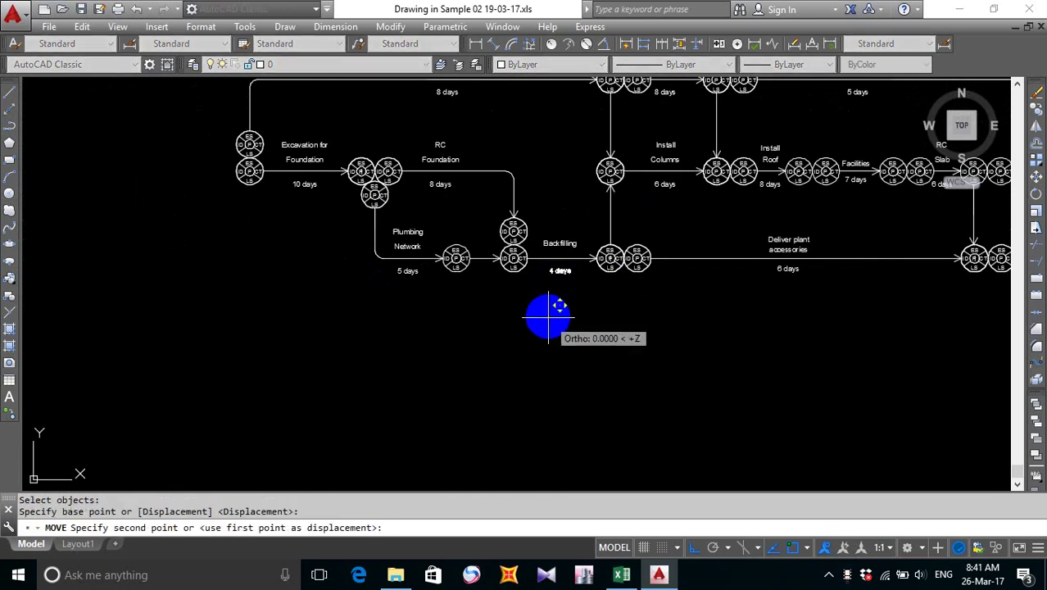
pyautogui.click(548, 316)
# - Move the 5 days text of Plumbing Network up, closer to its arrow
pyautogui.press('Return')
pyautogui.click(414, 277)
pyautogui.click(394, 266)
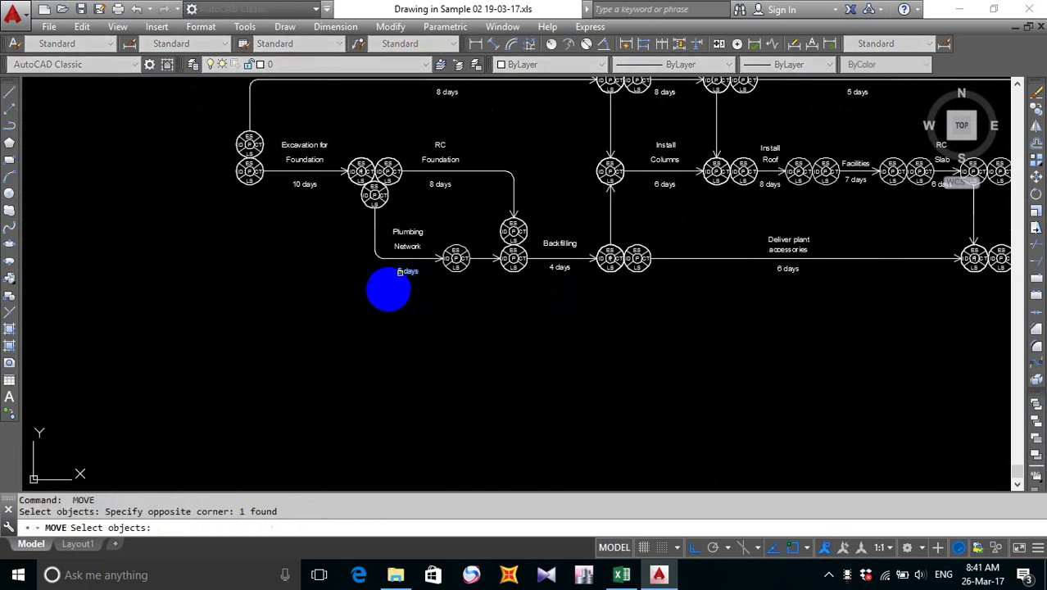
pyautogui.press('Return')
pyautogui.click(394, 308)
pyautogui.click(394, 305)
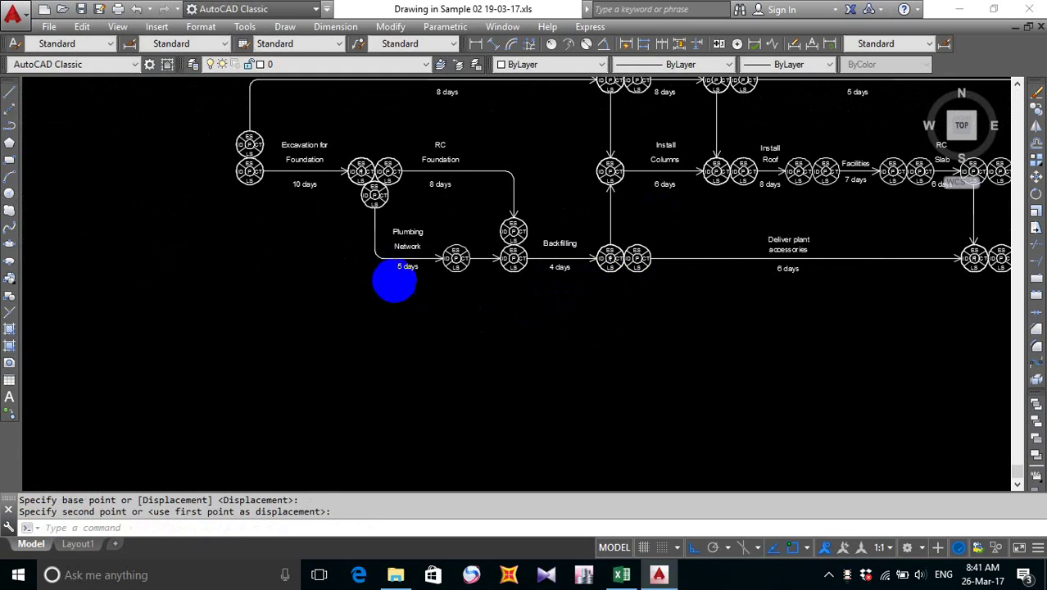
# - Move the 5 days text of Plumbing Network slightly back down to widen its gap below the arrow
pyautogui.scroll(4, 394, 281)
pyautogui.press('Return')
pyautogui.click(419, 250)
pyautogui.press('Return')
pyautogui.click(419, 282)
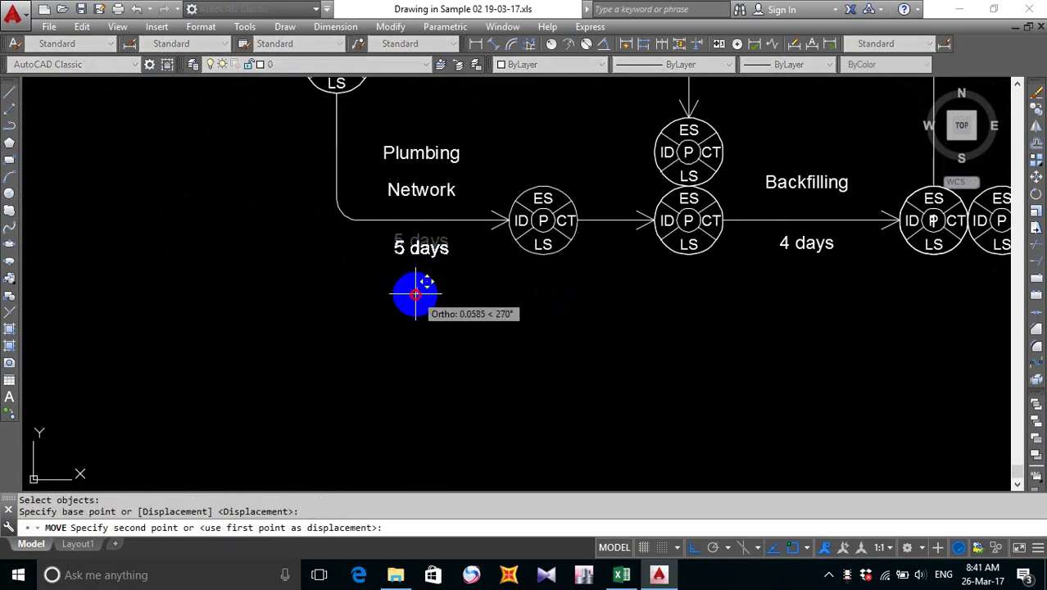
pyautogui.click(416, 293)
# - Move the "Plumbing" text line down, closer to the "Network" line beneath it
pyautogui.press('Return')
pyautogui.click(435, 153)
pyautogui.press('Return')
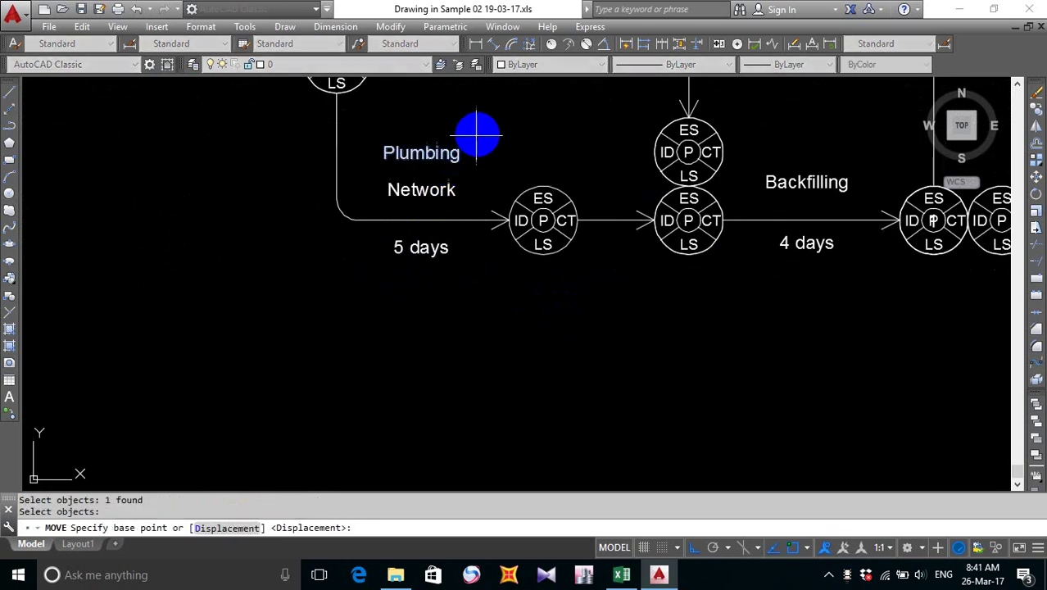
pyautogui.click(477, 134)
pyautogui.click(475, 147)
# - Try to move the two-line Plumbing Network label down towards its arrow
pyautogui.press('Return')
pyautogui.click(464, 144)
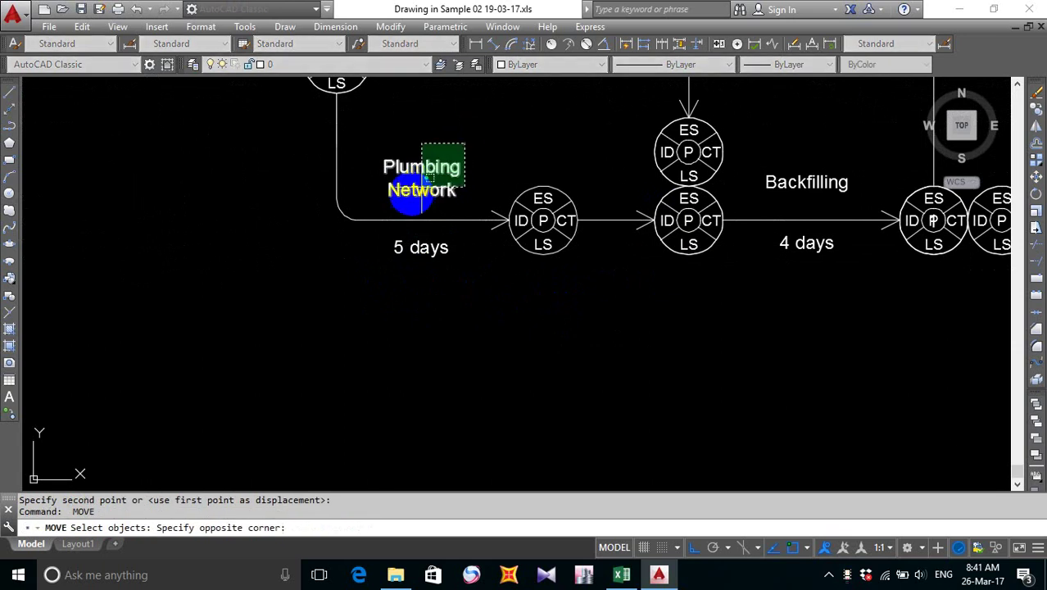
pyautogui.click(421, 195)
pyautogui.press('Return')
pyautogui.click(363, 305)
pyautogui.click(359, 314)
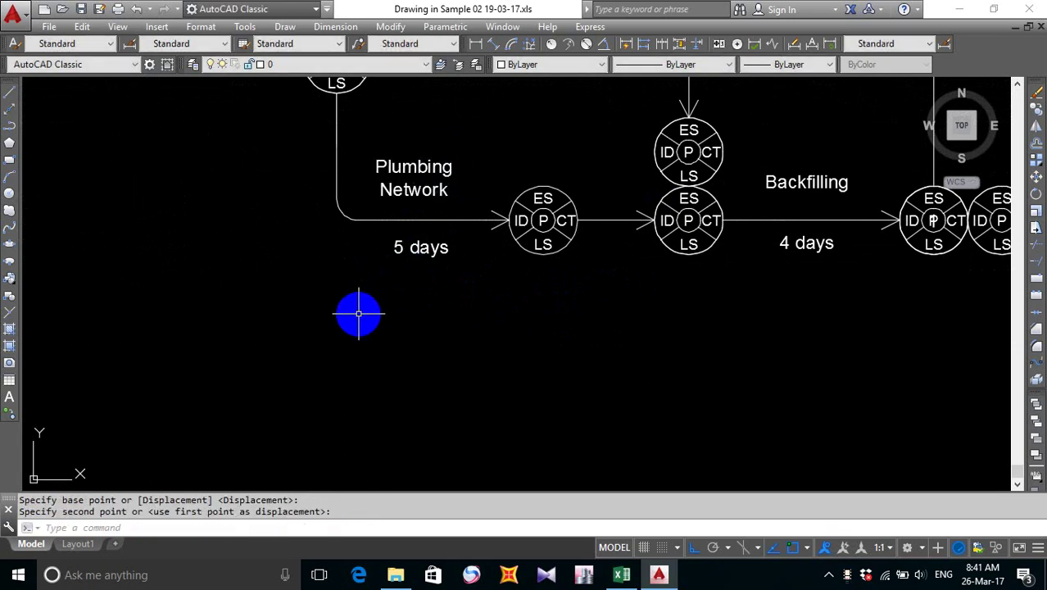
# - Shift the Plumbing Network label back right so it is centred over its 5 days text
pyautogui.rightClick(460, 157)
pyautogui.click(461, 157)
pyautogui.click(403, 199)
pyautogui.rightClick(440, 319)
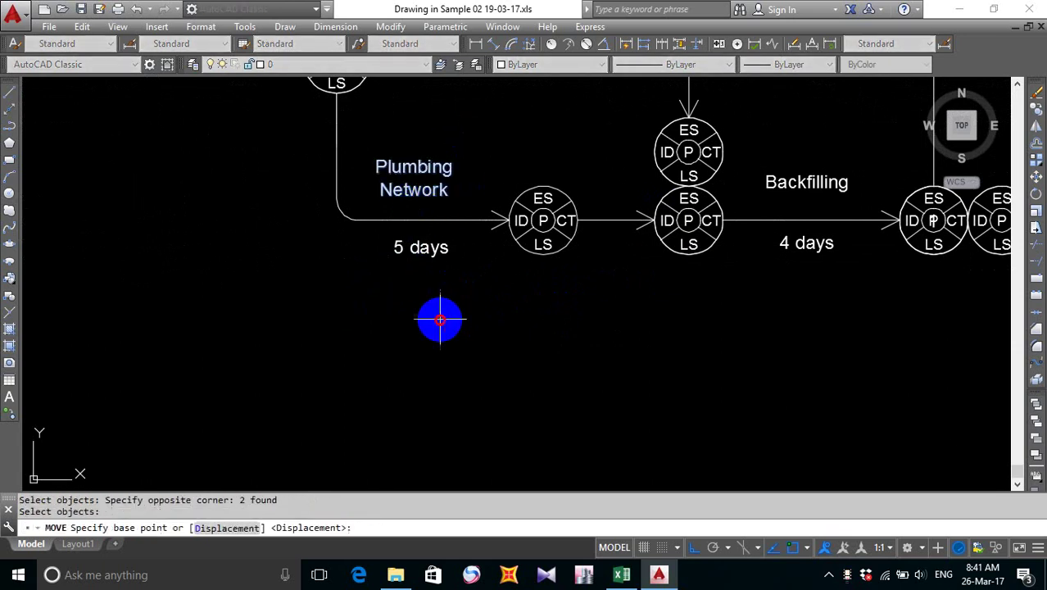
pyautogui.click(440, 320)
pyautogui.click(451, 310)
# - Lower the two-line Plumbing Network label so it sits closer above its arrow
pyautogui.rightClick(460, 154)
pyautogui.click(461, 155)
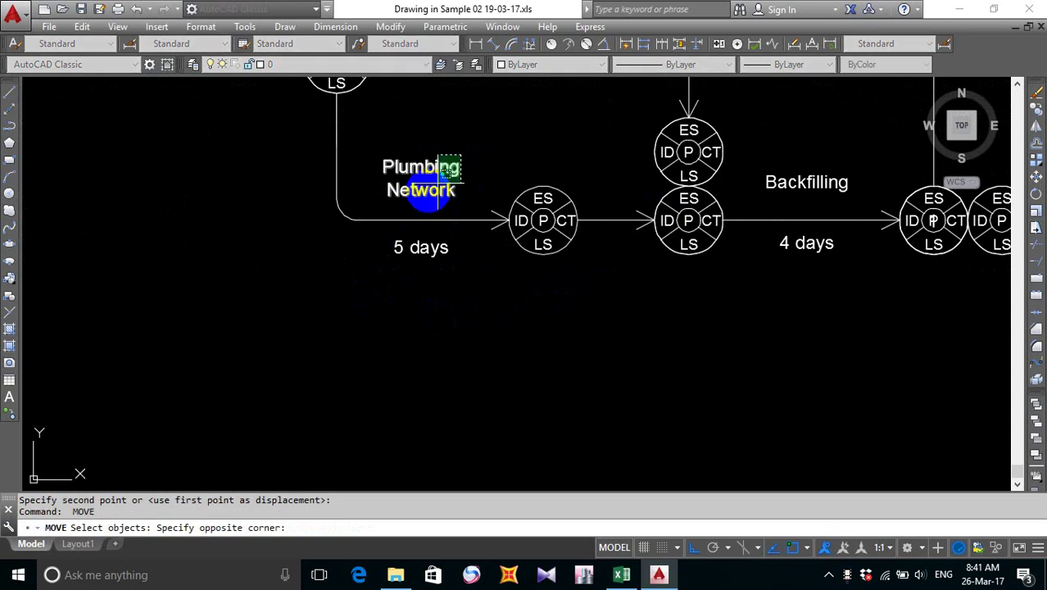
pyautogui.click(438, 182)
pyautogui.rightClick(479, 321)
pyautogui.click(479, 320)
pyautogui.click(479, 331)
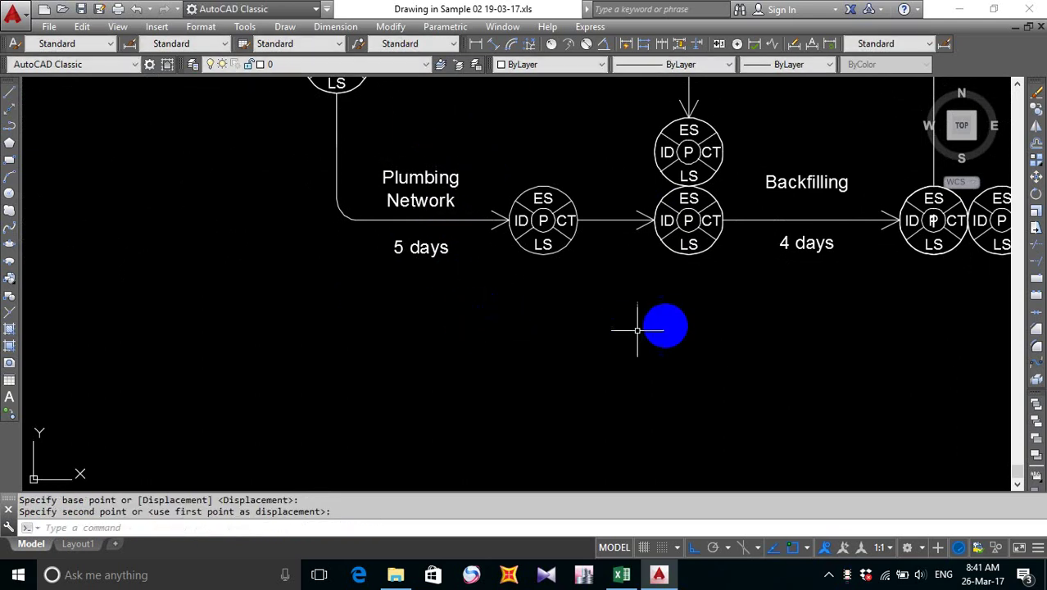
# - Move the Backfilling label slightly down, closer to its arrow, and end the Move command
pyautogui.moveTo(637, 330); pyautogui.dragTo(452, 338, button='middle')
pyautogui.rightClick(683, 167)
pyautogui.click(685, 165)
pyautogui.click(603, 219)
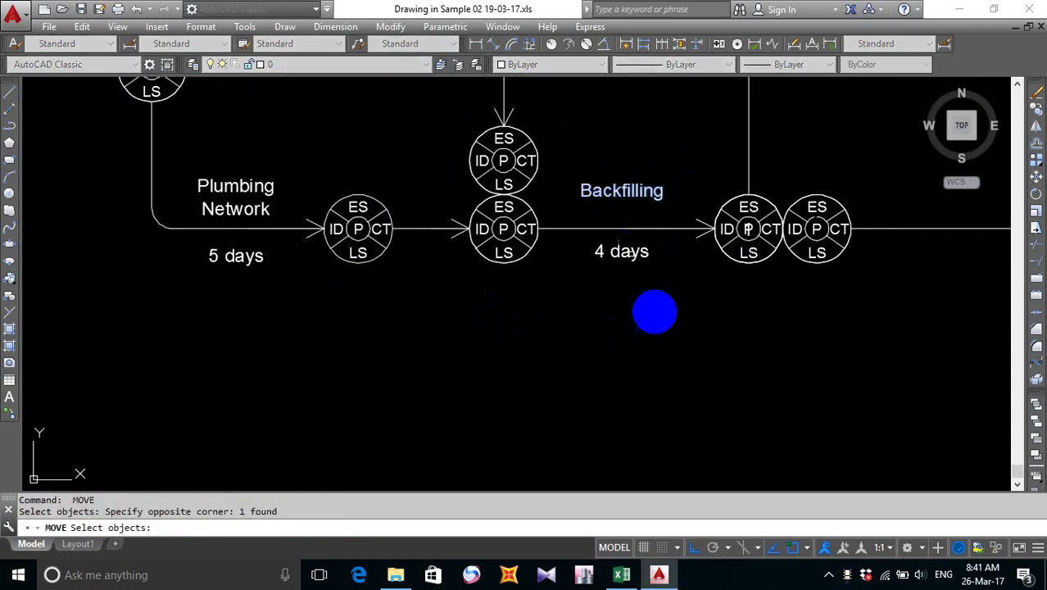
pyautogui.rightClick(655, 312)
pyautogui.click(657, 313)
pyautogui.click(660, 326)
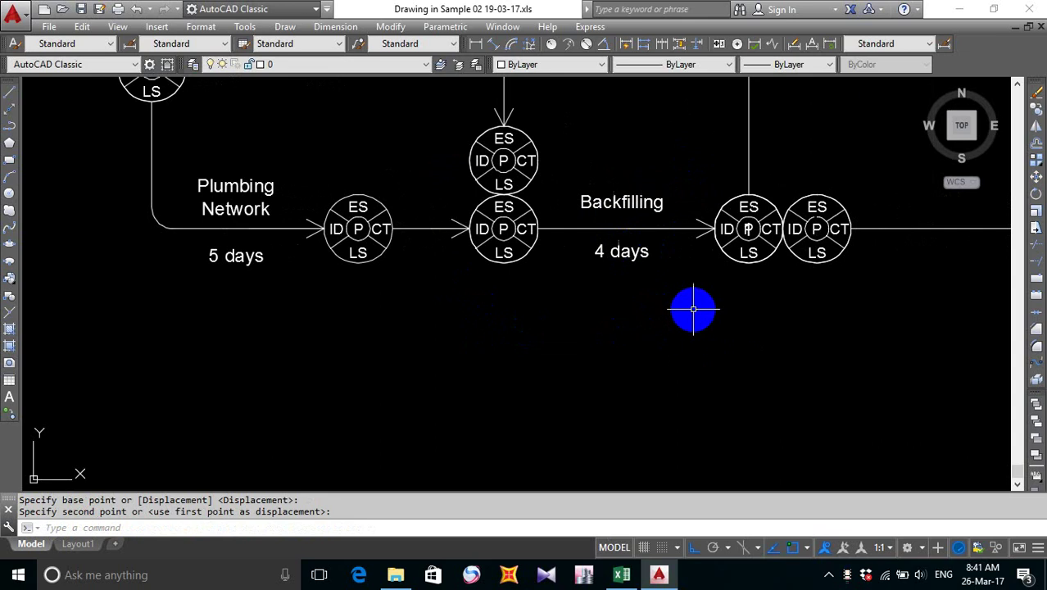
pyautogui.press('Escape')
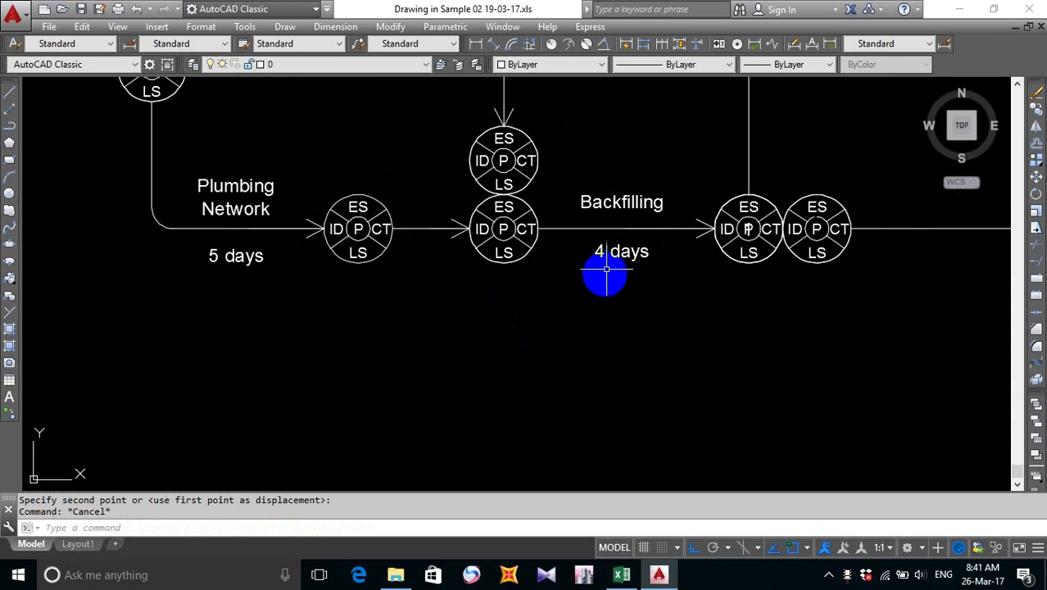
# - Save the drawing with the realigned activity labels
pyautogui.moveTo(602, 282); pyautogui.dragTo(594, 313, button='middle')
pyautogui.scroll(-4, 594, 313)
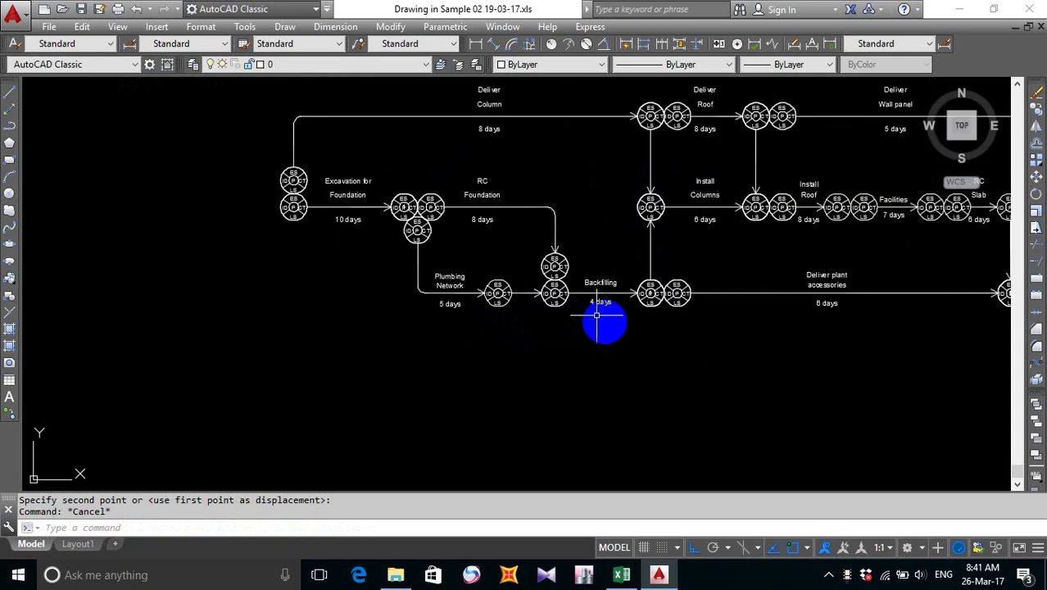
pyautogui.moveTo(752, 286); pyautogui.dragTo(585, 324, button='middle')
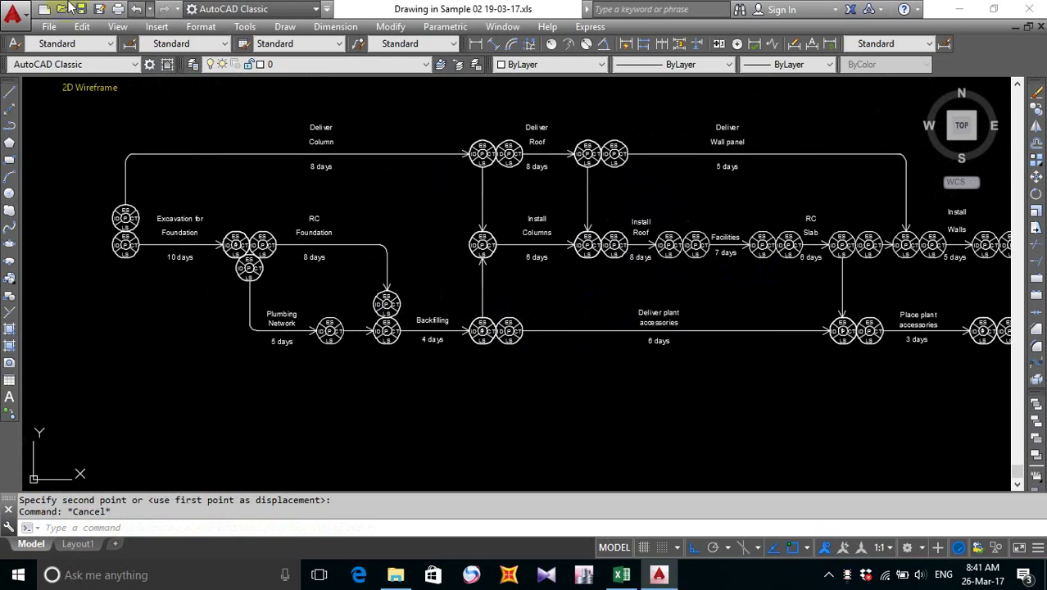
pyautogui.click(81, 10)
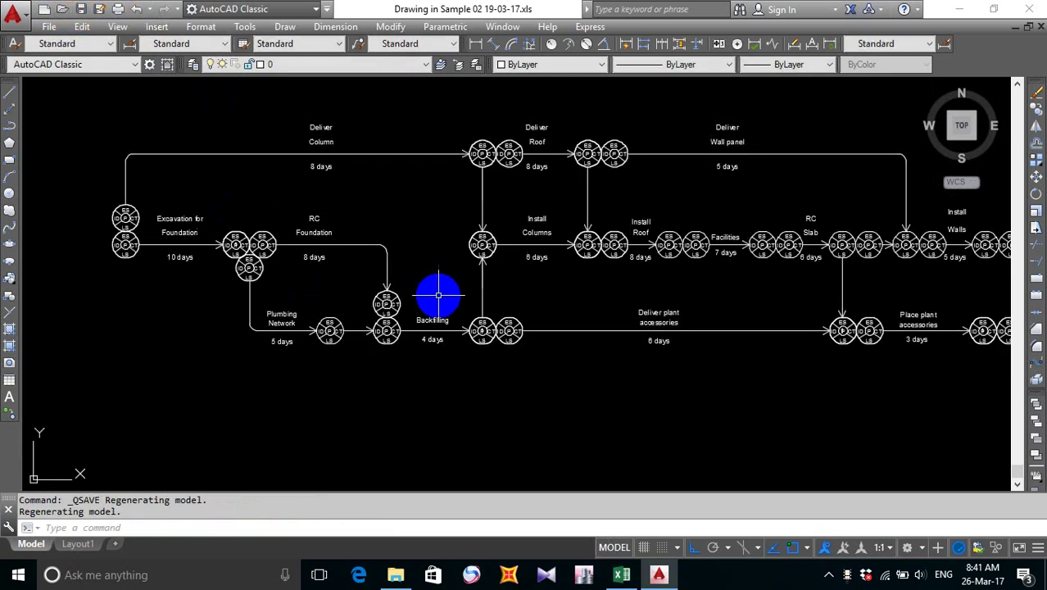
# - Examine the ID, ES, LS, P and CT sections of the circles around the Testing activity
pyautogui.moveTo(799, 316); pyautogui.dragTo(437, 327, button='middle')
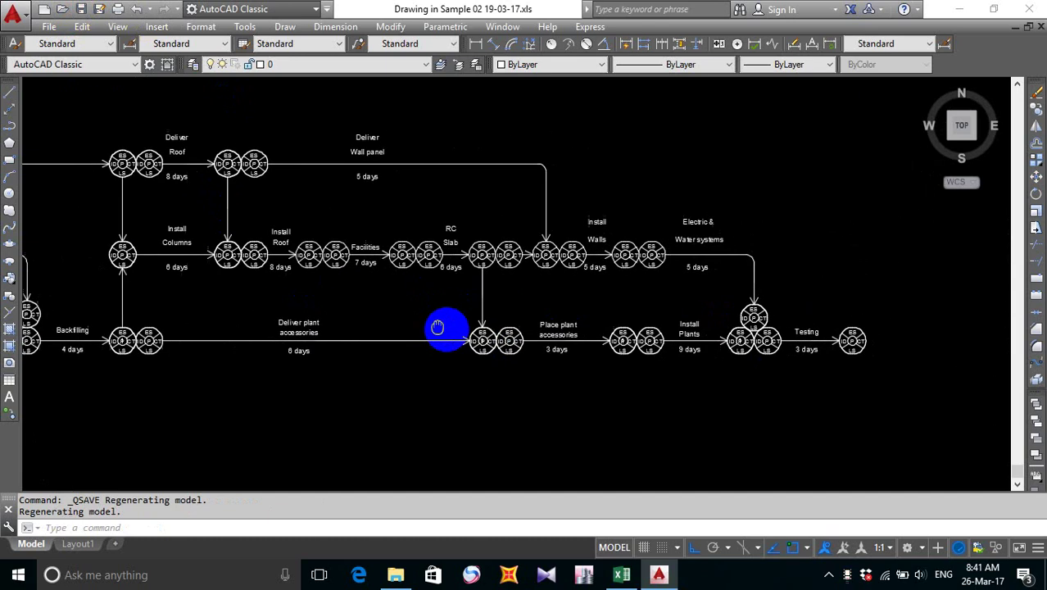
pyautogui.scroll(5, 869, 348)
pyautogui.scroll(2, 766, 391)
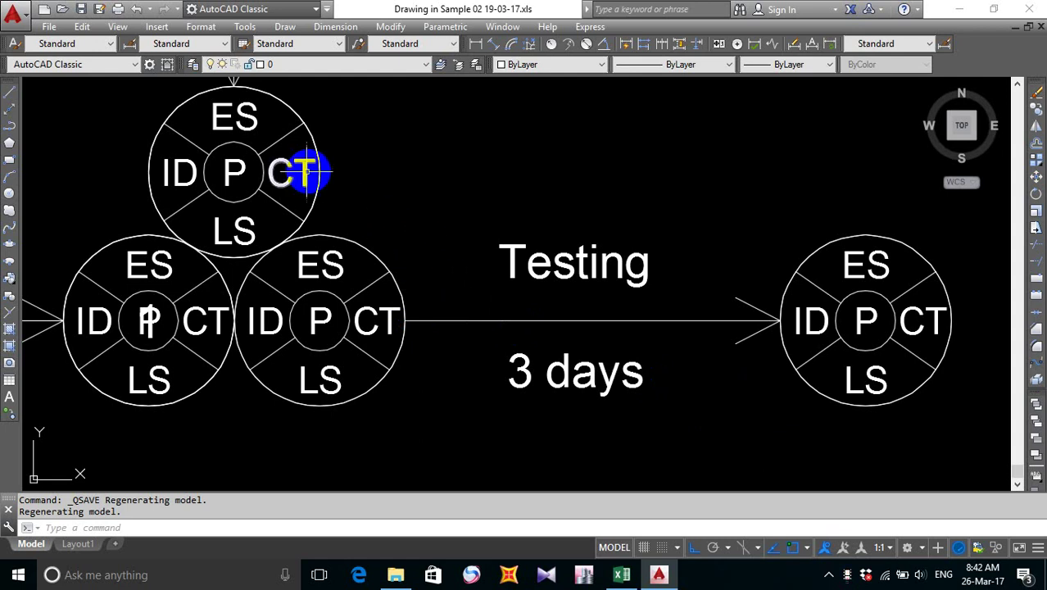
pyautogui.scroll(-2, 311, 172)
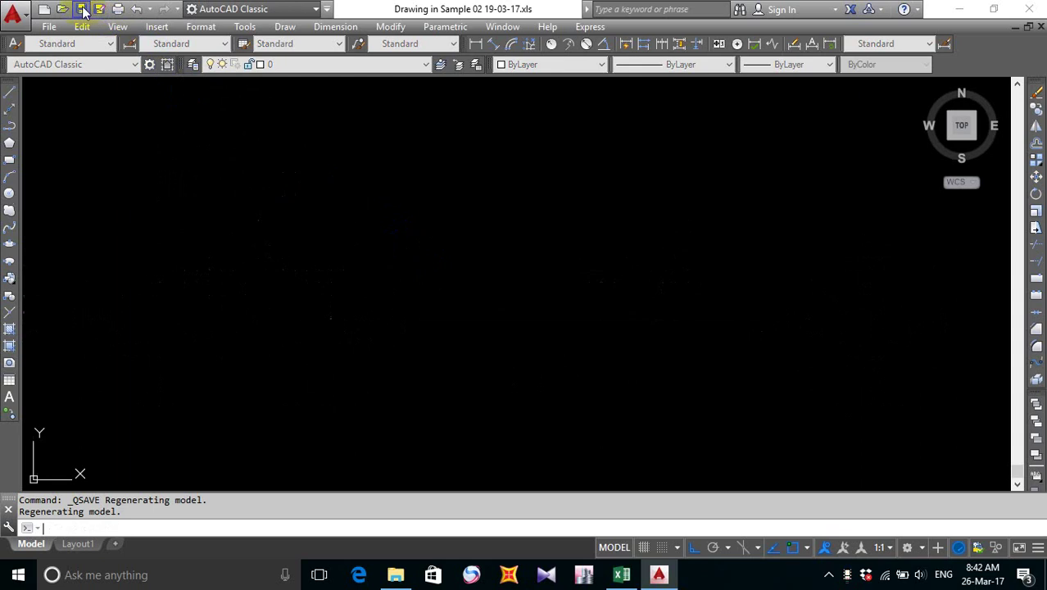
pyautogui.scroll(-2, 428, 269)
pyautogui.scroll(-3, 430, 268)
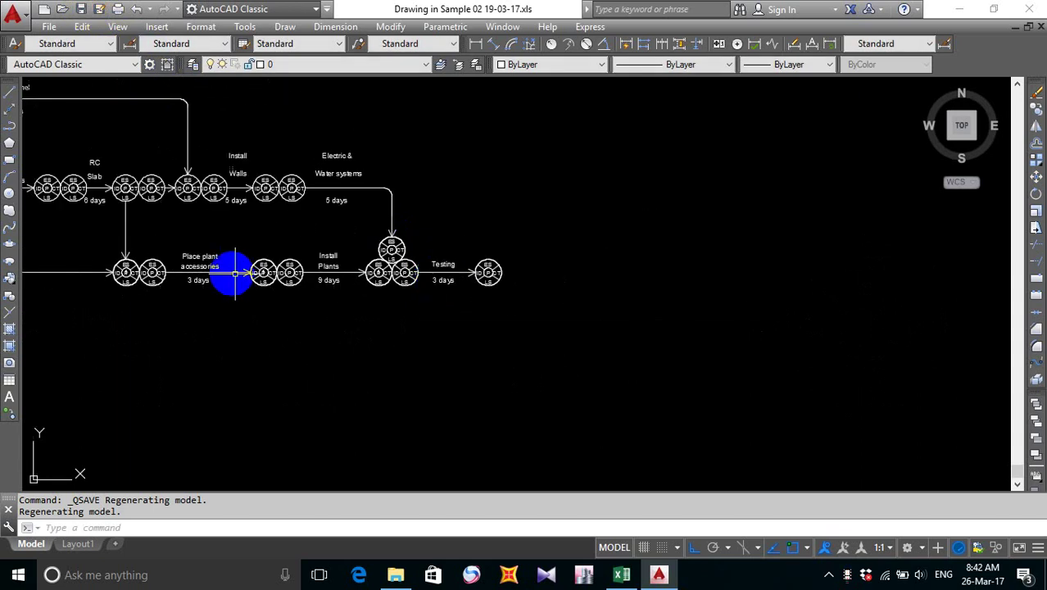
pyautogui.moveTo(234, 276)
pyautogui.mouseDown(button='middle')
pyautogui.moveTo(460, 350)
pyautogui.moveTo(533, 355)
pyautogui.moveTo(580, 319)
pyautogui.mouseUp(button='middle')
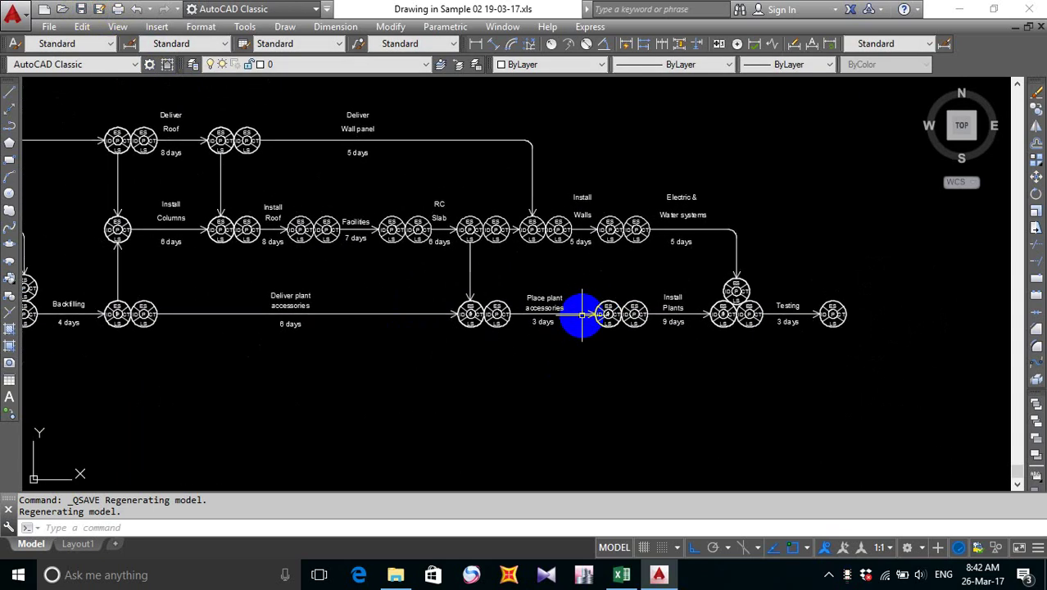
pyautogui.moveTo(388, 317)
pyautogui.mouseDown(button='middle')
pyautogui.moveTo(556, 336)
pyautogui.moveTo(589, 327)
pyautogui.mouseUp(button='middle')
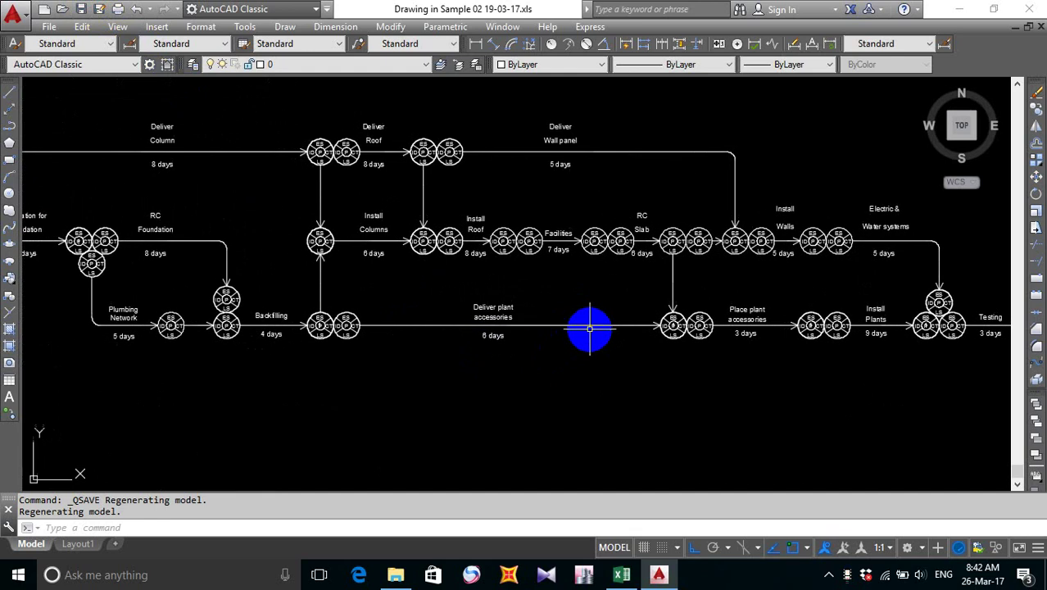
pyautogui.scroll(-2, 276, 320)
pyautogui.scroll(4, 117, 262)
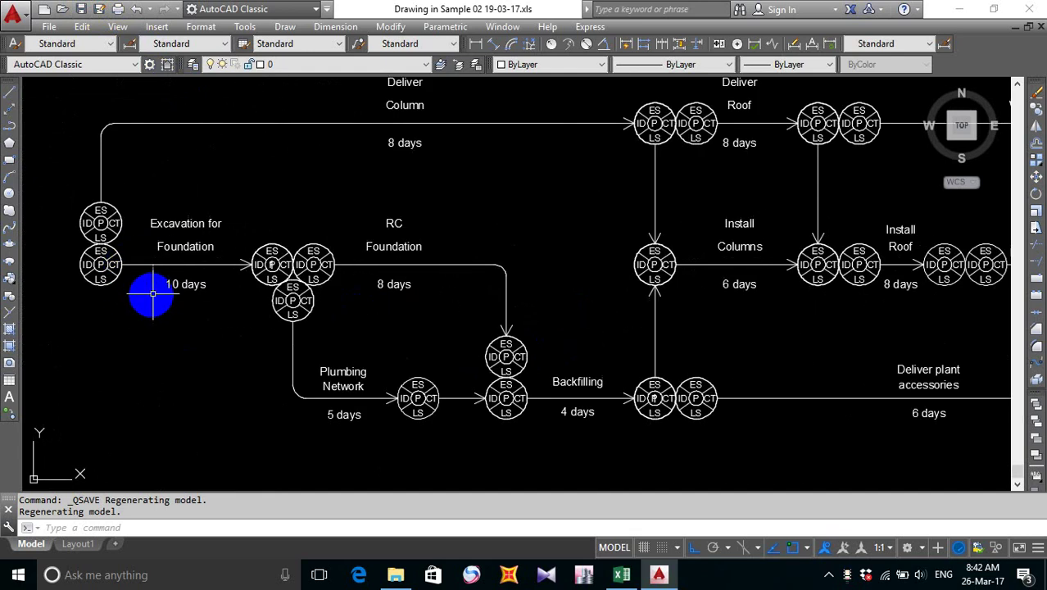
pyautogui.moveTo(150, 290); pyautogui.dragTo(297, 325, button='middle')
pyautogui.moveTo(302, 277); pyautogui.dragTo(308, 288, button='middle')
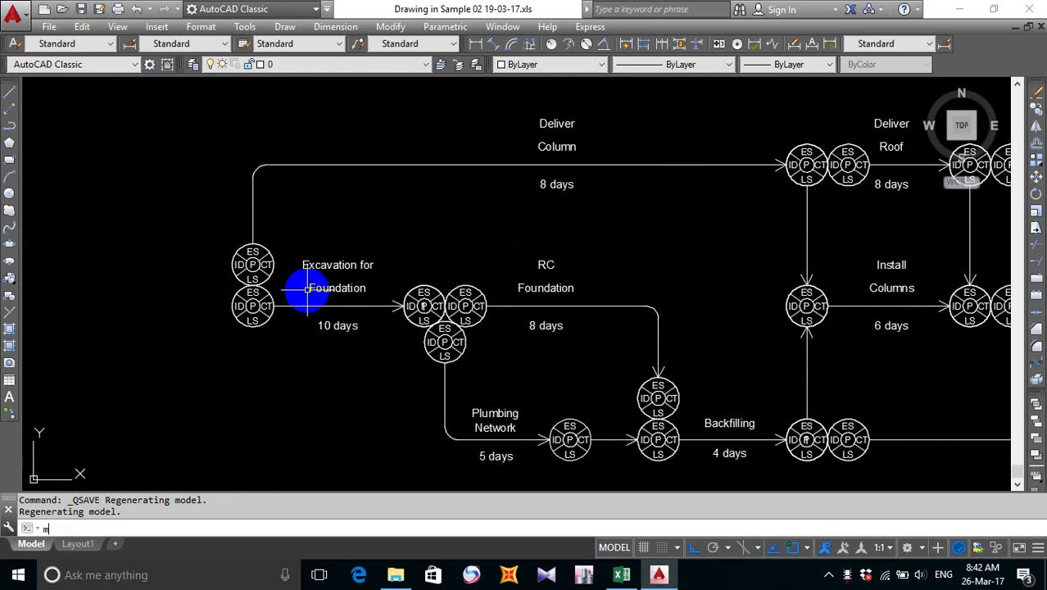
pyautogui.press('Return')
pyautogui.click(339, 287)
pyautogui.press('Escape')
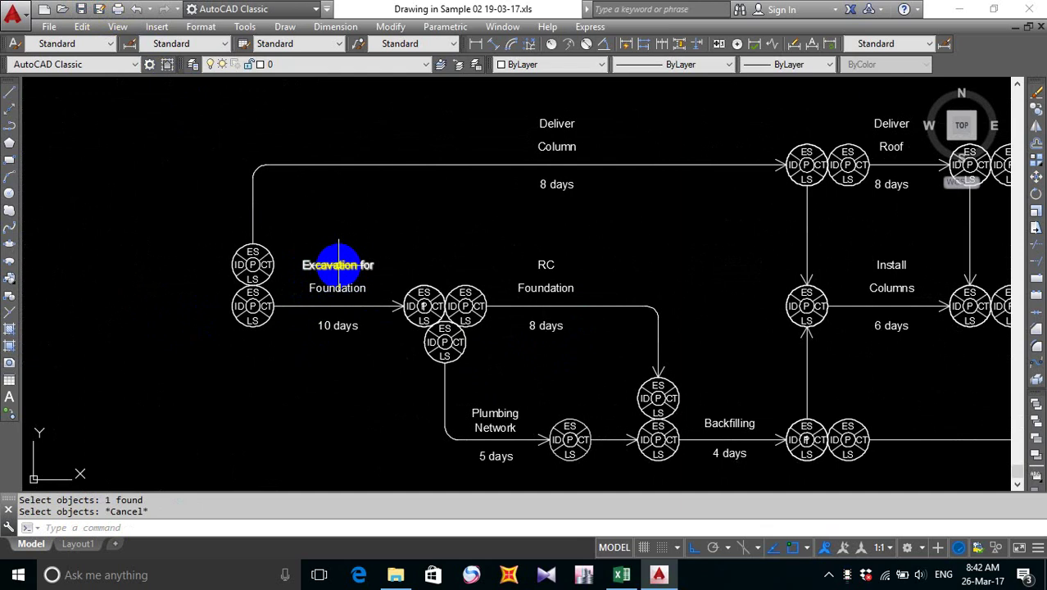
# - Move the "Excavation for" text straight down about 0.12 units so it sits just above "Foundation"
pyautogui.press('Return')
pyautogui.click(336, 264)
pyautogui.press('Return')
pyautogui.click(374, 213)
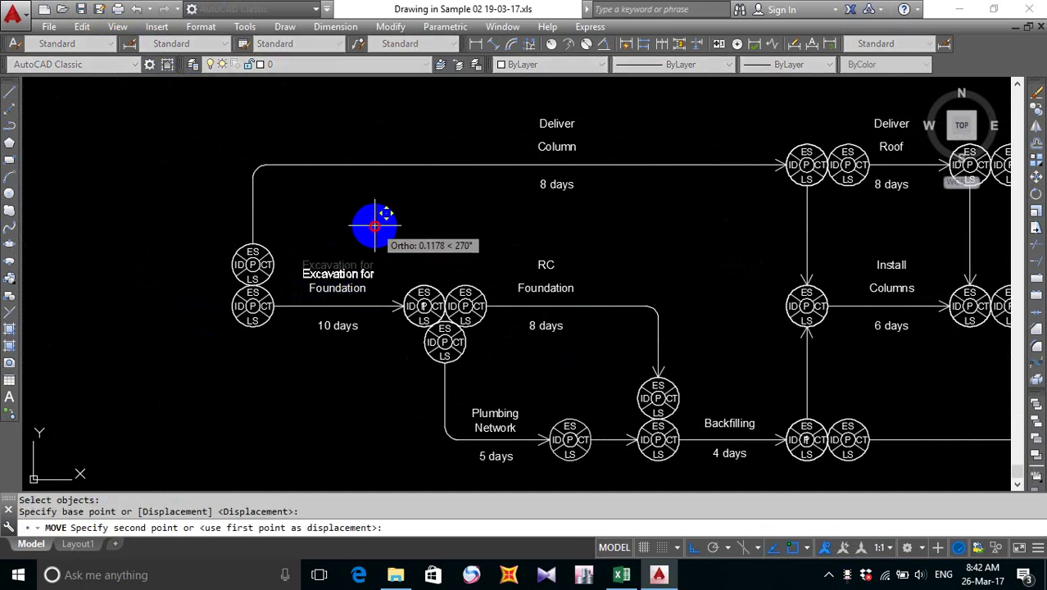
pyautogui.click(375, 226)
# - Move the "10 days" duration text slightly up, closer to the Excavation for Foundation arrow
pyautogui.scroll(4, 329, 321)
pyautogui.press('Return')
pyautogui.click(345, 332)
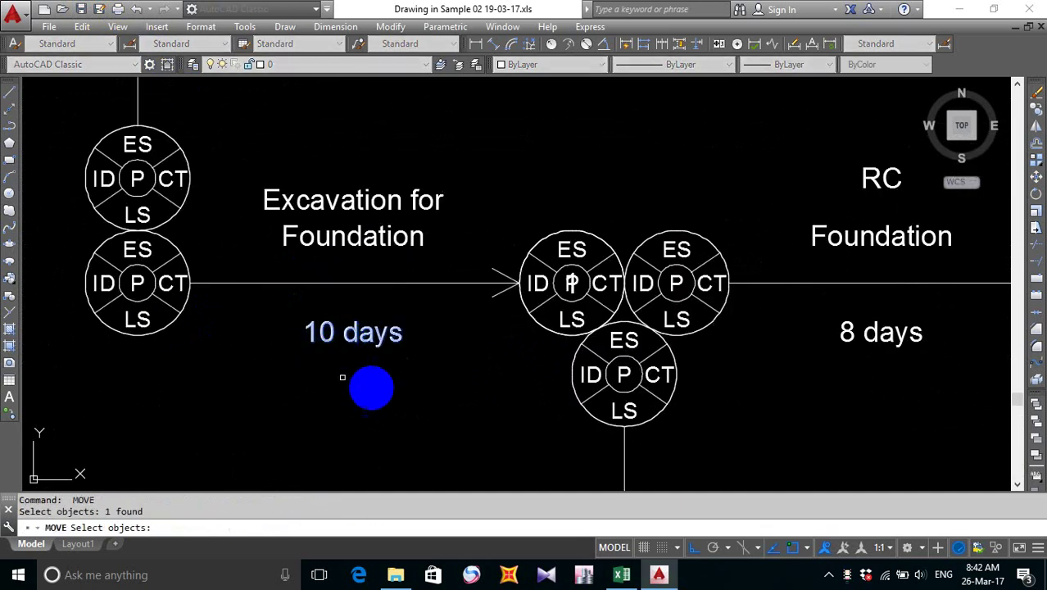
pyautogui.press('Return')
pyautogui.click(374, 386)
pyautogui.click(375, 375)
# - Move both lines of the "Excavation for Foundation" label down together, closer to their arrow
pyautogui.press('Return')
pyautogui.click(419, 164)
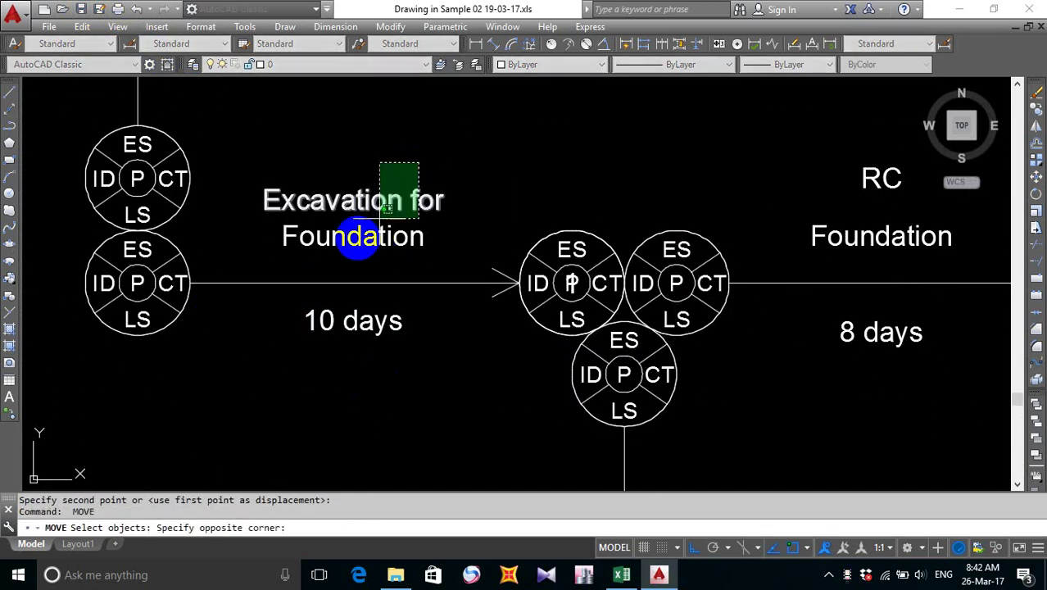
pyautogui.click(380, 216)
pyautogui.press('Return')
pyautogui.click(381, 145)
pyautogui.click(381, 160)
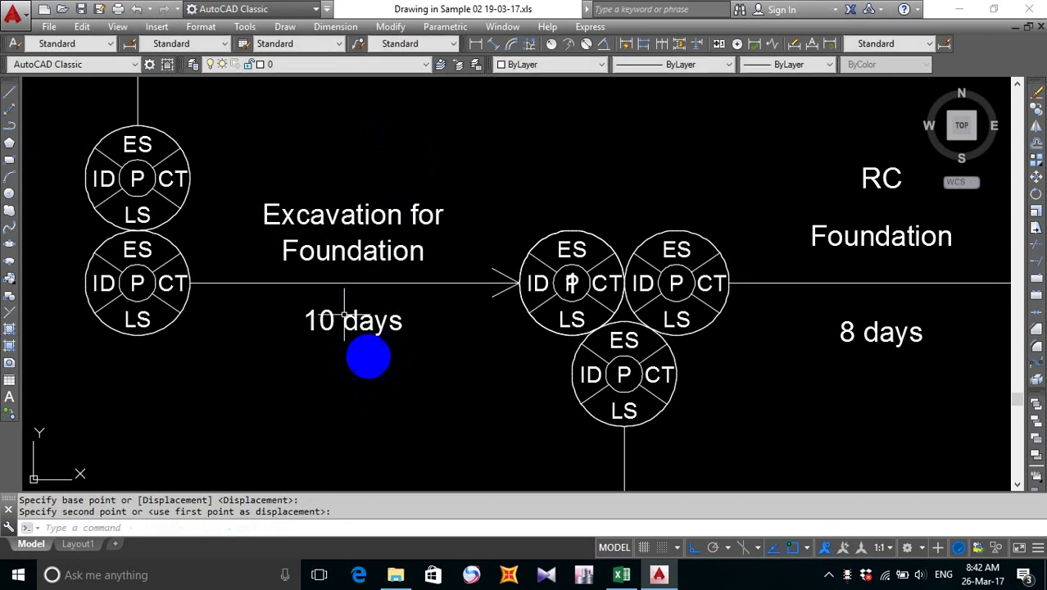
# - Move the "RC" text straight down so it sits just above its "Foundation" line
pyautogui.hscroll(6, 311, 352)
pyautogui.press('Return')
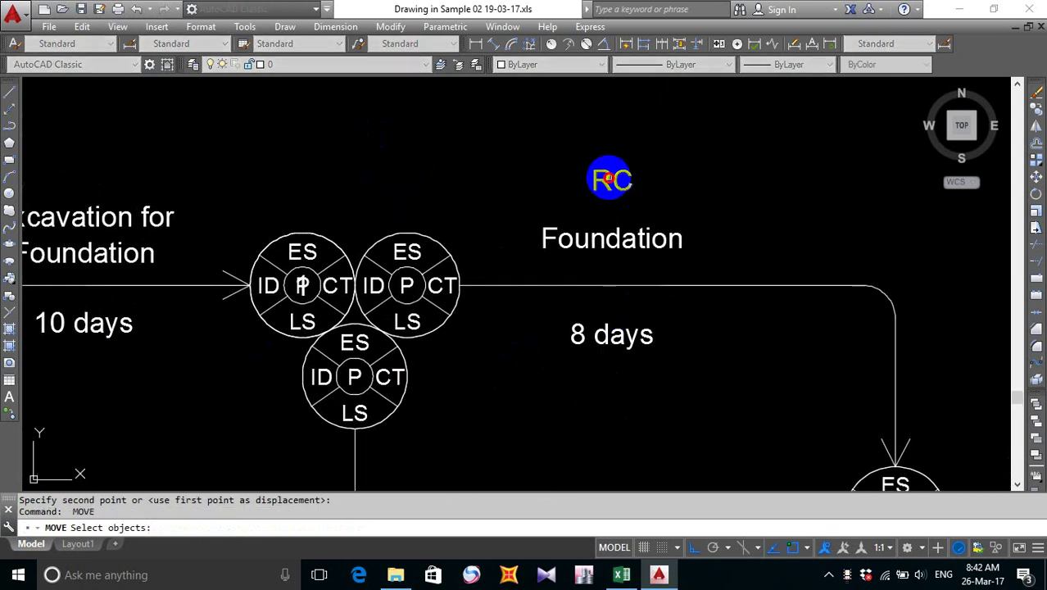
pyautogui.click(608, 177)
pyautogui.press('Return')
pyautogui.click(619, 121)
pyautogui.click(621, 145)
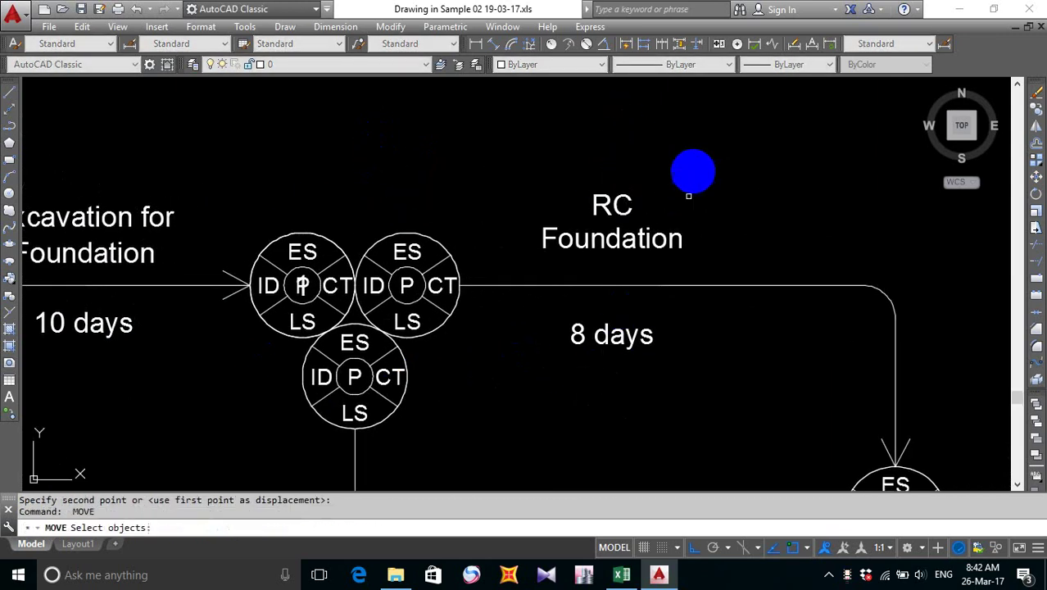
# - Move both lines of the "RC Foundation" label down together, closer to their arrow
pyautogui.click(692, 168)
pyautogui.click(589, 240)
pyautogui.press('Return')
pyautogui.click(559, 133)
pyautogui.click(560, 150)
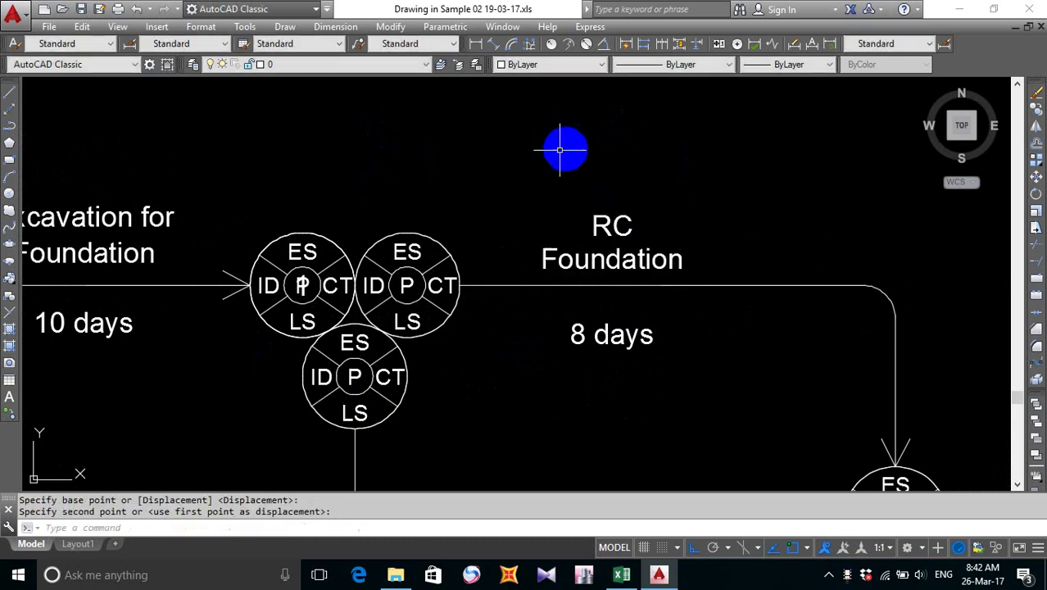
# - Move the "8 days" duration text under RC Foundation straight up, closer to the arrow
pyautogui.press('Return')
pyautogui.click(644, 341)
pyautogui.press('Return')
pyautogui.click(656, 366)
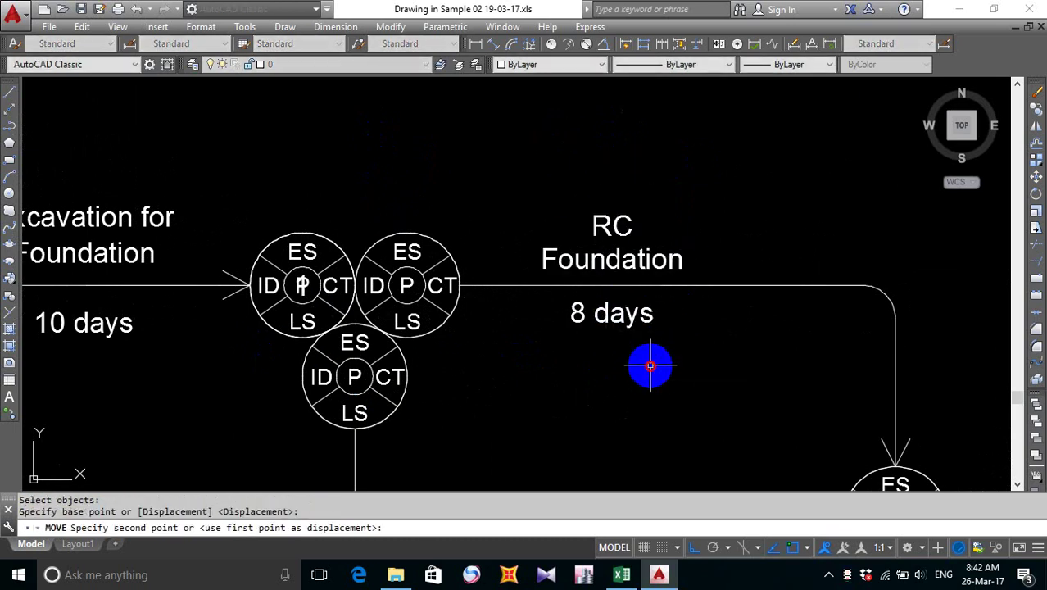
pyautogui.click(651, 367)
# - Move the "Deliver" text of the Deliver Column activity down about 0.09 units, closer to "Column"
pyautogui.moveTo(712, 345); pyautogui.dragTo(643, 286, button='middle')
pyautogui.scroll(-5, 639, 286)
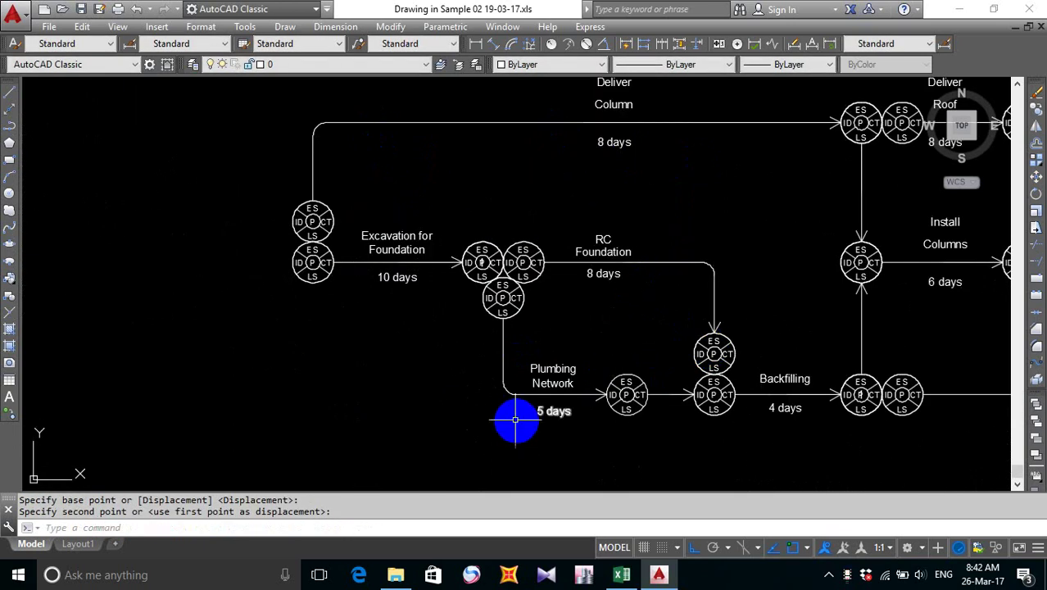
pyautogui.scroll(2, 565, 418)
pyautogui.scroll(-2, 601, 306)
pyautogui.scroll(-1, 599, 279)
pyautogui.scroll(1, 598, 236)
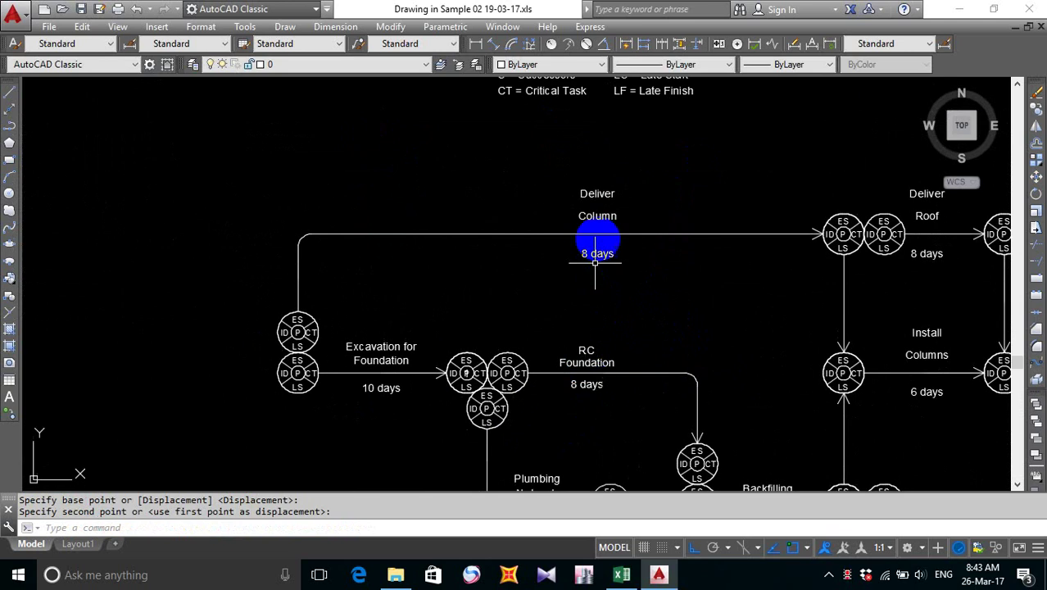
pyautogui.scroll(4, 599, 194)
pyautogui.press('Return')
pyautogui.click(611, 181)
pyautogui.press('Return')
pyautogui.click(644, 133)
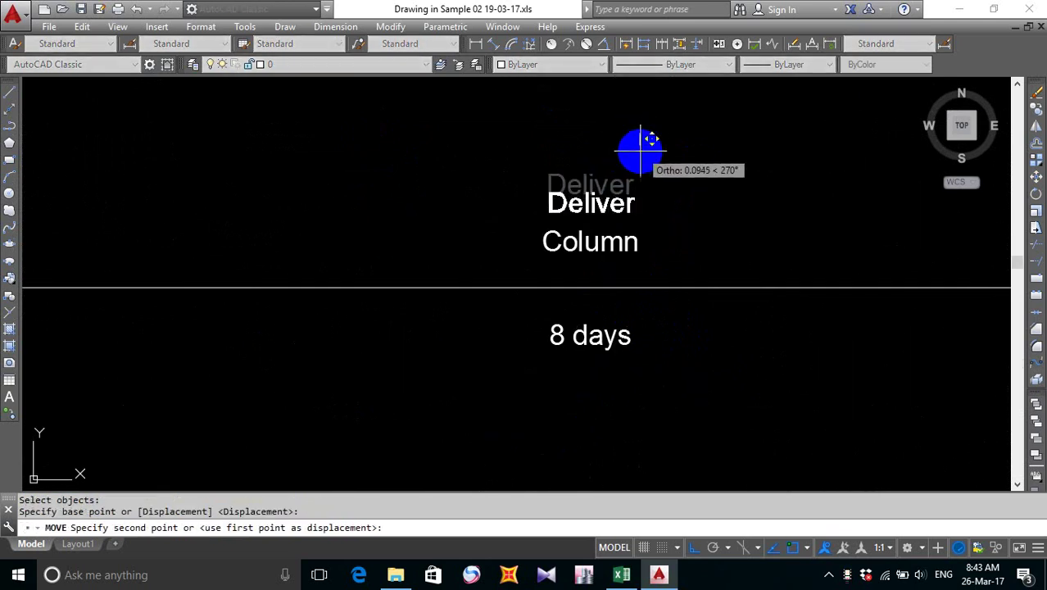
pyautogui.click(640, 149)
# - Move both lines of the "Deliver Column" label down together about 0.11 units, closer to the arrow line
pyautogui.press('Return')
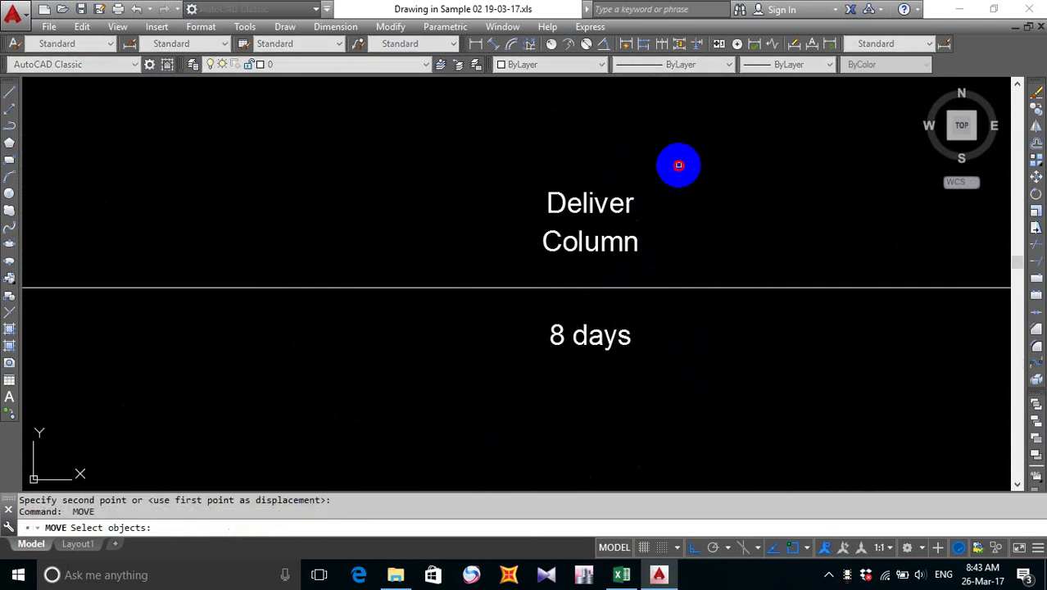
pyautogui.click(680, 164)
pyautogui.click(598, 244)
pyautogui.press('Return')
pyautogui.click(702, 157)
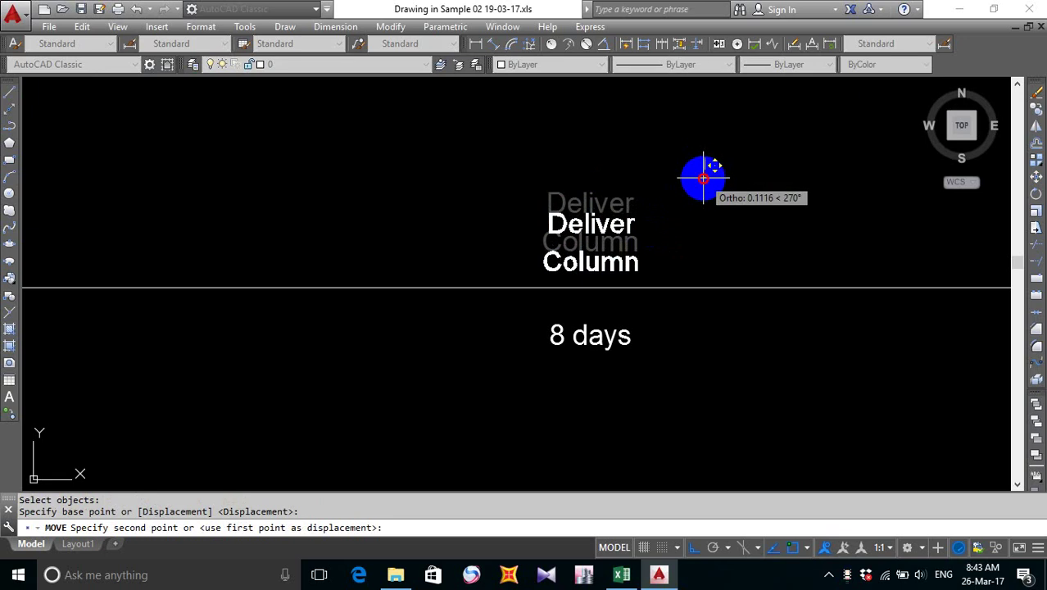
pyautogui.click(703, 178)
# - Move both lines of the "Deliver Column" label back up slightly to leave a small gap above the arrow line
pyautogui.press('Return')
pyautogui.click(677, 187)
pyautogui.click(581, 258)
pyautogui.press('Return')
pyautogui.click(640, 156)
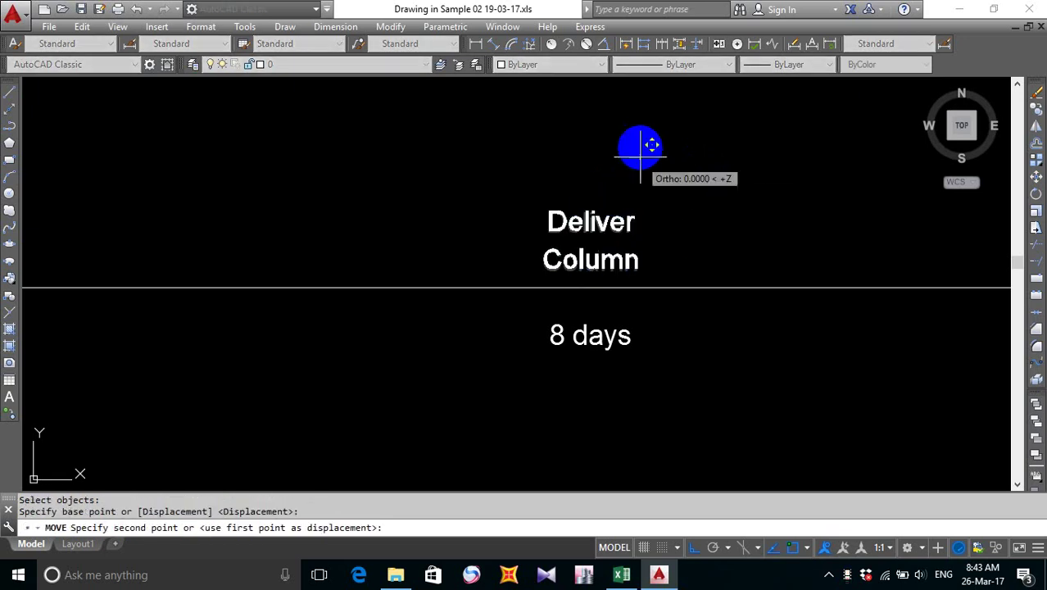
pyautogui.click(640, 141)
# - Move the "8 days" duration text under Deliver Column straight up, closer to the arrow line
pyautogui.press('Return')
pyautogui.click(619, 340)
pyautogui.press('Return')
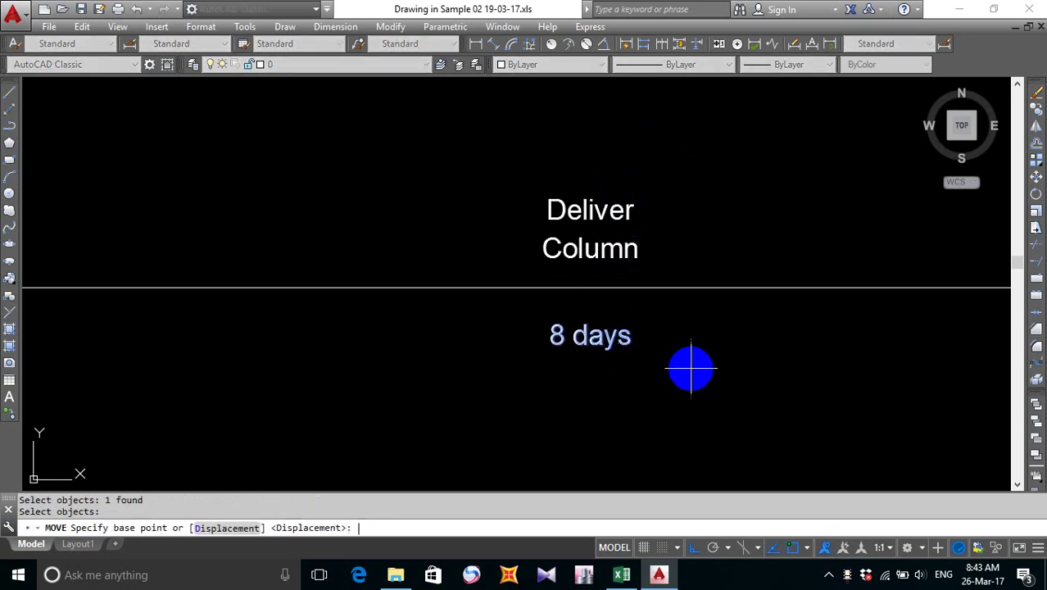
pyautogui.click(691, 368)
pyautogui.click(686, 352)
# - Examine the activities, nodes and connecting arrows around Deliver Column, Deliver Roof and Install Columns
pyautogui.scroll(-7, 671, 328)
pyautogui.moveTo(661, 299); pyautogui.dragTo(561, 187, button='middle')
pyautogui.scroll(3, 615, 176)
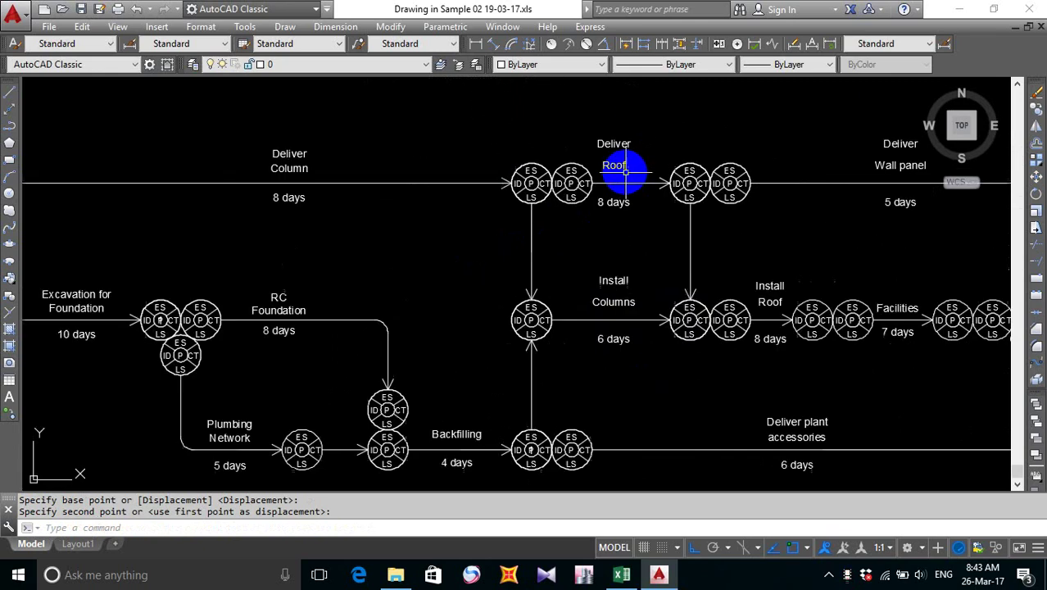
pyautogui.scroll(2, 625, 168)
pyautogui.moveTo(636, 150); pyautogui.dragTo(629, 196, button='middle')
pyautogui.scroll(-2, 550, 167)
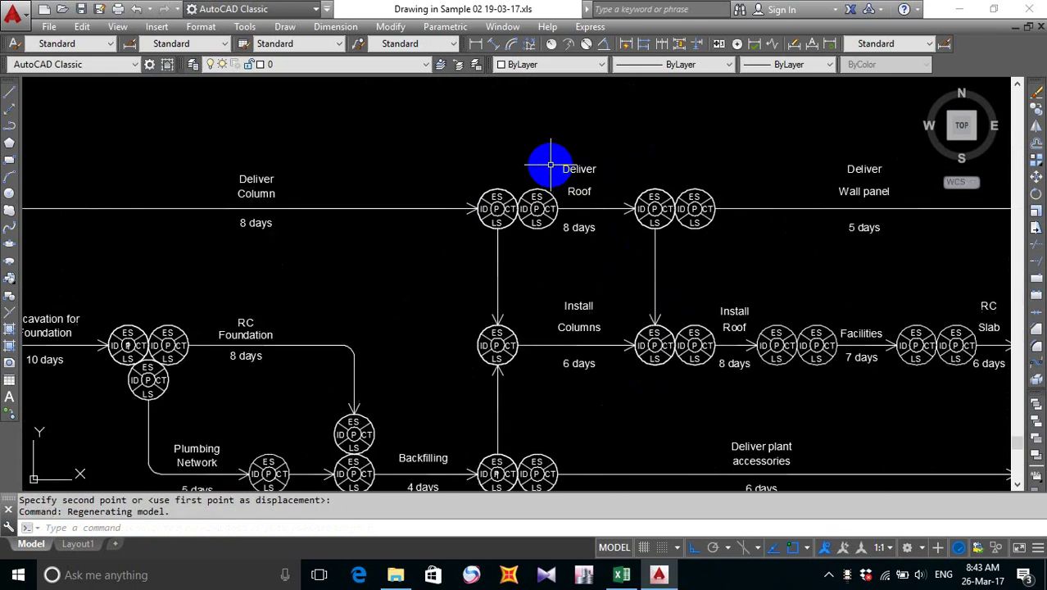
pyautogui.scroll(-2, 547, 172)
pyautogui.scroll(3, 533, 161)
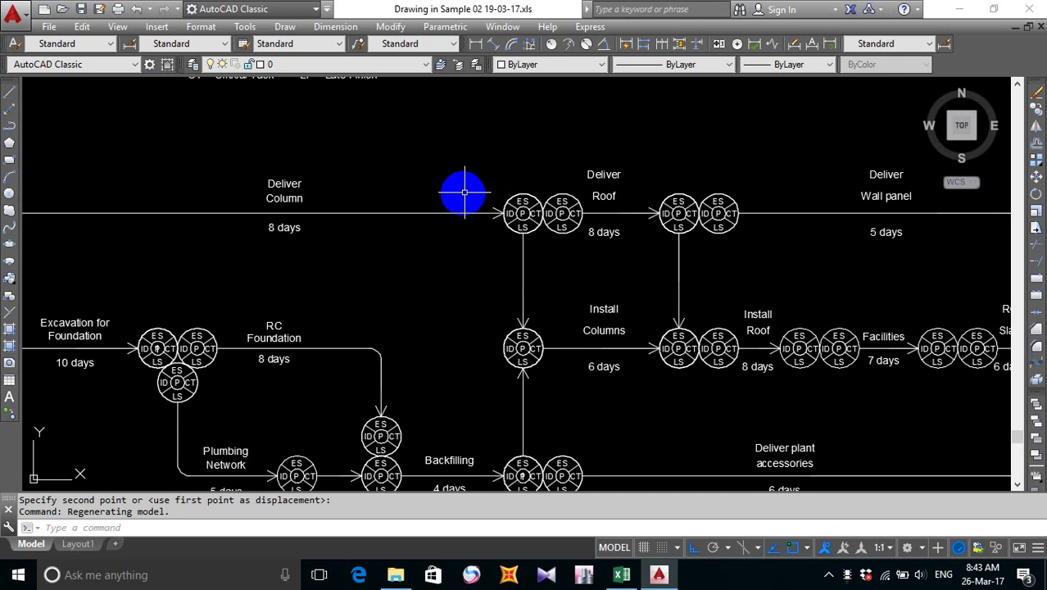
pyautogui.scroll(-2, 525, 234)
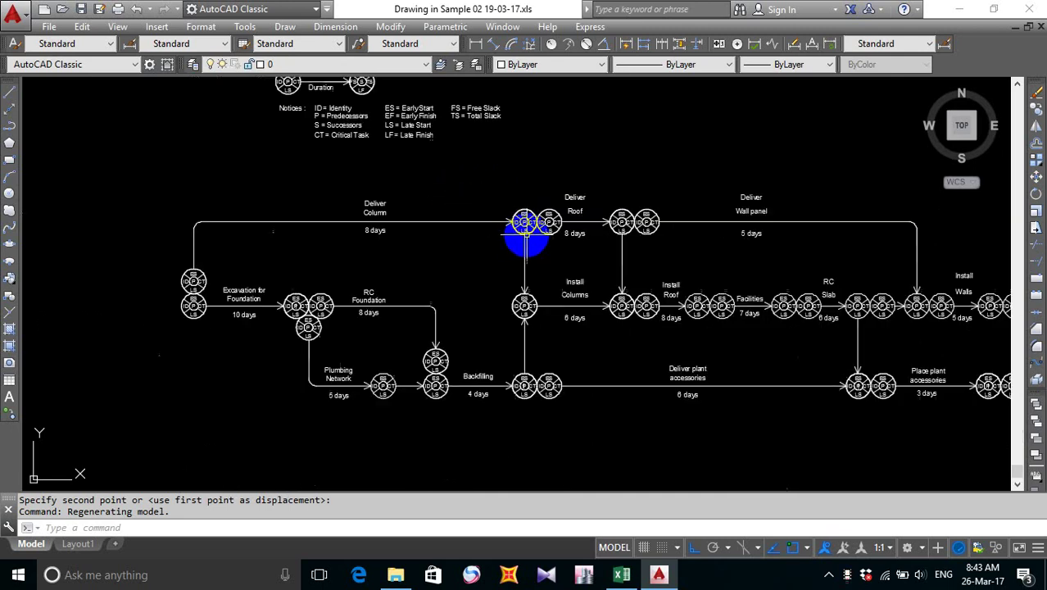
pyautogui.scroll(2, 515, 230)
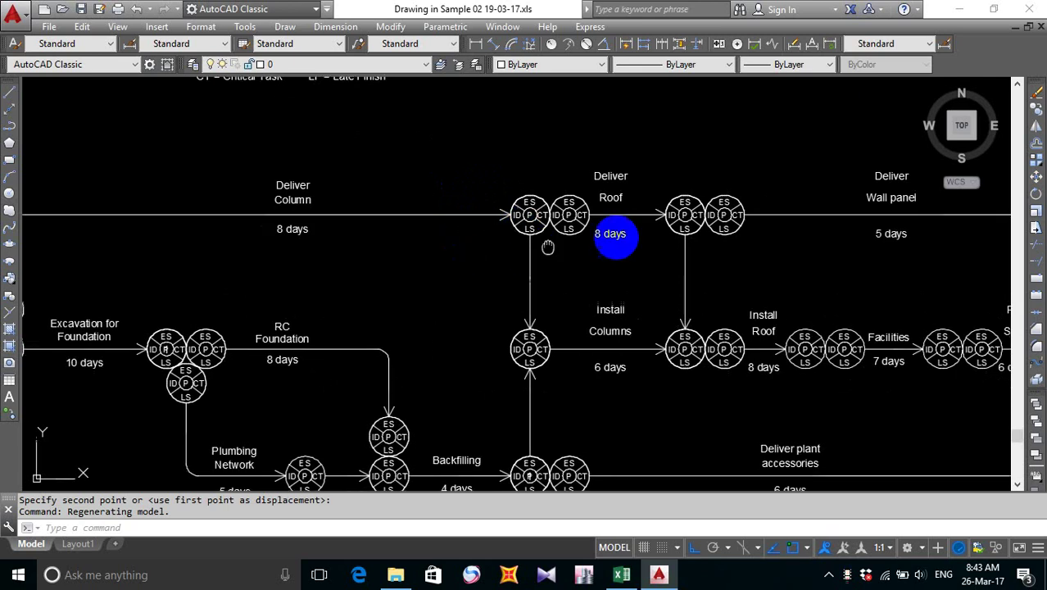
pyautogui.moveTo(612, 234); pyautogui.dragTo(701, 220, button='middle')
pyautogui.scroll(2, 701, 219)
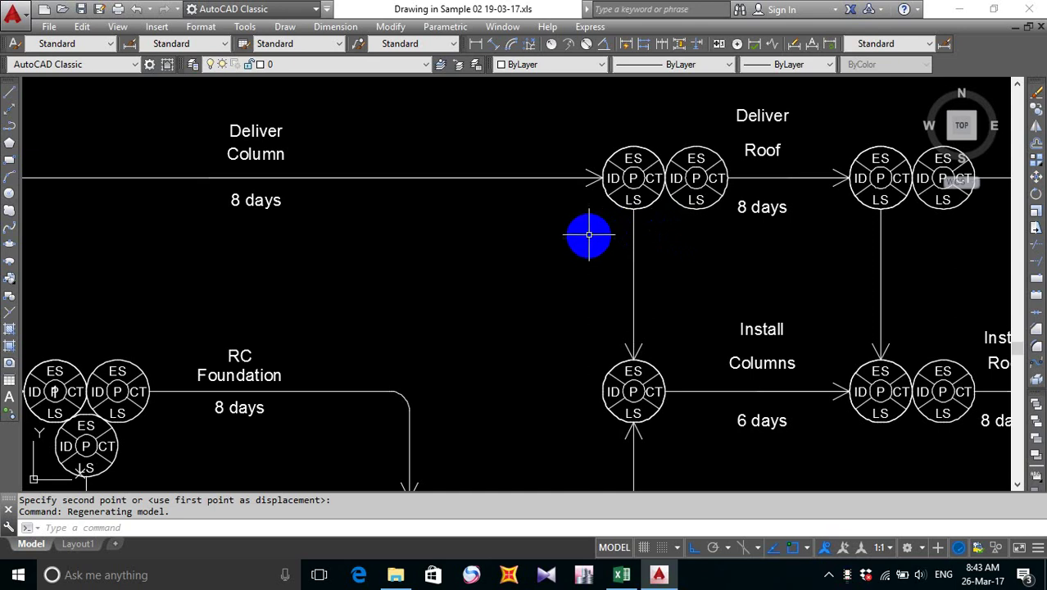
pyautogui.scroll(2, 579, 238)
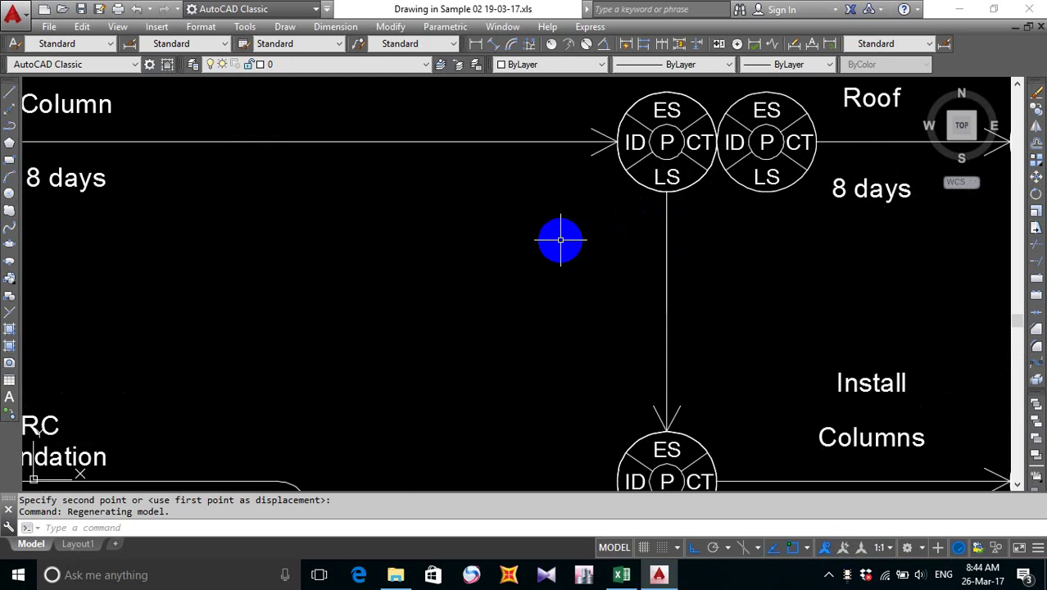
pyautogui.scroll(-4, 485, 238)
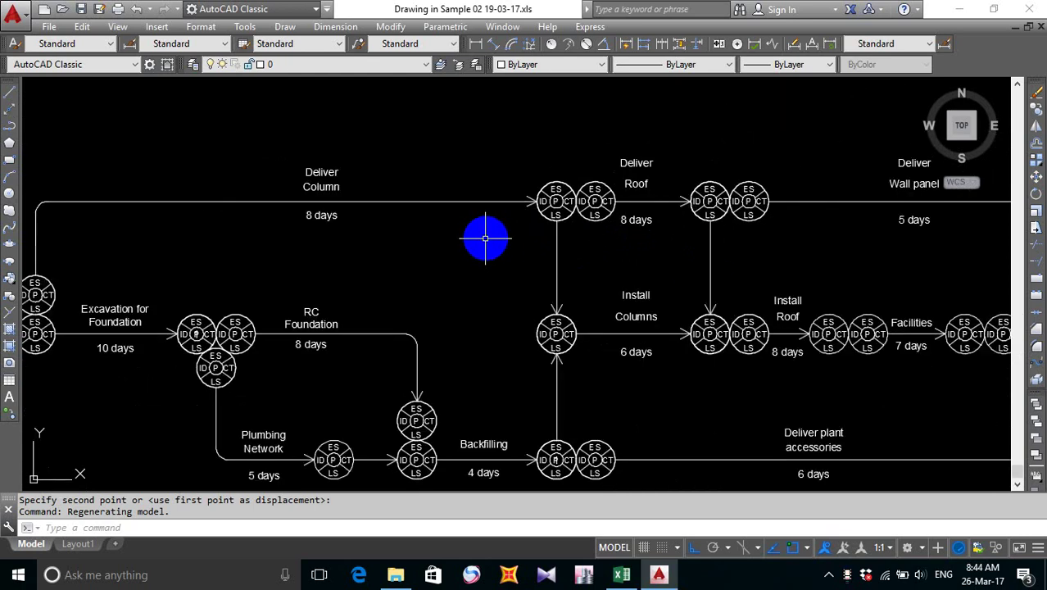
pyautogui.scroll(-3, 485, 239)
pyautogui.moveTo(524, 246); pyautogui.dragTo(591, 205, button='middle')
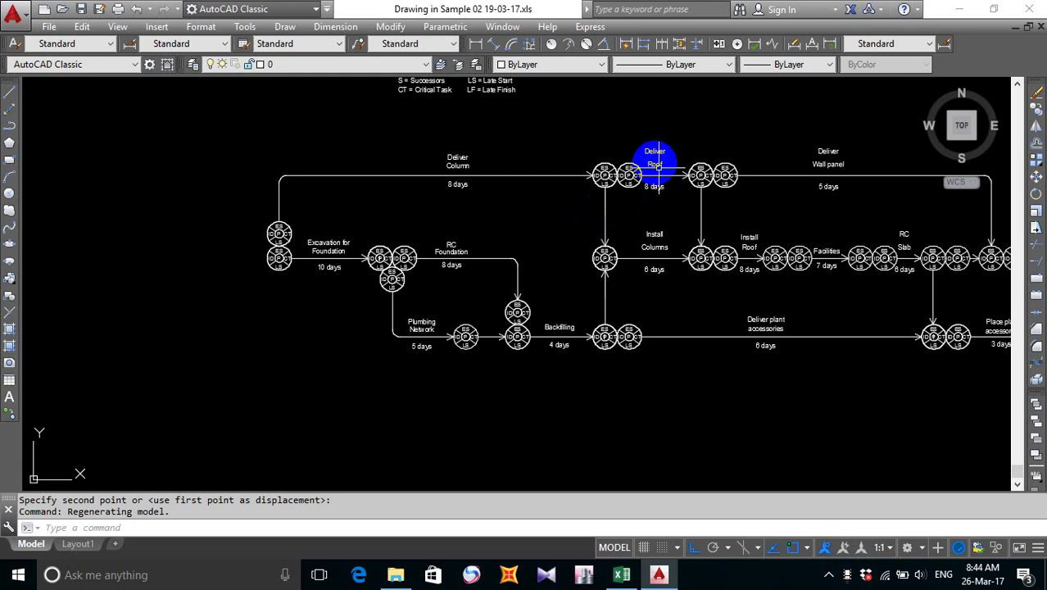
pyautogui.scroll(4, 650, 159)
pyautogui.moveTo(685, 215)
pyautogui.mouseDown(button='middle')
pyautogui.moveTo(684, 225)
pyautogui.moveTo(571, 227)
pyautogui.mouseUp(button='middle')
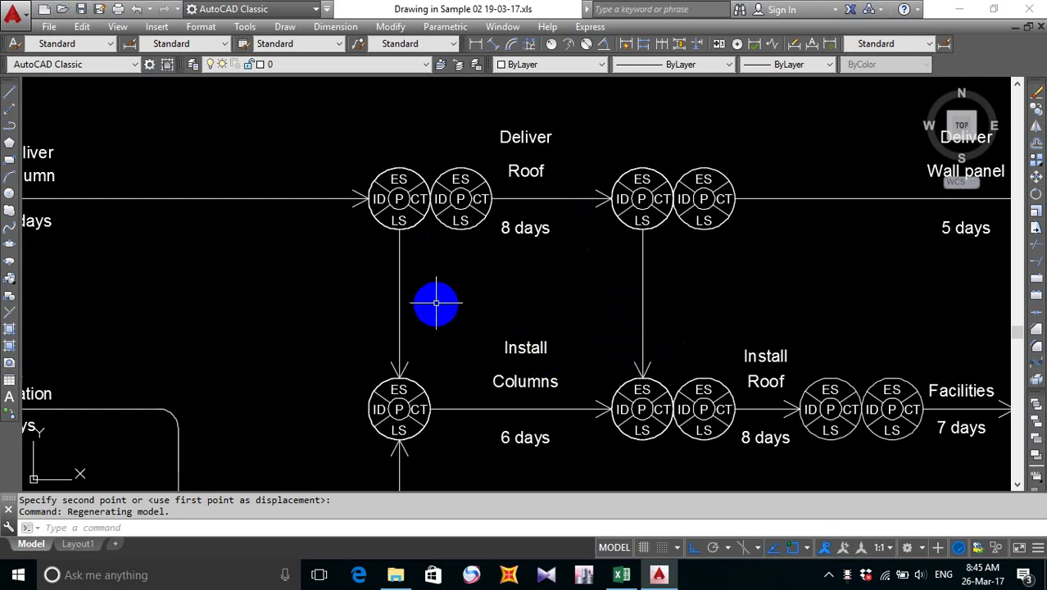
# - Examine the nodes between Backfilling and Deliver plant accessories, and the Install Columns and Install Roof activities
pyautogui.scroll(-2, 435, 303)
pyautogui.moveTo(436, 386); pyautogui.dragTo(444, 343, button='middle')
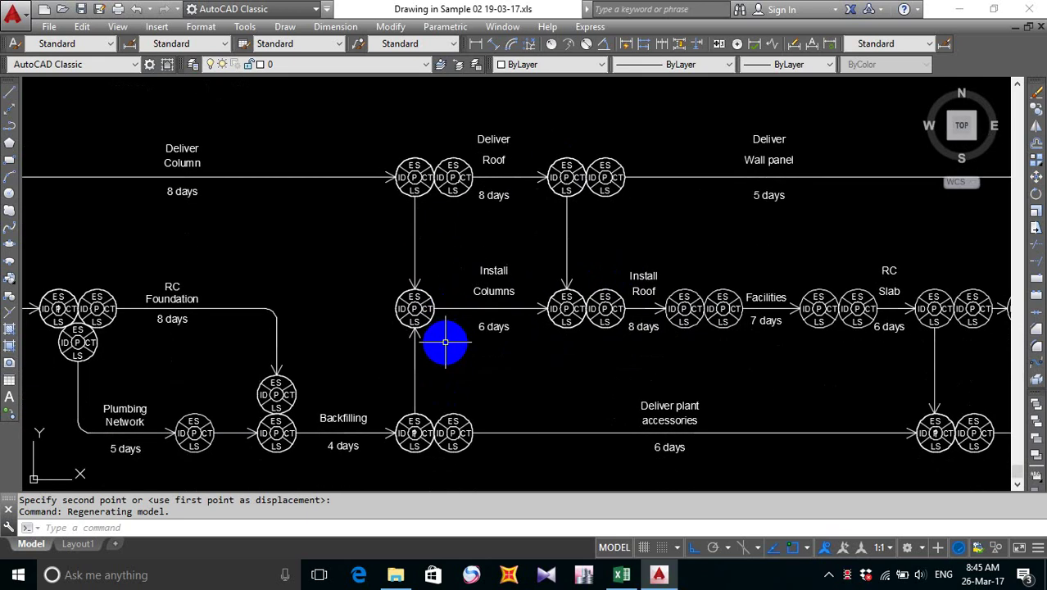
pyautogui.scroll(6, 444, 447)
pyautogui.moveTo(468, 435); pyautogui.dragTo(457, 358, button='middle')
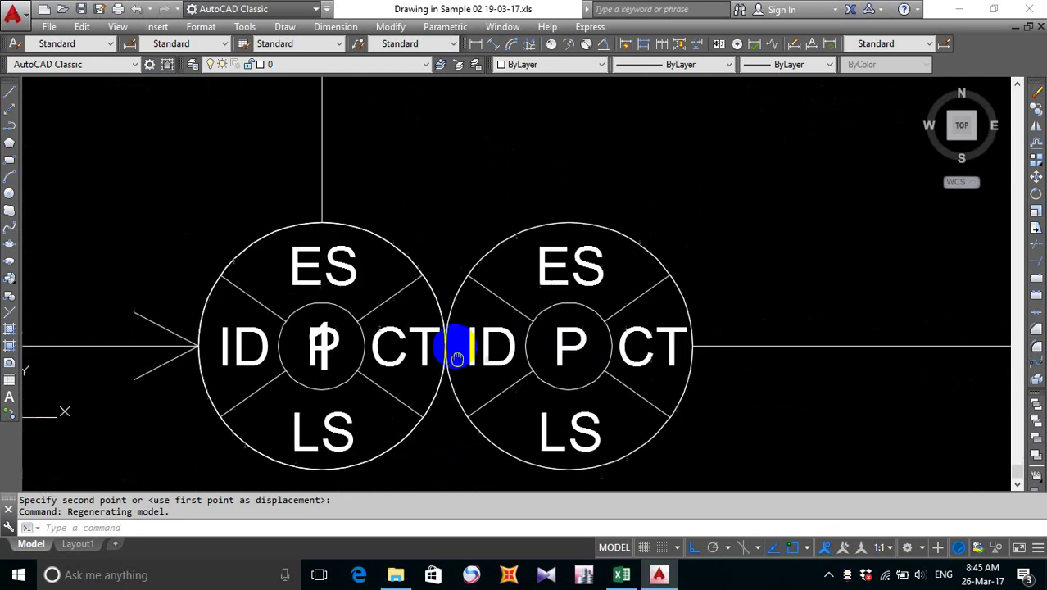
pyautogui.scroll(-5, 457, 358)
pyautogui.scroll(-2, 753, 362)
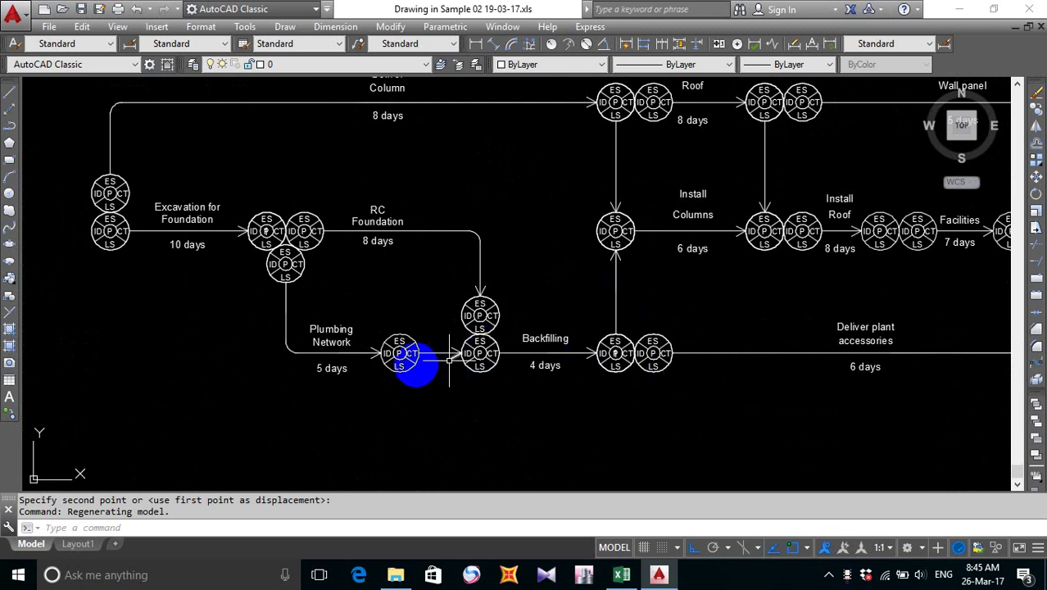
pyautogui.scroll(2, 403, 356)
pyautogui.scroll(-4, 606, 373)
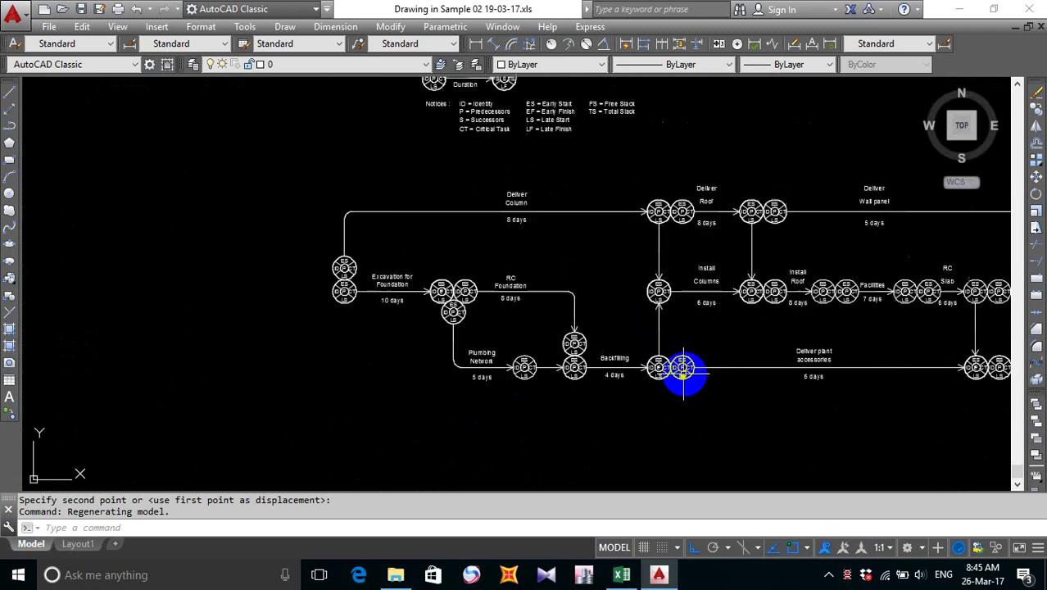
pyautogui.scroll(6, 789, 307)
pyautogui.moveTo(817, 343); pyautogui.dragTo(683, 346, button='middle')
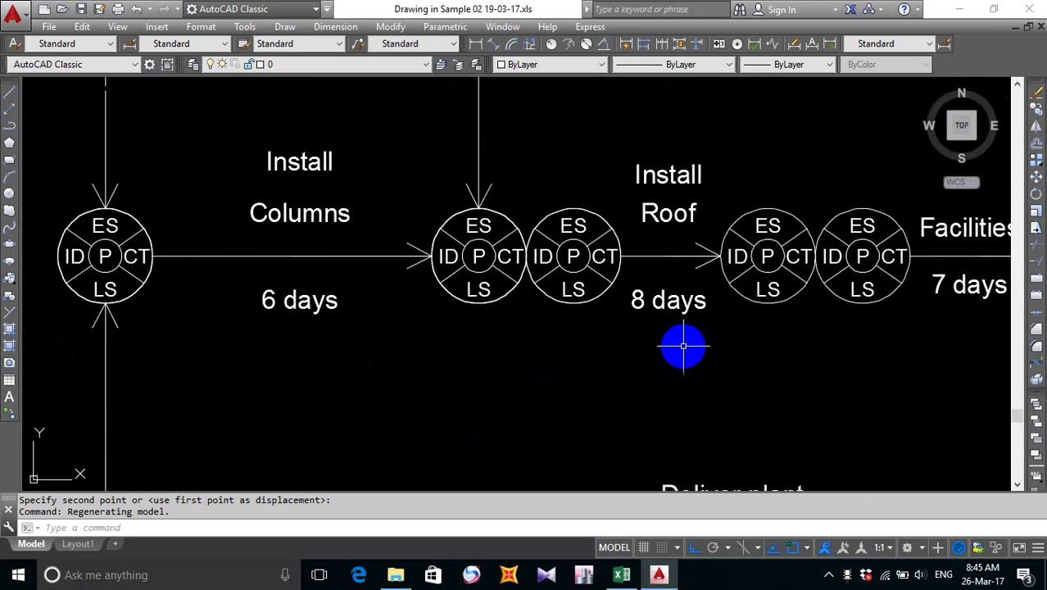
# - Move the start node of Install Walls directly above its neighbouring node, snapping its lowest point to the tip of the Wall panel arrow
pyautogui.scroll(-5, 683, 346)
pyautogui.moveTo(394, 361); pyautogui.dragTo(615, 356, button='middle')
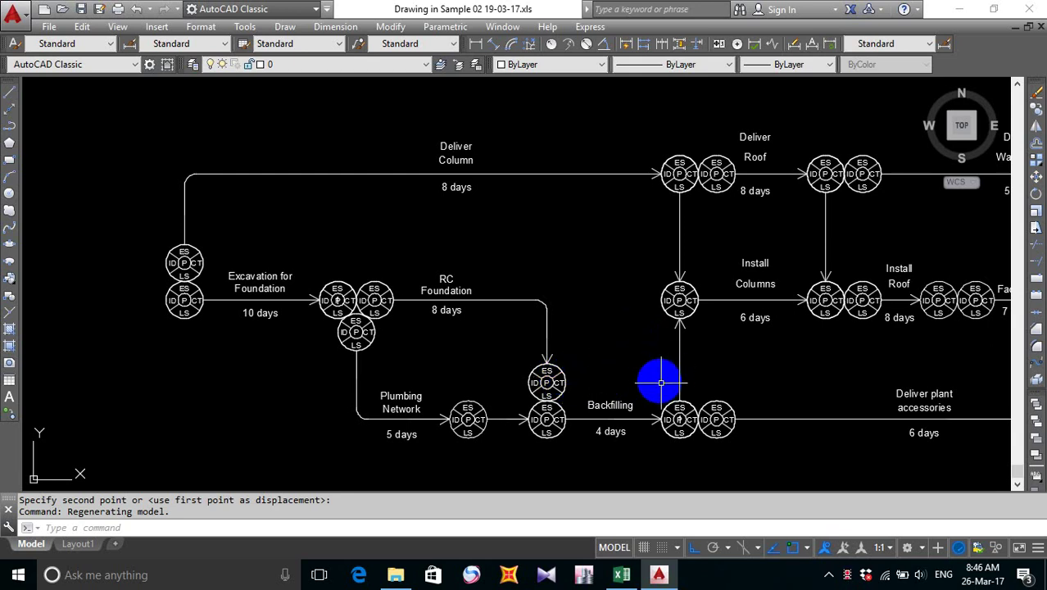
pyautogui.scroll(-1, 685, 356)
pyautogui.moveTo(864, 385)
pyautogui.mouseDown(button='middle')
pyautogui.moveTo(685, 392)
pyautogui.moveTo(545, 379)
pyautogui.mouseUp(button='middle')
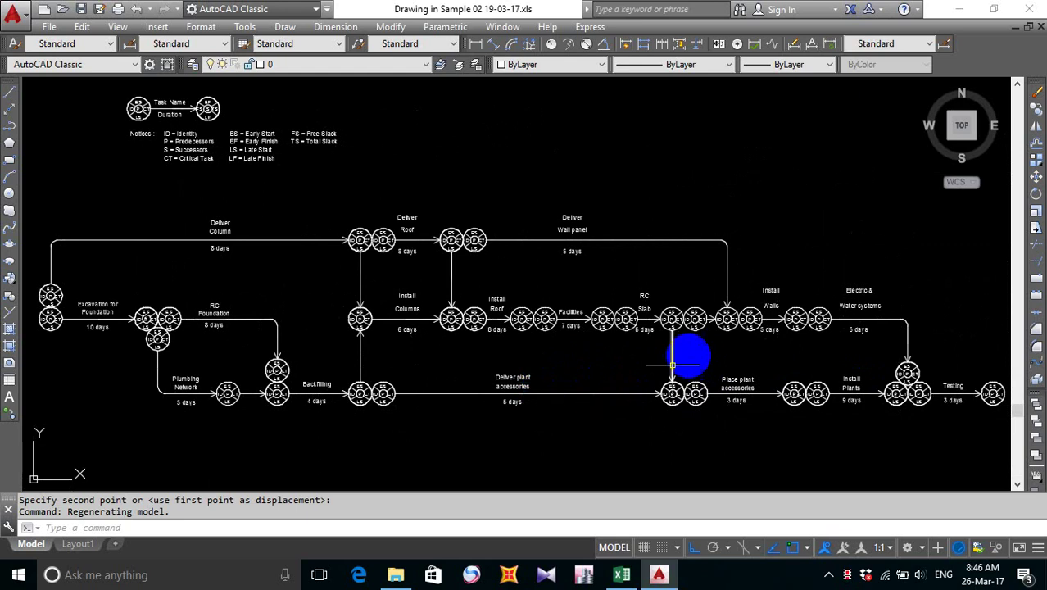
pyautogui.moveTo(771, 351); pyautogui.dragTo(681, 332, button='middle')
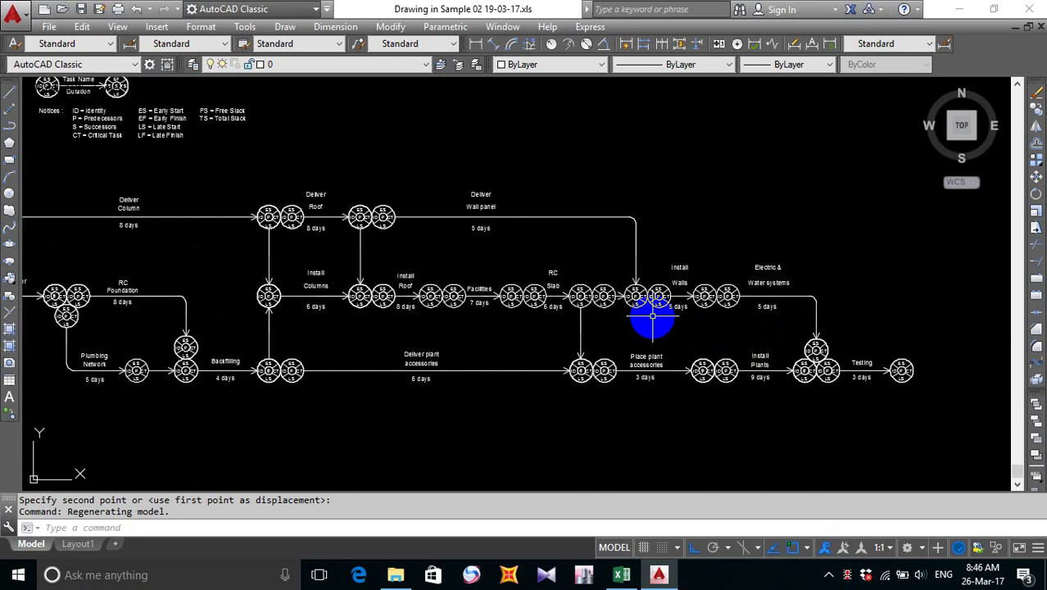
pyautogui.scroll(6, 619, 293)
pyautogui.scroll(-2, 708, 348)
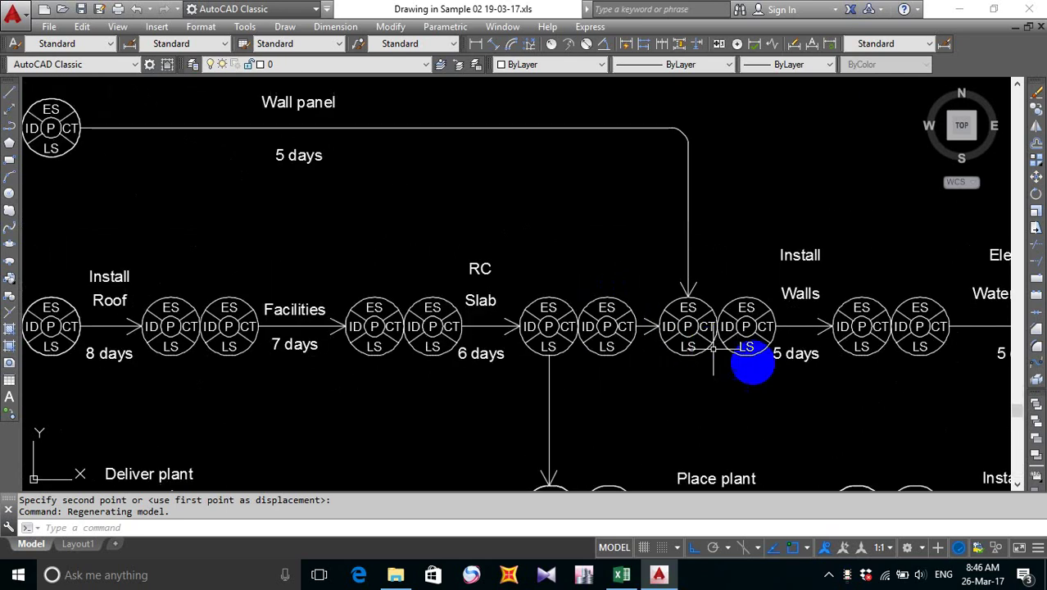
pyautogui.scroll(2, 713, 348)
pyautogui.write('m')
pyautogui.press('Return')
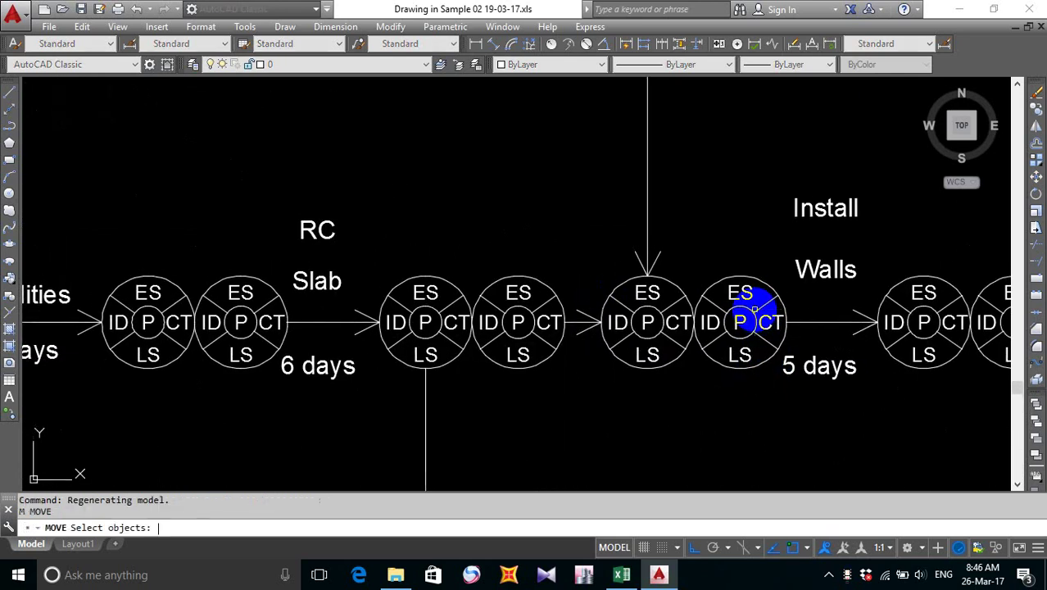
pyautogui.click(686, 246)
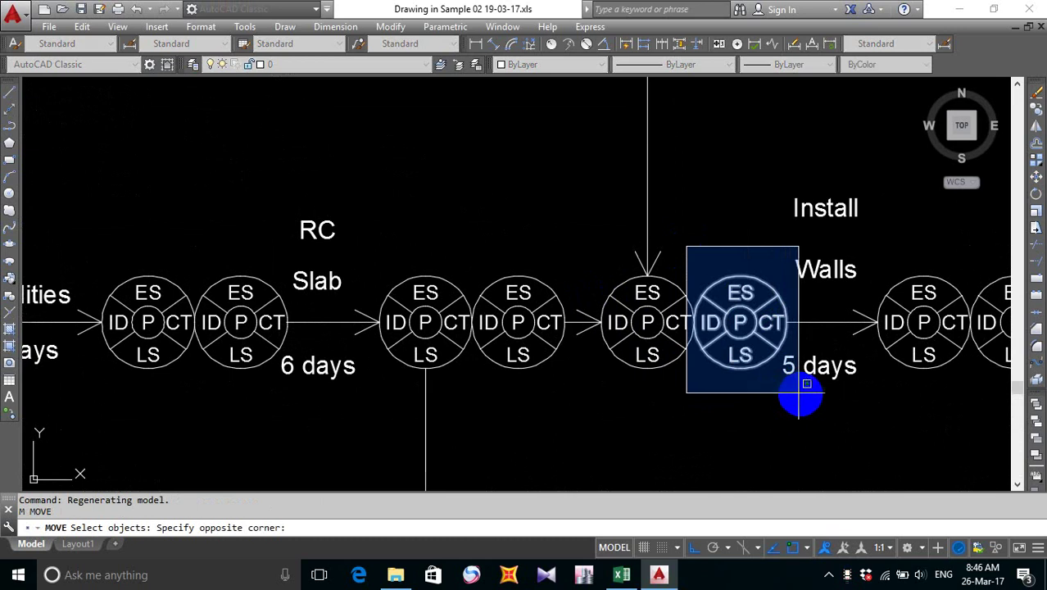
pyautogui.click(783, 389)
pyautogui.press('Return')
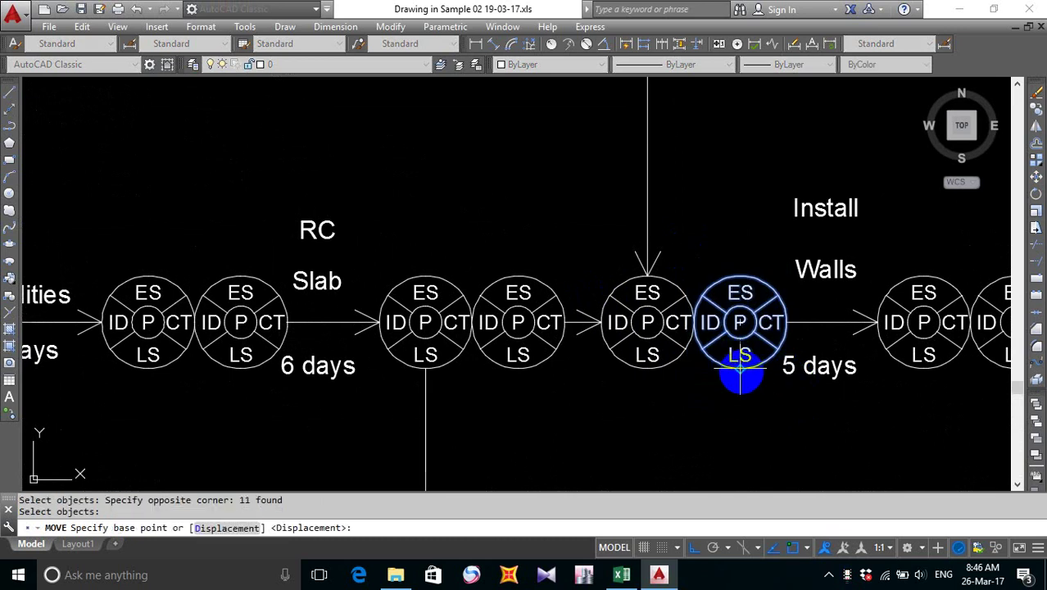
pyautogui.click(740, 373)
pyautogui.scroll(6, 645, 285)
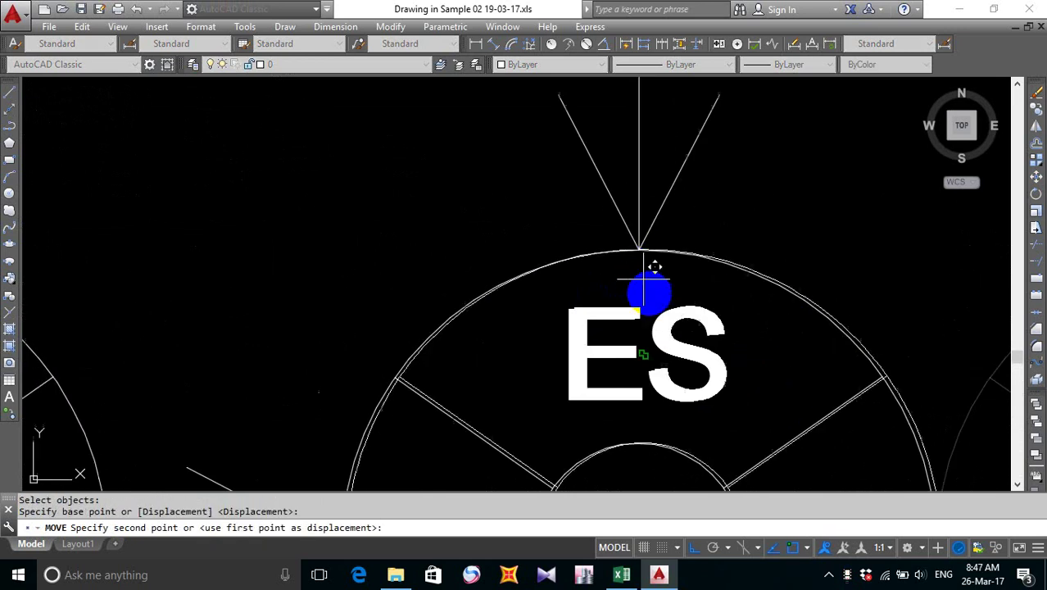
pyautogui.click(637, 246)
# - Move the two arrowhead lines of the Wall panel arrow straight up to the top of the upper stacked node
pyautogui.scroll(-5, 674, 280)
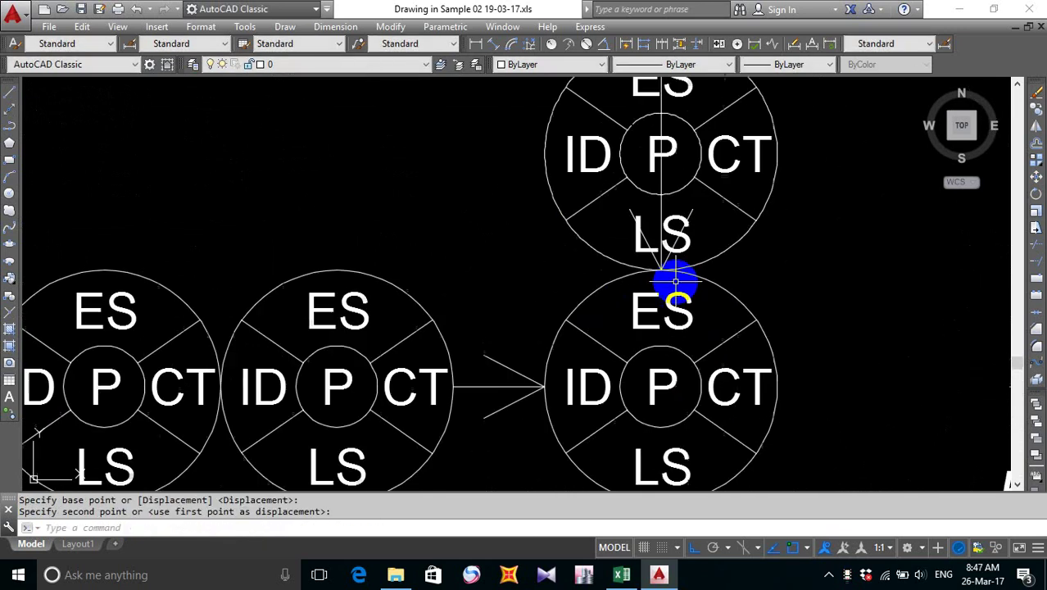
pyautogui.scroll(6, 666, 247)
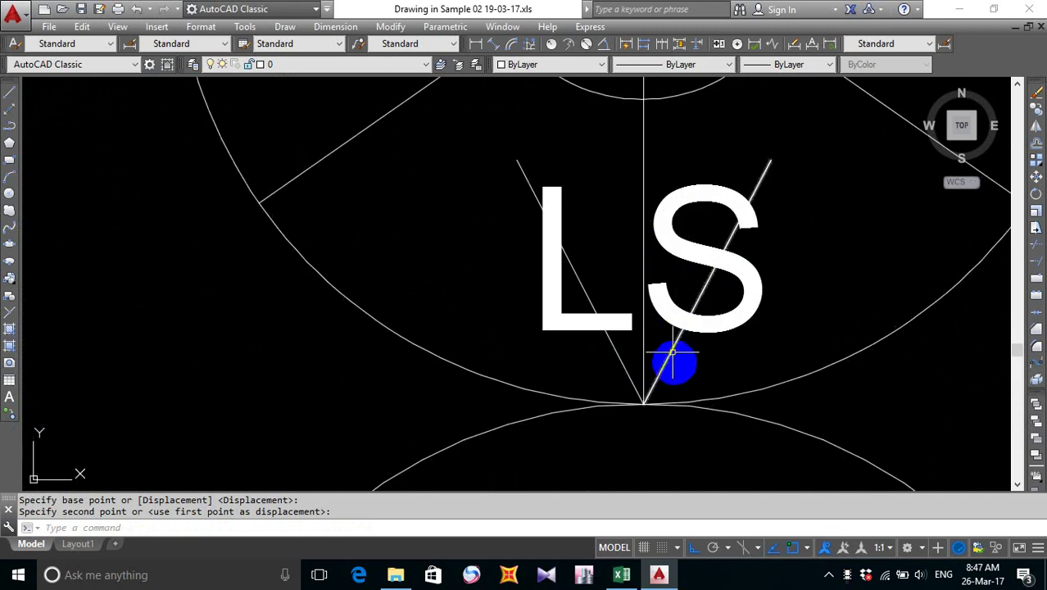
pyautogui.click(676, 370)
pyautogui.click(642, 360)
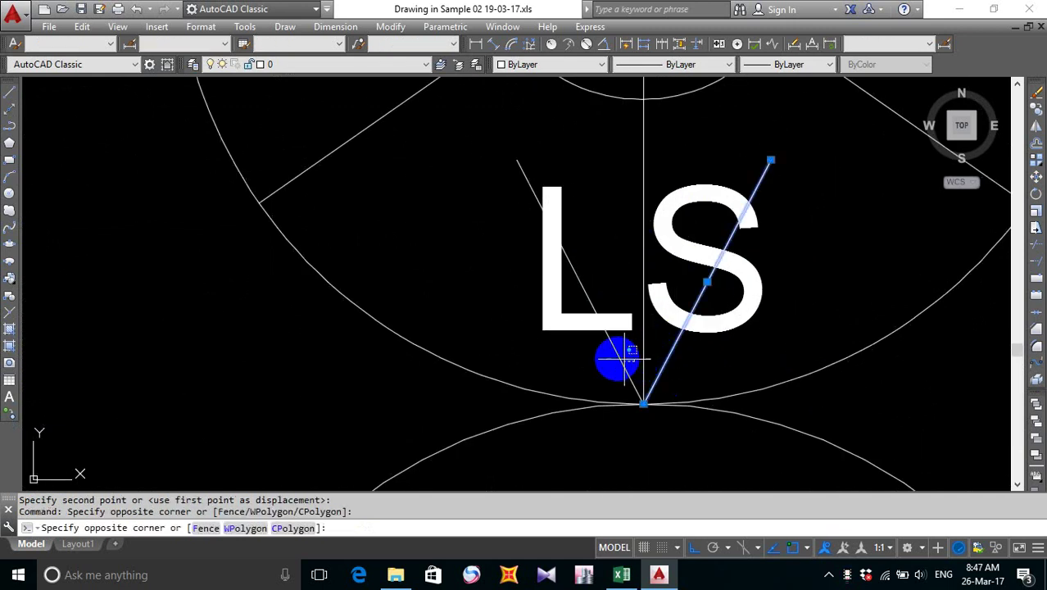
pyautogui.click(603, 358)
pyautogui.write('m')
pyautogui.press('Return')
pyautogui.click(644, 403)
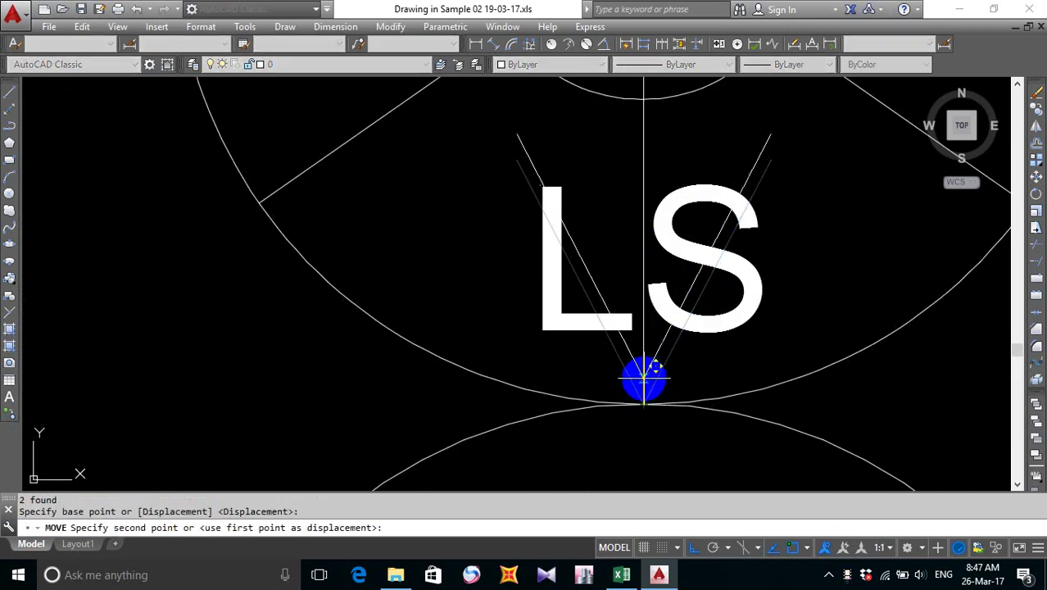
pyautogui.scroll(-8, 647, 369)
pyautogui.click(644, 232)
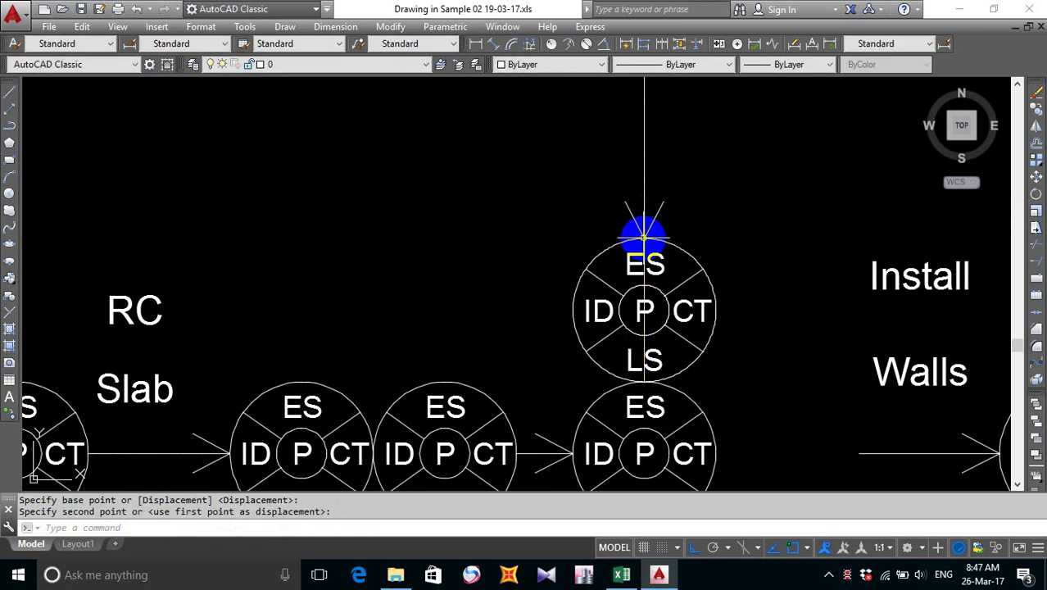
# - Shorten the vertical line of the Wall panel arrow so it ends at the top of the upper stacked node
pyautogui.click(644, 358)
pyautogui.click(644, 382)
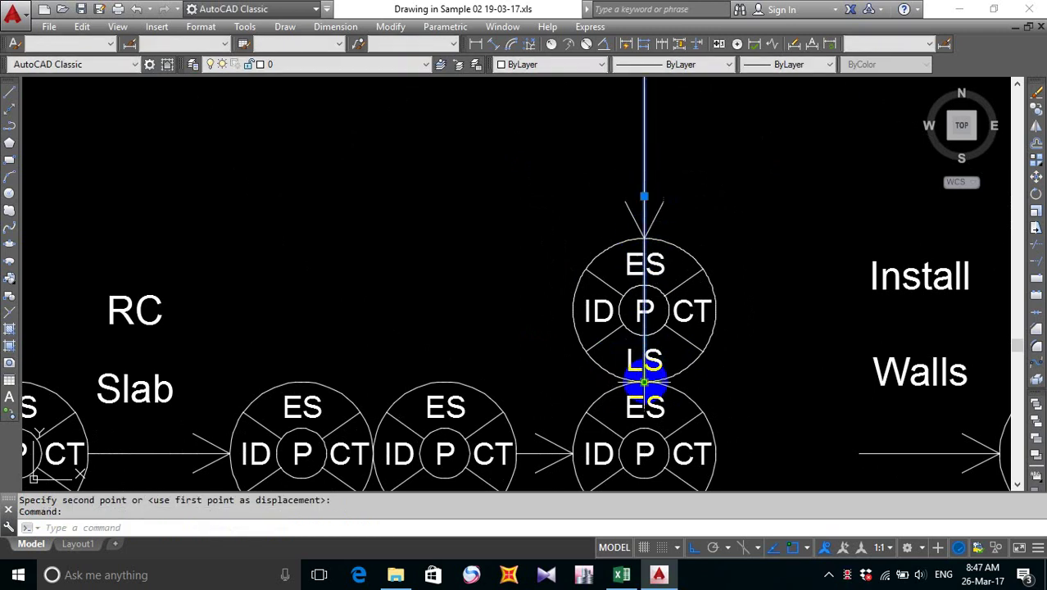
pyautogui.press('Escape')
pyautogui.press('Escape')
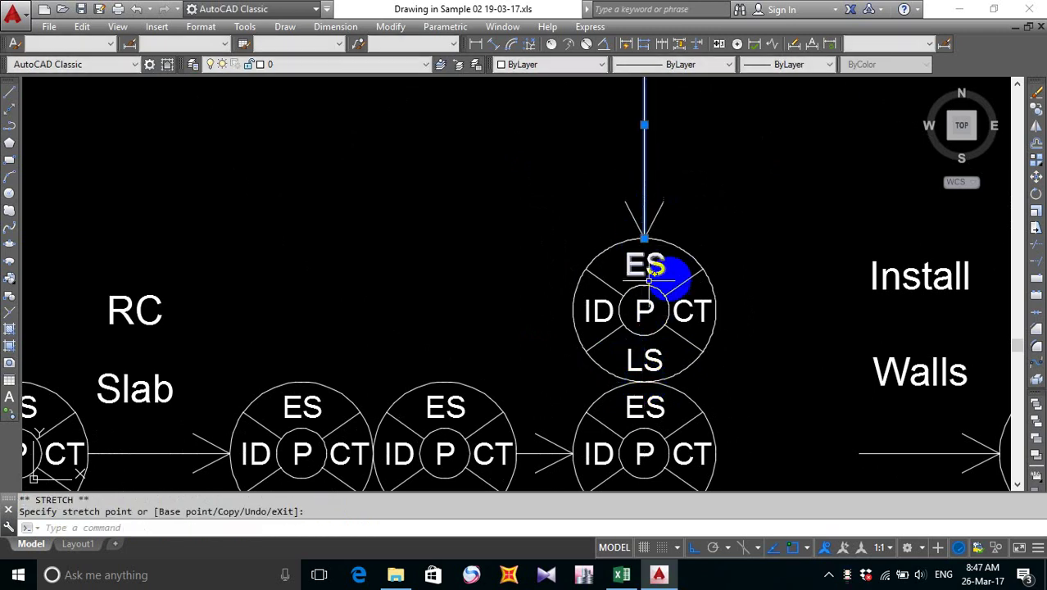
pyautogui.scroll(6, 637, 250)
pyautogui.scroll(-7, 655, 237)
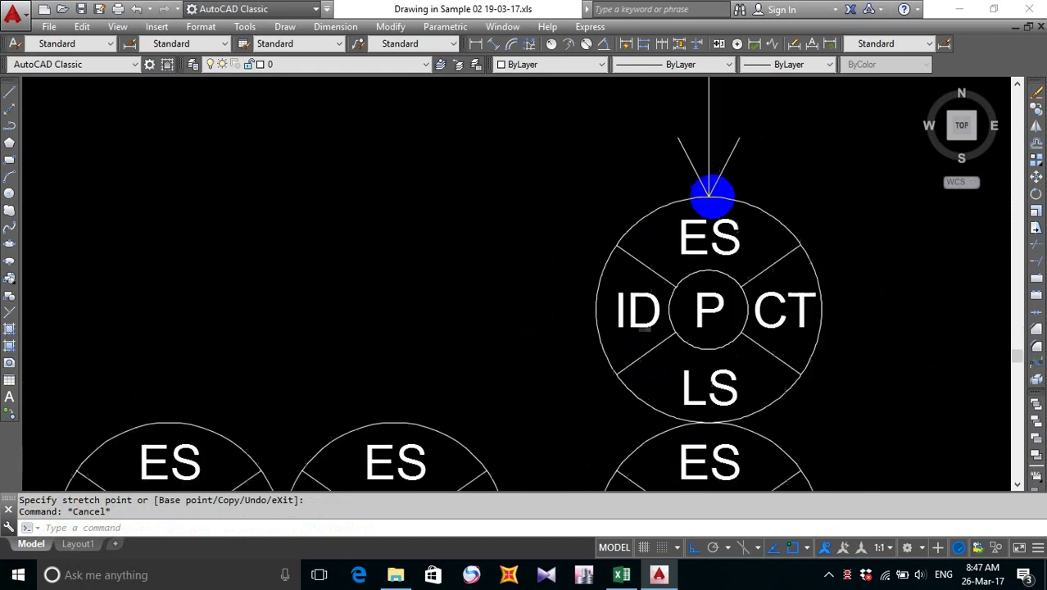
# - Extend the tail of the Install Walls arrow back to the edge of the lower stacked node
pyautogui.scroll(-3, 686, 269)
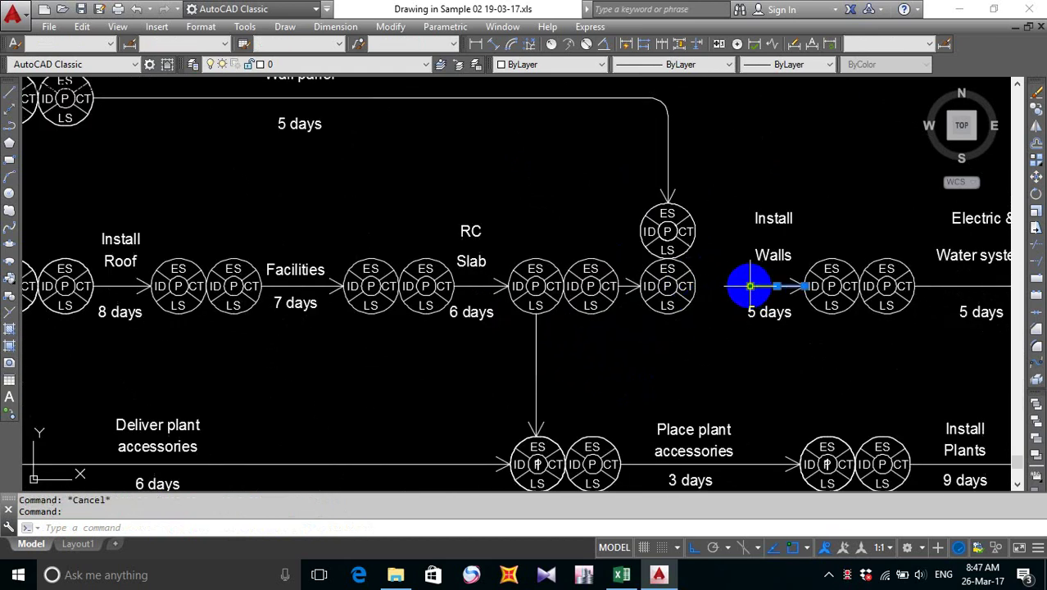
pyautogui.click(747, 286)
pyautogui.press('Escape')
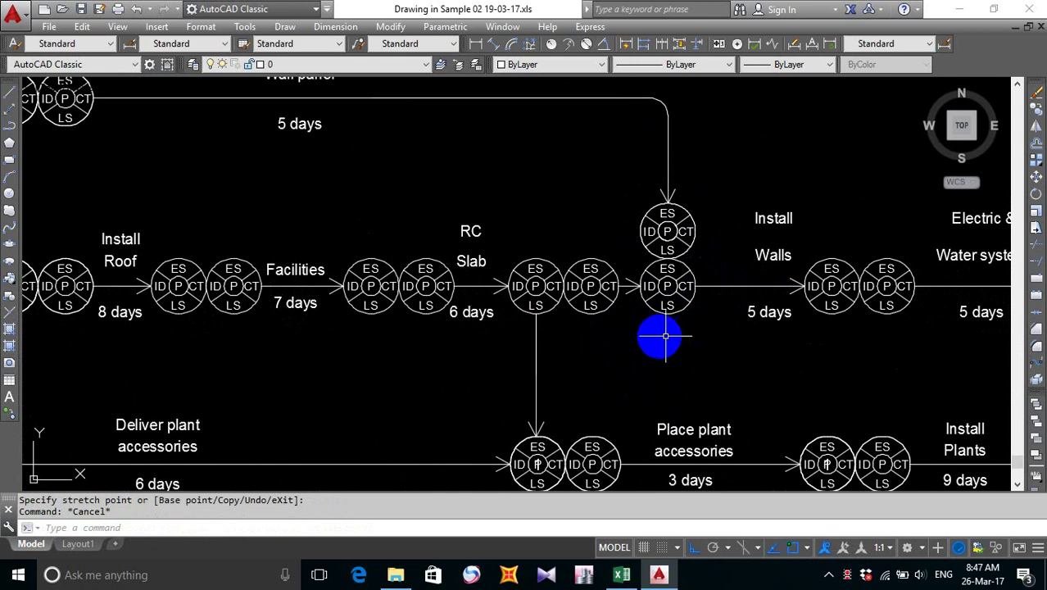
# - Stretch the two stacked nodes before Install Walls, with their connected arrows, horizontally to the right by about 0.17 units
pyautogui.scroll(-5, 658, 330)
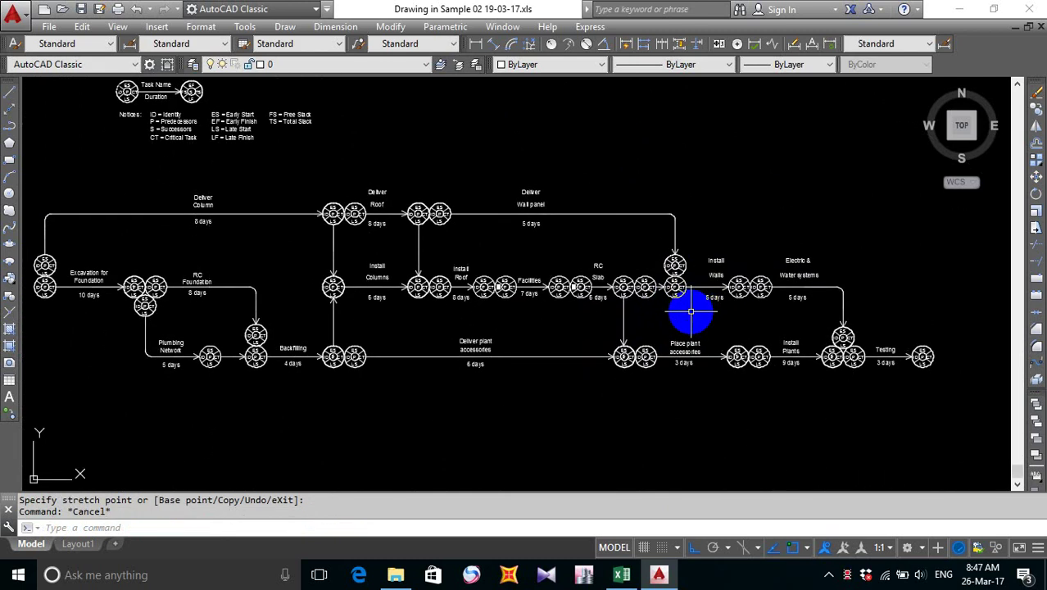
pyautogui.scroll(2, 697, 308)
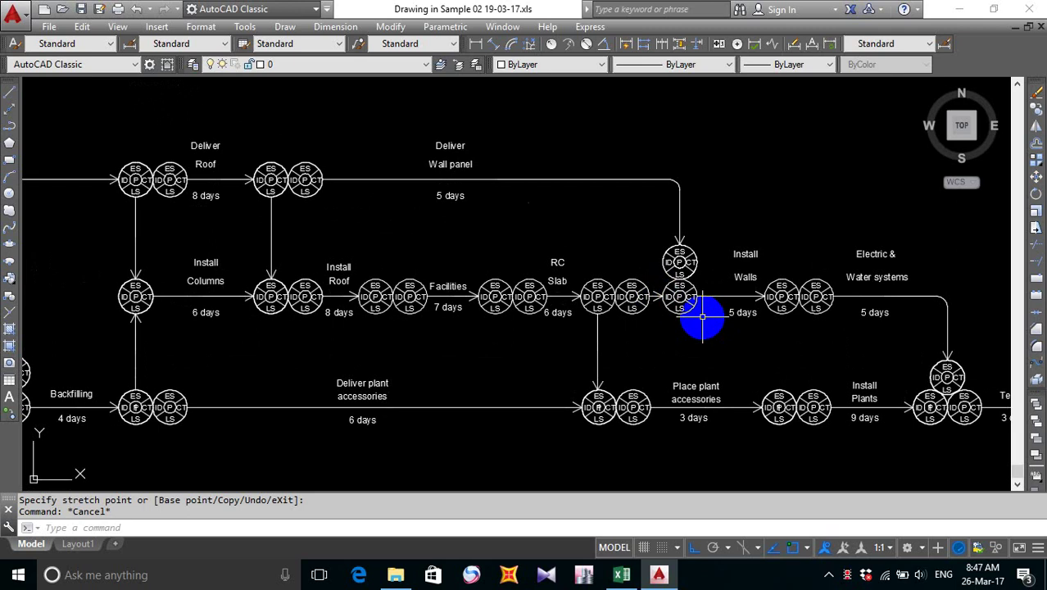
pyautogui.write('t')
pyautogui.scroll(2, 701, 313)
pyautogui.write('retch')
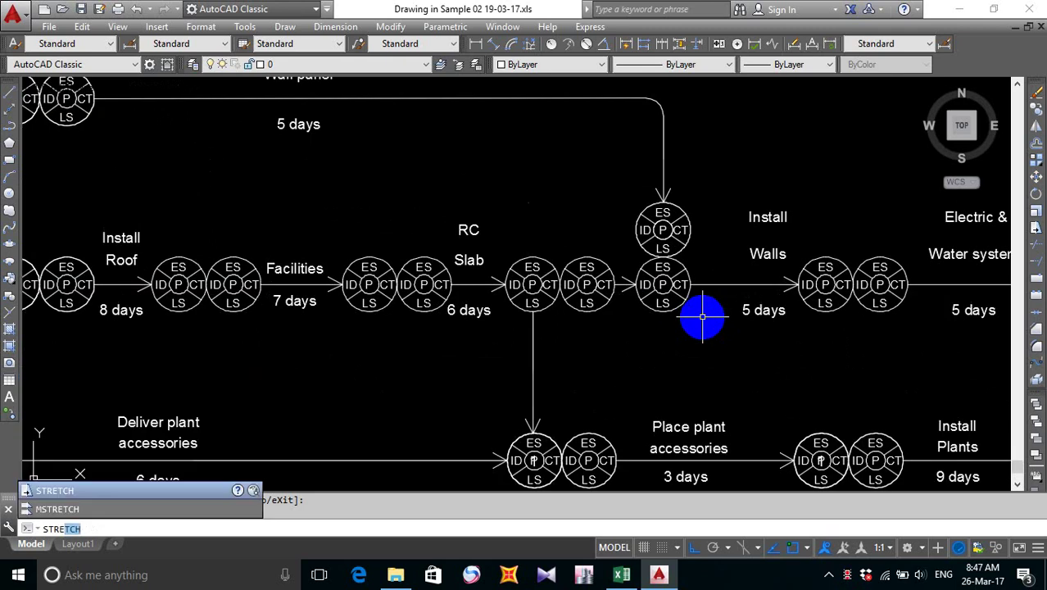
pyautogui.press('Return')
pyautogui.scroll(-2, 688, 137)
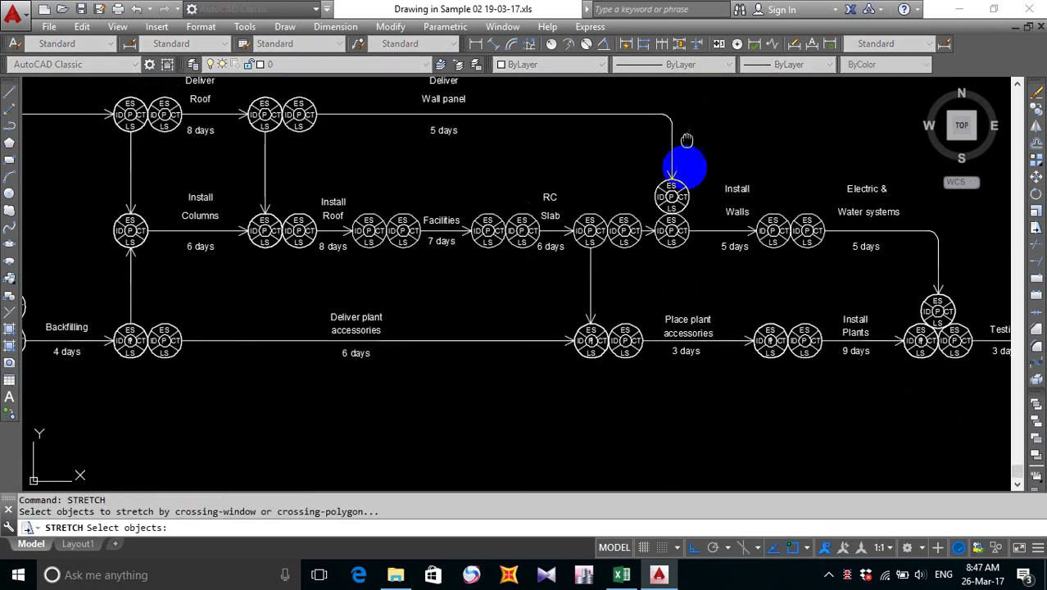
pyautogui.click(694, 122)
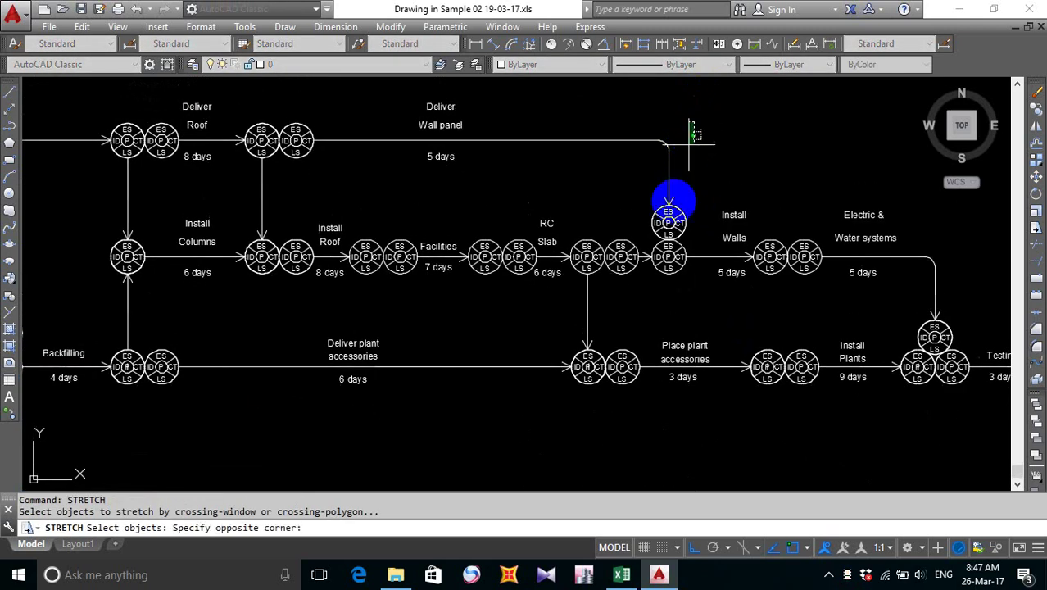
pyautogui.click(643, 289)
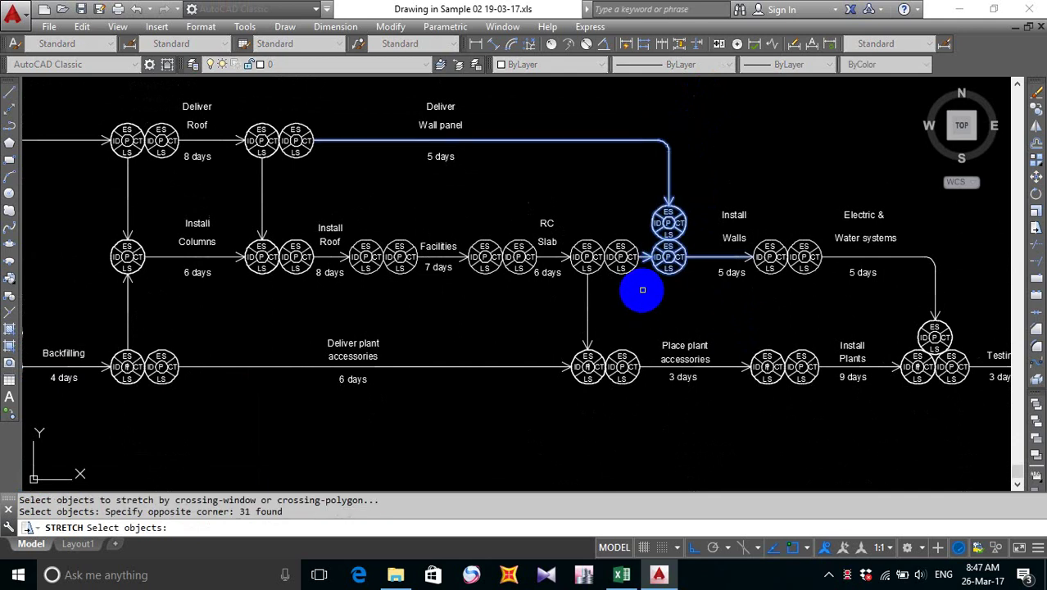
pyautogui.rightClick(636, 298)
pyautogui.click(636, 299)
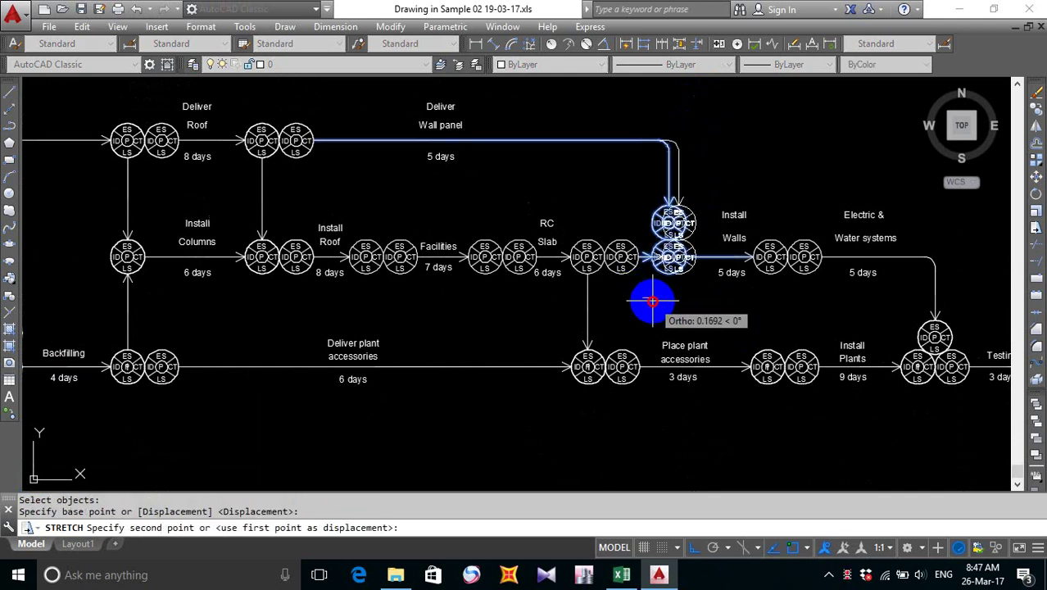
pyautogui.click(652, 302)
# - Set the linetype of the vertical arrow from the Deliver Column end node down to the Install Columns start node to HIDDEN2
pyautogui.moveTo(706, 295); pyautogui.dragTo(628, 302, button='middle')
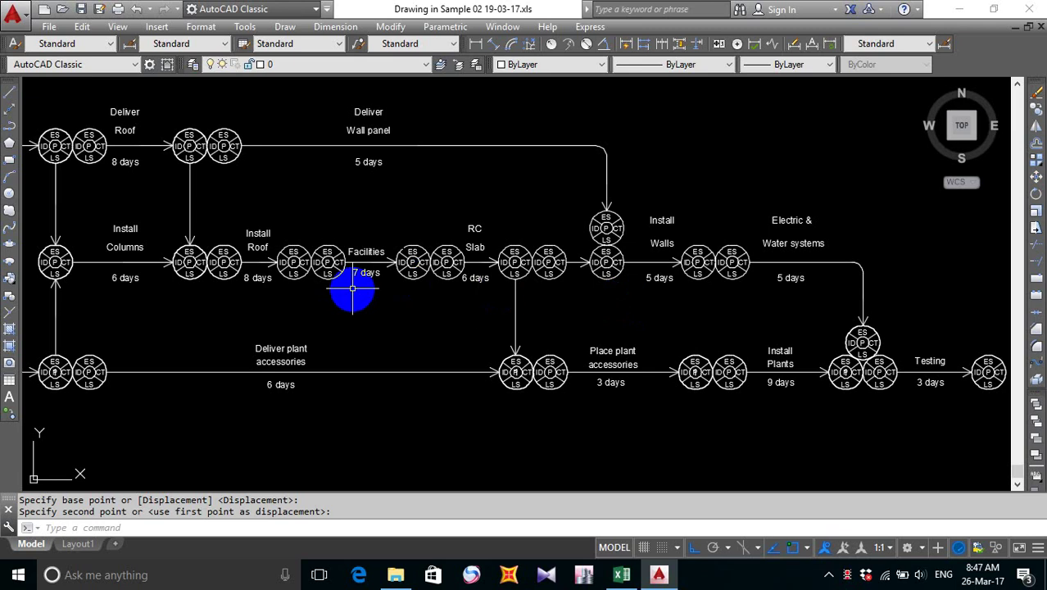
pyautogui.scroll(-3, 354, 288)
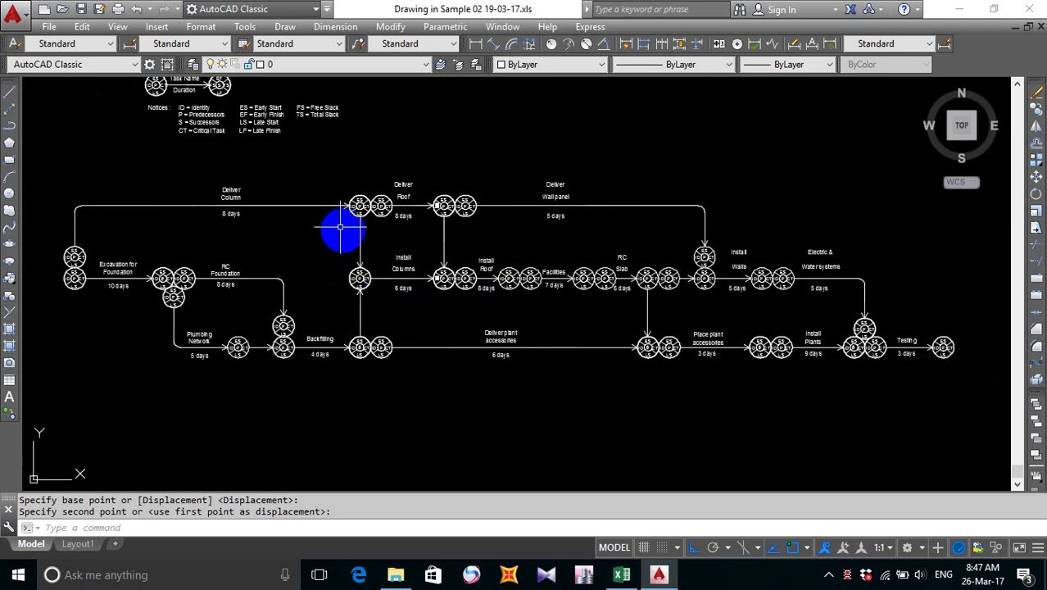
pyautogui.scroll(4, 351, 227)
pyautogui.click(382, 261)
pyautogui.click(771, 64)
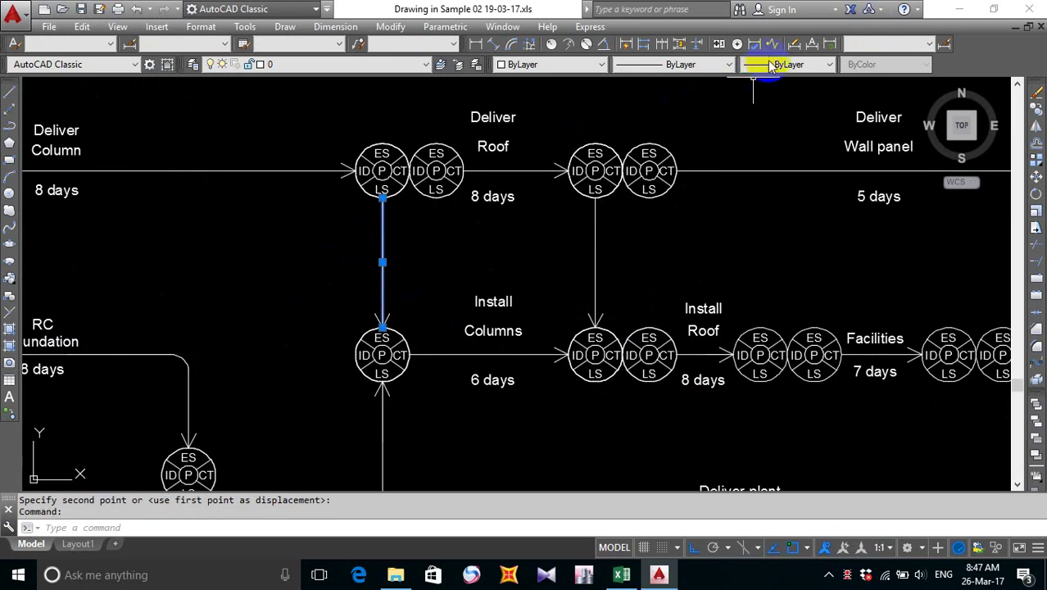
pyautogui.click(696, 67)
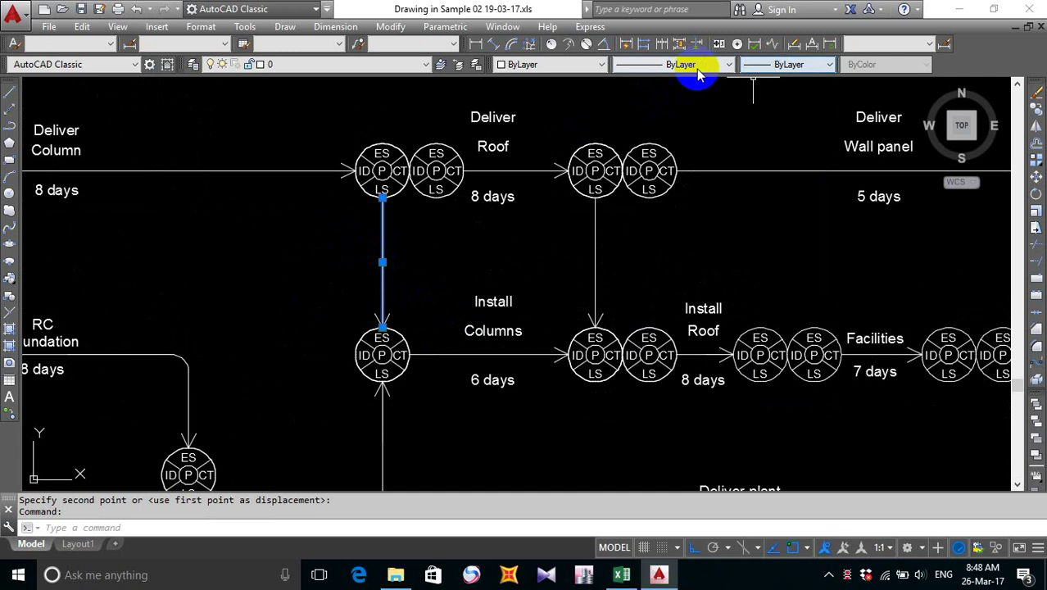
pyautogui.click(692, 65)
pyautogui.click(656, 115)
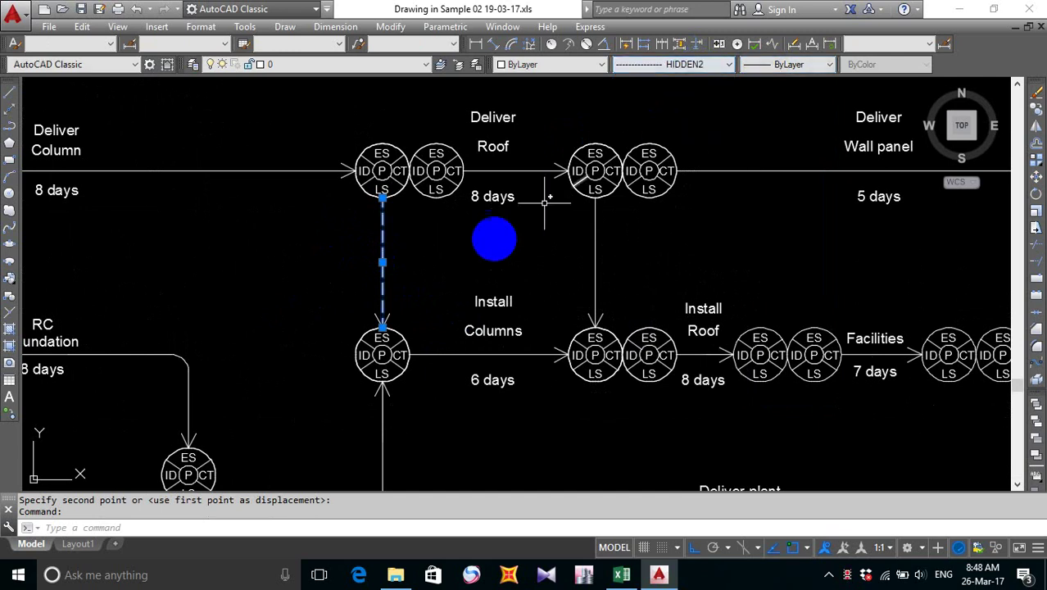
pyautogui.press('Escape')
# - Match the dashed line's properties onto the vertical arrow rising from the Backfilling end node and the short arrow between Plumbing Network and Backfilling
pyautogui.moveTo(421, 263); pyautogui.dragTo(484, 225, button='middle')
pyautogui.write('m')
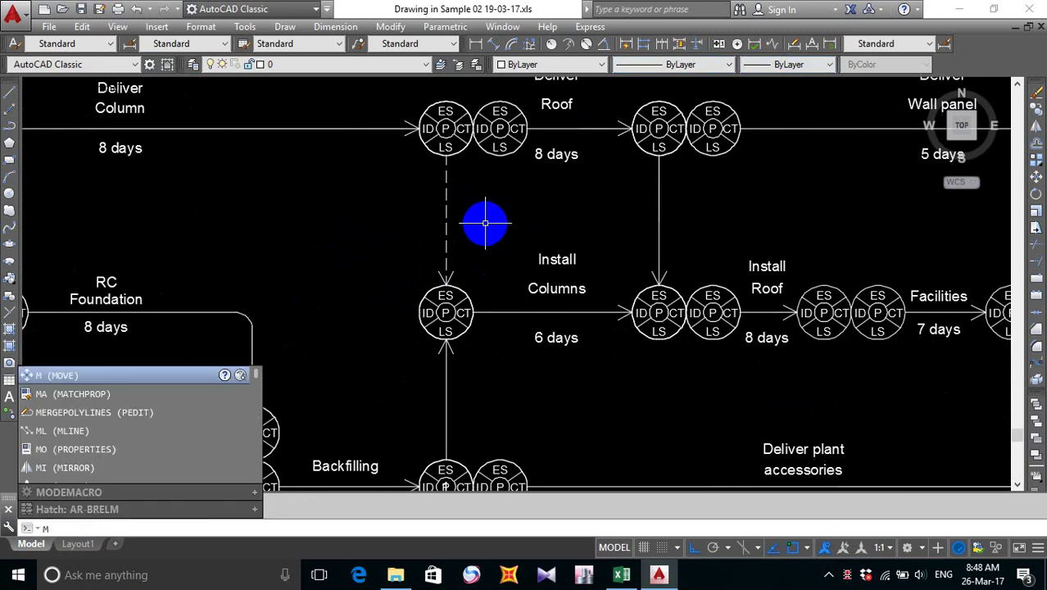
pyautogui.write('a')
pyautogui.press('Return')
pyautogui.click(445, 197)
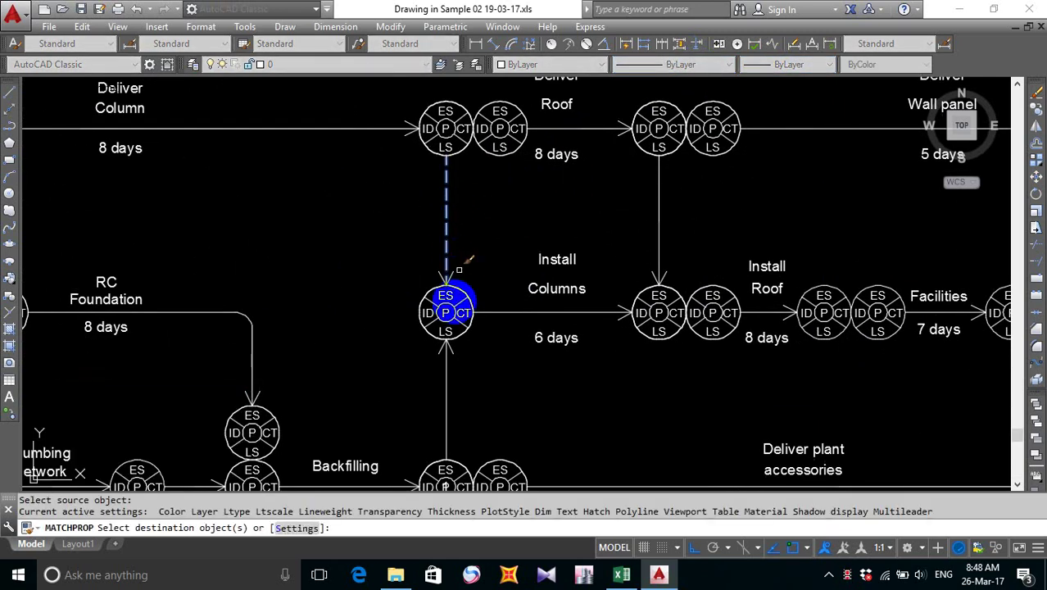
pyautogui.moveTo(387, 344); pyautogui.dragTo(537, 224, button='middle')
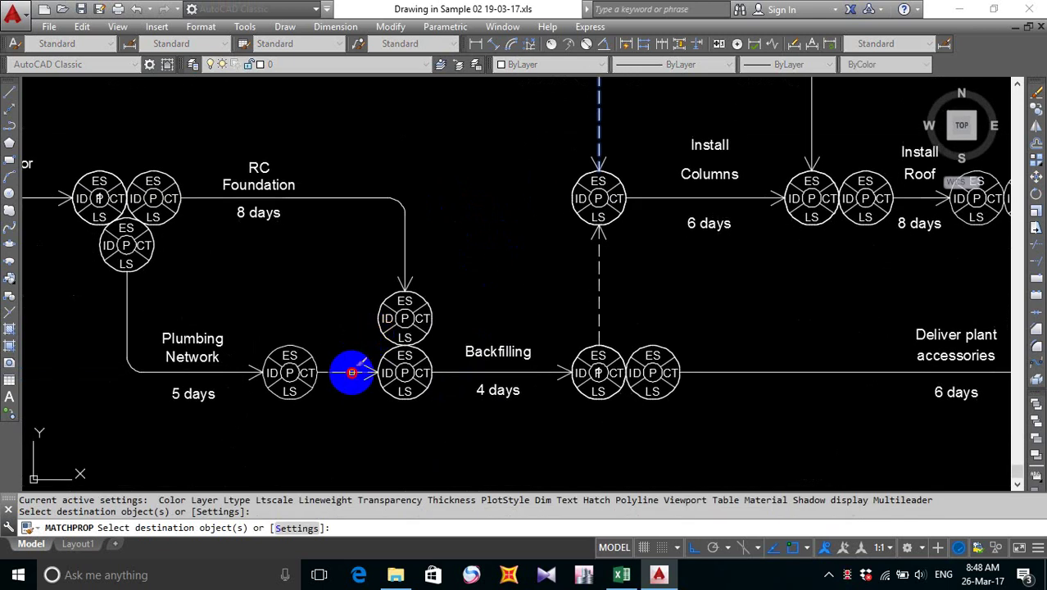
pyautogui.click(351, 373)
# - Match the dashed properties onto the vertical arrow from the RC Slab end node down to the Deliver plant accessories end node
pyautogui.scroll(-3, 463, 329)
pyautogui.moveTo(596, 342)
pyautogui.mouseDown(button='middle')
pyautogui.moveTo(535, 328)
pyautogui.moveTo(484, 358)
pyautogui.mouseUp(button='middle')
pyautogui.moveTo(694, 304); pyautogui.dragTo(660, 334, button='middle')
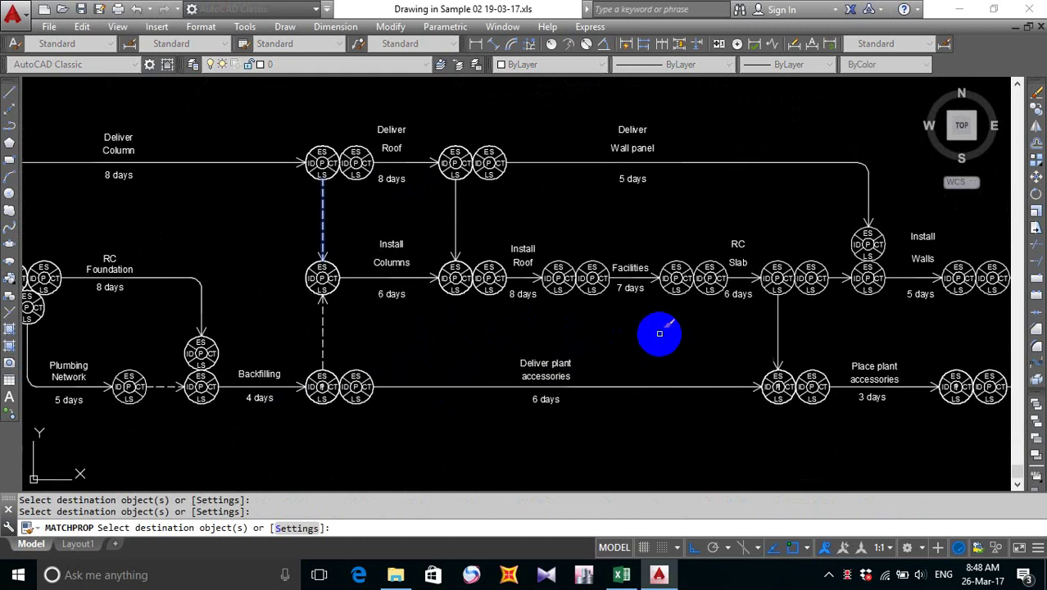
pyautogui.moveTo(834, 309); pyautogui.dragTo(818, 302, button='middle')
pyautogui.click(762, 312)
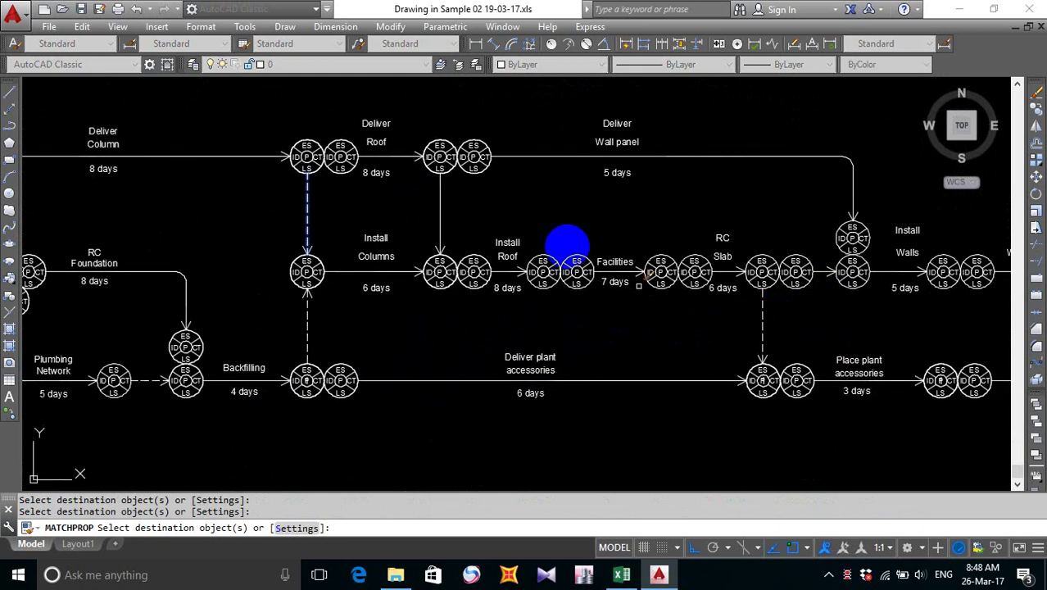
# - Try to match the dashed properties onto the vertical arrow below the Deliver Roof end node and onto the RC Slab activity arrow
pyautogui.click(442, 195)
pyautogui.moveTo(626, 234); pyautogui.dragTo(612, 239, button='middle')
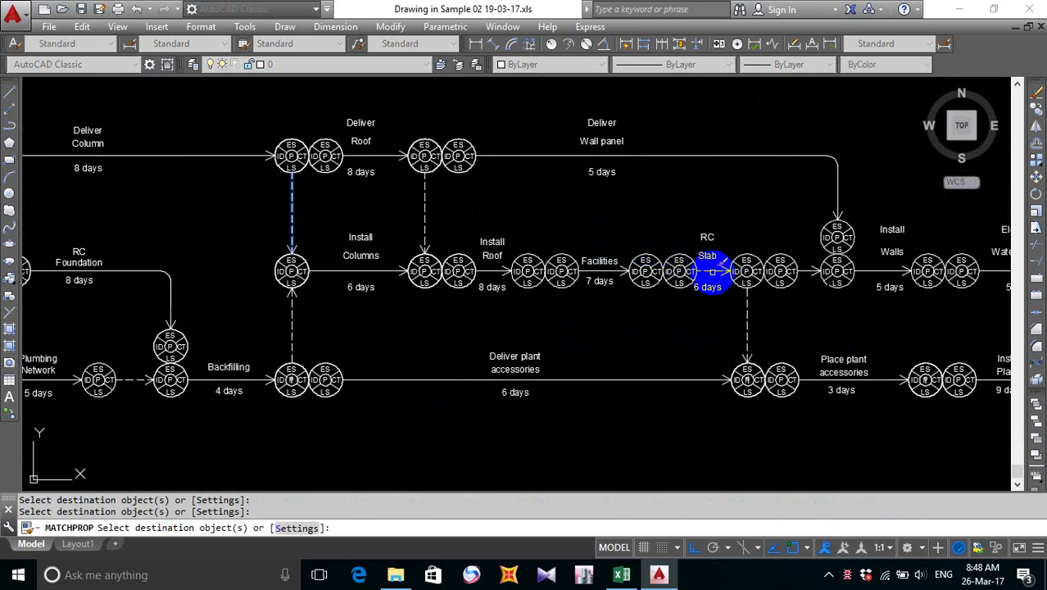
pyautogui.click(711, 271)
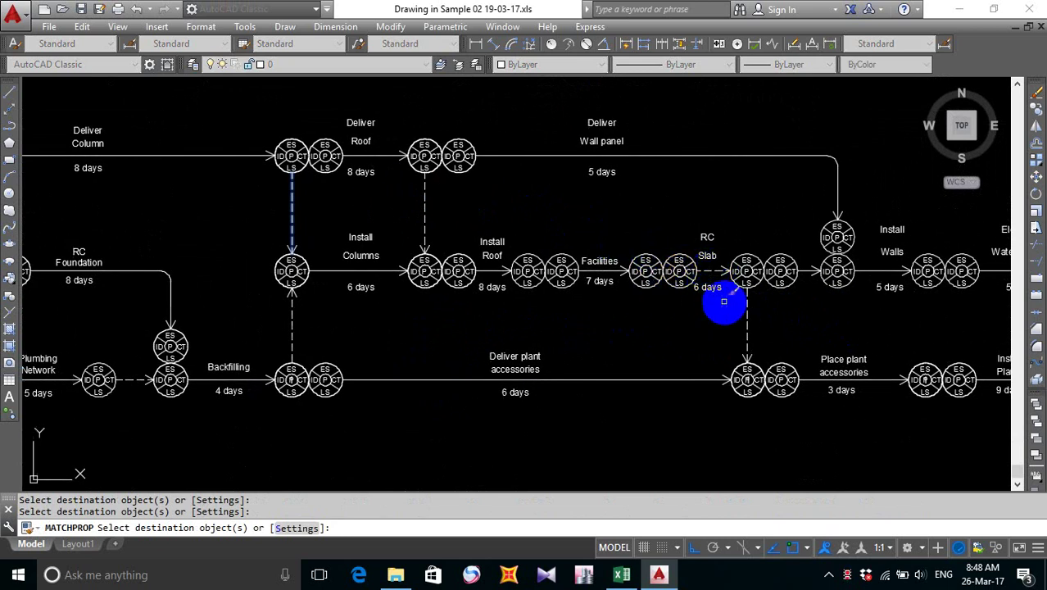
pyautogui.click(735, 320)
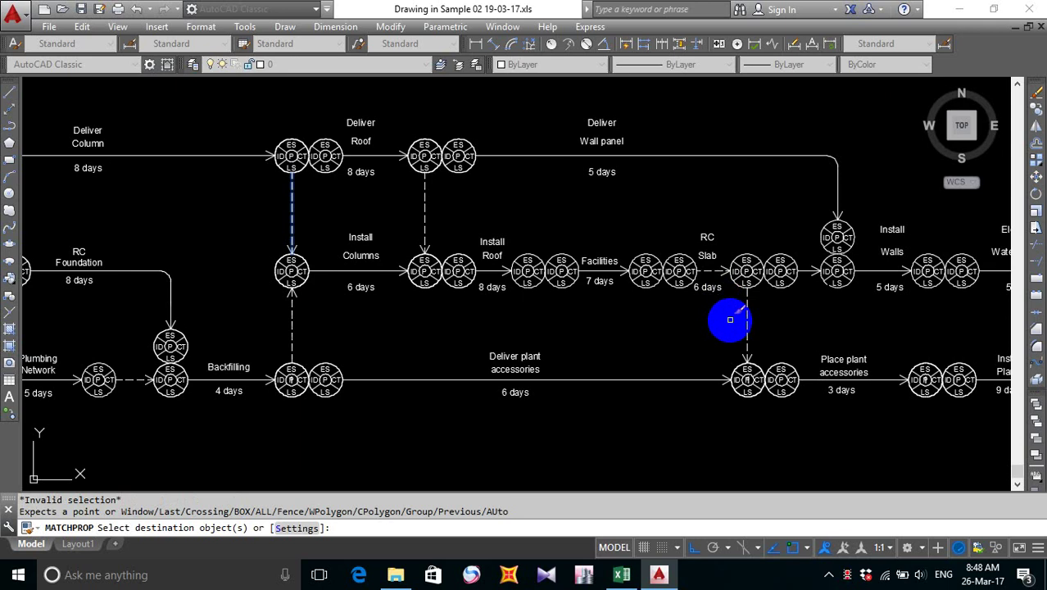
pyautogui.press('Return')
pyautogui.press('Return')
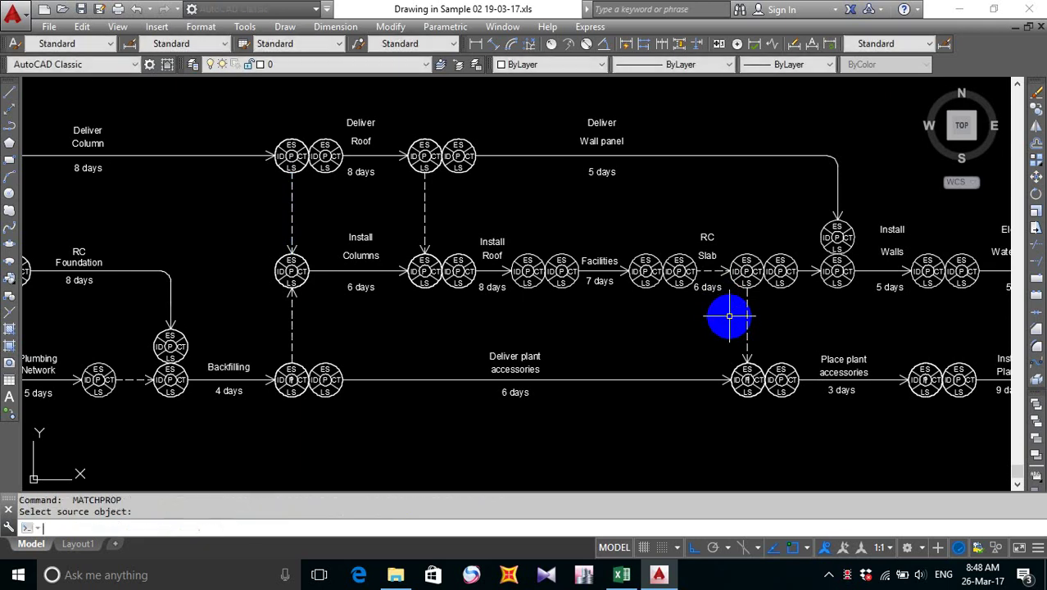
# - Undo the last two Match Properties operations and save the drawing
pyautogui.hotkey('ctrl', 'z')
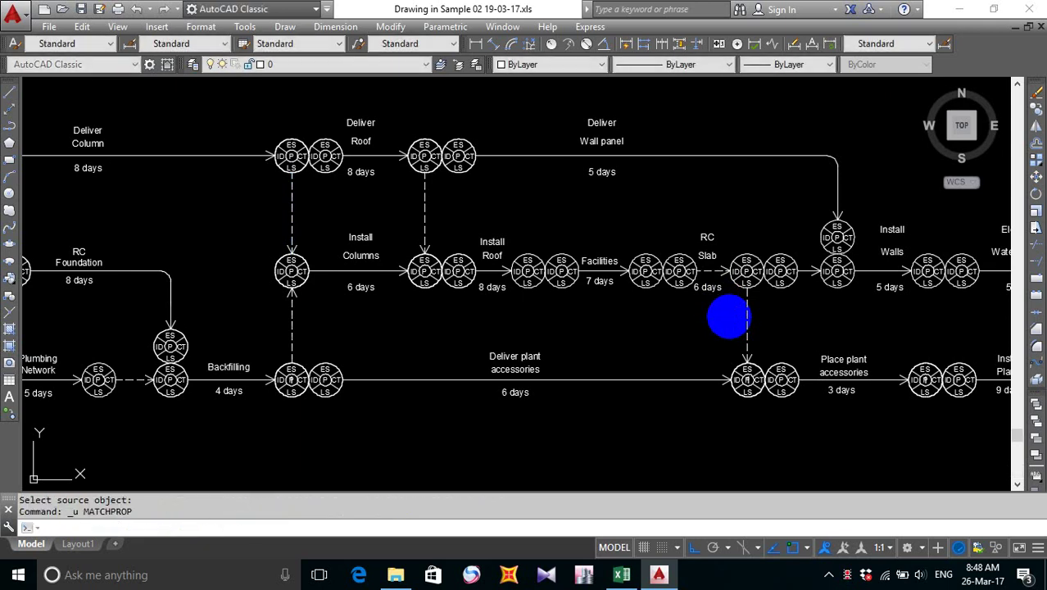
pyautogui.hotkey('ctrl', 'z')
pyautogui.scroll(-2, 610, 277)
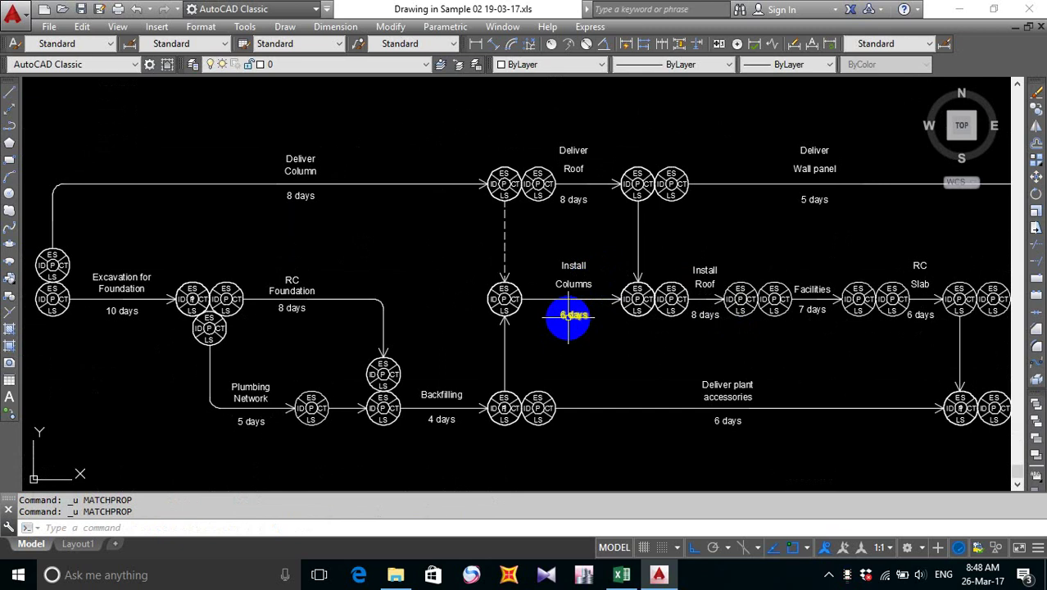
pyautogui.moveTo(568, 316); pyautogui.dragTo(588, 283, button='middle')
pyautogui.hotkey('ctrl', 'y')
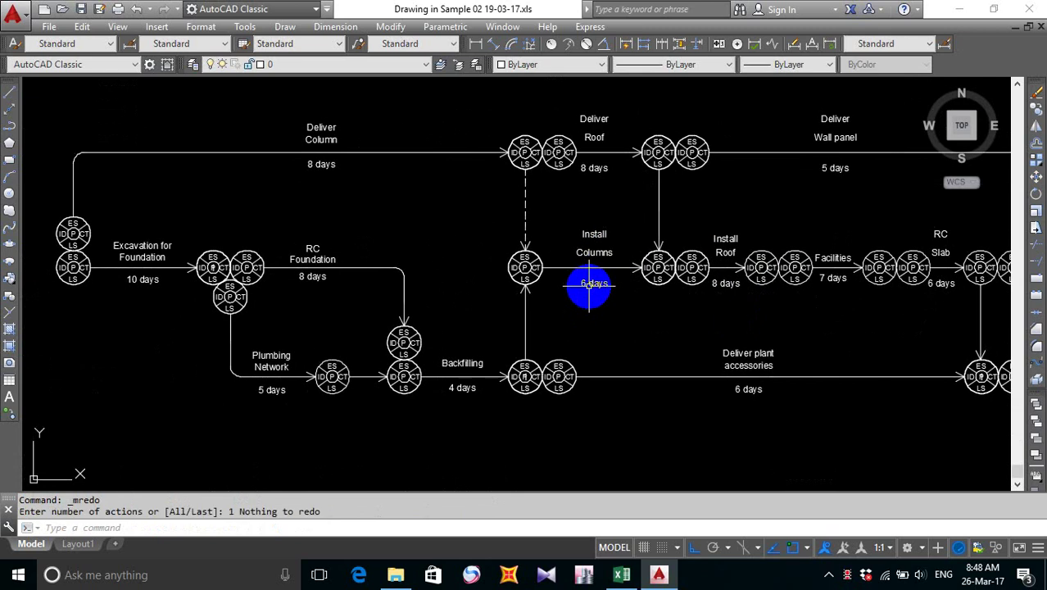
pyautogui.click(82, 9)
# - Match the dashed arrow's properties onto the short arrow between Plumbing Network and Backfilling and the vertical arrow below the Deliver Roof end node
pyautogui.write('m')
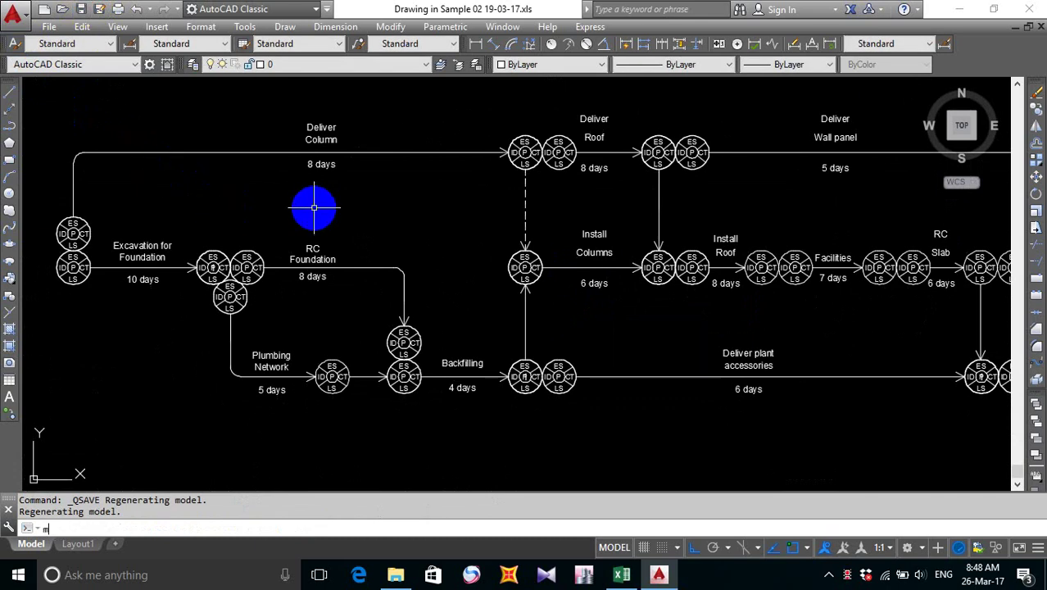
pyautogui.write('a')
pyautogui.press('Return')
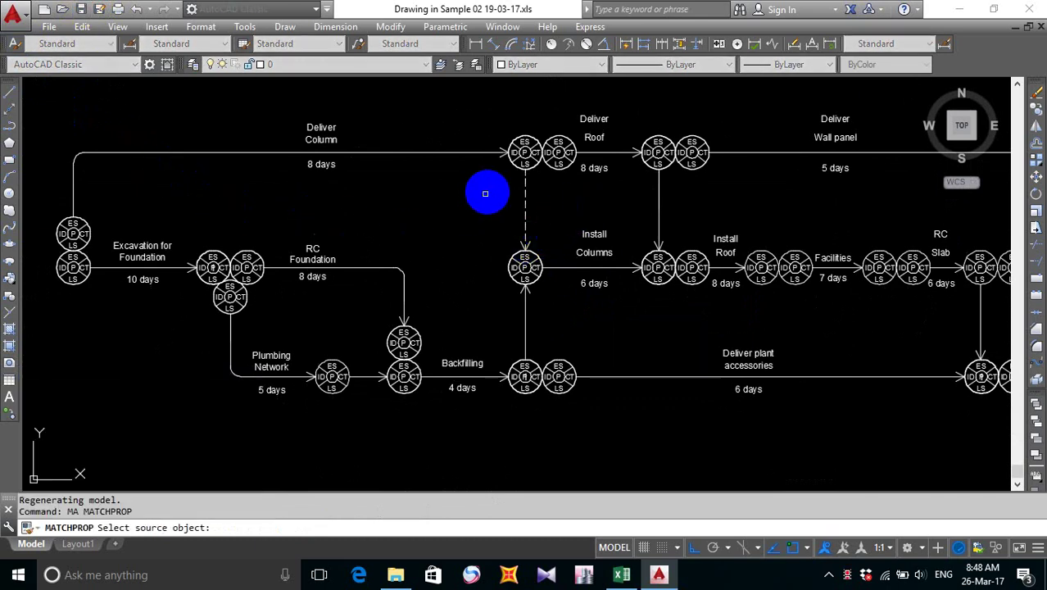
pyautogui.click(526, 213)
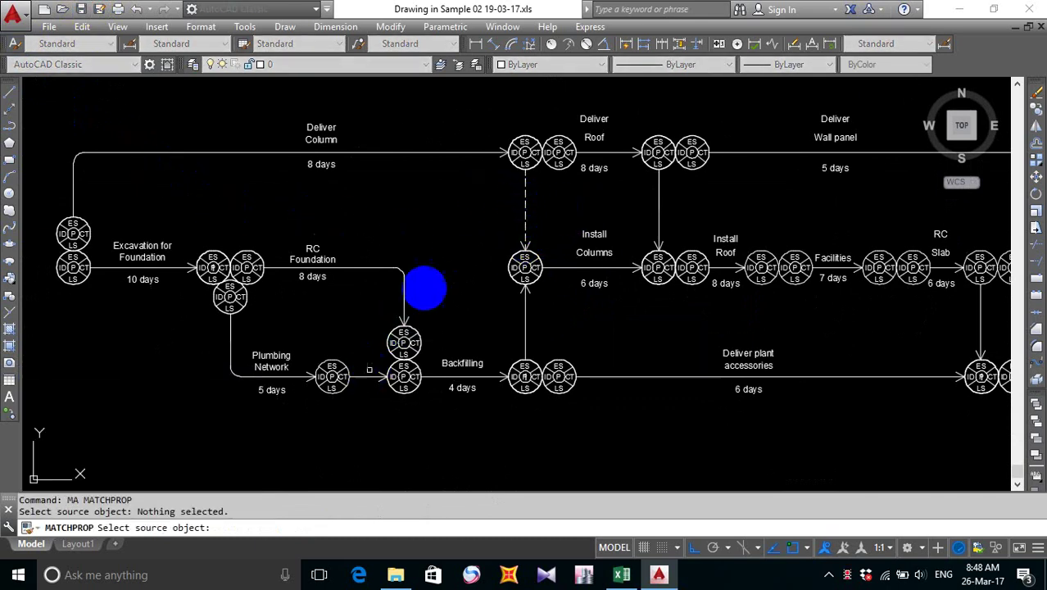
pyautogui.click(526, 200)
pyautogui.click(366, 374)
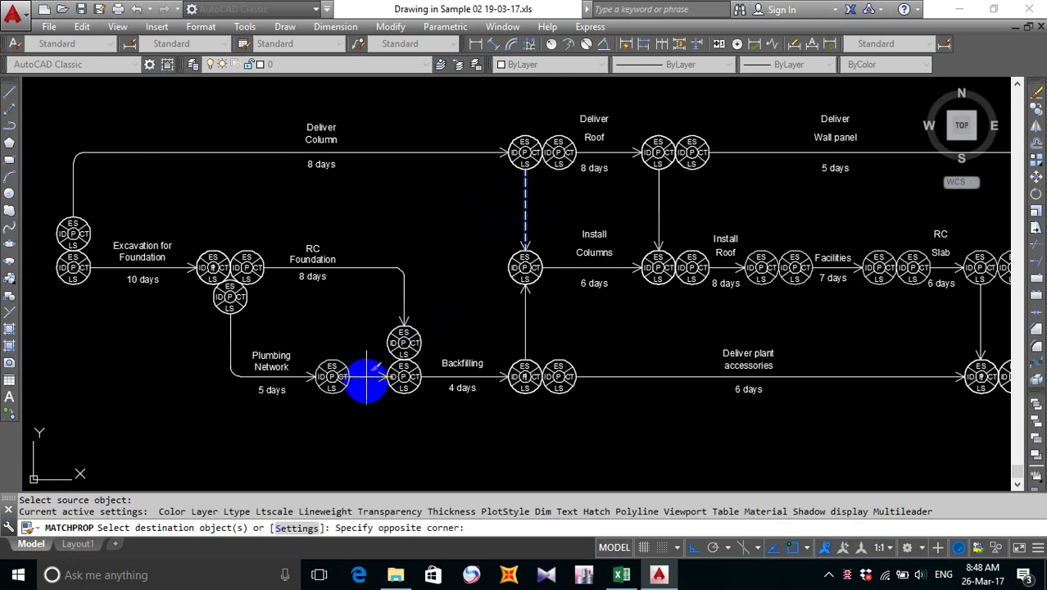
pyautogui.click(365, 379)
pyautogui.moveTo(616, 343); pyautogui.dragTo(453, 331, button='middle')
pyautogui.click(496, 177)
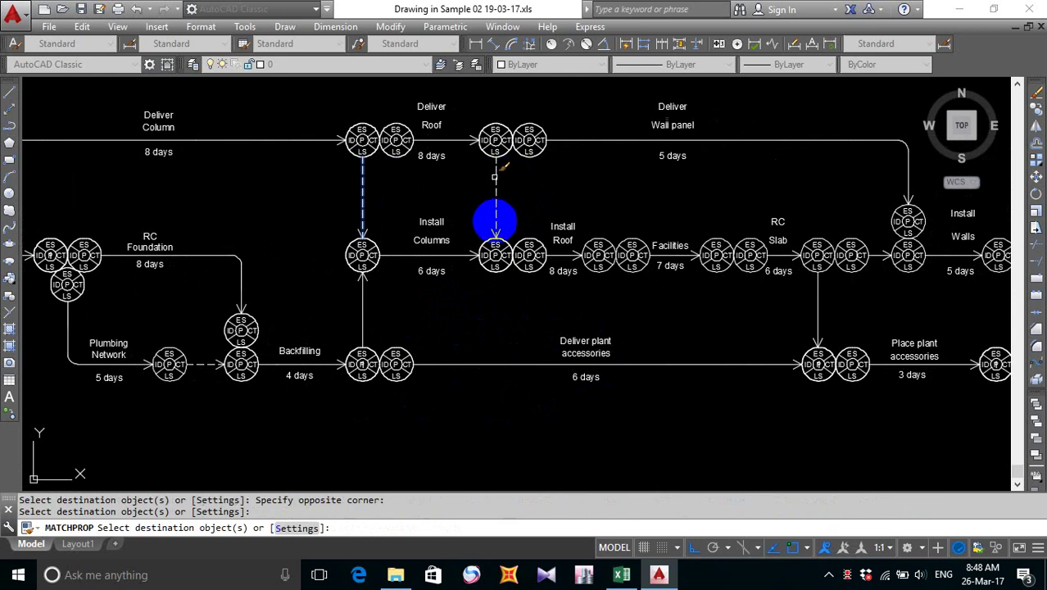
# - Match the dashed properties onto the short arrow from the RC Slab end nodes to the Install Walls start node, and save the drawing
pyautogui.moveTo(737, 320); pyautogui.dragTo(631, 320, button='middle')
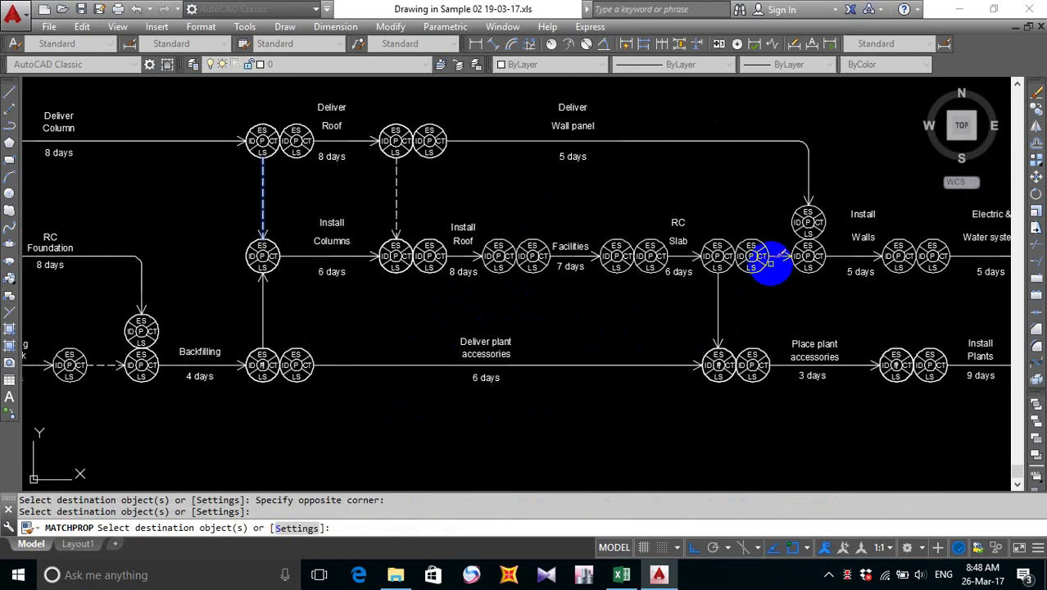
pyautogui.moveTo(755, 299); pyautogui.dragTo(665, 302, button='middle')
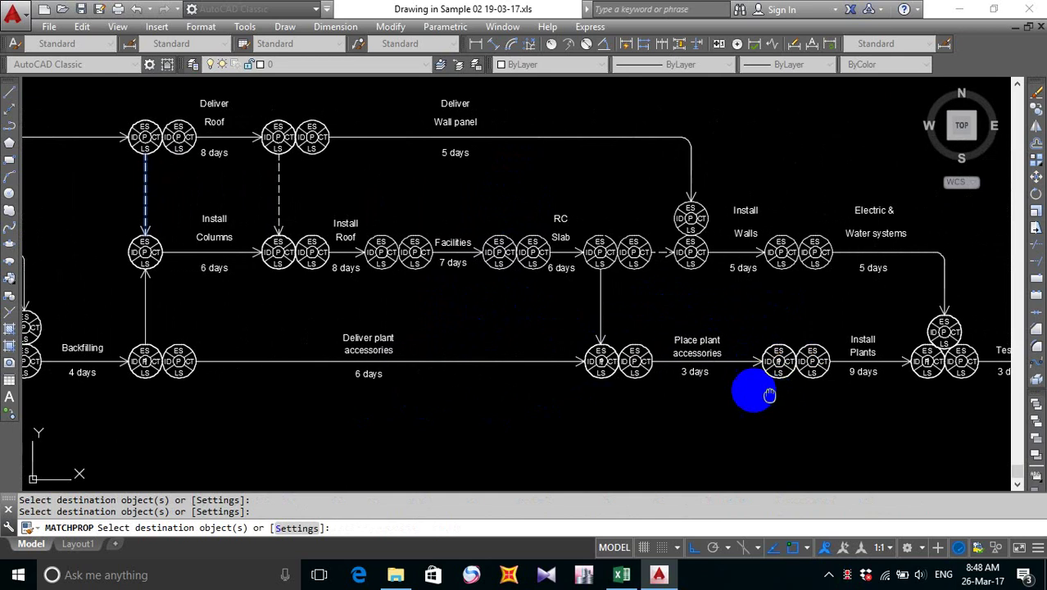
pyautogui.moveTo(753, 386); pyautogui.dragTo(644, 349, button='middle')
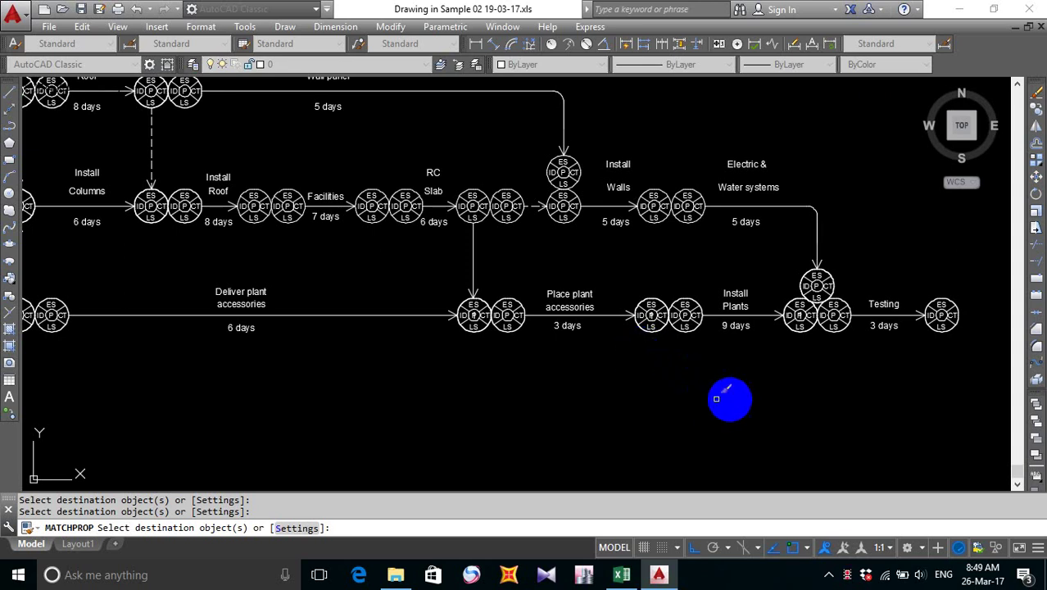
pyautogui.moveTo(485, 327); pyautogui.dragTo(535, 367, button='middle')
pyautogui.moveTo(573, 300); pyautogui.dragTo(572, 326, button='middle')
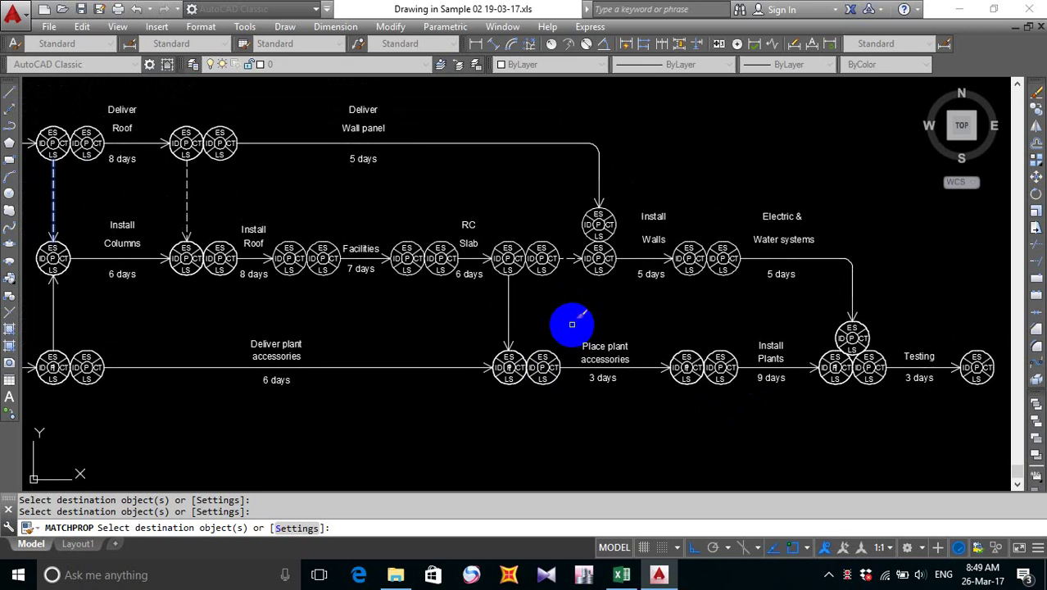
pyautogui.moveTo(543, 327); pyautogui.dragTo(763, 312, button='middle')
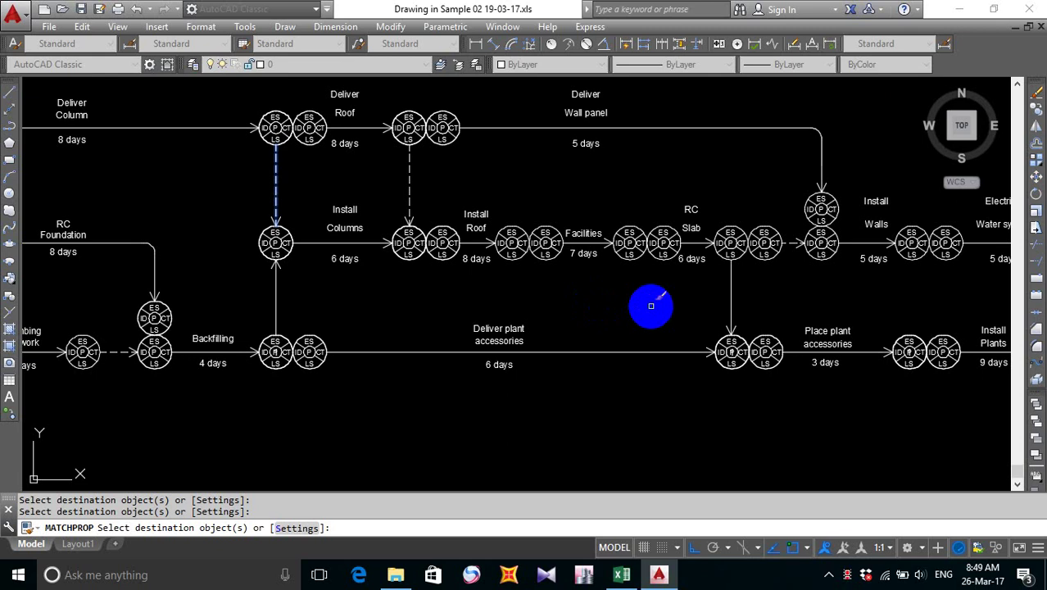
pyautogui.press('Escape')
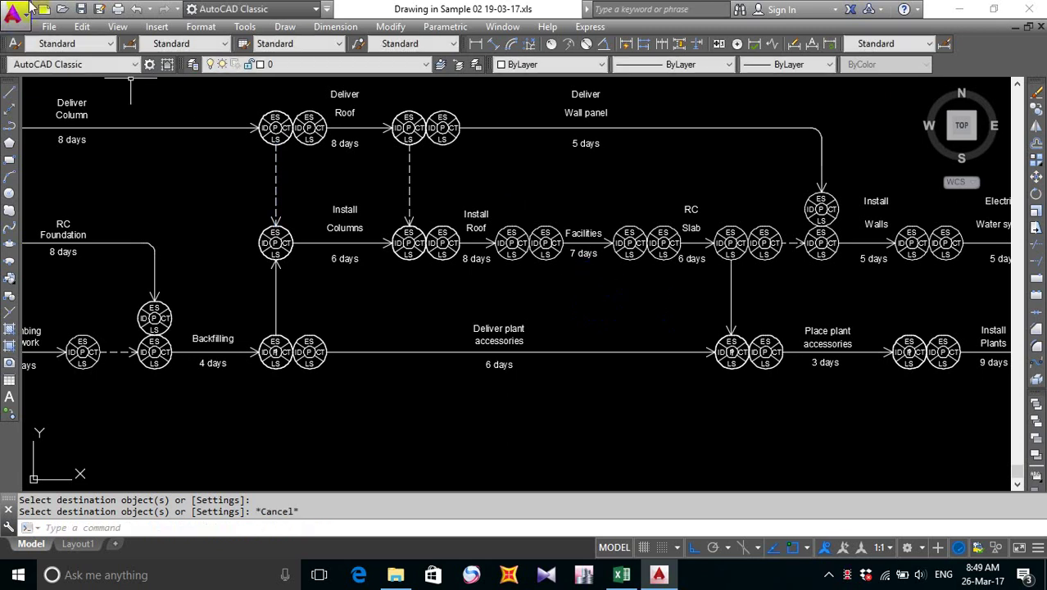
pyautogui.click(80, 8)
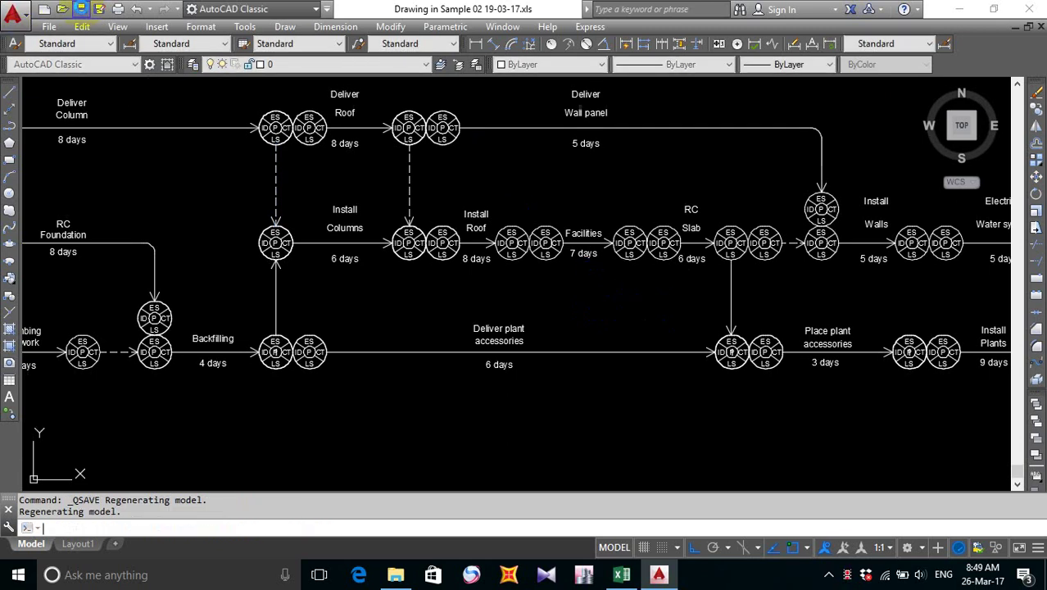
# - Examine the node pairs and connecting arrows across the whole network diagram, from Deliver Column through Testing
pyautogui.moveTo(628, 304); pyautogui.dragTo(430, 311, button='middle')
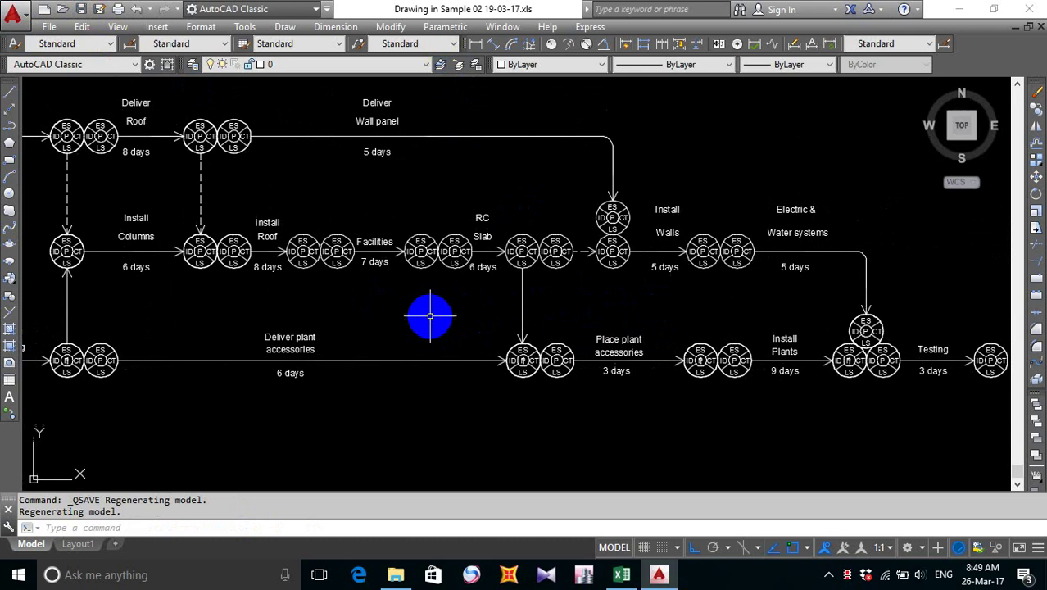
pyautogui.moveTo(812, 332); pyautogui.dragTo(743, 281, button='middle')
pyautogui.scroll(5, 635, 310)
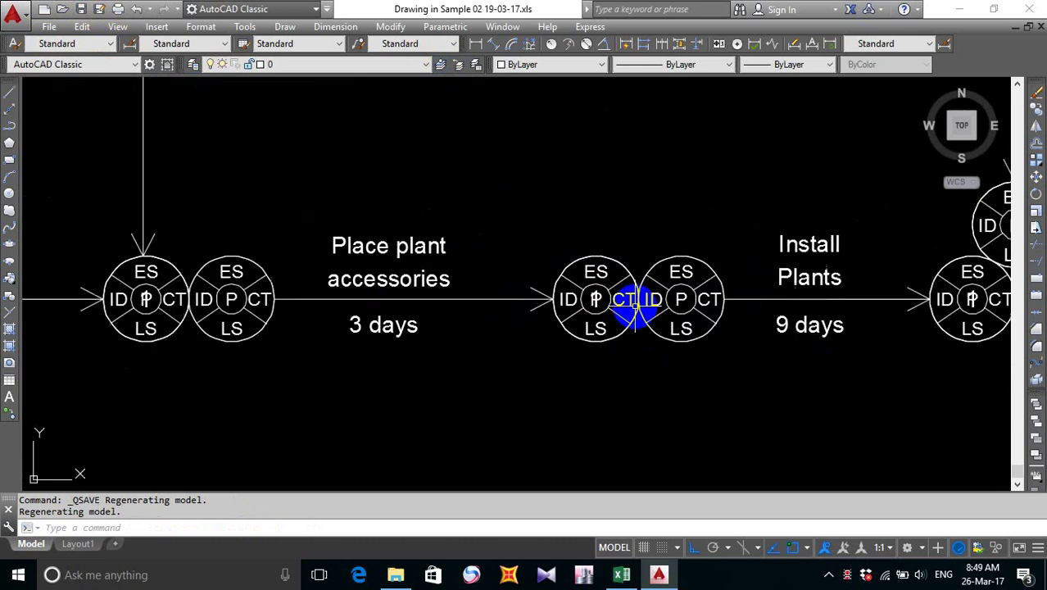
pyautogui.scroll(-3, 660, 326)
pyautogui.moveTo(791, 373); pyautogui.dragTo(589, 367, button='middle')
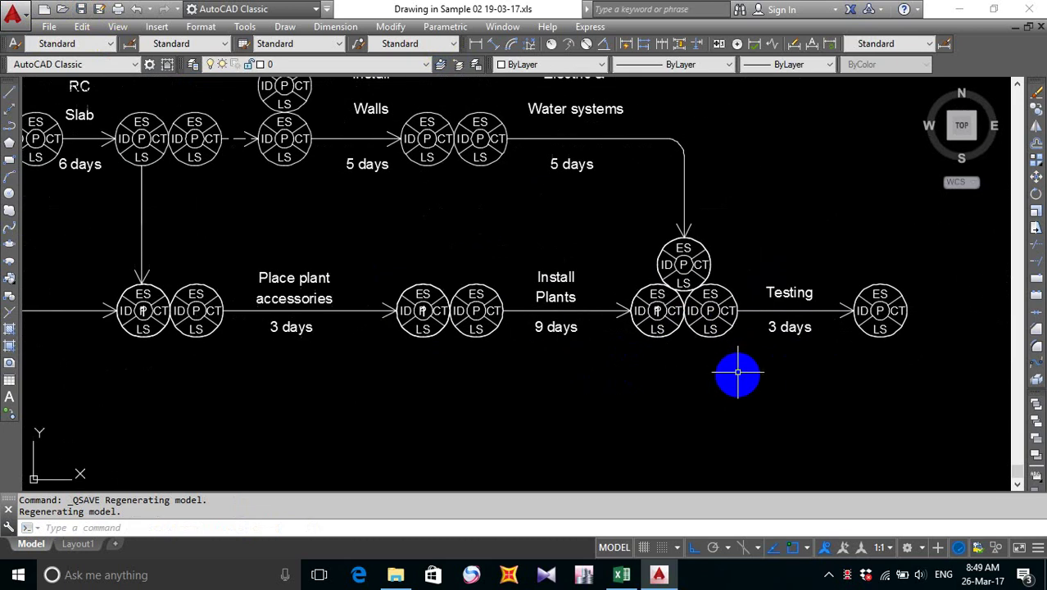
pyautogui.scroll(-4, 735, 386)
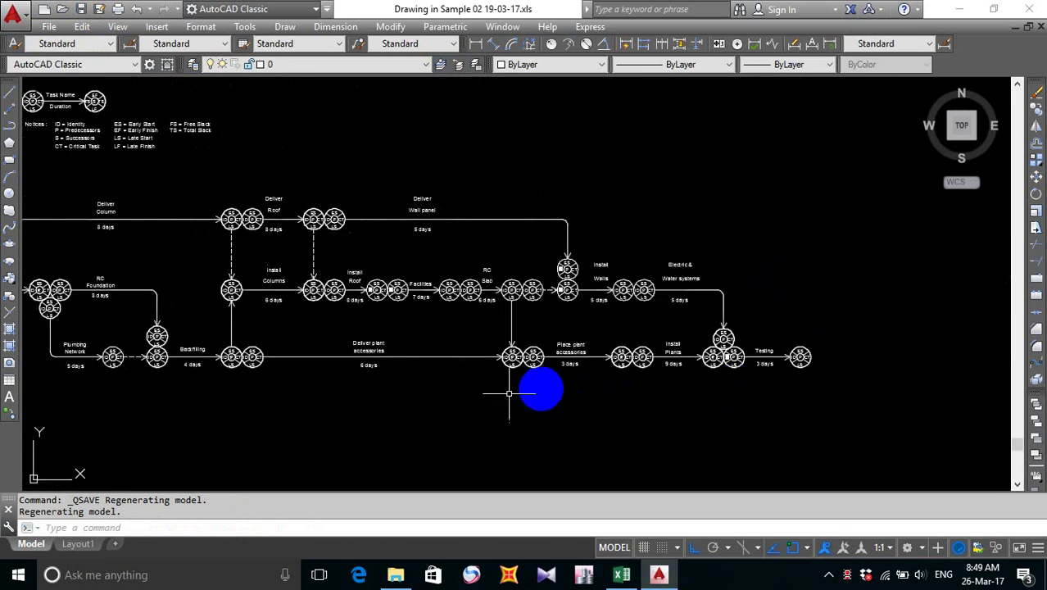
pyautogui.moveTo(616, 393); pyautogui.dragTo(767, 359, button='middle')
pyautogui.moveTo(689, 359); pyautogui.dragTo(582, 356, button='middle')
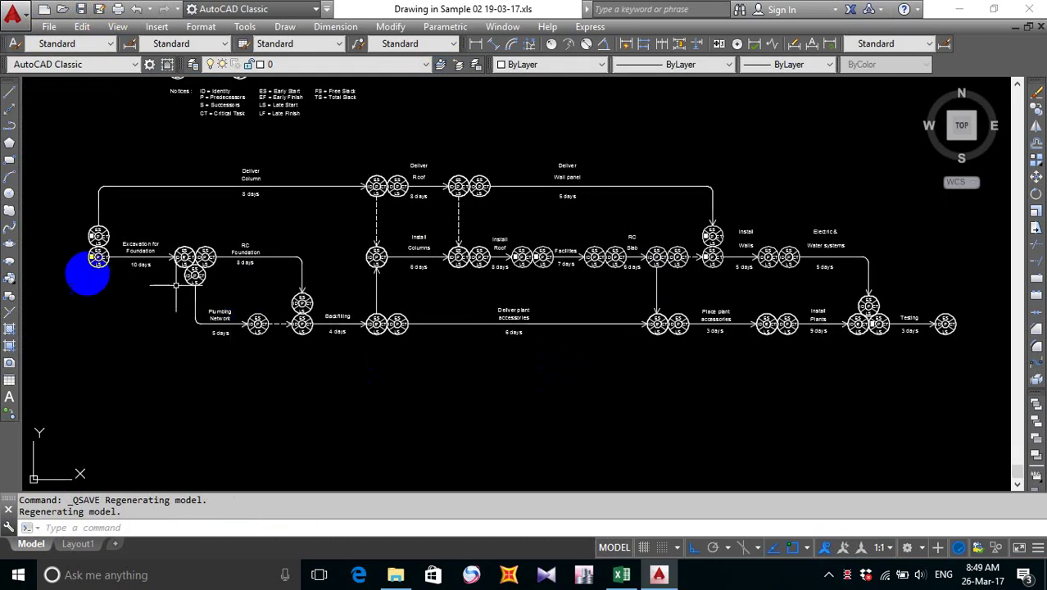
# - Replace the ID text in the upper of the two stacked nodes at the diagram's start, where Deliver Column begins, with 1
pyautogui.scroll(10, 86, 254)
pyautogui.click(134, 326)
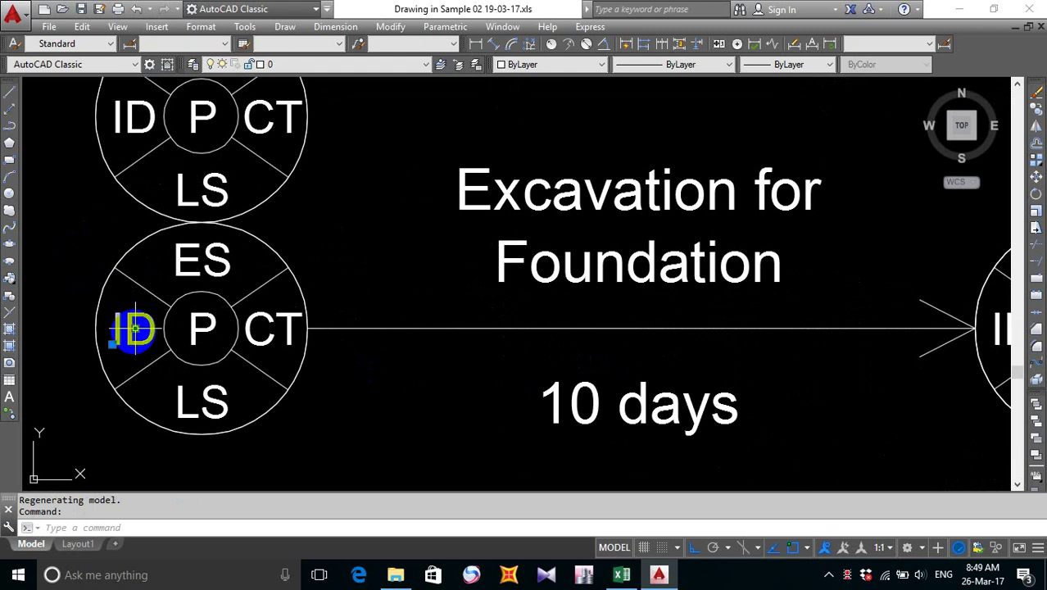
pyautogui.scroll(-2, 206, 351)
pyautogui.press('Escape')
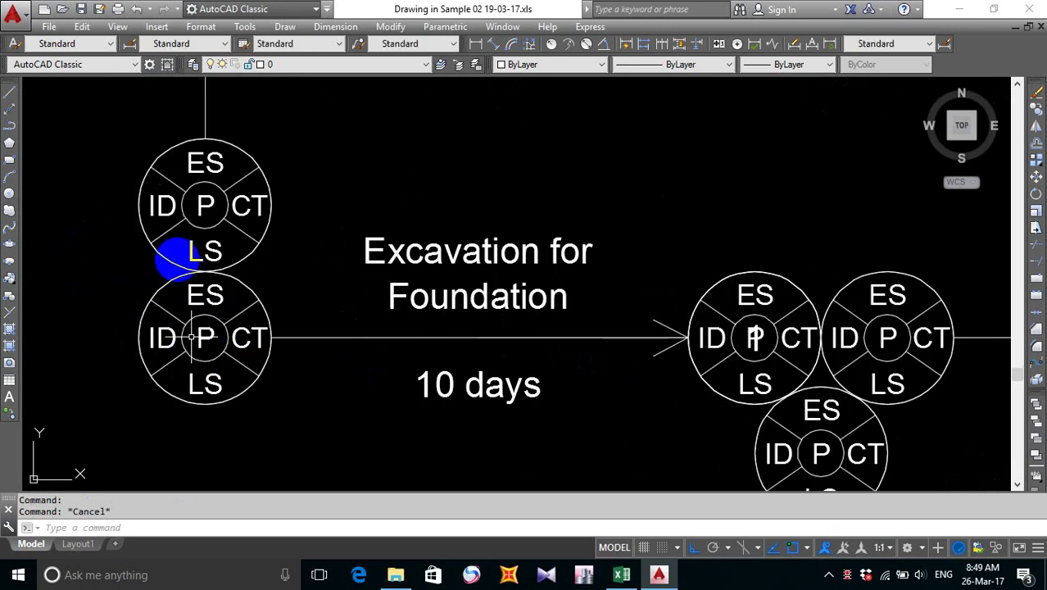
pyautogui.moveTo(175, 257); pyautogui.dragTo(215, 386, button='middle')
pyautogui.click(197, 339)
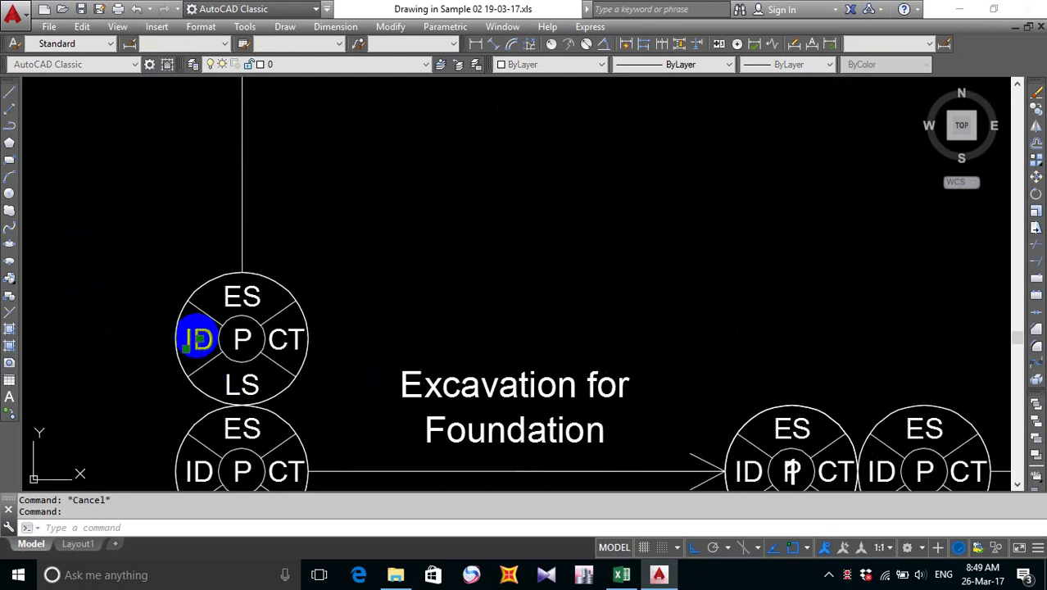
pyautogui.doubleClick(197, 340)
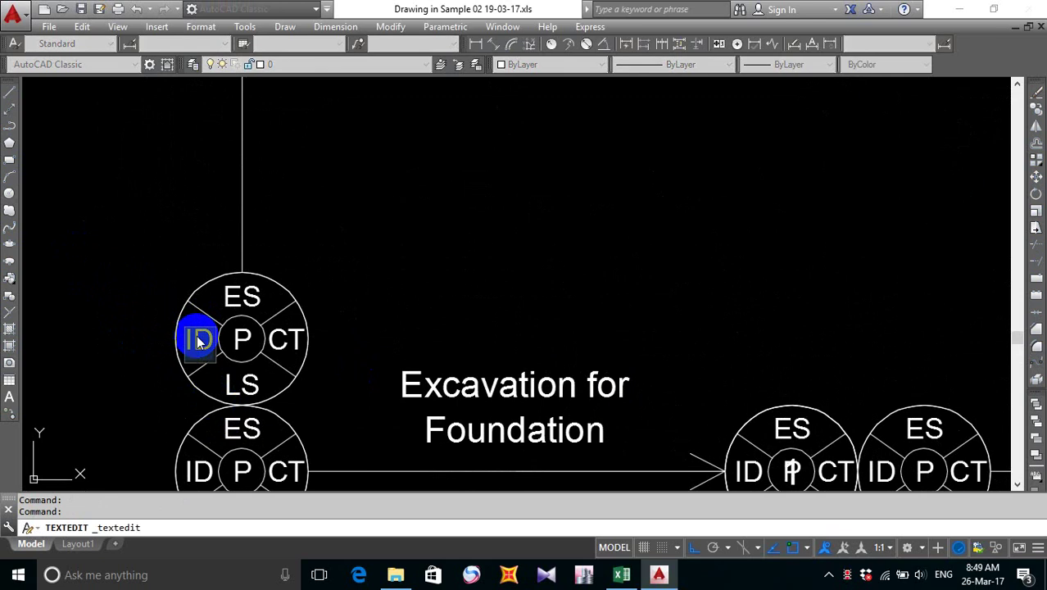
pyautogui.write('1')
pyautogui.click(397, 271)
pyautogui.scroll(-2, 397, 262)
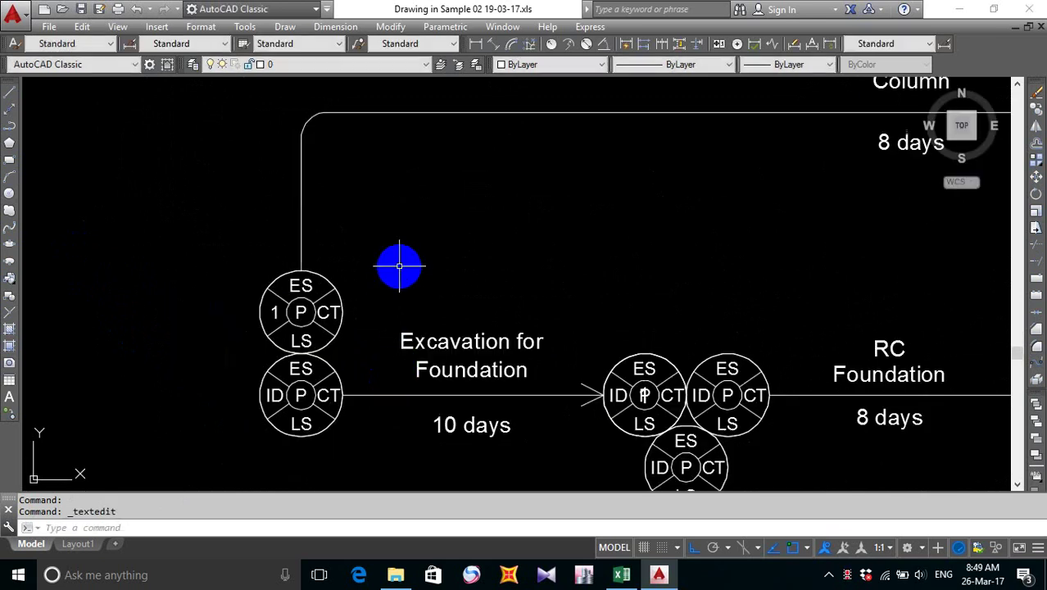
pyautogui.scroll(-2, 392, 368)
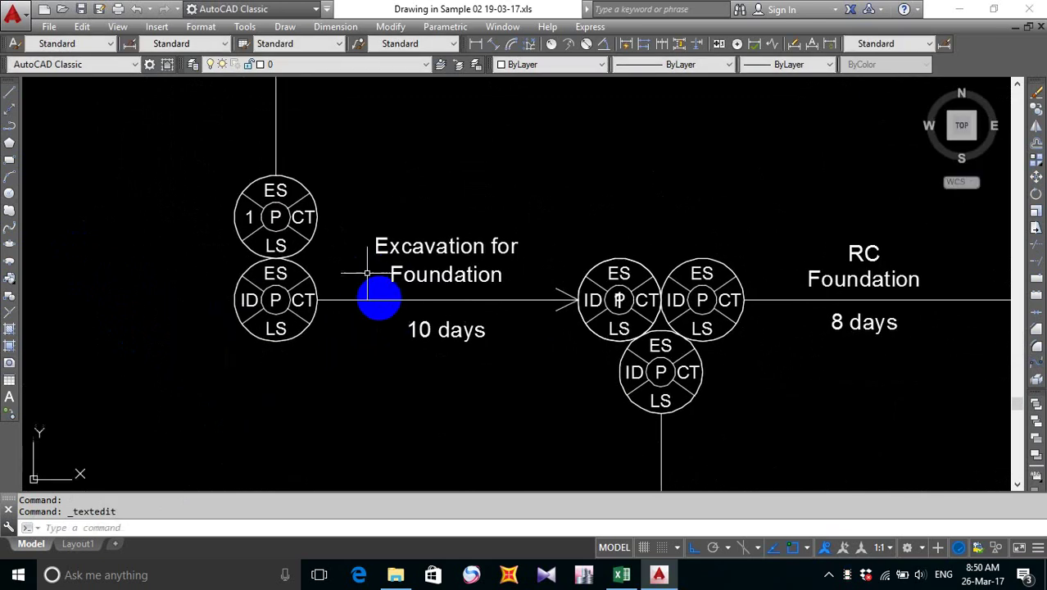
# - Switch to the Excel workbook, tile it side by side with AutoCAD, and bring the I-J CPM diagram in section 6 into view
pyautogui.click(625, 578)
pyautogui.scroll(-3, 369, 373)
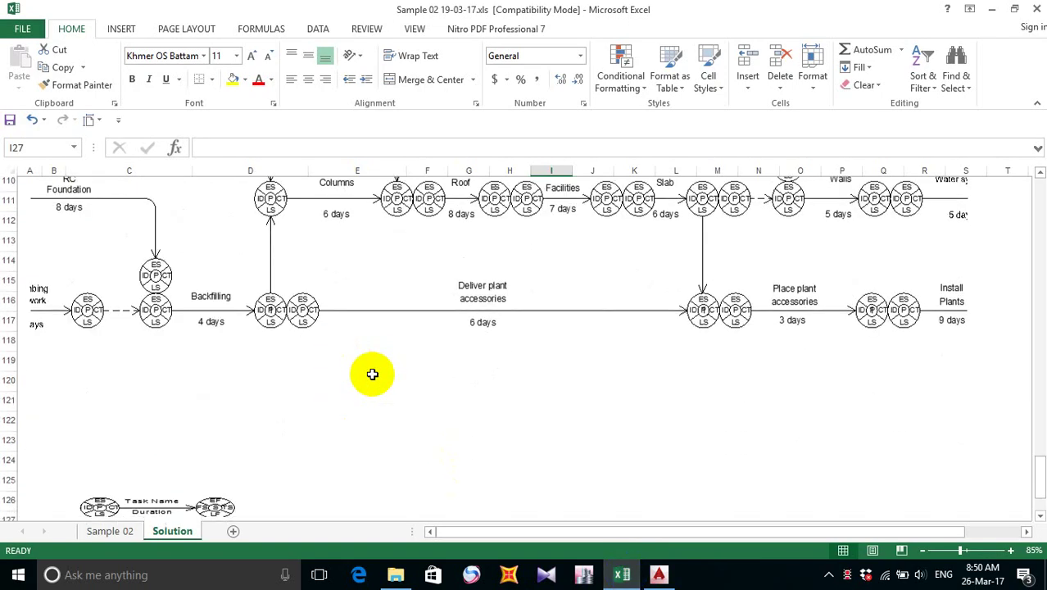
pyautogui.scroll(3, 372, 374)
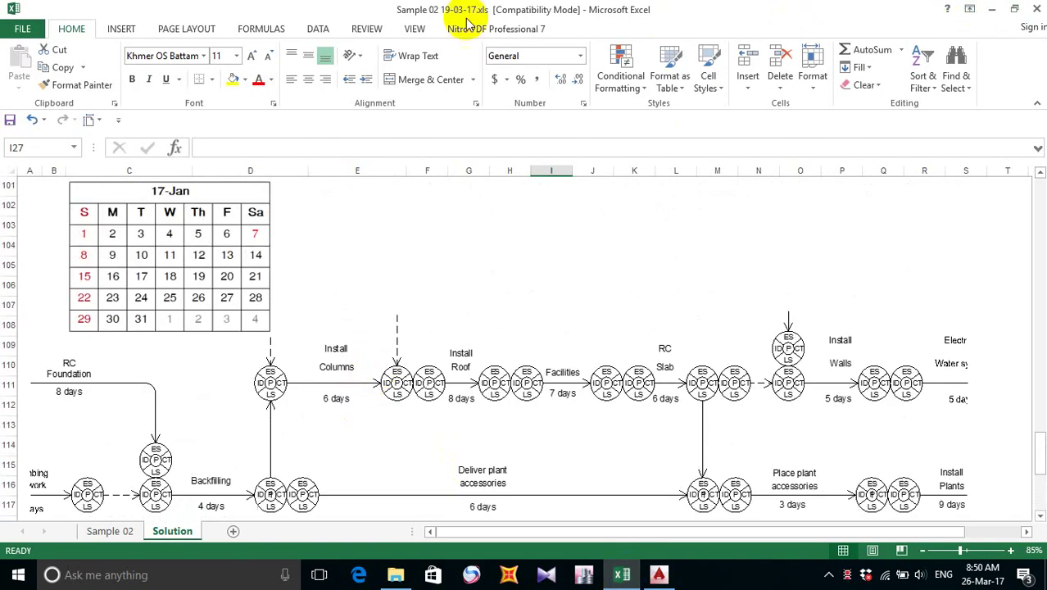
pyautogui.moveTo(272, 7); pyautogui.dragTo(4, 214)
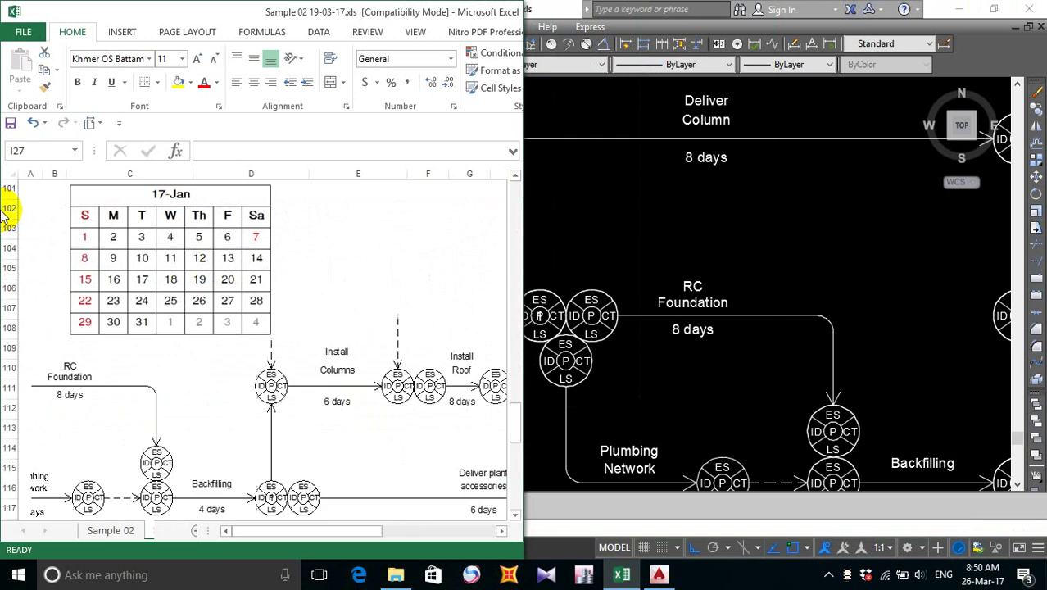
pyautogui.click(667, 108)
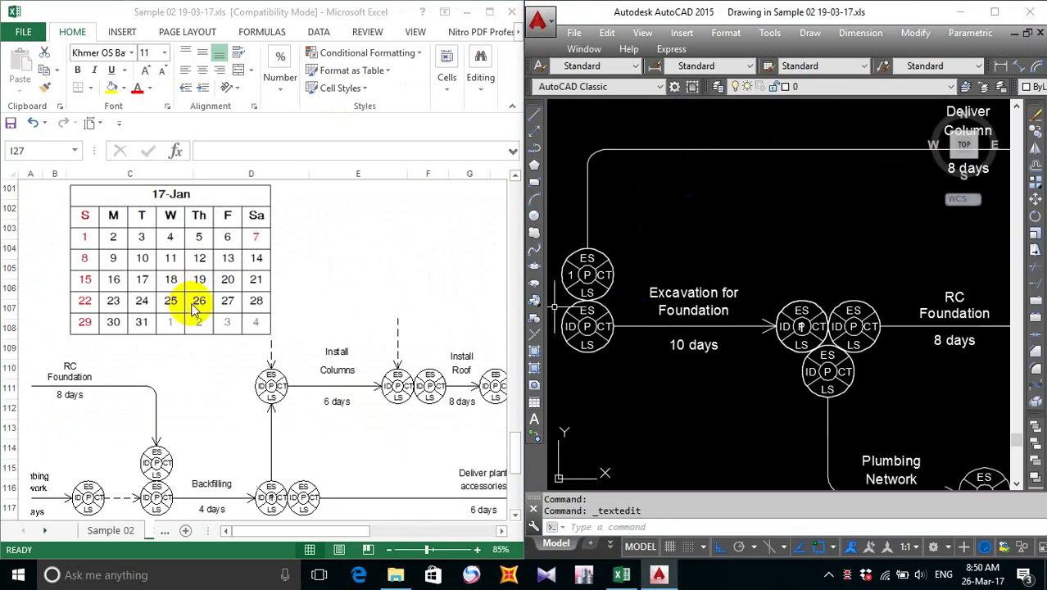
pyautogui.scroll(7, 316, 266)
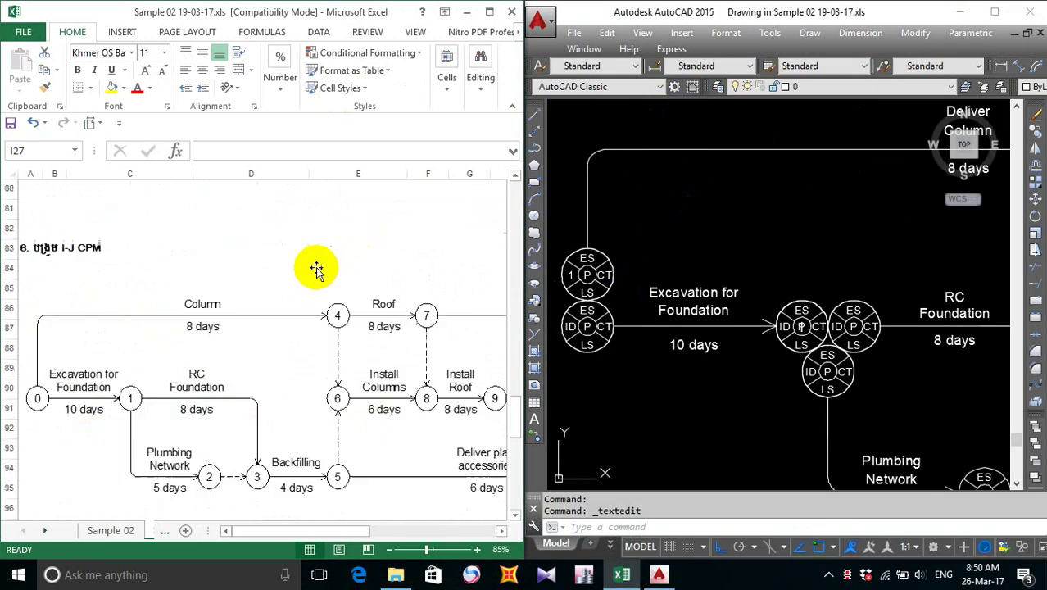
# - Using the task table in section 2 of the workbook, replace the ID text in Excavation for Foundation's start node with 5
pyautogui.scroll(12, 316, 266)
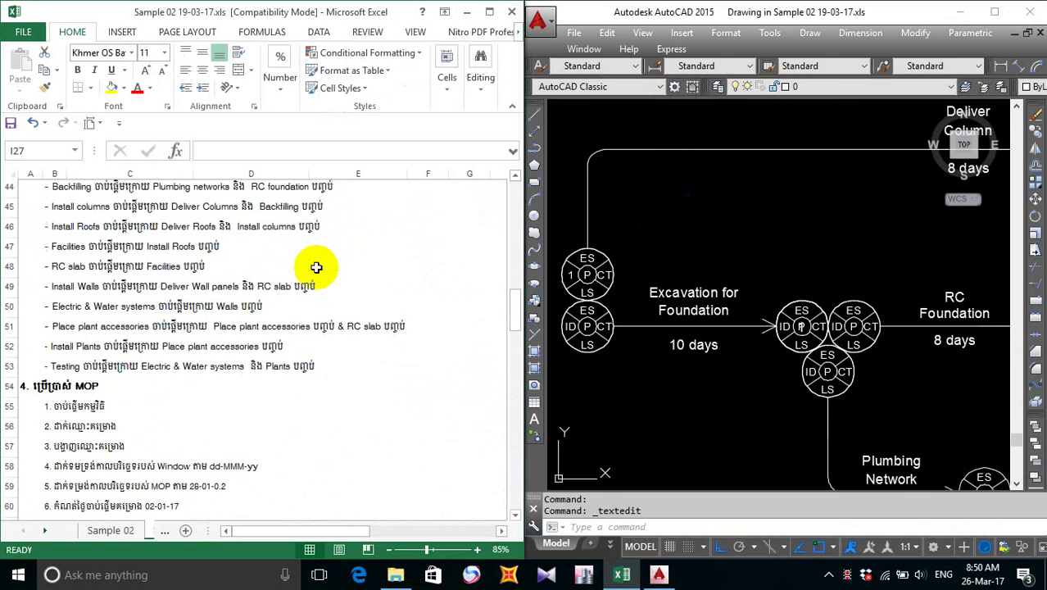
pyautogui.scroll(10, 316, 266)
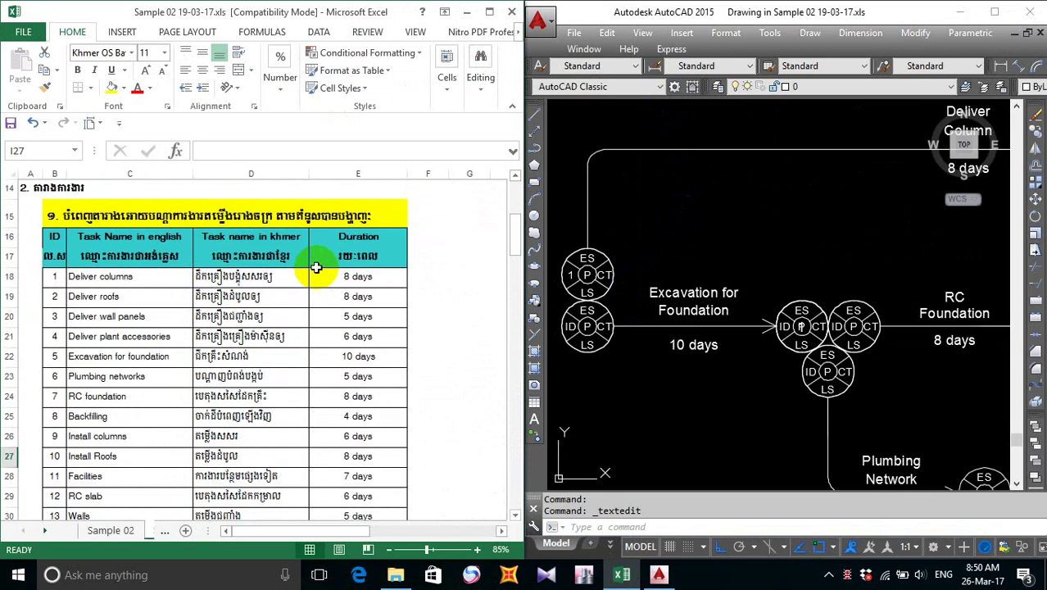
pyautogui.scroll(-1, 316, 266)
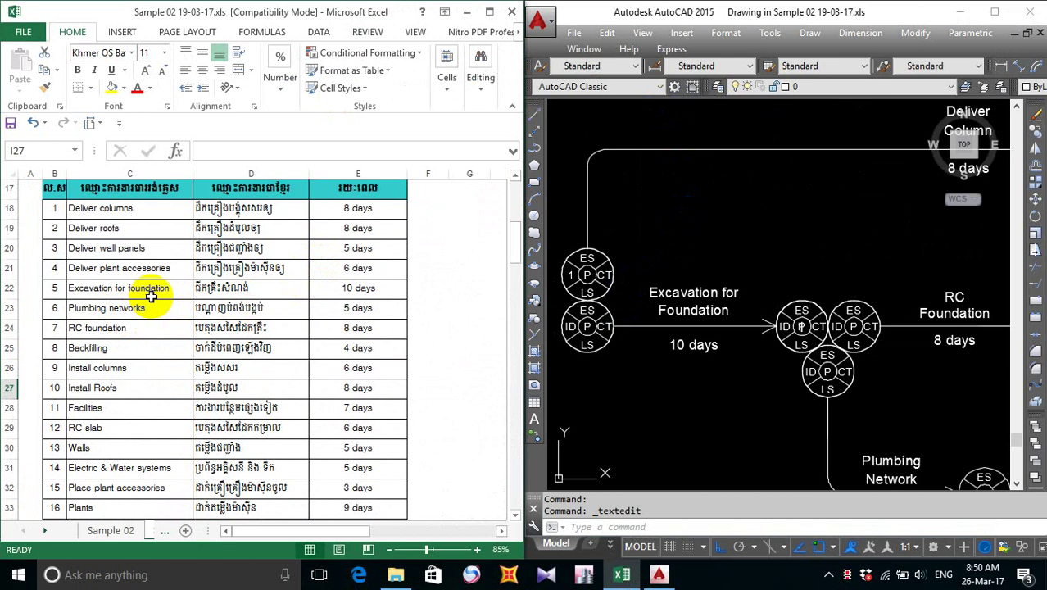
pyautogui.doubleClick(567, 329)
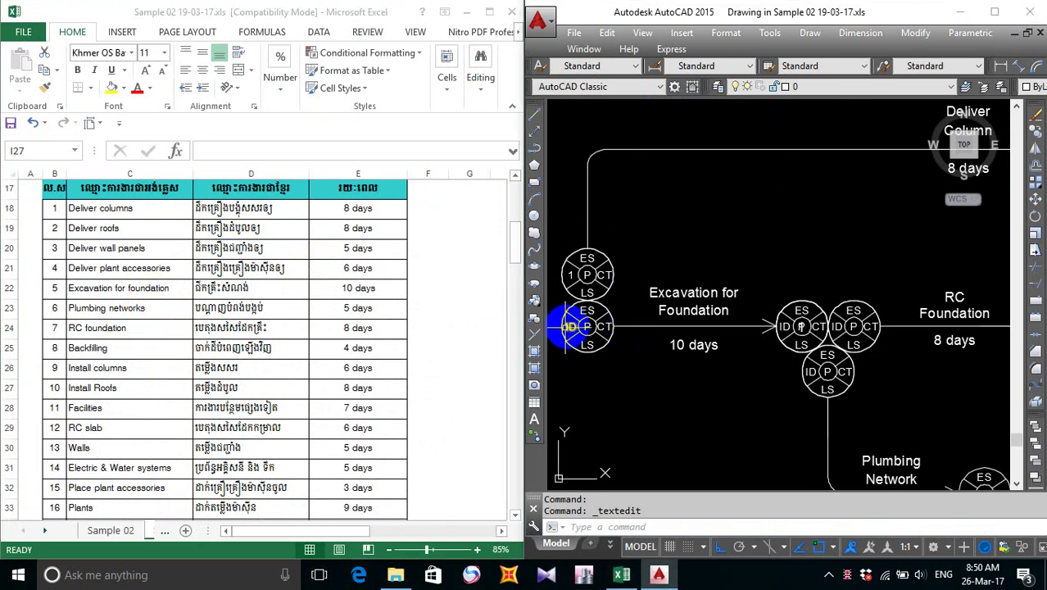
pyautogui.write('5')
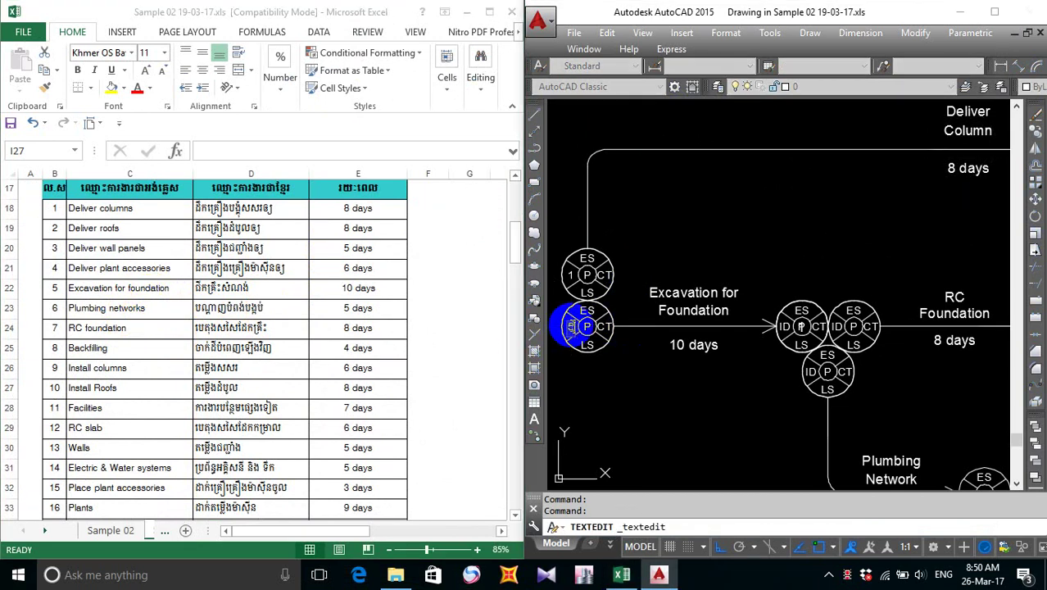
pyautogui.click(668, 236)
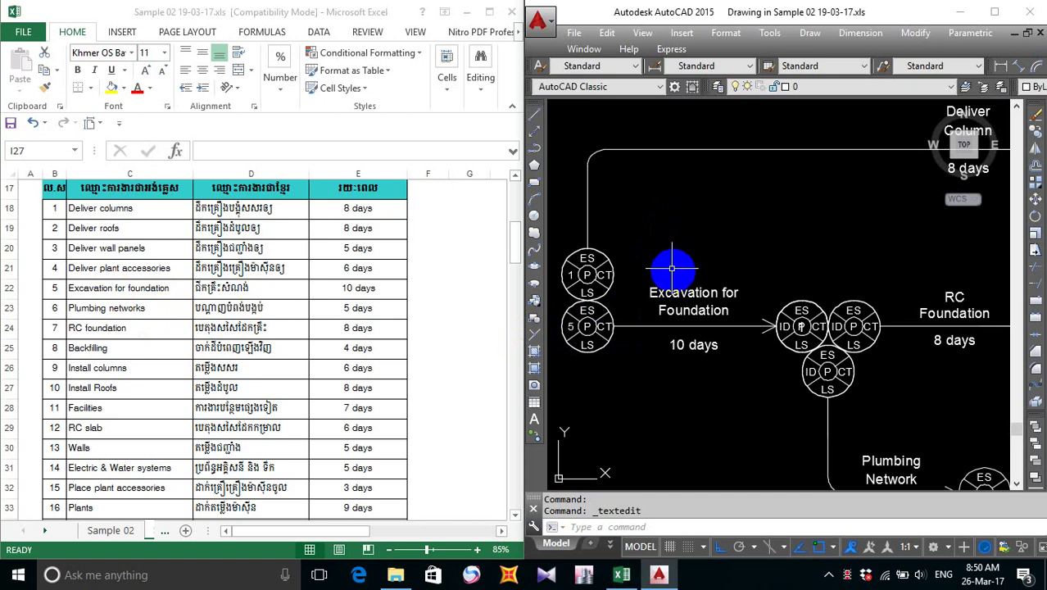
# - Delete the ID, ES, LS and CT labels and the stray mark over P from Excavation for Foundation's end node
pyautogui.moveTo(767, 362)
pyautogui.mouseDown(button='middle')
pyautogui.moveTo(725, 351)
pyautogui.moveTo(744, 321)
pyautogui.mouseUp(button='middle')
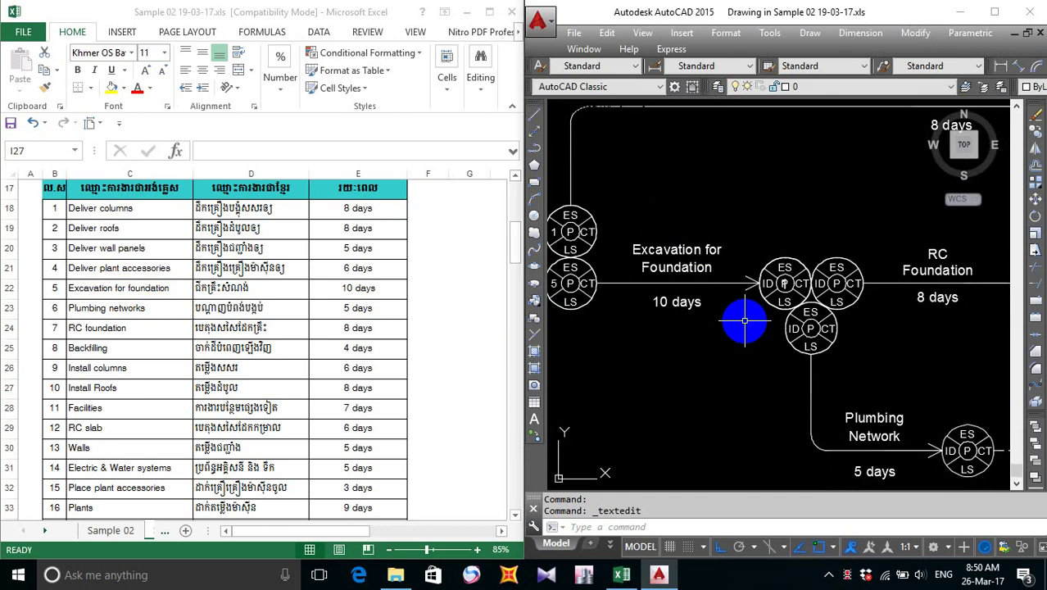
pyautogui.scroll(-2, 766, 329)
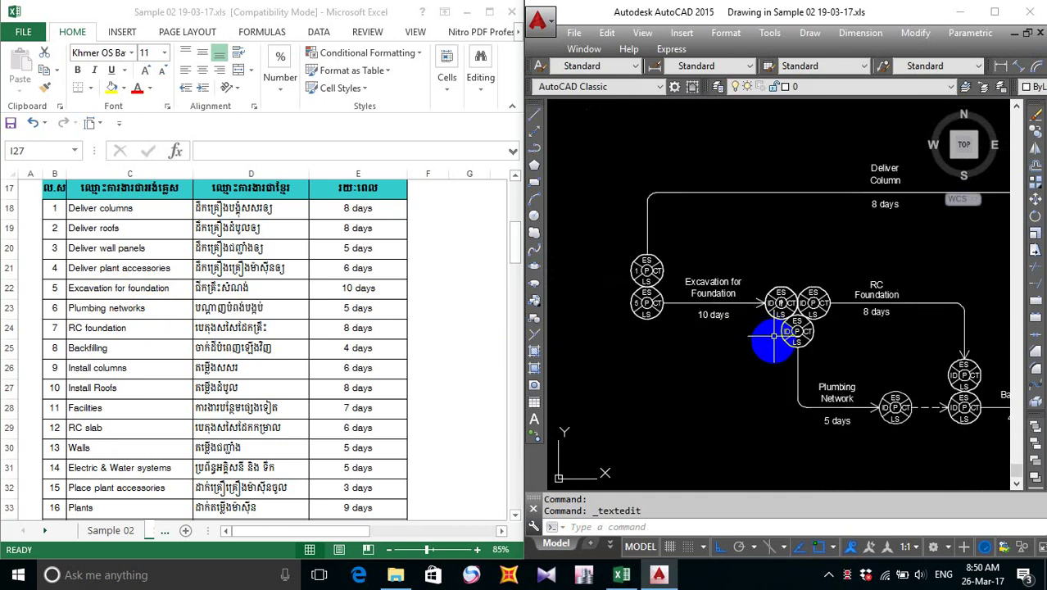
pyautogui.scroll(5, 780, 305)
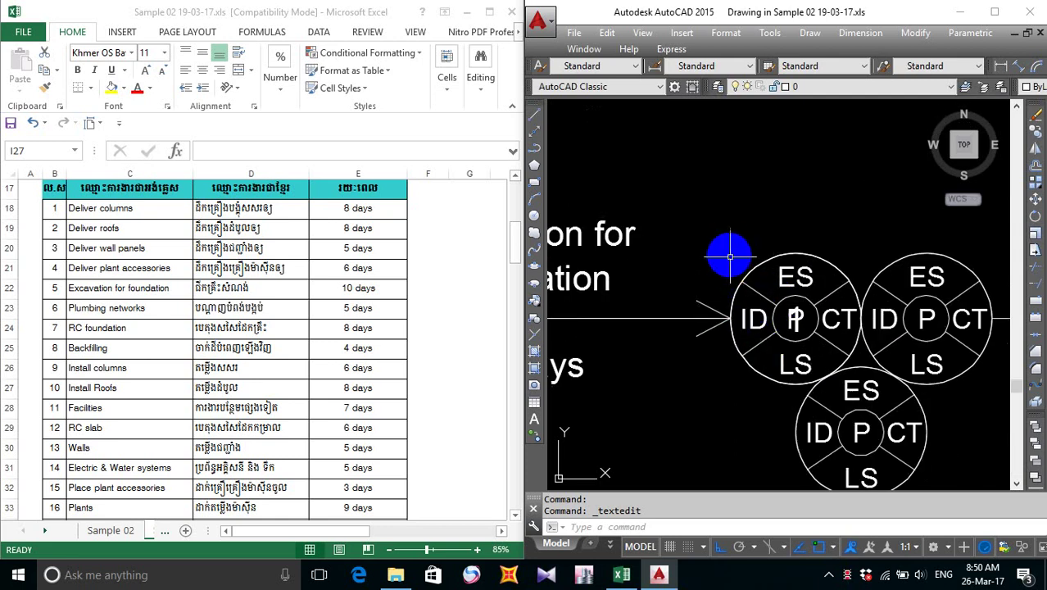
pyautogui.click(726, 244)
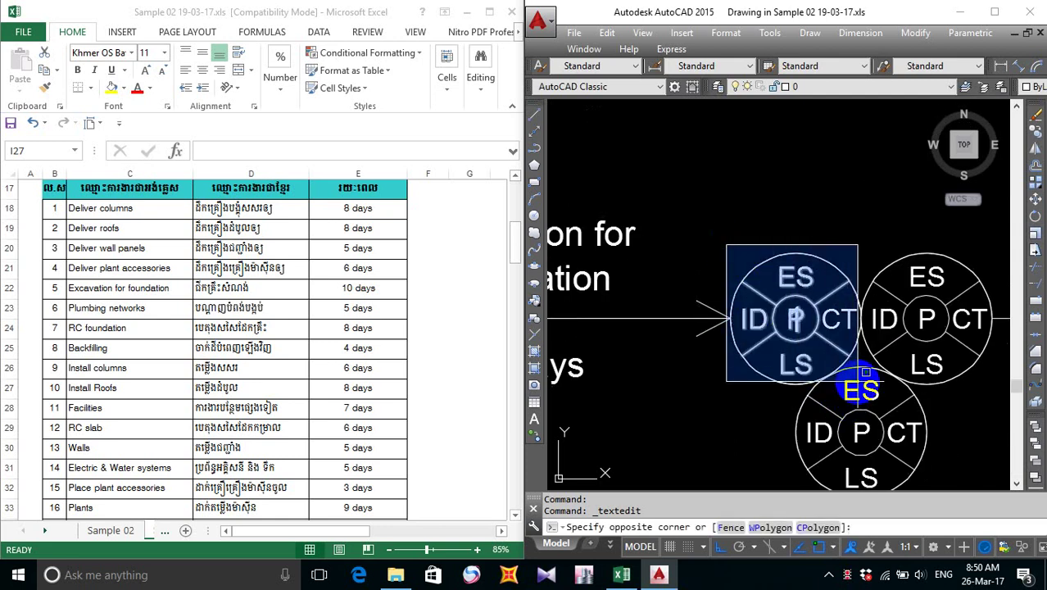
pyautogui.click(753, 312)
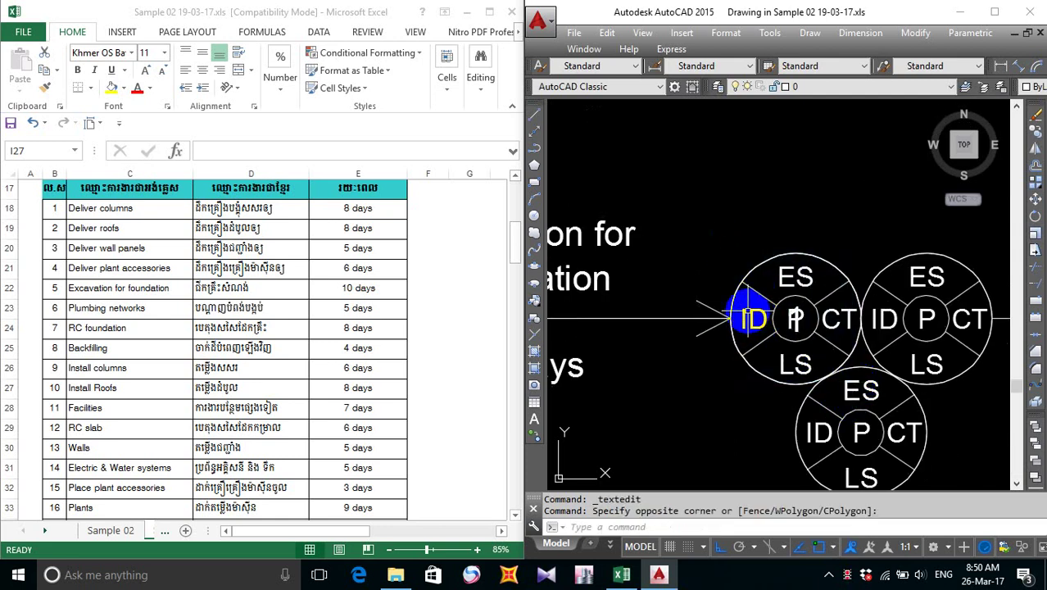
pyautogui.click(749, 319)
pyautogui.press('Delete')
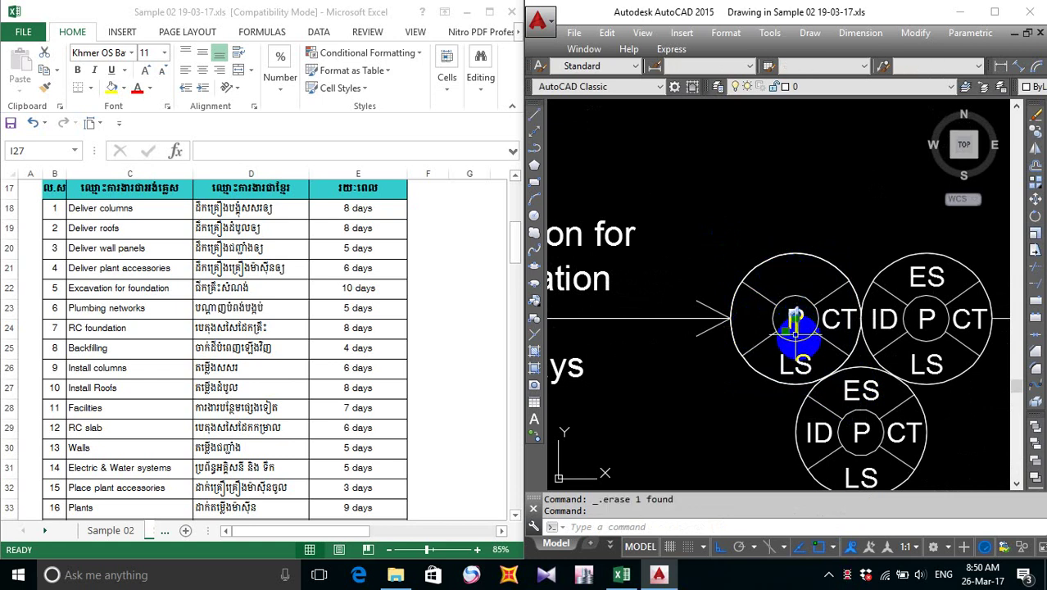
pyautogui.click(834, 319)
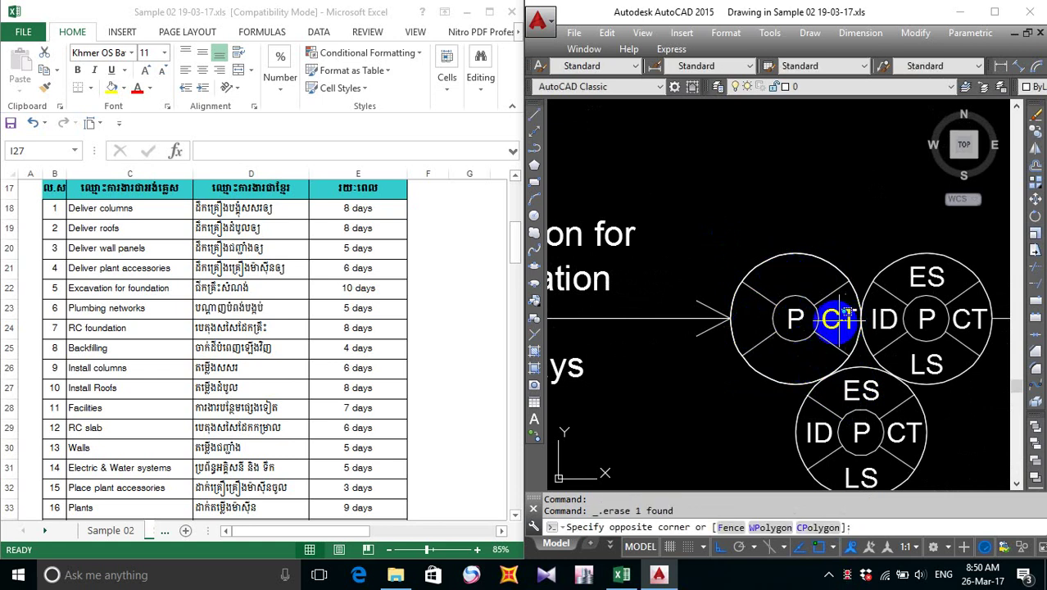
pyautogui.click(836, 321)
pyautogui.press('Delete')
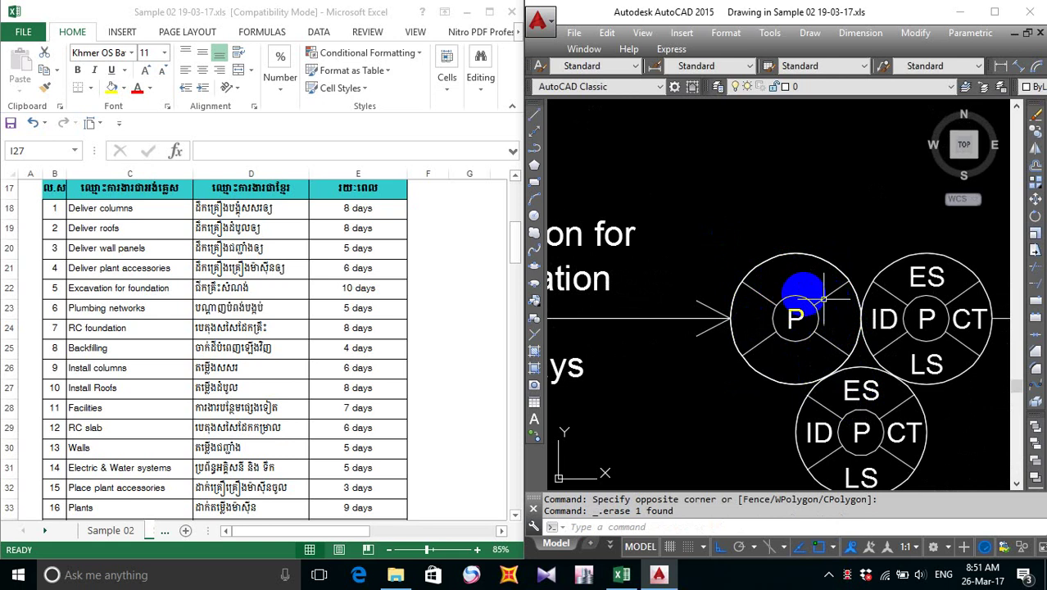
# - Delete the P label from the centre of Excavation for Foundation's end node
pyautogui.scroll(-1, 803, 291)
pyautogui.moveTo(926, 386); pyautogui.dragTo(860, 327, button='middle')
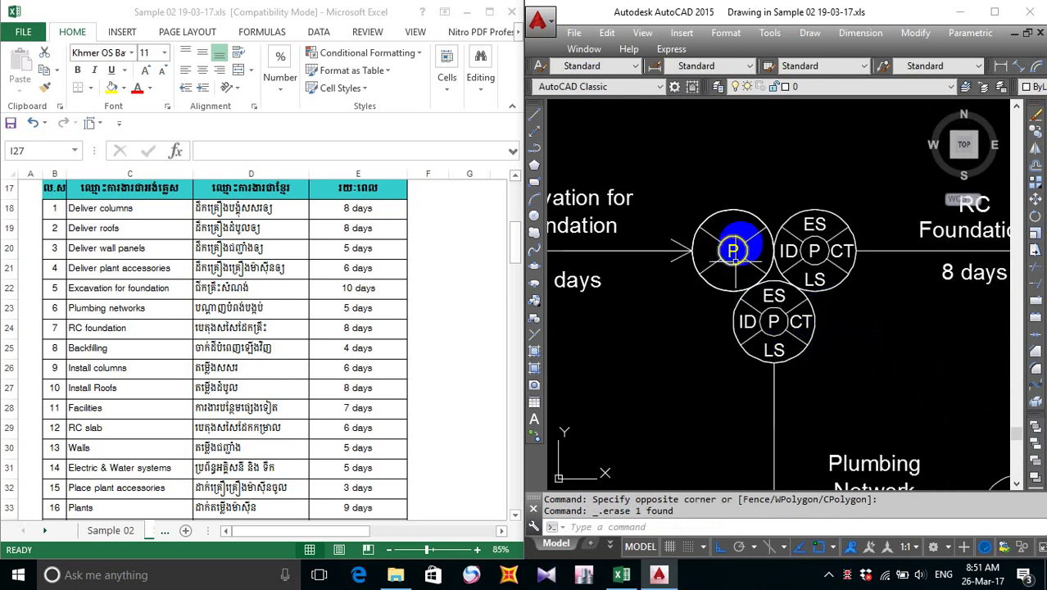
pyautogui.click(733, 250)
pyautogui.click(734, 250)
pyautogui.press('Delete')
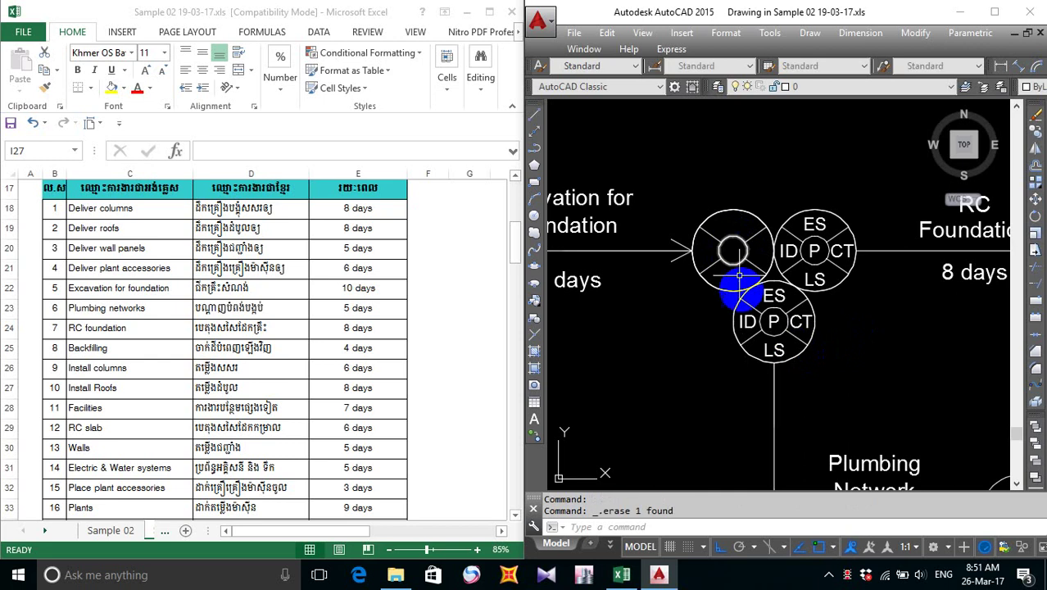
# - Examine the legend's abbreviation definitions and compare them with the two start nodes of the network diagram
pyautogui.scroll(-3, 743, 293)
pyautogui.moveTo(810, 283); pyautogui.dragTo(826, 324, button='middle')
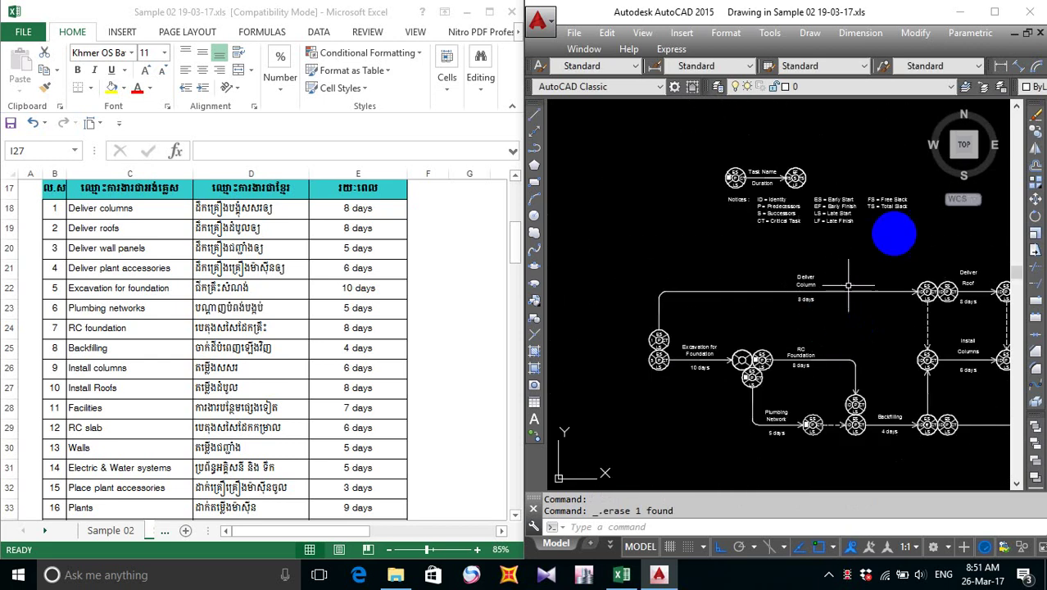
pyautogui.scroll(4, 901, 215)
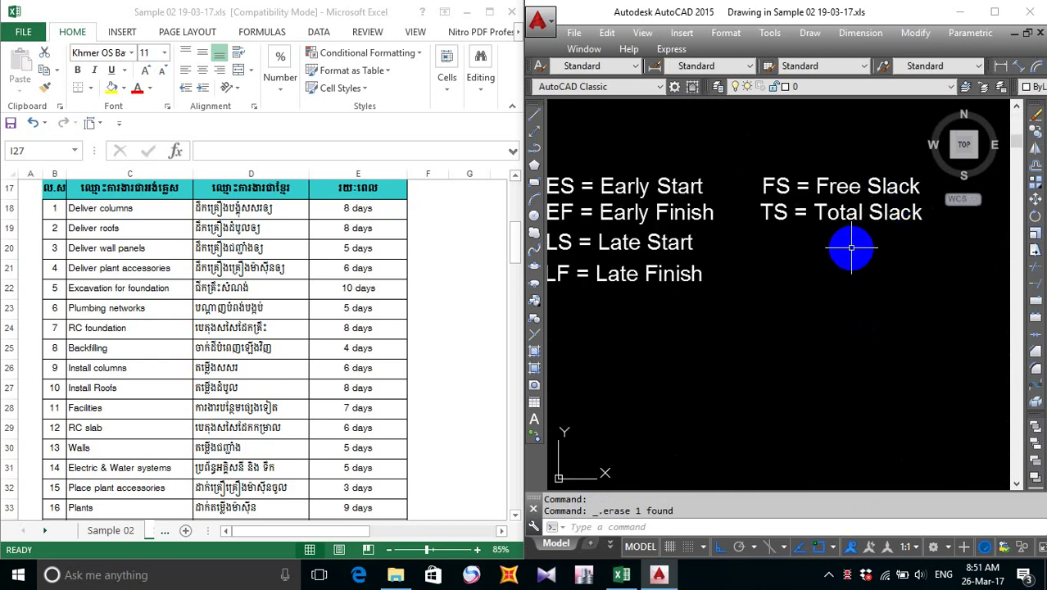
pyautogui.scroll(-1, 851, 247)
pyautogui.scroll(1, 679, 236)
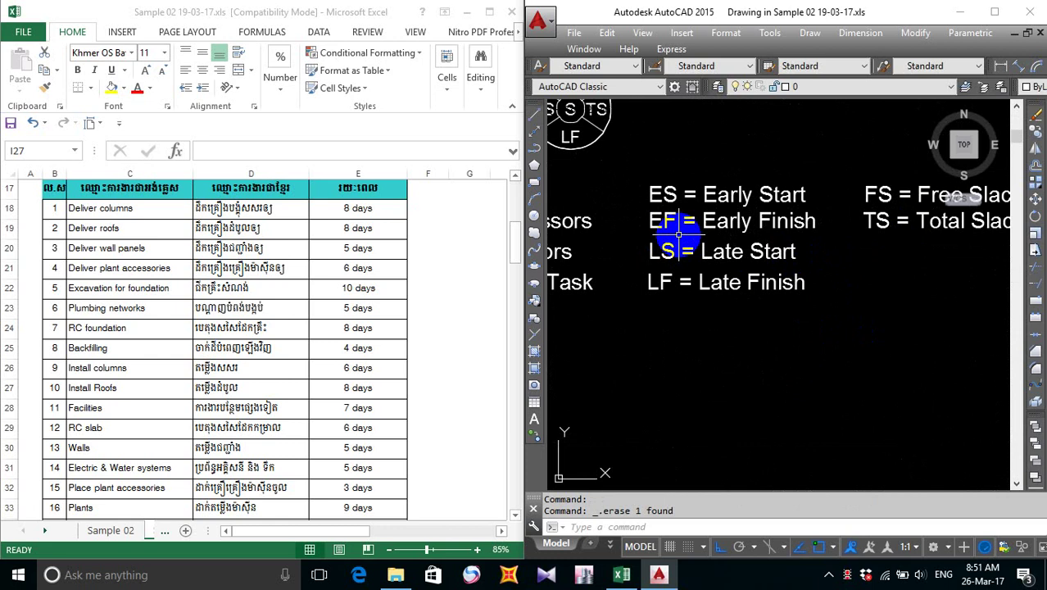
pyautogui.moveTo(701, 246); pyautogui.dragTo(755, 297, button='middle')
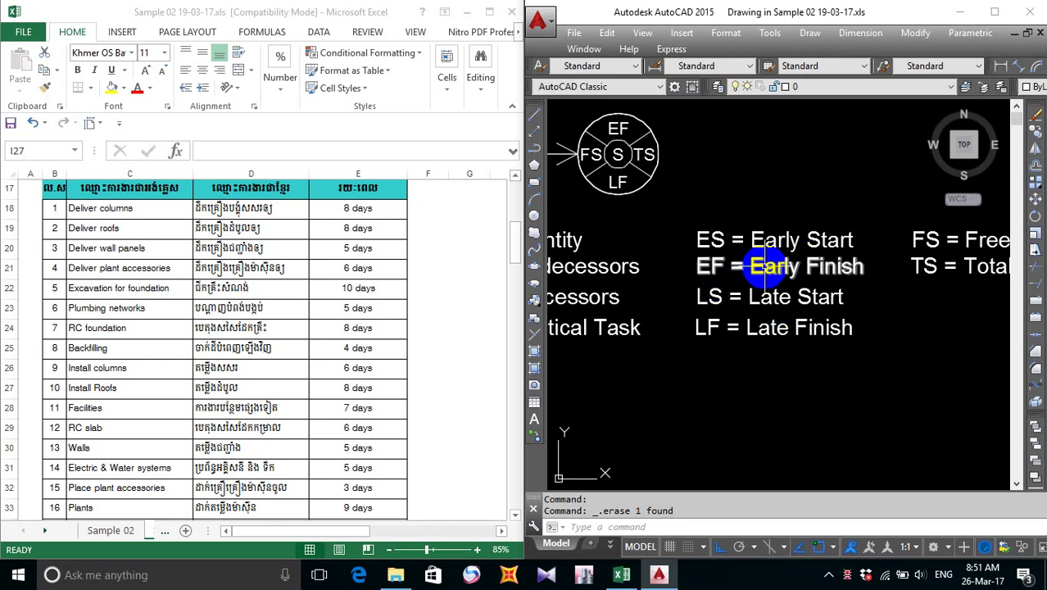
pyautogui.moveTo(765, 266)
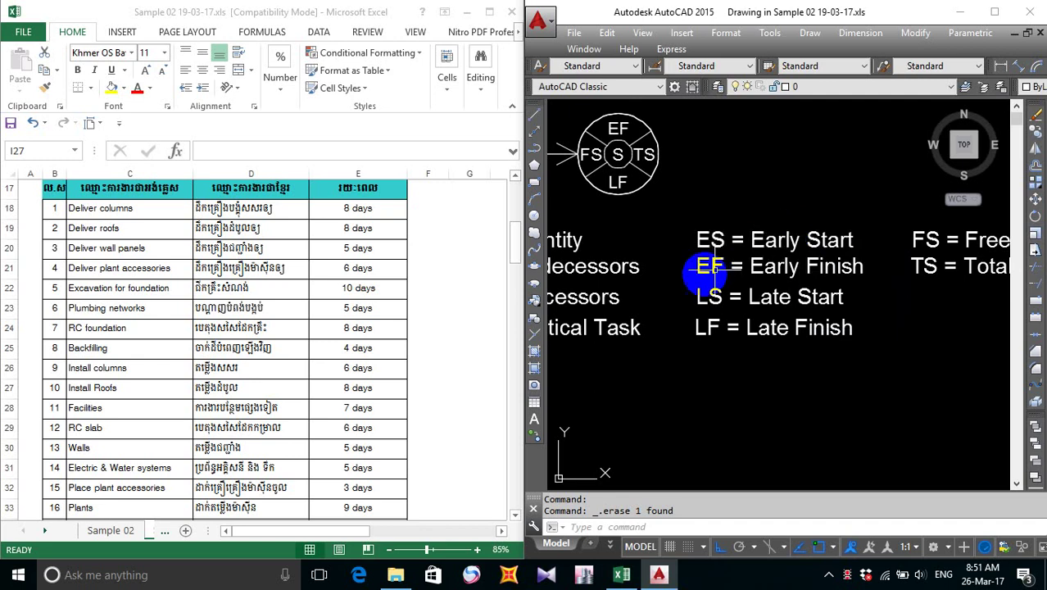
pyautogui.moveTo(708, 265); pyautogui.dragTo(701, 243, button='middle')
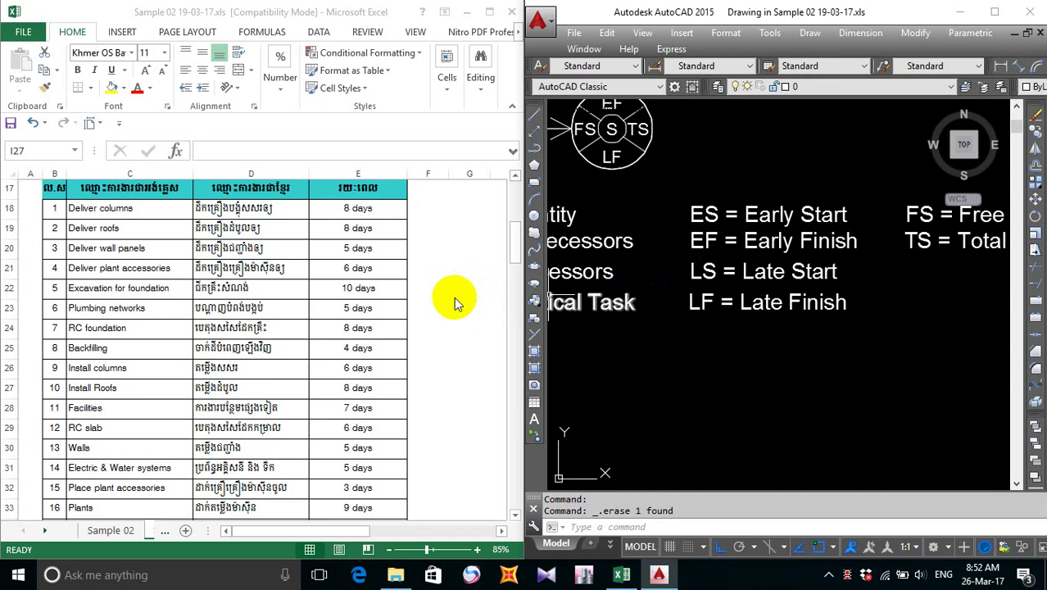
pyautogui.scroll(-5, 685, 379)
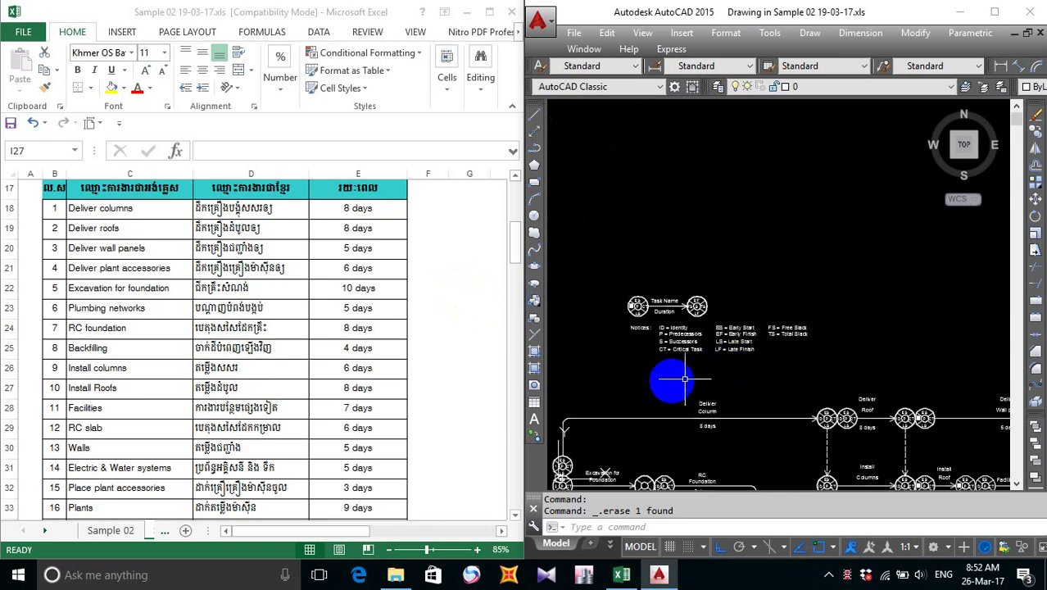
pyautogui.moveTo(685, 379); pyautogui.dragTo(685, 234, button='middle')
pyautogui.scroll(6, 574, 316)
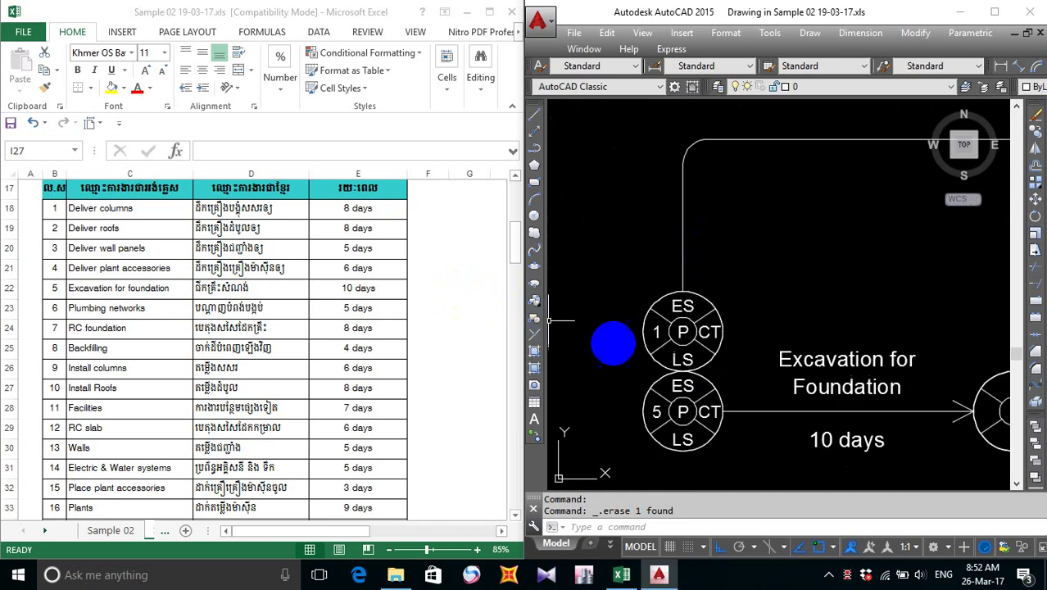
pyautogui.scroll(-5, 678, 299)
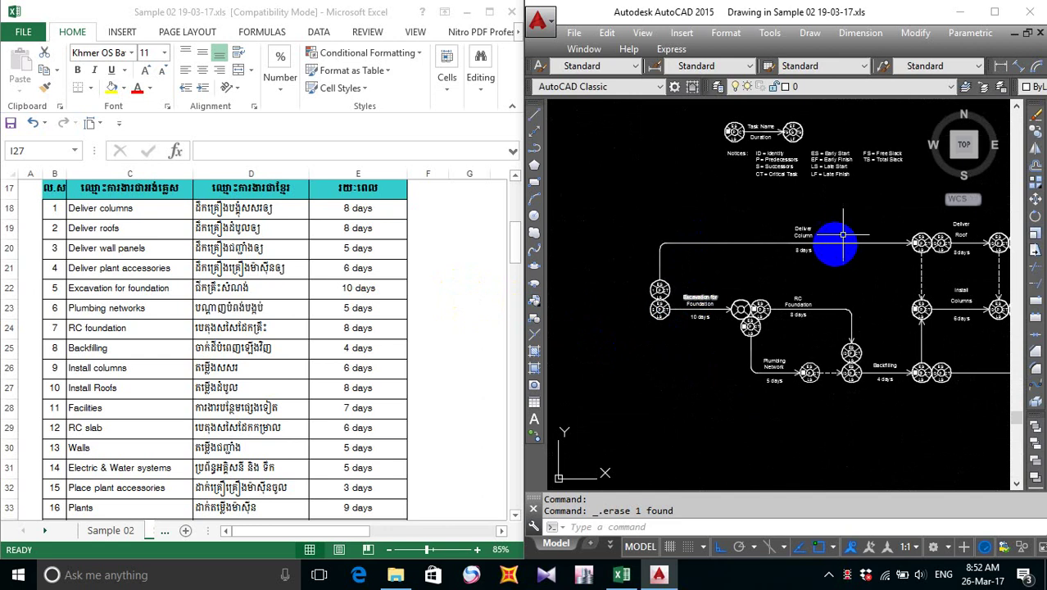
# - Copy the EF, FS, S, TS and LF labels from the legend's end node into Excavation for Foundation's emptied end node, using the arrow tip as reference
pyautogui.scroll(5, 716, 168)
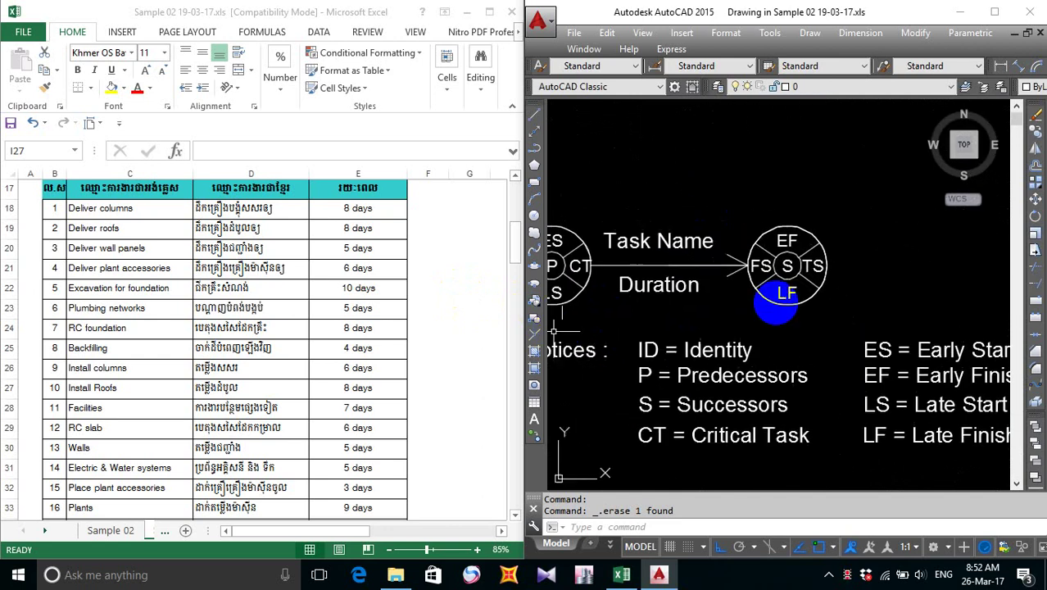
pyautogui.scroll(4, 775, 305)
pyautogui.write('c')
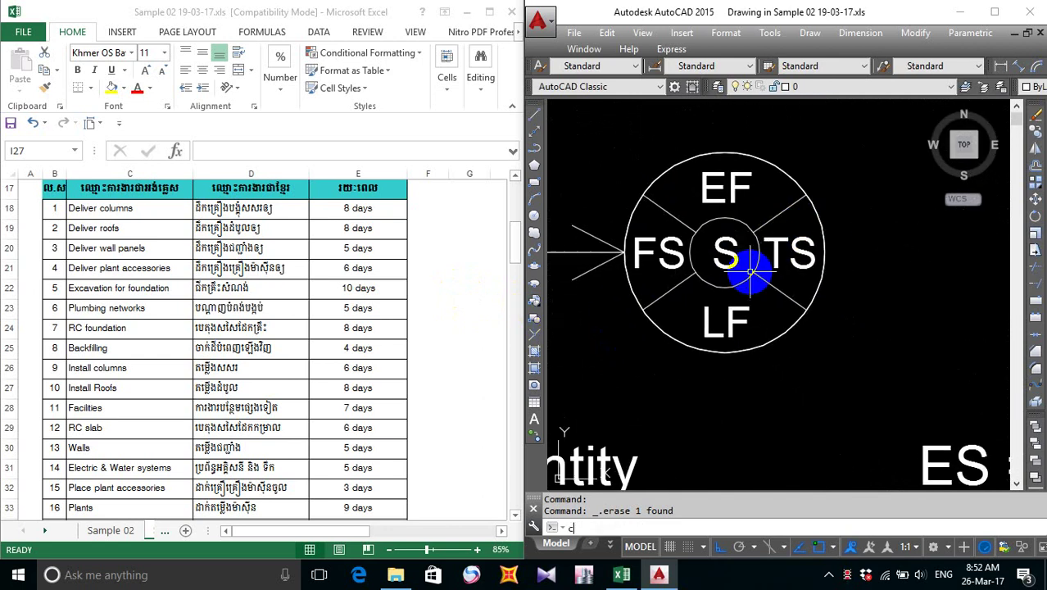
pyautogui.write('o')
pyautogui.press('Return')
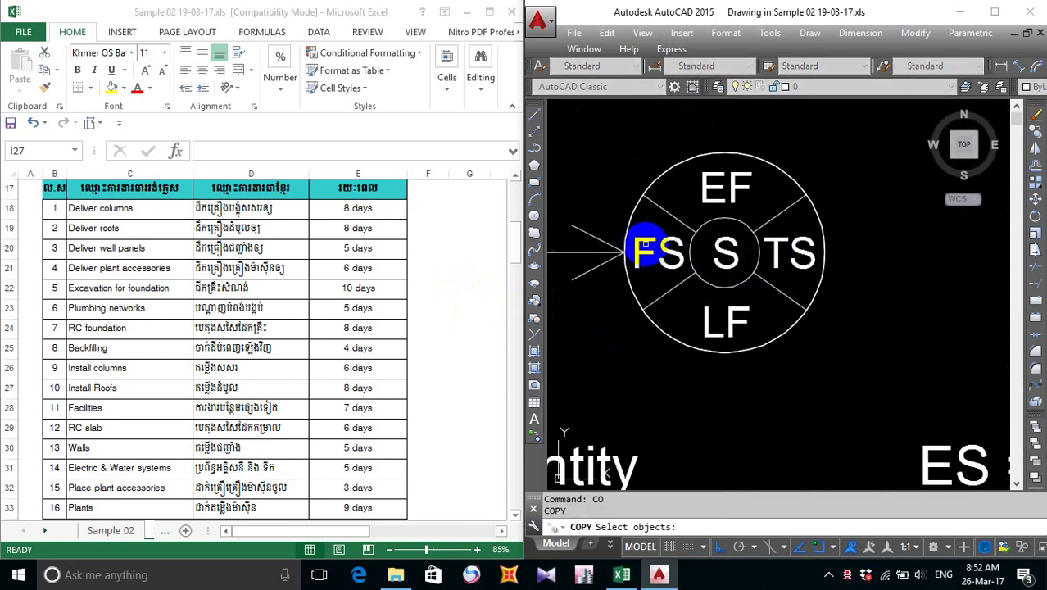
pyautogui.click(647, 246)
pyautogui.click(644, 239)
pyautogui.click(658, 232)
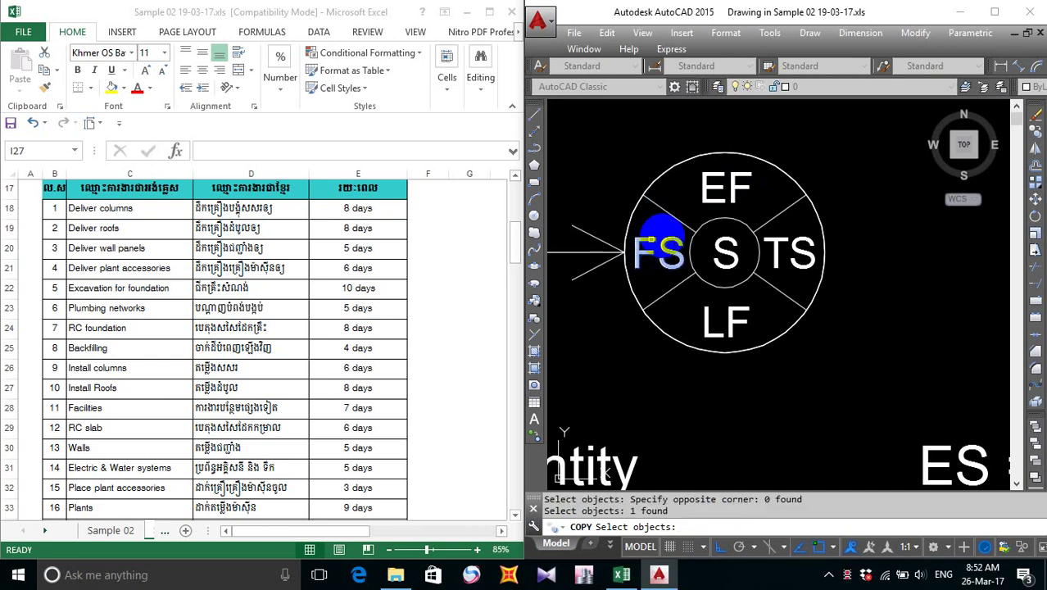
pyautogui.click(727, 183)
pyautogui.click(725, 250)
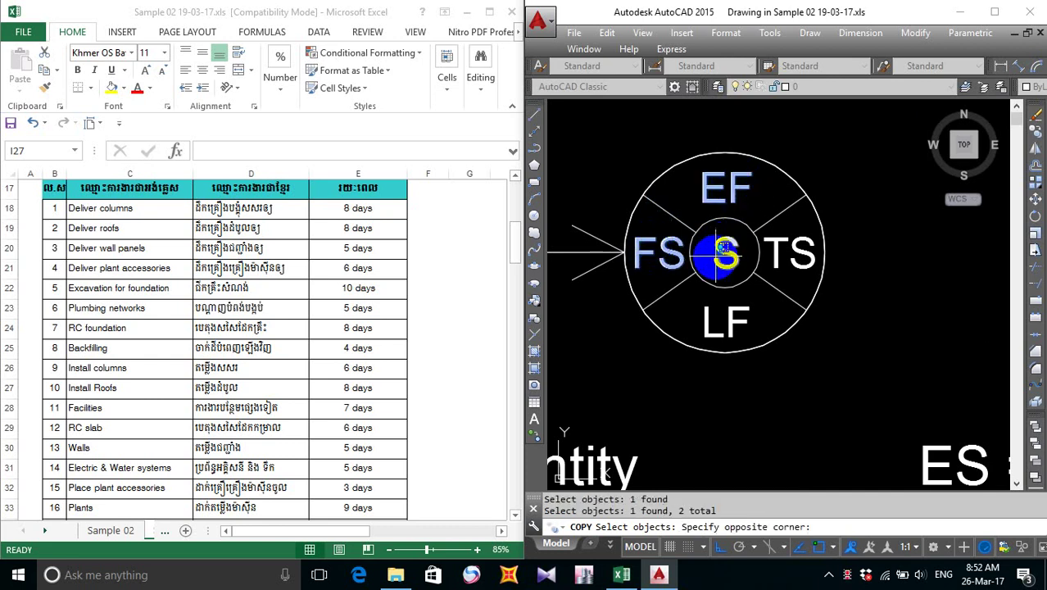
pyautogui.click(725, 260)
pyautogui.click(721, 321)
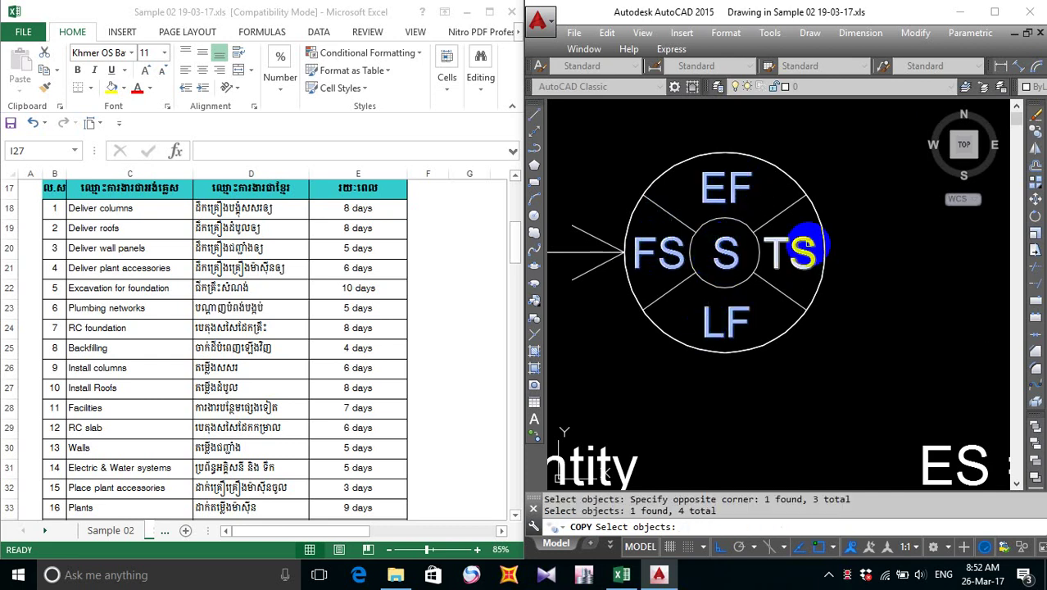
pyautogui.click(806, 248)
pyautogui.press('Return')
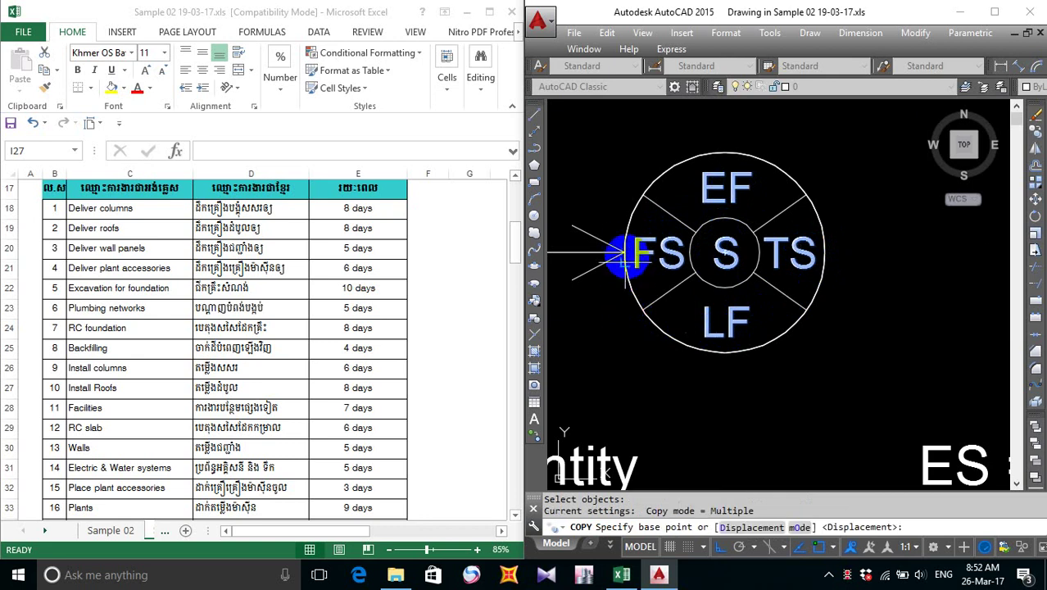
pyautogui.click(627, 254)
pyautogui.scroll(-5, 639, 301)
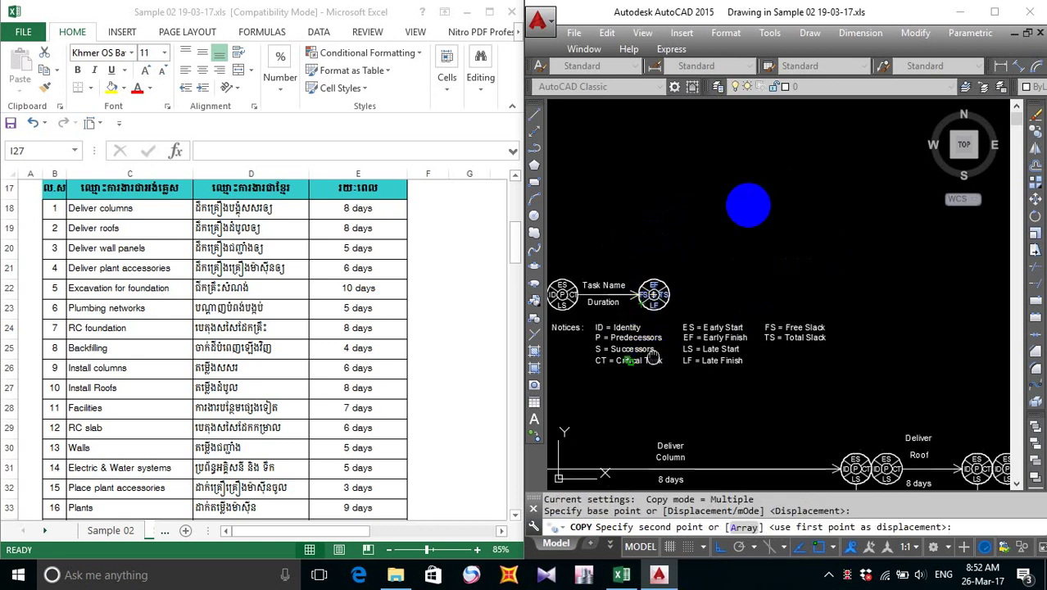
pyautogui.moveTo(652, 354); pyautogui.dragTo(712, 351, button='middle')
pyautogui.scroll(5, 731, 379)
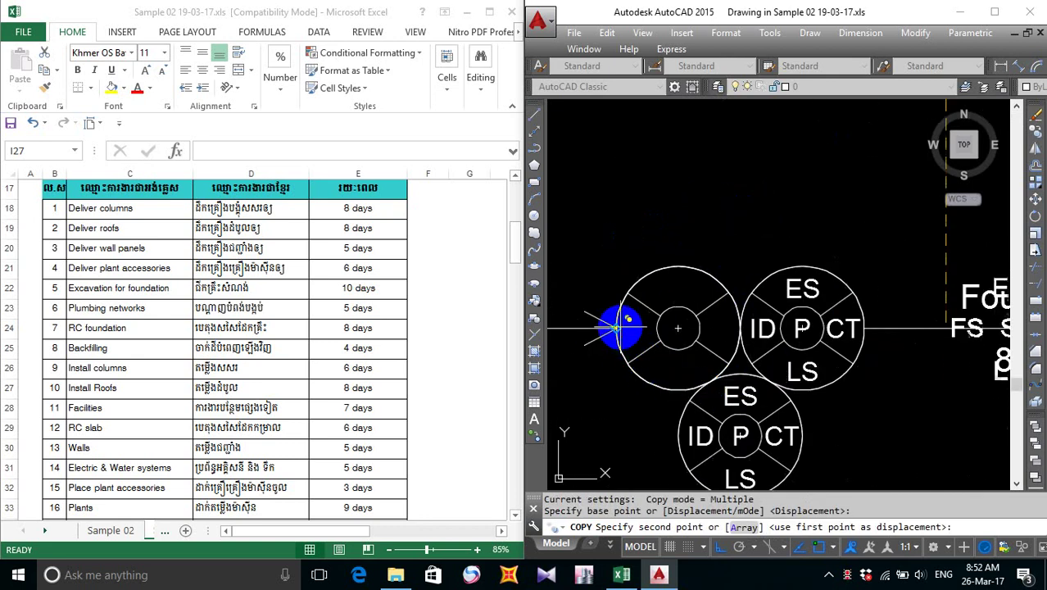
pyautogui.click(617, 327)
pyautogui.press('Escape')
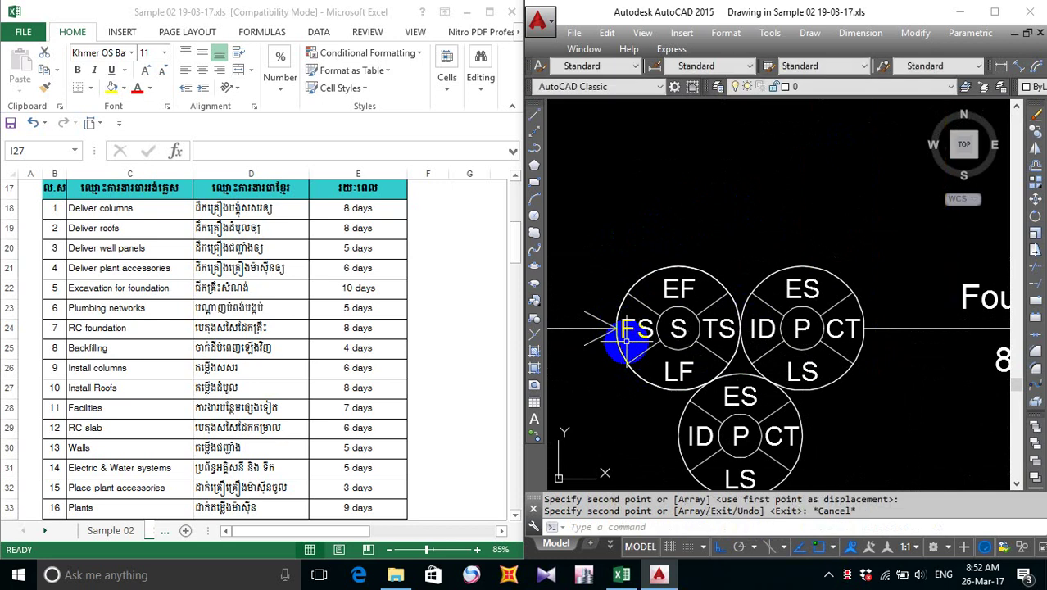
# - Delete the LS, ID, ES, CT and P labels from Plumbing Network's end node
pyautogui.scroll(-5, 708, 373)
pyautogui.moveTo(783, 350); pyautogui.dragTo(719, 302, button='middle')
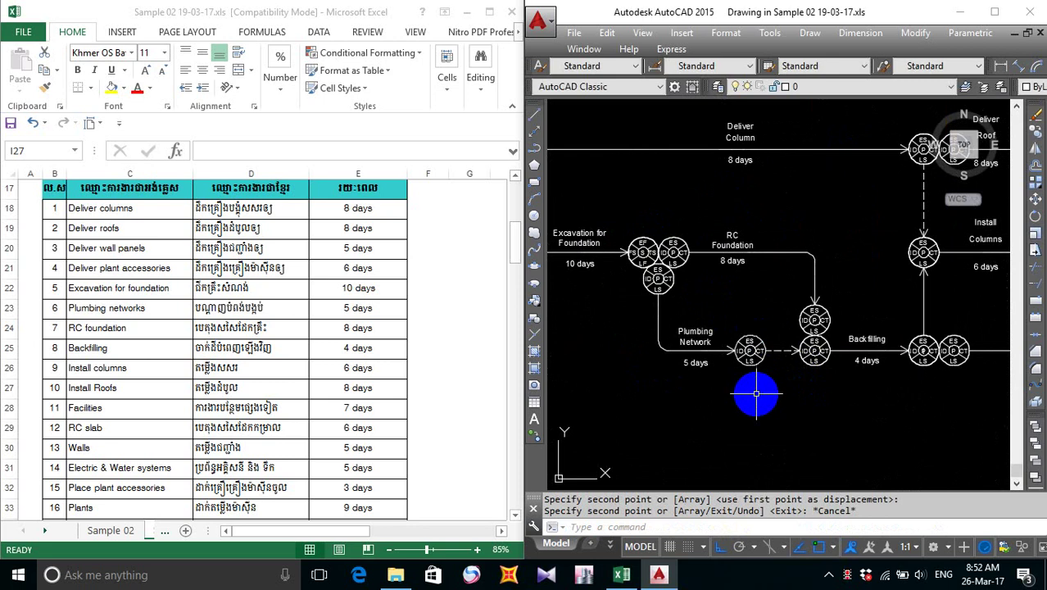
pyautogui.scroll(3, 751, 371)
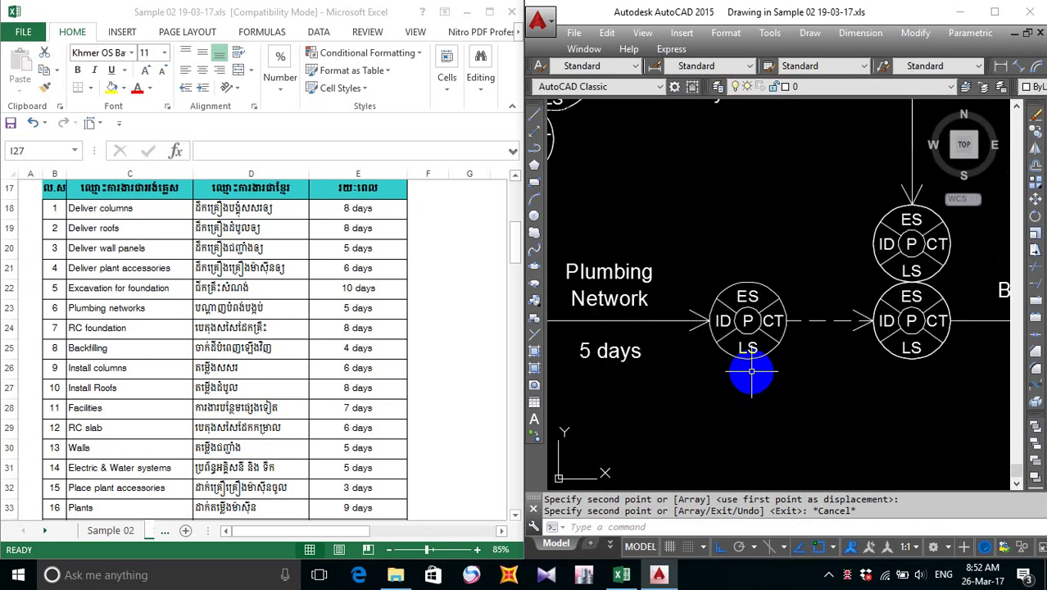
pyautogui.scroll(2, 750, 361)
pyautogui.click(748, 340)
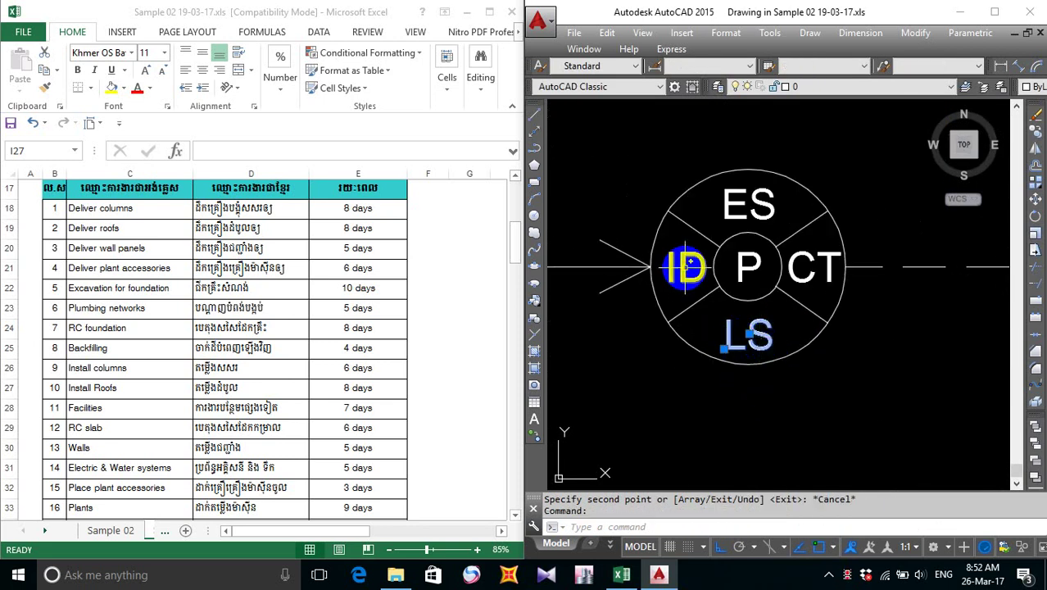
pyautogui.click(686, 267)
pyautogui.click(748, 203)
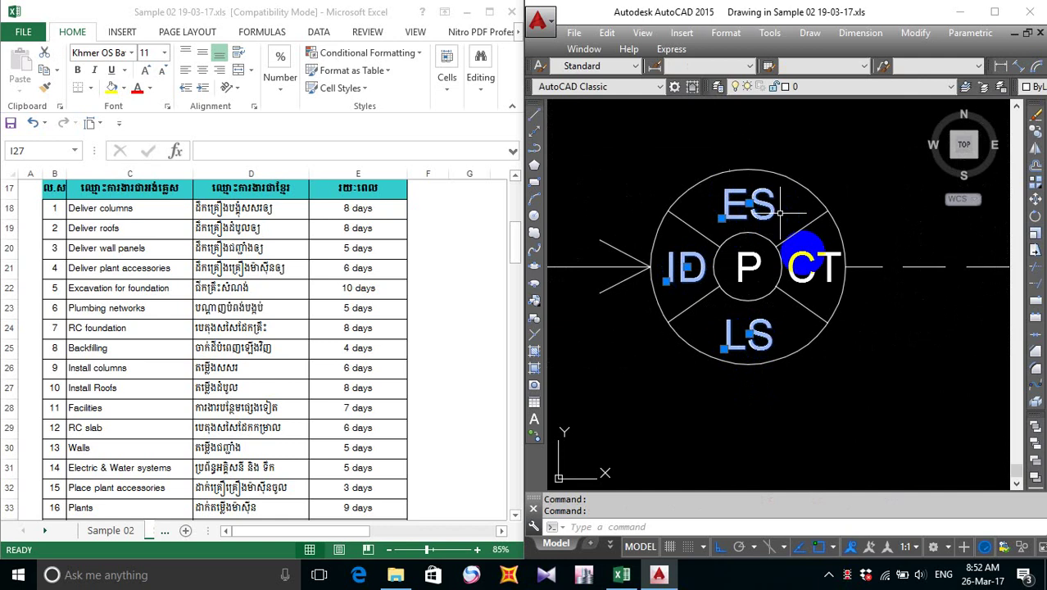
pyautogui.click(806, 259)
pyautogui.click(755, 261)
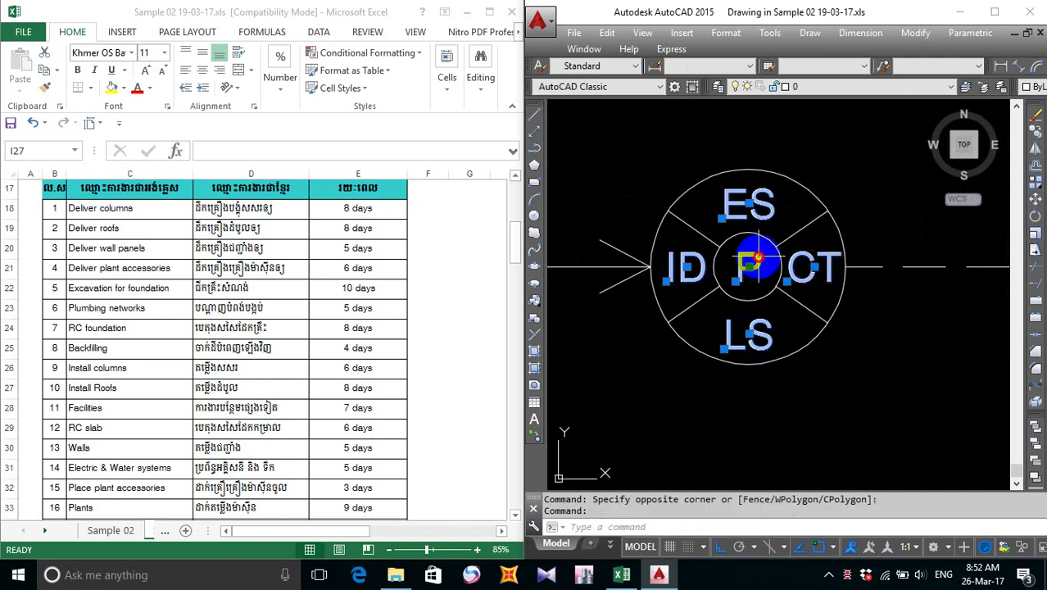
pyautogui.press('Delete')
# - Examine the nodes around Excavation for Foundation, RC Foundation and Plumbing Network in the network diagram
pyautogui.scroll(-4, 749, 267)
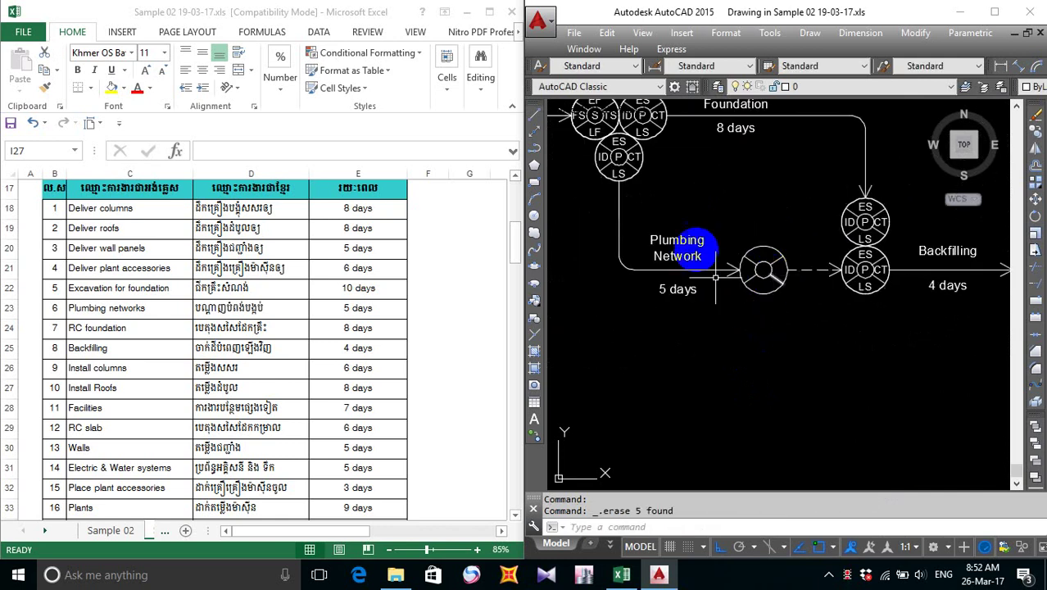
pyautogui.moveTo(684, 246); pyautogui.dragTo(725, 299, button='middle')
pyautogui.scroll(4, 620, 160)
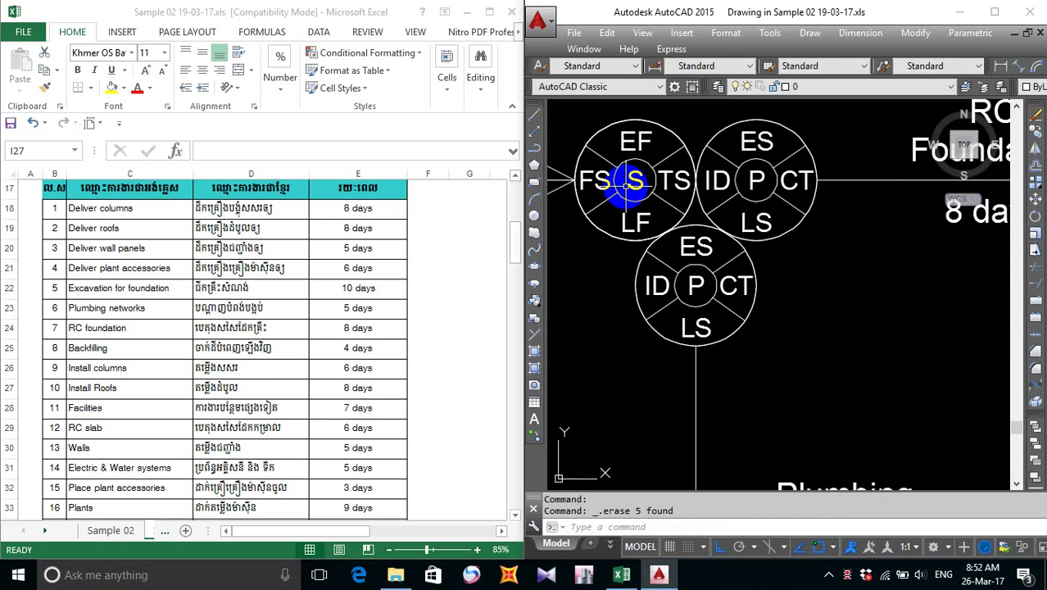
pyautogui.scroll(-5, 635, 181)
pyautogui.click(642, 338)
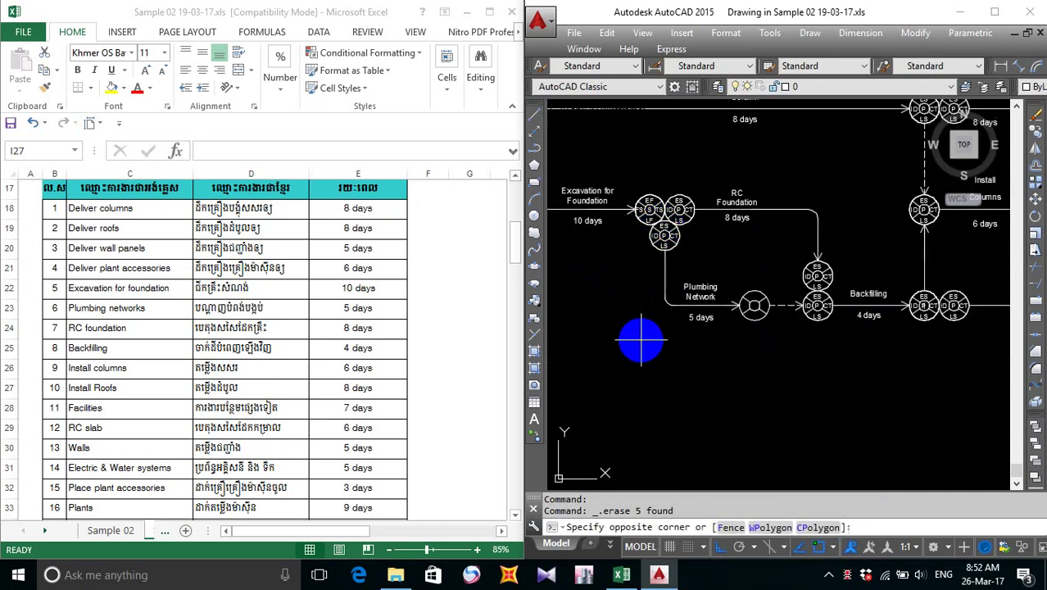
pyautogui.click(619, 299)
pyautogui.moveTo(631, 306); pyautogui.dragTo(734, 310, button='middle')
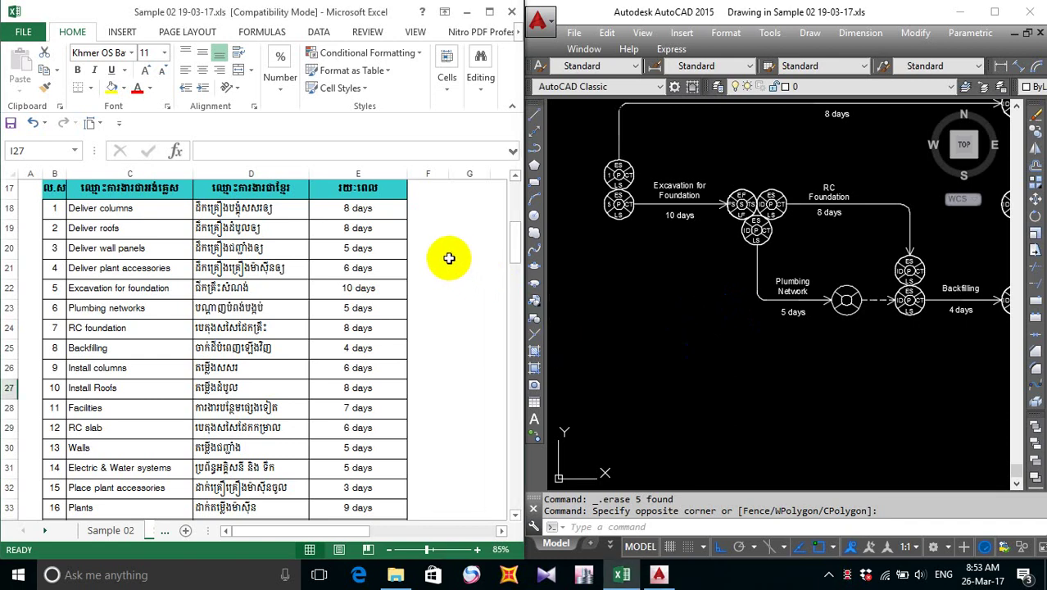
# - Review the worksheet's task table and bring section 7's project start date and January 2017 calendar into view
pyautogui.scroll(-2, 450, 258)
pyautogui.scroll(3, 331, 360)
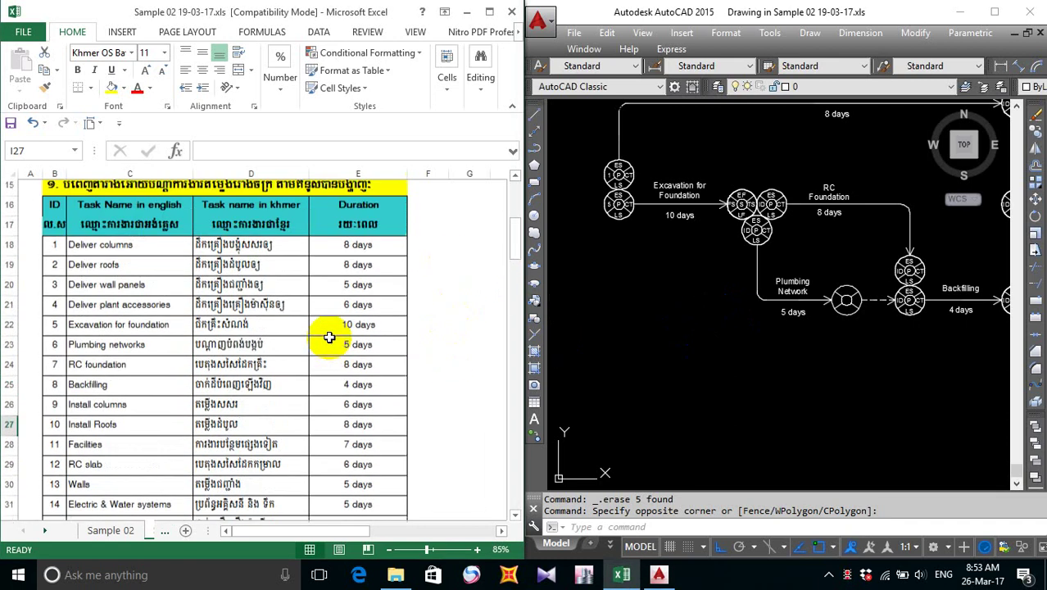
pyautogui.scroll(1, 329, 336)
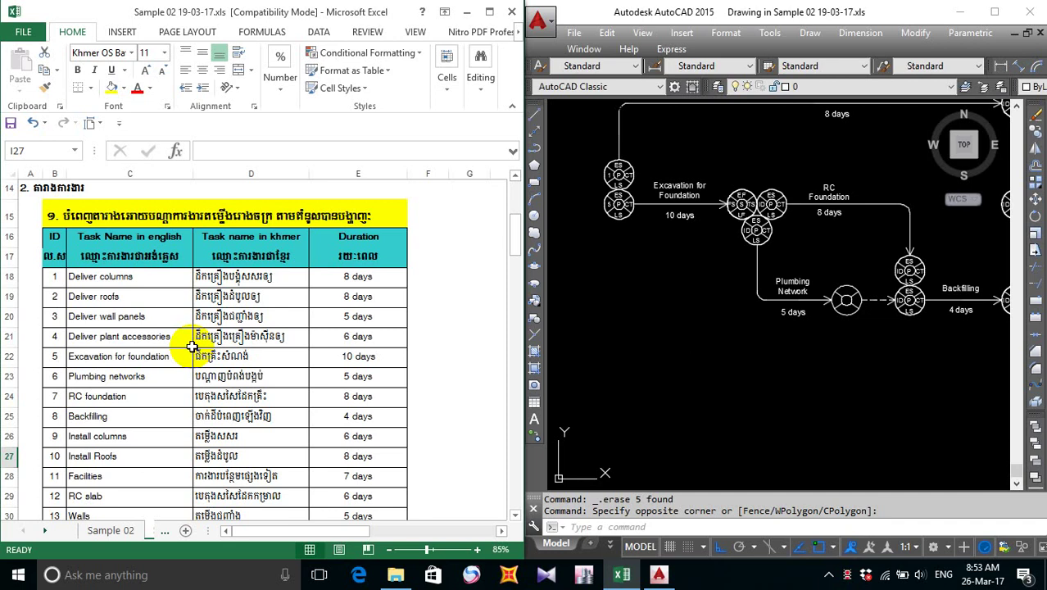
pyautogui.scroll(-19, 192, 347)
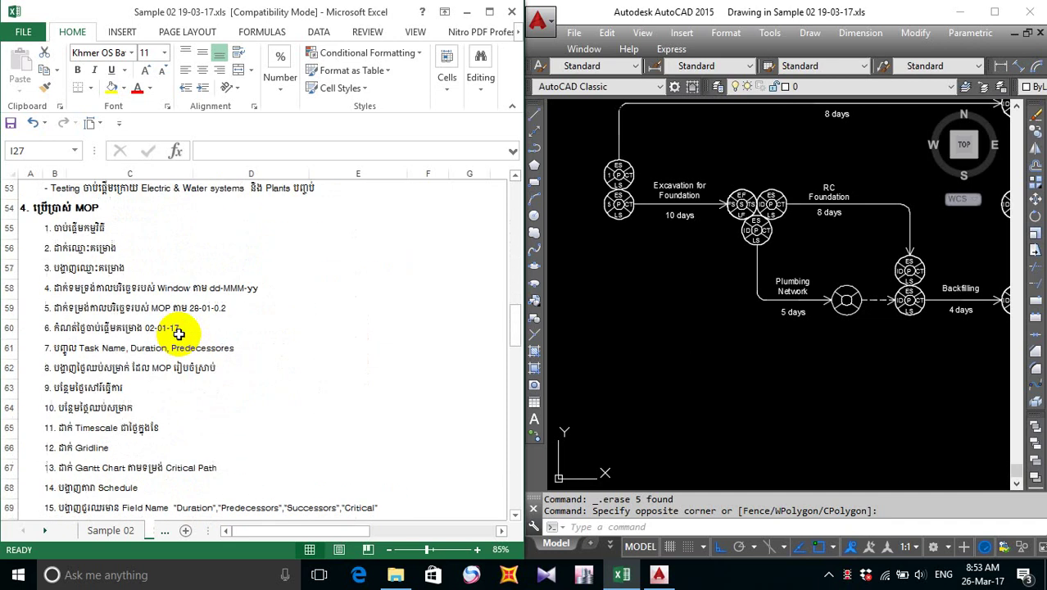
pyautogui.scroll(-9, 181, 338)
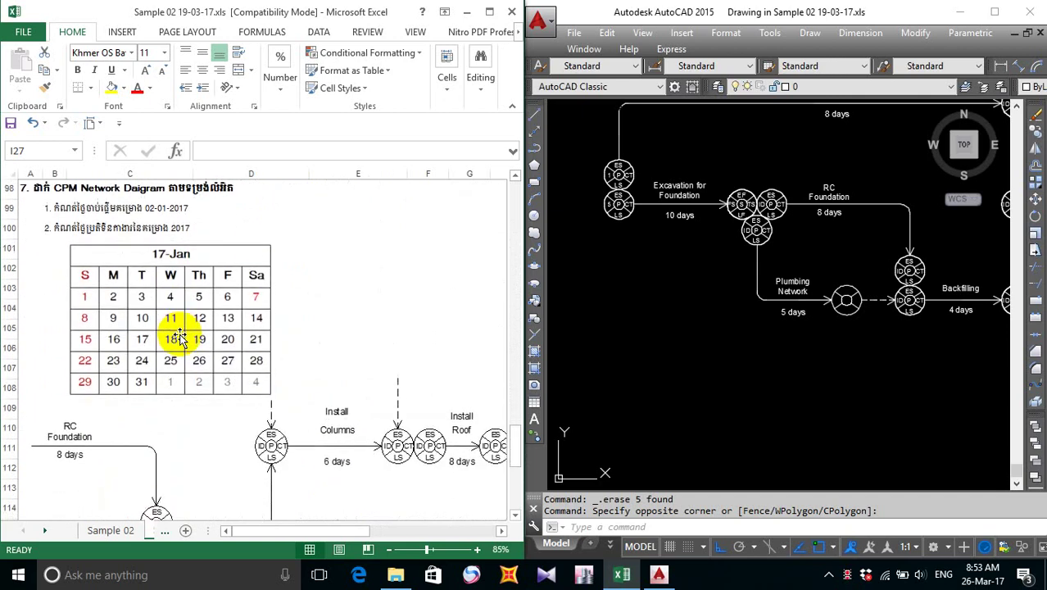
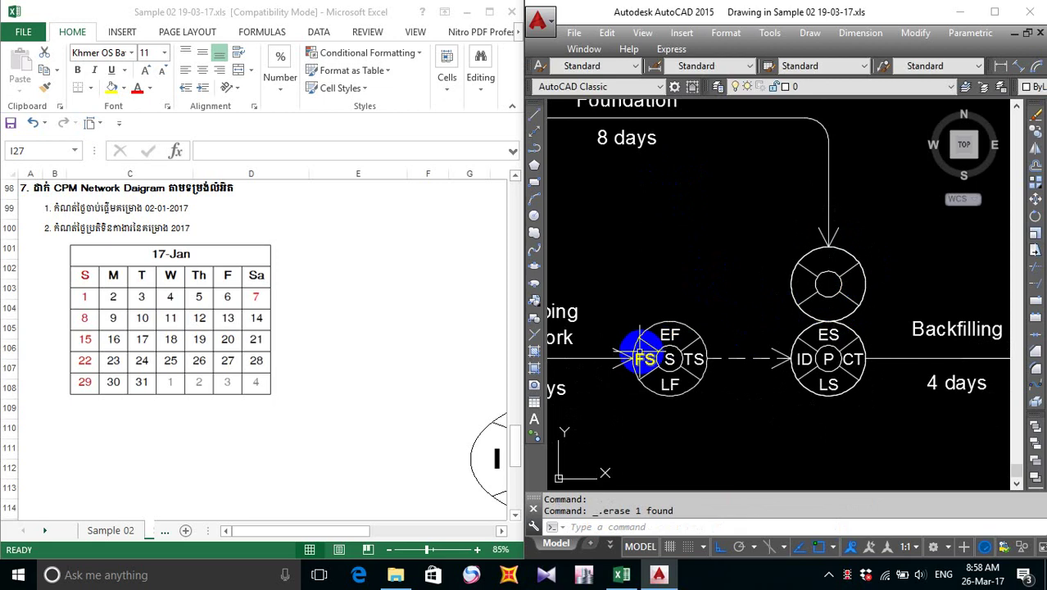
# - Copy the FS, EF, TS, S and LF labels from Plumbing Network's end node into RC Foundation's emptied end node
pyautogui.moveTo(636, 358); pyautogui.dragTo(660, 346, button='middle')
pyautogui.write('o')
pyautogui.press('Return')
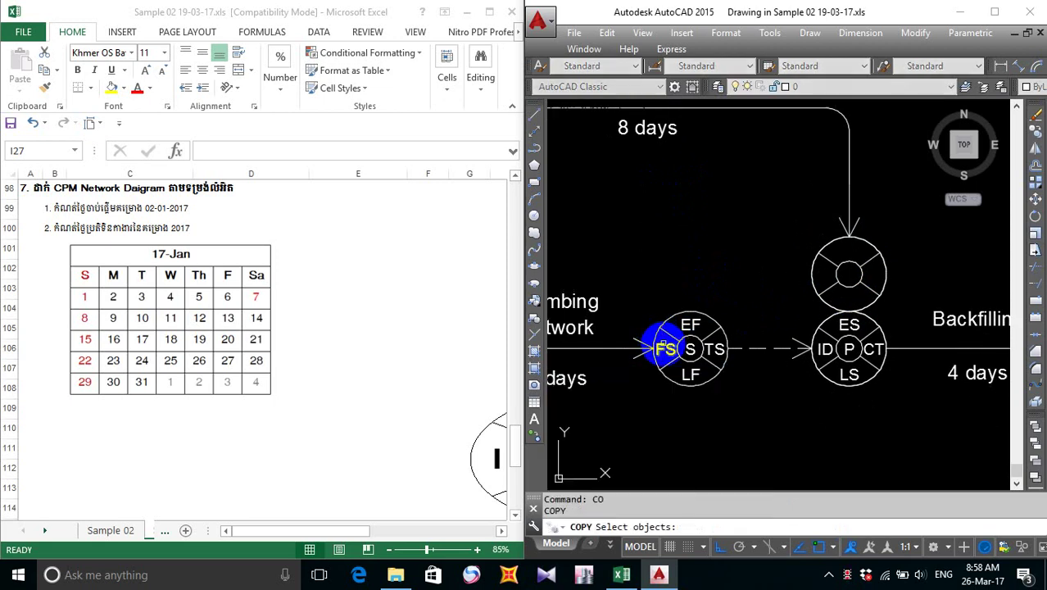
pyautogui.click(665, 338)
pyautogui.click(680, 322)
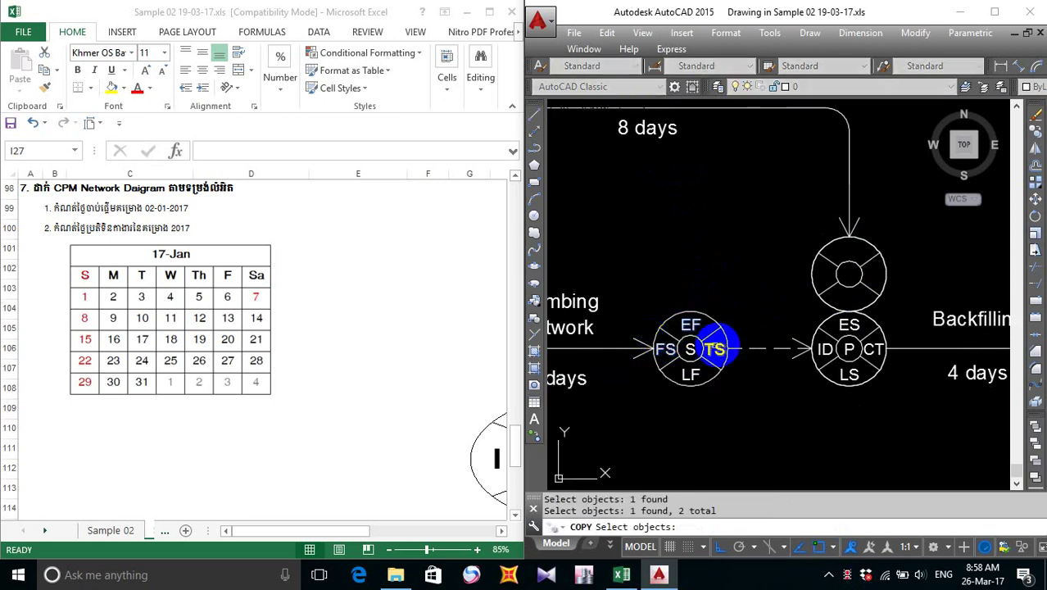
pyautogui.click(690, 350)
pyautogui.click(691, 374)
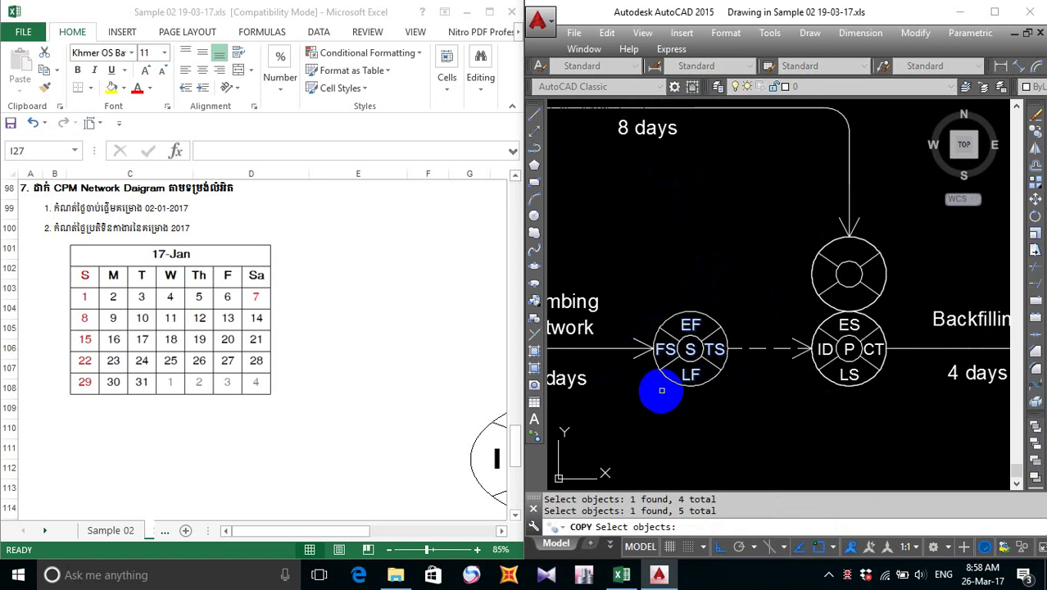
pyautogui.press('Return')
pyautogui.click(653, 349)
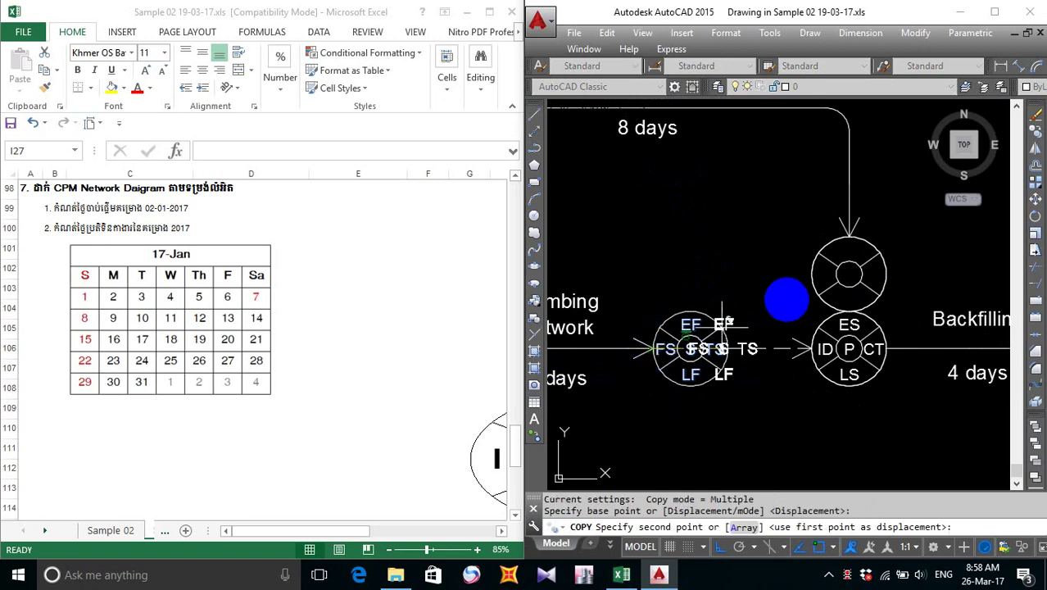
pyautogui.click(813, 275)
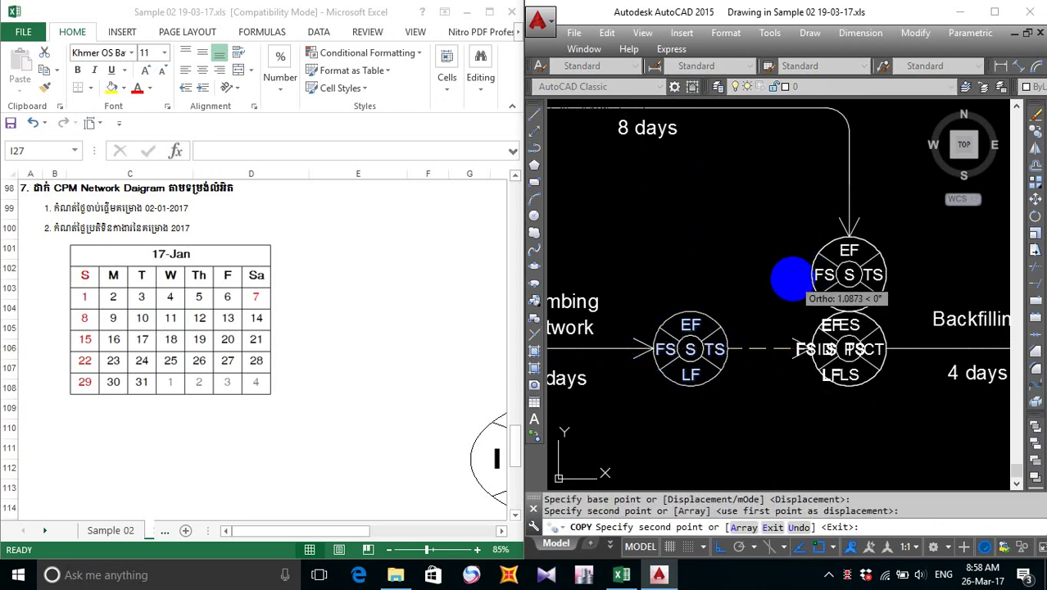
pyautogui.press('Escape')
# - Delete the LS, ID, ES, P and CT labels from Deliver Column's end node
pyautogui.moveTo(859, 368); pyautogui.dragTo(736, 376, button='middle')
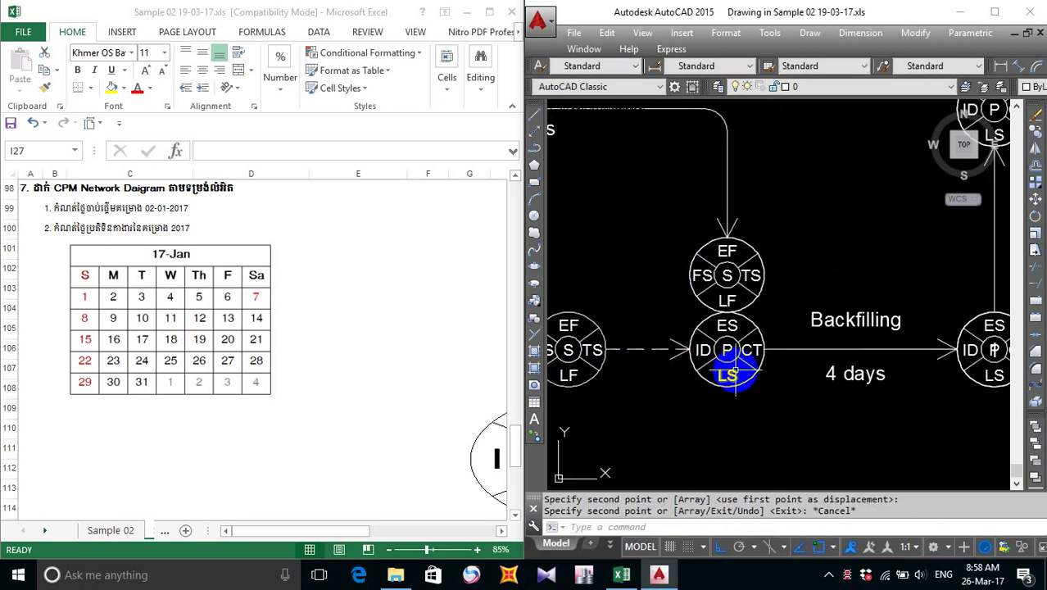
pyautogui.scroll(-2, 737, 373)
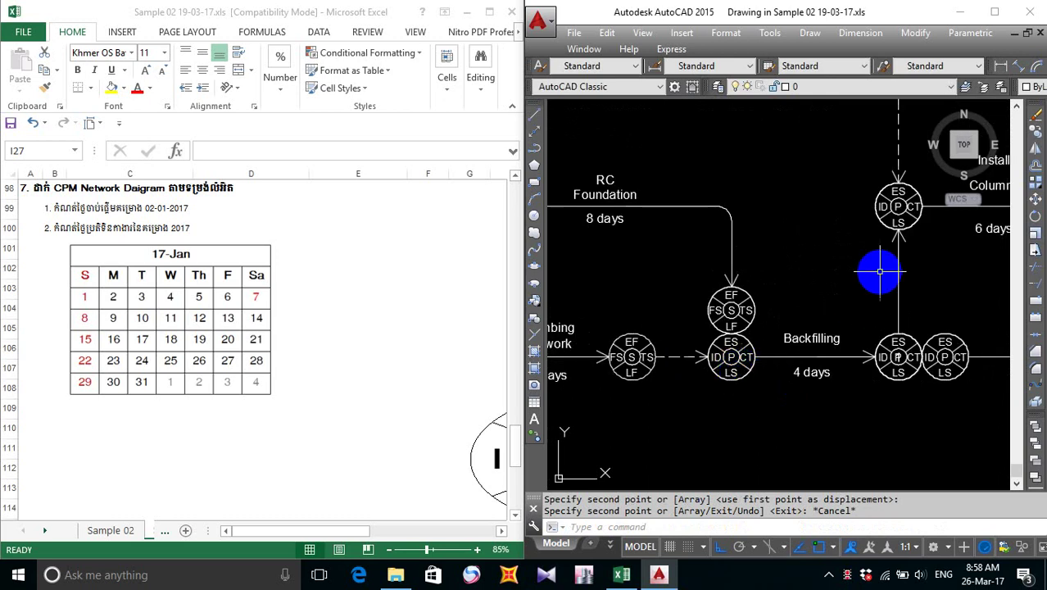
pyautogui.moveTo(877, 269); pyautogui.dragTo(750, 320, button='middle')
pyautogui.moveTo(771, 276); pyautogui.dragTo(778, 357, button='middle')
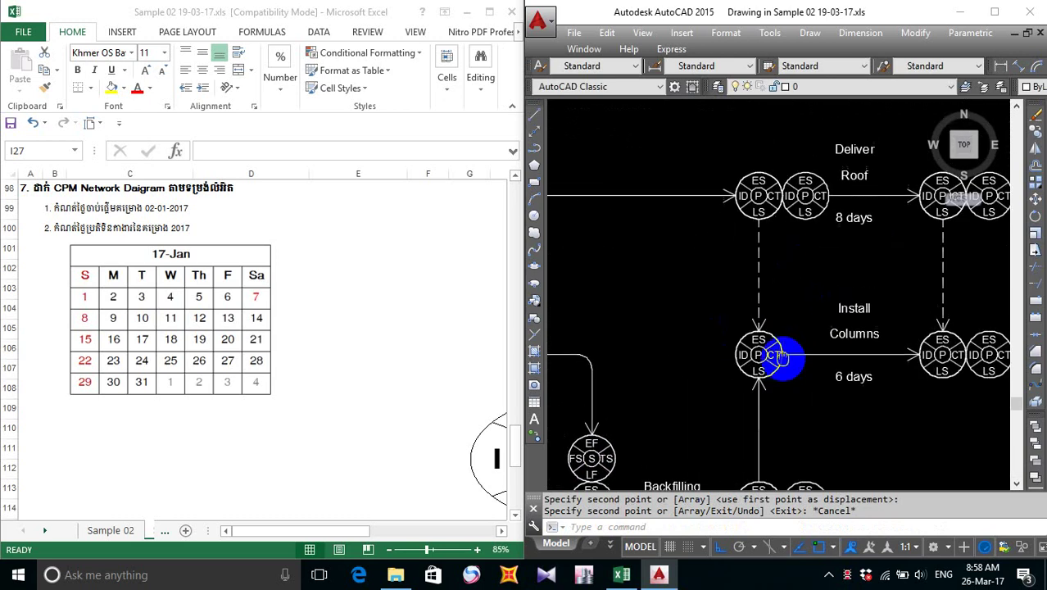
pyautogui.scroll(-3, 805, 304)
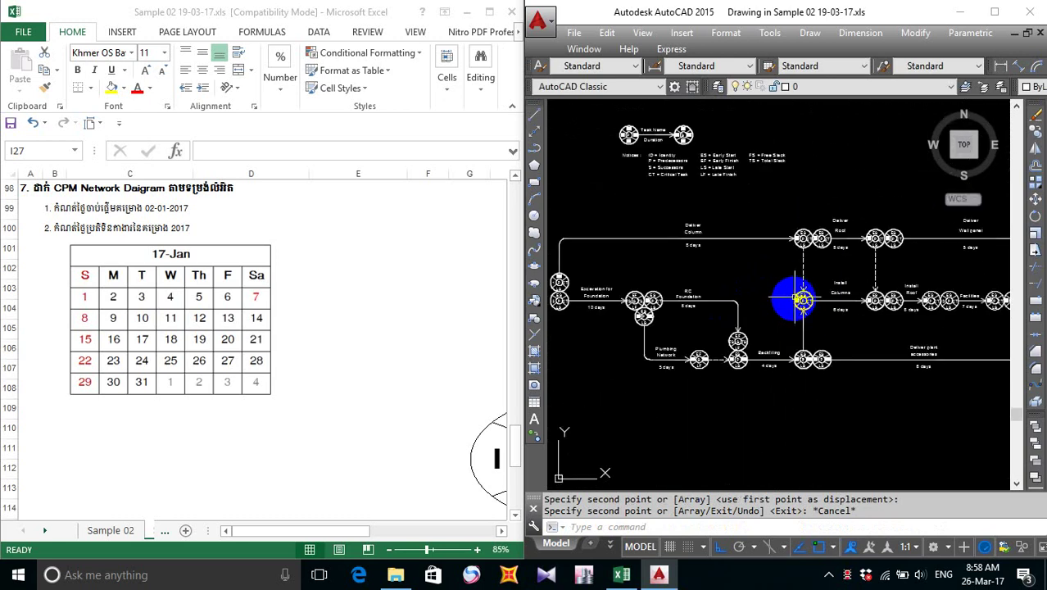
pyautogui.scroll(6, 803, 242)
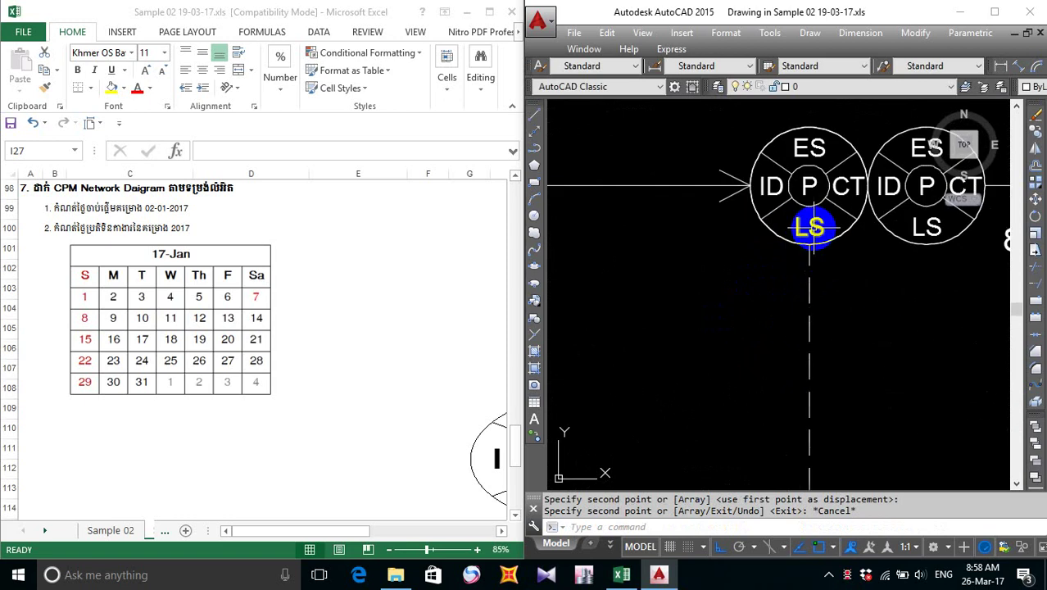
pyautogui.click(806, 227)
pyautogui.click(766, 186)
pyautogui.click(810, 147)
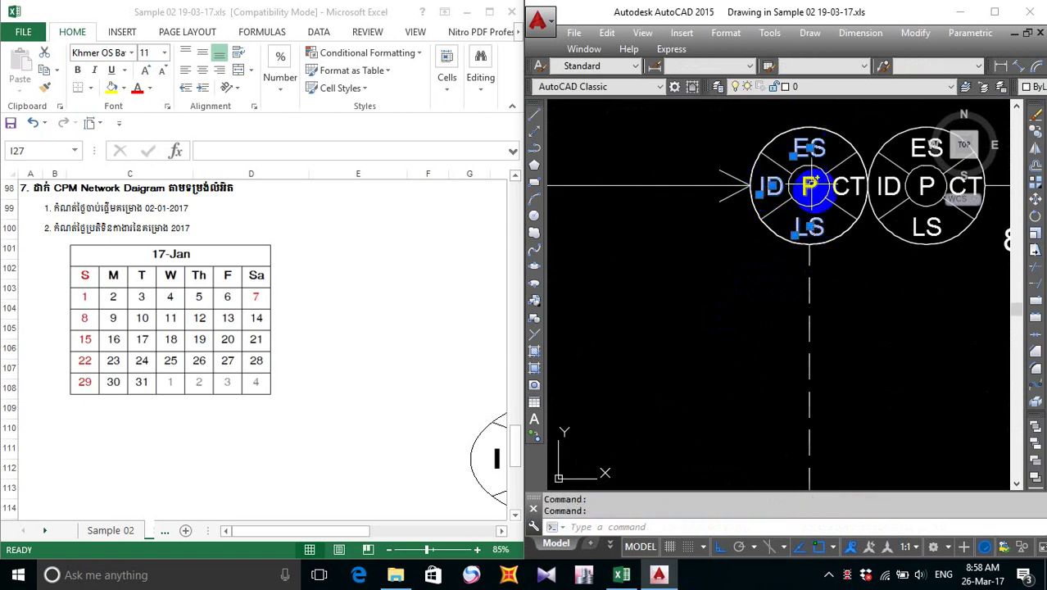
pyautogui.click(810, 186)
pyautogui.click(852, 183)
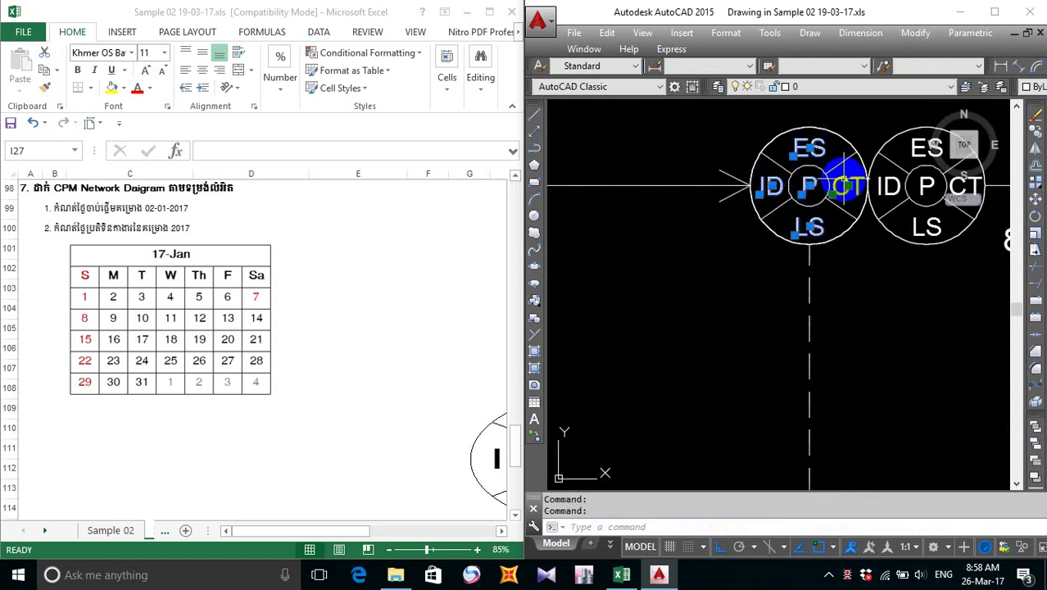
pyautogui.press('Delete')
# - Match the connector from Backfilling's end node up to Install Columns' start node to the dashed connector above it
pyautogui.scroll(-3, 846, 185)
pyautogui.moveTo(825, 367); pyautogui.dragTo(783, 239, button='middle')
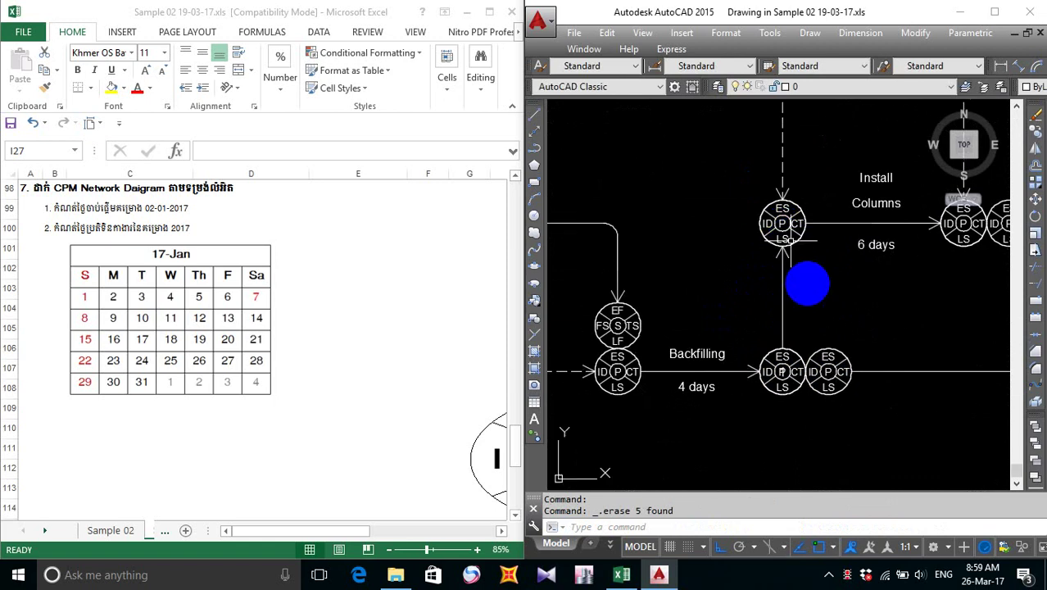
pyautogui.moveTo(807, 287); pyautogui.dragTo(807, 300, button='middle')
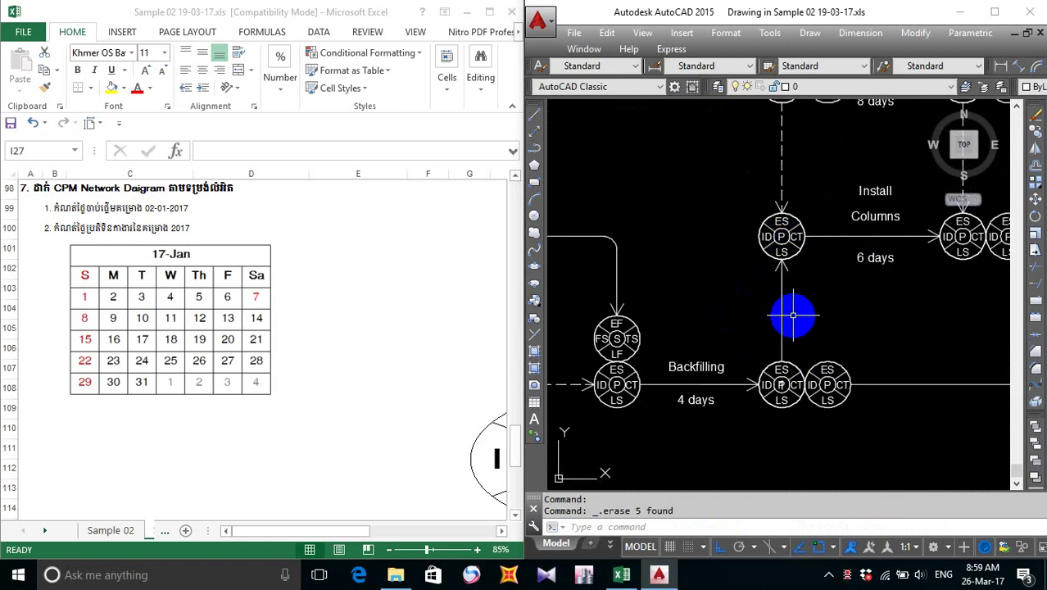
pyautogui.write('a')
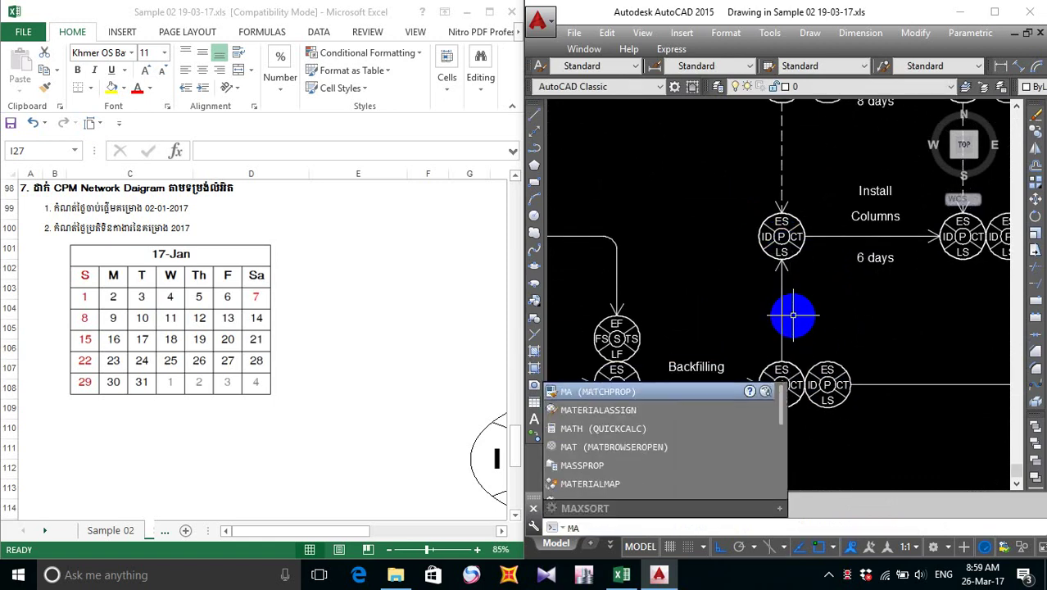
pyautogui.press('Return')
pyautogui.click(782, 196)
pyautogui.click(782, 314)
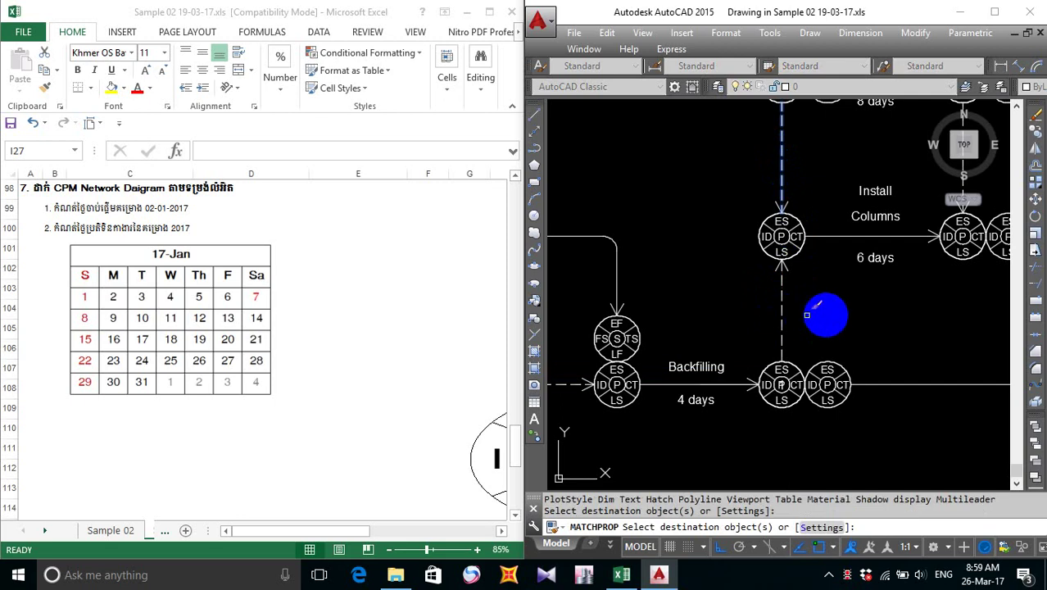
pyautogui.press('Escape')
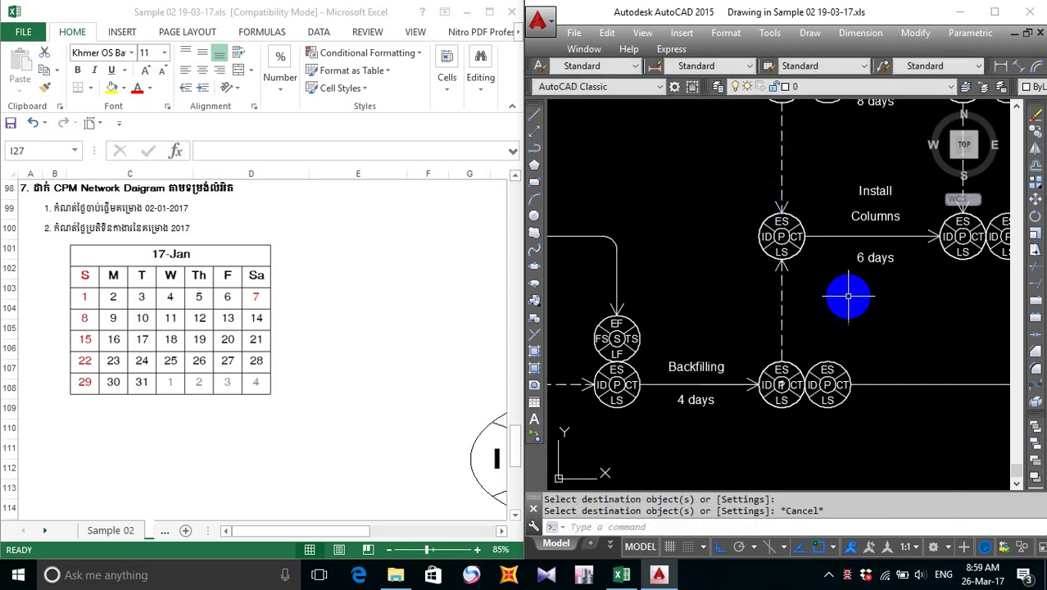
# - Delete the ID, ES, CT, P and LS labels, including the character overlapping P, from Backfilling's end node
pyautogui.moveTo(847, 300)
pyautogui.mouseDown(button='middle')
pyautogui.moveTo(797, 316)
pyautogui.moveTo(877, 327)
pyautogui.moveTo(865, 356)
pyautogui.moveTo(838, 333)
pyautogui.mouseUp(button='middle')
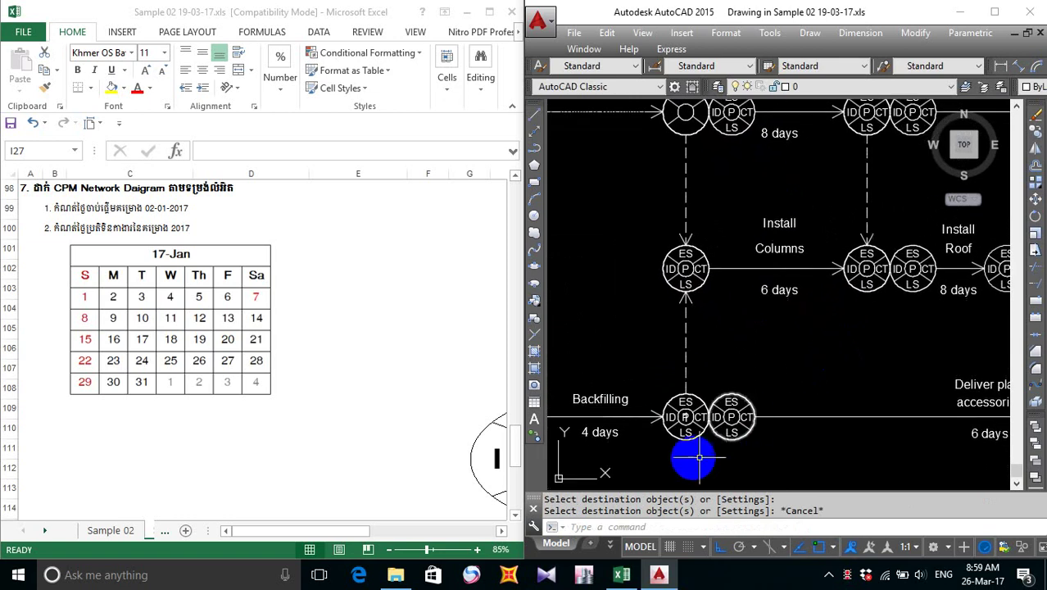
pyautogui.moveTo(694, 486); pyautogui.dragTo(757, 406, button='middle')
pyautogui.scroll(4, 728, 387)
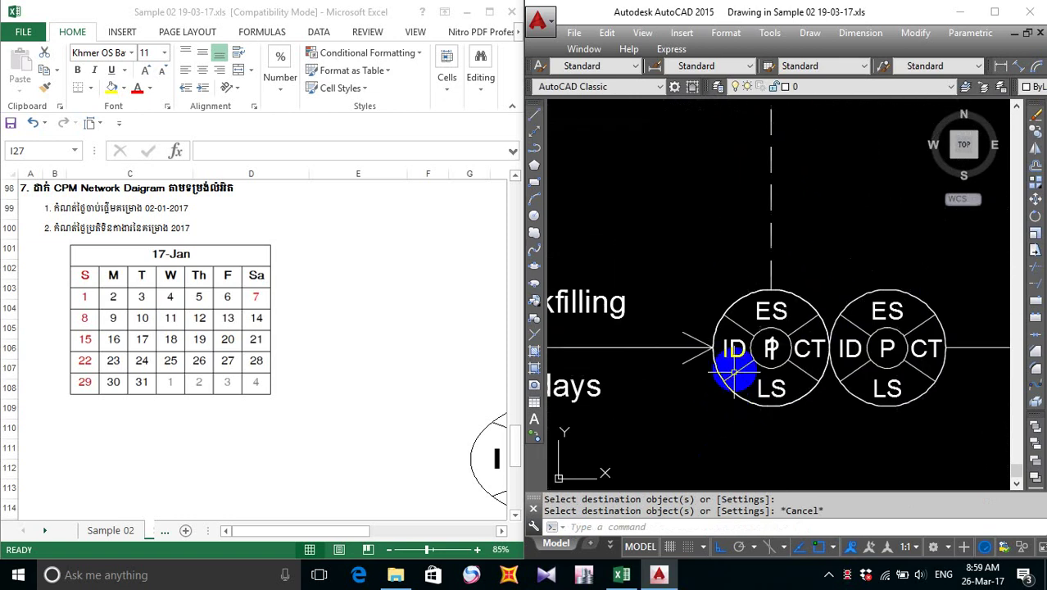
pyautogui.scroll(-4, 777, 318)
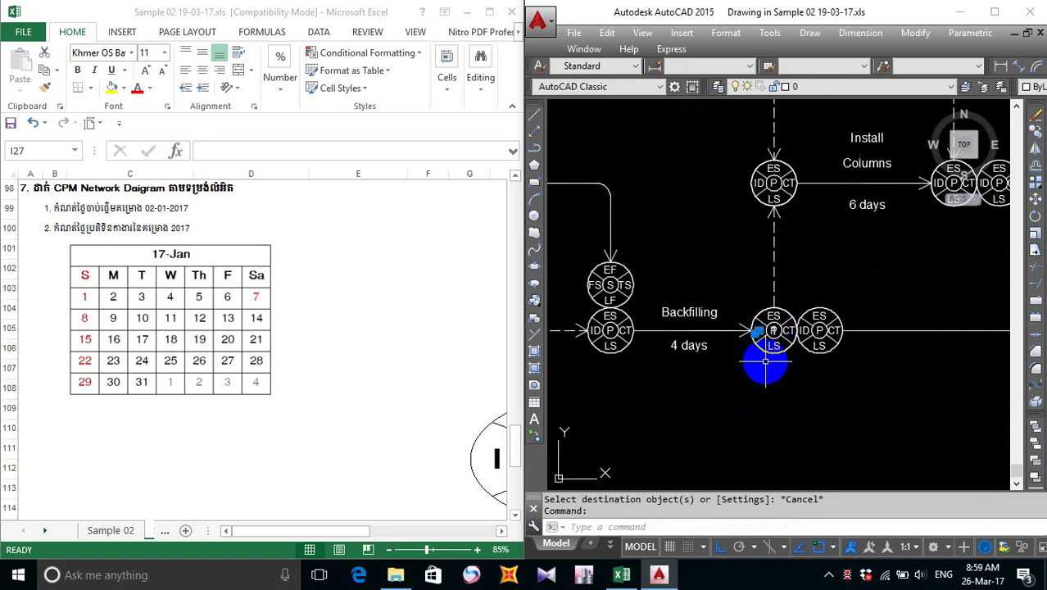
pyautogui.scroll(4, 773, 321)
pyautogui.click(771, 305)
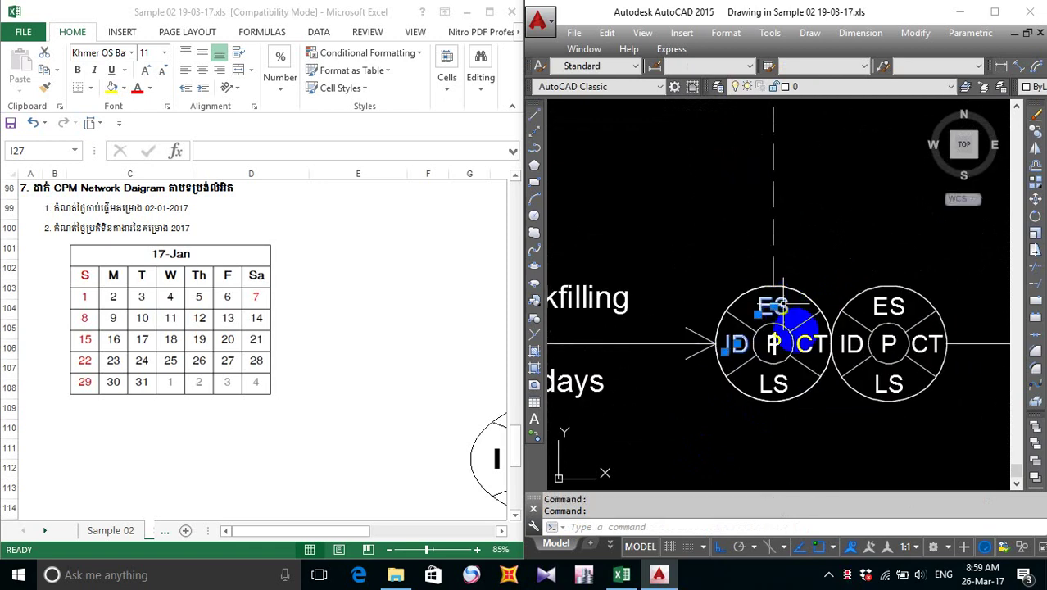
pyautogui.click(803, 351)
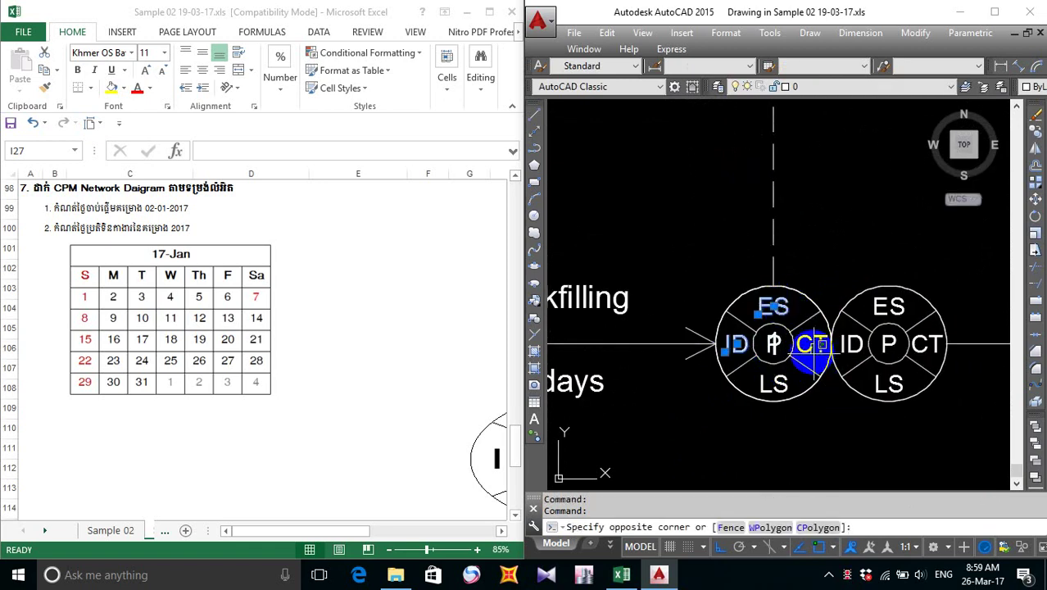
pyautogui.click(812, 336)
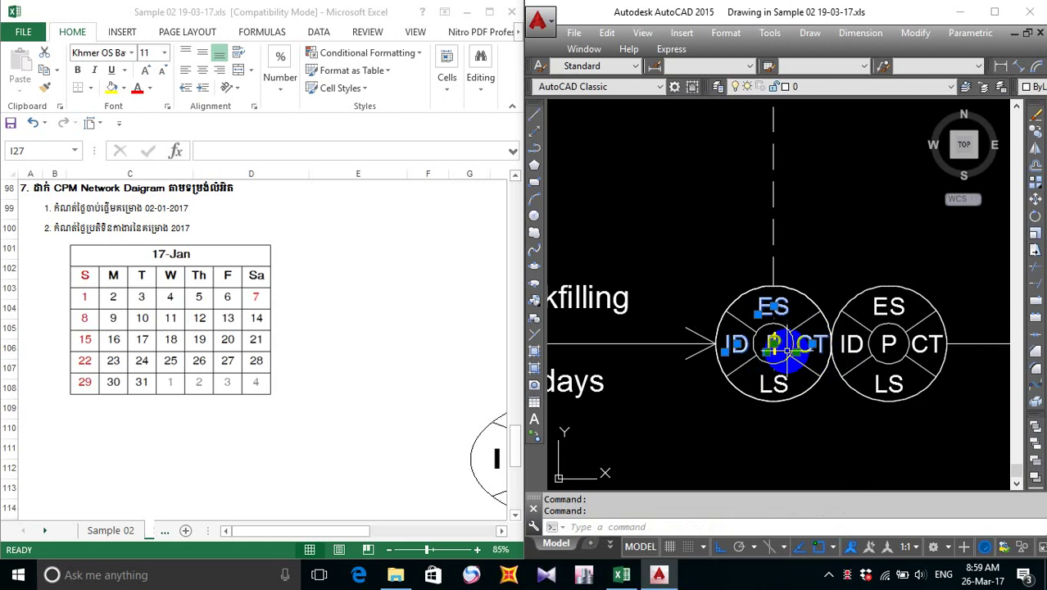
pyautogui.click(786, 335)
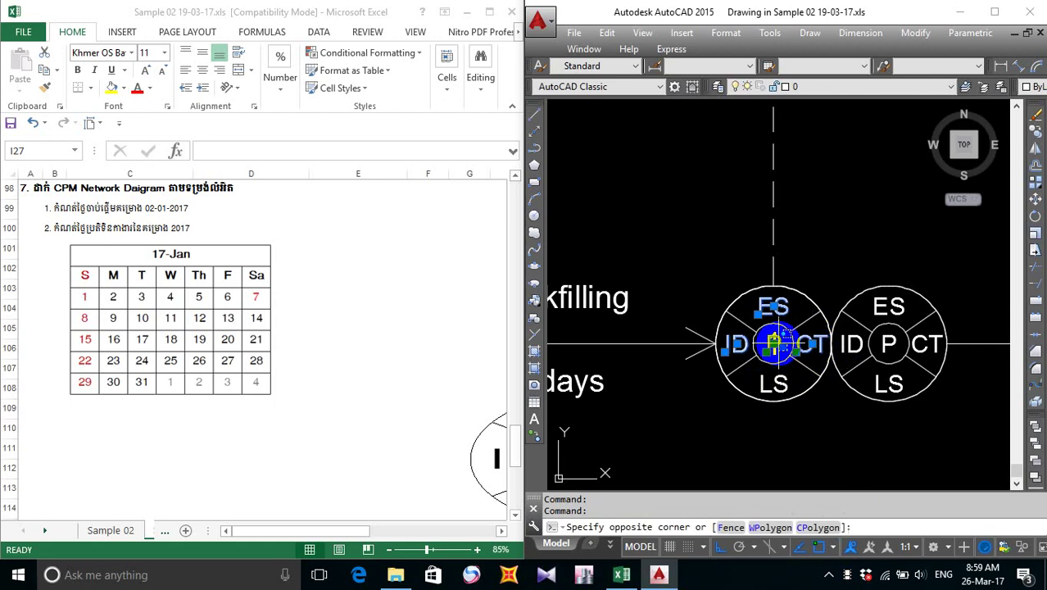
pyautogui.click(779, 383)
pyautogui.press('Delete')
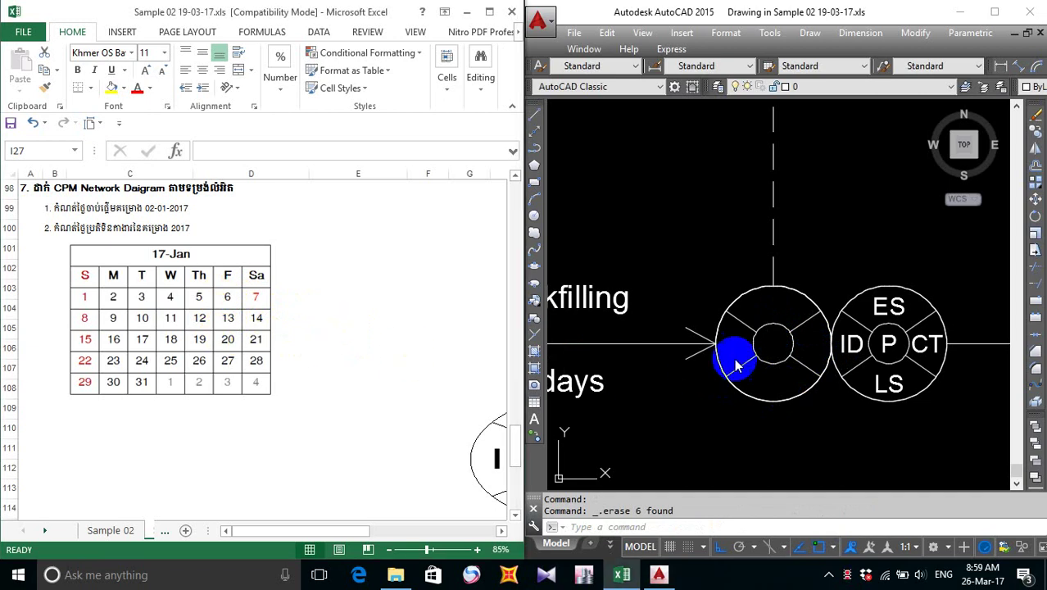
# - Delete the ID, ES, P, CT and LS labels from Deliver Roof's end node
pyautogui.scroll(-2, 738, 361)
pyautogui.click(693, 245)
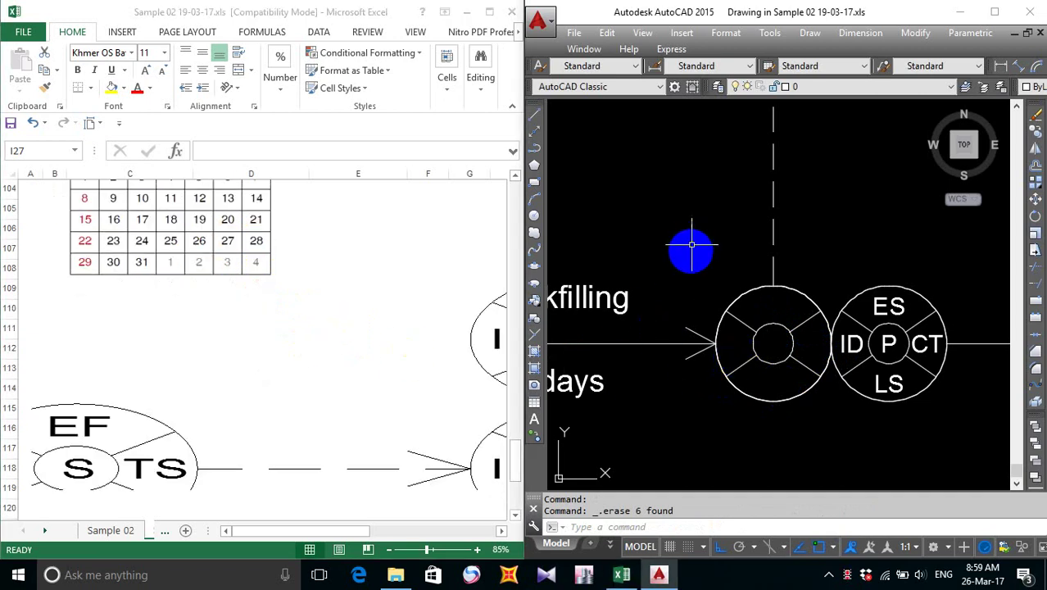
pyautogui.scroll(-5, 803, 277)
pyautogui.moveTo(802, 276); pyautogui.dragTo(700, 303, button='middle')
pyautogui.scroll(8, 748, 154)
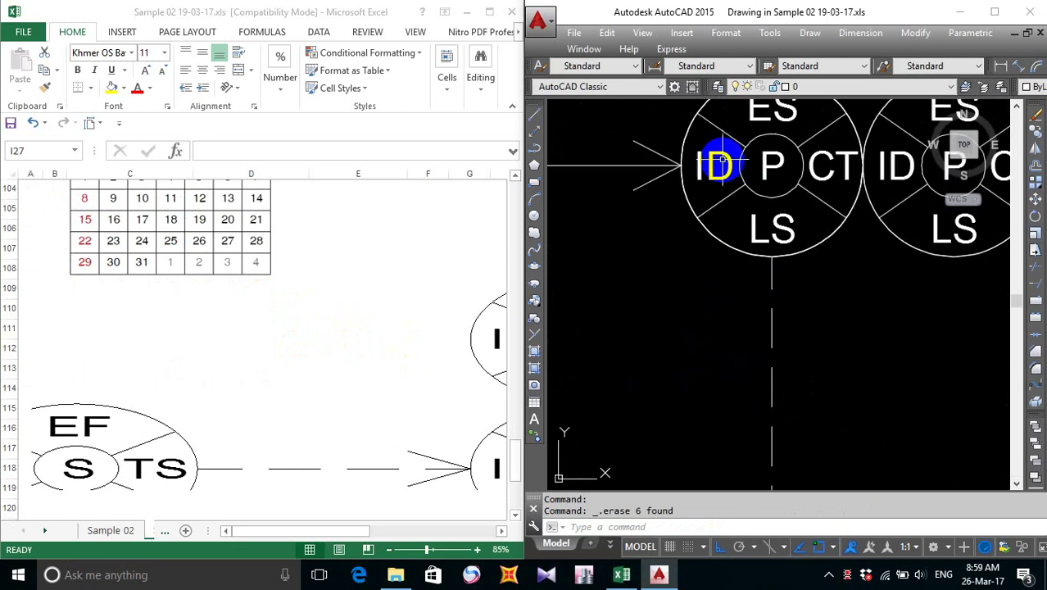
pyautogui.moveTo(719, 163)
pyautogui.mouseDown()
pyautogui.moveTo(718, 137)
pyautogui.moveTo(710, 146)
pyautogui.moveTo(771, 126)
pyautogui.moveTo(763, 111)
pyautogui.moveTo(772, 162)
pyautogui.moveTo(824, 182)
pyautogui.moveTo(840, 175)
pyautogui.moveTo(828, 173)
pyautogui.moveTo(782, 228)
pyautogui.mouseUp()
pyautogui.press('Delete')
# - Delete the LS, ID, ES, CT and P labels from Install Columns' end node
pyautogui.scroll(-5, 778, 219)
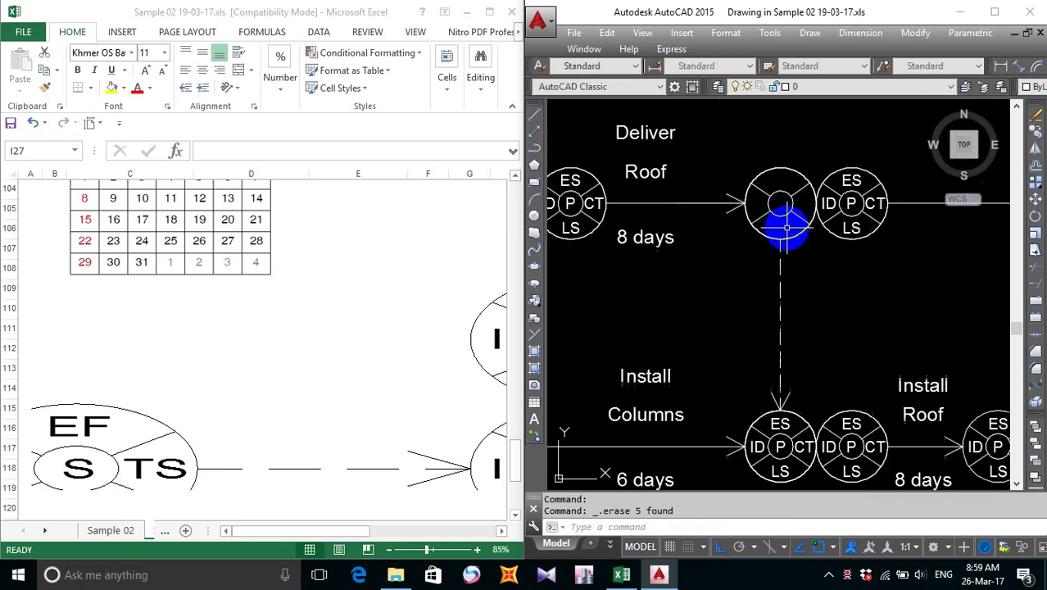
pyautogui.scroll(4, 786, 370)
pyautogui.click(783, 377)
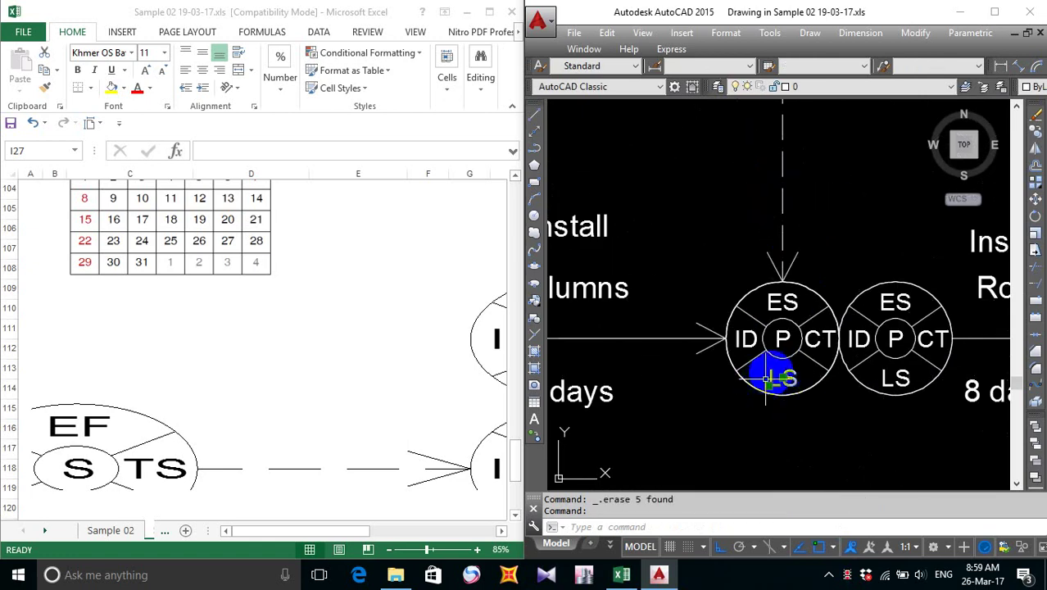
pyautogui.click(748, 341)
pyautogui.click(782, 303)
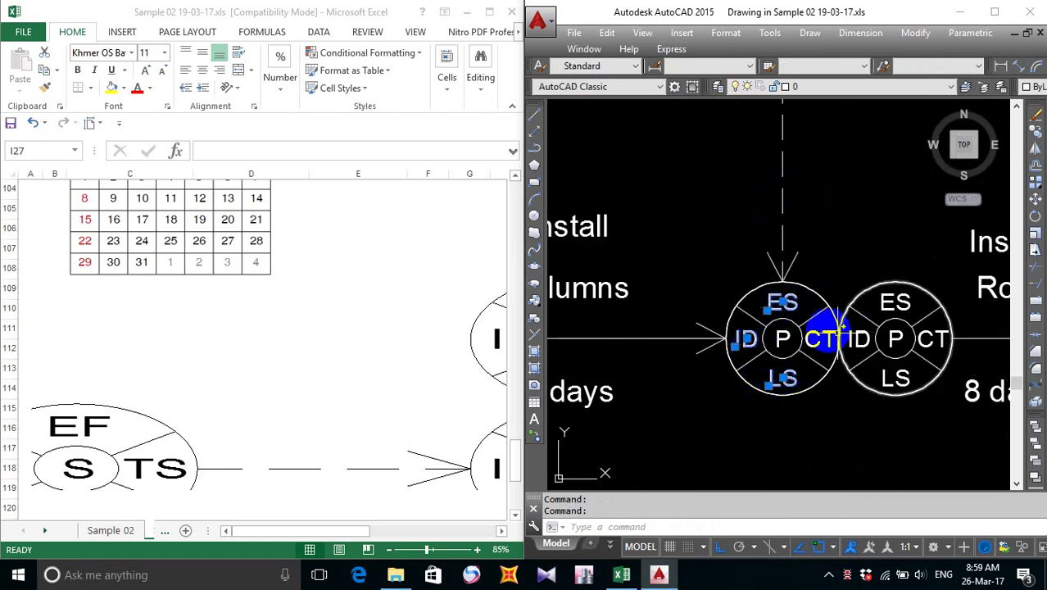
pyautogui.click(819, 339)
pyautogui.click(782, 340)
pyautogui.press('Delete')
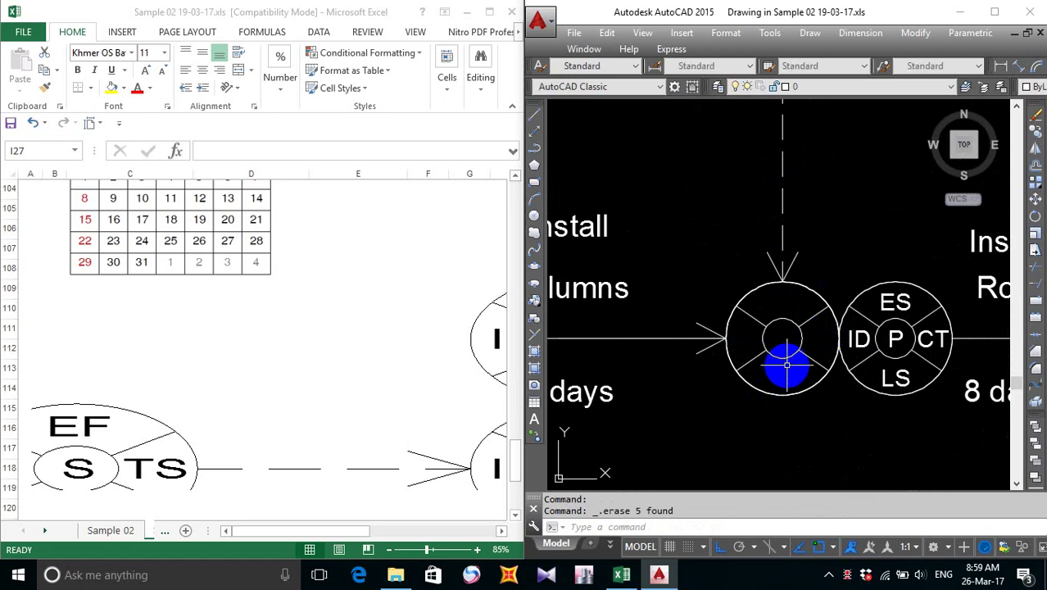
# - Delete the ID, ES, P, LS and CT labels from Install Roof's end node
pyautogui.scroll(-4, 807, 377)
pyautogui.moveTo(848, 409); pyautogui.dragTo(701, 342, button='middle')
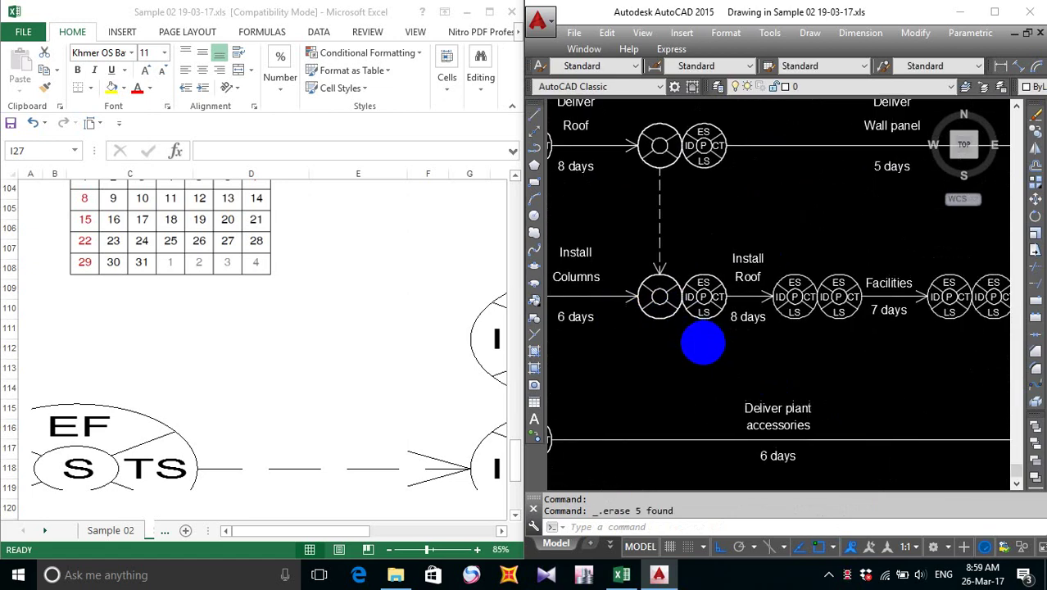
pyautogui.moveTo(797, 332)
pyautogui.mouseDown(button='middle')
pyautogui.moveTo(809, 334)
pyautogui.moveTo(783, 326)
pyautogui.mouseUp(button='middle')
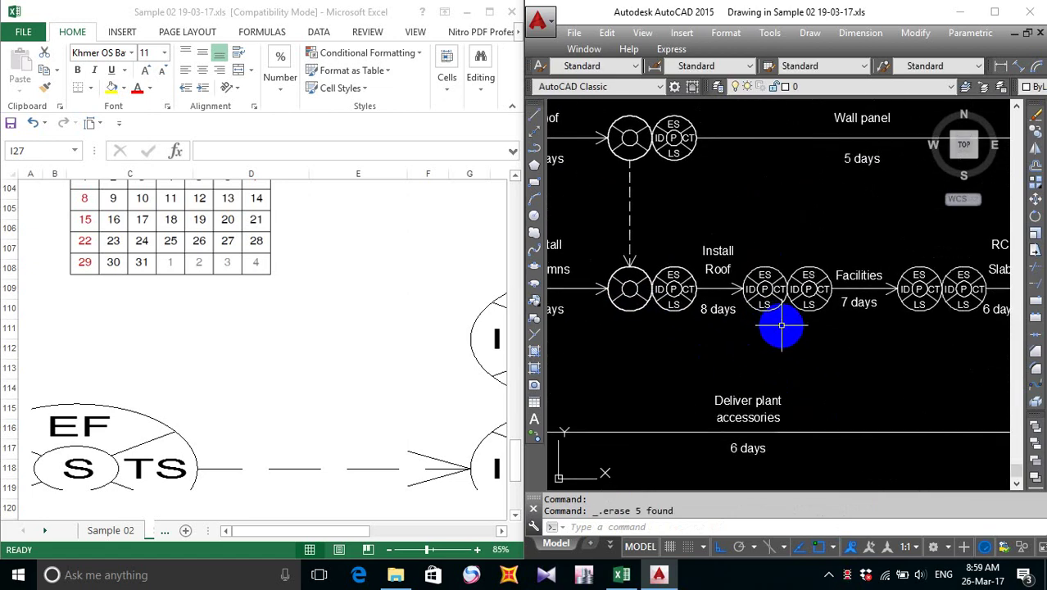
pyautogui.scroll(4, 762, 290)
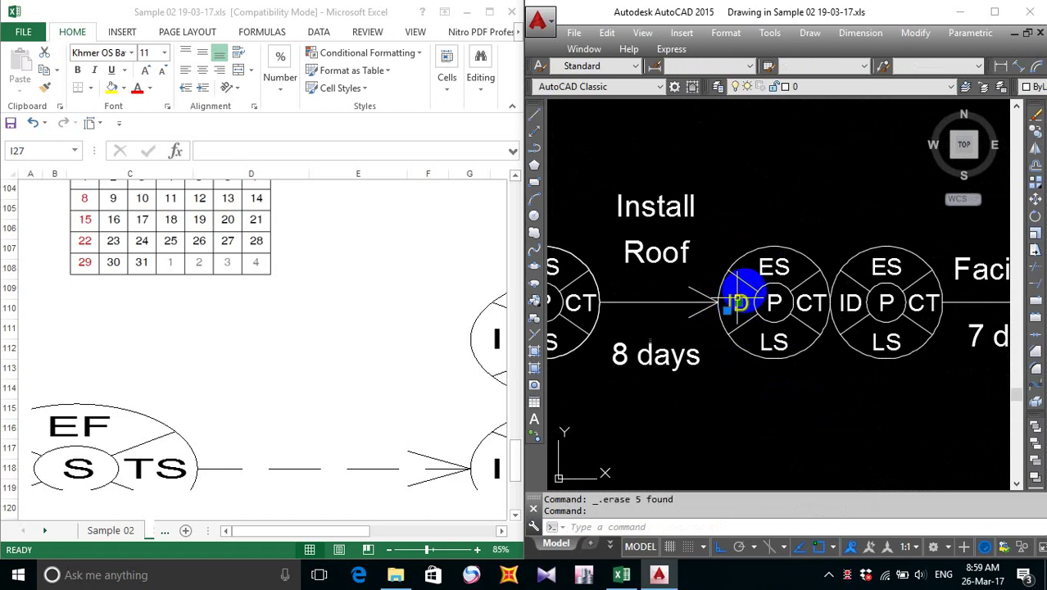
pyautogui.click(769, 268)
pyautogui.click(774, 303)
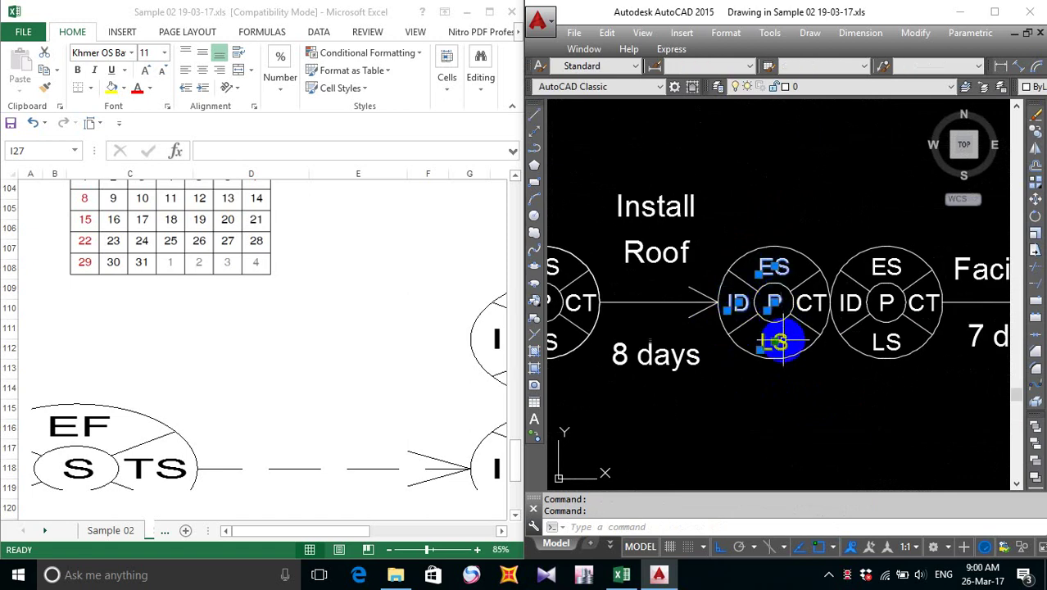
pyautogui.click(812, 303)
pyautogui.press('Delete')
# - Delete the LS, ES, ID, P and CT labels from Facilities' end node
pyautogui.scroll(-5, 811, 328)
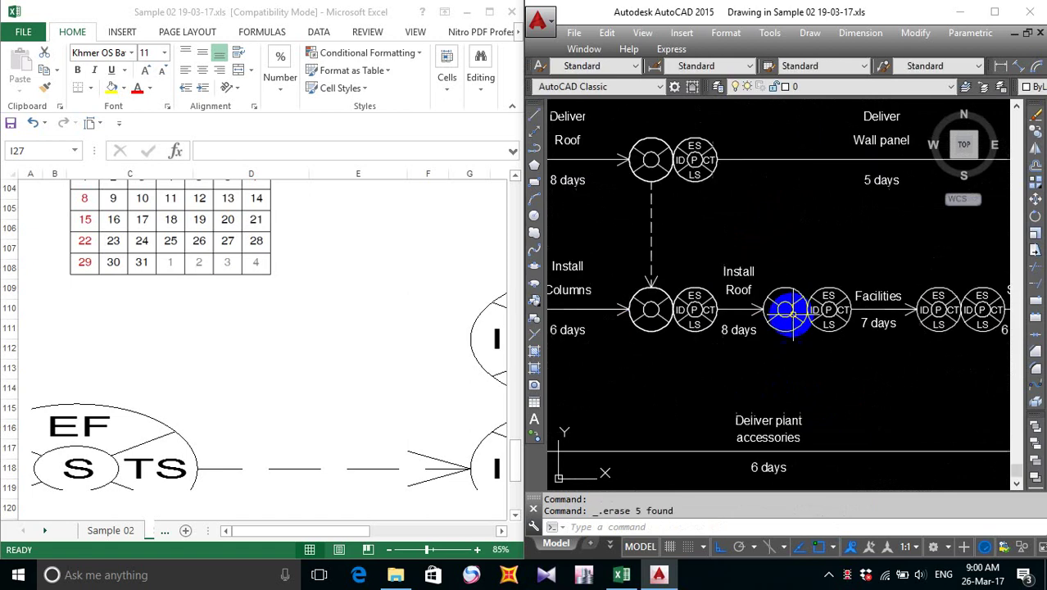
pyautogui.scroll(2, 919, 340)
pyautogui.scroll(2, 828, 319)
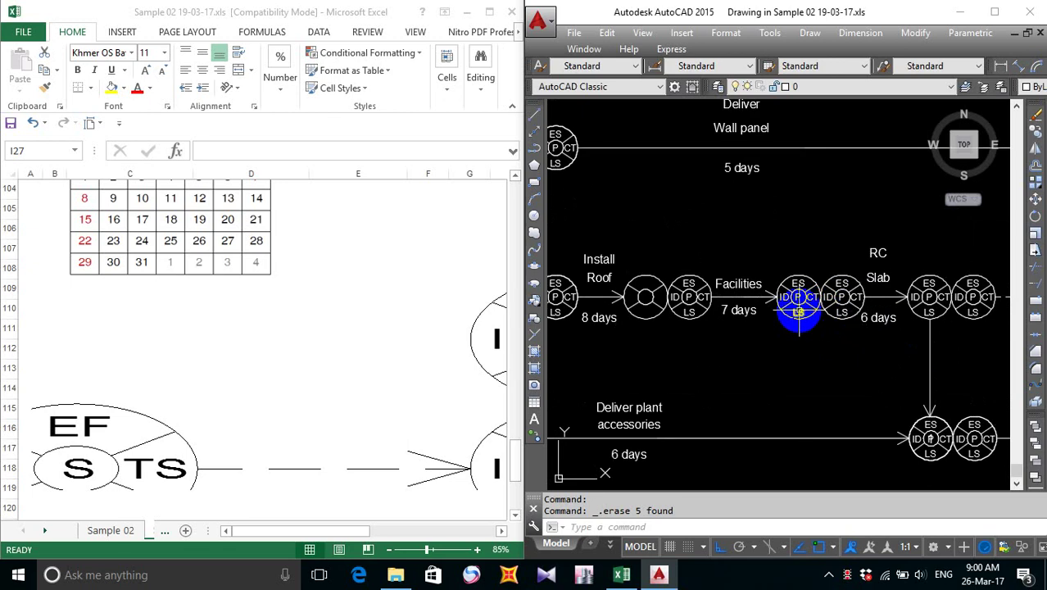
pyautogui.click(799, 311)
pyautogui.click(800, 283)
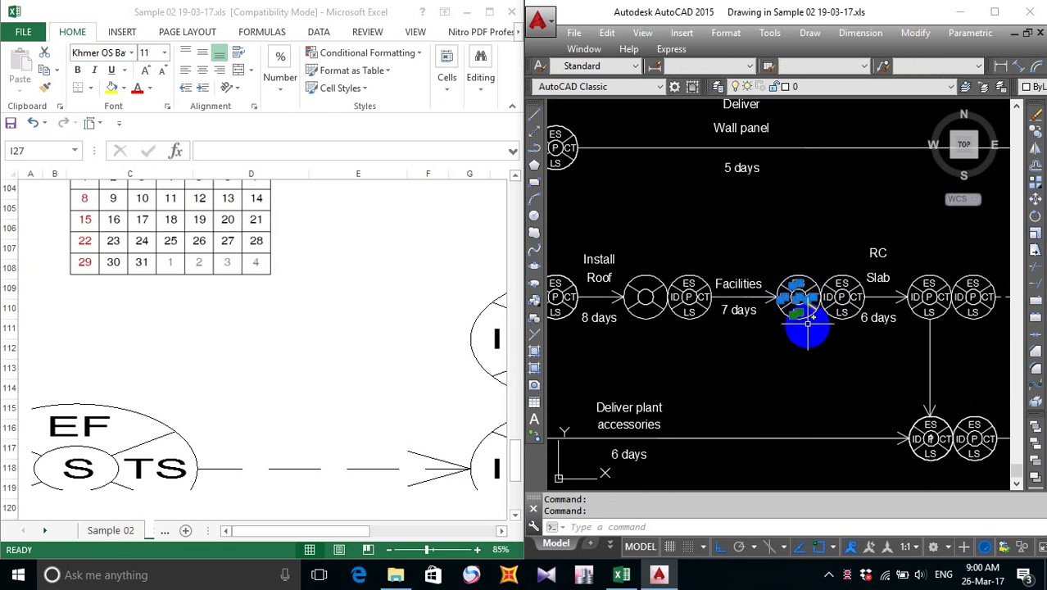
pyautogui.press('Delete')
# - Delete the LS, CT, ES, ID and P labels from RC Slab's end node
pyautogui.moveTo(834, 345); pyautogui.dragTo(776, 348, button='middle')
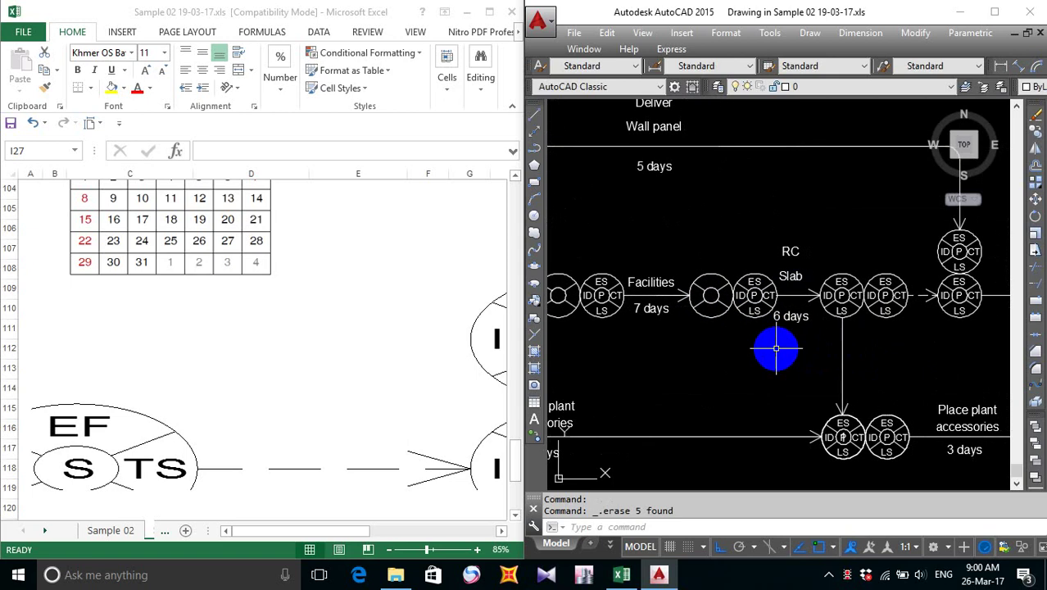
pyautogui.scroll(2, 843, 298)
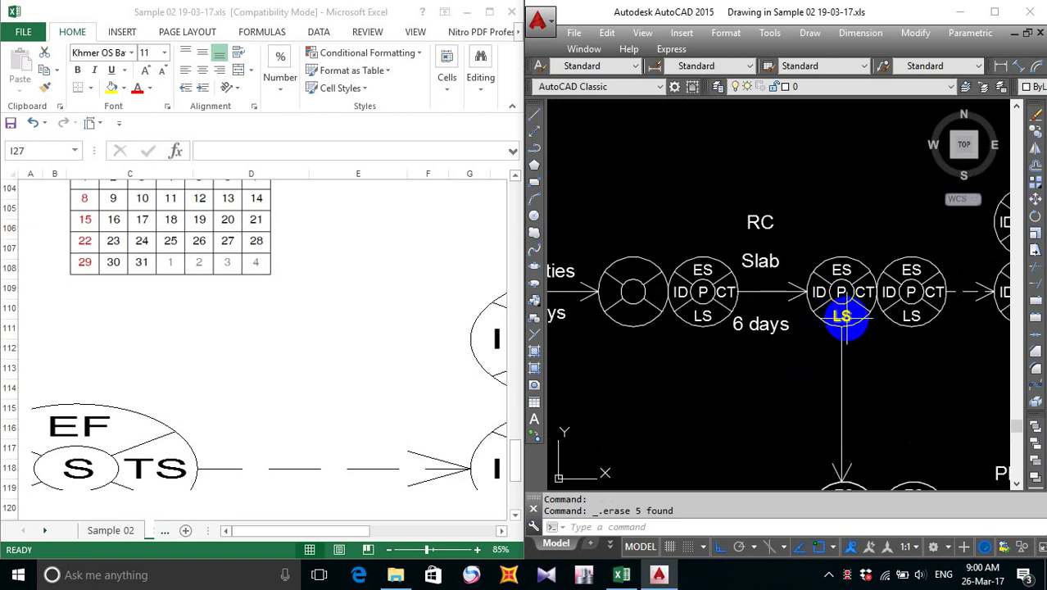
pyautogui.click(842, 316)
pyautogui.click(870, 296)
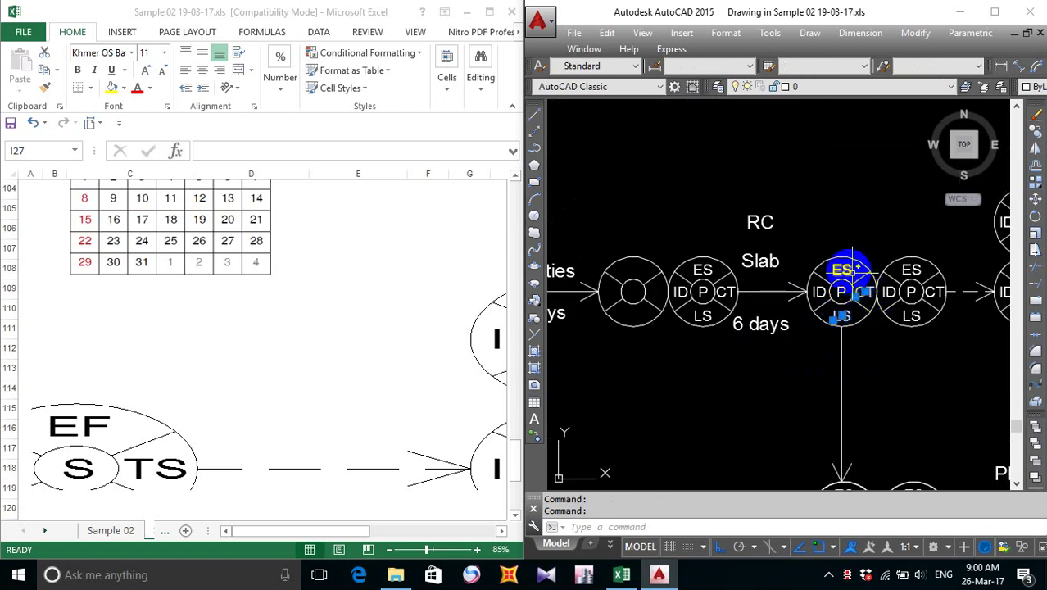
pyautogui.click(844, 270)
pyautogui.click(820, 293)
pyautogui.press('Delete')
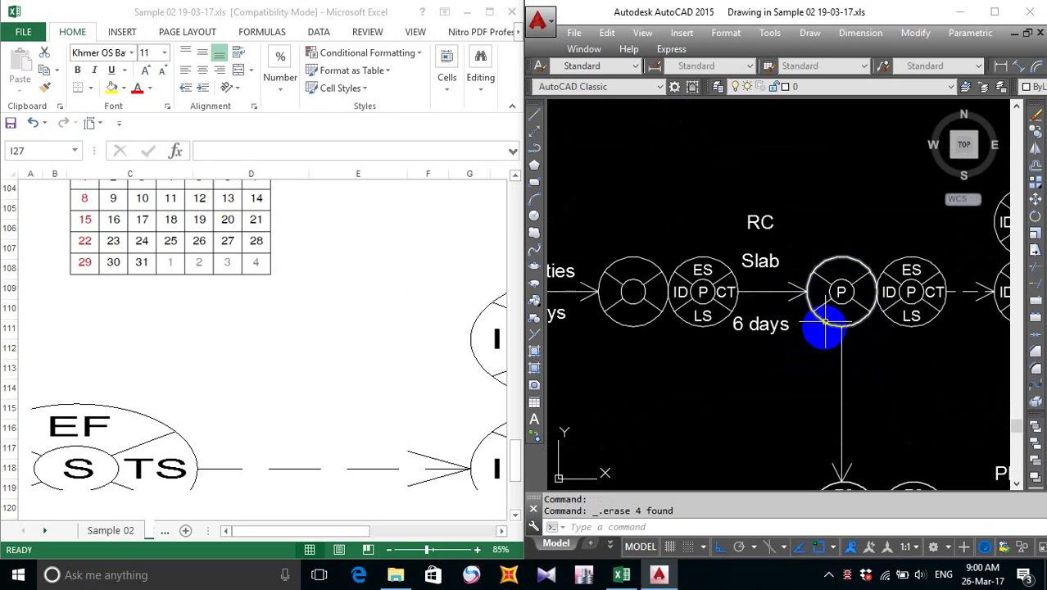
pyautogui.click(842, 291)
pyautogui.press('Delete')
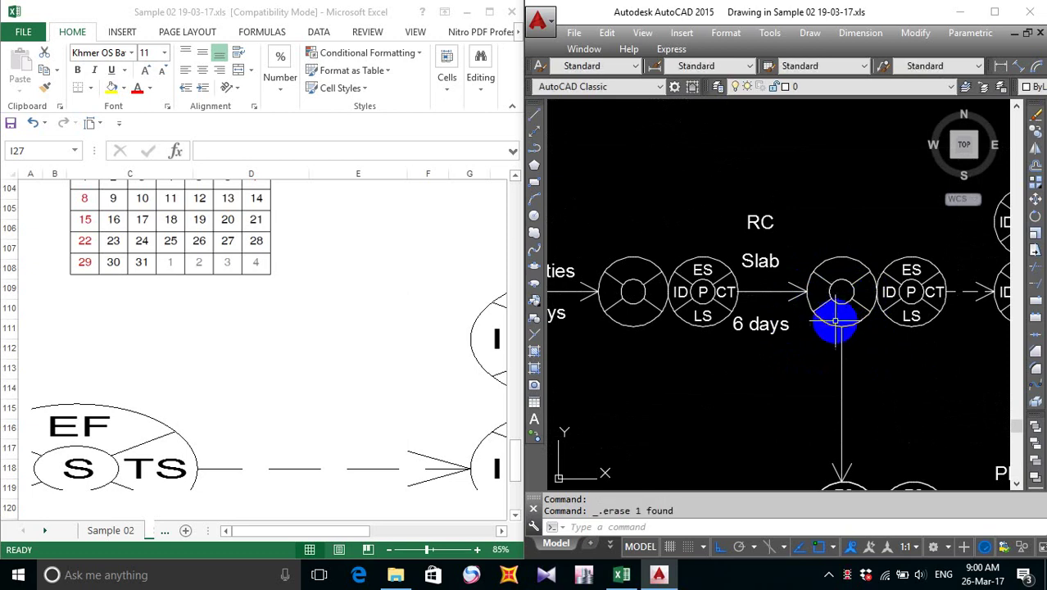
# - Examine the nodes and vertical connector between RC Slab's end node and Deliver plant accessories' end node
pyautogui.scroll(-3, 877, 351)
pyautogui.scroll(1, 806, 304)
pyautogui.scroll(5, 762, 340)
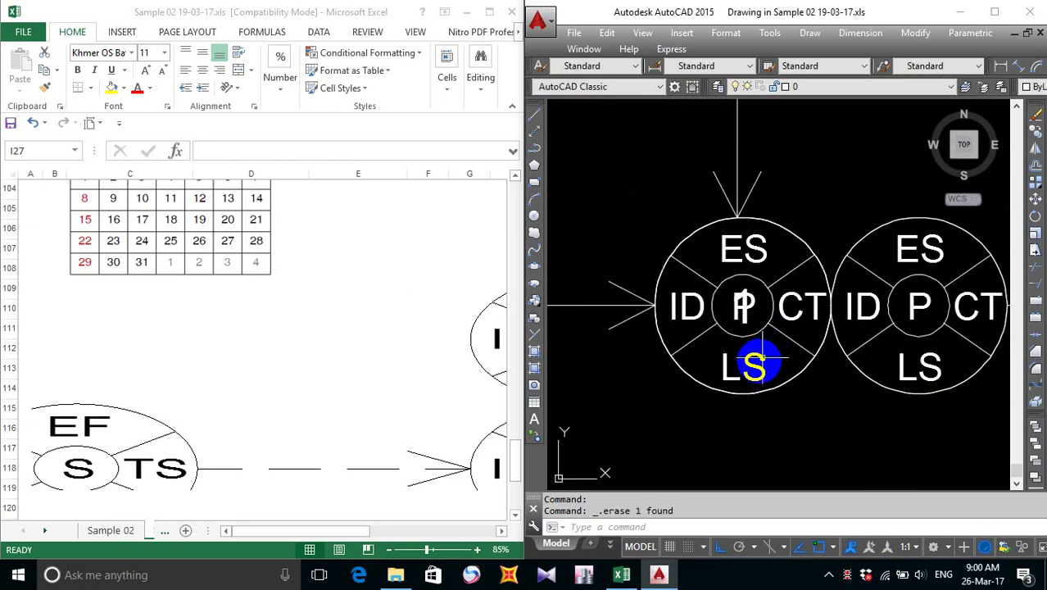
pyautogui.scroll(-6, 756, 363)
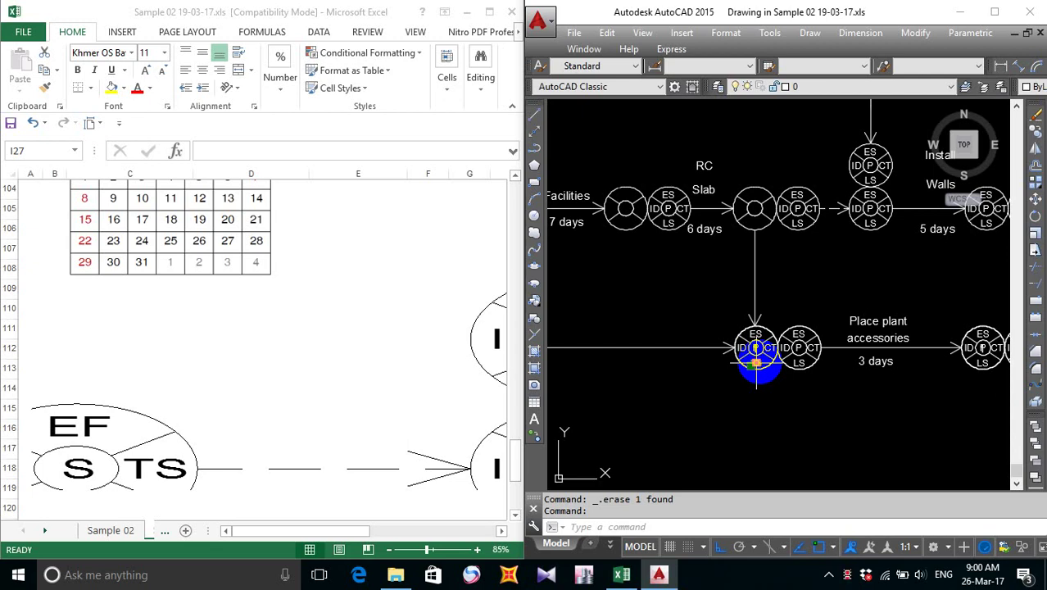
pyautogui.scroll(-6, 795, 257)
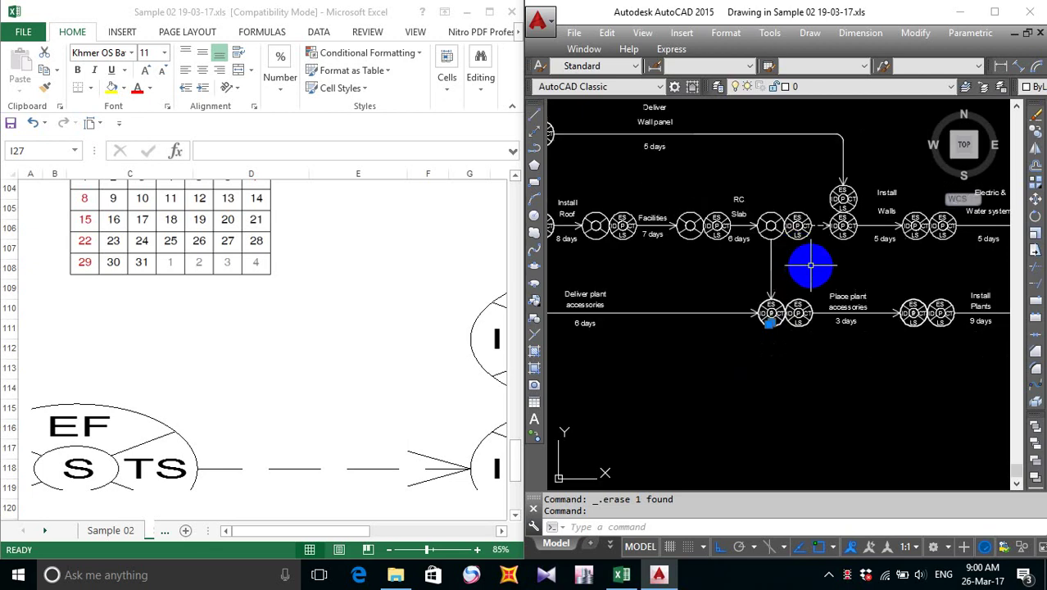
pyautogui.press('Escape')
pyautogui.scroll(2, 806, 246)
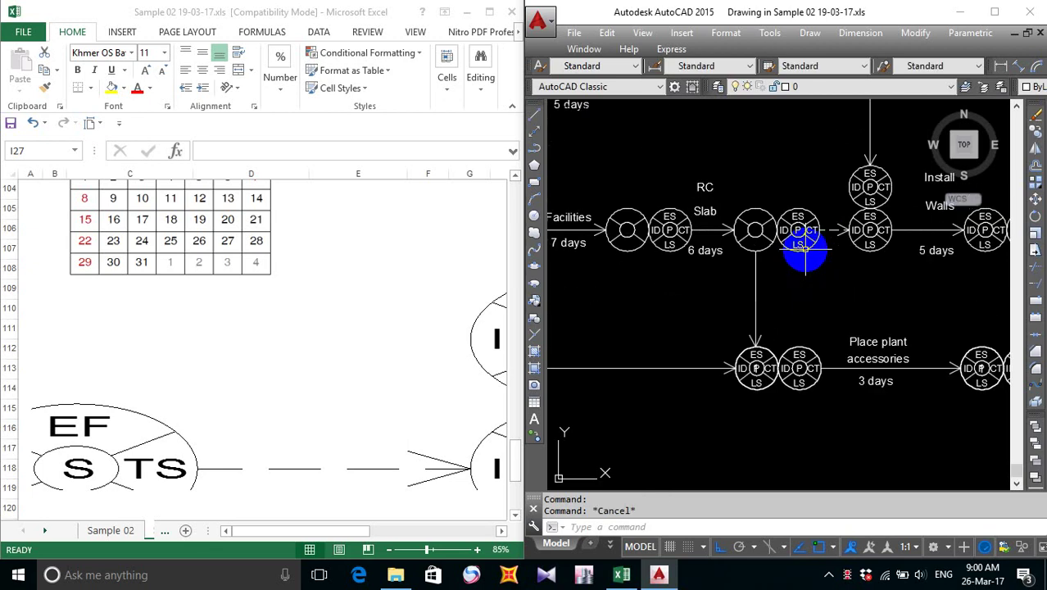
pyautogui.scroll(1, 806, 246)
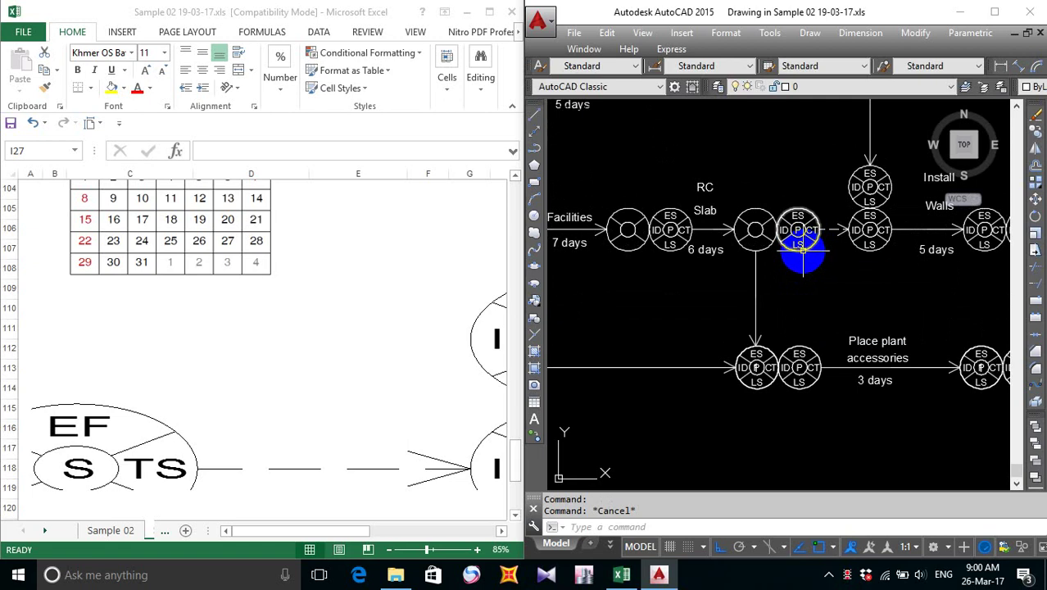
pyautogui.scroll(-2, 803, 250)
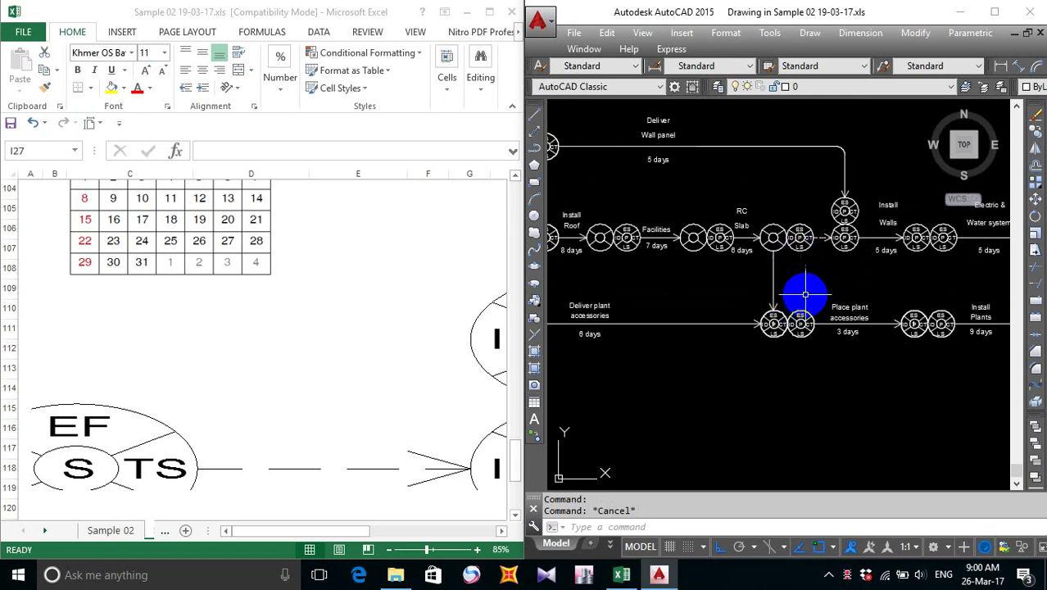
pyautogui.scroll(2, 762, 306)
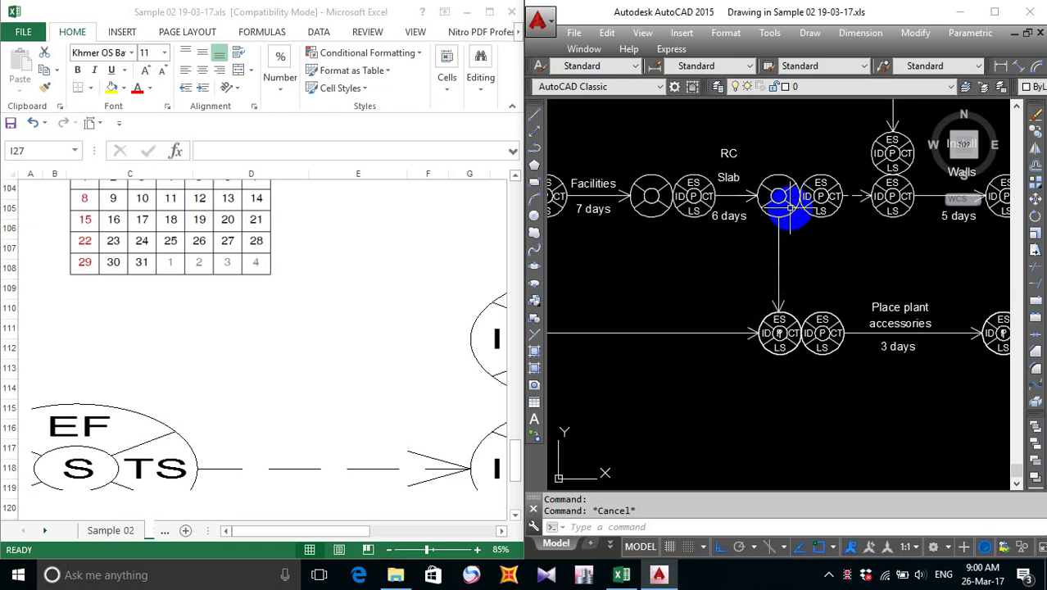
pyautogui.scroll(-2, 792, 251)
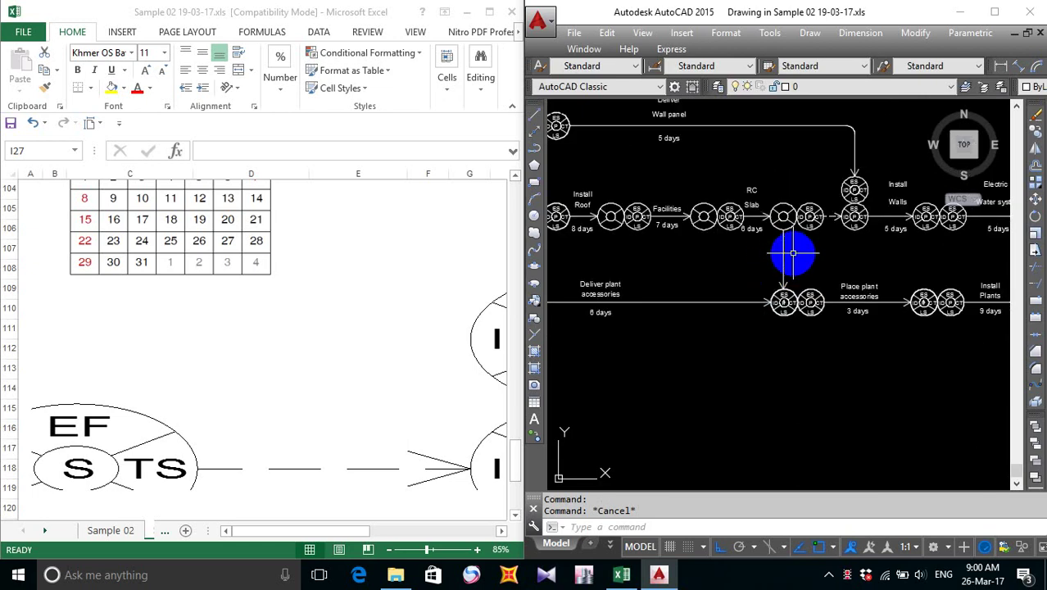
pyautogui.scroll(-2, 792, 254)
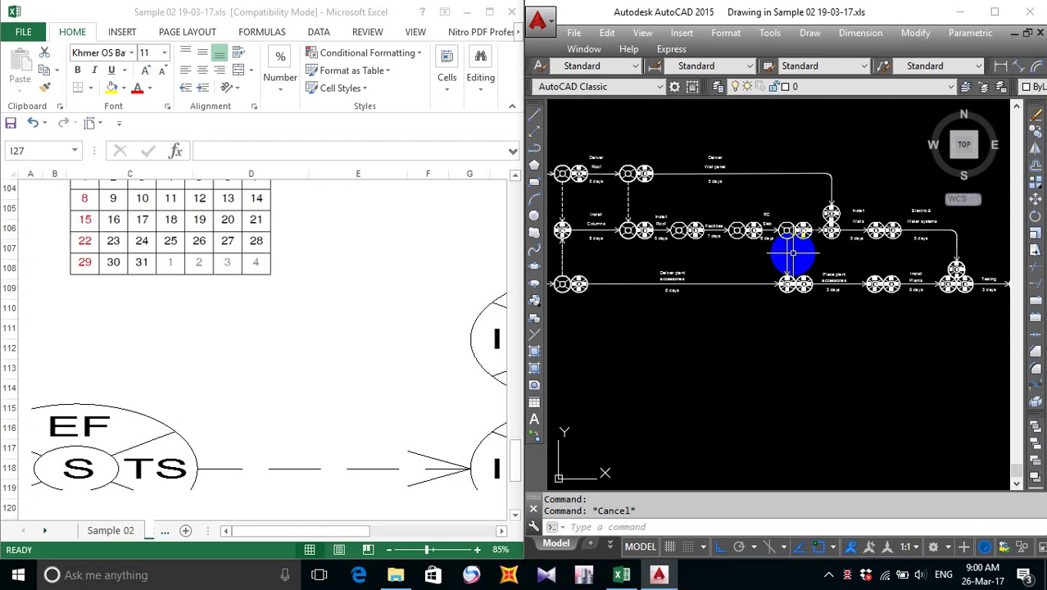
# - Compare the connector below RC Slab's end node and Deliver plant accessories' end node with the section 5 I-J CPM diagram in Excel
pyautogui.scroll(4, 795, 260)
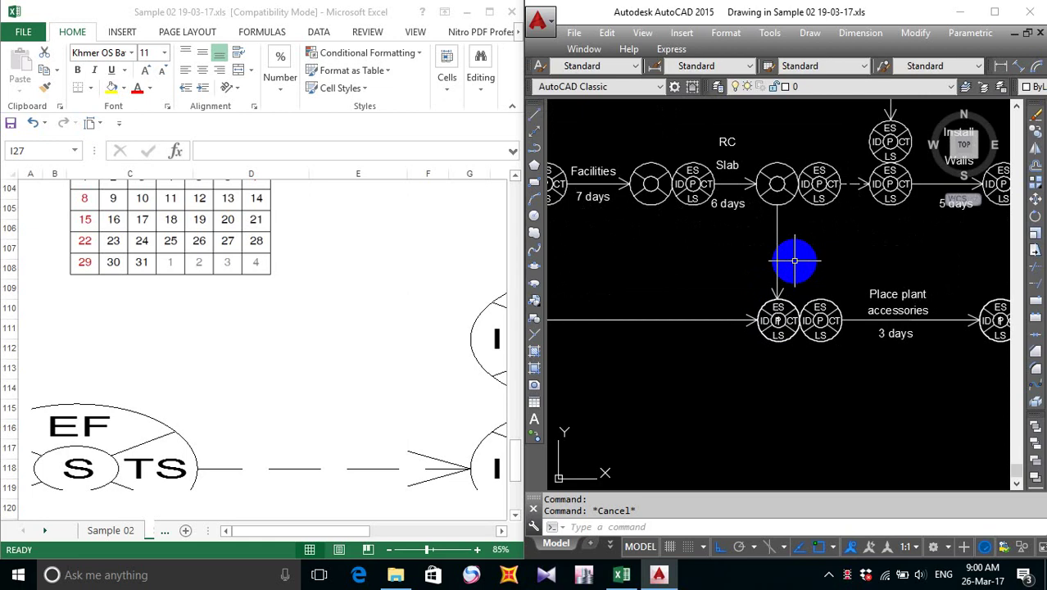
pyautogui.scroll(-3, 340, 251)
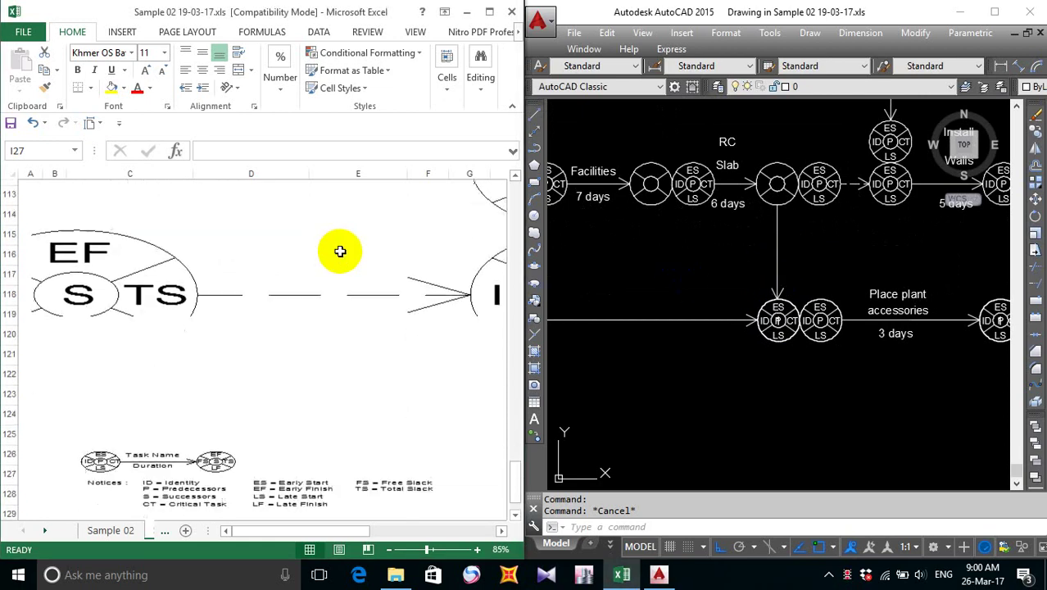
pyautogui.scroll(17, 340, 251)
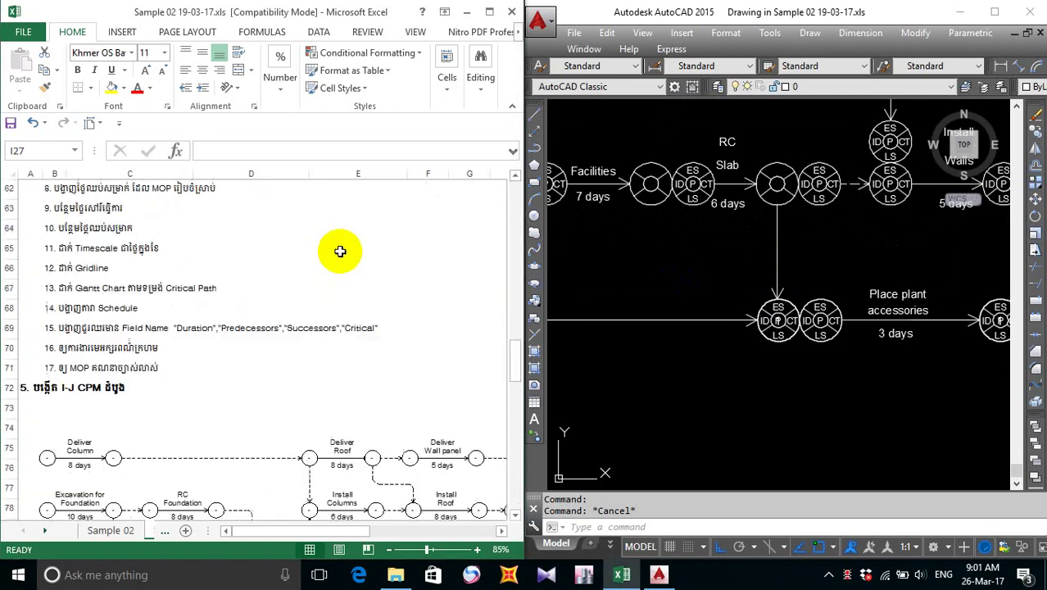
pyautogui.scroll(-3, 340, 251)
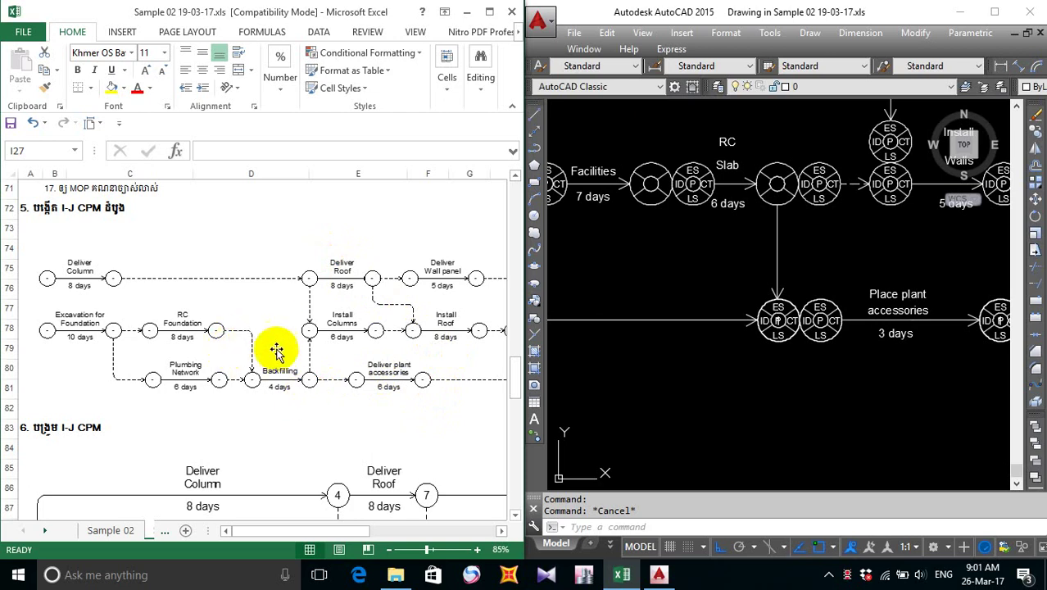
pyautogui.click(785, 397)
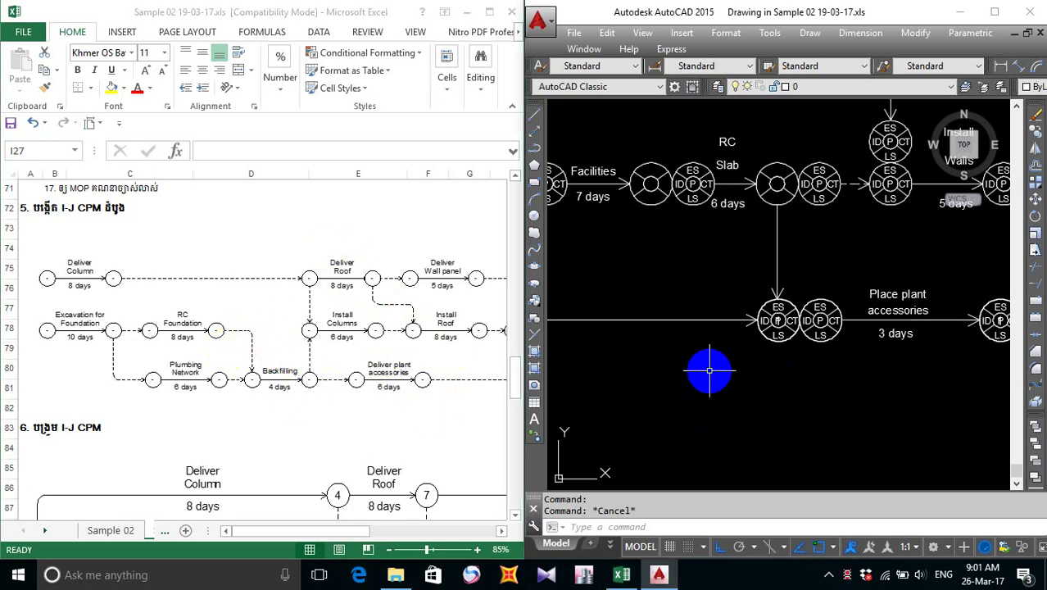
pyautogui.moveTo(816, 356)
pyautogui.mouseDown(button='middle')
pyautogui.moveTo(751, 357)
pyautogui.moveTo(816, 351)
pyautogui.mouseUp(button='middle')
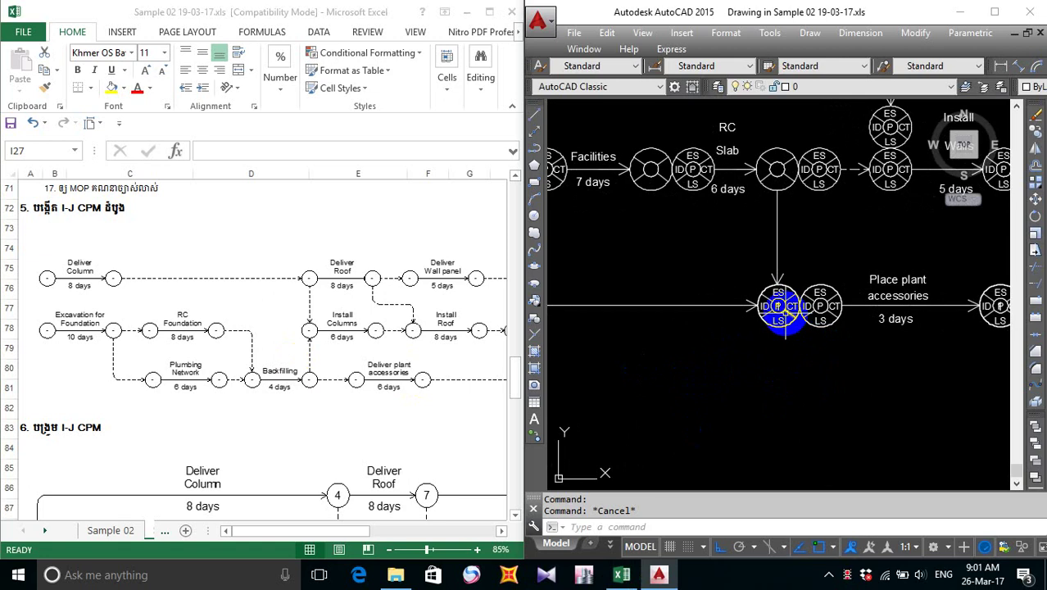
pyautogui.moveTo(785, 317)
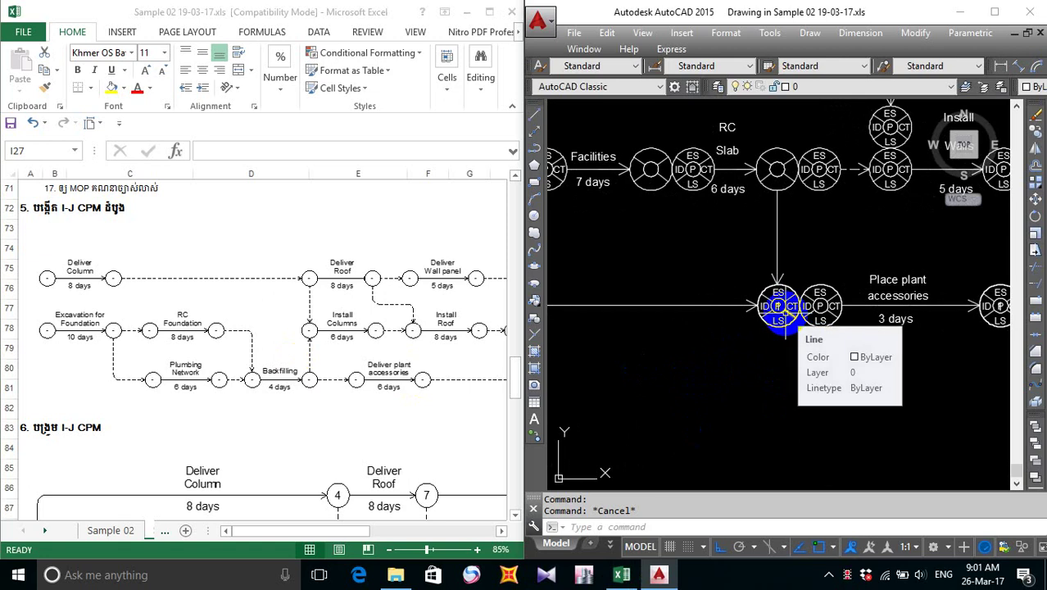
pyautogui.scroll(-4, 785, 313)
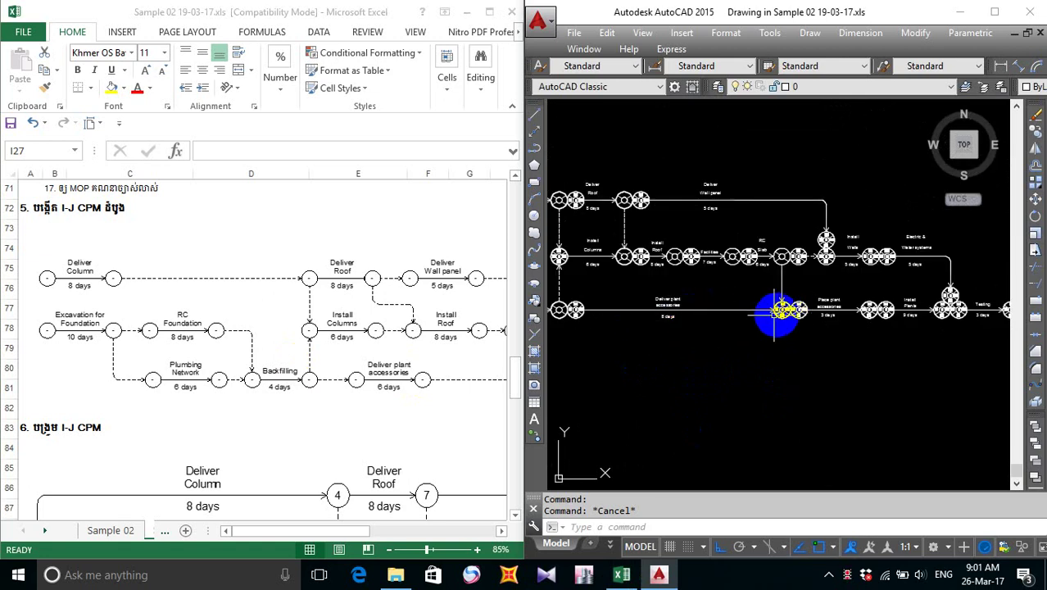
# - Delete the ID, ES, overlapping P, LS and CT labels from Deliver plant accessories' end node in AutoCAD
pyautogui.scroll(5, 785, 312)
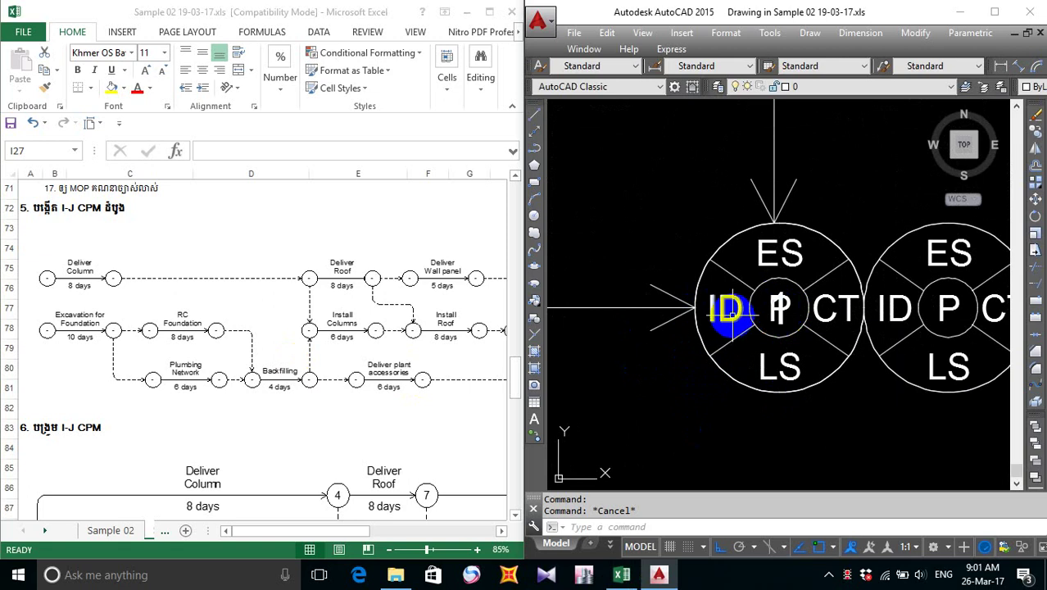
pyautogui.click(785, 254)
pyautogui.press('Delete')
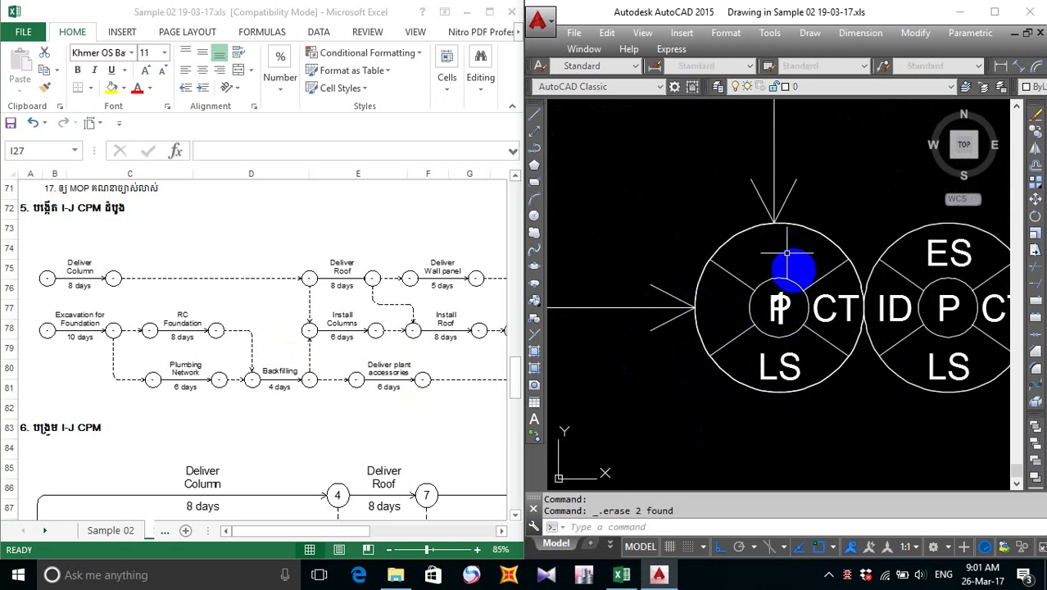
pyautogui.click(780, 288)
pyautogui.click(776, 319)
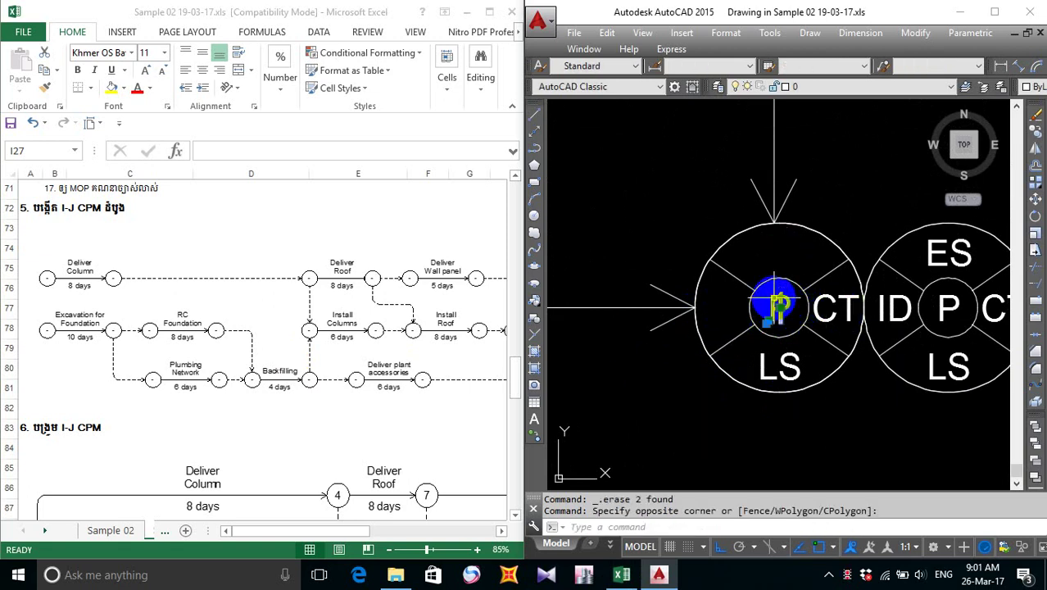
pyautogui.press('Delete')
pyautogui.click(780, 366)
pyautogui.press('Delete')
pyautogui.click(838, 314)
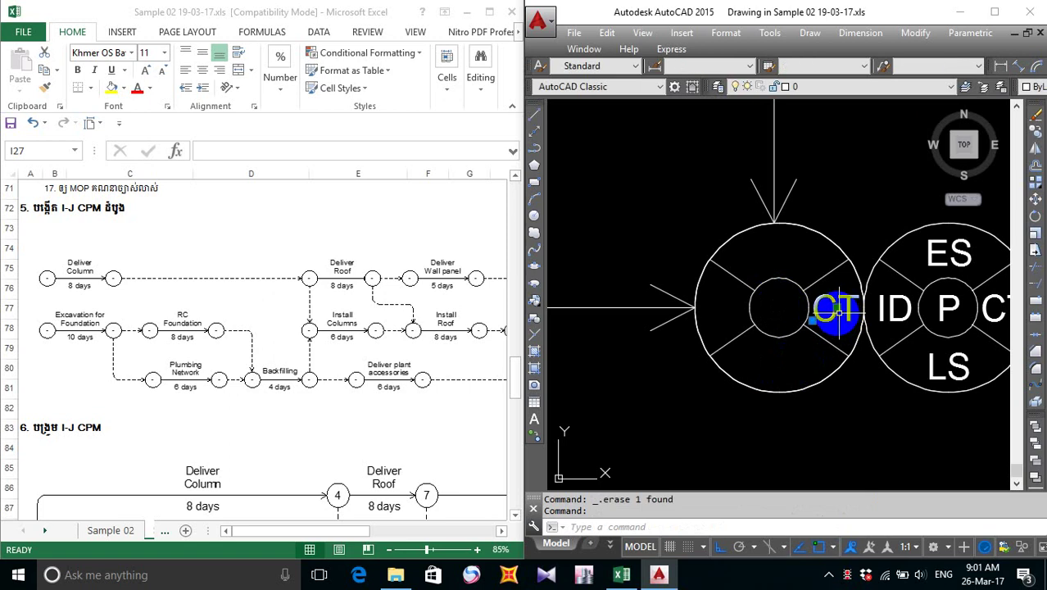
pyautogui.press('Delete')
# - Examine the stacked nodes before Install Walls and the node pairs around RC Slab and Place plant accessories
pyautogui.scroll(-4, 834, 312)
pyautogui.moveTo(867, 344); pyautogui.dragTo(770, 354, button='middle')
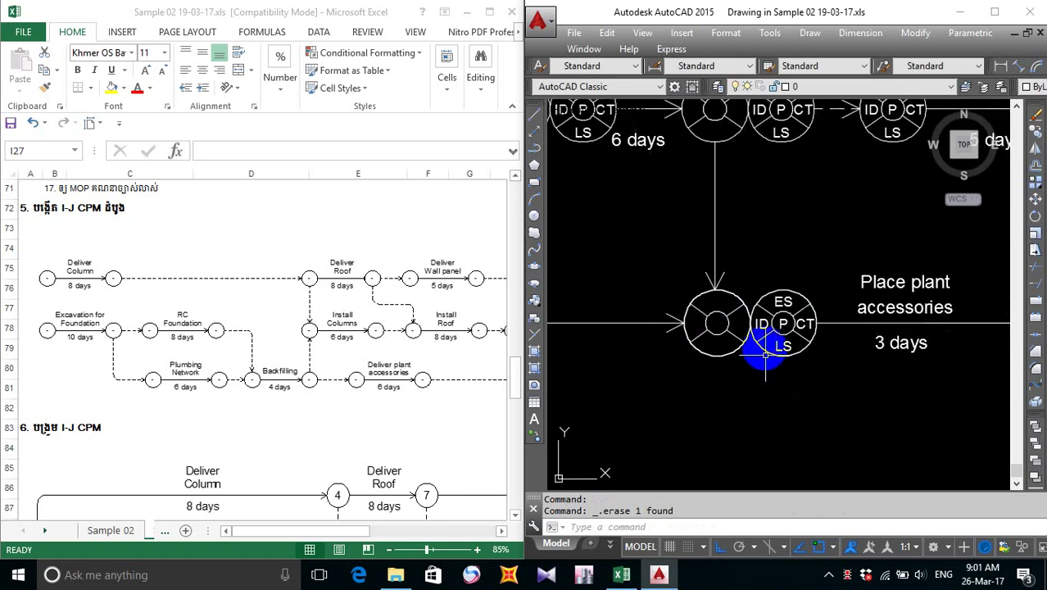
pyautogui.scroll(-3, 795, 379)
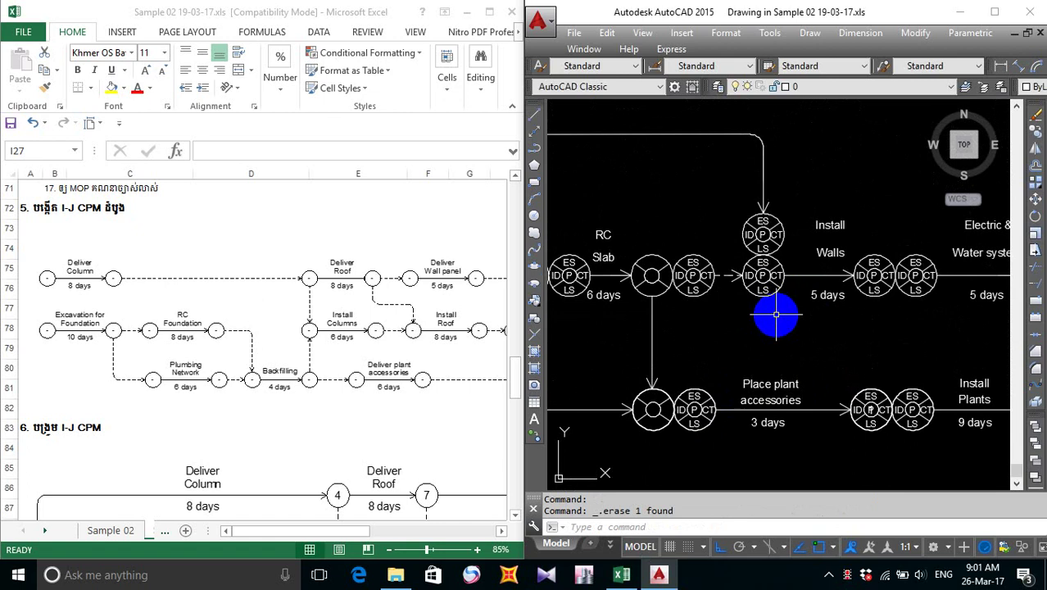
pyautogui.scroll(4, 760, 241)
pyautogui.scroll(-4, 769, 239)
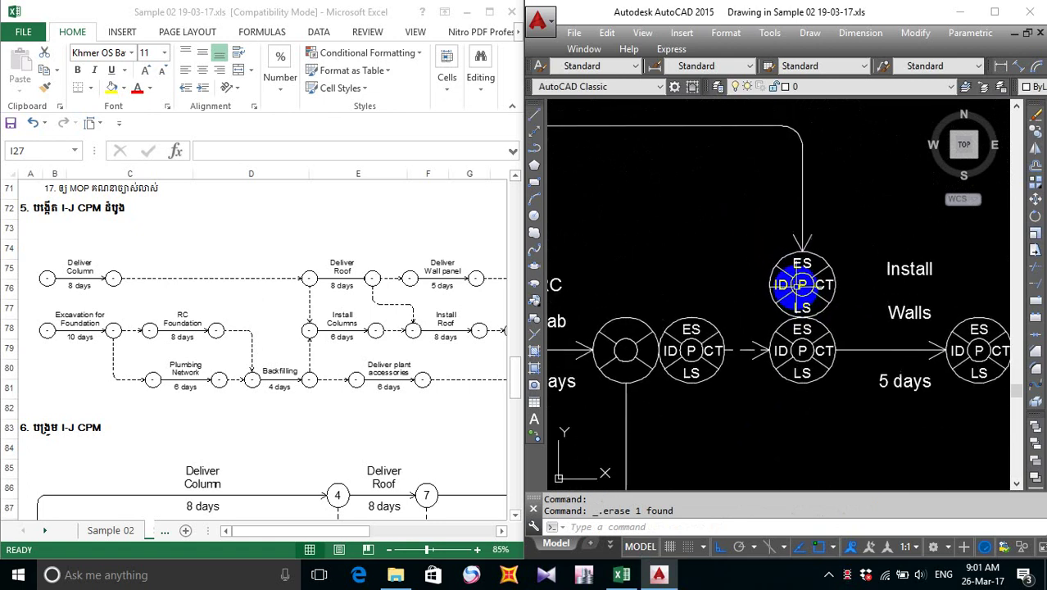
pyautogui.scroll(-2, 801, 284)
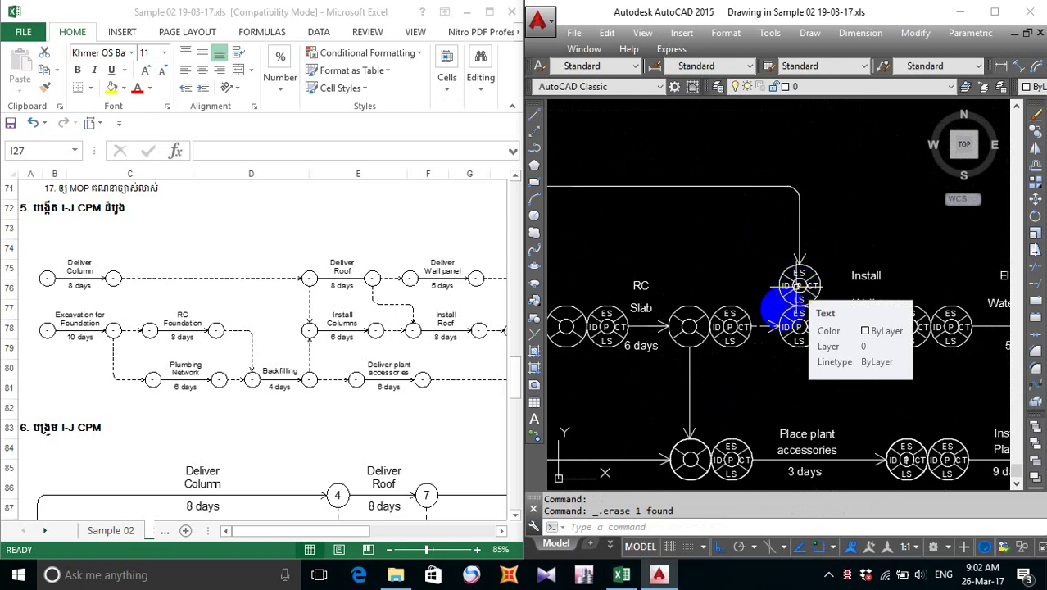
pyautogui.scroll(-1, 782, 310)
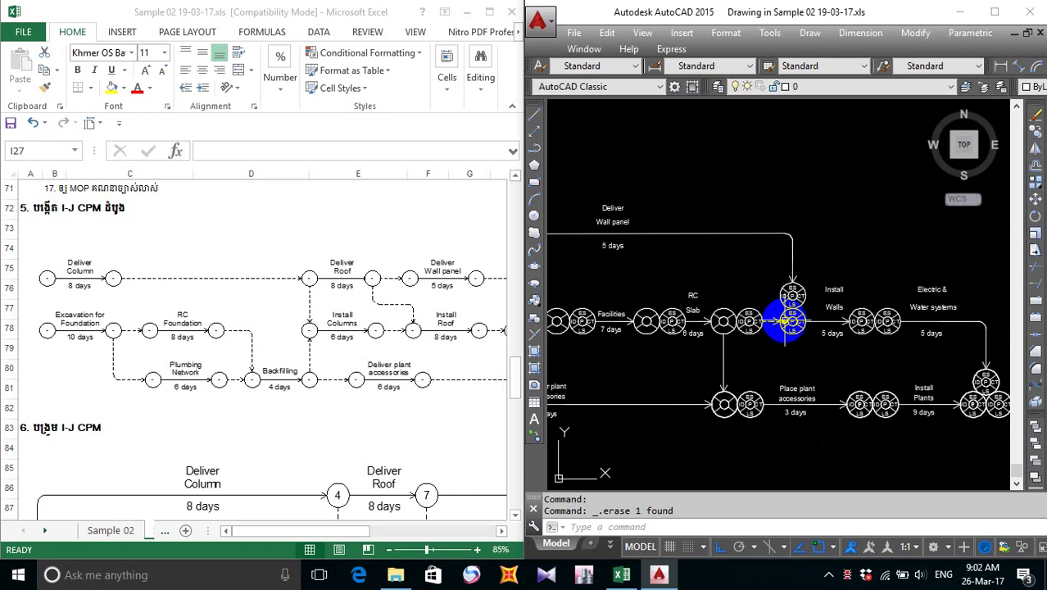
pyautogui.scroll(-1, 774, 321)
pyautogui.scroll(1, 746, 379)
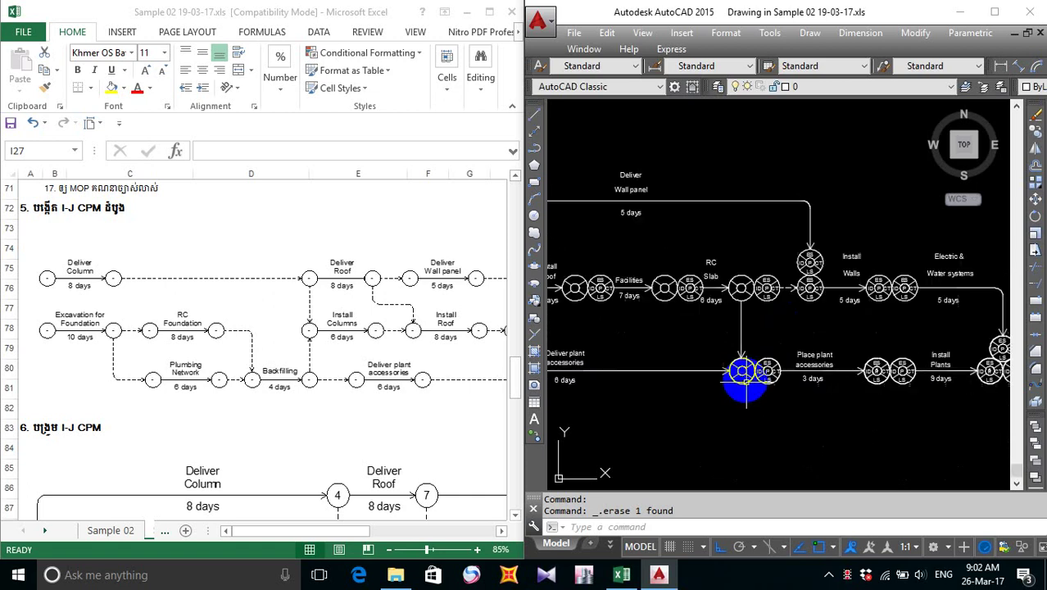
pyautogui.scroll(2, 746, 378)
pyautogui.moveTo(697, 407); pyautogui.dragTo(702, 401, button='middle')
pyautogui.press('Return')
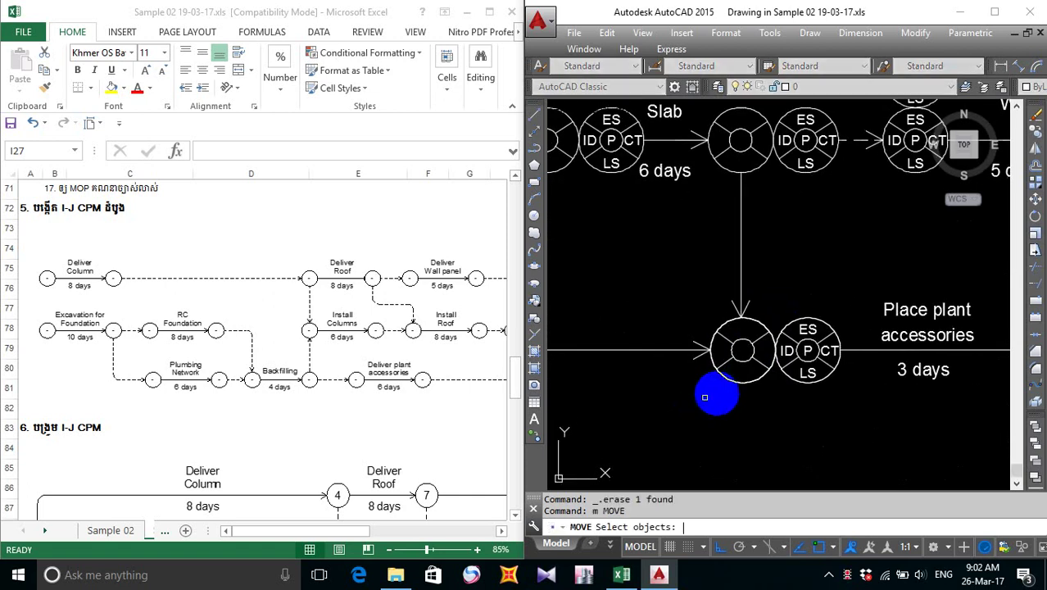
pyautogui.scroll(-2, 713, 393)
pyautogui.moveTo(791, 458); pyautogui.dragTo(813, 376, button='middle')
pyautogui.click(819, 356)
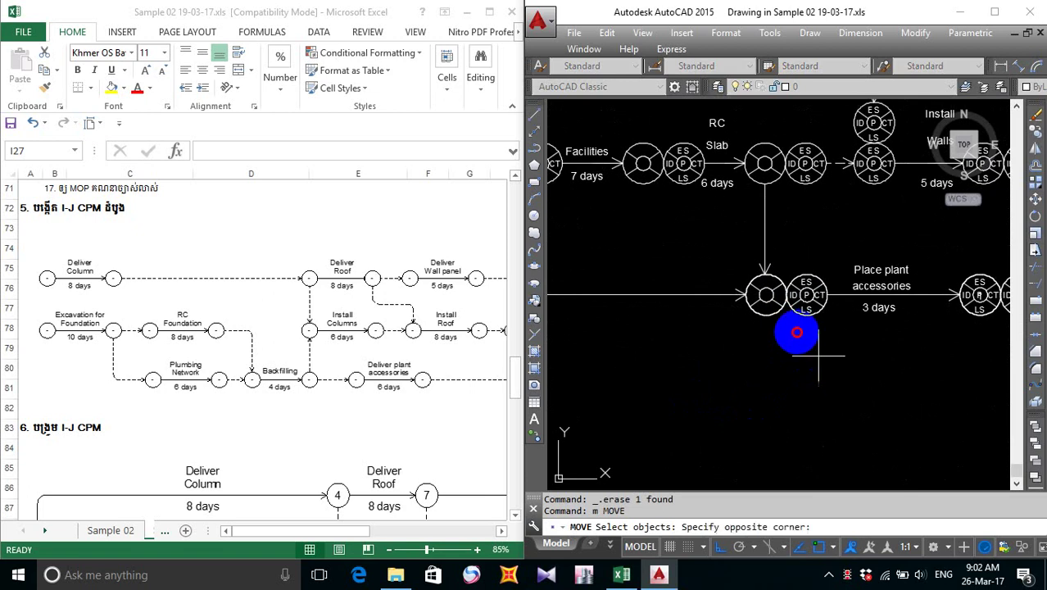
pyautogui.click(767, 274)
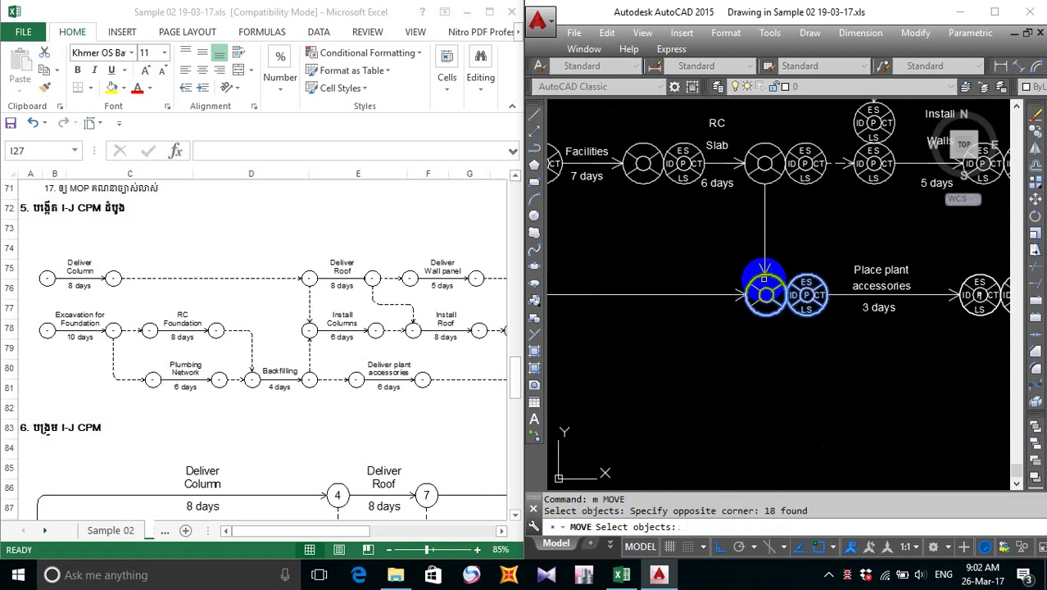
pyautogui.scroll(3, 742, 304)
pyautogui.click(728, 304)
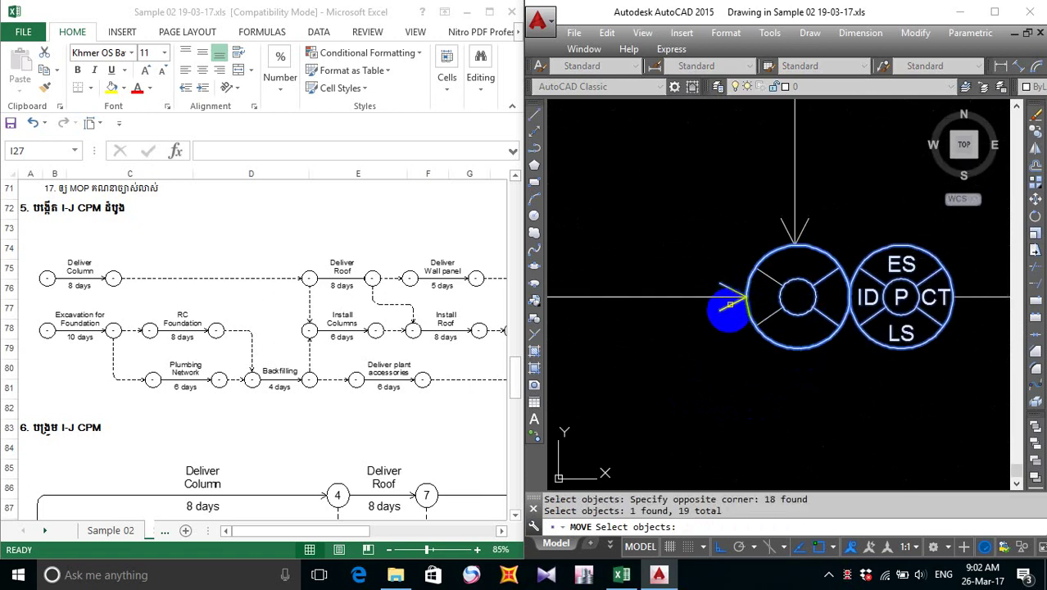
pyautogui.click(714, 304)
pyautogui.click(725, 309)
pyautogui.scroll(-2, 721, 309)
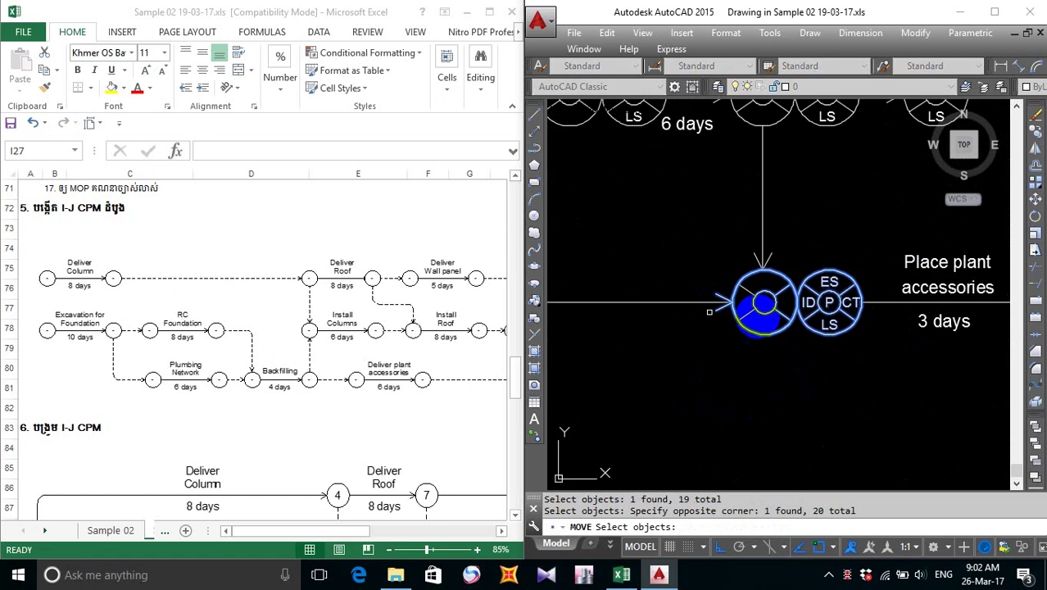
pyautogui.scroll(4, 709, 307)
pyautogui.click(748, 347)
pyautogui.click(708, 276)
pyautogui.scroll(-2, 711, 282)
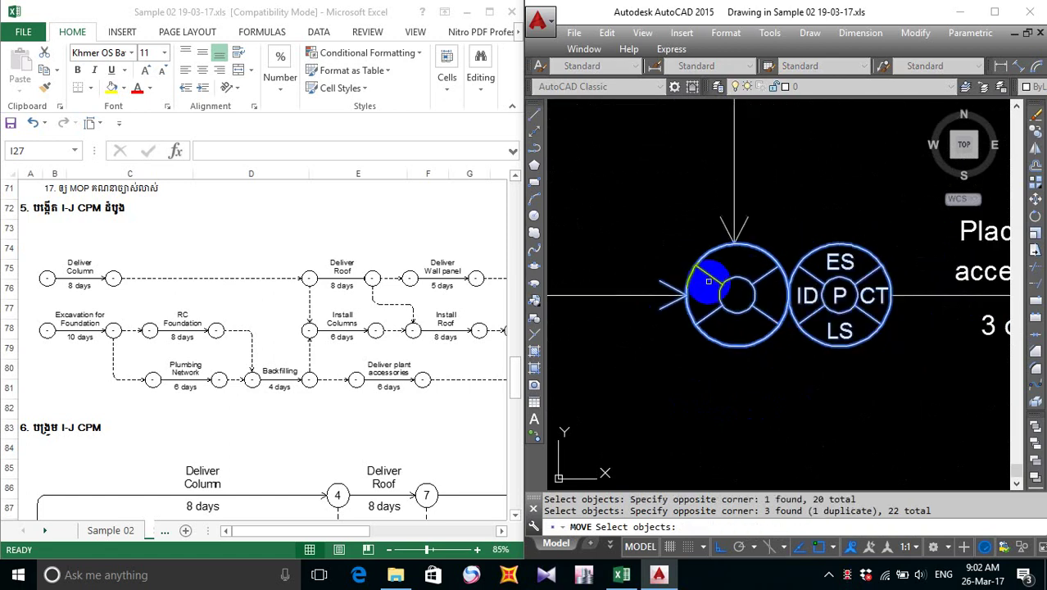
pyautogui.press('Return')
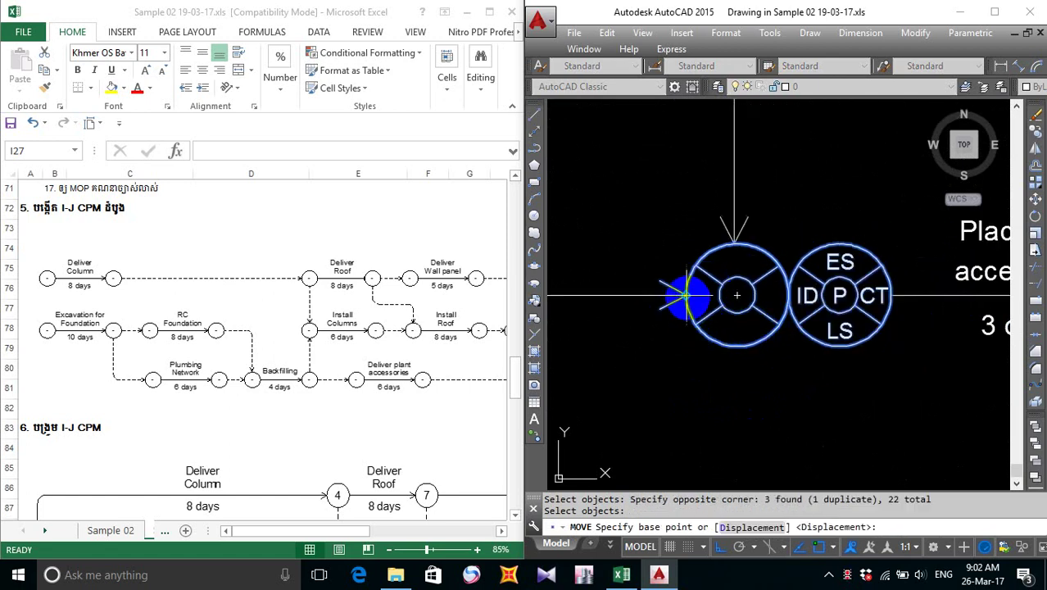
pyautogui.click(686, 295)
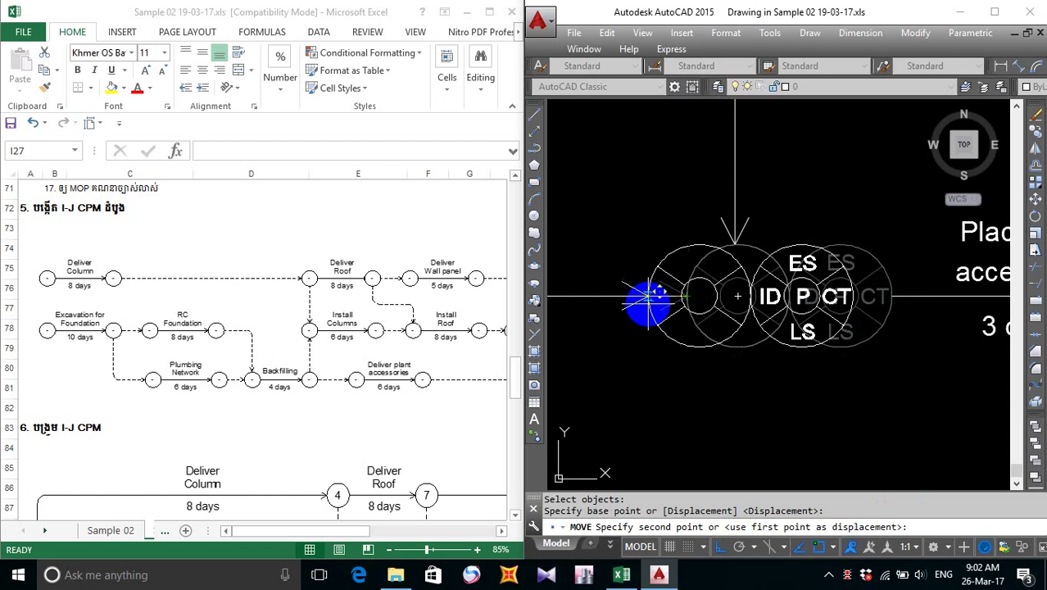
pyautogui.press('Escape')
# - Move Deliver plant accessories' end node, its arrowhead and Place plant accessories' start node so the start node's top meets the vertical arrow tip
pyautogui.press('Return')
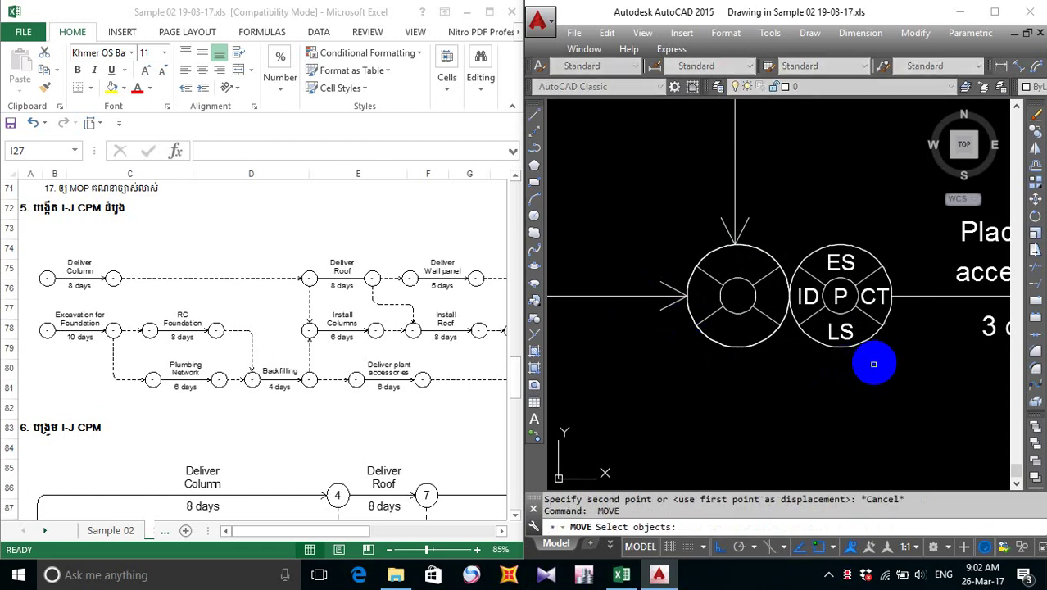
pyautogui.click(874, 361)
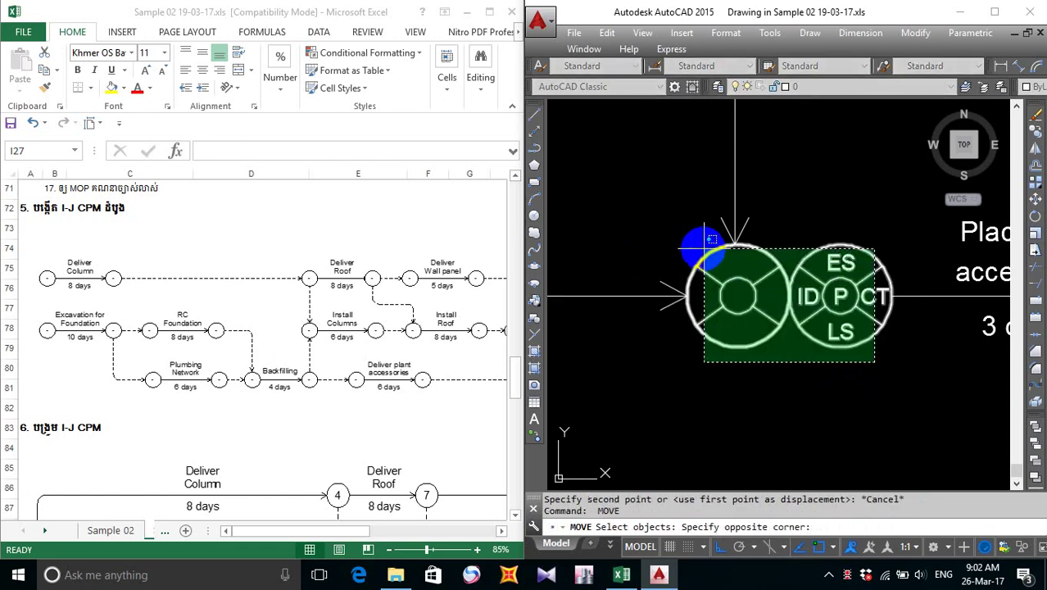
pyautogui.click(703, 248)
pyautogui.click(674, 298)
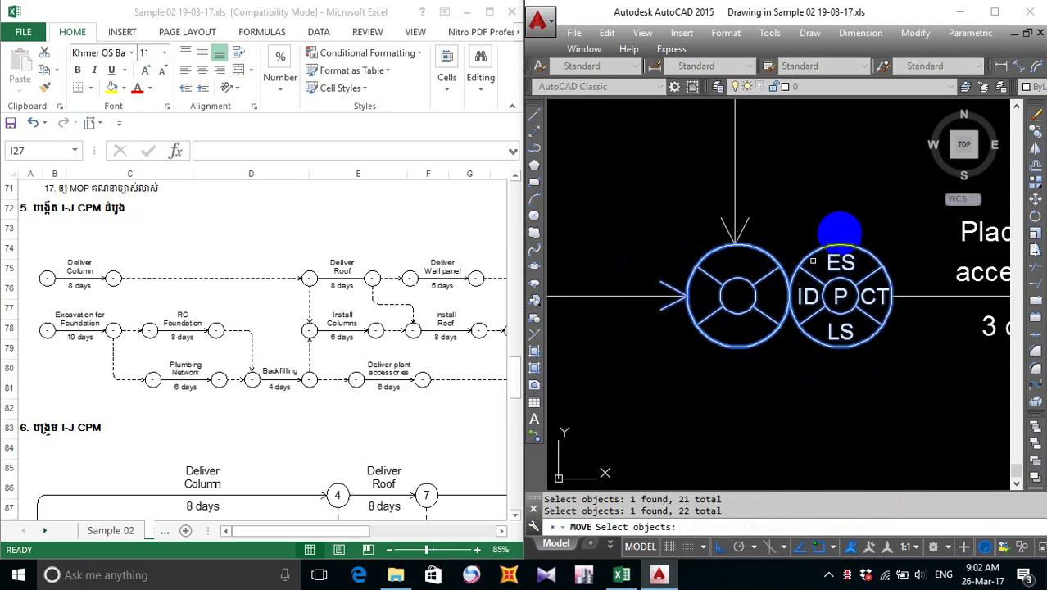
pyautogui.press('Return')
pyautogui.click(840, 244)
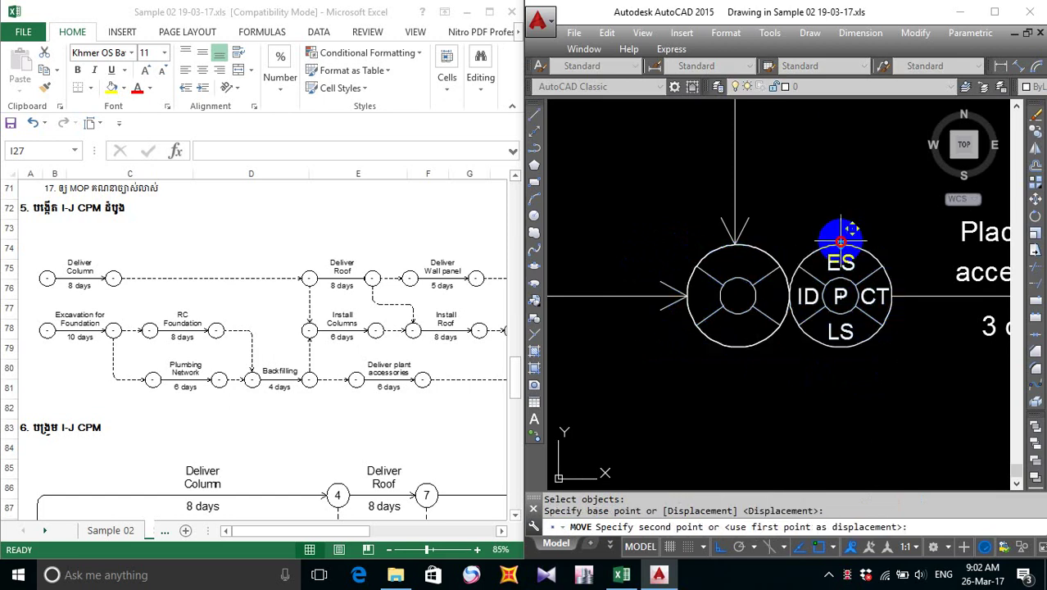
pyautogui.click(735, 243)
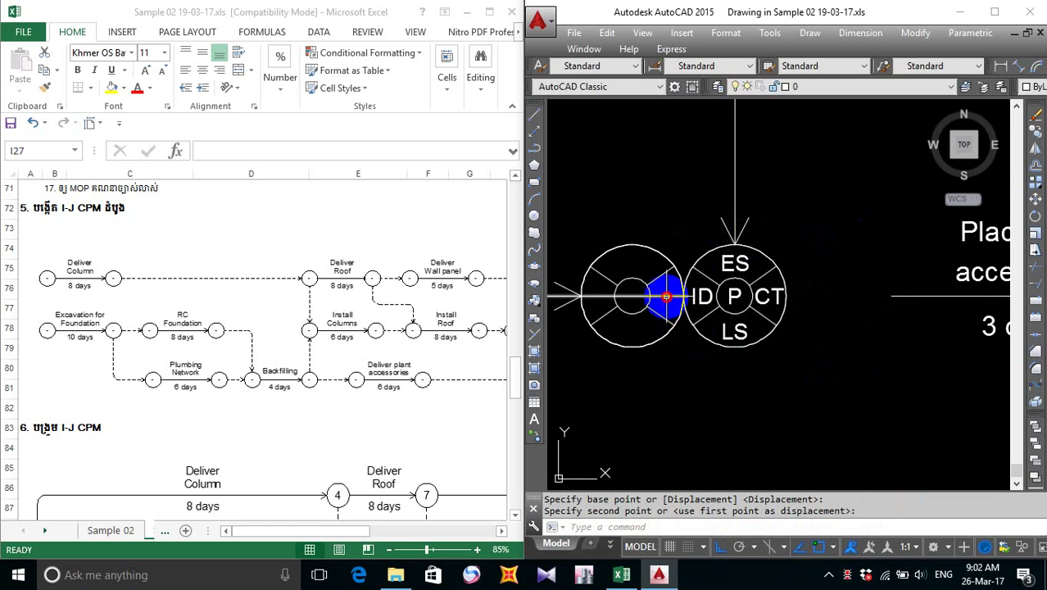
# - Stretch the end of the Deliver plant accessories line back to the edge of its moved end node
pyautogui.click(667, 296)
pyautogui.click(687, 296)
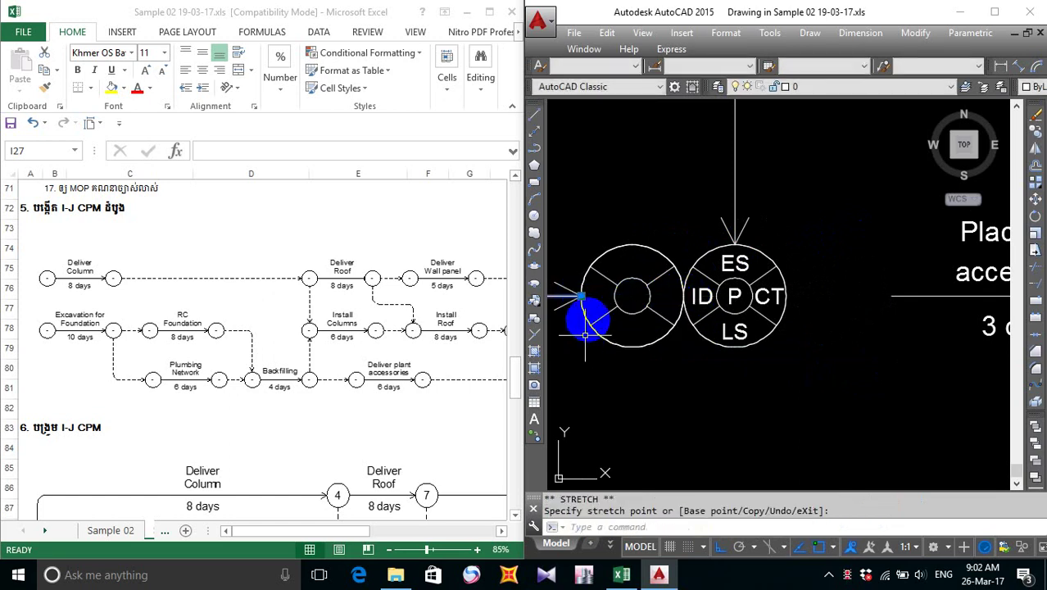
pyautogui.press('Escape')
# - Stretch the start of the Place plant accessories line back to the edge of its moved start node
pyautogui.moveTo(582, 325); pyautogui.dragTo(677, 320, button='middle')
pyautogui.scroll(-3, 706, 327)
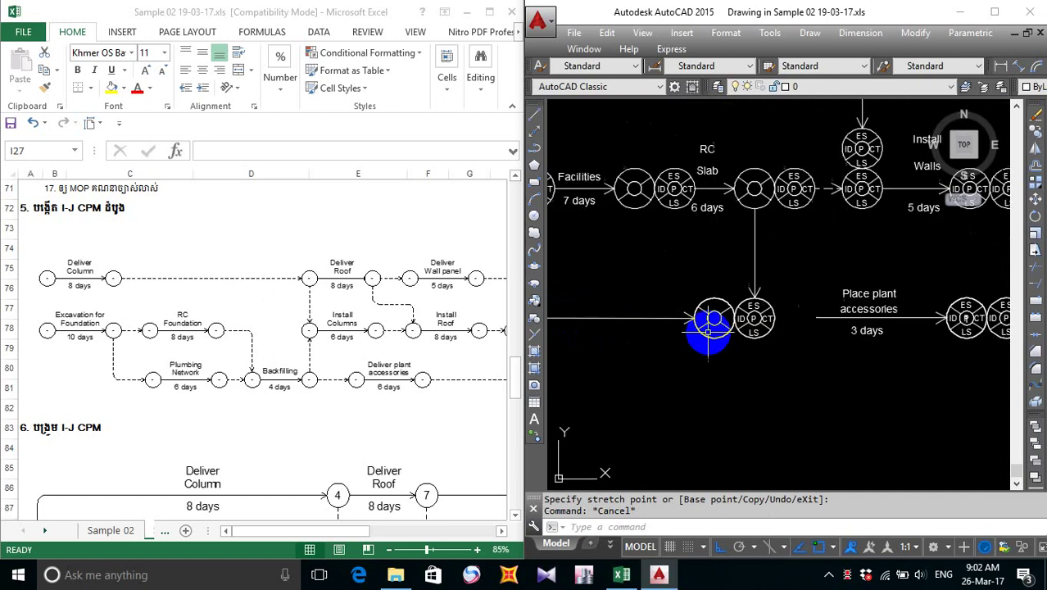
pyautogui.scroll(2, 782, 317)
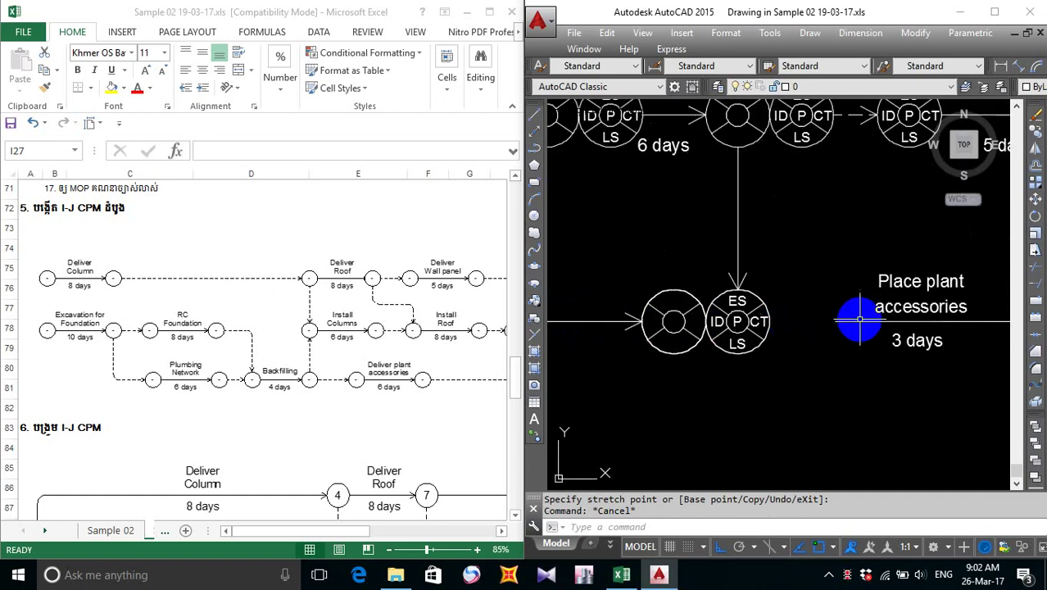
pyautogui.click(856, 321)
pyautogui.click(836, 320)
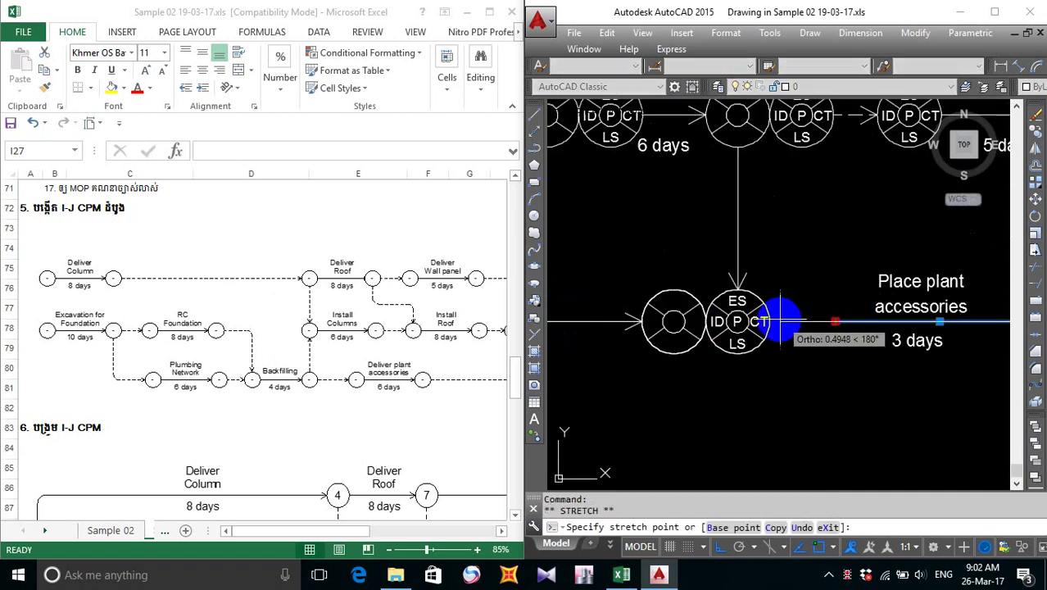
pyautogui.press('Escape')
# - Move Install Columns' end node, its arrowhead and Install Roof's start node so the start node's top meets the dashed vertical arrow tip
pyautogui.scroll(-3, 774, 339)
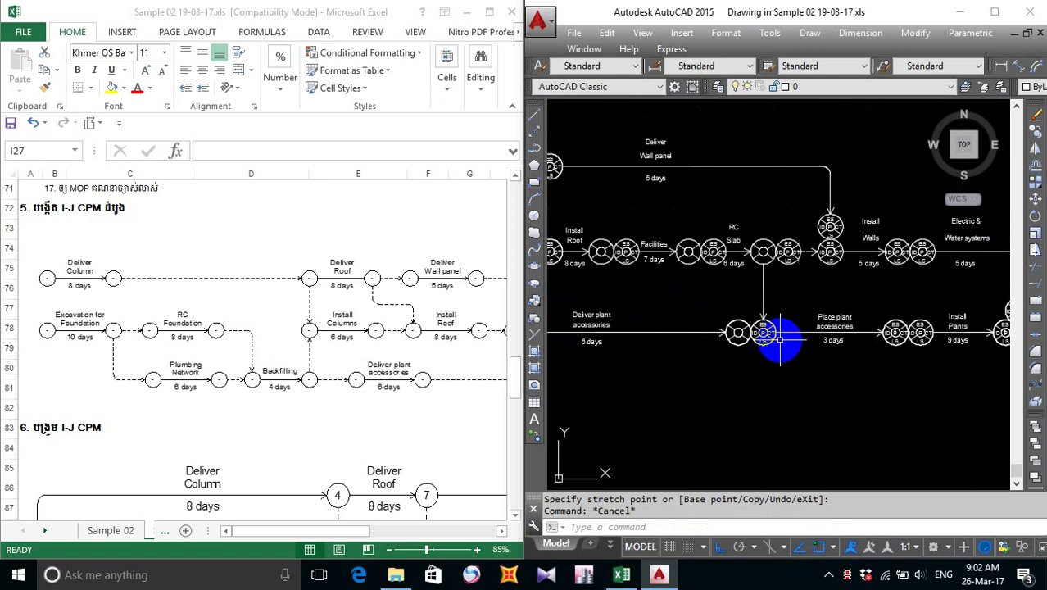
pyautogui.moveTo(775, 339)
pyautogui.mouseDown(button='middle')
pyautogui.moveTo(773, 355)
pyautogui.moveTo(761, 332)
pyautogui.mouseUp(button='middle')
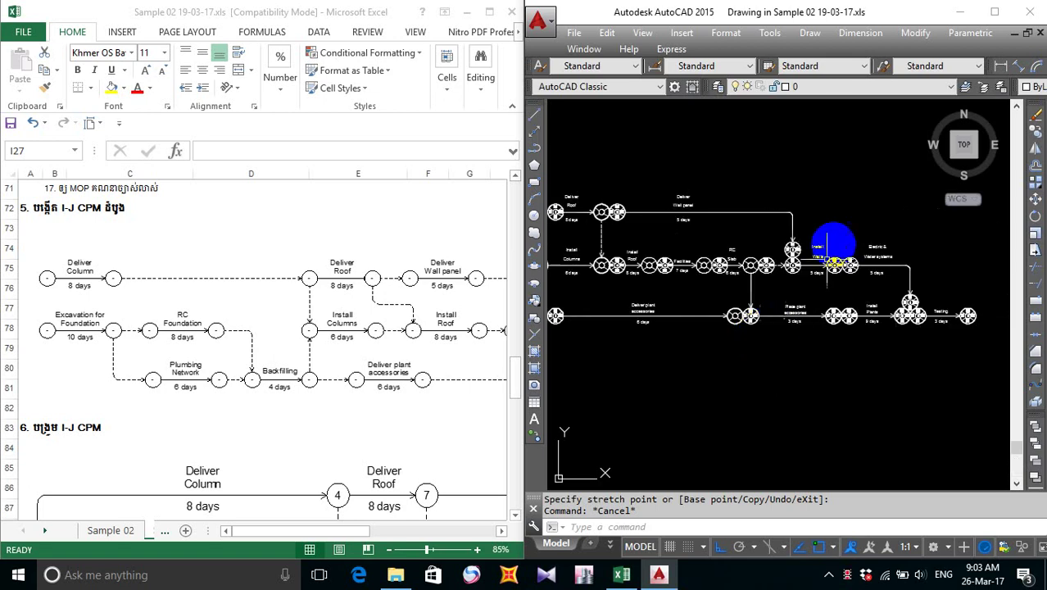
pyautogui.scroll(2, 830, 241)
pyautogui.moveTo(774, 296)
pyautogui.mouseDown(button='middle')
pyautogui.moveTo(979, 299)
pyautogui.moveTo(1012, 275)
pyautogui.mouseUp(button='middle')
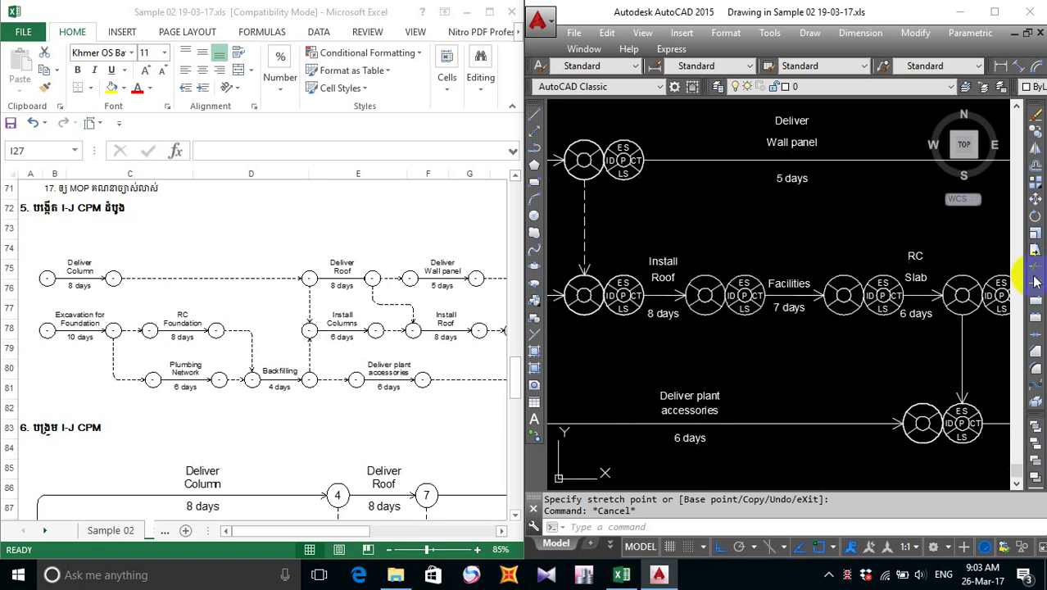
pyautogui.moveTo(748, 304)
pyautogui.mouseDown(button='middle')
pyautogui.moveTo(986, 305)
pyautogui.moveTo(943, 293)
pyautogui.moveTo(912, 301)
pyautogui.mouseUp(button='middle')
pyautogui.rightClick(912, 302)
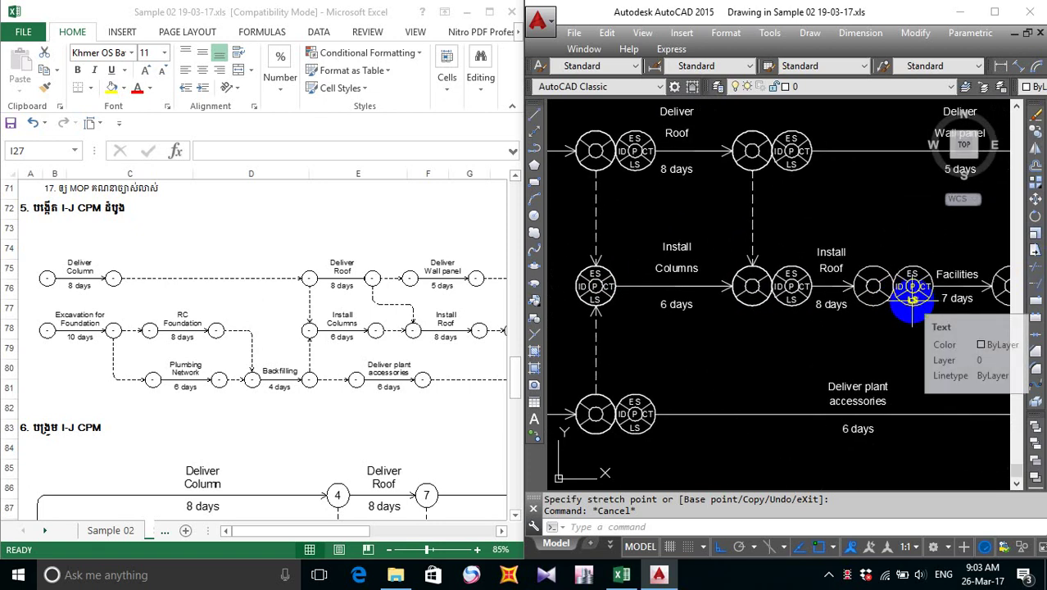
pyautogui.click(783, 328)
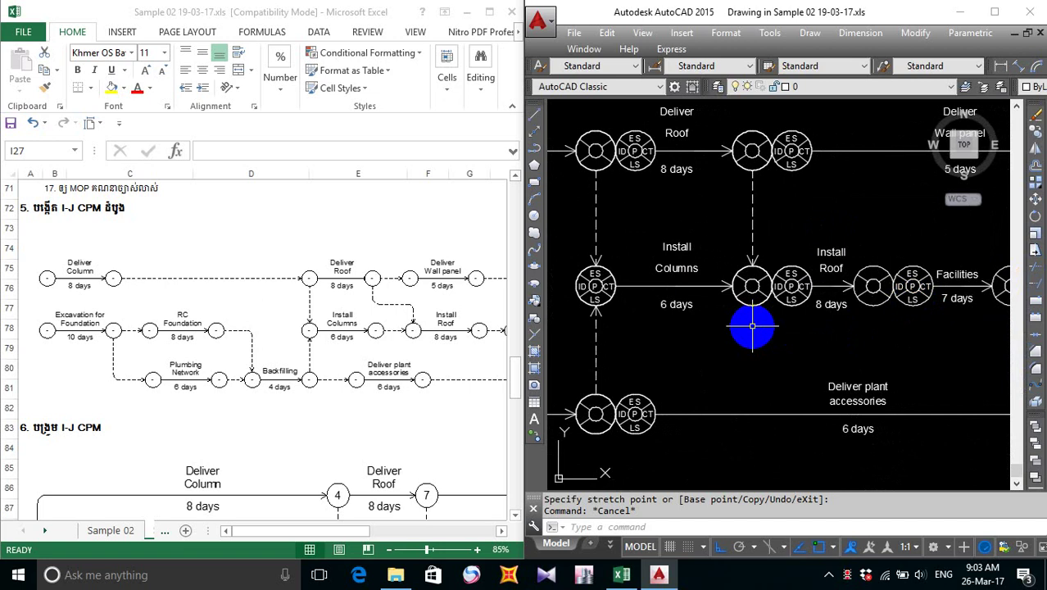
pyautogui.scroll(1, 775, 290)
pyautogui.write('m')
pyautogui.press('Return')
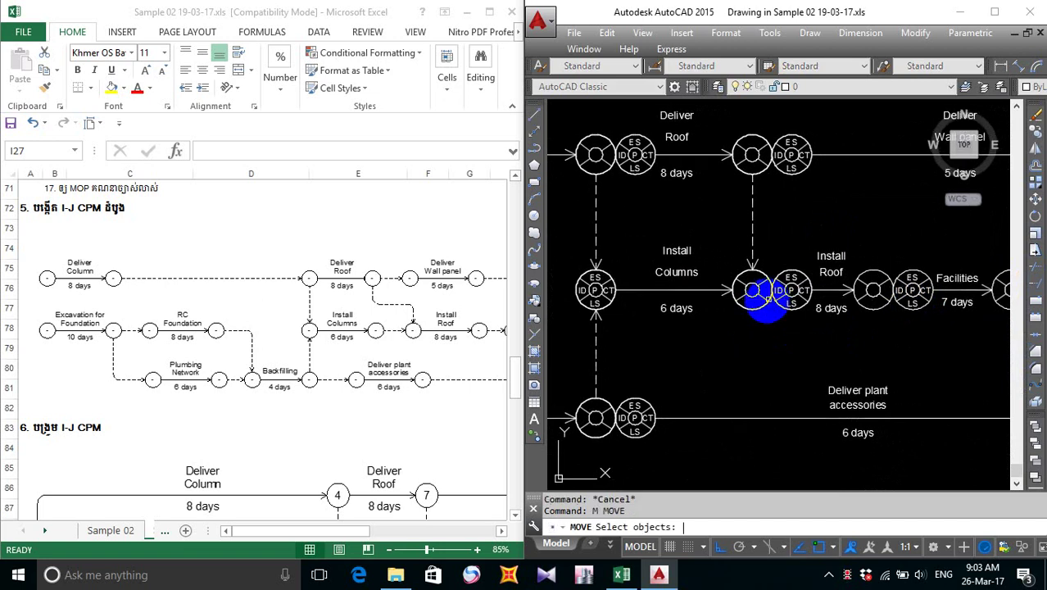
pyautogui.scroll(1, 780, 293)
pyautogui.scroll(1, 783, 298)
pyautogui.click(837, 351)
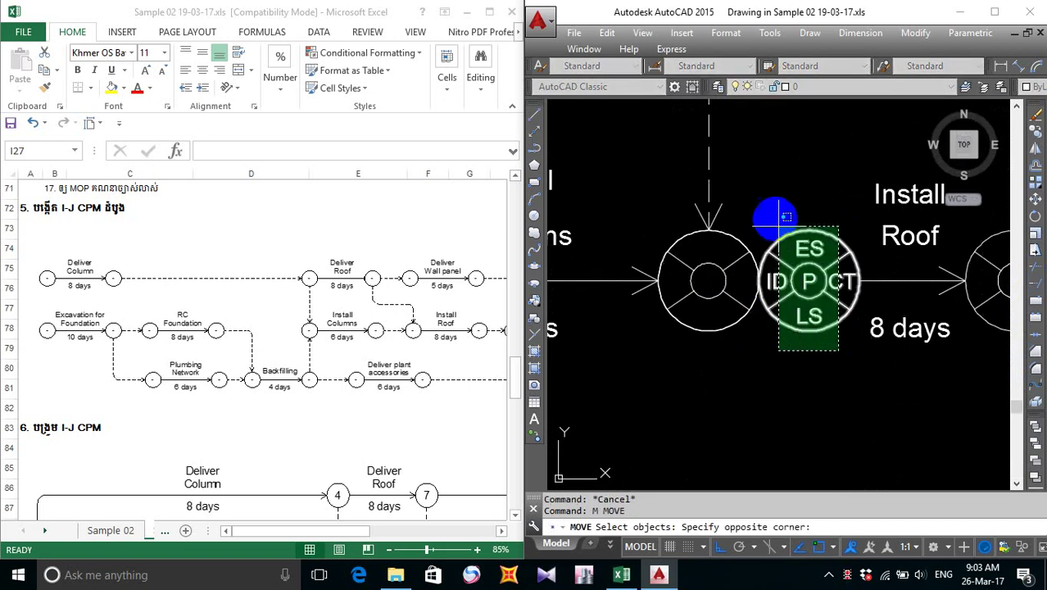
pyautogui.click(648, 211)
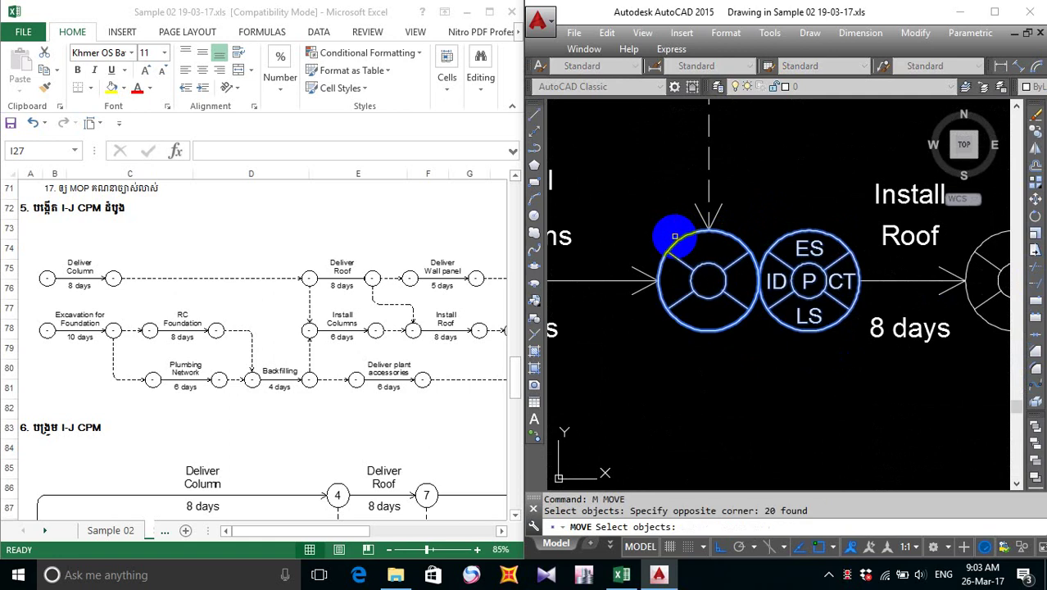
pyautogui.click(642, 288)
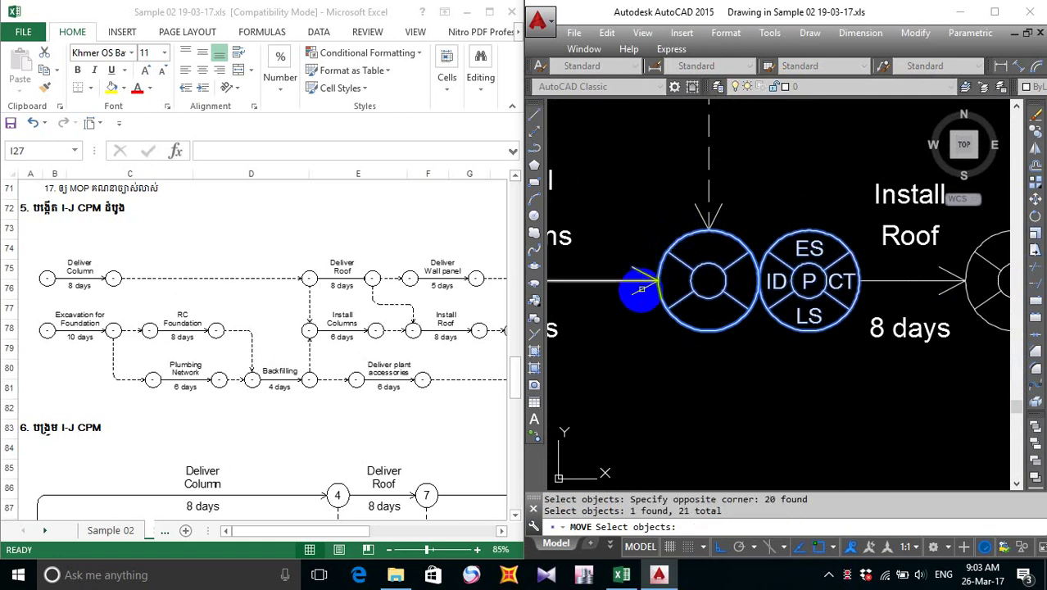
pyautogui.press('Return')
pyautogui.click(810, 229)
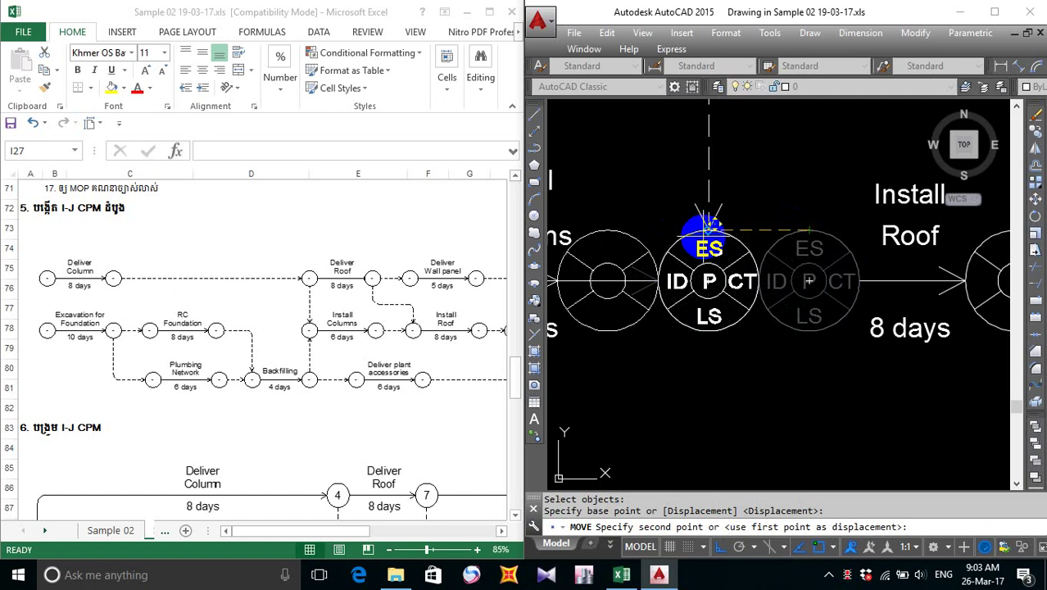
pyautogui.scroll(5, 710, 222)
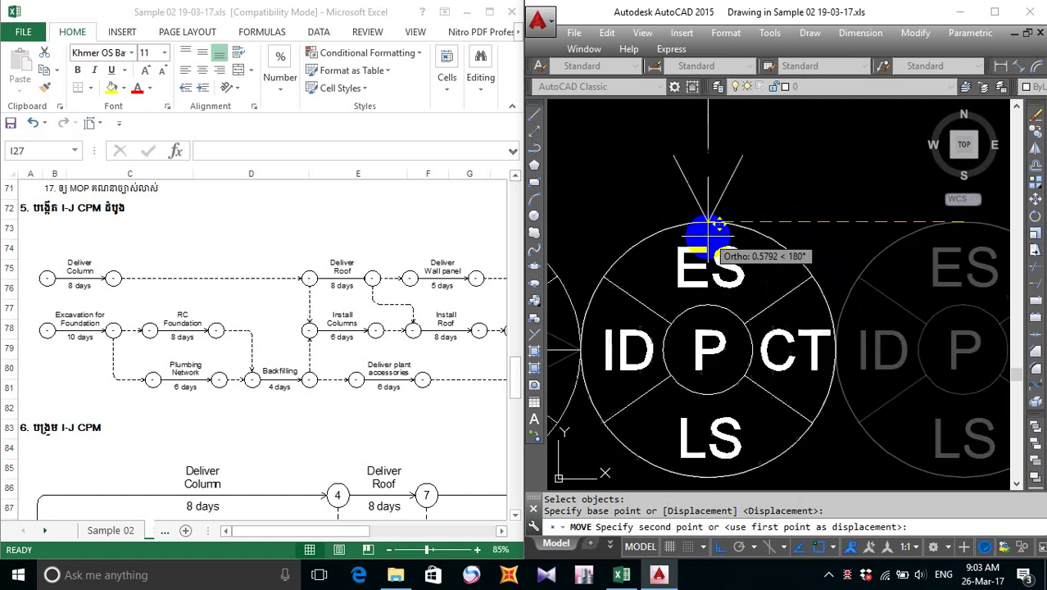
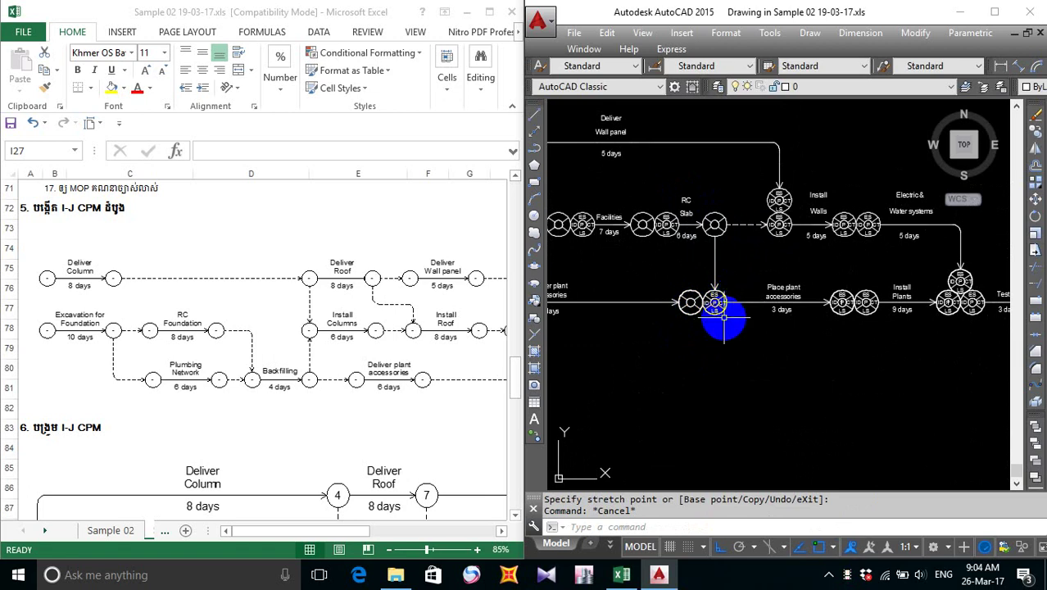
# - Delete the ES, ID, LS, P and CT labels from Deliver Wall panel's end node, stacked above Install Walls' start node
pyautogui.moveTo(723, 318)
pyautogui.mouseDown(button='middle')
pyautogui.moveTo(845, 314)
pyautogui.moveTo(663, 352)
pyautogui.mouseUp(button='middle')
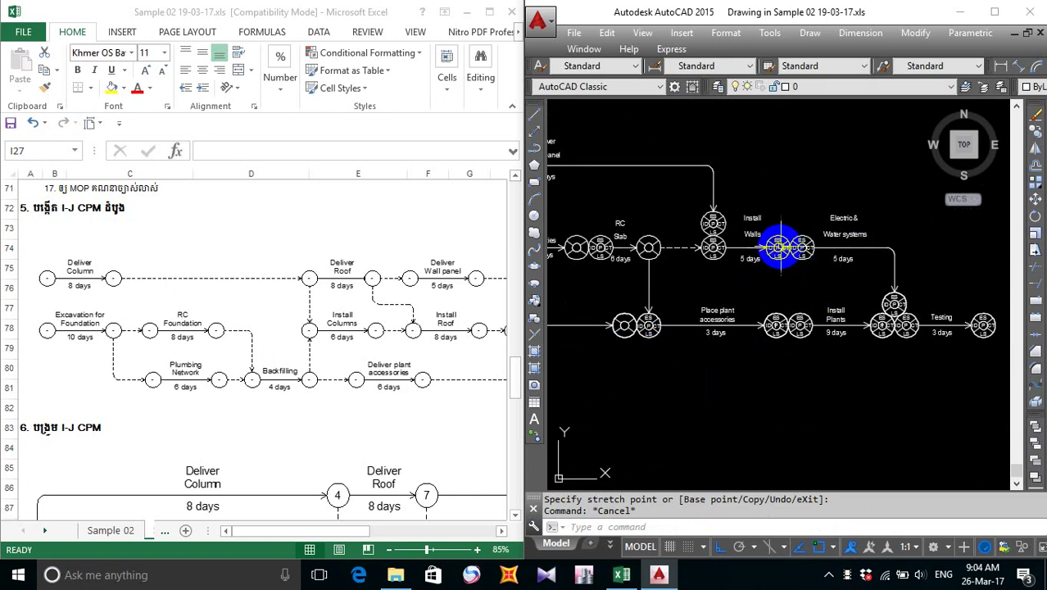
pyautogui.scroll(5, 775, 250)
pyautogui.scroll(-5, 776, 250)
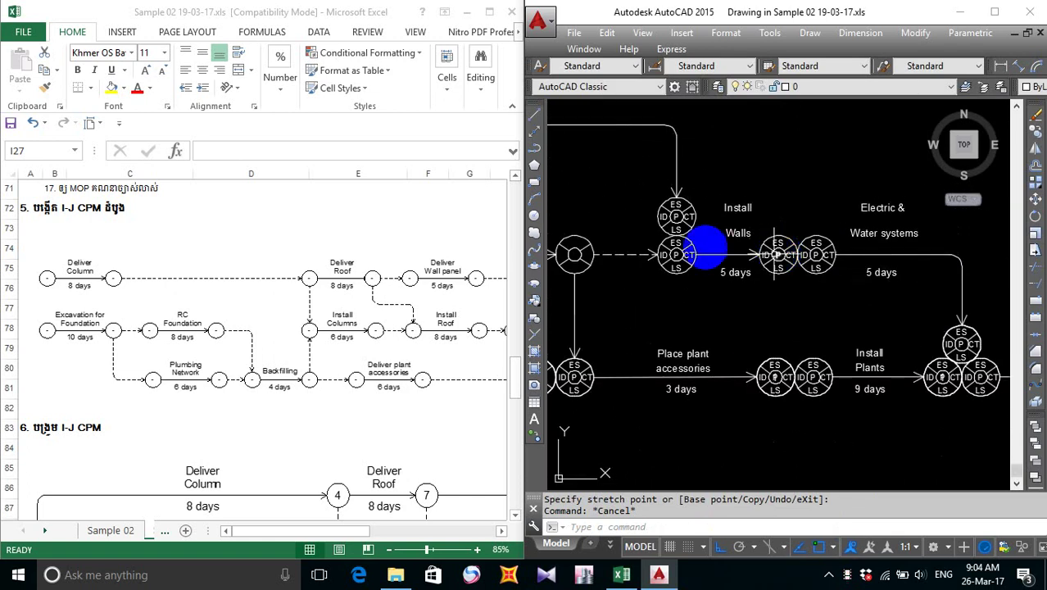
pyautogui.scroll(2, 691, 249)
pyautogui.scroll(5, 645, 203)
pyautogui.moveTo(778, 154); pyautogui.dragTo(786, 220, button='middle')
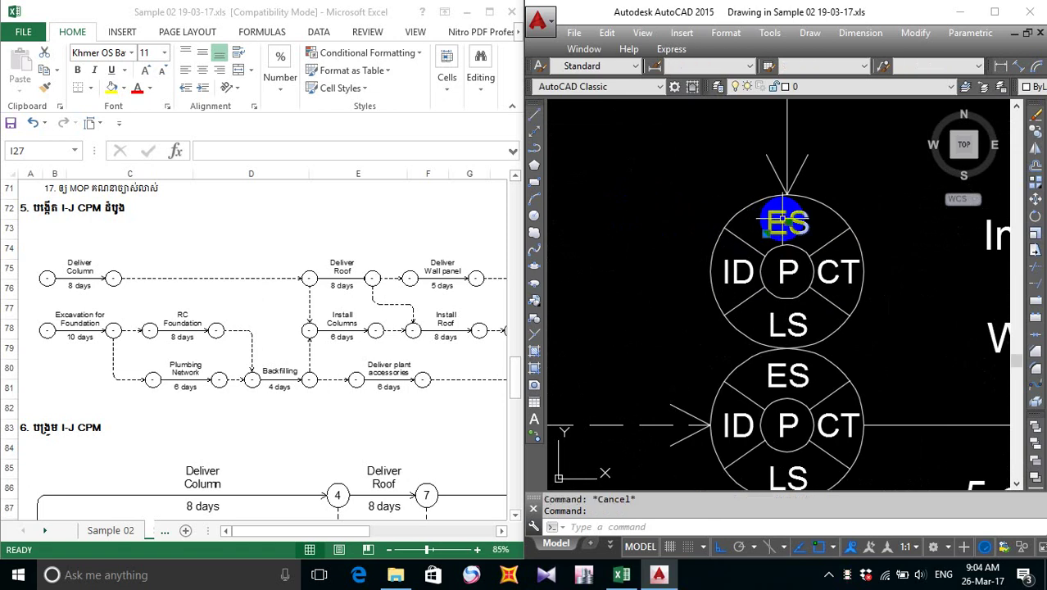
pyautogui.click(785, 220)
pyautogui.click(733, 269)
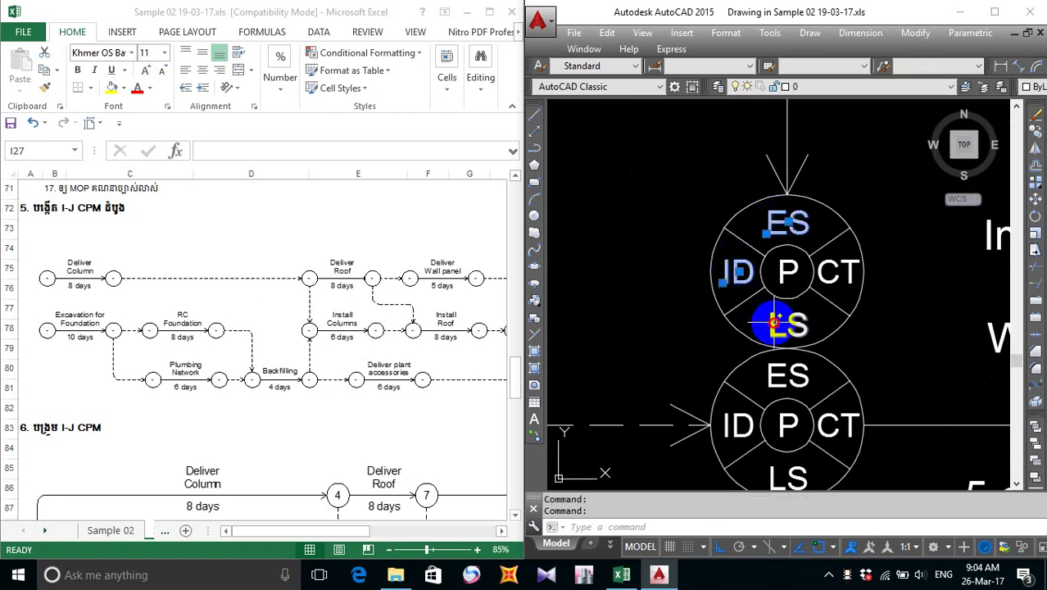
pyautogui.click(775, 323)
pyautogui.click(787, 270)
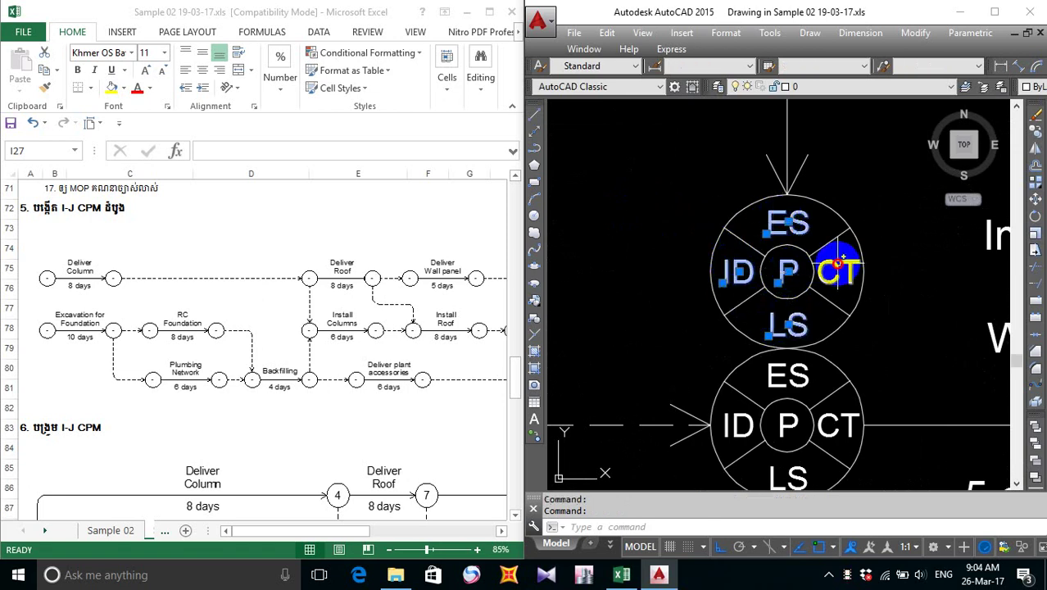
pyautogui.click(839, 264)
pyautogui.press('Delete')
# - Delete the ES, P, ID, LS and CT labels from Install Walls' end node
pyautogui.scroll(-5, 803, 261)
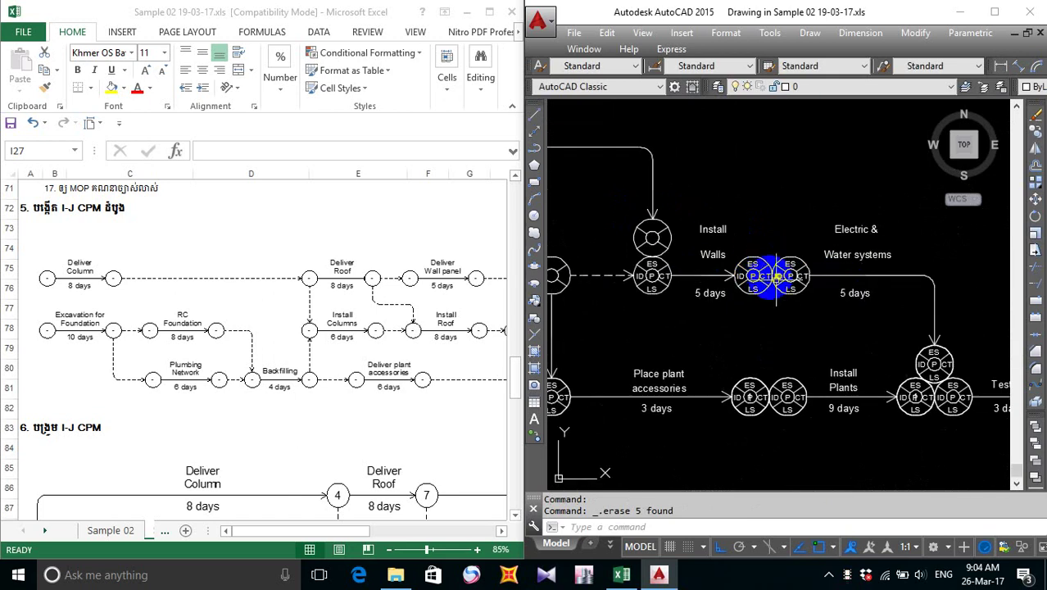
pyautogui.scroll(5, 776, 277)
pyautogui.click(741, 219)
pyautogui.click(730, 271)
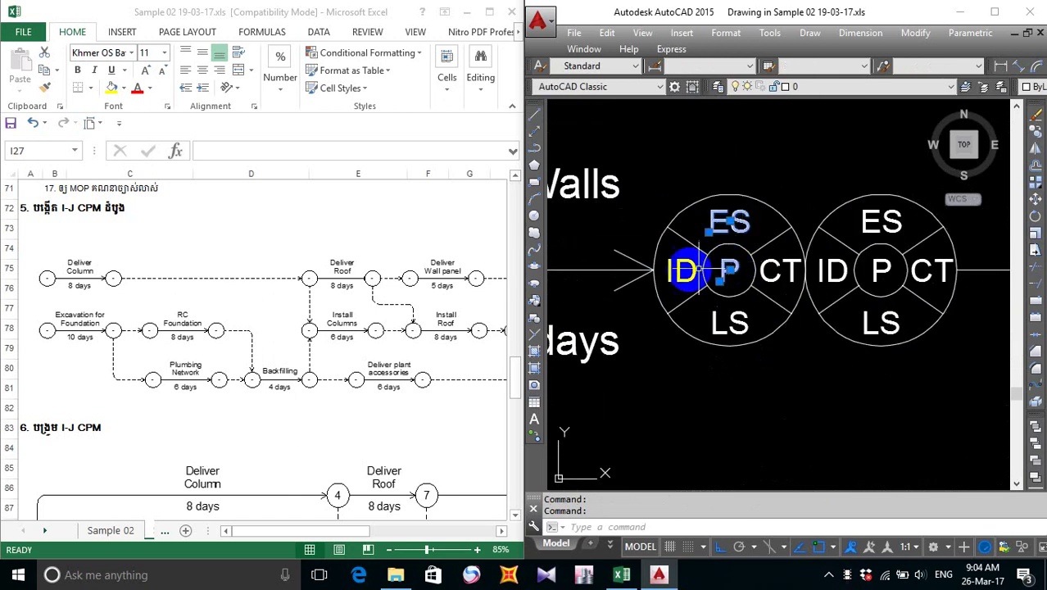
pyautogui.click(697, 270)
pyautogui.click(676, 276)
pyautogui.click(733, 322)
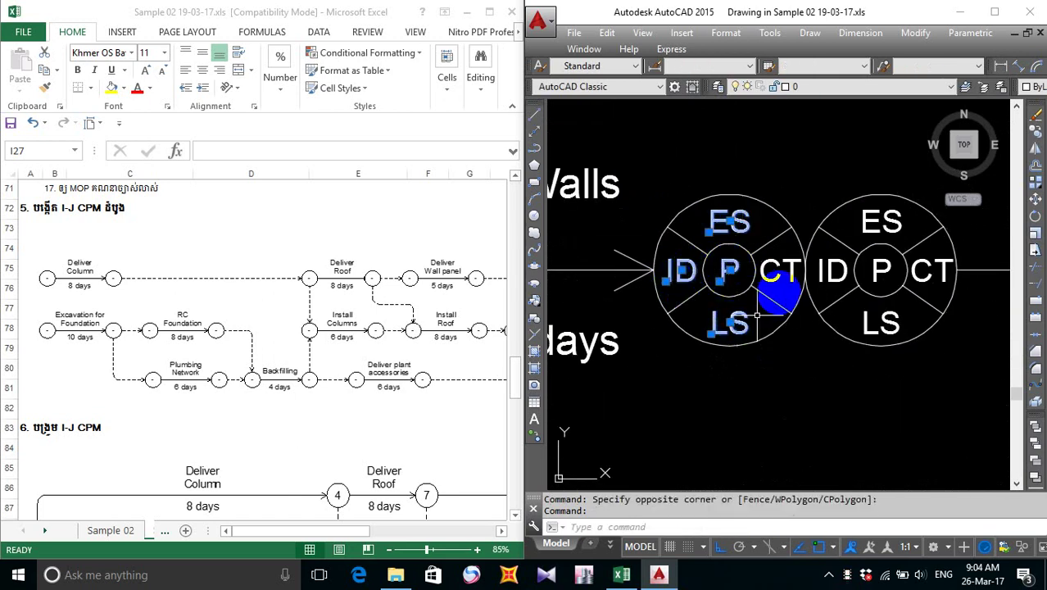
pyautogui.click(778, 275)
pyautogui.press('Delete')
# - Delete the LS, overlapping P, ID, ES and CT labels from Place plant accessories' end node
pyautogui.scroll(-5, 753, 271)
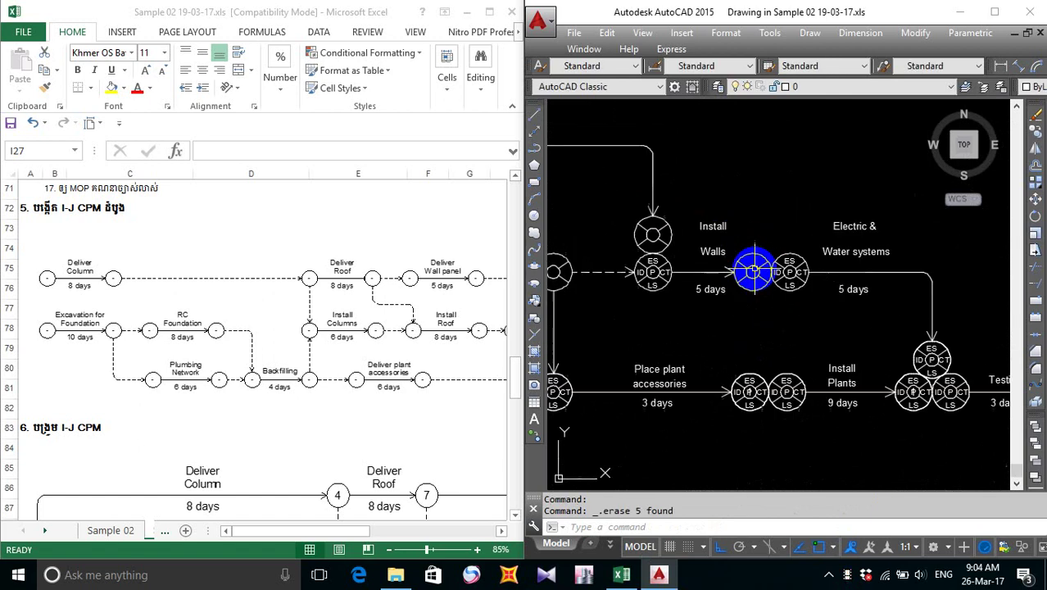
pyautogui.scroll(5, 783, 367)
pyautogui.moveTo(554, 297); pyautogui.dragTo(685, 292, button='middle')
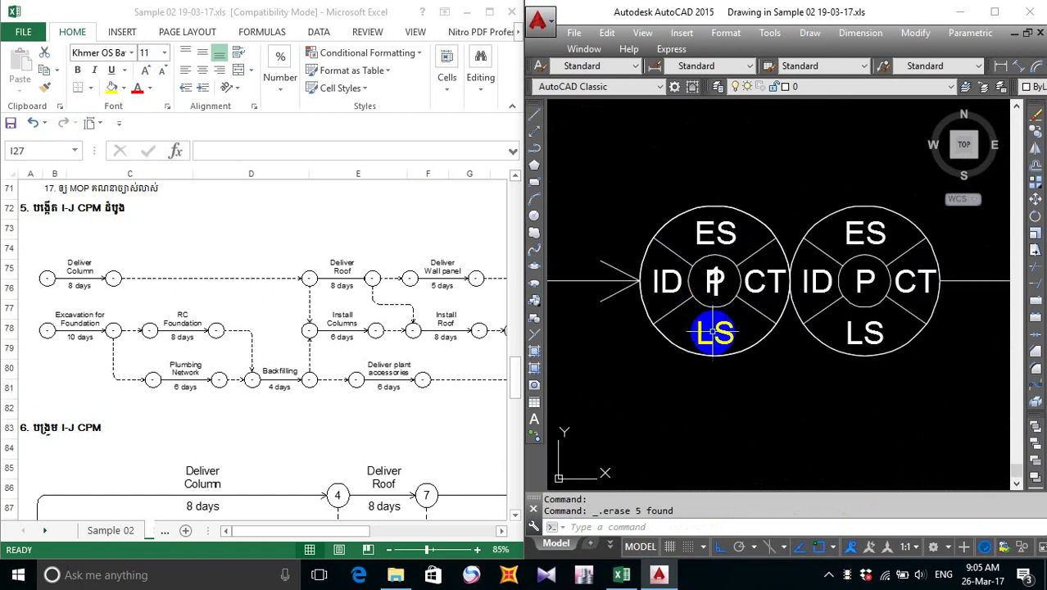
pyautogui.click(714, 332)
pyautogui.click(715, 278)
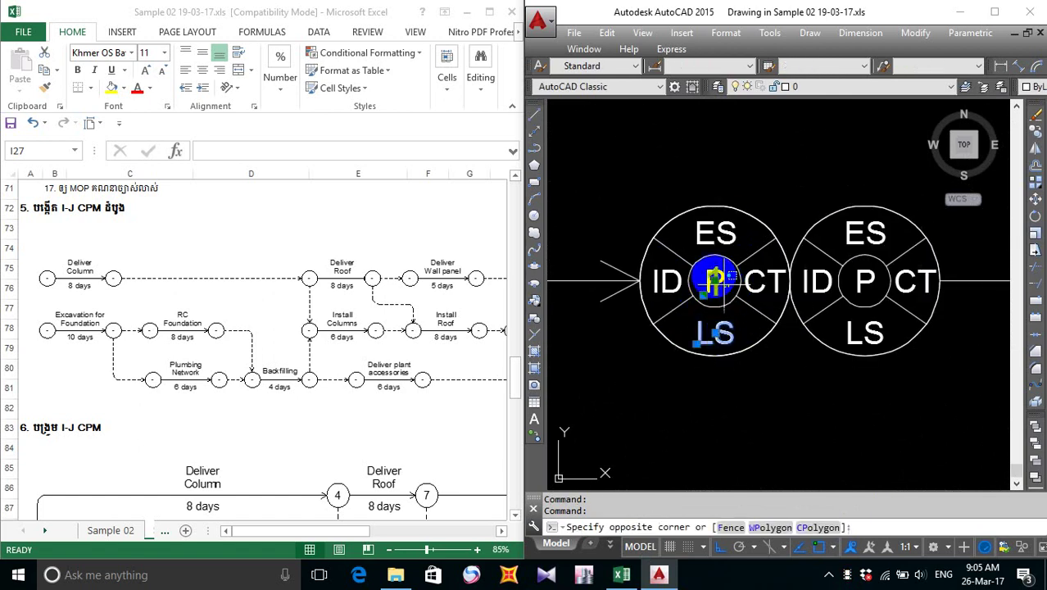
pyautogui.click(709, 284)
pyautogui.click(681, 287)
pyautogui.click(663, 261)
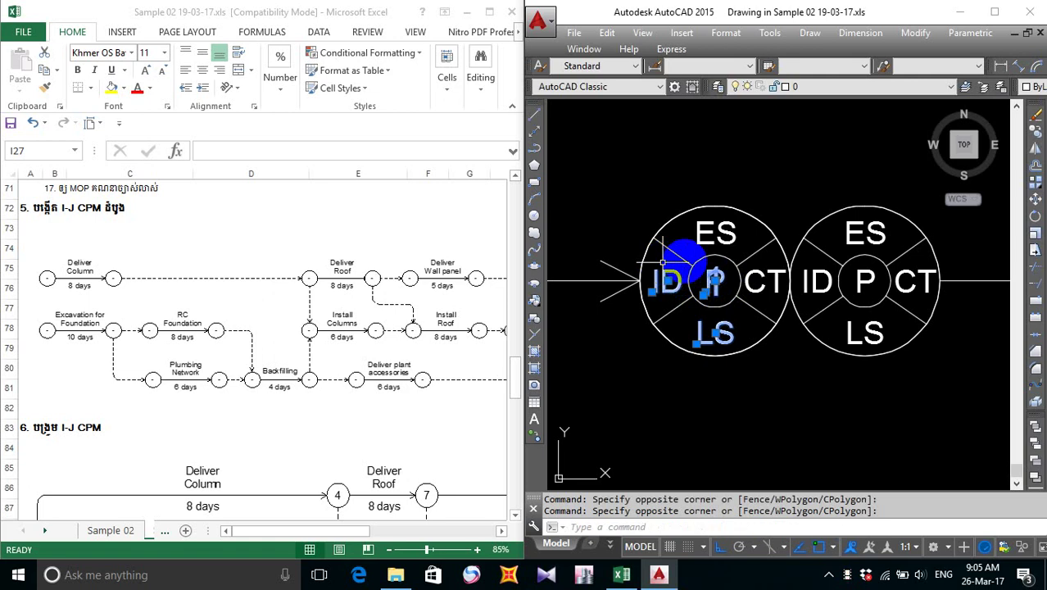
pyautogui.click(716, 233)
pyautogui.click(718, 235)
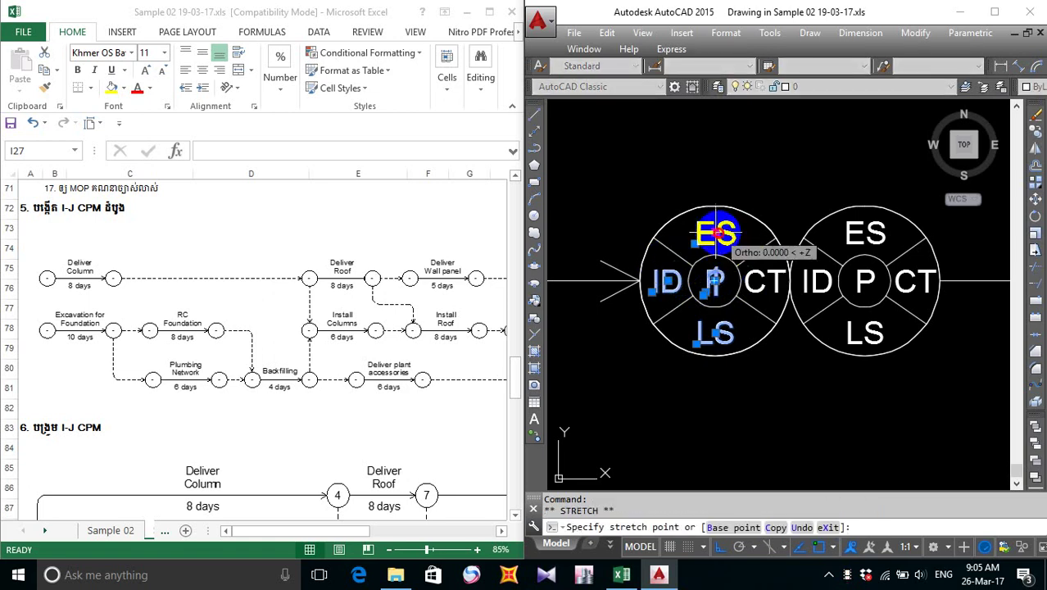
pyautogui.press('Escape')
pyautogui.click(762, 279)
pyautogui.press('Delete')
# - Delete the ES, ID, LS, CT and overlapping P labels from Install Plants' end node
pyautogui.scroll(-6, 741, 261)
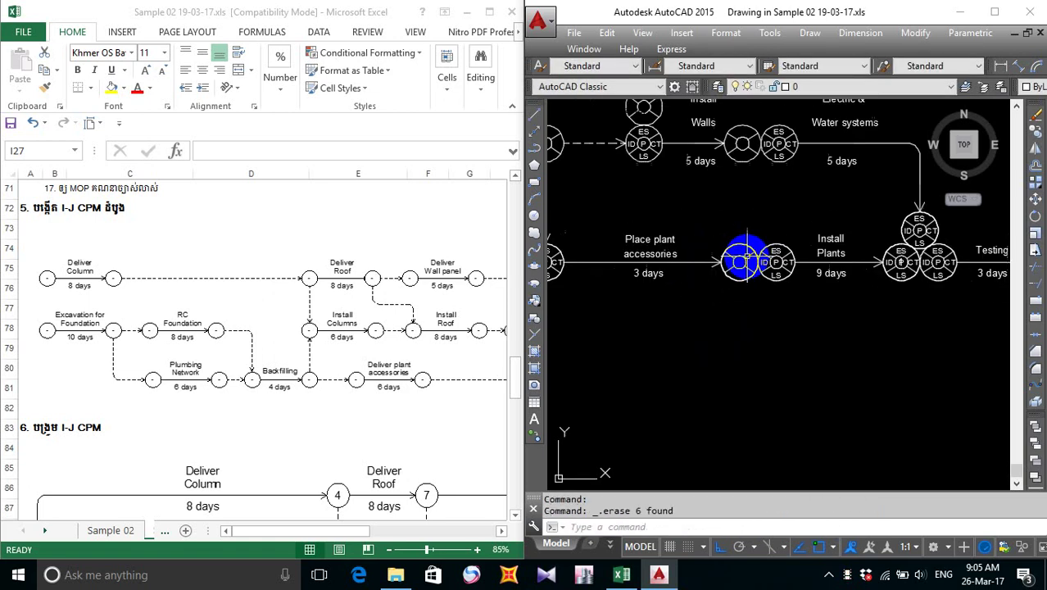
pyautogui.scroll(5, 819, 303)
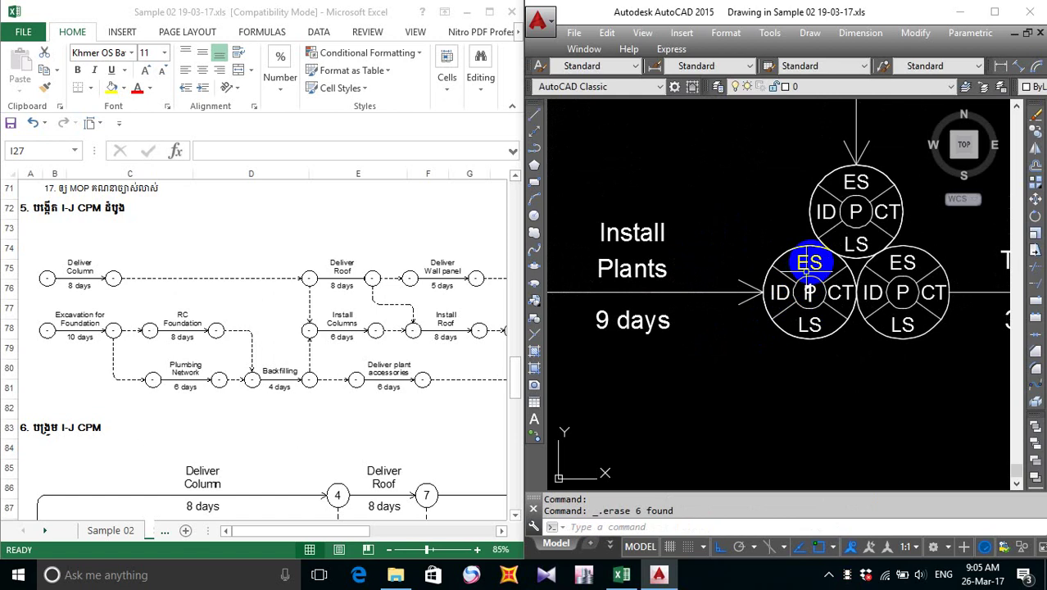
pyautogui.click(785, 290)
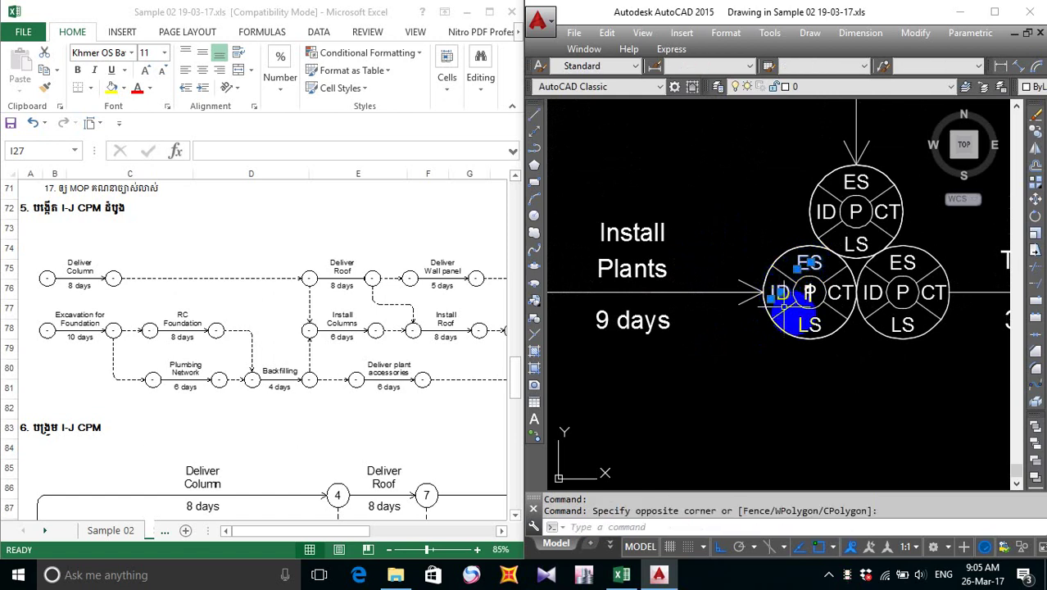
pyautogui.moveTo(783, 295)
pyautogui.mouseDown()
pyautogui.moveTo(804, 321)
pyautogui.moveTo(820, 296)
pyautogui.moveTo(812, 279)
pyautogui.moveTo(825, 291)
pyautogui.moveTo(847, 285)
pyautogui.moveTo(819, 291)
pyautogui.mouseUp()
pyautogui.press('Delete')
# - Delete the LS, ID, ES, CT and P labels from the end node of Electric & Water systems
pyautogui.moveTo(844, 246)
pyautogui.mouseDown()
pyautogui.moveTo(857, 243)
pyautogui.moveTo(852, 209)
pyautogui.moveTo(824, 212)
pyautogui.mouseUp()
pyautogui.moveTo(829, 197); pyautogui.dragTo(856, 182)
pyautogui.moveTo(878, 205)
pyautogui.mouseDown()
pyautogui.moveTo(892, 198)
pyautogui.moveTo(852, 226)
pyautogui.mouseUp()
pyautogui.press('Delete')
# - Delete the ES, ID, P, CT and LS labels from Testing's end node
pyautogui.scroll(-6, 844, 233)
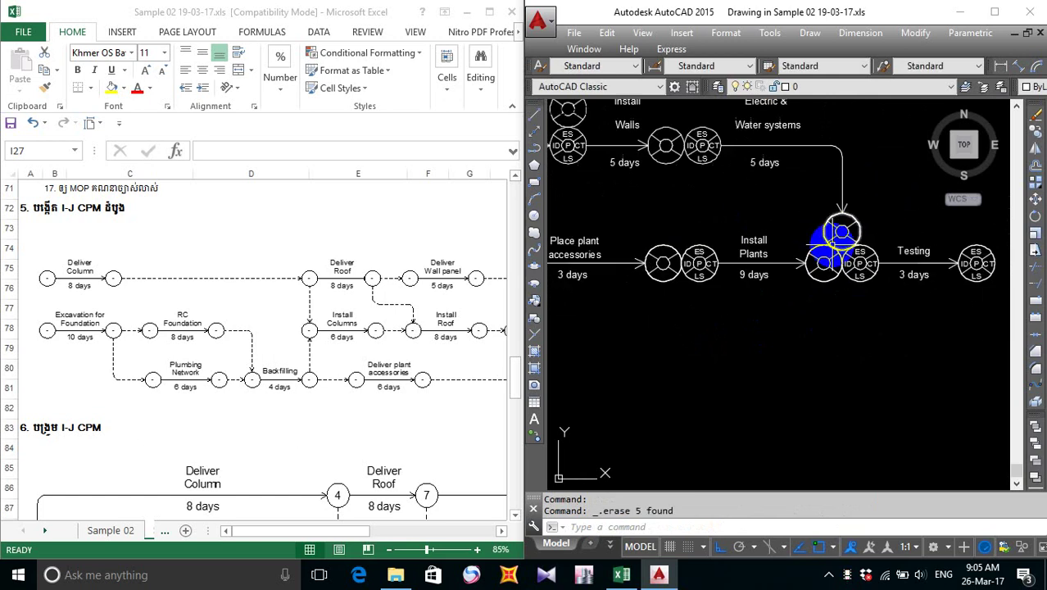
pyautogui.scroll(5, 891, 293)
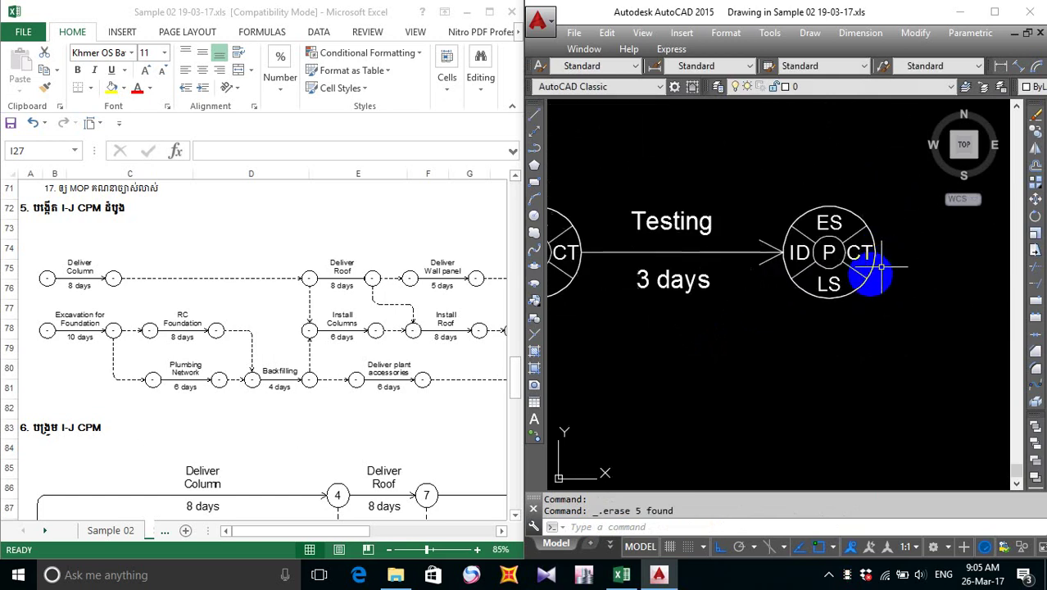
pyautogui.moveTo(817, 289)
pyautogui.mouseDown()
pyautogui.moveTo(829, 214)
pyautogui.moveTo(782, 242)
pyautogui.moveTo(802, 252)
pyautogui.mouseUp()
pyautogui.press('Delete')
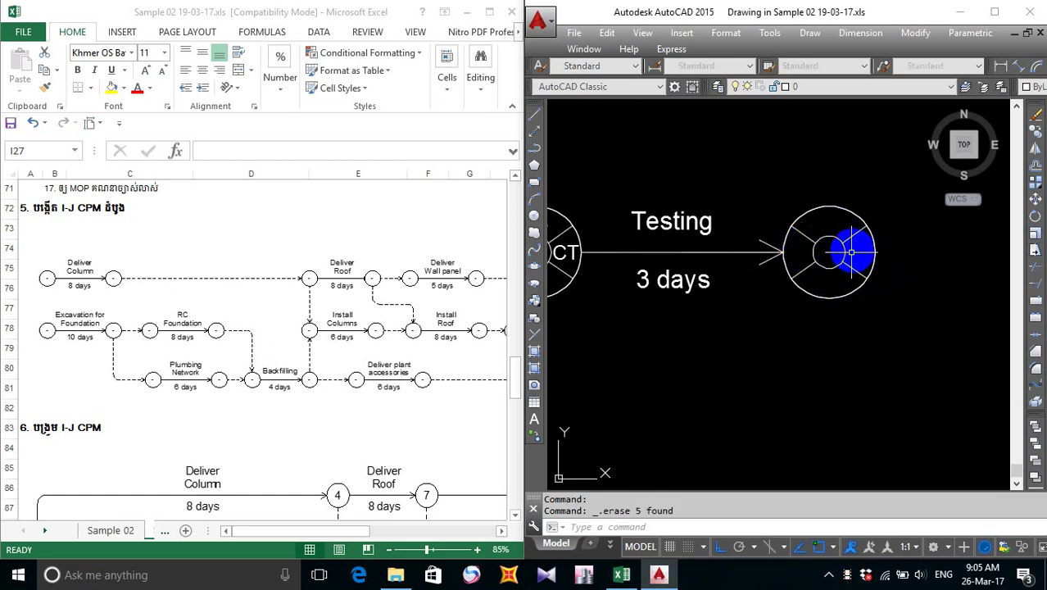
pyautogui.scroll(-5, 844, 253)
pyautogui.scroll(-2, 942, 295)
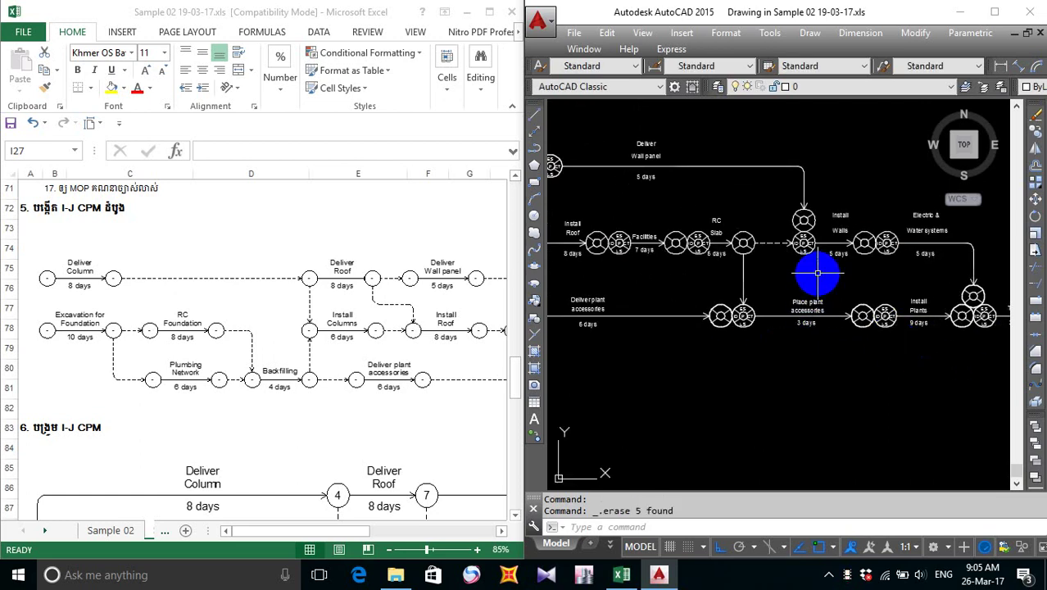
# - Save the embedded network drawing, and save the Sample 02 19-03-17.xls workbook in Excel
pyautogui.scroll(-2, 702, 292)
pyautogui.moveTo(693, 289); pyautogui.dragTo(715, 295, button='middle')
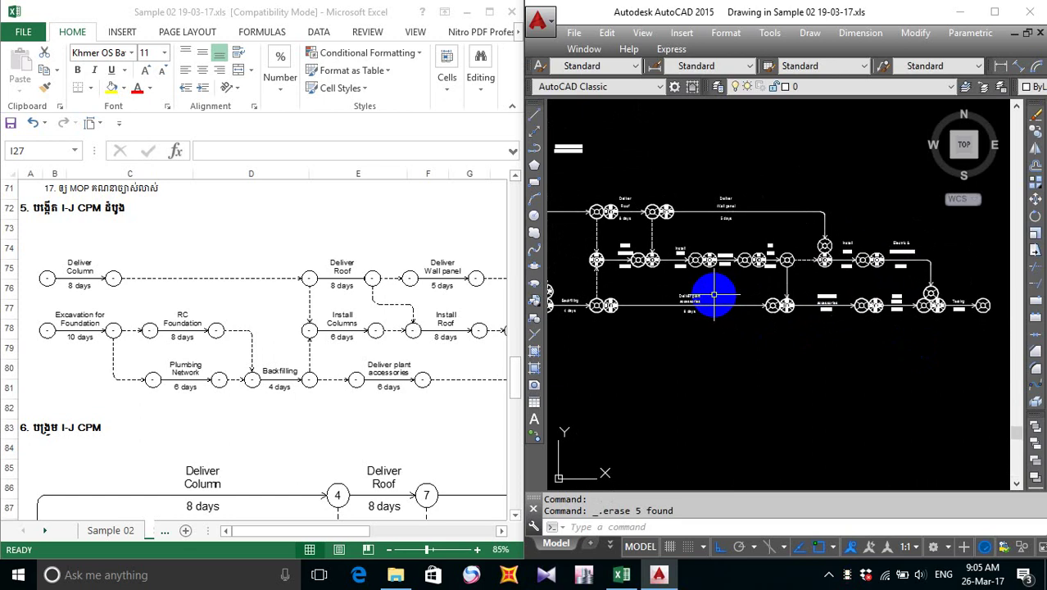
pyautogui.moveTo(689, 301)
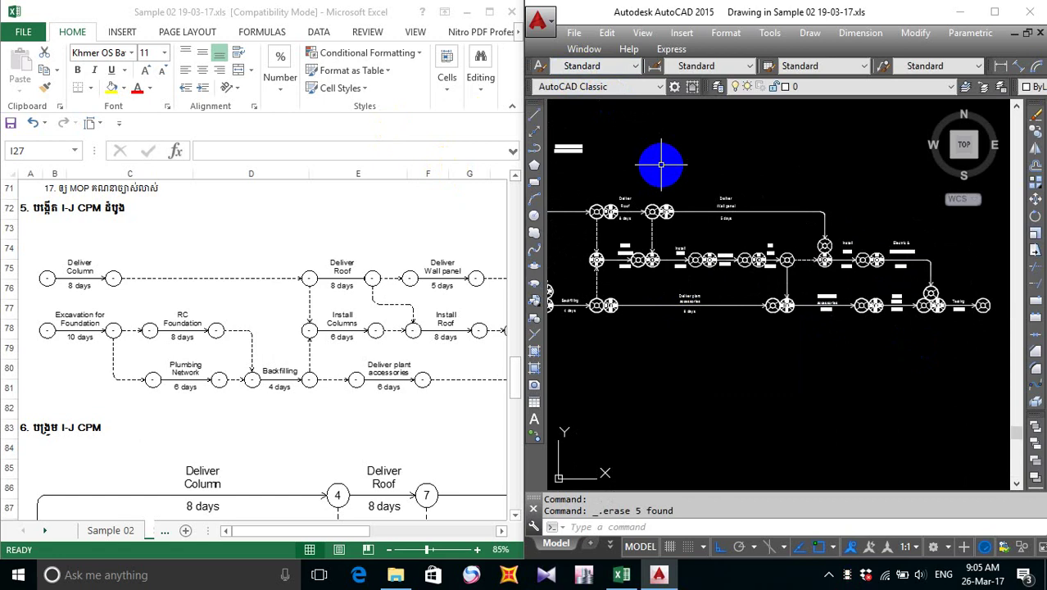
pyautogui.hotkey('ctrl', 's')
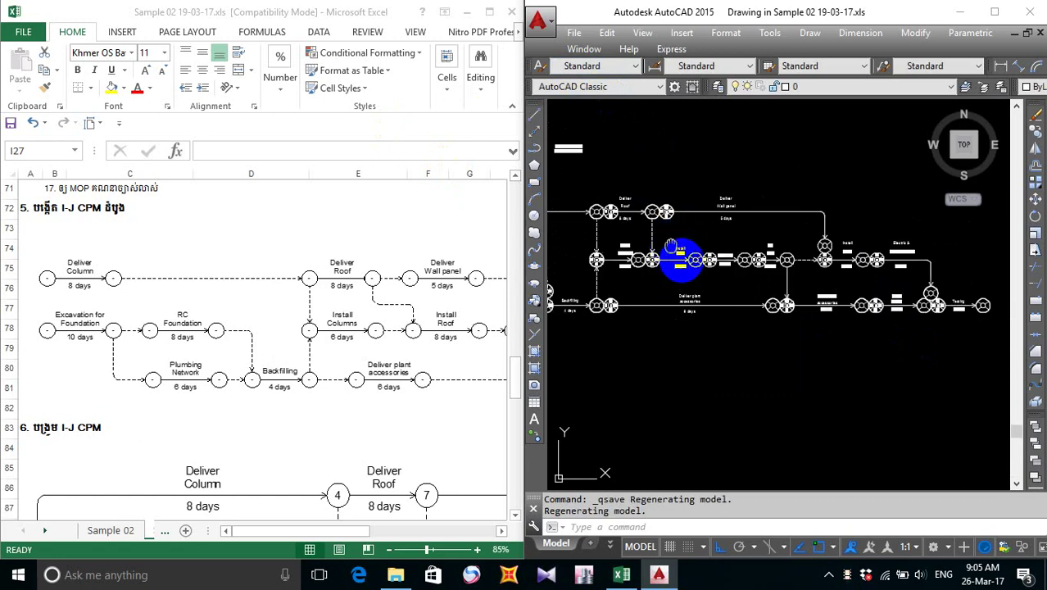
pyautogui.moveTo(680, 258)
pyautogui.mouseDown(button='middle')
pyautogui.moveTo(694, 264)
pyautogui.moveTo(678, 312)
pyautogui.moveTo(685, 320)
pyautogui.moveTo(793, 307)
pyautogui.mouseUp(button='middle')
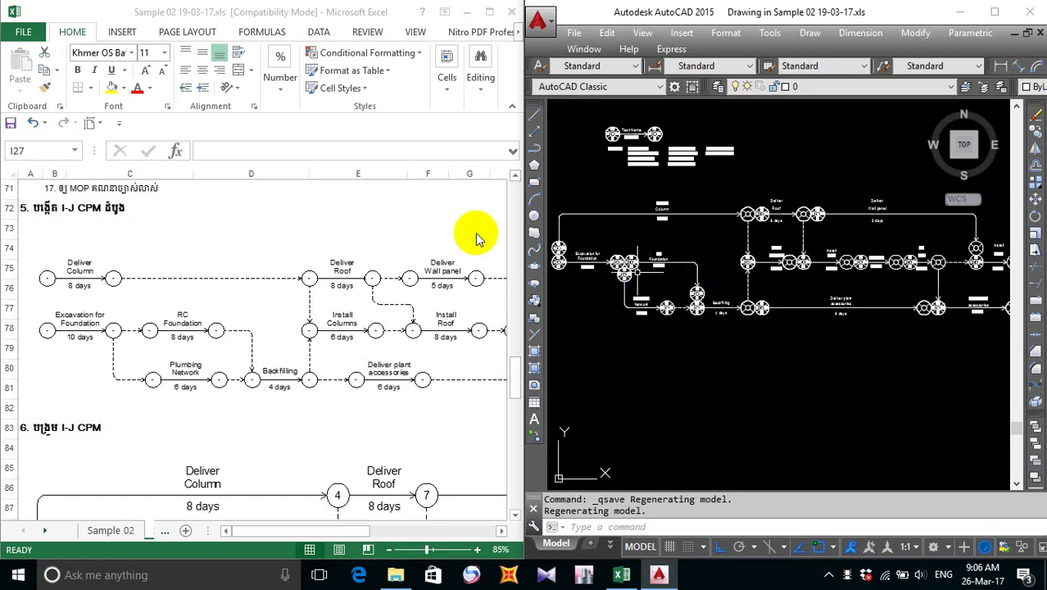
pyautogui.click(11, 124)
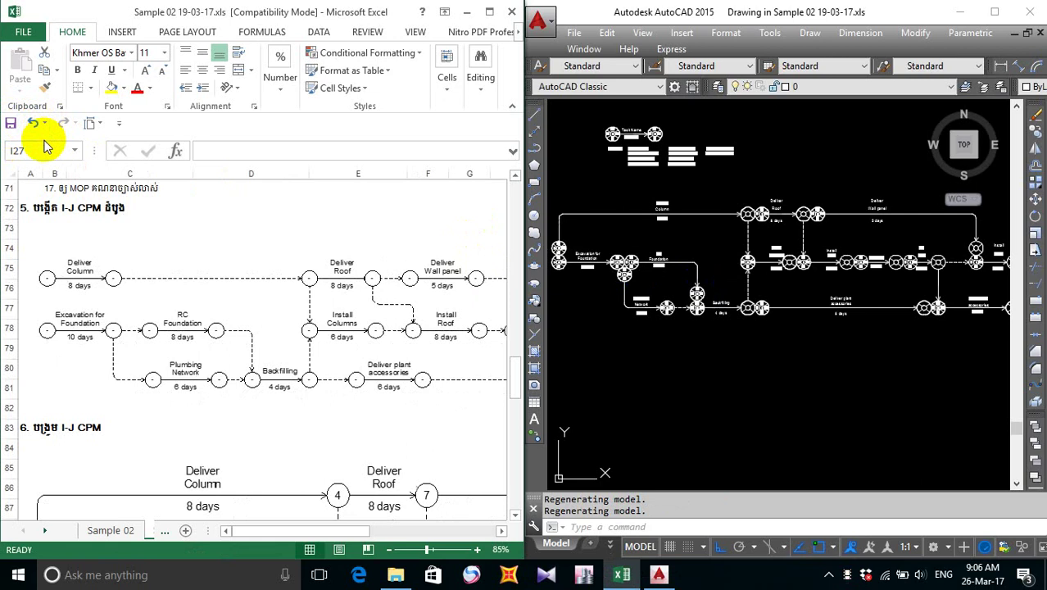
pyautogui.click(10, 122)
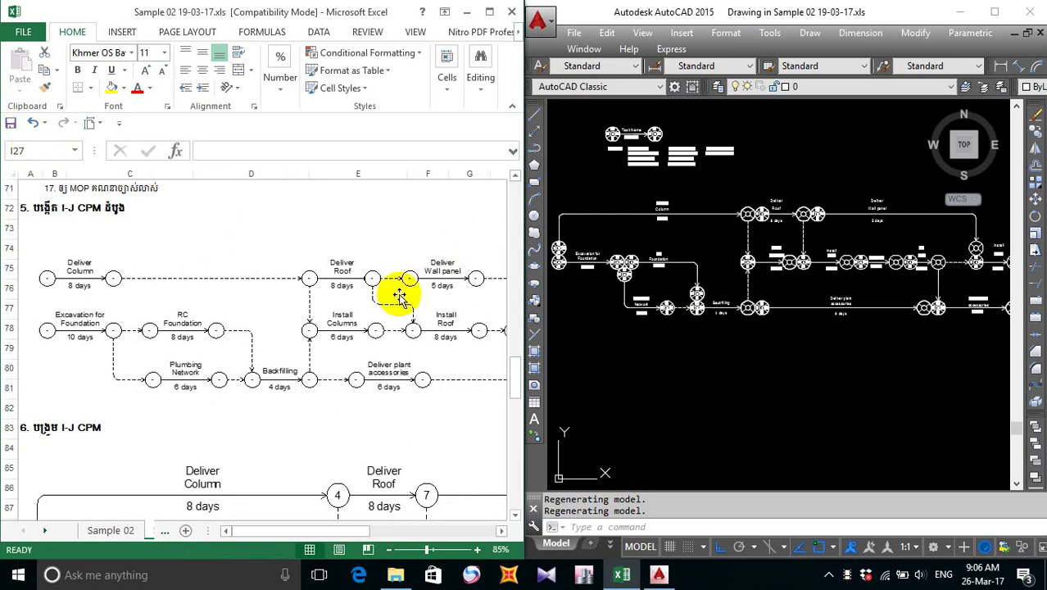
# - Compare the initial and numbered I-J CPM diagrams in worksheet sections 5 and 6 with the AutoCAD network drawing
pyautogui.click(652, 313)
pyautogui.scroll(-1, 393, 346)
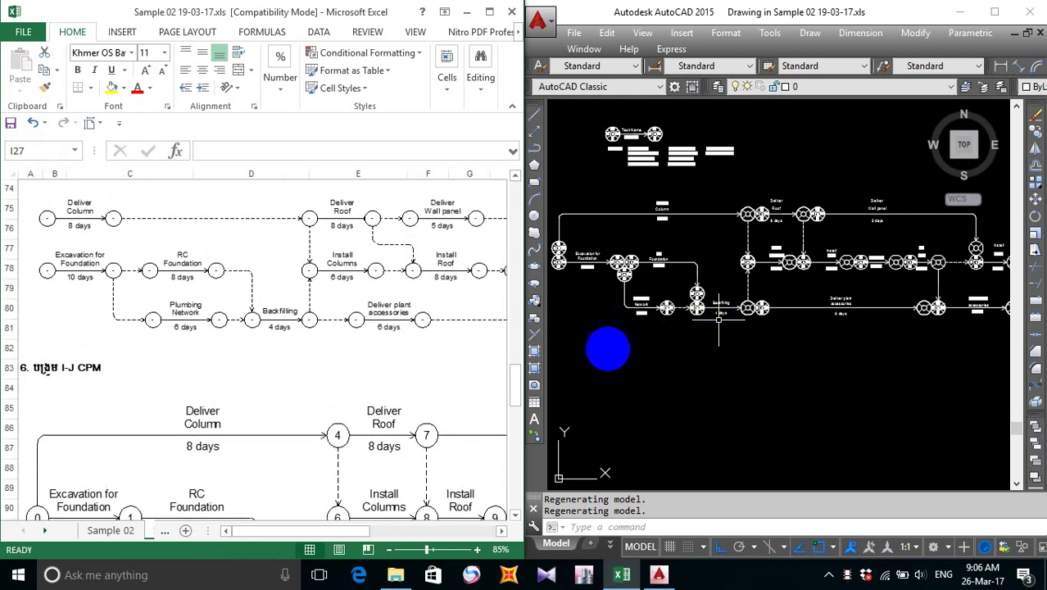
pyautogui.scroll(3, 392, 347)
pyautogui.scroll(-3, 392, 347)
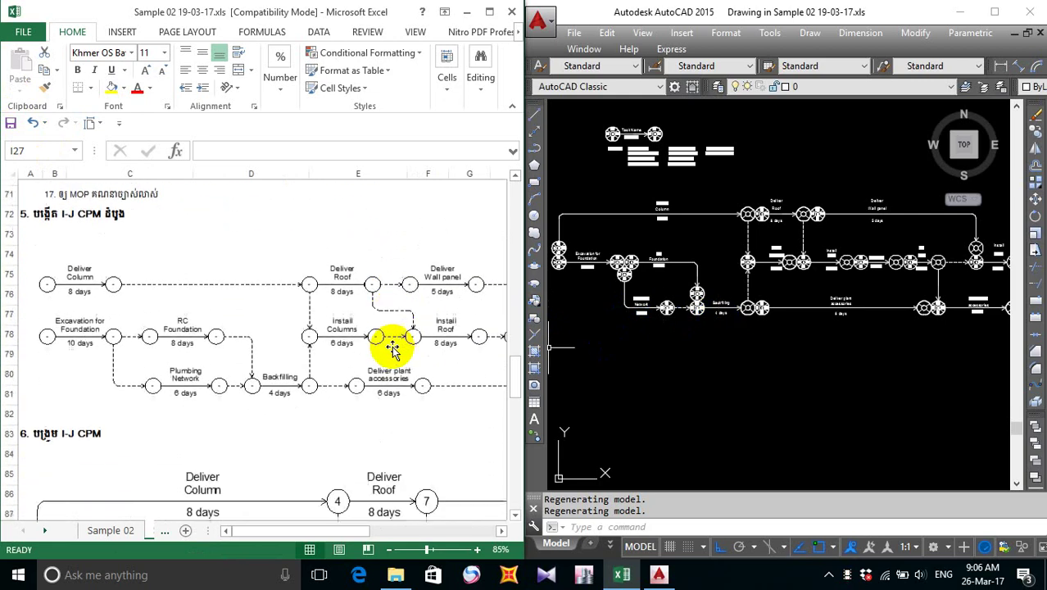
pyautogui.scroll(-1, 393, 347)
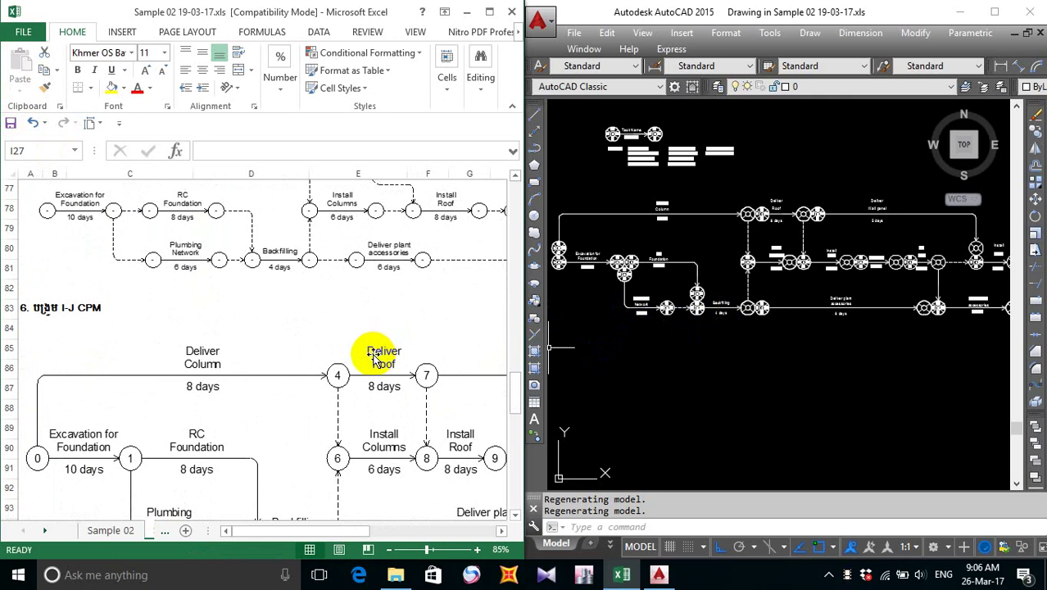
pyautogui.click(709, 415)
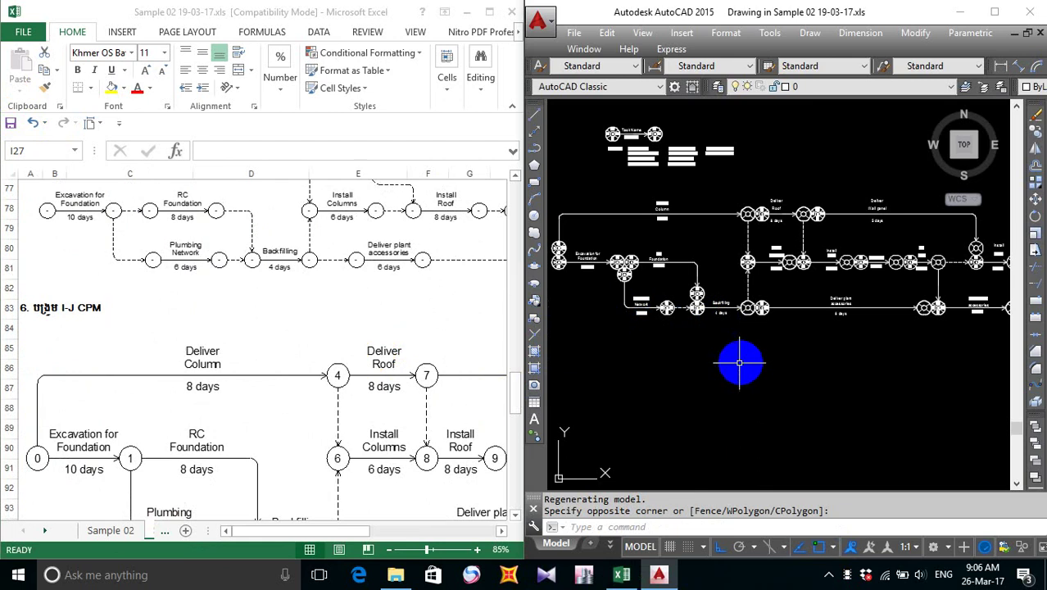
pyautogui.scroll(-2, 743, 363)
pyautogui.moveTo(867, 387); pyautogui.dragTo(816, 368, button='middle')
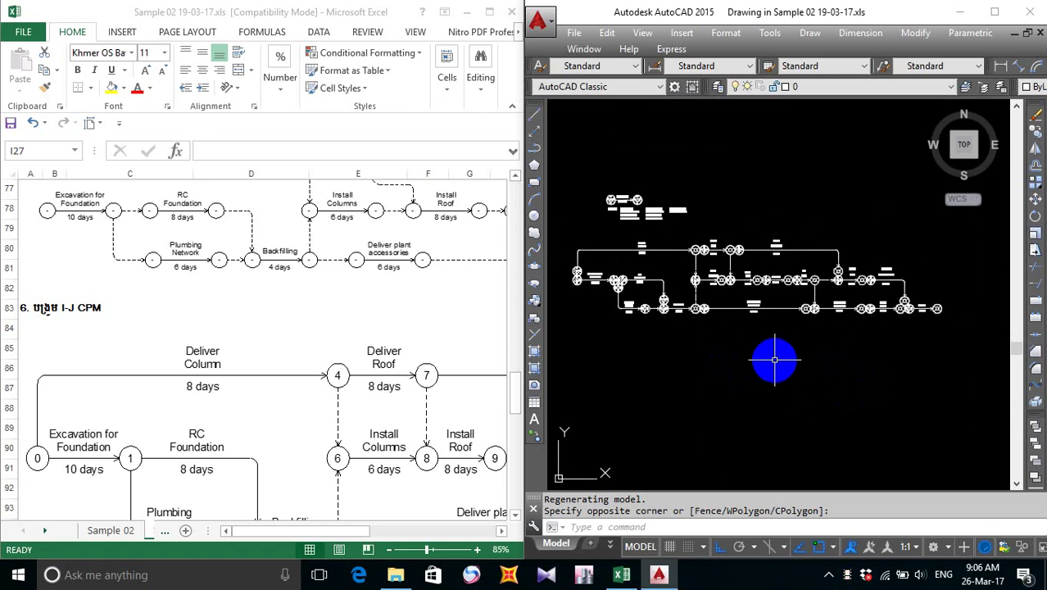
# - Match the vertical connector from RC Slab's end node to Place plant accessories' start node to the dashed connector below Deliver Roof's end node
pyautogui.scroll(3, 839, 286)
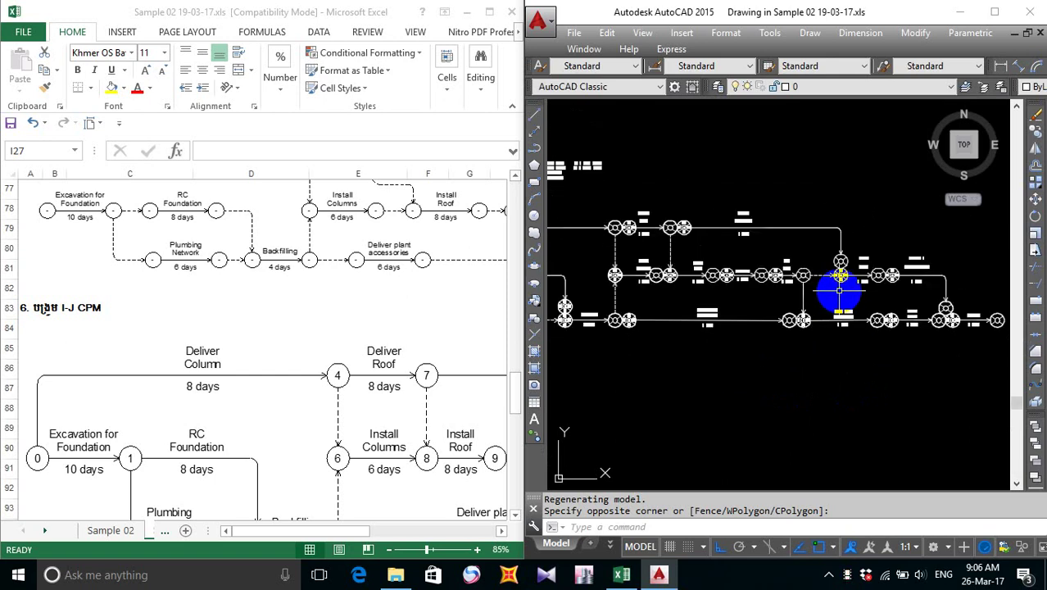
pyautogui.scroll(2, 807, 294)
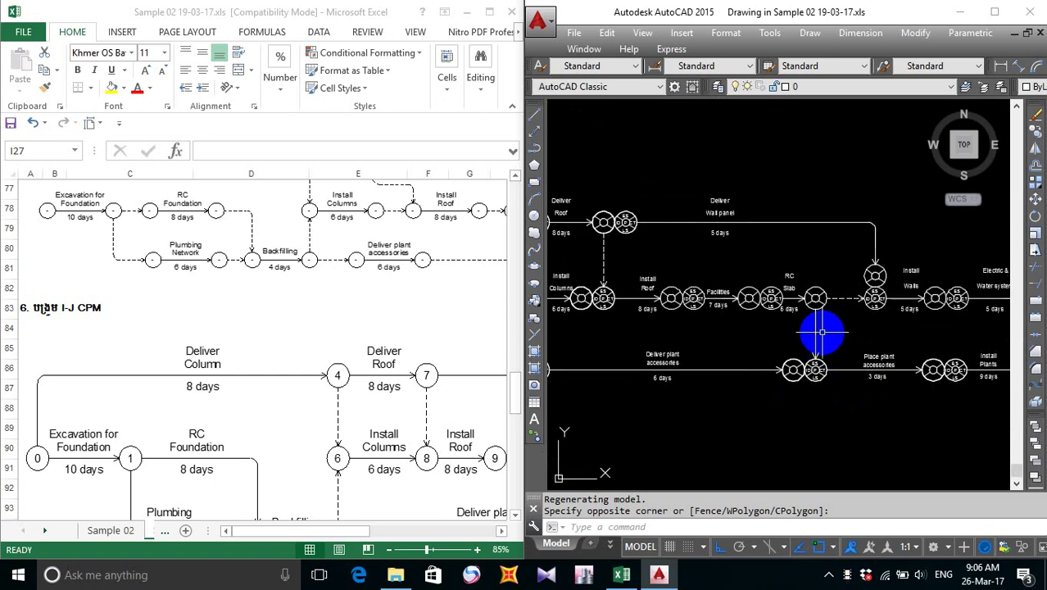
pyautogui.write('a')
pyautogui.press('Return')
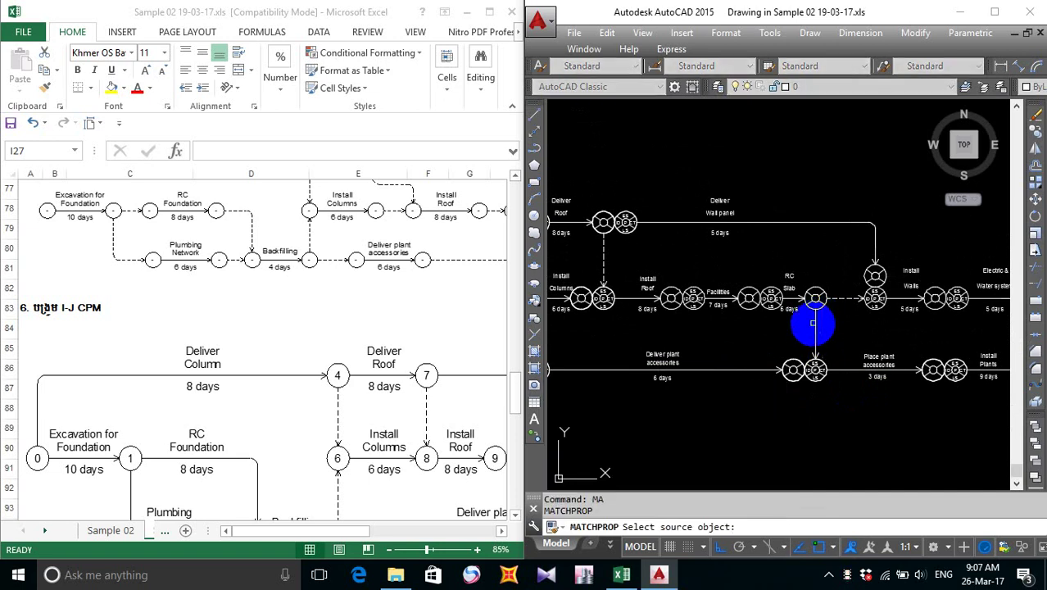
pyautogui.click(603, 255)
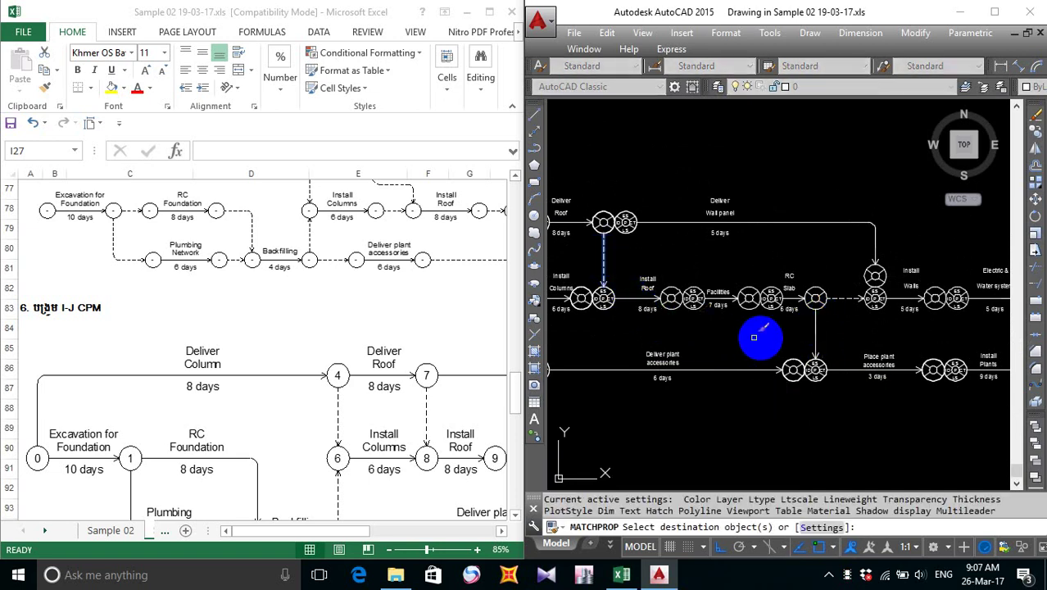
pyautogui.press('Escape')
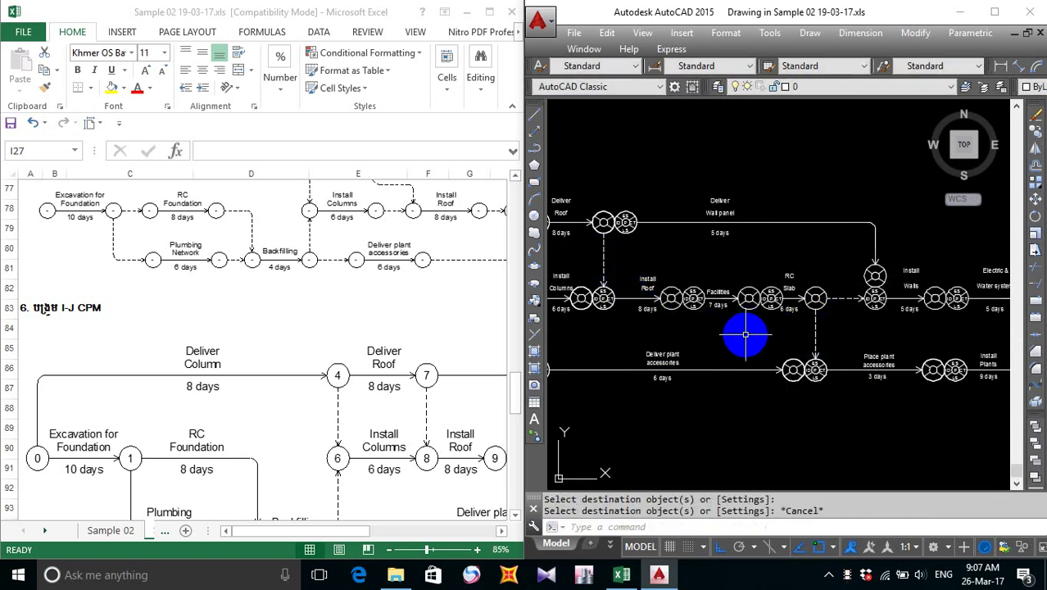
# - Check the nodes, labels, durations and connectors along the network, from Excavation for Foundation through to Testing
pyautogui.moveTo(864, 350); pyautogui.dragTo(841, 316, button='middle')
pyautogui.scroll(2, 611, 304)
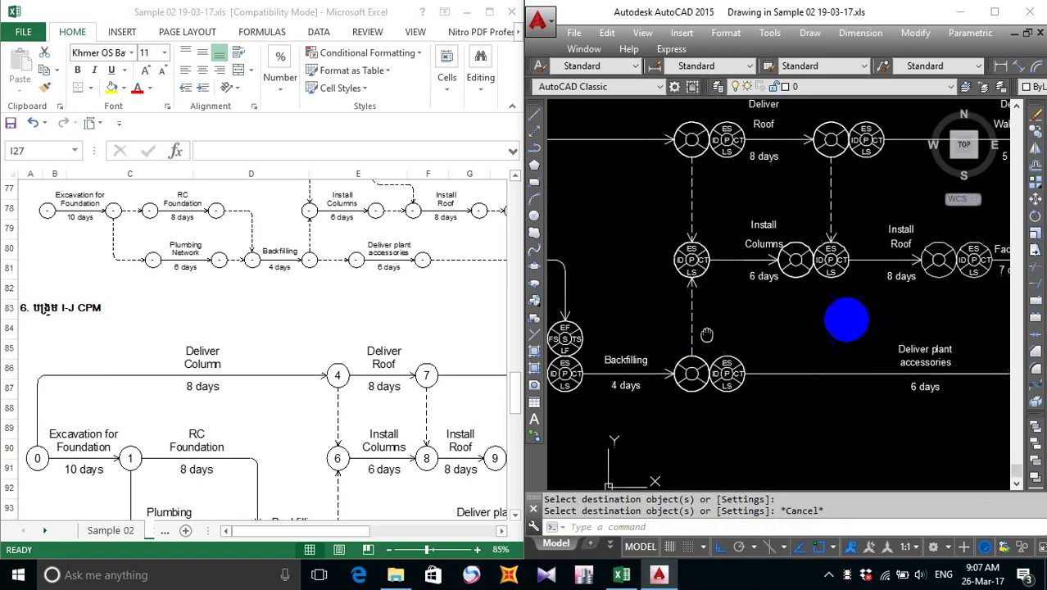
pyautogui.moveTo(622, 323); pyautogui.dragTo(814, 340, button='middle')
pyautogui.scroll(-2, 814, 339)
pyautogui.moveTo(724, 404); pyautogui.dragTo(828, 390, button='middle')
pyautogui.scroll(4, 686, 275)
pyautogui.scroll(-4, 686, 279)
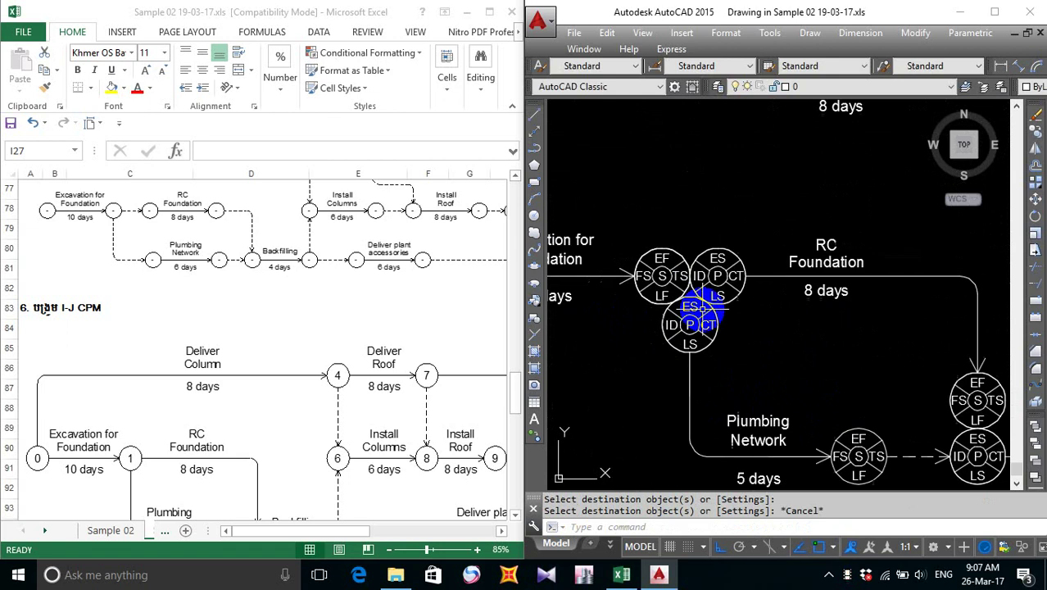
pyautogui.moveTo(753, 417); pyautogui.dragTo(795, 370, button='middle')
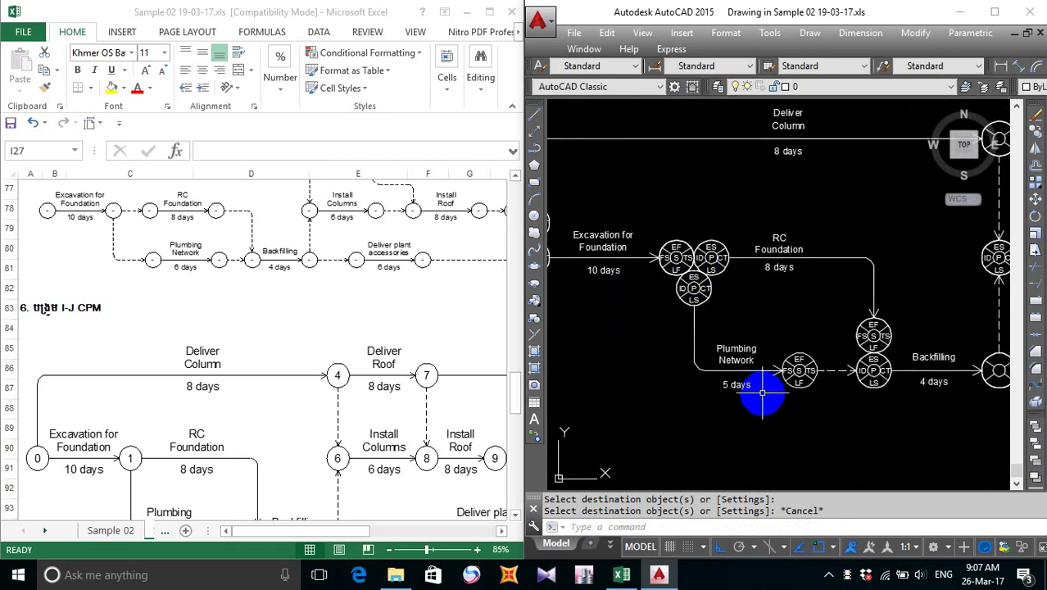
pyautogui.moveTo(762, 394); pyautogui.dragTo(718, 326, button='middle')
pyautogui.scroll(-3, 713, 304)
pyautogui.scroll(5, 811, 336)
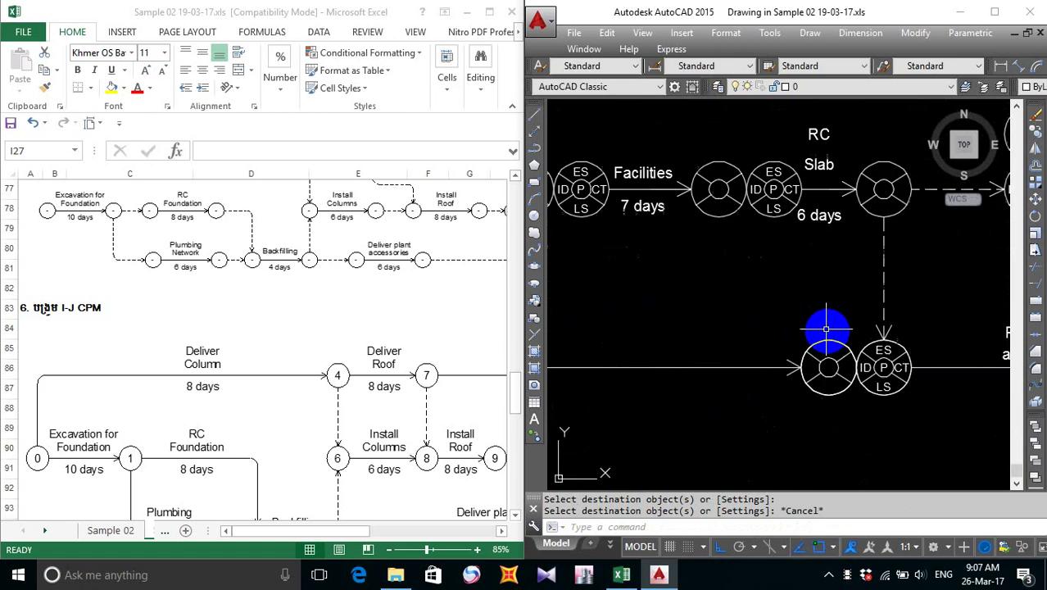
pyautogui.moveTo(881, 342); pyautogui.dragTo(701, 374, button='middle')
pyautogui.scroll(-2, 701, 372)
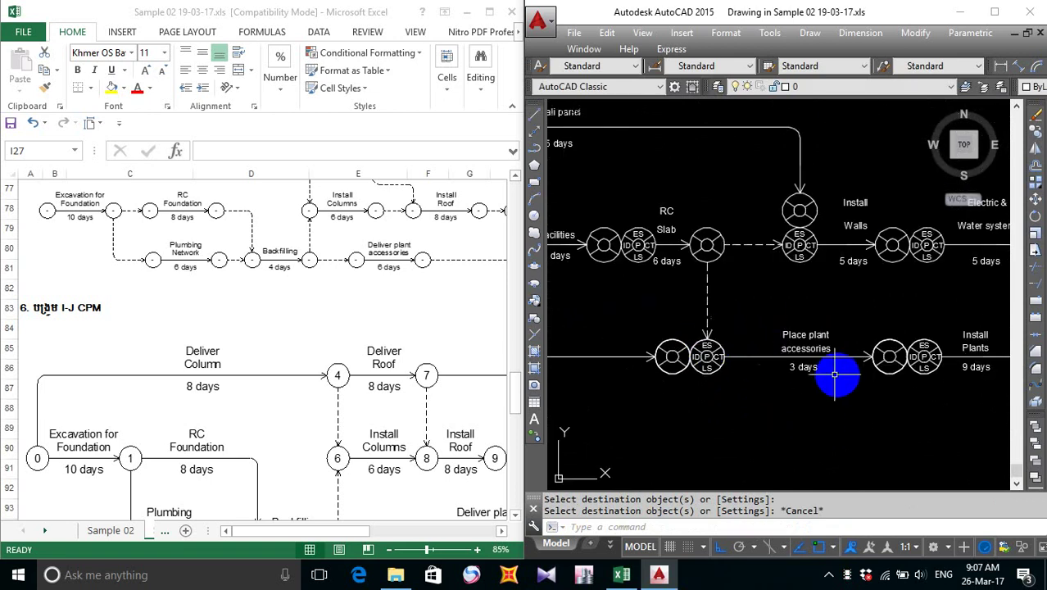
pyautogui.moveTo(904, 367); pyautogui.dragTo(620, 385, button='middle')
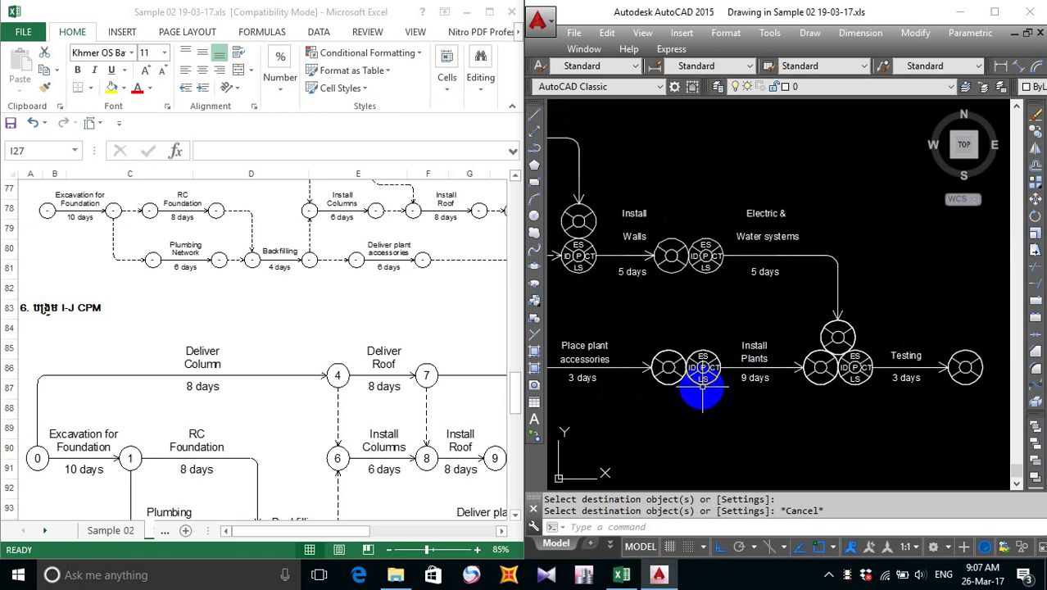
# - Open the system calendar and examine the March 2017 dates, selecting Tuesday 7
pyautogui.click(984, 574)
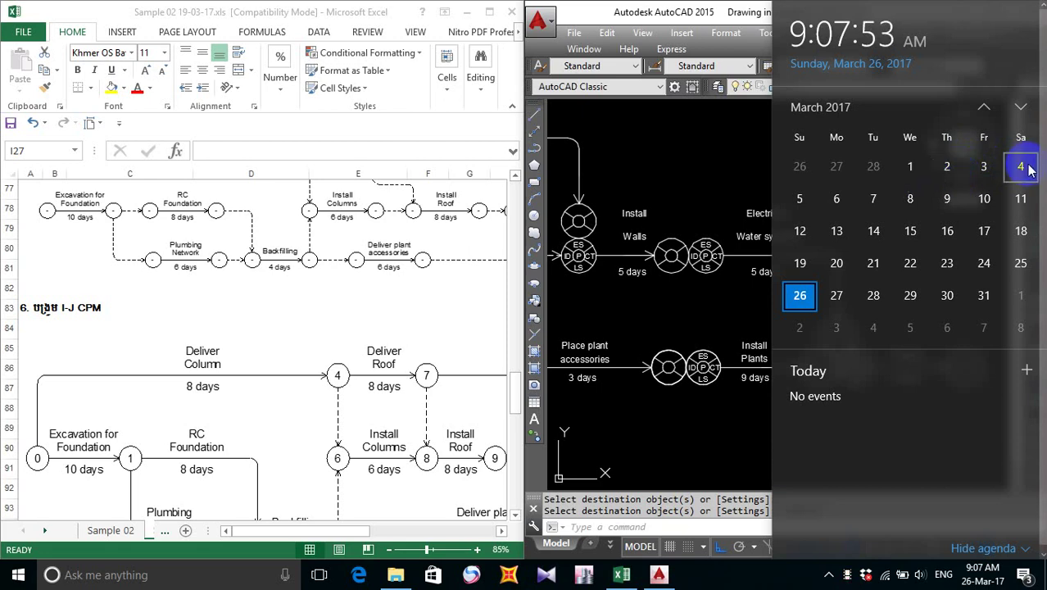
pyautogui.click(837, 204)
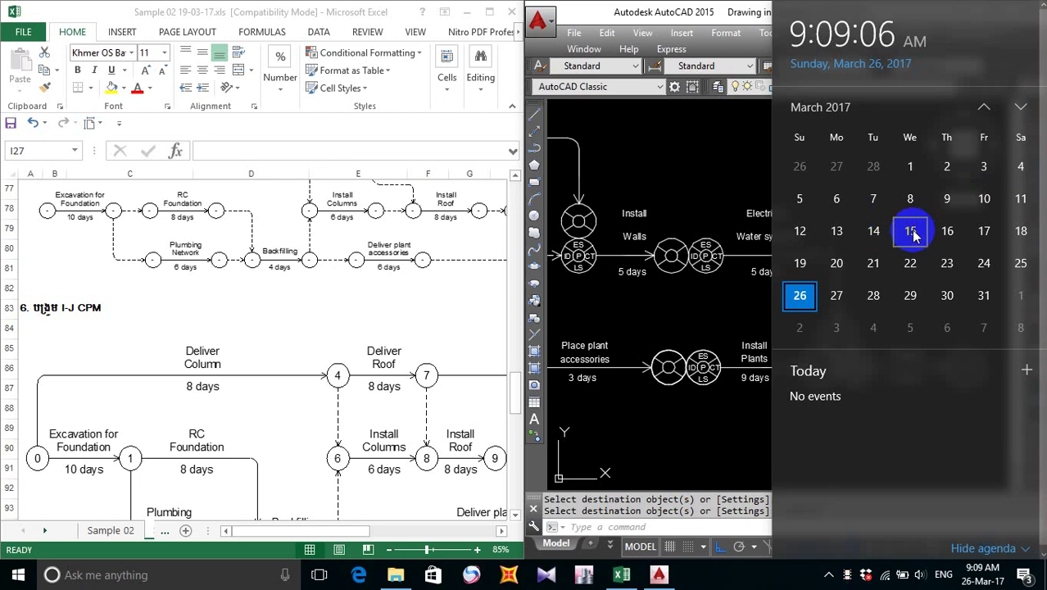
pyautogui.click(882, 232)
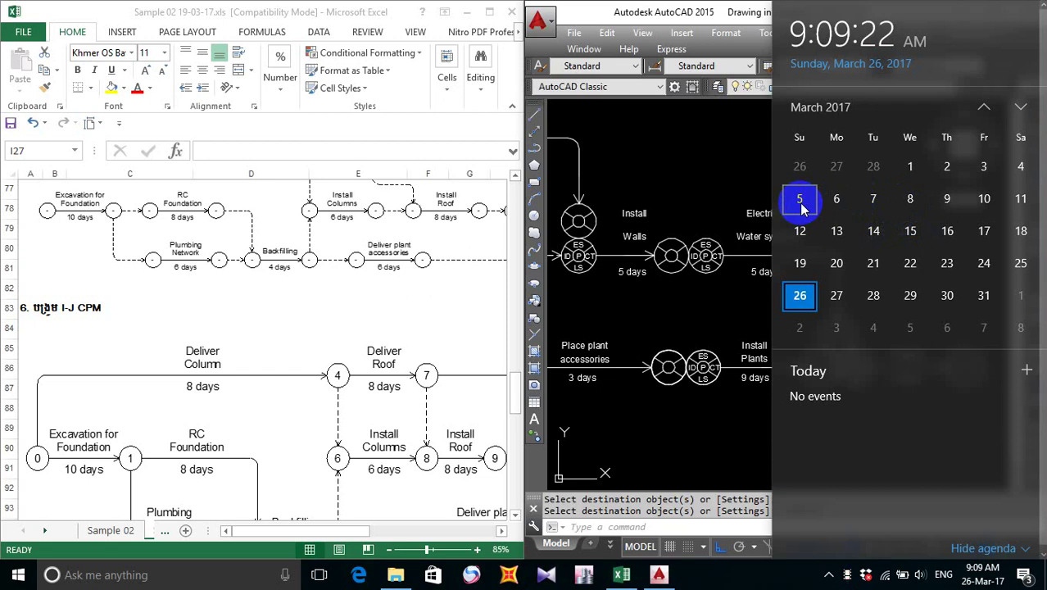
pyautogui.click(837, 203)
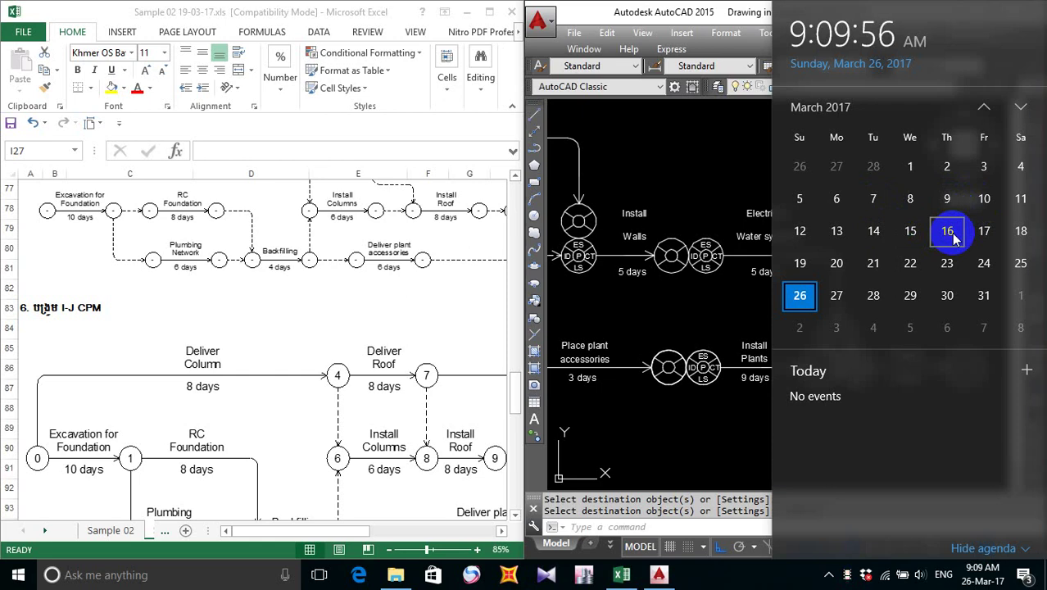
pyautogui.click(849, 199)
pyautogui.click(877, 203)
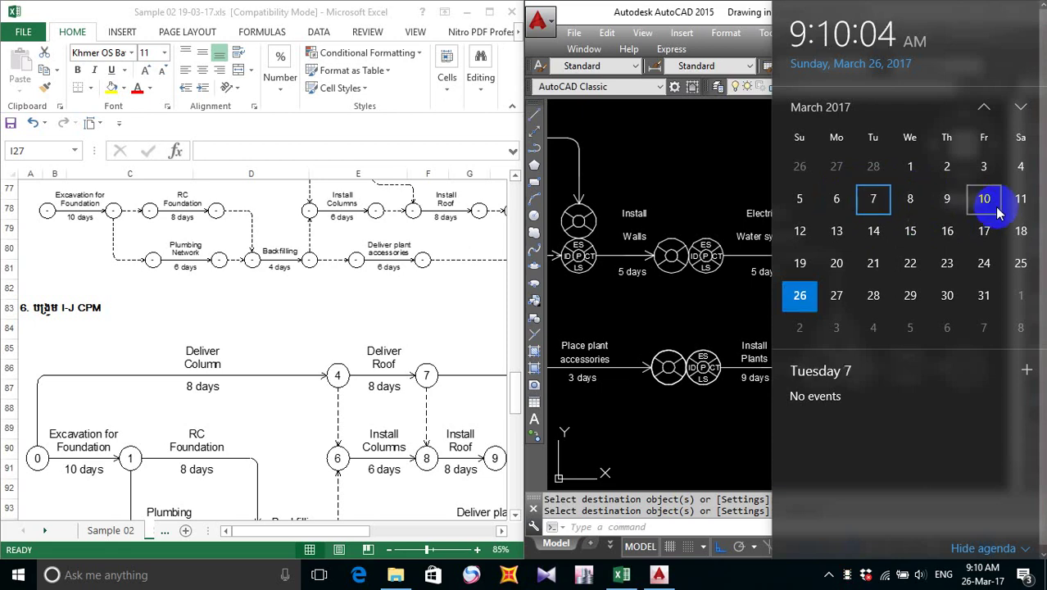